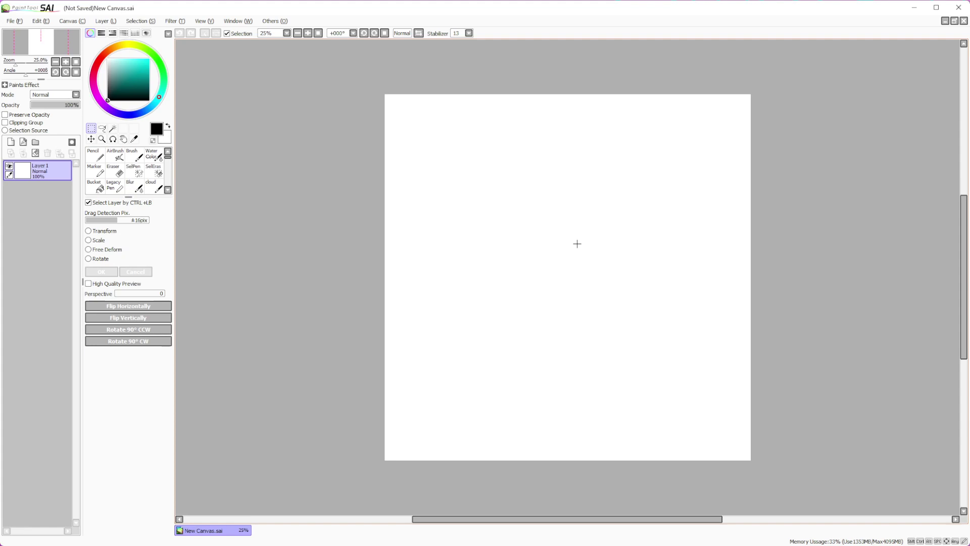
Open apocalypse ari.sai from the W.I.P folder in its own tab
scroll(638, 316, "up", 2)
scroll(639, 306, "down", 2)
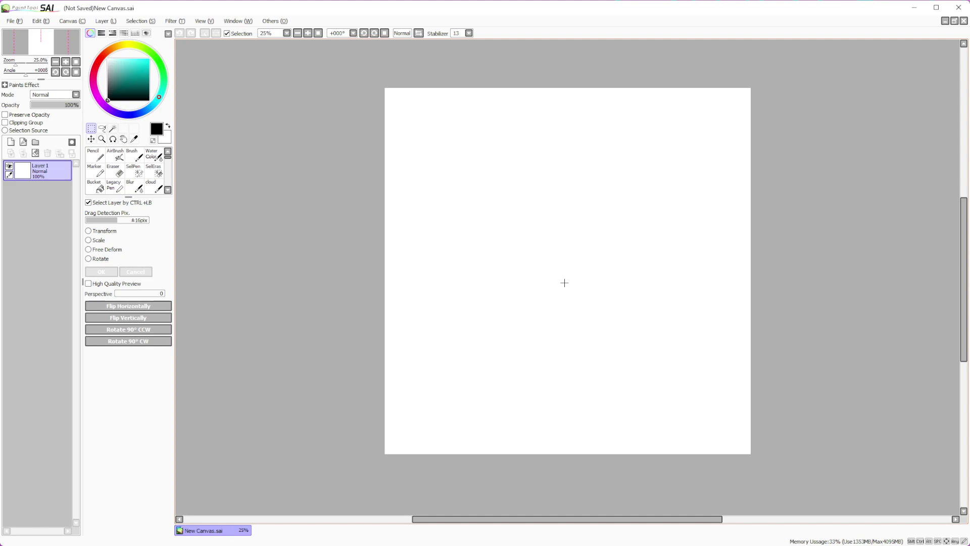
key("alt")
left_click(25, 46)
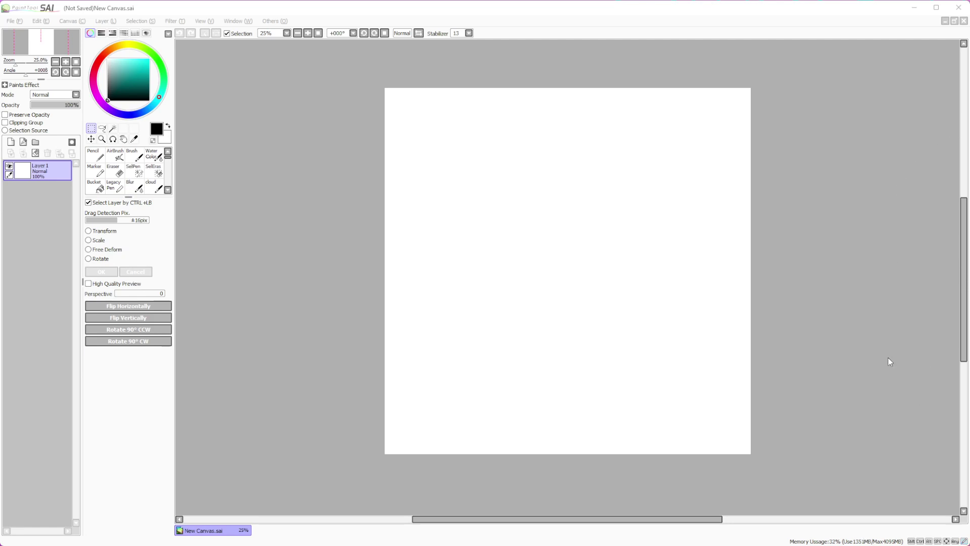
left_click(898, 314)
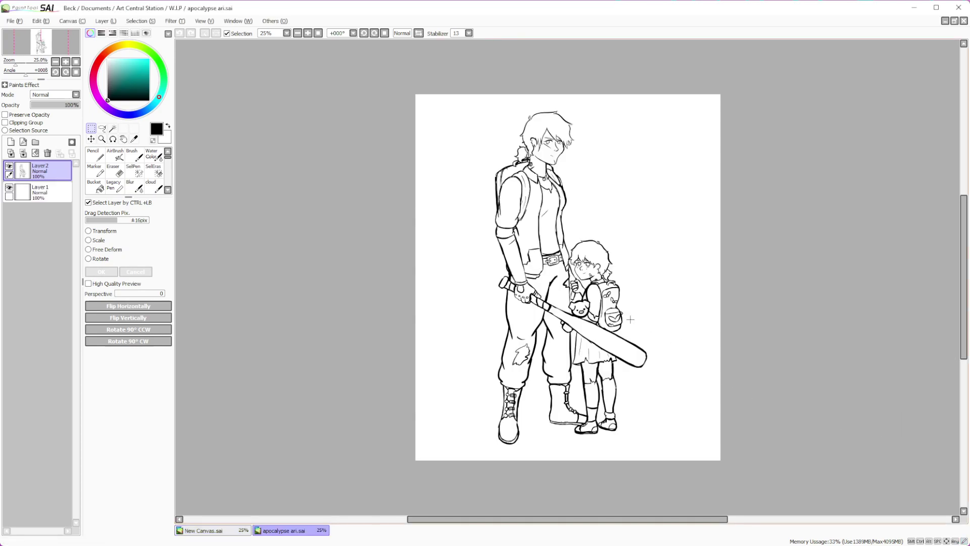
Zoom in to inspect the apocalypse ari lineart, then return to the New Canvas.sai tab
scroll(633, 321, "up", 1)
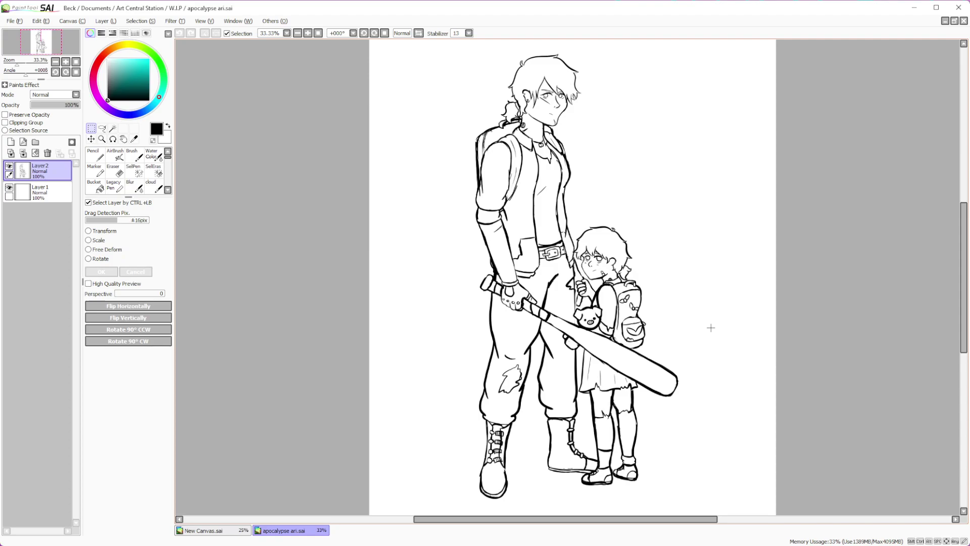
scroll(667, 268, "down", 1)
scroll(667, 238, "up", 1)
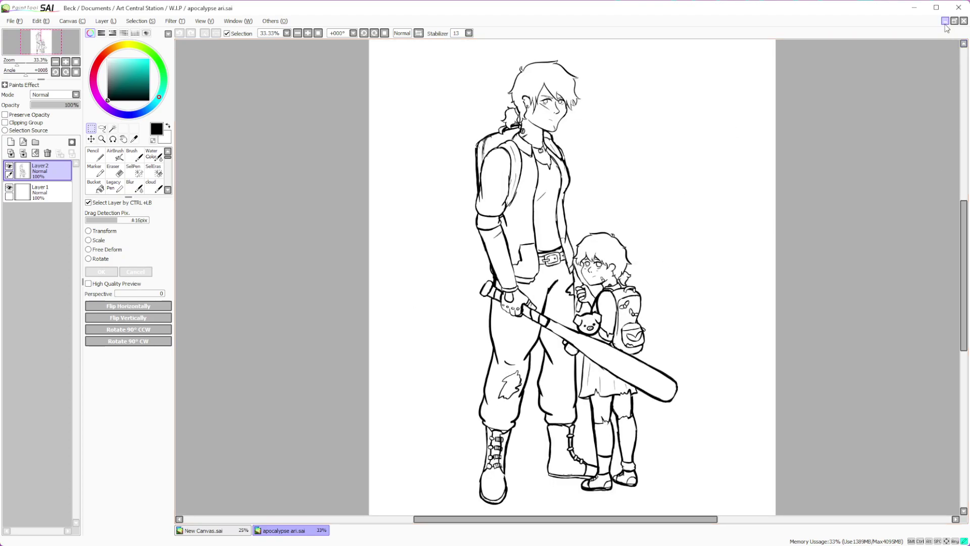
key("ctrl+Tab")
scroll(468, 367, "down", 1)
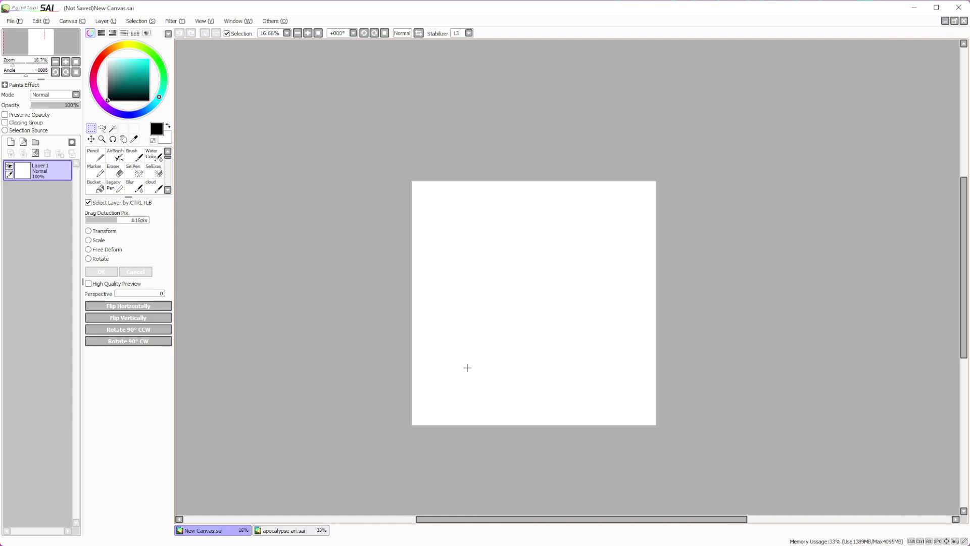
Zoom the blank canvas to 100%, select the Pencil and add Layer 2 above Layer 1
scroll(467, 368, "up", 2)
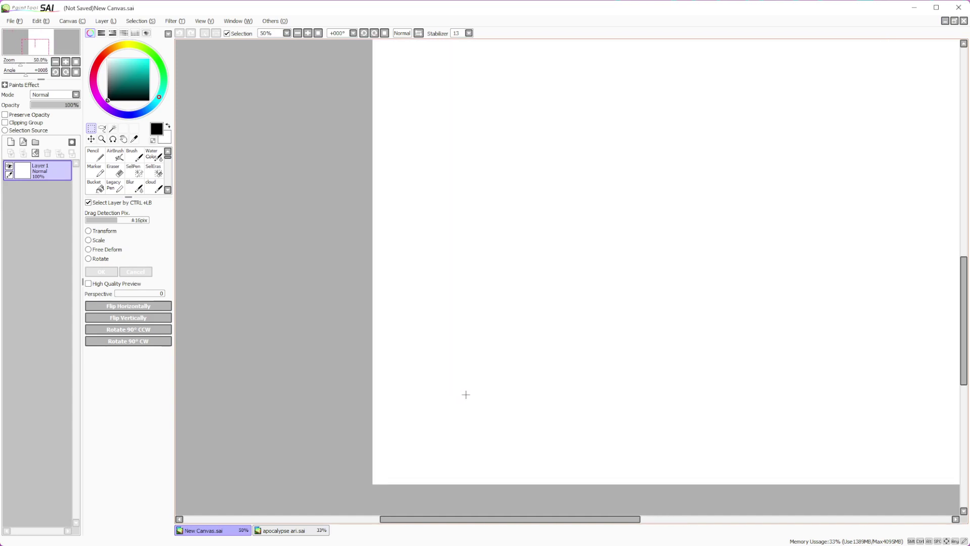
scroll(466, 395, "up", 1)
scroll(463, 349, "up", 1)
scroll(390, 357, "down", 2)
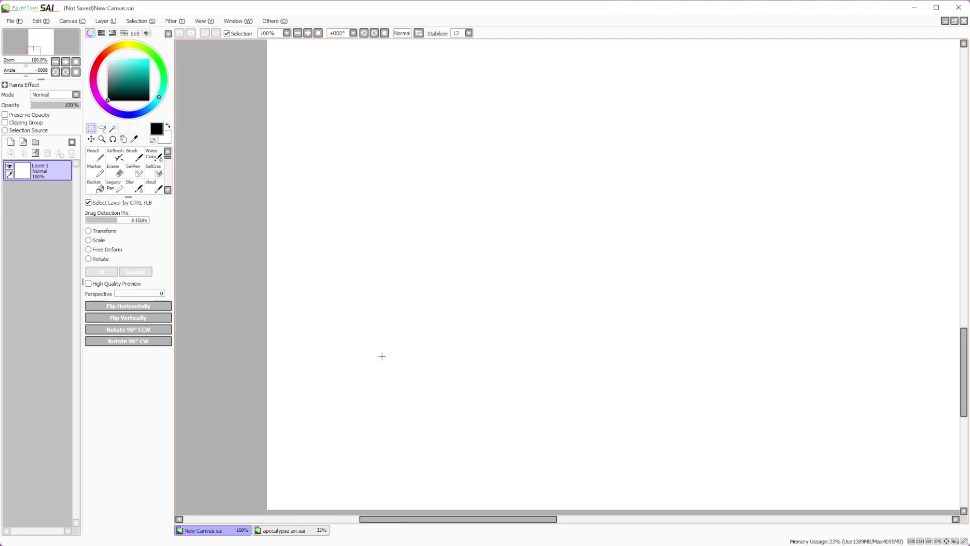
scroll(354, 386, "up", 1)
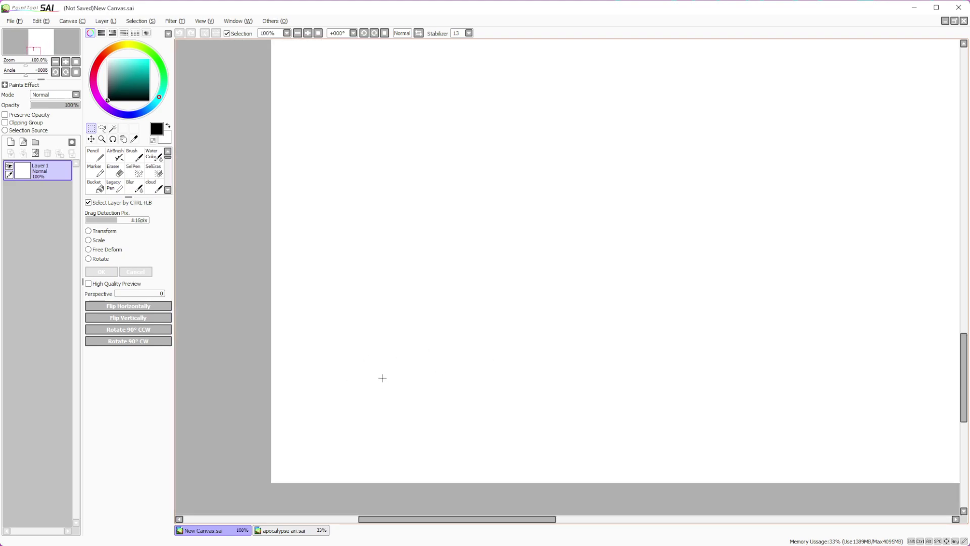
left_click(95, 159)
left_click(11, 142)
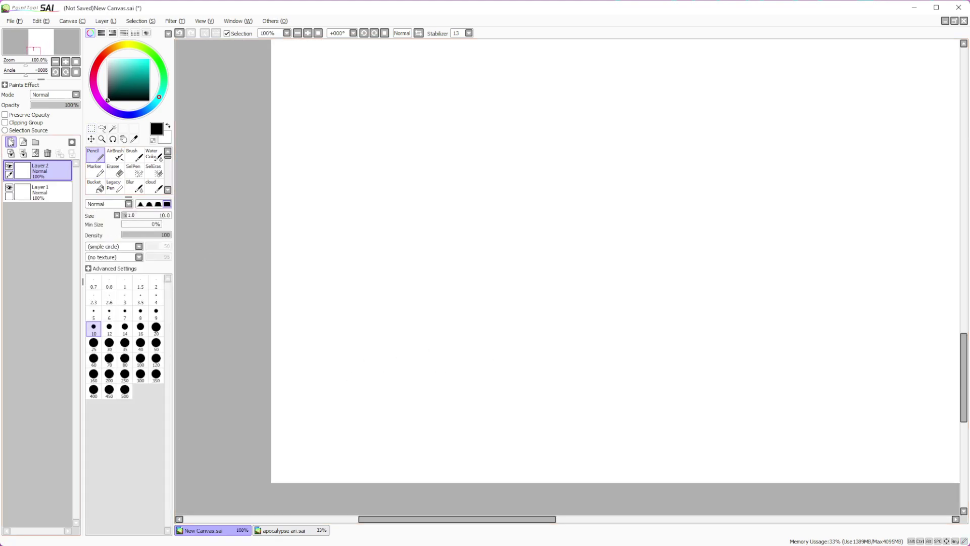
left_click(134, 156)
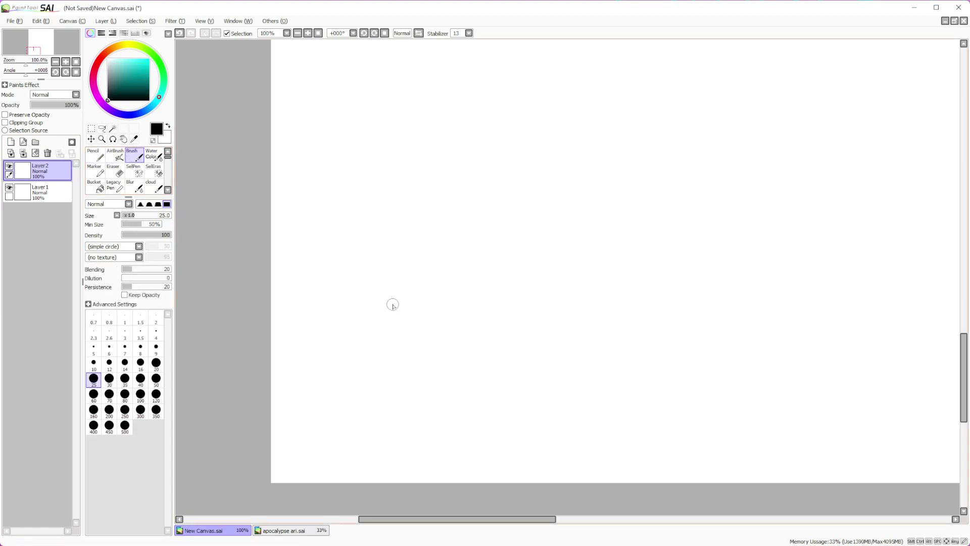
left_click(95, 155)
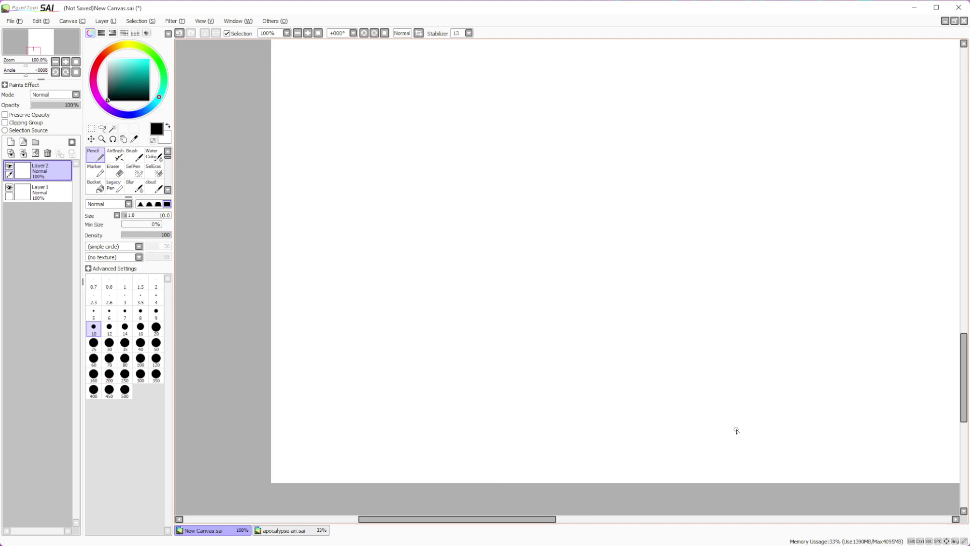
Sketch two round-headed figures with necks, then wipe both with a size-300 eraser
mouse_move(511, 310)
left_mouse_down()
mouse_move(456, 350)
mouse_move(496, 316)
left_mouse_up()
left_click_drag(484, 388, 487, 448)
mouse_move(509, 388)
left_mouse_down()
mouse_move(511, 451)
mouse_move(519, 443)
left_mouse_up()
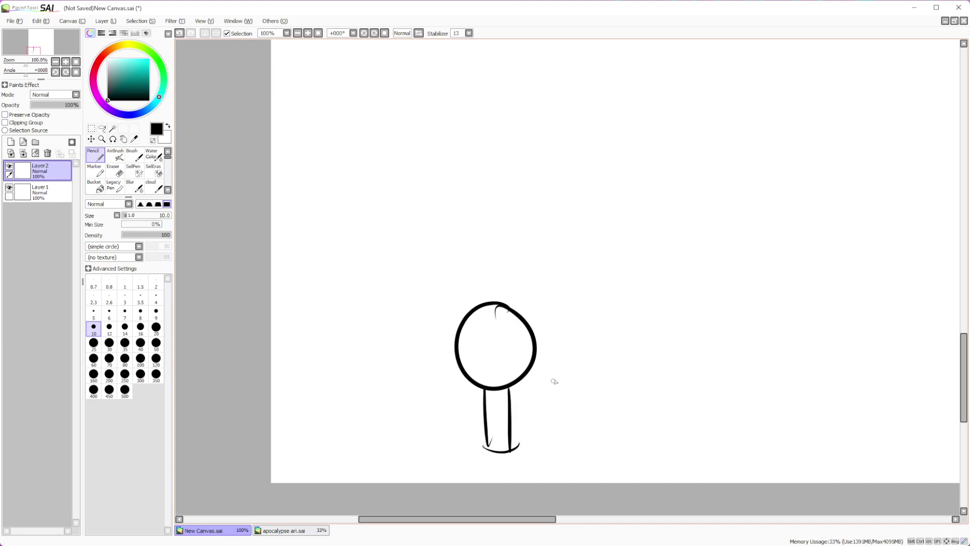
left_click_drag(567, 365, 570, 363)
mouse_move(560, 414)
left_mouse_down()
mouse_move(559, 445)
mouse_move(579, 439)
mouse_move(582, 408)
left_mouse_up()
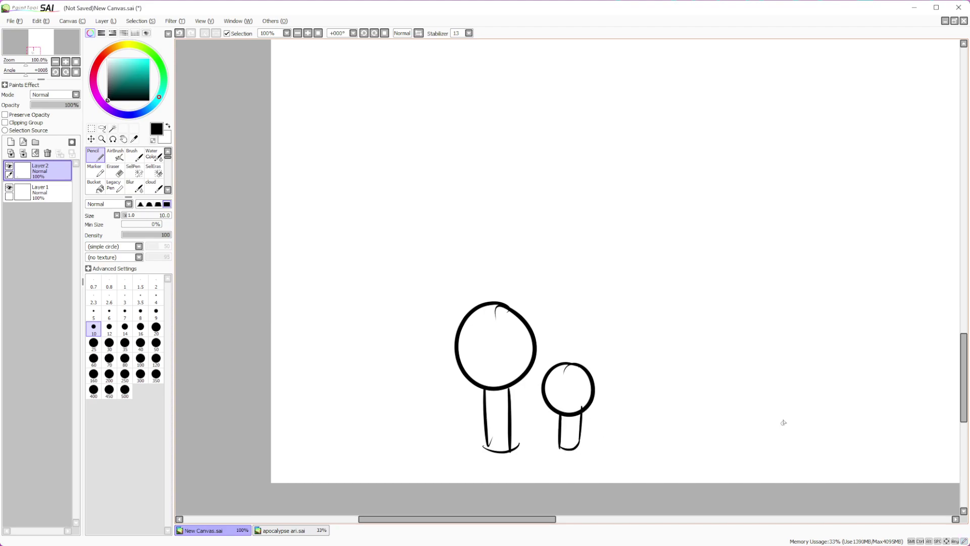
left_click(114, 170)
left_click(140, 373)
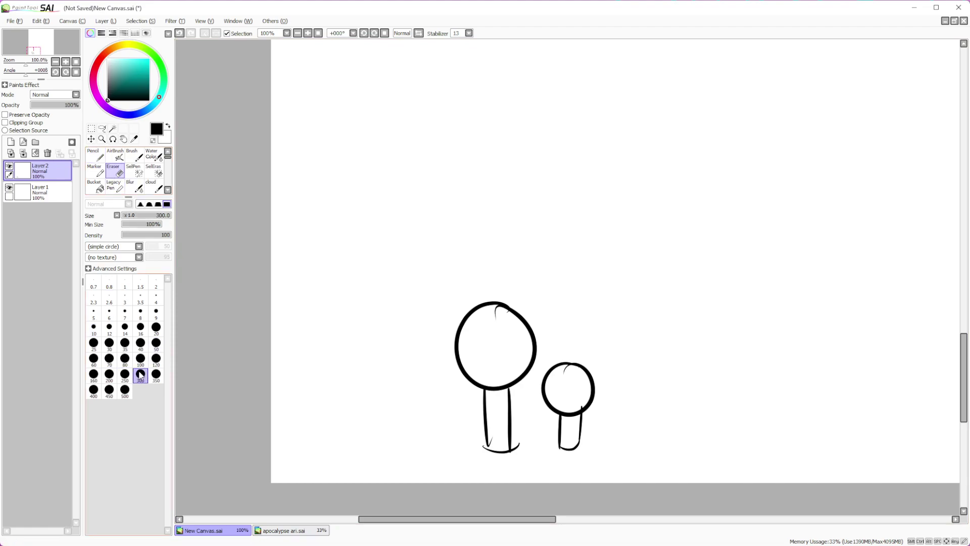
left_click_drag(574, 350, 546, 401)
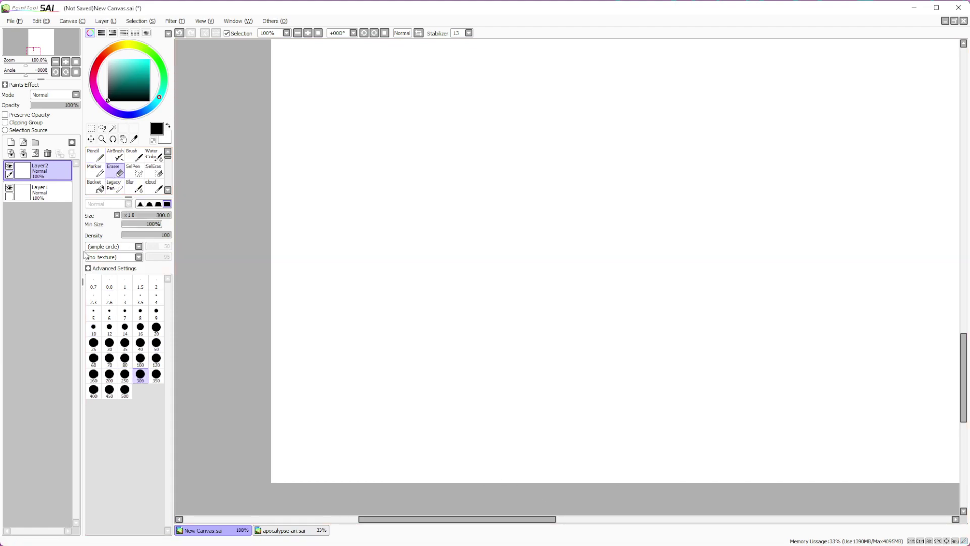
Return to the Pencil tool at size 10 on the blank Layer 2
left_click(93, 157)
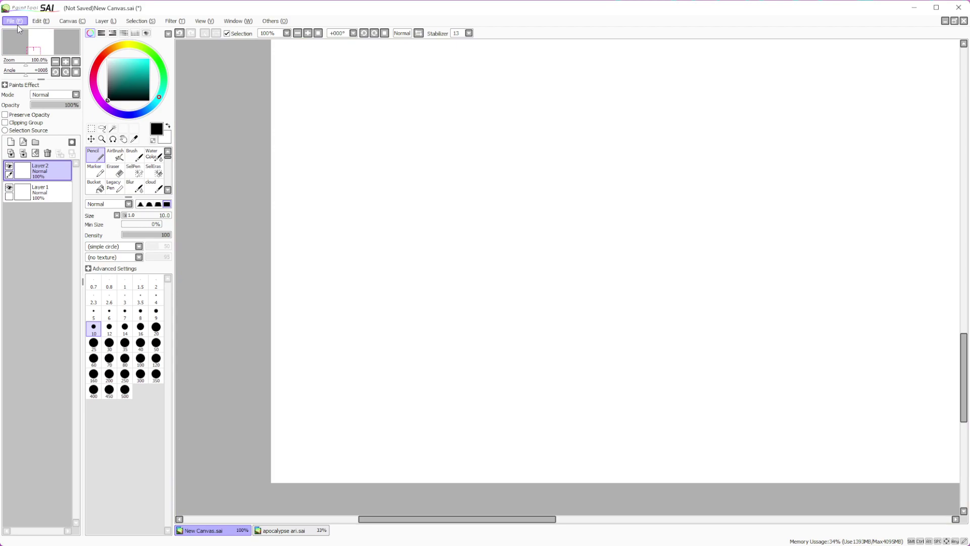
Paste the reference photo as a new canvas and float the documents in separate windows
left_click(41, 49)
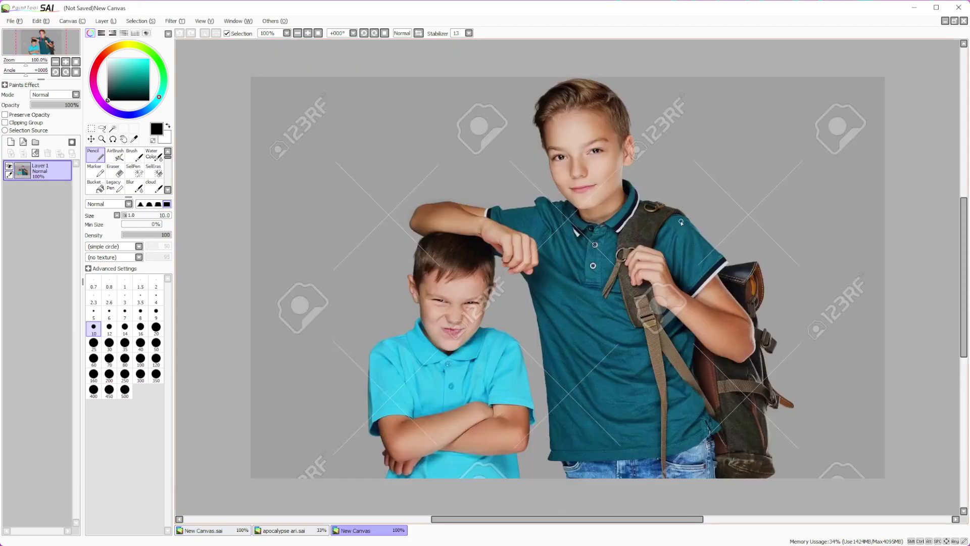
scroll(643, 214, "down", 1)
scroll(615, 172, "up", 1)
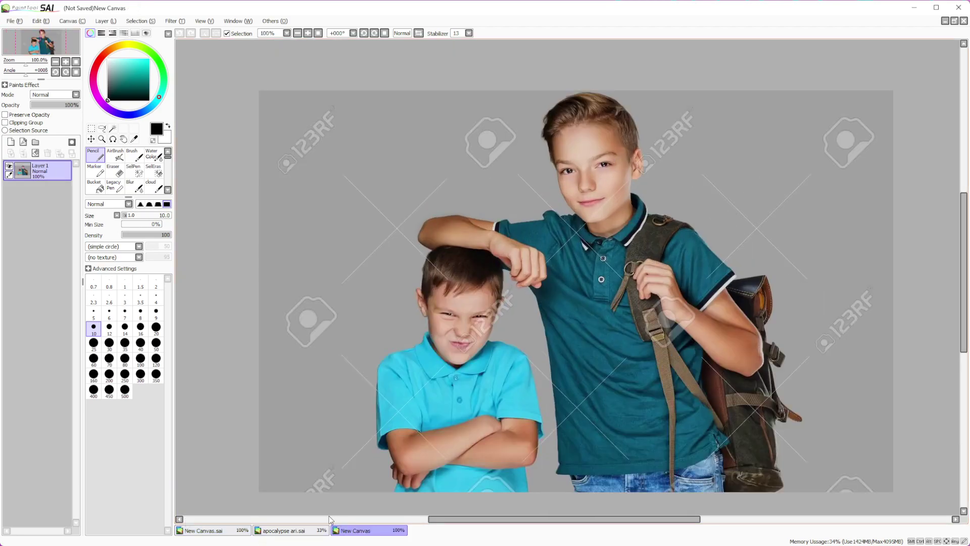
left_click(954, 20)
Move and resize the photo window so it sits top right beside the drawing canvas
left_click_drag(639, 66, 746, 94)
left_click_drag(304, 315, 749, 343)
scroll(741, 322, "up", 1)
scroll(764, 309, "down", 2)
scroll(764, 309, "down", 1)
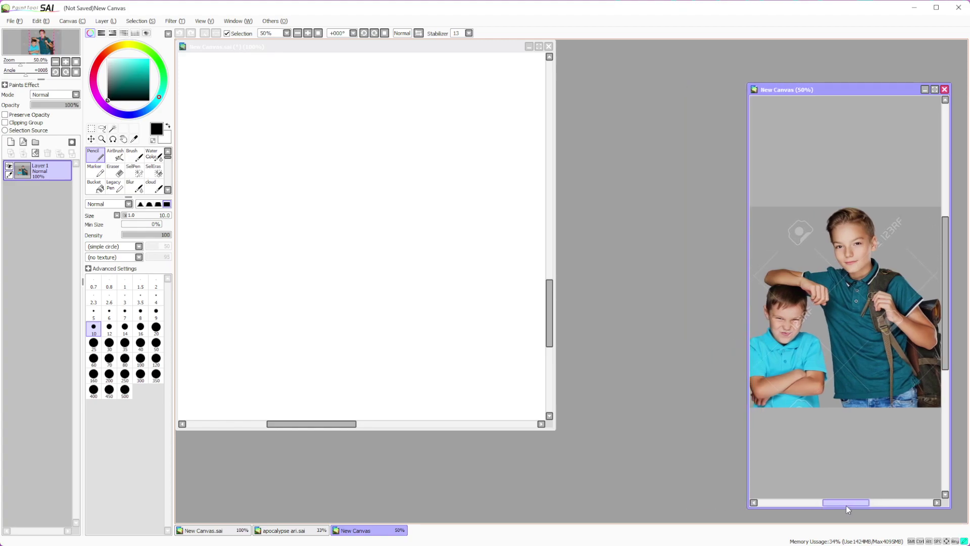
left_click_drag(859, 90, 876, 46)
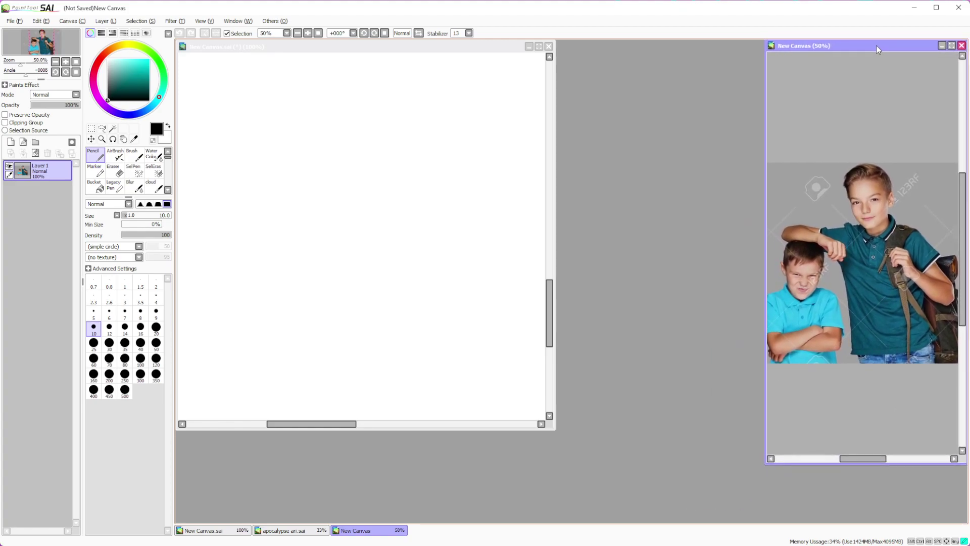
left_click_drag(918, 464, 919, 522)
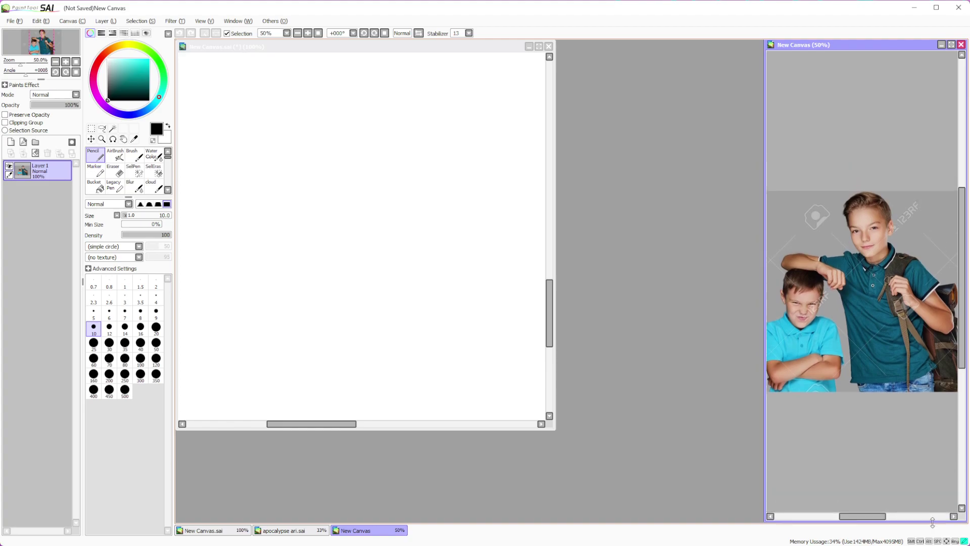
left_click_drag(554, 326, 764, 326)
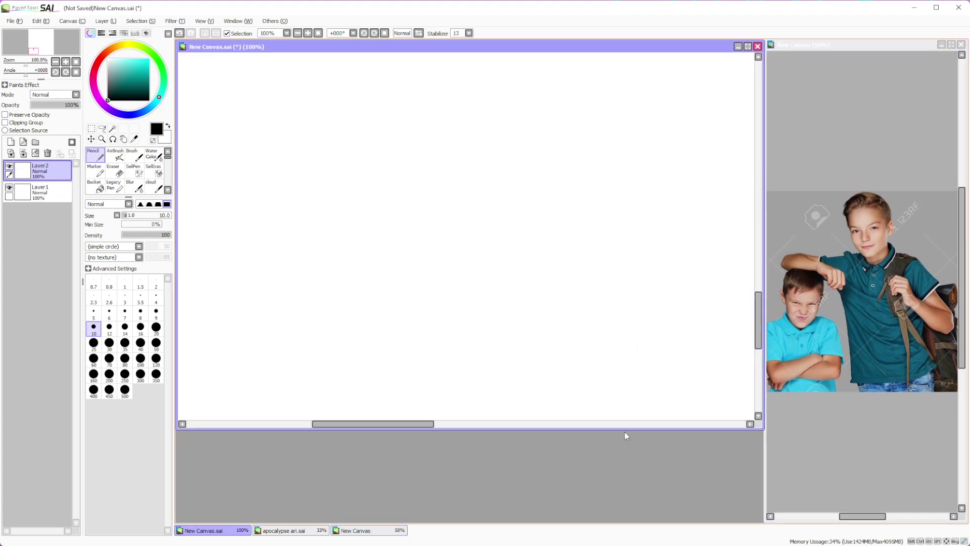
left_click_drag(621, 430, 649, 520)
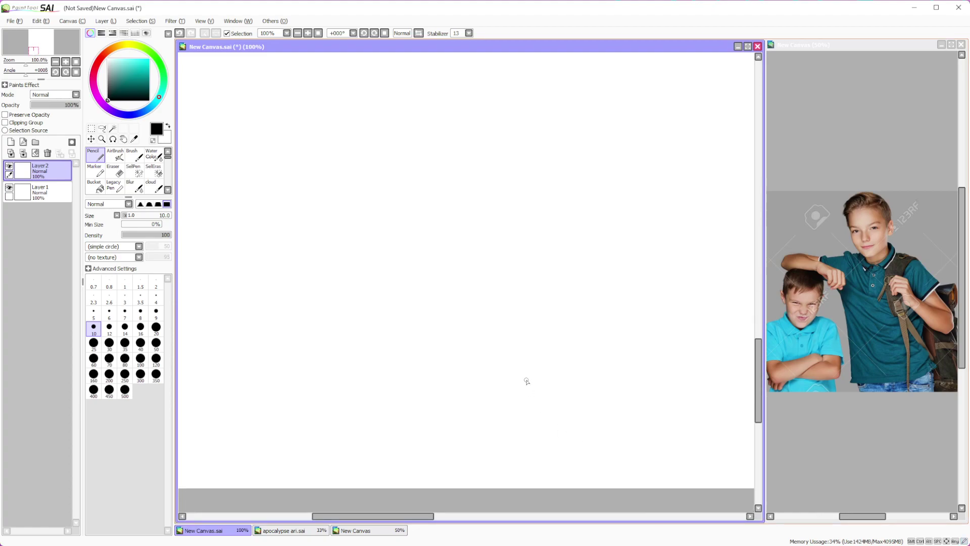
Sketch the smaller boy's head outline, shoulders and crossed arms
scroll(526, 381, "down", 2)
scroll(489, 368, "up", 2)
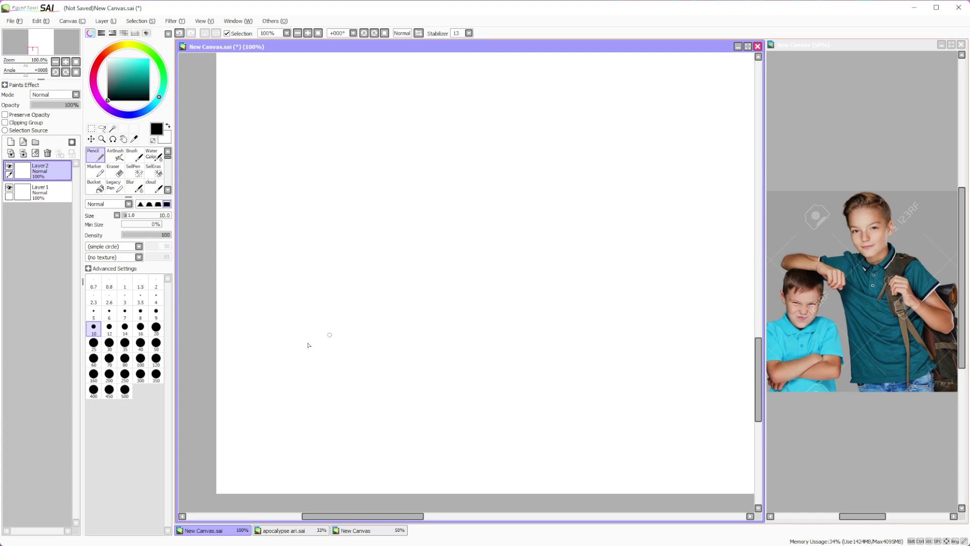
mouse_move(284, 341)
left_mouse_down()
mouse_move(318, 340)
mouse_move(324, 377)
mouse_move(287, 342)
mouse_move(297, 335)
mouse_move(273, 368)
mouse_move(278, 348)
mouse_move(281, 389)
mouse_move(269, 359)
mouse_move(287, 406)
mouse_move(312, 416)
mouse_move(320, 364)
mouse_move(291, 343)
left_mouse_up()
mouse_move(276, 396)
left_mouse_down()
mouse_move(282, 425)
mouse_move(248, 436)
mouse_move(242, 448)
mouse_move(264, 470)
left_mouse_up()
mouse_move(302, 416)
left_mouse_down()
mouse_move(343, 425)
mouse_move(336, 429)
mouse_move(348, 478)
left_mouse_up()
mouse_move(243, 455)
left_mouse_down()
mouse_move(261, 489)
mouse_move(287, 476)
mouse_move(334, 483)
mouse_move(326, 473)
left_mouse_up()
left_click_drag(291, 475, 341, 475)
mouse_move(256, 475)
left_mouse_down()
mouse_move(279, 497)
mouse_move(312, 494)
mouse_move(300, 495)
mouse_move(338, 485)
left_mouse_up()
Draw angry eyebrows and eyes on the face, then undo those facial strokes
mouse_move(306, 379)
left_mouse_down()
mouse_move(319, 390)
mouse_move(312, 378)
left_mouse_up()
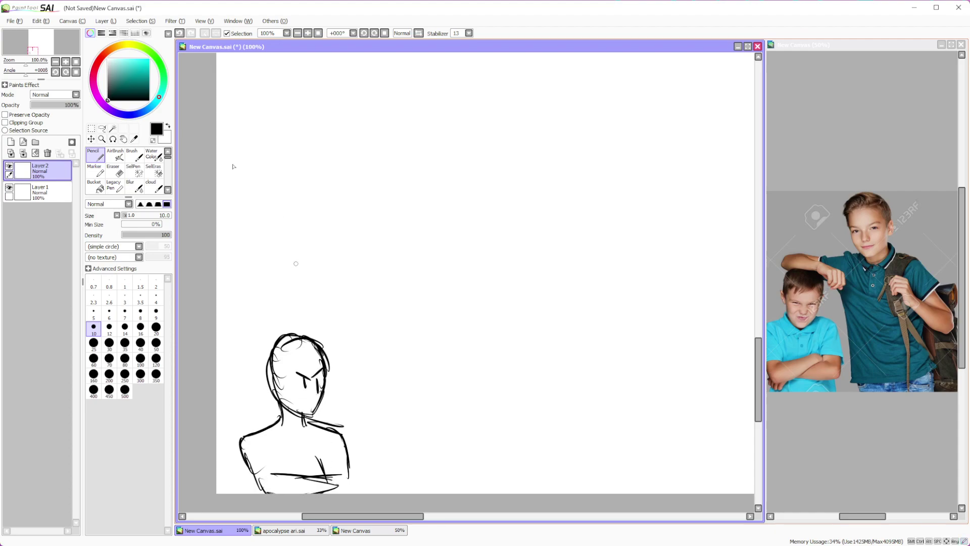
left_click(180, 34)
left_click(178, 34)
left_click(177, 35)
left_click(177, 37)
Sketch the taller boy's oval head, then lasso it and move it up with a slight rotation
mouse_move(381, 278)
left_mouse_down()
mouse_move(362, 316)
mouse_move(375, 353)
mouse_move(398, 353)
mouse_move(420, 309)
mouse_move(401, 278)
mouse_move(374, 285)
mouse_move(395, 286)
left_mouse_up()
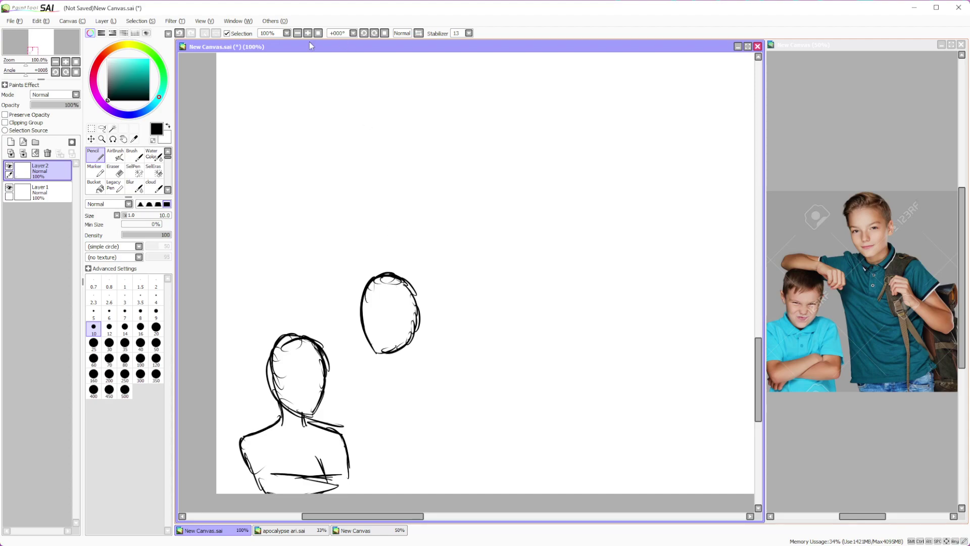
left_click(102, 128)
mouse_move(441, 215)
left_mouse_down()
mouse_move(420, 211)
mouse_move(376, 385)
mouse_move(477, 293)
left_mouse_up()
left_click(91, 129)
left_click(109, 232)
left_click(110, 232)
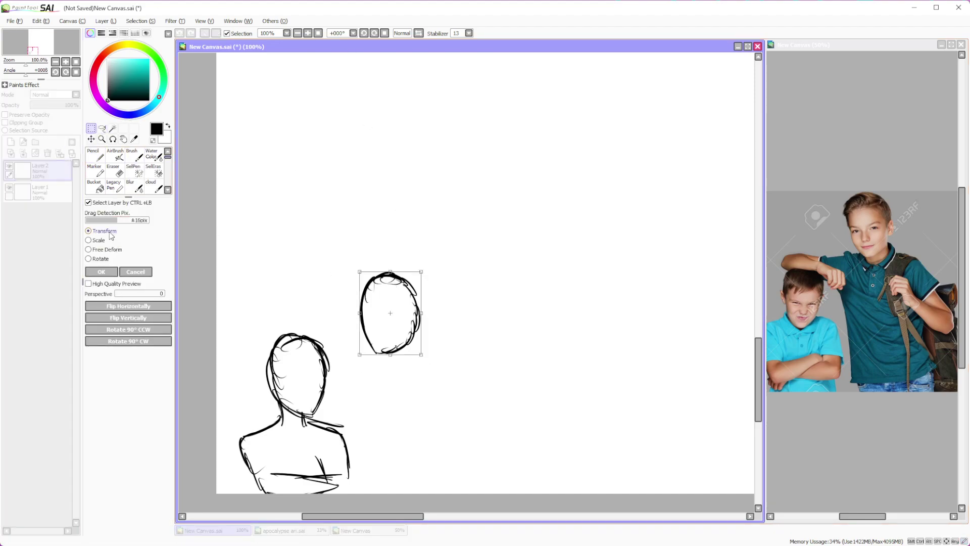
left_click_drag(379, 296, 384, 277)
left_click_drag(471, 267, 473, 261)
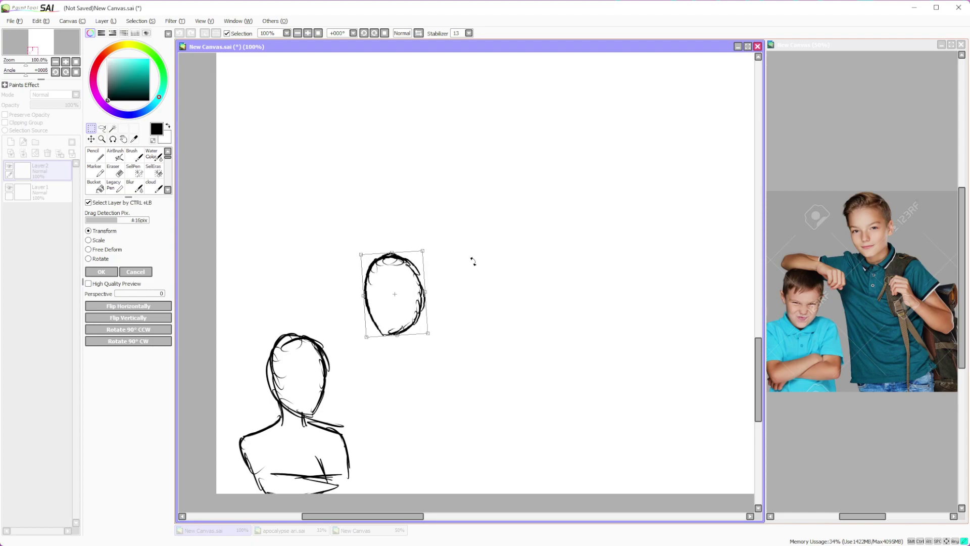
mouse_move(404, 277)
left_mouse_down()
mouse_move(425, 281)
mouse_move(401, 288)
left_mouse_up()
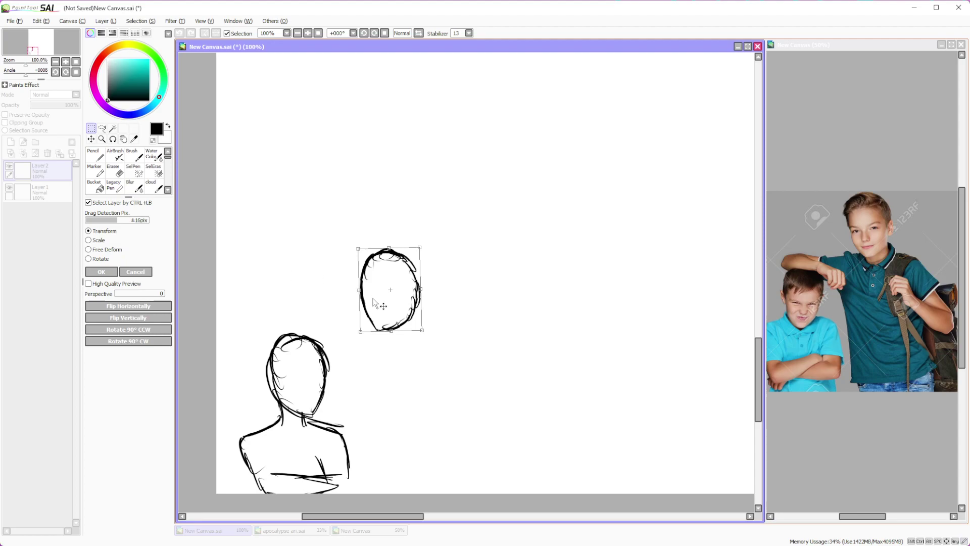
left_click(101, 271)
Clear the selection around the repositioned head from the Selection menu
scroll(360, 326, "down", 1)
scroll(360, 326, "up", 1)
left_click(147, 20)
left_click(148, 32)
scroll(468, 208, "down", 1)
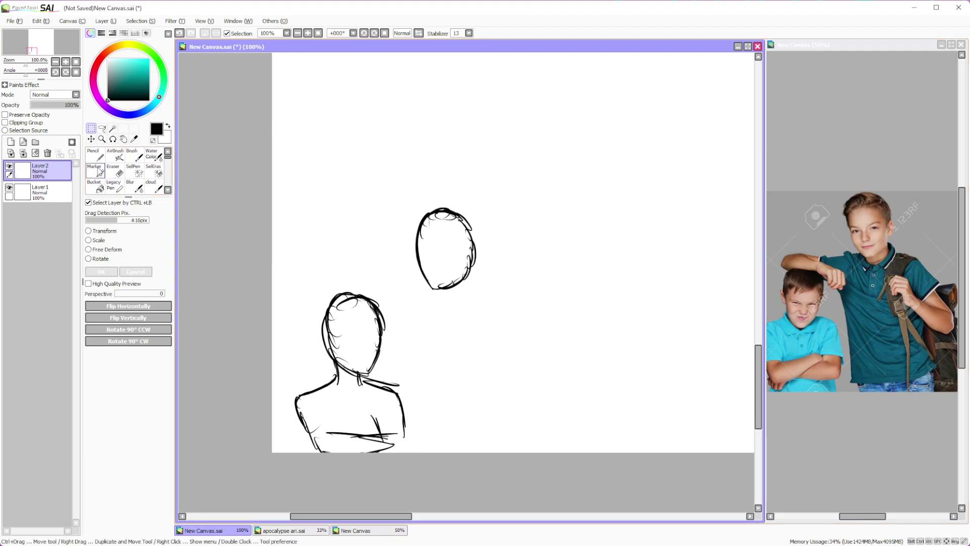
Sketch the neck under the upper head, undo the looping shoulder stroke, and redraw a chin line
key("n")
mouse_move(465, 295)
left_mouse_down()
mouse_move(471, 273)
mouse_move(443, 299)
left_mouse_up()
left_click_drag(443, 289, 425, 293)
mouse_move(436, 292)
left_mouse_down()
mouse_move(403, 276)
mouse_move(423, 304)
mouse_move(415, 292)
mouse_move(355, 288)
mouse_move(423, 293)
mouse_move(348, 275)
mouse_move(350, 305)
mouse_move(397, 340)
left_mouse_up()
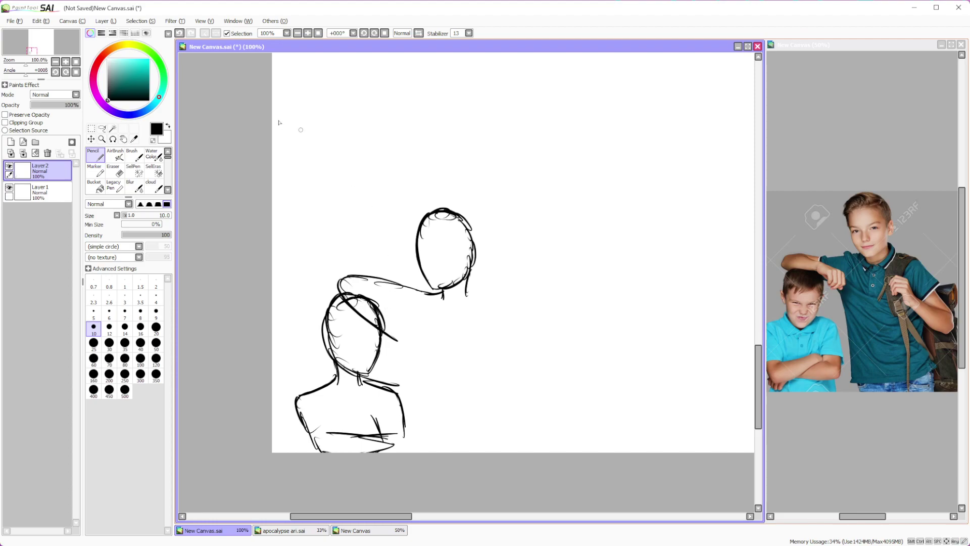
left_click(179, 33)
left_click(179, 33)
left_click(179, 33)
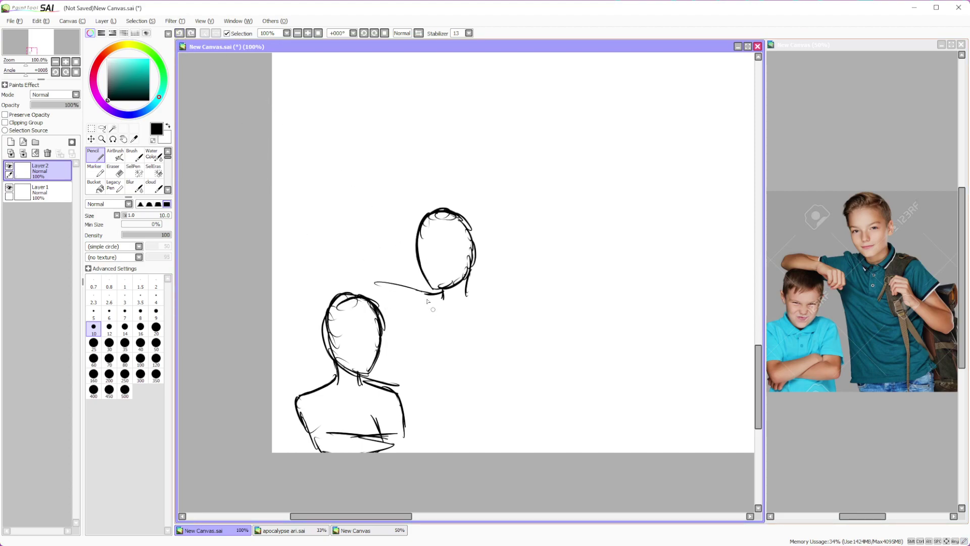
mouse_move(412, 290)
left_mouse_down()
mouse_move(402, 288)
mouse_move(432, 294)
mouse_move(365, 279)
mouse_move(345, 287)
mouse_move(398, 327)
left_mouse_up()
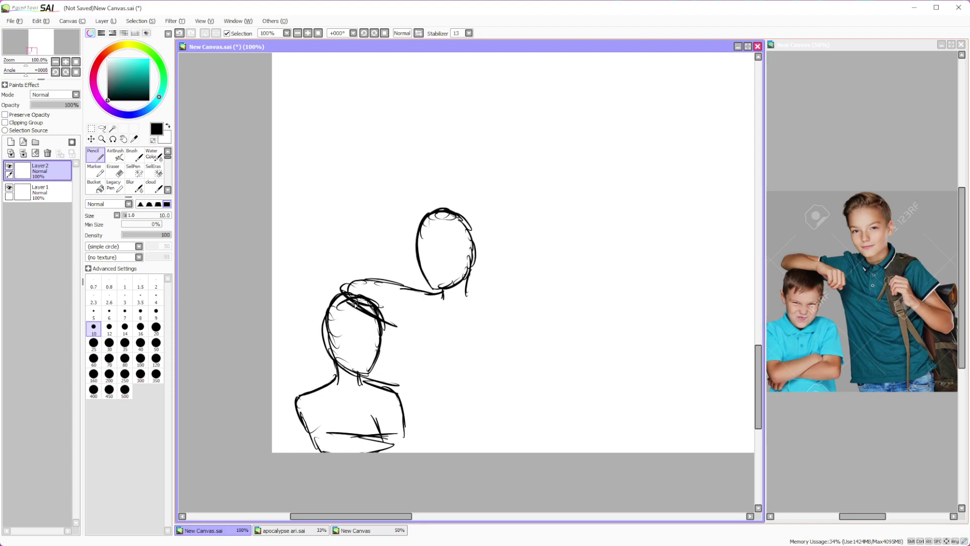
Draw arm strokes looping over the smaller boy's head and the taller boy's right shoulder line
mouse_move(339, 290)
left_mouse_down()
mouse_move(363, 308)
mouse_move(345, 305)
mouse_move(393, 321)
left_mouse_up()
mouse_move(369, 285)
left_mouse_down()
mouse_move(351, 282)
mouse_move(411, 313)
mouse_move(493, 276)
mouse_move(448, 312)
left_mouse_up()
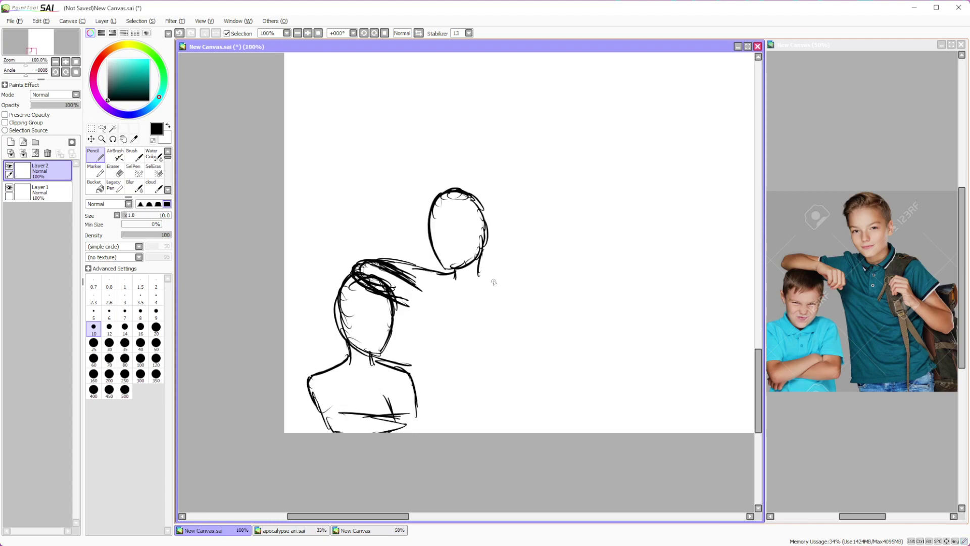
left_click_drag(478, 275, 517, 295)
left_click_drag(516, 294, 531, 310)
scroll(655, 359, "down", 1)
Draw the taller boy's side line, trim it with a size-40 eraser, and redraw it between the boys
scroll(500, 369, "up", 2)
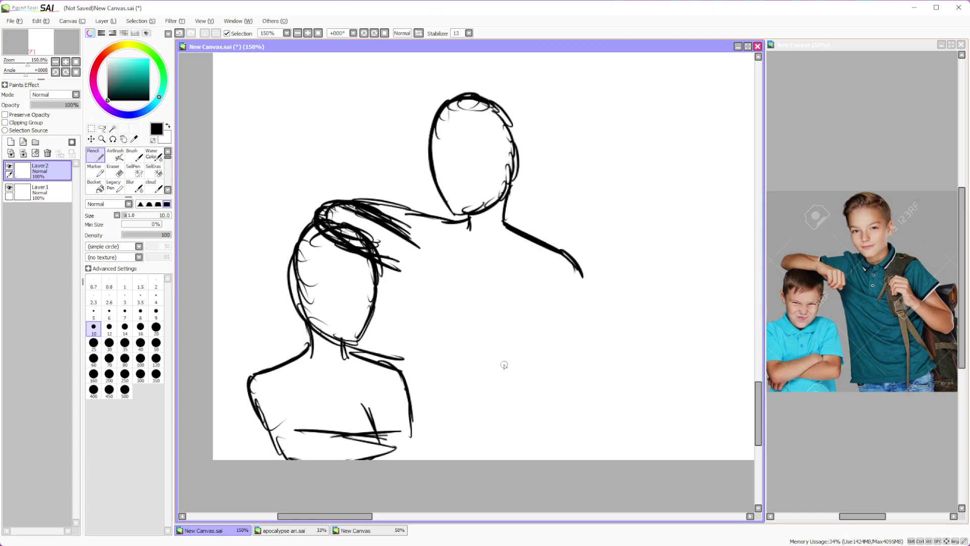
mouse_move(417, 289)
left_mouse_down()
mouse_move(442, 396)
mouse_move(423, 417)
left_mouse_up()
left_click(114, 172)
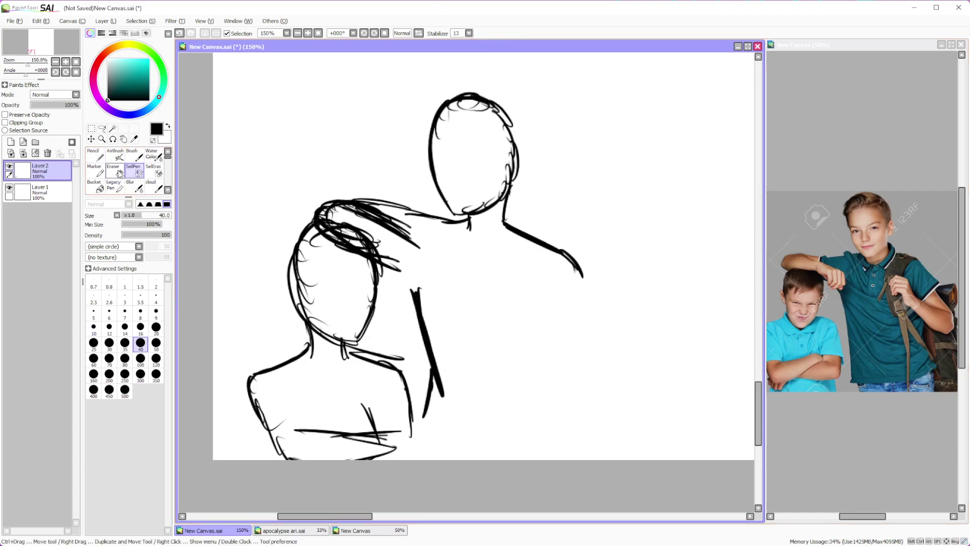
left_click(140, 342)
mouse_move(417, 292)
left_mouse_down()
mouse_move(442, 380)
mouse_move(436, 429)
left_mouse_up()
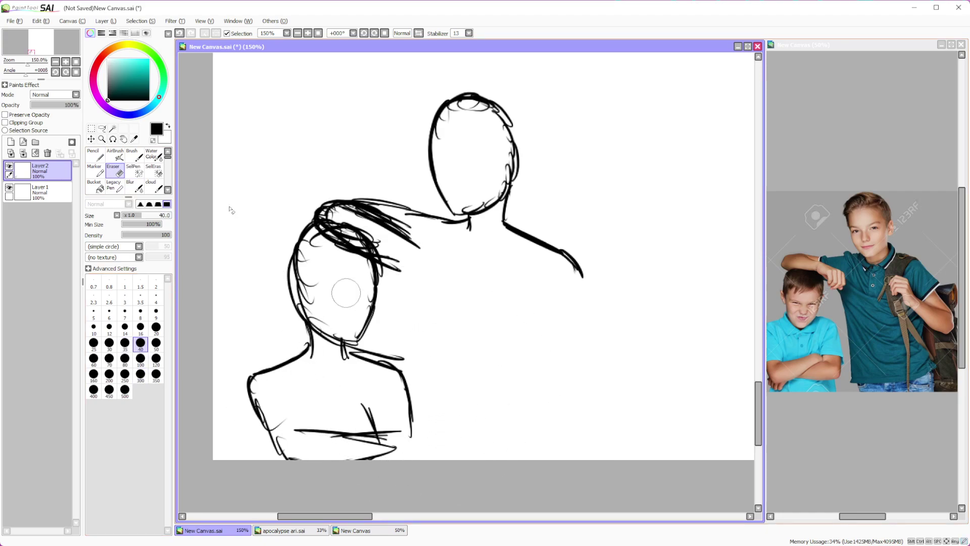
left_click(96, 156)
left_click_drag(398, 285, 418, 414)
left_click_drag(416, 344, 423, 409)
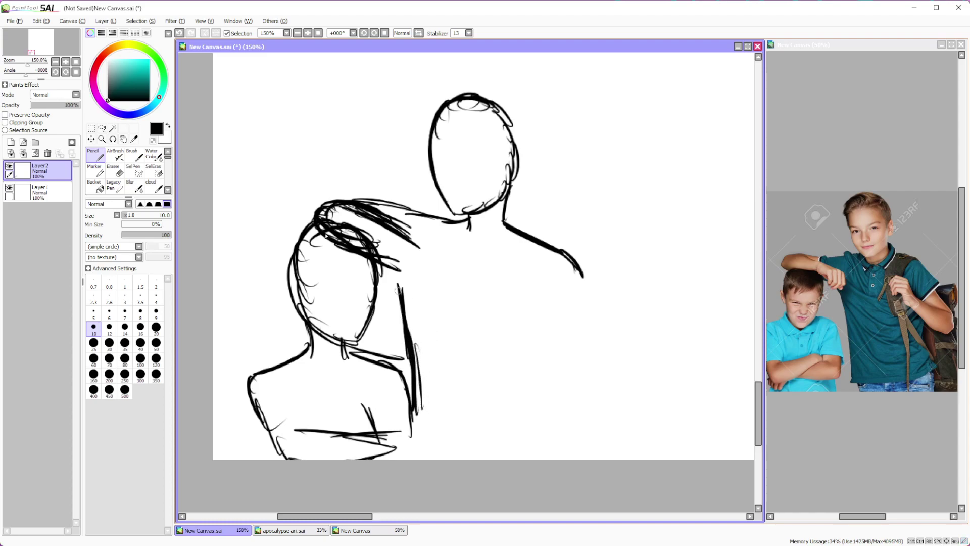
Lasso the side strokes and transform them slightly right with a small tilt
left_click(102, 129)
left_click_drag(392, 286, 404, 344)
mouse_move(409, 383)
left_mouse_down()
mouse_move(442, 419)
mouse_move(461, 297)
left_mouse_up()
left_click(91, 128)
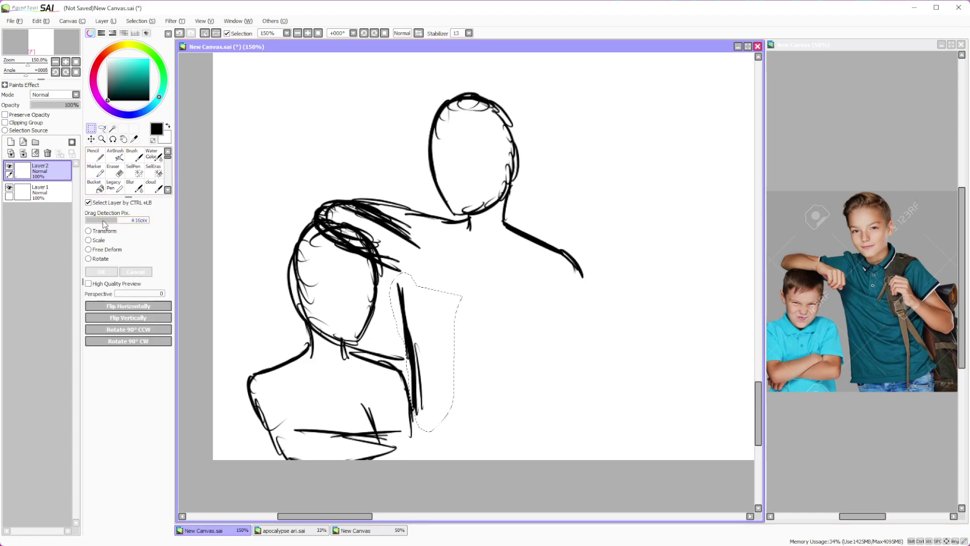
key("ctrl+t")
mouse_move(414, 326)
left_mouse_down()
mouse_move(426, 330)
mouse_move(448, 307)
mouse_move(463, 329)
mouse_move(433, 347)
mouse_move(446, 299)
left_mouse_up()
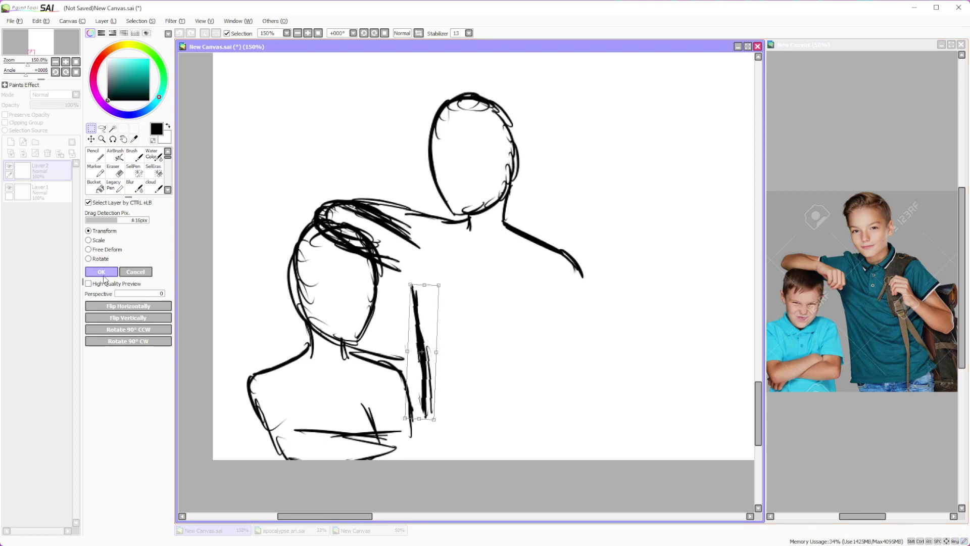
left_click(103, 273)
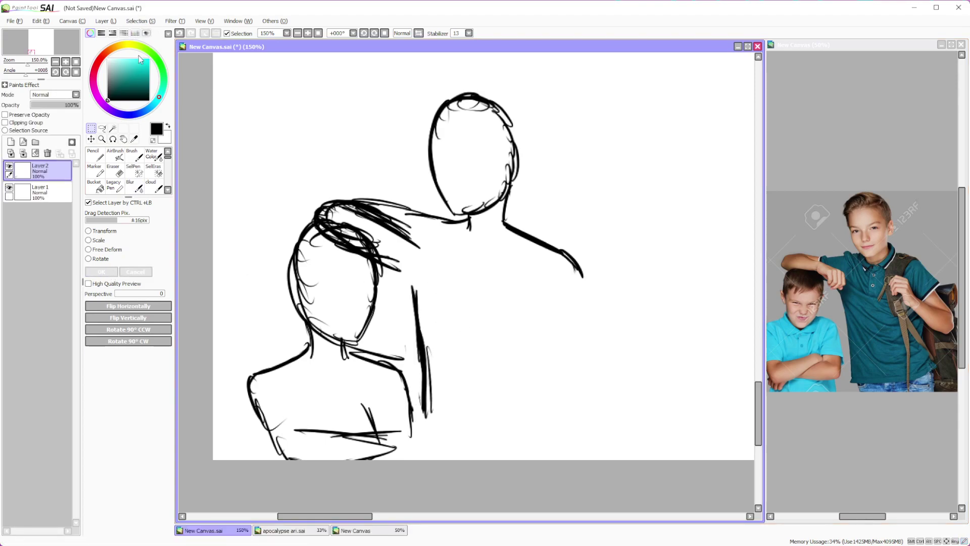
Extend the right shoulder line and sketch overlapping arm curves across the chest
left_click(95, 155)
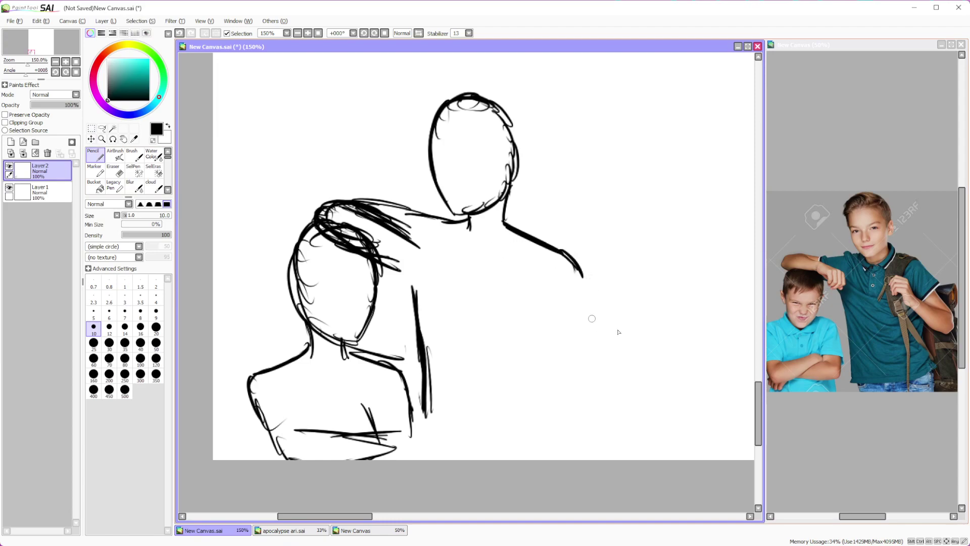
left_click_drag(575, 262, 604, 330)
mouse_move(525, 288)
left_mouse_down()
mouse_move(532, 316)
mouse_move(611, 368)
left_mouse_up()
left_click_drag(513, 337, 572, 400)
mouse_move(515, 339)
left_mouse_down()
mouse_move(590, 407)
mouse_move(611, 410)
mouse_move(619, 366)
mouse_move(591, 291)
left_mouse_up()
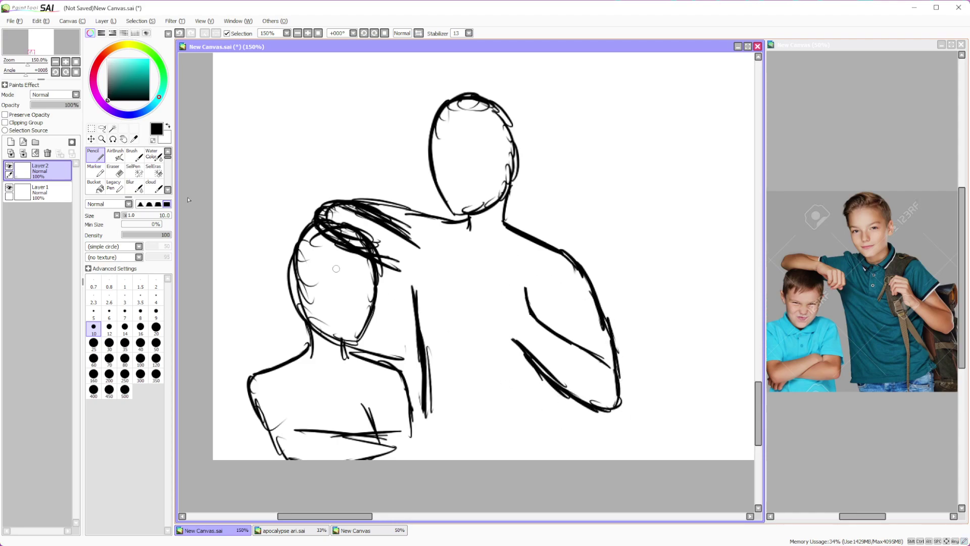
Erase the stray chest and arm lines, draw a new arm line down the chest, thicken the side
key("e")
left_click_drag(526, 282, 530, 312)
mouse_move(537, 394)
left_mouse_down()
mouse_move(557, 411)
mouse_move(588, 415)
mouse_move(601, 343)
mouse_move(584, 274)
left_mouse_up()
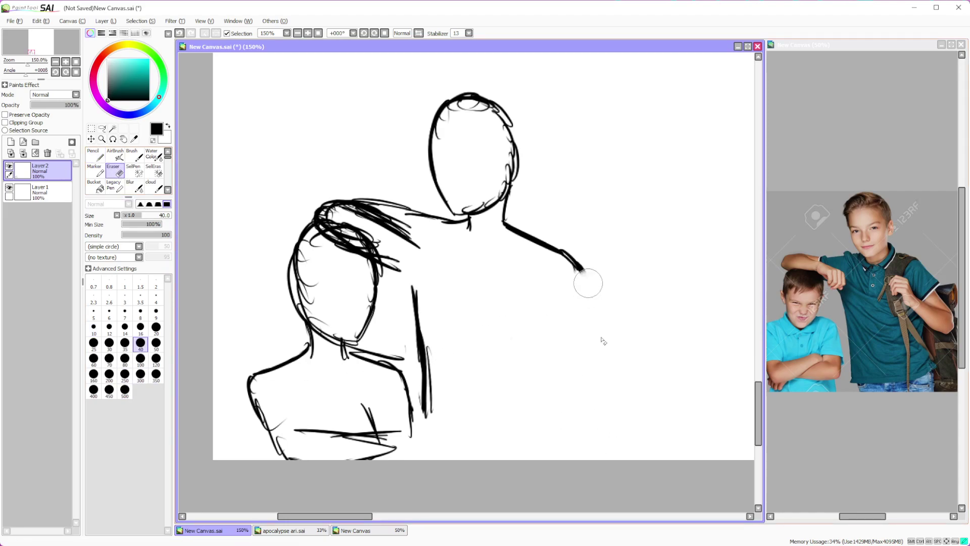
left_click(92, 152)
mouse_move(559, 306)
left_mouse_down()
mouse_move(535, 401)
mouse_move(543, 457)
left_mouse_up()
left_click_drag(435, 404, 428, 437)
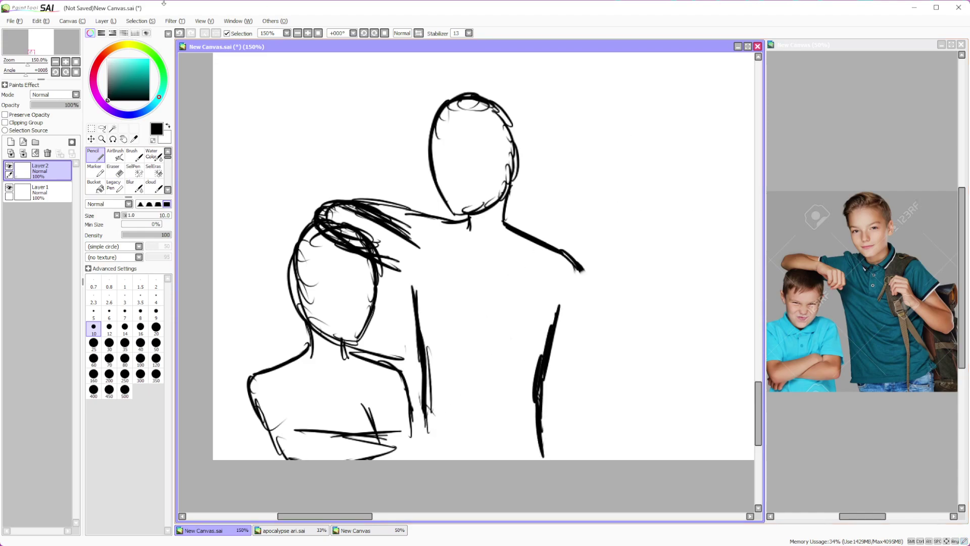
Lasso the taller boy's arm stroke and rotate it slightly while moving it left and up
scroll(551, 395, "down", 4)
scroll(550, 394, "up", 4)
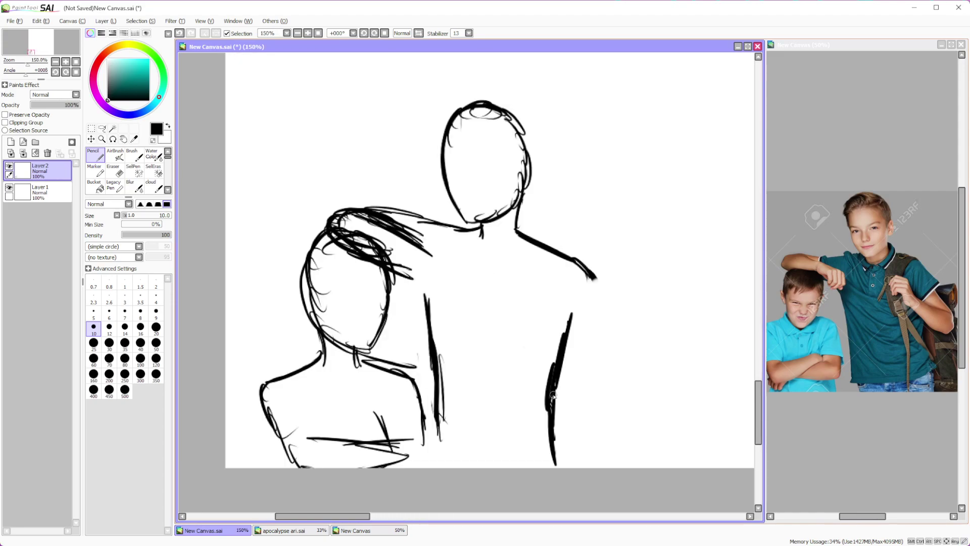
left_click(103, 129)
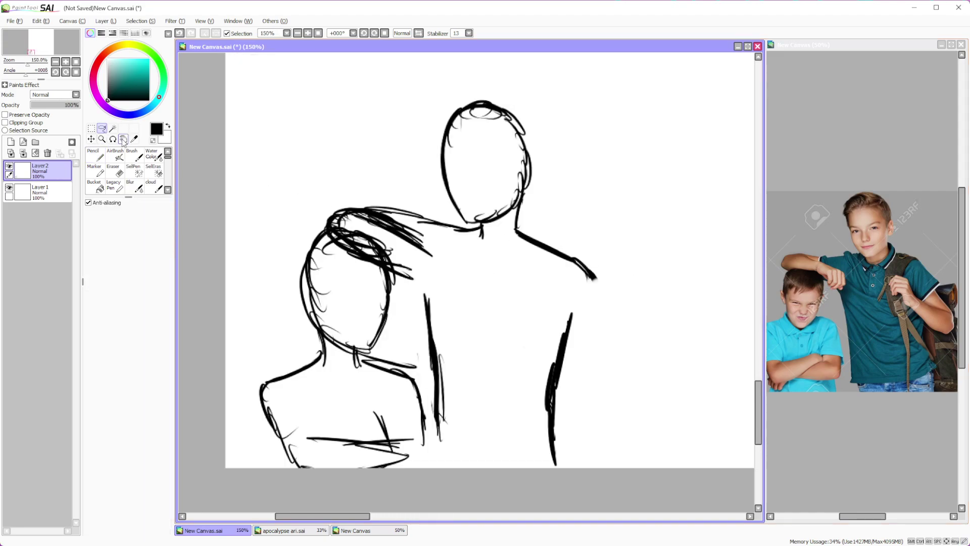
mouse_move(600, 313)
left_mouse_down()
mouse_move(508, 462)
mouse_move(622, 444)
left_mouse_up()
left_click(91, 128)
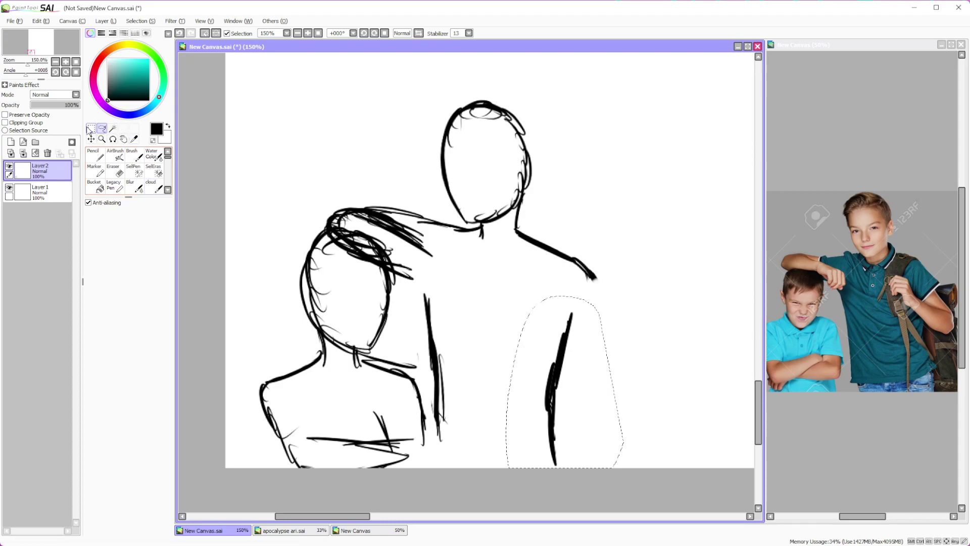
key("ctrl+t")
mouse_move(655, 344)
left_mouse_down()
mouse_move(649, 332)
mouse_move(652, 340)
left_mouse_up()
left_click_drag(551, 392, 546, 389)
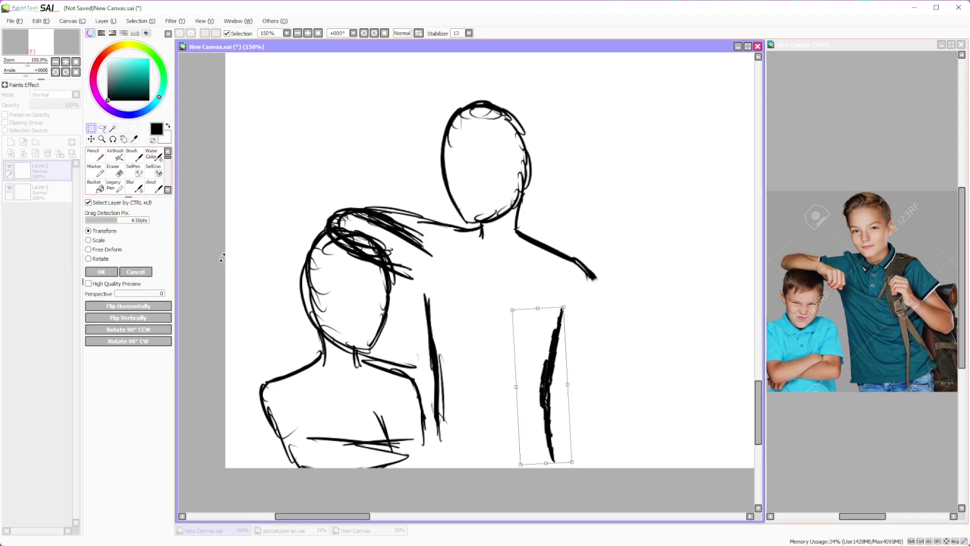
left_click(101, 272)
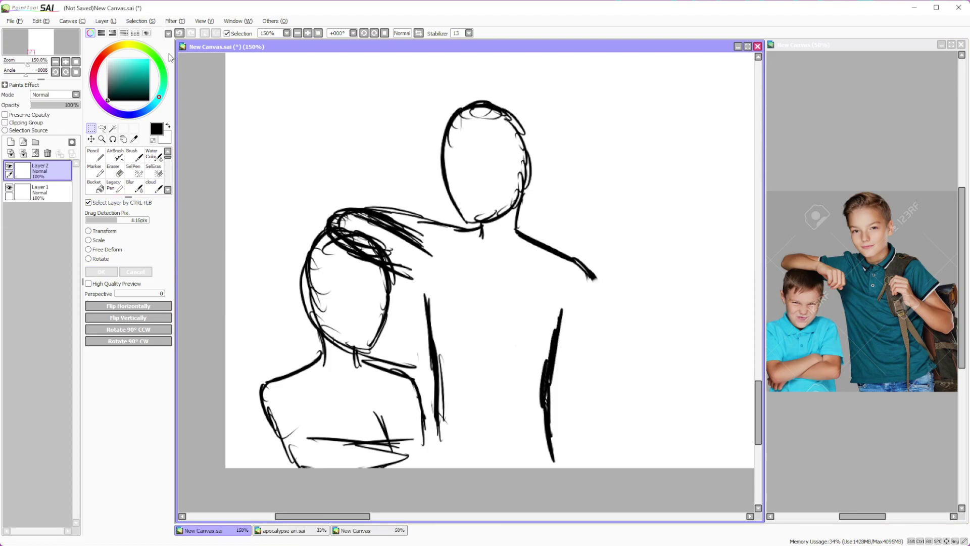
Draw the right shoulder and arm outline with the forearm folding across the body
left_click(95, 158)
left_click_drag(542, 300, 568, 357)
mouse_move(581, 270)
left_mouse_down()
mouse_move(609, 319)
mouse_move(621, 371)
left_mouse_up()
mouse_move(578, 398)
left_mouse_down()
mouse_move(536, 433)
mouse_move(581, 454)
mouse_move(599, 433)
left_mouse_up()
mouse_move(548, 457)
left_mouse_down()
mouse_move(626, 419)
mouse_move(629, 376)
mouse_move(599, 333)
left_mouse_up()
mouse_move(580, 382)
left_mouse_down()
mouse_move(555, 340)
mouse_move(579, 399)
left_mouse_up()
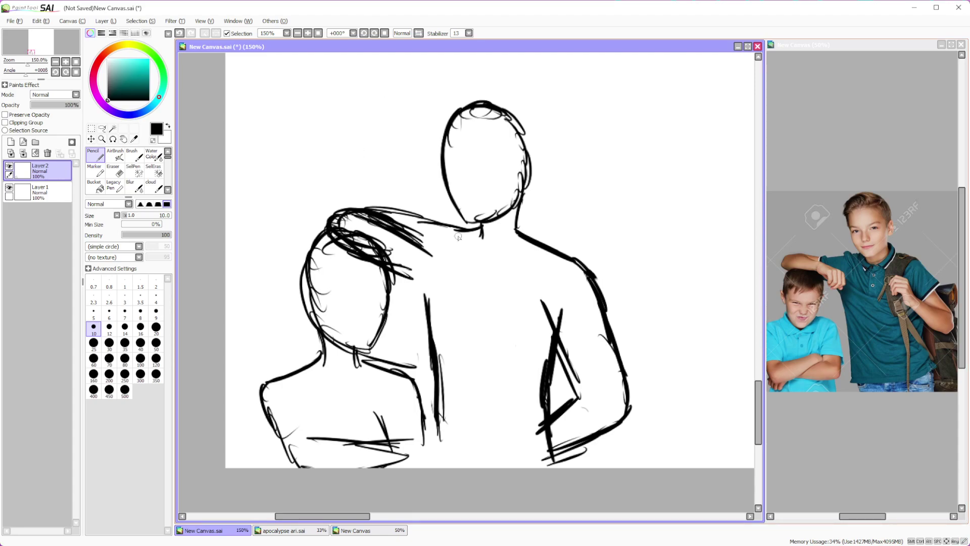
Draw the taller boy's side from the hair to the canvas bottom and lengthen the arm over the smaller head
scroll(622, 262, "down", 1)
scroll(538, 261, "up", 2)
scroll(416, 262, "down", 2)
scroll(419, 324, "up", 1)
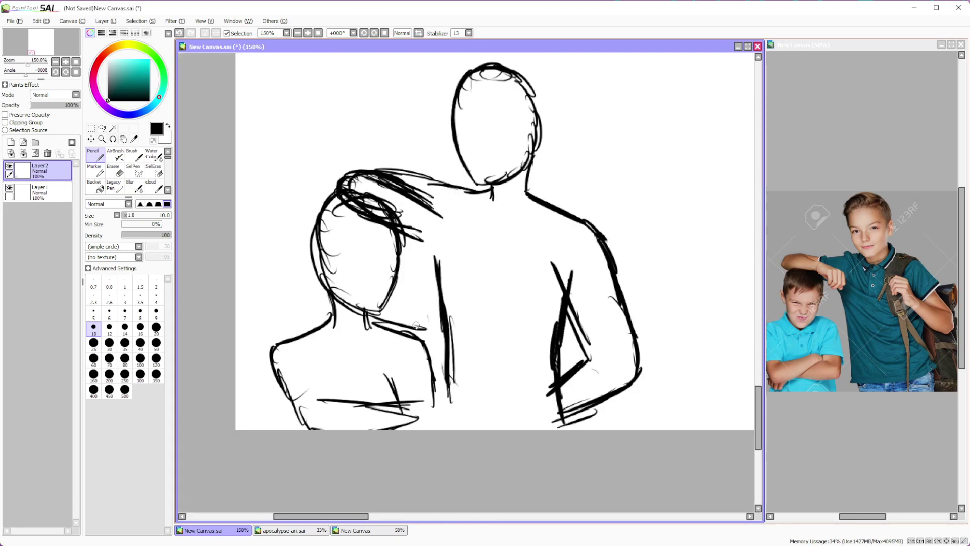
scroll(418, 323, "up", 2)
mouse_move(438, 153)
left_mouse_down()
mouse_move(476, 197)
mouse_move(473, 315)
mouse_move(485, 403)
mouse_move(470, 326)
mouse_move(483, 318)
mouse_move(480, 507)
left_mouse_up()
left_click_drag(487, 423, 485, 478)
scroll(489, 452, "down", 6)
scroll(493, 444, "up", 7)
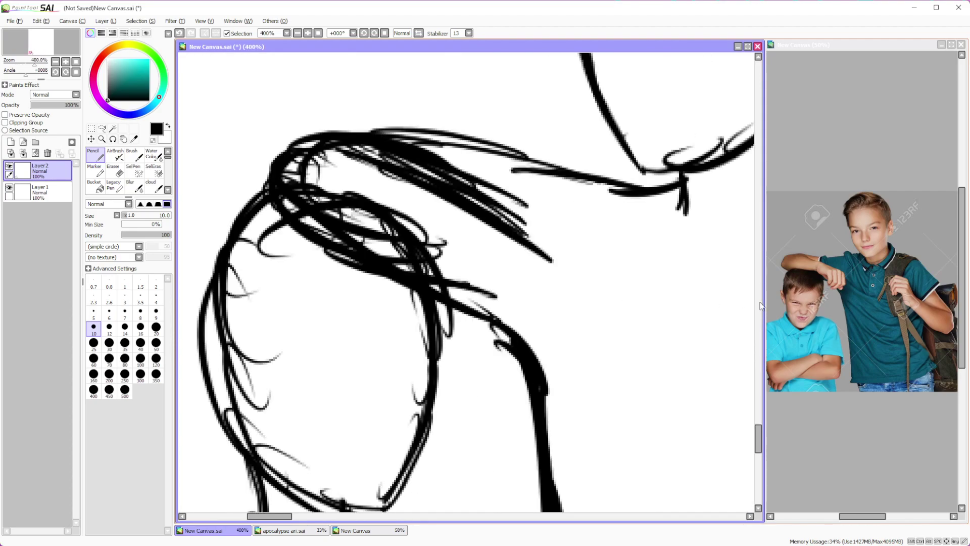
mouse_move(522, 250)
left_mouse_down()
mouse_move(595, 282)
mouse_move(585, 275)
mouse_move(613, 326)
left_mouse_up()
scroll(636, 315, "down", 5)
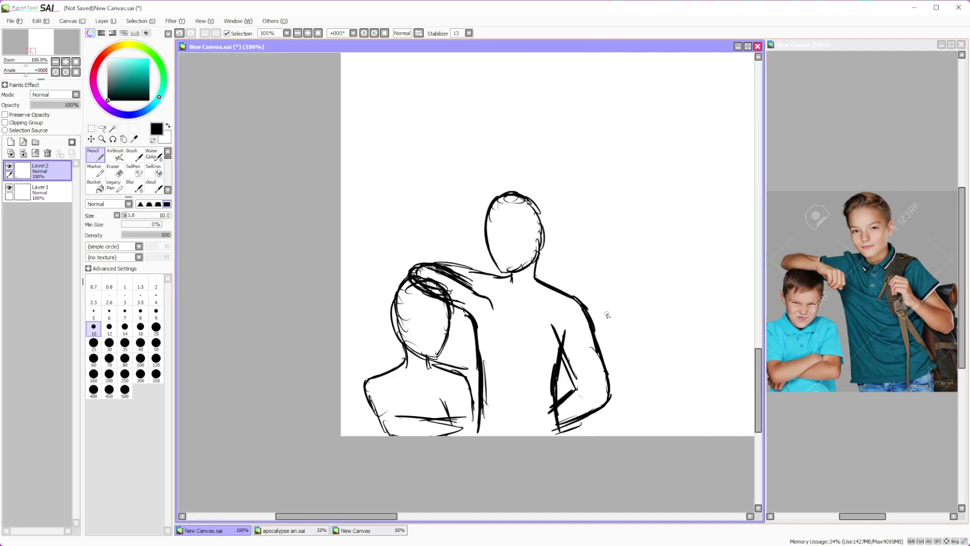
scroll(491, 319, "up", 2)
Check the reference photo, then erase the loose stroke over the smaller boy's hair
left_click(818, 272)
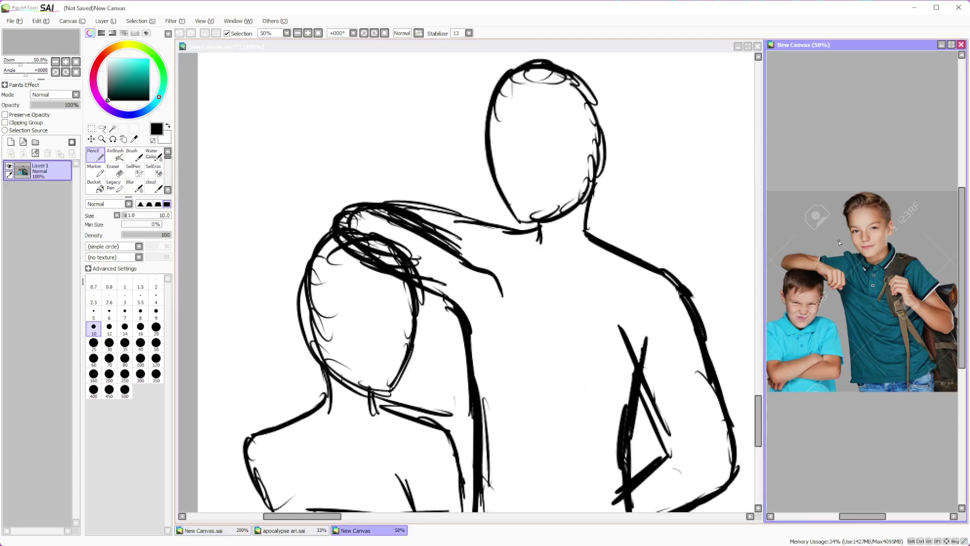
scroll(828, 273, "down", 1)
scroll(838, 275, "up", 4)
scroll(882, 262, "up", 1)
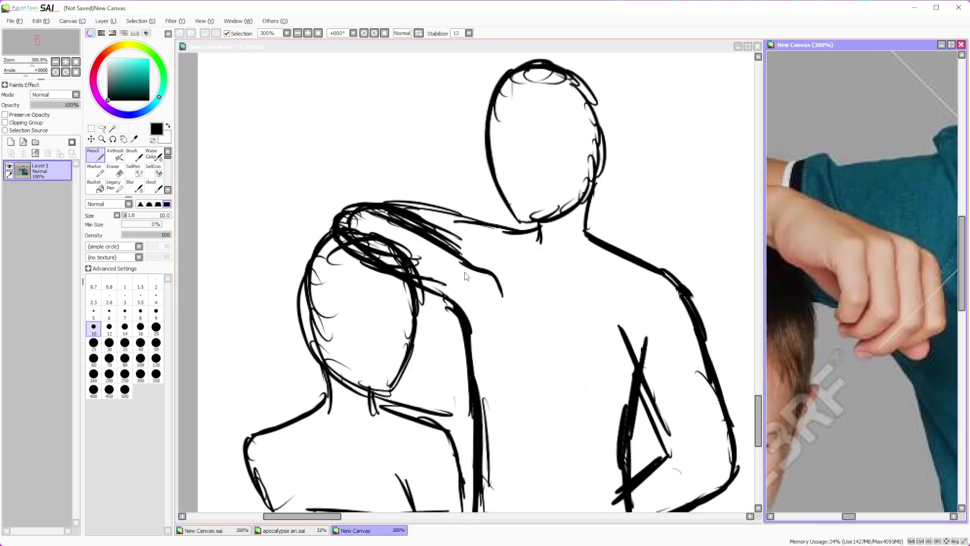
left_click(520, 277)
scroll(471, 304, "up", 1)
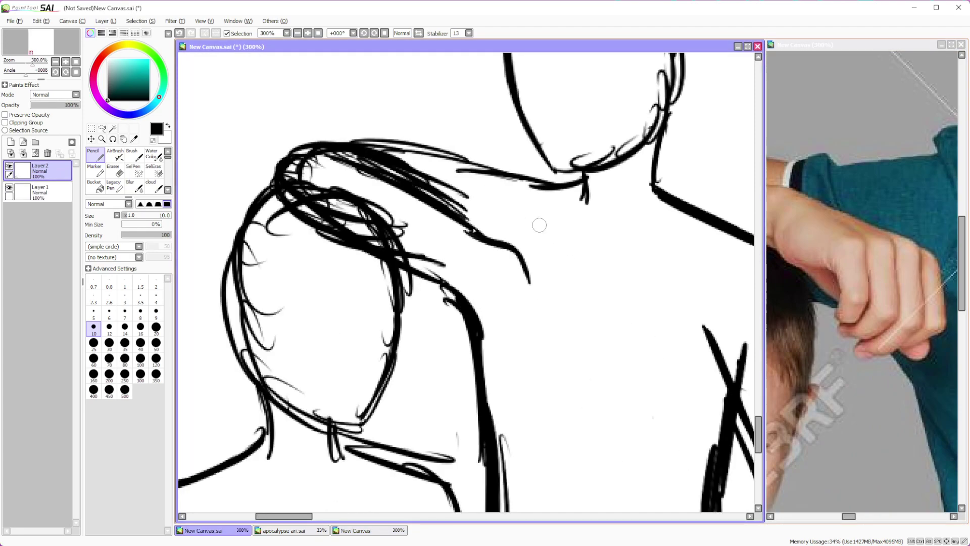
key("e")
mouse_move(530, 283)
left_mouse_down()
mouse_move(494, 249)
mouse_move(540, 297)
left_mouse_up()
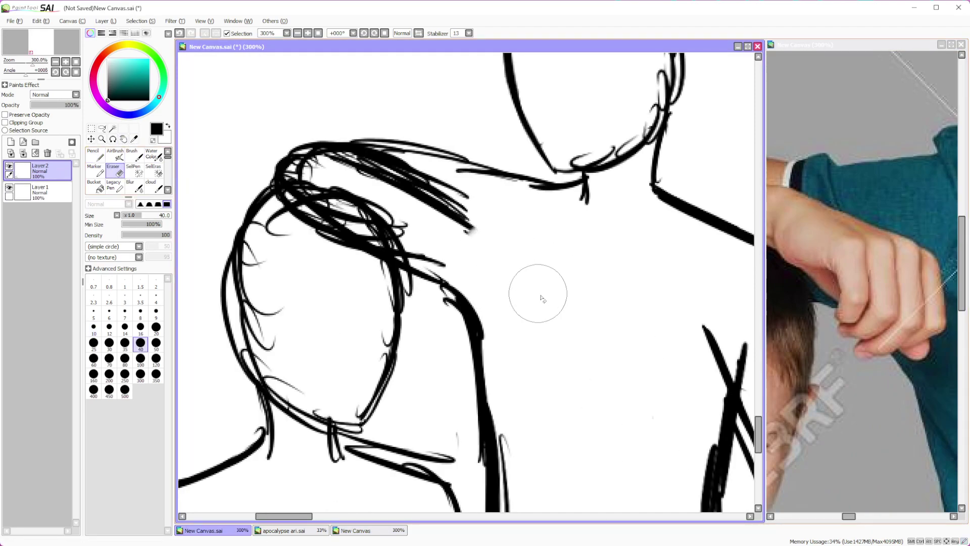
With the Pencil, draw the fist outline, two finger curves and a thickened wrist line
key("n")
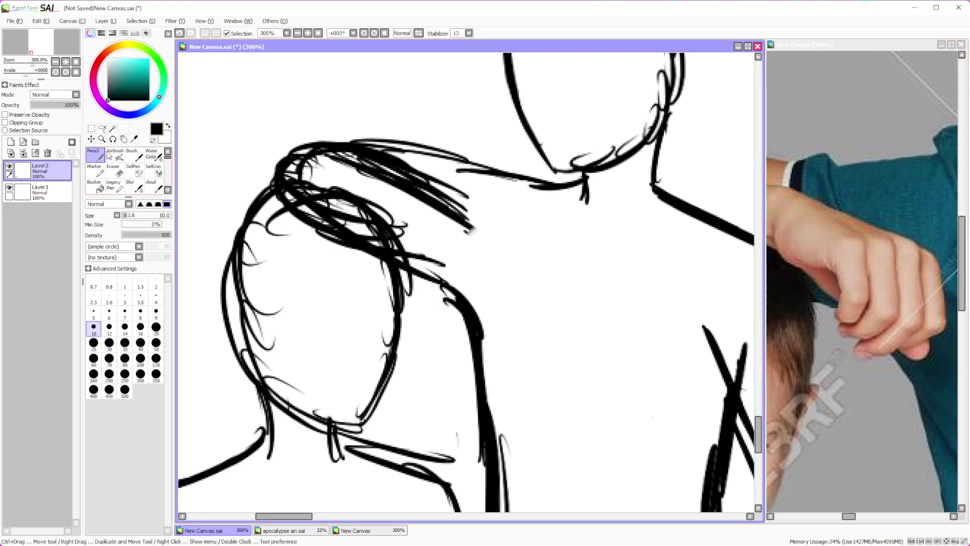
mouse_move(478, 229)
left_mouse_down()
mouse_move(527, 238)
mouse_move(540, 254)
mouse_move(551, 285)
mouse_move(527, 316)
left_mouse_up()
mouse_move(499, 234)
left_mouse_down()
mouse_move(526, 247)
mouse_move(538, 293)
mouse_move(525, 314)
mouse_move(535, 304)
mouse_move(500, 326)
mouse_move(500, 317)
left_mouse_up()
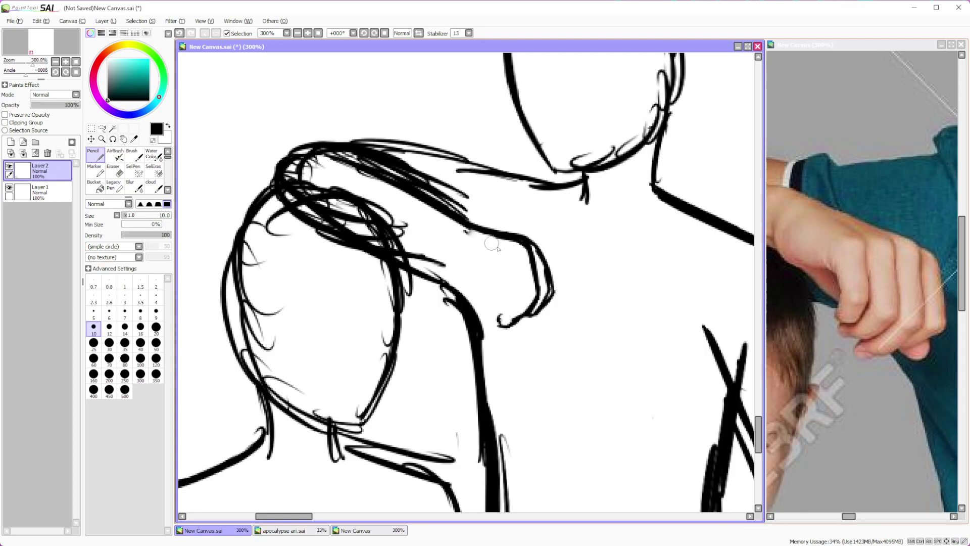
mouse_move(492, 247)
left_mouse_down()
mouse_move(508, 259)
mouse_move(513, 297)
mouse_move(488, 323)
left_mouse_up()
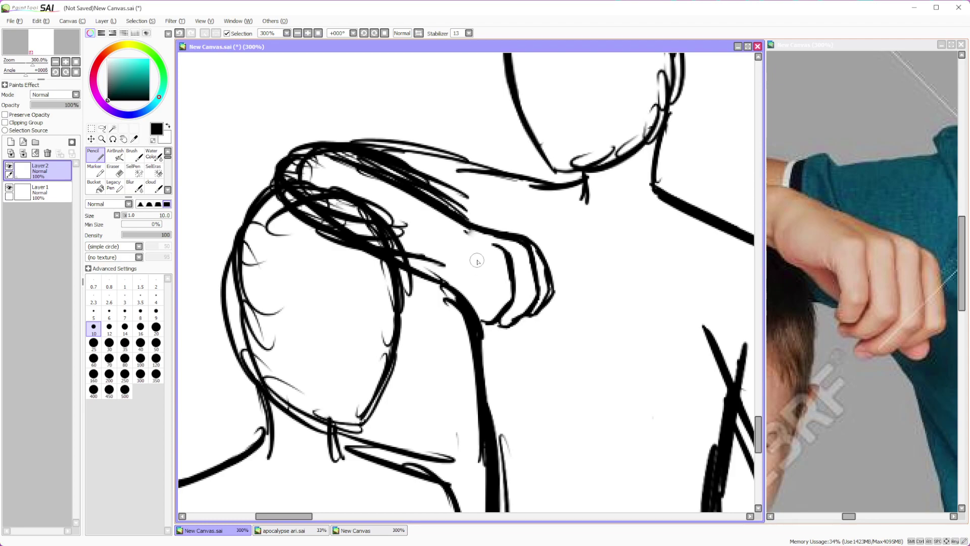
mouse_move(474, 253)
left_mouse_down()
mouse_move(488, 265)
mouse_move(478, 314)
left_mouse_up()
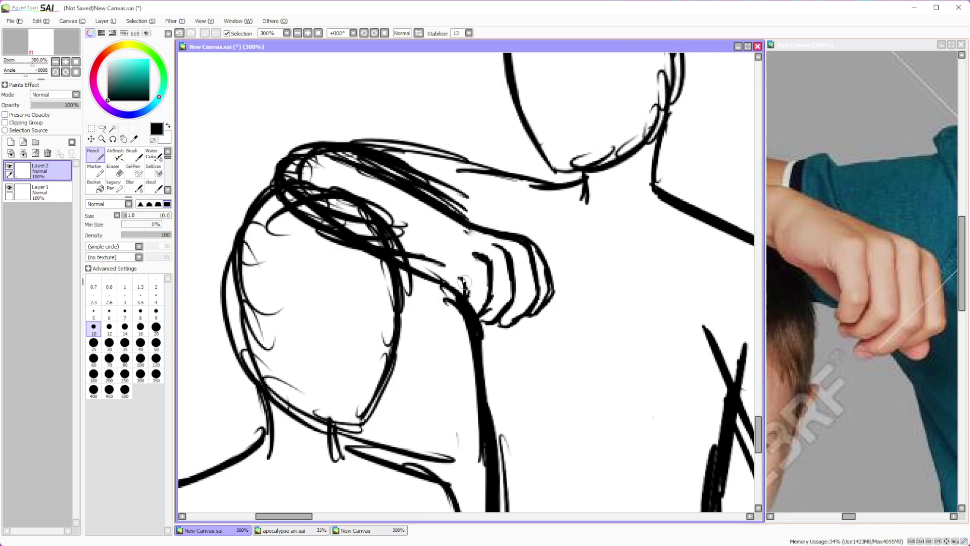
left_click_drag(415, 272, 462, 286)
left_click_drag(429, 277, 474, 298)
scroll(510, 261, "down", 4)
Erase the fist's finger strokes above the smaller boy's head
scroll(597, 237, "down", 1)
scroll(508, 249, "up", 6)
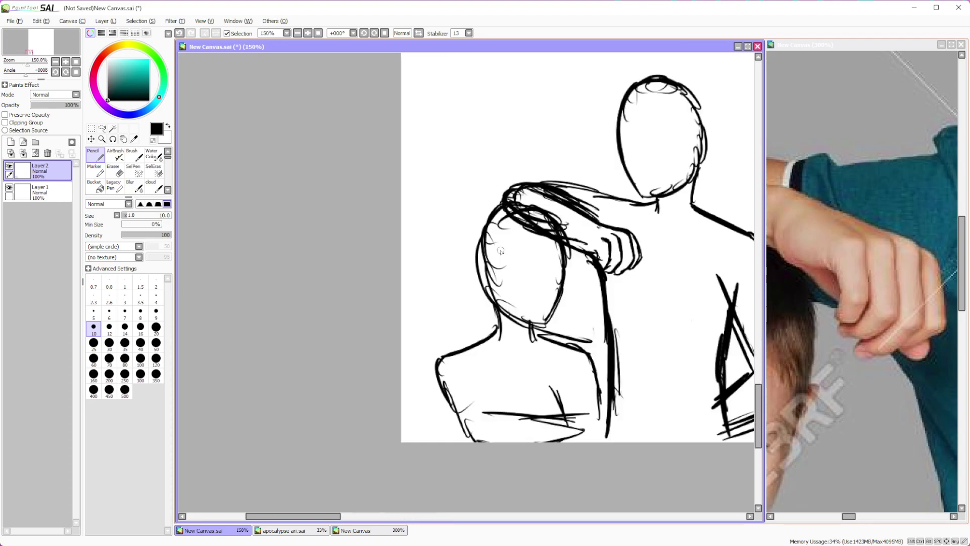
scroll(420, 270, "down", 4)
scroll(563, 288, "up", 3)
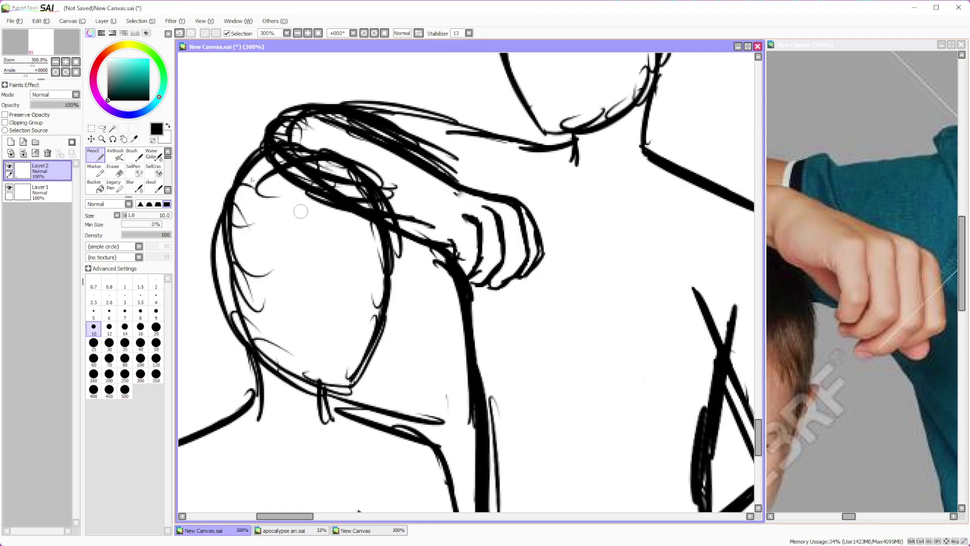
key("e")
mouse_move(508, 263)
left_mouse_down()
mouse_move(466, 228)
mouse_move(504, 275)
mouse_move(526, 232)
mouse_move(489, 203)
mouse_move(476, 227)
left_mouse_up()
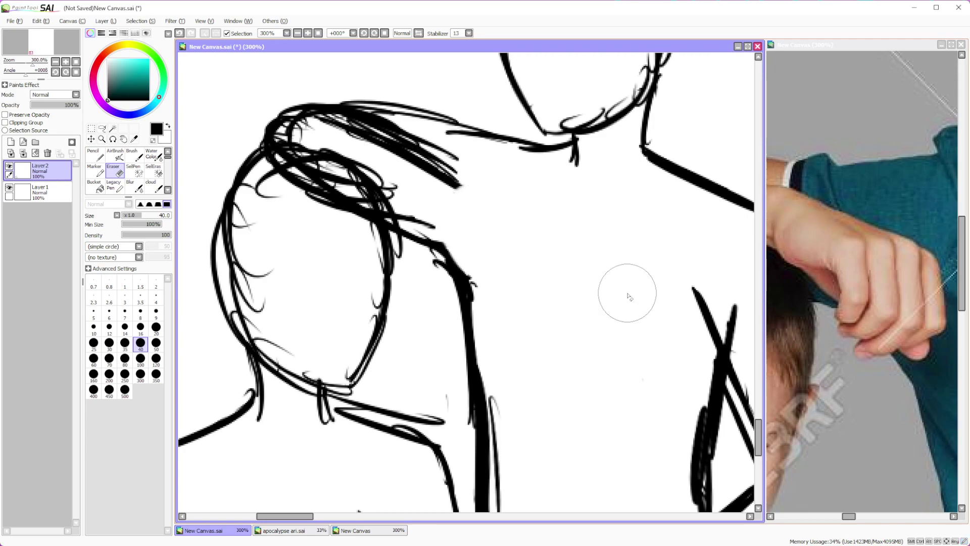
Erase the extra line beside the inner arm and the stray stroke inside the outer arm
scroll(644, 264, "down", 5)
scroll(575, 341, "up", 4)
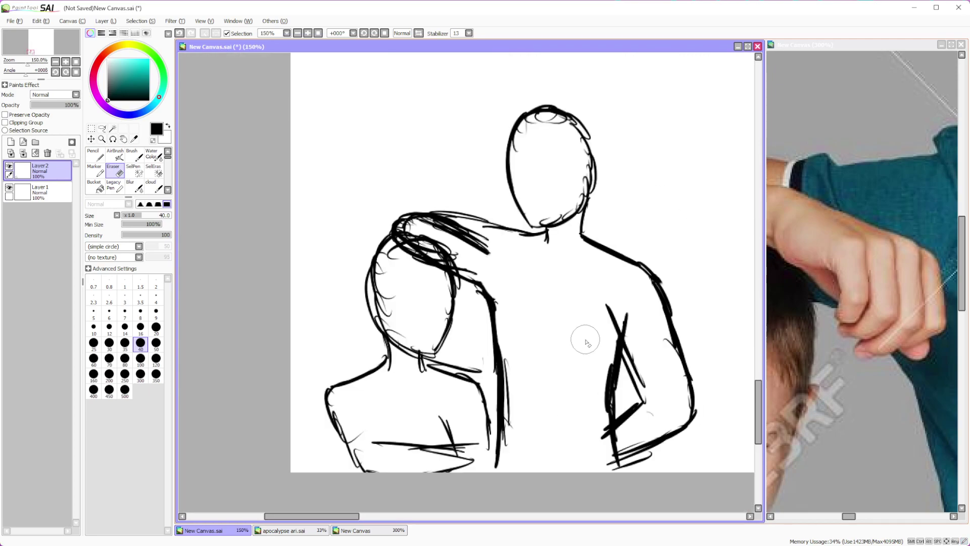
left_click_drag(632, 319, 660, 406)
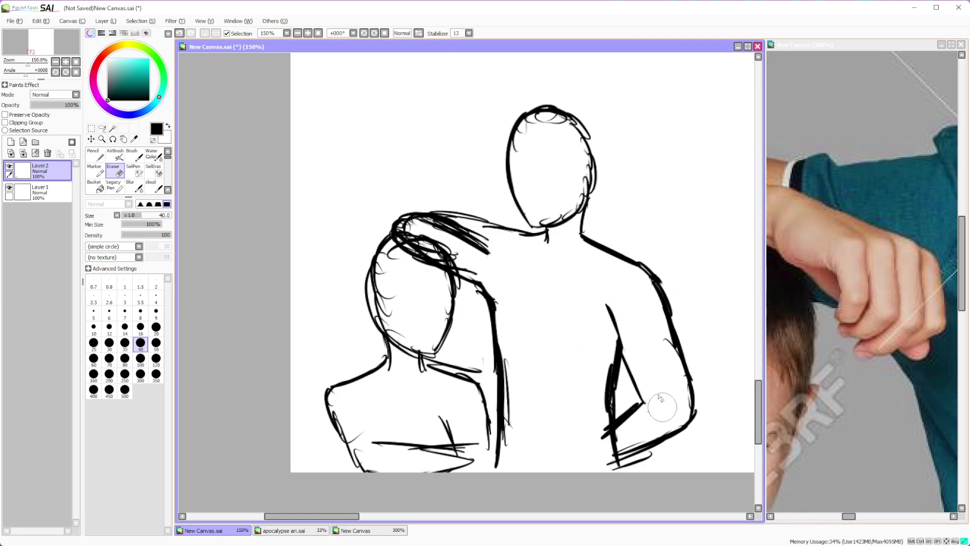
left_click_drag(654, 318, 674, 395)
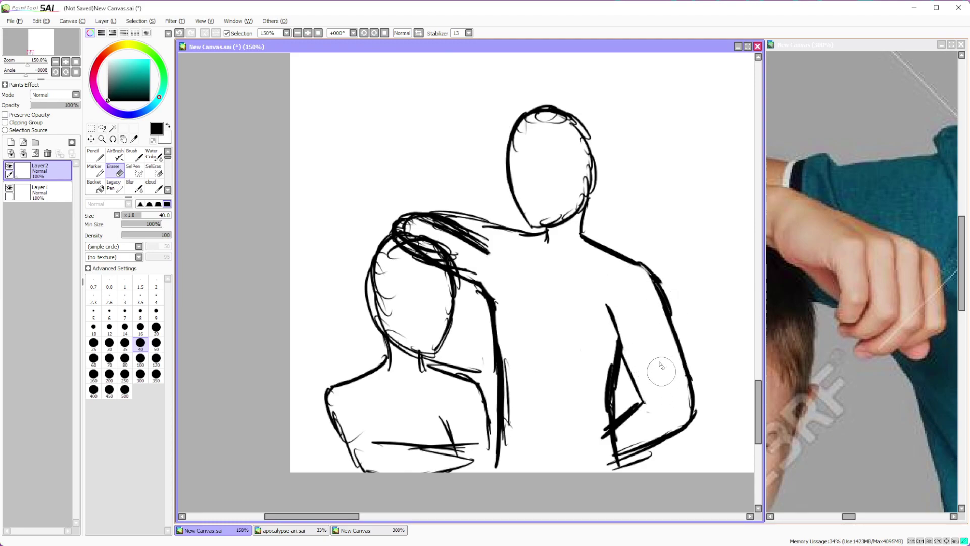
scroll(538, 278, "down", 3)
scroll(504, 320, "up", 4)
scroll(558, 245, "down", 2)
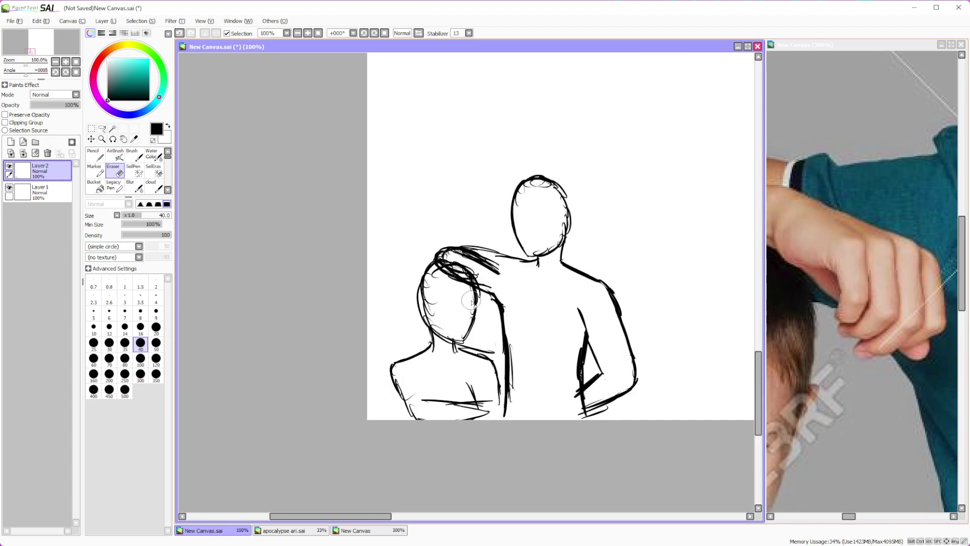
scroll(495, 296, "down", 1)
scroll(539, 308, "up", 1)
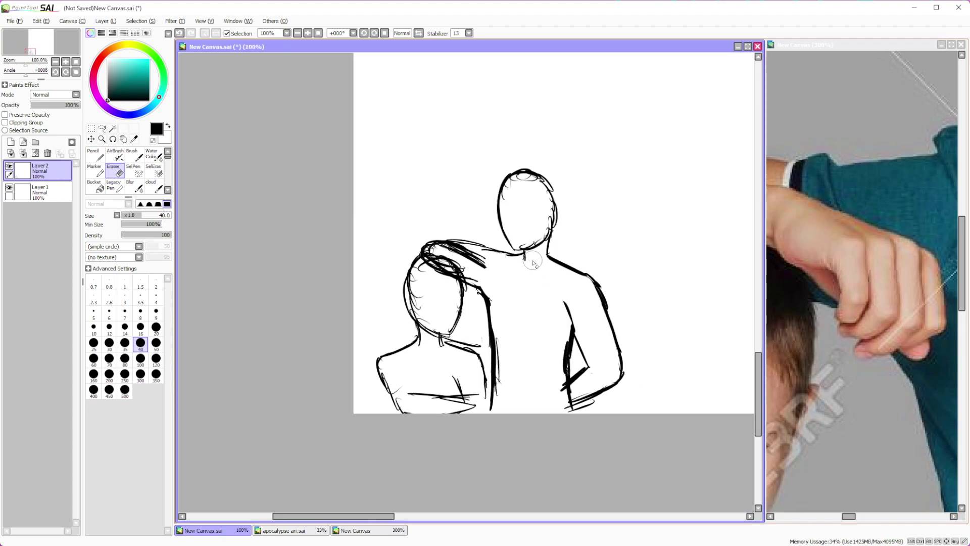
scroll(528, 267, "up", 2)
scroll(553, 303, "down", 3)
scroll(550, 283, "up", 3)
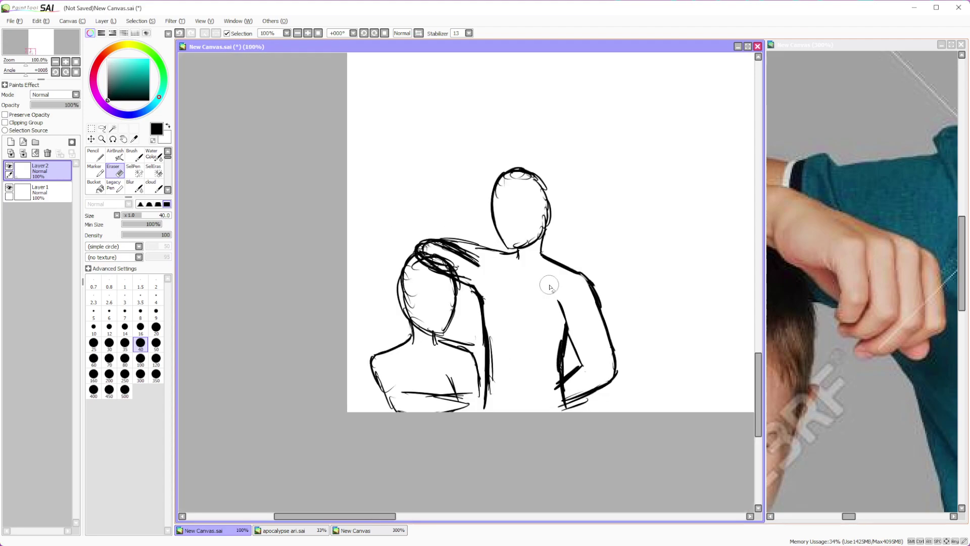
scroll(548, 289, "down", 1)
scroll(491, 216, "up", 1)
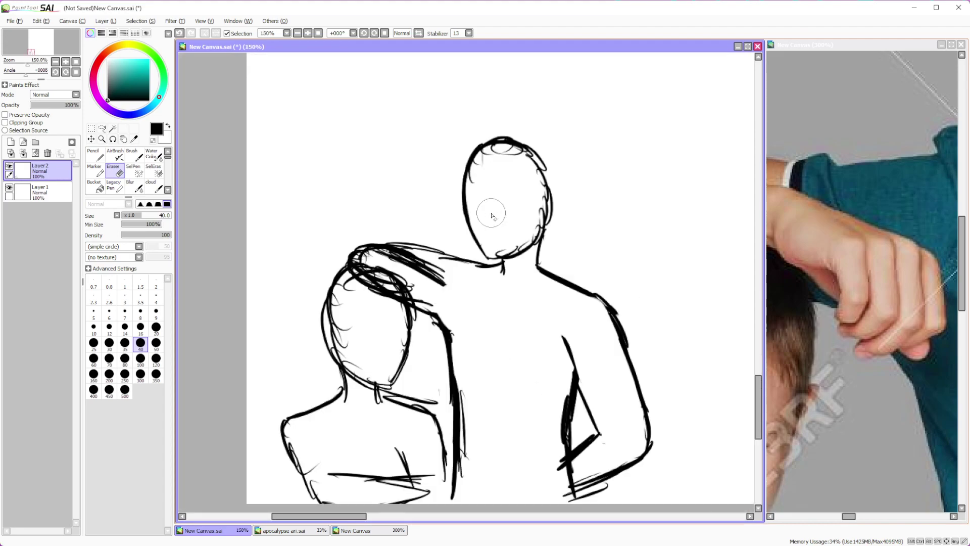
Lasso the taller boy's head and transform it slightly larger and repositioned
left_click(103, 129)
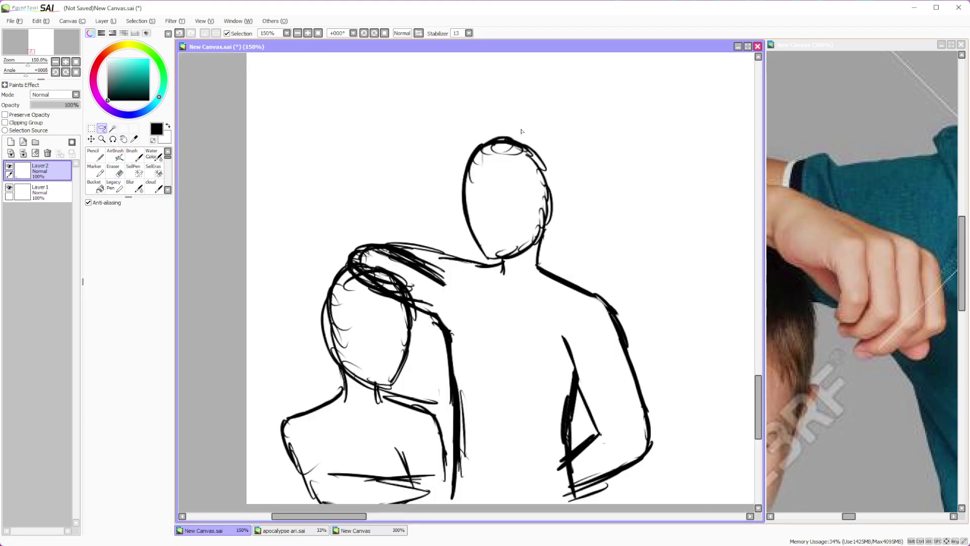
mouse_move(533, 126)
left_mouse_down()
mouse_move(438, 172)
mouse_move(457, 233)
left_mouse_up()
mouse_move(526, 290)
left_mouse_down()
mouse_move(581, 189)
mouse_move(569, 151)
left_mouse_up()
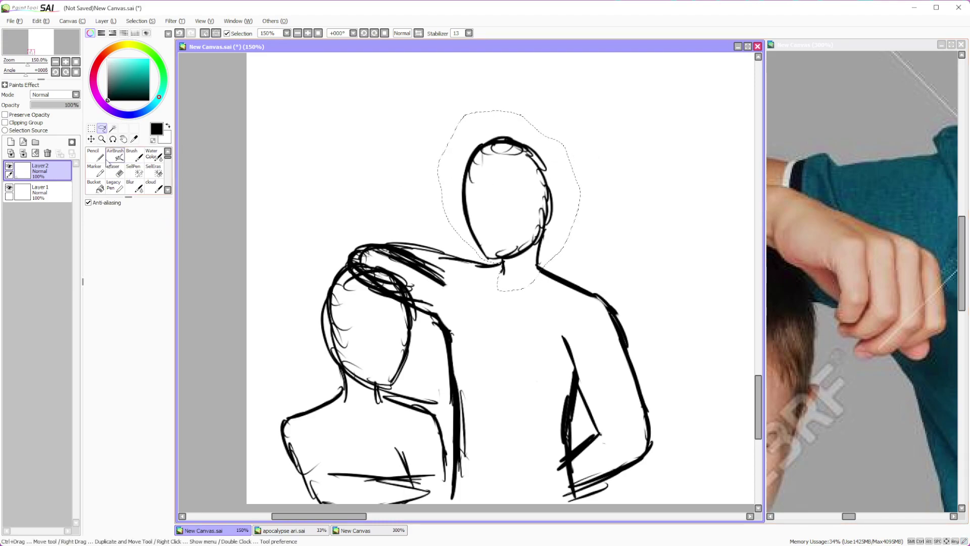
left_click(91, 129)
left_click(110, 232)
left_click_drag(527, 224, 519, 224)
left_click_drag(552, 143, 559, 130)
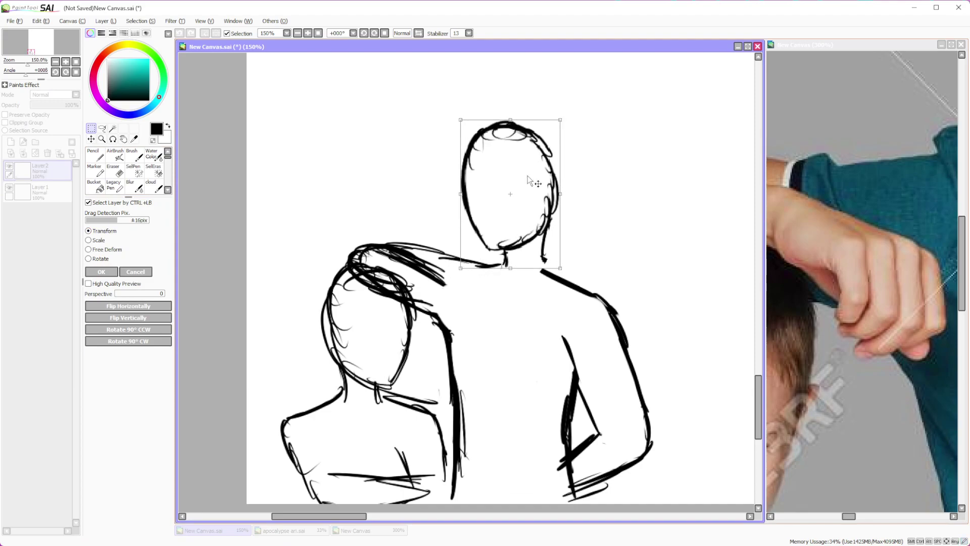
left_click_drag(518, 181, 518, 182)
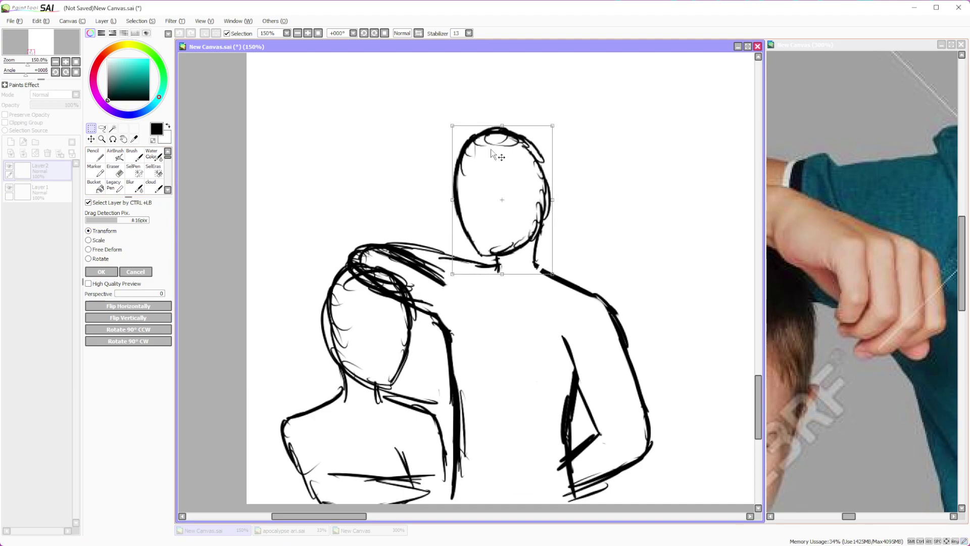
left_click(100, 273)
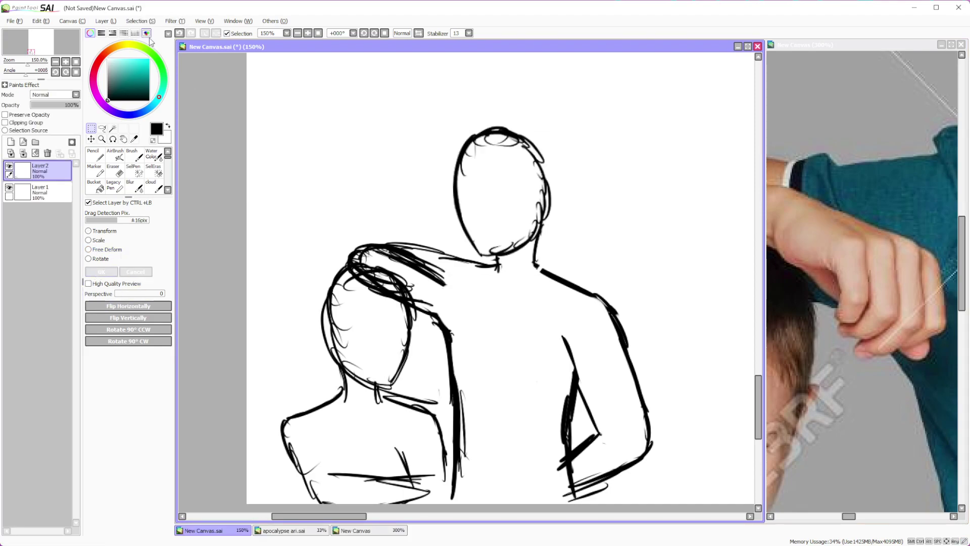
left_click(97, 155)
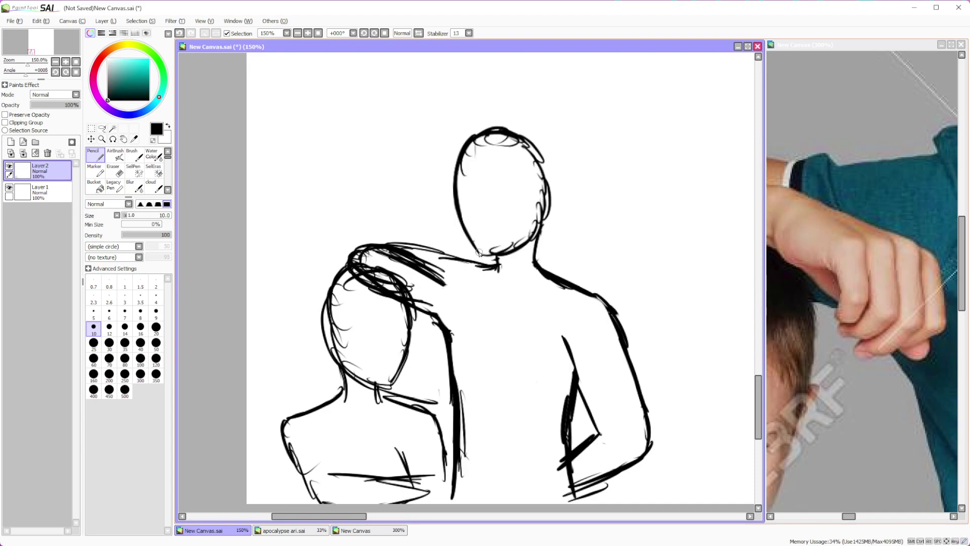
Lasso the taller boy's bent arm, then rotate it counter-clockwise and move it up-right
scroll(558, 214, "down", 2)
scroll(550, 341, "up", 2)
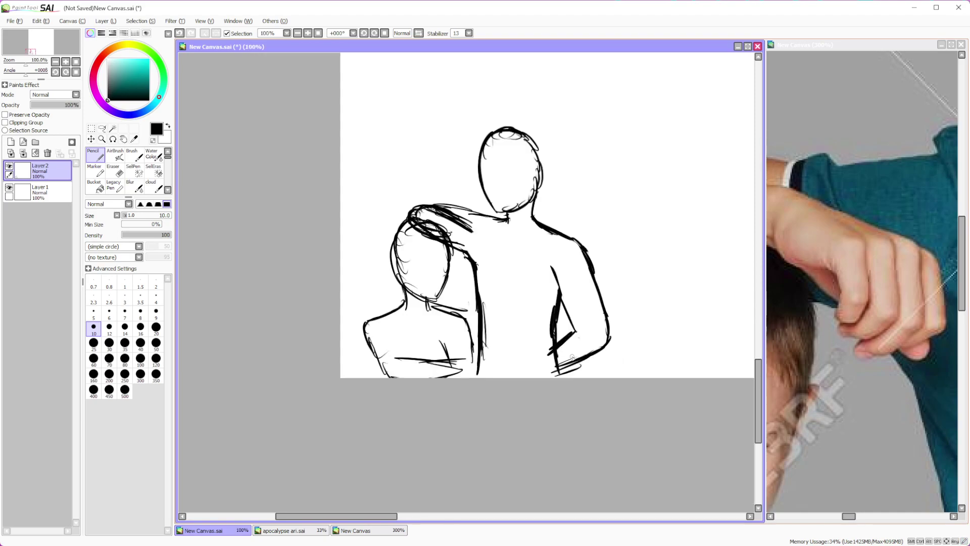
scroll(600, 341, "up", 1)
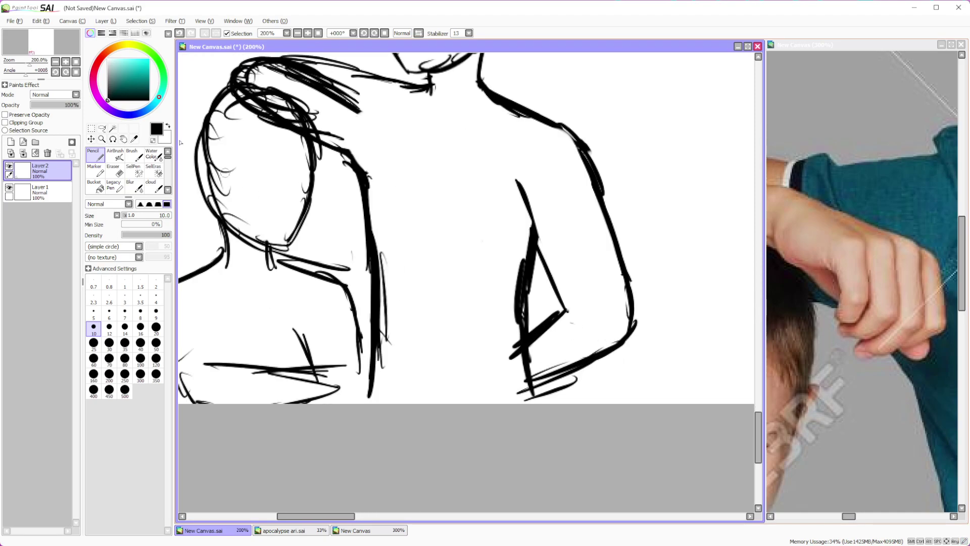
left_click(102, 129)
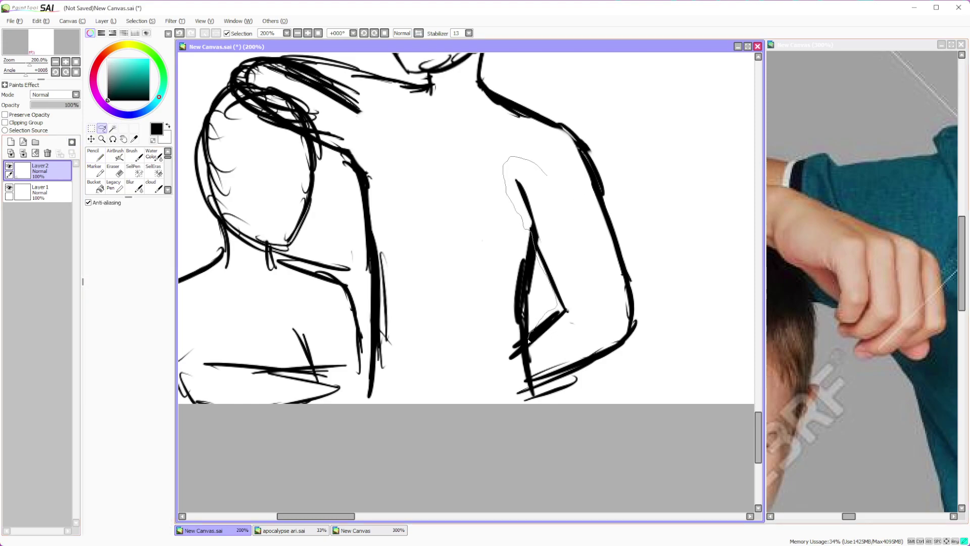
mouse_move(563, 417)
left_mouse_down()
mouse_move(676, 301)
mouse_move(617, 176)
left_mouse_up()
left_click_drag(546, 154, 545, 155)
key("ctrl+t")
left_click_drag(674, 241, 671, 233)
left_click_drag(594, 258, 615, 252)
left_click_drag(680, 269, 680, 243)
left_click_drag(606, 265, 620, 252)
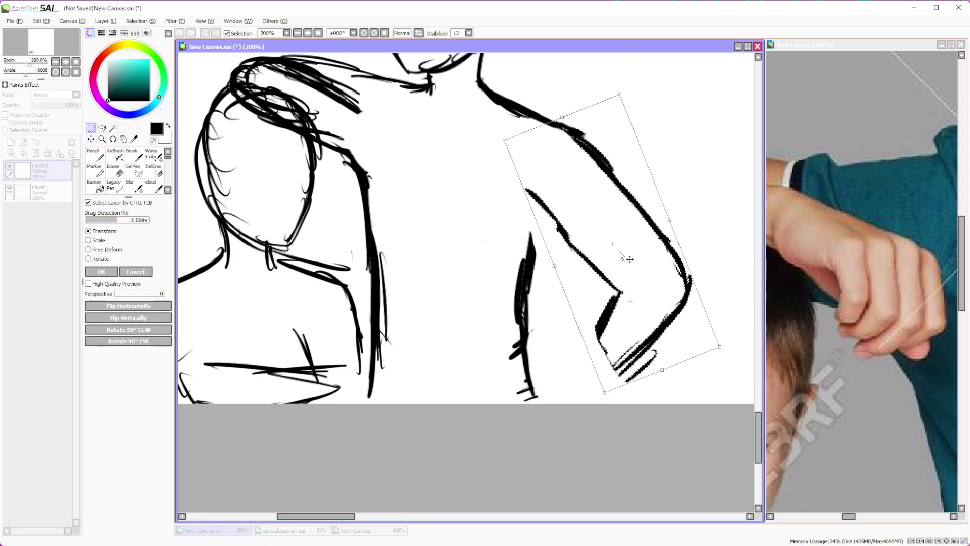
left_click(100, 272)
Erase the old forearm and redraw it with a rounded elbow reaching toward the waist
key("e")
mouse_move(614, 356)
left_mouse_down()
mouse_move(603, 326)
mouse_move(645, 302)
mouse_move(644, 326)
left_mouse_up()
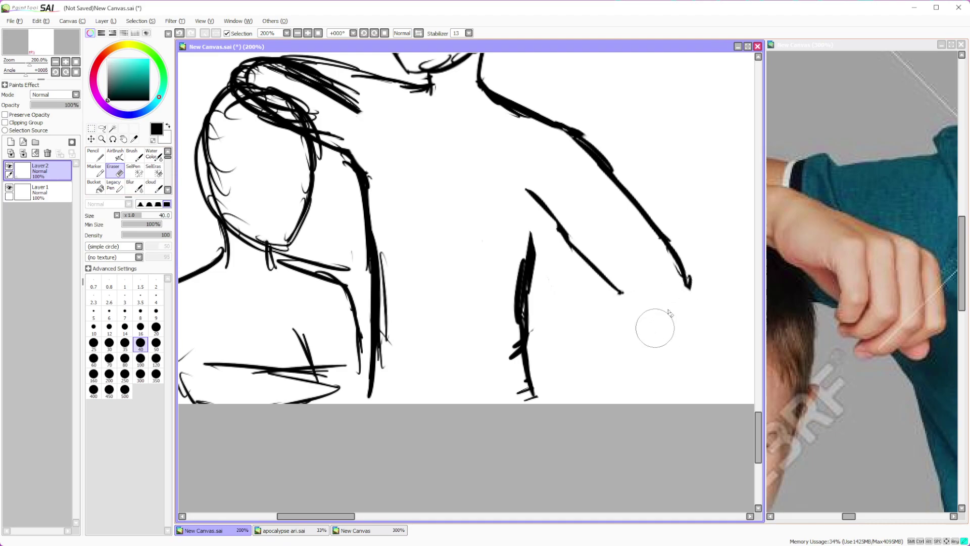
key("n")
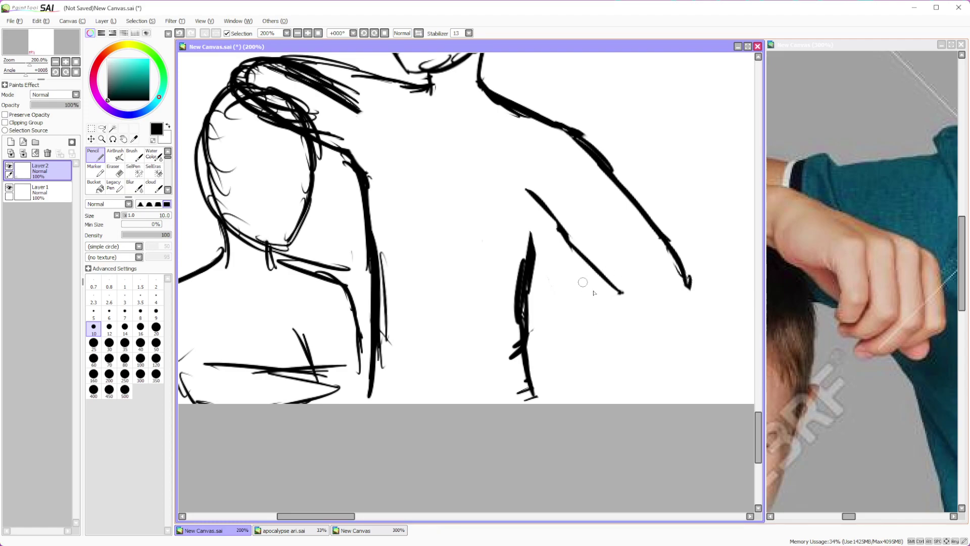
left_click_drag(612, 290, 524, 348)
mouse_move(672, 262)
left_mouse_down()
mouse_move(675, 296)
mouse_move(687, 281)
mouse_move(673, 301)
mouse_move(612, 334)
left_mouse_up()
left_click_drag(673, 307, 582, 361)
mouse_move(642, 331)
left_mouse_down()
mouse_move(533, 375)
mouse_move(489, 353)
mouse_move(482, 361)
mouse_move(502, 362)
mouse_move(510, 379)
mouse_move(496, 396)
mouse_move(508, 404)
mouse_move(542, 389)
mouse_move(536, 403)
left_mouse_up()
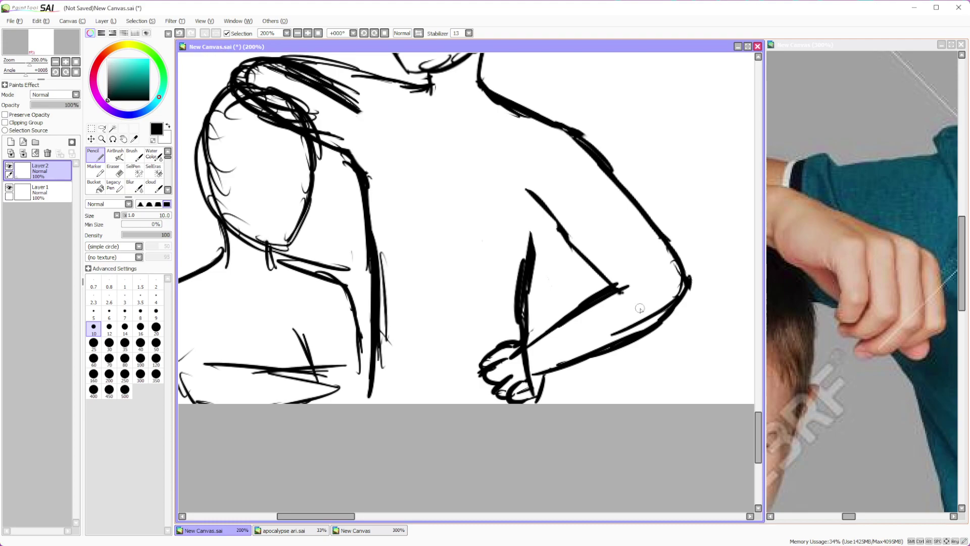
Erase the small stray mark beside the hand
scroll(633, 317, "down", 5)
scroll(625, 291, "up", 4)
scroll(514, 272, "down", 1)
scroll(480, 201, "up", 2)
scroll(479, 218, "down", 3)
scroll(478, 267, "down", 1)
scroll(501, 268, "up", 2)
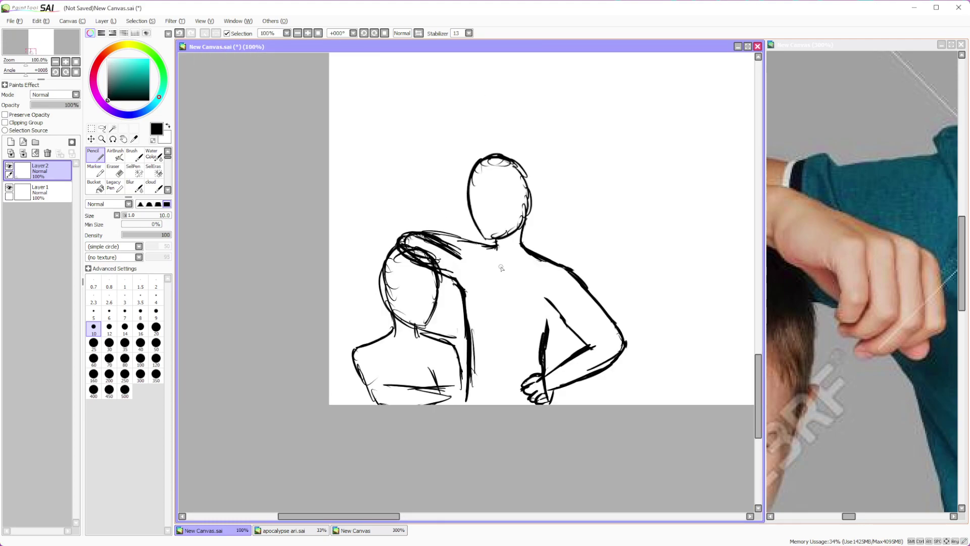
left_click(114, 171)
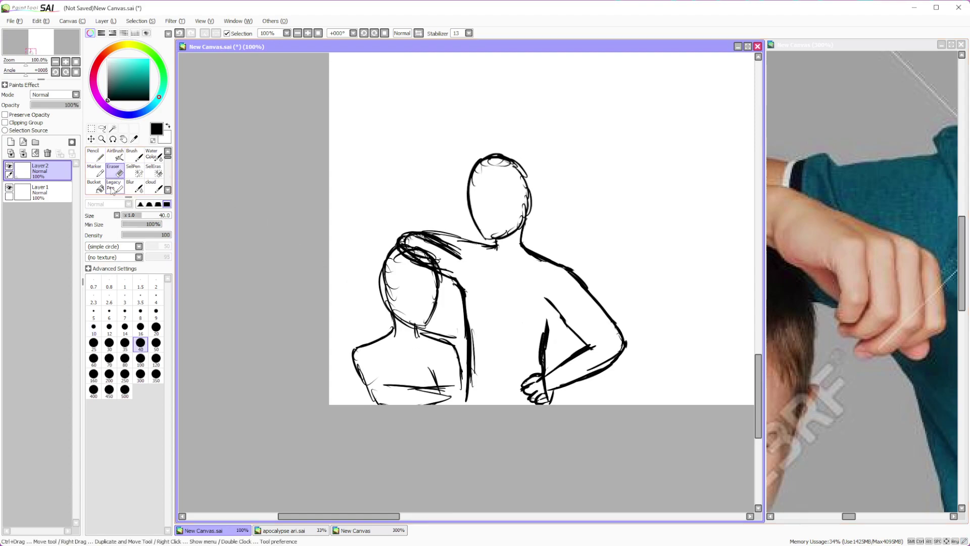
left_click_drag(528, 370, 526, 396)
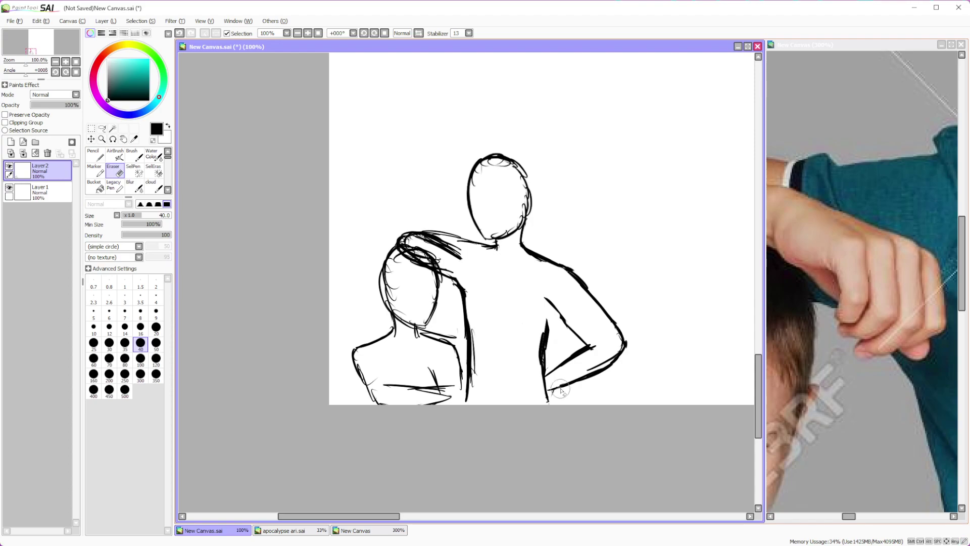
With the Pencil, draw two bold horizontal eye strokes and a nose mark on the smaller boy
scroll(472, 281, "up", 2)
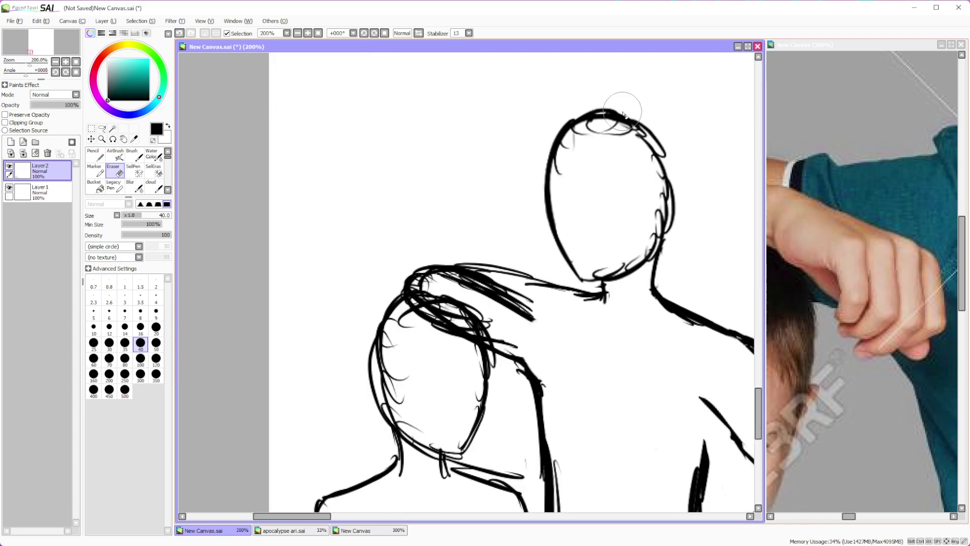
scroll(627, 101, "down", 4)
scroll(607, 234, "up", 2)
scroll(502, 229, "up", 2)
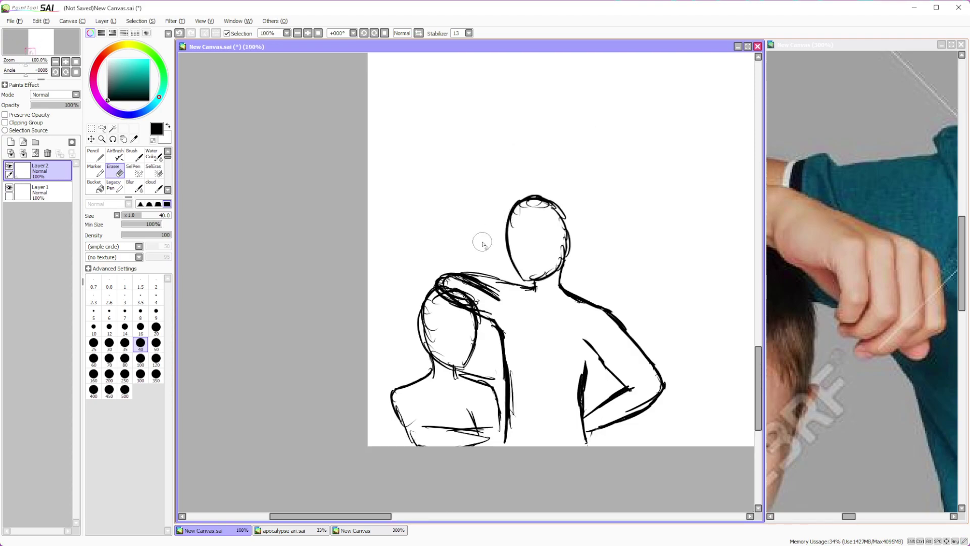
scroll(481, 242, "down", 1)
scroll(472, 283, "up", 2)
scroll(503, 426, "up", 2)
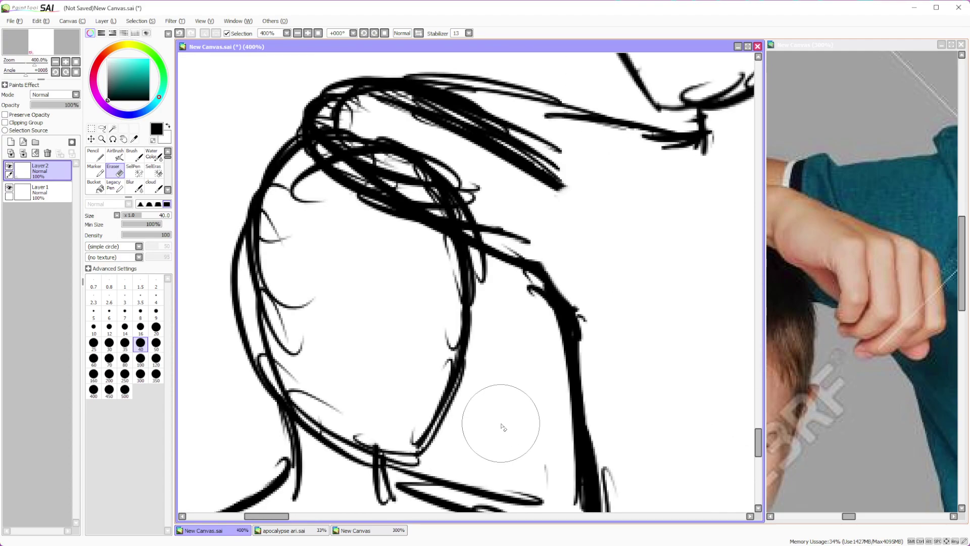
left_click(95, 156)
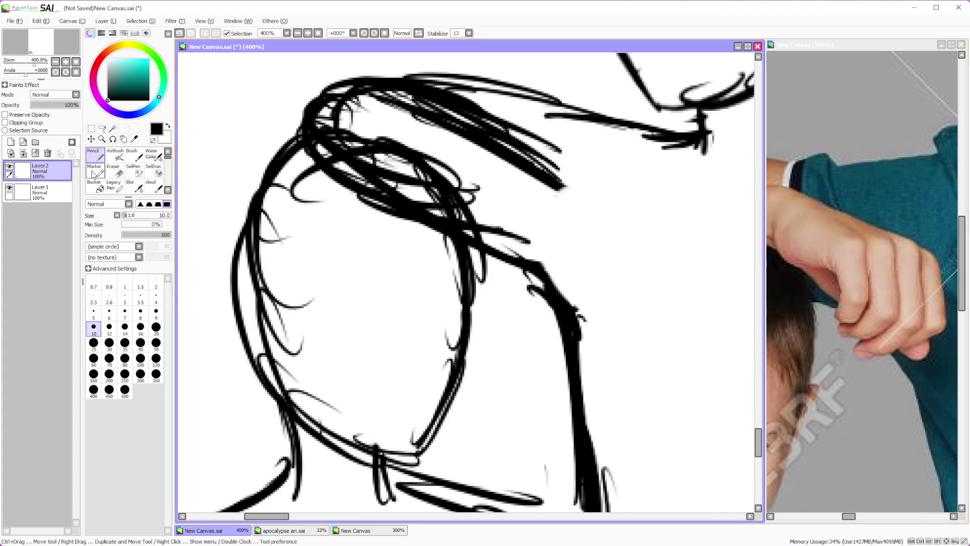
left_click_drag(356, 319, 461, 320)
left_click_drag(391, 319, 390, 343)
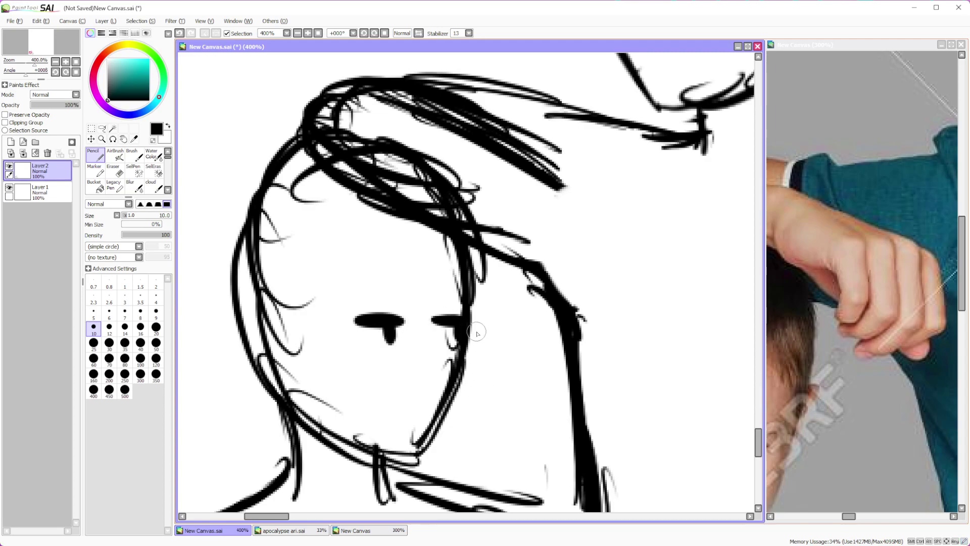
Draw the taller boy's two eyes and a mouth with a tongue poking out
scroll(459, 342, "down", 4)
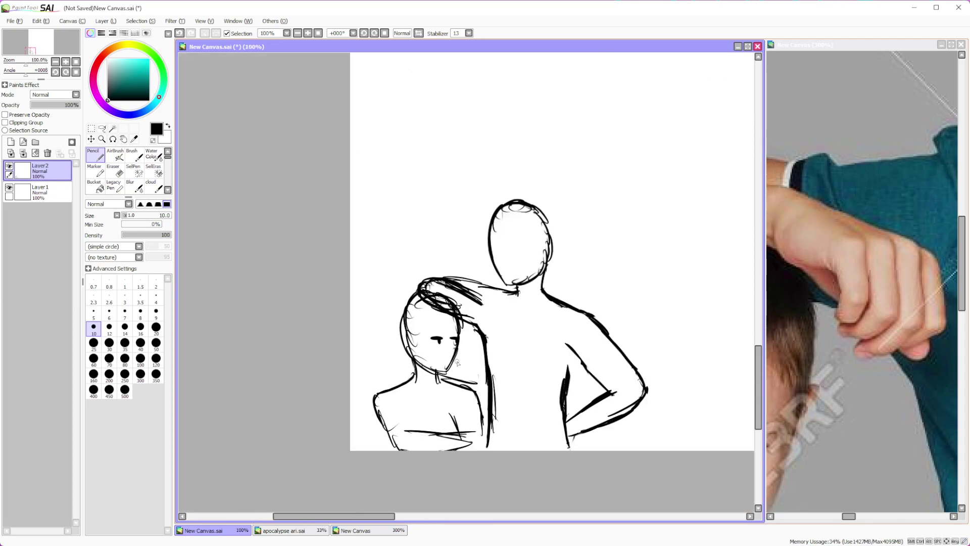
scroll(488, 346, "down", 1)
scroll(485, 353, "up", 3)
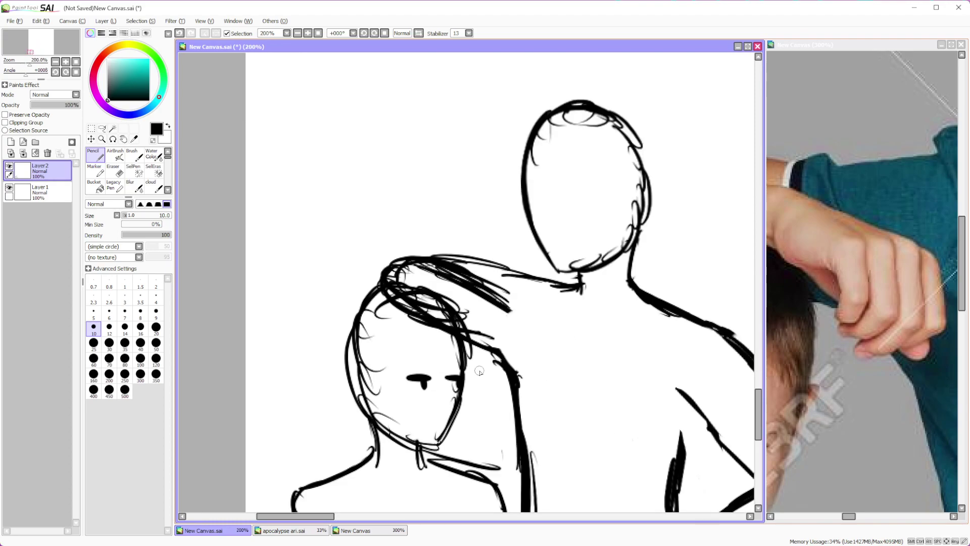
scroll(470, 388, "down", 2)
scroll(581, 325, "up", 2)
scroll(538, 381, "down", 1)
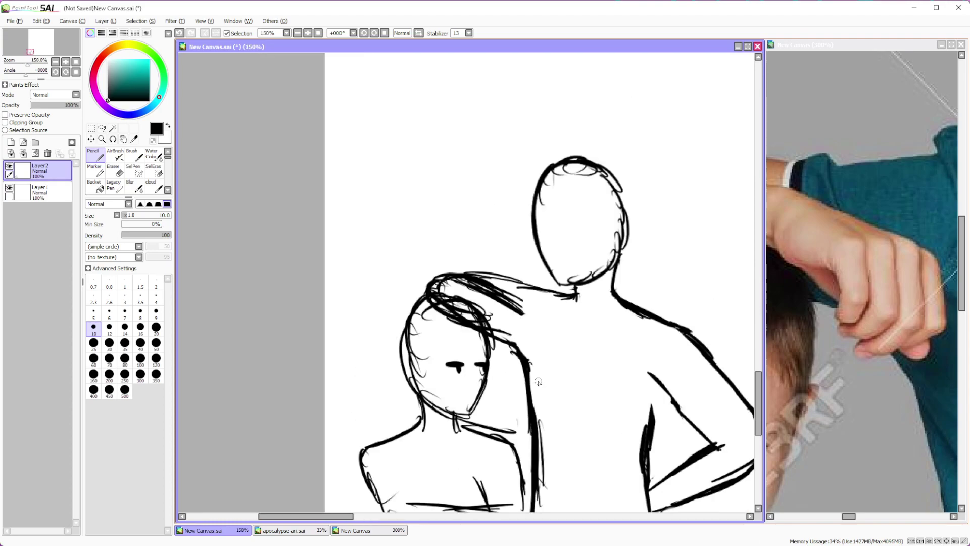
scroll(586, 254, "up", 1)
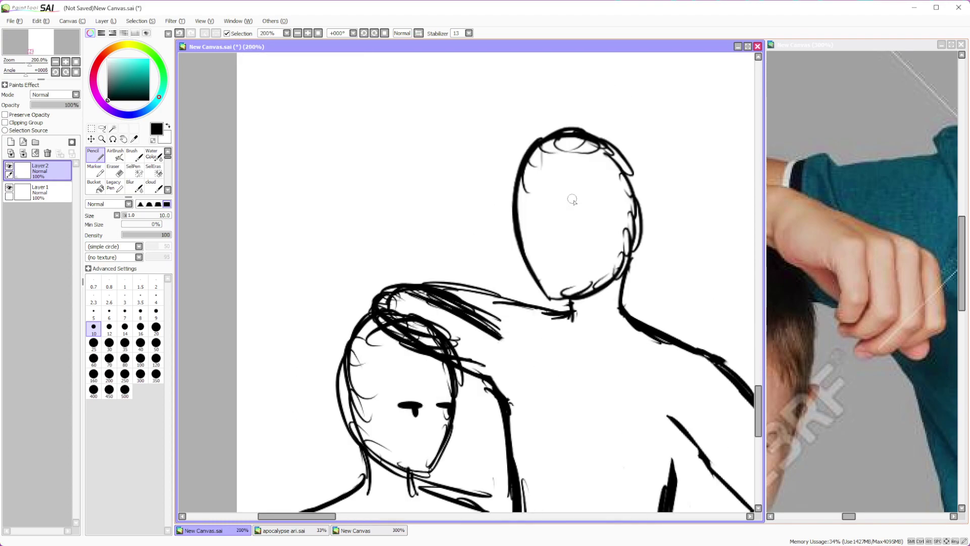
mouse_move(534, 228)
left_mouse_down()
mouse_move(537, 238)
mouse_move(568, 235)
mouse_move(585, 247)
mouse_move(584, 261)
mouse_move(568, 253)
left_mouse_up()
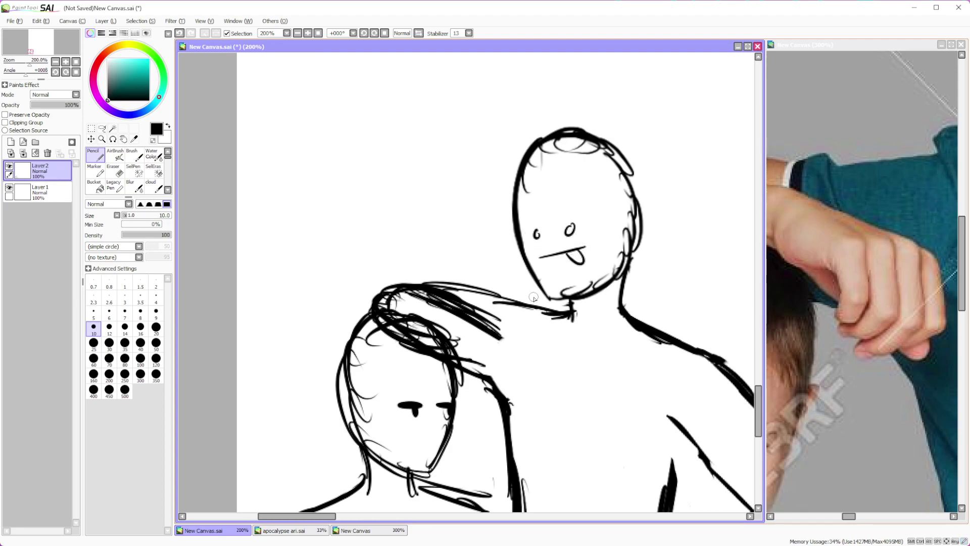
Zoom in and add a line along the taller boy's bent arm
scroll(531, 299, "down", 3)
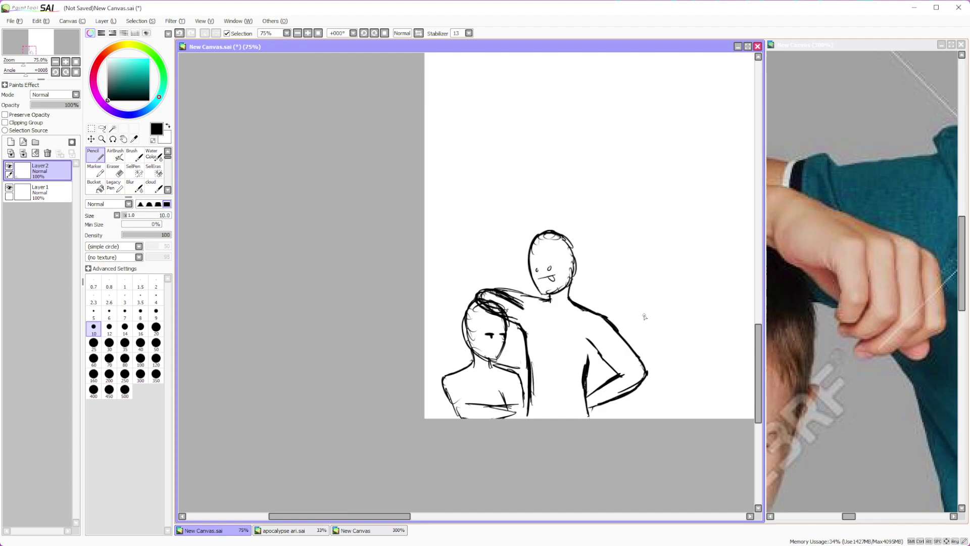
scroll(618, 337, "up", 2)
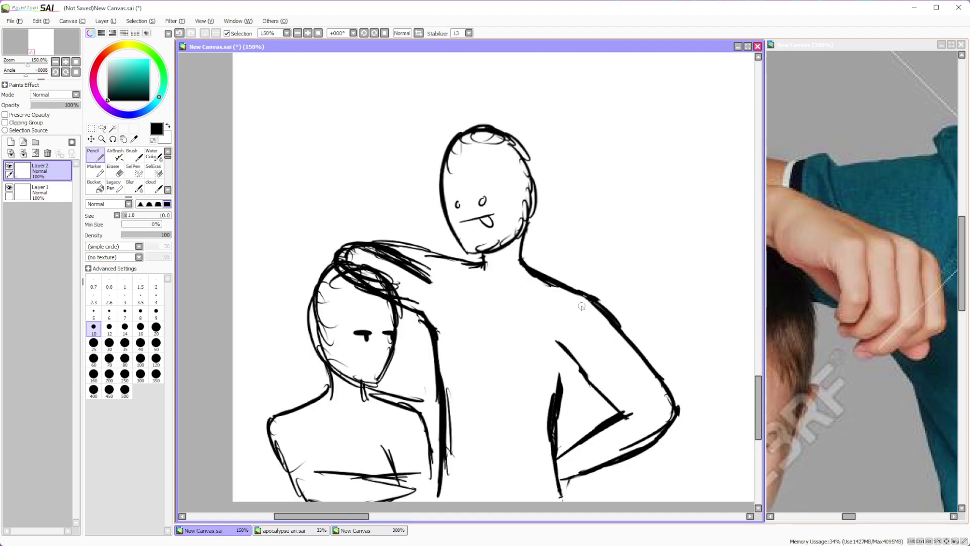
scroll(518, 403, "up", 1)
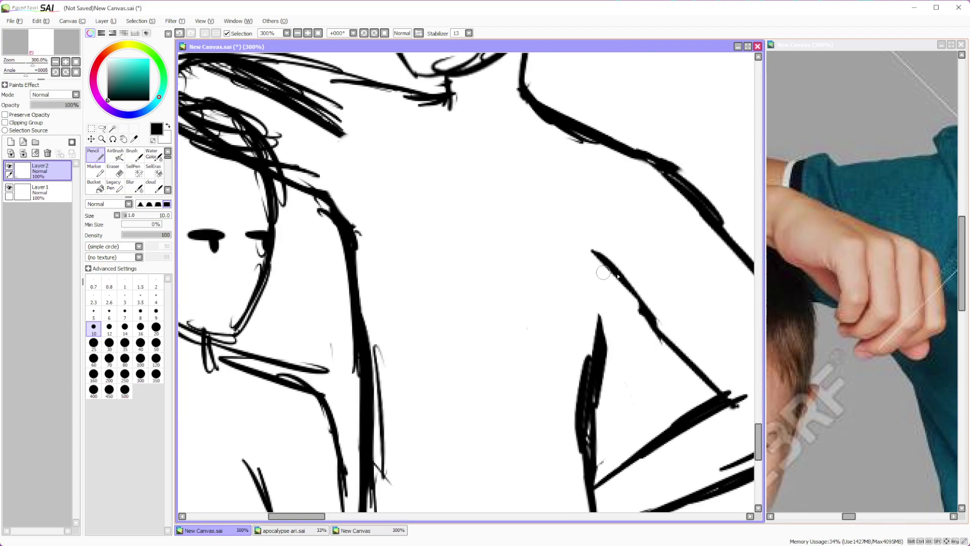
mouse_move(618, 278)
left_mouse_down()
mouse_move(586, 445)
mouse_move(595, 401)
left_mouse_up()
scroll(594, 402, "down", 6)
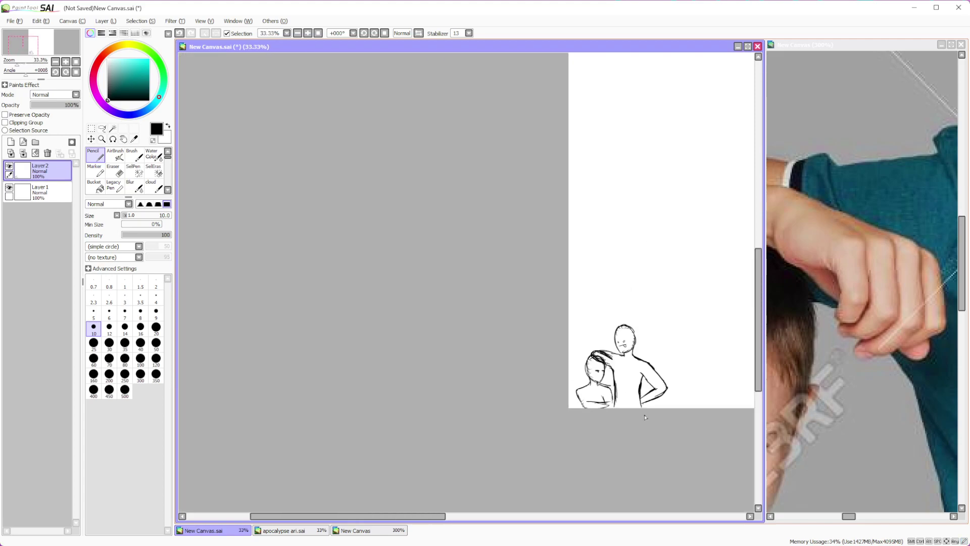
scroll(610, 317, "up", 5)
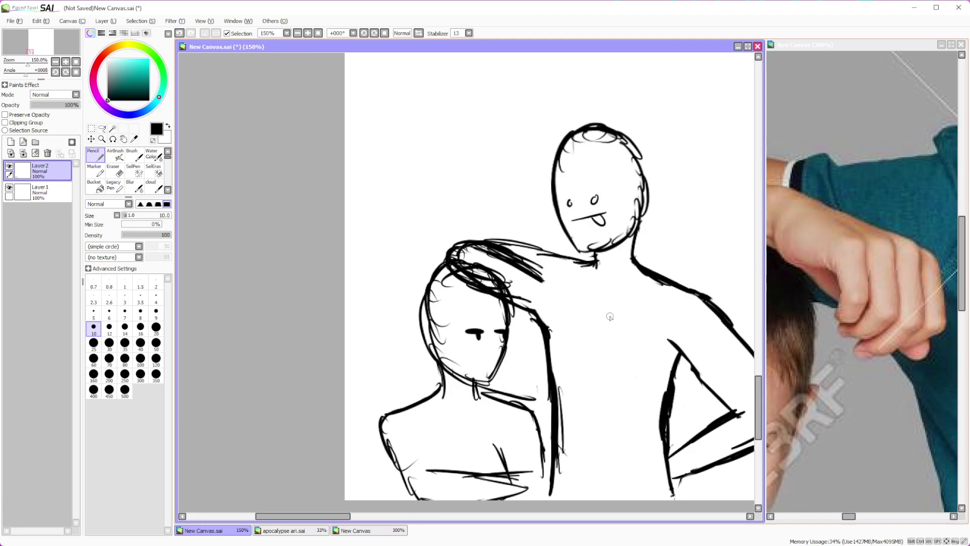
scroll(609, 317, "down", 4)
scroll(581, 404, "up", 3)
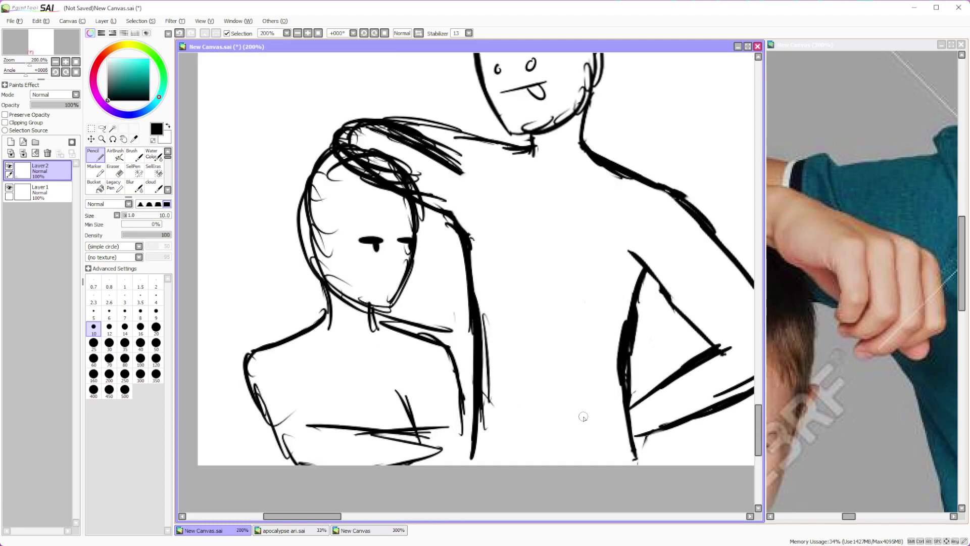
Thicken the long line between the boys down to the canvas bottom, then erase-trim it
left_click_drag(460, 234, 470, 307)
left_click_drag(467, 258, 469, 366)
left_click_drag(468, 313, 470, 412)
left_click_drag(470, 338, 473, 450)
mouse_move(471, 384)
left_mouse_down()
mouse_move(477, 462)
mouse_move(473, 453)
left_mouse_up()
left_click(116, 172)
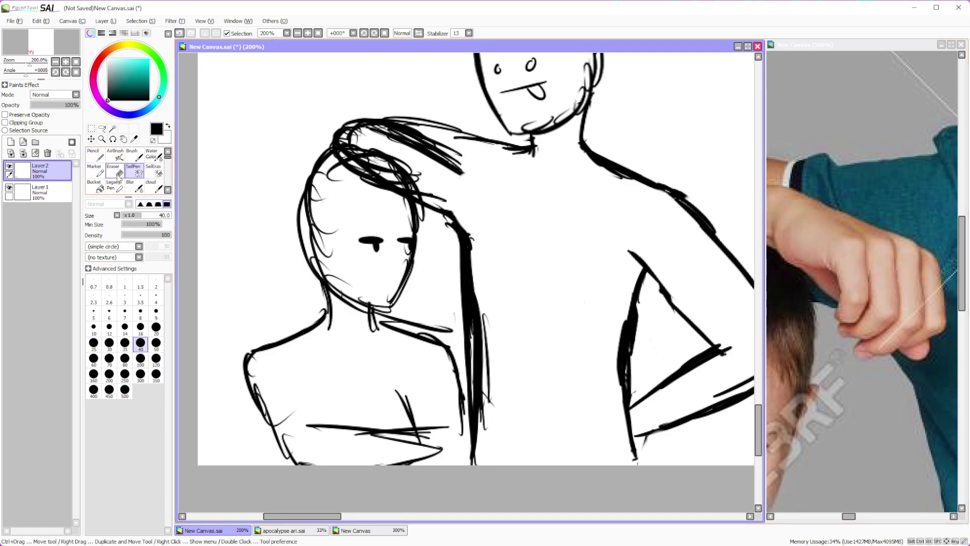
left_click_drag(482, 225, 504, 370)
left_click_drag(498, 298, 496, 427)
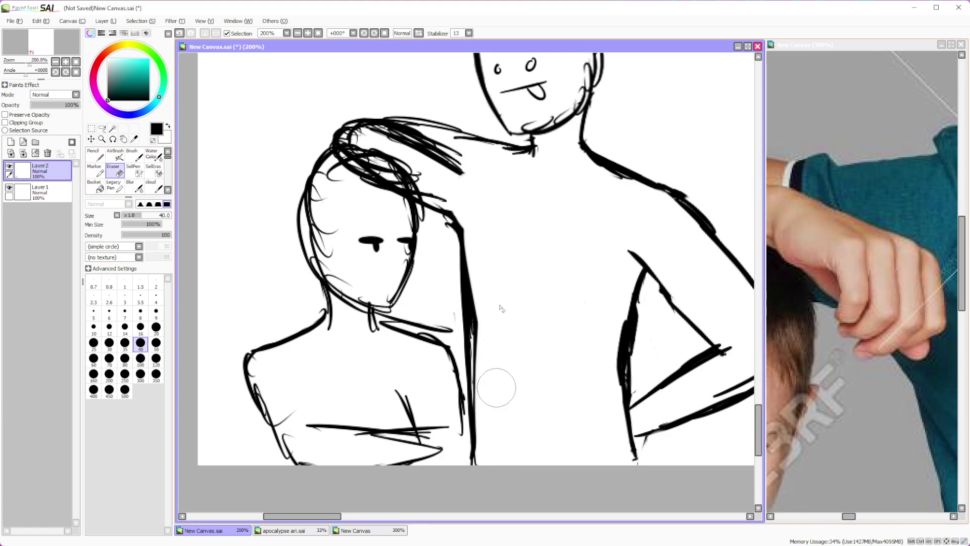
View the apocalypse ari.sai artwork for reference, then minimize it
left_click(309, 530)
scroll(440, 322, "down", 2)
scroll(452, 328, "up", 1)
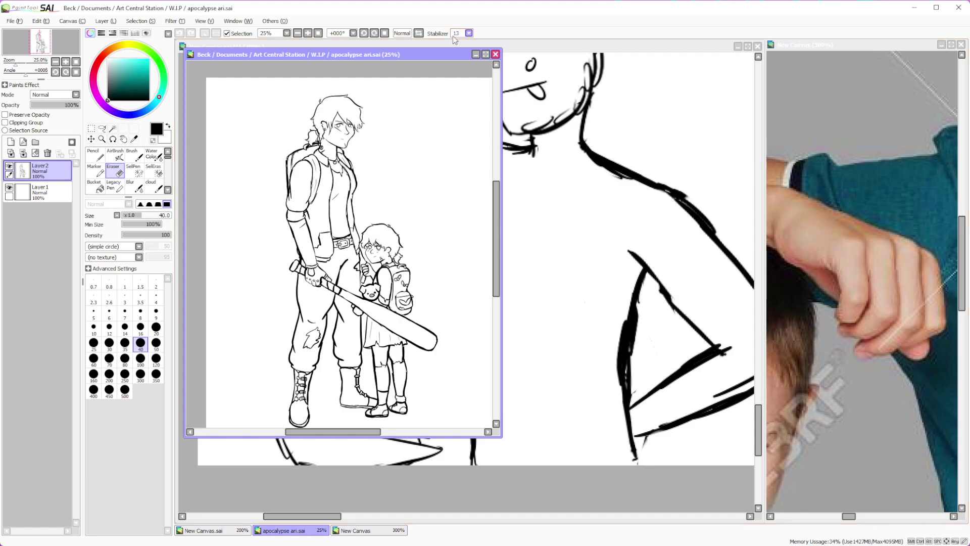
left_click(476, 54)
At 200% zoom, erase the hair scribbles and stray shoulder and arm strokes between the heads
scroll(612, 283, "down", 3)
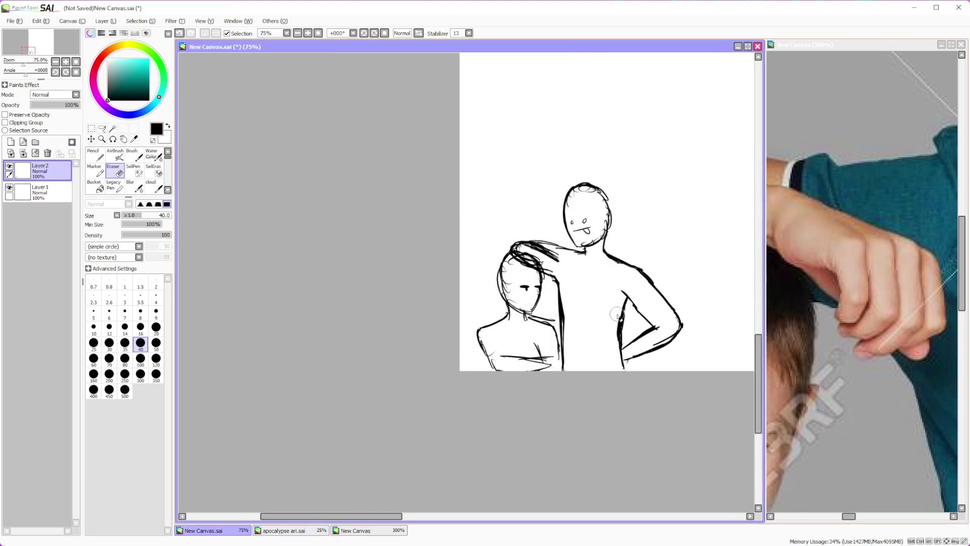
scroll(622, 294, "up", 2)
scroll(534, 389, "down", 2)
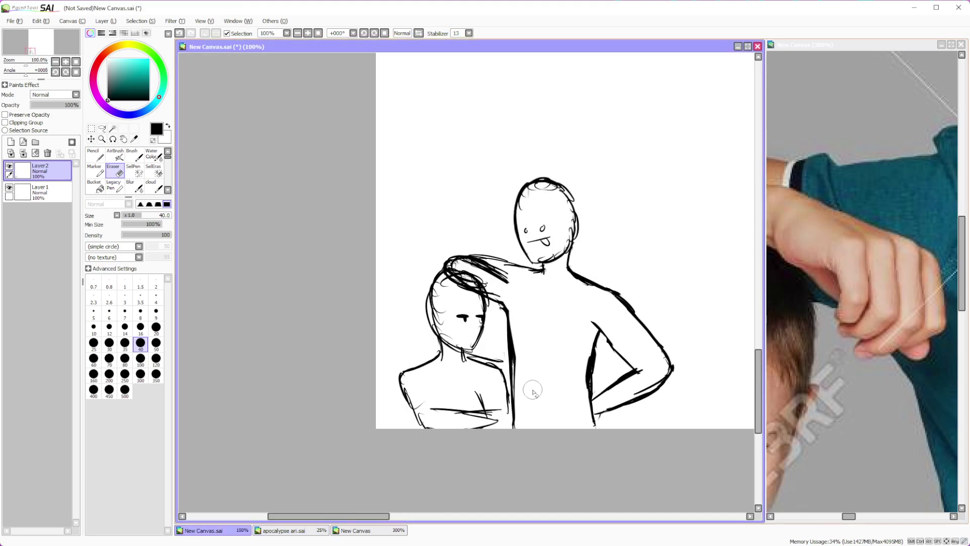
scroll(541, 384, "up", 1)
scroll(554, 369, "up", 1)
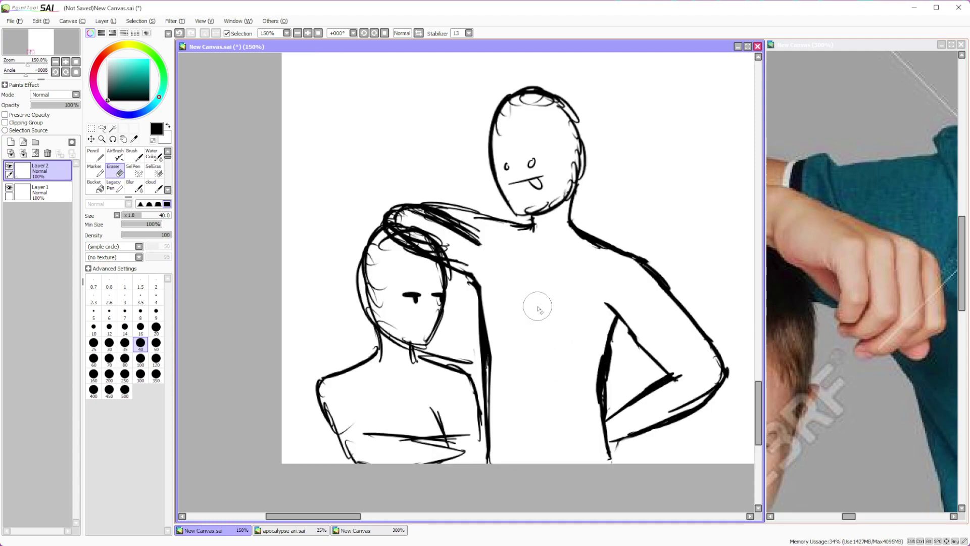
scroll(543, 326, "down", 1)
scroll(544, 326, "up", 1)
scroll(526, 321, "down", 2)
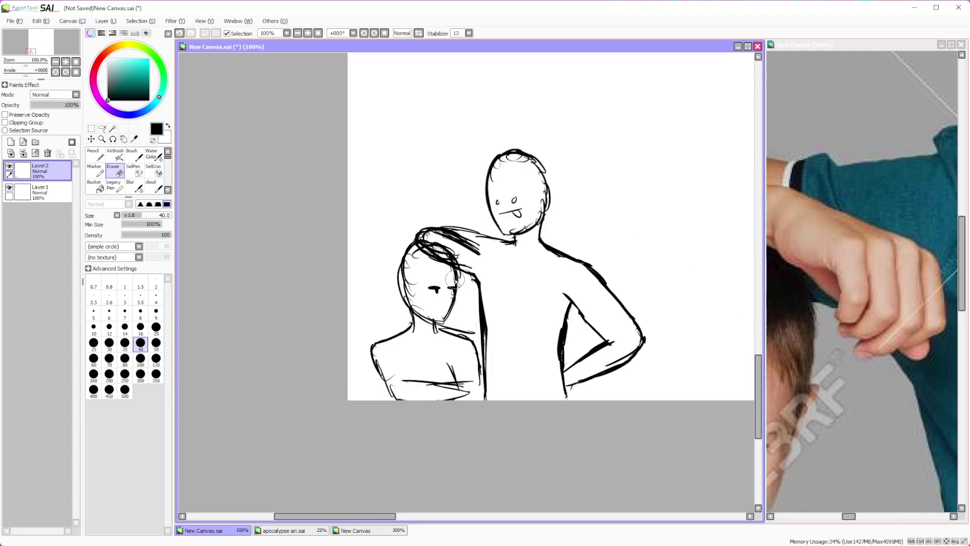
scroll(491, 309, "up", 3)
scroll(491, 309, "down", 1)
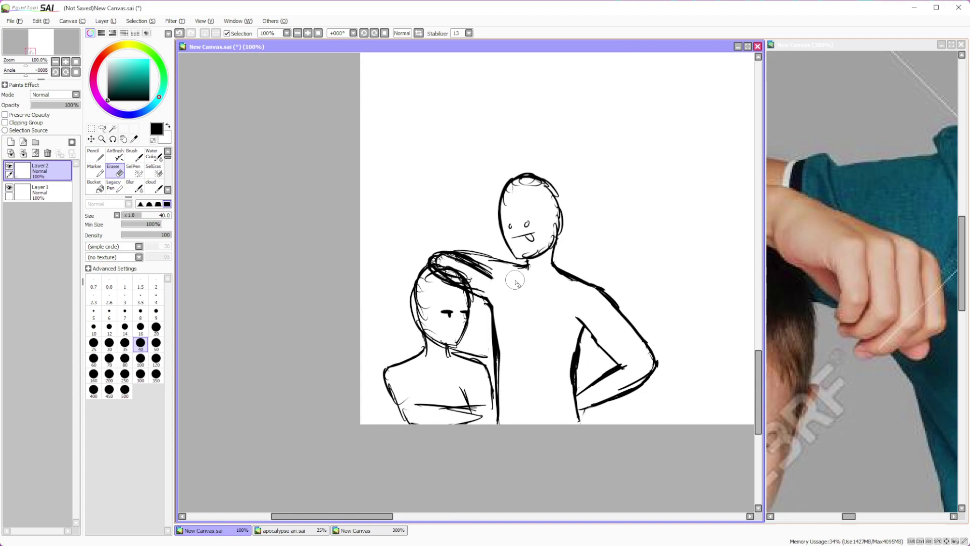
scroll(474, 257, "up", 1)
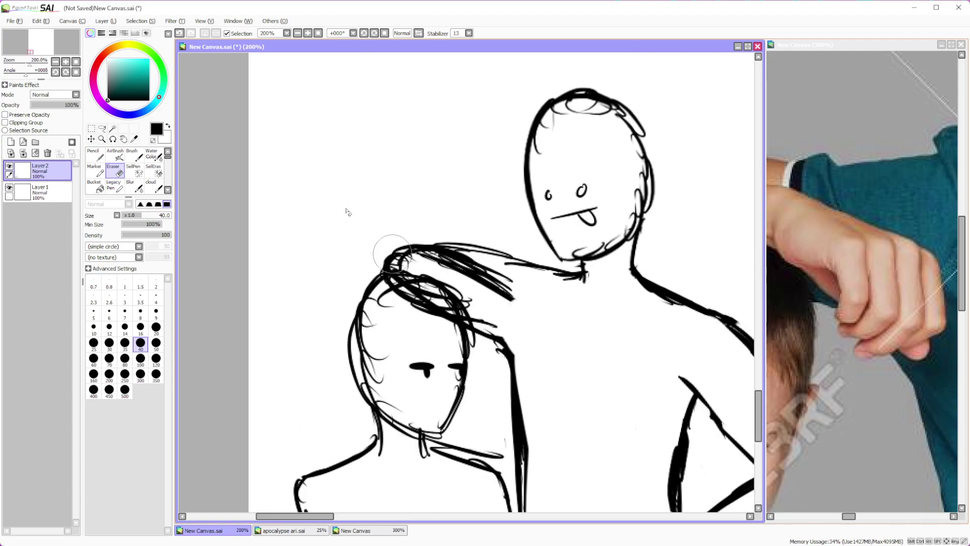
mouse_move(472, 280)
left_mouse_down()
mouse_move(519, 309)
mouse_move(495, 306)
mouse_move(494, 339)
left_mouse_up()
mouse_move(392, 328)
left_mouse_down()
mouse_move(403, 301)
mouse_move(392, 302)
mouse_move(420, 324)
mouse_move(442, 315)
mouse_move(403, 301)
mouse_move(424, 328)
left_mouse_up()
mouse_move(430, 253)
left_mouse_down()
mouse_move(480, 250)
mouse_move(519, 298)
left_mouse_up()
scroll(528, 283, "down", 4)
scroll(519, 254, "up", 3)
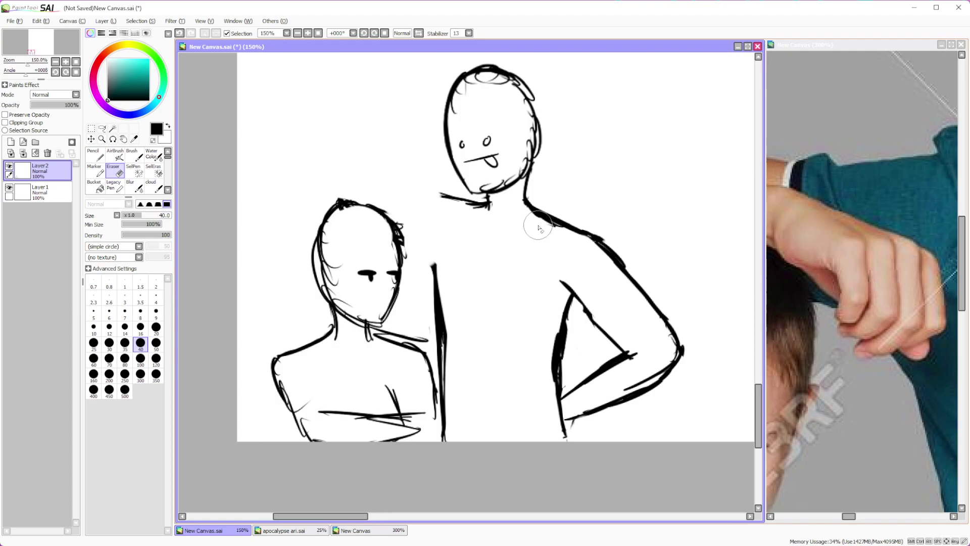
key("n")
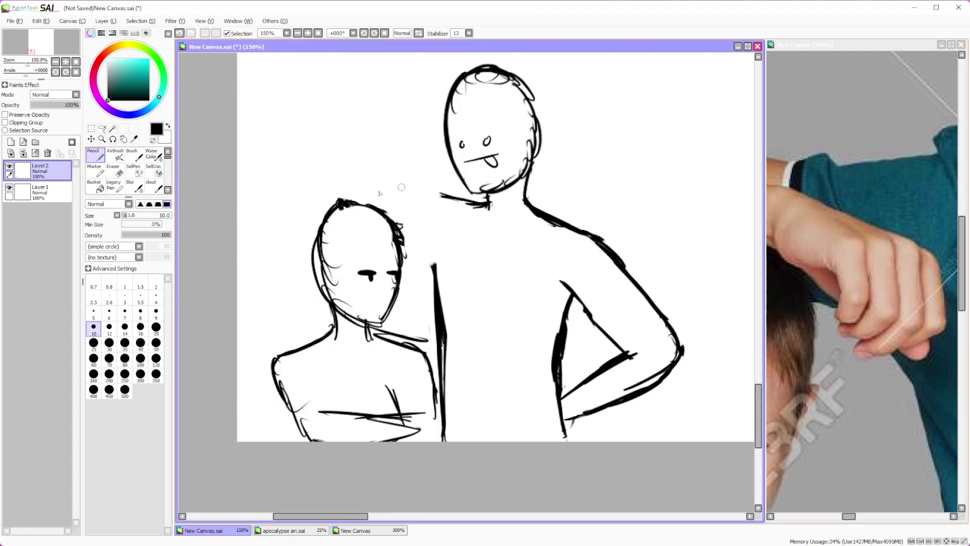
left_click_drag(329, 178, 419, 194)
mouse_move(347, 181)
left_mouse_down()
mouse_move(310, 188)
mouse_move(333, 221)
mouse_move(376, 233)
mouse_move(353, 225)
left_mouse_up()
left_click_drag(316, 199, 425, 266)
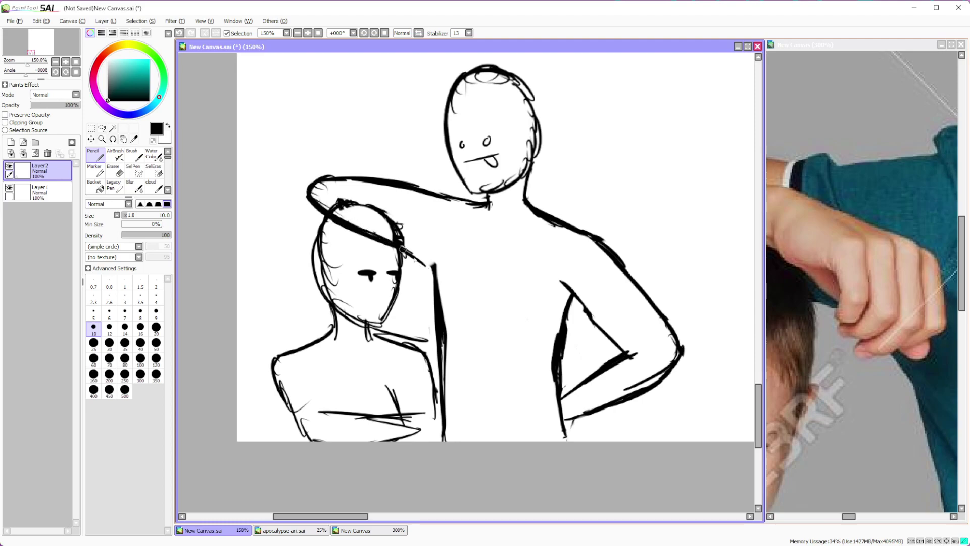
mouse_move(348, 180)
left_mouse_down()
mouse_move(402, 203)
mouse_move(439, 245)
left_mouse_up()
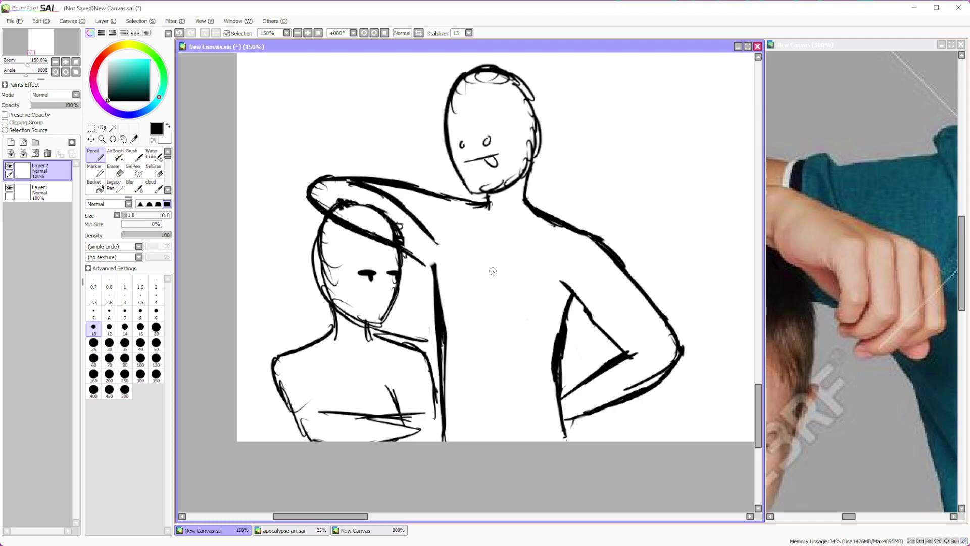
scroll(546, 227, "down", 4)
scroll(570, 150, "up", 1)
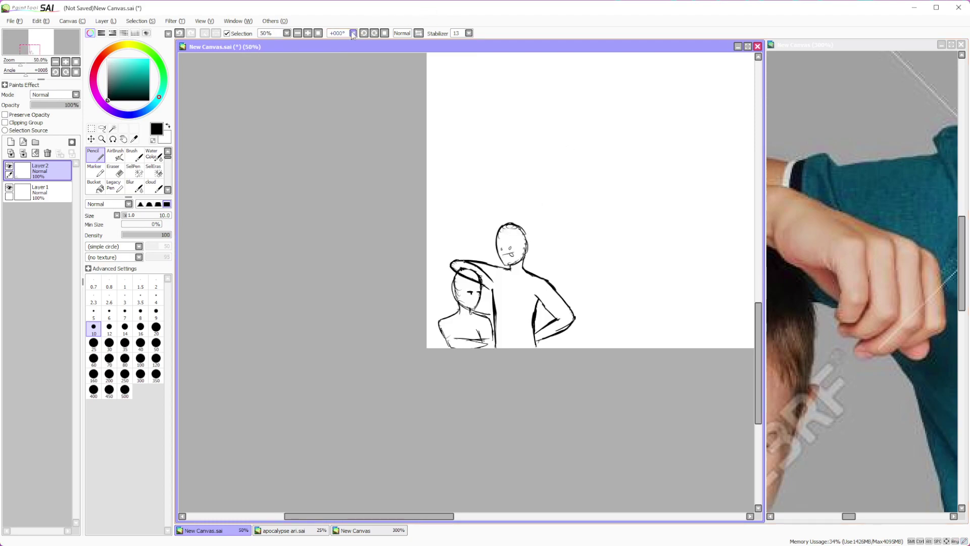
left_click(420, 33)
left_click(419, 33)
left_click(419, 33)
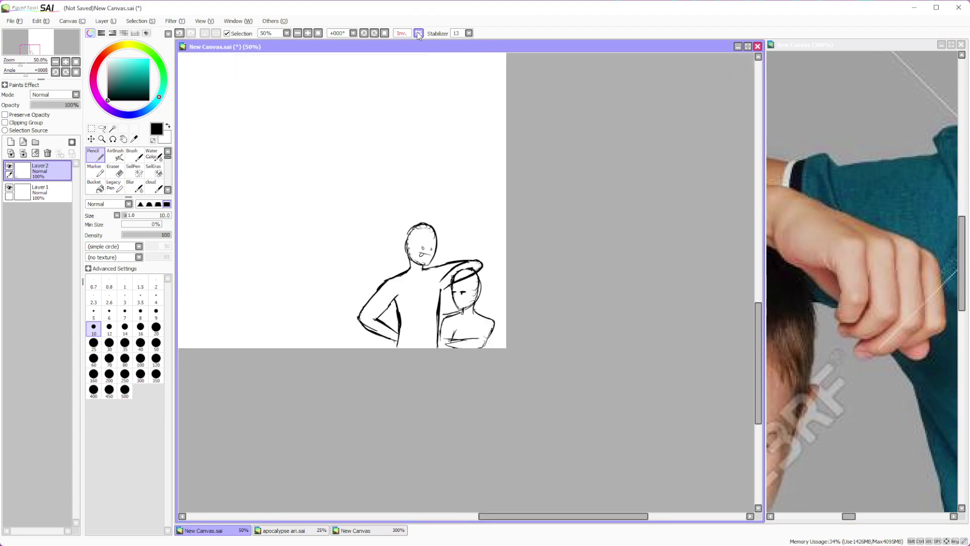
left_click(419, 34)
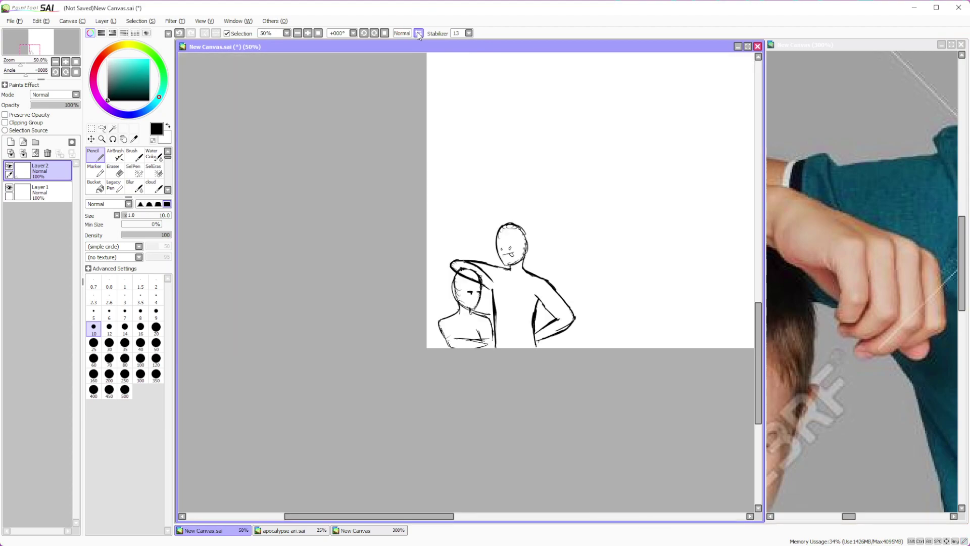
Thicken the smaller boy's neck-to-shoulder line with the Pencil
scroll(476, 272, "up", 3)
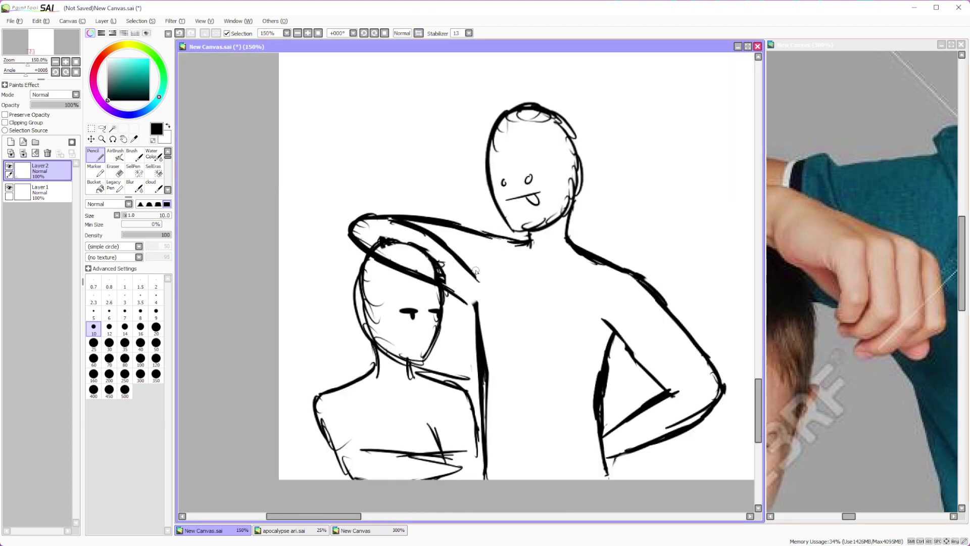
scroll(476, 271, "up", 4)
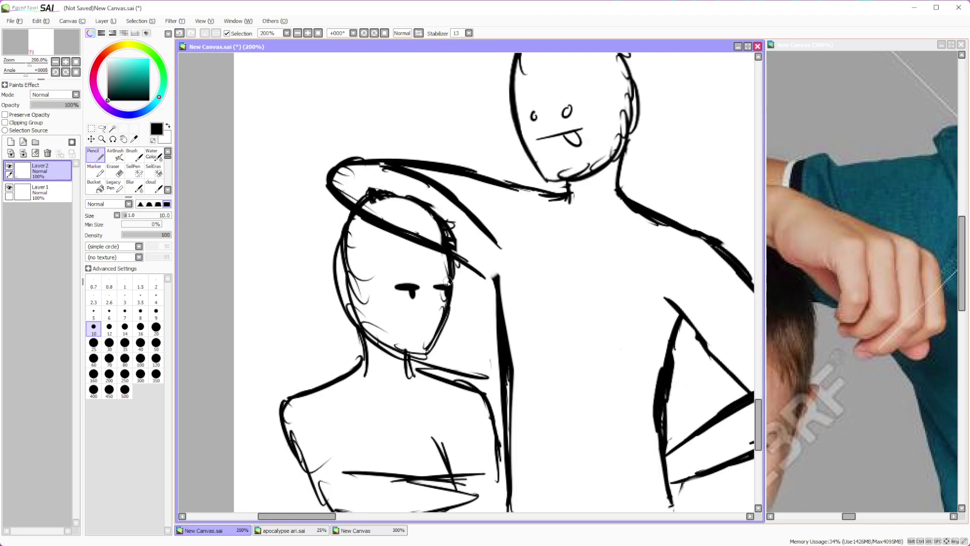
scroll(502, 292, "down", 3)
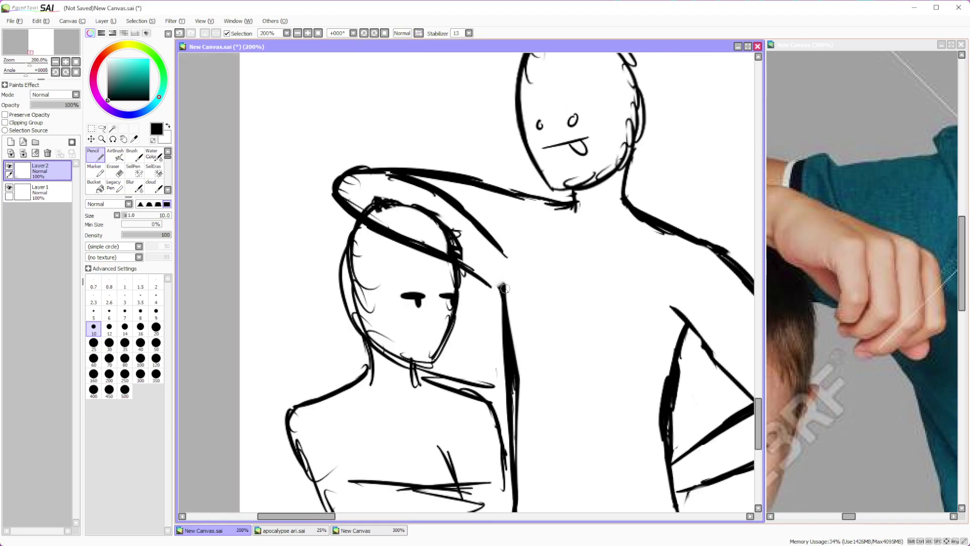
scroll(512, 300, "down", 3)
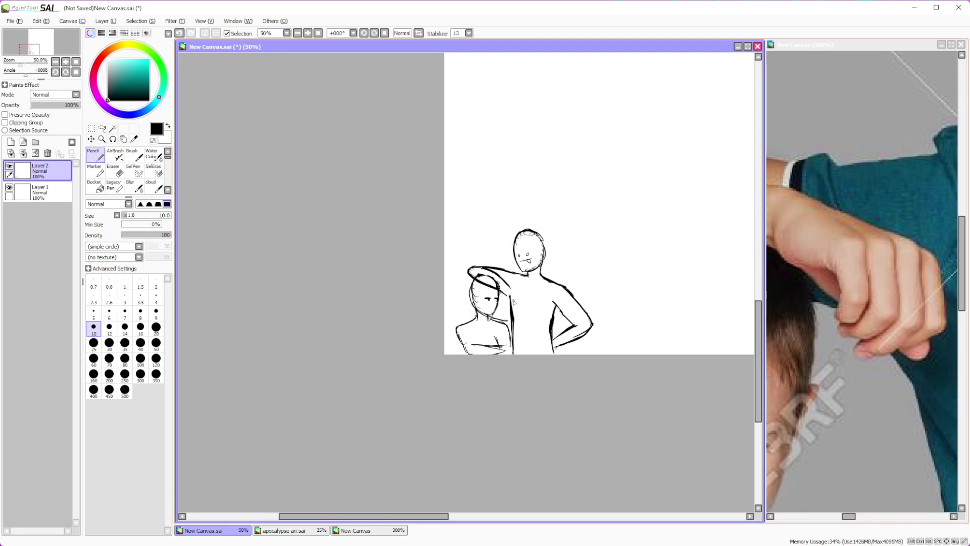
scroll(516, 302, "up", 2)
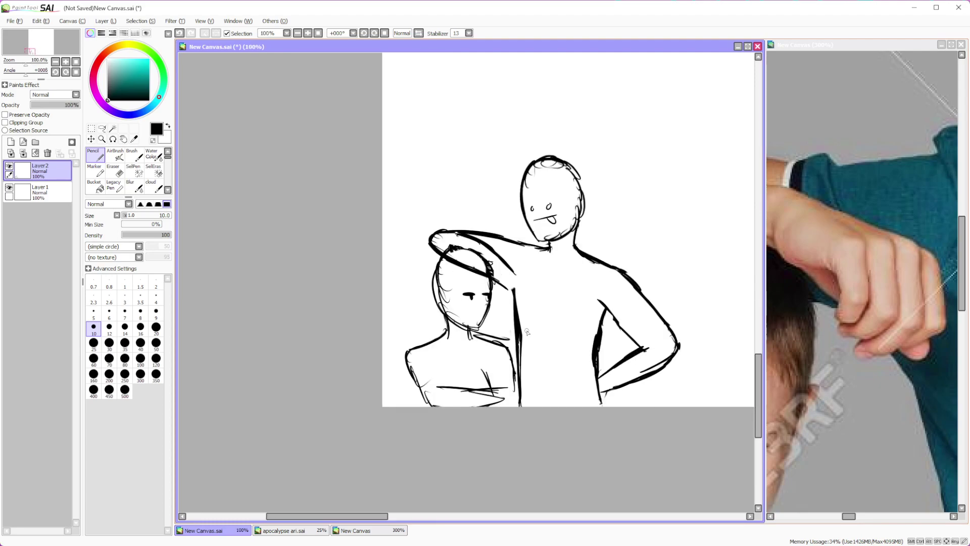
scroll(511, 337, "up", 2)
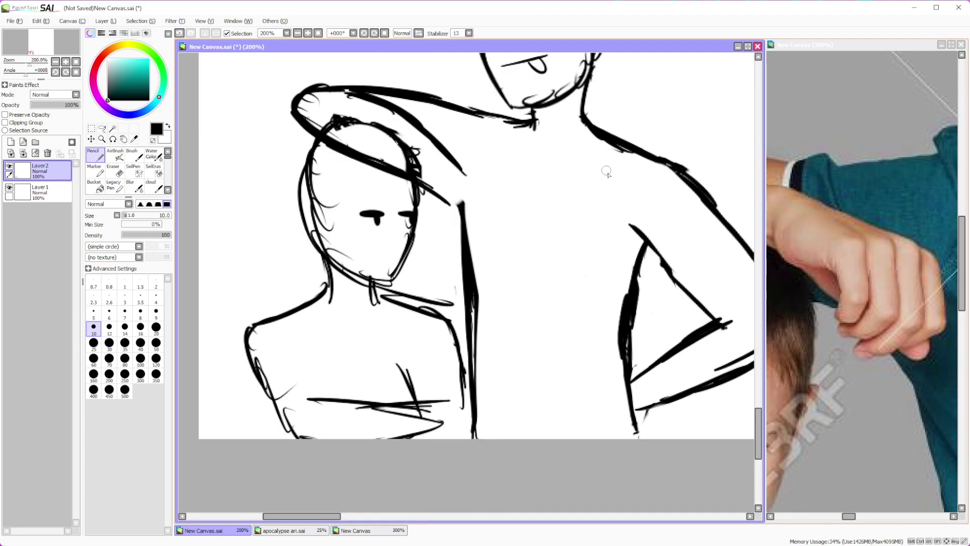
scroll(568, 321, "down", 3)
scroll(570, 310, "up", 2)
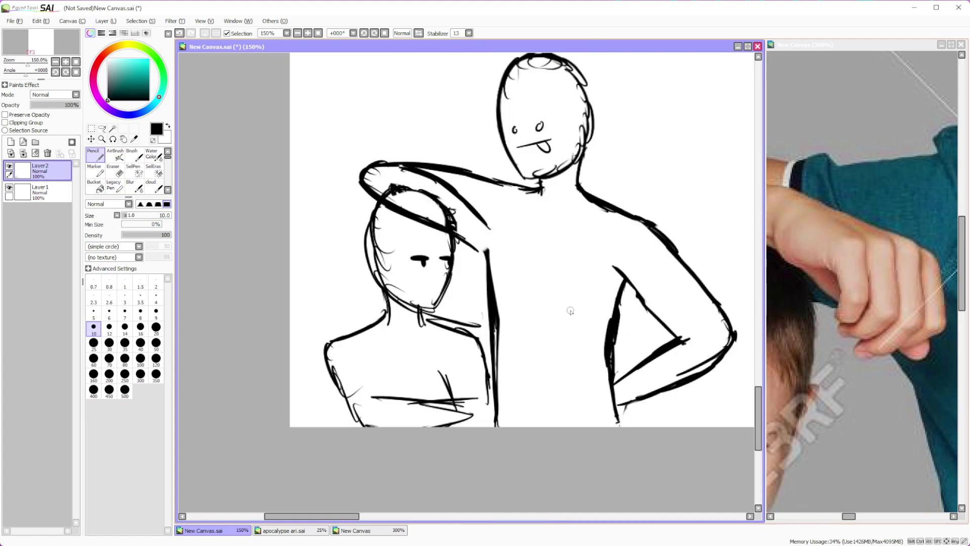
scroll(570, 310, "down", 2)
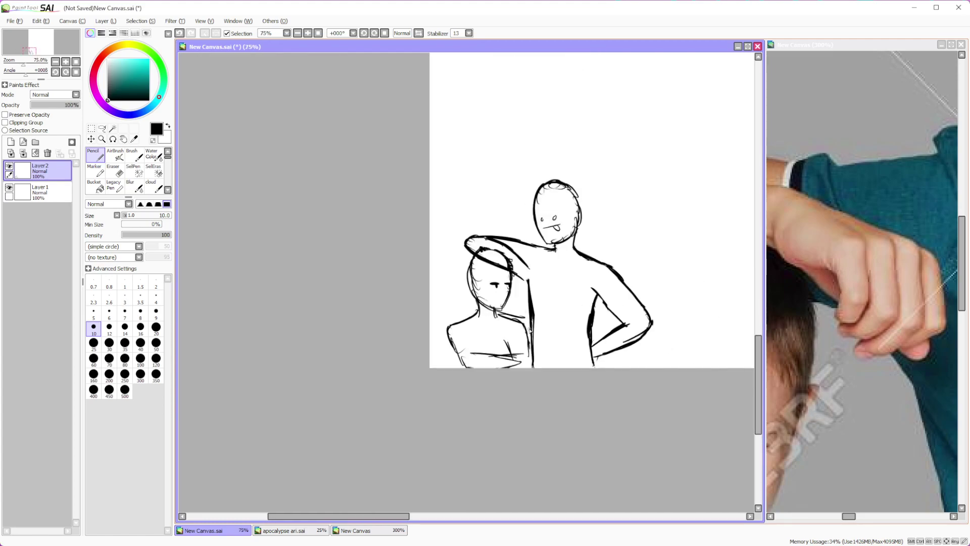
scroll(542, 326, "up", 3)
mouse_move(457, 260)
left_mouse_down()
mouse_move(413, 301)
mouse_move(373, 319)
mouse_move(371, 357)
mouse_move(410, 424)
mouse_move(465, 394)
mouse_move(523, 397)
left_mouse_up()
Extend and thicken the horizontal crossed-arm line
left_click_drag(444, 389, 566, 399)
scroll(573, 325, "down", 5)
scroll(469, 363, "up", 3)
scroll(469, 363, "up", 1)
scroll(462, 396, "down", 3)
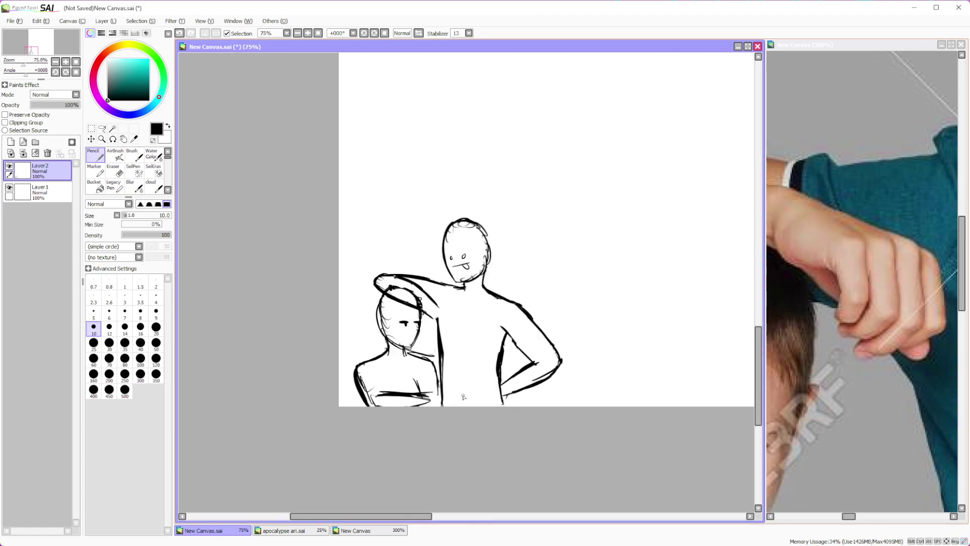
scroll(443, 350, "up", 2)
scroll(443, 350, "up", 2)
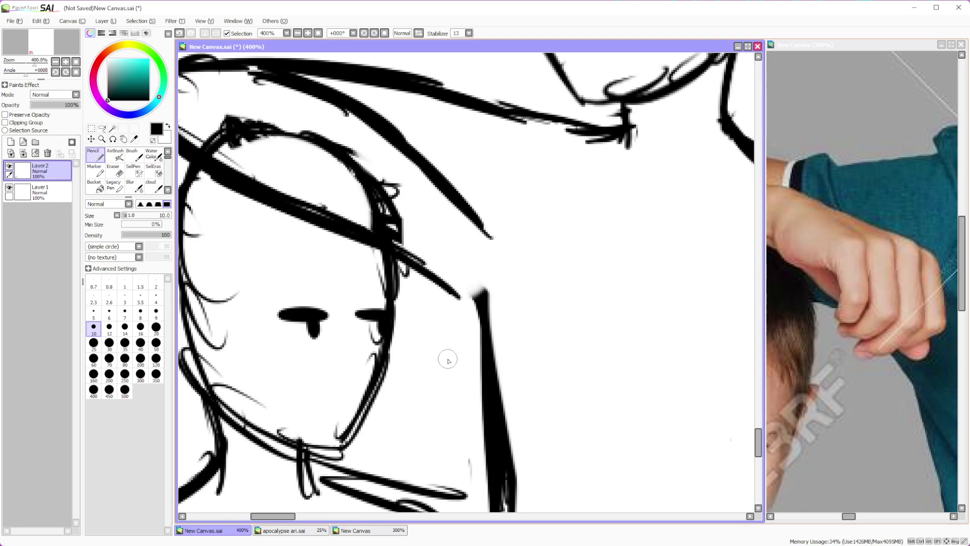
Draw the top of the hand from the arm's tip and join the diagonal arm line to it
left_click_drag(474, 225, 515, 248)
mouse_move(482, 232)
left_mouse_down()
mouse_move(542, 259)
mouse_move(536, 252)
mouse_move(567, 305)
left_mouse_up()
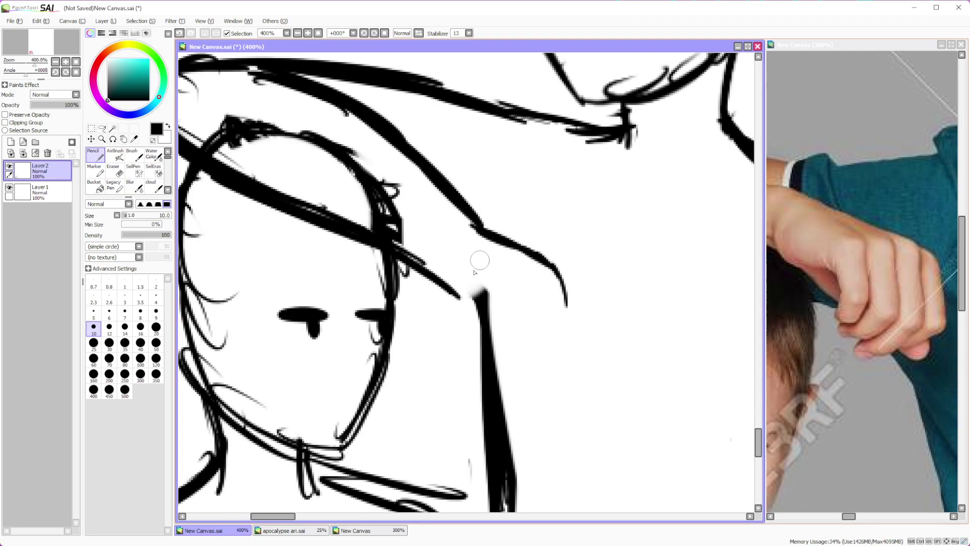
left_click_drag(435, 275, 473, 308)
left_click_drag(438, 278, 490, 313)
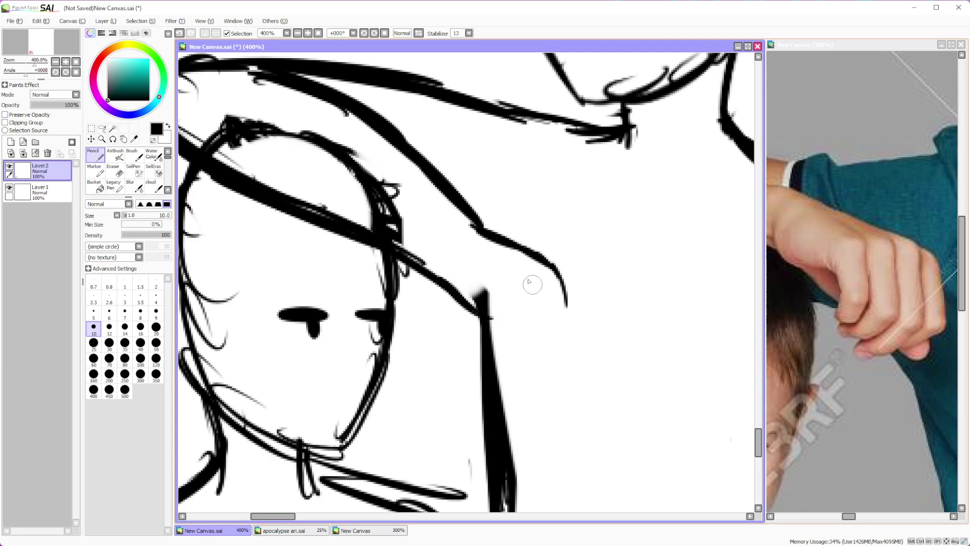
Add curled hanging fingers with fingertip hooks and extend the hand's outer contour
mouse_move(538, 277)
left_mouse_down()
mouse_move(550, 315)
mouse_move(531, 324)
left_mouse_up()
mouse_move(483, 277)
left_mouse_down()
mouse_move(492, 305)
mouse_move(487, 336)
mouse_move(515, 317)
mouse_move(508, 272)
left_mouse_up()
mouse_move(518, 334)
left_mouse_down()
mouse_move(539, 307)
mouse_move(524, 259)
left_mouse_up()
mouse_move(545, 312)
left_mouse_down()
mouse_move(557, 320)
mouse_move(542, 329)
left_mouse_up()
mouse_move(543, 327)
left_mouse_down()
mouse_move(531, 343)
mouse_move(536, 332)
mouse_move(531, 344)
mouse_move(546, 351)
mouse_move(561, 310)
mouse_move(551, 260)
left_mouse_up()
mouse_move(481, 223)
left_mouse_down()
mouse_move(563, 252)
mouse_move(548, 246)
mouse_move(583, 276)
mouse_move(582, 285)
mouse_move(574, 277)
mouse_move(567, 308)
left_mouse_up()
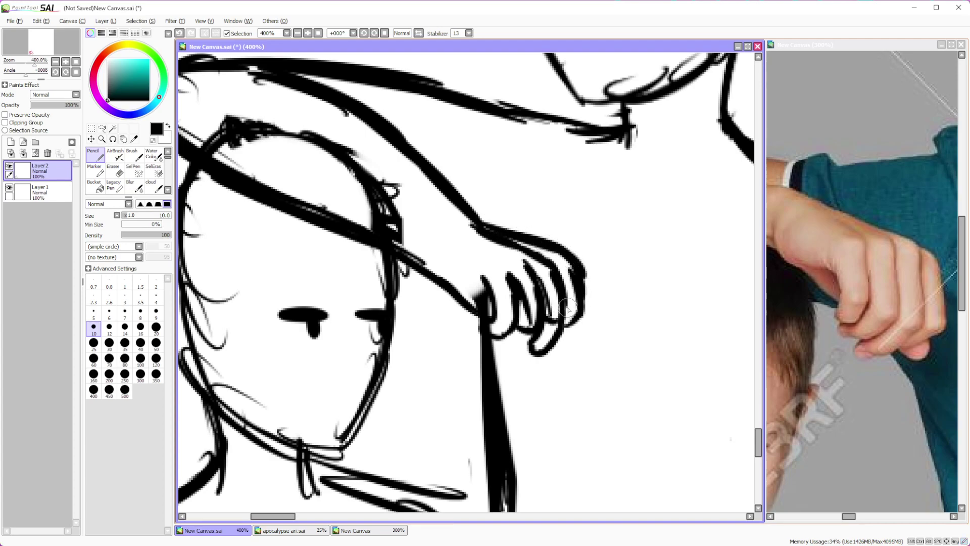
scroll(567, 308, "down", 6)
scroll(565, 318, "up", 7)
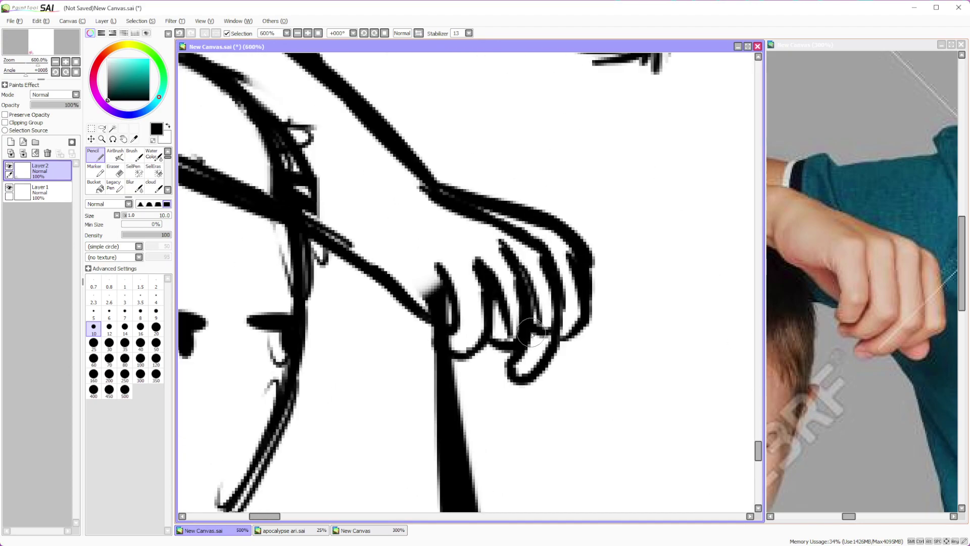
At brush size 7, erase the extra stroke between the fingers and trim the adjacent finger outline
left_click(125, 311)
left_click_drag(496, 258, 507, 307)
key("e")
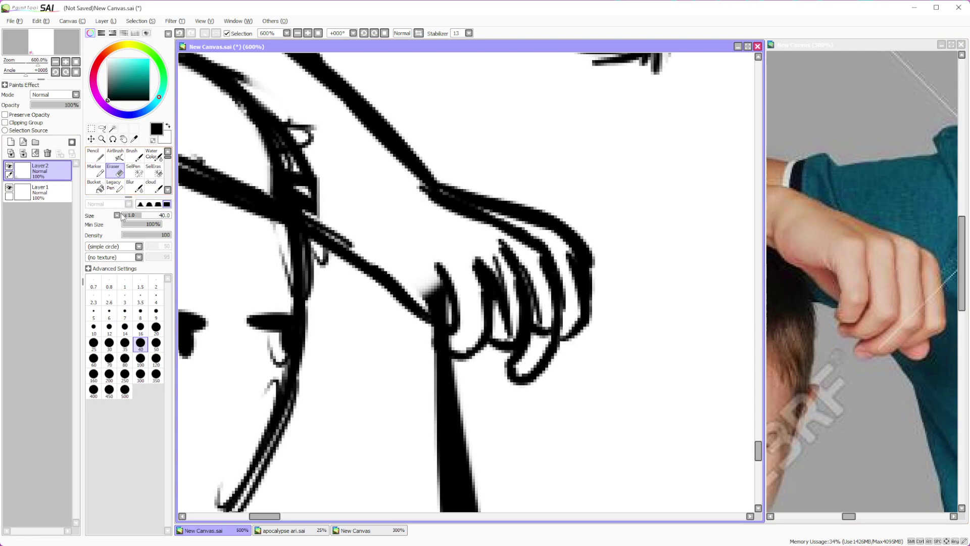
mouse_move(492, 244)
left_mouse_down()
mouse_move(502, 322)
mouse_move(497, 272)
mouse_move(503, 314)
mouse_move(515, 308)
mouse_move(516, 244)
mouse_move(540, 308)
mouse_move(543, 345)
left_mouse_up()
left_click_drag(545, 236, 567, 293)
mouse_move(436, 184)
left_mouse_down()
mouse_move(472, 215)
mouse_move(418, 193)
mouse_move(505, 223)
left_mouse_up()
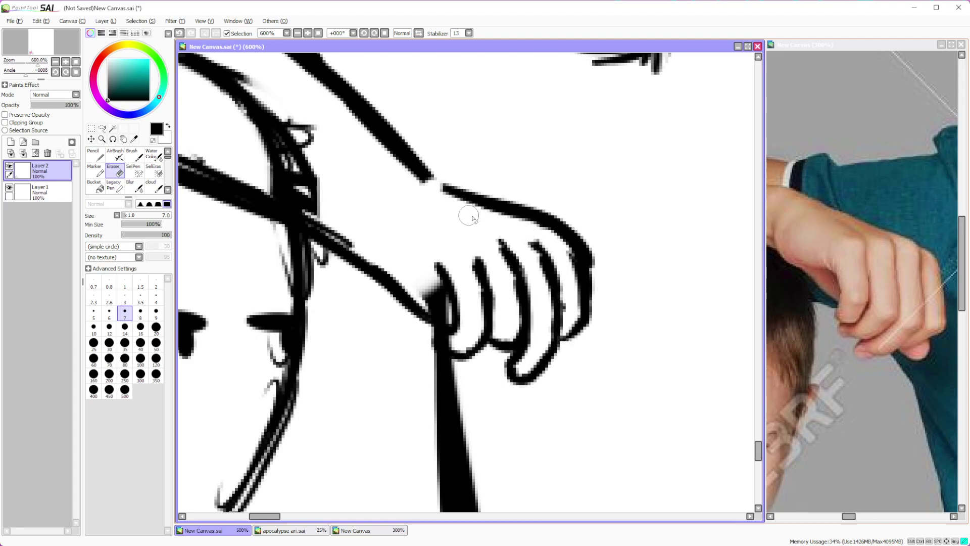
Close the outer fingertip's outline with the Pencil
scroll(300, 75, "down", 1)
scroll(480, 260, "up", 1)
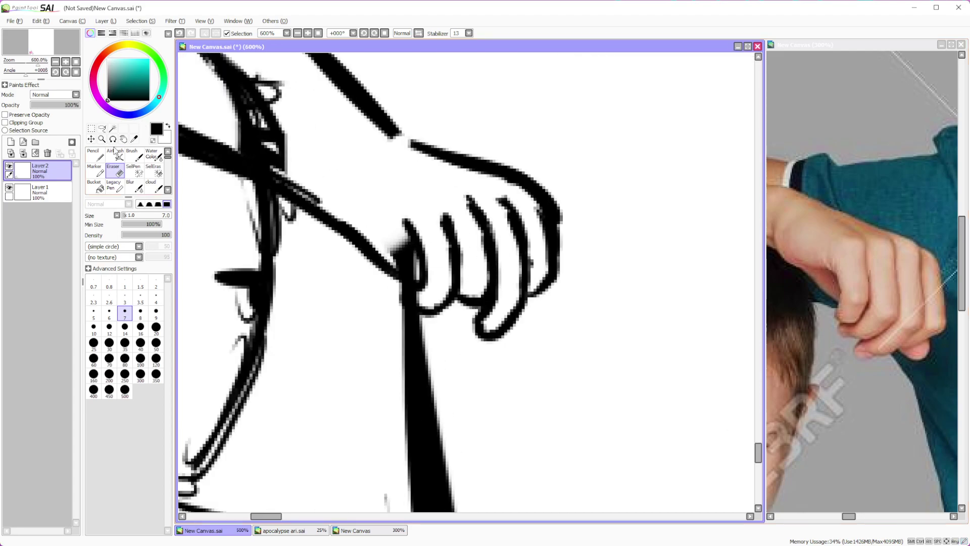
left_click(96, 156)
mouse_move(552, 285)
left_mouse_down()
mouse_move(529, 312)
mouse_move(538, 313)
mouse_move(552, 294)
left_mouse_up()
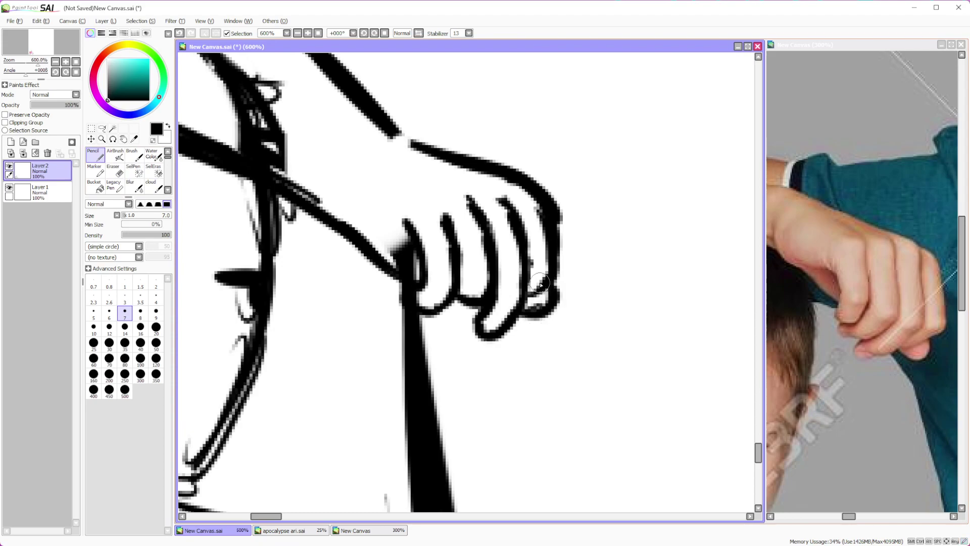
scroll(527, 270, "down", 6)
scroll(526, 344, "down", 2)
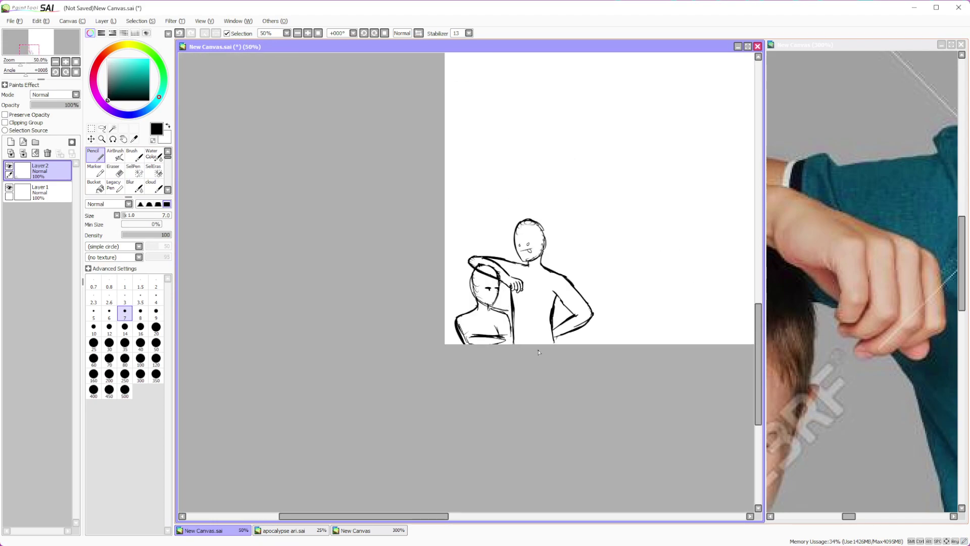
scroll(542, 345, "up", 1)
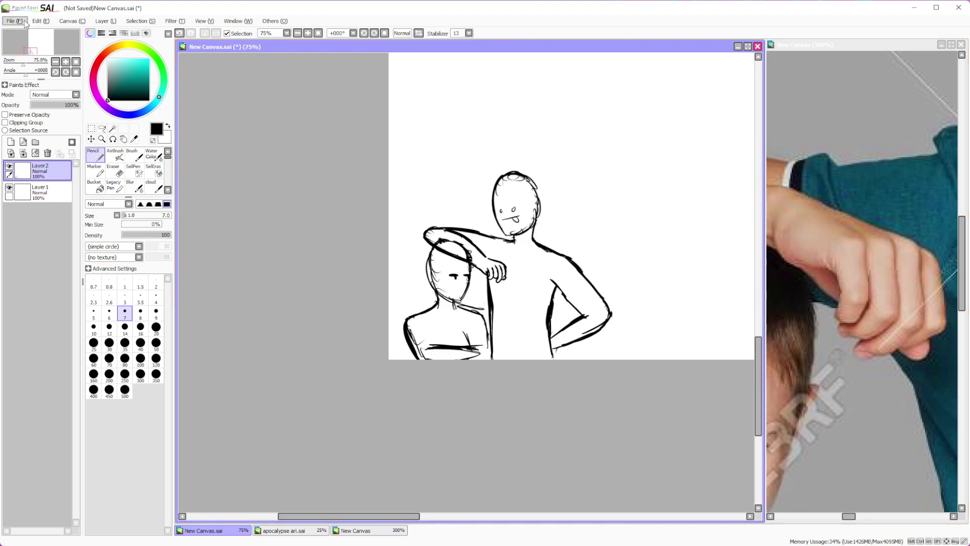
left_click(30, 39)
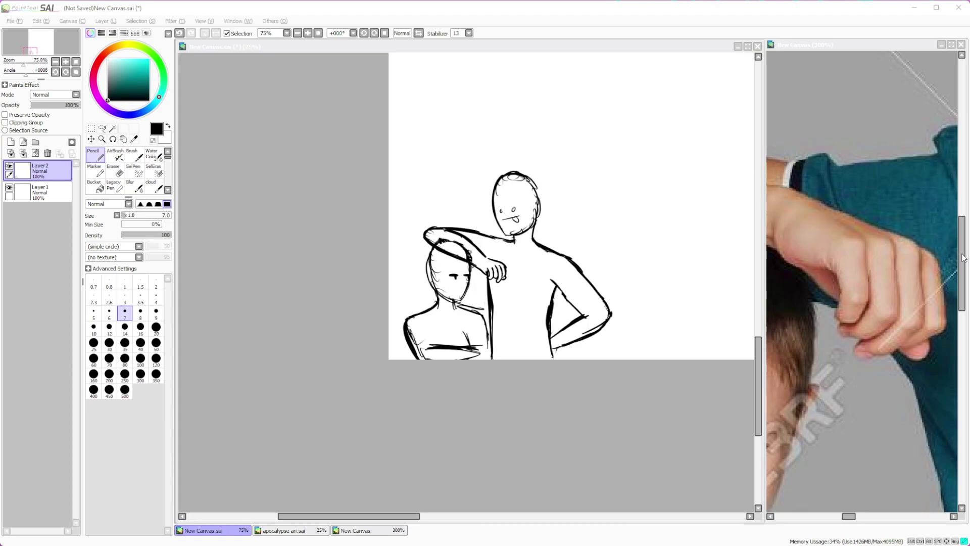
left_click(935, 318)
scroll(605, 310, "down", 1)
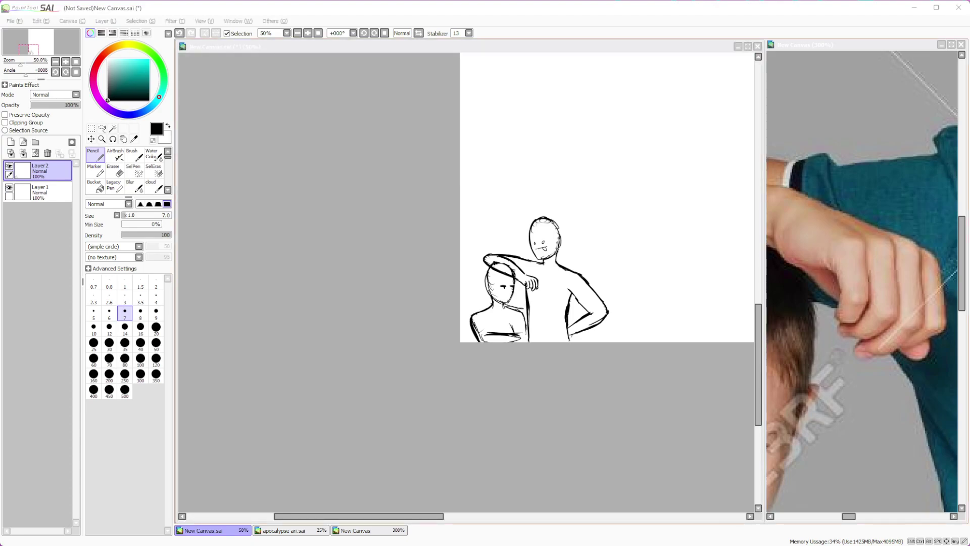
left_click(48, 5)
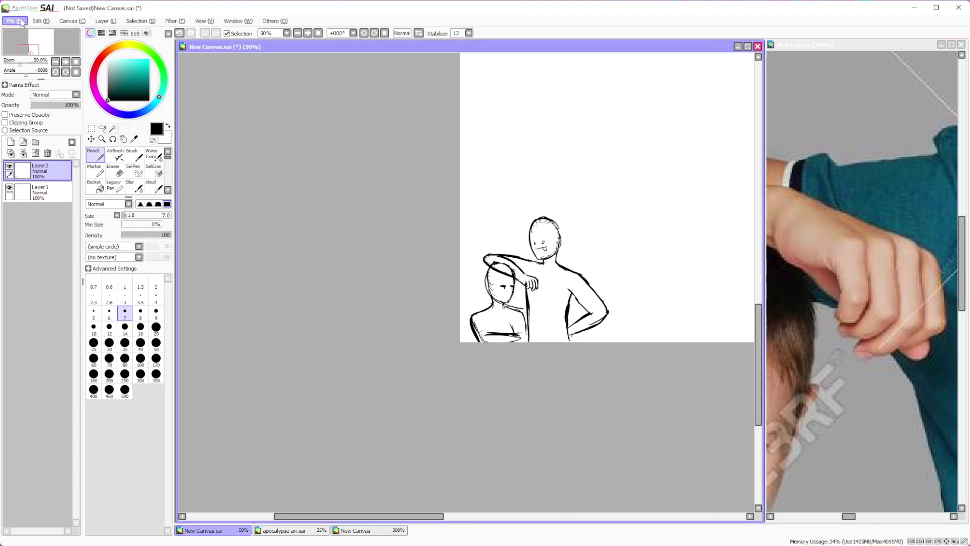
Open the copied pose sheet via New from Clipboard, place it lower right, enlarge it and zoom to 800%
left_click(54, 53)
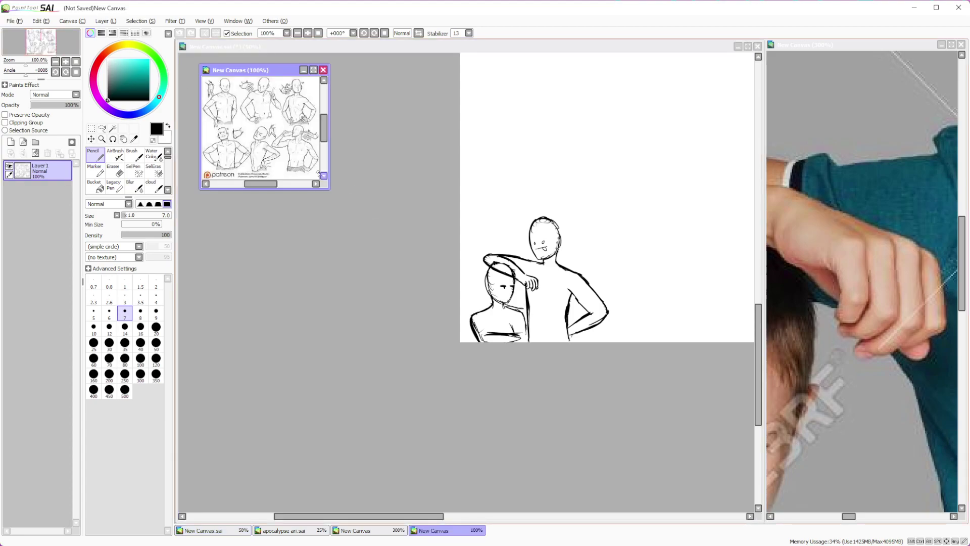
left_click_drag(262, 72, 845, 342)
scroll(880, 418, "up", 2)
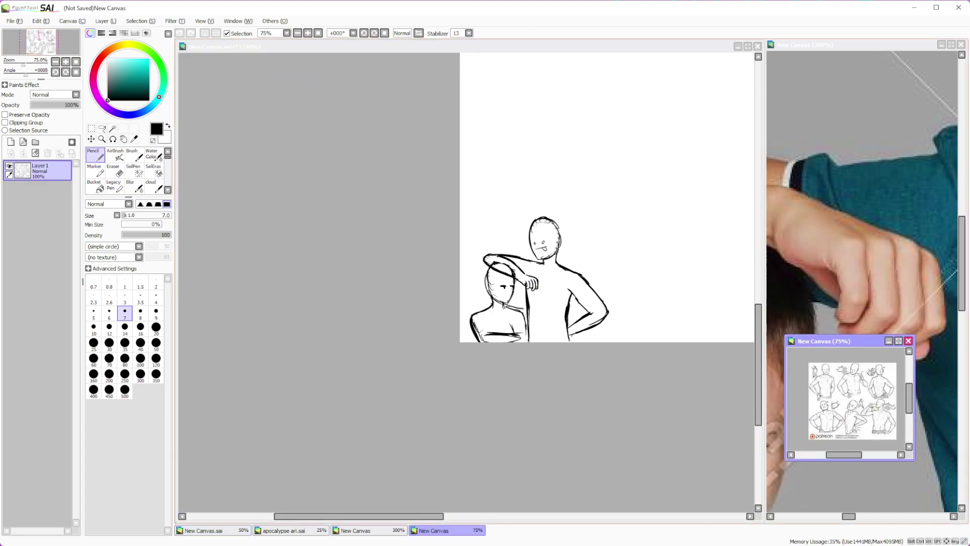
scroll(879, 418, "up", 2)
left_click_drag(914, 427, 965, 425)
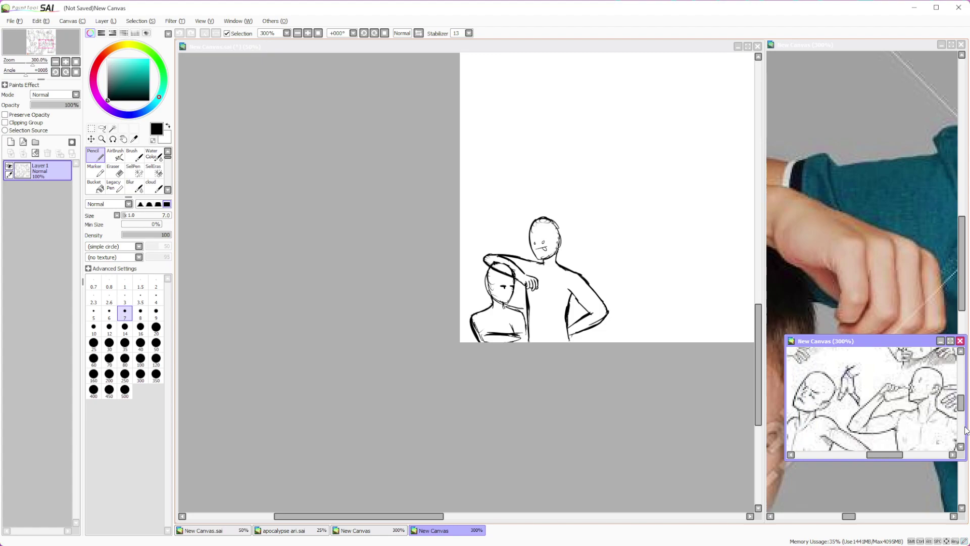
left_click_drag(898, 460, 898, 523)
scroll(832, 381, "down", 2)
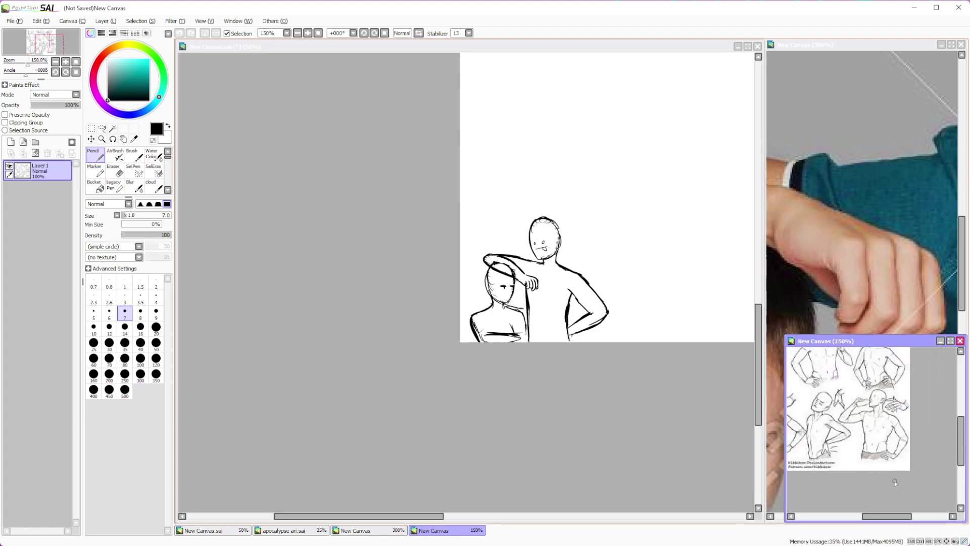
scroll(885, 466, "up", 3)
scroll(883, 431, "up", 2)
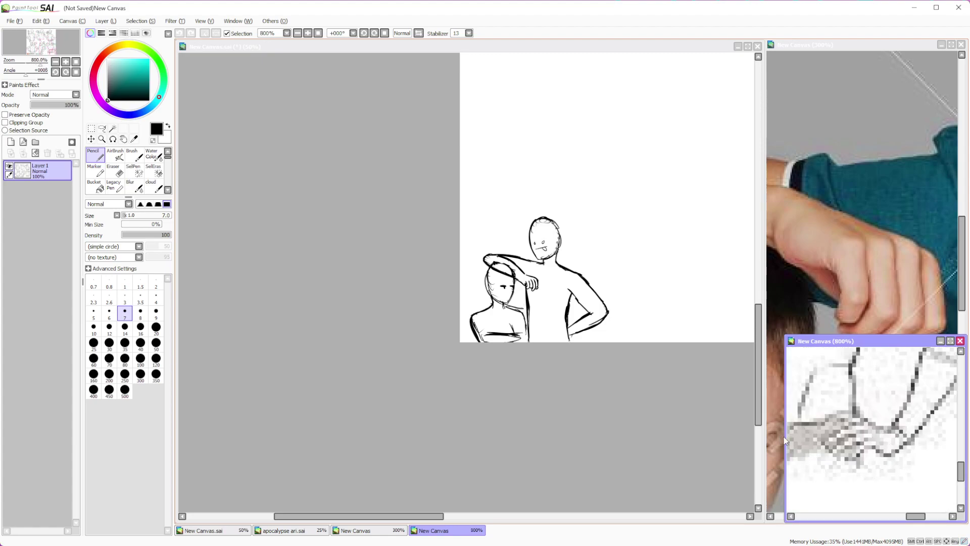
left_click_drag(785, 435, 767, 435)
left_click(544, 392)
Lasso the bent forearm, rotate it about 18° counterclockwise and shift it right and down
scroll(592, 365, "up", 3)
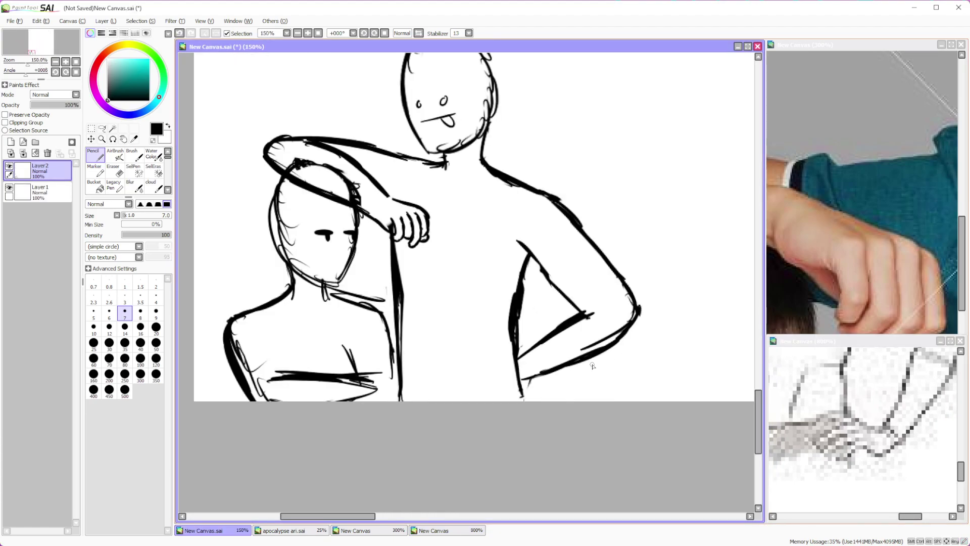
scroll(603, 269, "down", 1)
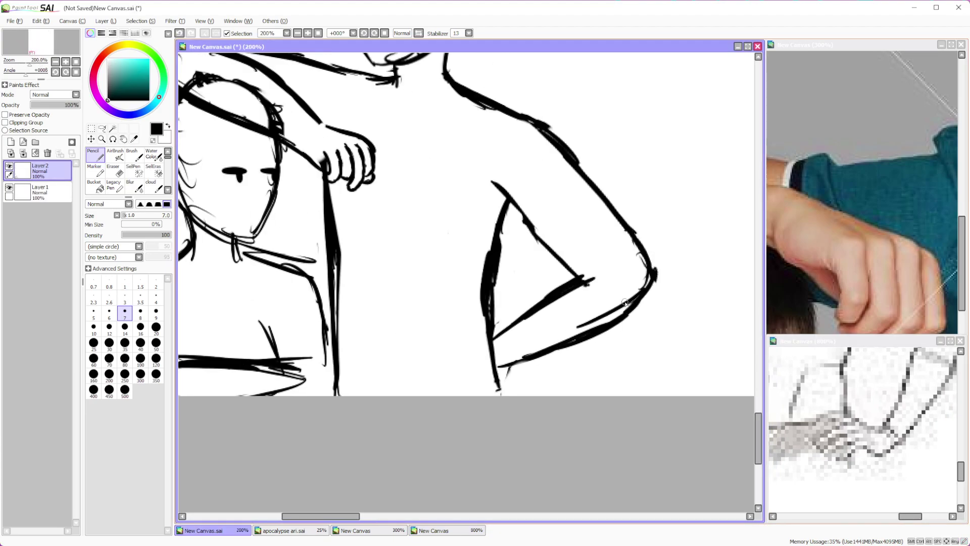
left_click(102, 128)
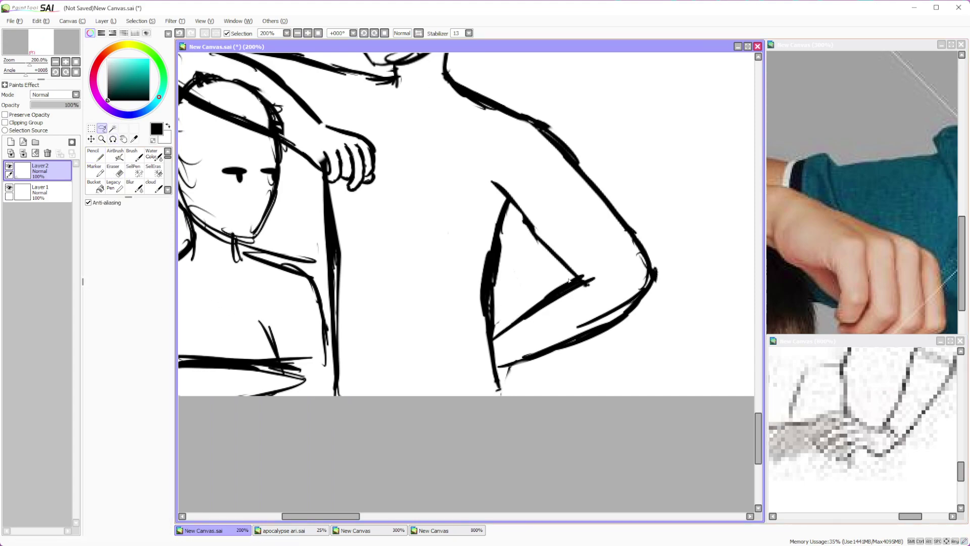
left_click_drag(494, 342, 645, 345)
left_click_drag(592, 273, 589, 275)
left_click(91, 128)
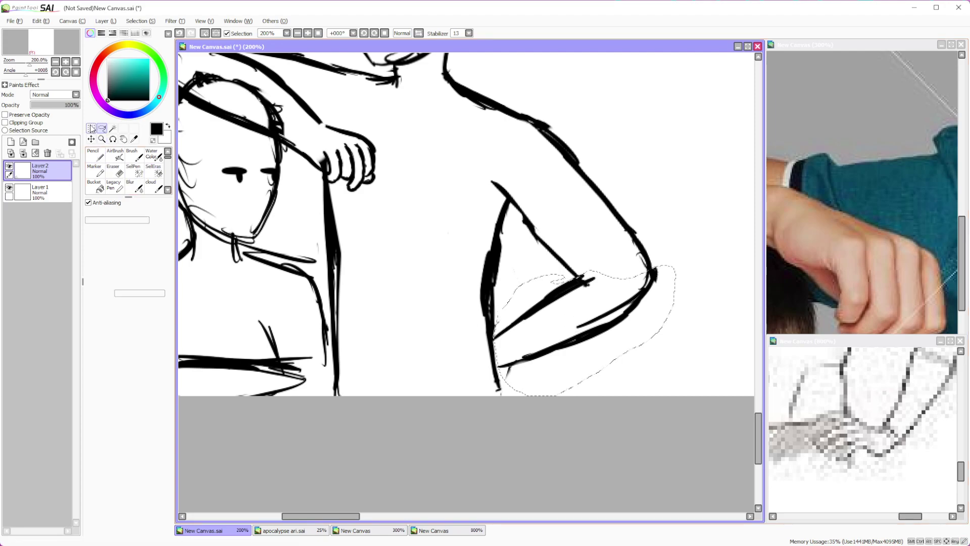
left_click(106, 231)
left_click_drag(693, 310, 695, 275)
left_click_drag(608, 335, 620, 346)
left_click_drag(678, 302, 676, 298)
left_click_drag(619, 332, 622, 335)
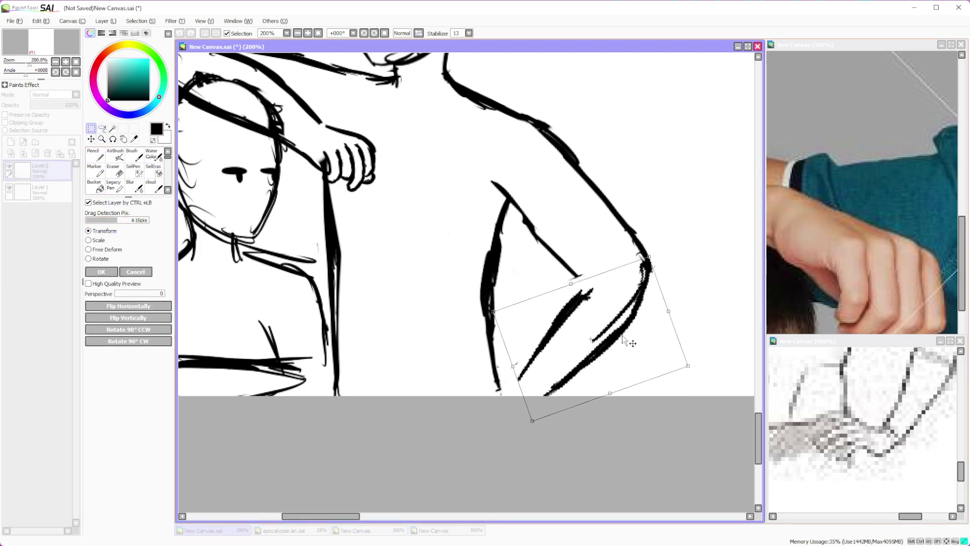
left_click(102, 272)
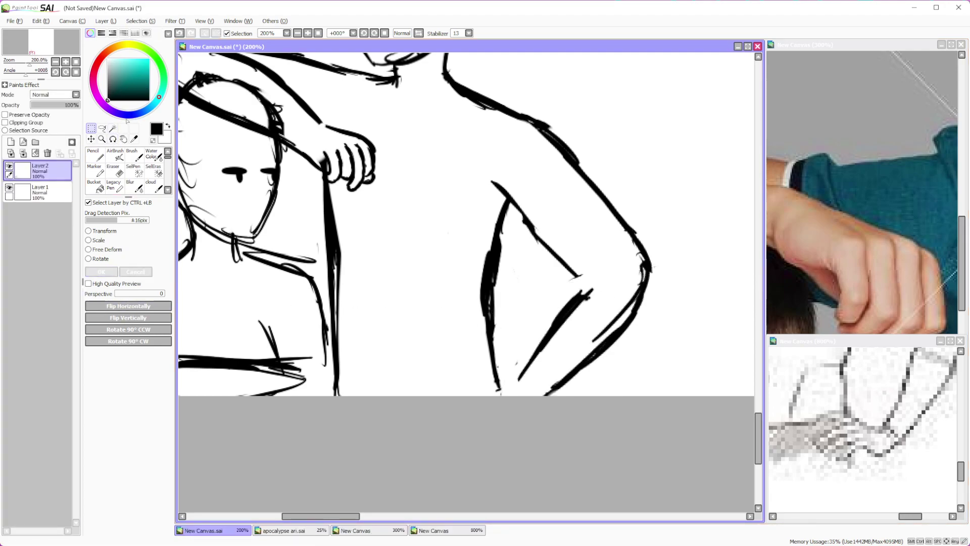
Redraw the forearm's inner line with the Pencil
left_click(94, 154)
left_click_drag(586, 276, 530, 359)
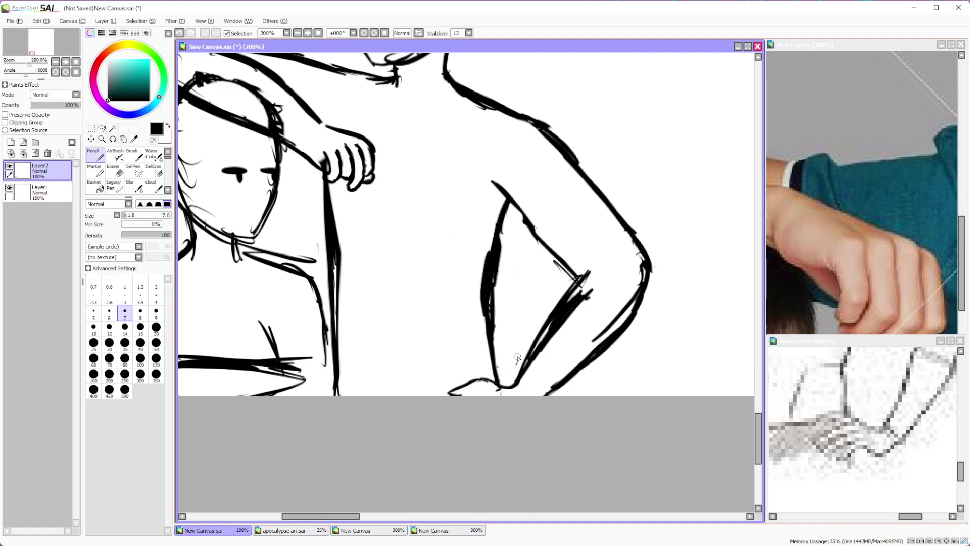
scroll(518, 358, "down", 2)
At 600% zoom, draw a thick curved stroke for the hip-level hand
scroll(538, 378, "up", 5)
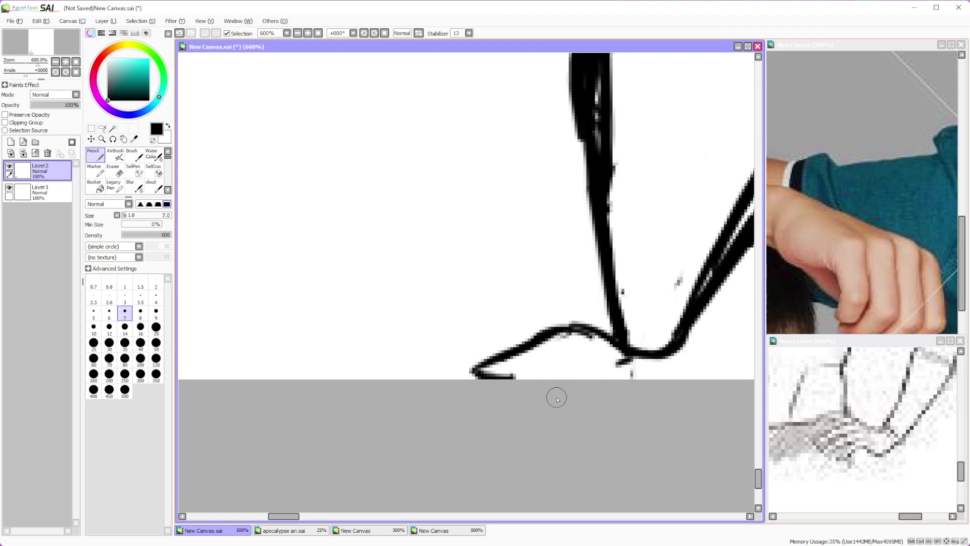
mouse_move(481, 383)
left_mouse_down()
mouse_move(473, 375)
mouse_move(489, 380)
left_mouse_up()
mouse_move(574, 361)
left_mouse_down()
mouse_move(543, 365)
mouse_move(512, 396)
left_mouse_up()
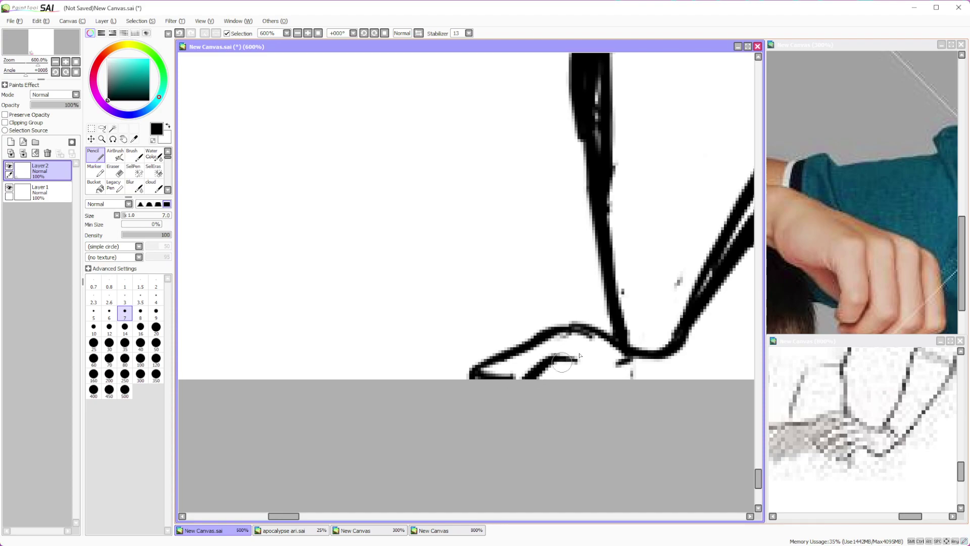
left_click_drag(558, 354, 589, 362)
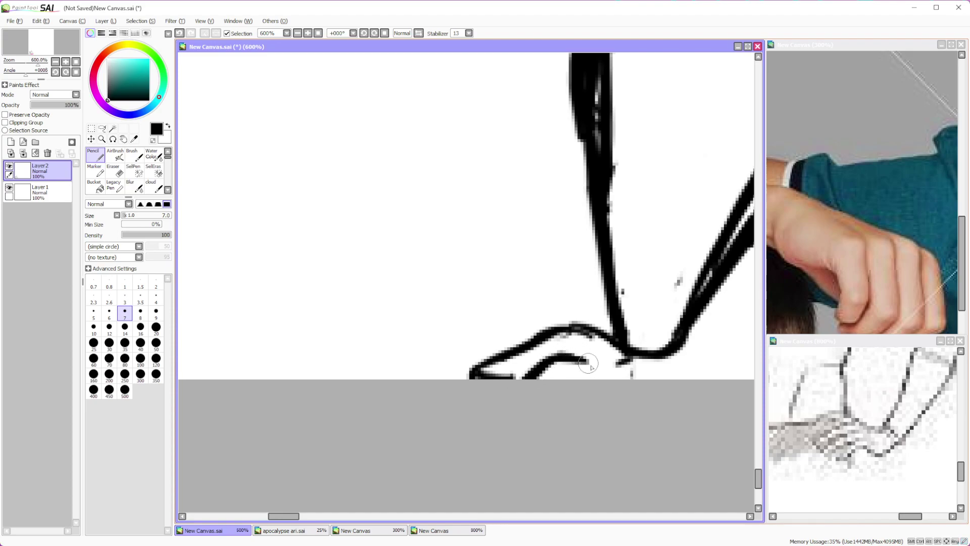
Lasso the curved stroke, reposition and tilt it with Ctrl+T, then deselect
left_click(103, 129)
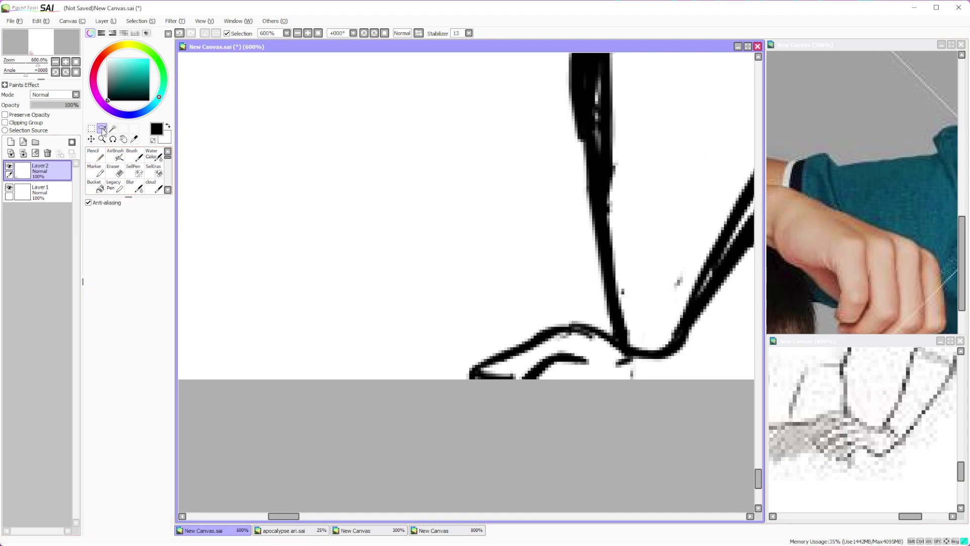
mouse_move(601, 368)
left_mouse_down()
mouse_move(596, 356)
mouse_move(555, 366)
mouse_move(597, 375)
left_mouse_up()
key("ctrl+t")
left_click_drag(563, 372, 571, 373)
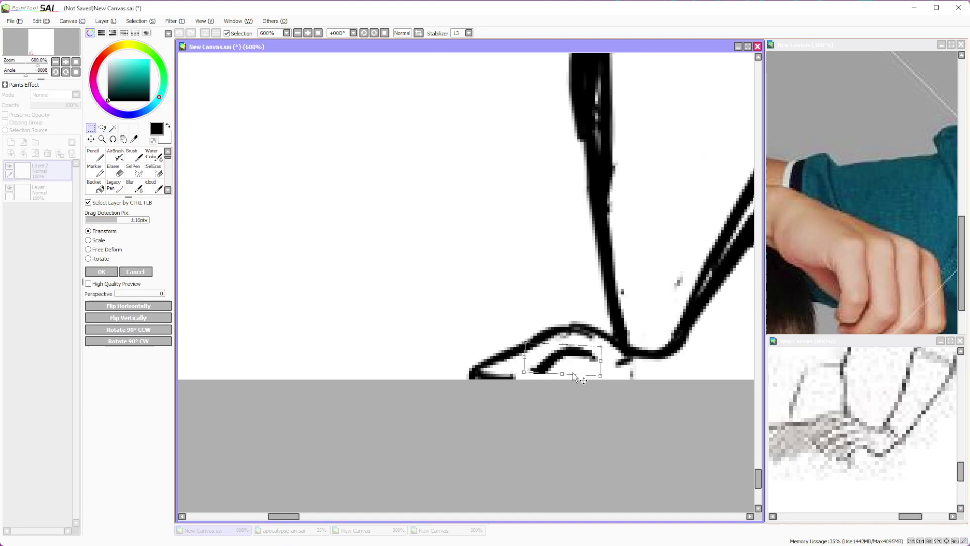
left_click(100, 273)
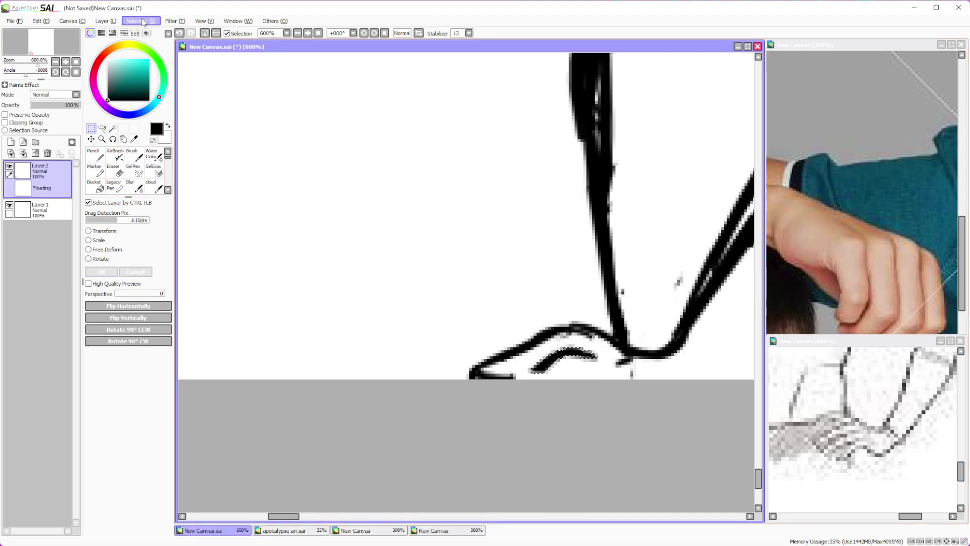
key("ctrl+d")
Thicken the inner curve of the hand down to its bottom edge
left_click(95, 155)
mouse_move(544, 362)
left_mouse_down()
mouse_move(502, 397)
mouse_move(541, 369)
mouse_move(513, 376)
left_mouse_up()
left_click(115, 172)
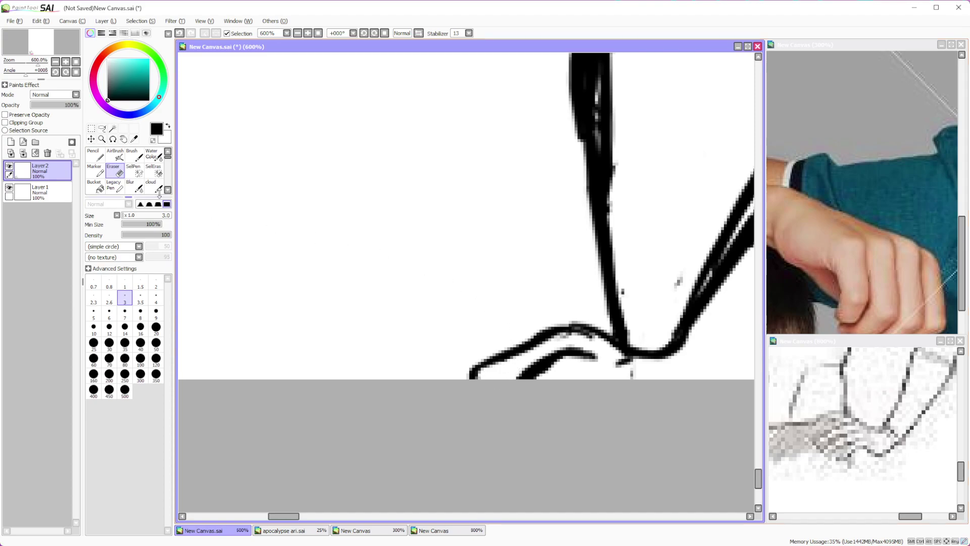
left_click(94, 155)
left_click_drag(538, 367, 465, 390)
Mirror the canvas view back and forth to check the sketch's proportions
scroll(660, 368, "down", 8)
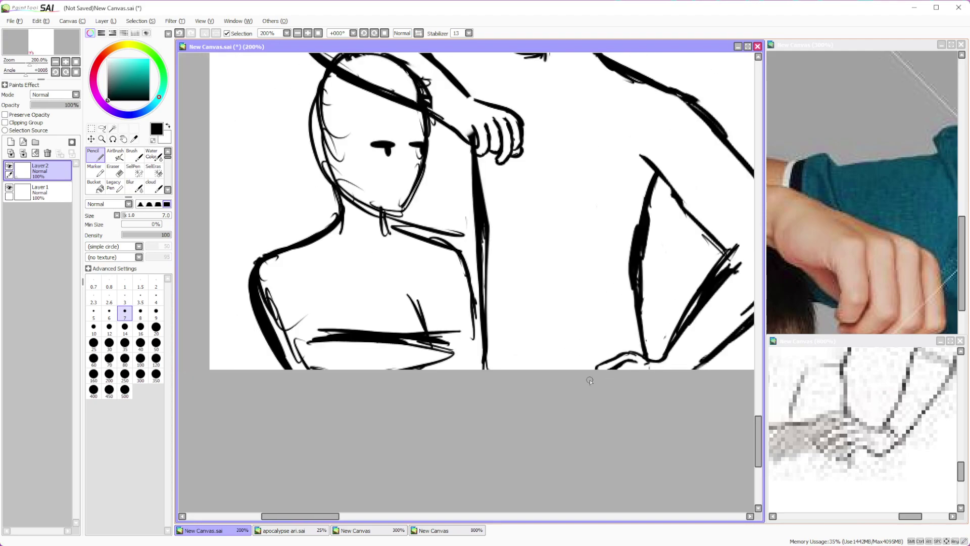
scroll(587, 293, "up", 3)
scroll(527, 377, "down", 4)
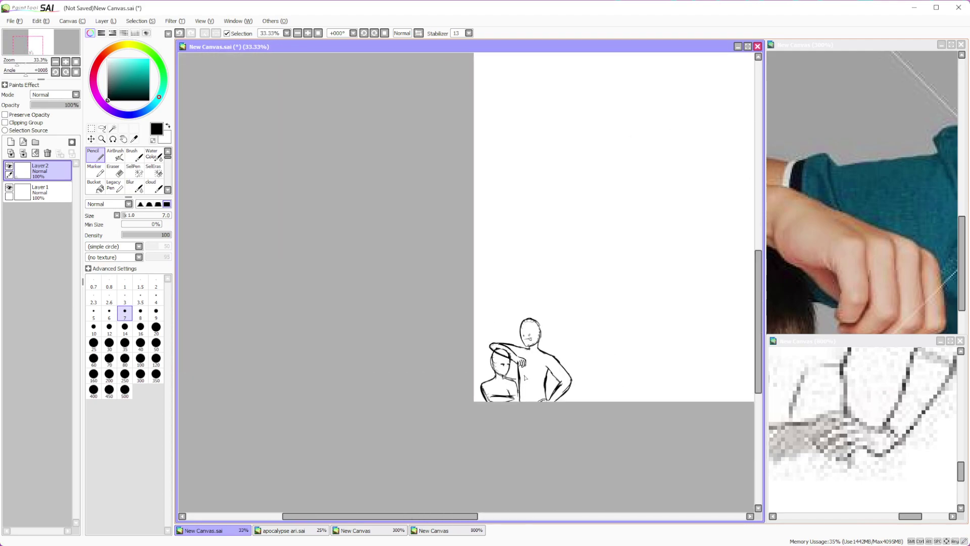
scroll(526, 376, "up", 3)
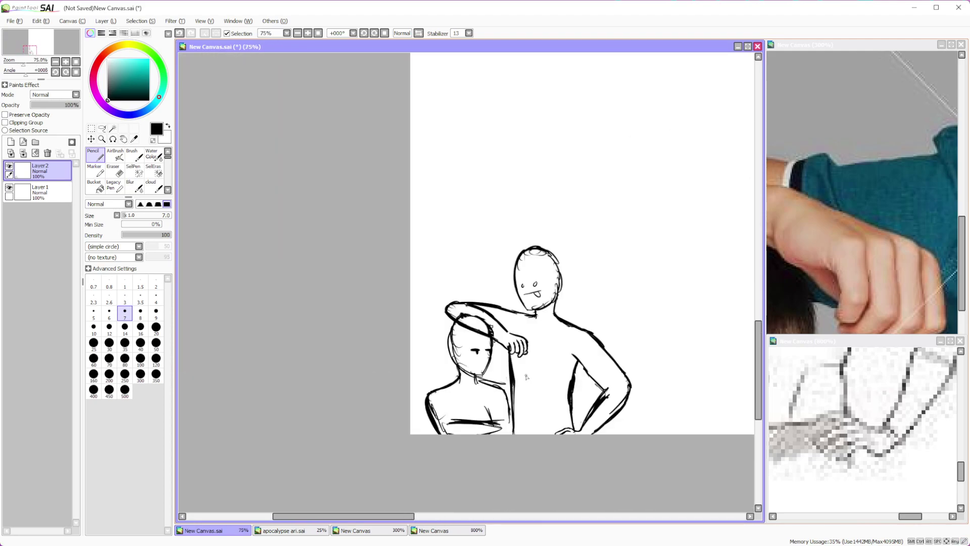
left_click(423, 33)
left_click(422, 33)
left_click(422, 33)
left_click(423, 33)
Erase the rough lines along the resting arm with a size 16 Eraser
scroll(501, 281, "down", 2)
scroll(455, 288, "up", 3)
scroll(454, 288, "down", 2)
scroll(538, 159, "up", 5)
scroll(543, 337, "down", 2)
scroll(536, 333, "up", 2)
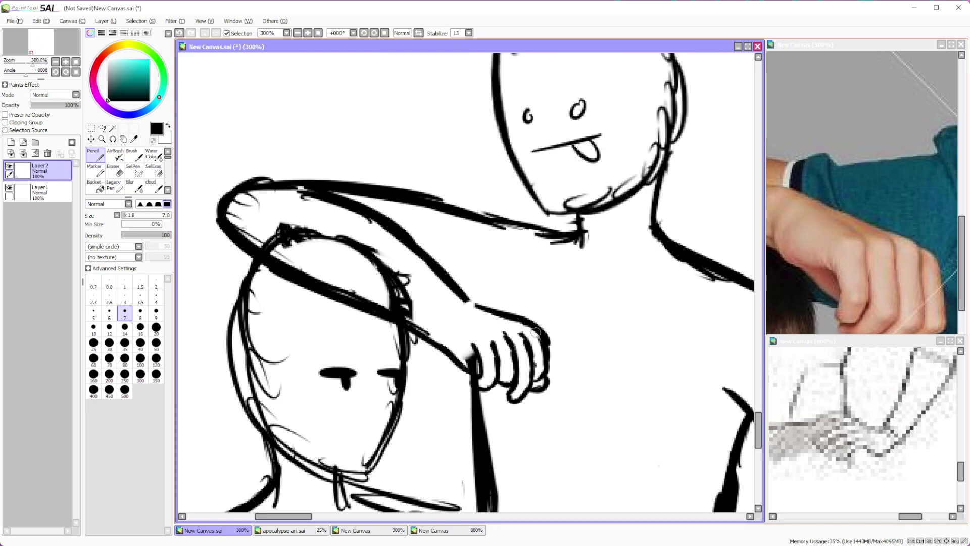
key("e")
left_click(140, 326)
mouse_move(276, 232)
left_mouse_down()
mouse_move(295, 252)
mouse_move(279, 248)
mouse_move(275, 223)
mouse_move(320, 237)
mouse_move(362, 256)
mouse_move(364, 271)
mouse_move(386, 286)
mouse_move(369, 284)
mouse_move(354, 260)
mouse_move(363, 257)
mouse_move(281, 214)
mouse_move(268, 223)
mouse_move(265, 199)
mouse_move(248, 196)
mouse_move(300, 224)
left_mouse_up()
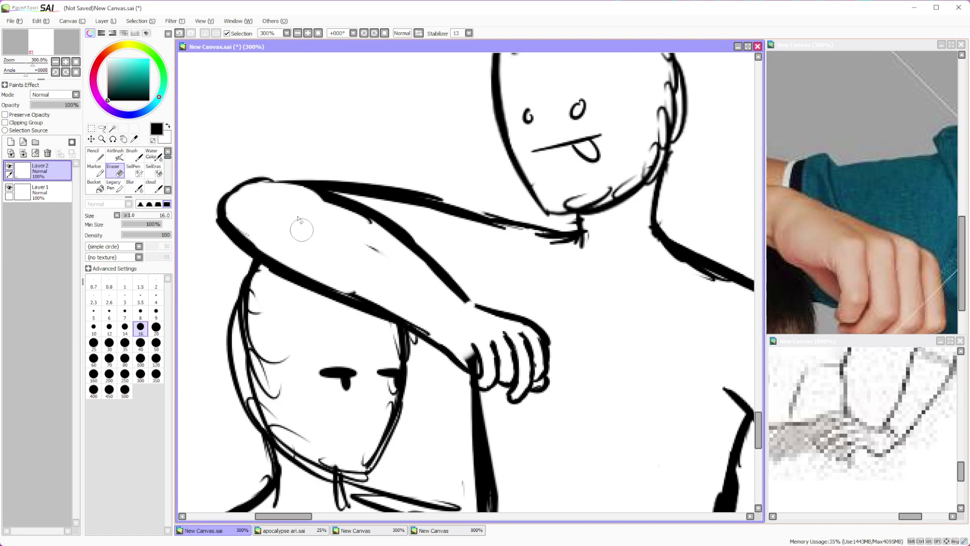
Redraw the resting arm's top outline and shoulder line with the Pencil at size 7
left_click(95, 154)
mouse_move(245, 186)
left_mouse_down()
mouse_move(335, 186)
mouse_move(258, 177)
mouse_move(358, 187)
left_mouse_up()
mouse_move(276, 183)
left_mouse_down()
mouse_move(222, 205)
mouse_move(241, 223)
left_mouse_up()
scroll(310, 254, "down", 4)
scroll(347, 236, "up", 3)
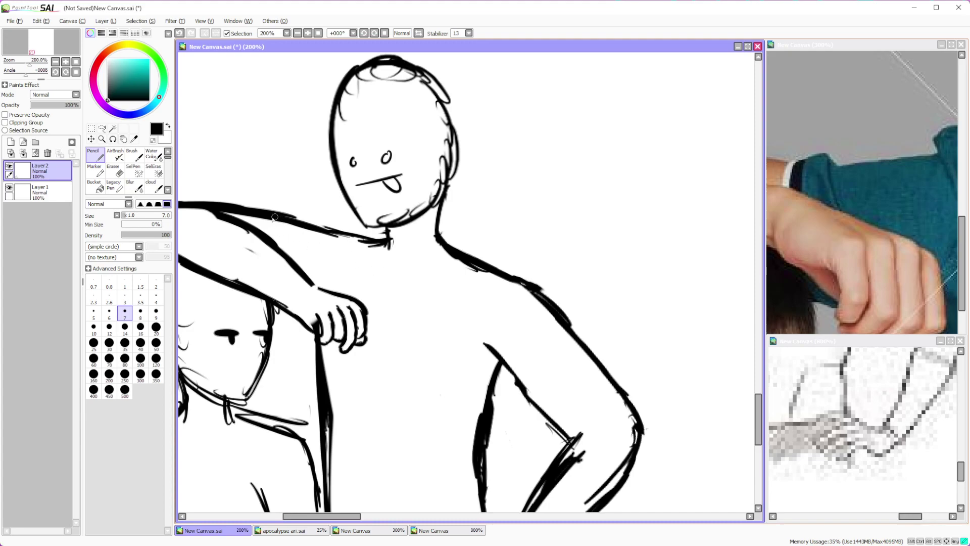
left_click_drag(285, 219, 329, 230)
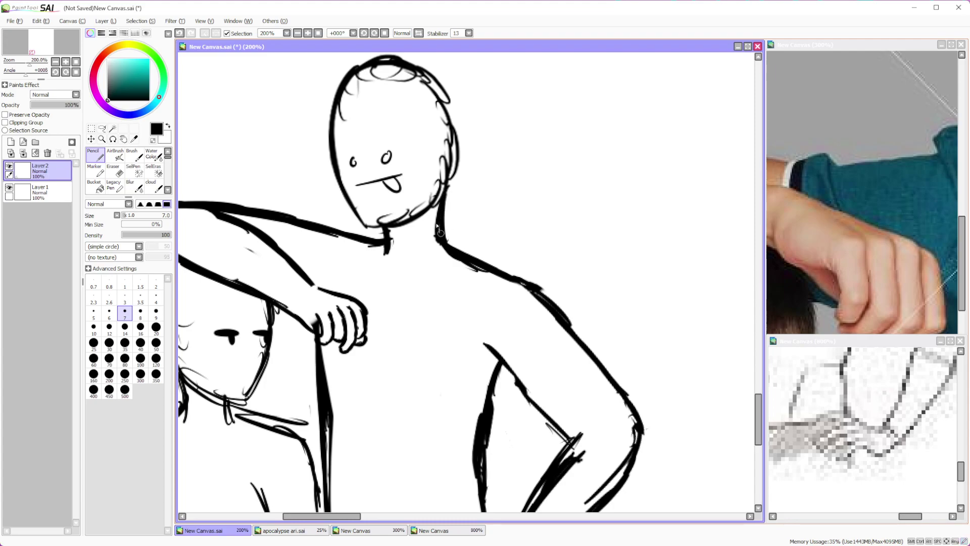
Redraw the smaller boy's left hair outline as a bold curve
scroll(385, 241, "down", 4)
scroll(349, 260, "up", 5)
scroll(337, 177, "down", 4)
scroll(338, 211, "down", 1)
scroll(347, 259, "up", 6)
scroll(347, 259, "down", 2)
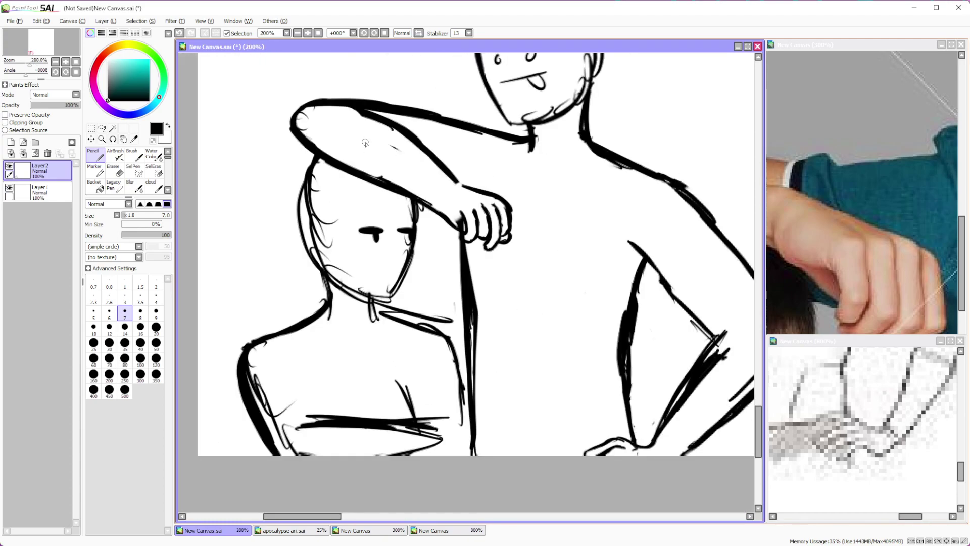
scroll(365, 141, "up", 1)
mouse_move(290, 157)
left_mouse_down()
mouse_move(271, 195)
mouse_move(275, 209)
mouse_move(275, 188)
mouse_move(280, 275)
mouse_move(269, 218)
mouse_move(302, 339)
mouse_move(273, 282)
mouse_move(341, 364)
mouse_move(302, 333)
mouse_move(348, 366)
mouse_move(410, 382)
mouse_move(443, 300)
mouse_move(438, 319)
mouse_move(443, 232)
left_mouse_up()
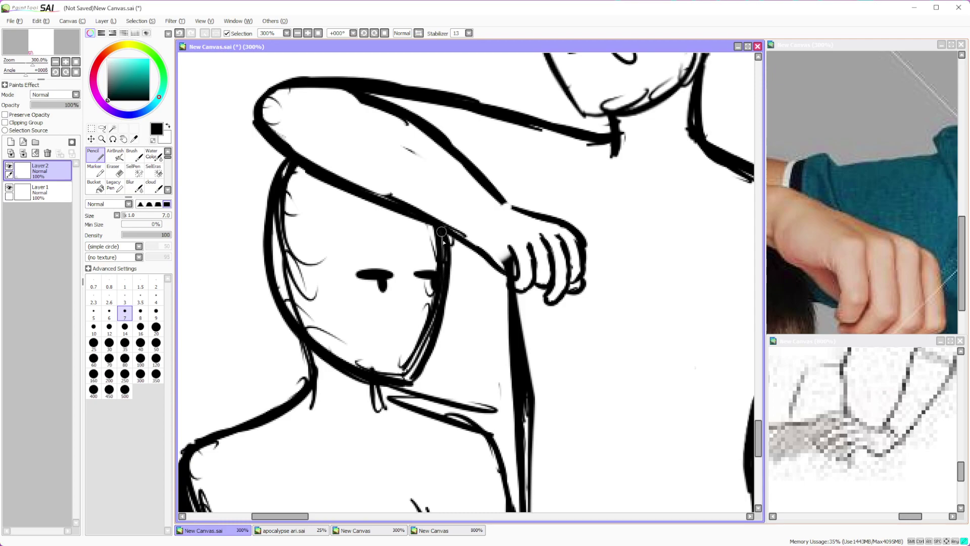
Erase the inner hair strokes beside the smaller boy's face
key("e")
mouse_move(283, 210)
left_mouse_down()
mouse_move(312, 301)
mouse_move(290, 273)
mouse_move(354, 354)
mouse_move(403, 365)
mouse_move(427, 299)
mouse_move(420, 331)
mouse_move(429, 238)
mouse_move(365, 276)
mouse_move(370, 310)
mouse_move(338, 303)
mouse_move(288, 190)
left_mouse_up()
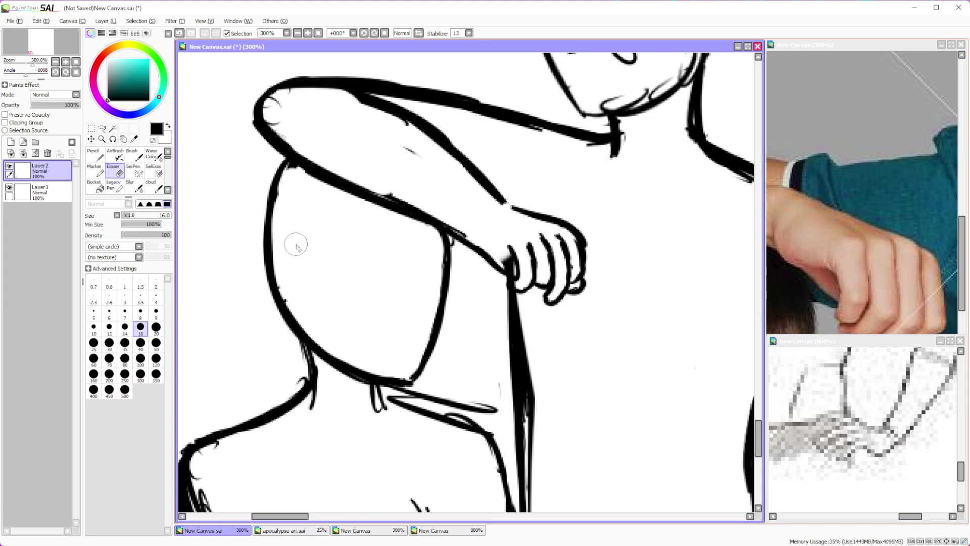
scroll(296, 246, "down", 4)
Thicken the smaller boy's neck line and erase the doubled collar strokes with a size 7 eraser
scroll(261, 279, "up", 5)
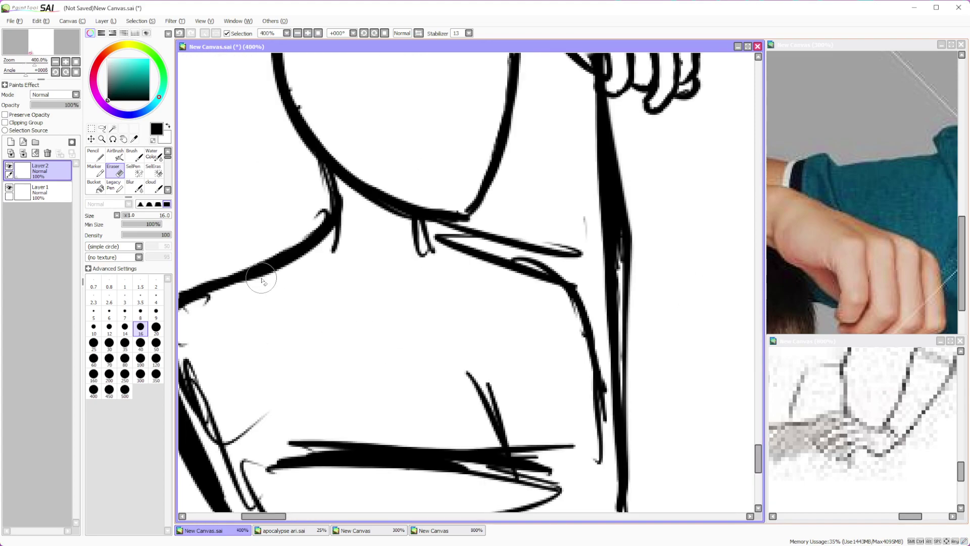
key("n")
mouse_move(320, 171)
left_mouse_down()
mouse_move(333, 237)
mouse_move(306, 277)
left_mouse_up()
left_click_drag(429, 219, 450, 276)
left_click(119, 172)
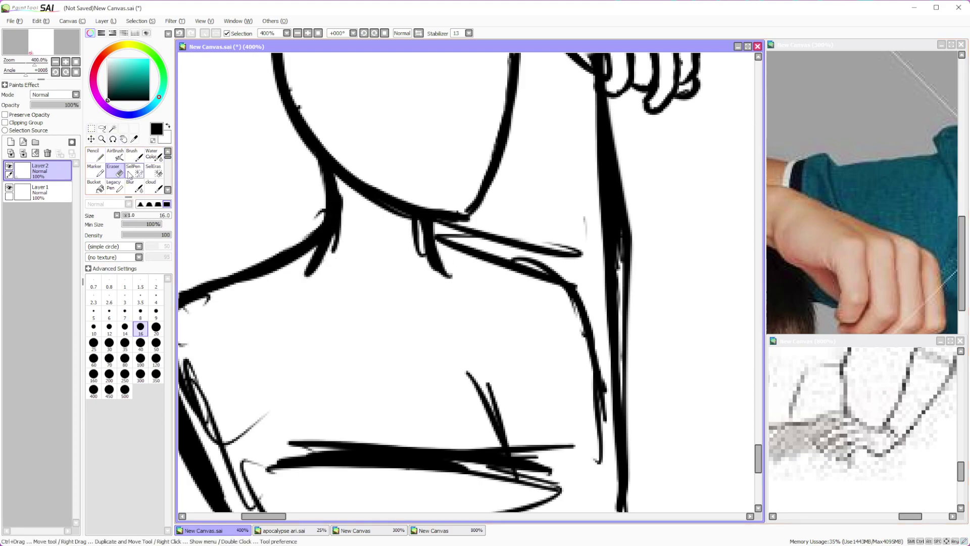
mouse_move(314, 288)
left_mouse_down()
mouse_move(349, 236)
mouse_move(317, 283)
left_mouse_up()
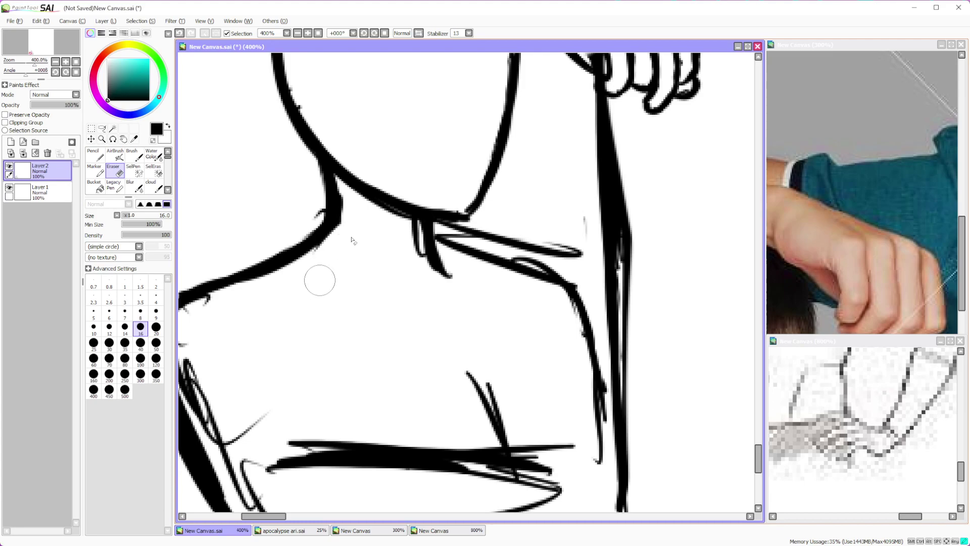
mouse_move(396, 240)
left_mouse_down()
mouse_move(411, 243)
mouse_move(416, 297)
left_mouse_up()
left_click_drag(482, 235, 582, 263)
left_click(124, 309)
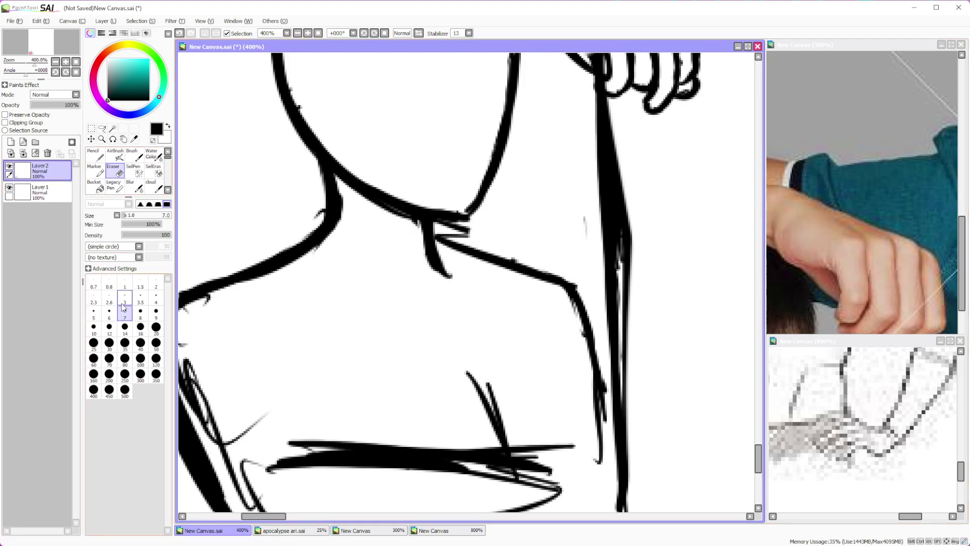
mouse_move(457, 233)
left_mouse_down()
mouse_move(442, 227)
mouse_move(580, 302)
mouse_move(595, 362)
left_mouse_up()
Erase along the shoulder and the arm's outer edge, smoothing the notch and thin inner lines
key("n")
scroll(626, 369, "down", 1)
scroll(626, 369, "down", 3)
scroll(546, 390, "up", 4)
left_click(113, 172)
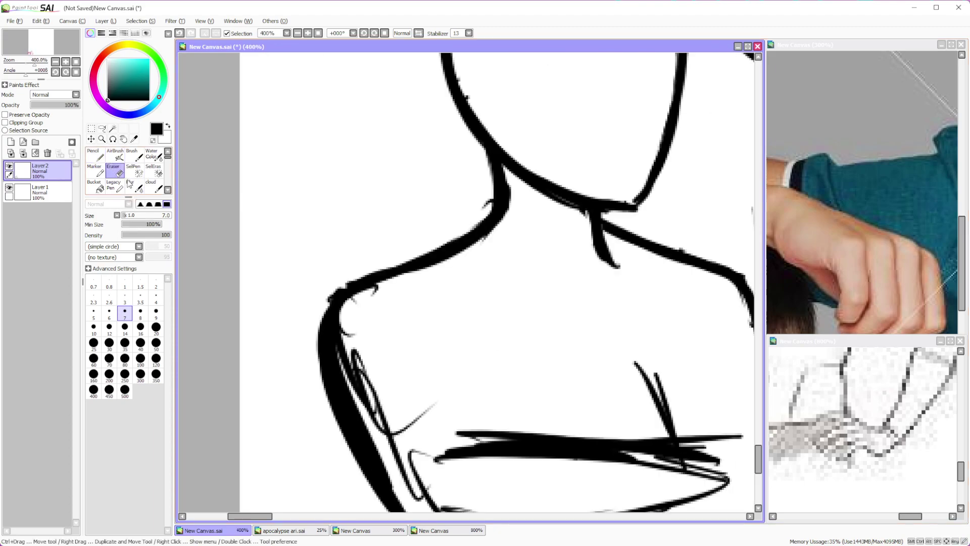
mouse_move(462, 225)
left_mouse_down()
mouse_move(363, 270)
mouse_move(395, 255)
mouse_move(329, 307)
mouse_move(354, 267)
mouse_move(320, 384)
mouse_move(315, 298)
mouse_move(366, 473)
left_mouse_up()
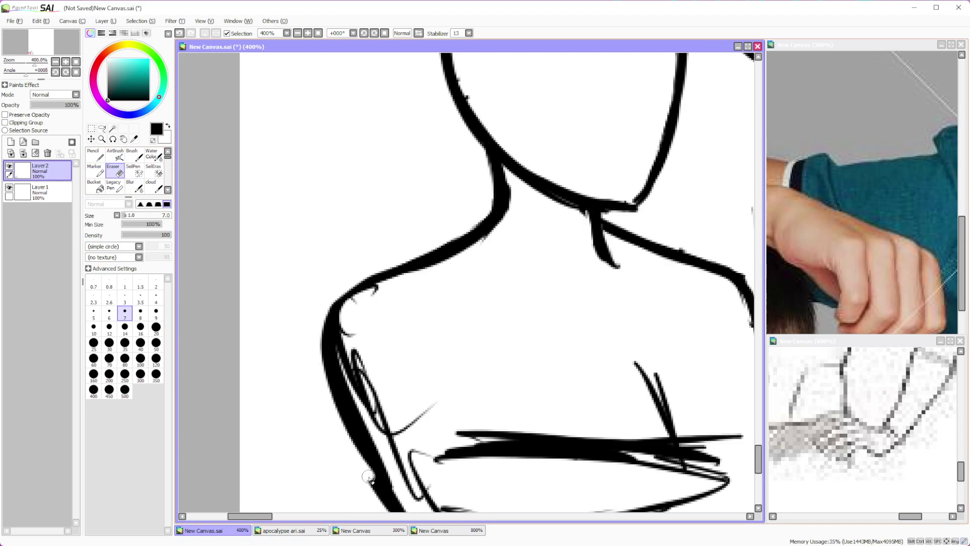
scroll(369, 476, "down", 3)
scroll(388, 393, "up", 4)
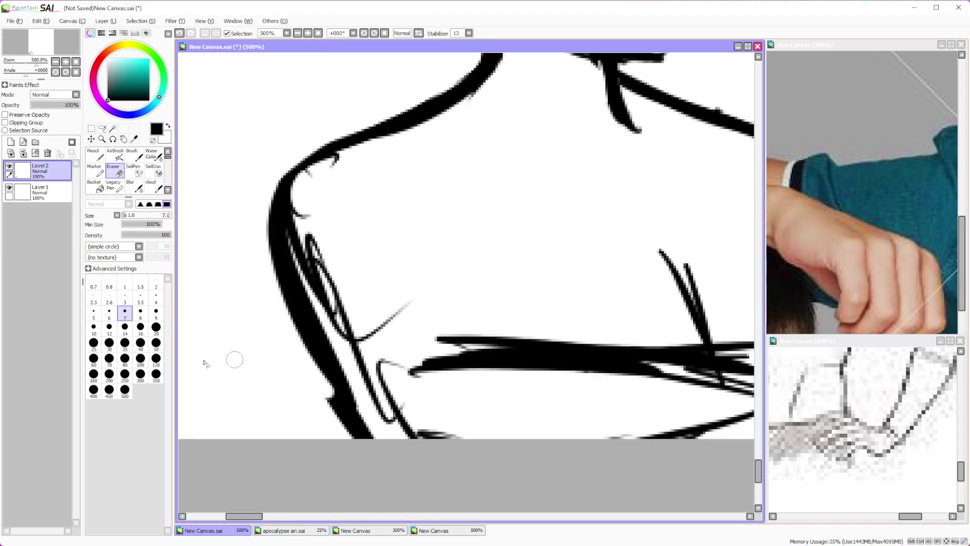
left_click(126, 333)
left_click_drag(297, 392, 348, 457)
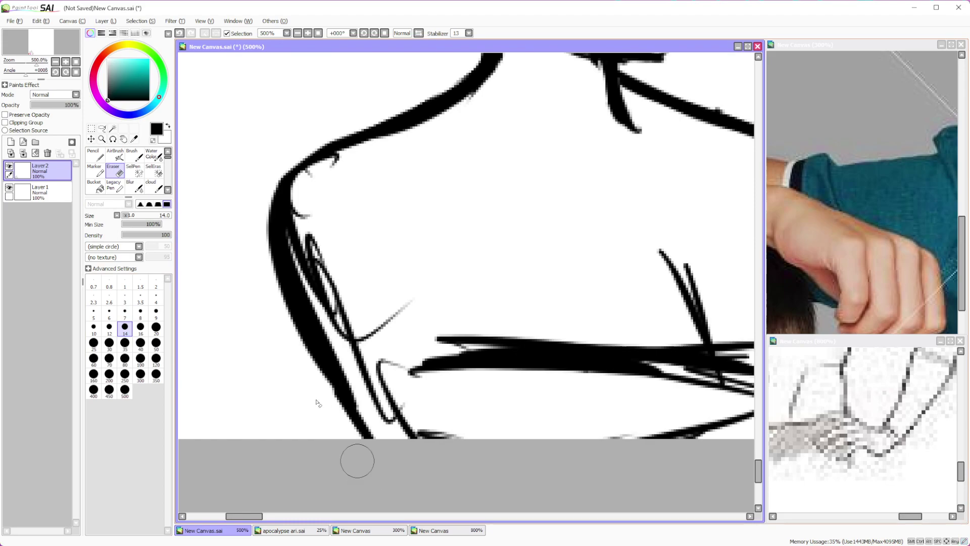
mouse_move(357, 306)
left_mouse_down()
mouse_move(329, 223)
mouse_move(329, 249)
mouse_move(303, 202)
mouse_move(310, 194)
mouse_move(332, 281)
mouse_move(418, 441)
mouse_move(385, 329)
left_mouse_up()
scroll(453, 451, "down", 5)
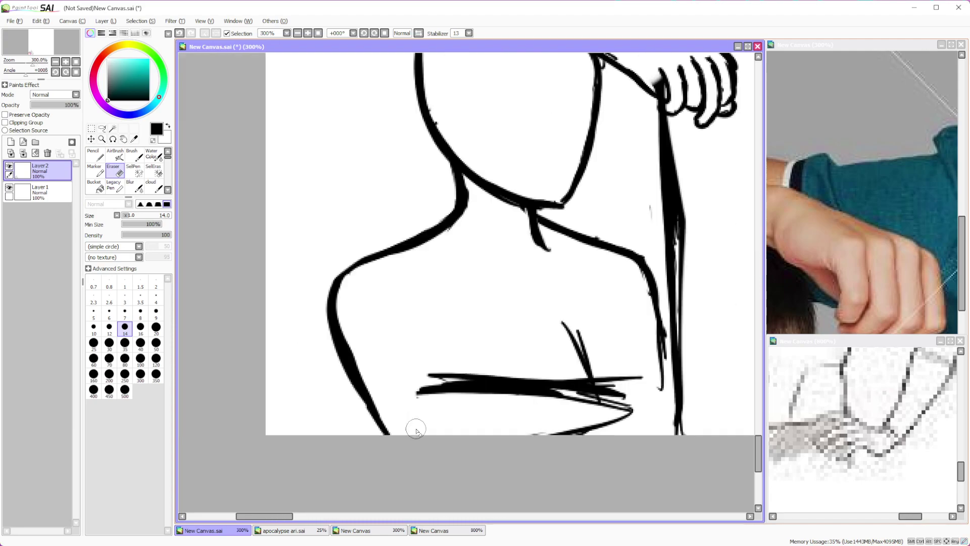
scroll(448, 435, "up", 4)
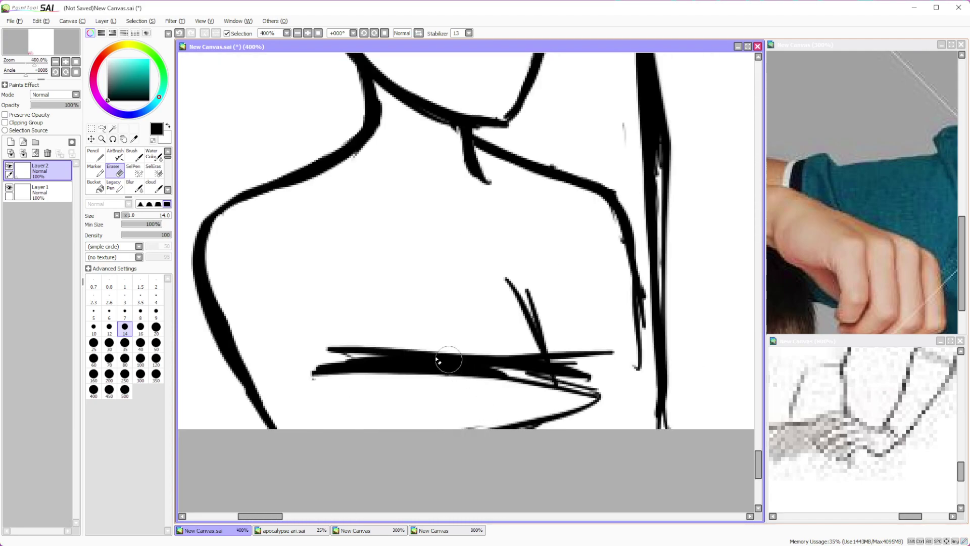
Replace the doubled upper arm lines with a bold top line, a curved joining line and the arm's right side
left_click(95, 154)
mouse_move(312, 285)
left_mouse_down()
mouse_move(335, 335)
mouse_move(323, 301)
left_mouse_up()
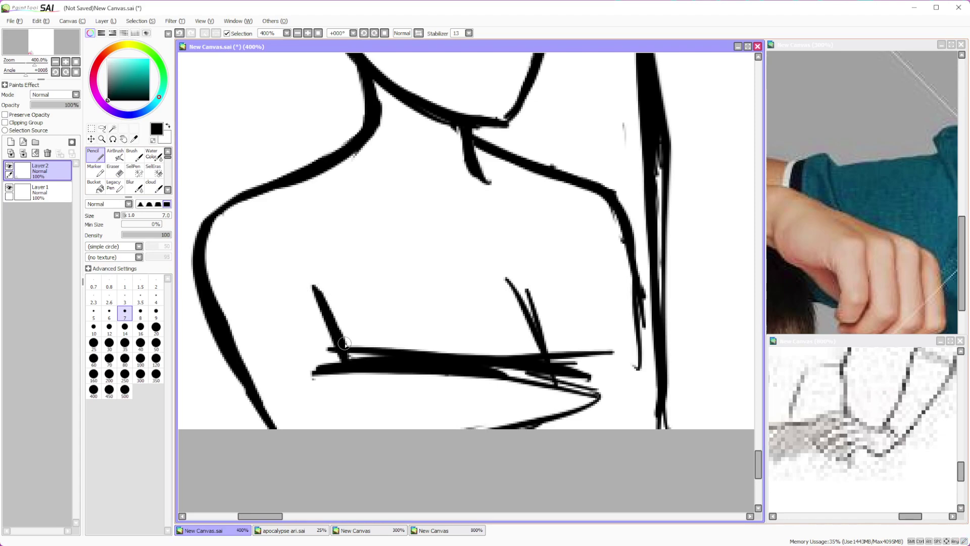
left_click(113, 172)
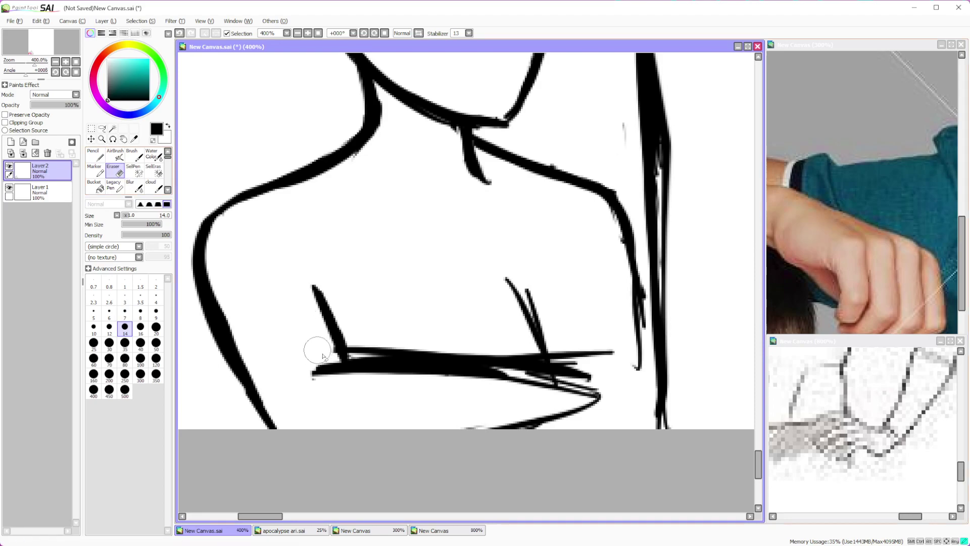
mouse_move(379, 350)
left_mouse_down()
mouse_move(516, 363)
mouse_move(493, 357)
left_mouse_up()
left_click_drag(301, 381, 318, 385)
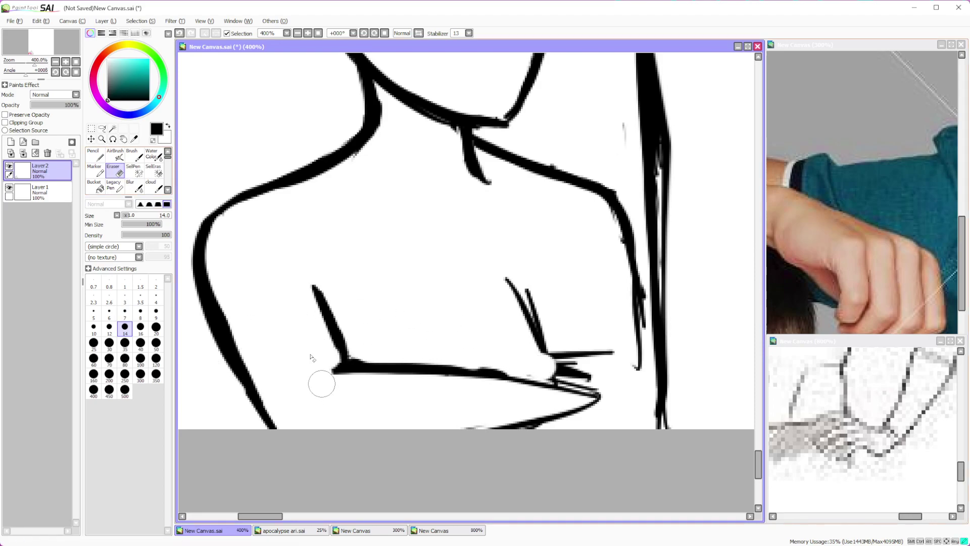
left_click(101, 159)
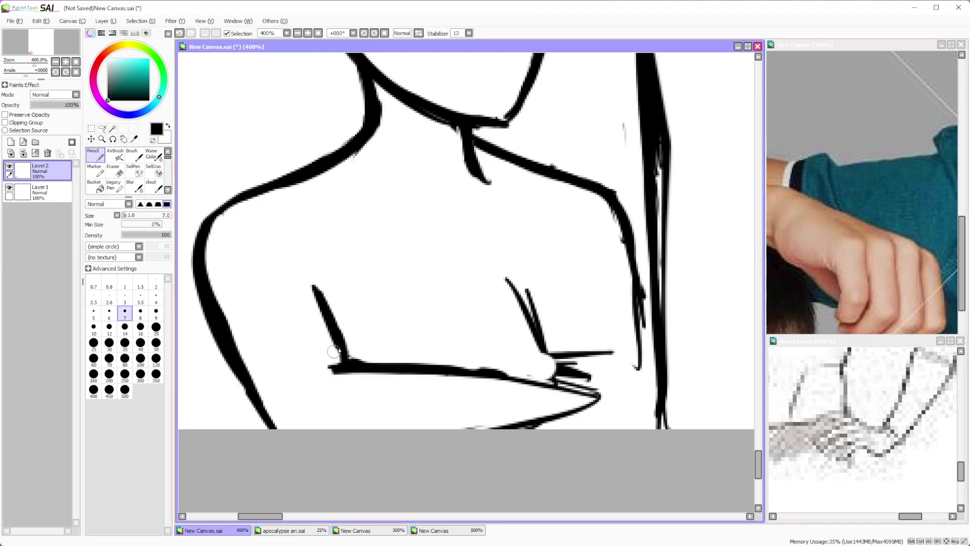
mouse_move(358, 366)
left_mouse_down()
mouse_move(505, 356)
mouse_move(464, 347)
mouse_move(586, 356)
left_mouse_up()
mouse_move(570, 268)
left_mouse_down()
mouse_move(592, 332)
mouse_move(585, 354)
left_mouse_up()
mouse_move(630, 259)
left_mouse_down()
mouse_move(648, 399)
mouse_move(615, 432)
left_mouse_up()
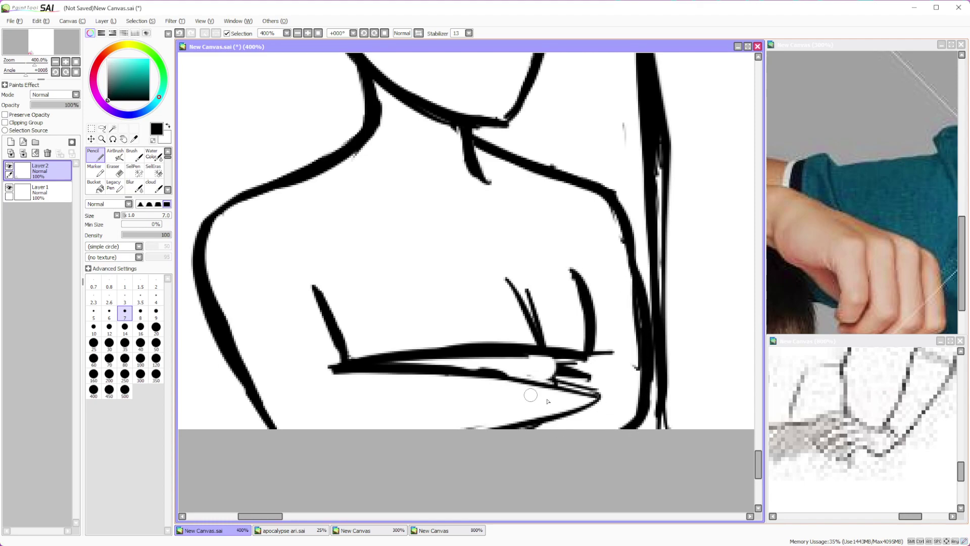
Erase the stray curves below the arm and draw a bold lower chest line
key("e")
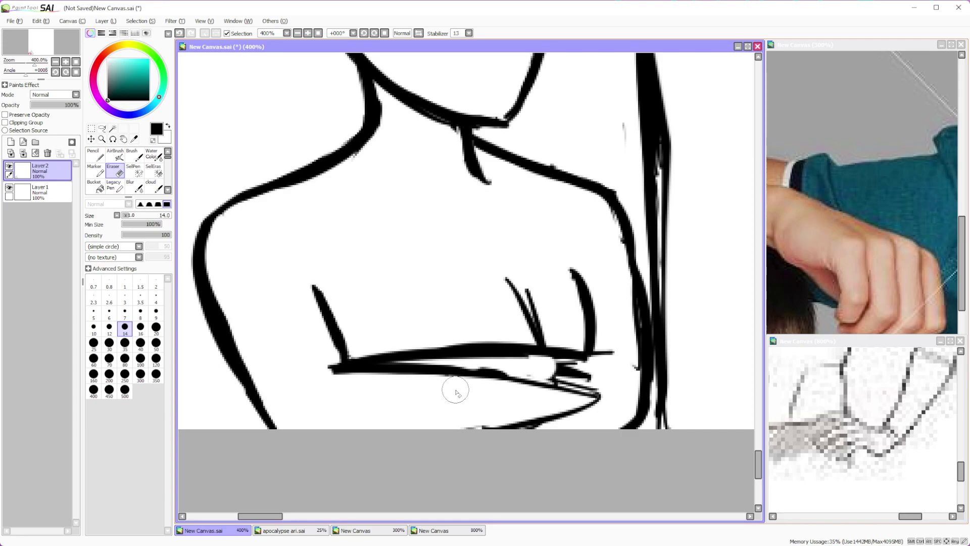
scroll(433, 369, "down", 4)
scroll(433, 369, "up", 4)
mouse_move(504, 415)
left_mouse_down()
mouse_move(526, 425)
mouse_move(601, 407)
left_mouse_up()
mouse_move(544, 372)
left_mouse_down()
mouse_move(520, 368)
mouse_move(592, 373)
mouse_move(521, 303)
mouse_move(525, 317)
left_mouse_up()
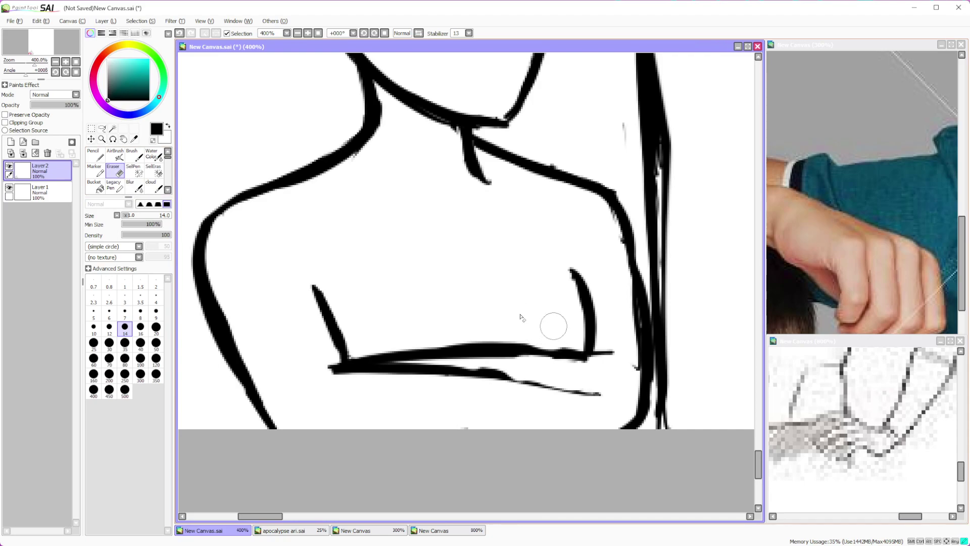
key("n")
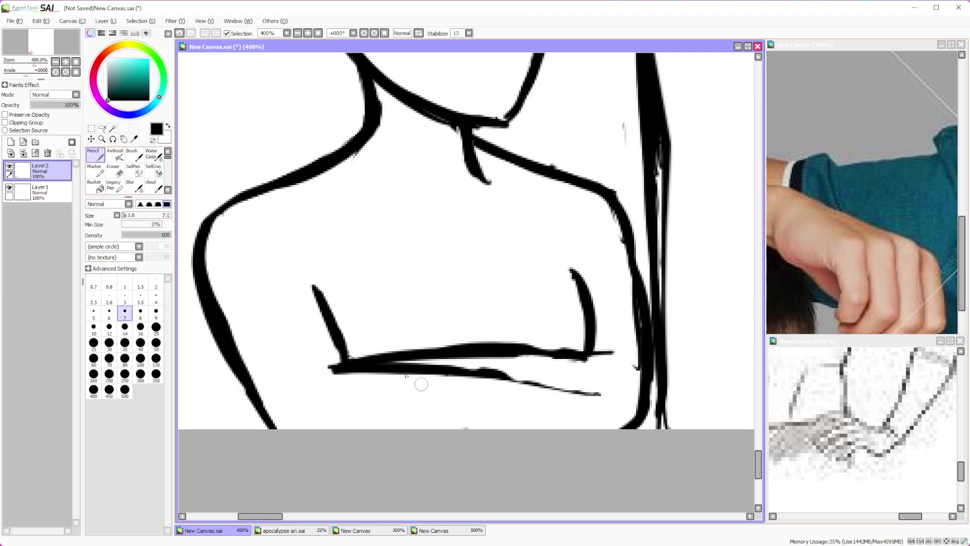
mouse_move(344, 374)
left_mouse_down()
mouse_move(378, 364)
mouse_move(503, 366)
mouse_move(483, 369)
mouse_move(601, 390)
mouse_move(557, 377)
mouse_move(585, 396)
mouse_move(652, 379)
mouse_move(665, 397)
mouse_move(656, 442)
left_mouse_up()
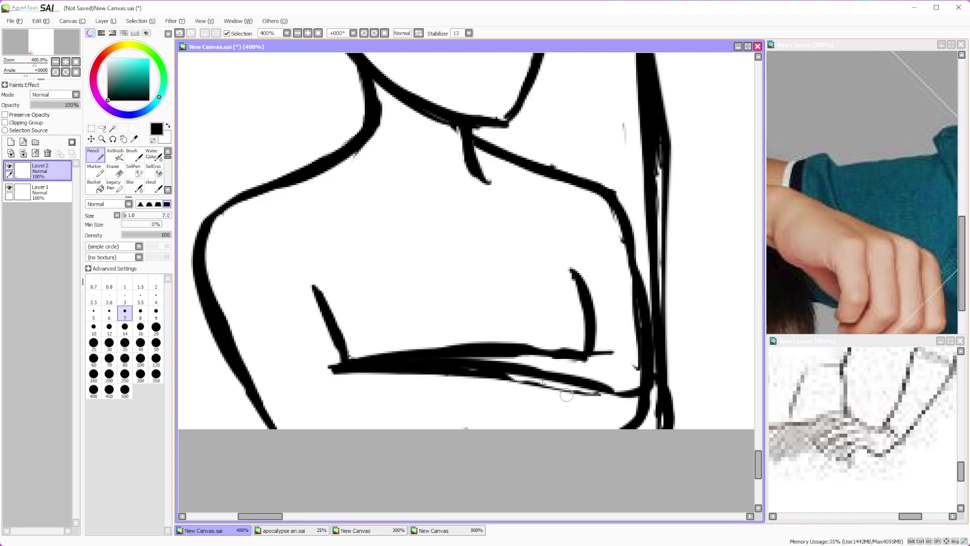
Rework the crossed forearm with thick diagonal and horizontal lines joined to the curve
key("e")
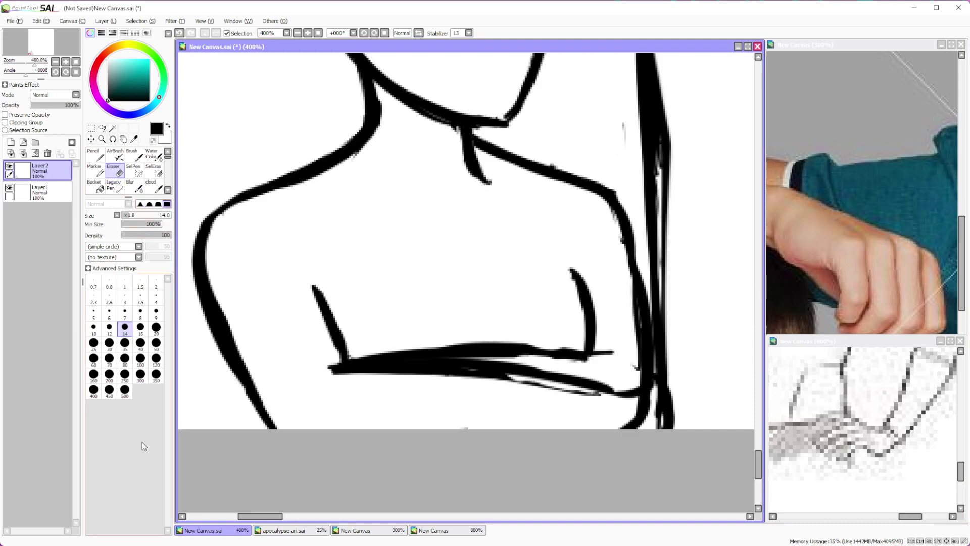
mouse_move(326, 368)
left_mouse_down()
mouse_move(349, 388)
mouse_move(372, 388)
mouse_move(402, 346)
mouse_move(400, 365)
mouse_move(381, 383)
mouse_move(472, 336)
mouse_move(481, 395)
mouse_move(534, 331)
mouse_move(471, 337)
mouse_move(545, 384)
mouse_move(538, 409)
mouse_move(563, 388)
mouse_move(556, 439)
mouse_move(608, 361)
mouse_move(593, 380)
mouse_move(615, 407)
mouse_move(598, 396)
left_mouse_up()
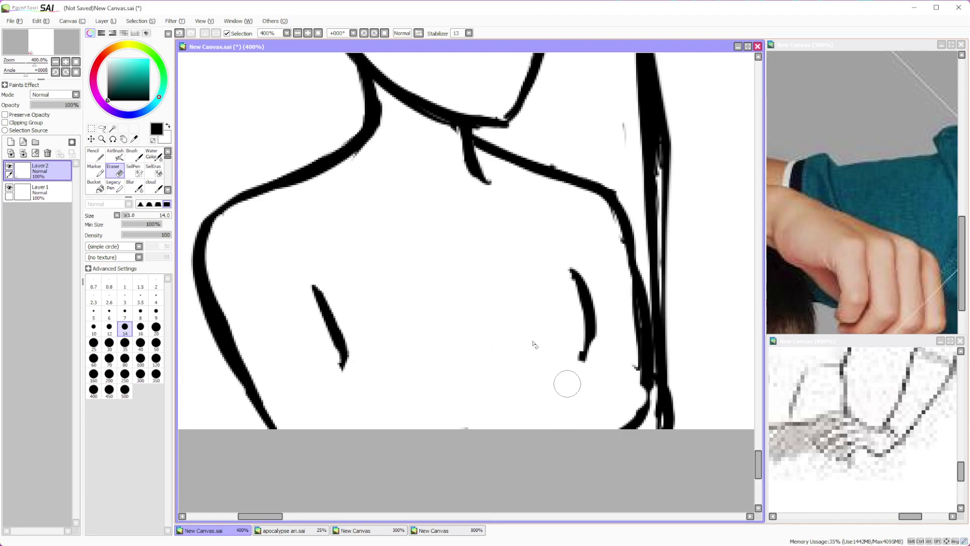
left_click(94, 155)
mouse_move(337, 335)
left_mouse_down()
mouse_move(368, 403)
mouse_move(551, 376)
mouse_move(539, 417)
left_mouse_up()
left_click_drag(595, 370, 519, 428)
left_click_drag(590, 364, 525, 377)
mouse_move(595, 320)
left_mouse_down()
mouse_move(597, 375)
mouse_move(598, 335)
mouse_move(590, 364)
left_mouse_up()
left_click_drag(364, 381, 485, 380)
left_click_drag(364, 387, 465, 386)
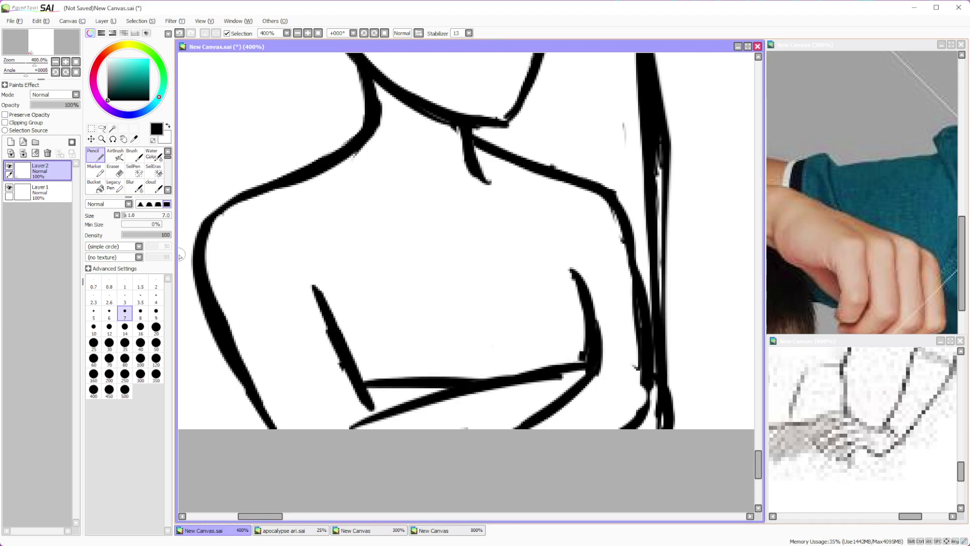
scroll(360, 274, "down", 5)
scroll(360, 274, "up", 3)
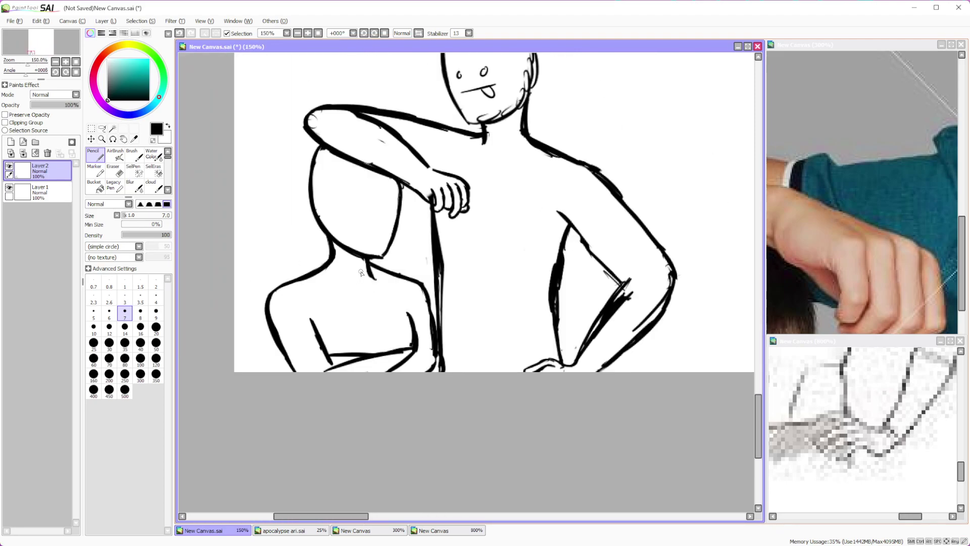
Mirror the canvas to check the sketch, then retrace the vertical line under the hand boldly
scroll(360, 275, "down", 1)
left_click(418, 34)
left_click(418, 34)
scroll(394, 224, "up", 4)
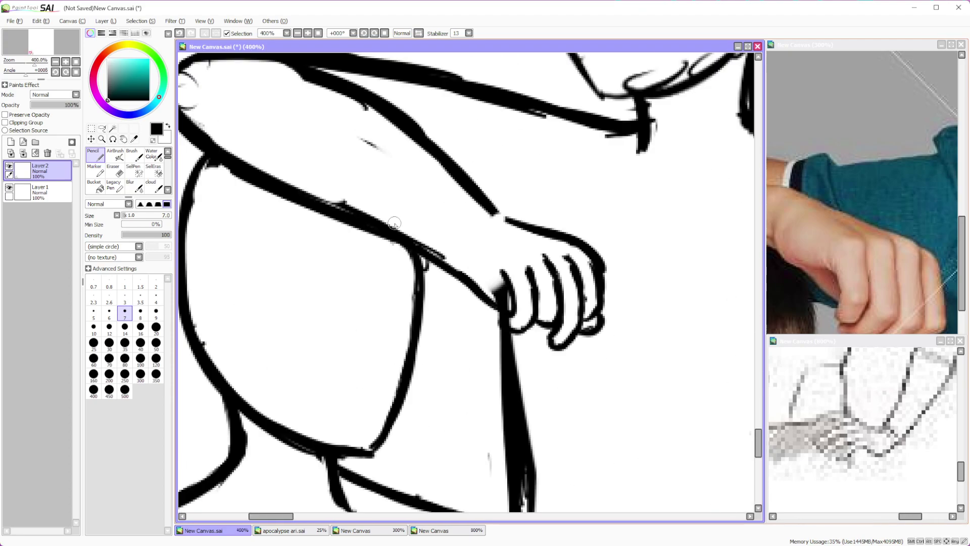
scroll(395, 223, "up", 1)
left_click(114, 172)
left_click(141, 326)
left_click(141, 298)
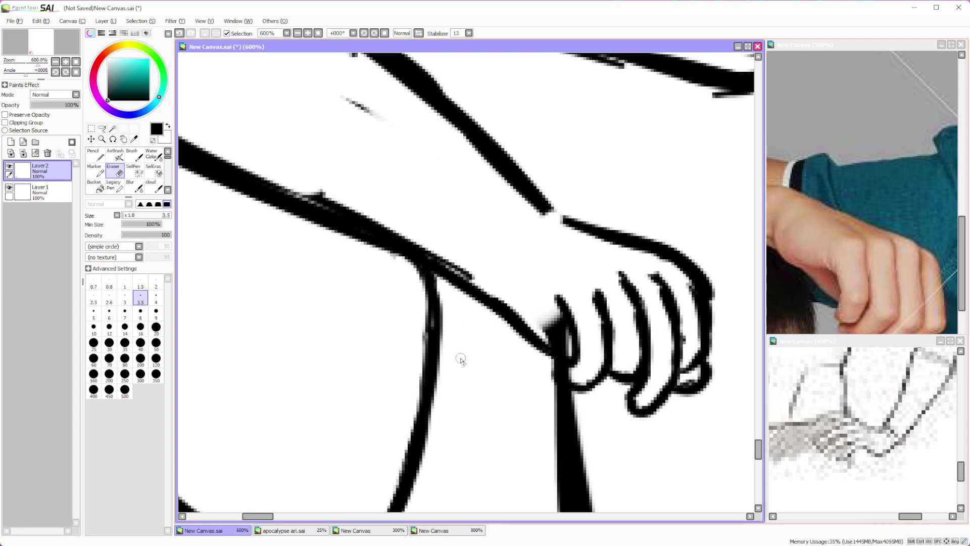
scroll(461, 359, "down", 8)
scroll(464, 408, "up", 4)
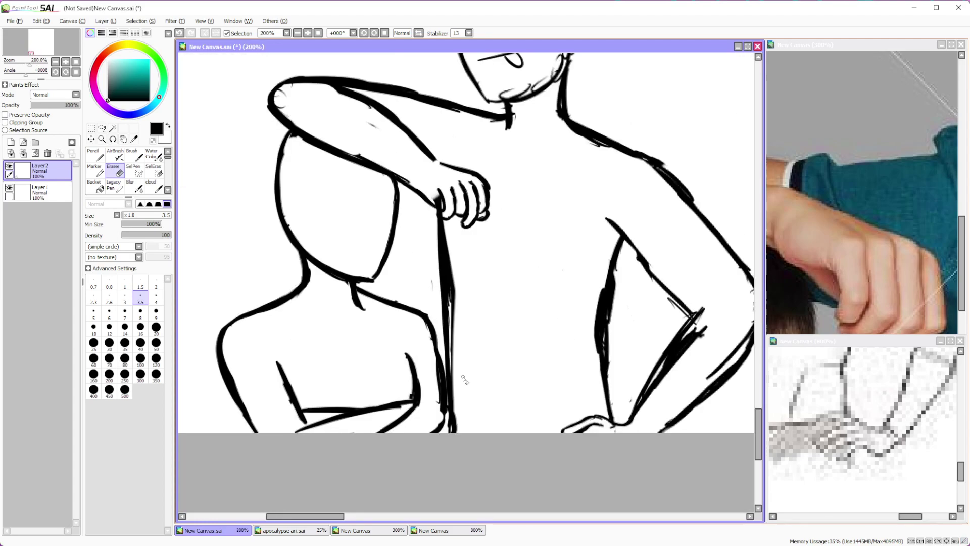
key("n")
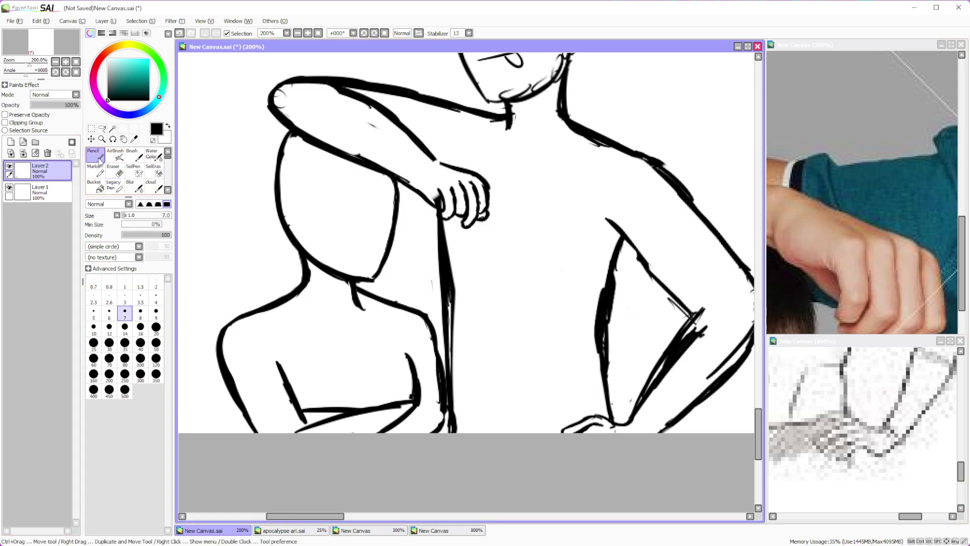
left_click_drag(429, 199, 442, 360)
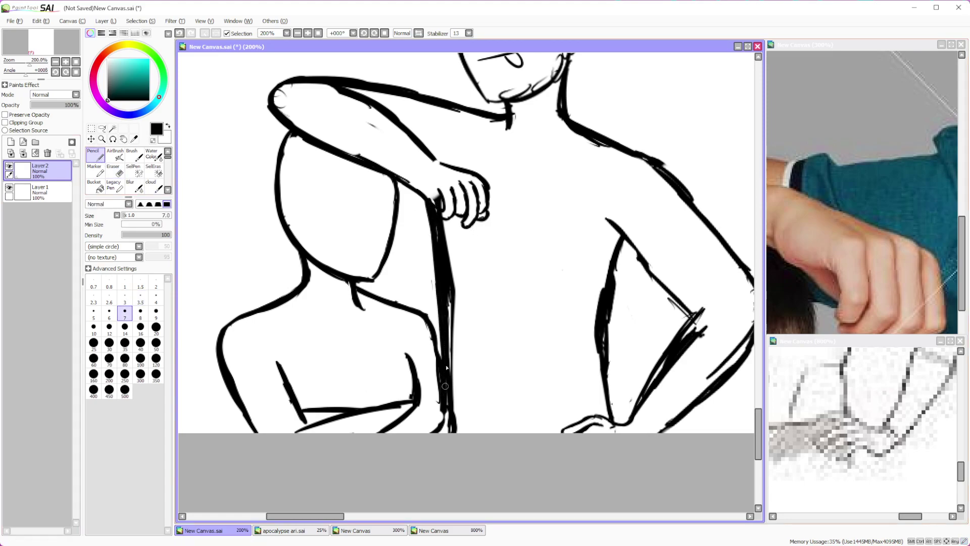
Trim and thin the vertical line's right edge using eraser sizes 40 and 16
key("e")
left_click(140, 342)
left_click_drag(471, 329, 468, 427)
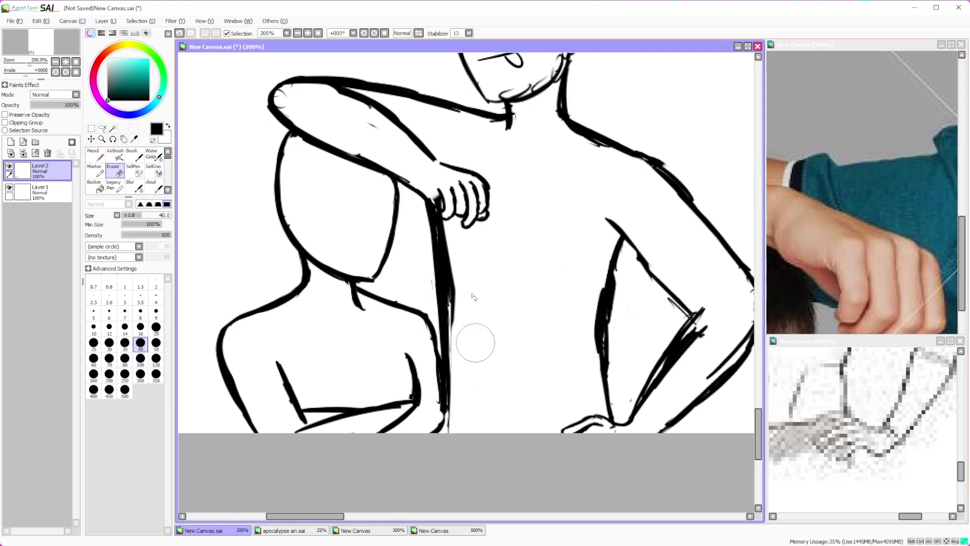
scroll(484, 293, "up", 2)
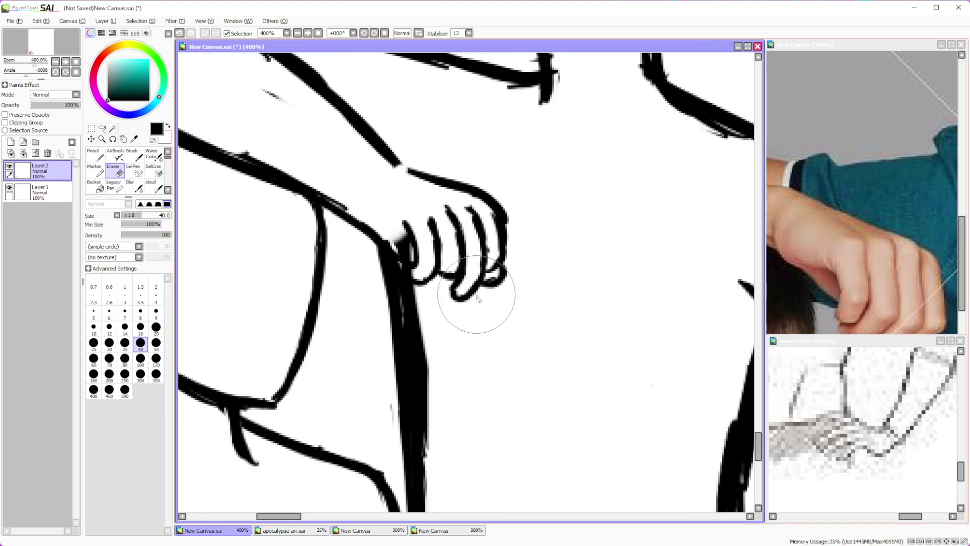
scroll(484, 293, "up", 1)
left_click(141, 326)
left_click_drag(401, 327, 432, 498)
scroll(444, 394, "down", 6)
Erase the doubled forearm and elbow contours of the taller boy's bent arm down to single lines
scroll(442, 364, "up", 1)
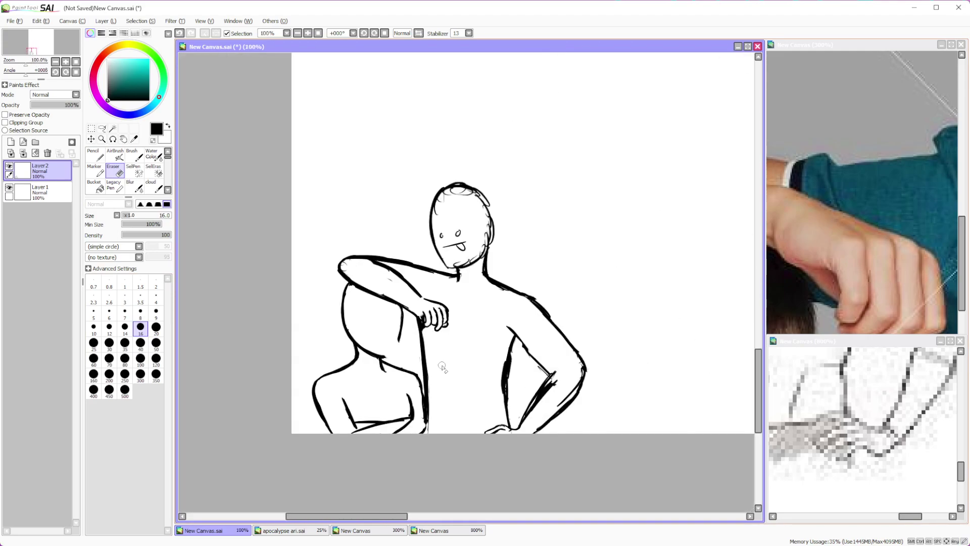
scroll(526, 425, "up", 2)
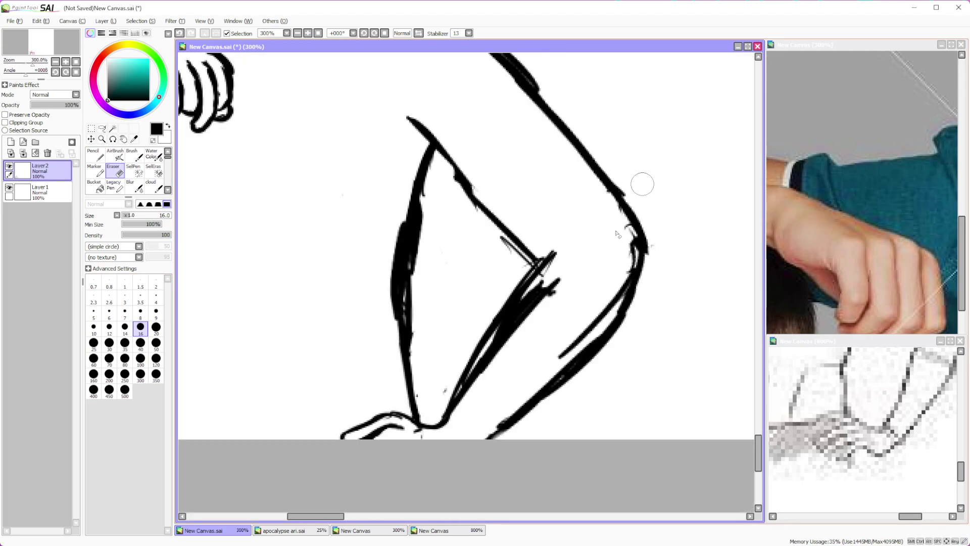
mouse_move(559, 270)
left_mouse_down()
mouse_move(546, 294)
mouse_move(570, 260)
mouse_move(463, 415)
left_mouse_up()
left_click_drag(528, 291, 452, 419)
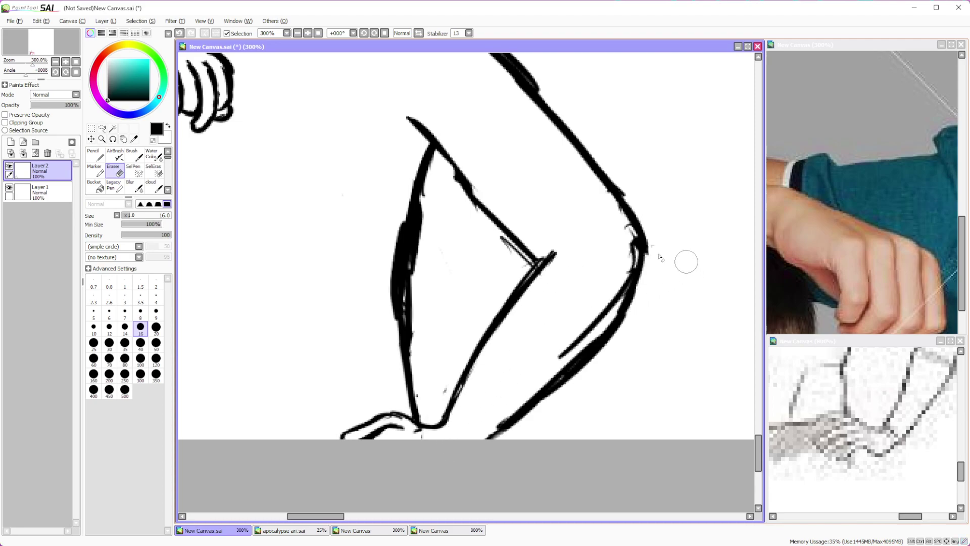
mouse_move(621, 236)
left_mouse_down()
mouse_move(617, 262)
mouse_move(627, 242)
mouse_move(615, 288)
mouse_move(510, 398)
left_mouse_up()
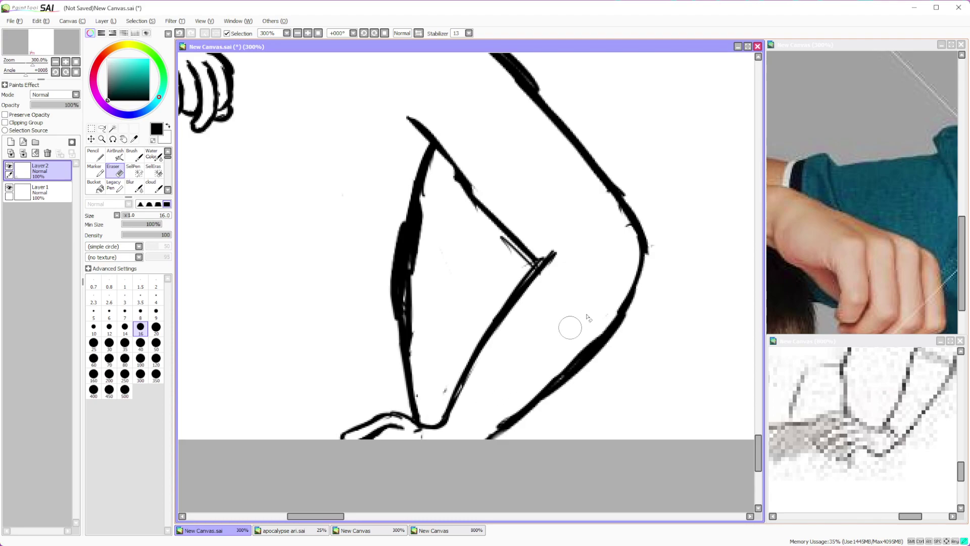
Redraw the upper forearm contour boldly and erase its doubled strokes
key("n")
left_click_drag(406, 123, 537, 273)
key("e")
left_click_drag(409, 115, 520, 233)
left_click_drag(456, 157, 517, 231)
Thin the arm's thick left contour and the heavy neck and shoulder line
left_click_drag(398, 222, 383, 342)
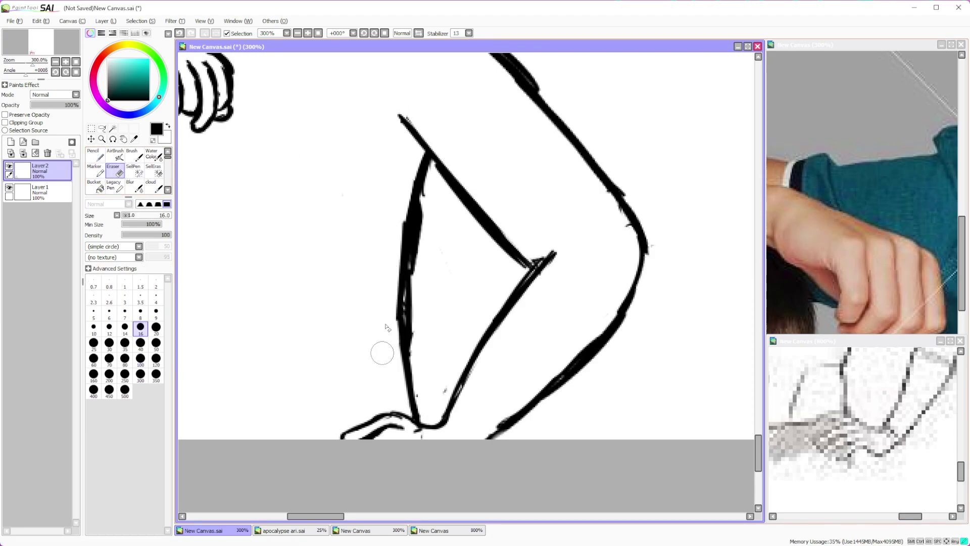
mouse_move(435, 200)
left_mouse_down()
mouse_move(410, 283)
mouse_move(411, 353)
left_mouse_up()
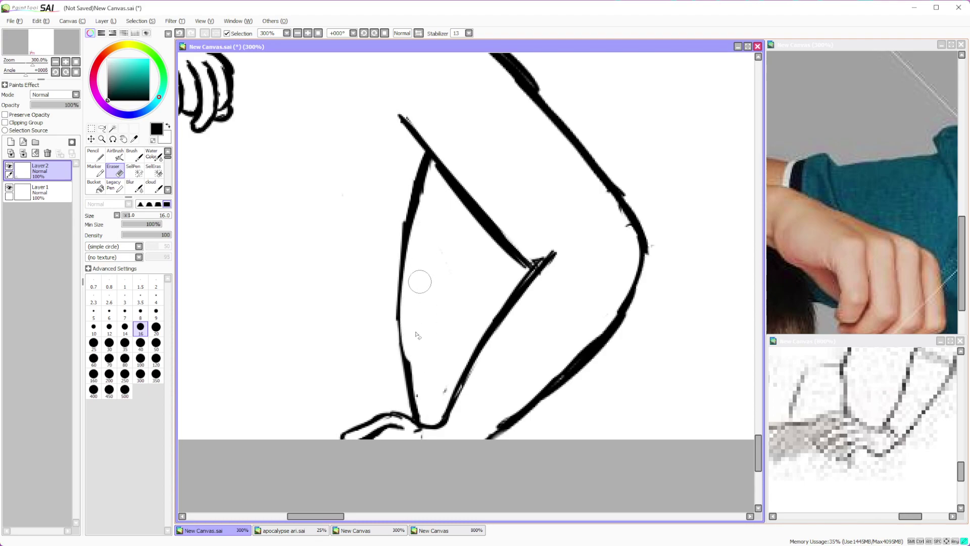
scroll(440, 252, "down", 6)
scroll(455, 251, "up", 5)
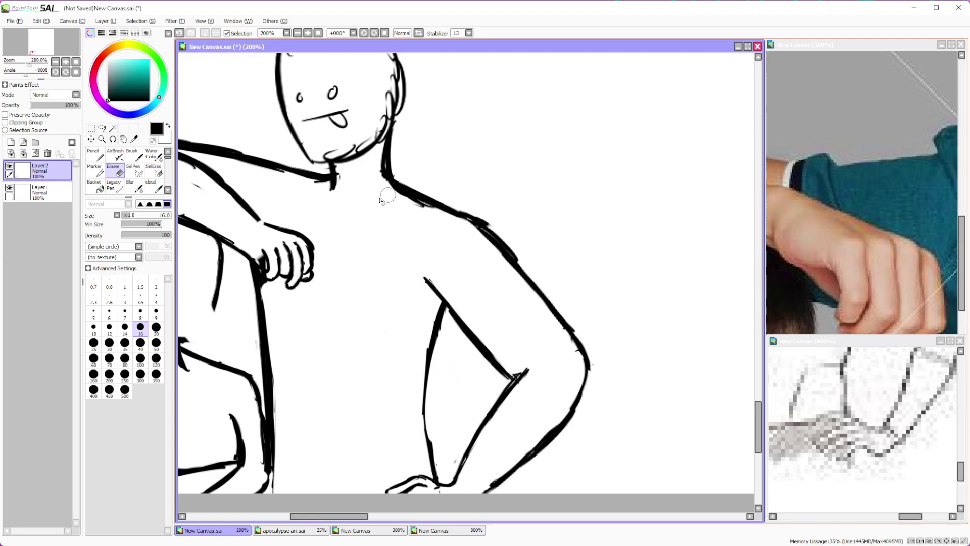
mouse_move(381, 172)
left_mouse_down()
mouse_move(483, 245)
mouse_move(447, 216)
mouse_move(499, 263)
mouse_move(480, 239)
mouse_move(506, 252)
left_mouse_up()
scroll(561, 242, "down", 5)
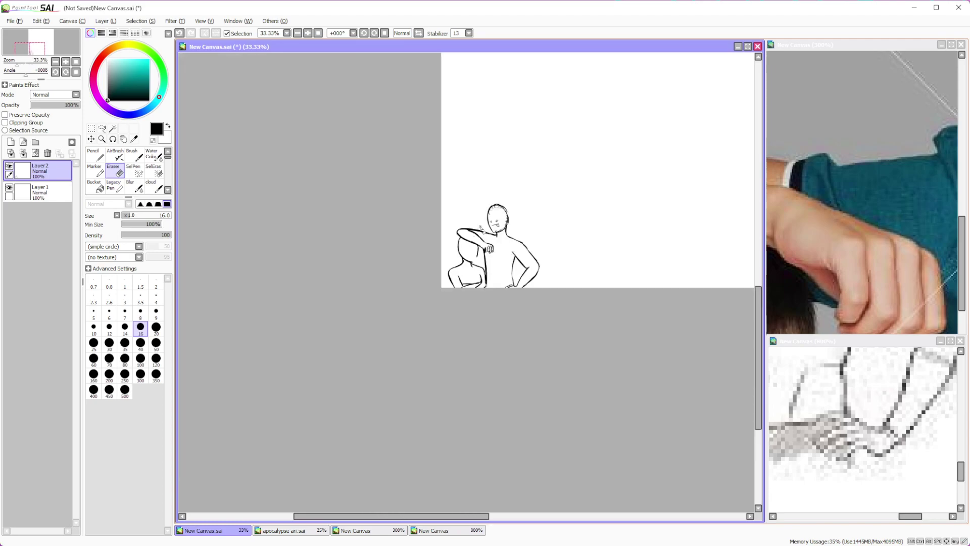
With the size 7 pencil, extend the arm tip and redraw the head's top, left side and chin outline
scroll(484, 232, "up", 6)
scroll(467, 305, "up", 2)
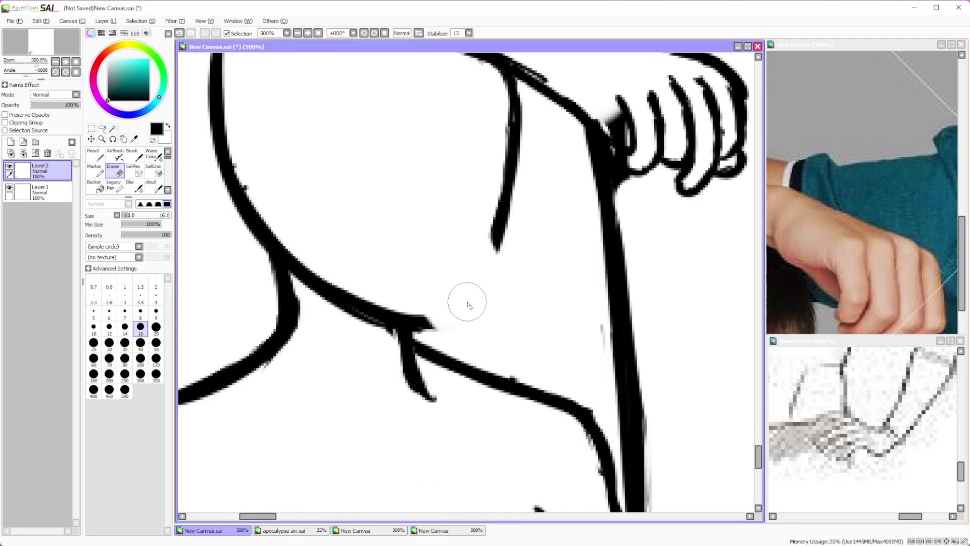
left_click(136, 159)
left_click(96, 156)
mouse_move(403, 317)
left_mouse_down()
mouse_move(460, 325)
mouse_move(450, 325)
mouse_move(492, 268)
mouse_move(469, 311)
mouse_move(499, 226)
mouse_move(458, 326)
left_mouse_up()
scroll(459, 319, "down", 8)
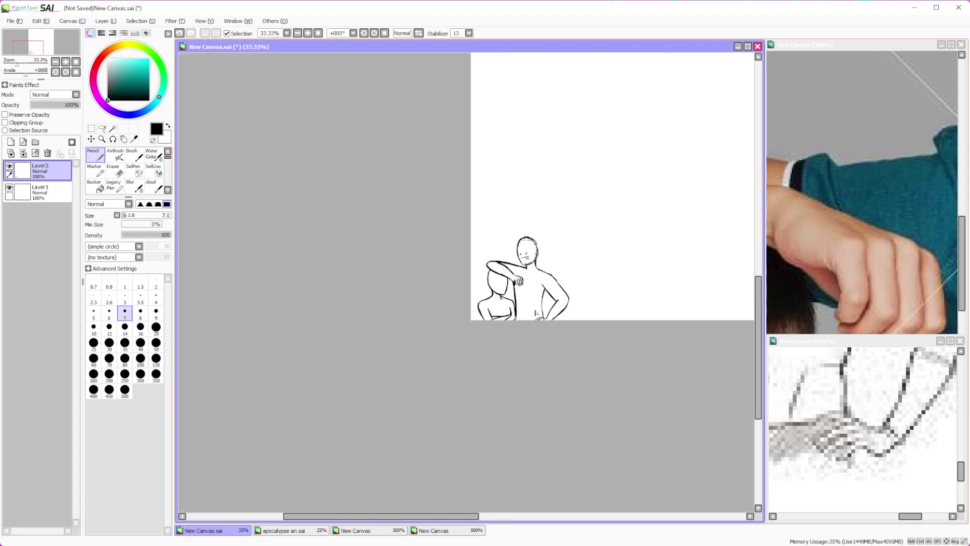
scroll(497, 240, "up", 3)
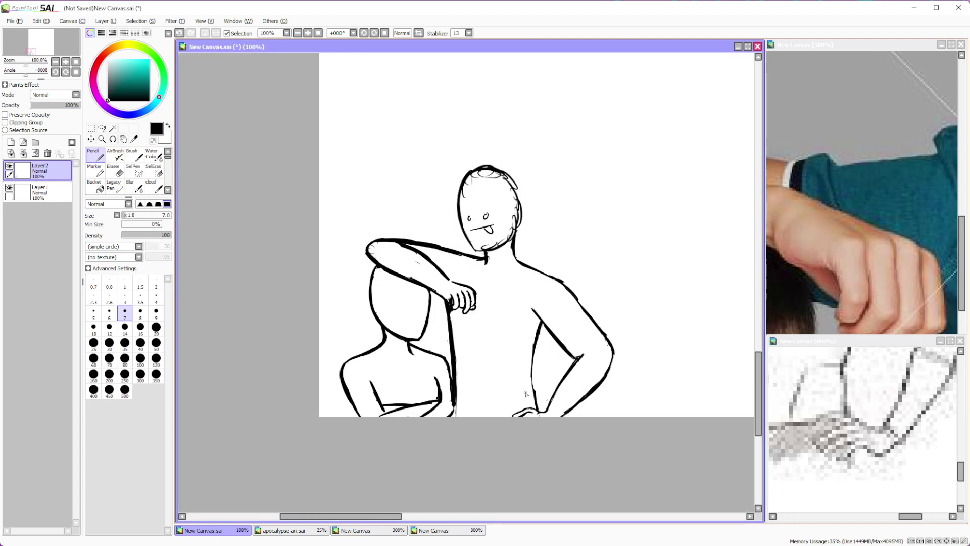
scroll(490, 310, "up", 1)
scroll(519, 359, "down", 1)
scroll(534, 261, "up", 3)
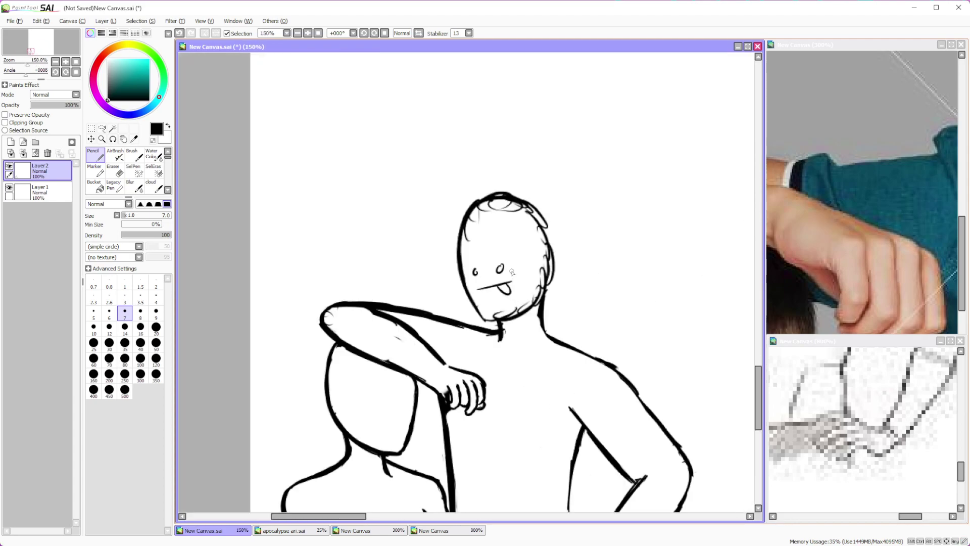
mouse_move(489, 126)
left_mouse_down()
mouse_move(413, 149)
mouse_move(451, 117)
mouse_move(391, 196)
mouse_move(417, 143)
mouse_move(396, 236)
left_mouse_up()
mouse_move(400, 170)
left_mouse_down()
mouse_move(412, 312)
mouse_move(390, 220)
mouse_move(432, 360)
mouse_move(414, 332)
mouse_move(445, 373)
mouse_move(494, 370)
mouse_move(456, 374)
mouse_move(539, 348)
mouse_move(532, 354)
mouse_move(575, 326)
mouse_move(544, 347)
mouse_move(589, 286)
mouse_move(582, 299)
mouse_move(587, 192)
mouse_move(592, 215)
mouse_move(536, 137)
mouse_move(554, 152)
mouse_move(506, 120)
mouse_move(542, 133)
mouse_move(544, 147)
mouse_move(591, 203)
left_mouse_up()
Erase the curls along the top of the head with a size 40 eraser
left_click(114, 171)
left_click(141, 359)
left_click(140, 343)
mouse_move(450, 182)
left_mouse_down()
mouse_move(487, 163)
mouse_move(462, 191)
mouse_move(428, 190)
mouse_move(447, 155)
mouse_move(464, 192)
mouse_move(421, 239)
mouse_move(436, 178)
mouse_move(447, 317)
mouse_move(430, 250)
mouse_move(490, 266)
mouse_move(488, 305)
mouse_move(518, 338)
mouse_move(553, 260)
mouse_move(548, 208)
mouse_move(506, 154)
left_mouse_up()
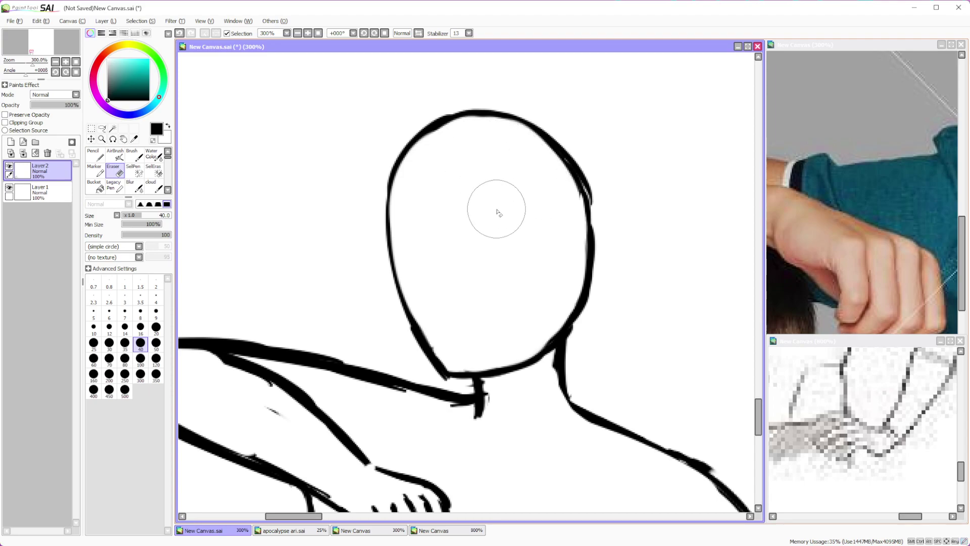
Erase the stray curve at the hip and thicken the bent arm's lower corner
scroll(514, 212, "down", 4)
scroll(515, 306, "down", 3)
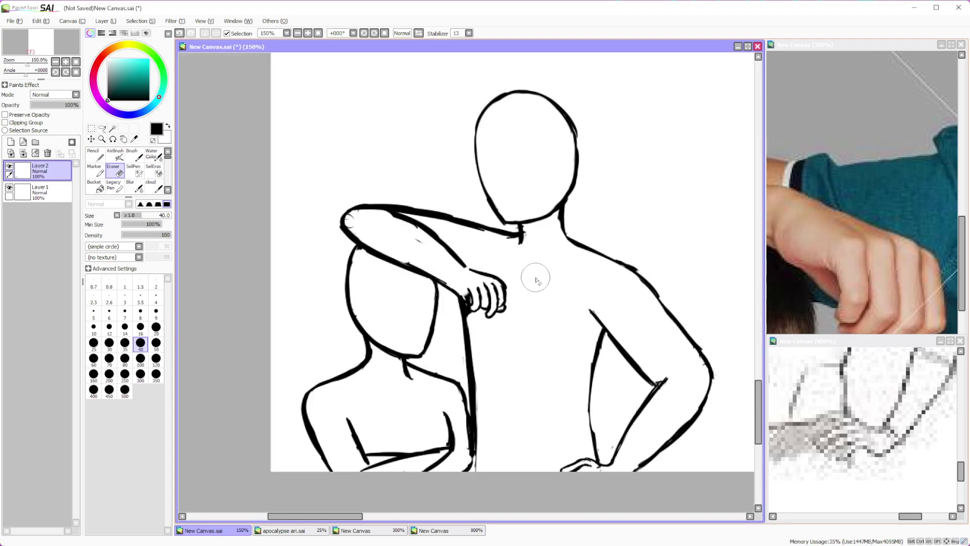
scroll(444, 326, "up", 5)
scroll(518, 347, "up", 1)
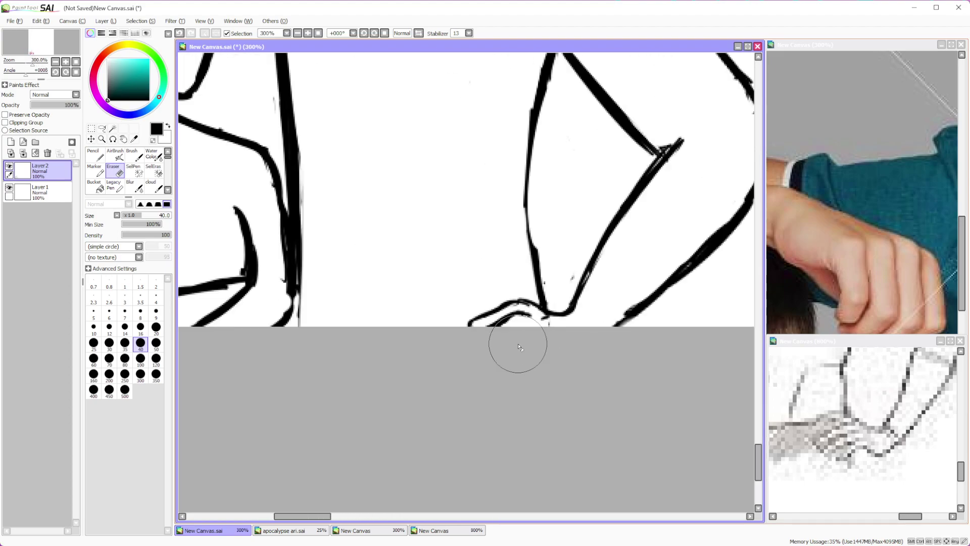
mouse_move(519, 348)
left_mouse_down()
mouse_move(539, 341)
mouse_move(514, 314)
mouse_move(507, 327)
mouse_move(510, 303)
mouse_move(490, 316)
left_mouse_up()
scroll(455, 334, "down", 5)
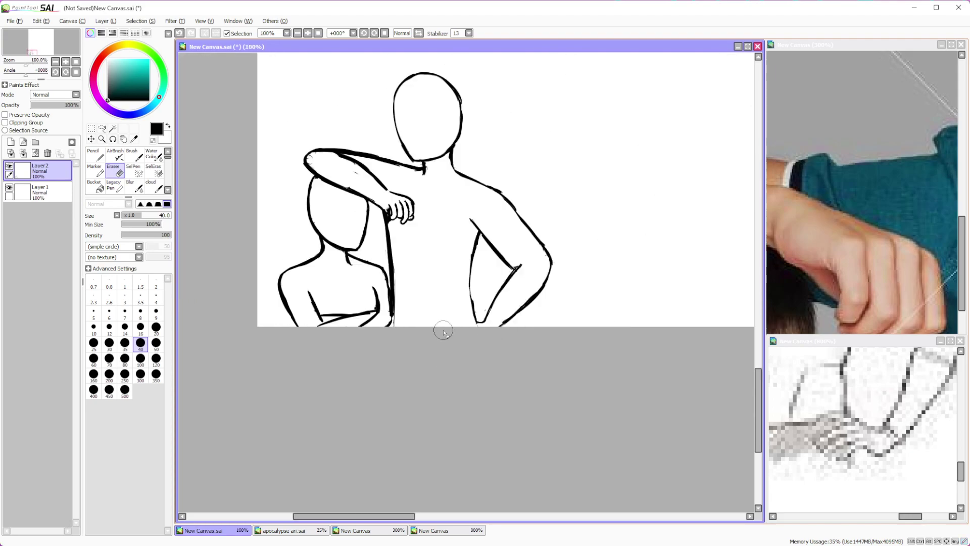
scroll(481, 380, "up", 5)
scroll(465, 399, "up", 2)
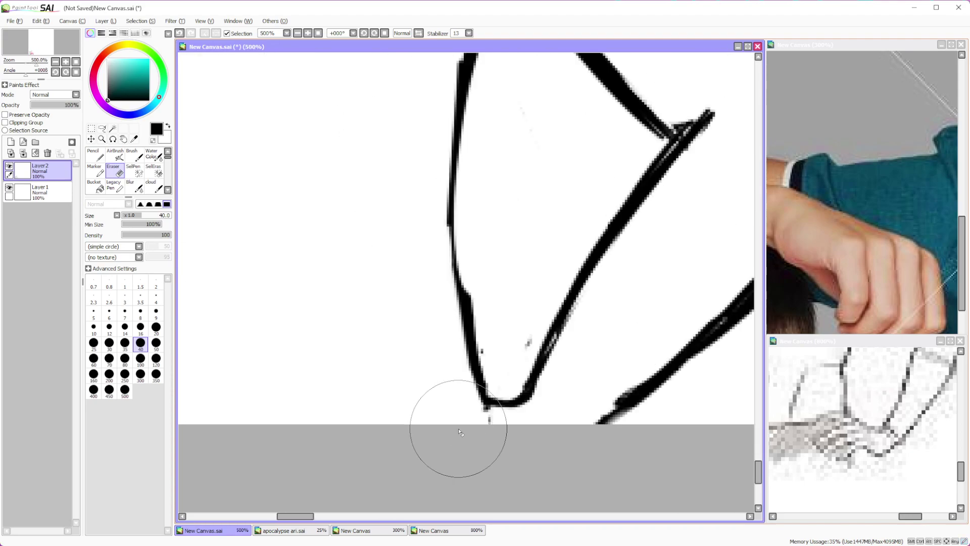
key("n")
left_click_drag(536, 400, 444, 428)
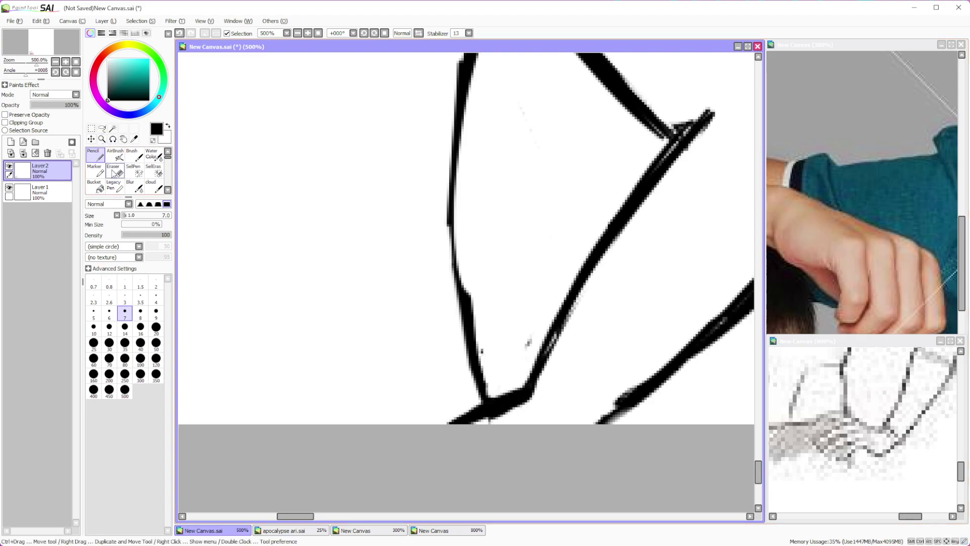
key("e")
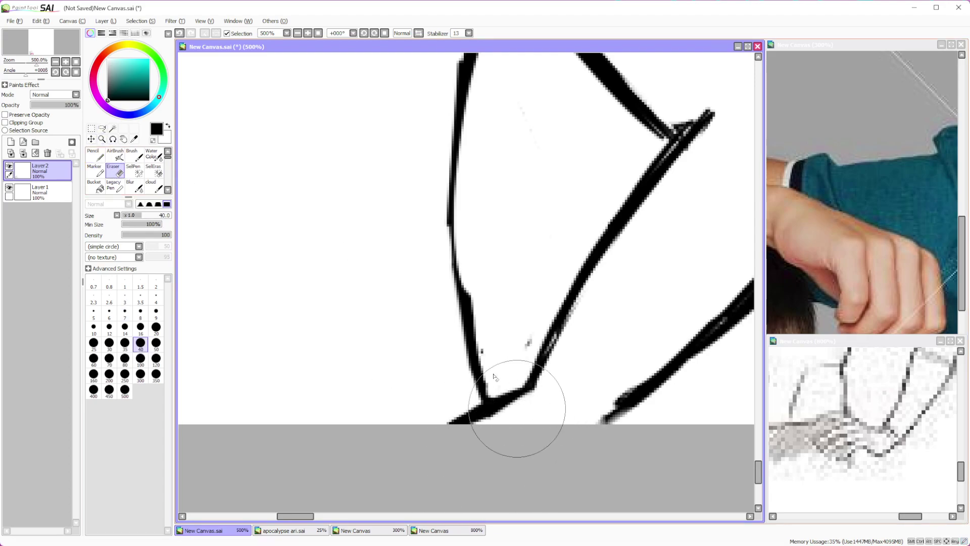
Bring the two-boys reference photo window to the front
scroll(519, 329, "down", 8)
scroll(454, 268, "up", 5)
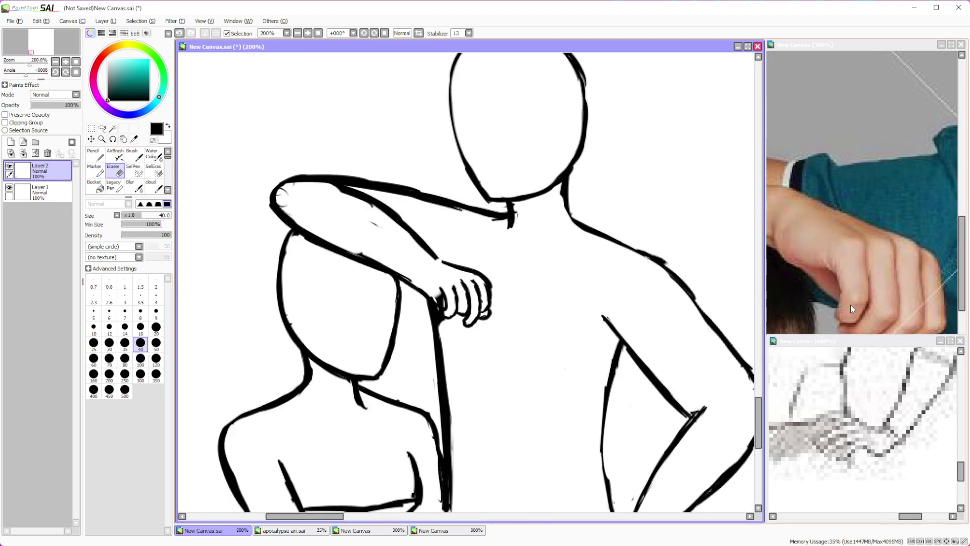
left_click(851, 309)
scroll(838, 313, "down", 2)
scroll(824, 323, "up", 1)
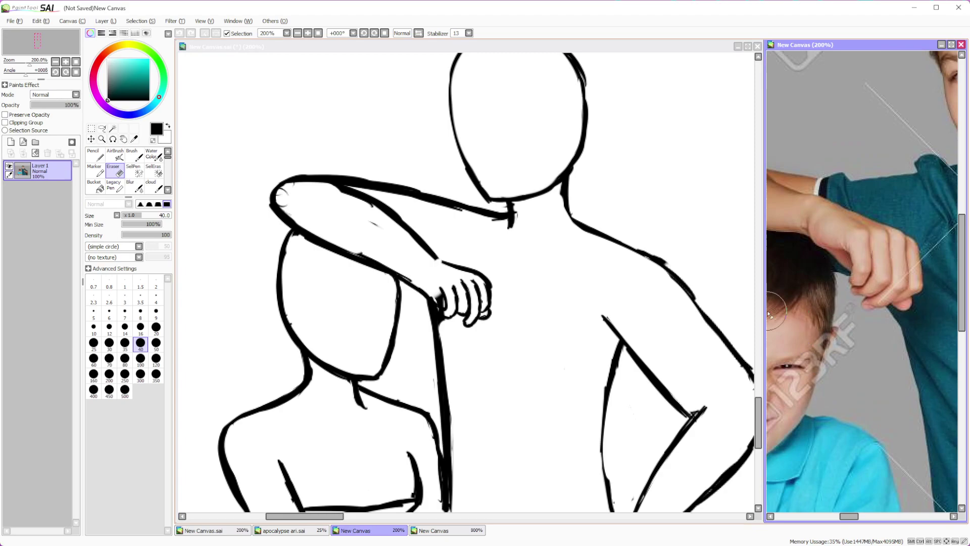
Back on the sketch, erase the taller boy's drawn fingers with a size 16 eraser
left_click(204, 230)
scroll(383, 283, "down", 4)
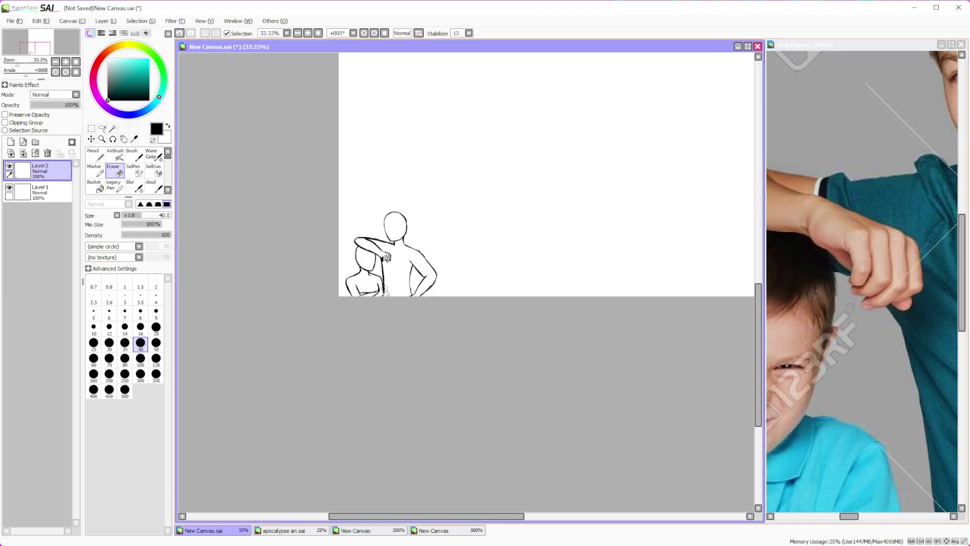
scroll(392, 281, "up", 2)
scroll(392, 281, "up", 3)
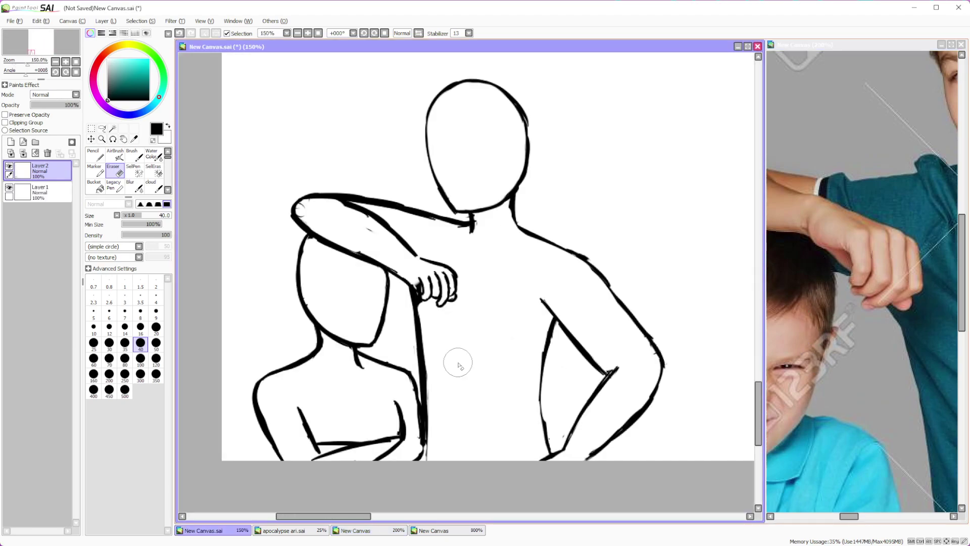
scroll(427, 321, "down", 1)
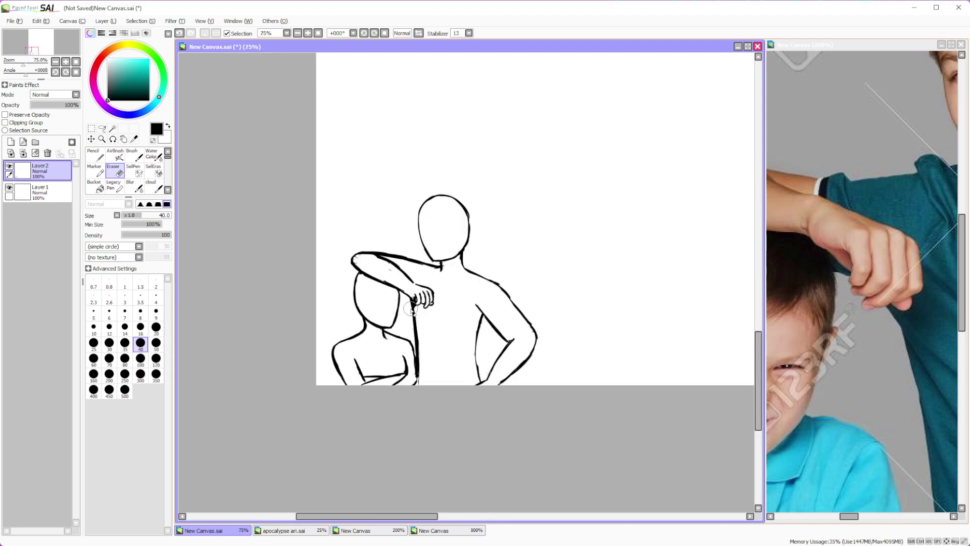
scroll(416, 317, "up", 3)
left_click(140, 326)
mouse_move(406, 284)
left_mouse_down()
mouse_move(418, 313)
mouse_move(422, 359)
mouse_move(441, 343)
mouse_move(428, 244)
mouse_move(449, 241)
mouse_move(487, 272)
mouse_move(478, 329)
mouse_move(511, 317)
left_mouse_up()
Draw the new hand's first pencil line with a curved, thickened downward hook
scroll(599, 361, "down", 4)
scroll(599, 360, "up", 4)
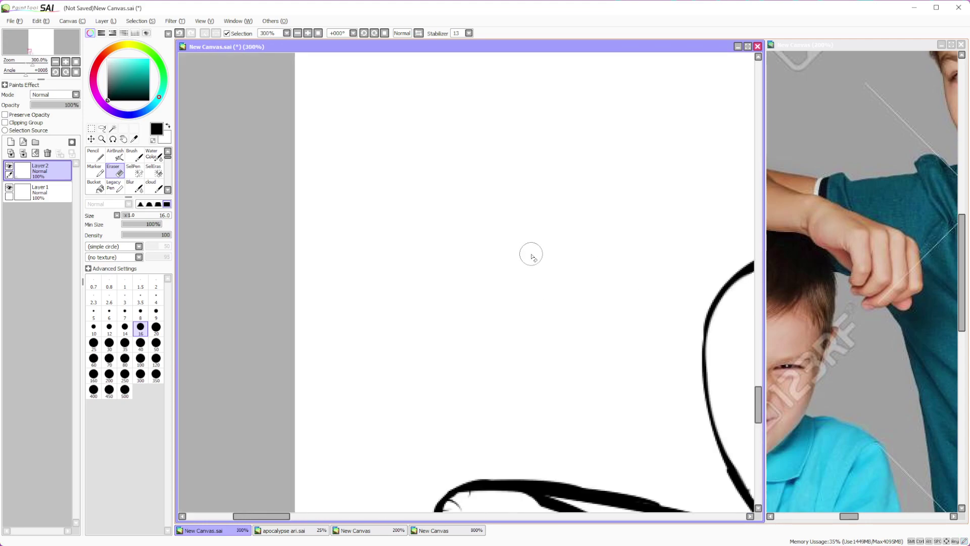
key("n")
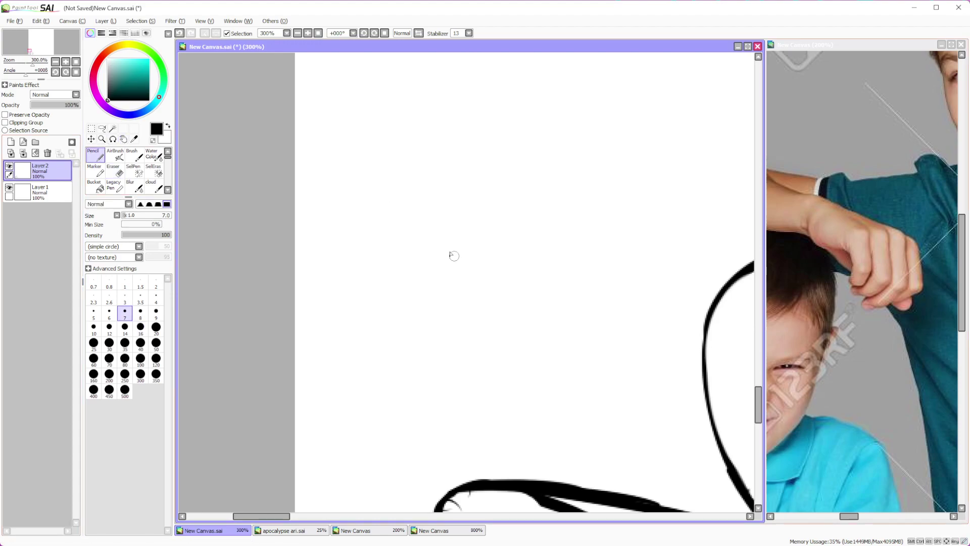
left_click_drag(420, 242, 472, 256)
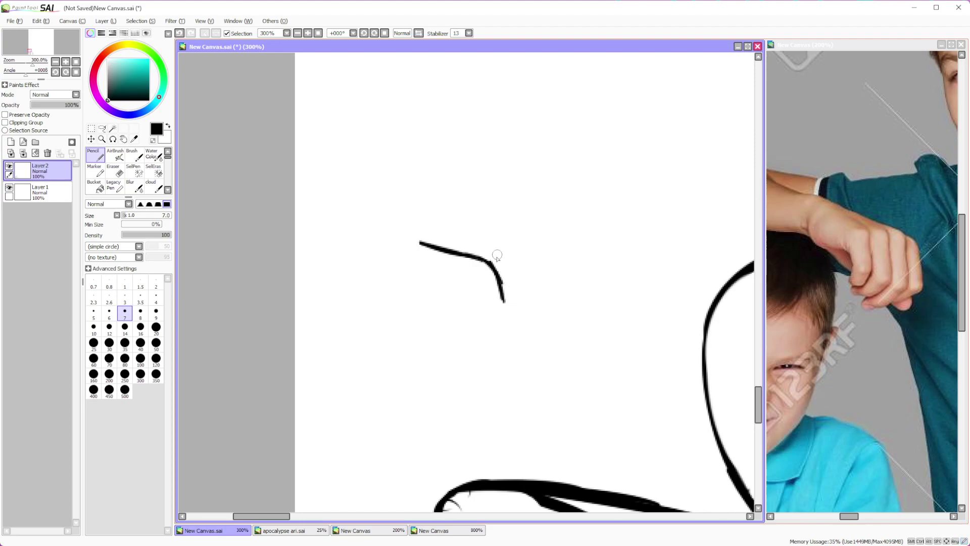
left_click_drag(506, 266, 520, 302)
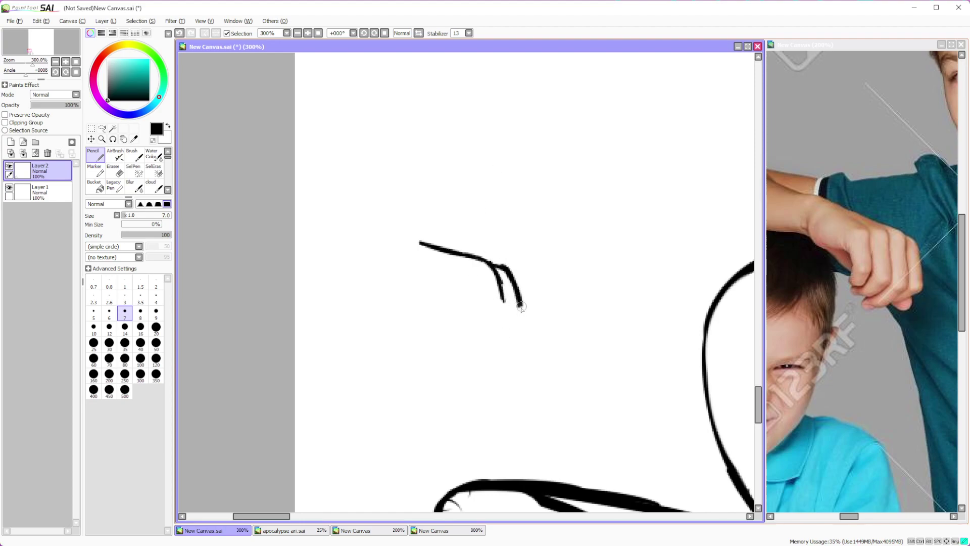
left_click_drag(493, 266, 506, 301)
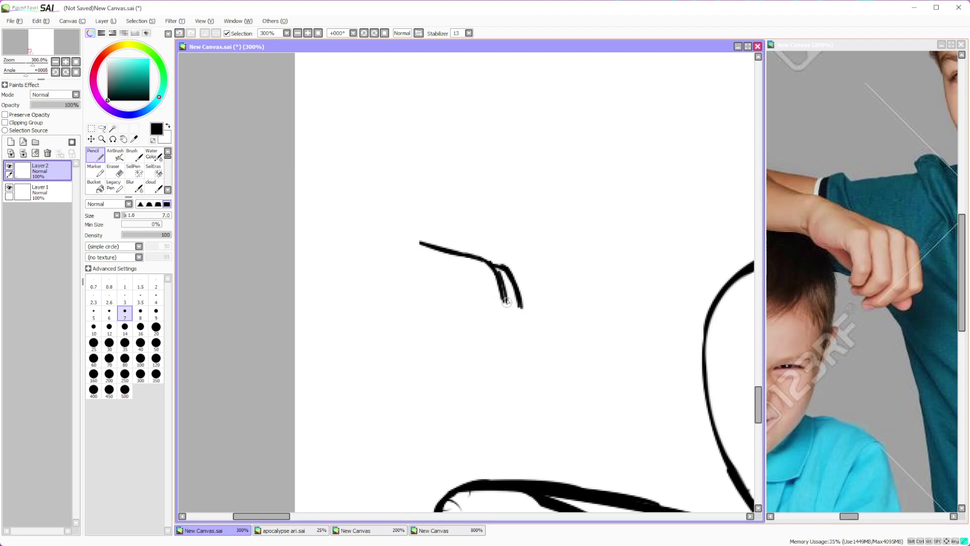
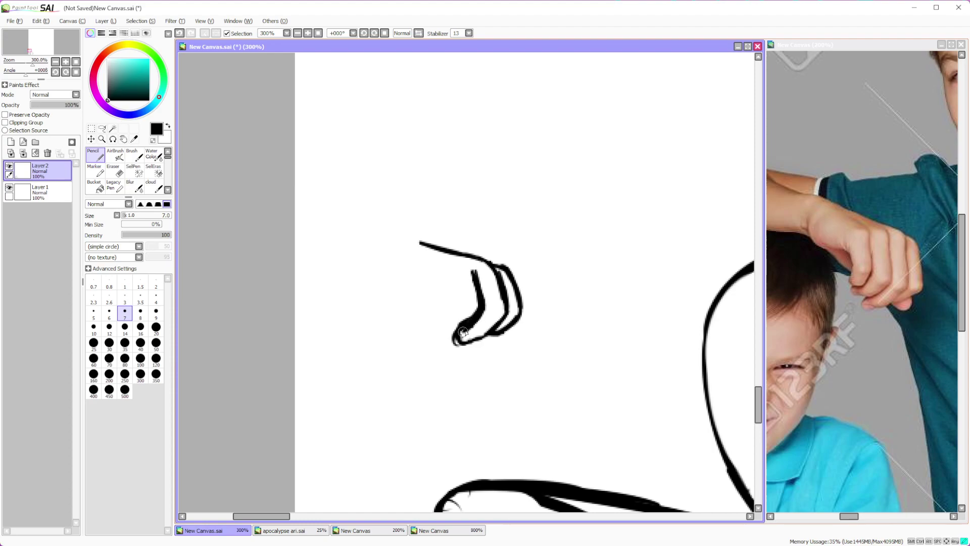
Add another finger line to the fist and thin its heavy edge with the eraser
mouse_move(450, 271)
left_mouse_down()
mouse_move(455, 317)
mouse_move(459, 309)
mouse_move(440, 332)
mouse_move(436, 308)
left_mouse_up()
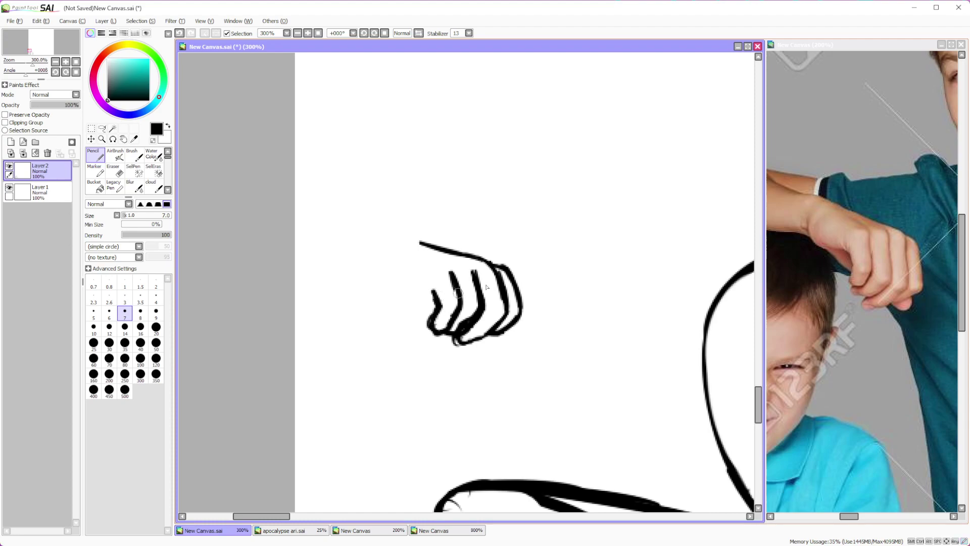
key("e")
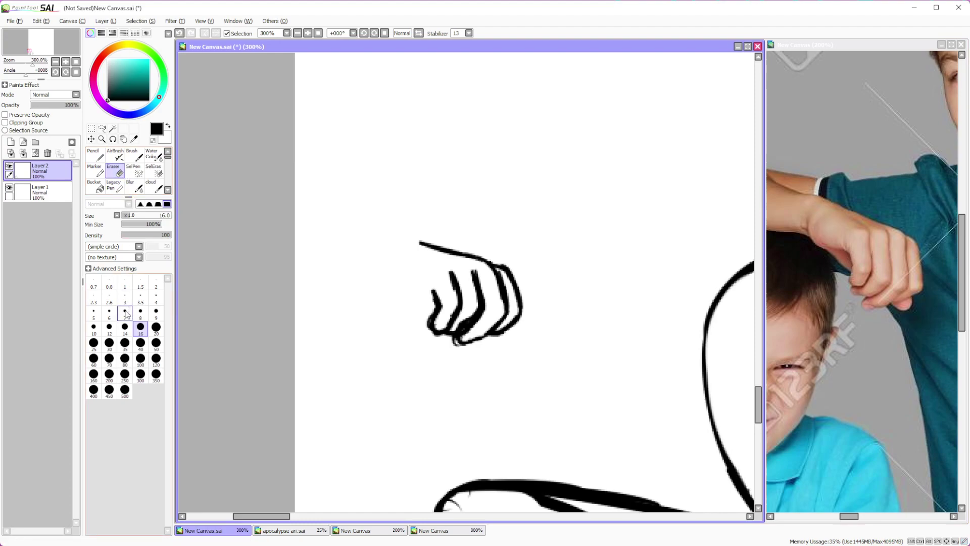
left_click_drag(456, 329, 469, 316)
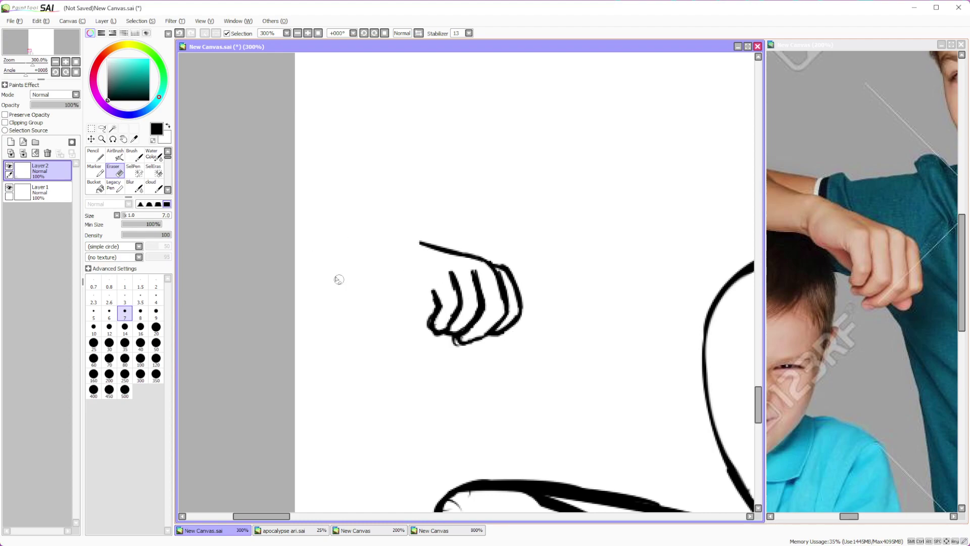
left_click(94, 154)
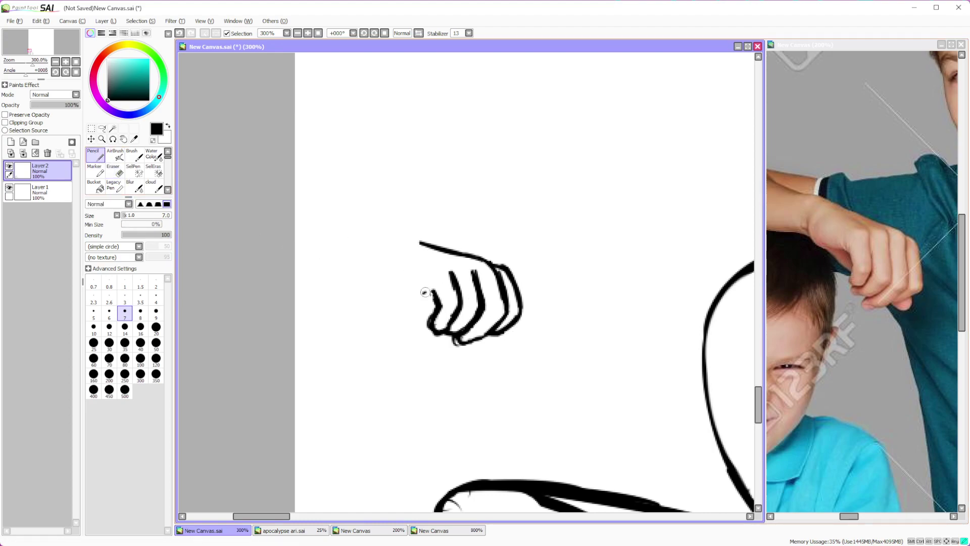
Extend the thumb tip left, draw its underside, and add the fist's lower edge
left_click_drag(428, 290, 414, 291)
mouse_move(404, 286)
left_mouse_down()
mouse_move(434, 308)
mouse_move(402, 283)
mouse_move(432, 296)
left_mouse_up()
mouse_move(516, 318)
left_mouse_down()
mouse_move(522, 333)
mouse_move(495, 337)
left_mouse_up()
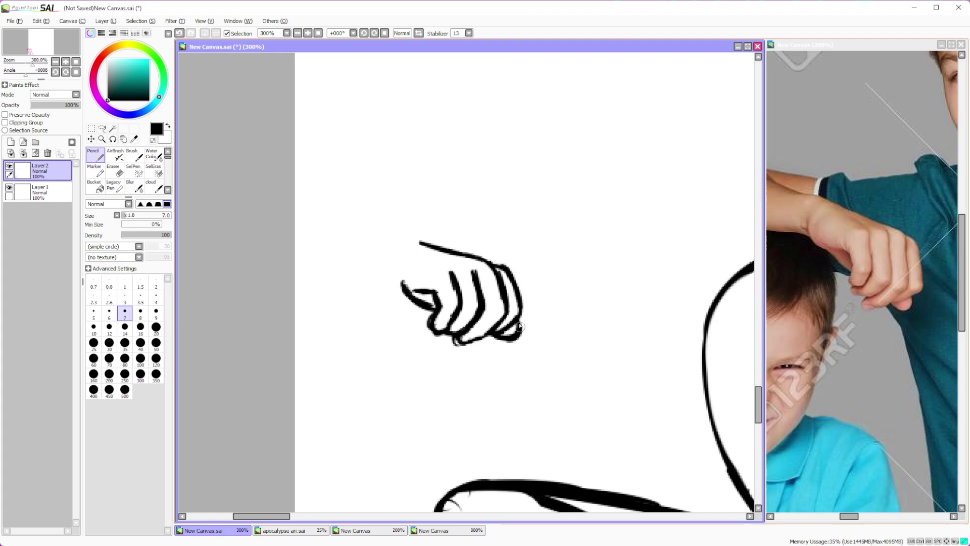
scroll(541, 320, "down", 7)
scroll(517, 310, "up", 4)
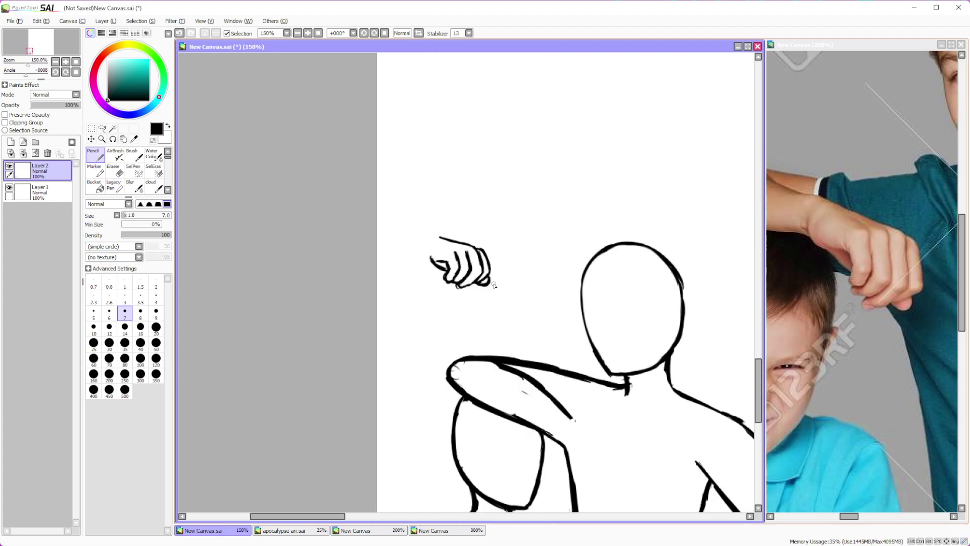
scroll(492, 286, "up", 1)
Lasso the fist sketch and move it onto the end of the resting arm
left_click(102, 128)
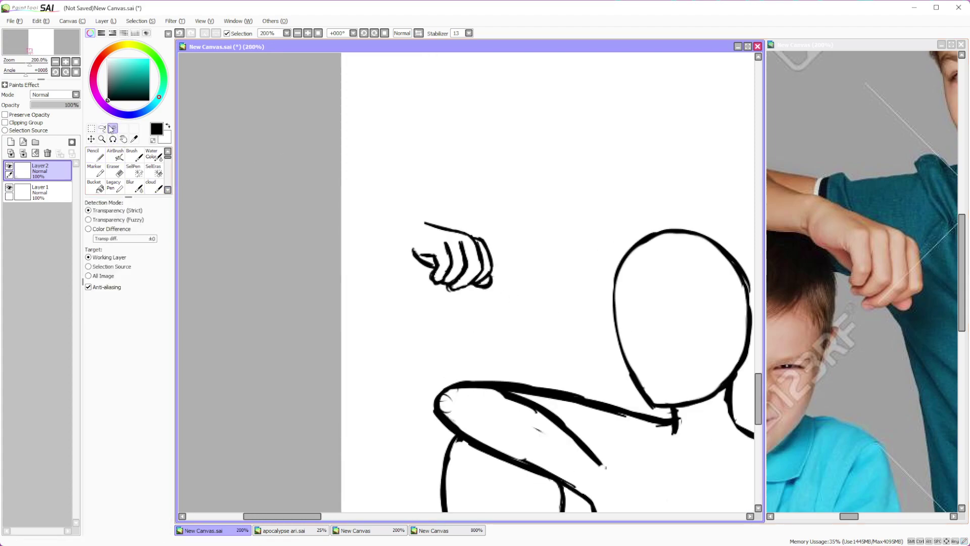
mouse_move(481, 199)
left_mouse_down()
mouse_move(447, 317)
mouse_move(526, 247)
left_mouse_up()
scroll(407, 249, "down", 3)
scroll(435, 305, "up", 2)
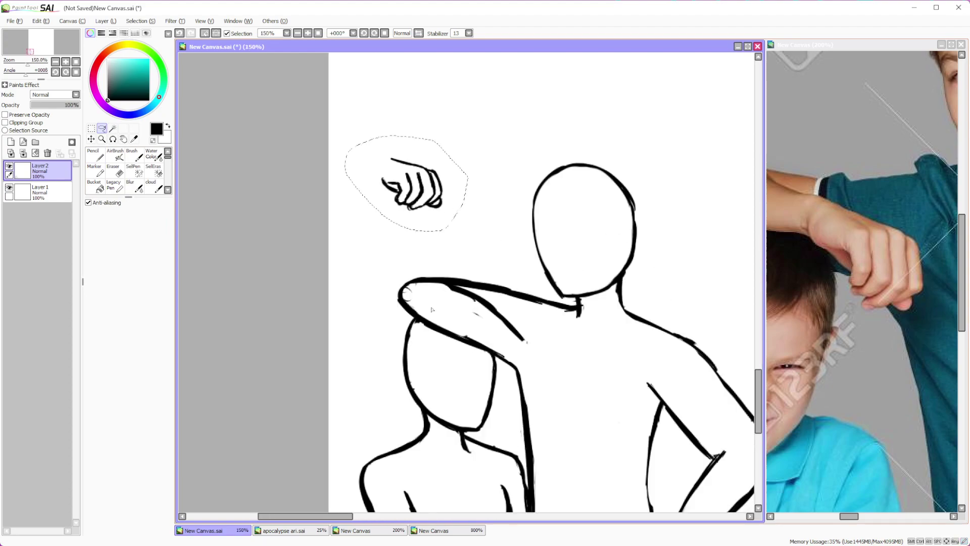
key("ctrl+t")
mouse_move(436, 202)
left_mouse_down()
mouse_move(529, 300)
mouse_move(558, 375)
mouse_move(548, 371)
left_mouse_up()
scroll(548, 369, "down", 2)
scroll(512, 307, "up", 2)
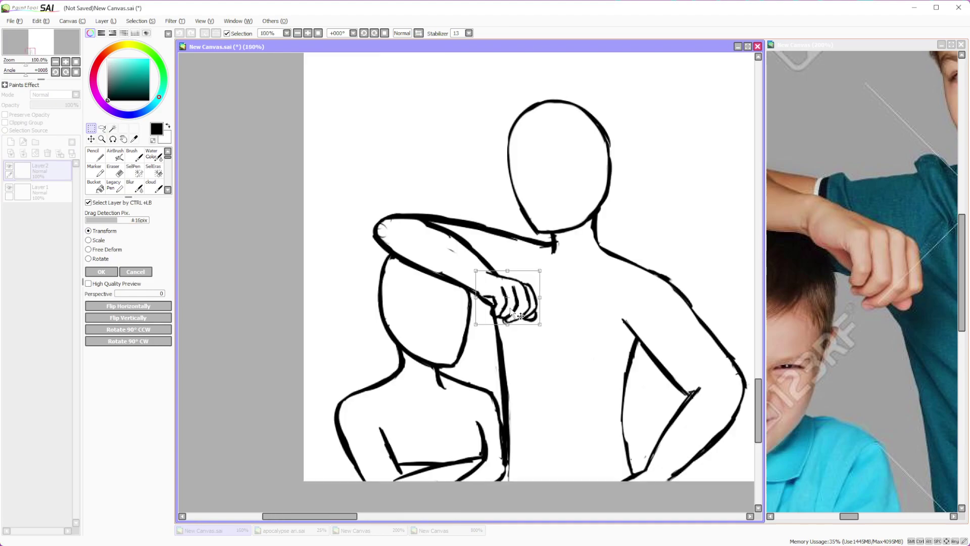
left_click_drag(521, 305, 527, 303)
scroll(549, 286, "down", 1)
scroll(567, 285, "up", 1)
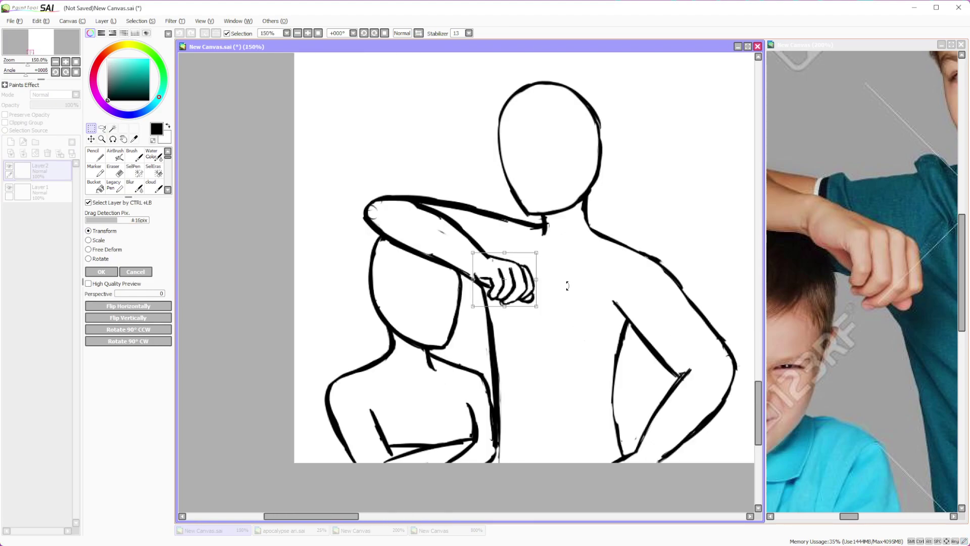
Resize and nudge the fist until it fits the arm, then apply the transform
left_click_drag(539, 253, 545, 248)
left_click_drag(526, 283, 522, 287)
scroll(529, 283, "down", 4)
scroll(519, 324, "up", 3)
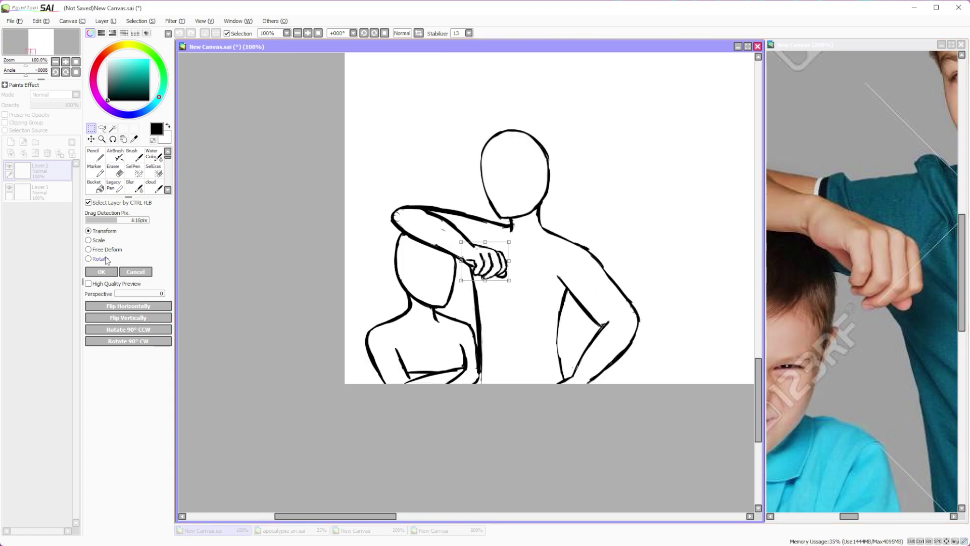
scroll(520, 244, "up", 2)
left_click_drag(499, 241, 489, 244)
left_click_drag(449, 283, 450, 282)
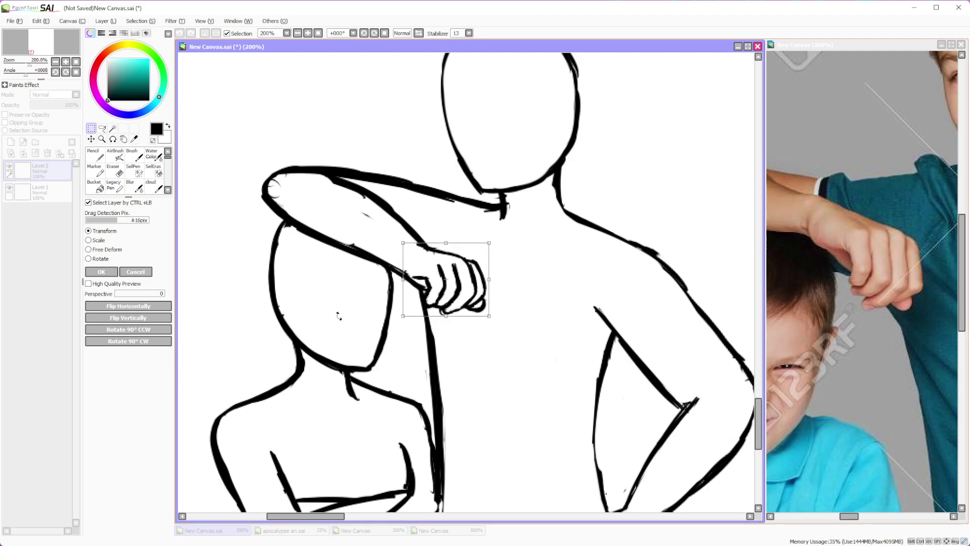
left_click(101, 272)
scroll(584, 281, "down", 4)
scroll(585, 281, "up", 2)
Clear the selection around the fist
left_click(142, 23)
left_click(146, 36)
scroll(464, 338, "down", 5)
scroll(487, 354, "up", 4)
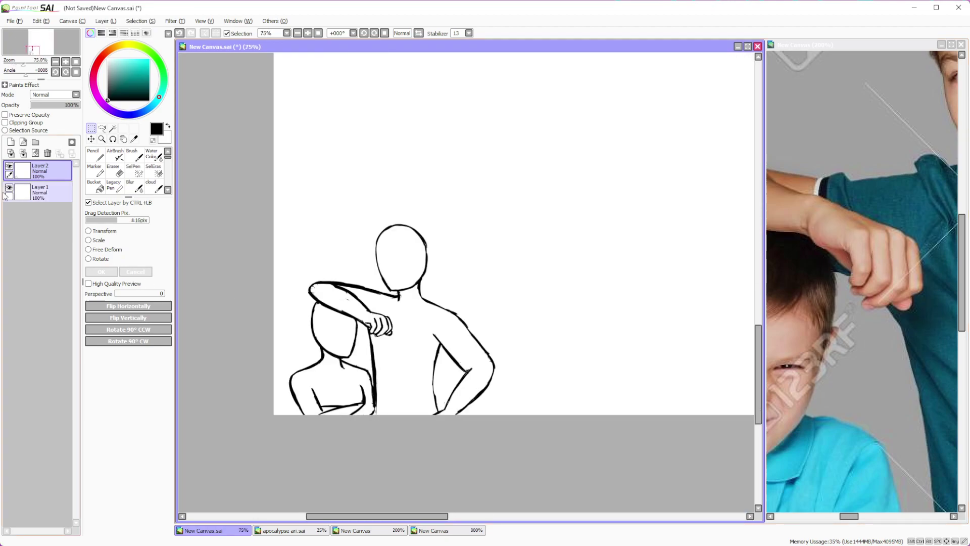
Scale up the whole two-figure drawing, nudge it into place, and apply
left_click(109, 233)
mouse_move(495, 224)
left_mouse_down()
mouse_move(587, 145)
mouse_move(580, 150)
left_mouse_up()
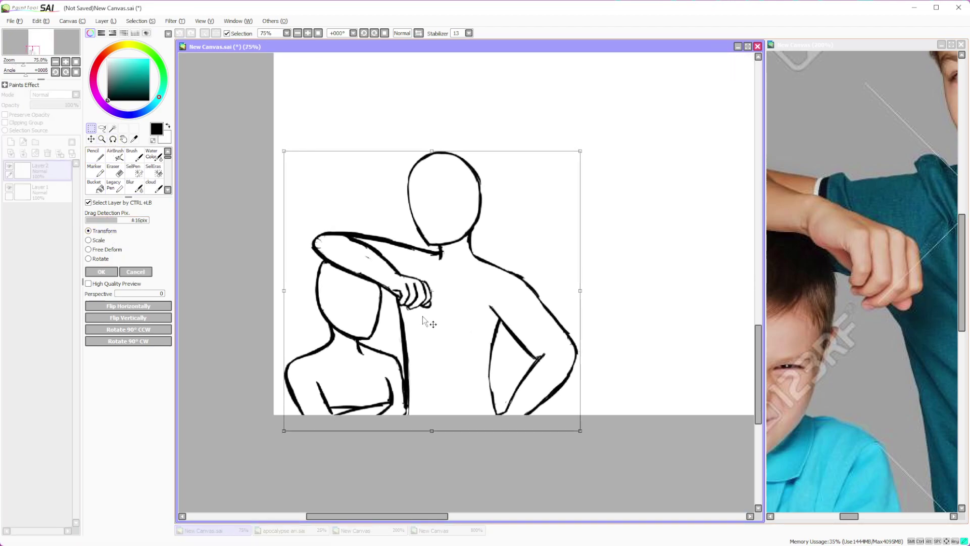
scroll(422, 316, "down", 3)
left_click_drag(479, 273, 524, 225)
scroll(419, 344, "down", 3)
scroll(425, 336, "up", 3)
left_click_drag(387, 384, 388, 384)
scroll(334, 388, "down", 1)
scroll(327, 411, "up", 2)
left_click(104, 271)
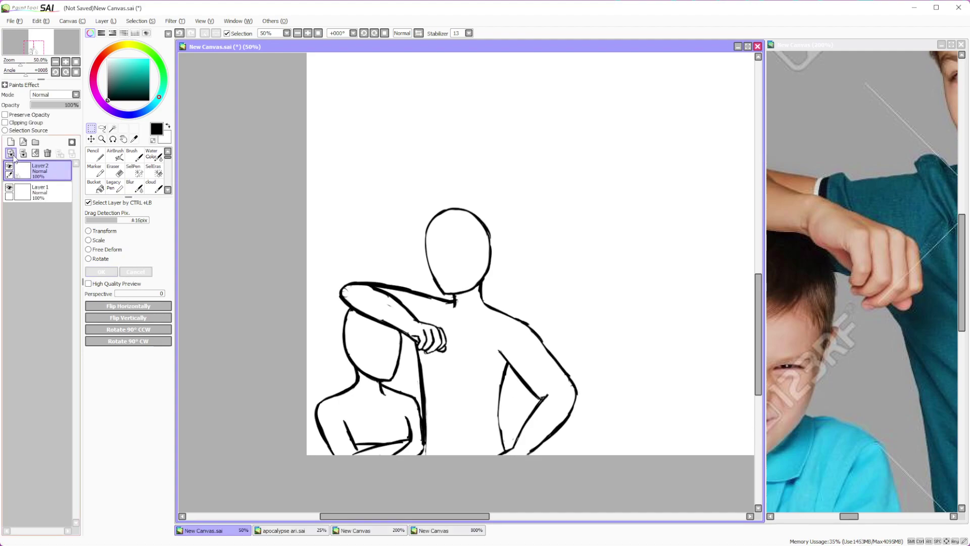
Fade the sketch layer to 48% opacity and add a new layer for clean lines
left_click_drag(68, 105, 54, 104)
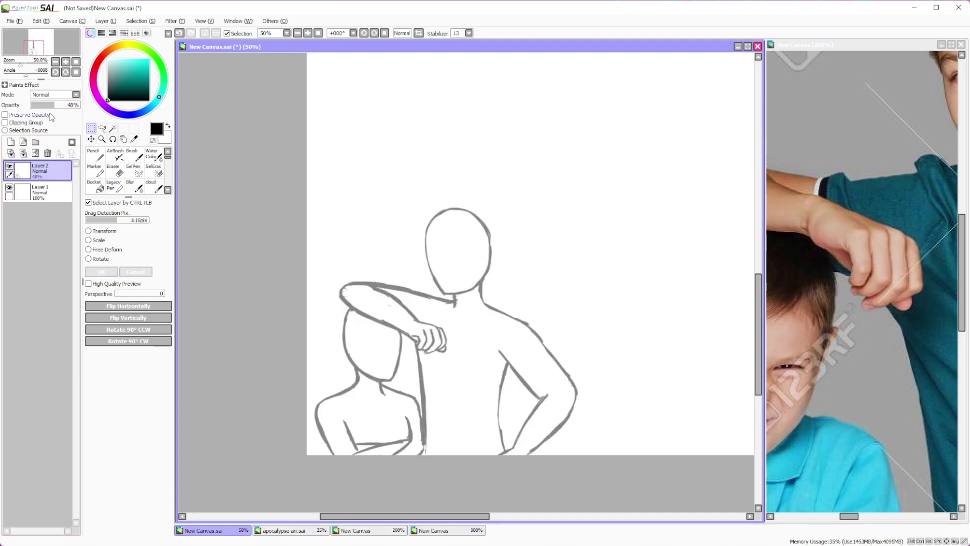
left_click(11, 142)
scroll(429, 225, "down", 1)
scroll(429, 225, "up", 3)
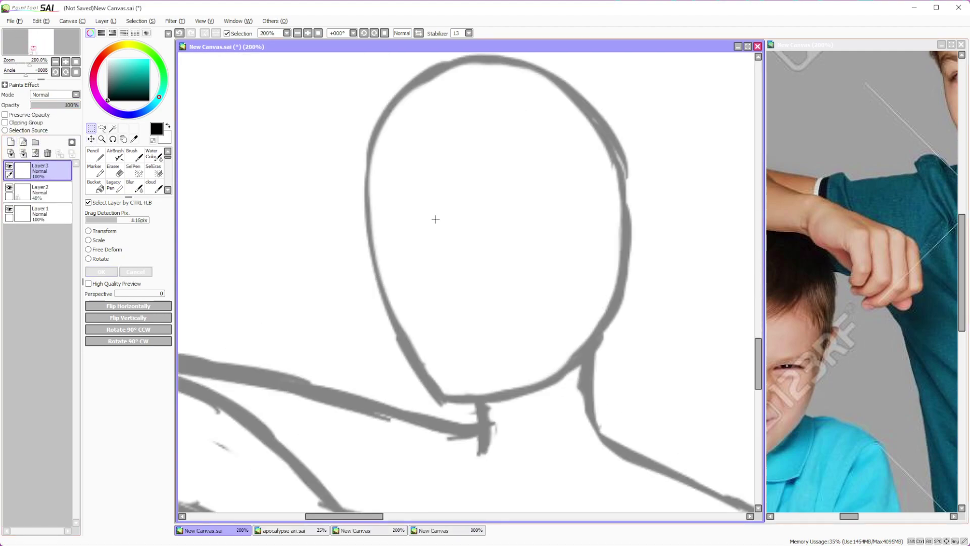
scroll(435, 220, "down", 2)
scroll(433, 273, "up", 3)
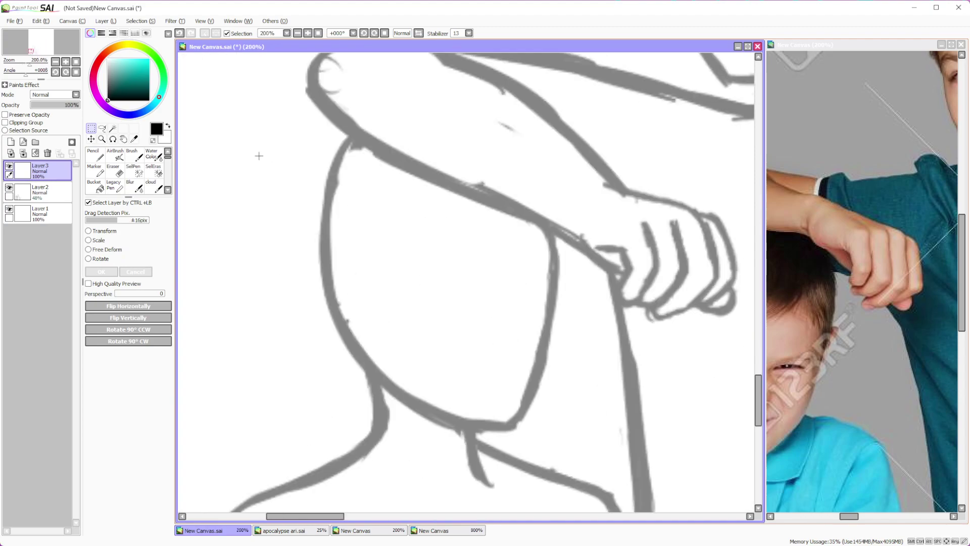
Ink the boy's cheek edge in black, redrawing it after erasing with a size 100 eraser
key("n")
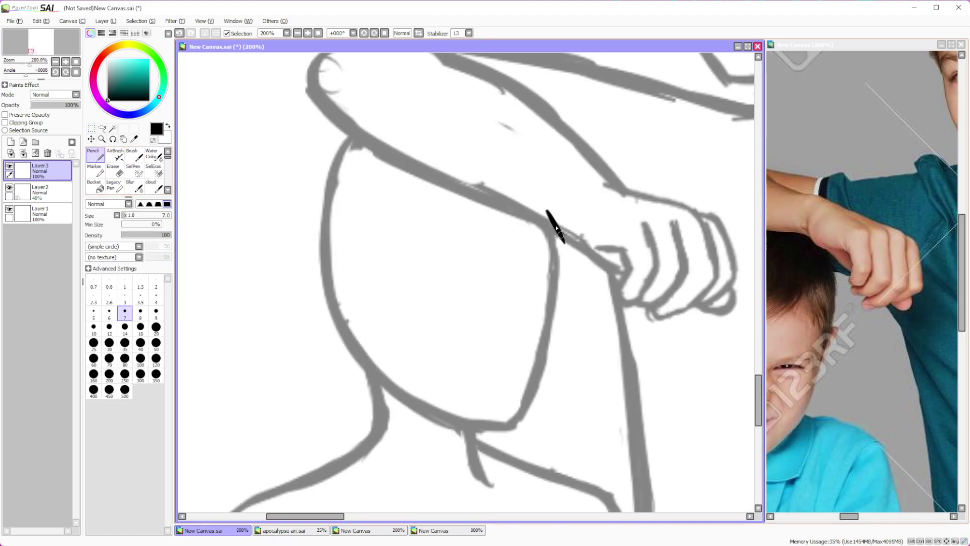
mouse_move(556, 263)
left_mouse_down()
mouse_move(564, 302)
mouse_move(552, 336)
mouse_move(566, 308)
mouse_move(534, 392)
left_mouse_up()
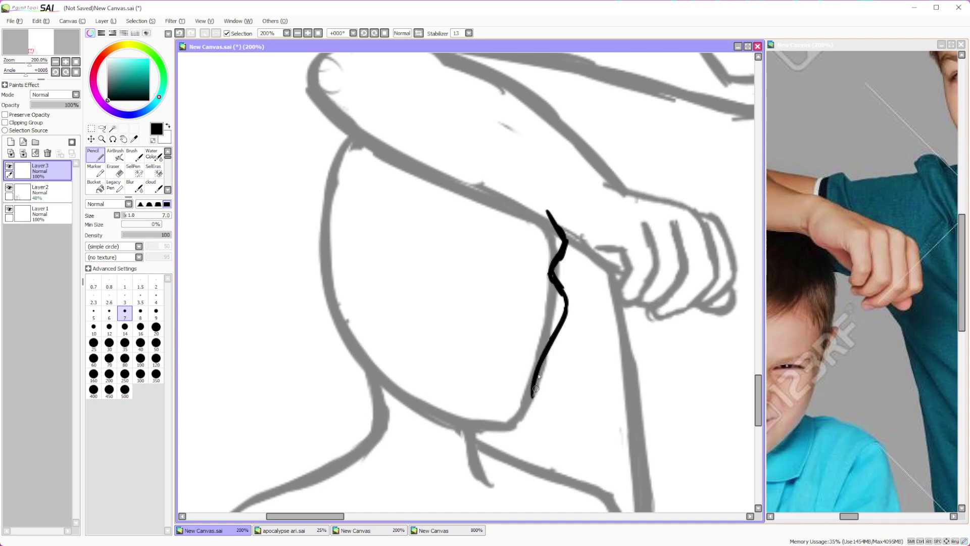
left_click(116, 171)
left_click_drag(547, 217, 546, 355)
left_click(141, 358)
mouse_move(555, 215)
left_mouse_down()
mouse_move(544, 242)
mouse_move(541, 370)
left_mouse_up()
left_click(101, 158)
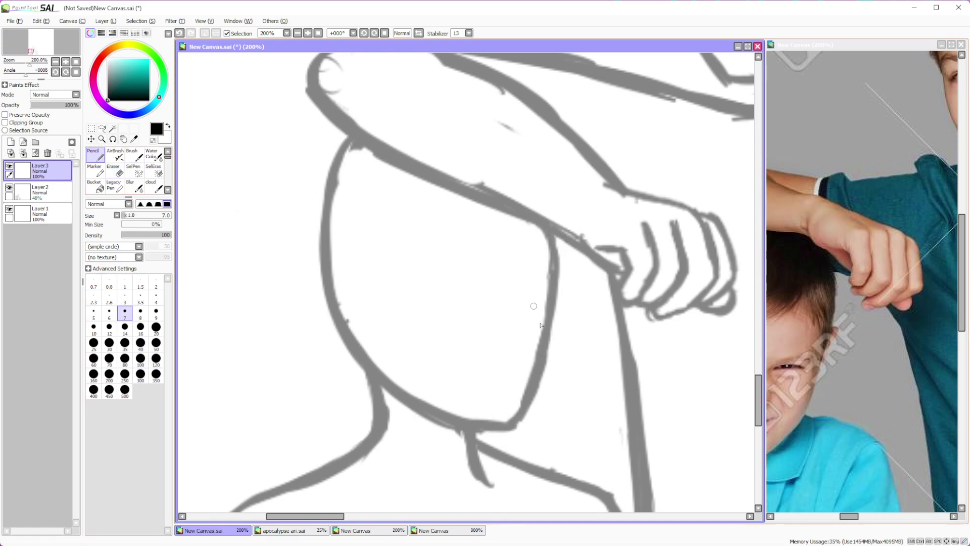
mouse_move(548, 215)
left_mouse_down()
mouse_move(564, 258)
mouse_move(561, 247)
mouse_move(552, 299)
mouse_move(548, 286)
mouse_move(558, 315)
mouse_move(518, 415)
left_mouse_up()
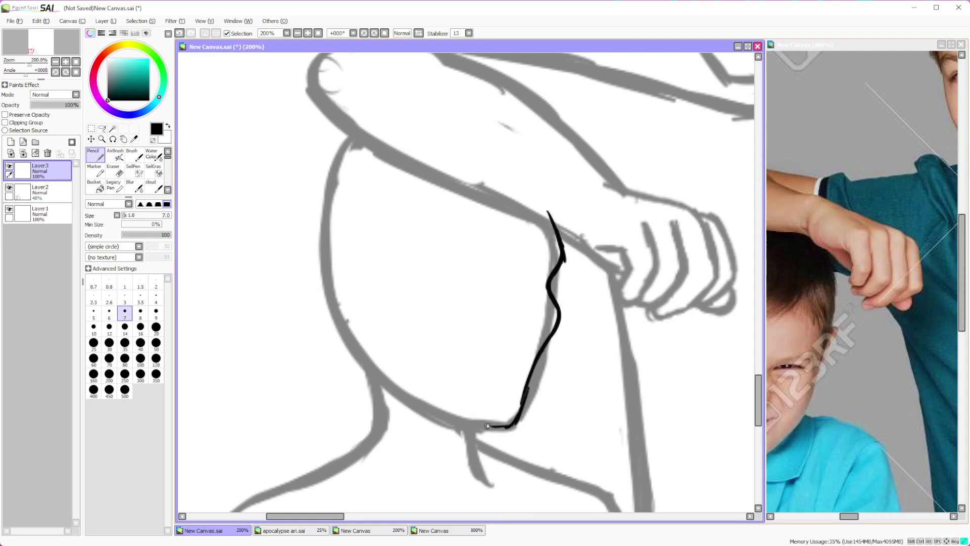
Ink the smaller boy's jawline, trim its left end, and erase the grey sketch beneath it
mouse_move(375, 373)
left_mouse_down()
mouse_move(425, 406)
mouse_move(493, 426)
left_mouse_up()
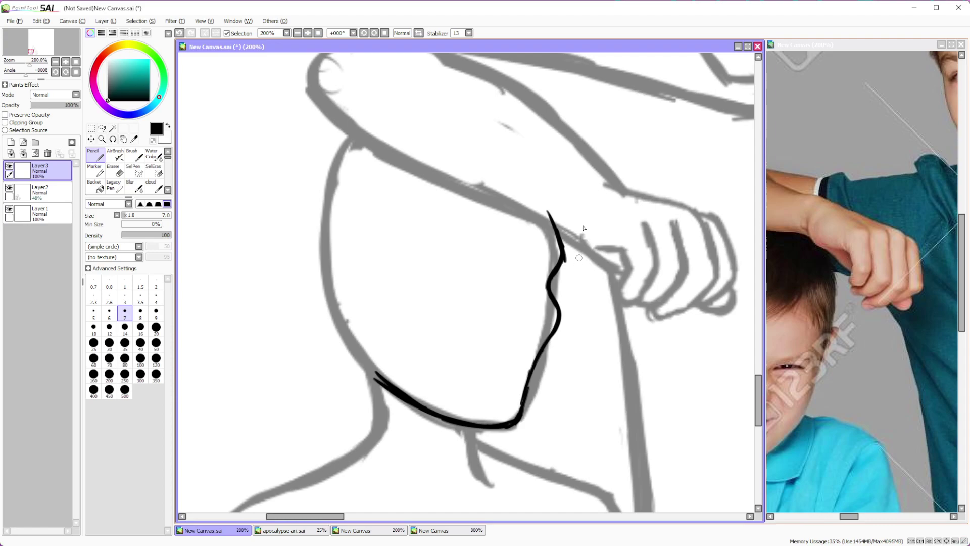
key("e")
left_click_drag(368, 366, 407, 397)
left_click(40, 192)
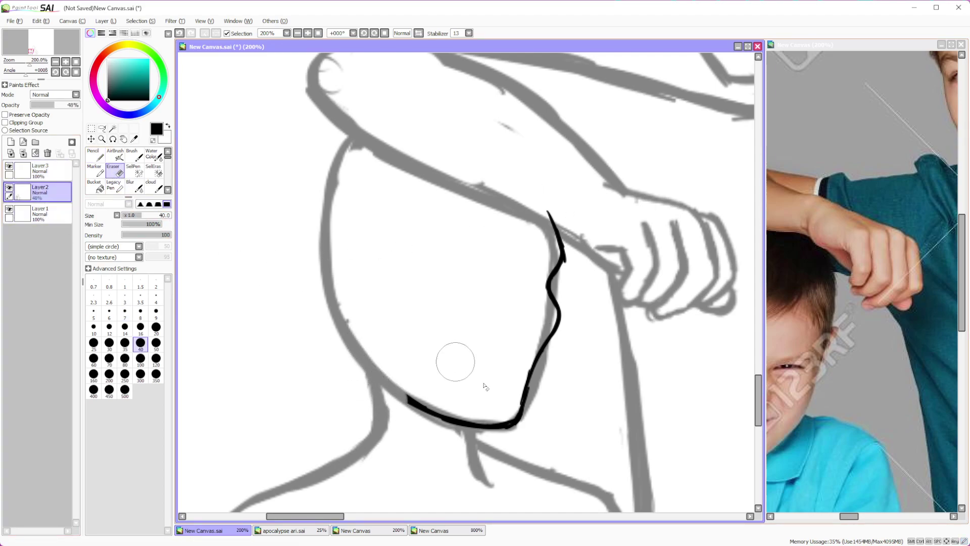
mouse_move(516, 408)
left_mouse_down()
mouse_move(537, 313)
mouse_move(526, 242)
left_mouse_up()
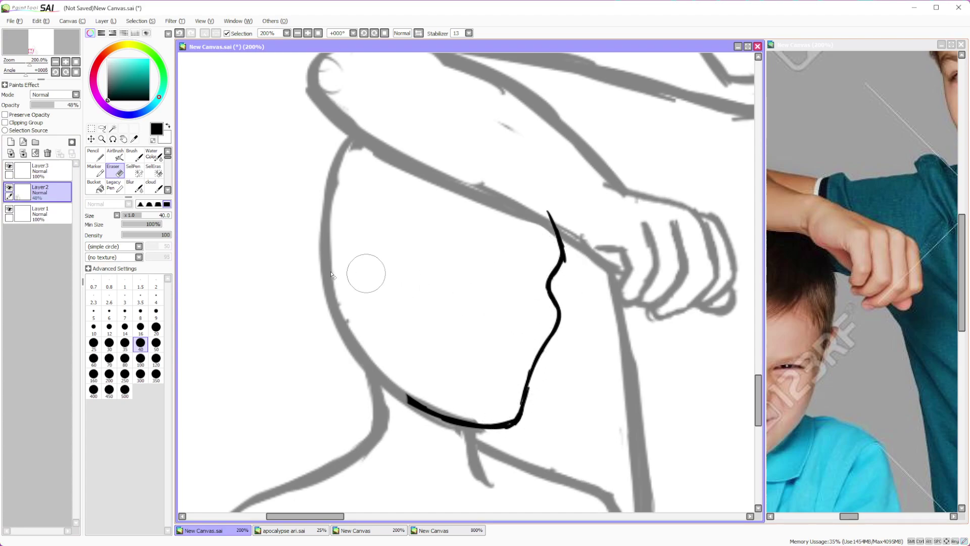
scroll(454, 327, "down", 4)
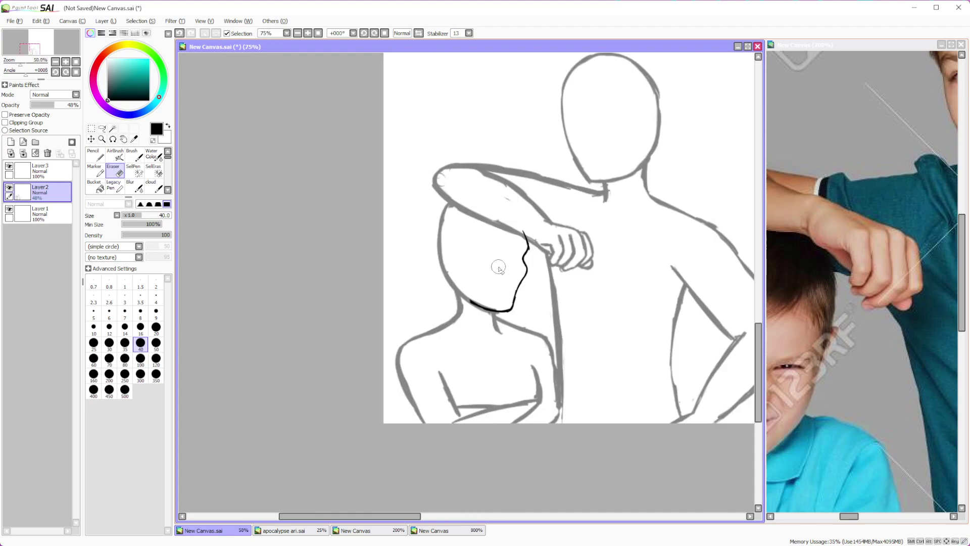
scroll(502, 247, "up", 5)
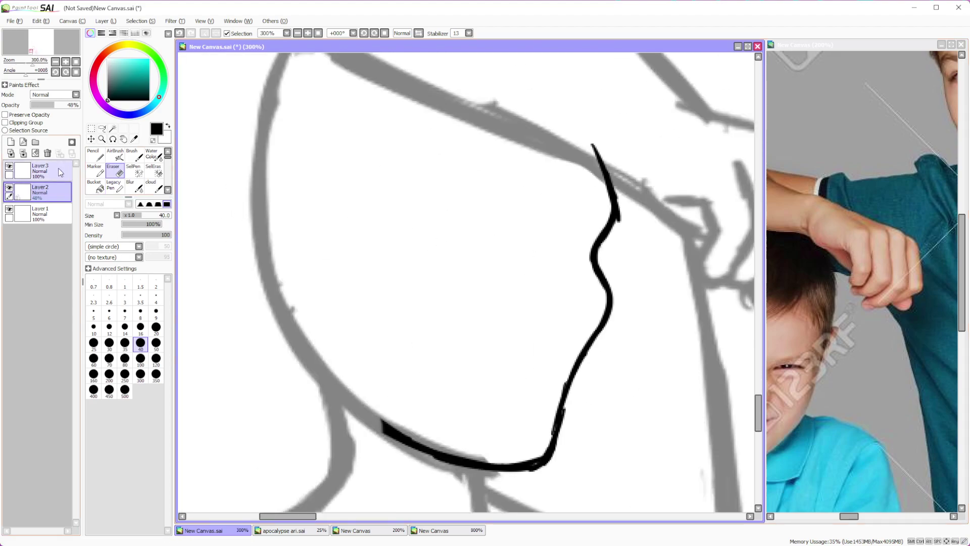
Return to the Pencil on the clean-line layer
left_click(102, 153)
scroll(435, 257, "down", 1)
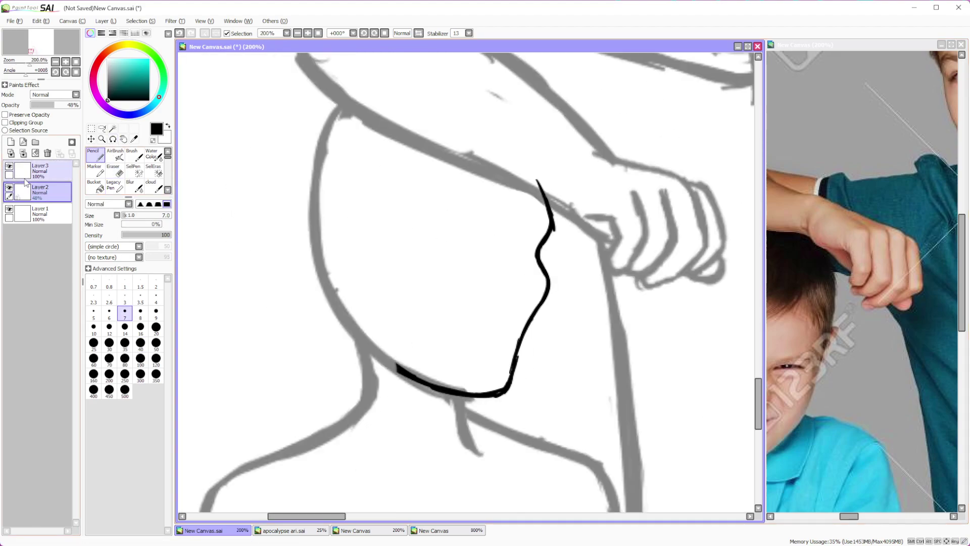
left_click(50, 171)
scroll(440, 272, "down", 1)
scroll(449, 287, "up", 2)
scroll(448, 287, "up", 2)
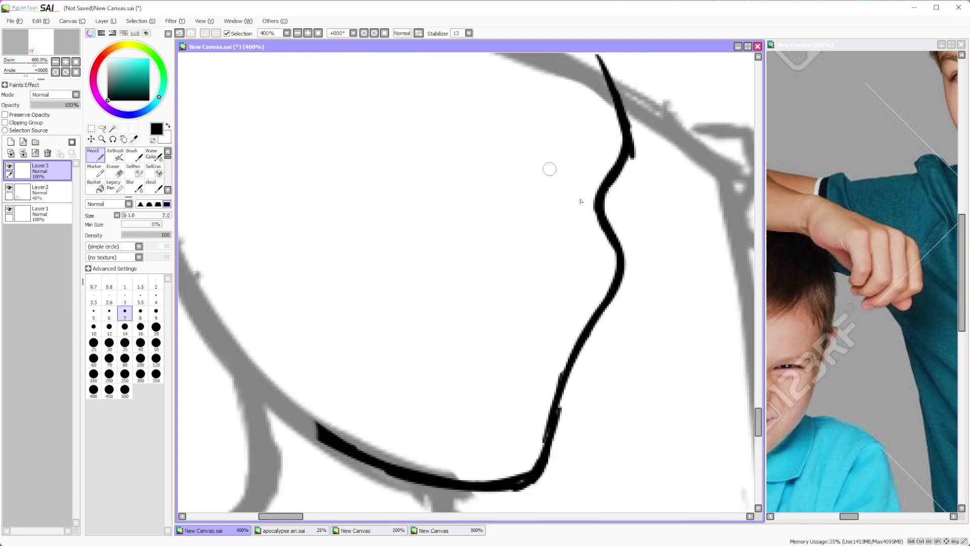
Draw a small hooked line inside the cheek and a short line below it
mouse_move(518, 216)
left_mouse_down()
mouse_move(535, 252)
mouse_move(559, 269)
mouse_move(532, 304)
left_mouse_up()
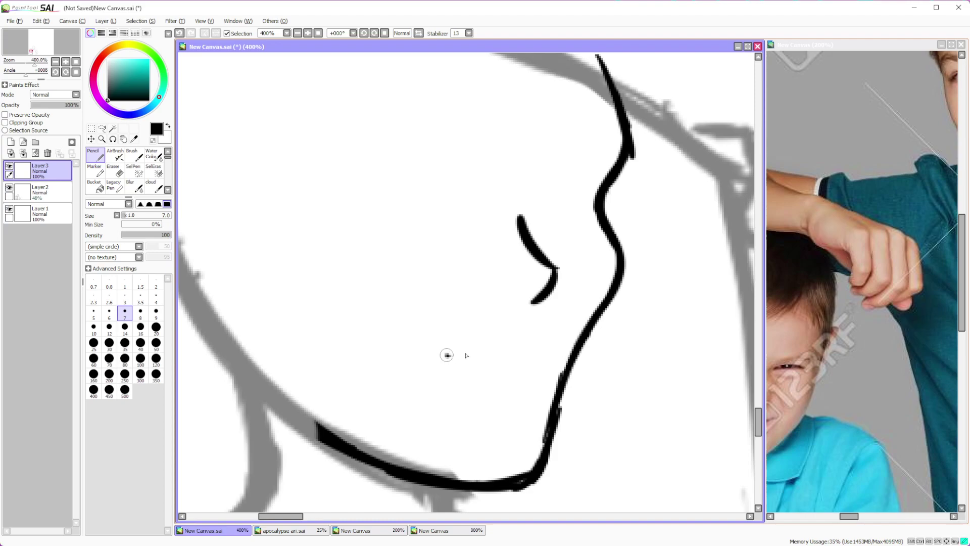
left_click_drag(446, 353, 529, 367)
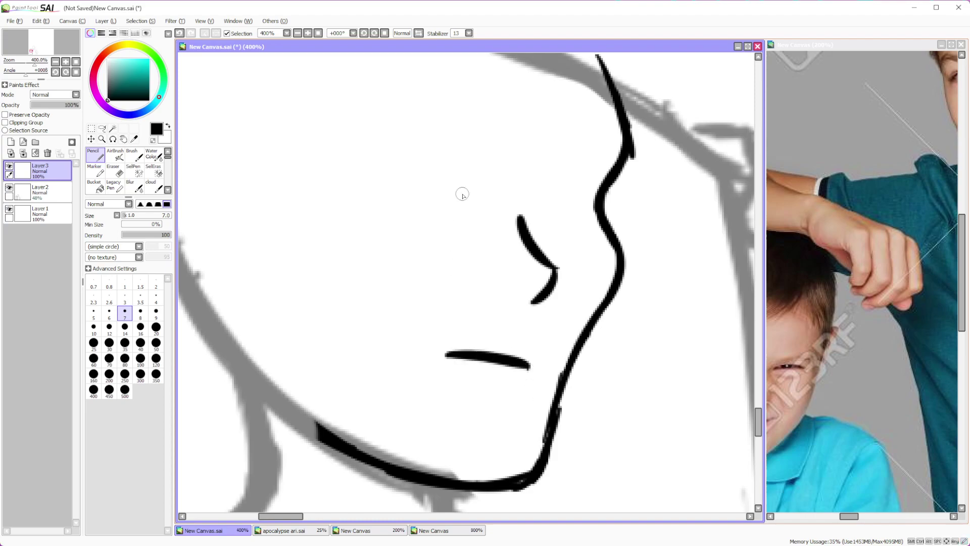
scroll(463, 195, "down", 4)
scroll(472, 168, "up", 2)
scroll(420, 227, "down", 1)
scroll(440, 230, "up", 2)
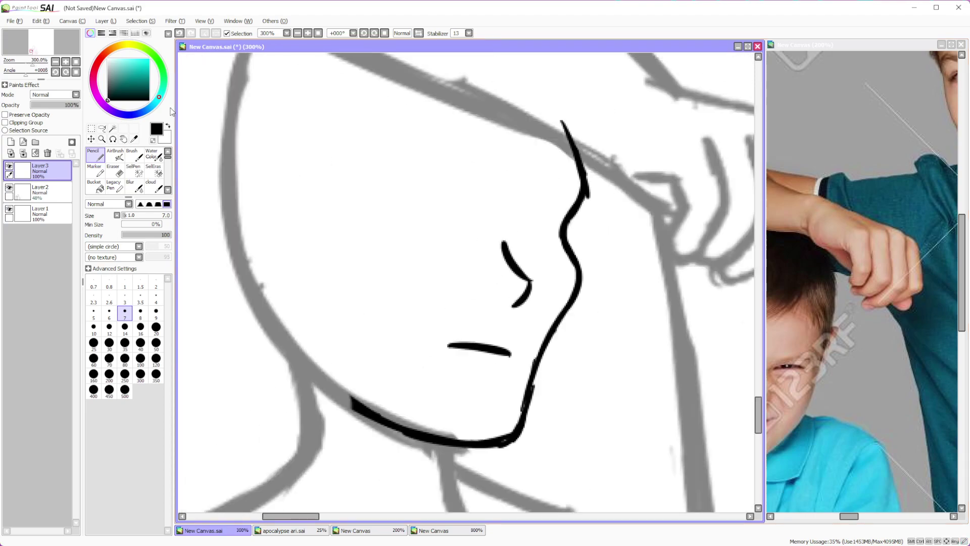
Erase the old mouth line and redraw the mouth in black
key("e")
left_click_drag(480, 334, 418, 335)
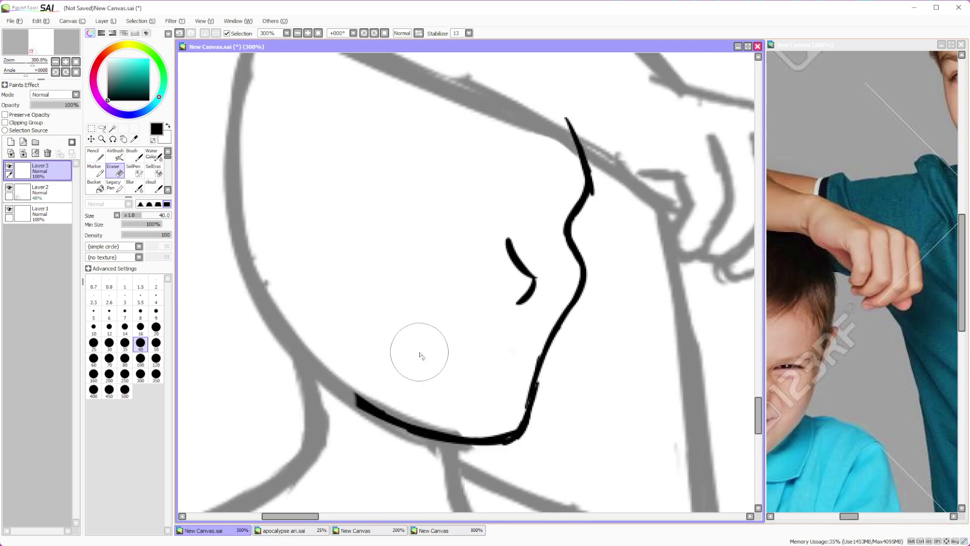
scroll(421, 356, "up", 1)
key("n")
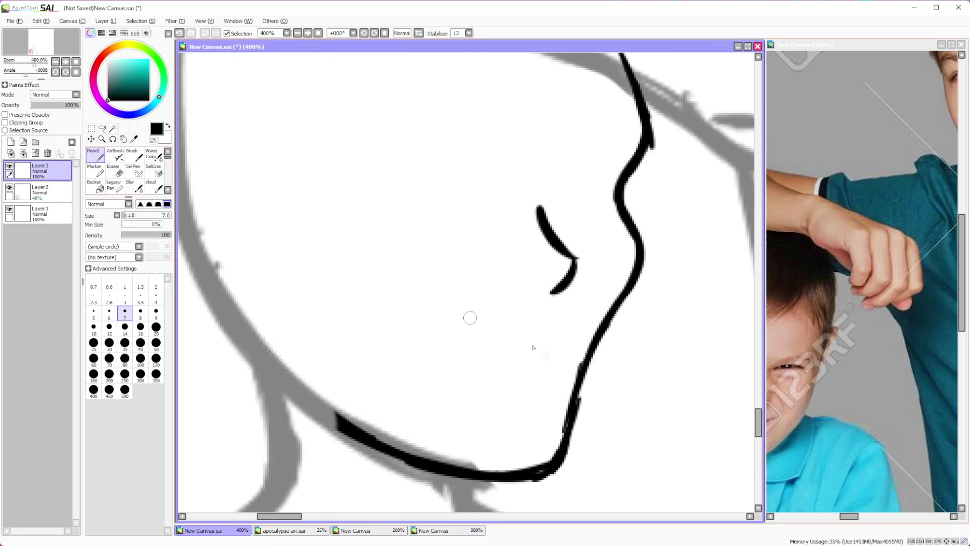
left_click_drag(447, 341, 513, 359)
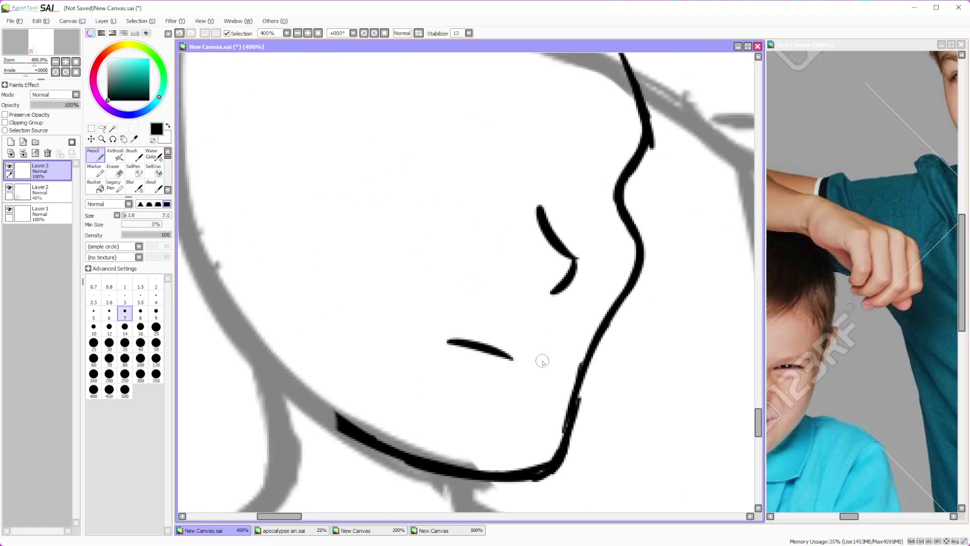
scroll(542, 361, "down", 4)
scroll(537, 332, "up", 3)
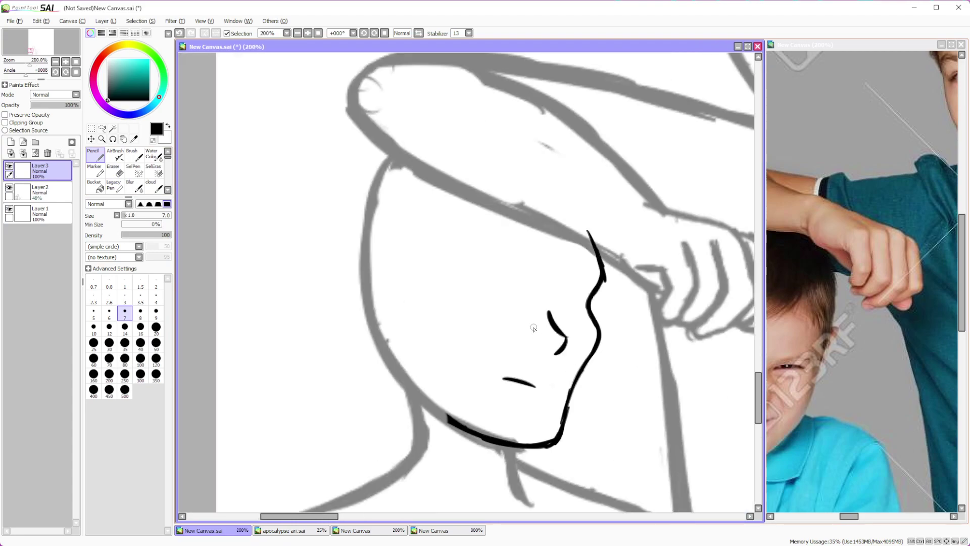
scroll(537, 332, "up", 1)
Draw the eye with a curved brow, lower eyelid and round iris
left_click_drag(412, 297, 483, 297)
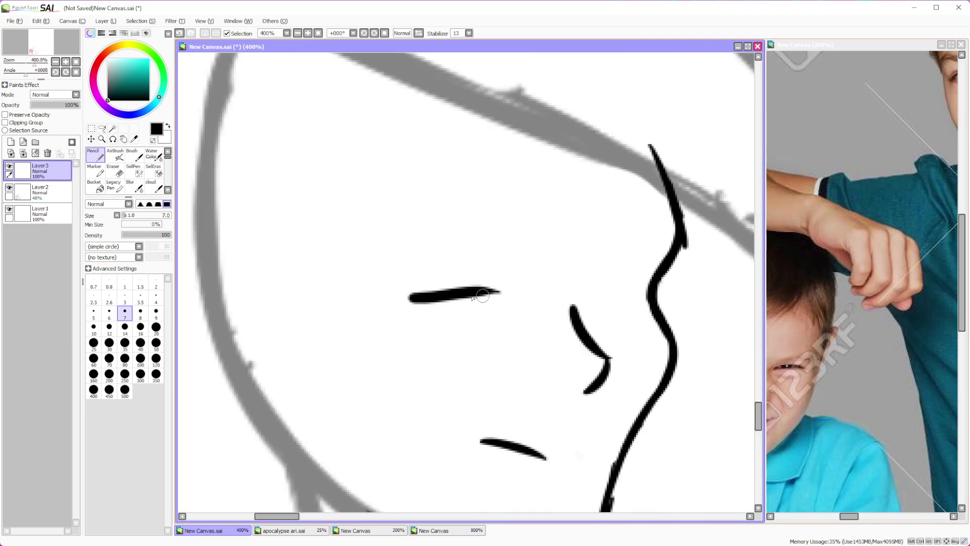
left_click(179, 34)
mouse_move(406, 293)
left_mouse_down()
mouse_move(464, 284)
mouse_move(503, 294)
left_mouse_up()
left_click_drag(434, 314, 479, 318)
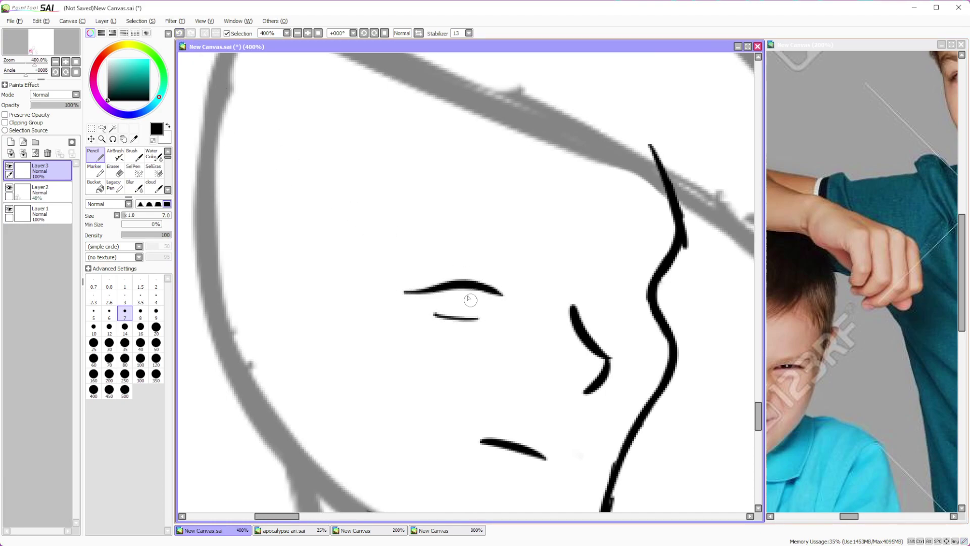
mouse_move(456, 288)
left_mouse_down()
mouse_move(473, 306)
mouse_move(497, 288)
left_mouse_up()
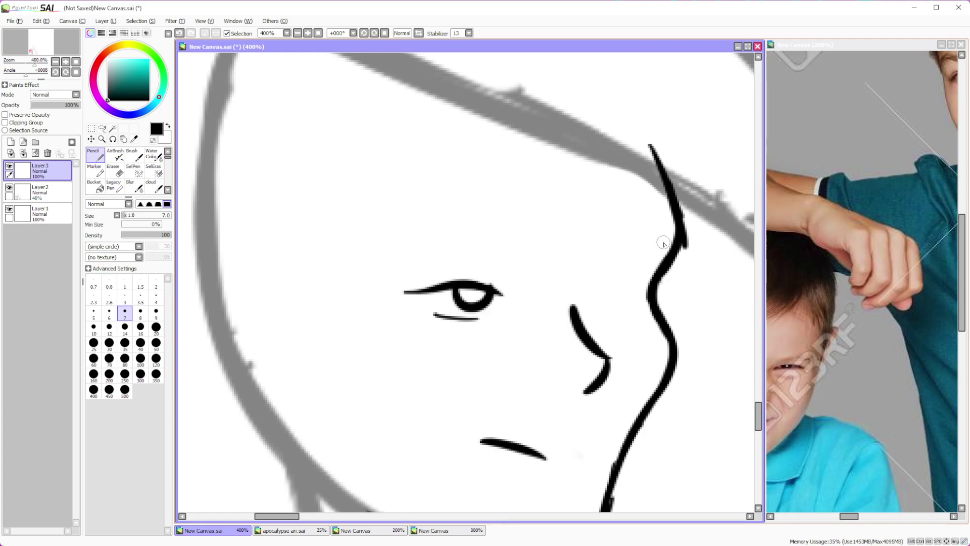
scroll(657, 261, "down", 5)
scroll(664, 276, "up", 5)
scroll(591, 230, "down", 2)
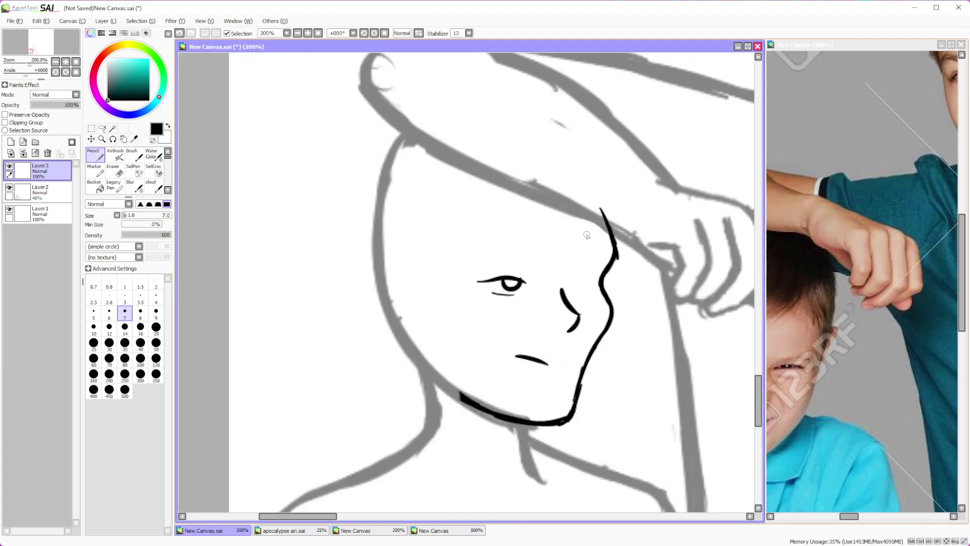
scroll(590, 230, "up", 1)
Lasso the eye, move it right toward the nose, and deselect
left_click(102, 128)
mouse_move(447, 236)
left_mouse_down()
mouse_move(385, 268)
mouse_move(475, 314)
left_mouse_up()
key("ctrl+t")
left_click_drag(437, 276, 469, 286)
scroll(520, 266, "down", 2)
scroll(521, 266, "up", 1)
scroll(518, 267, "up", 1)
scroll(553, 299, "down", 1)
scroll(553, 298, "down", 2)
scroll(553, 298, "up", 3)
left_click(145, 271)
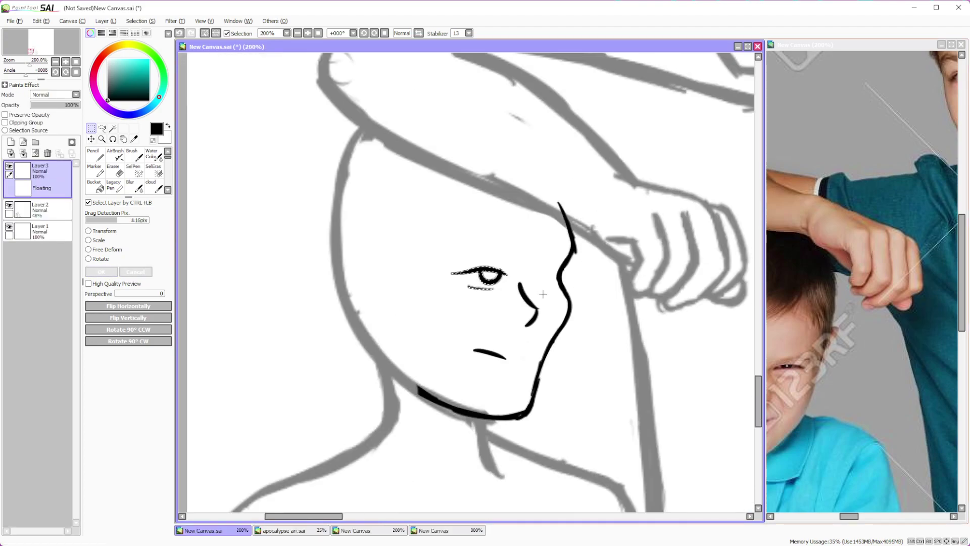
key("ctrl+d")
Sketch the left eye's upper and lower lines with the Pencil
left_click(96, 156)
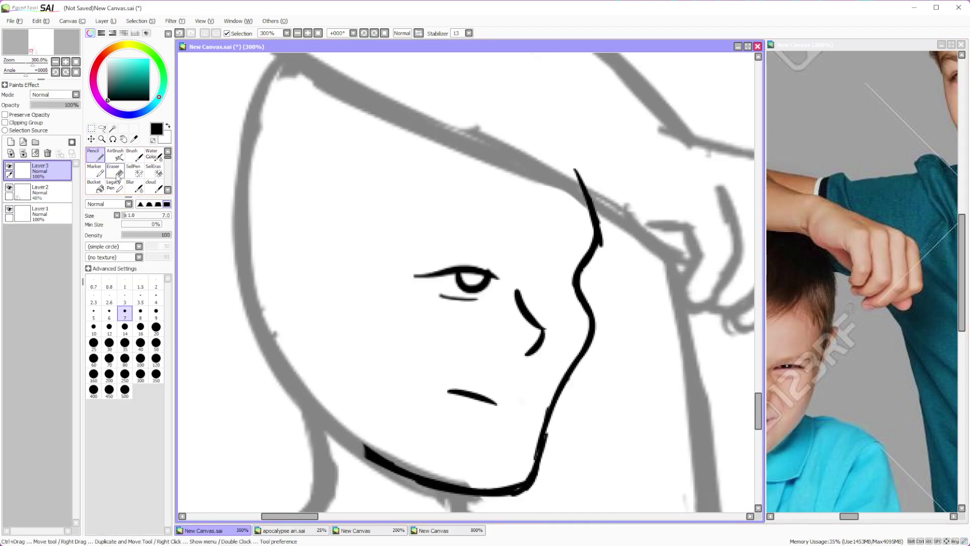
scroll(520, 303, "down", 2)
scroll(419, 314, "up", 3)
left_click_drag(488, 275, 387, 223)
left_click(180, 33)
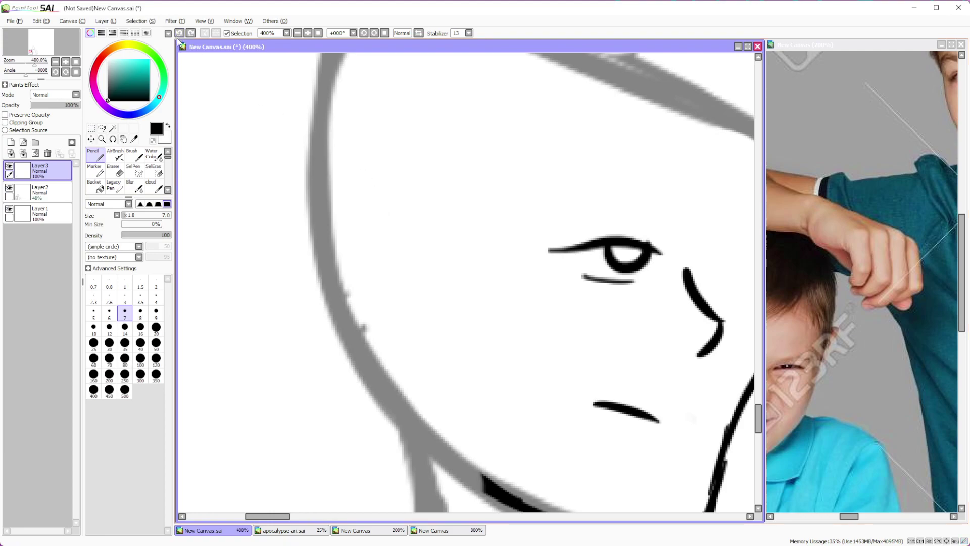
mouse_move(492, 271)
left_mouse_down()
mouse_move(397, 231)
mouse_move(427, 293)
mouse_move(457, 310)
left_mouse_up()
mouse_move(400, 236)
left_mouse_down()
mouse_move(428, 256)
mouse_move(405, 245)
mouse_move(421, 261)
mouse_move(476, 265)
left_mouse_up()
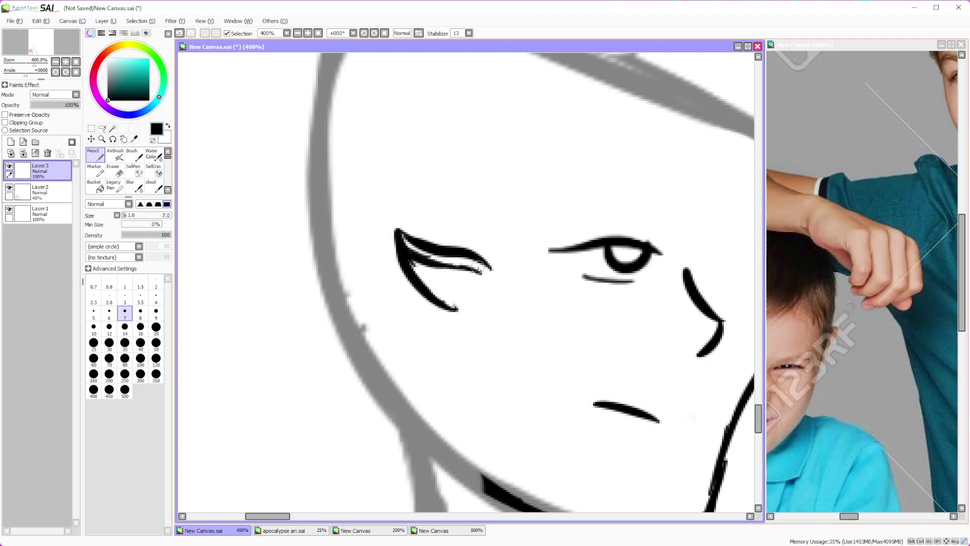
scroll(478, 269, "down", 4)
scroll(550, 294, "up", 3)
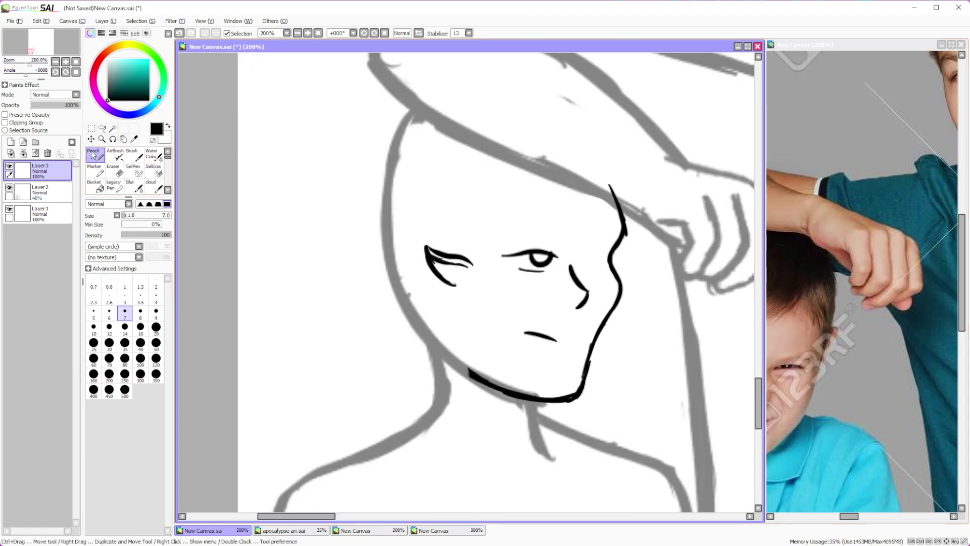
Lasso the left eye, tilt and enlarge it, shift it up-left, then deselect
left_click(102, 128)
mouse_move(449, 228)
left_mouse_down()
mouse_move(399, 286)
mouse_move(448, 230)
left_mouse_up()
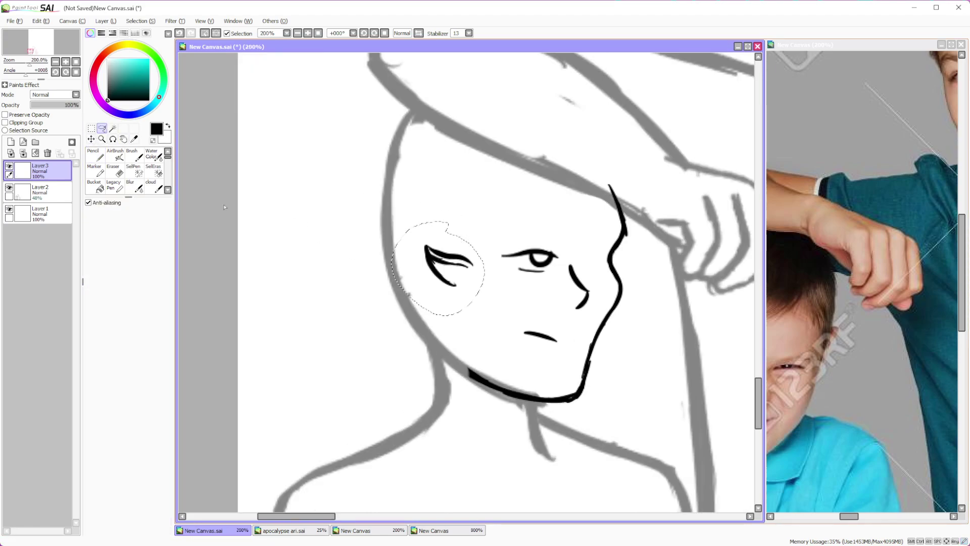
key("ctrl+t")
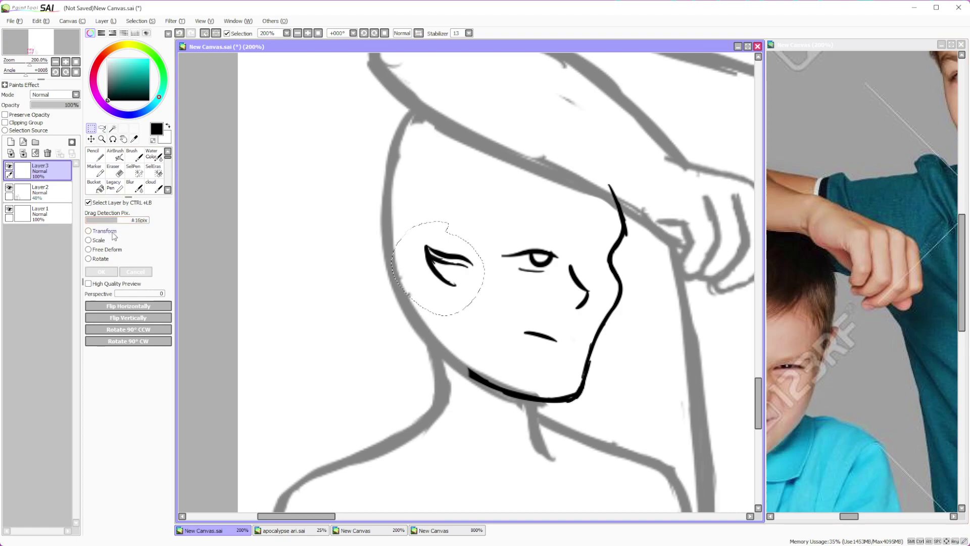
left_click_drag(475, 225, 443, 254)
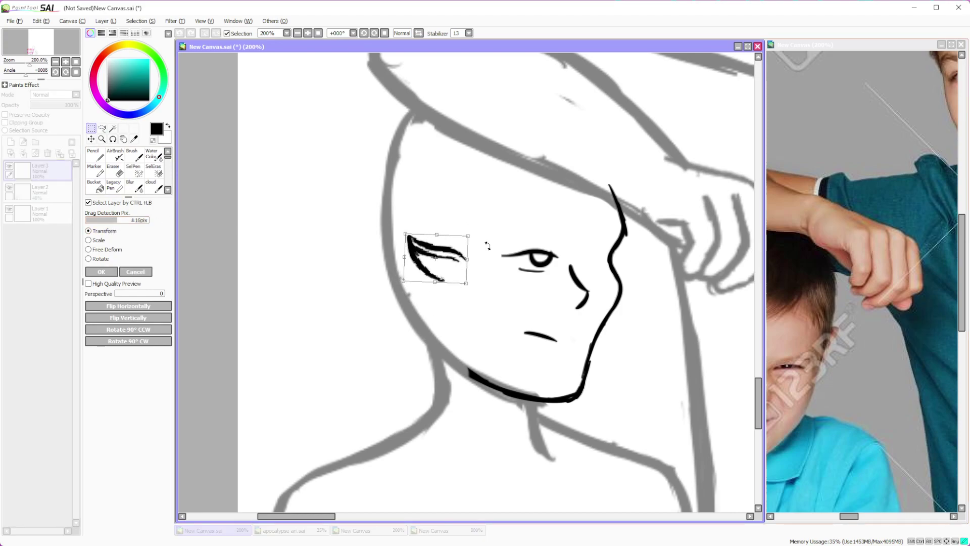
left_click(102, 274)
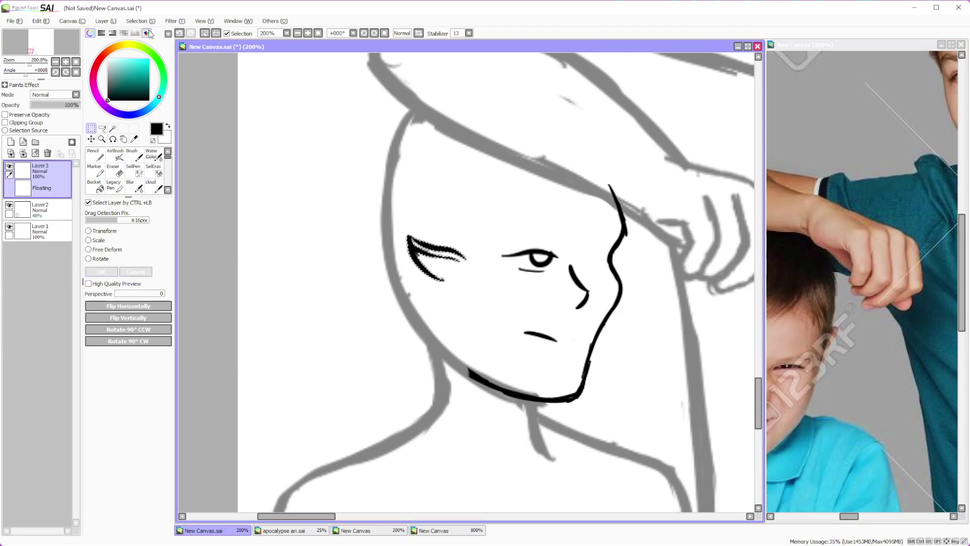
key("ctrl+d")
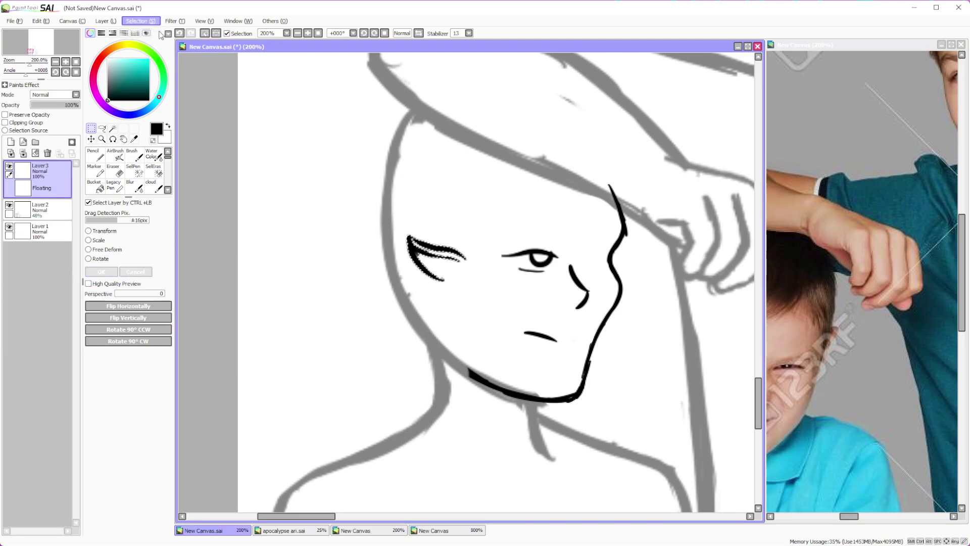
scroll(601, 269, "up", 2)
scroll(601, 269, "up", 2)
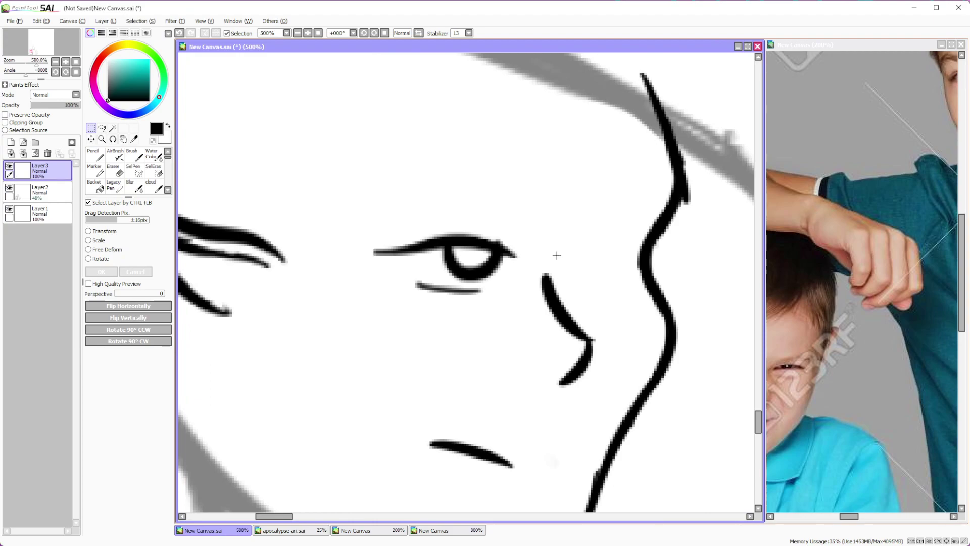
With the Pencil, draw the brow beside the nose, redoing the first attempt
left_click(95, 154)
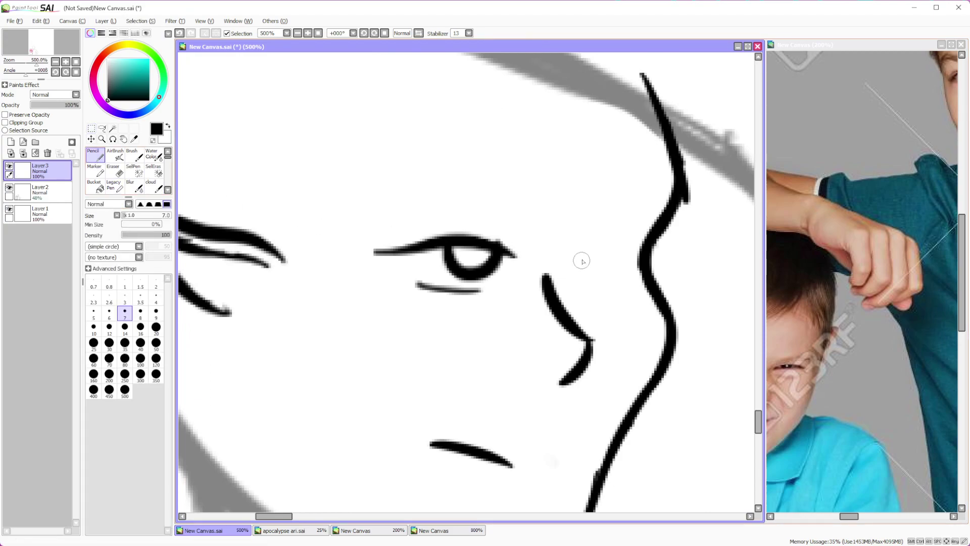
left_click_drag(578, 260, 632, 248)
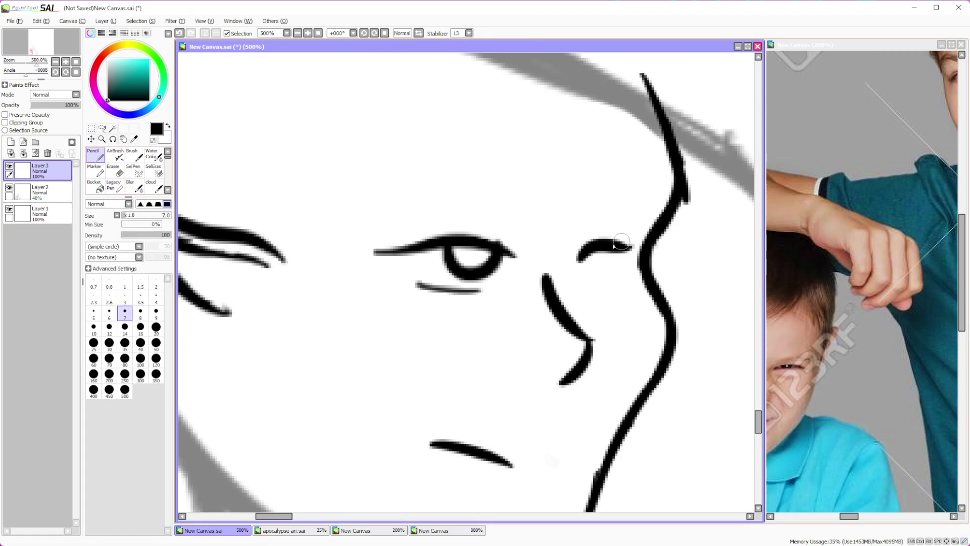
key("ctrl+z")
left_click_drag(576, 256, 636, 253)
Add a short lower lid under that brow, undoing the extra lid strokes
left_click_drag(591, 290, 626, 285)
left_click(180, 33)
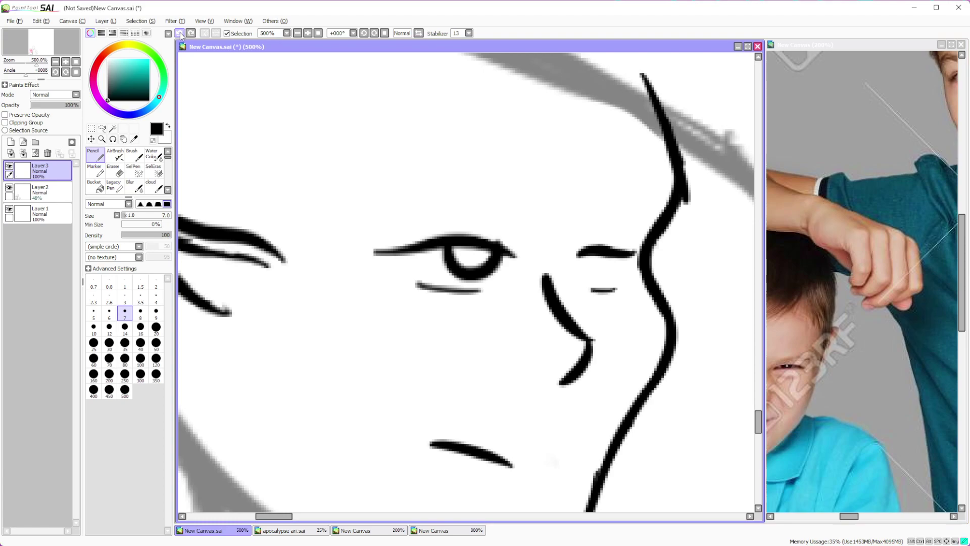
left_click_drag(591, 288, 622, 279)
mouse_move(592, 251)
left_mouse_down()
mouse_move(611, 269)
mouse_move(592, 265)
mouse_move(622, 263)
mouse_move(616, 270)
mouse_move(634, 254)
left_mouse_up()
scroll(629, 243, "down", 8)
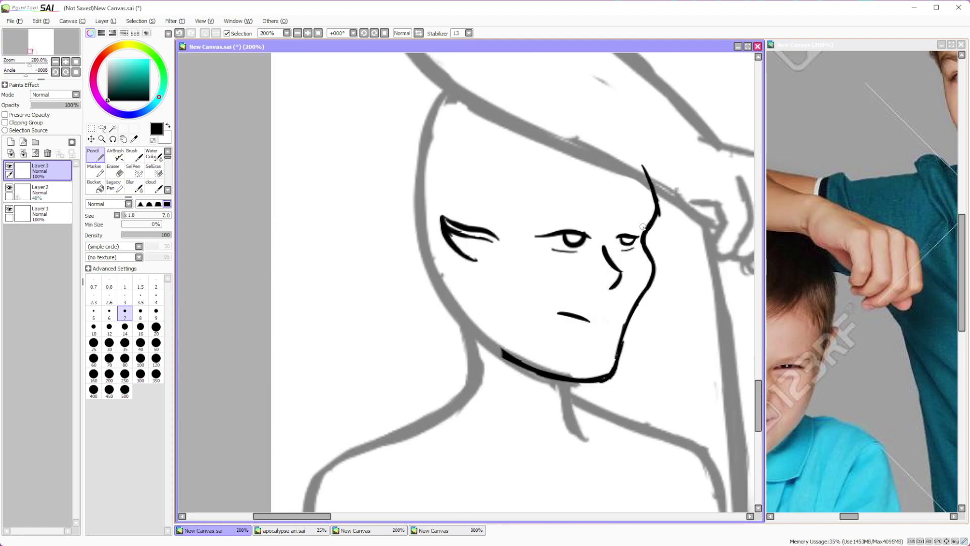
scroll(639, 230, "up", 7)
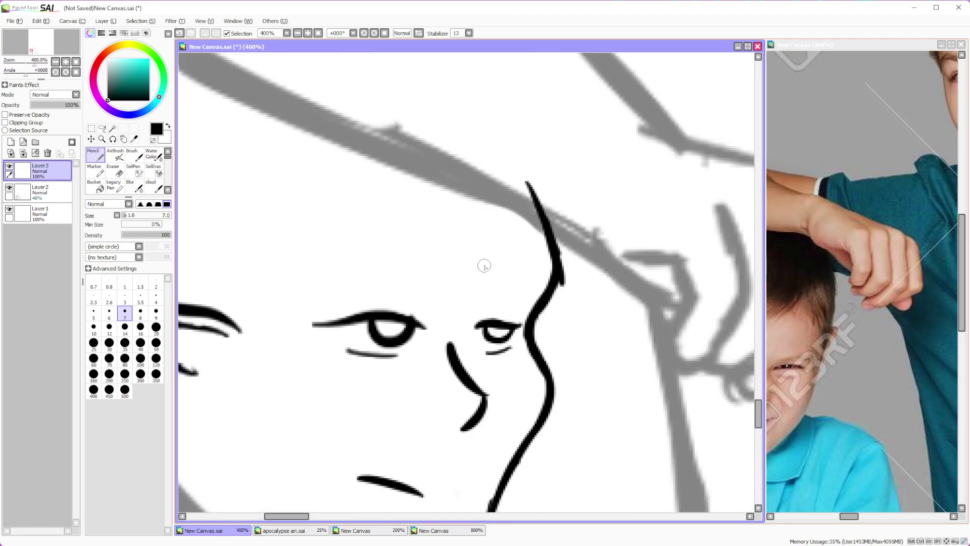
left_click_drag(483, 268, 502, 227)
left_click(180, 33)
left_click(179, 34)
left_click(190, 34)
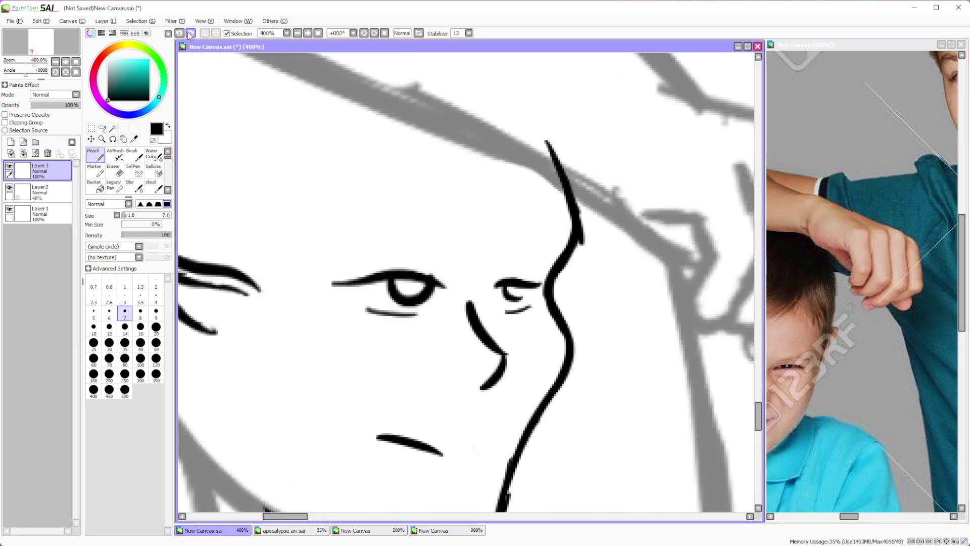
left_click(179, 33)
scroll(434, 245, "down", 4)
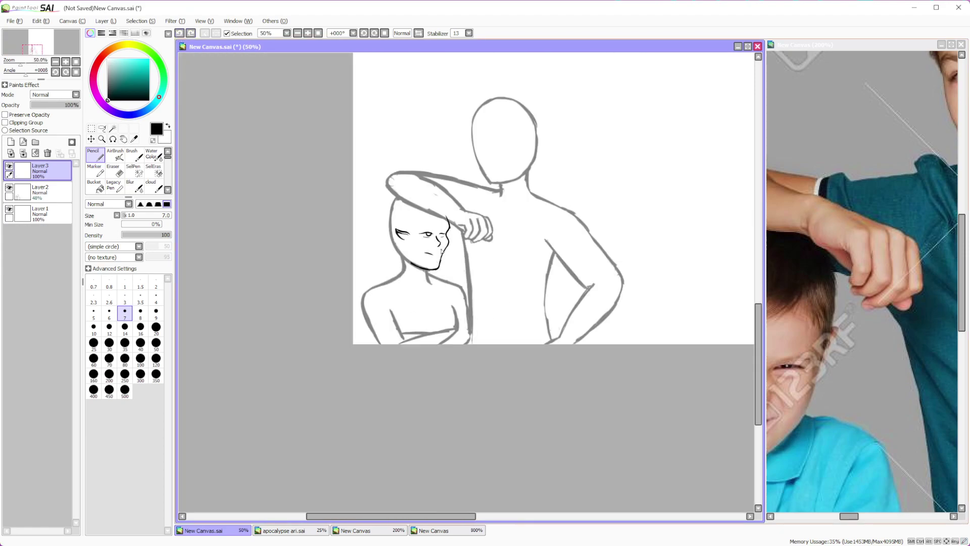
scroll(435, 245, "up", 3)
scroll(454, 277, "up", 2)
Erase the old eye strokes beside the nose with a size-16 eraser, then lasso-select the near eye and its iris
key("e")
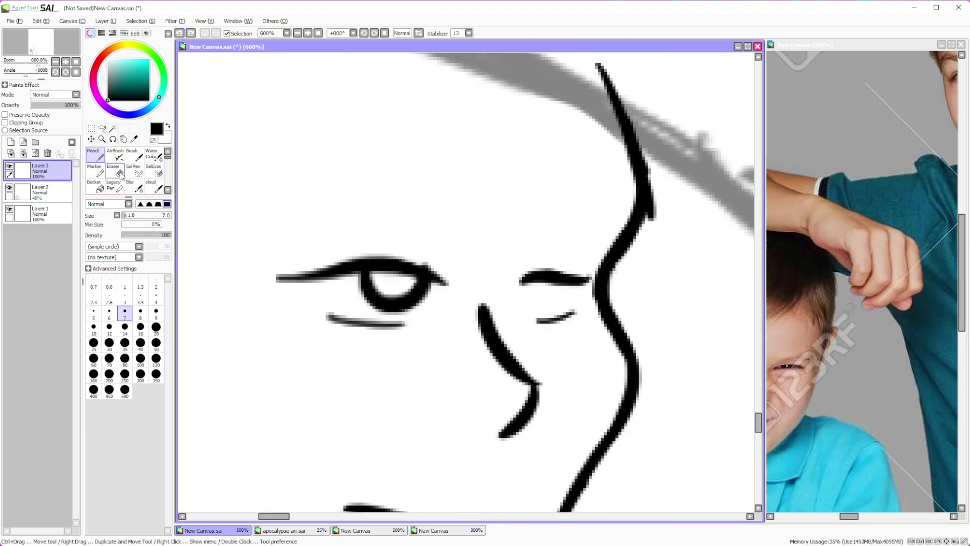
left_click(140, 327)
mouse_move(542, 303)
left_mouse_down()
mouse_move(542, 266)
mouse_move(574, 288)
left_mouse_up()
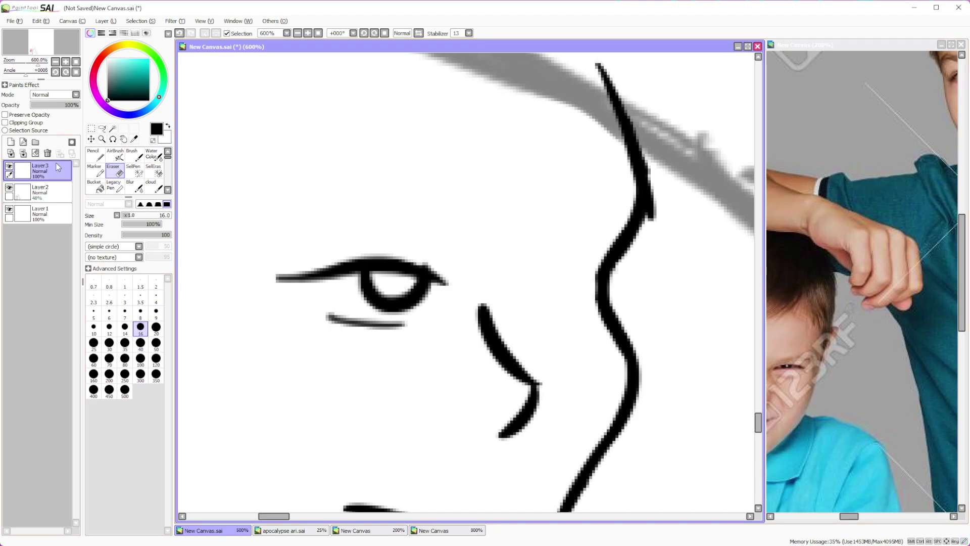
left_click(103, 129)
mouse_move(404, 210)
left_mouse_down()
mouse_move(449, 323)
mouse_move(457, 228)
left_mouse_up()
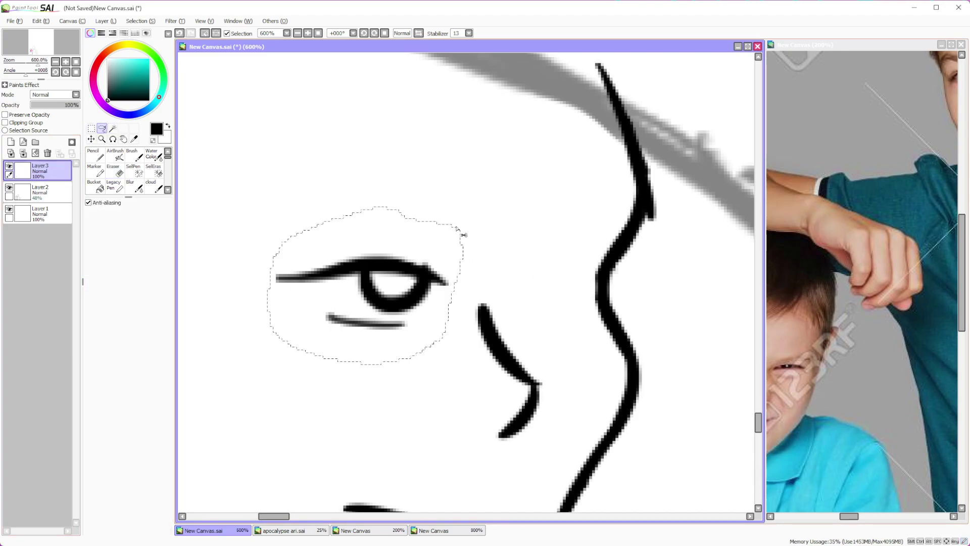
scroll(443, 273, "down", 1)
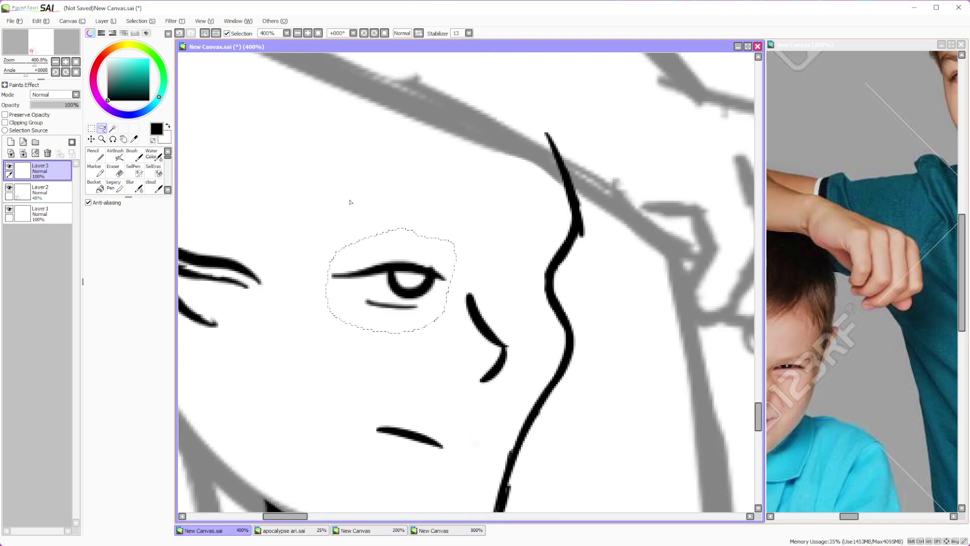
Paste the eye copy, move it toward the nose, and Free Deform it narrower
left_click(50, 66)
left_click(43, 22)
left_click(54, 77)
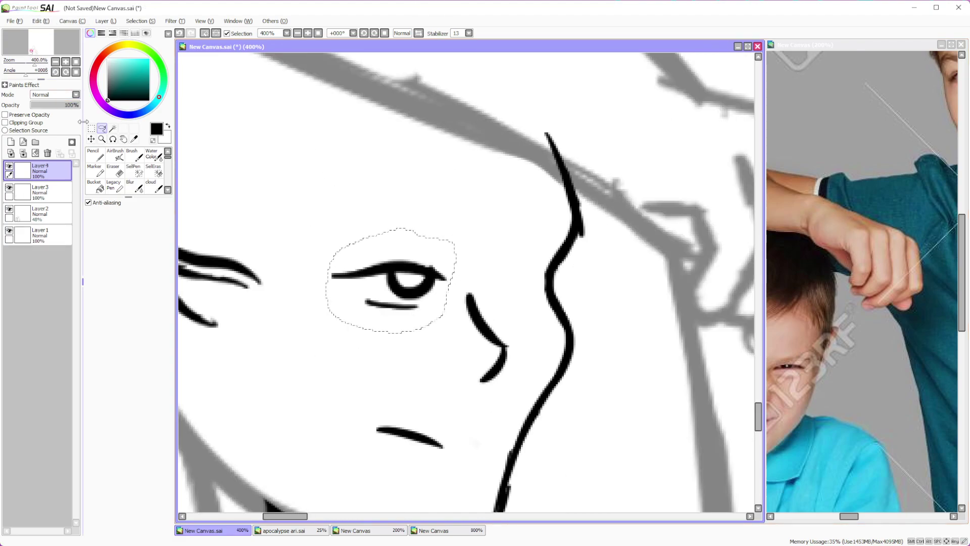
left_click(92, 130)
left_click(109, 230)
left_click_drag(432, 294, 517, 293)
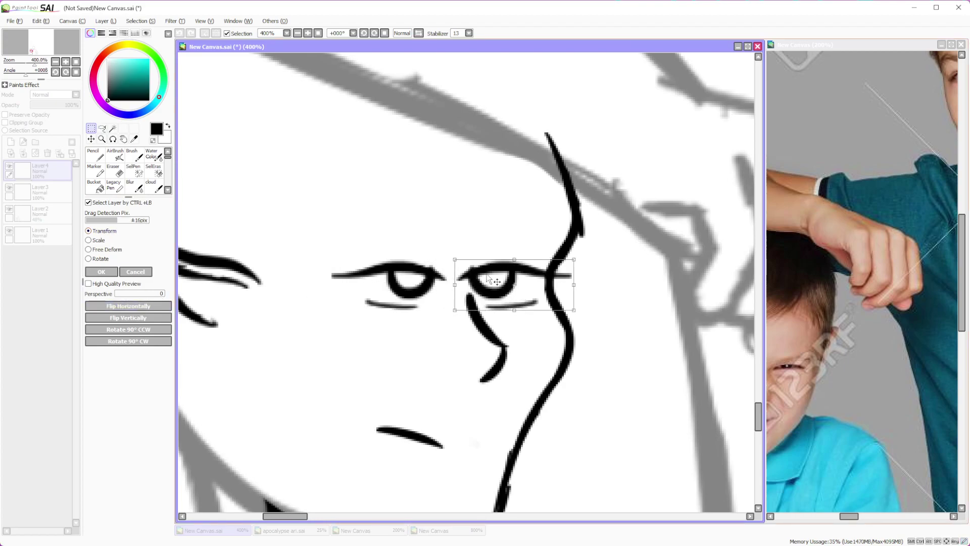
left_click(119, 250)
left_click_drag(574, 259, 534, 259)
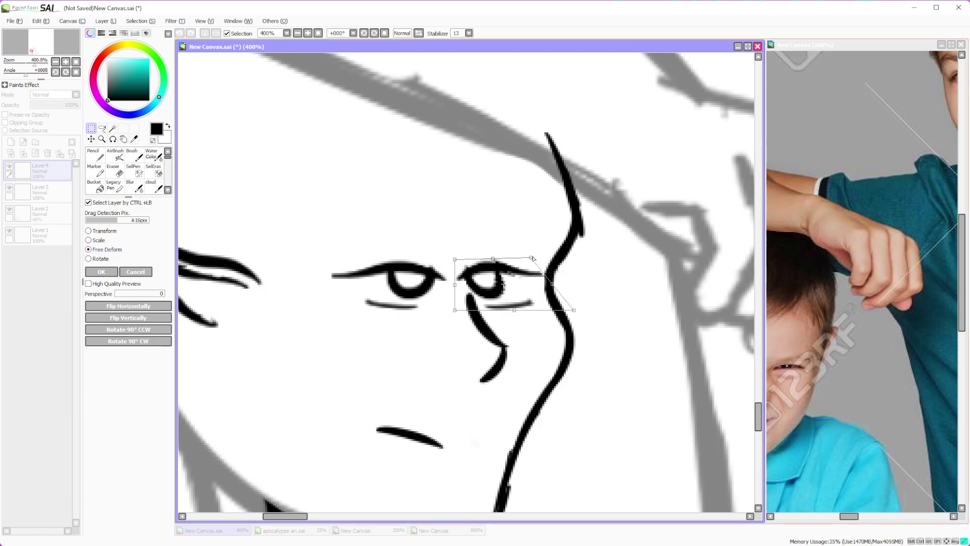
left_click_drag(573, 311, 528, 297)
left_click_drag(478, 276, 499, 278)
Squeeze the eye copy a bit narrower, apply the transform and deselect
scroll(508, 286, "down", 4)
scroll(515, 258, "up", 4)
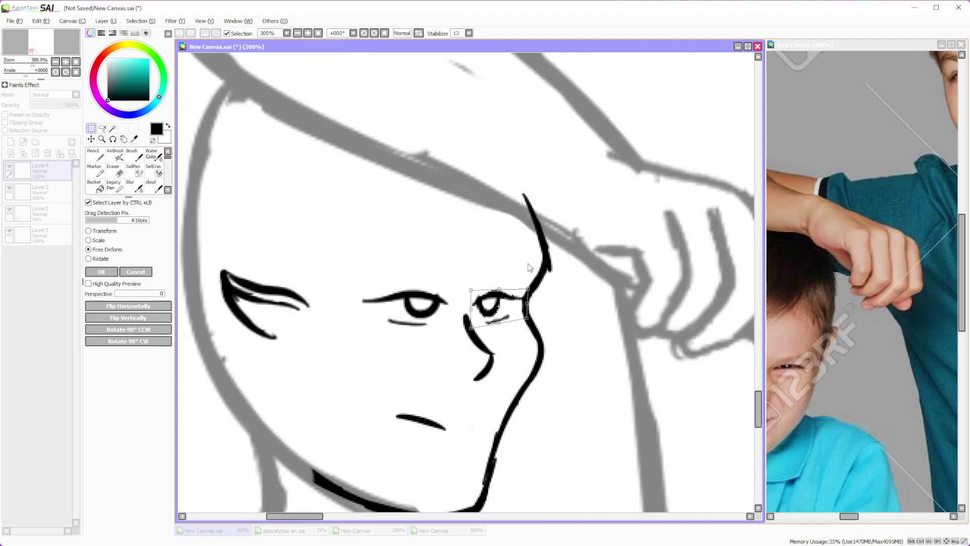
scroll(516, 256, "up", 2)
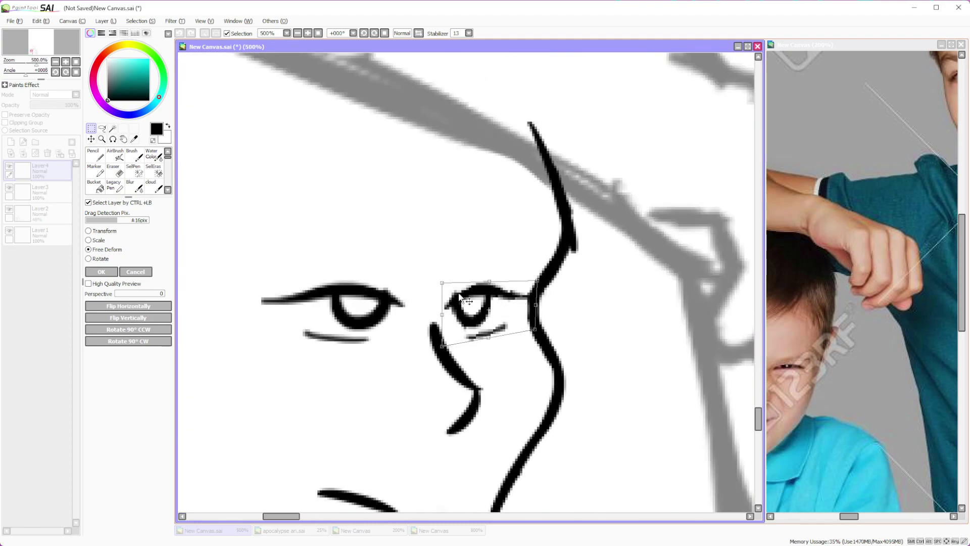
left_click(104, 231)
left_click_drag(537, 289, 530, 281)
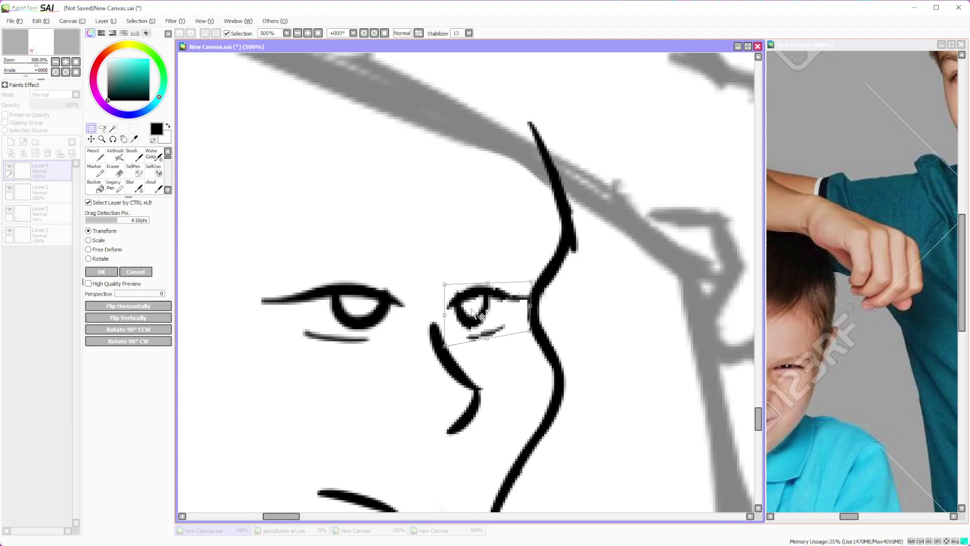
scroll(477, 316, "down", 3)
scroll(477, 300, "up", 3)
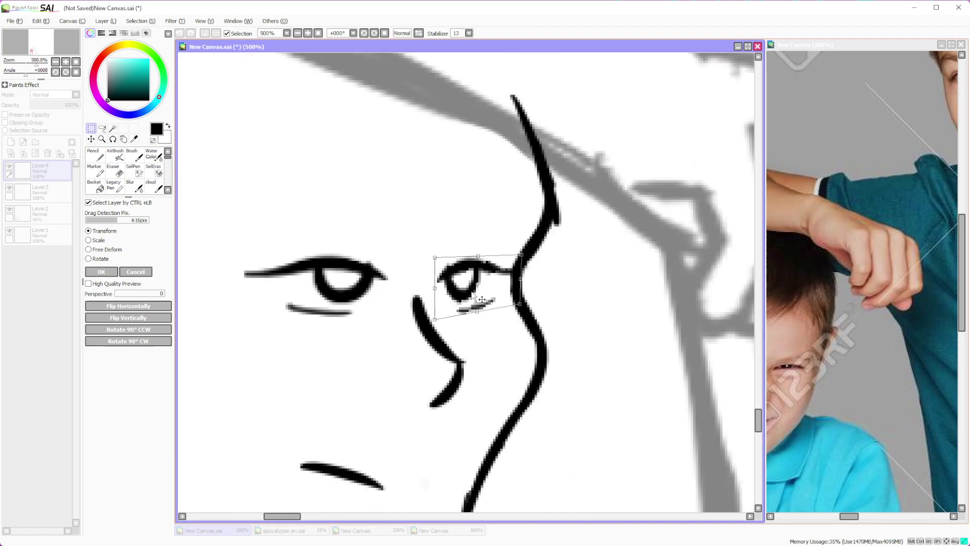
scroll(555, 279, "down", 4)
scroll(555, 280, "up", 1)
left_click(103, 271)
scroll(540, 274, "up", 4)
left_click(136, 21)
left_click(146, 34)
Erase the copy's pupil and lower lid at eraser size 8, merge down, and redraw the pupil
left_click(116, 170)
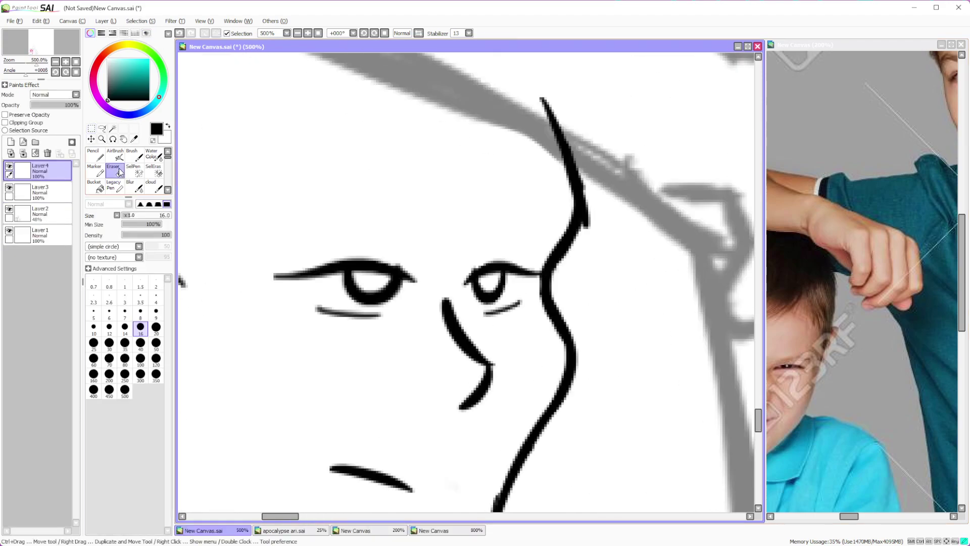
scroll(427, 218, "up", 2)
left_click(141, 311)
mouse_move(505, 328)
left_mouse_down()
mouse_move(536, 336)
mouse_move(550, 321)
left_mouse_up()
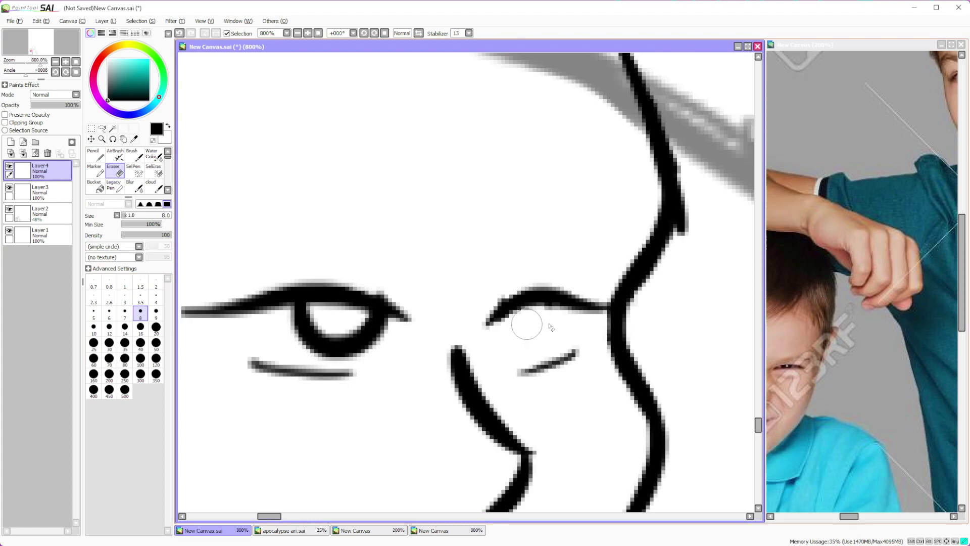
left_click(23, 153)
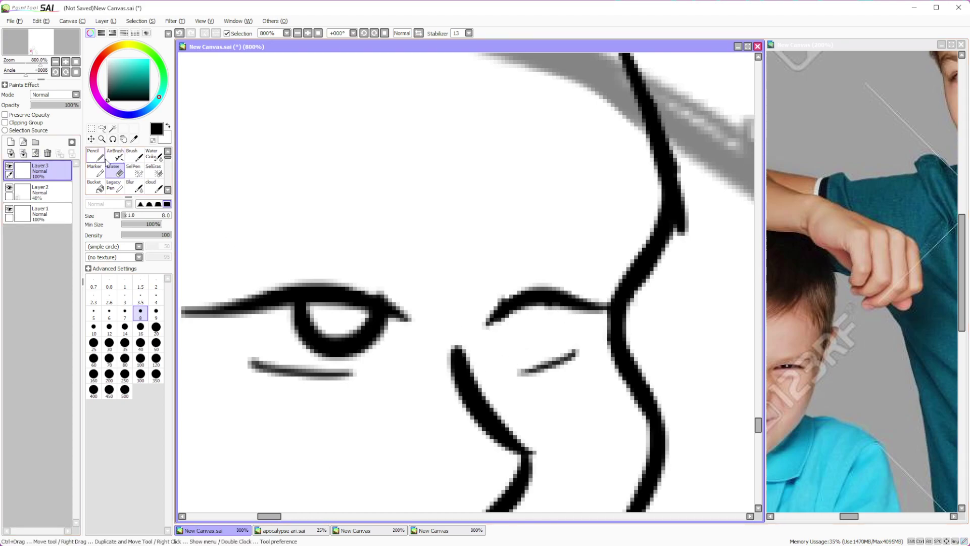
left_click(95, 154)
mouse_move(521, 306)
left_mouse_down()
mouse_move(561, 334)
mouse_move(548, 329)
mouse_move(582, 306)
left_mouse_up()
Draw thick eyebrows above the left and right eyes
scroll(601, 303, "down", 8)
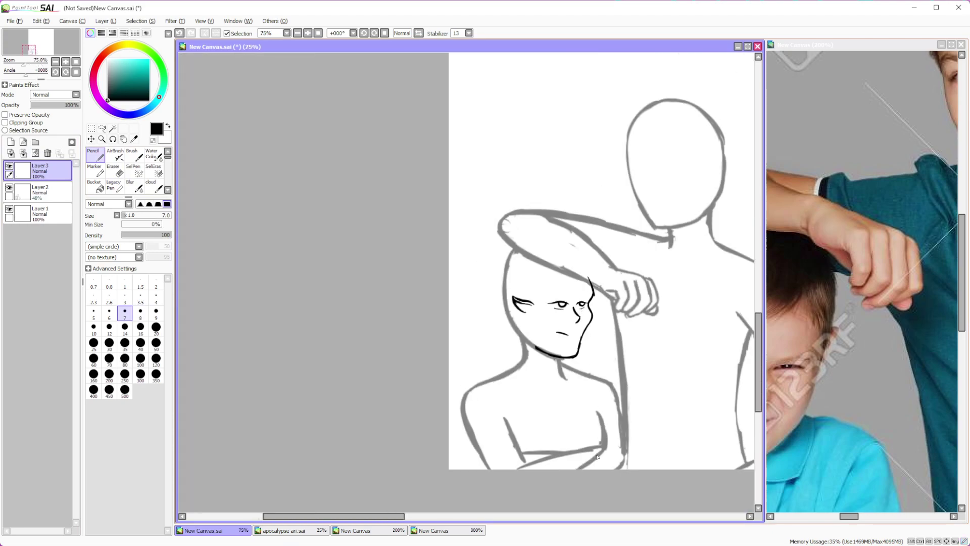
scroll(556, 293, "up", 6)
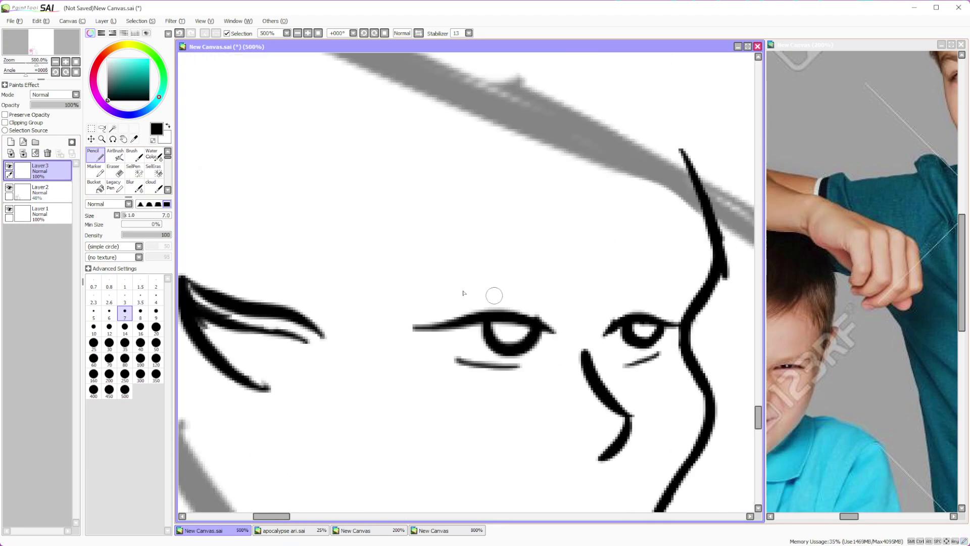
mouse_move(411, 282)
left_mouse_down()
mouse_move(536, 283)
mouse_move(415, 277)
mouse_move(520, 266)
mouse_move(543, 275)
mouse_move(530, 281)
left_mouse_up()
mouse_move(608, 271)
left_mouse_down()
mouse_move(604, 280)
mouse_move(676, 277)
mouse_move(656, 268)
mouse_move(680, 280)
left_mouse_up()
Add a short stroke to the left of the nose
scroll(679, 280, "down", 7)
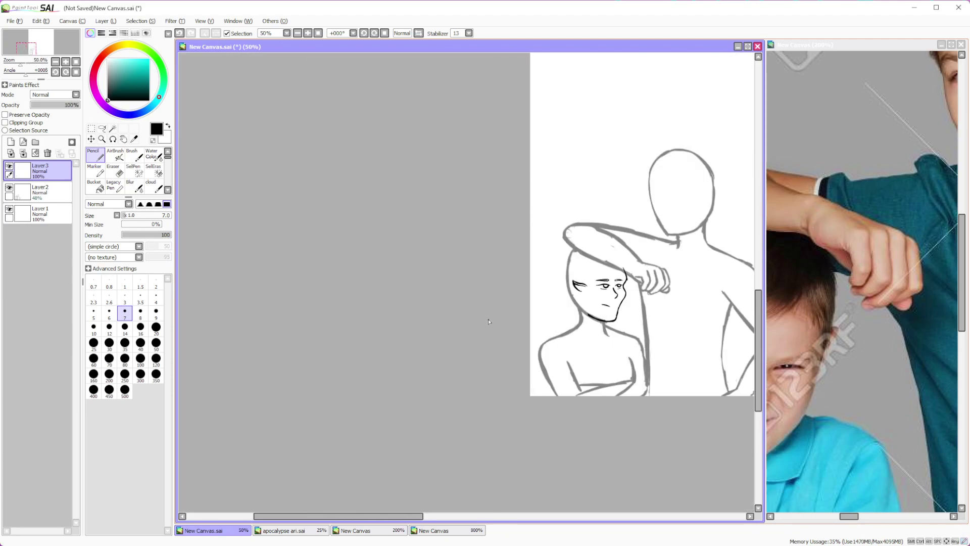
scroll(491, 325, "up", 4)
scroll(455, 304, "down", 4)
scroll(494, 254, "up", 5)
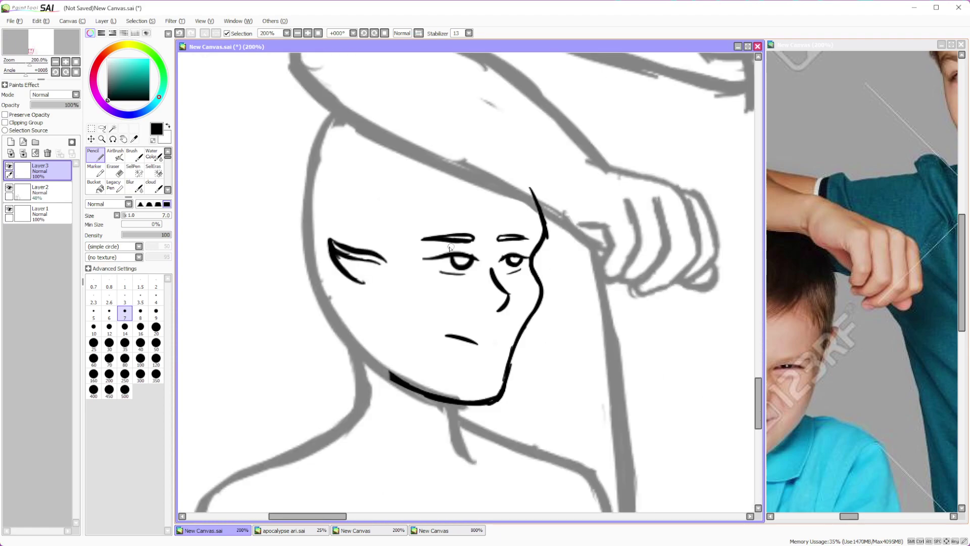
scroll(494, 255, "up", 1)
scroll(526, 275, "down", 3)
scroll(561, 295, "up", 1)
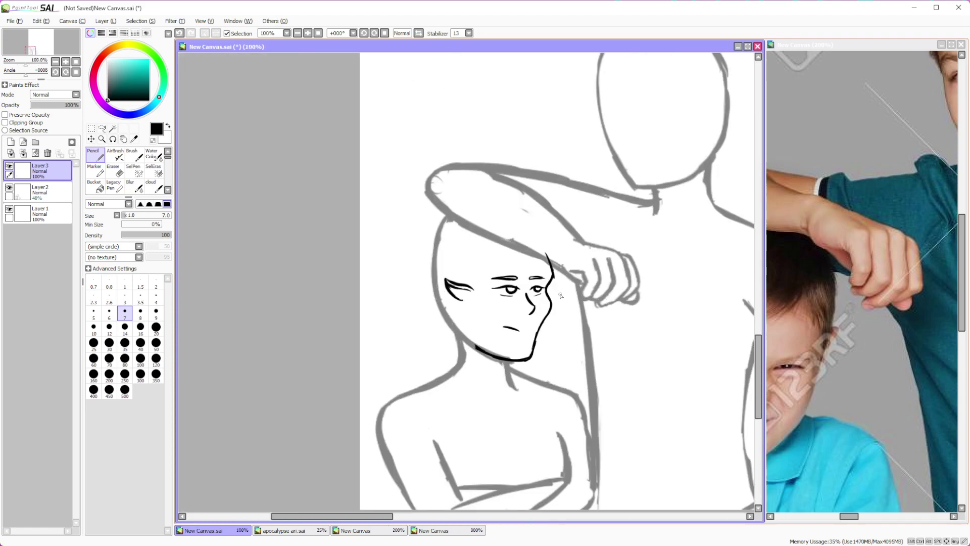
scroll(561, 296, "up", 5)
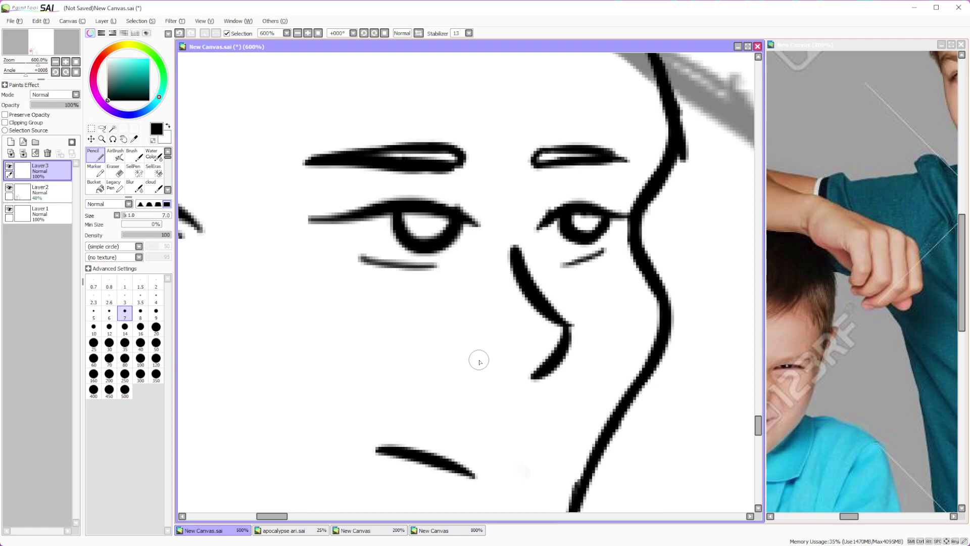
left_click_drag(501, 367, 512, 358)
scroll(529, 358, "down", 2)
scroll(529, 358, "down", 7)
scroll(528, 338, "up", 2)
scroll(527, 327, "down", 2)
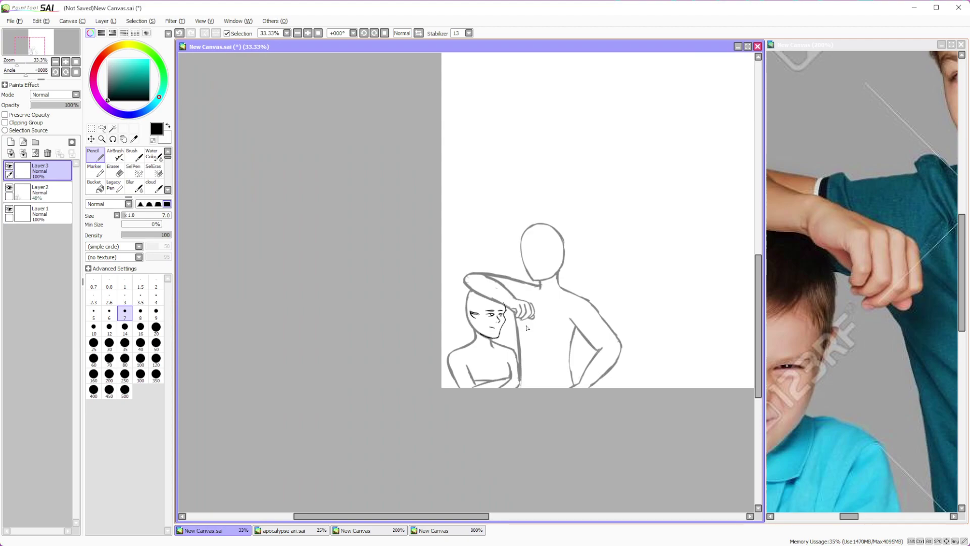
scroll(527, 327, "up", 5)
scroll(429, 290, "down", 4)
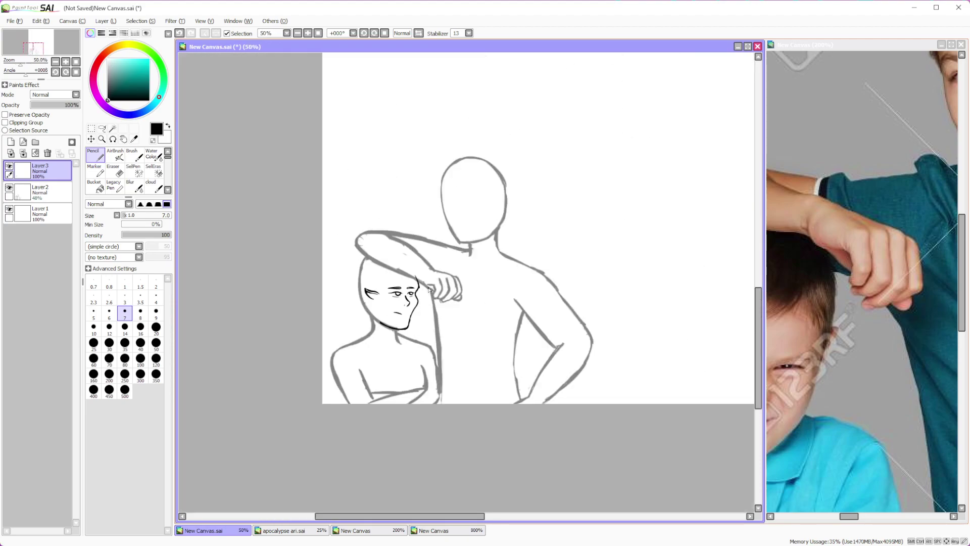
scroll(429, 290, "down", 1)
scroll(432, 274, "up", 6)
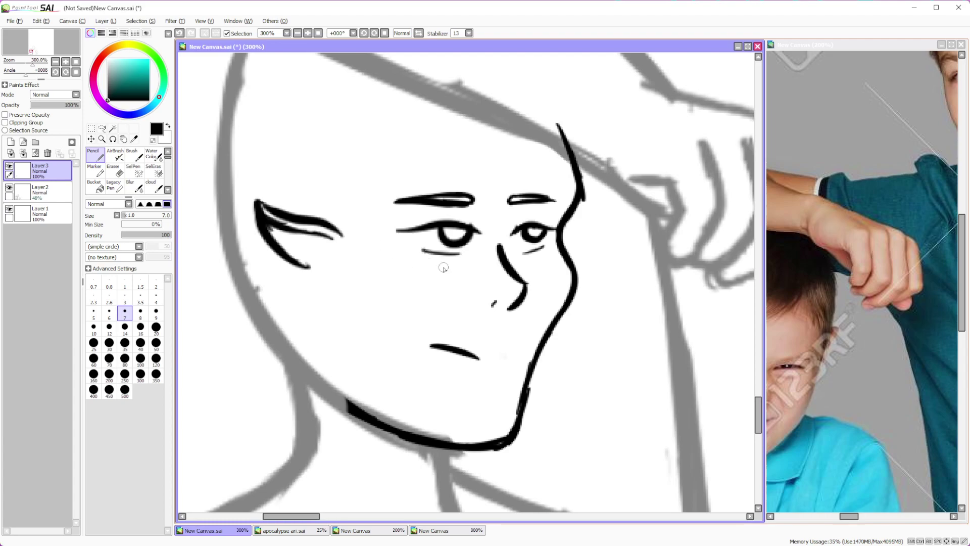
scroll(443, 267, "down", 5)
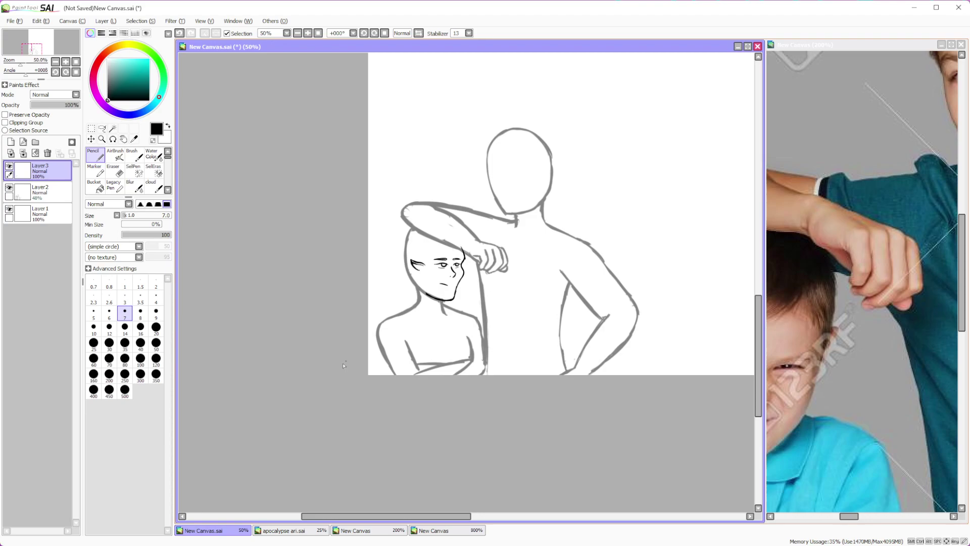
Close the reference photo window and the small zoomed canvas window
scroll(343, 374, "down", 2)
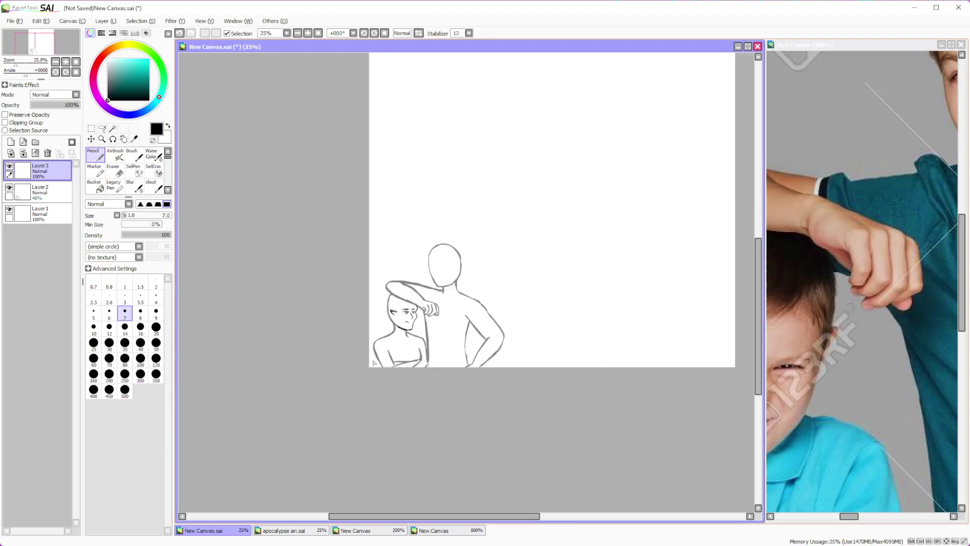
scroll(444, 262, "up", 5)
left_click(908, 45)
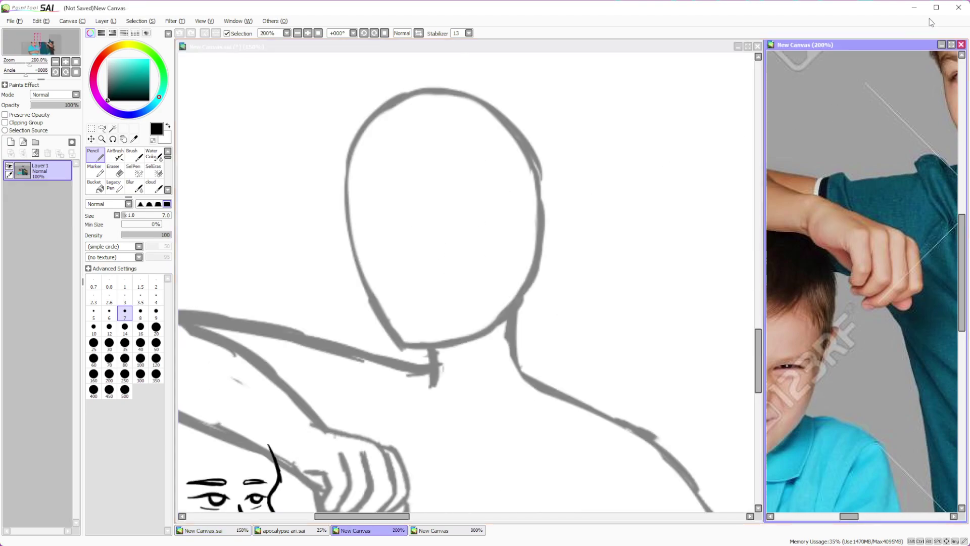
left_click(961, 44)
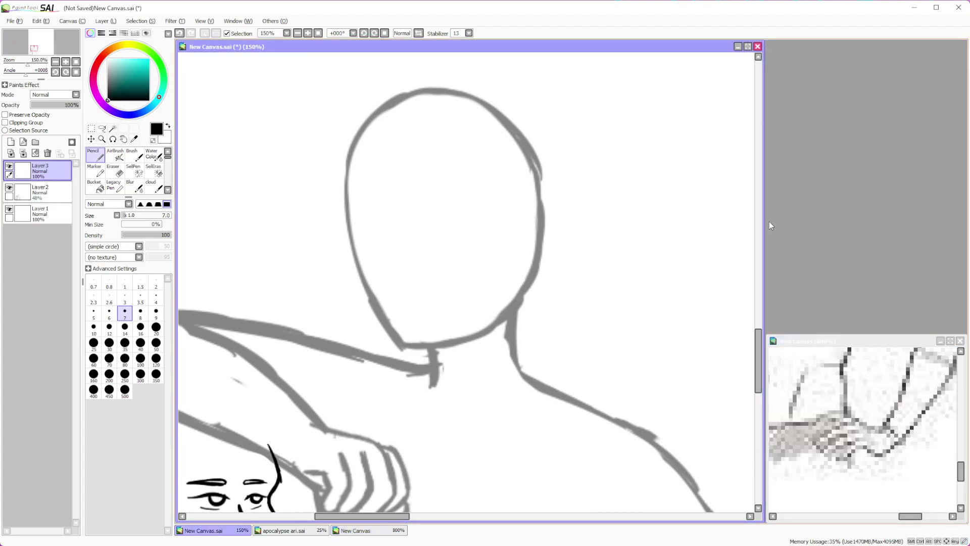
left_click(960, 341)
Narrow the sketch canvas window and open fable 4.jpg
left_click_drag(764, 308, 666, 293)
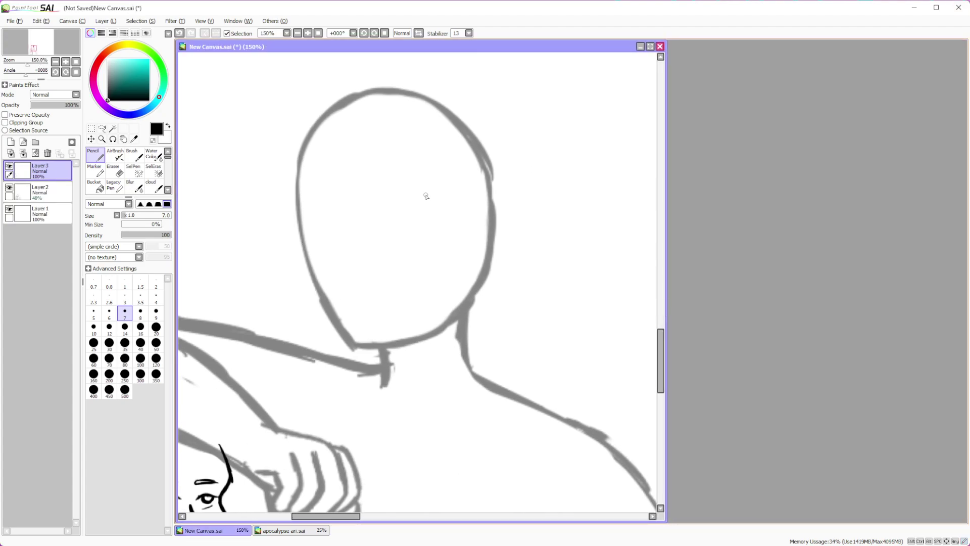
left_click(42, 45)
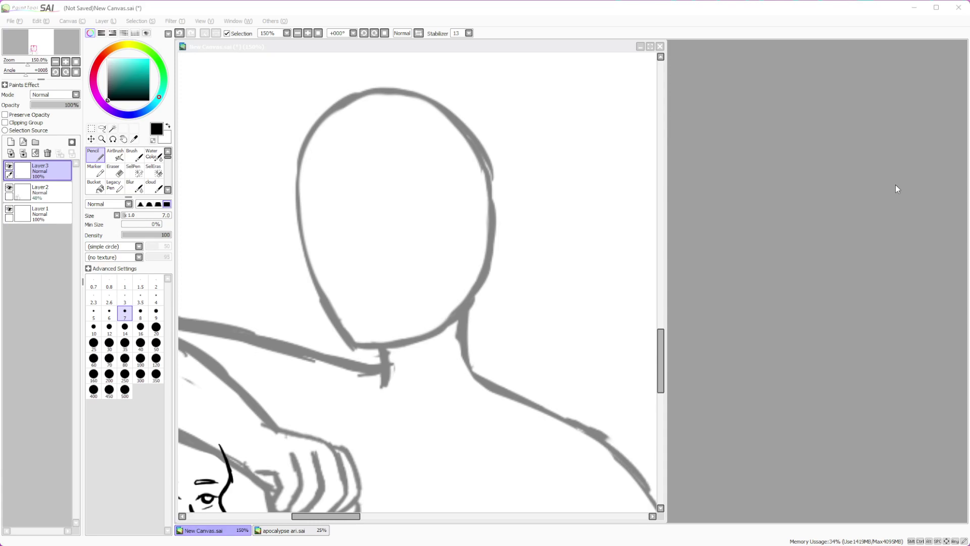
left_click(902, 314)
Move the fable 4.jpg window to the top right, undo a stray mark, and resize it clear of the sketch
left_click_drag(686, 82, 807, 54)
left_click(336, 209)
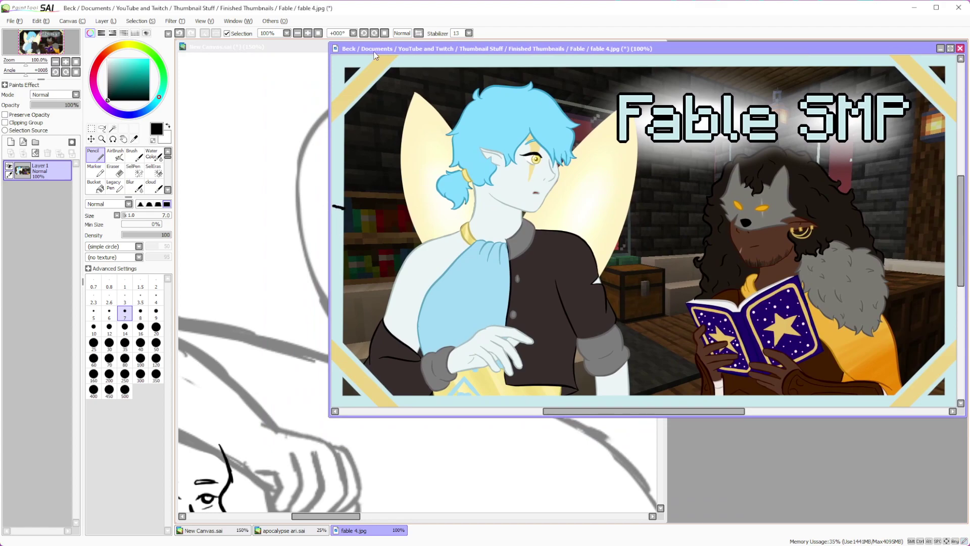
key("ctrl+z")
mouse_move(327, 200)
left_mouse_down()
mouse_move(688, 200)
mouse_move(667, 203)
left_mouse_up()
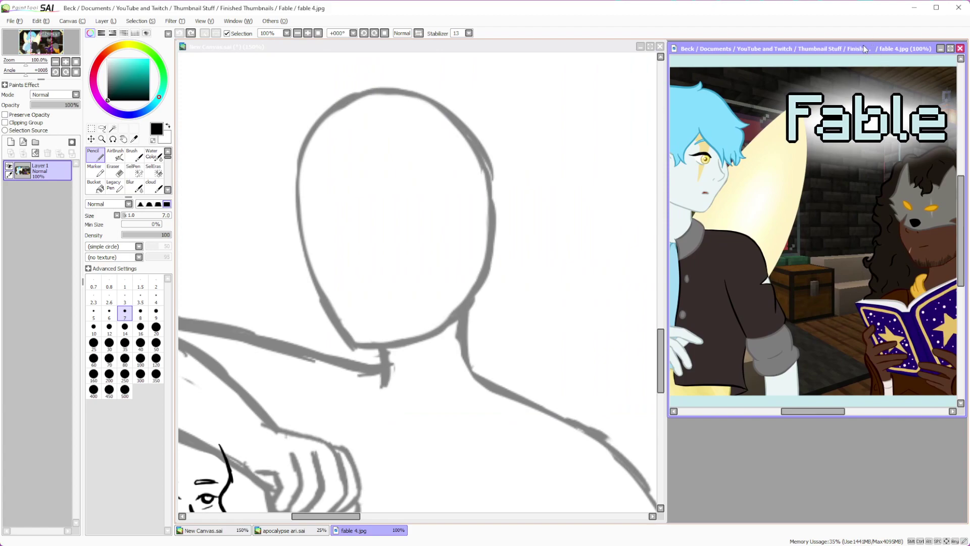
left_click_drag(861, 40, 861, 38)
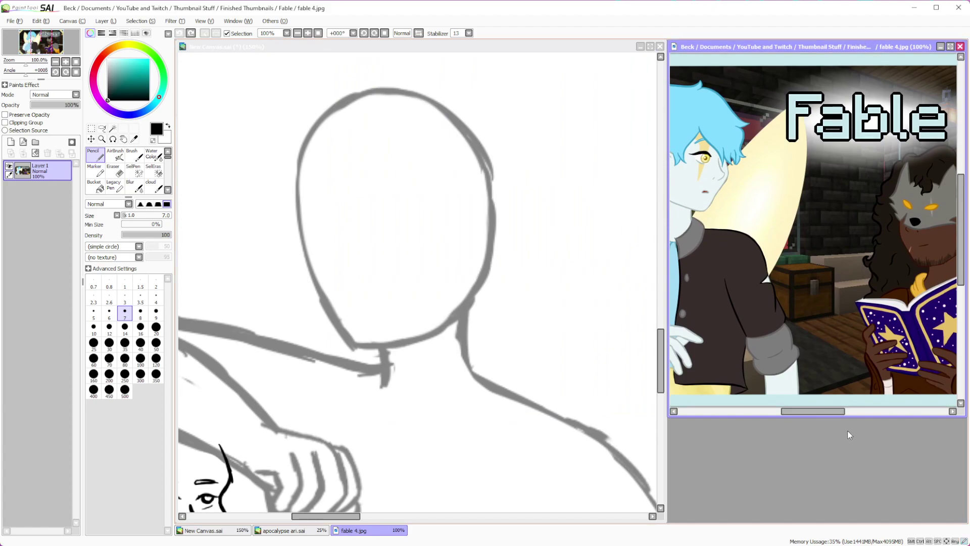
left_click_drag(860, 415, 851, 511)
Back on the sketch canvas, close the fable 11 reference image
left_click(608, 304)
scroll(585, 244, "down", 1)
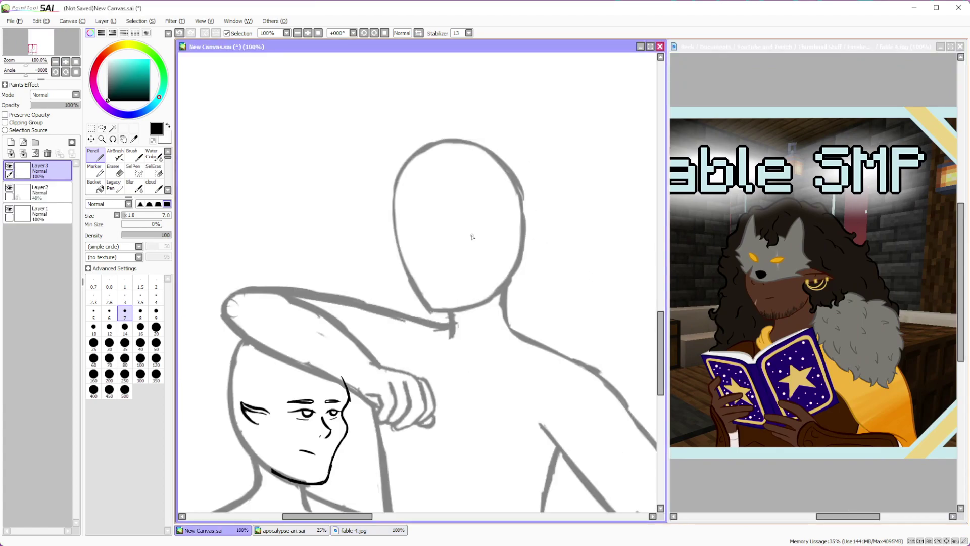
scroll(462, 234, "up", 2)
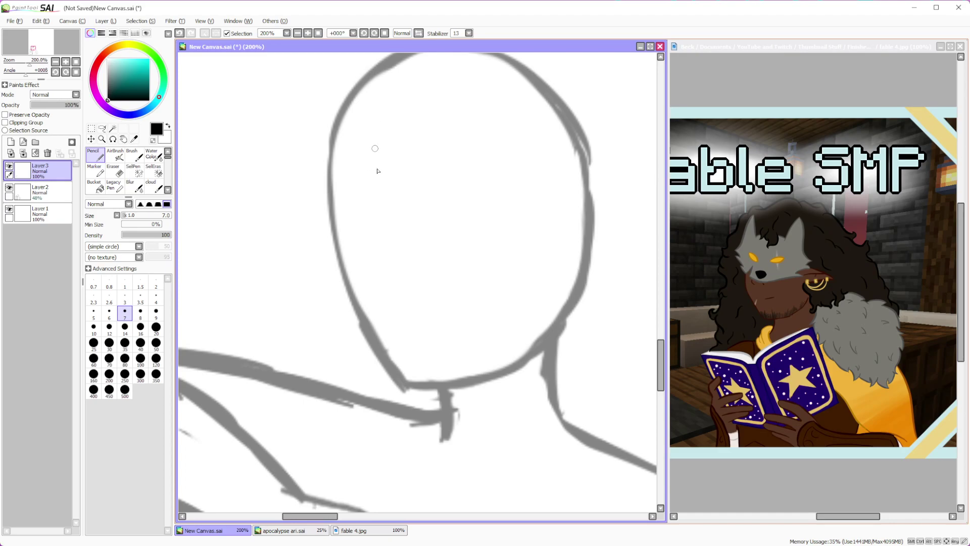
left_click(22, 23)
left_click(41, 45)
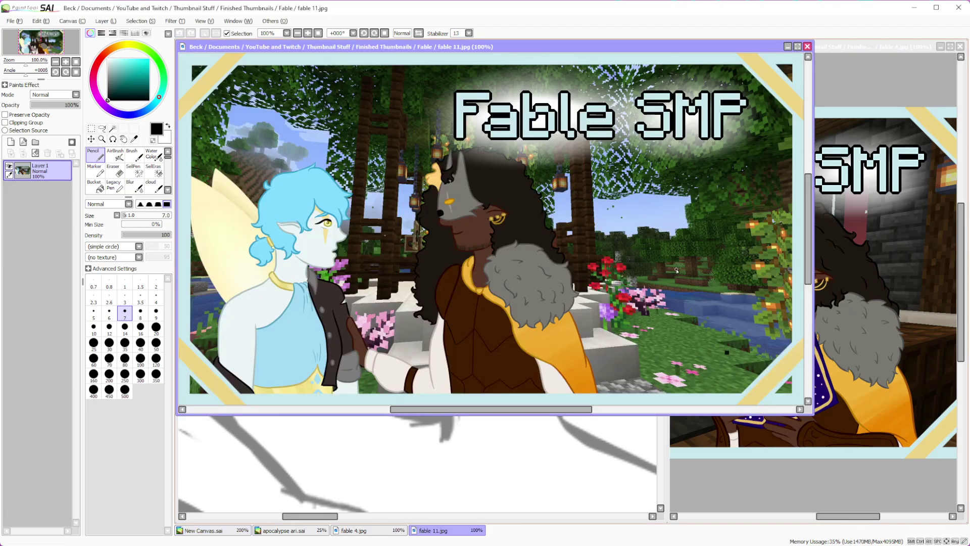
left_click(808, 46)
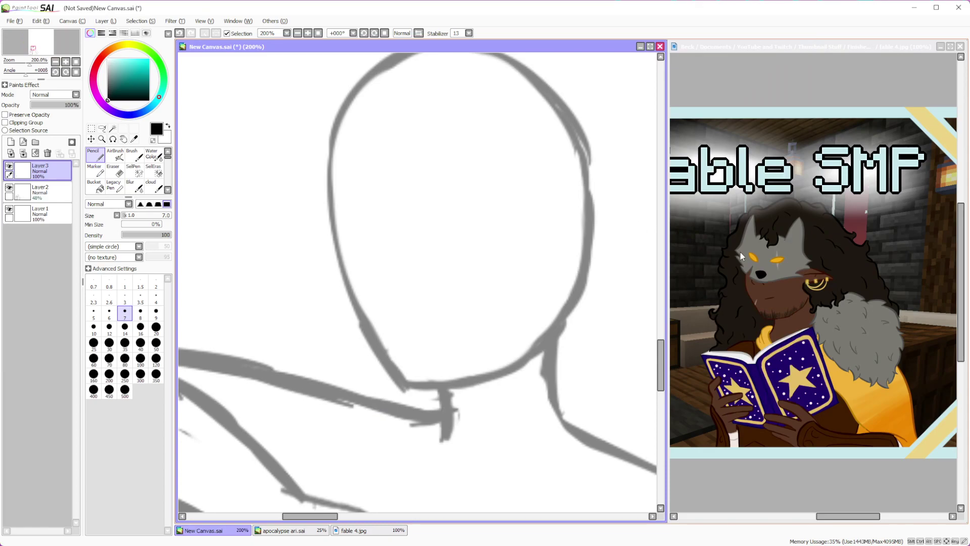
scroll(318, 192, "down", 1)
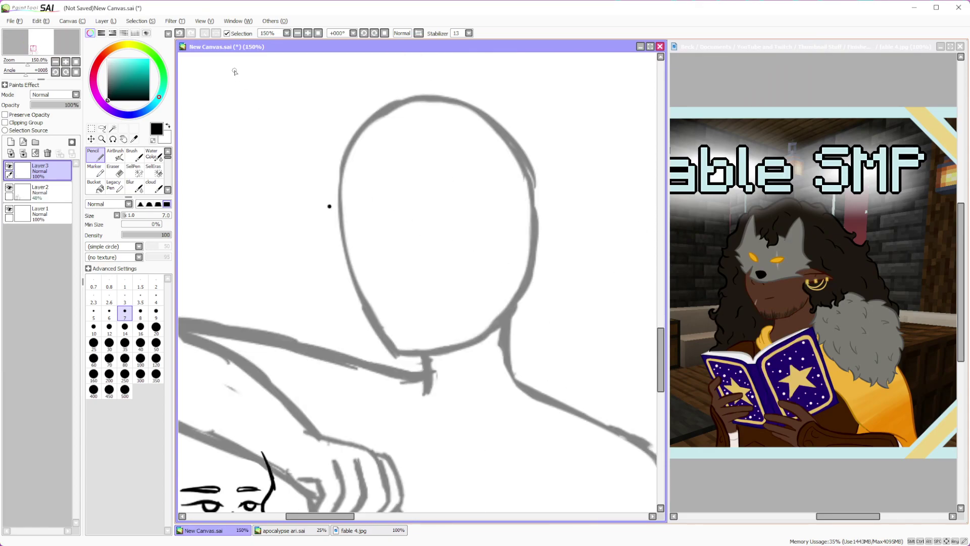
Undo the stray dot and ink the taller boy's left head outline down to the jaw
left_click(181, 33)
scroll(295, 189, "up", 1)
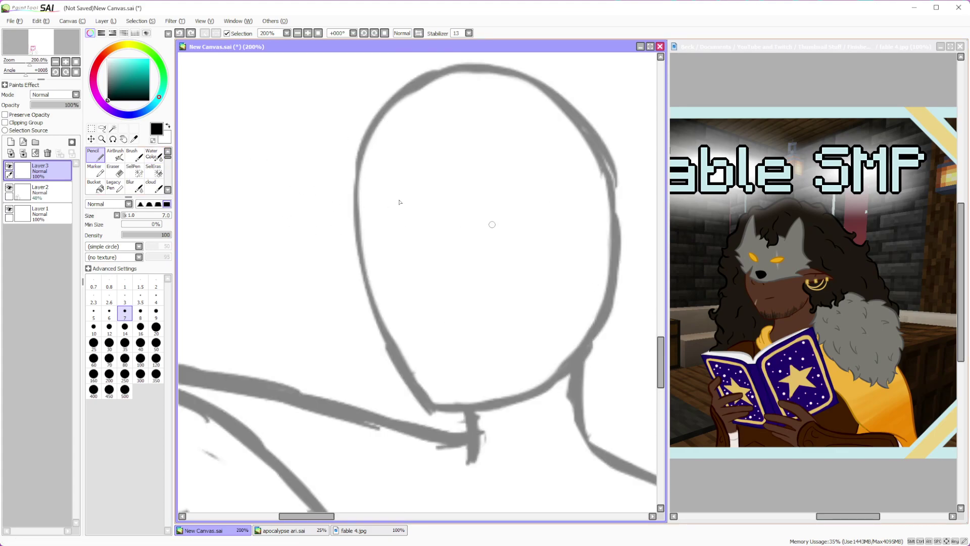
left_click(377, 115)
left_click_drag(377, 114, 342, 186)
mouse_move(367, 137)
left_mouse_down()
mouse_move(349, 228)
mouse_move(345, 198)
mouse_move(368, 247)
mouse_move(358, 237)
mouse_move(358, 317)
mouse_move(356, 287)
mouse_move(379, 340)
left_mouse_up()
left_click_drag(357, 298, 399, 380)
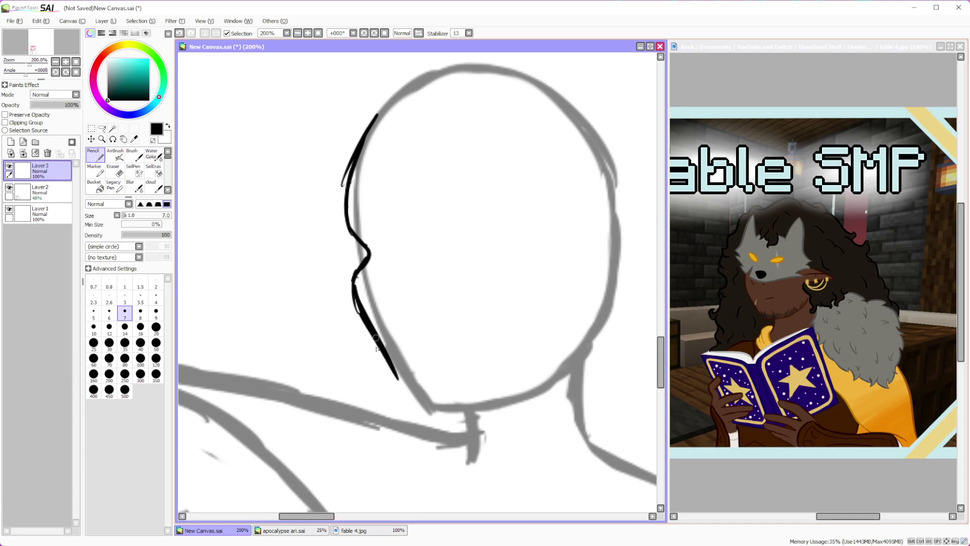
Erase the unwanted jaw stroke and redraw the jawline from the chin upward
key("e")
mouse_move(360, 268)
left_mouse_down()
mouse_move(360, 315)
mouse_move(398, 380)
left_mouse_up()
left_click_drag(362, 314, 383, 357)
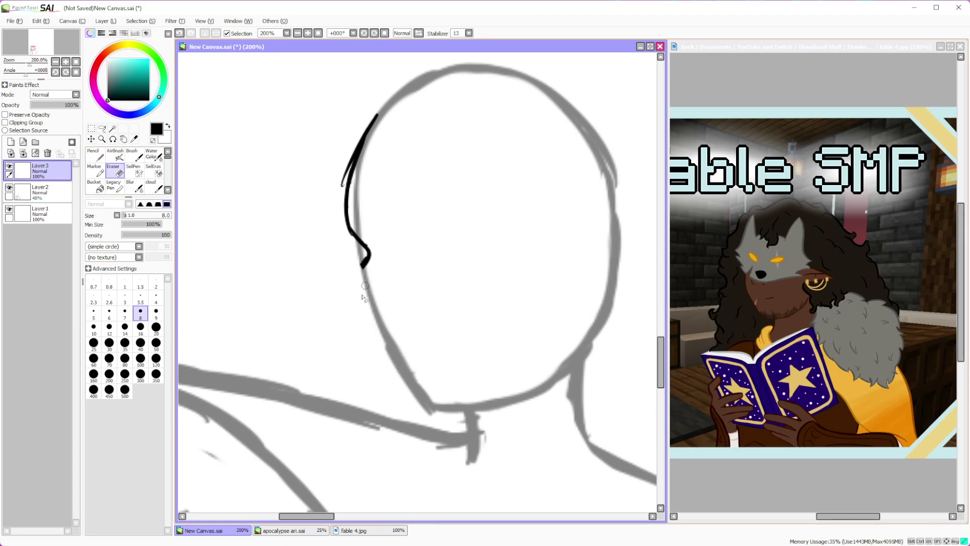
key("n")
mouse_move(367, 247)
left_mouse_down()
mouse_move(362, 307)
mouse_move(361, 287)
mouse_move(418, 403)
mouse_move(472, 409)
mouse_move(517, 391)
mouse_move(492, 406)
mouse_move(546, 383)
mouse_move(551, 363)
left_mouse_up()
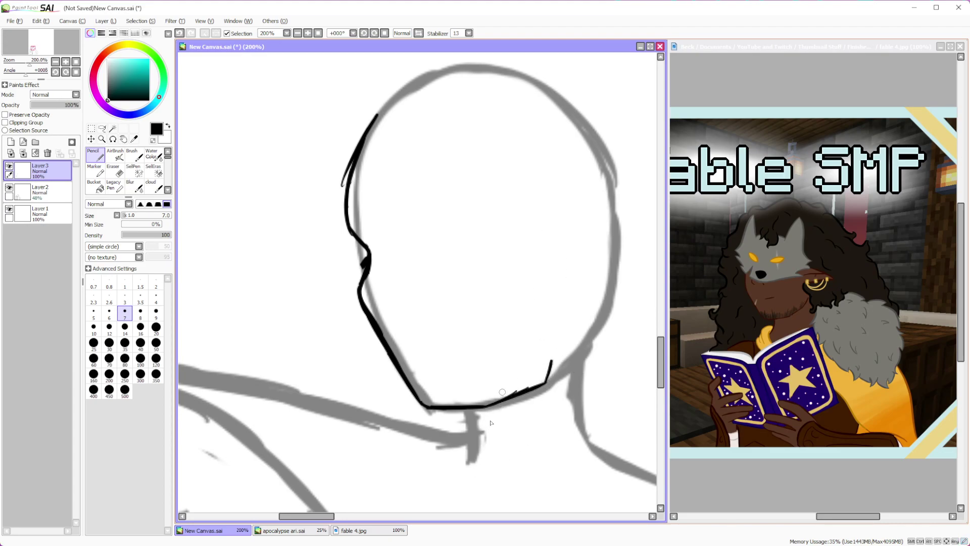
mouse_move(487, 404)
left_mouse_down()
mouse_move(546, 378)
mouse_move(554, 348)
left_mouse_up()
Erase the black blob on the cheek line and the stray thin tail
scroll(468, 303, "down", 4)
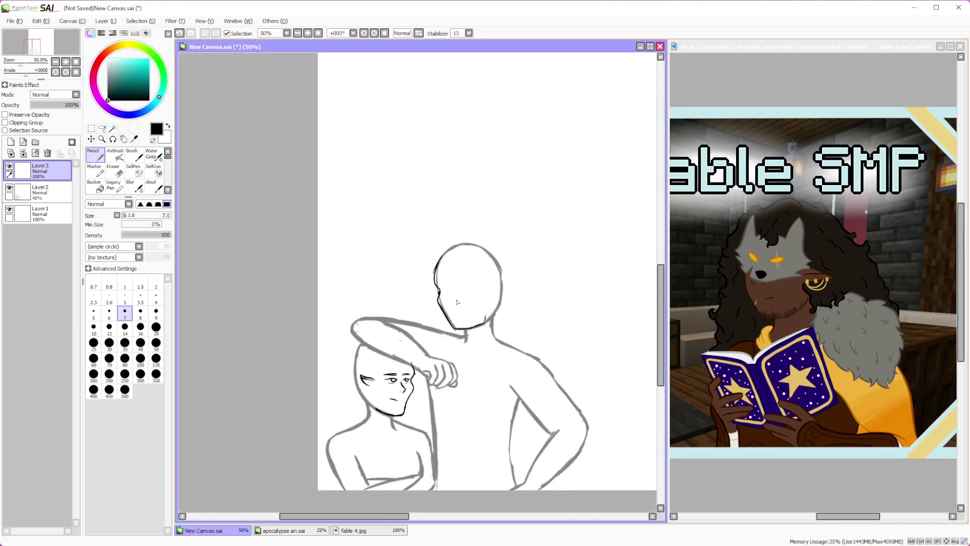
scroll(442, 320, "up", 3)
scroll(442, 320, "up", 4)
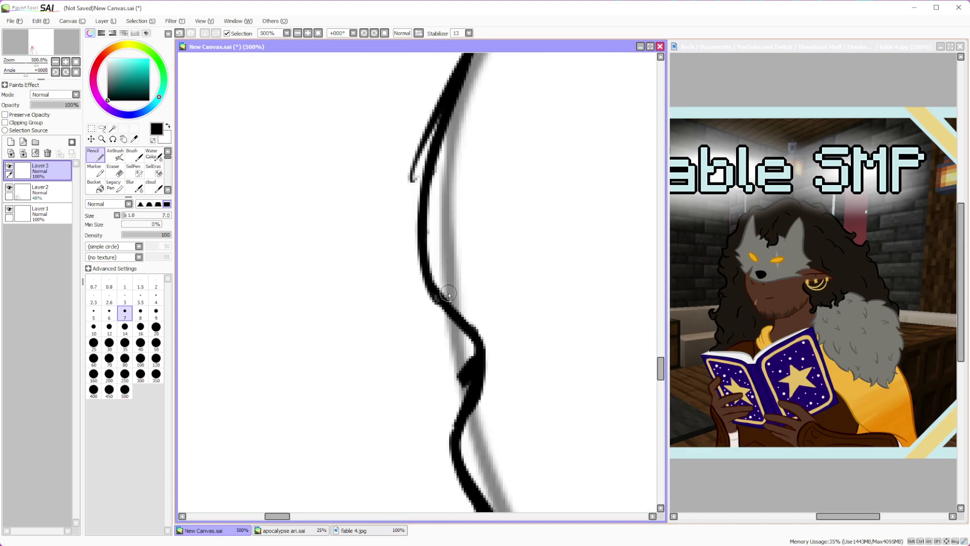
left_click(115, 172)
mouse_move(458, 362)
left_mouse_down()
mouse_move(466, 390)
mouse_move(446, 427)
left_mouse_up()
left_click_drag(458, 394, 445, 429)
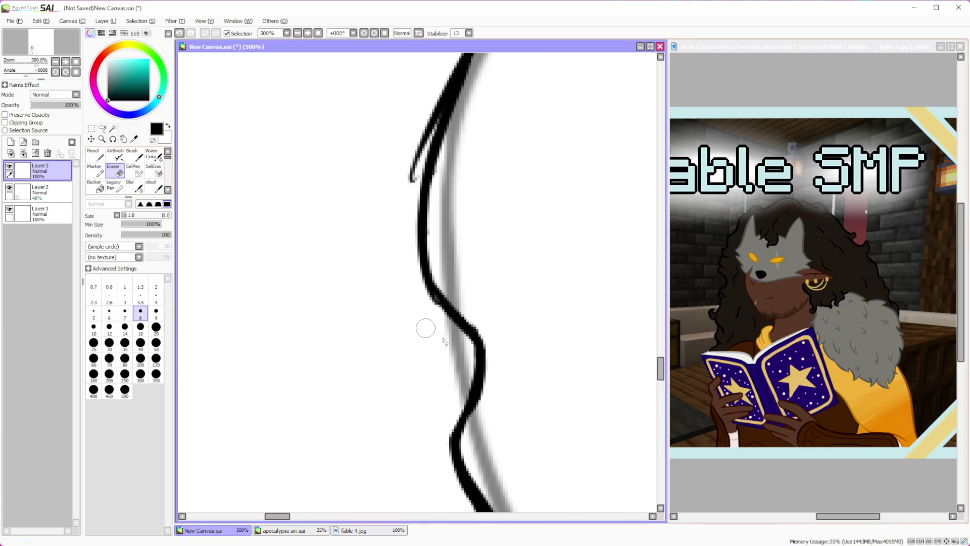
left_click_drag(413, 178, 434, 166)
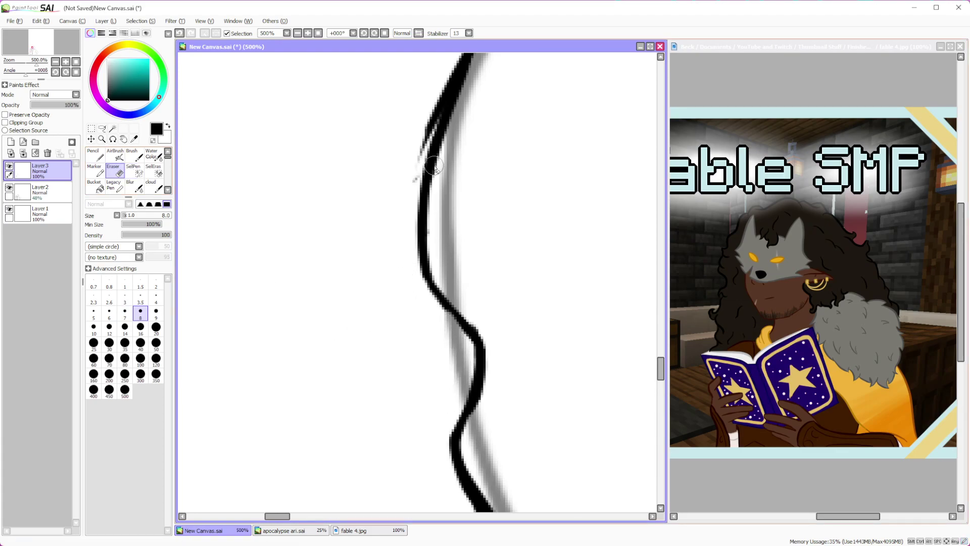
Ink over and thicken the chin line, then trim its lower edge with the eraser
scroll(433, 164, "down", 8)
scroll(430, 249, "up", 4)
scroll(430, 249, "up", 3)
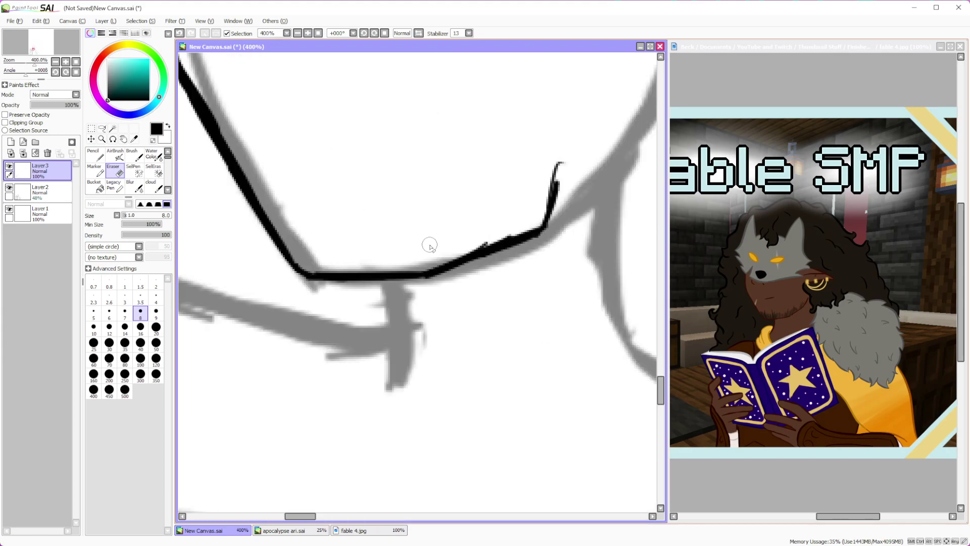
key("n")
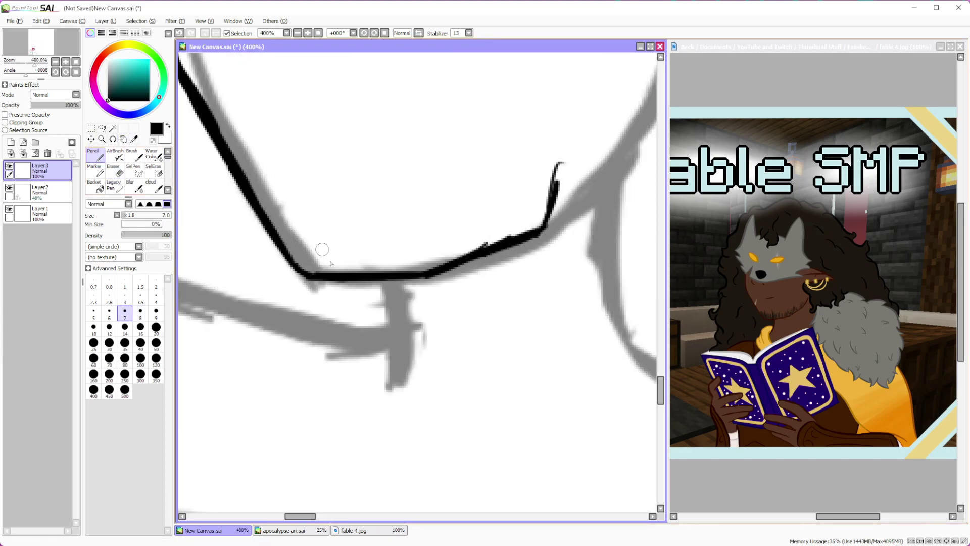
mouse_move(296, 264)
left_mouse_down()
mouse_move(390, 274)
mouse_move(454, 262)
left_mouse_up()
left_click_drag(368, 272, 513, 239)
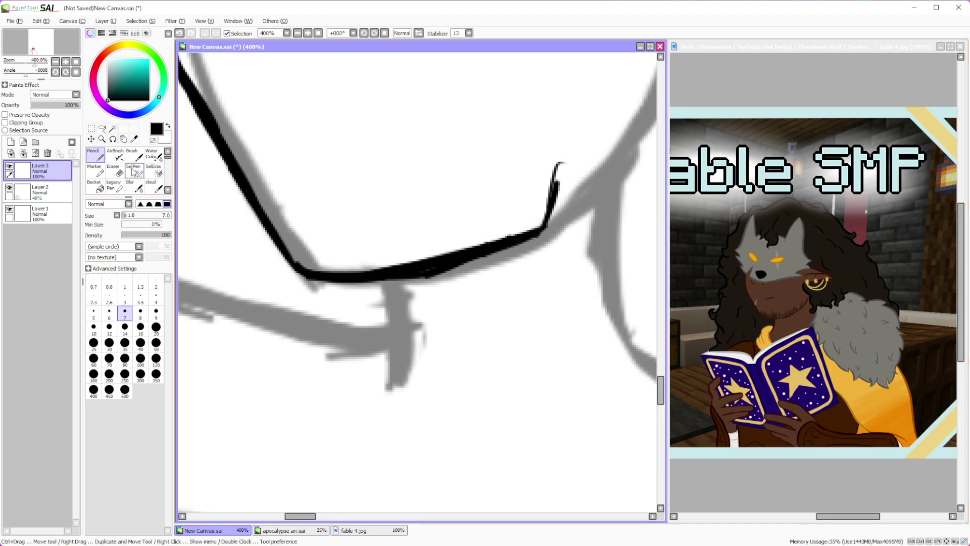
key("e")
mouse_move(305, 278)
left_mouse_down()
mouse_move(333, 289)
mouse_move(412, 285)
mouse_move(560, 234)
left_mouse_up()
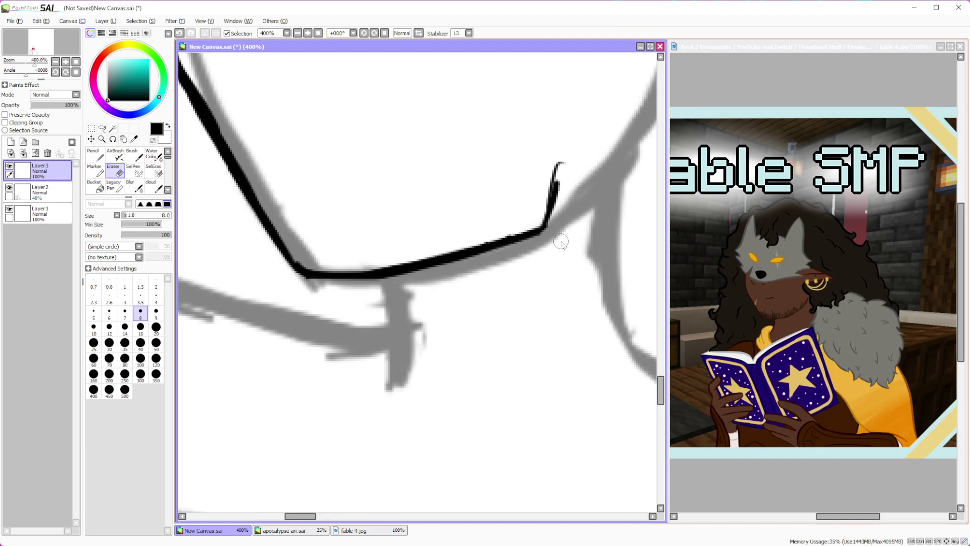
scroll(561, 244, "down", 6)
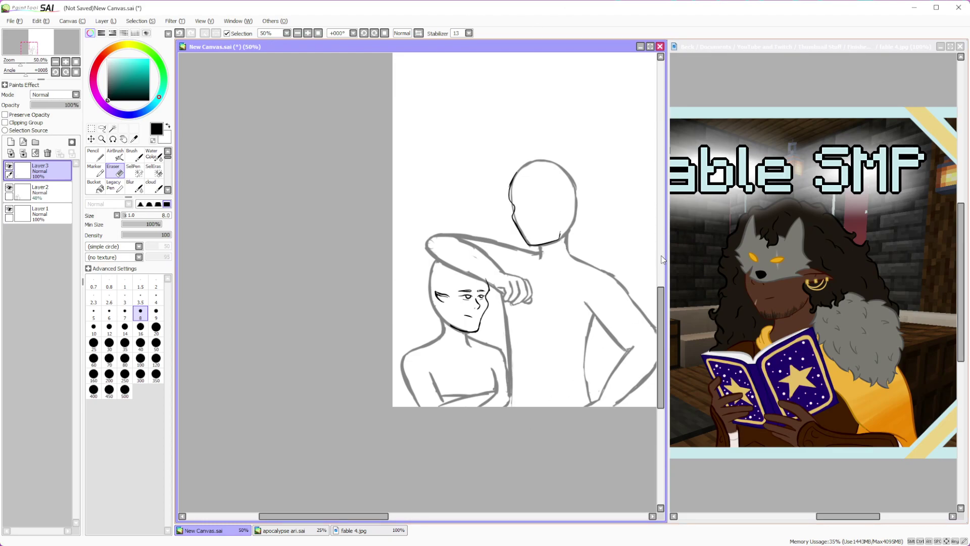
key("alt+Tab")
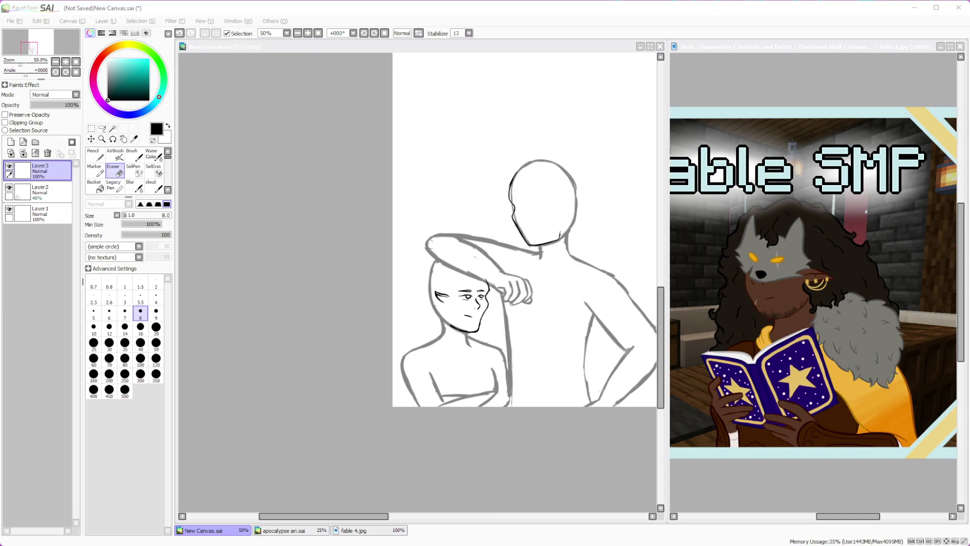
key("alt+Tab")
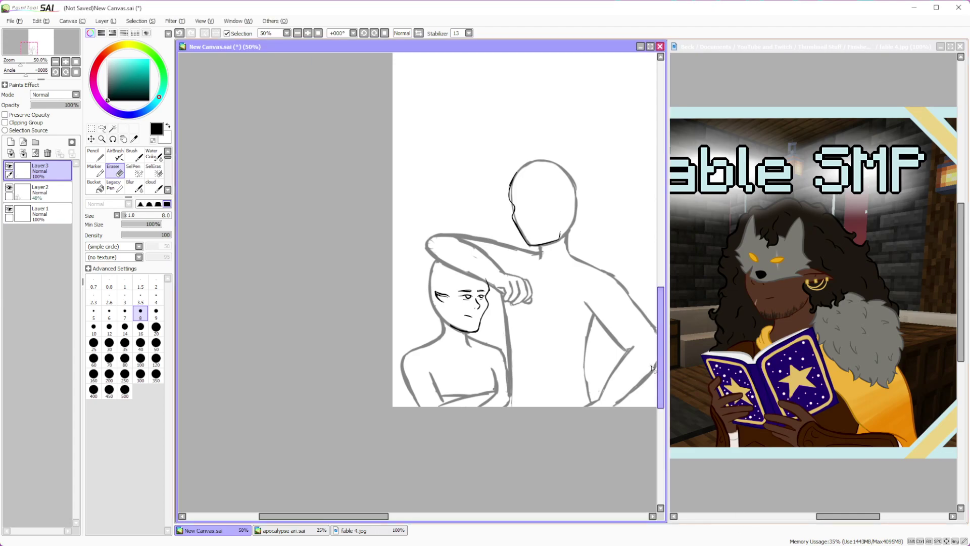
scroll(464, 408, "down", 2)
scroll(515, 340, "up", 5)
scroll(505, 344, "down", 2)
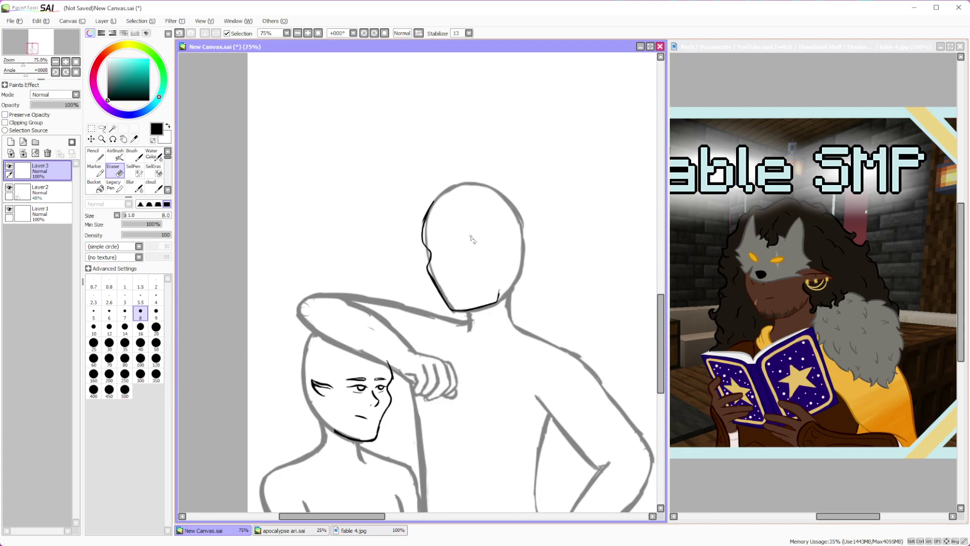
scroll(484, 253, "up", 3)
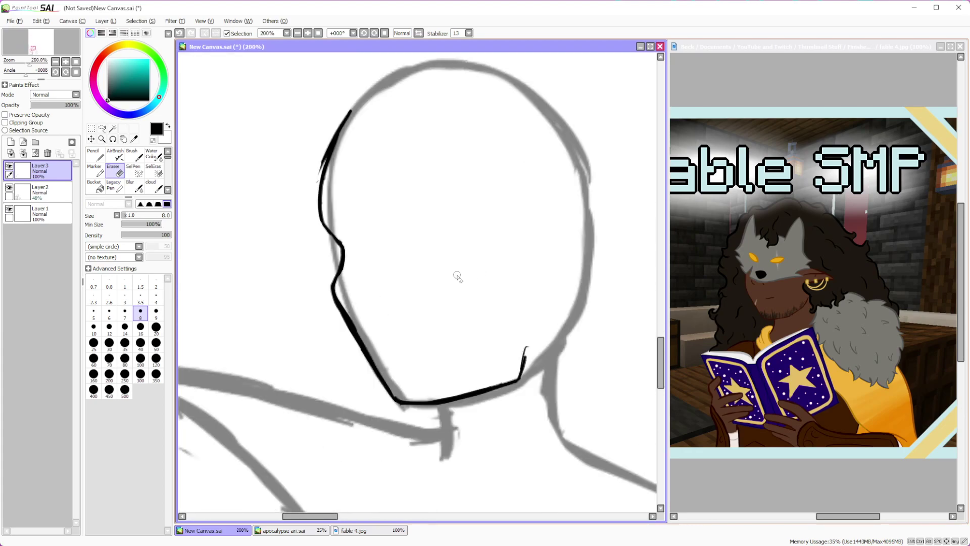
Ink the taller boy's upper and lower eyelids, extending the upper lid to the outer corner
scroll(455, 278, "up", 1)
key("n")
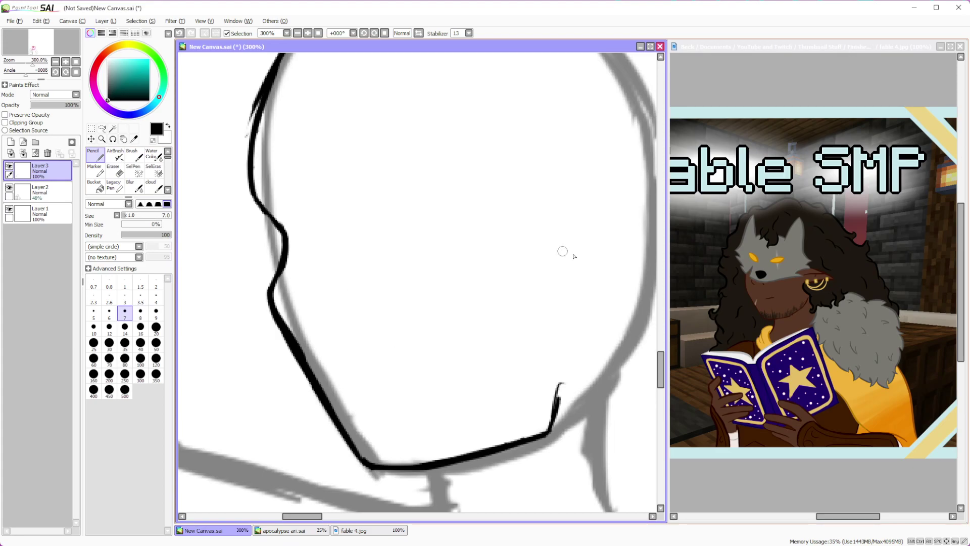
left_click_drag(531, 248, 613, 280)
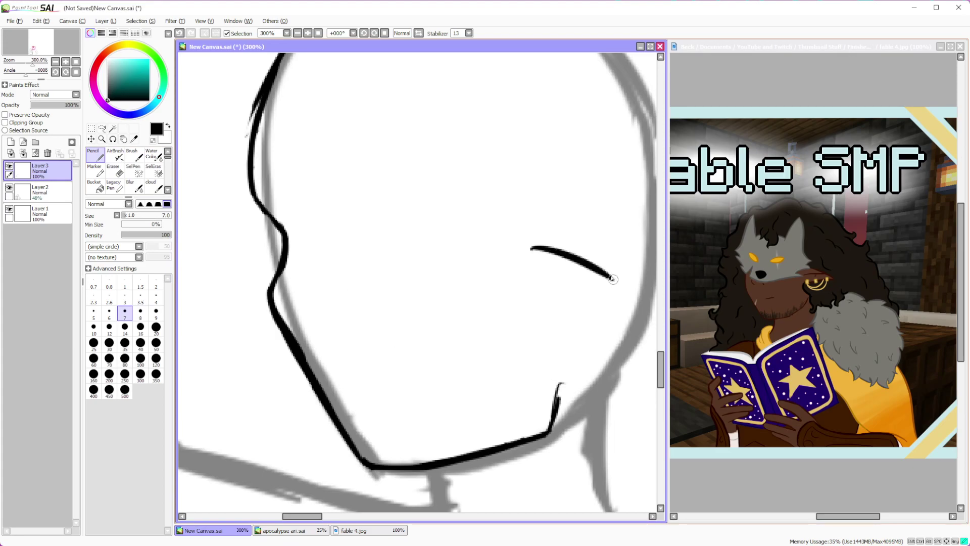
left_click_drag(523, 243, 626, 284)
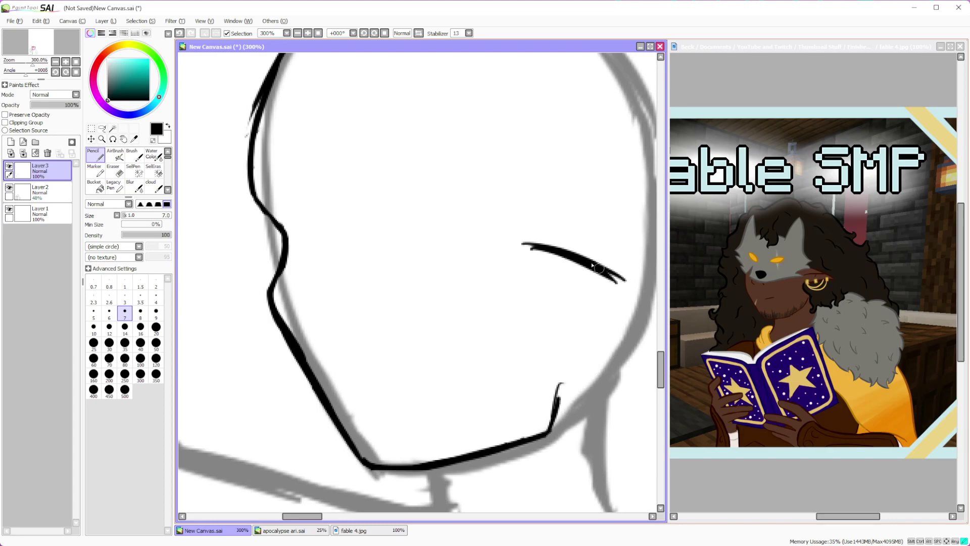
left_click_drag(529, 296, 629, 287)
left_click_drag(577, 256, 631, 285)
Thin the upper eyelid with the Eraser and add a line through the eye's middle
left_click(112, 171)
left_click_drag(523, 244, 618, 285)
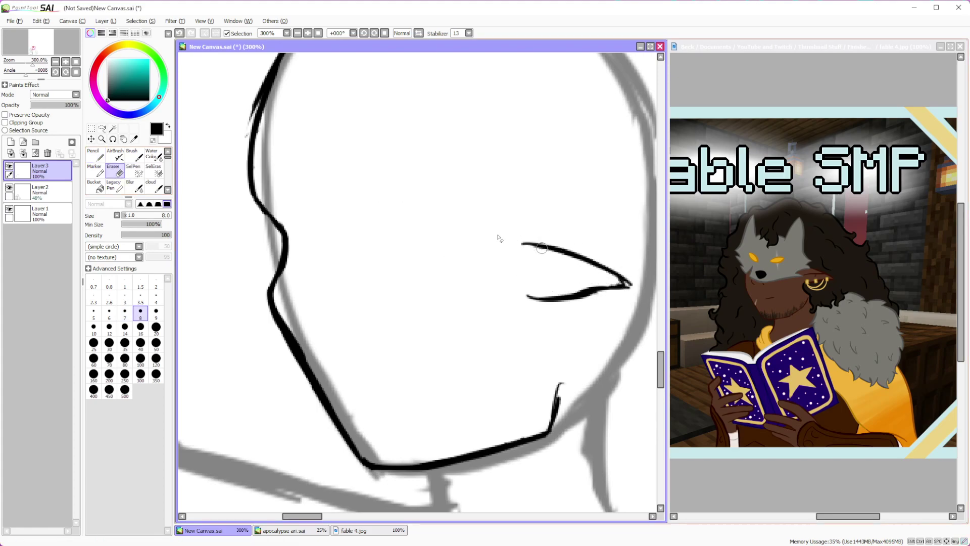
key("n")
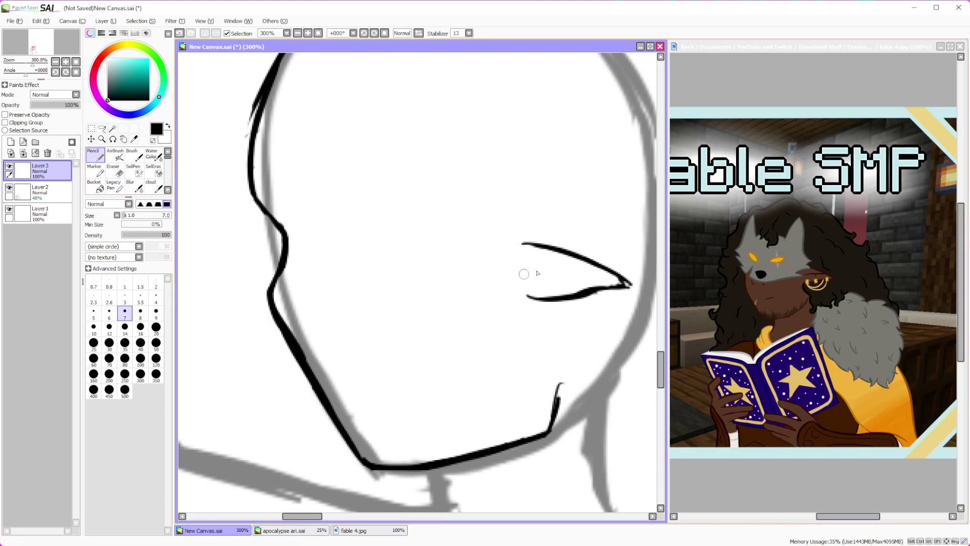
mouse_move(527, 272)
left_mouse_down()
mouse_move(619, 281)
mouse_move(565, 289)
left_mouse_up()
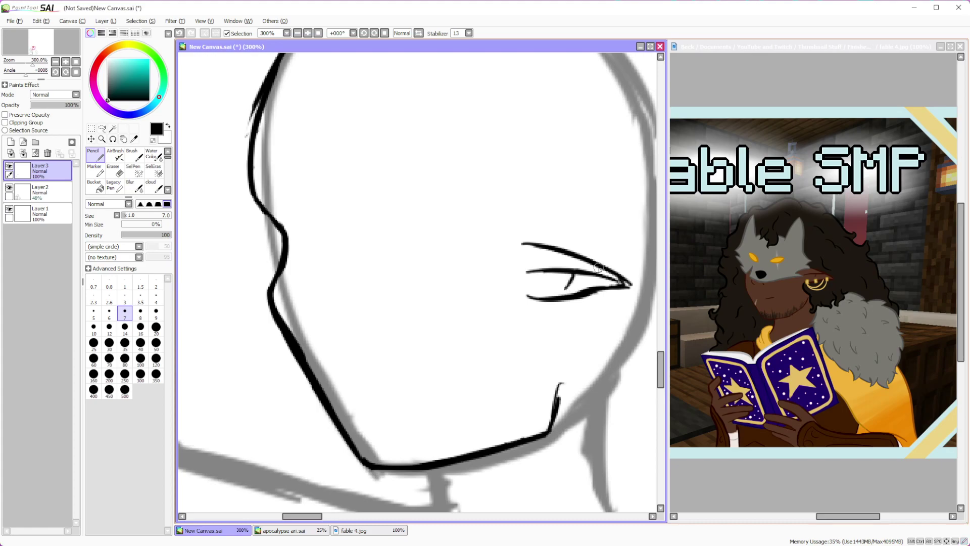
scroll(597, 267, "down", 6)
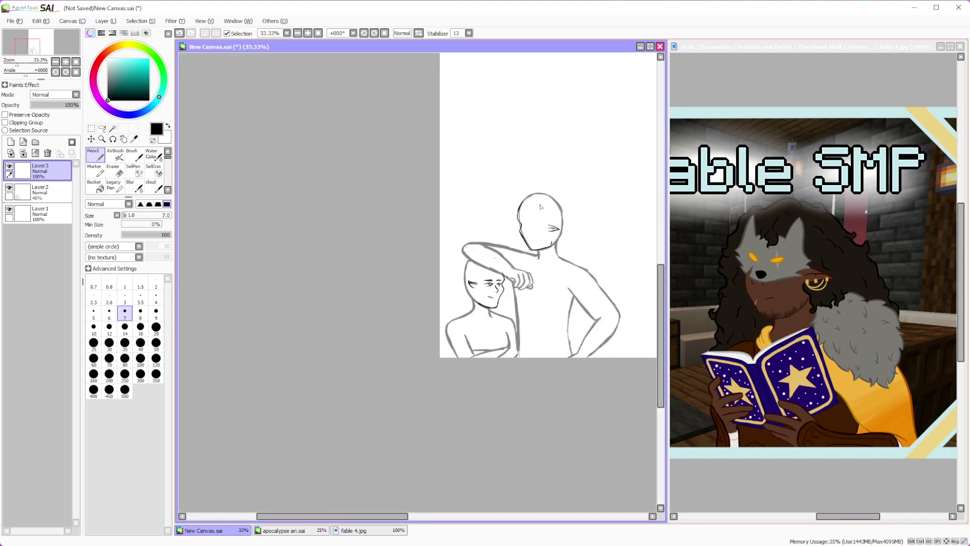
scroll(537, 210, "up", 5)
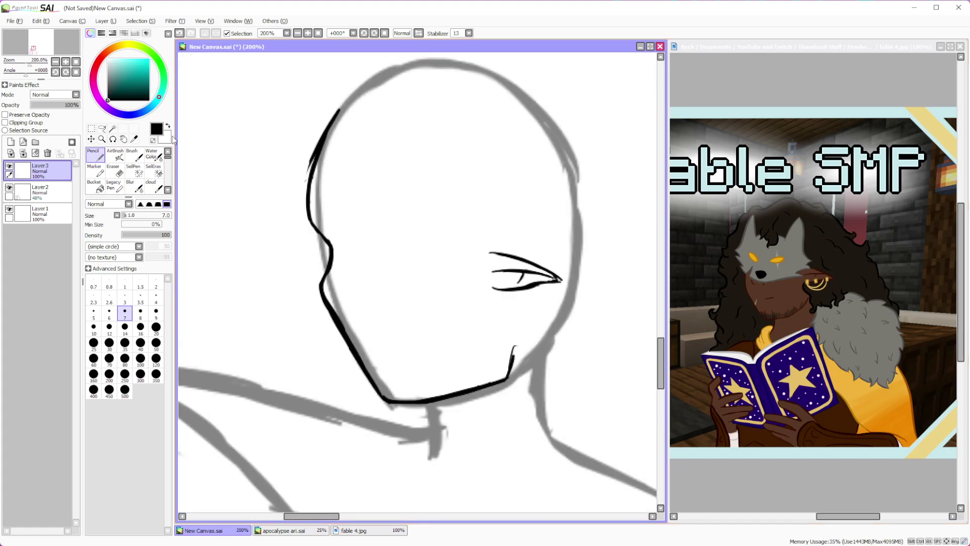
Lasso the eye and transform it slightly larger, tilted and shifted toward the face's edge
left_click(103, 130)
mouse_move(547, 250)
left_mouse_down()
mouse_move(462, 257)
mouse_move(540, 247)
left_mouse_up()
key("ctrl+t")
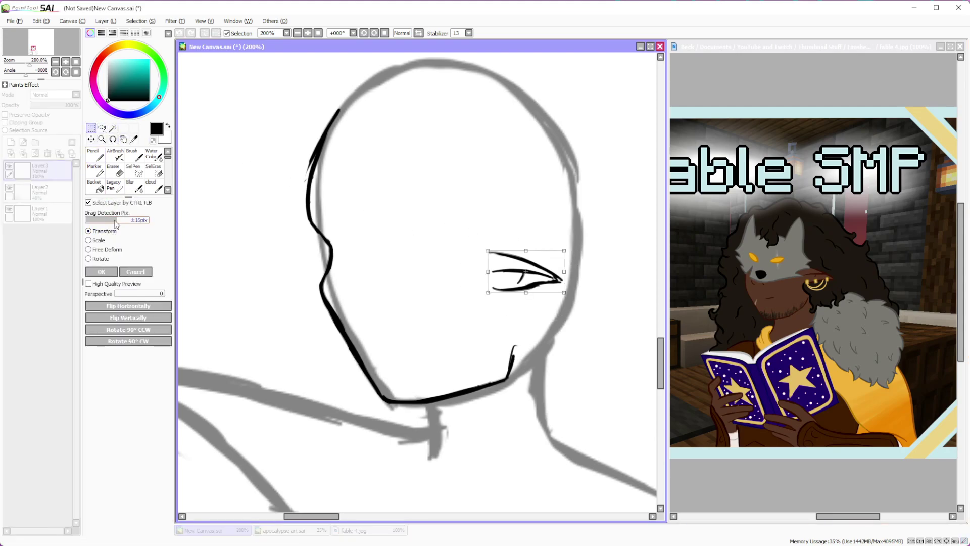
mouse_move(574, 243)
left_mouse_down()
mouse_move(597, 251)
mouse_move(575, 248)
left_mouse_up()
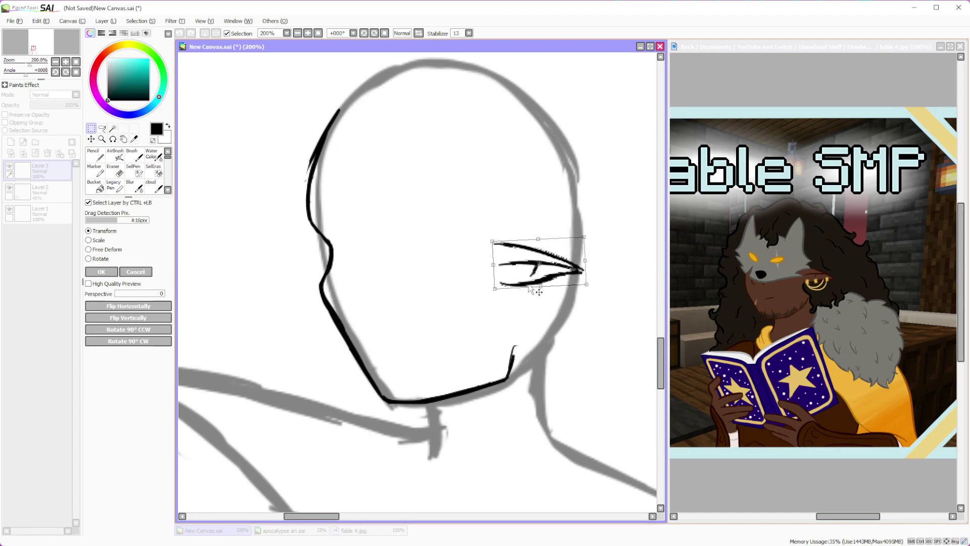
key("Return")
scroll(544, 279, "down", 4)
Deselect the eye and ink a hooked nose with a nostril curve on the taller boy
scroll(544, 279, "up", 1)
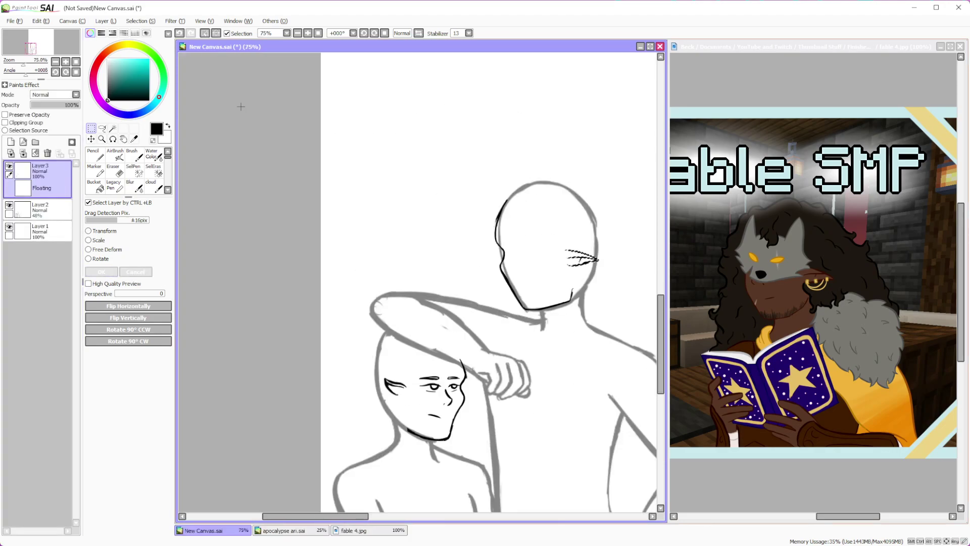
key("ctrl+d")
scroll(532, 246, "up", 4)
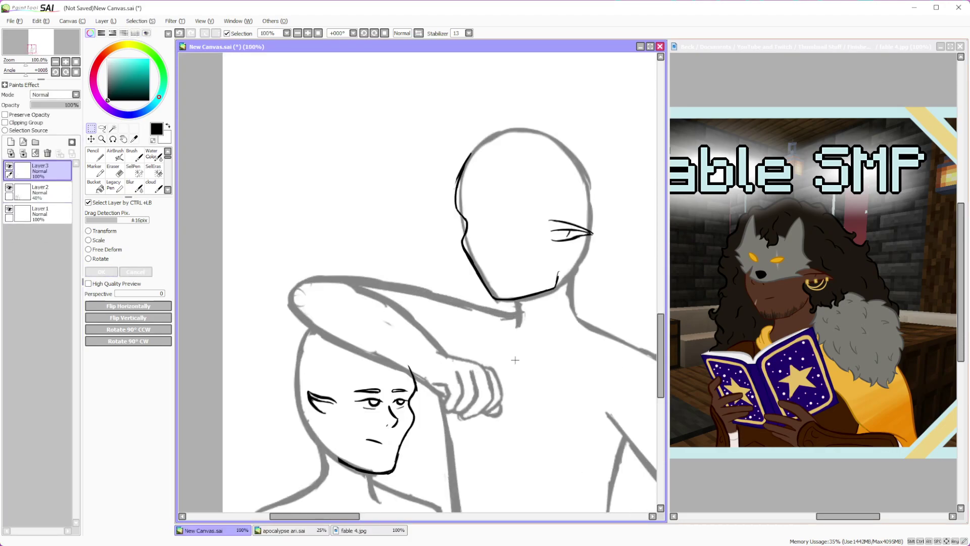
left_click(97, 159)
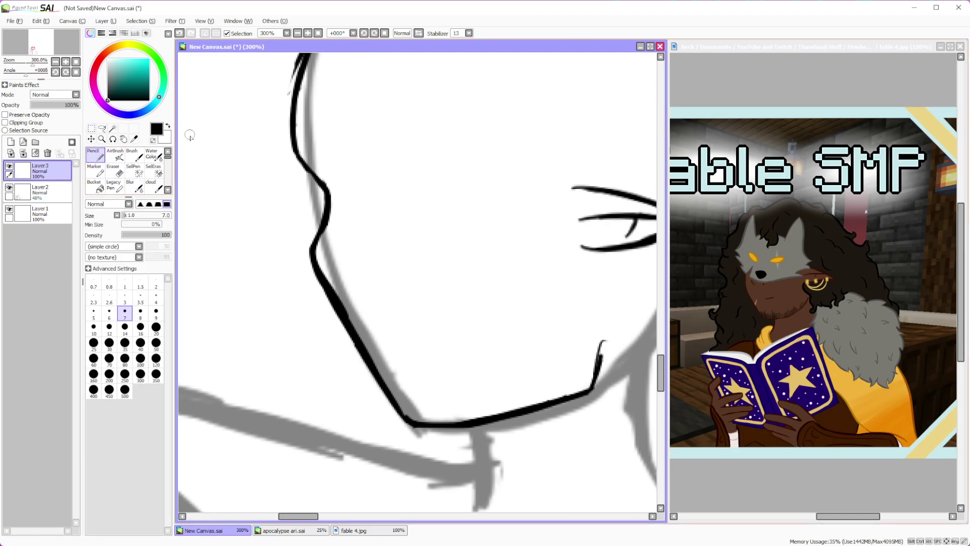
scroll(438, 281, "up", 1)
left_click_drag(374, 197, 352, 250)
mouse_move(348, 259)
left_mouse_down()
mouse_move(347, 286)
mouse_move(361, 240)
mouse_move(336, 289)
mouse_move(352, 291)
mouse_move(336, 240)
mouse_move(353, 240)
mouse_move(374, 216)
mouse_move(336, 285)
mouse_move(349, 296)
mouse_move(339, 276)
mouse_move(356, 299)
mouse_move(400, 294)
left_mouse_up()
key("e")
key("n")
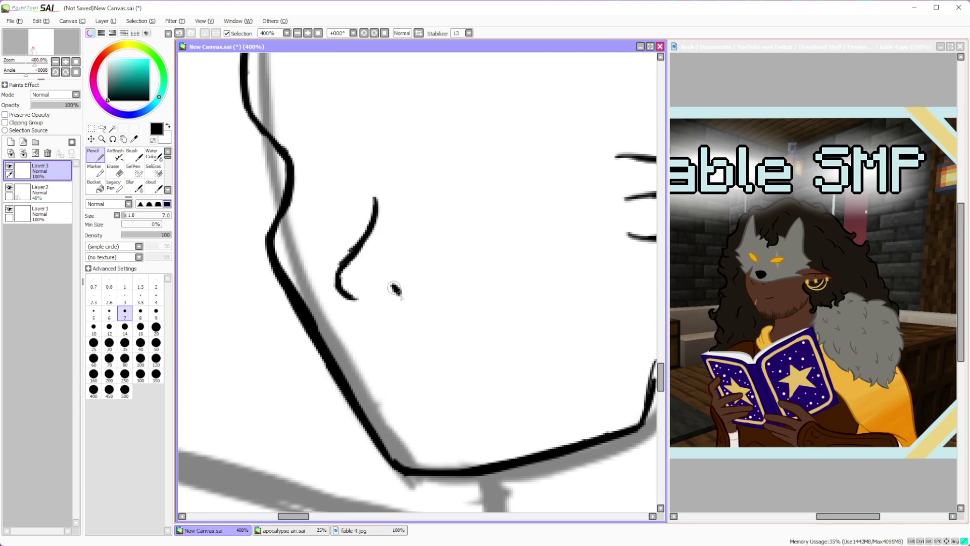
Ink the taller boy's small mouth line, erasing and redrawing it until it looks right
left_click_drag(403, 369, 460, 332)
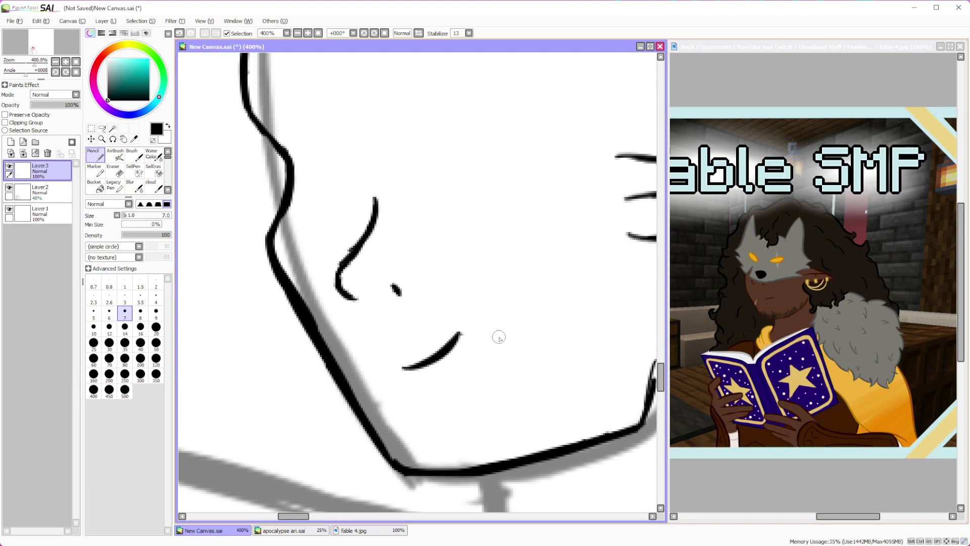
scroll(502, 277, "down", 8)
scroll(520, 298, "up", 6)
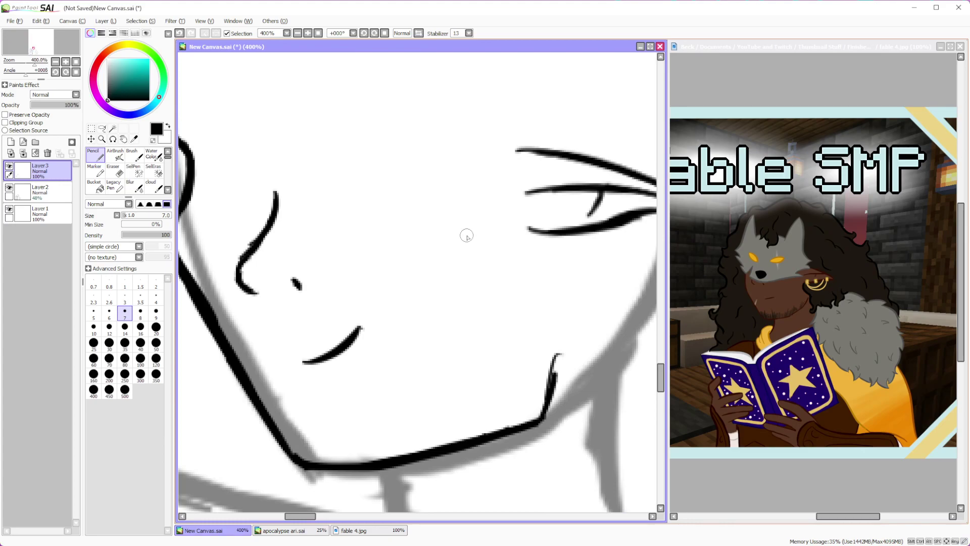
key("e")
mouse_move(360, 330)
left_mouse_down()
mouse_move(322, 360)
mouse_move(320, 374)
mouse_move(346, 357)
left_mouse_up()
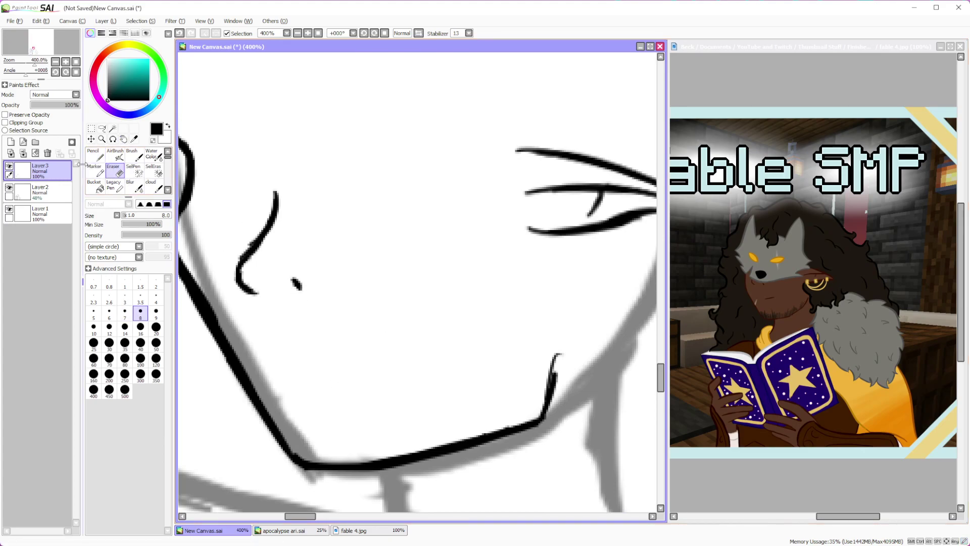
left_click(94, 155)
mouse_move(321, 369)
left_mouse_down()
mouse_move(373, 345)
mouse_move(320, 378)
mouse_move(380, 328)
mouse_move(343, 353)
left_mouse_up()
key("e")
left_click(94, 154)
left_click(112, 171)
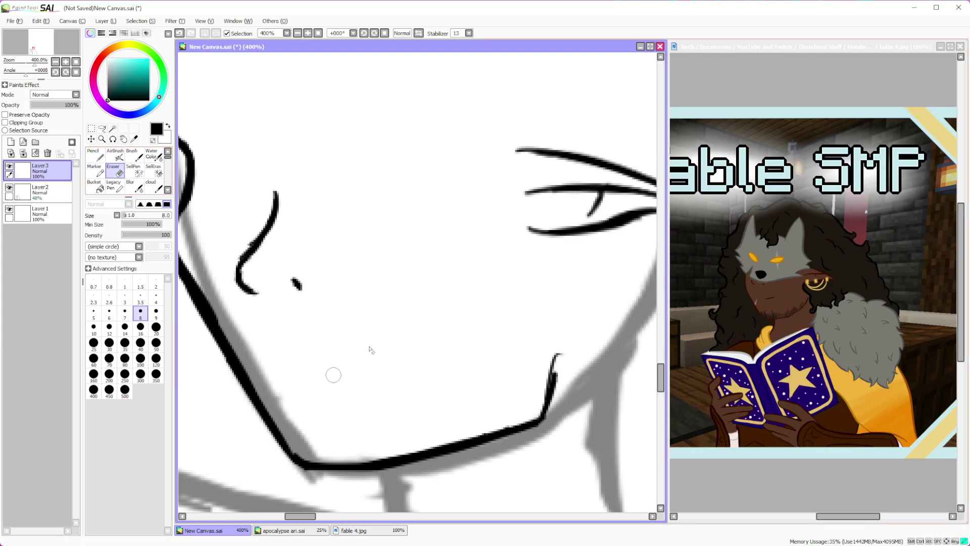
left_click(94, 154)
left_click_drag(326, 367, 403, 330)
On the sketch layer, erase sketch lines under the taller boy's inked head with a size 40 Eraser
scroll(411, 349, "down", 7)
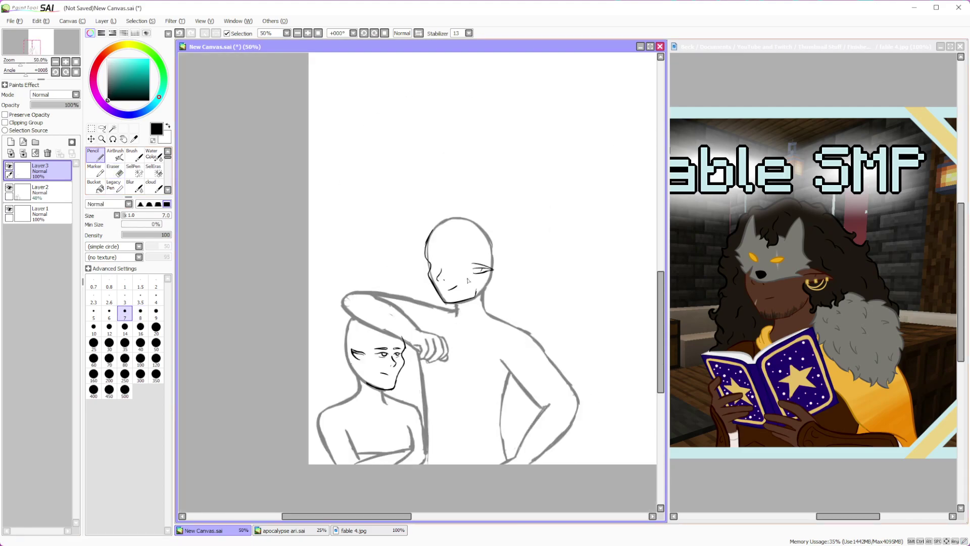
scroll(495, 340, "up", 2)
scroll(496, 339, "down", 2)
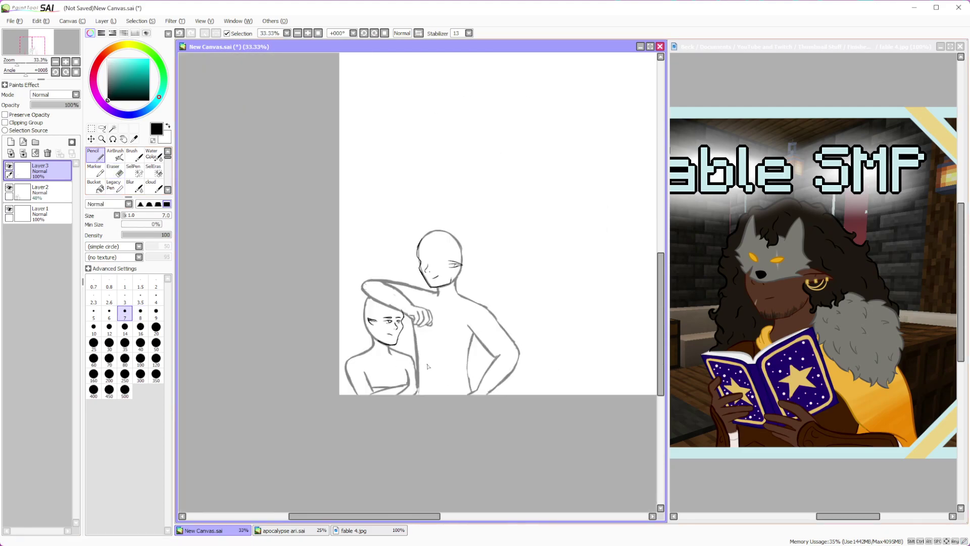
scroll(495, 340, "up", 2)
left_click(40, 191)
left_click(114, 171)
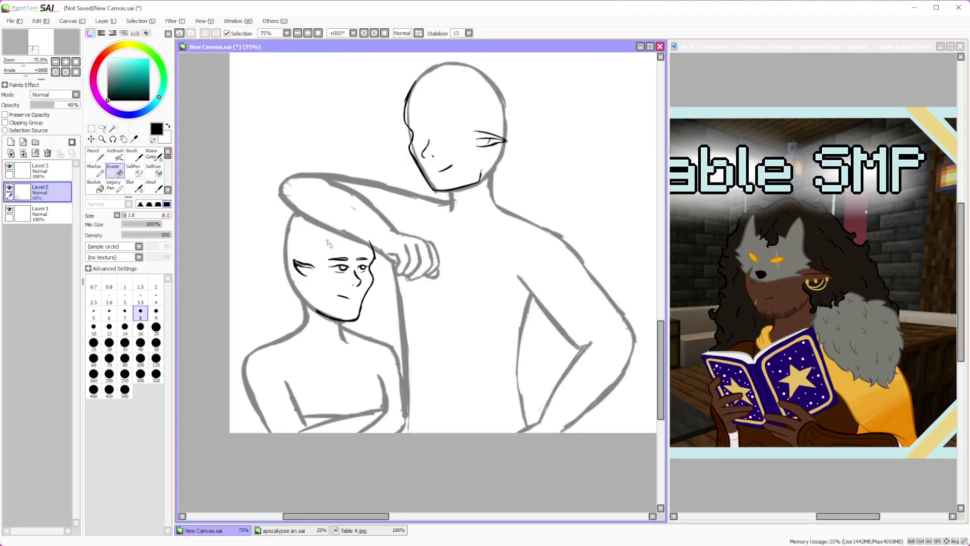
scroll(453, 171, "up", 2)
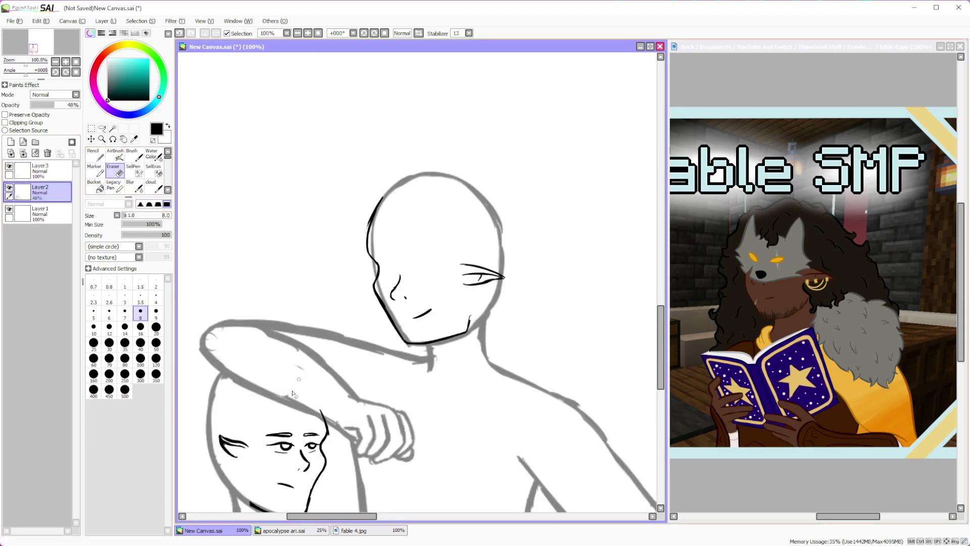
left_click(147, 344)
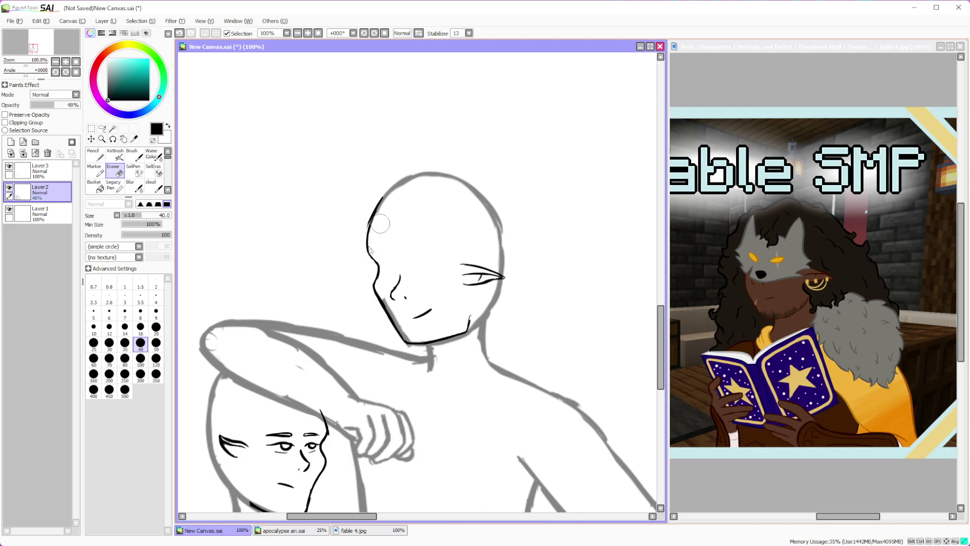
mouse_move(374, 239)
left_mouse_down()
mouse_move(387, 316)
mouse_move(412, 335)
mouse_move(448, 338)
mouse_move(475, 315)
mouse_move(481, 372)
left_mouse_up()
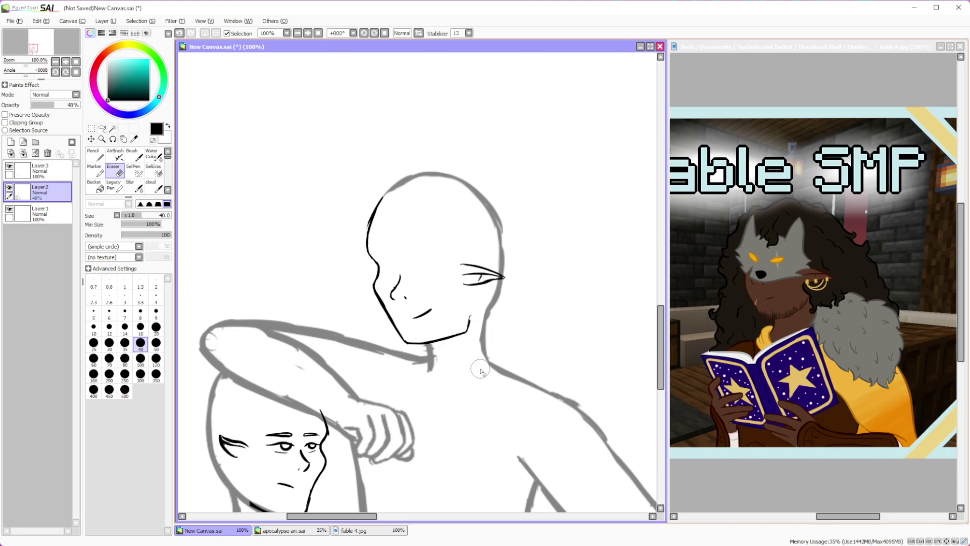
Clean the grey sketch lines along the smaller boy's jaw and neck
scroll(494, 335, "down", 5)
scroll(459, 379, "up", 6)
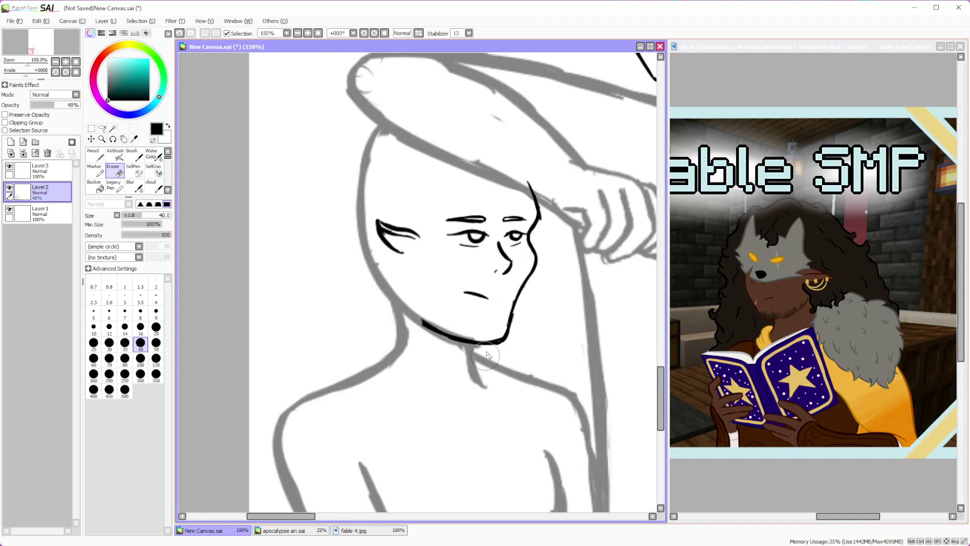
mouse_move(430, 323)
left_mouse_down()
mouse_move(446, 339)
mouse_move(453, 331)
mouse_move(420, 306)
mouse_move(427, 336)
left_mouse_up()
left_click_drag(406, 287, 424, 365)
left_click_drag(423, 301, 409, 374)
mouse_move(420, 330)
left_mouse_down()
mouse_move(402, 384)
mouse_move(411, 296)
mouse_move(416, 370)
left_mouse_up()
scroll(416, 371, "down", 5)
scroll(414, 246, "up", 2)
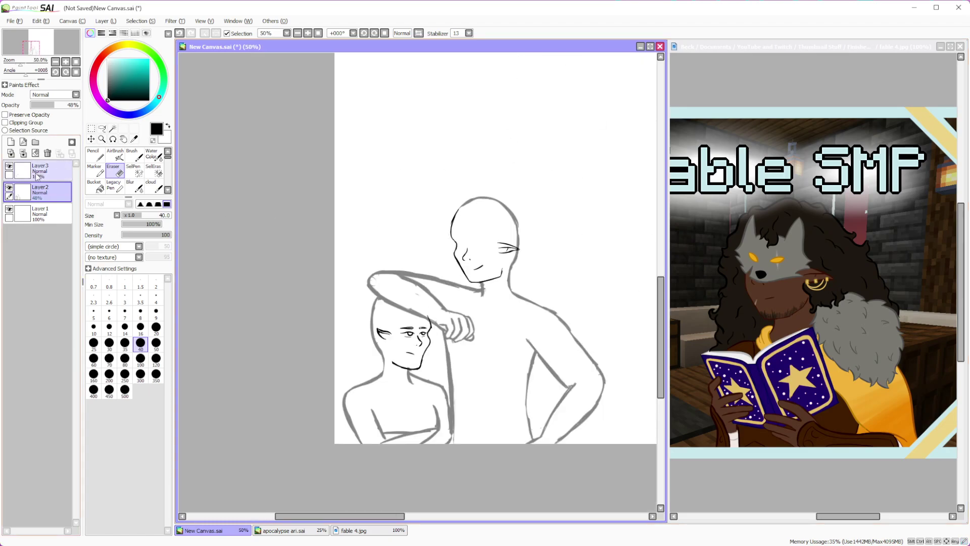
Set the sketch layer to 100% opacity, merge the ink layer down, then fade it to 69%
left_click_drag(69, 104, 129, 106)
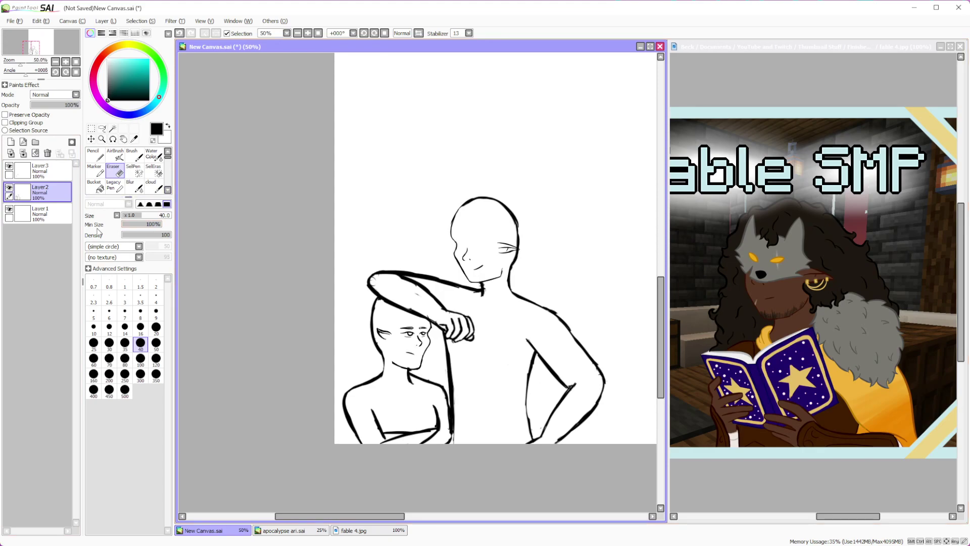
left_click(61, 173)
left_click(23, 153)
left_click_drag(69, 105, 67, 107)
Erase stray bits along the raised arm's lower edge and outline
scroll(430, 305, "up", 2)
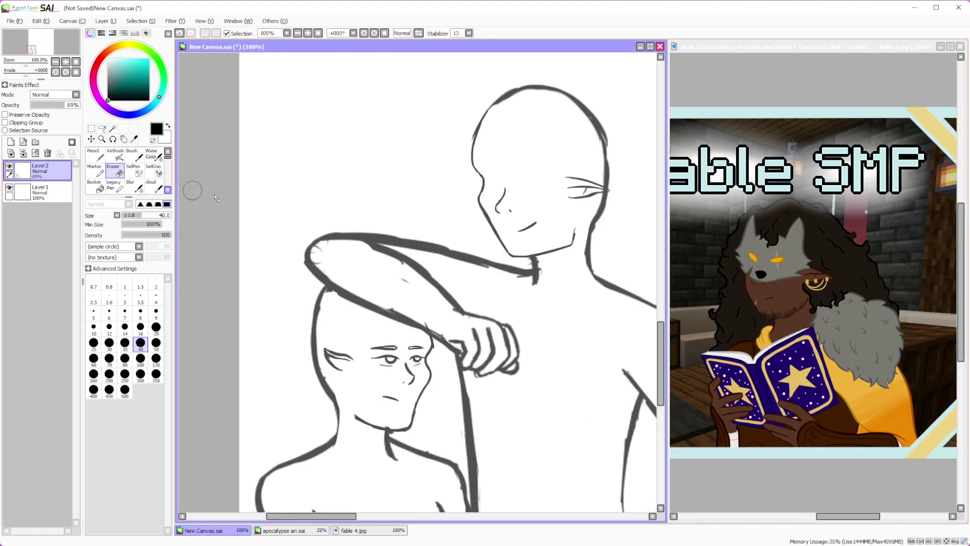
mouse_move(320, 255)
left_mouse_down()
mouse_move(342, 279)
mouse_move(320, 259)
mouse_move(378, 301)
mouse_move(368, 289)
mouse_move(434, 320)
mouse_move(344, 259)
mouse_move(410, 284)
left_mouse_up()
left_click_drag(357, 259, 380, 267)
scroll(318, 226, "down", 6)
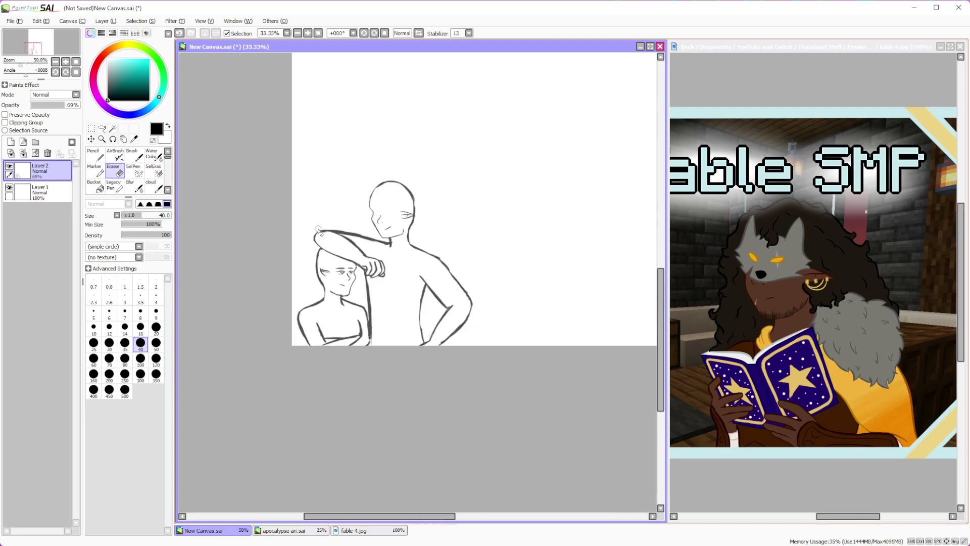
scroll(318, 231, "up", 5)
scroll(367, 369, "down", 1)
scroll(367, 369, "up", 1)
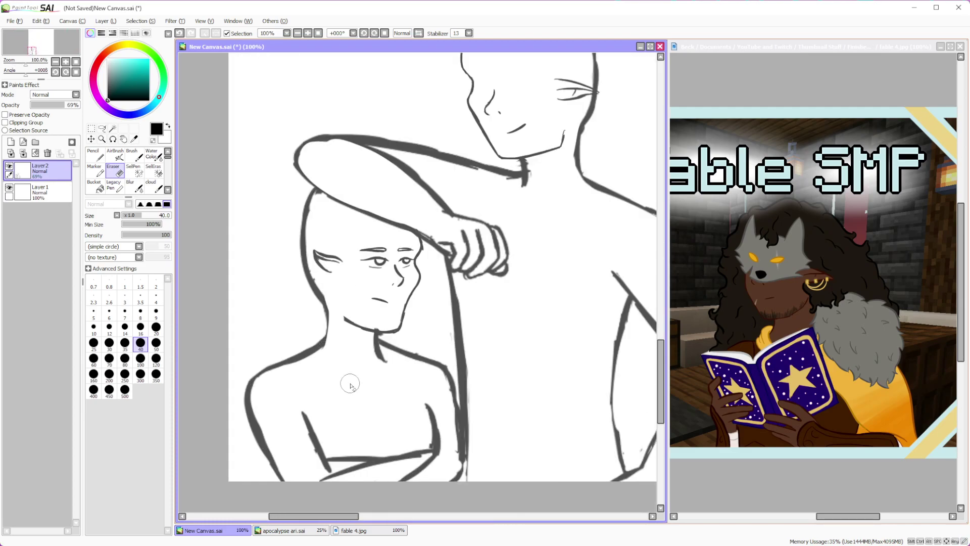
Add a new empty layer above the sketch with a size 7 Pencil
left_click(10, 142)
left_click(94, 154)
left_click(125, 311)
scroll(377, 238, "down", 1)
scroll(378, 237, "up", 3)
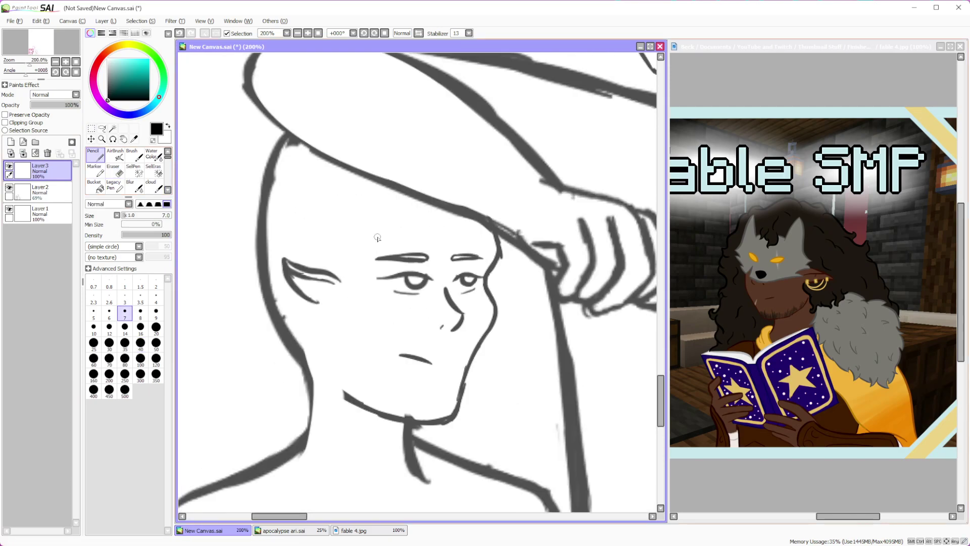
Ink the smaller boy's fringe down toward the ear with a size 8 Pencil, undoing a too-thick stroke
left_click(125, 328)
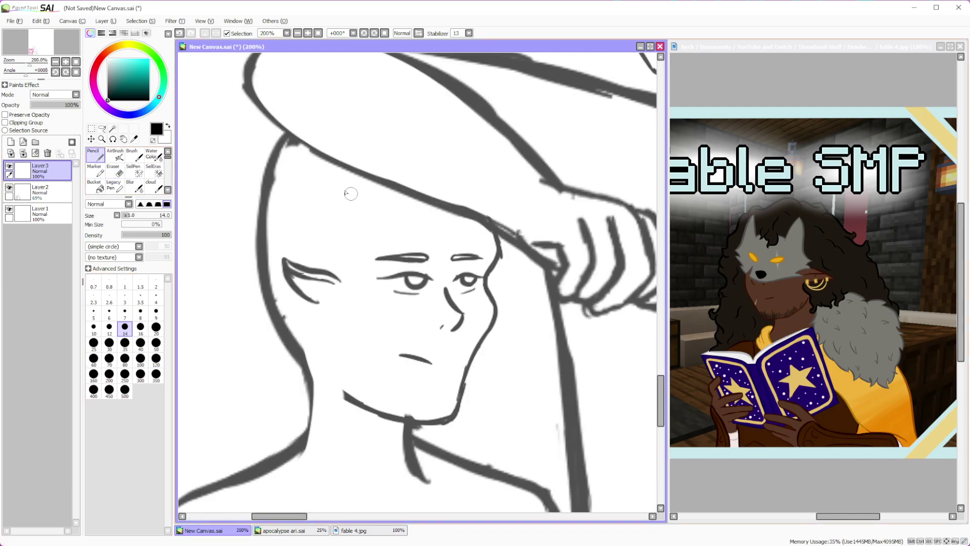
left_click_drag(339, 184, 426, 247)
left_click(179, 33)
left_click(140, 312)
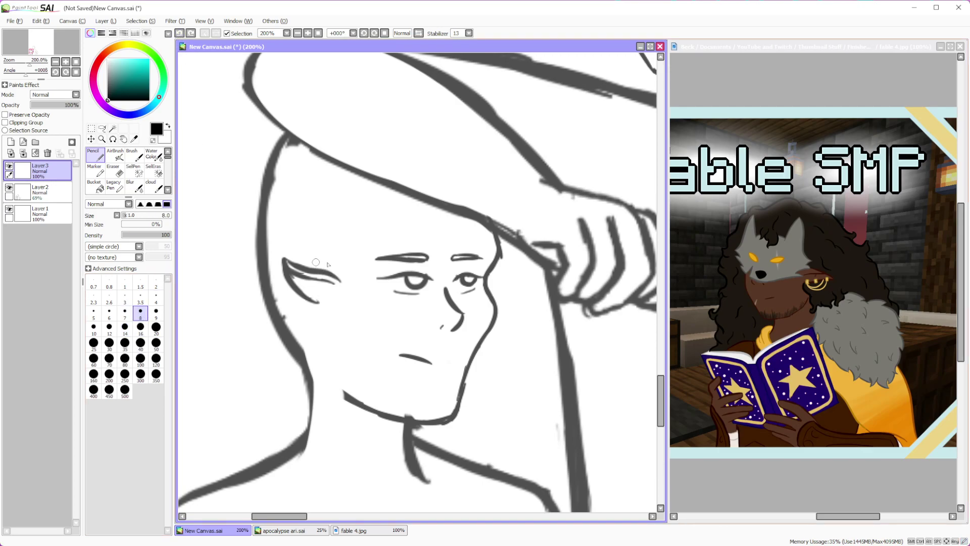
mouse_move(370, 203)
left_mouse_down()
mouse_move(448, 257)
mouse_move(443, 229)
mouse_move(479, 260)
mouse_move(497, 263)
mouse_move(492, 252)
mouse_move(510, 279)
mouse_move(525, 234)
left_mouse_up()
mouse_move(378, 215)
left_mouse_down()
mouse_move(363, 270)
mouse_move(343, 296)
mouse_move(325, 279)
left_mouse_up()
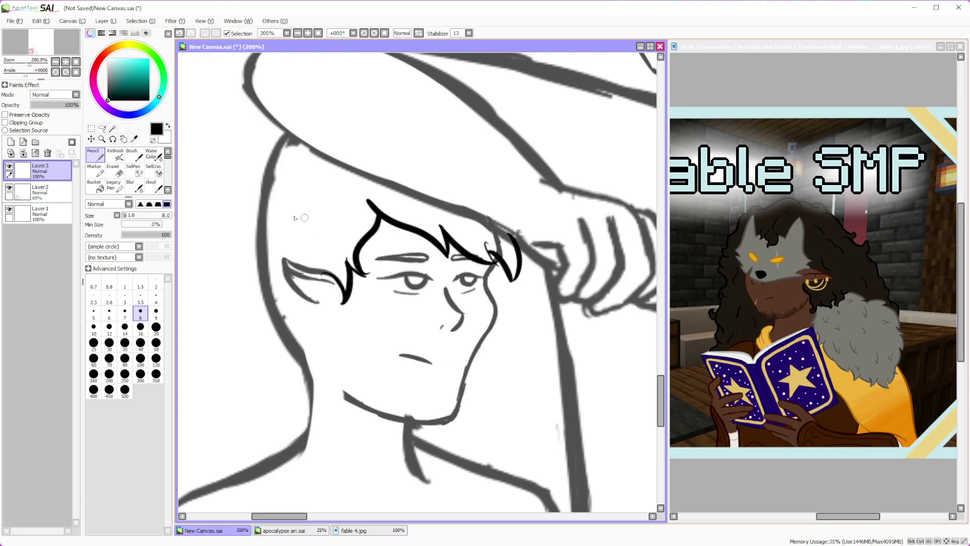
Ink the curly tied-back hair behind the jaw, strands past the ear, and the hair's outer edge
mouse_move(270, 320)
left_mouse_down()
mouse_move(279, 350)
mouse_move(288, 348)
mouse_move(263, 329)
mouse_move(223, 318)
left_mouse_up()
mouse_move(242, 337)
left_mouse_down()
mouse_move(213, 360)
mouse_move(231, 408)
mouse_move(260, 394)
mouse_move(284, 412)
mouse_move(285, 363)
left_mouse_up()
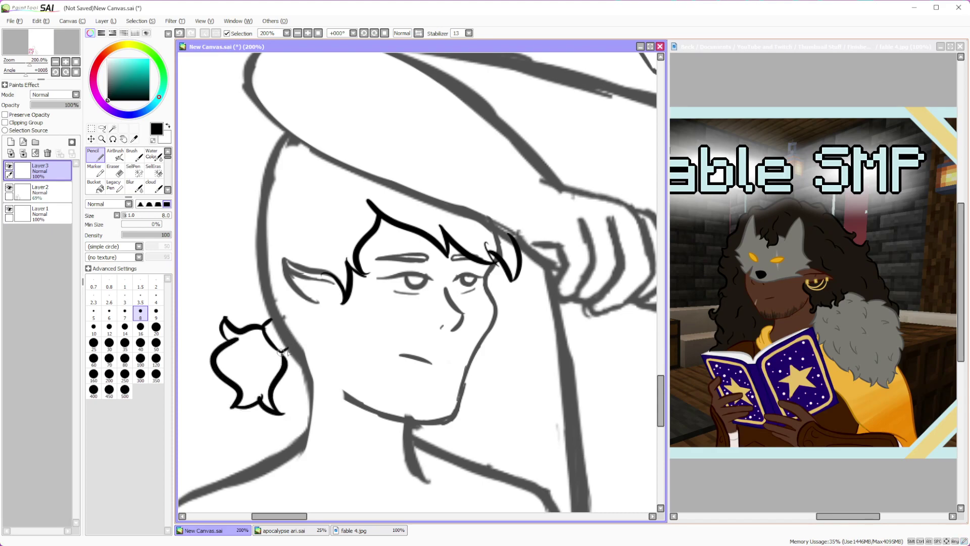
mouse_move(316, 302)
left_mouse_down()
mouse_move(321, 344)
mouse_move(341, 361)
mouse_move(289, 352)
left_mouse_up()
mouse_move(282, 130)
left_mouse_down()
mouse_move(224, 229)
mouse_move(246, 226)
mouse_move(251, 281)
mouse_move(238, 300)
mouse_move(257, 295)
mouse_move(293, 352)
left_mouse_up()
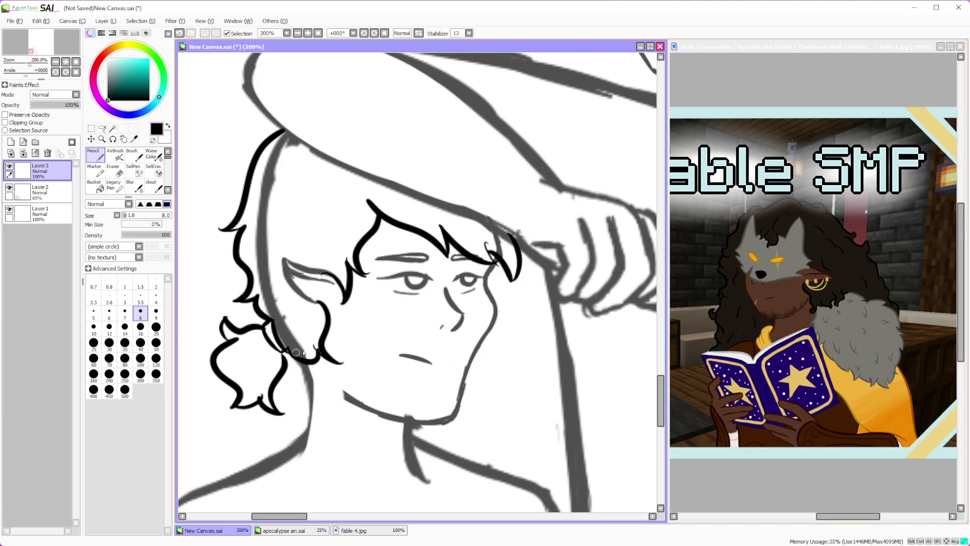
scroll(382, 159, "down", 6)
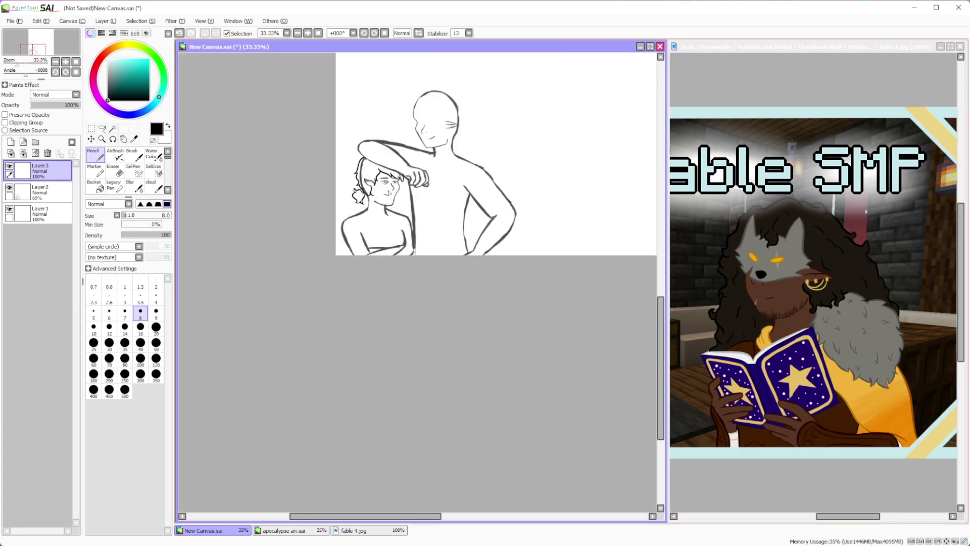
Ink small V marks under the eyes and thin lines from the eyes toward the hairline
scroll(371, 173, "up", 6)
mouse_move(398, 197)
left_mouse_down()
mouse_move(410, 242)
mouse_move(415, 200)
left_mouse_up()
left_click_drag(468, 233, 475, 192)
left_click_drag(399, 176, 373, 132)
left_click_drag(417, 181, 420, 151)
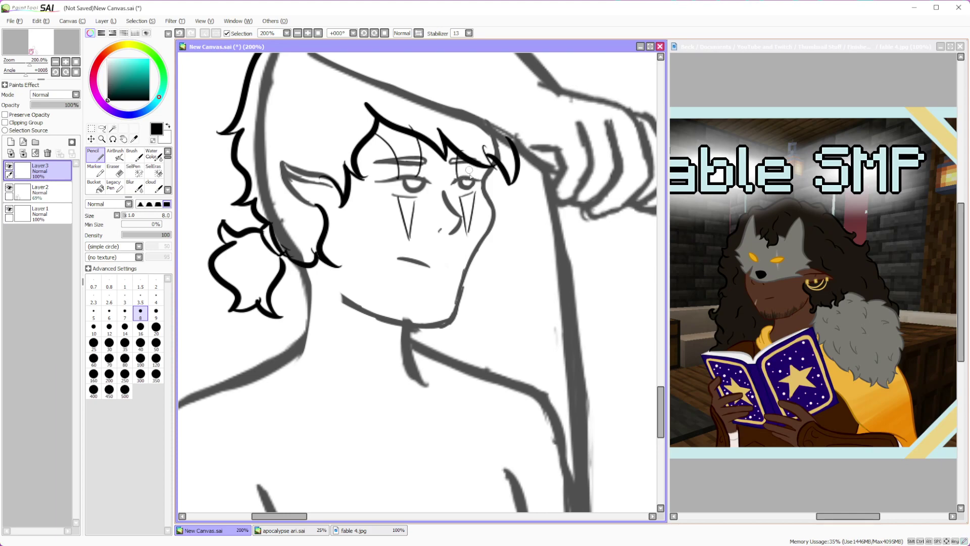
scroll(492, 159, "down", 4)
scroll(462, 243, "up", 4)
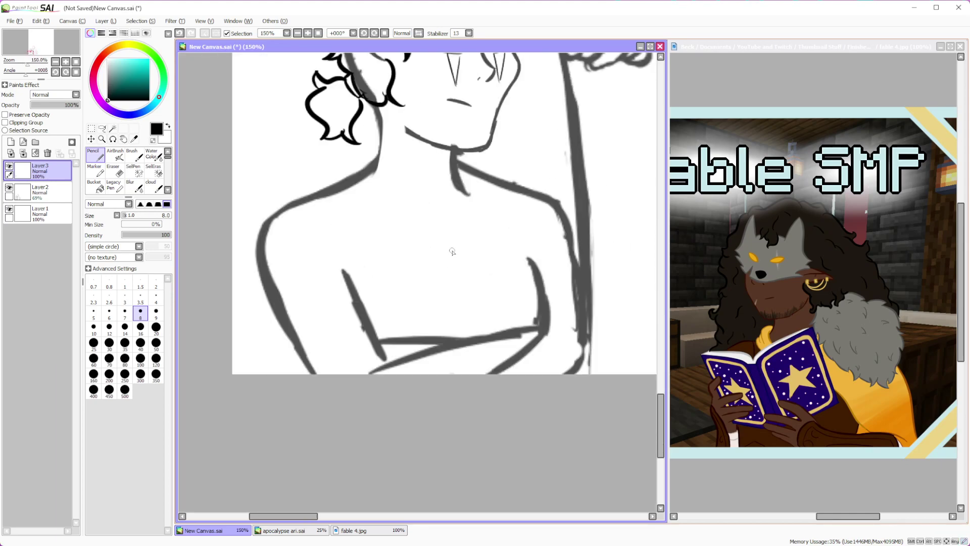
Ink the smaller boy's banded collar with hanging hooks and garment lines down from it
mouse_move(342, 132)
left_mouse_down()
mouse_move(428, 184)
mouse_move(454, 167)
left_mouse_up()
mouse_move(352, 130)
left_mouse_down()
mouse_move(327, 150)
mouse_move(369, 194)
mouse_move(348, 171)
mouse_move(412, 202)
mouse_move(382, 194)
mouse_move(467, 195)
mouse_move(450, 201)
mouse_move(468, 179)
mouse_move(463, 157)
mouse_move(471, 183)
left_mouse_up()
left_click_drag(405, 182, 326, 294)
mouse_move(407, 175)
left_mouse_down()
mouse_move(440, 222)
mouse_move(460, 217)
left_mouse_up()
mouse_move(455, 168)
left_mouse_down()
mouse_move(524, 225)
mouse_move(556, 268)
left_mouse_up()
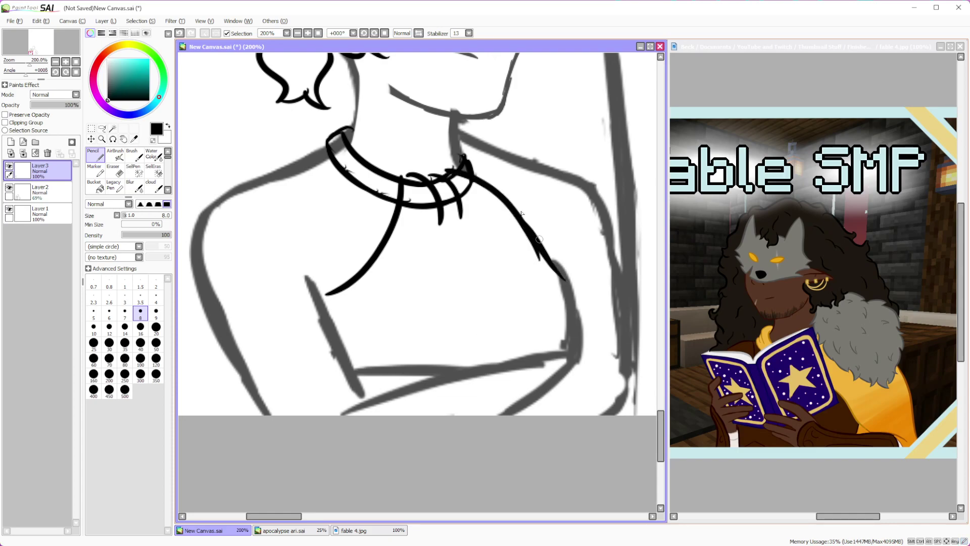
scroll(321, 219, "down", 3)
scroll(374, 254, "up", 3)
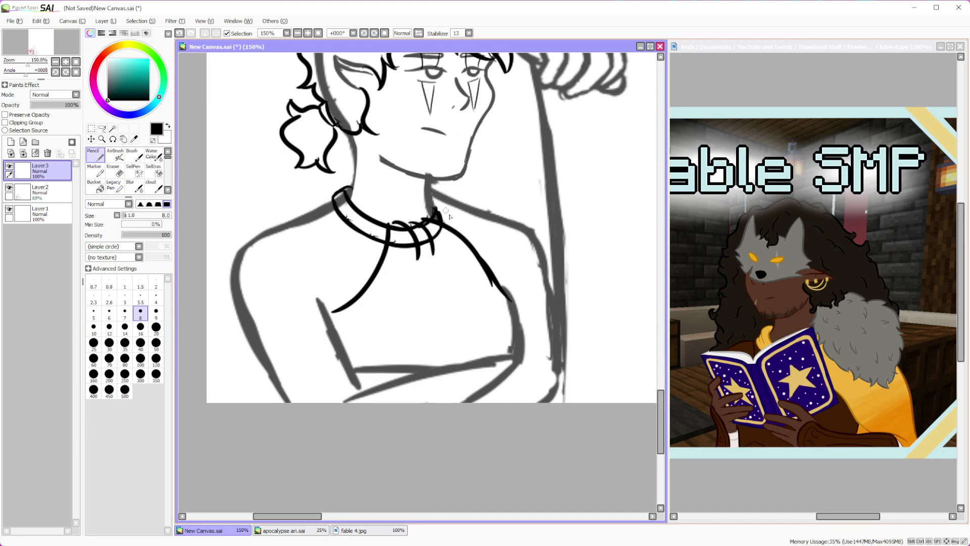
Erase a stray collar segment with a size 16 Eraser and zoom to check the neck area
left_click(114, 171)
left_click(140, 327)
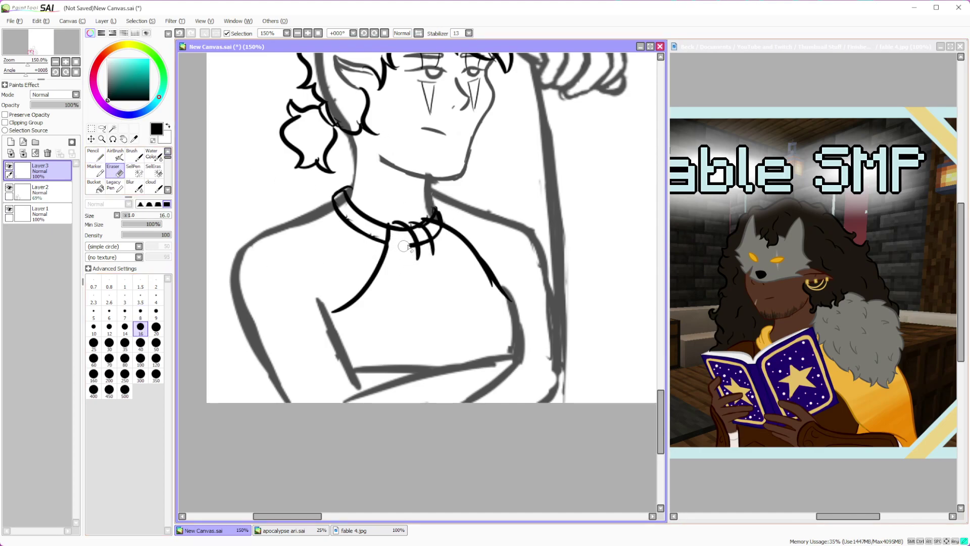
mouse_move(403, 233)
left_mouse_down()
mouse_move(408, 260)
mouse_move(422, 242)
mouse_move(417, 233)
mouse_move(422, 252)
mouse_move(439, 234)
left_mouse_up()
scroll(455, 252, "down", 1)
scroll(479, 277, "down", 5)
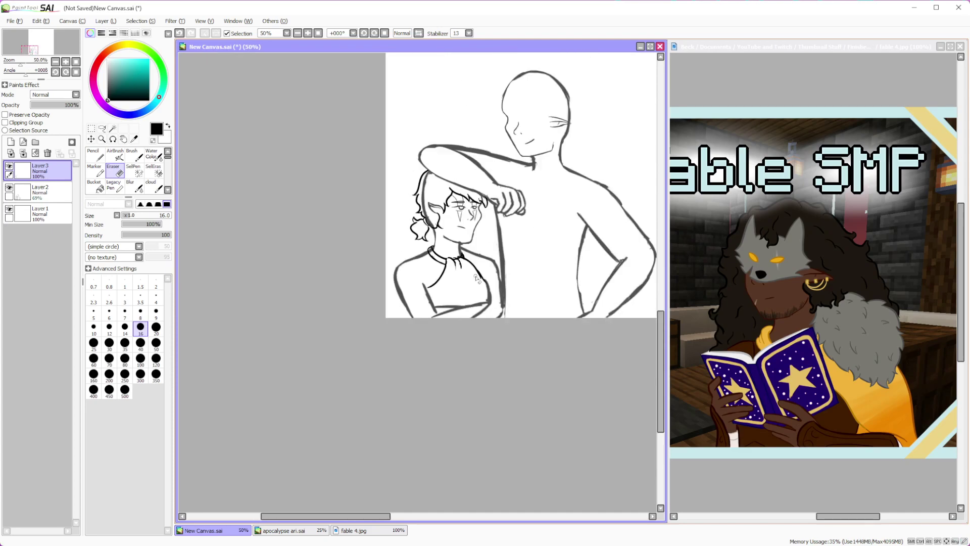
scroll(481, 288, "up", 6)
scroll(381, 194, "down", 2)
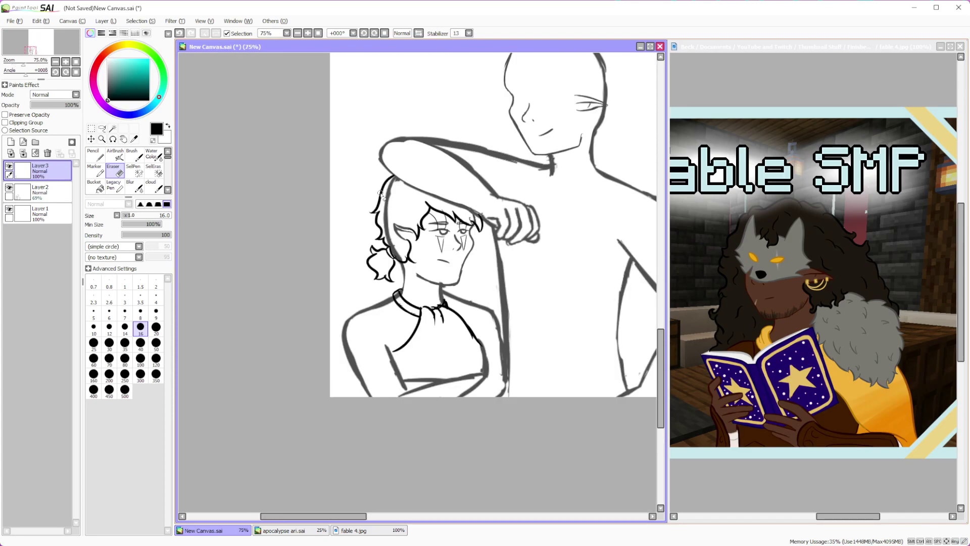
scroll(445, 281, "down", 1)
scroll(445, 280, "up", 3)
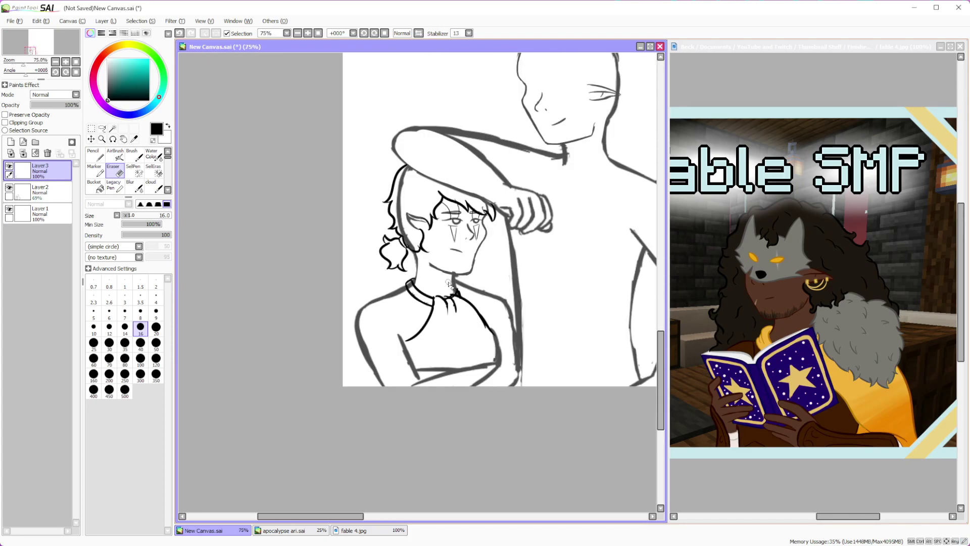
scroll(478, 264, "up", 1)
scroll(458, 258, "down", 3)
scroll(458, 322, "up", 2)
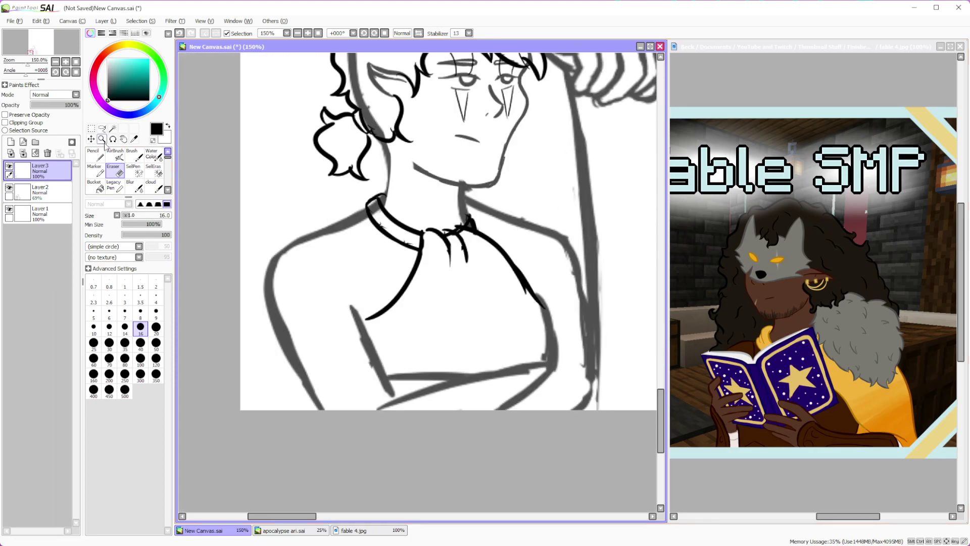
Ink the smaller boy's neck, torso bottom, thickened sleeve edge and folded arm lines
key("n")
mouse_move(465, 188)
left_mouse_down()
mouse_move(457, 217)
mouse_move(477, 250)
mouse_move(481, 204)
mouse_move(467, 191)
mouse_move(568, 245)
mouse_move(573, 264)
mouse_move(559, 282)
mouse_move(583, 282)
mouse_move(584, 322)
left_mouse_up()
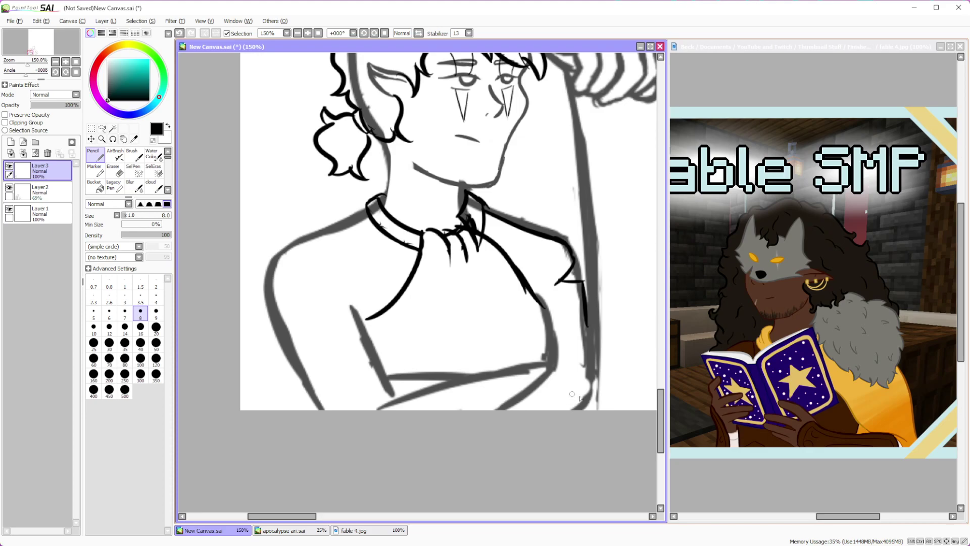
mouse_move(548, 370)
left_mouse_down()
mouse_move(598, 385)
mouse_move(585, 406)
left_mouse_up()
left_click_drag(595, 363, 596, 367)
left_click_drag(587, 316, 596, 383)
left_click_drag(592, 344, 597, 385)
mouse_move(523, 399)
left_mouse_down()
mouse_move(545, 411)
mouse_move(565, 404)
left_mouse_up()
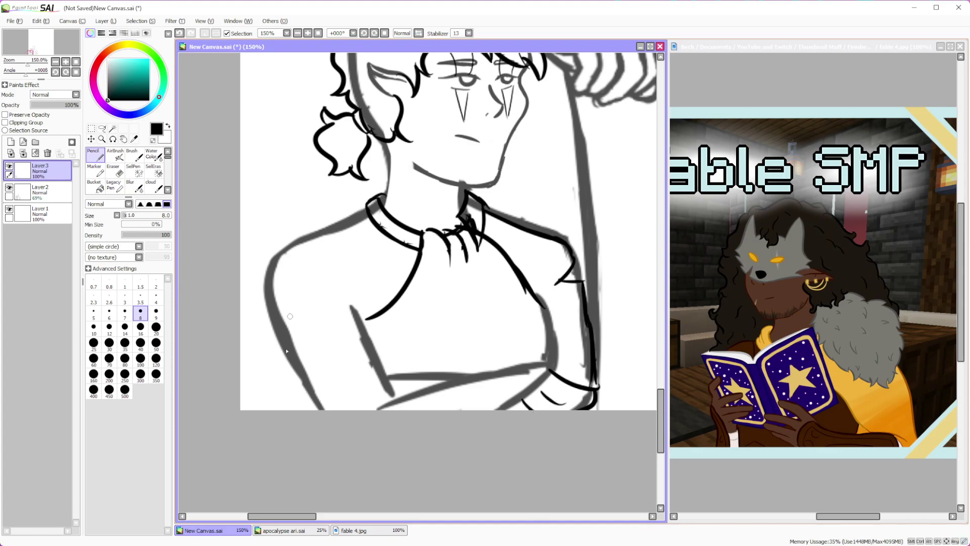
mouse_move(279, 345)
left_mouse_down()
mouse_move(326, 382)
mouse_move(392, 377)
mouse_move(378, 373)
mouse_move(318, 409)
left_mouse_up()
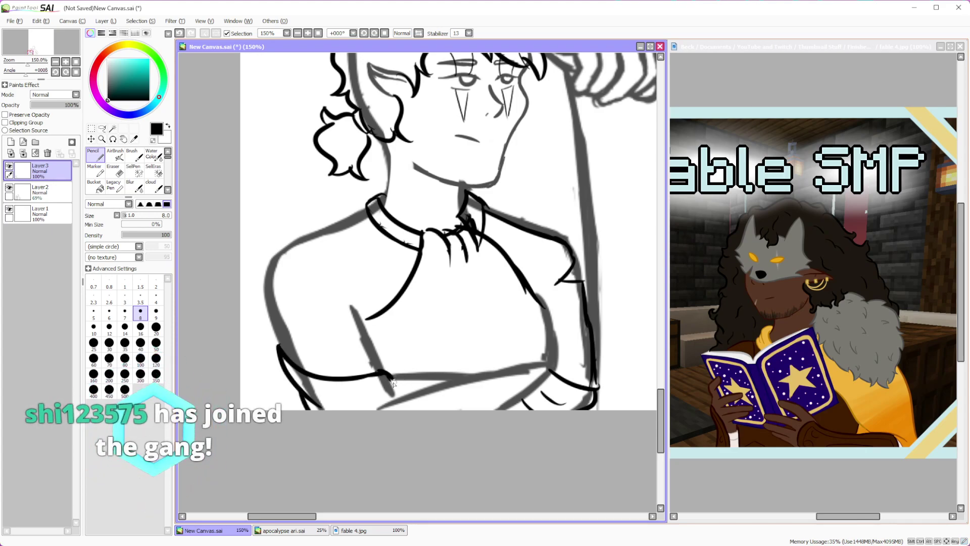
left_click_drag(392, 377, 471, 379)
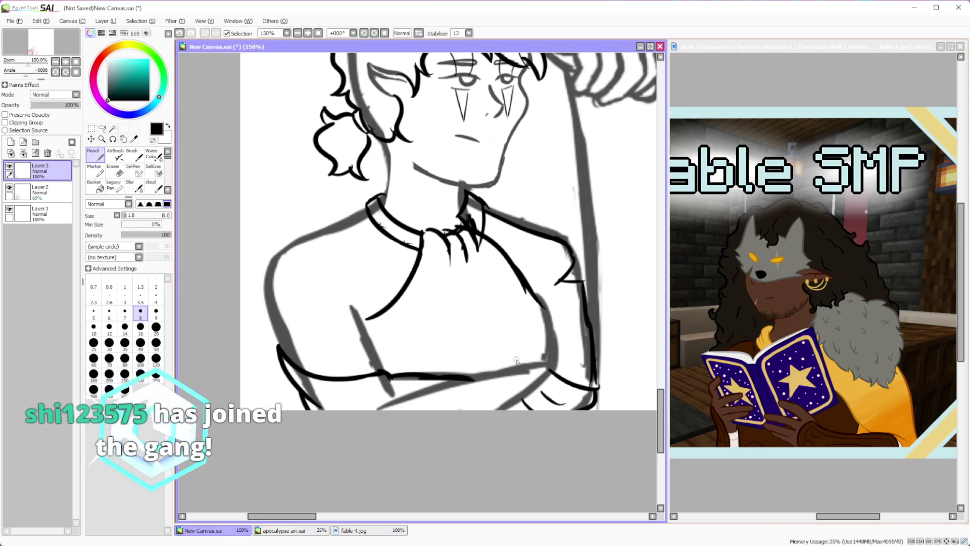
scroll(379, 240, "down", 5)
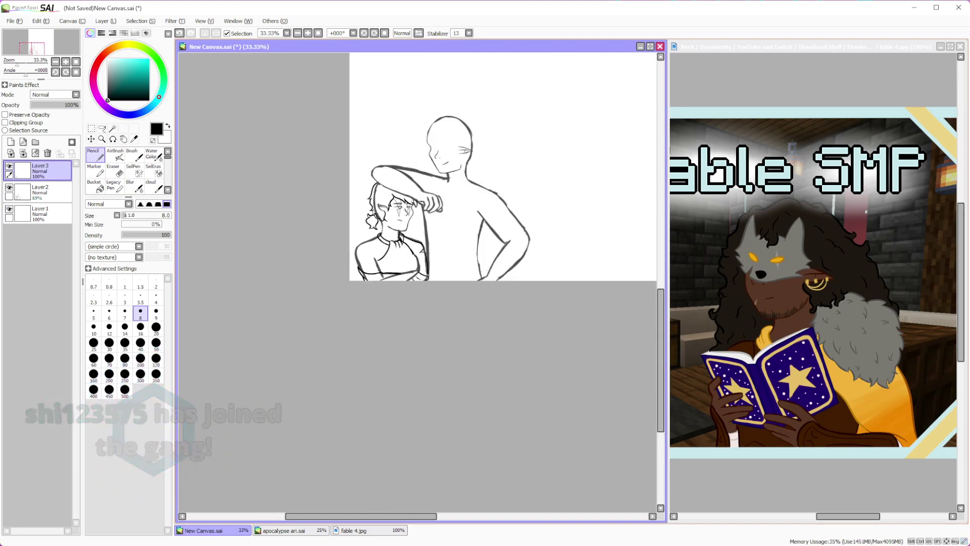
scroll(355, 165, "up", 3)
Add a new layer, Layer 4, for the next inking
left_click(10, 142)
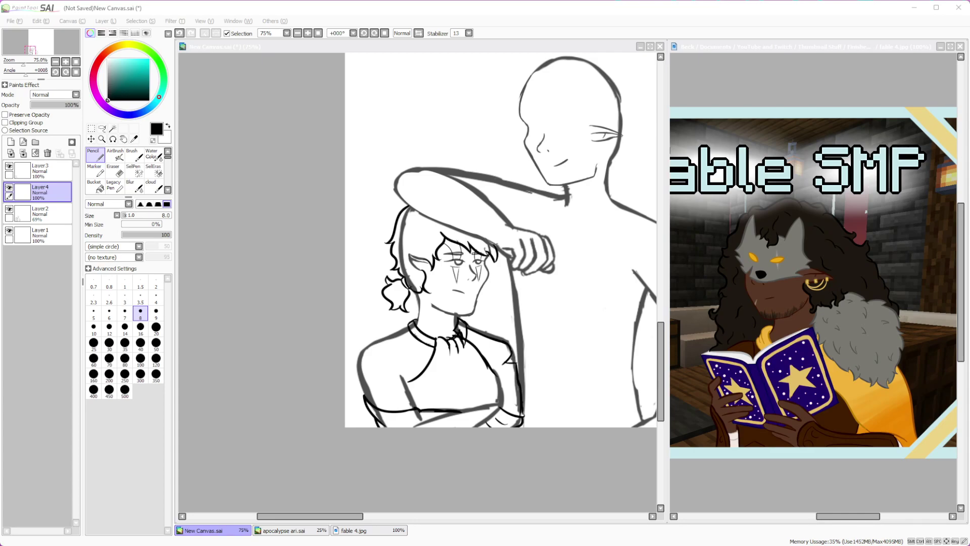
left_click(681, 4)
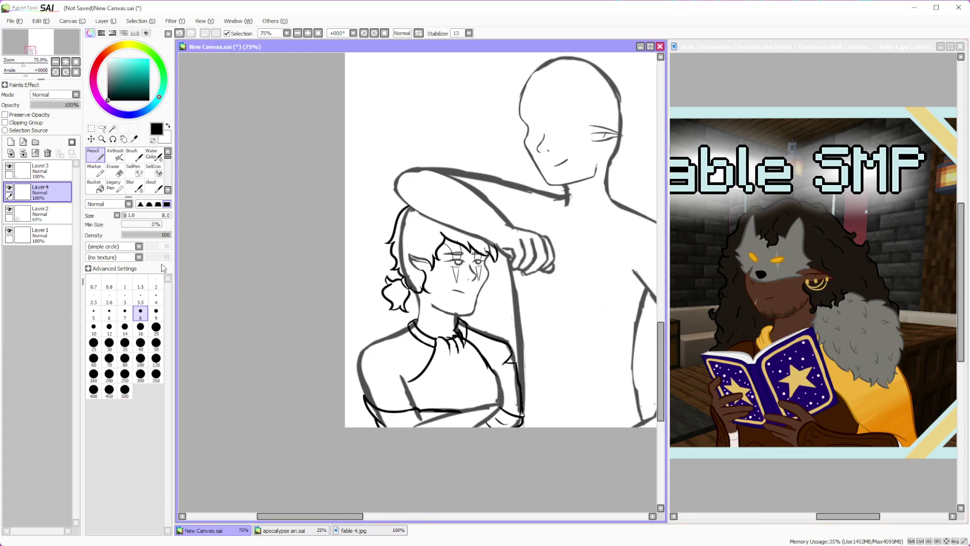
scroll(312, 268, "down", 1)
scroll(314, 267, "up", 3)
scroll(315, 268, "down", 2)
Draw the long curved lines of a pointed shape behind the boy's head, erasing a stray curve
left_click_drag(345, 211, 414, 306)
left_click_drag(334, 298, 376, 346)
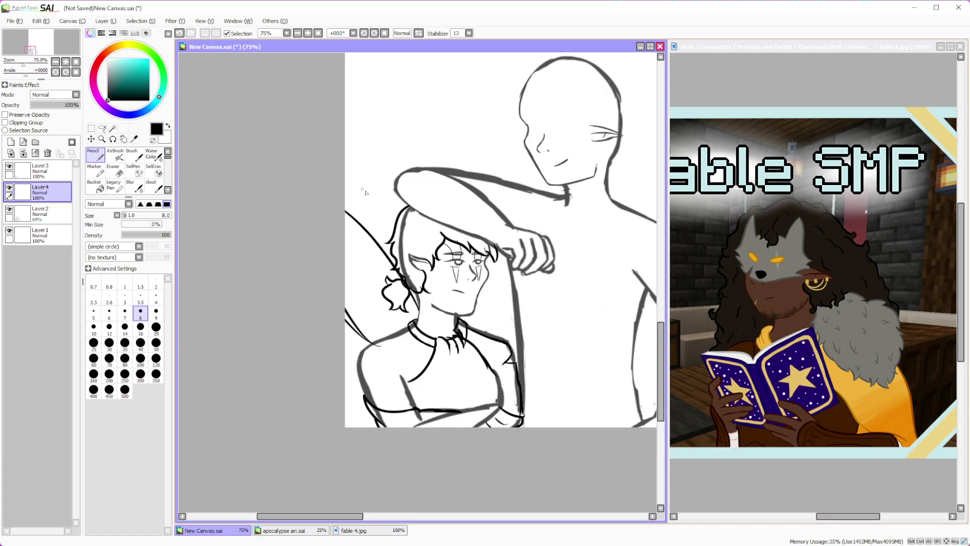
key("e")
mouse_move(348, 311)
left_mouse_down()
mouse_move(380, 349)
mouse_move(366, 362)
left_mouse_up()
key("n")
left_click_drag(388, 200, 404, 213)
left_click_drag(373, 184, 370, 223)
left_click_drag(376, 184, 362, 215)
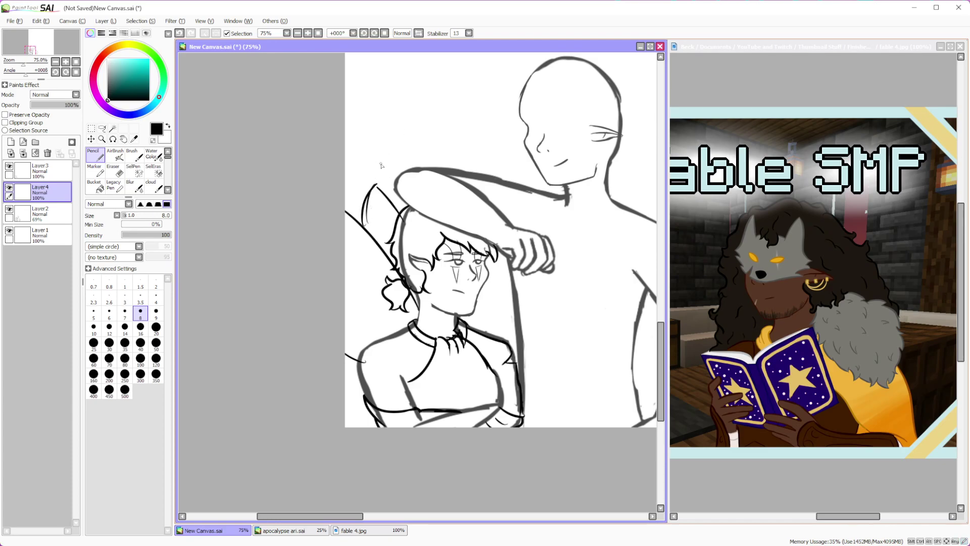
On Layer4, erase the thin inner line of the pointed hat shape
scroll(498, 288, "down", 4)
scroll(372, 302, "up", 2)
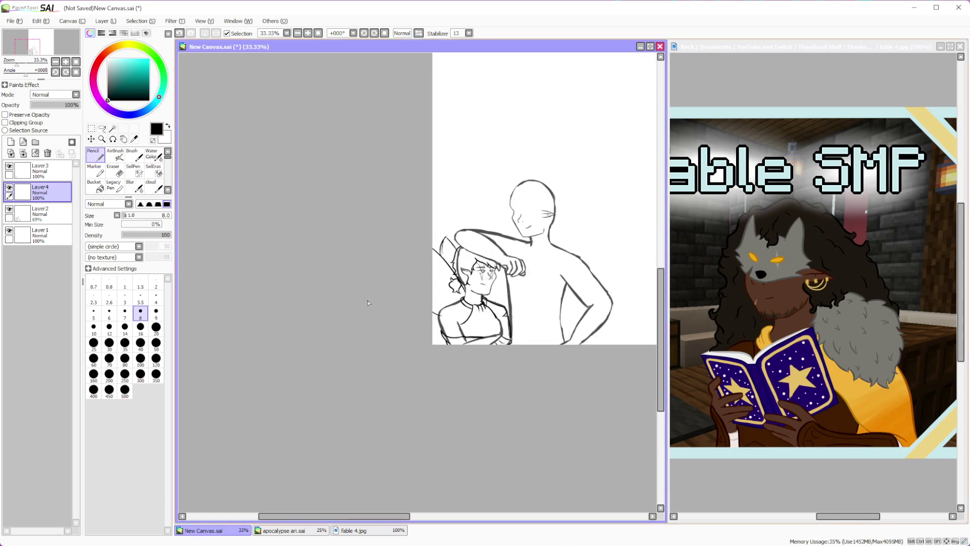
scroll(542, 253, "up", 1)
scroll(450, 329, "down", 1)
scroll(493, 299, "up", 1)
scroll(492, 298, "up", 1)
left_click(45, 170)
scroll(362, 210, "up", 3)
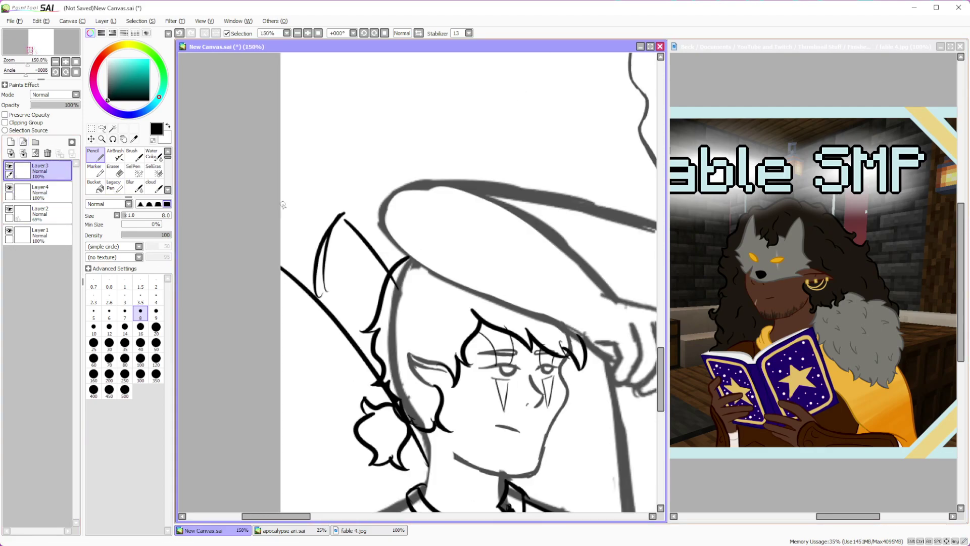
left_click(40, 192)
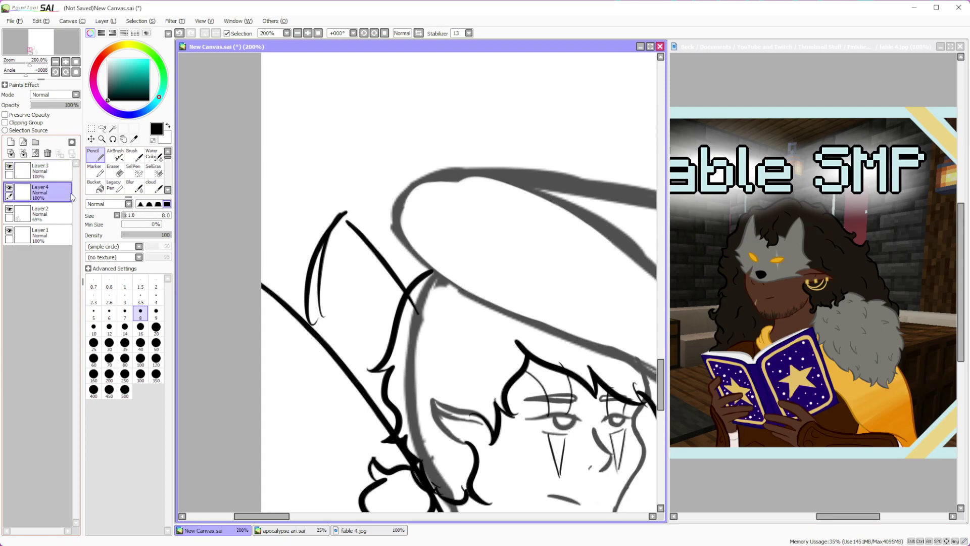
left_click(115, 172)
left_click_drag(328, 317, 329, 251)
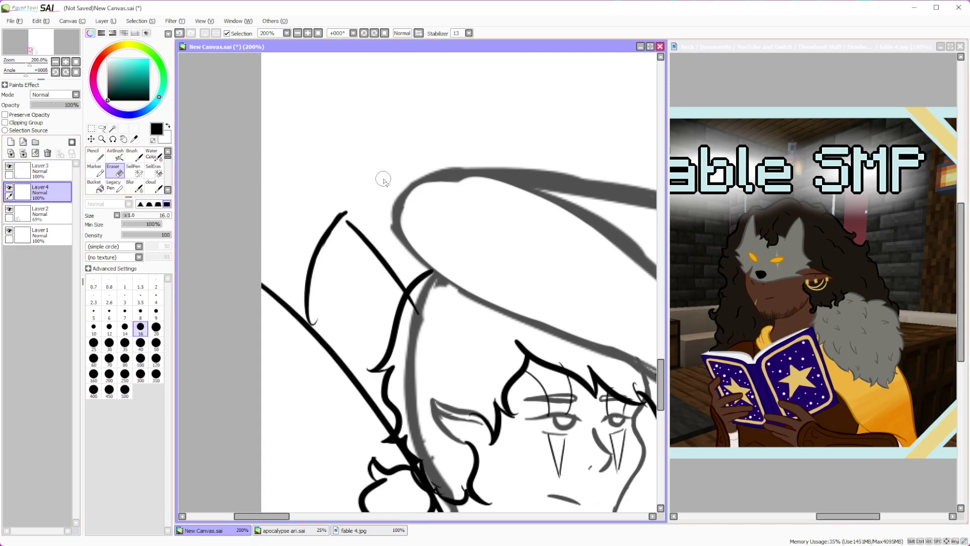
Merge Layer3 down into Layer4
scroll(384, 178, "down", 3)
scroll(373, 287, "up", 2)
scroll(373, 287, "up", 1)
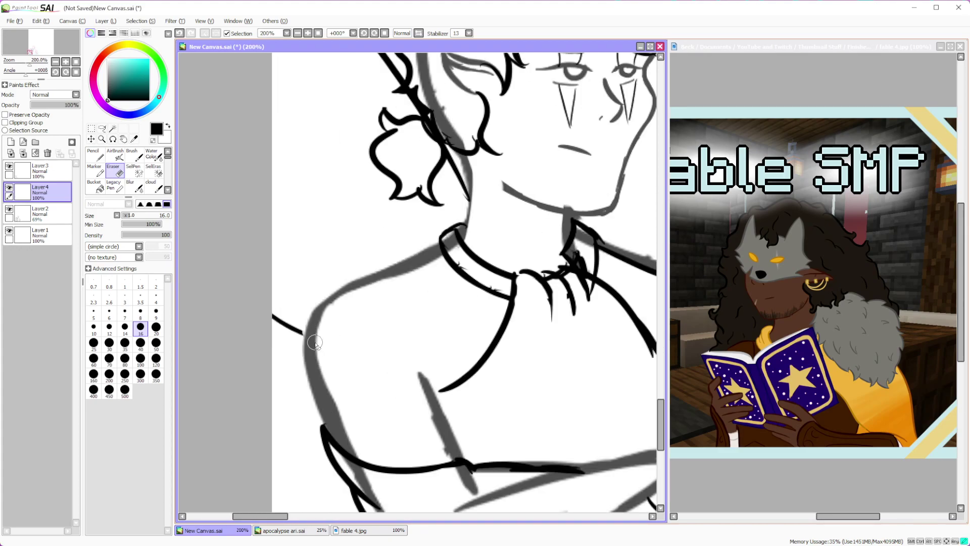
scroll(324, 348, "down", 2)
scroll(349, 288, "up", 4)
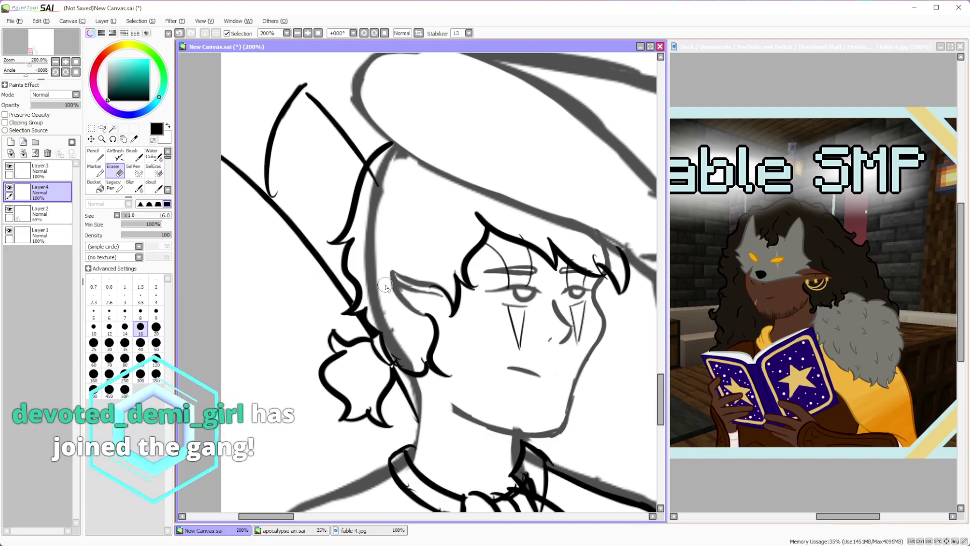
scroll(354, 283, "down", 2)
scroll(359, 260, "down", 1)
scroll(373, 250, "up", 1)
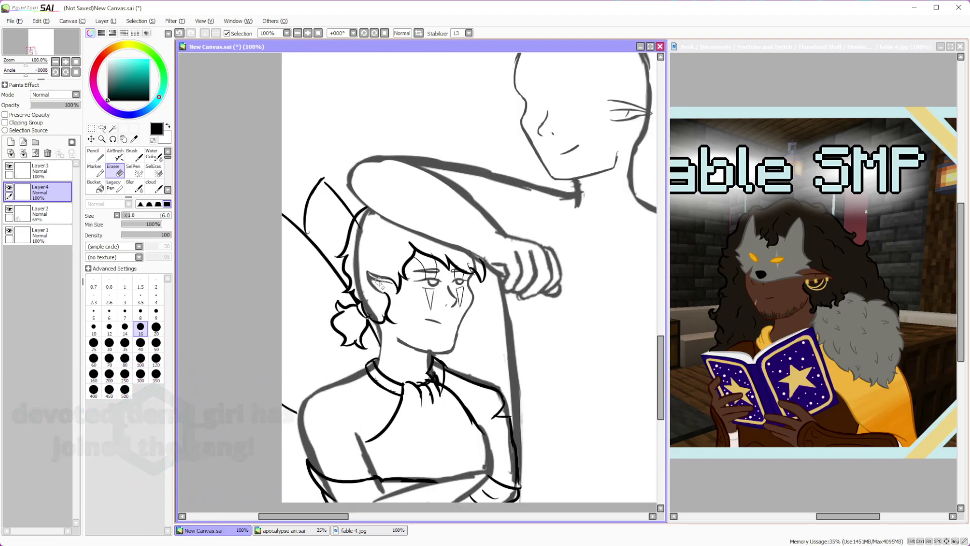
left_click(43, 170)
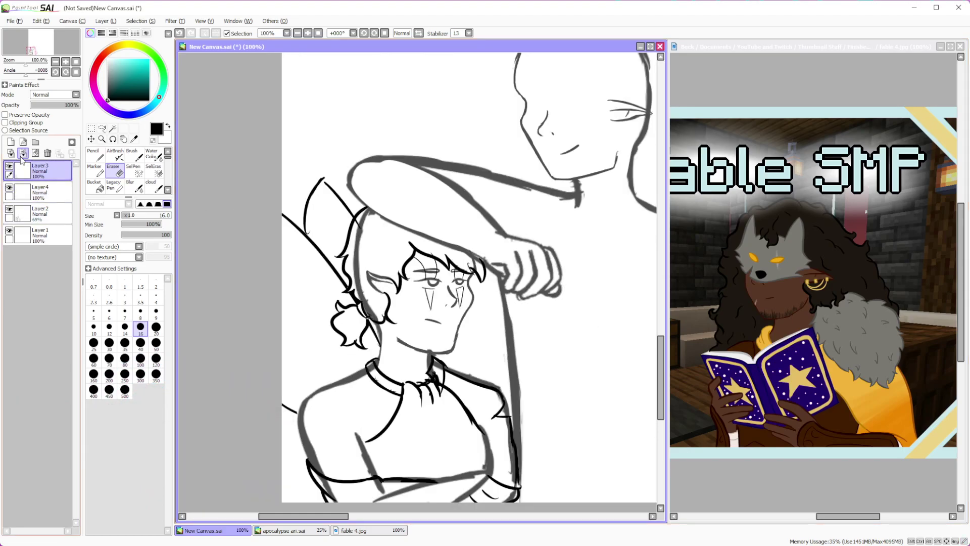
left_click(22, 154)
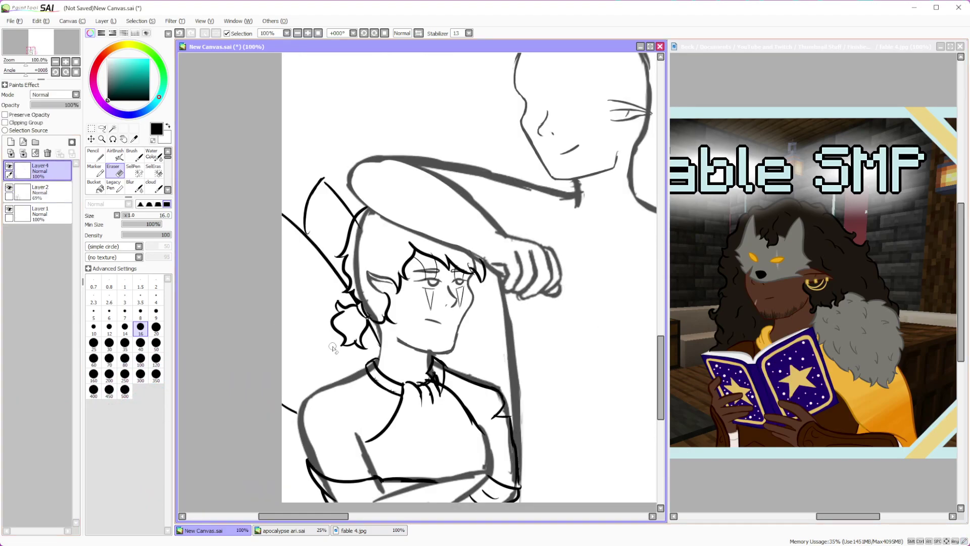
scroll(460, 349, "down", 3)
scroll(459, 348, "up", 2)
scroll(498, 266, "down", 2)
scroll(520, 310, "up", 4)
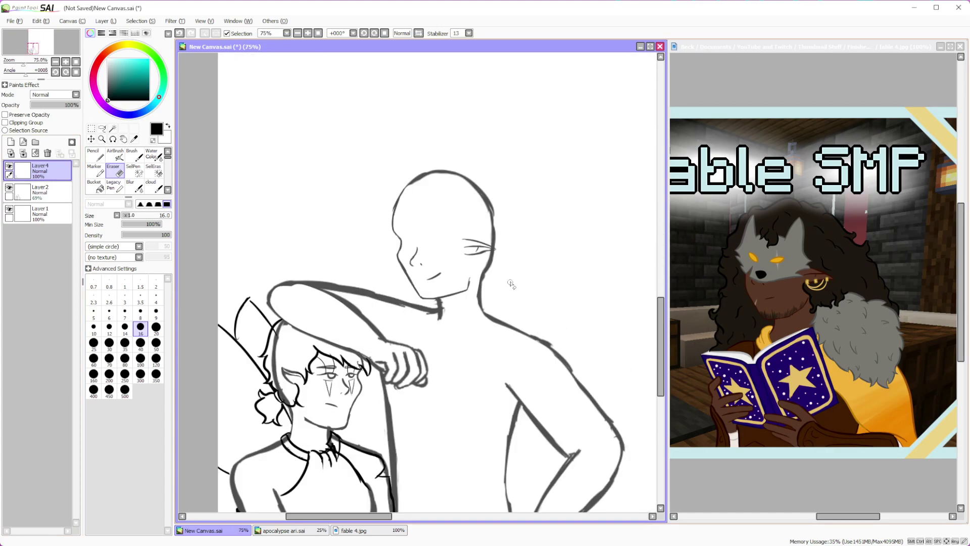
scroll(445, 243, "up", 2)
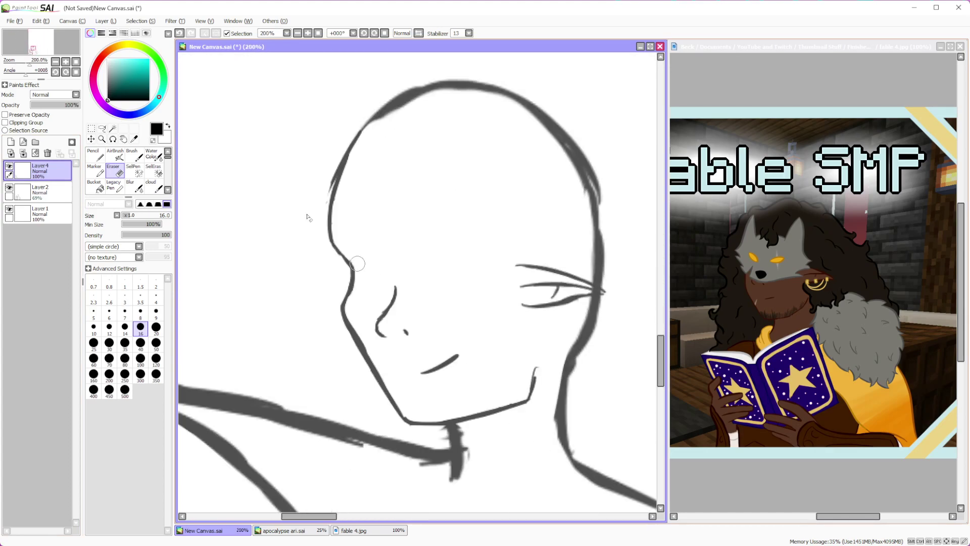
Pencil a line across the mask's eye and zigzag fur along its side and upper edge
left_click(94, 158)
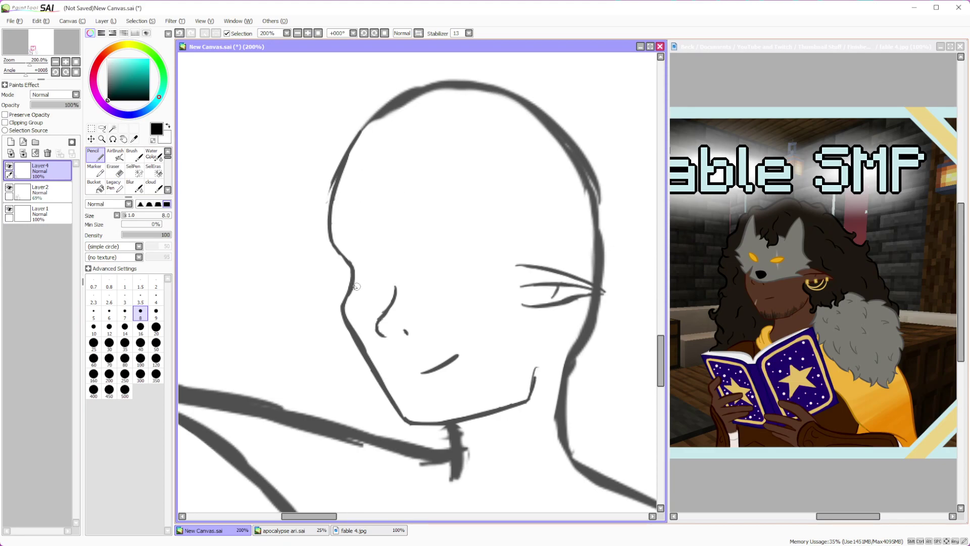
mouse_move(335, 289)
left_mouse_down()
mouse_move(386, 318)
mouse_move(381, 308)
mouse_move(412, 312)
mouse_move(391, 314)
mouse_move(500, 292)
mouse_move(473, 279)
mouse_move(522, 271)
mouse_move(529, 243)
left_mouse_up()
mouse_move(529, 243)
left_mouse_down()
mouse_move(492, 228)
mouse_move(506, 234)
mouse_move(482, 192)
mouse_move(488, 217)
mouse_move(488, 153)
mouse_move(470, 117)
mouse_move(450, 129)
mouse_move(440, 157)
left_mouse_up()
left_click_drag(459, 117, 433, 177)
mouse_move(443, 140)
left_mouse_down()
mouse_move(424, 170)
mouse_move(433, 172)
mouse_move(376, 161)
left_mouse_up()
mouse_move(323, 280)
left_mouse_down()
mouse_move(347, 286)
mouse_move(310, 255)
mouse_move(332, 272)
mouse_move(332, 253)
mouse_move(318, 238)
mouse_move(328, 253)
left_mouse_up()
Thicken the fur tuft and the pointed ear edges, erasing the stray inner line at the left ear
mouse_move(316, 236)
left_mouse_down()
mouse_move(329, 255)
mouse_move(319, 230)
mouse_move(329, 231)
mouse_move(346, 149)
mouse_move(374, 100)
mouse_move(385, 157)
left_mouse_up()
mouse_move(378, 120)
left_mouse_down()
mouse_move(386, 166)
mouse_move(382, 154)
left_mouse_up()
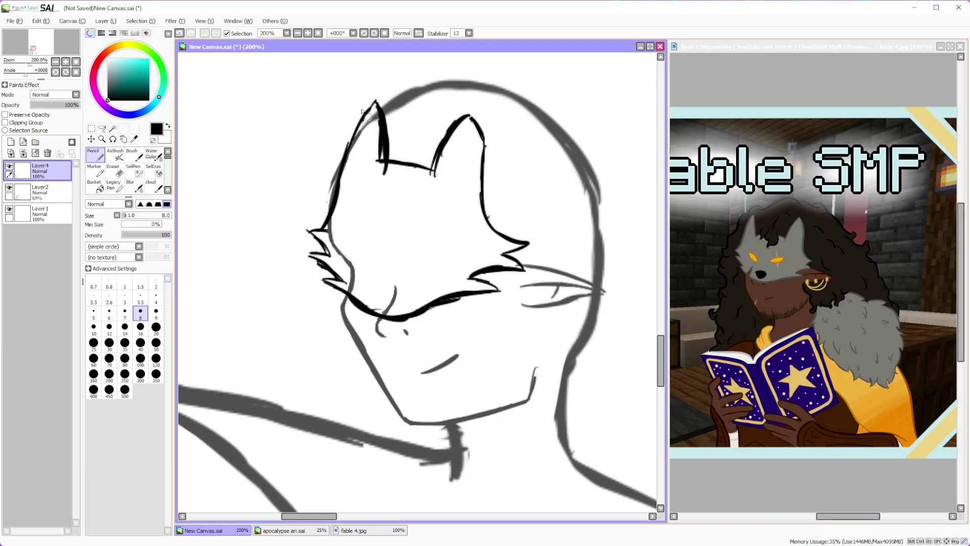
left_click_drag(375, 101, 338, 161)
mouse_move(353, 126)
left_mouse_down()
mouse_move(319, 229)
mouse_move(326, 217)
mouse_move(307, 230)
left_mouse_up()
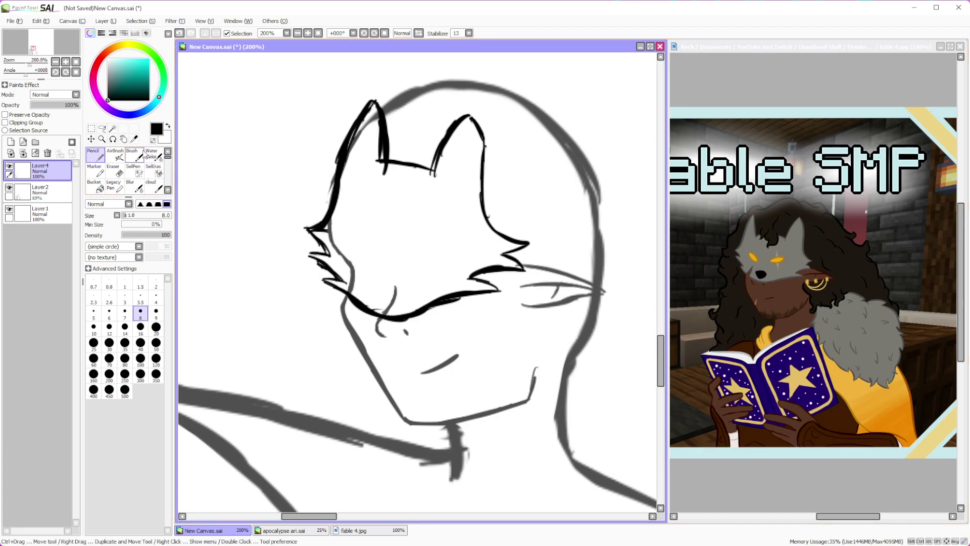
key("e")
mouse_move(370, 126)
left_mouse_down()
mouse_move(371, 174)
mouse_move(368, 127)
left_mouse_up()
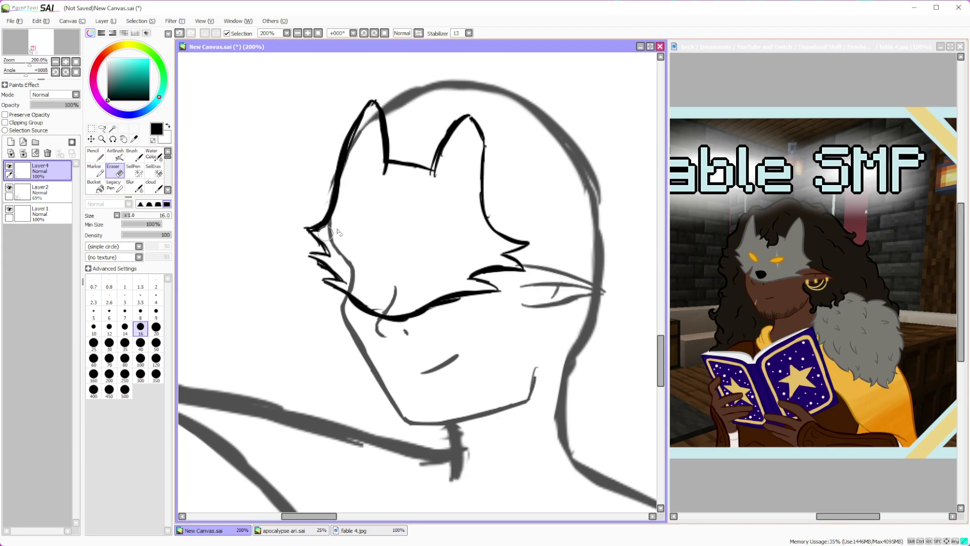
left_click(95, 155)
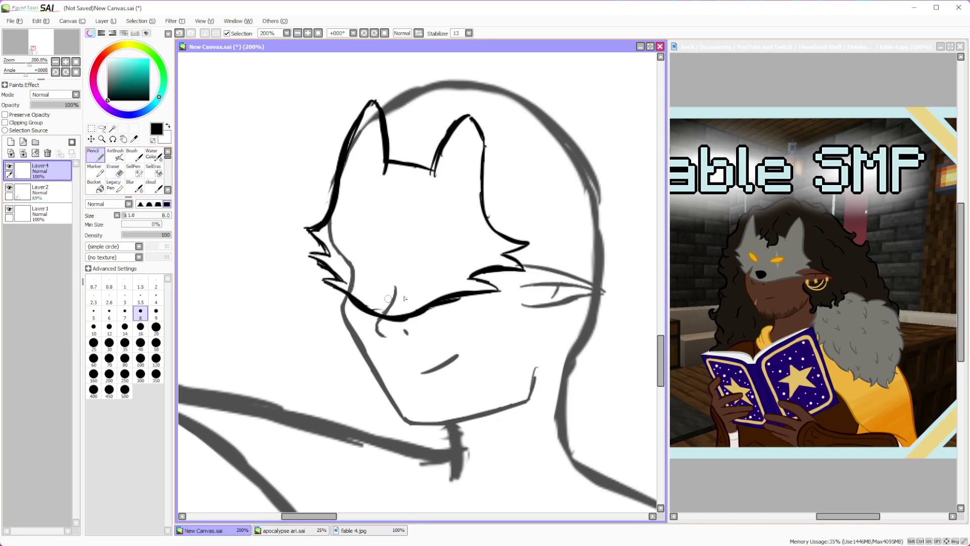
scroll(426, 276, "down", 5)
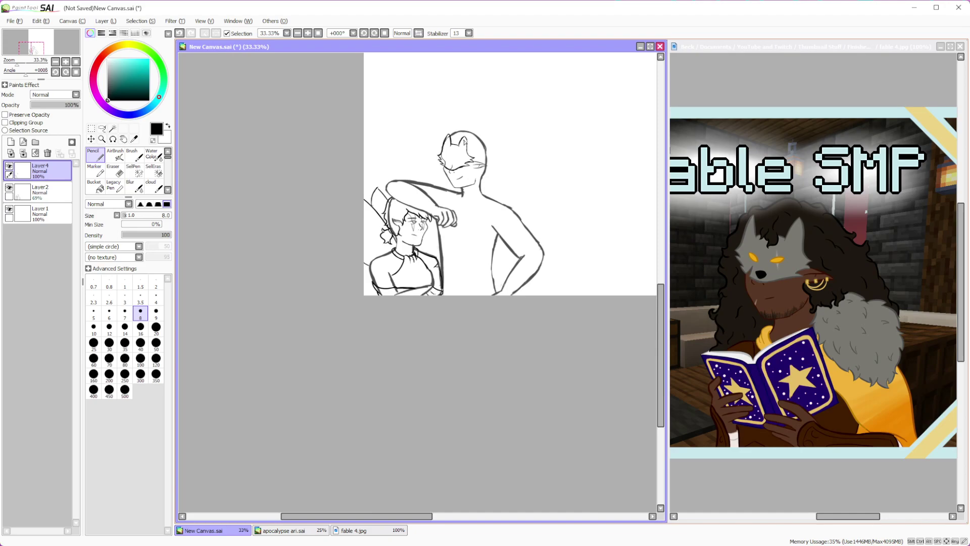
scroll(465, 142, "up", 4)
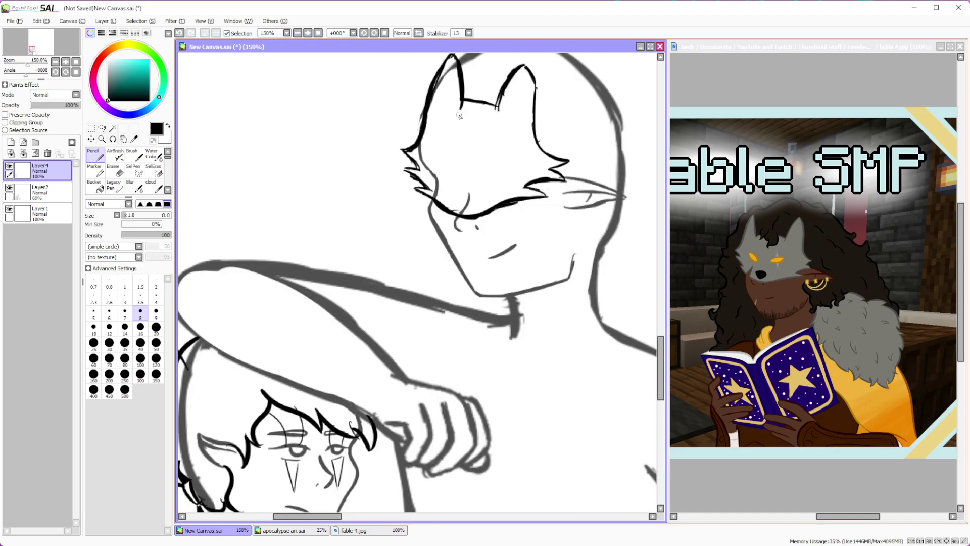
scroll(447, 227, "down", 4)
scroll(452, 193, "up", 5)
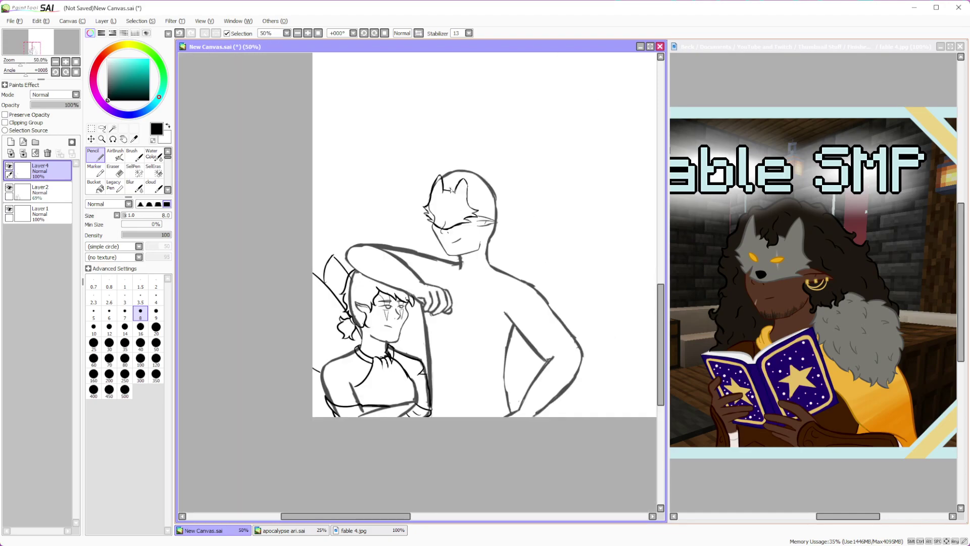
scroll(322, 220, "up", 1)
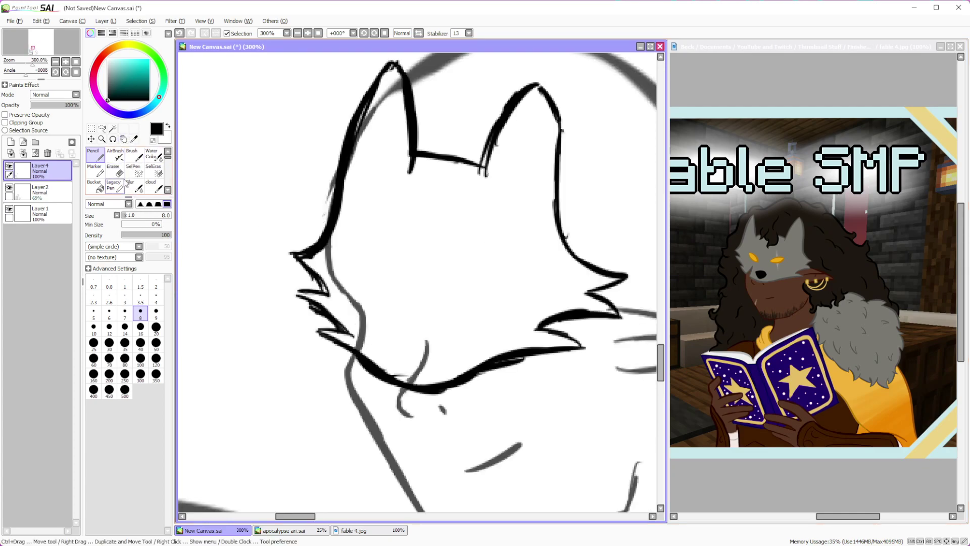
left_click(101, 128)
Lasso the left cheek fur and Free Deform it, pulling its corners up and outward
mouse_move(347, 247)
left_mouse_down()
mouse_move(286, 317)
mouse_move(360, 395)
mouse_move(396, 400)
left_mouse_up()
left_click_drag(404, 349, 403, 346)
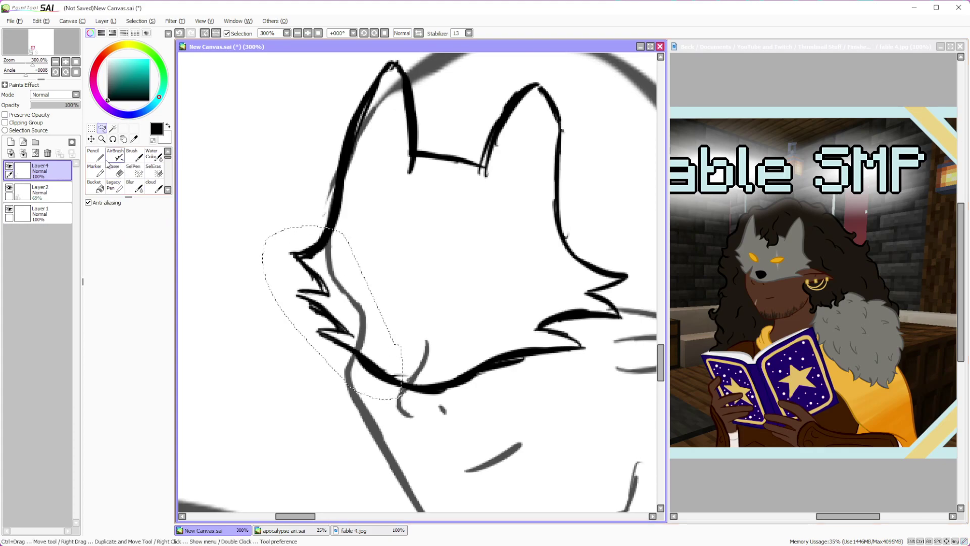
left_click(92, 128)
left_click(89, 249)
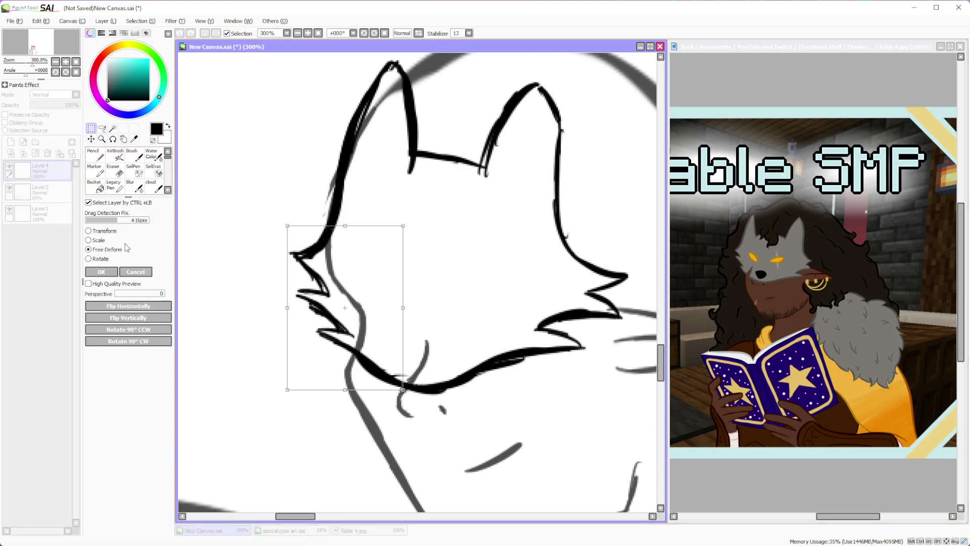
left_click_drag(288, 226, 281, 191)
left_click_drag(284, 291, 258, 281)
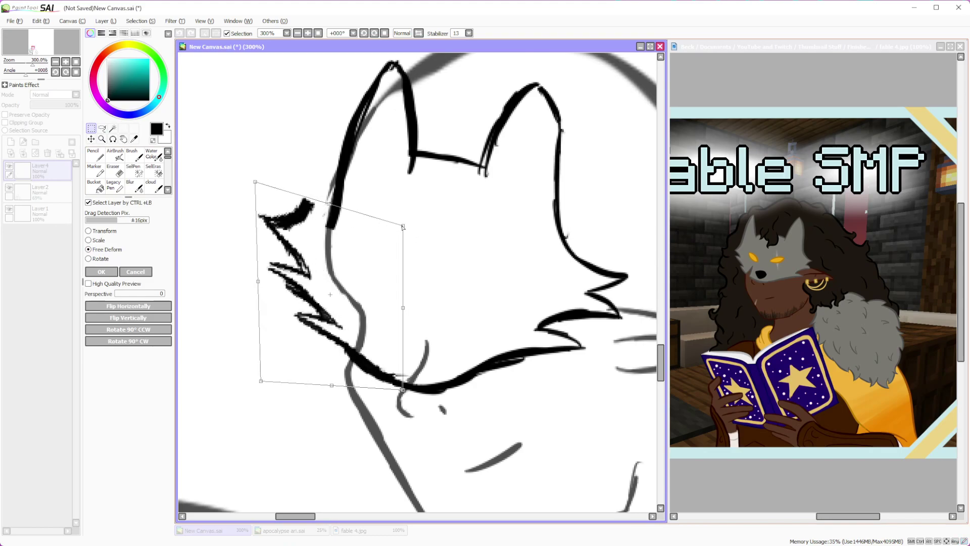
left_click_drag(404, 226, 454, 241)
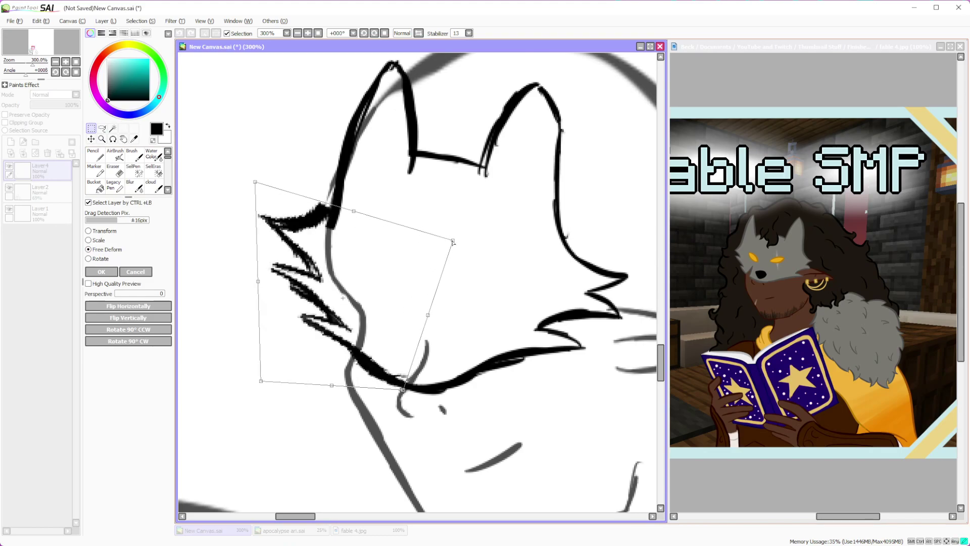
scroll(401, 101, "down", 5)
scroll(398, 112, "up", 2)
scroll(394, 103, "up", 1)
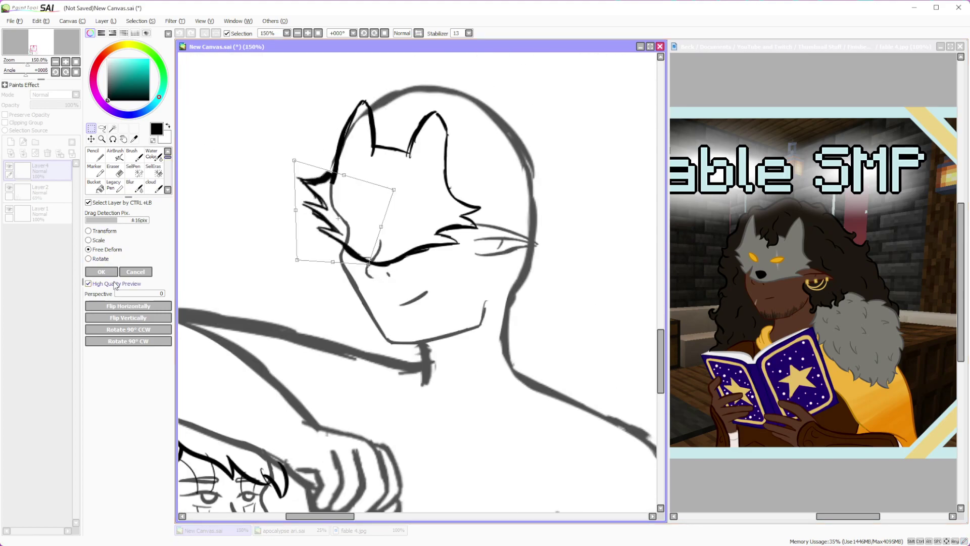
left_click(101, 271)
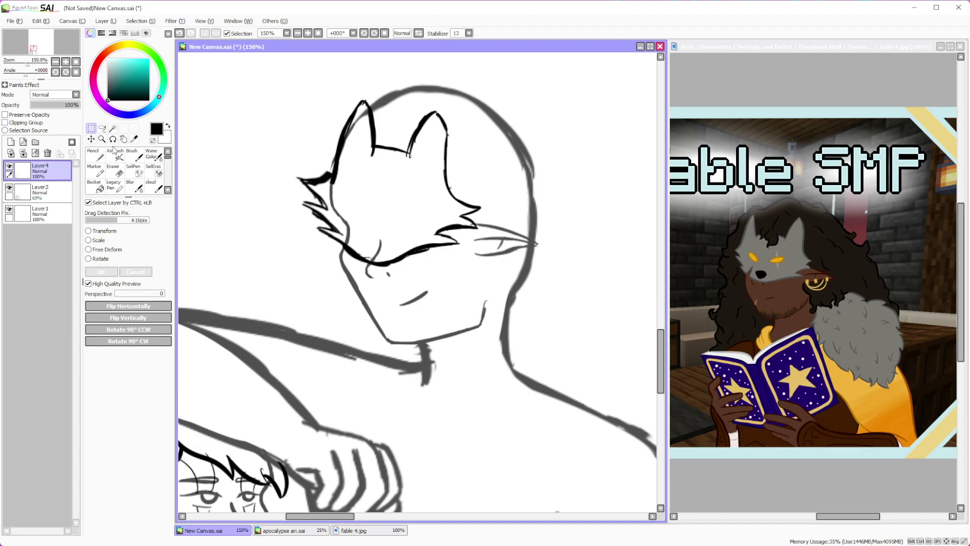
left_click(96, 154)
Thicken the cheek-to-ear line, trim its bumps, and draw thick black cheek fur spikes
scroll(269, 129, "up", 2)
mouse_move(390, 206)
left_mouse_down()
mouse_move(419, 163)
mouse_move(418, 143)
left_mouse_up()
left_click(115, 171)
left_click_drag(386, 193, 395, 188)
mouse_move(394, 224)
left_mouse_down()
mouse_move(427, 169)
mouse_move(417, 202)
left_mouse_up()
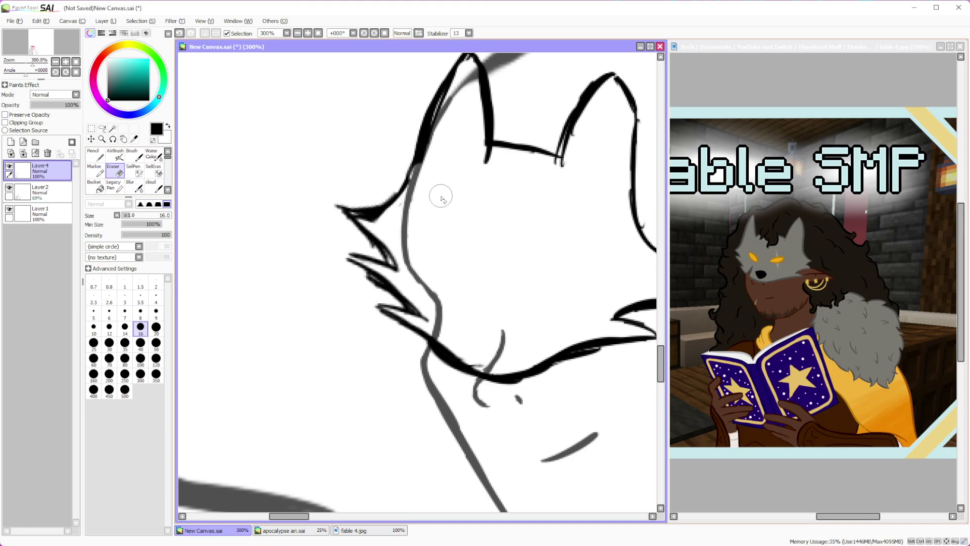
scroll(470, 96, "down", 3)
scroll(485, 167, "up", 4)
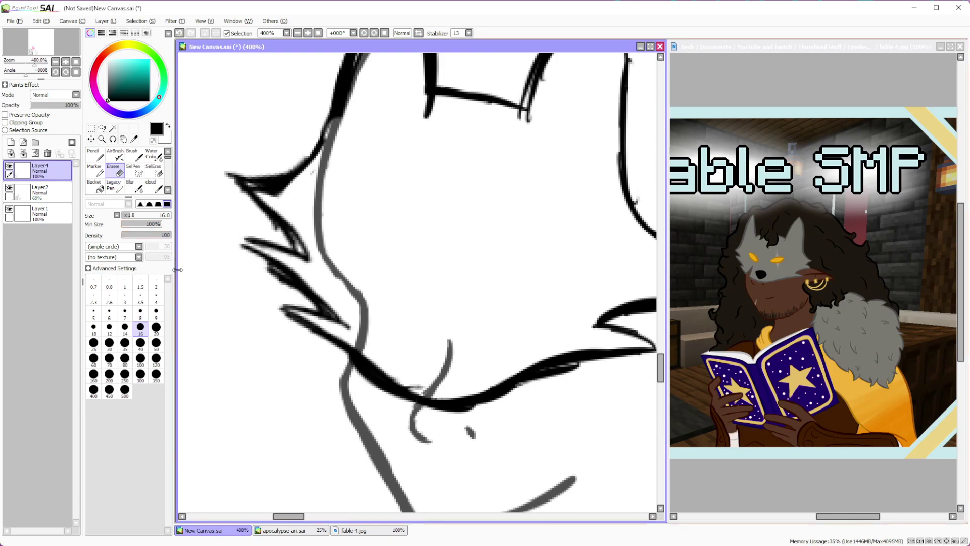
left_click(96, 155)
left_click_drag(272, 274, 329, 297)
mouse_move(252, 276)
left_mouse_down()
mouse_move(287, 277)
mouse_move(246, 277)
mouse_move(355, 362)
left_mouse_up()
left_click_drag(311, 319, 381, 384)
Erase stray strokes at the lower spike with a size 7 eraser and remove the upper spike at size 35
left_click(109, 175)
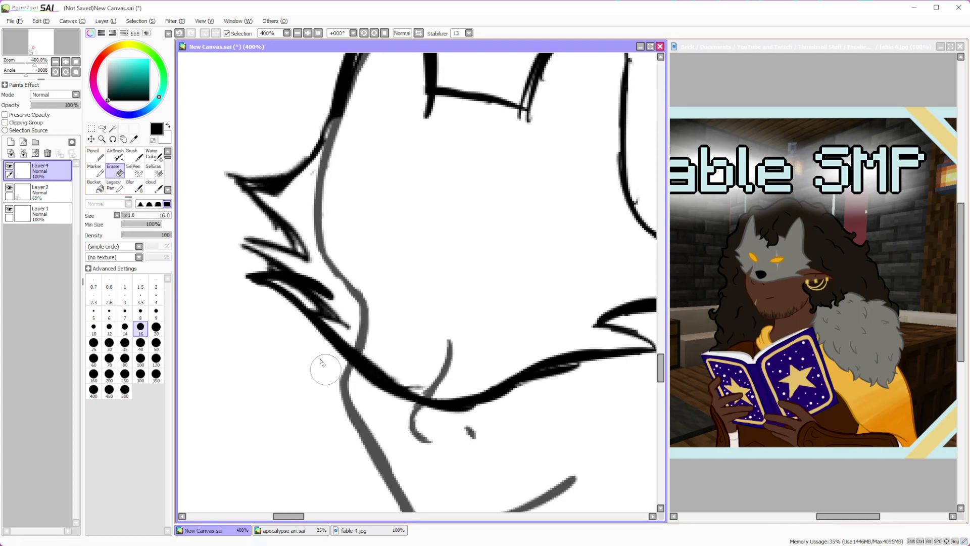
left_click(125, 312)
mouse_move(296, 291)
left_mouse_down()
mouse_move(339, 323)
mouse_move(314, 301)
mouse_move(338, 314)
mouse_move(343, 303)
left_mouse_up()
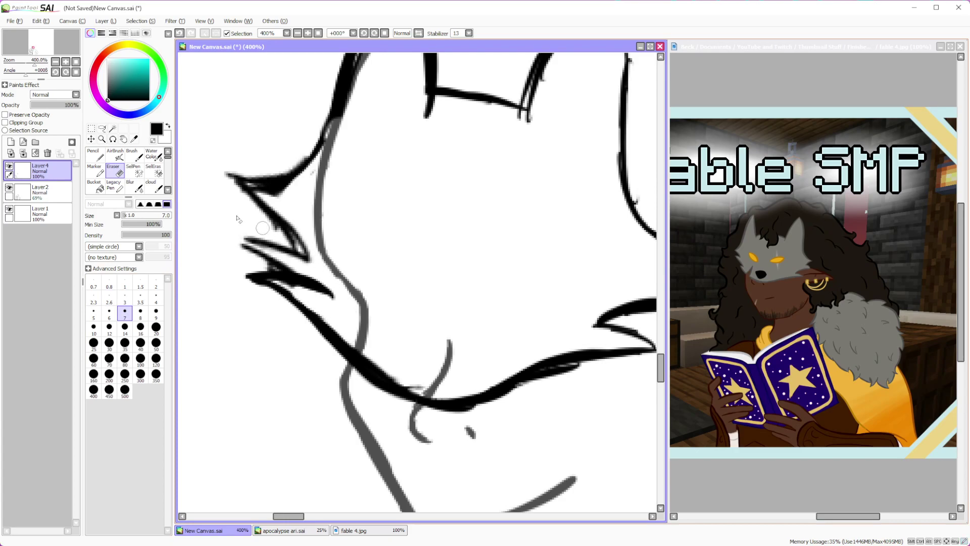
mouse_move(272, 261)
left_mouse_down()
mouse_move(250, 247)
mouse_move(306, 250)
left_mouse_up()
left_click(129, 342)
mouse_move(249, 223)
left_mouse_down()
mouse_move(288, 236)
mouse_move(283, 190)
left_mouse_up()
Redraw the lower and upper fur spikes, clean ragged ends, and add a jagged fur edge
key("n")
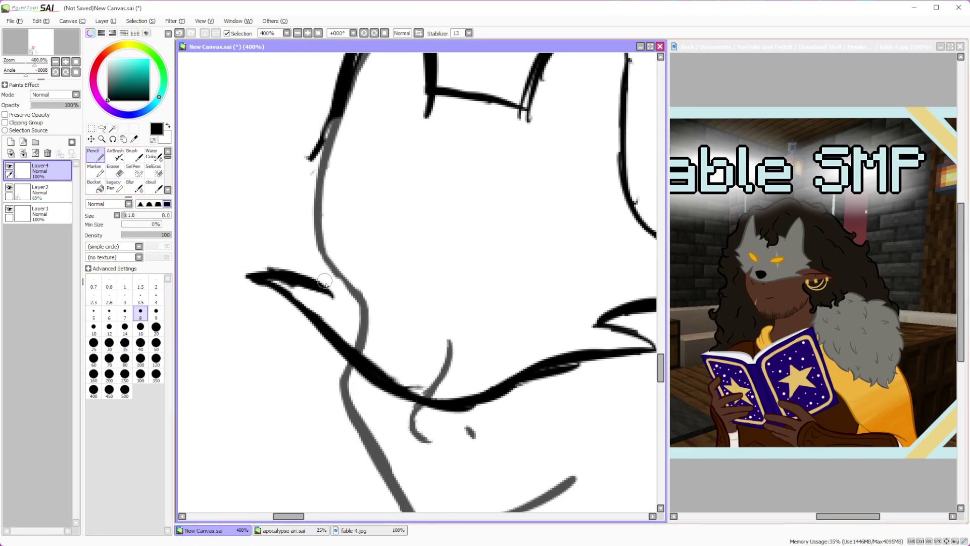
mouse_move(322, 285)
left_mouse_down()
mouse_move(282, 239)
mouse_move(253, 225)
left_mouse_up()
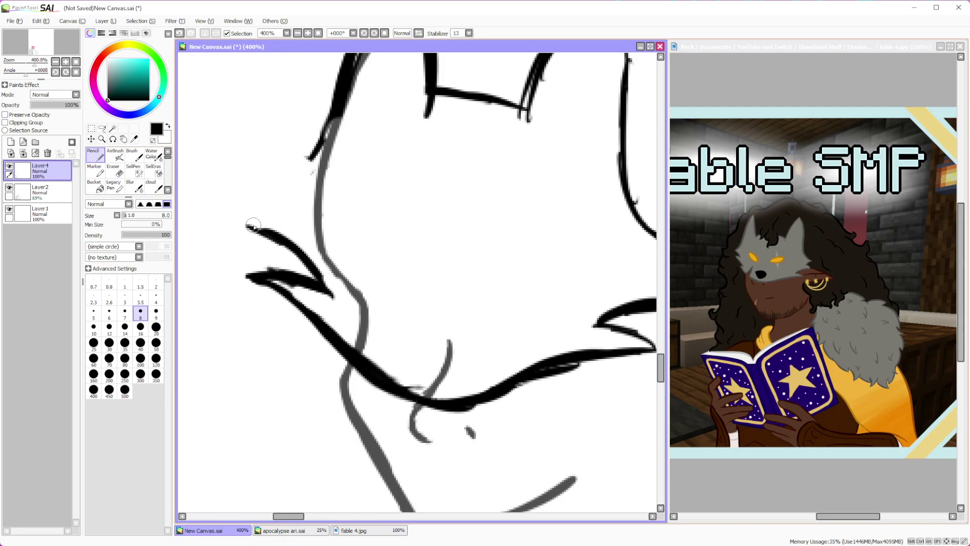
scroll(318, 334, "down", 5)
scroll(248, 327, "up", 4)
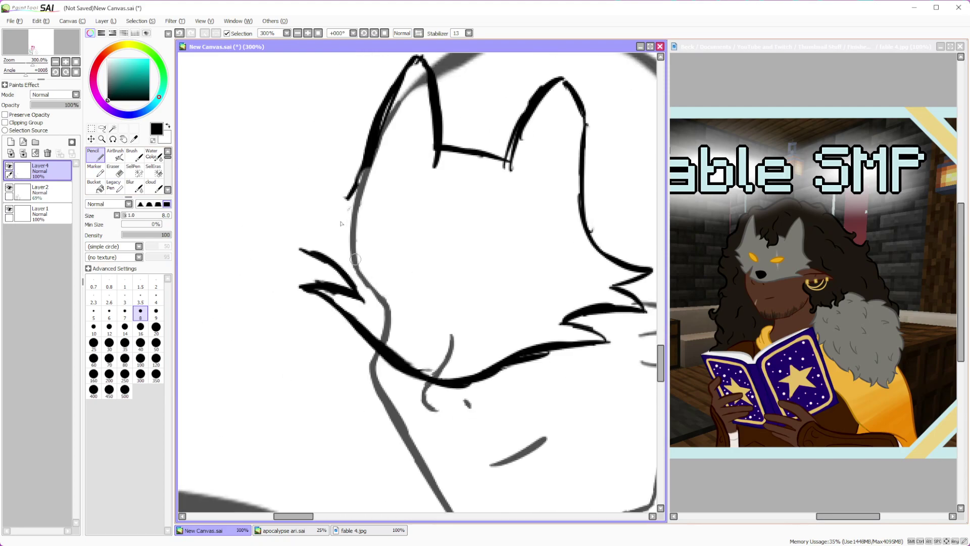
mouse_move(281, 251)
left_mouse_down()
mouse_move(312, 259)
mouse_move(284, 243)
mouse_move(332, 237)
mouse_move(294, 201)
mouse_move(340, 201)
mouse_move(361, 179)
mouse_move(354, 194)
mouse_move(300, 209)
mouse_move(318, 210)
mouse_move(289, 205)
mouse_move(328, 238)
left_mouse_up()
mouse_move(293, 213)
left_mouse_down()
mouse_move(327, 237)
mouse_move(272, 240)
mouse_move(349, 287)
left_mouse_up()
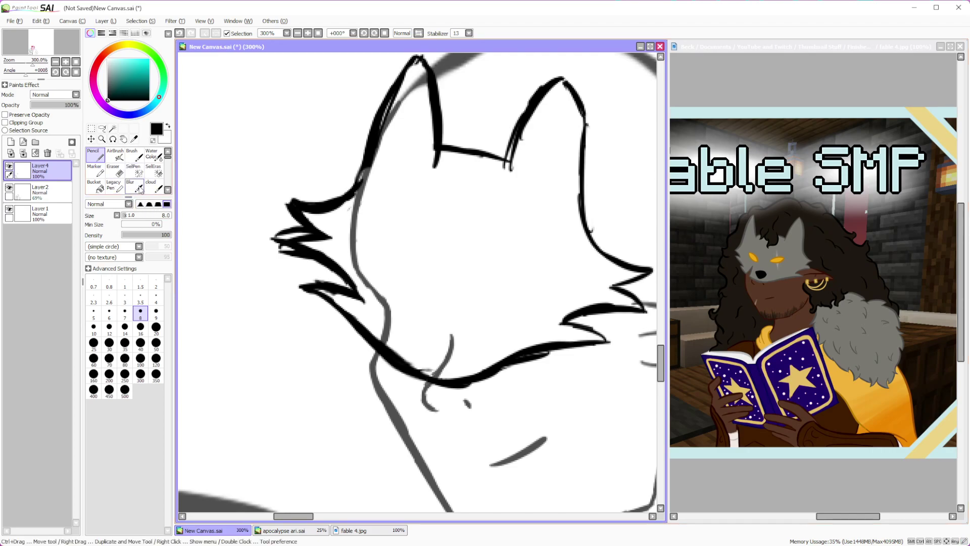
key("e")
mouse_move(279, 269)
left_mouse_down()
mouse_move(238, 263)
mouse_move(317, 267)
left_mouse_up()
left_click(126, 314)
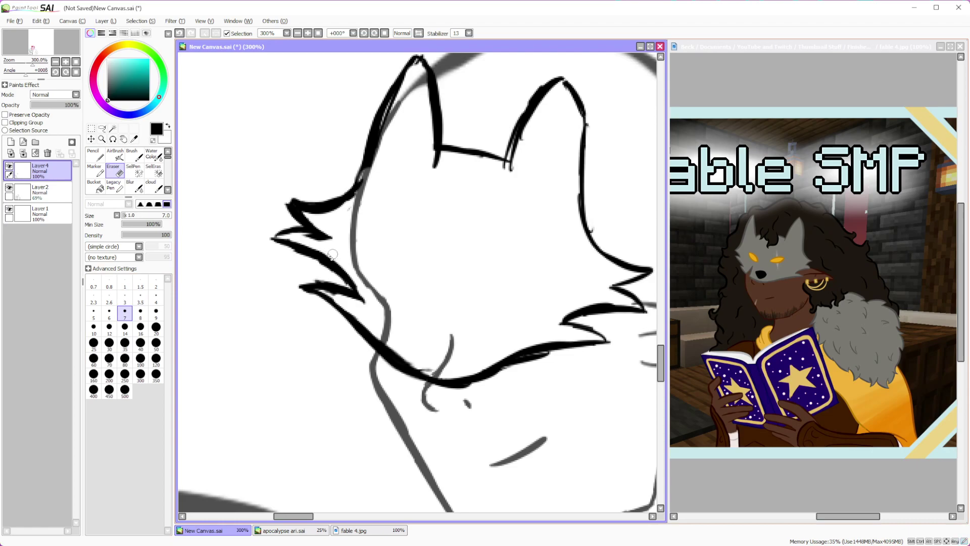
scroll(367, 271, "down", 5)
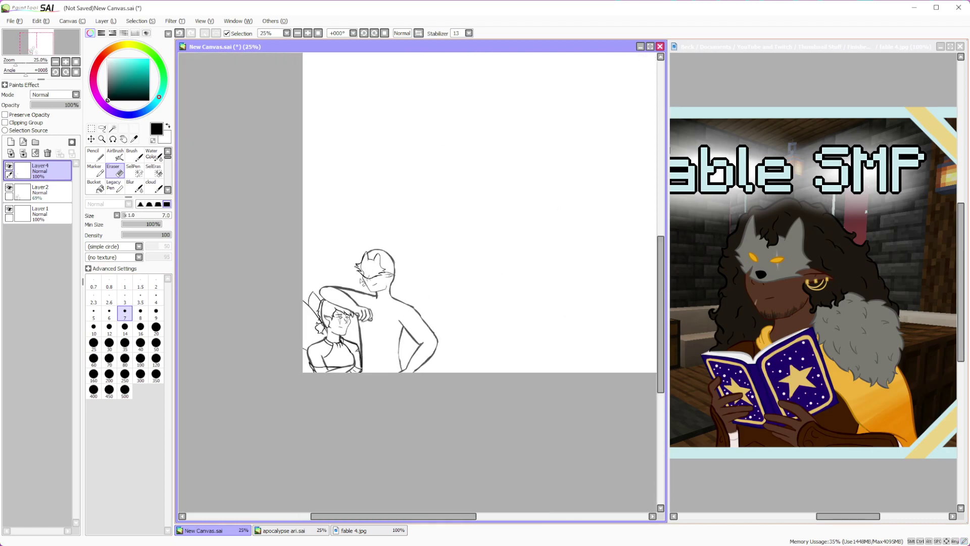
scroll(371, 256, "up", 6)
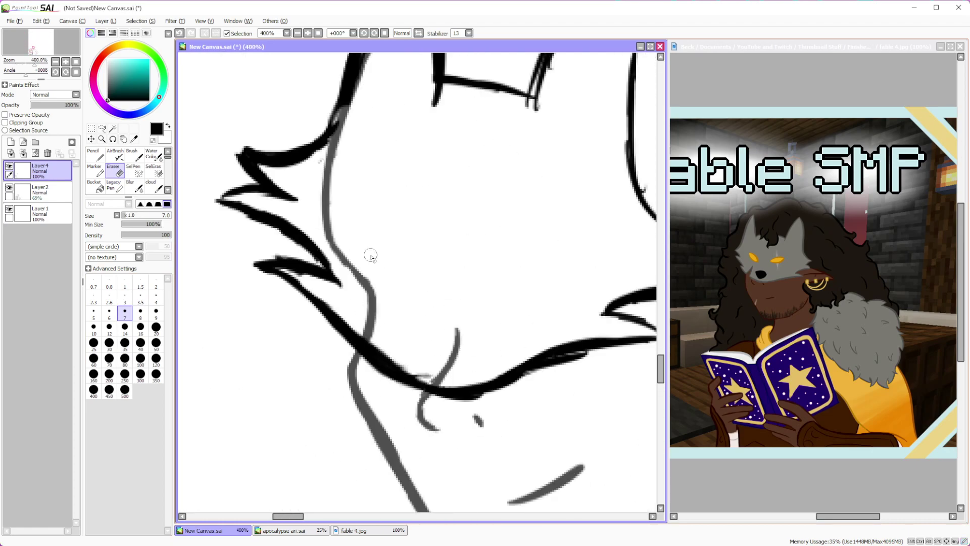
left_click(94, 155)
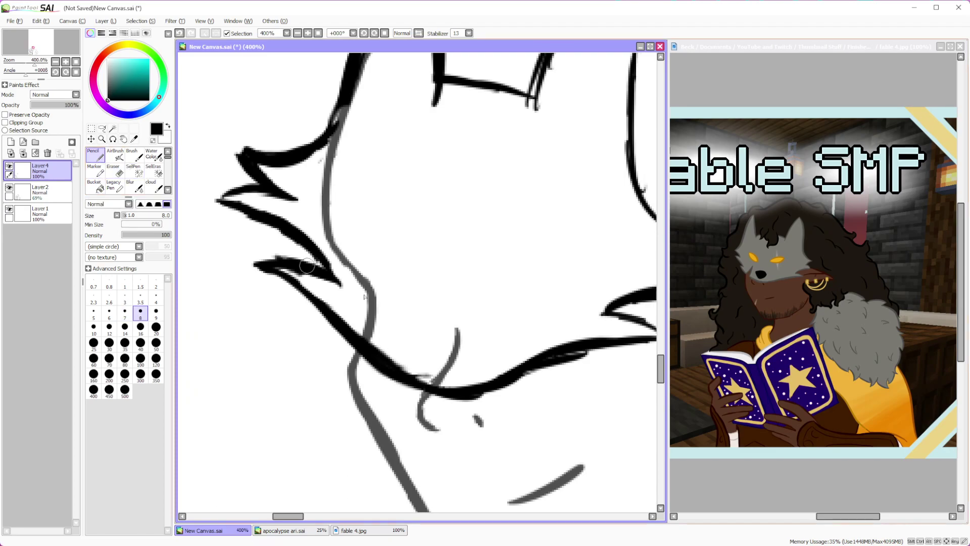
mouse_move(339, 326)
left_mouse_down()
mouse_move(377, 287)
mouse_move(358, 339)
mouse_move(322, 354)
mouse_move(350, 323)
mouse_move(336, 368)
left_mouse_up()
Draw the mask's two almond eyes with a diamond mark crossing the right eye
left_click(113, 173)
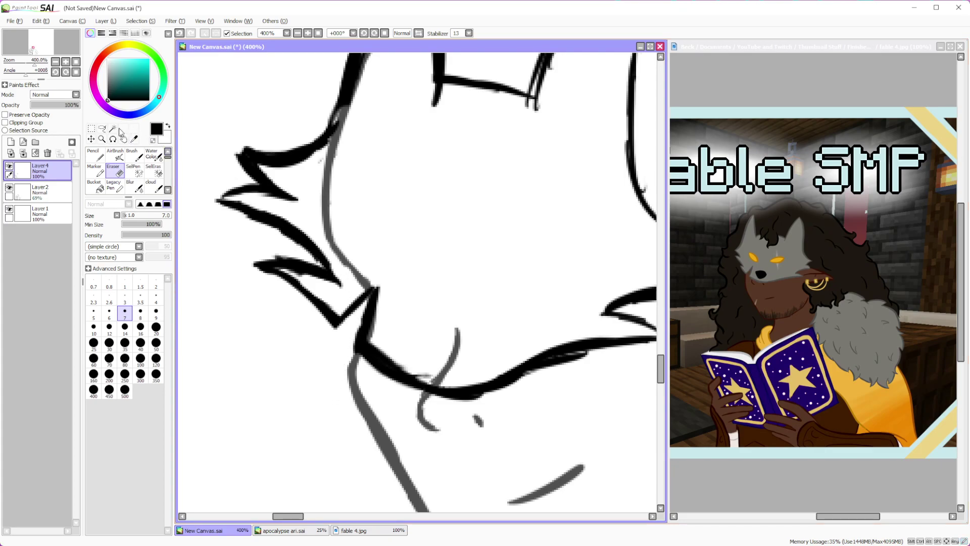
key("n")
mouse_move(405, 321)
left_mouse_down()
mouse_move(472, 338)
mouse_move(429, 317)
mouse_move(407, 320)
left_mouse_up()
mouse_move(371, 201)
left_mouse_down()
mouse_move(404, 213)
mouse_move(416, 236)
left_mouse_up()
mouse_move(502, 241)
left_mouse_down()
mouse_move(530, 220)
mouse_move(484, 243)
mouse_move(549, 227)
left_mouse_up()
mouse_move(523, 171)
left_mouse_down()
mouse_move(517, 286)
mouse_move(530, 245)
left_mouse_up()
Check the reference image window, then return to the drawing canvas
scroll(556, 277, "down", 8)
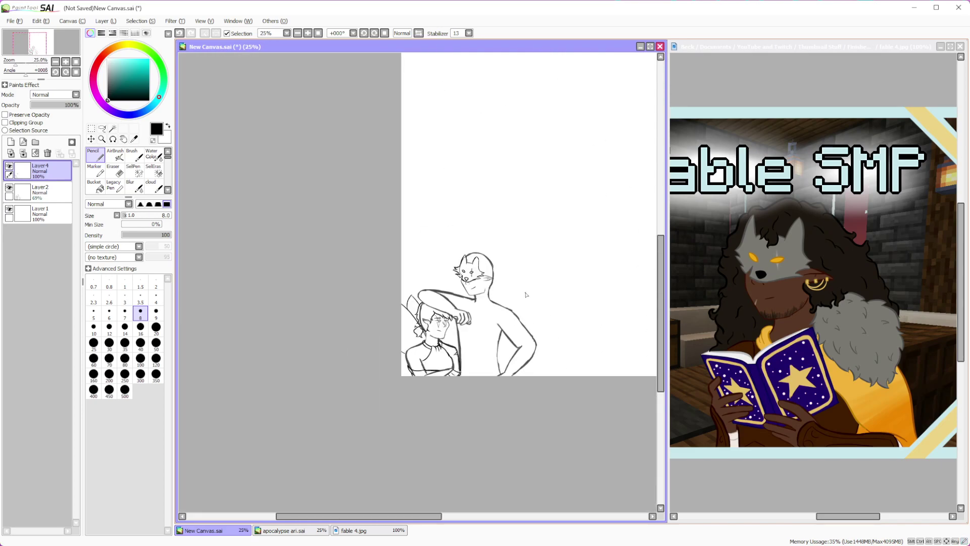
scroll(525, 296, "up", 2)
scroll(510, 340, "up", 1)
scroll(473, 222, "down", 1)
scroll(494, 331, "up", 2)
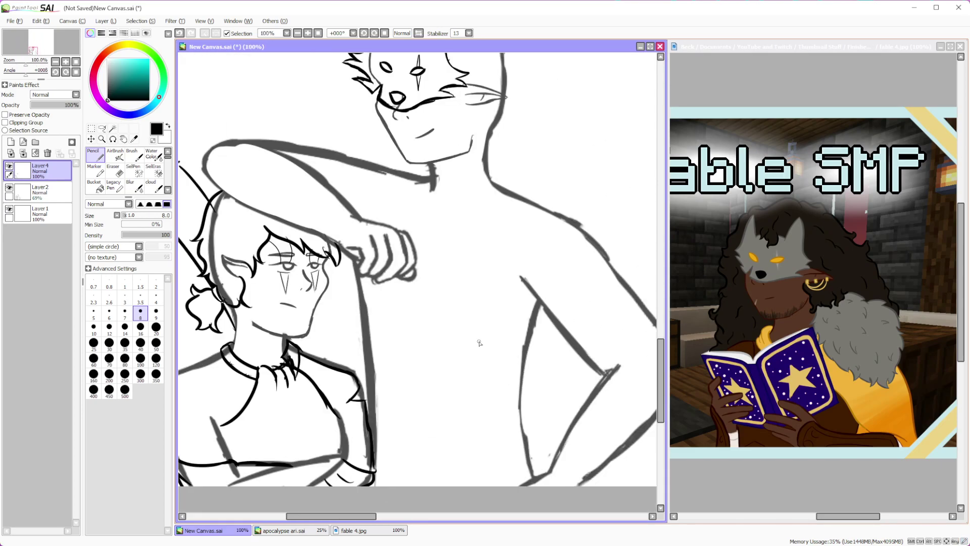
scroll(446, 215, "down", 2)
left_click(820, 67)
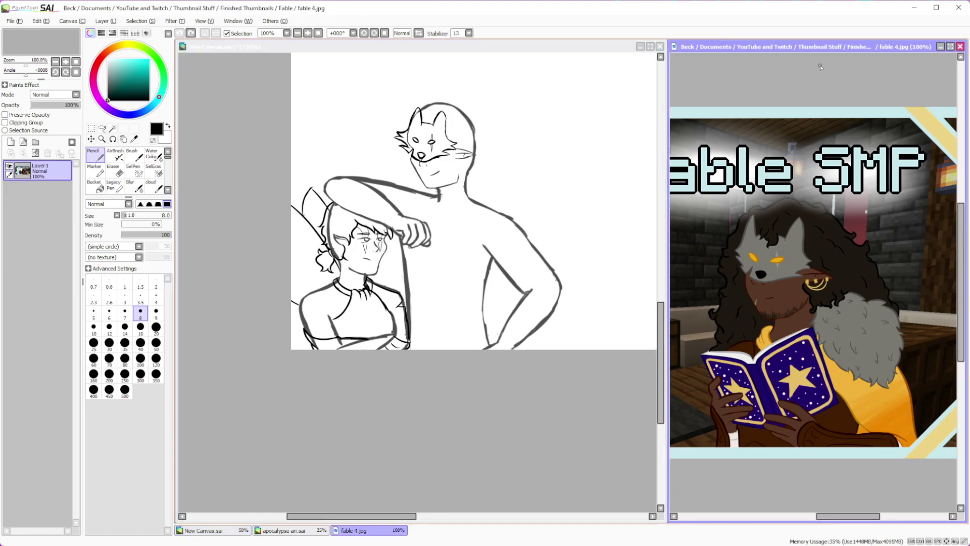
key("alt")
left_click(34, 42)
left_click(380, 243)
scroll(343, 241, "down", 2)
scroll(389, 235, "up", 5)
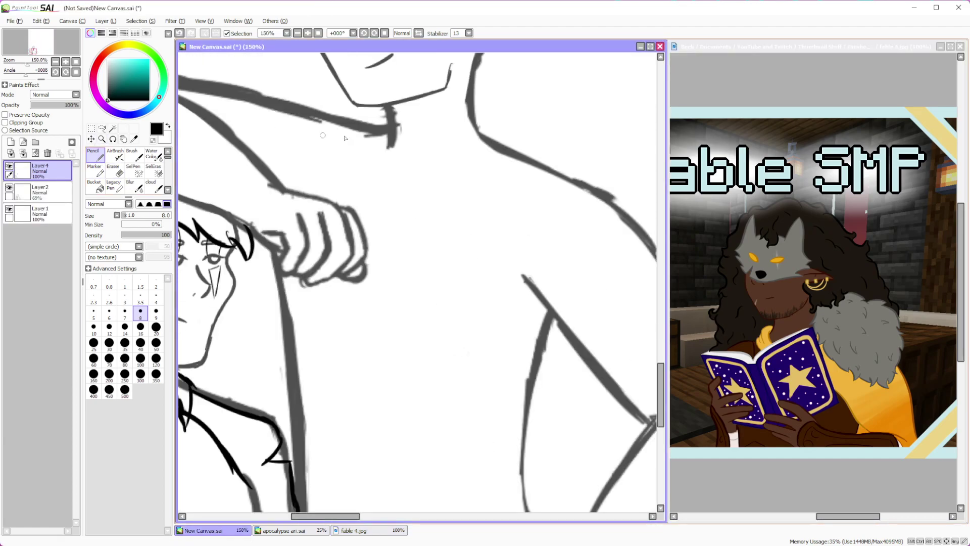
Outline the claw's outer curve to its tip and erase its inner lines with a size 12 eraser
mouse_move(380, 206)
left_mouse_down()
mouse_move(408, 213)
mouse_move(391, 209)
mouse_move(364, 147)
mouse_move(372, 144)
mouse_move(359, 151)
mouse_move(384, 206)
left_mouse_up()
mouse_move(353, 113)
left_mouse_down()
mouse_move(337, 136)
mouse_move(350, 183)
left_mouse_up()
left_click_drag(331, 158, 376, 215)
left_click_drag(349, 188, 387, 217)
mouse_move(383, 217)
left_mouse_down()
mouse_move(327, 169)
mouse_move(328, 125)
mouse_move(315, 117)
mouse_move(348, 107)
left_mouse_up()
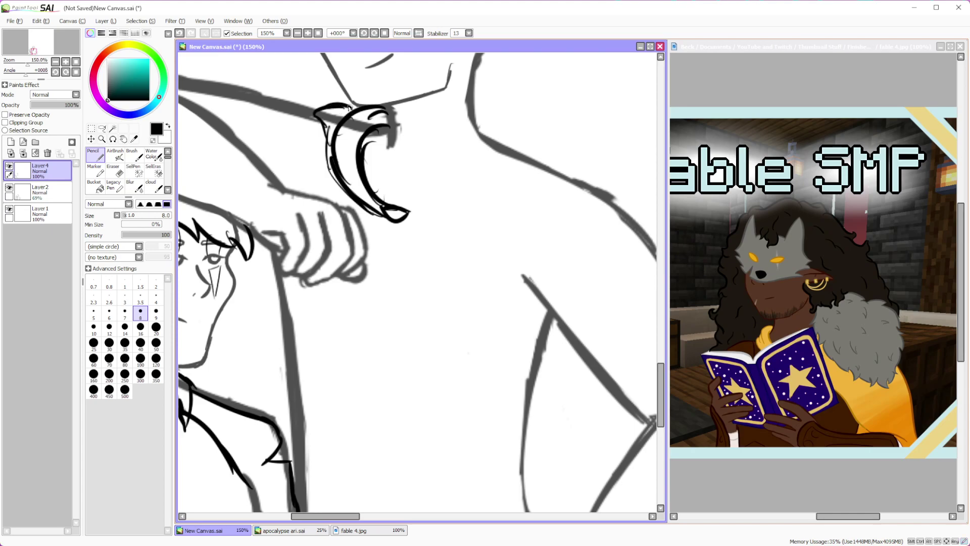
key("e")
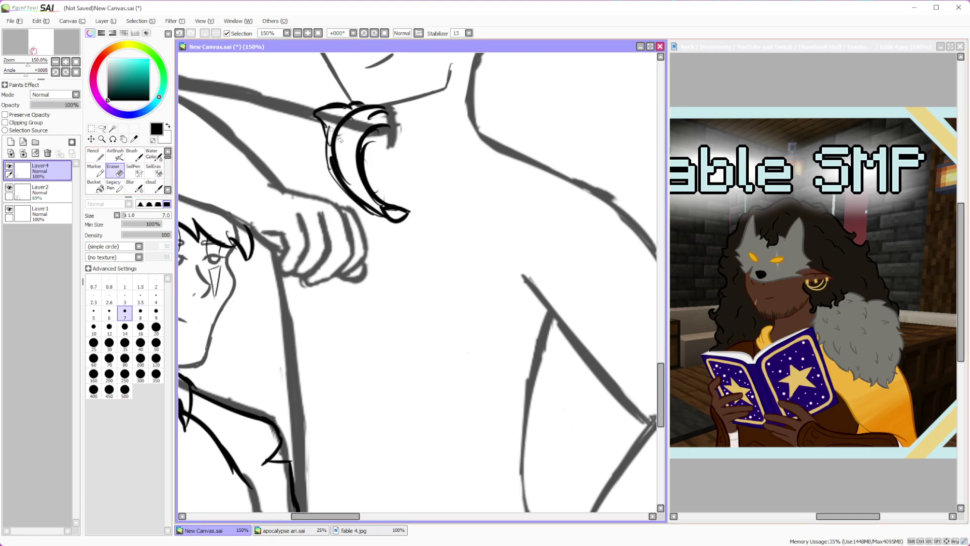
left_click(110, 327)
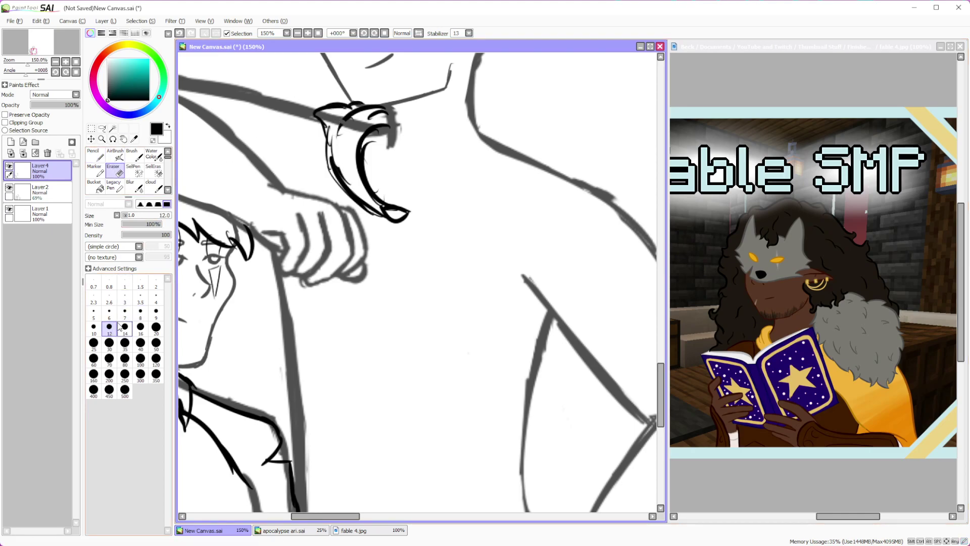
mouse_move(341, 132)
left_mouse_down()
mouse_move(336, 172)
mouse_move(361, 199)
left_mouse_up()
left_click_drag(335, 147, 330, 125)
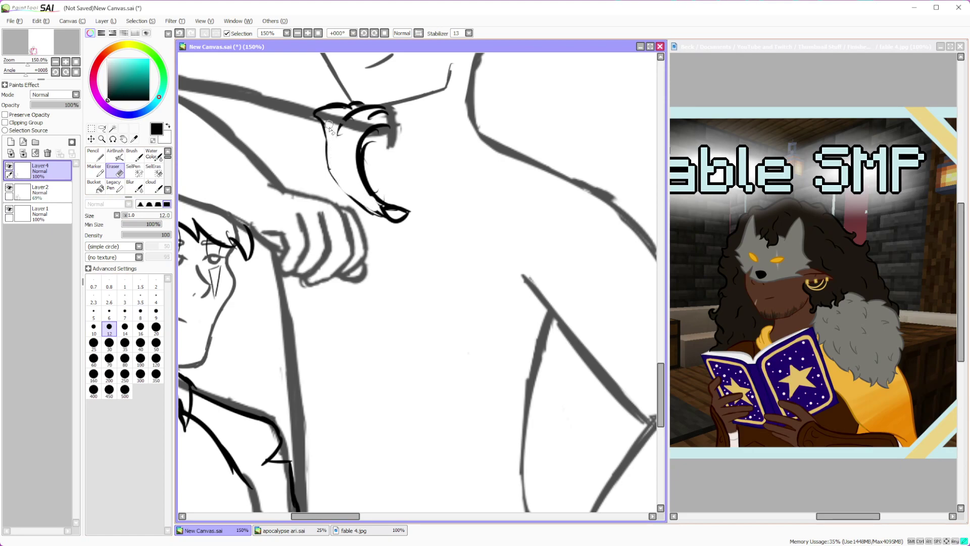
Ink the claw's left edge, a line down the taller boy's torso, and his back outline
key("n")
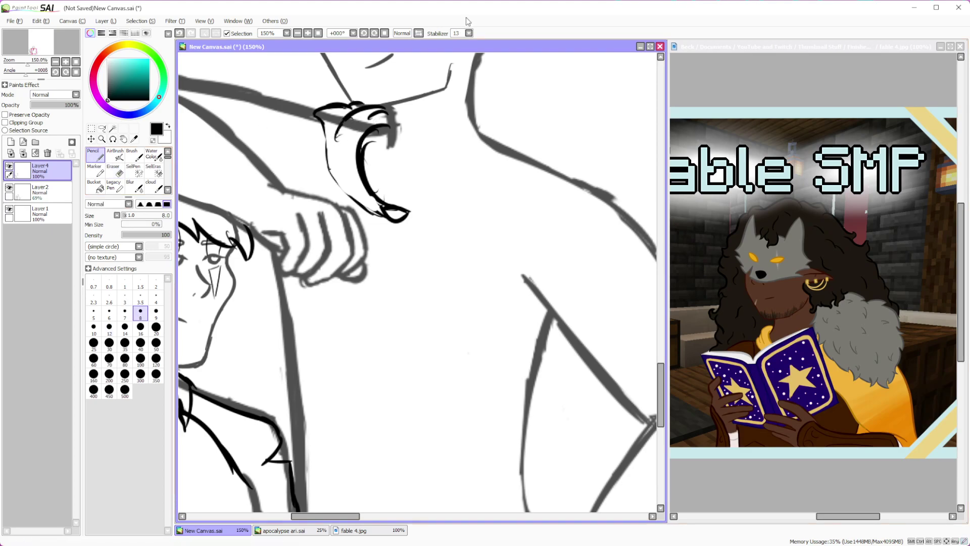
mouse_move(326, 167)
left_mouse_down()
mouse_move(361, 204)
mouse_move(458, 185)
mouse_move(507, 148)
mouse_move(530, 157)
left_mouse_up()
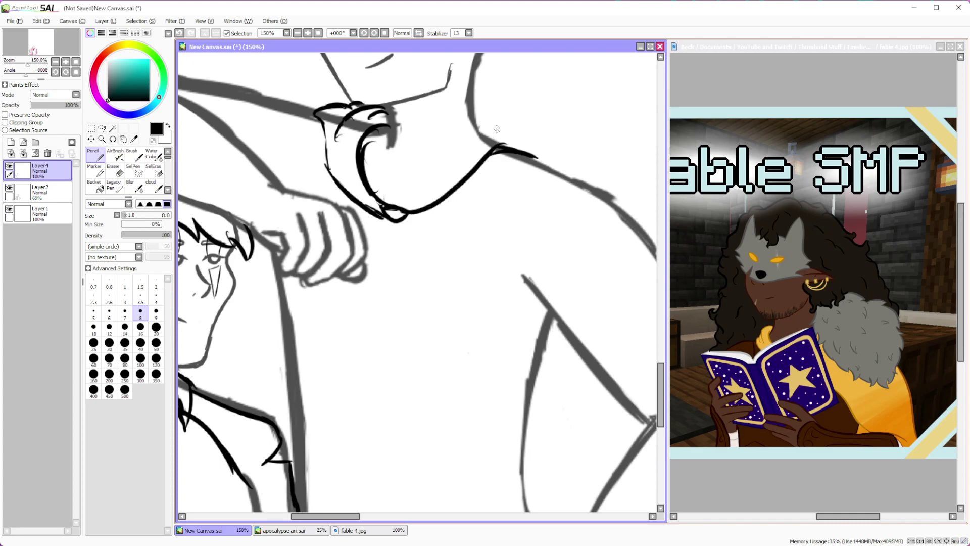
scroll(494, 115, "down", 6)
scroll(498, 126, "up", 5)
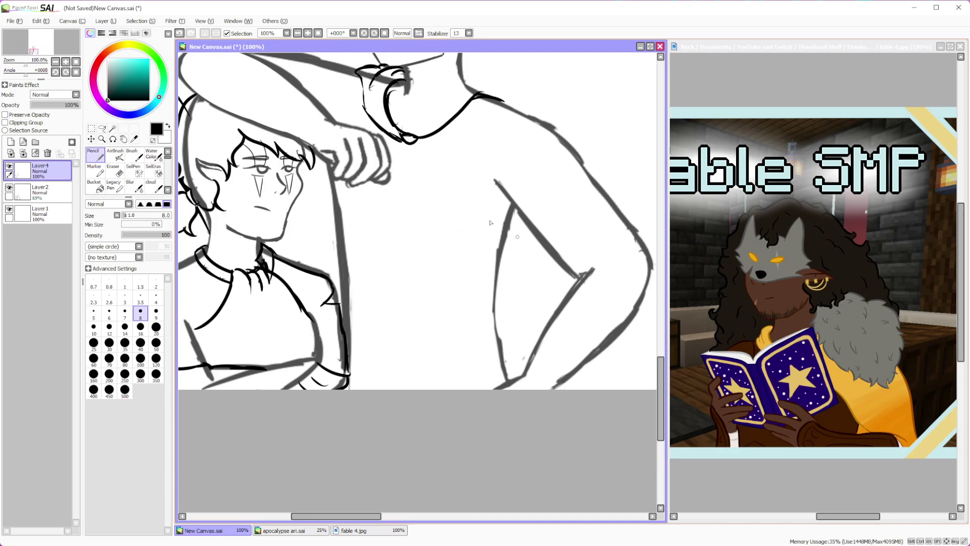
mouse_move(412, 144)
left_mouse_down()
mouse_move(470, 191)
mouse_move(536, 220)
mouse_move(609, 297)
mouse_move(579, 388)
left_mouse_up()
mouse_move(565, 142)
left_mouse_down()
mouse_move(633, 246)
mouse_move(654, 391)
left_mouse_up()
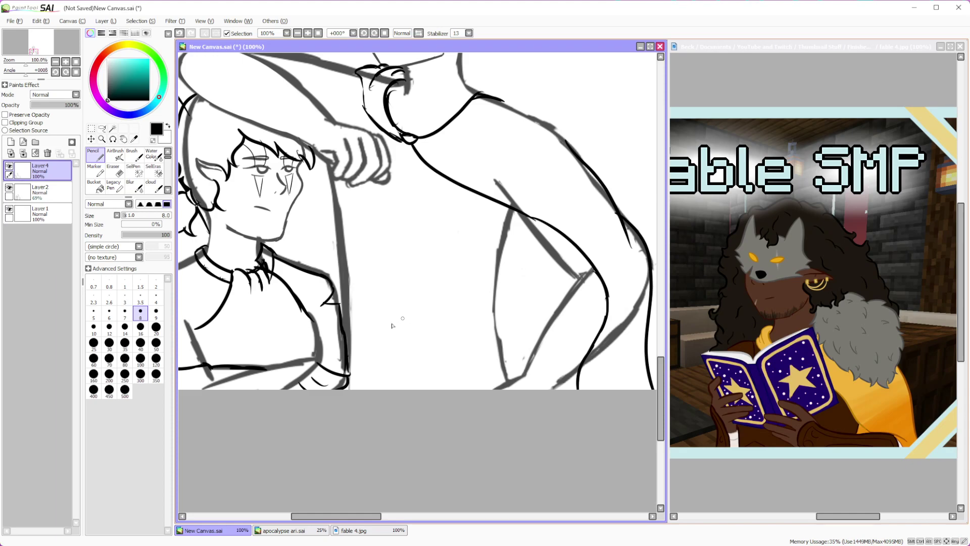
Ink the top curve and long outline of the taller boy's arm resting over the smaller boy's head
scroll(478, 342, "down", 3)
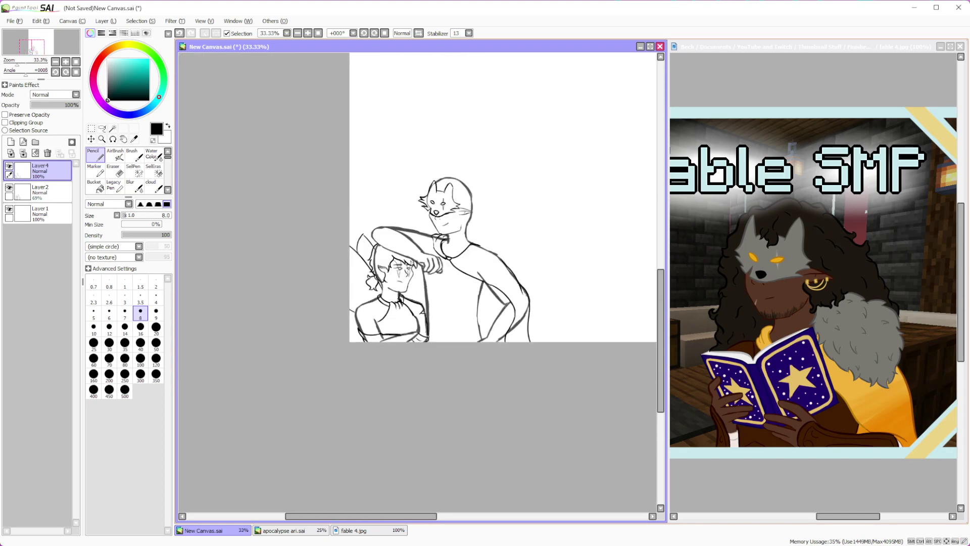
scroll(424, 266, "up", 3)
scroll(432, 270, "down", 1)
scroll(433, 270, "down", 1)
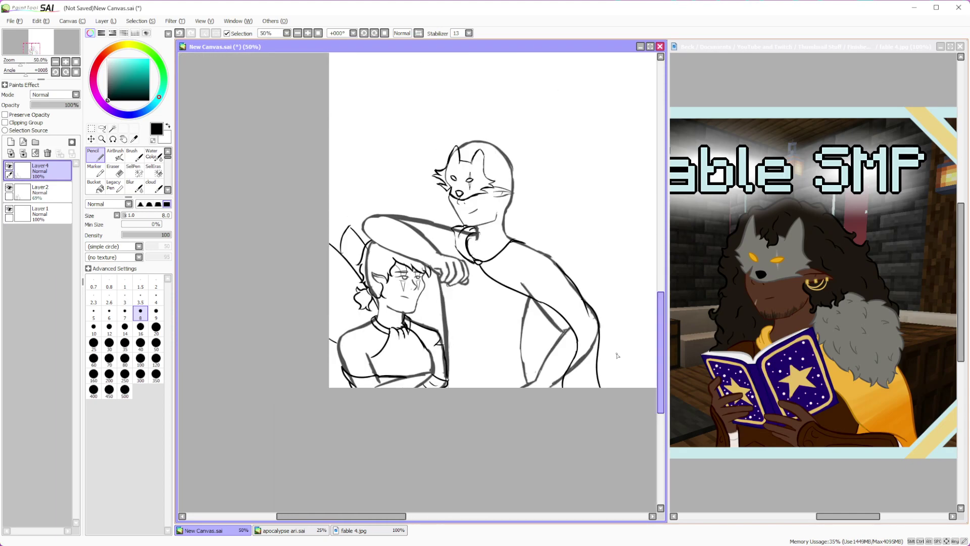
scroll(465, 263, "up", 4)
scroll(463, 293, "down", 2)
scroll(457, 325, "up", 1)
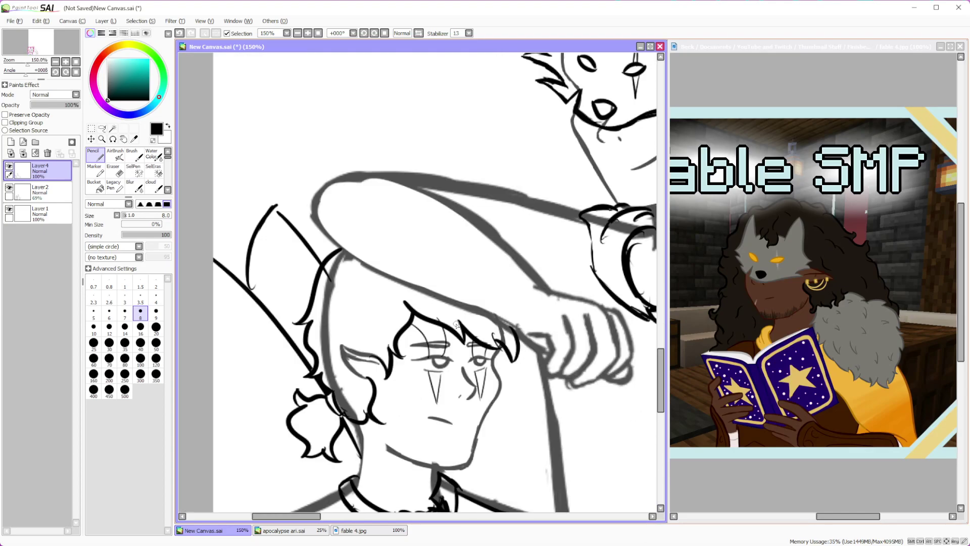
mouse_move(410, 186)
left_mouse_down()
mouse_move(374, 209)
mouse_move(380, 195)
mouse_move(377, 210)
mouse_move(367, 204)
mouse_move(373, 229)
mouse_move(511, 298)
mouse_move(588, 306)
mouse_move(496, 233)
left_mouse_up()
mouse_move(404, 183)
left_mouse_down()
mouse_move(477, 222)
mouse_move(448, 201)
mouse_move(556, 281)
left_mouse_up()
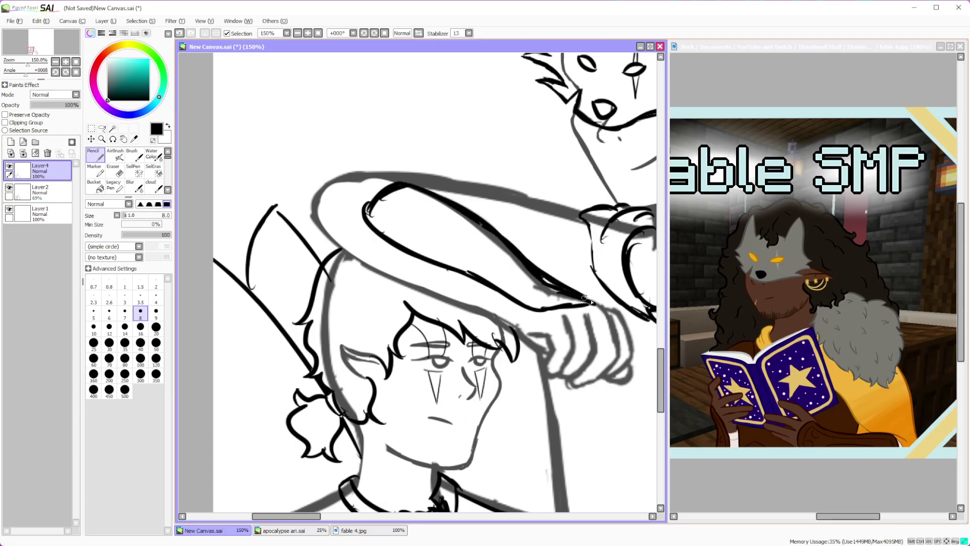
Erase to thin the underside of the arm line, then ink a wristband across the forearm
key("e")
left_click_drag(513, 265, 577, 298)
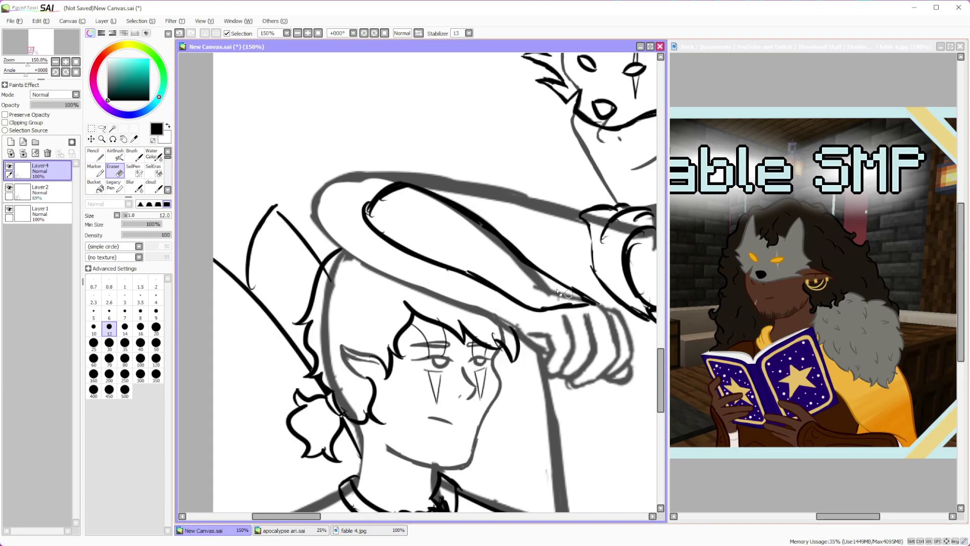
left_click(94, 154)
mouse_move(465, 271)
left_mouse_down()
mouse_move(460, 305)
mouse_move(473, 312)
left_mouse_up()
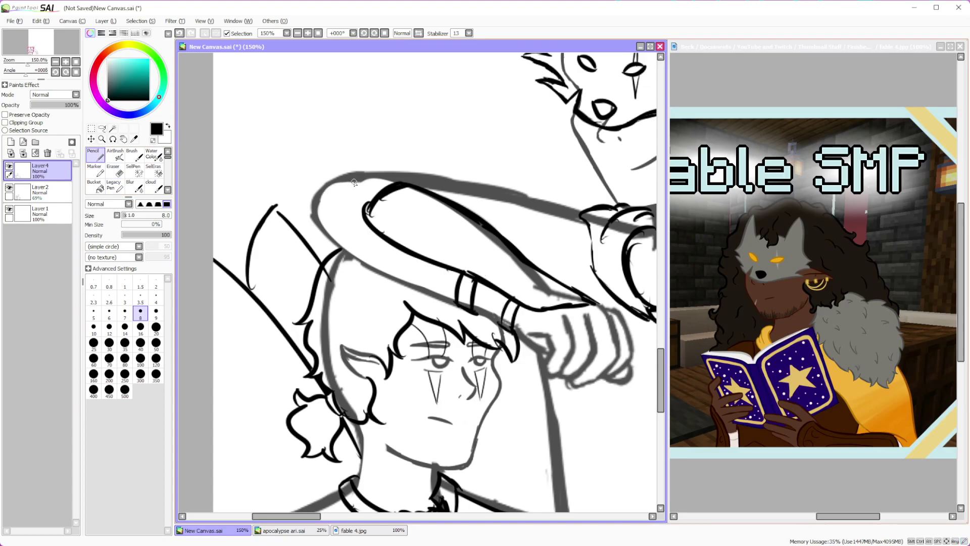
Ink the bent arm on the hip: its lower curve, long outer line and thicker inner line
scroll(358, 222, "down", 5)
scroll(426, 311, "up", 6)
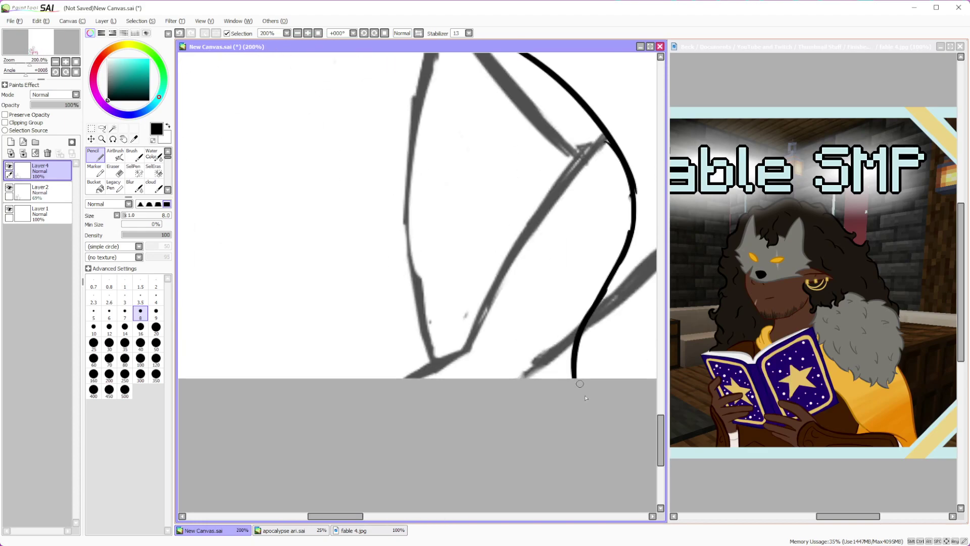
mouse_move(478, 318)
left_mouse_down()
mouse_move(459, 359)
mouse_move(470, 373)
mouse_move(499, 378)
left_mouse_up()
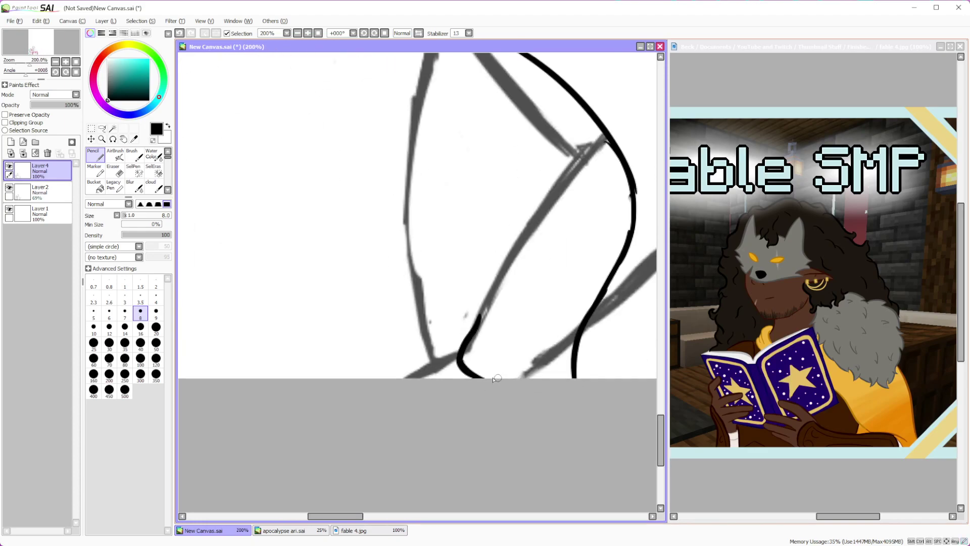
mouse_move(471, 333)
left_mouse_down()
mouse_move(561, 197)
mouse_move(612, 152)
mouse_move(586, 164)
mouse_move(558, 210)
left_mouse_up()
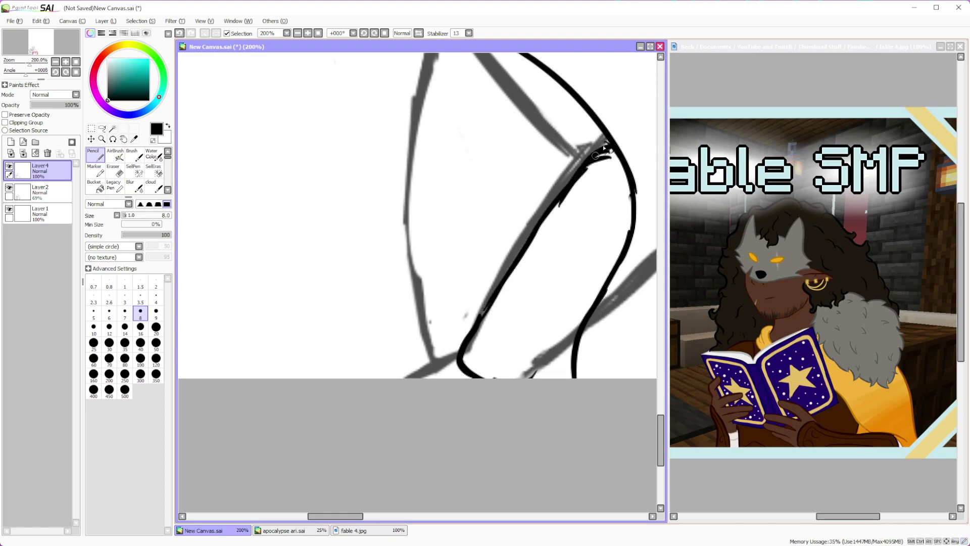
left_click_drag(575, 178, 499, 282)
scroll(591, 187, "down", 5)
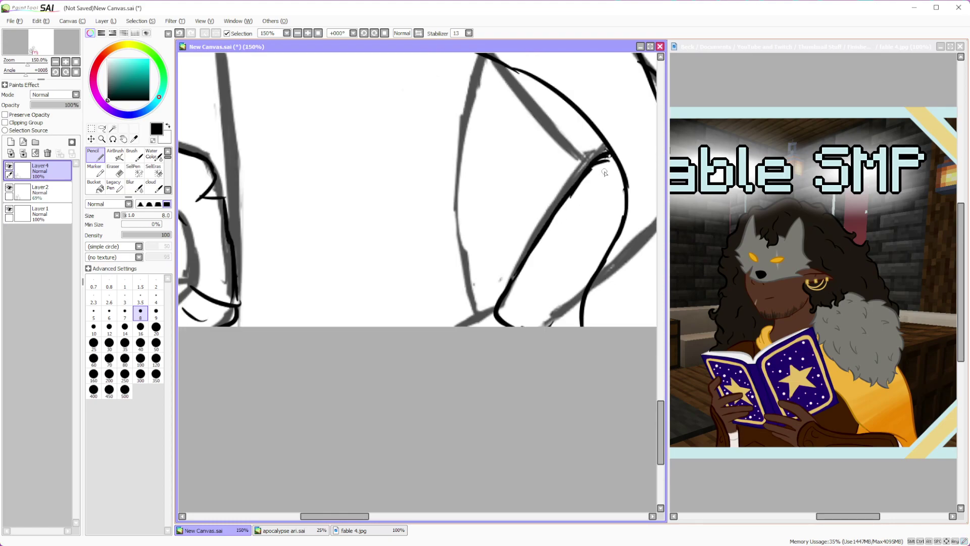
scroll(358, 202, "up", 1)
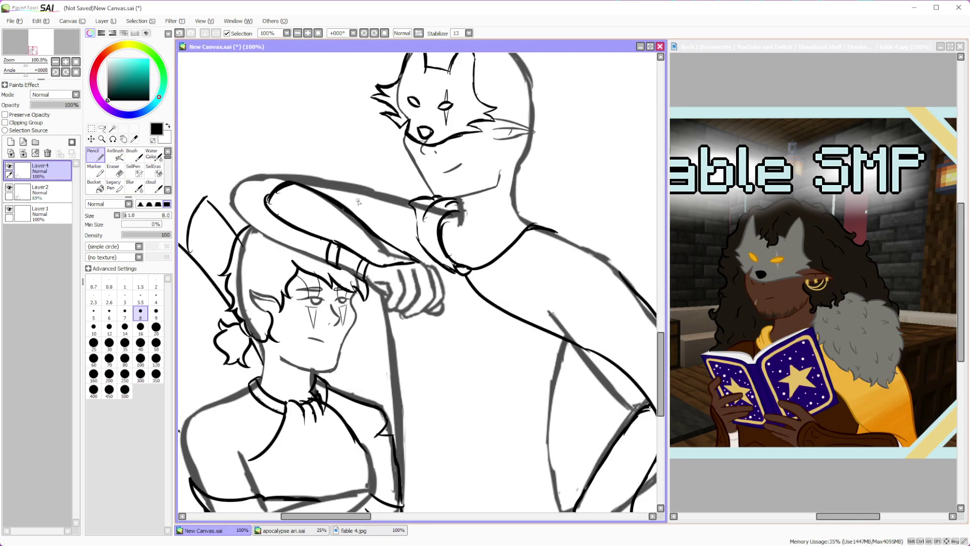
scroll(358, 202, "down", 3)
scroll(361, 204, "up", 2)
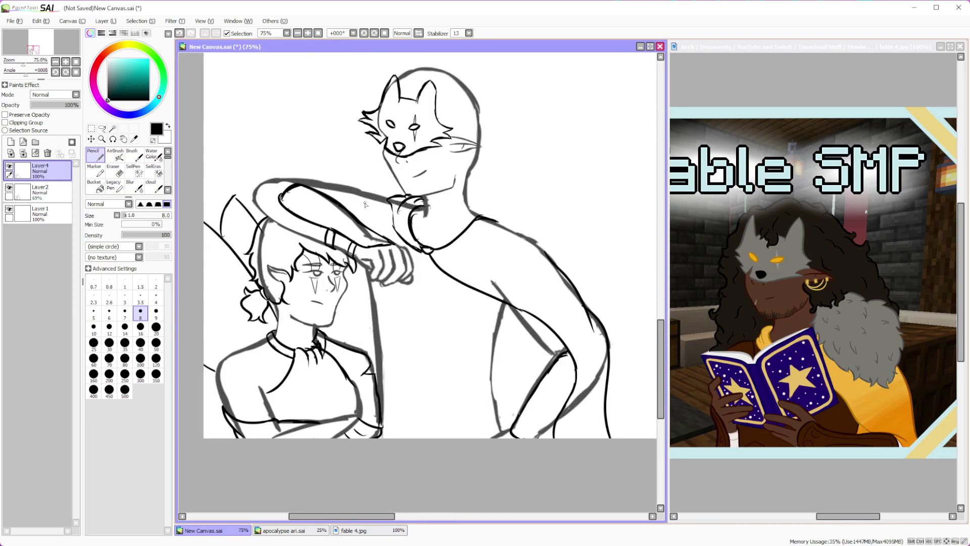
scroll(365, 205, "down", 1)
left_click(19, 23)
Open the fable 11.jpg reference and move its window down and to the right
left_click(30, 41)
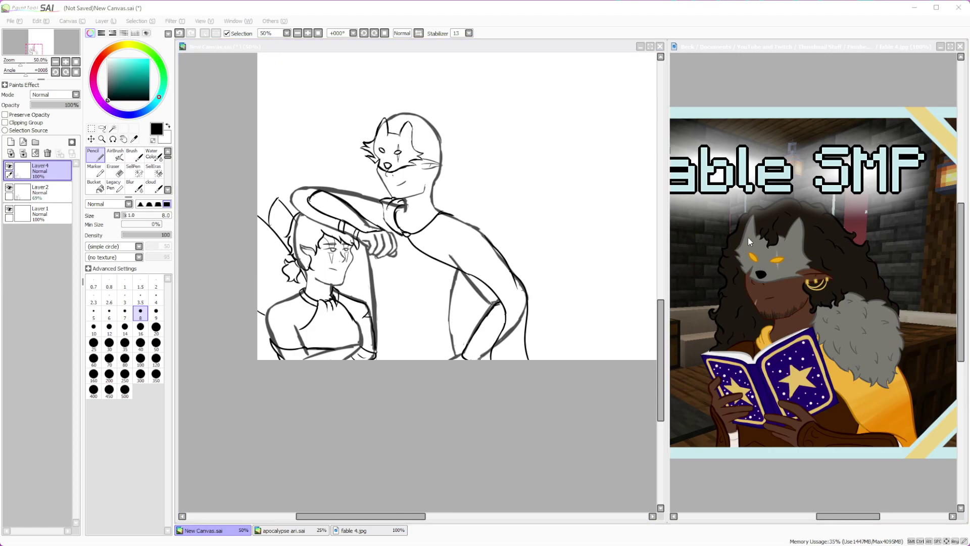
double_click(906, 307)
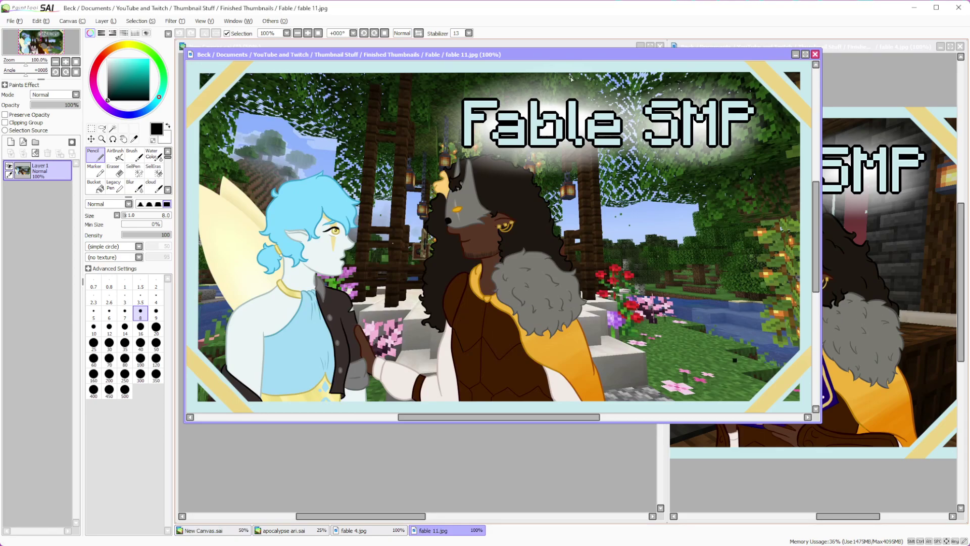
left_click_drag(603, 56, 741, 177)
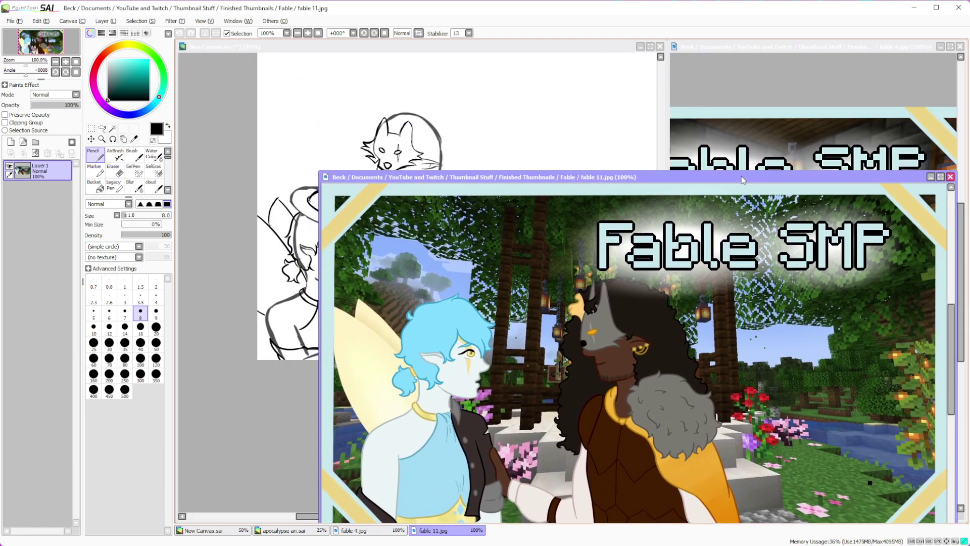
Narrow the fable 11.jpg window so the sketch stays visible beside it
left_click(843, 103)
scroll(952, 223, "down", 4)
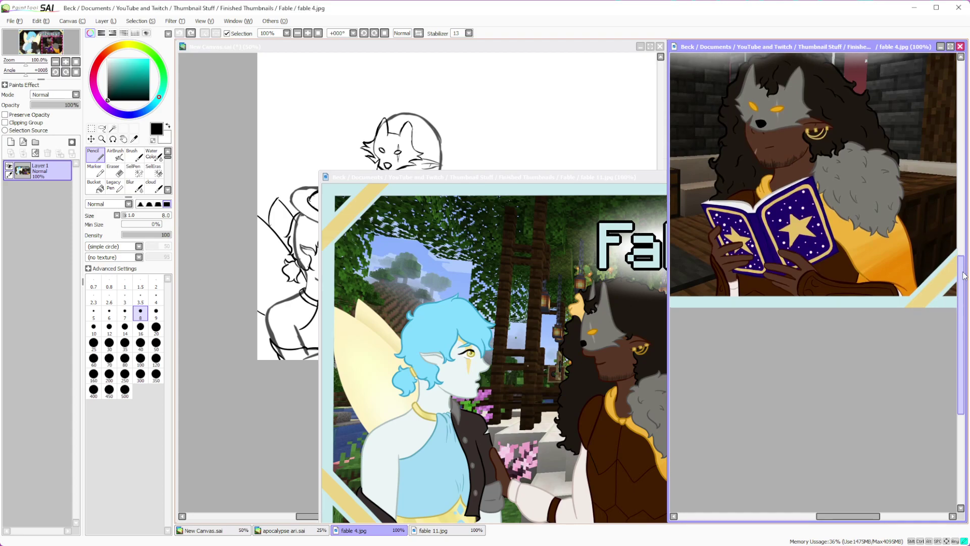
left_click(496, 175)
left_click_drag(505, 175, 514, 172)
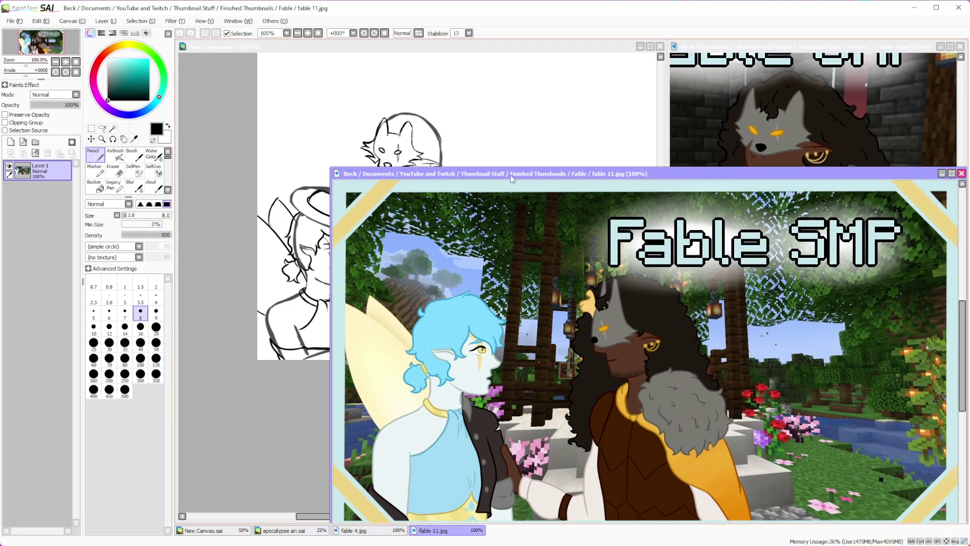
mouse_move(334, 319)
left_mouse_down()
mouse_move(674, 306)
mouse_move(390, 283)
mouse_move(377, 253)
left_mouse_up()
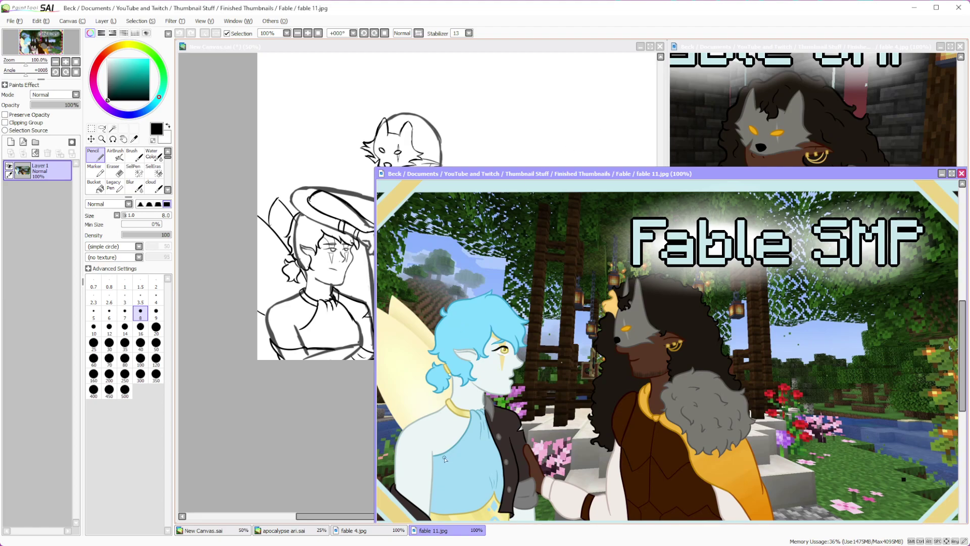
mouse_move(375, 367)
left_mouse_down()
mouse_move(702, 361)
mouse_move(668, 360)
mouse_move(696, 358)
mouse_move(680, 355)
left_mouse_up()
left_click(483, 389)
Ink strokes along the top of the taller boy's arm near the shoulder
scroll(484, 360, "down", 1)
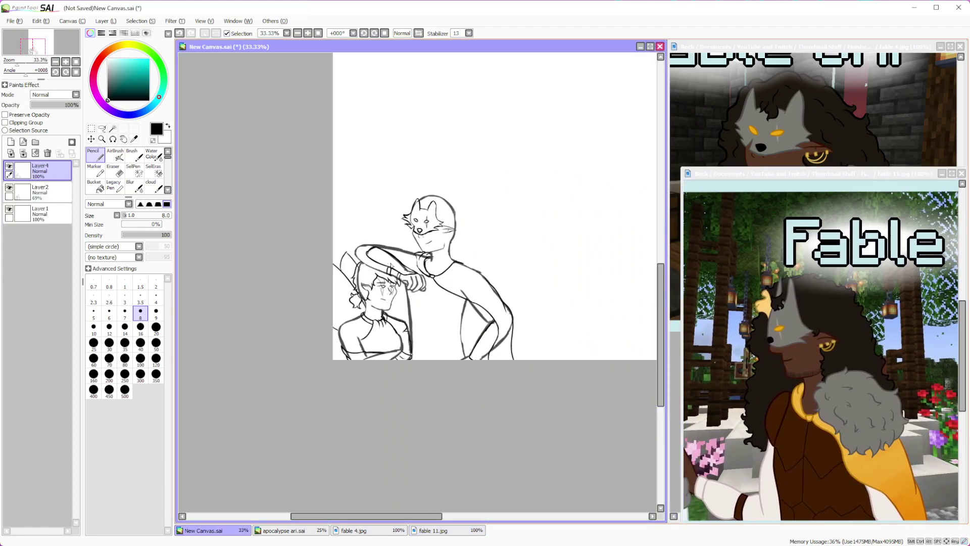
scroll(390, 266, "up", 3)
scroll(362, 255, "up", 1)
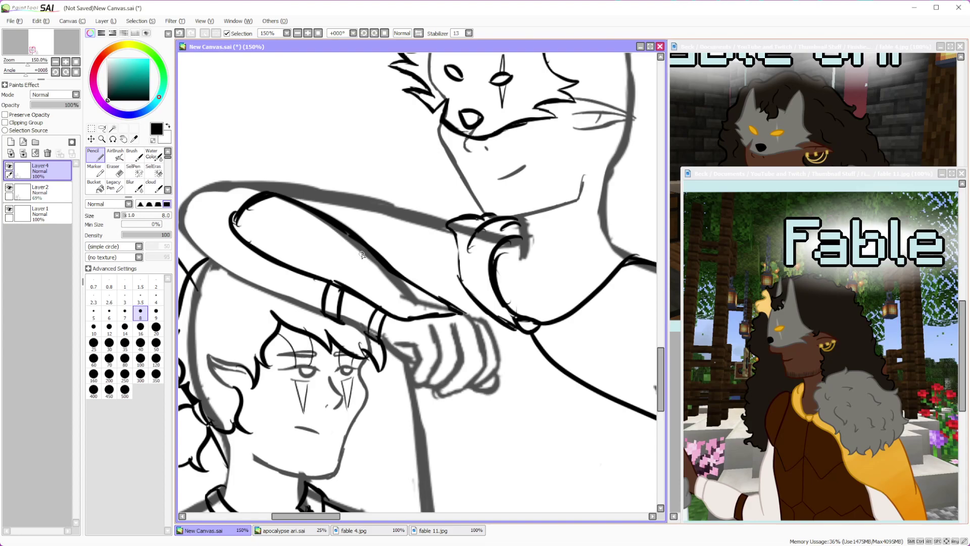
left_click_drag(401, 210, 443, 223)
left_click_drag(373, 200, 378, 248)
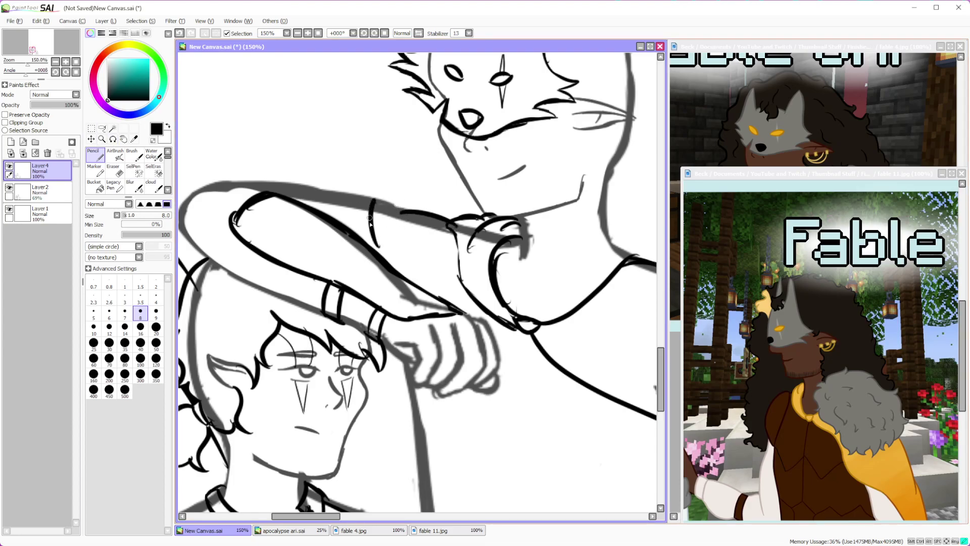
left_click_drag(371, 201, 426, 215)
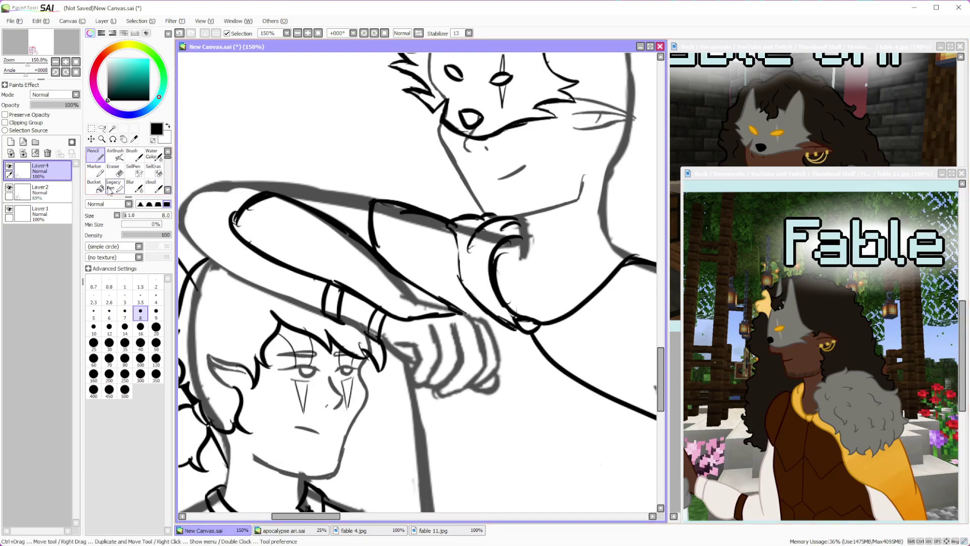
Clean up with the eraser, then add a short ink stroke to the forearm
key("e")
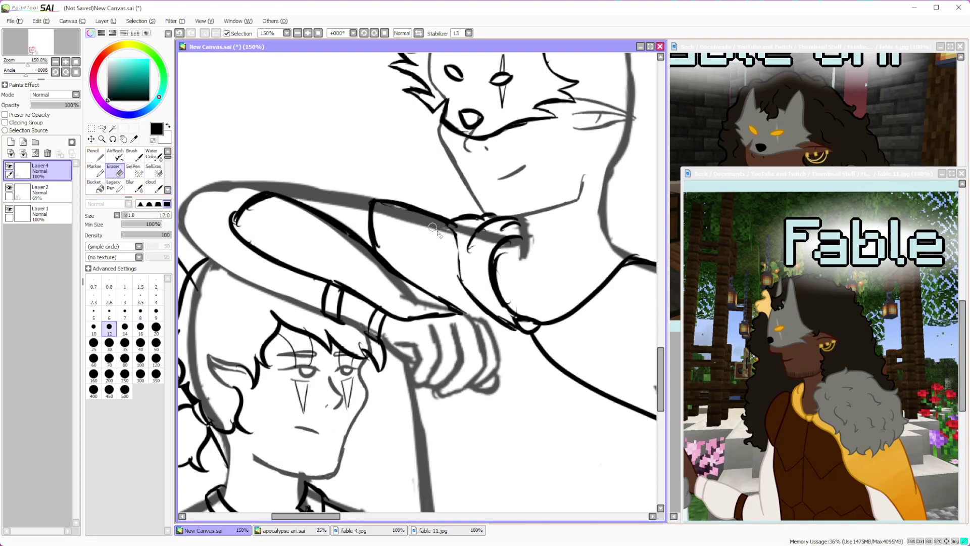
left_click(96, 154)
left_click_drag(424, 292, 461, 288)
scroll(460, 288, "down", 4)
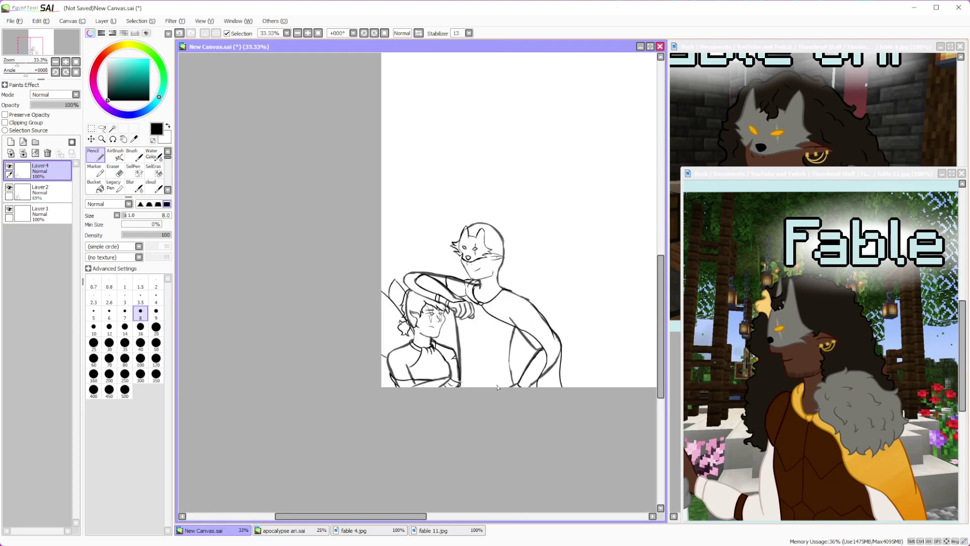
scroll(482, 374, "up", 3)
scroll(482, 374, "down", 2)
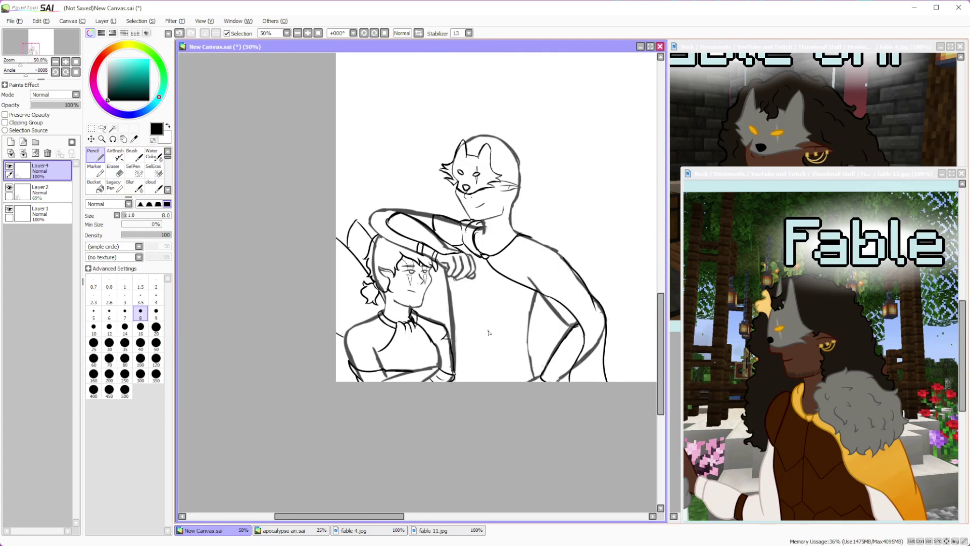
key("alt+Tab")
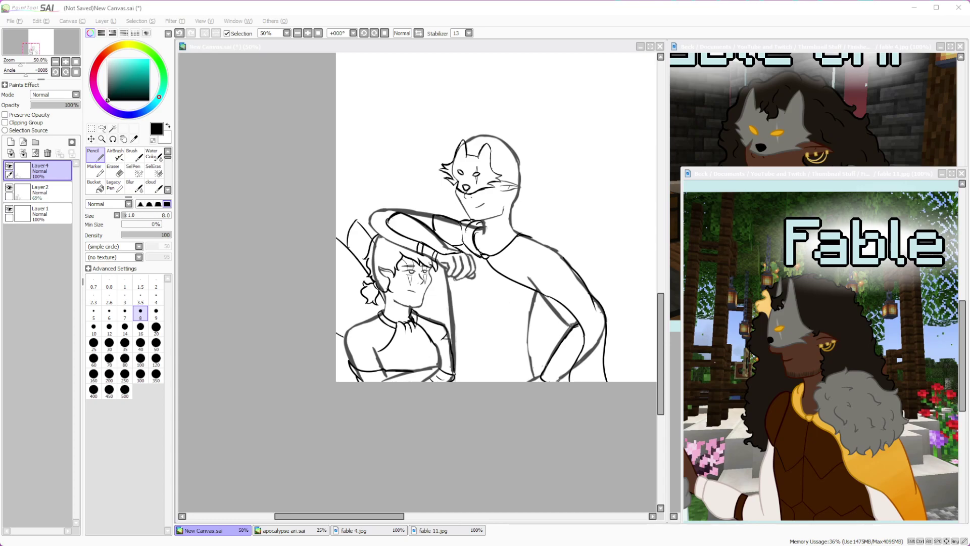
Ink the waistline curve across the torso, turning it down at the hip
left_click(667, 445)
scroll(489, 432, "down", 1)
scroll(507, 414, "up", 2)
scroll(531, 475, "down", 1)
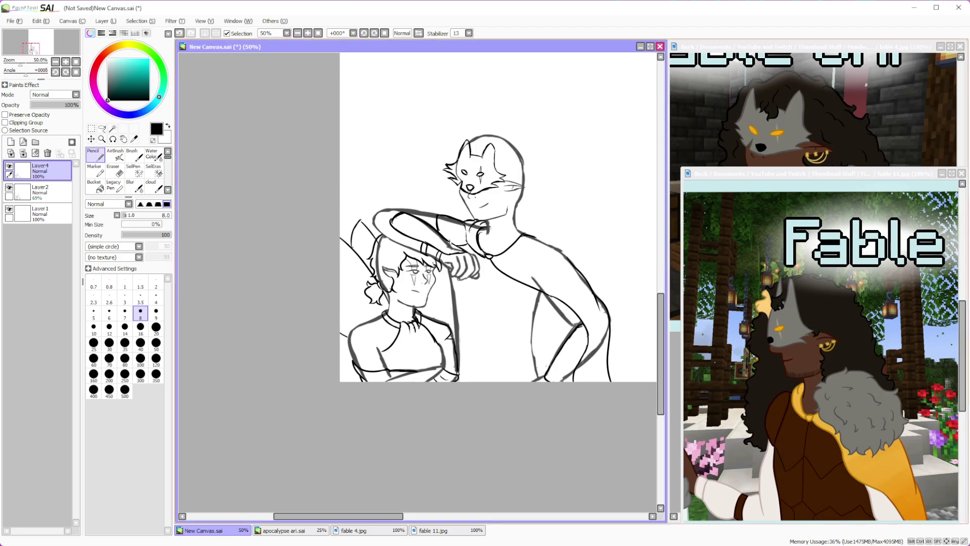
scroll(607, 368, "up", 4)
scroll(607, 368, "down", 1)
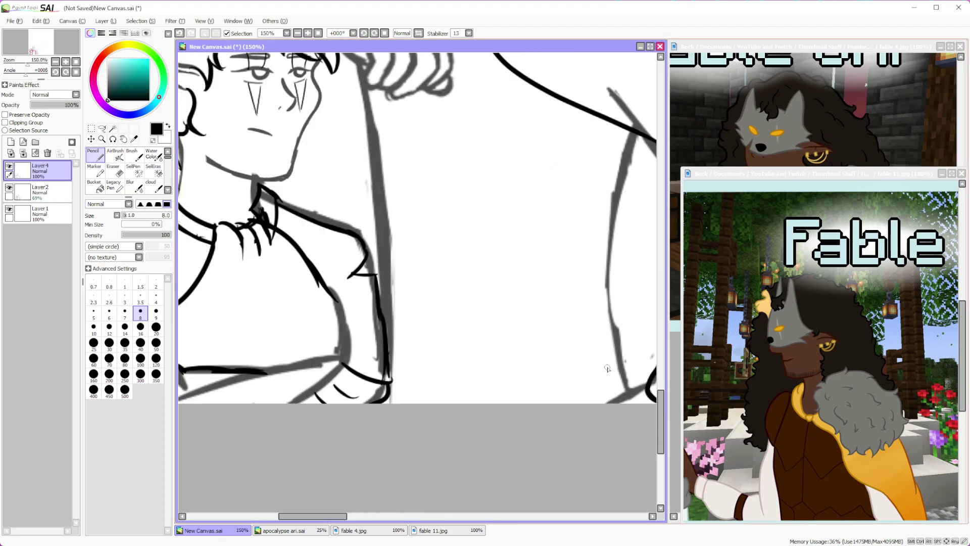
mouse_move(387, 308)
left_mouse_down()
mouse_move(471, 340)
mouse_move(563, 340)
mouse_move(589, 331)
left_mouse_up()
mouse_move(461, 339)
left_mouse_down()
mouse_move(581, 337)
mouse_move(562, 342)
mouse_move(617, 321)
mouse_move(636, 388)
mouse_move(639, 363)
mouse_move(646, 382)
left_mouse_up()
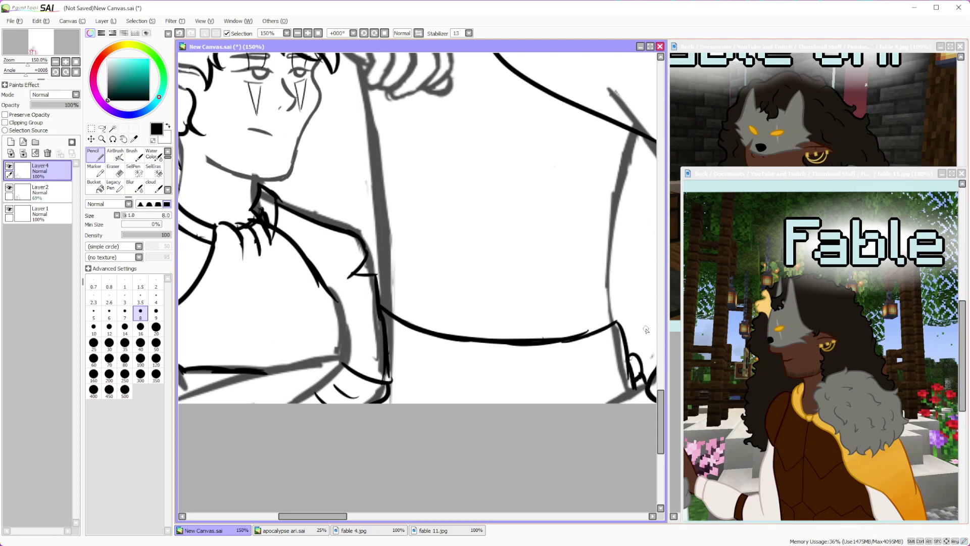
Erase the stray loop strokes at the lower right of the waist
key("alt+Tab")
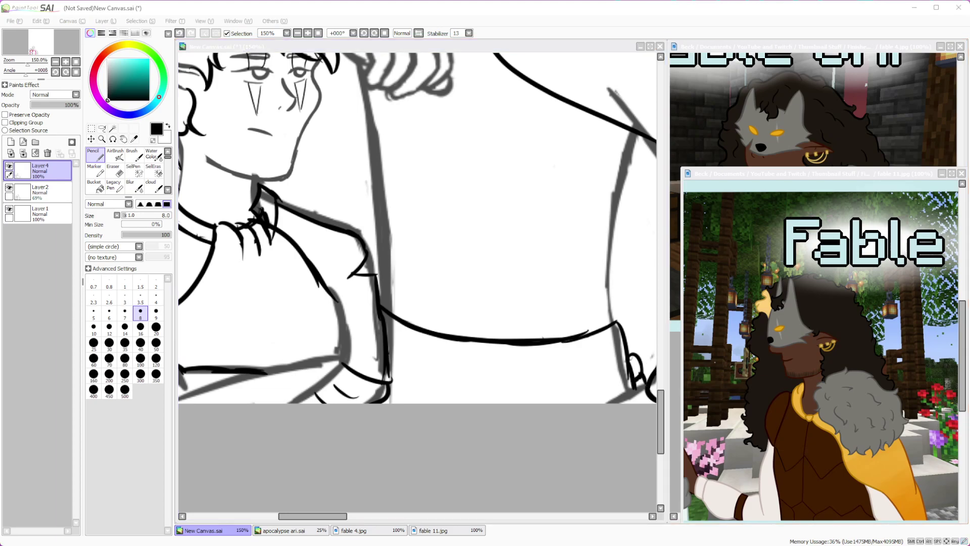
key("alt+Tab")
scroll(559, 441, "down", 2)
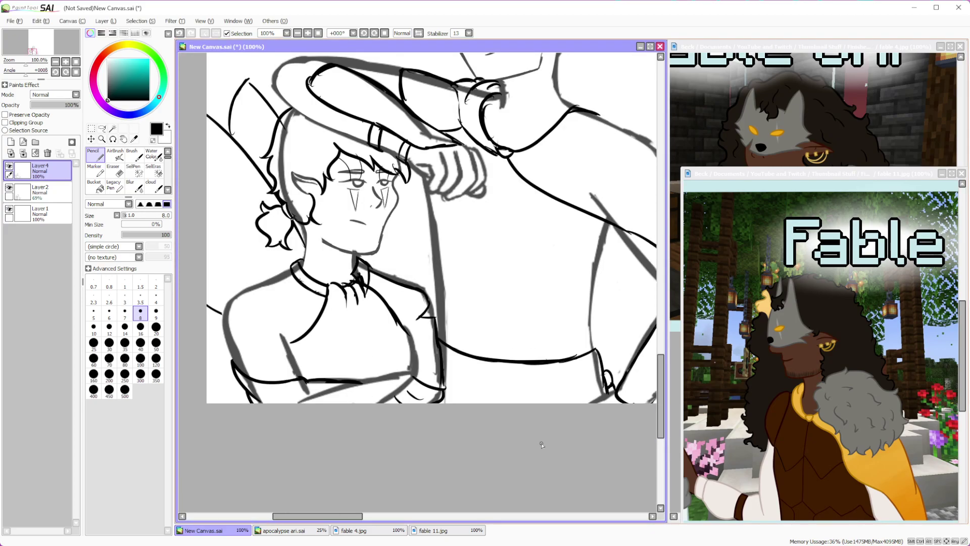
scroll(590, 397, "up", 4)
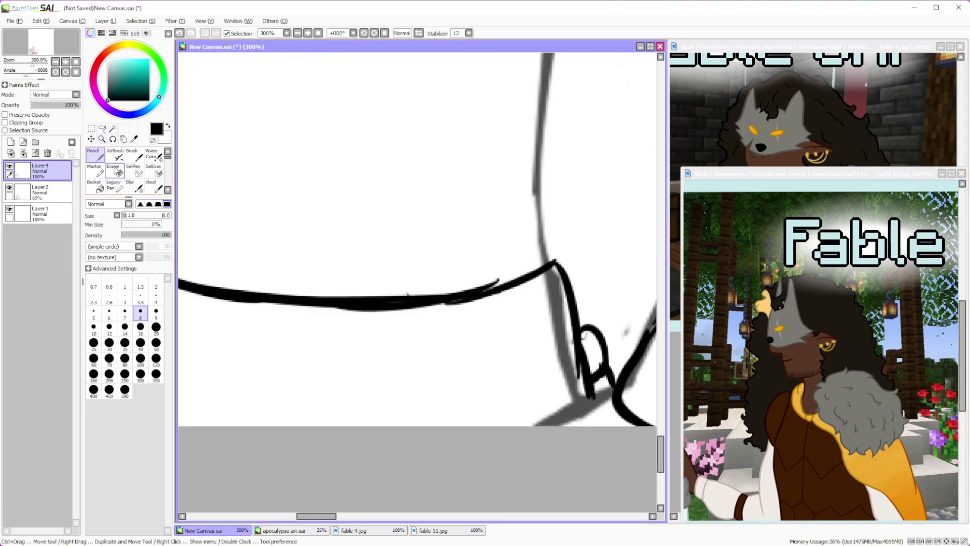
key("e")
mouse_move(599, 318)
left_mouse_down()
mouse_move(591, 341)
mouse_move(604, 376)
left_mouse_up()
With the Pencil, draw three fold lines below the waistline and a small arc by the sleeve cuff
scroll(588, 375, "down", 4)
scroll(589, 375, "down", 2)
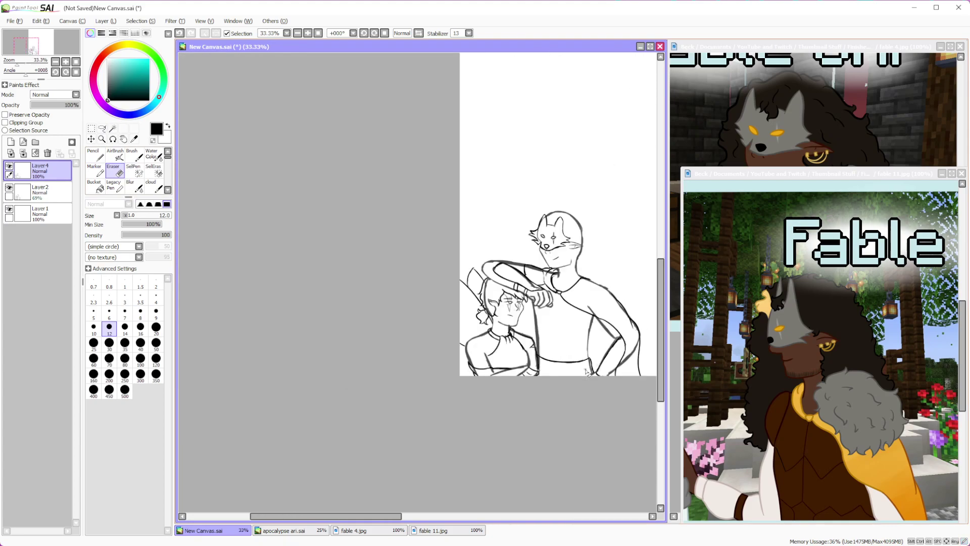
scroll(590, 375, "up", 3)
left_click(93, 156)
left_click_drag(389, 358, 484, 377)
mouse_move(418, 380)
left_mouse_down()
mouse_move(485, 394)
mouse_move(584, 388)
left_mouse_up()
left_click_drag(529, 376, 570, 372)
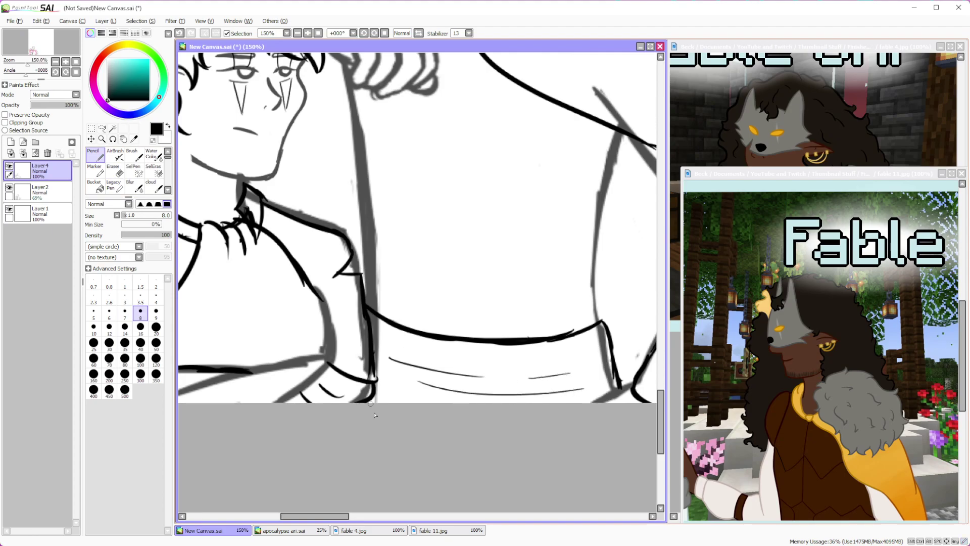
mouse_move(376, 388)
left_mouse_down()
mouse_move(400, 403)
mouse_move(374, 396)
left_mouse_up()
Move the fable 11.jpg reference window up and to the left
scroll(412, 410, "down", 4)
scroll(438, 374, "up", 3)
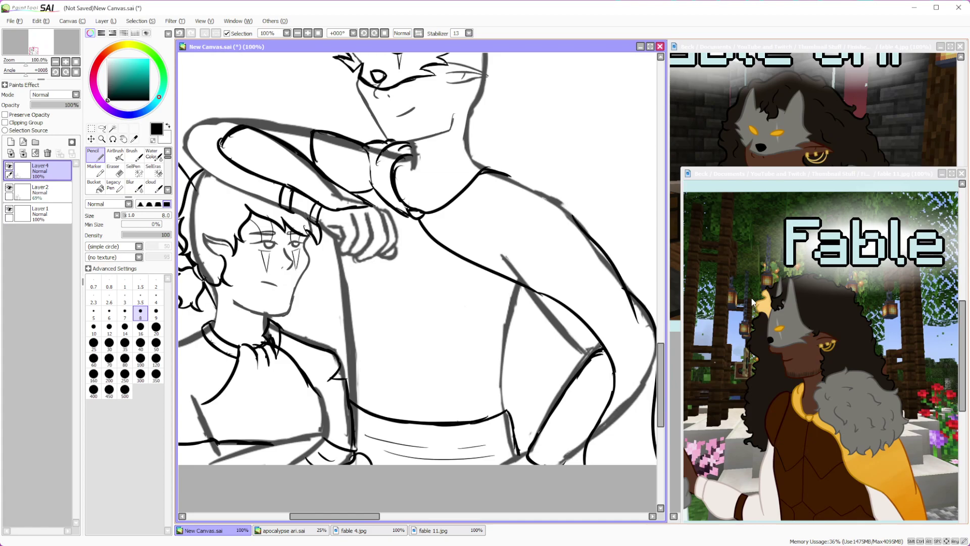
left_click_drag(848, 178, 833, 156)
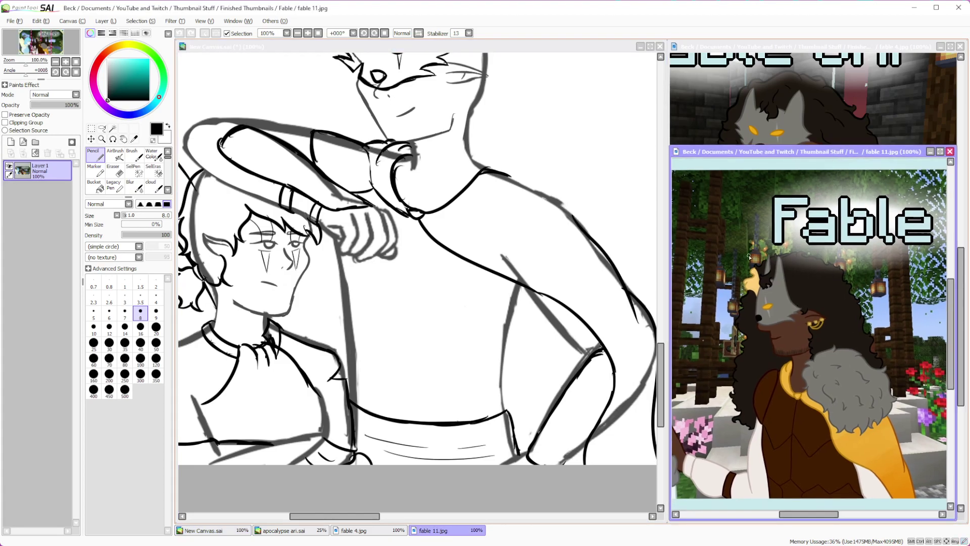
Draw the centre line down the bare torso to the waist
key("alt+Tab")
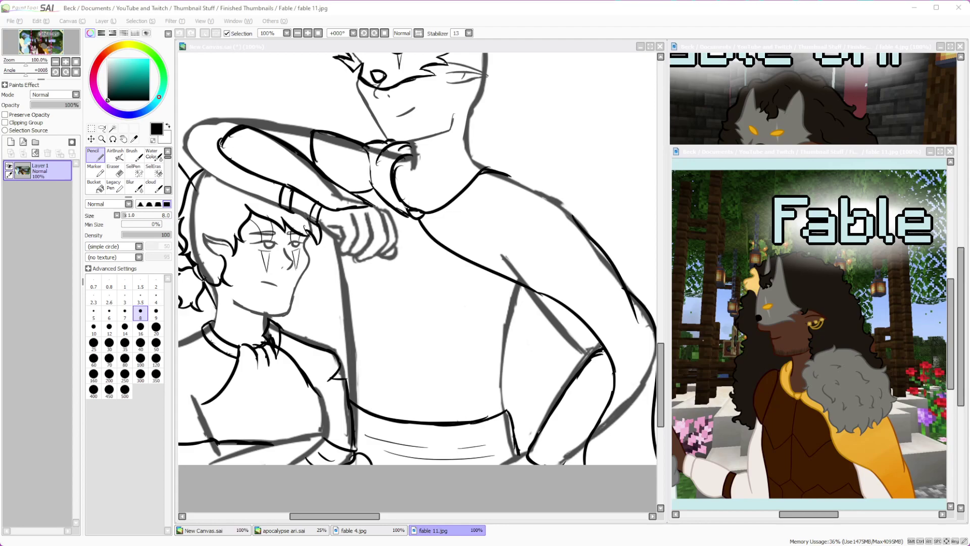
key("alt+Tab")
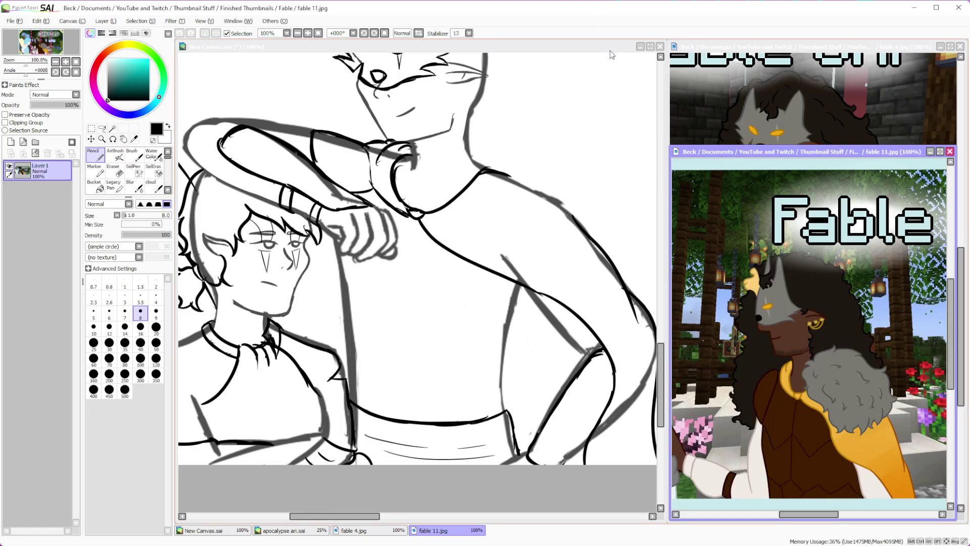
left_click(583, 50)
scroll(586, 123, "down", 2)
scroll(549, 251, "up", 3)
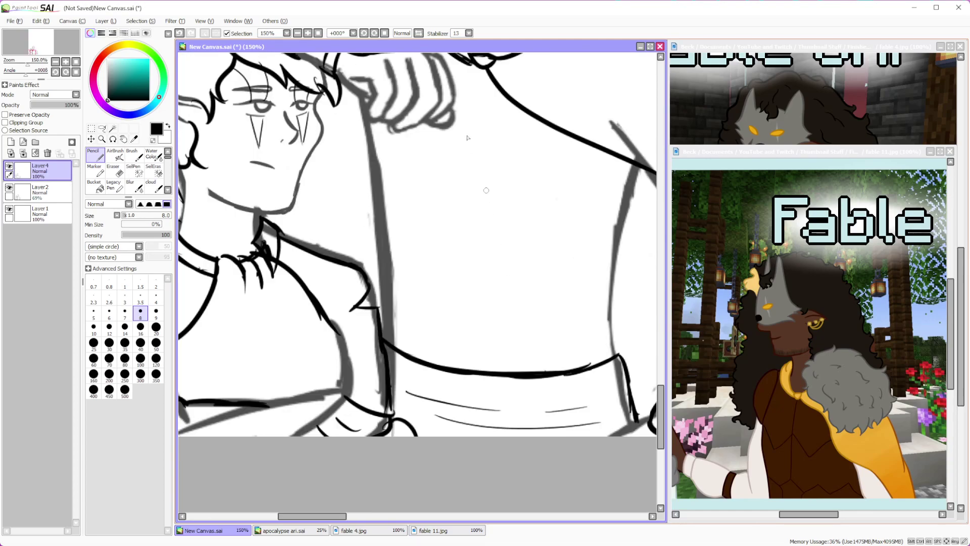
left_click_drag(481, 71, 468, 260)
left_click_drag(470, 211, 467, 370)
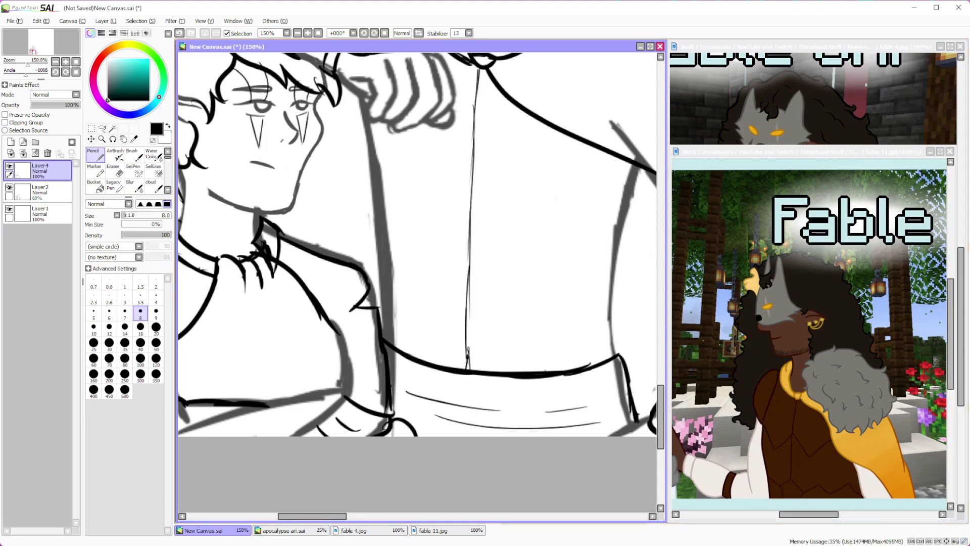
Add abdominal lines, a side stroke and the chest curve to the torso
key("alt+Tab")
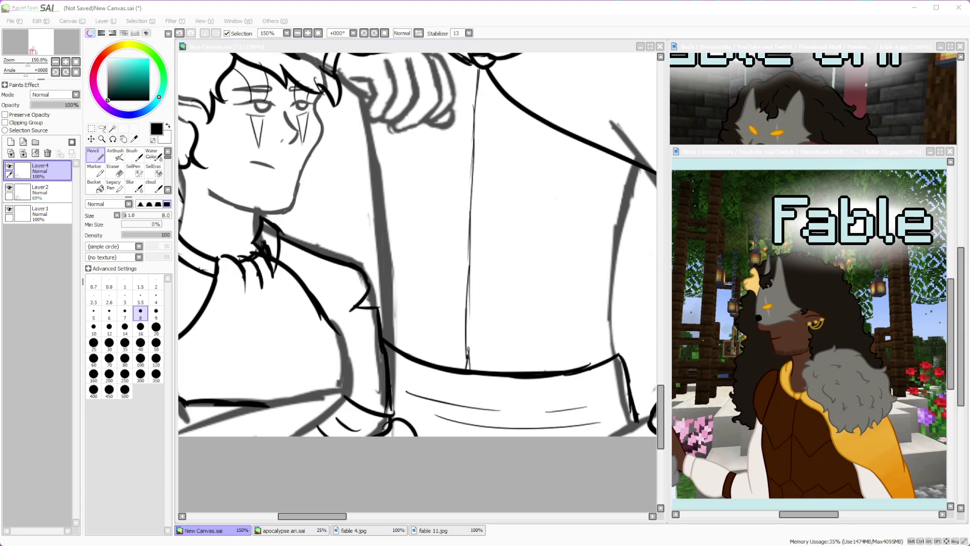
key("alt+Tab")
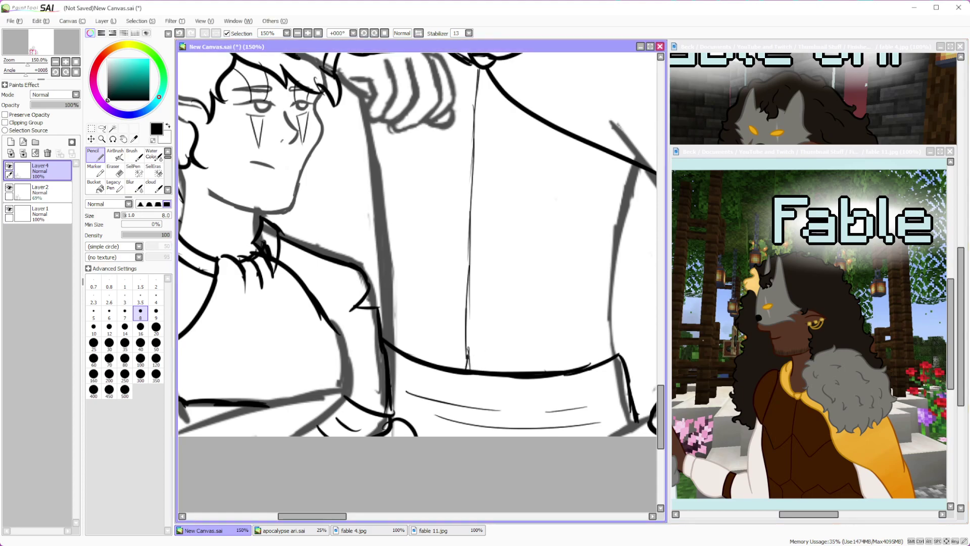
scroll(448, 320, "up", 1)
scroll(449, 320, "down", 2)
scroll(487, 287, "up", 1)
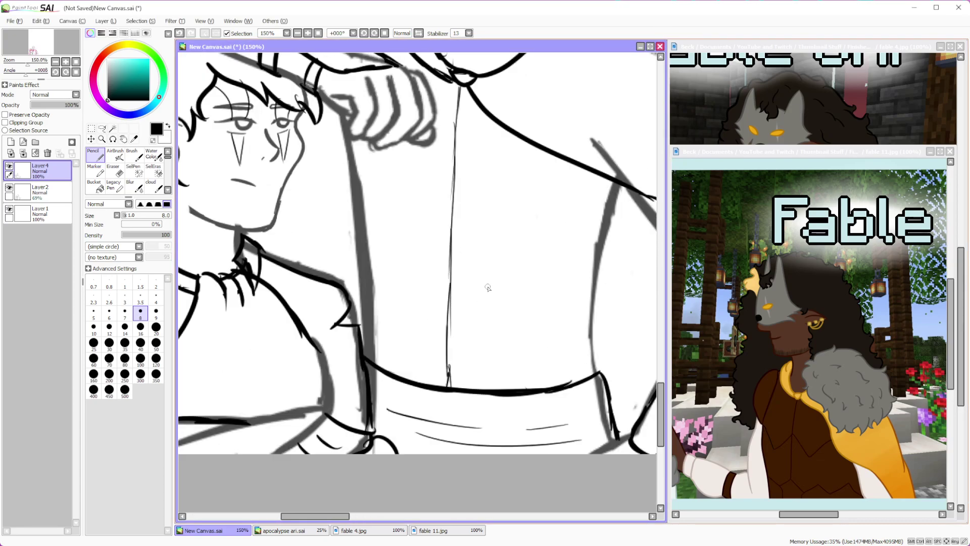
mouse_move(507, 389)
left_mouse_down()
mouse_move(511, 334)
mouse_move(508, 353)
mouse_move(543, 298)
mouse_move(568, 287)
mouse_move(597, 251)
left_mouse_up()
mouse_move(387, 372)
left_mouse_down()
mouse_move(389, 310)
mouse_move(363, 248)
mouse_move(369, 274)
mouse_move(362, 252)
mouse_move(393, 292)
mouse_move(447, 276)
mouse_move(516, 308)
left_mouse_up()
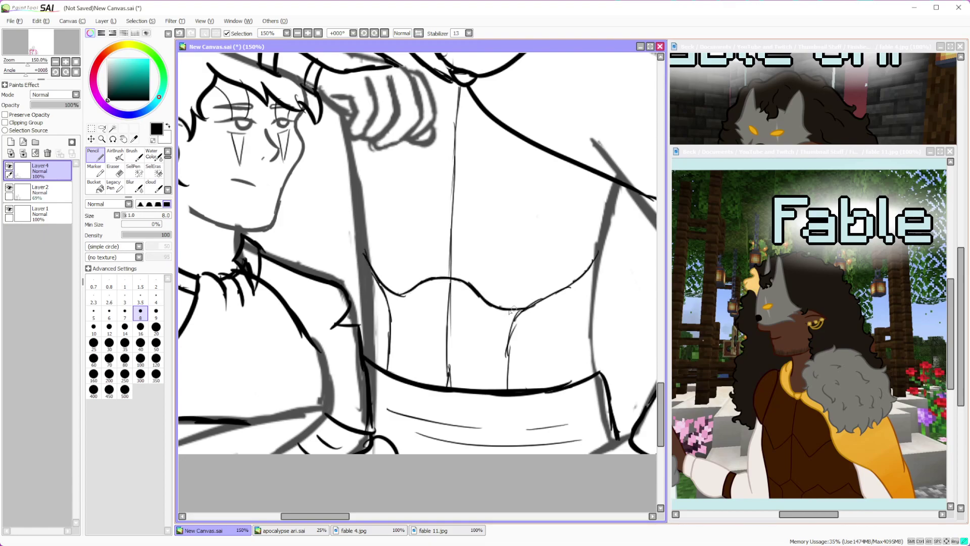
mouse_move(350, 154)
left_mouse_down()
mouse_move(396, 205)
mouse_move(453, 174)
mouse_move(491, 214)
mouse_move(529, 204)
mouse_move(508, 220)
mouse_move(589, 171)
left_mouse_up()
scroll(602, 326, "down", 6)
scroll(590, 289, "up", 3)
scroll(588, 275, "down", 1)
Ink the shoulder line, the forearm over the shorter figure's head, and the upper-arm contours
scroll(633, 338, "up", 5)
scroll(634, 338, "down", 1)
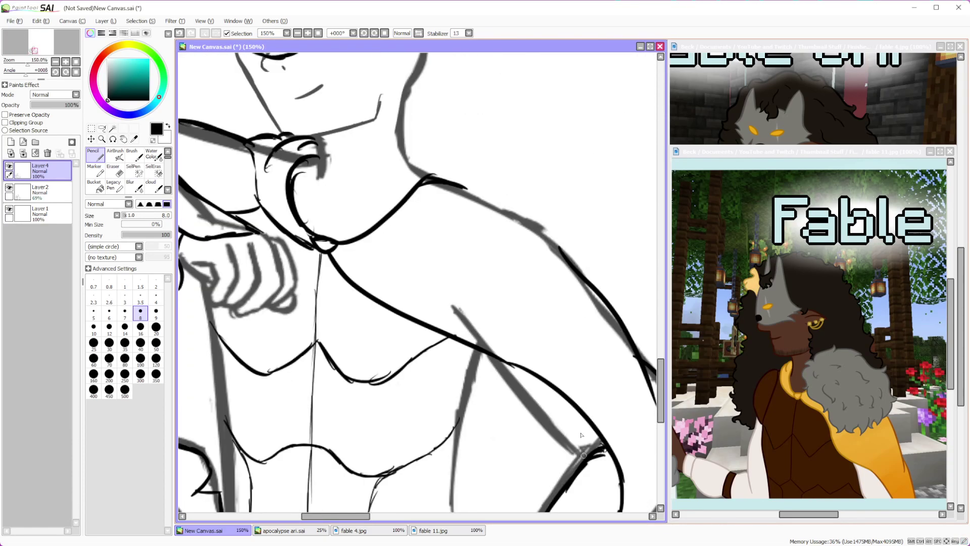
left_click_drag(478, 348, 542, 375)
scroll(544, 371, "down", 4)
scroll(543, 327, "up", 5)
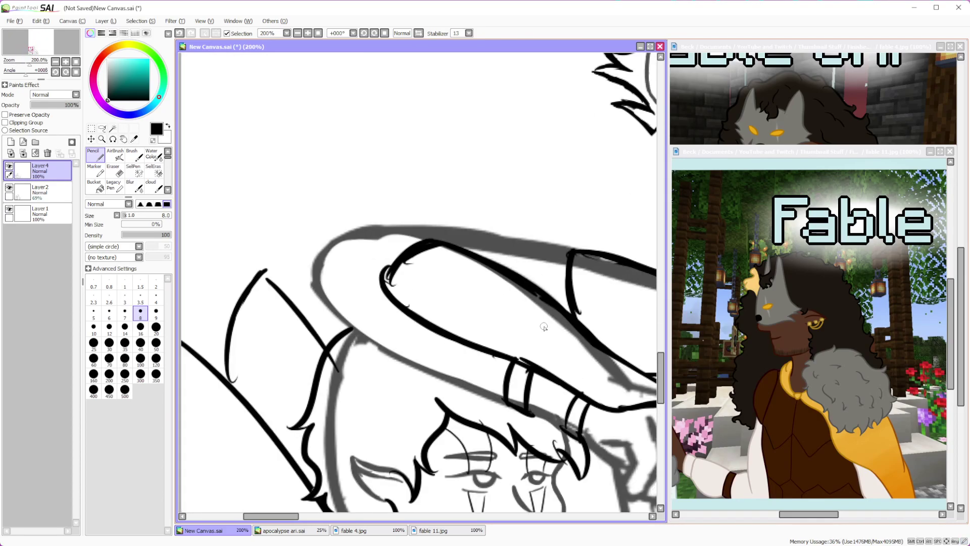
mouse_move(568, 251)
left_mouse_down()
mouse_move(463, 222)
mouse_move(420, 226)
mouse_move(395, 209)
mouse_move(351, 228)
mouse_move(328, 319)
mouse_move(319, 296)
mouse_move(356, 325)
mouse_move(378, 327)
mouse_move(385, 363)
mouse_move(450, 373)
mouse_move(515, 403)
left_mouse_up()
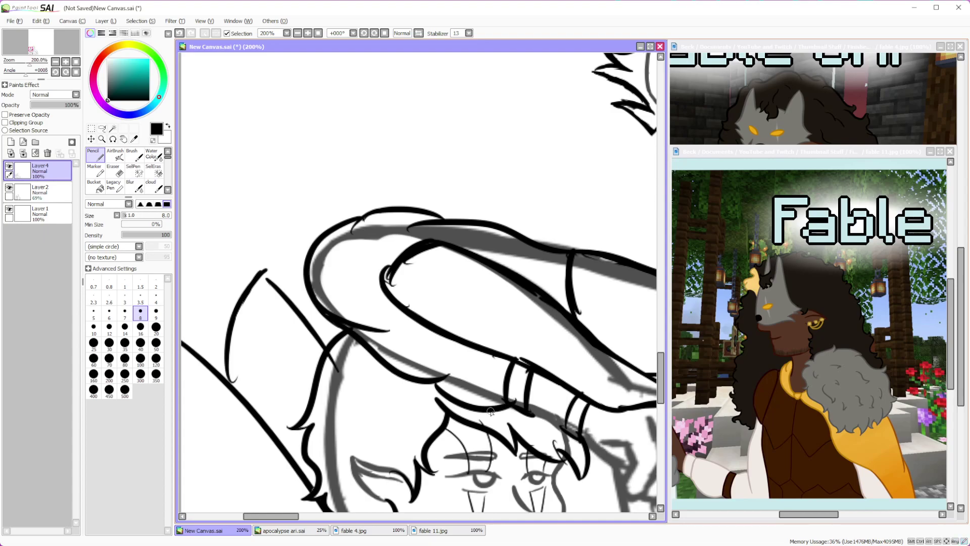
scroll(491, 412, "down", 6)
scroll(505, 389, "up", 5)
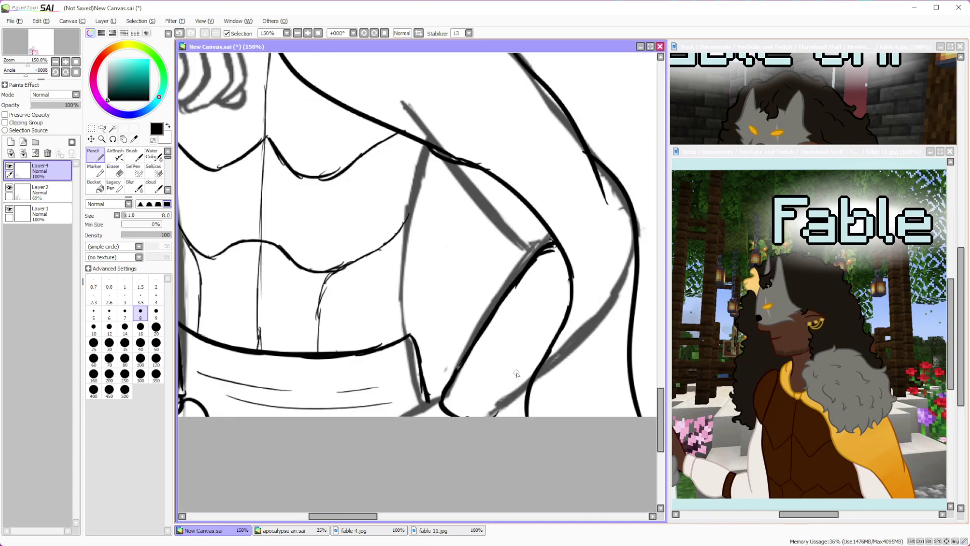
mouse_move(429, 148)
left_mouse_down()
mouse_move(452, 192)
mouse_move(508, 215)
mouse_move(517, 244)
mouse_move(536, 242)
mouse_move(498, 285)
mouse_move(502, 298)
mouse_move(495, 293)
mouse_move(482, 311)
mouse_move(489, 319)
mouse_move(449, 351)
mouse_move(437, 387)
left_mouse_up()
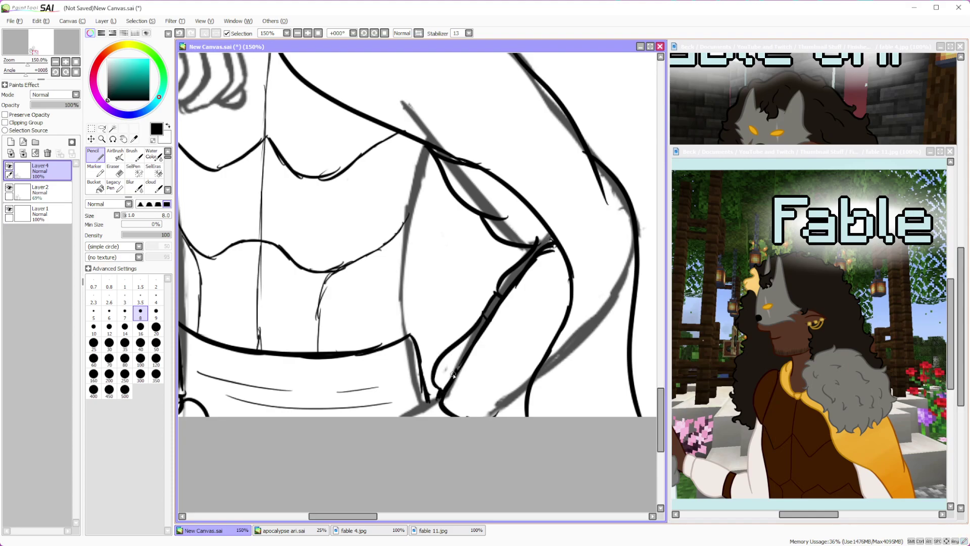
Zoom out to check the arms, then bring the fable 4.jpg reference to the front
scroll(462, 373, "down", 5)
scroll(487, 355, "down", 1)
scroll(470, 283, "up", 5)
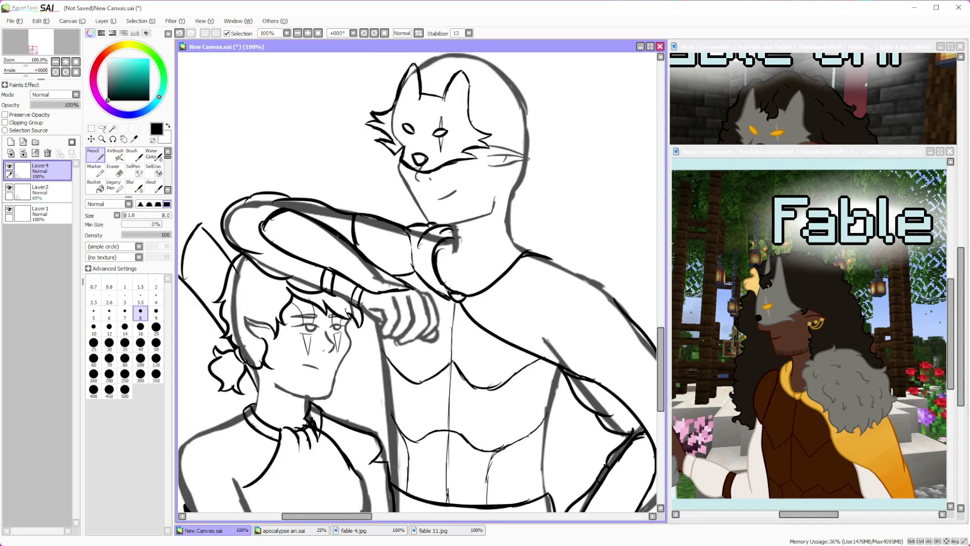
key("alt+Tab")
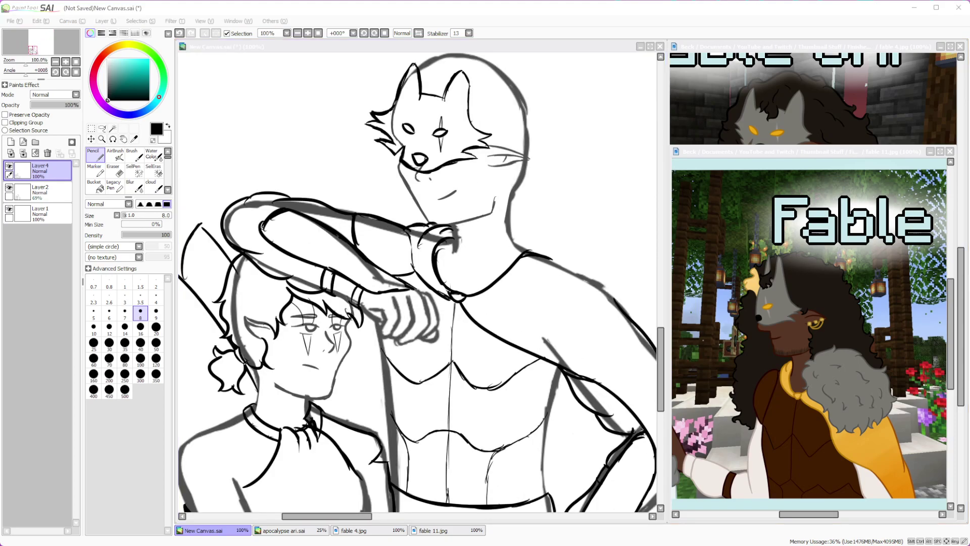
key("alt+Tab")
scroll(601, 349, "down", 3)
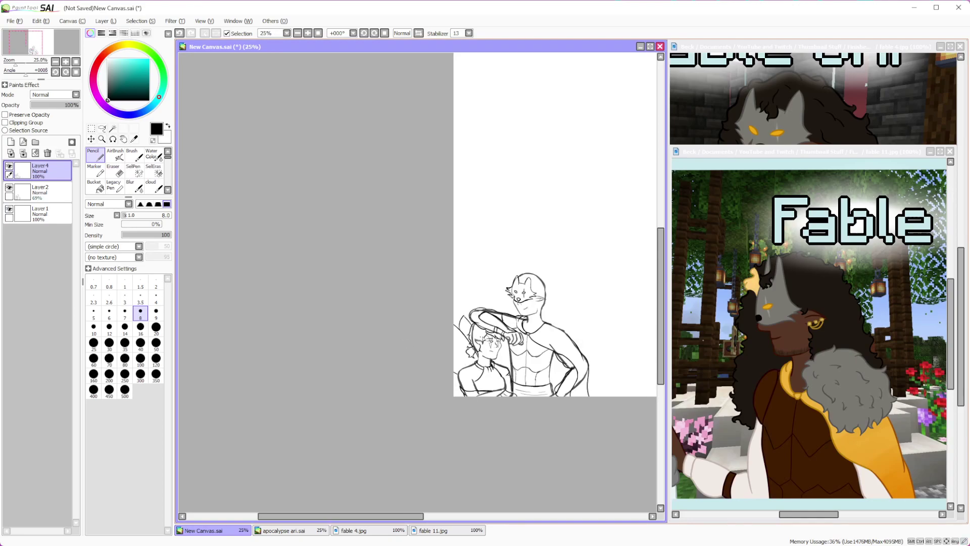
scroll(622, 322, "up", 1)
key("alt+Tab")
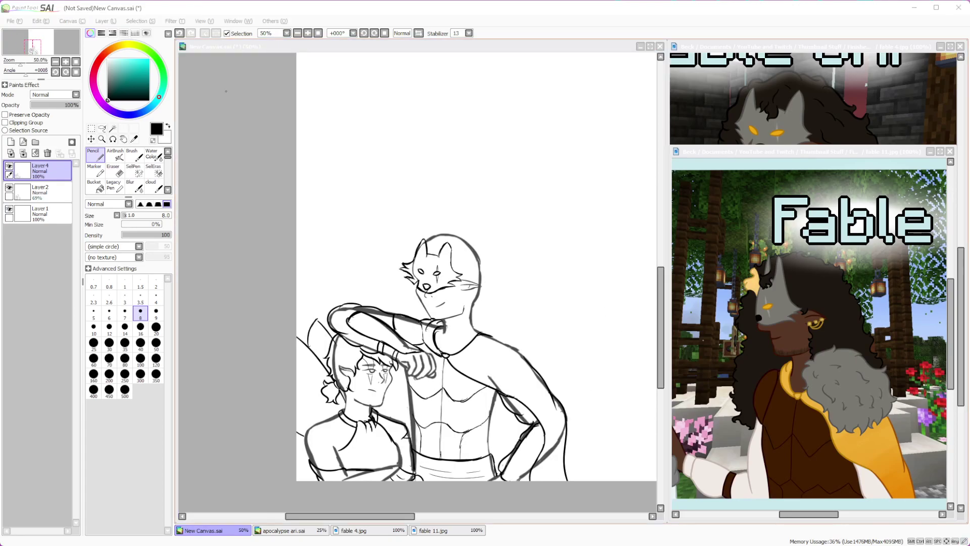
left_click(414, 160)
left_click(820, 105)
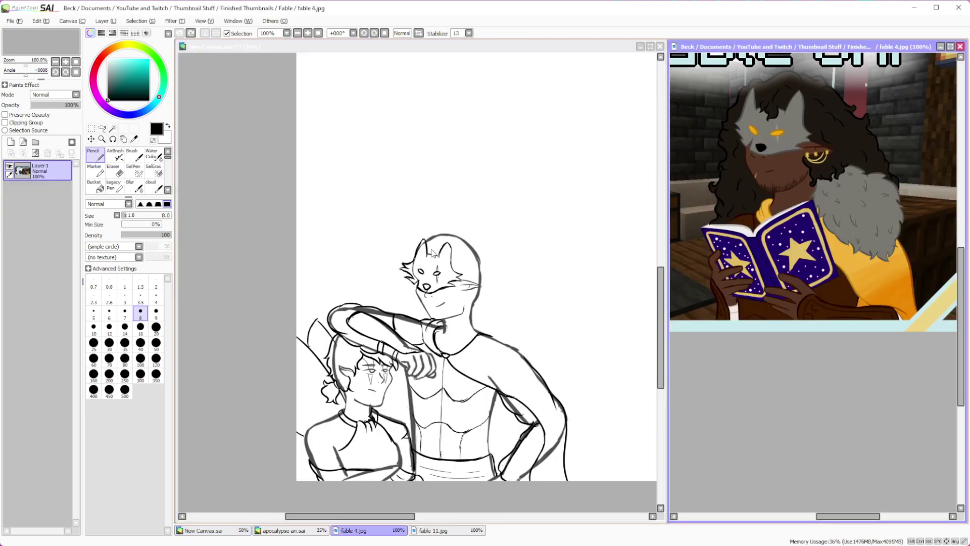
Sketch curly hair around the wolf-masked head
left_click(364, 227)
scroll(438, 237, "down", 1)
scroll(419, 268, "up", 4)
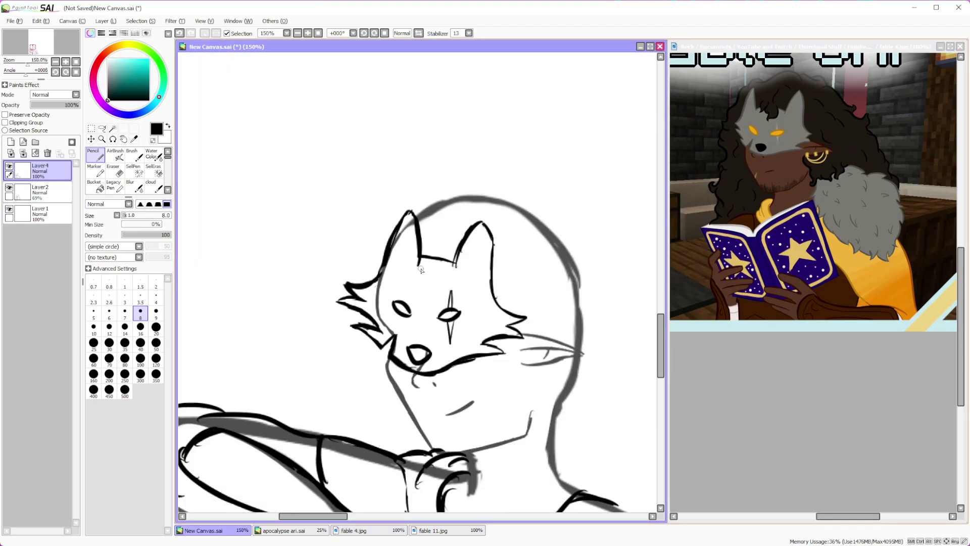
mouse_move(521, 209)
left_mouse_down()
mouse_move(488, 179)
mouse_move(419, 194)
mouse_move(423, 201)
mouse_move(407, 206)
mouse_move(381, 204)
mouse_move(376, 231)
mouse_move(377, 221)
mouse_move(340, 276)
mouse_move(328, 317)
mouse_move(342, 332)
mouse_move(327, 349)
mouse_move(322, 384)
left_mouse_up()
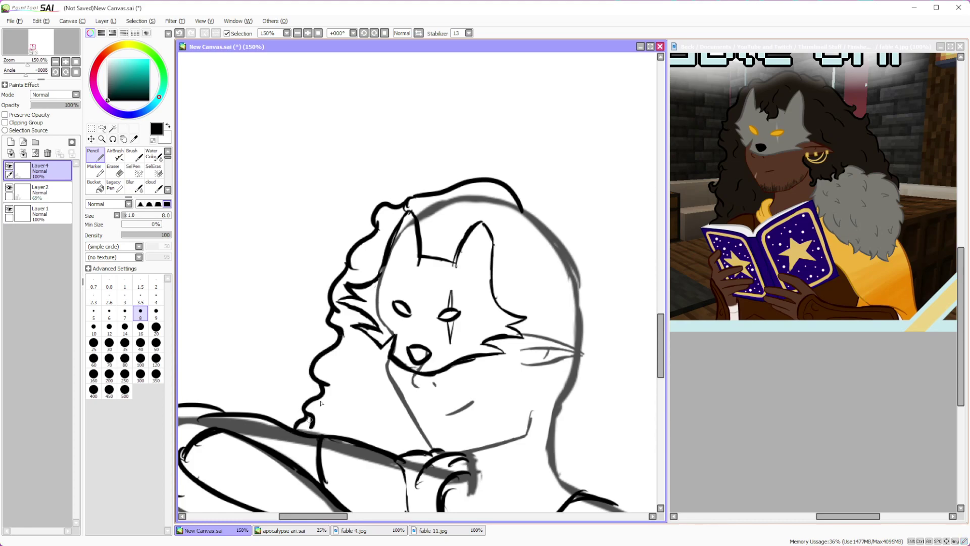
Draw the three earring beads and a hoop, redoing the hoop as a thinner curve
scroll(407, 328, "down", 3)
scroll(423, 337, "up", 7)
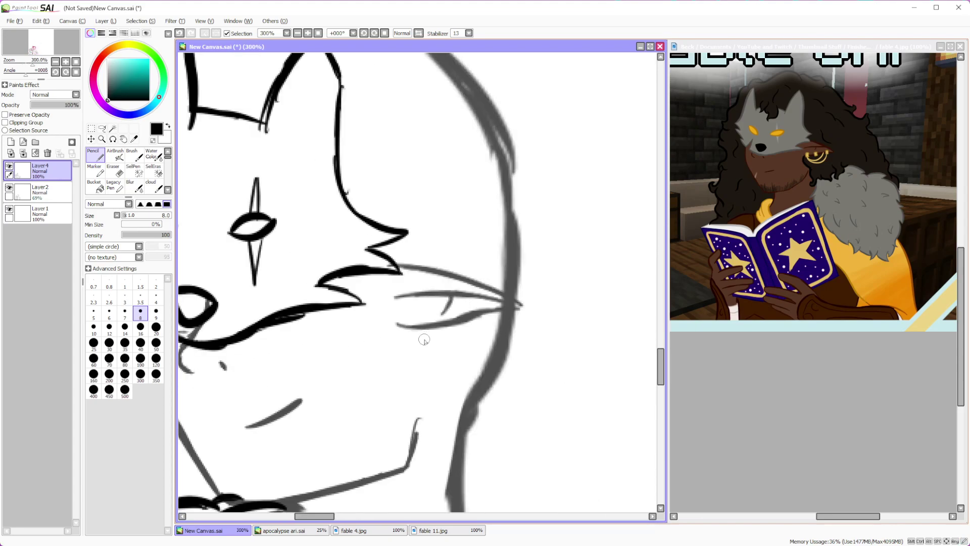
scroll(422, 345, "up", 1)
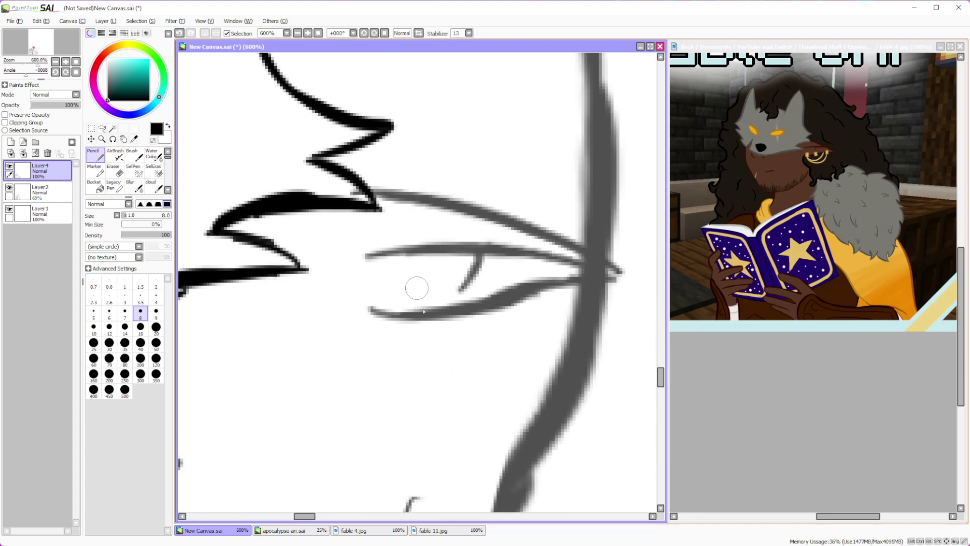
mouse_move(392, 307)
left_mouse_down()
mouse_move(399, 324)
mouse_move(417, 319)
mouse_move(399, 303)
mouse_move(440, 322)
left_mouse_up()
mouse_move(470, 292)
left_mouse_down()
mouse_move(483, 288)
mouse_move(462, 323)
mouse_move(486, 290)
mouse_move(493, 321)
mouse_move(505, 290)
mouse_move(545, 303)
mouse_move(561, 288)
mouse_move(540, 266)
mouse_move(552, 277)
left_mouse_up()
left_click_drag(408, 333, 522, 309)
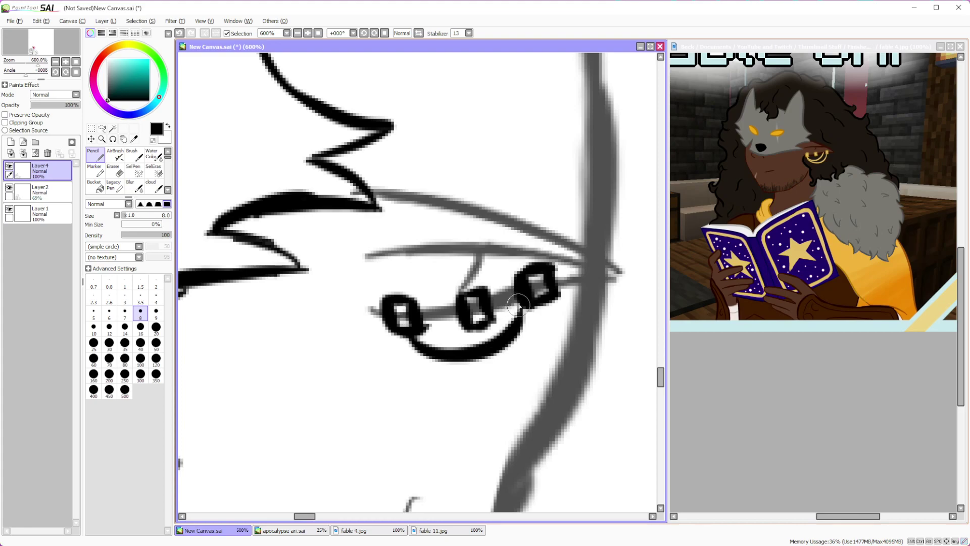
left_click(179, 33)
mouse_move(412, 337)
left_mouse_down()
mouse_move(490, 339)
mouse_move(501, 304)
mouse_move(448, 371)
mouse_move(548, 294)
left_mouse_up()
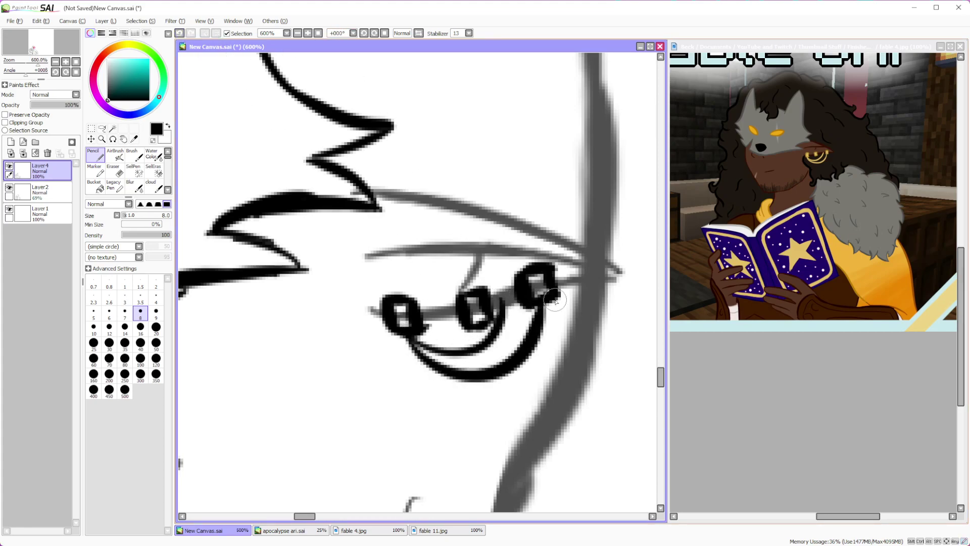
scroll(621, 327, "down", 8)
scroll(587, 324, "up", 3)
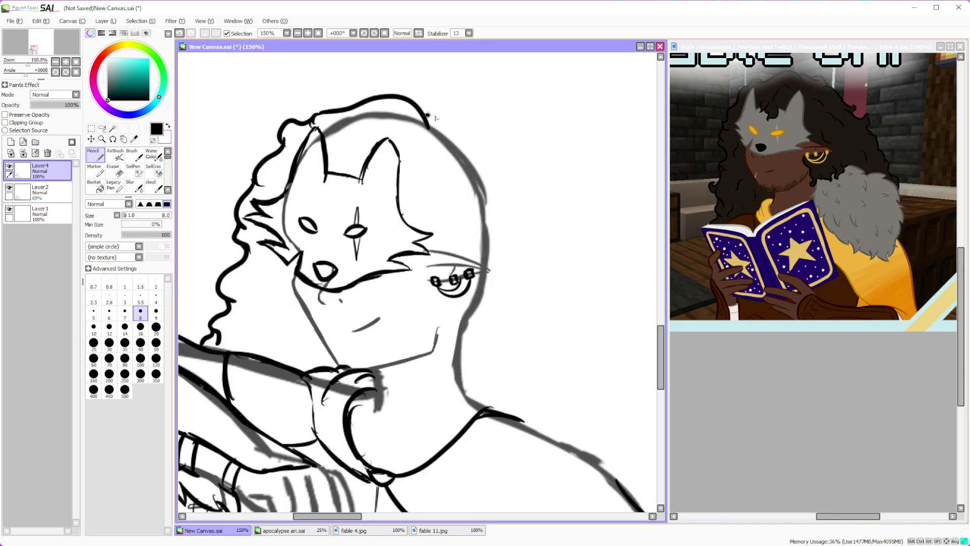
Extend the curly hair across the head top and down the right side
left_click_drag(427, 115, 464, 127)
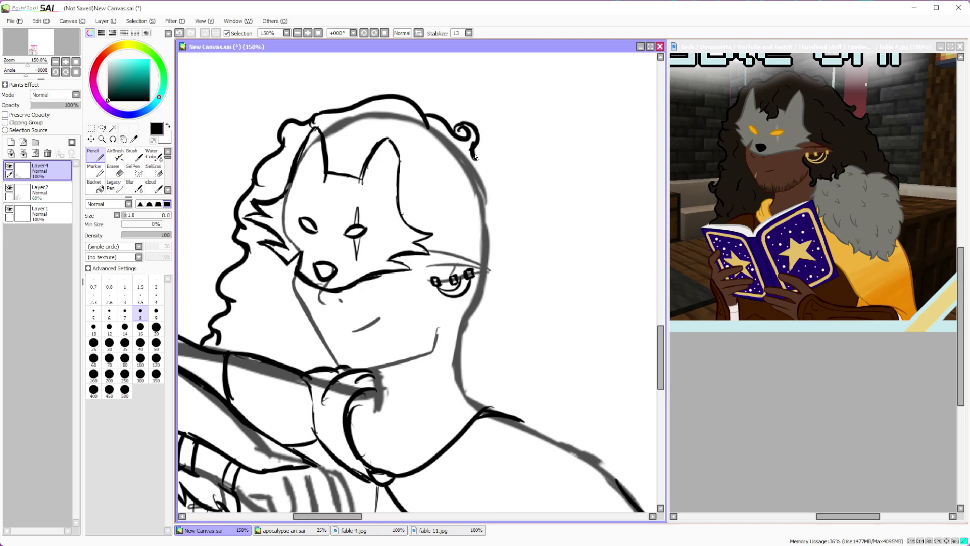
mouse_move(477, 158)
left_mouse_down()
mouse_move(500, 173)
mouse_move(500, 204)
mouse_move(502, 186)
mouse_move(526, 229)
left_mouse_up()
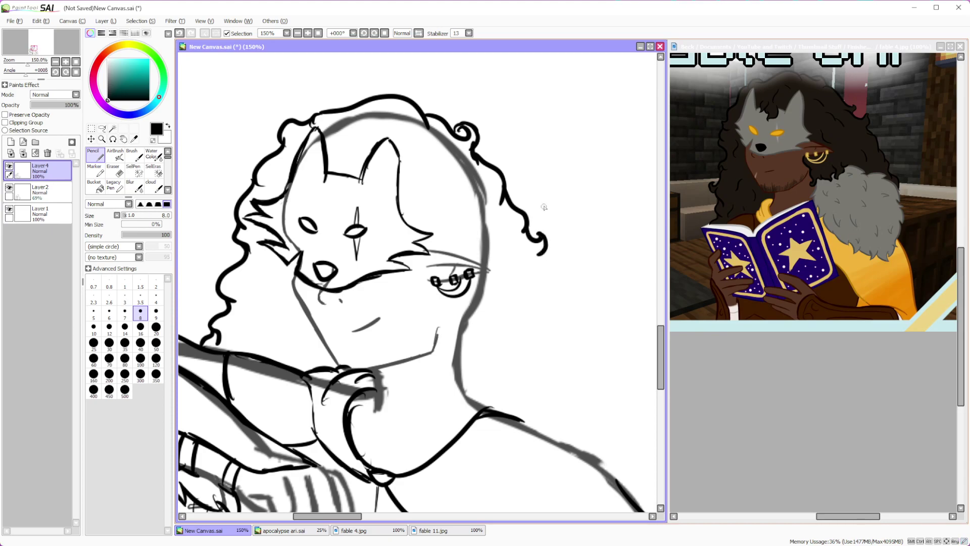
left_click_drag(563, 277, 582, 328)
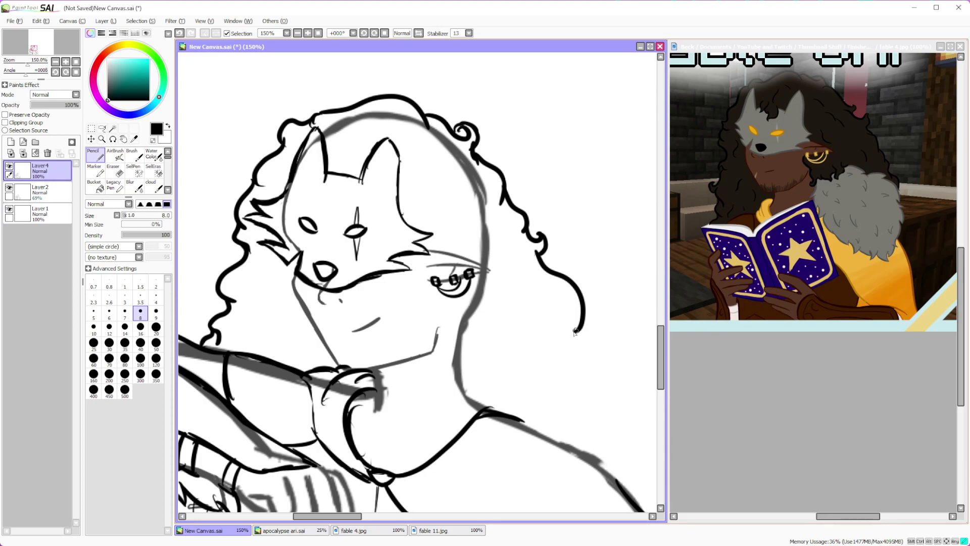
mouse_move(587, 363)
left_mouse_down()
mouse_move(609, 377)
mouse_move(603, 412)
mouse_move(625, 421)
left_mouse_up()
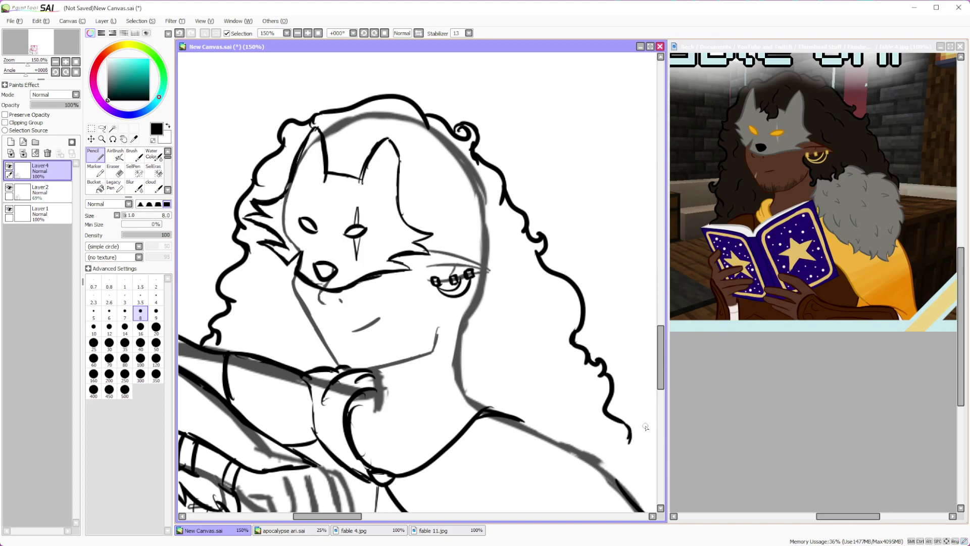
Draw the fur collar's top and inner edges along the shoulder, erasing a stray neck line
scroll(566, 351, "down", 5)
scroll(501, 317, "up", 3)
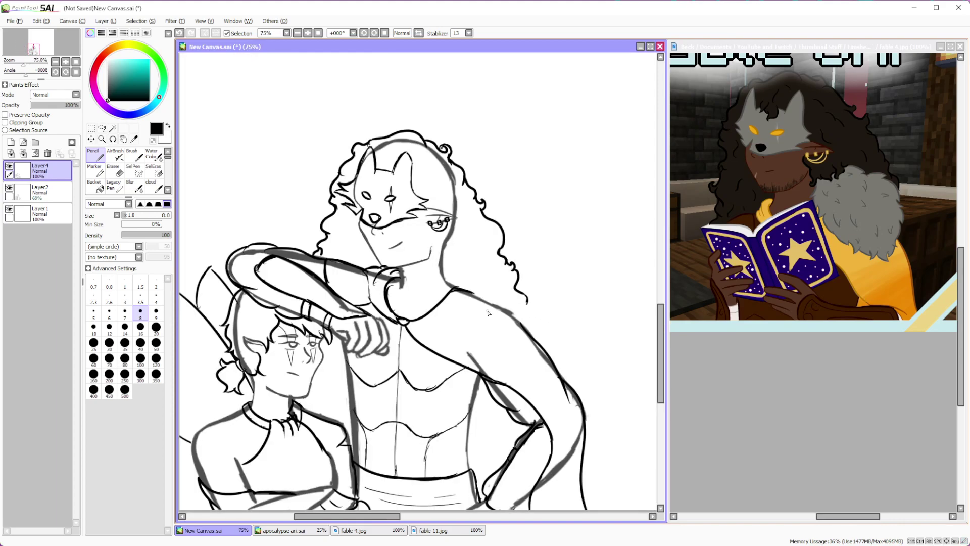
scroll(488, 313, "up", 1)
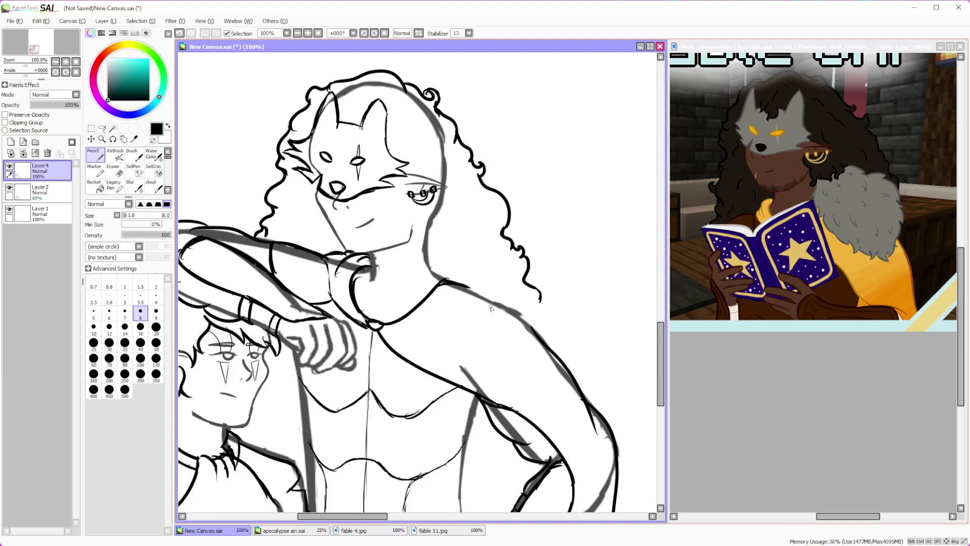
scroll(490, 308, "down", 2)
scroll(472, 297, "up", 3)
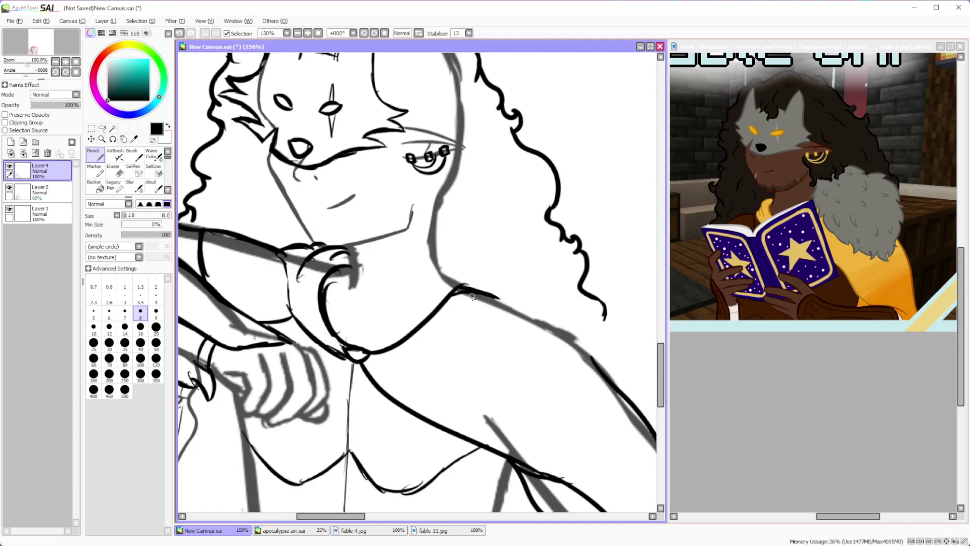
mouse_move(403, 276)
left_mouse_down()
mouse_move(421, 328)
mouse_move(448, 343)
left_mouse_up()
mouse_move(437, 242)
left_mouse_down()
mouse_move(516, 221)
mouse_move(574, 276)
mouse_move(582, 319)
mouse_move(603, 344)
mouse_move(594, 395)
mouse_move(585, 383)
mouse_move(560, 408)
left_mouse_up()
key("e")
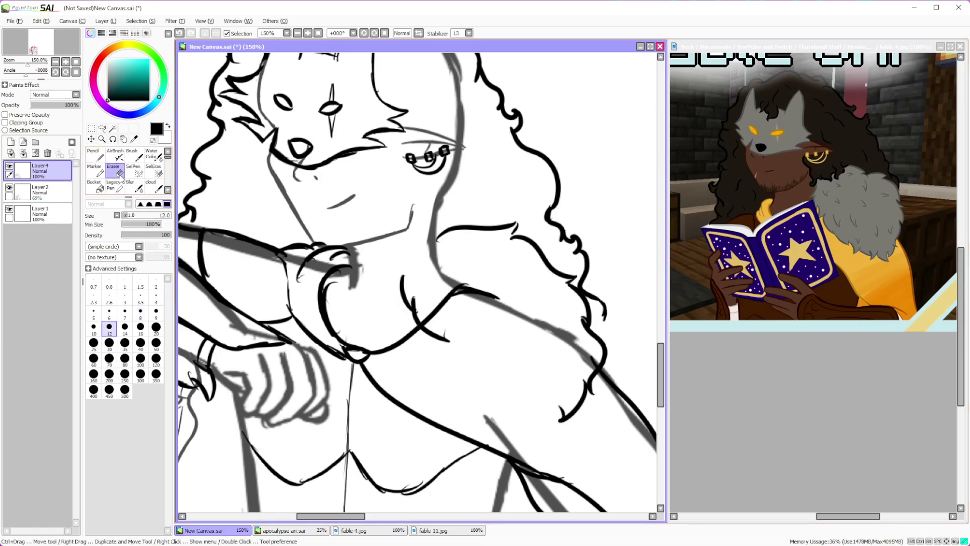
mouse_move(403, 273)
left_mouse_down()
mouse_move(435, 361)
mouse_move(424, 345)
mouse_move(453, 316)
left_mouse_up()
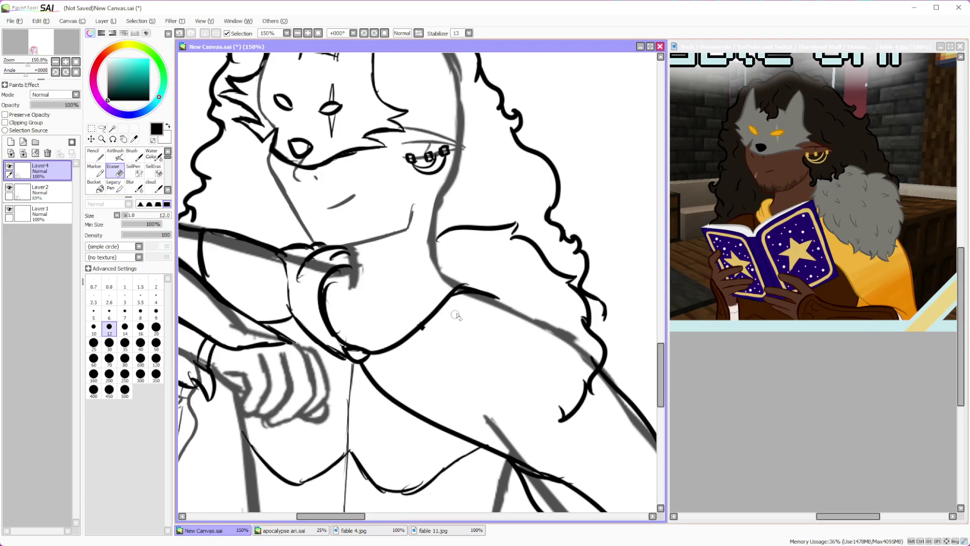
key("n")
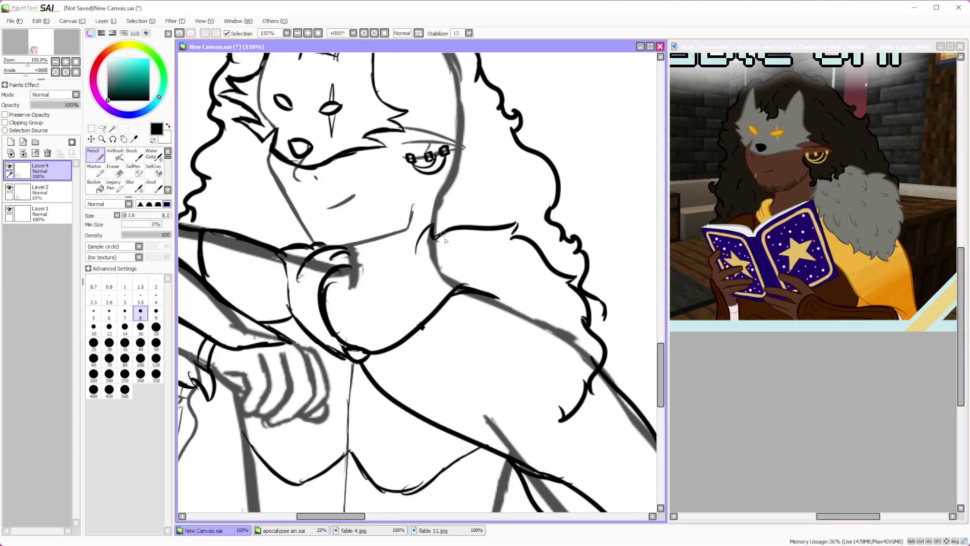
mouse_move(417, 253)
left_mouse_down()
mouse_move(399, 277)
mouse_move(408, 276)
mouse_move(382, 288)
mouse_move(382, 327)
mouse_move(388, 316)
mouse_move(428, 403)
mouse_move(443, 393)
mouse_move(476, 422)
mouse_move(482, 416)
mouse_move(486, 433)
mouse_move(494, 418)
mouse_move(531, 443)
left_mouse_up()
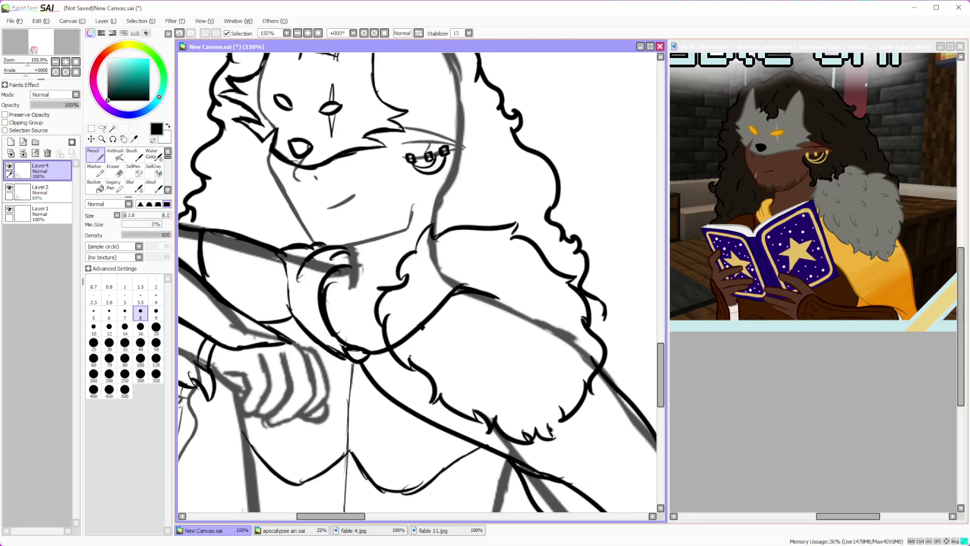
Erase the diagonal line crossing the fur and extend the hair down past the collar
scroll(446, 323, "down", 4)
scroll(441, 255, "up", 4)
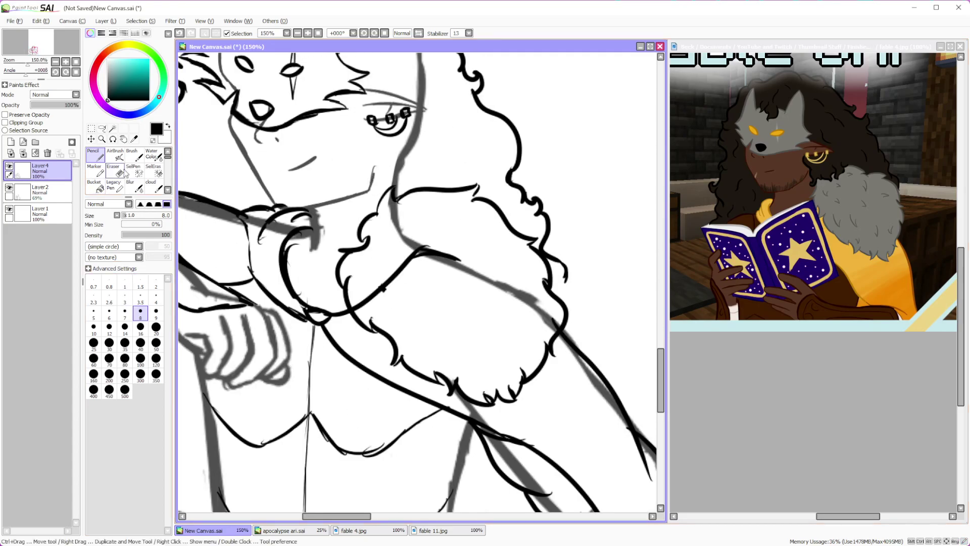
key("e")
mouse_move(356, 302)
left_mouse_down()
mouse_move(432, 235)
mouse_move(421, 250)
mouse_move(448, 256)
left_mouse_up()
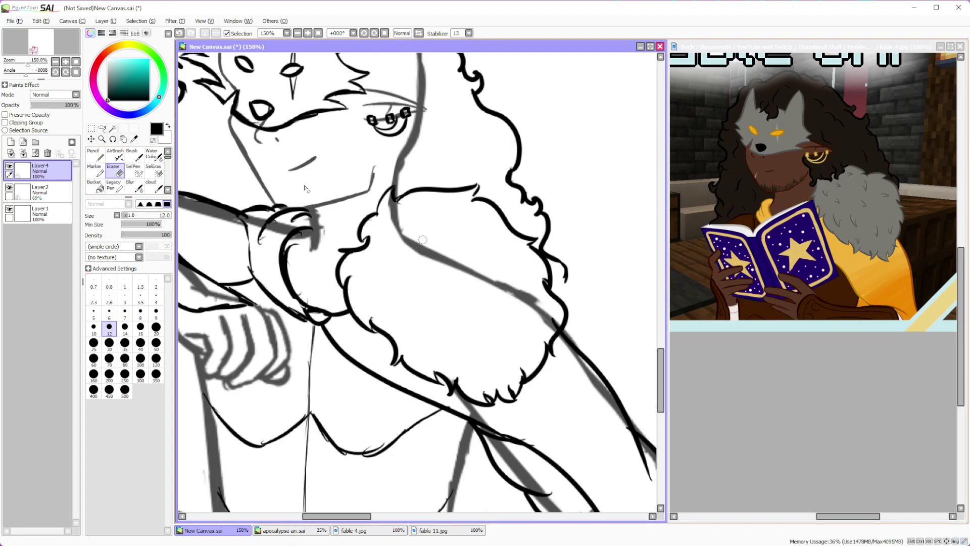
key("n")
left_click_drag(568, 276, 590, 345)
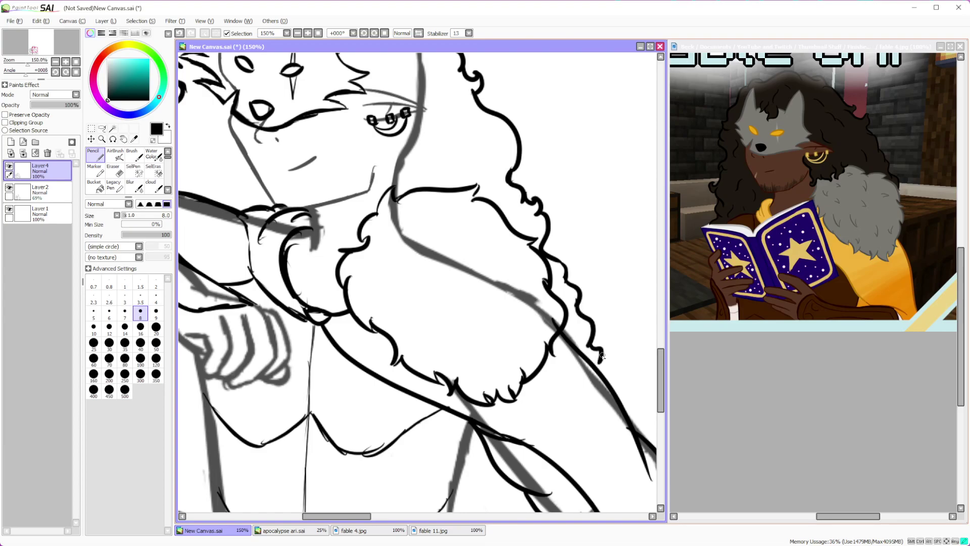
scroll(615, 365, "down", 5)
Lasso the upper-right hair and Free Deform it, pulling its top-right corner up and outward
scroll(508, 219, "up", 3)
scroll(508, 218, "up", 1)
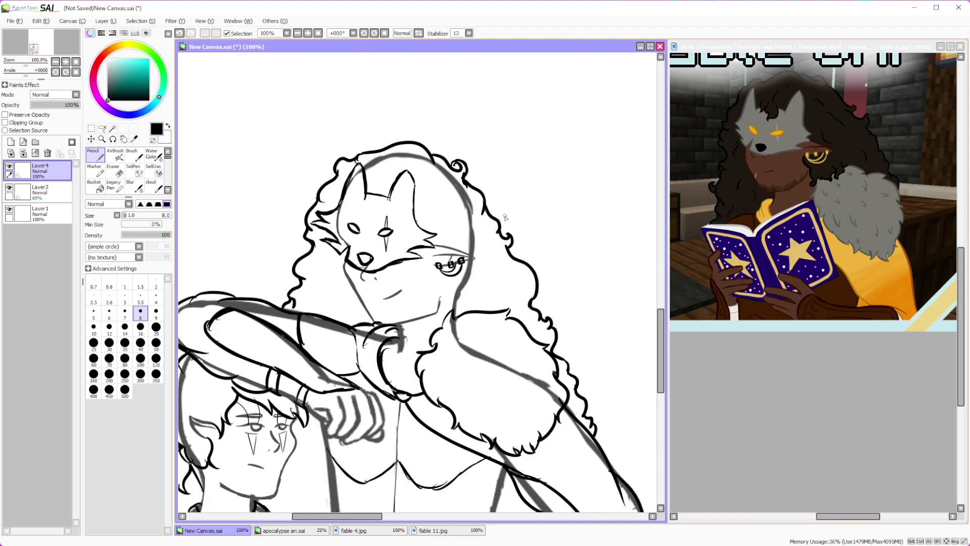
scroll(505, 218, "down", 3)
scroll(522, 225, "up", 2)
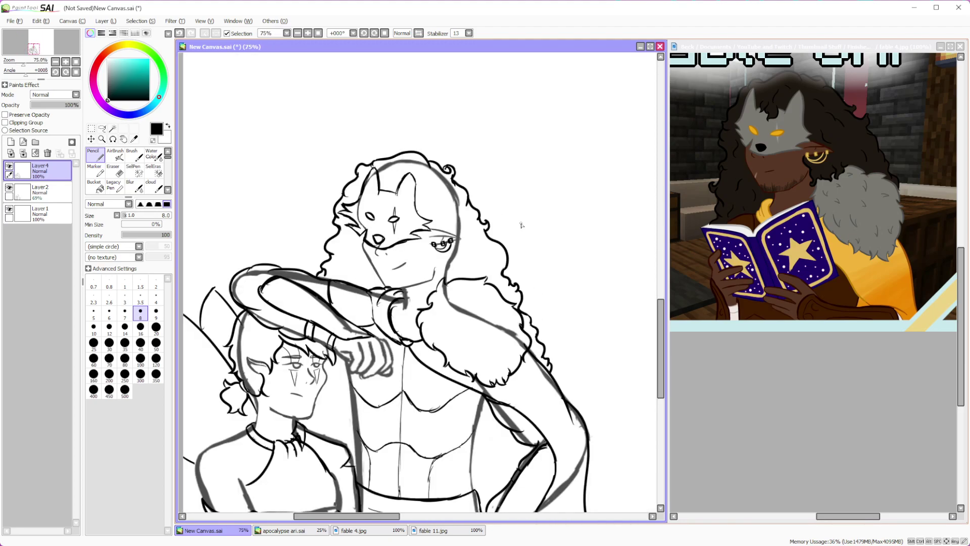
scroll(522, 225, "up", 1)
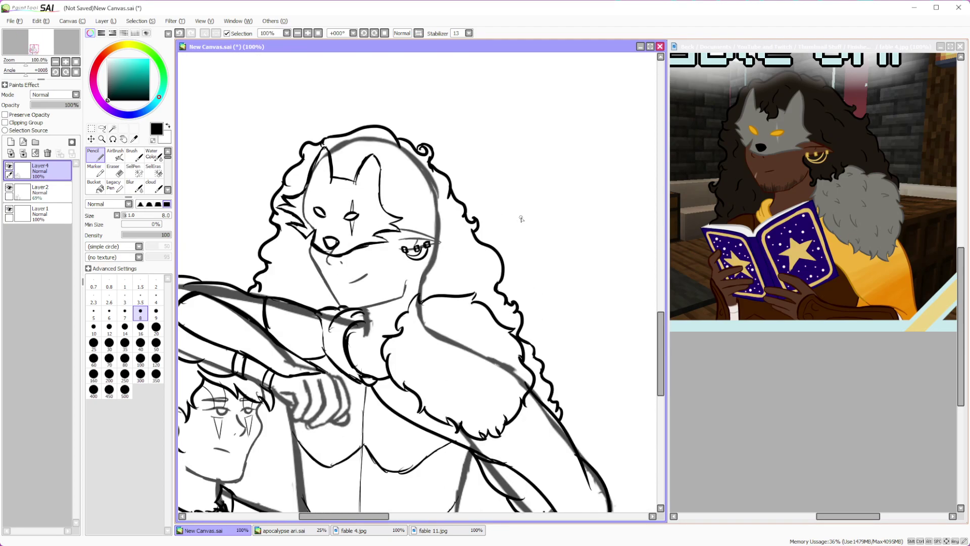
left_click(103, 129)
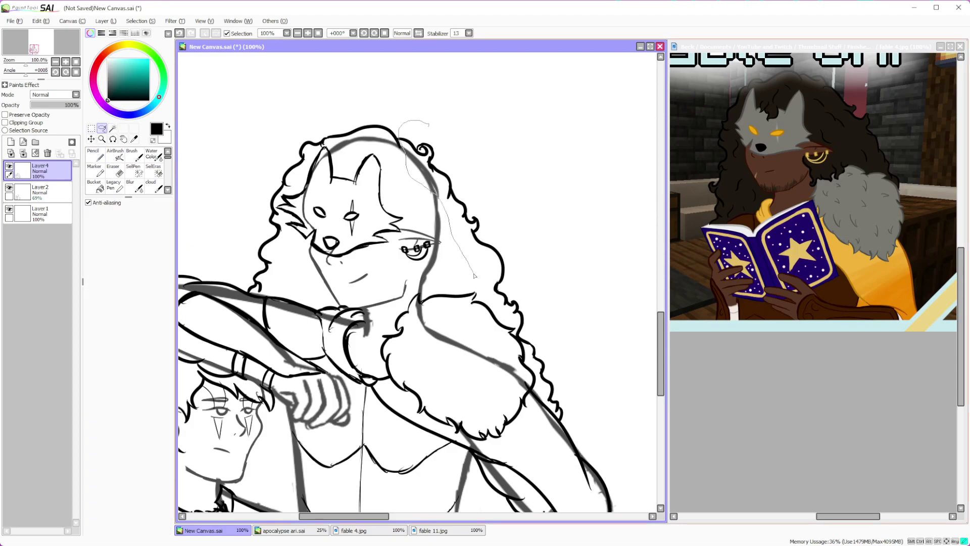
left_click_drag(545, 270, 433, 142)
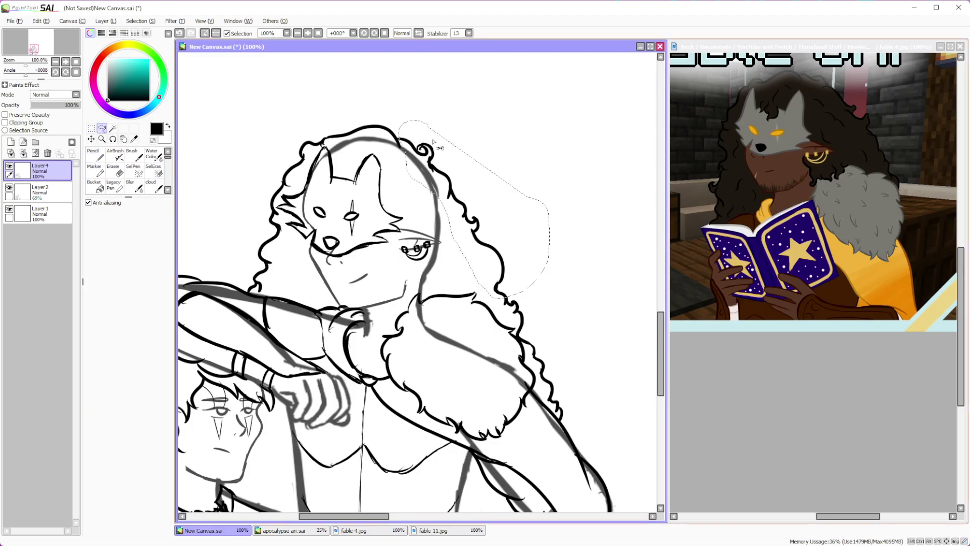
left_click(91, 129)
left_click(109, 248)
left_click_drag(507, 137, 550, 106)
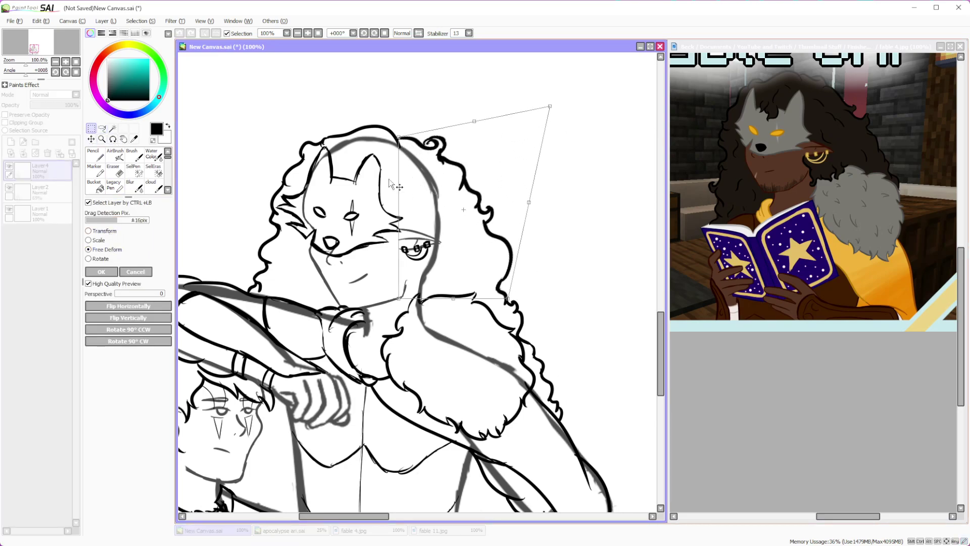
left_click(102, 271)
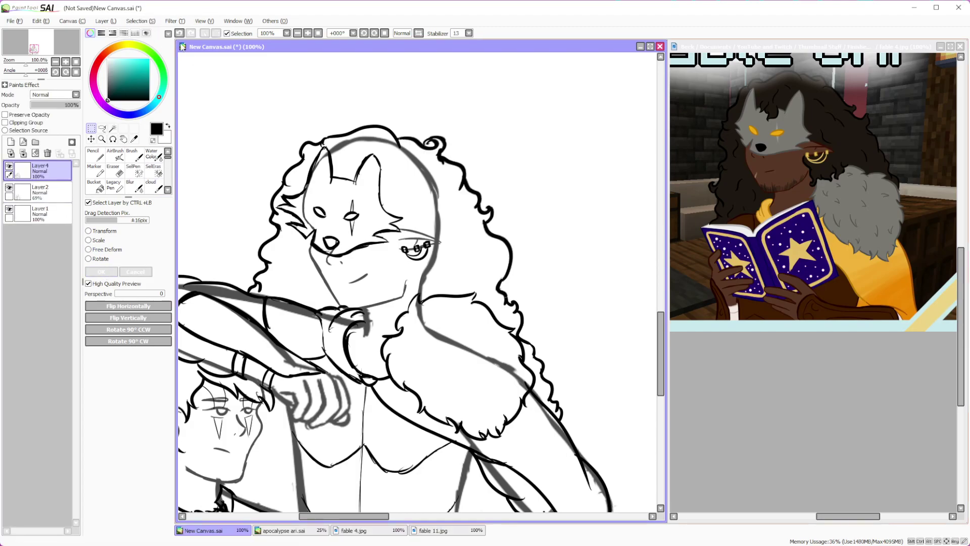
scroll(490, 212, "down", 5)
scroll(533, 234, "up", 3)
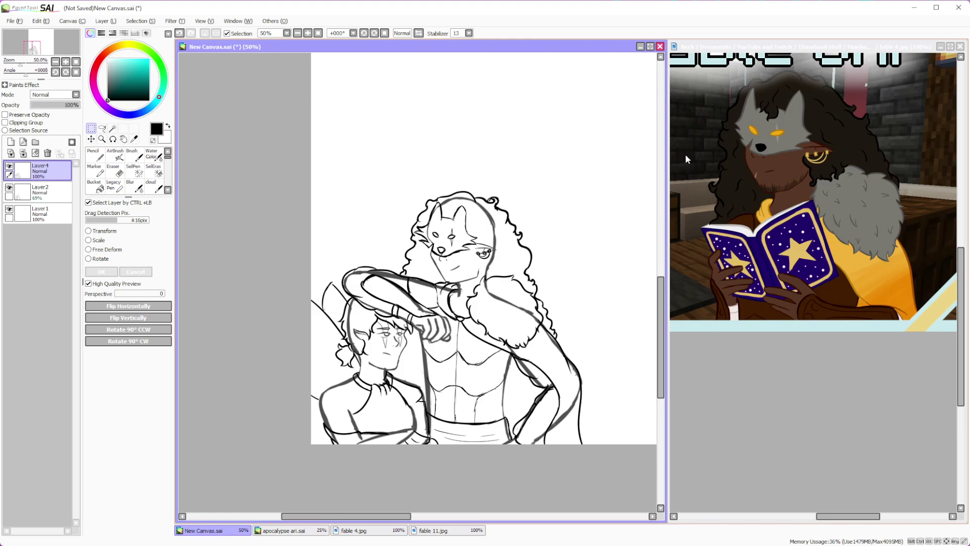
scroll(485, 255, "up", 5)
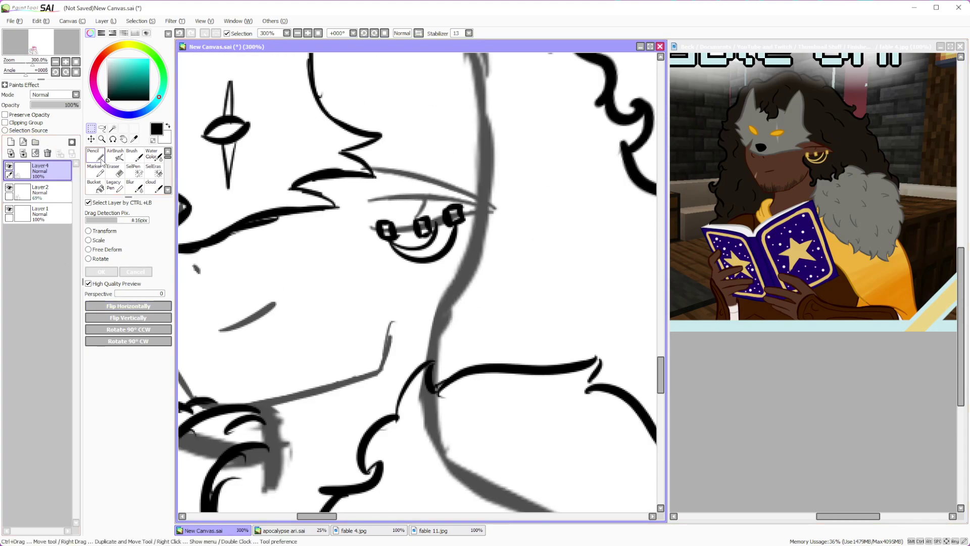
With the Pencil, draw a wavy hair lock from the earring down the cheek
key("n")
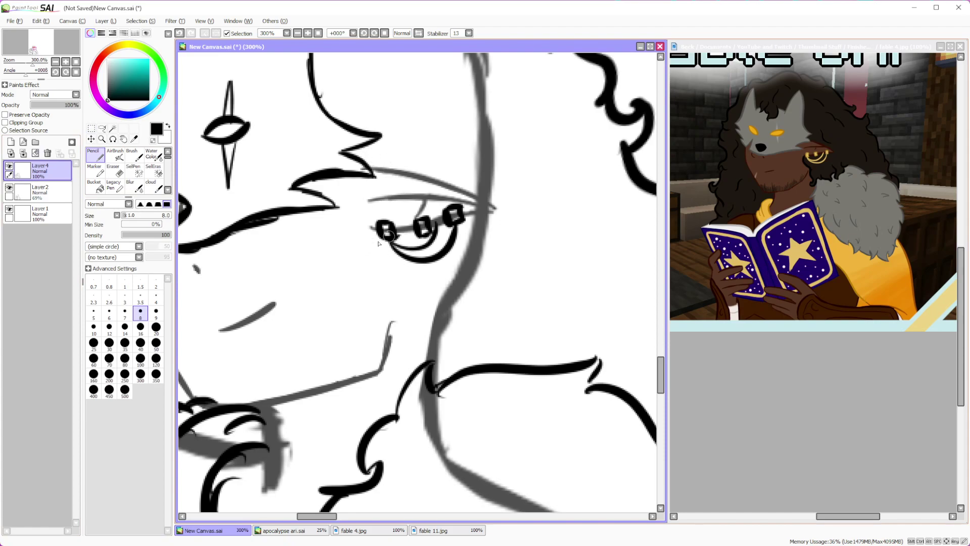
mouse_move(380, 231)
left_mouse_down()
mouse_move(375, 328)
mouse_move(388, 333)
mouse_move(372, 340)
mouse_move(381, 365)
mouse_move(406, 377)
mouse_move(415, 362)
left_mouse_up()
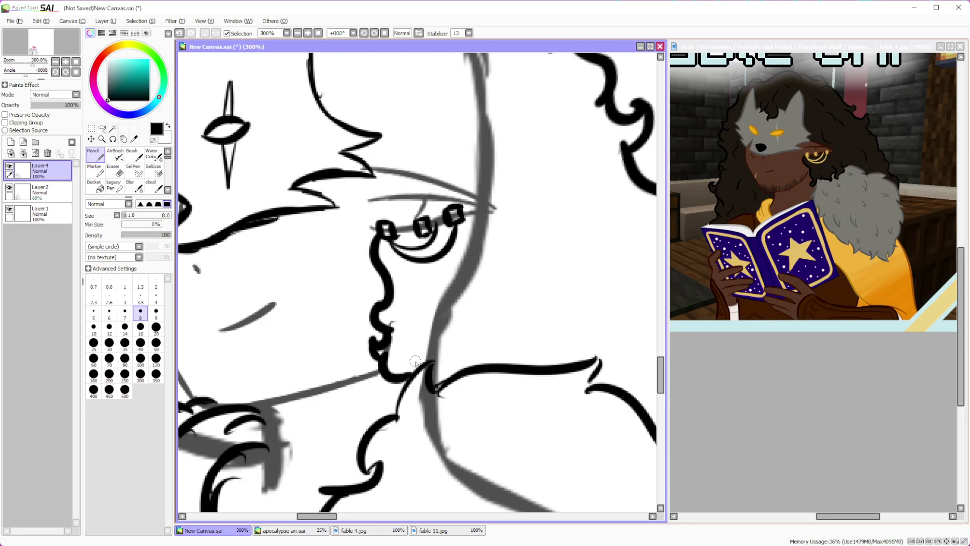
scroll(453, 273, "down", 5)
scroll(403, 236, "up", 5)
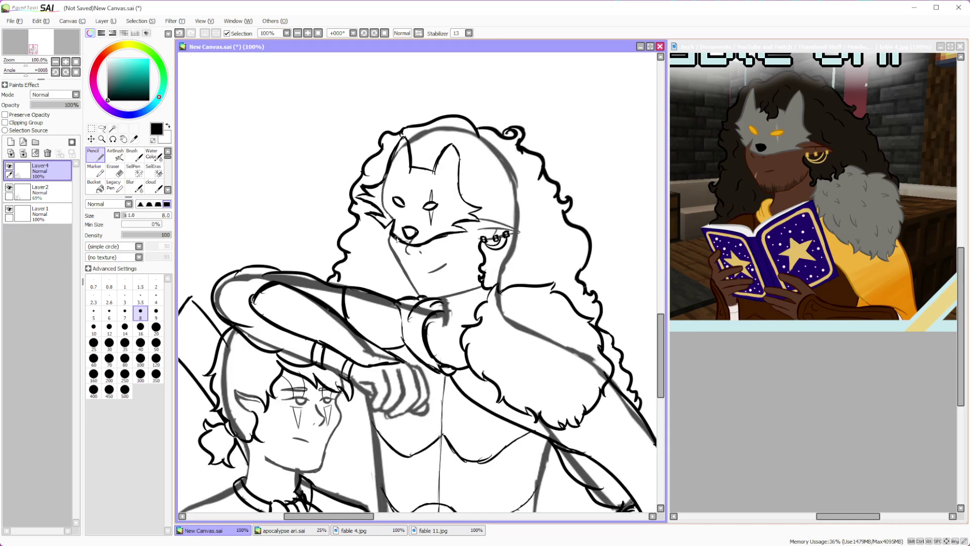
scroll(404, 257, "down", 2)
scroll(425, 217, "up", 2)
scroll(409, 253, "down", 2)
scroll(414, 189, "up", 4)
scroll(411, 208, "down", 2)
scroll(409, 217, "down", 2)
scroll(401, 266, "up", 4)
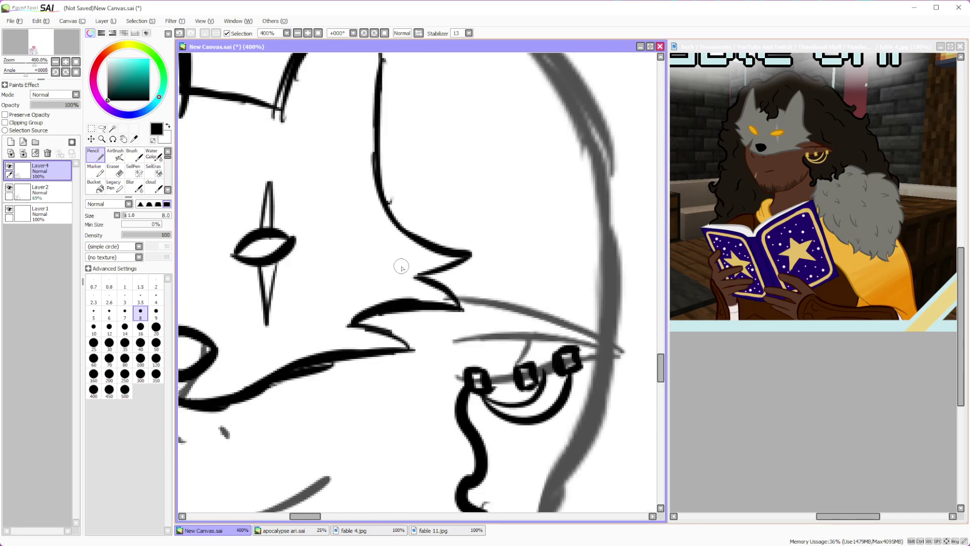
Add a curl beneath the mask's cheek spike, then select Layer2 and the Eraser
mouse_move(411, 308)
left_mouse_down()
mouse_move(428, 324)
mouse_move(420, 338)
mouse_move(450, 334)
mouse_move(458, 344)
mouse_move(483, 288)
left_mouse_up()
scroll(417, 265, "down", 6)
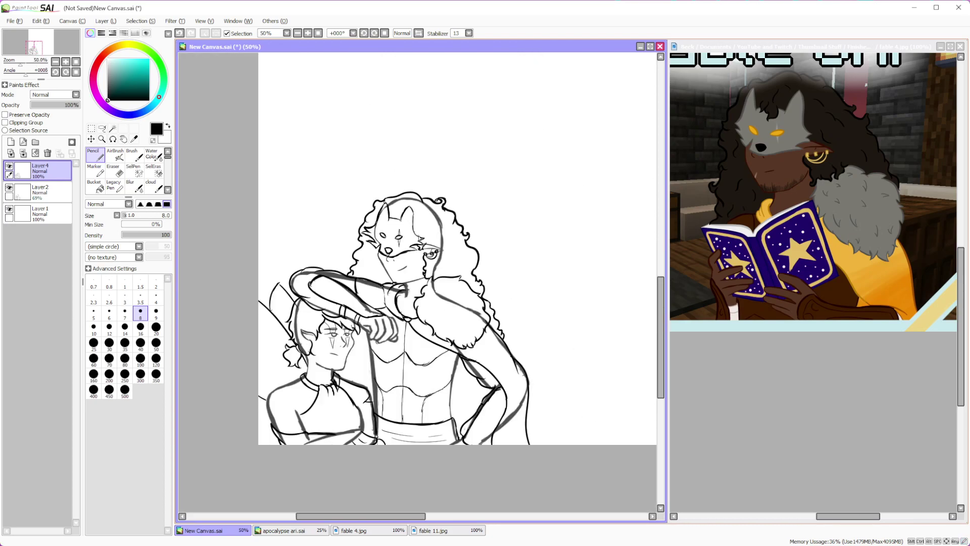
scroll(448, 246, "up", 2)
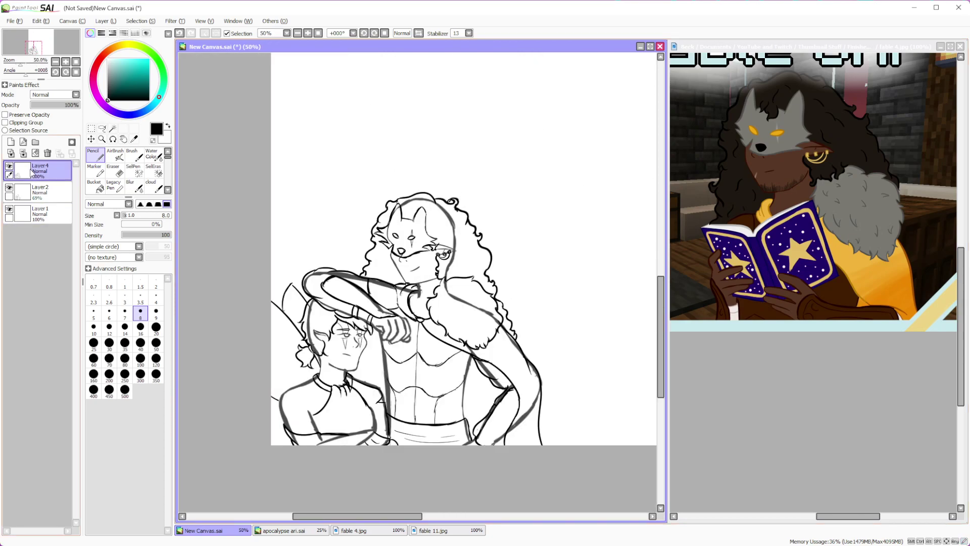
left_click(40, 191)
left_click(113, 172)
scroll(432, 316, "up", 2)
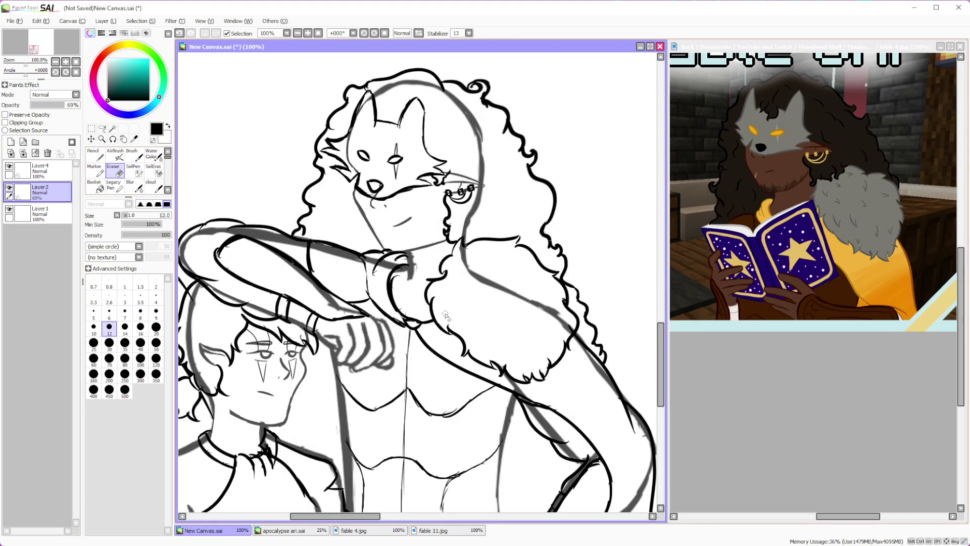
With a size 40 eraser, remove grey sketch strokes along the arm, fur collar, forearm and elf's hair
left_click(140, 343)
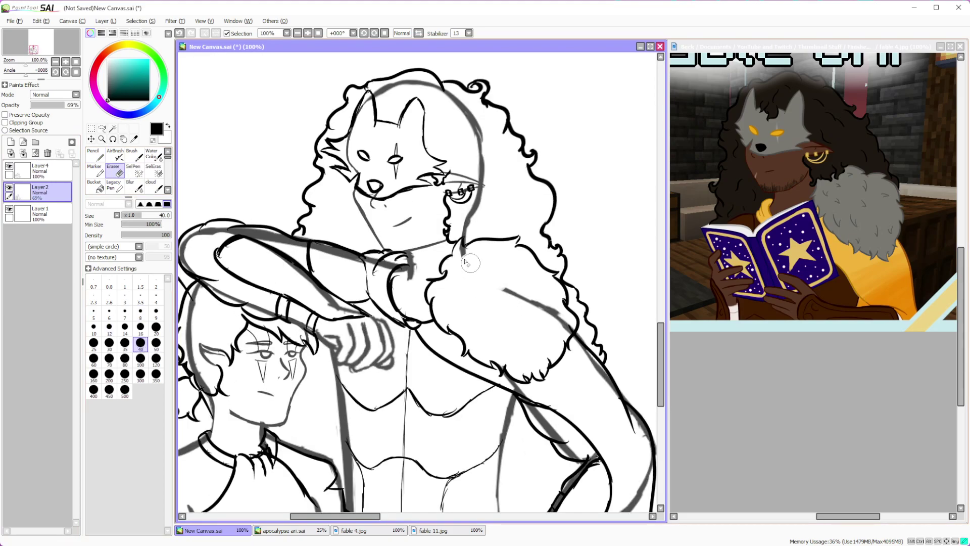
mouse_move(508, 298)
left_mouse_down()
mouse_move(568, 327)
mouse_move(637, 434)
mouse_move(641, 471)
left_mouse_up()
mouse_move(571, 399)
left_mouse_down()
mouse_move(541, 420)
mouse_move(523, 391)
mouse_move(566, 450)
mouse_move(586, 437)
left_mouse_up()
mouse_move(526, 383)
left_mouse_down()
mouse_move(512, 377)
mouse_move(533, 388)
left_mouse_up()
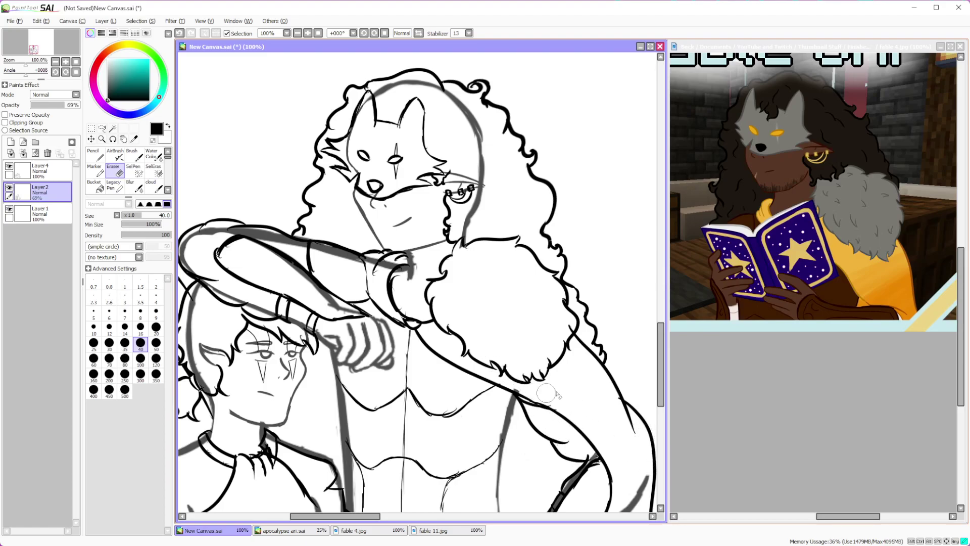
scroll(558, 367, "down", 3)
scroll(489, 330, "up", 3)
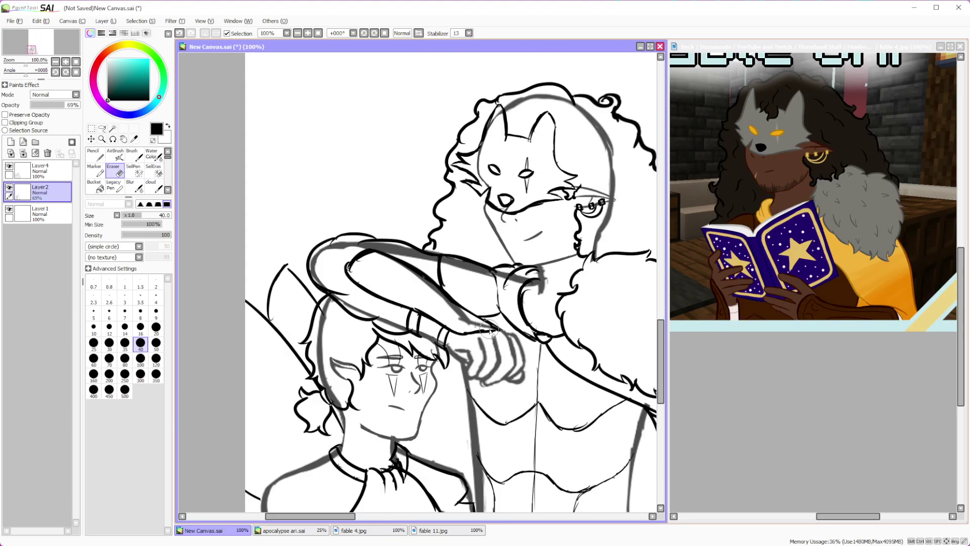
mouse_move(404, 281)
left_mouse_down()
mouse_move(482, 321)
mouse_move(451, 284)
mouse_move(455, 263)
mouse_move(479, 264)
mouse_move(348, 245)
mouse_move(321, 252)
mouse_move(341, 292)
mouse_move(408, 324)
left_mouse_up()
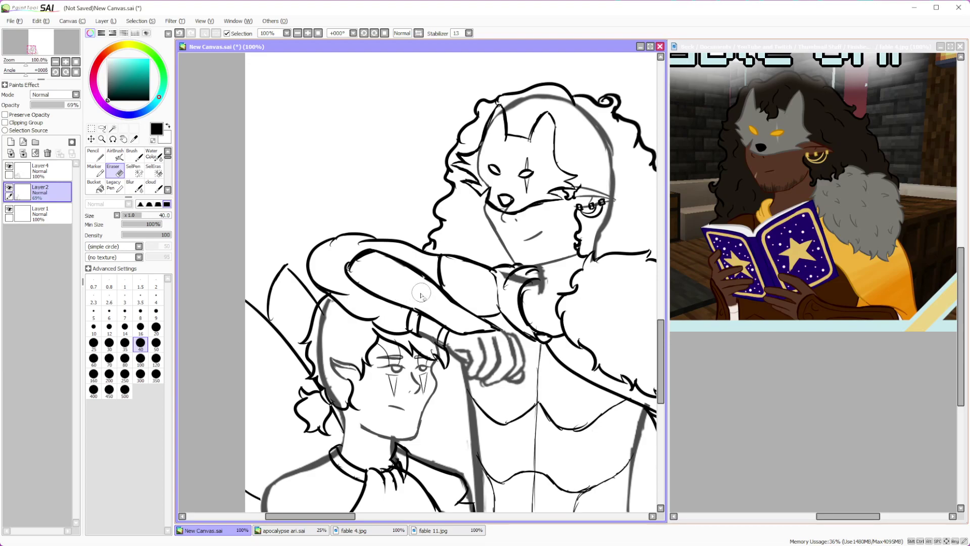
mouse_move(328, 299)
left_mouse_down()
mouse_move(316, 367)
mouse_move(314, 356)
mouse_move(333, 392)
mouse_move(318, 373)
left_mouse_up()
scroll(327, 336, "down", 3)
scroll(334, 409, "up", 3)
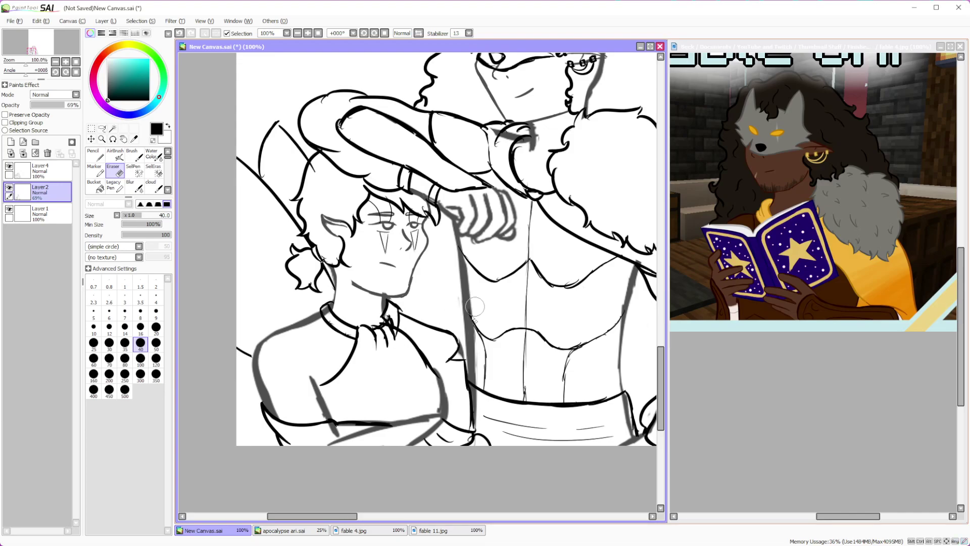
Erase the grey stroke by the right torso and the guide arc over the head, and thin the arm outline
left_click(140, 327)
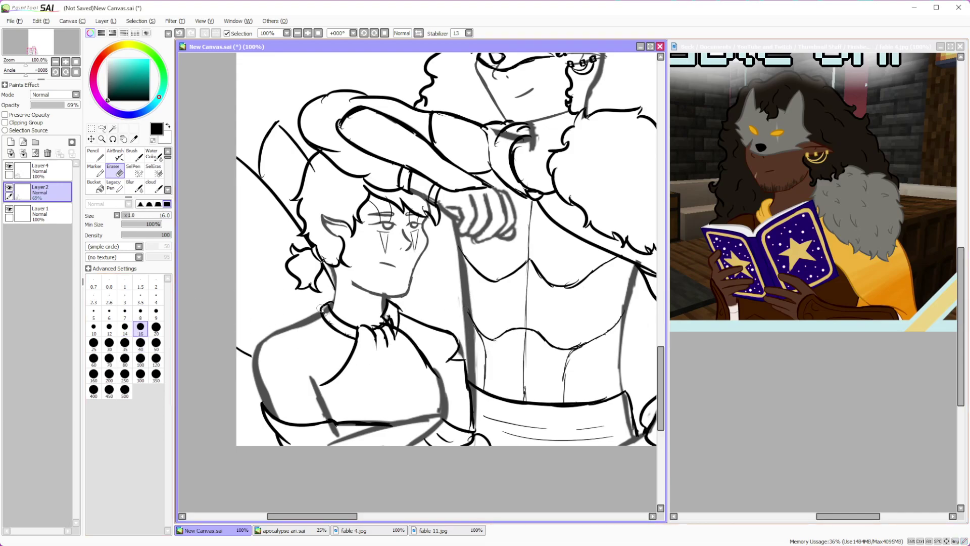
scroll(471, 393, "down", 3)
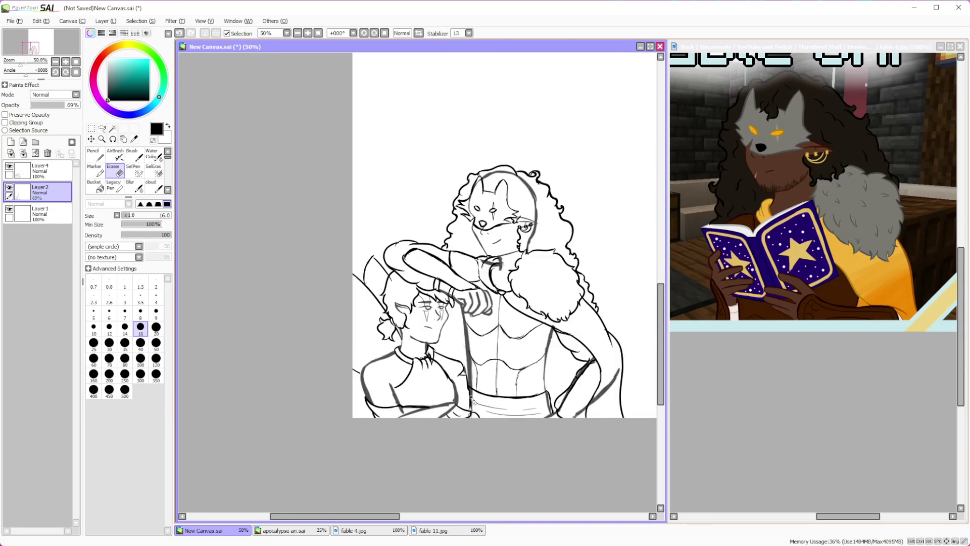
scroll(549, 350, "up", 3)
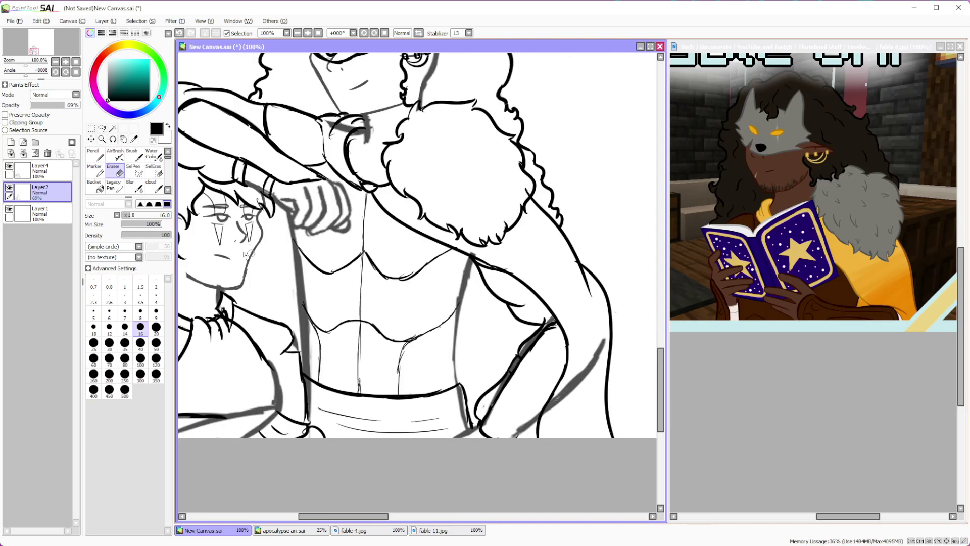
left_click(140, 343)
mouse_move(596, 353)
left_mouse_down()
mouse_move(567, 407)
mouse_move(558, 406)
mouse_move(589, 342)
left_mouse_up()
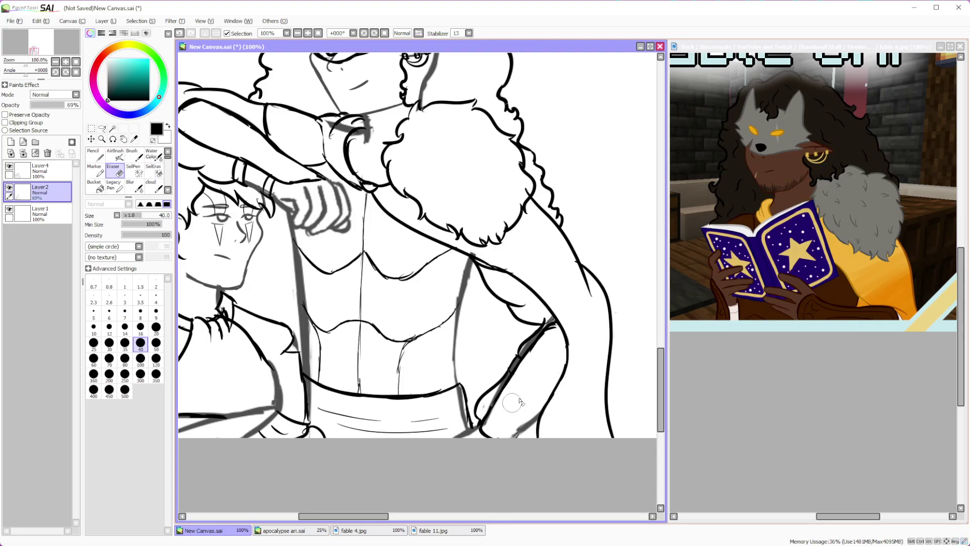
mouse_move(509, 394)
left_mouse_down()
mouse_move(492, 412)
mouse_move(554, 321)
left_mouse_up()
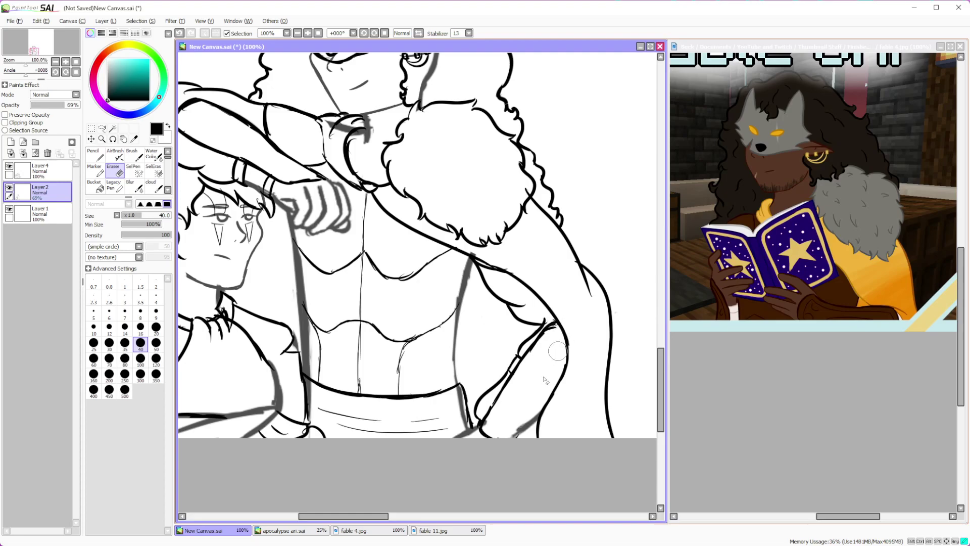
scroll(592, 358, "down", 4)
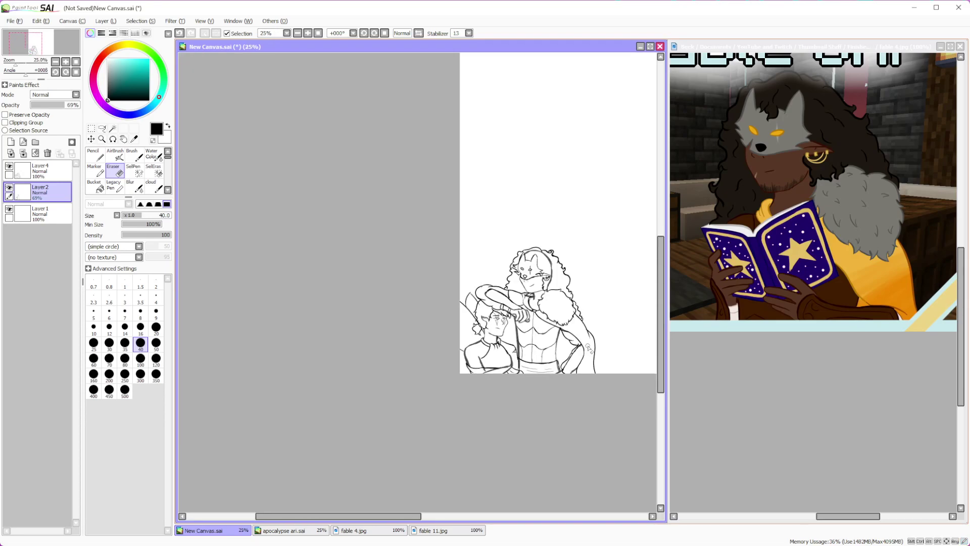
scroll(562, 270, "up", 4)
mouse_move(424, 175)
left_mouse_down()
mouse_move(454, 176)
mouse_move(491, 191)
mouse_move(533, 274)
mouse_move(515, 259)
mouse_move(543, 281)
mouse_move(496, 328)
mouse_move(526, 289)
left_mouse_up()
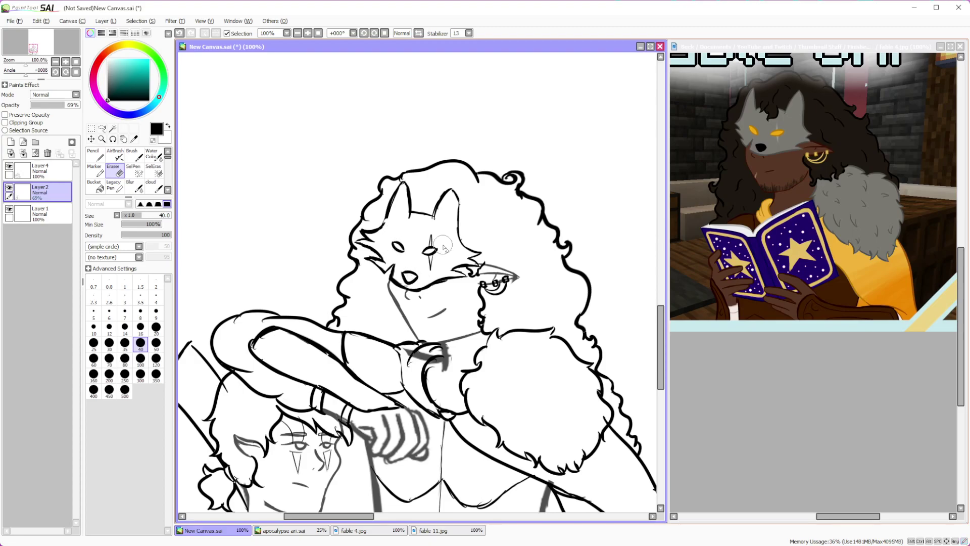
scroll(430, 298, "down", 3)
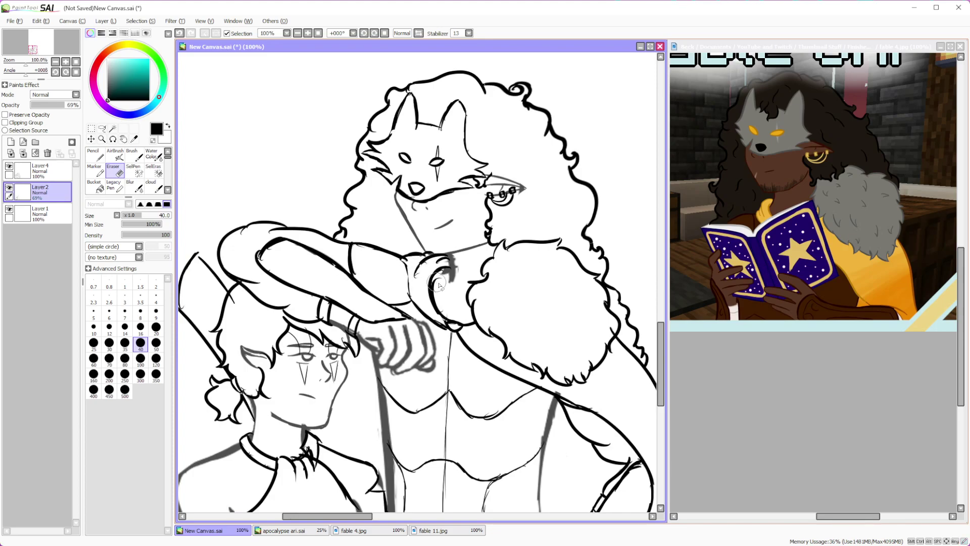
scroll(424, 272, "down", 5)
scroll(461, 162, "up", 2)
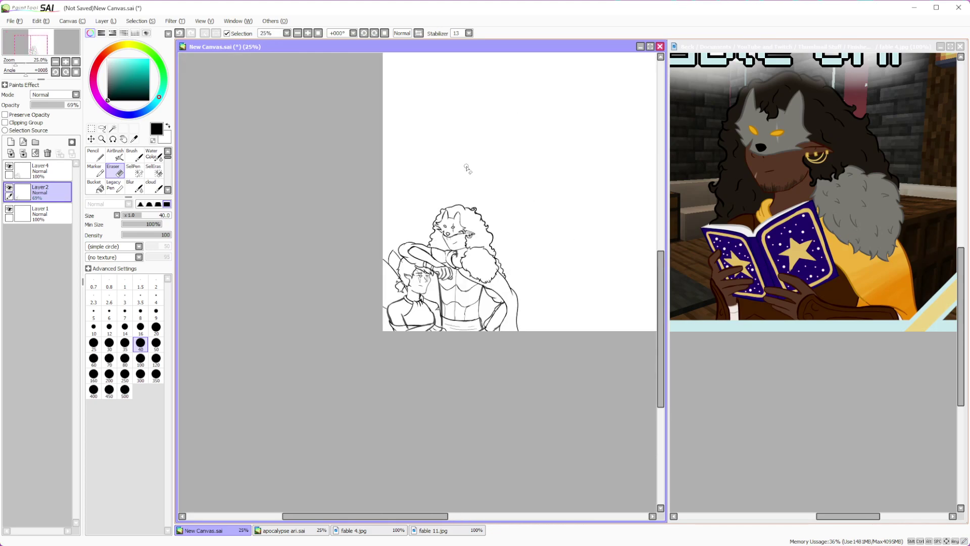
scroll(481, 190, "up", 1)
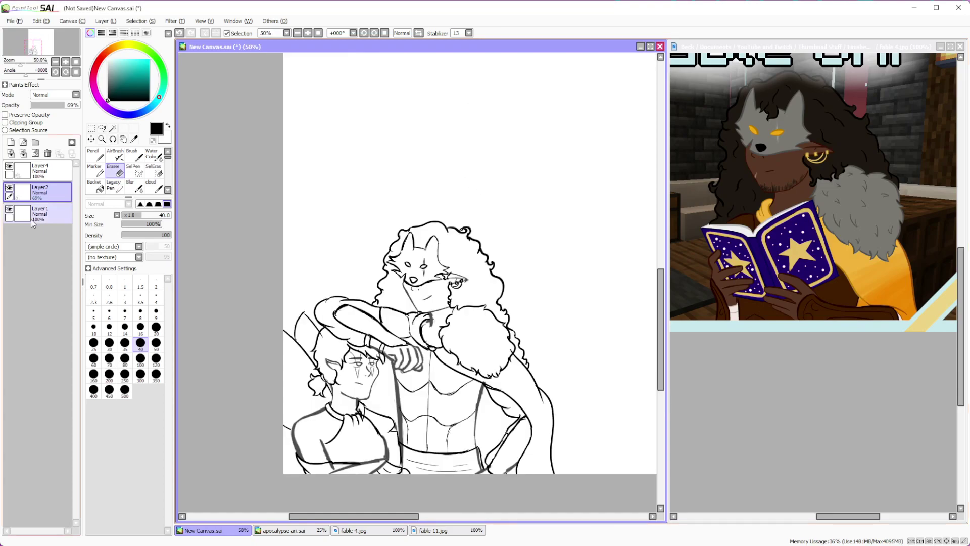
Raise the line layer's opacity to 100% and delete the unused Layer4
left_click_drag(65, 105, 96, 107)
left_click(41, 168)
left_click(47, 153)
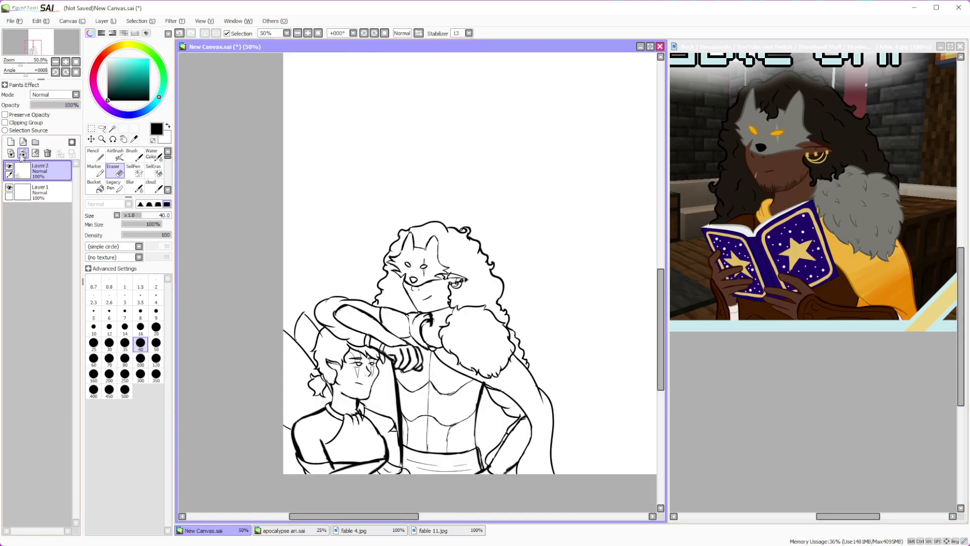
Erase the line end overlapping the boy's hair
scroll(414, 245, "down", 1)
scroll(379, 311, "up", 3)
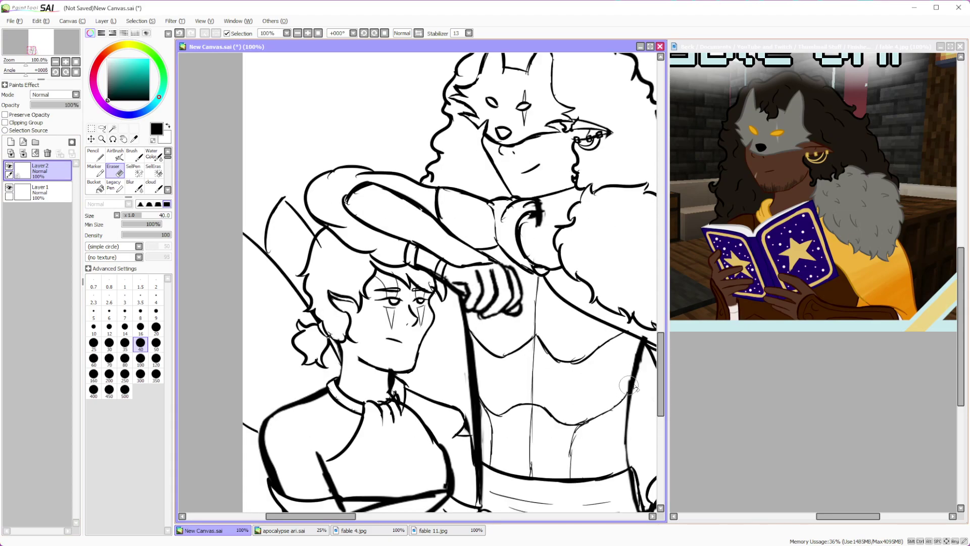
mouse_move(328, 254)
left_mouse_down()
mouse_move(318, 241)
mouse_move(334, 253)
left_mouse_up()
scroll(377, 248, "down", 3)
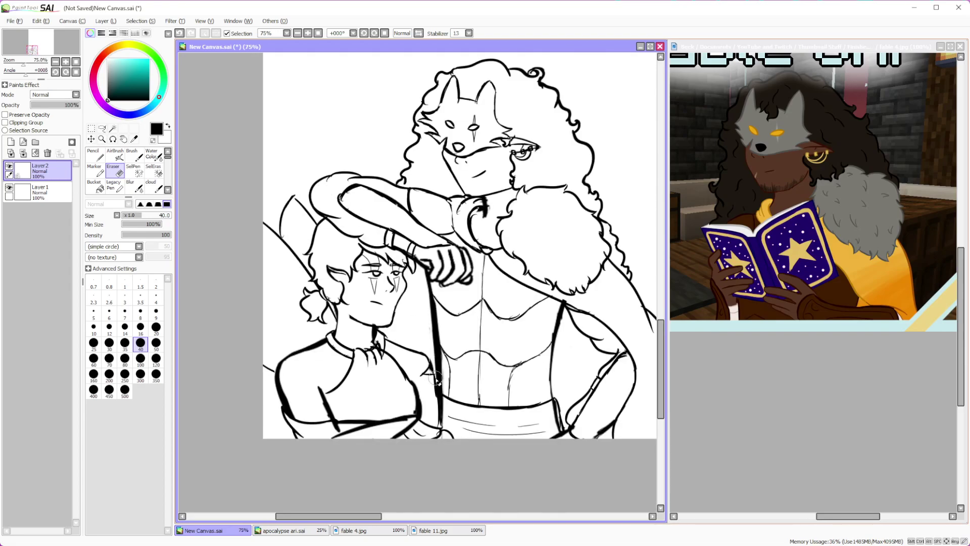
scroll(532, 320, "up", 1)
scroll(533, 319, "up", 3)
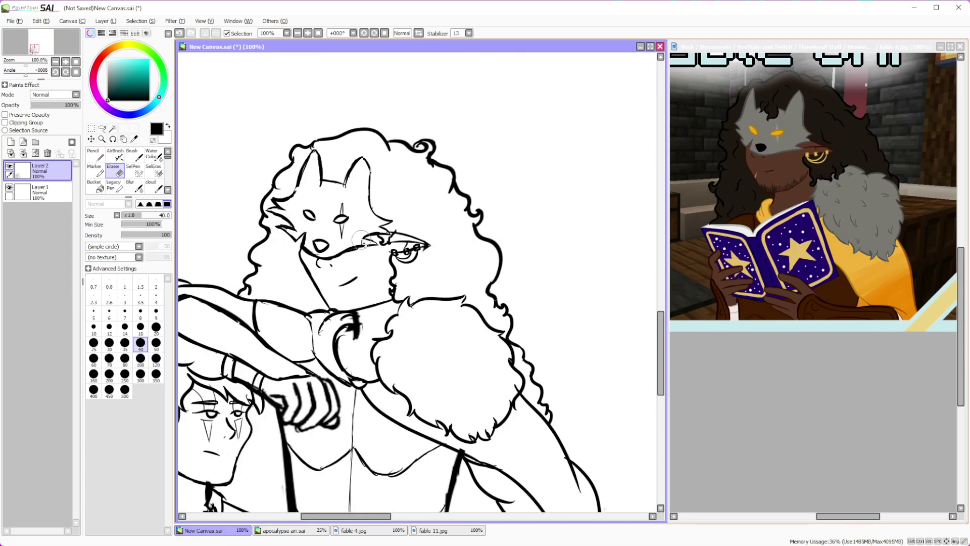
scroll(393, 261, "down", 5)
scroll(393, 261, "up", 2)
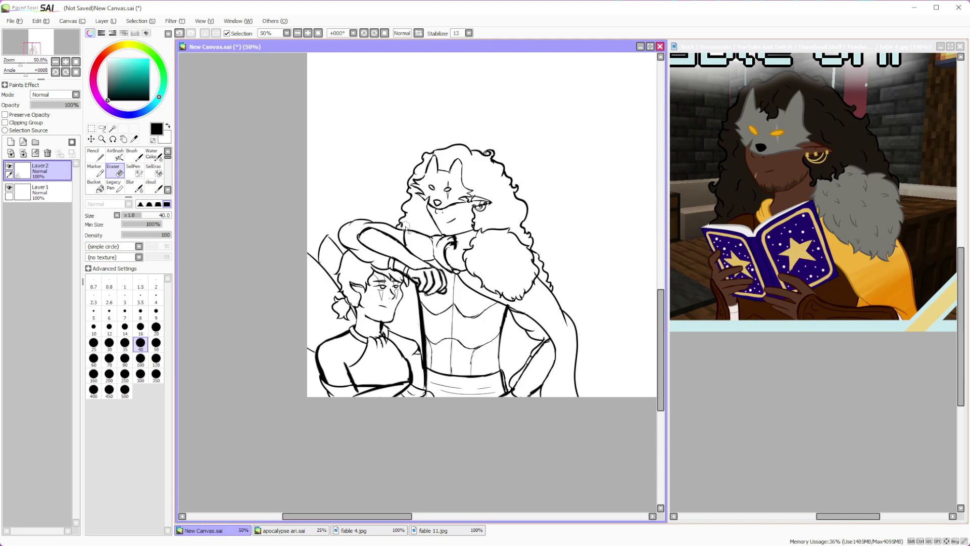
Close the fable 4.jpg and fable 11.jpg windows and drag the canvas window's right edge wider
scroll(320, 349, "down", 2)
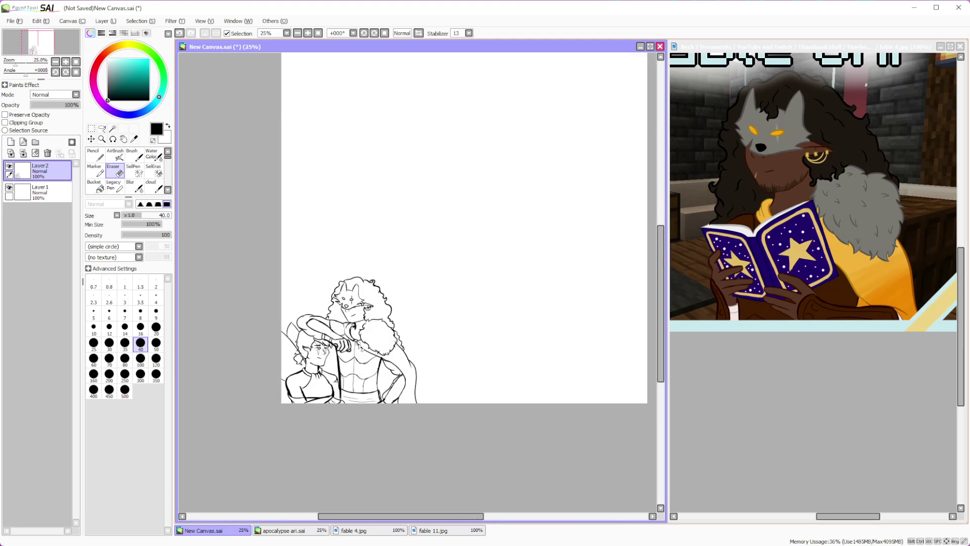
scroll(271, 308, "up", 2)
scroll(433, 335, "down", 2)
scroll(451, 288, "up", 1)
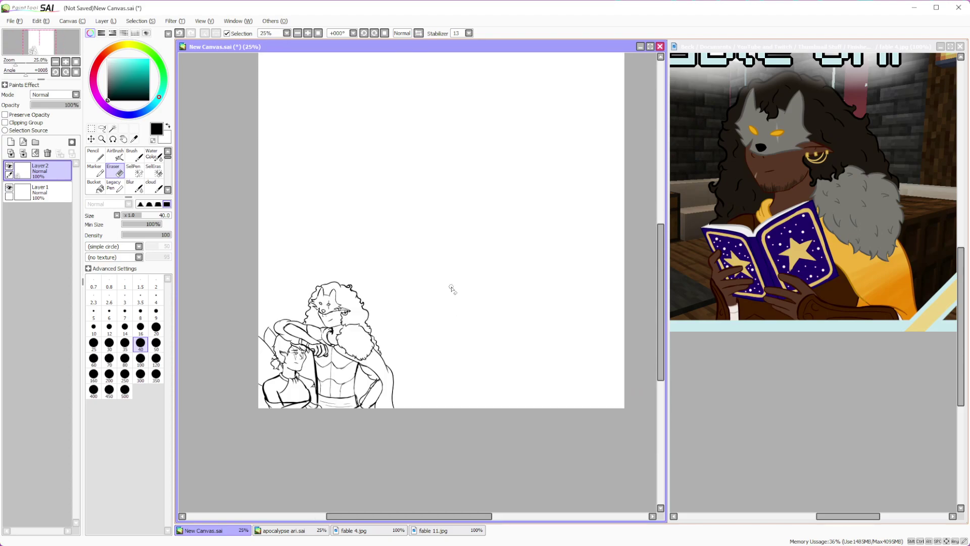
left_click(813, 359)
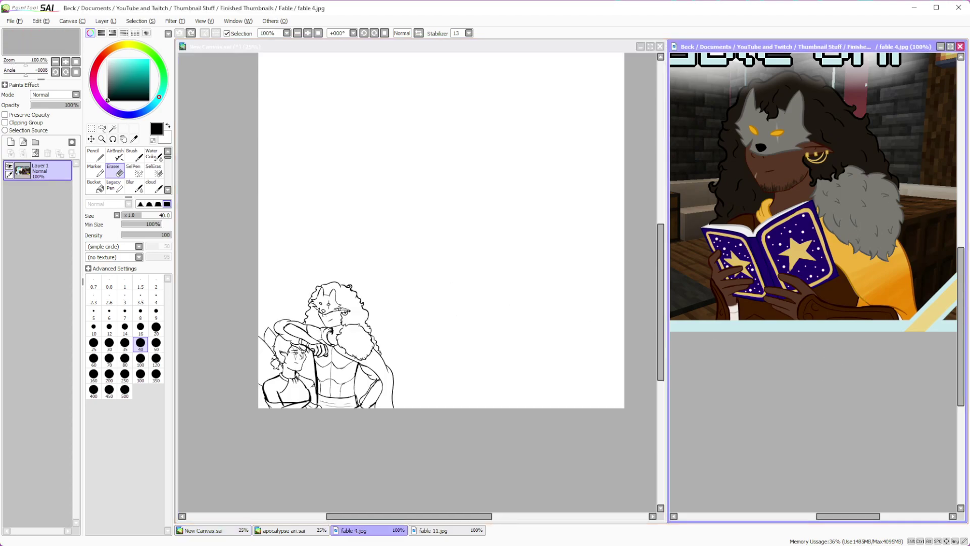
left_click(960, 47)
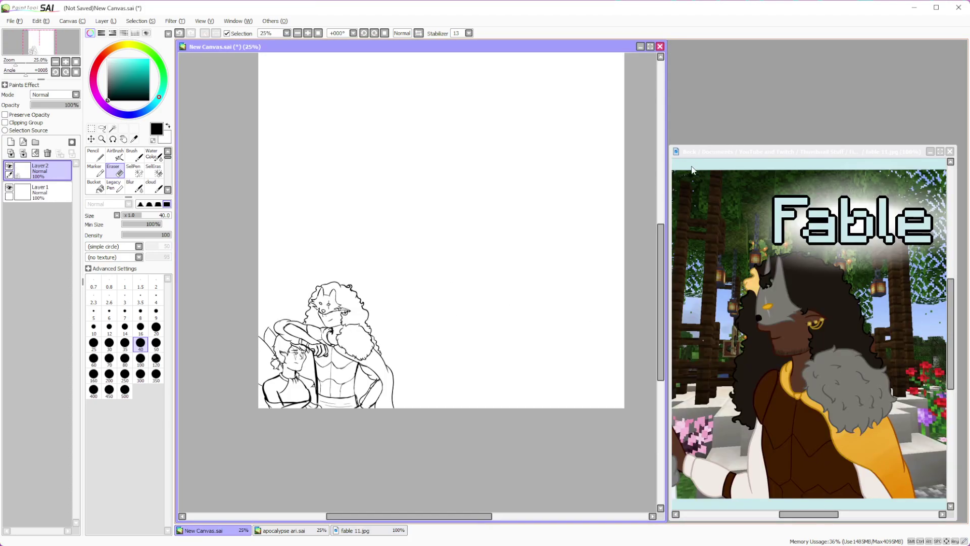
left_click(950, 151)
left_click_drag(667, 227, 817, 227)
scroll(396, 293, "up", 2)
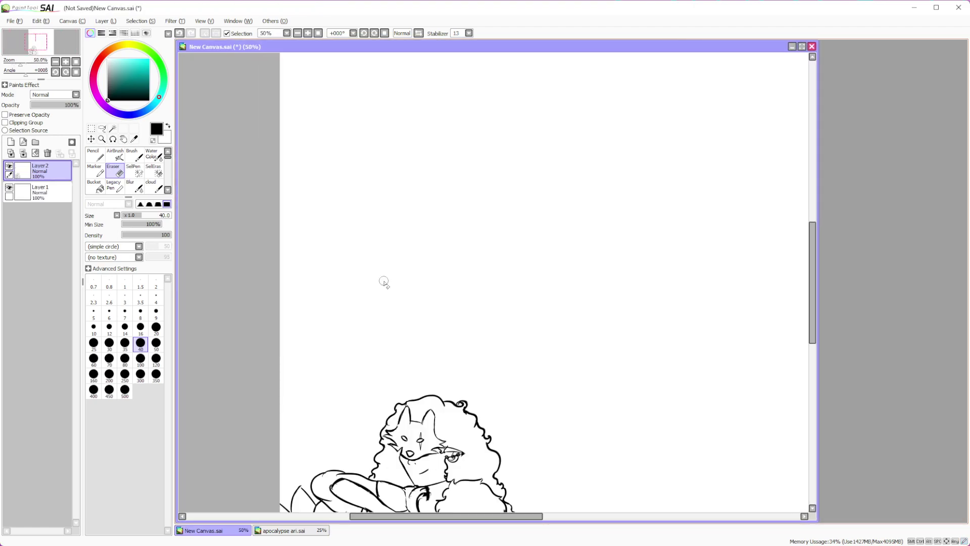
key("n")
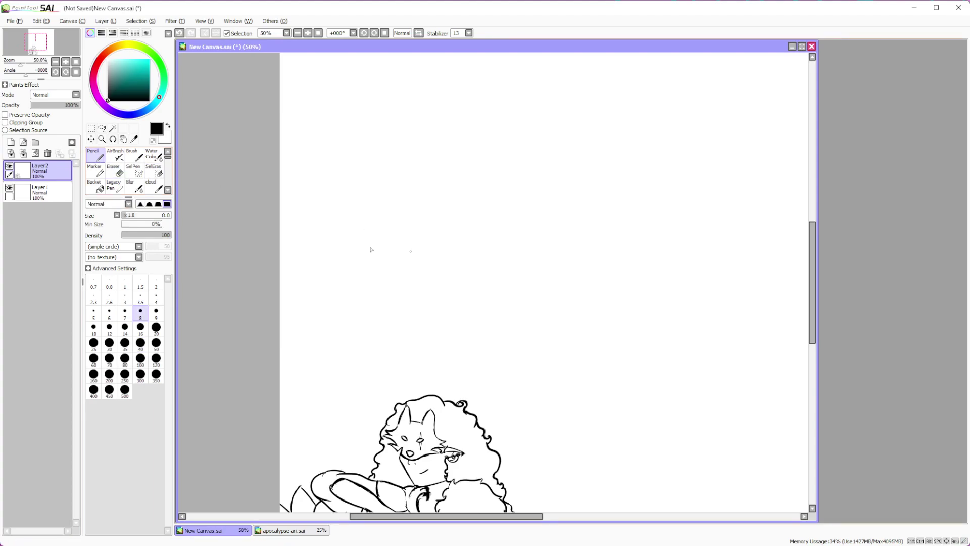
scroll(438, 210, "down", 2)
scroll(374, 333, "up", 3)
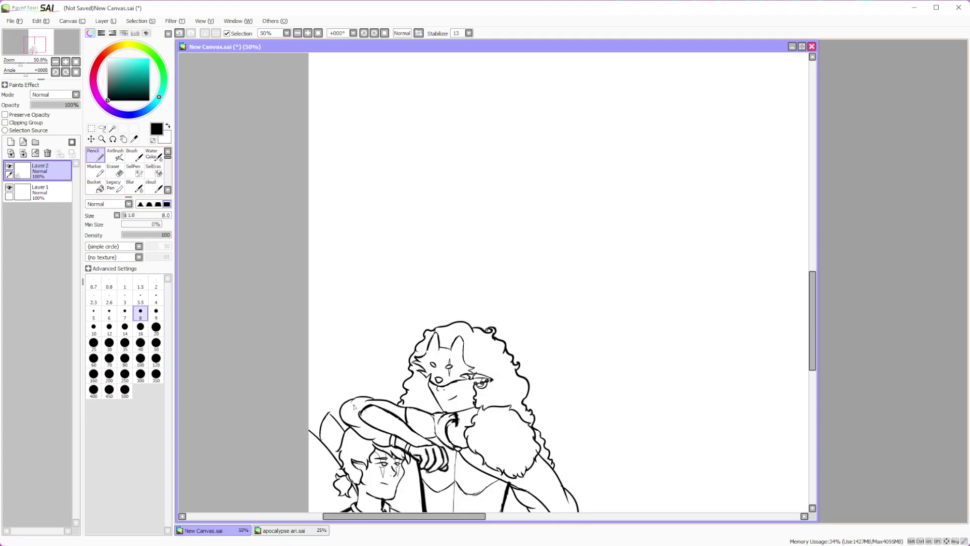
left_click(93, 327)
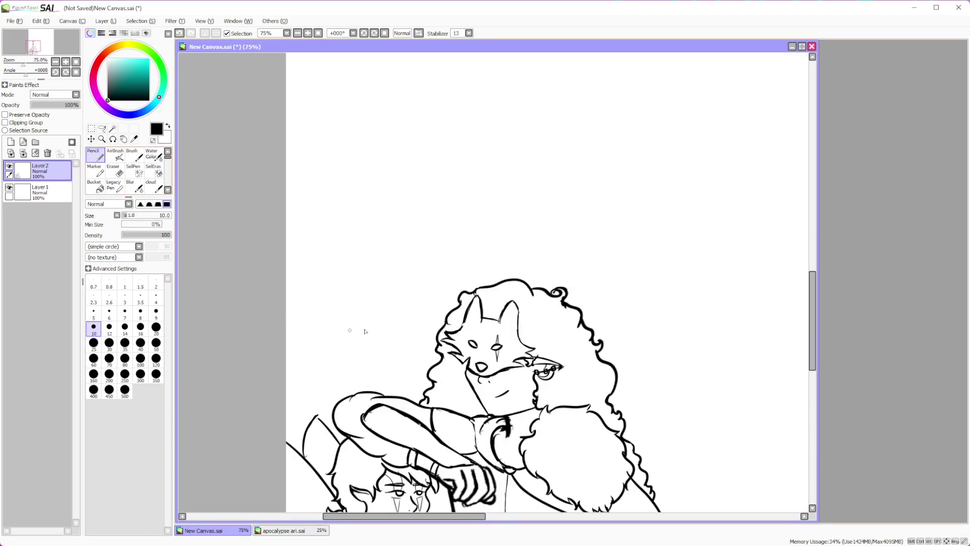
mouse_move(387, 308)
left_mouse_down()
mouse_move(380, 303)
mouse_move(375, 342)
mouse_move(357, 351)
mouse_move(390, 336)
mouse_move(373, 333)
mouse_move(359, 314)
mouse_move(388, 326)
left_mouse_up()
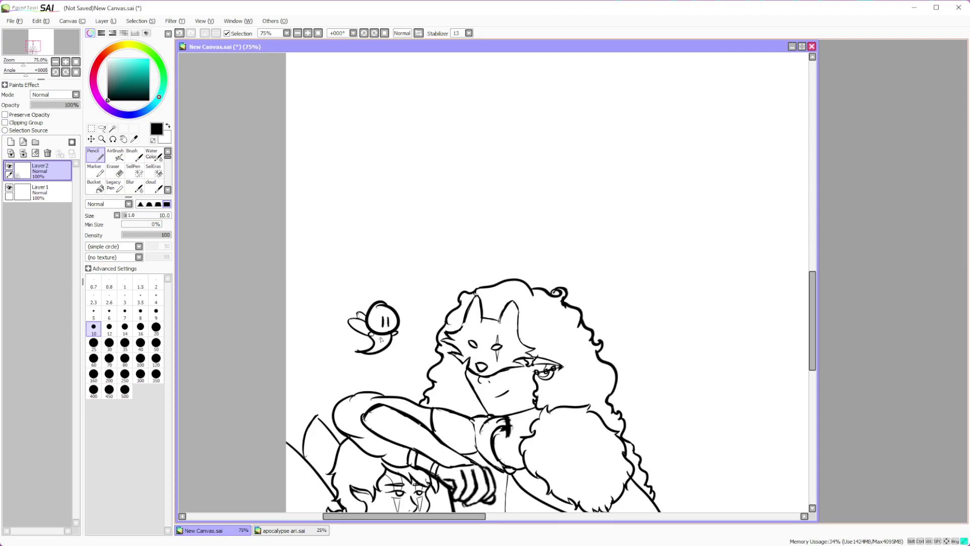
scroll(345, 293, "down", 5)
scroll(450, 352, "up", 3)
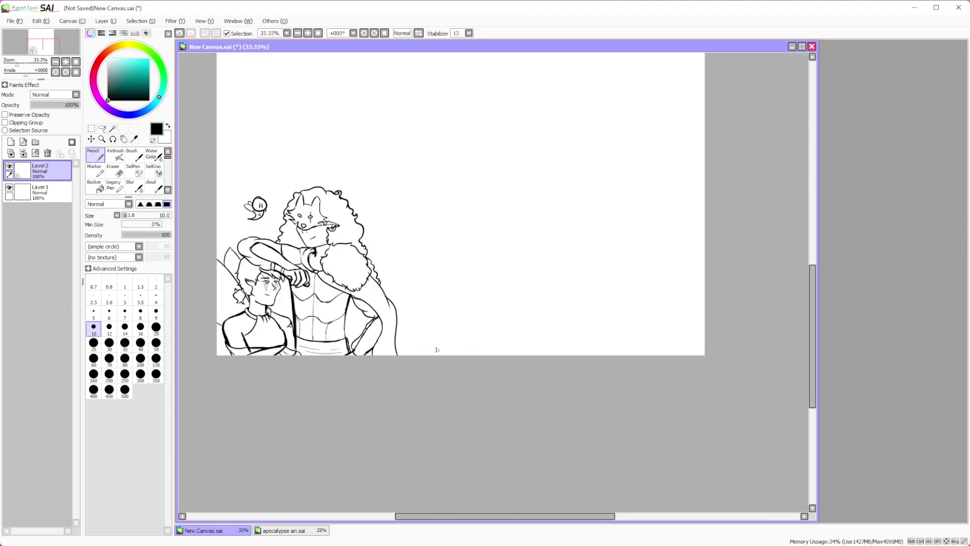
mouse_move(412, 335)
left_mouse_down()
mouse_move(418, 329)
mouse_move(432, 340)
left_mouse_up()
scroll(451, 326, "up", 4)
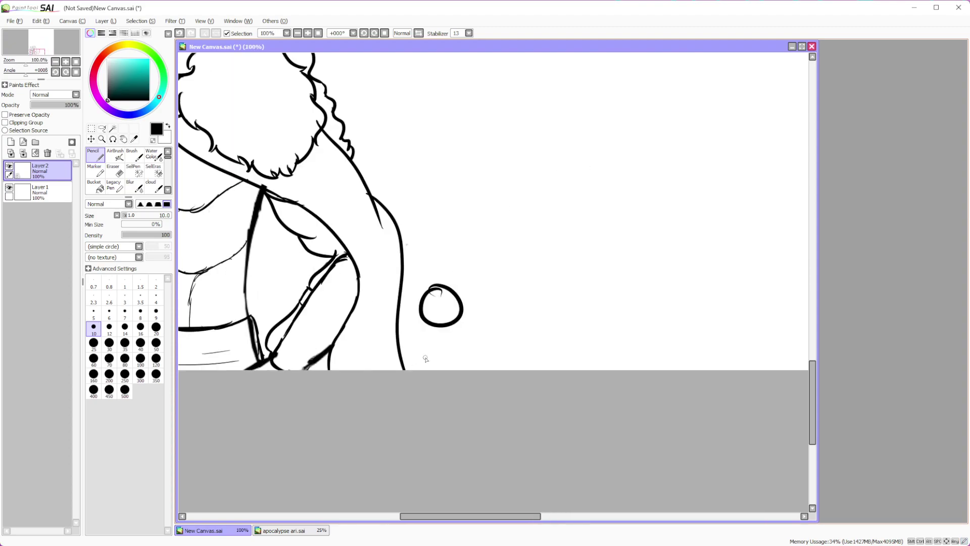
mouse_move(429, 242)
left_mouse_down()
mouse_move(470, 194)
mouse_move(465, 178)
mouse_move(475, 249)
mouse_move(483, 235)
mouse_move(463, 262)
left_mouse_up()
mouse_move(474, 301)
left_mouse_down()
mouse_move(532, 289)
mouse_move(499, 261)
mouse_move(477, 256)
left_mouse_up()
mouse_move(428, 229)
left_mouse_down()
mouse_move(365, 221)
mouse_move(402, 254)
mouse_move(427, 236)
mouse_move(407, 230)
mouse_move(444, 220)
left_mouse_up()
left_click_drag(473, 260, 489, 263)
left_click_drag(417, 273, 409, 302)
left_click_drag(432, 276, 424, 306)
scroll(431, 295, "down", 5)
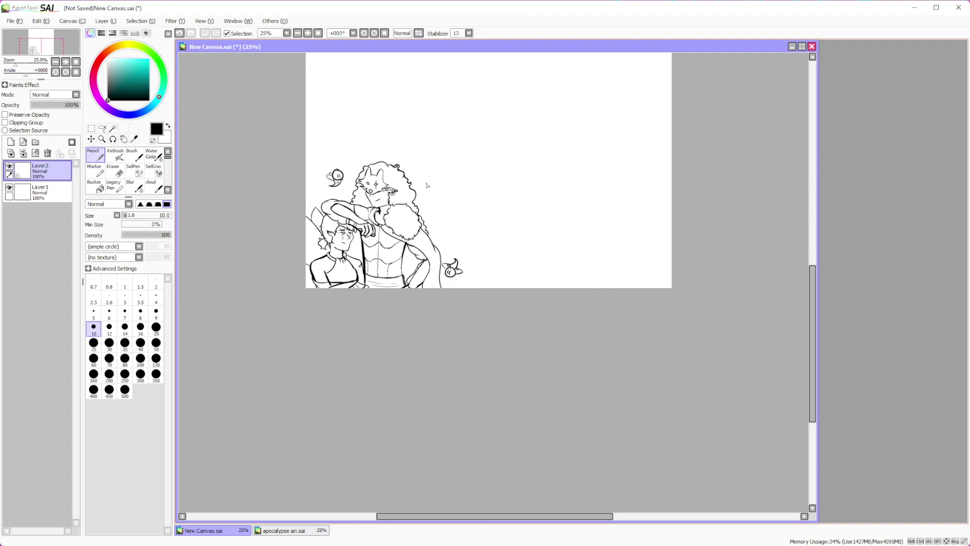
scroll(433, 229, "up", 2)
scroll(433, 229, "down", 1)
scroll(433, 229, "up", 1)
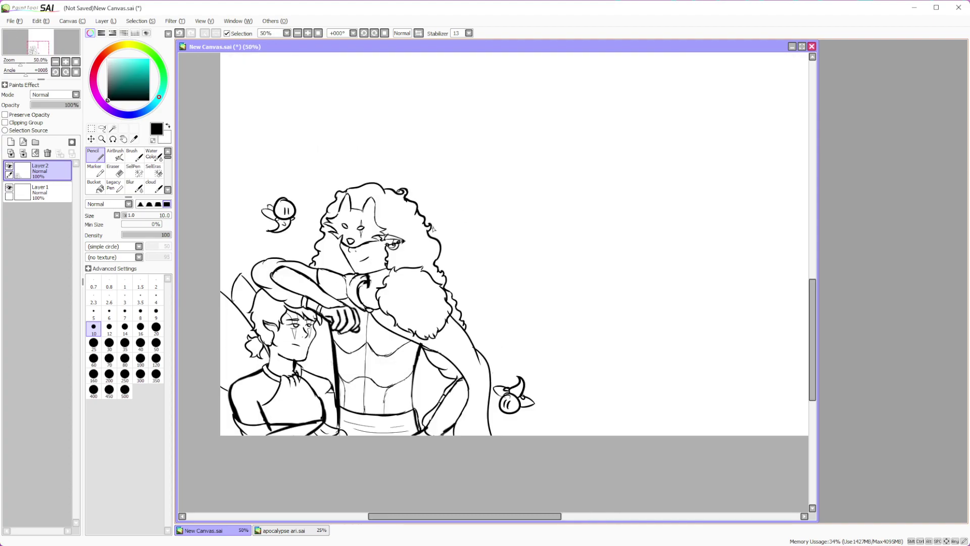
scroll(485, 267, "down", 1)
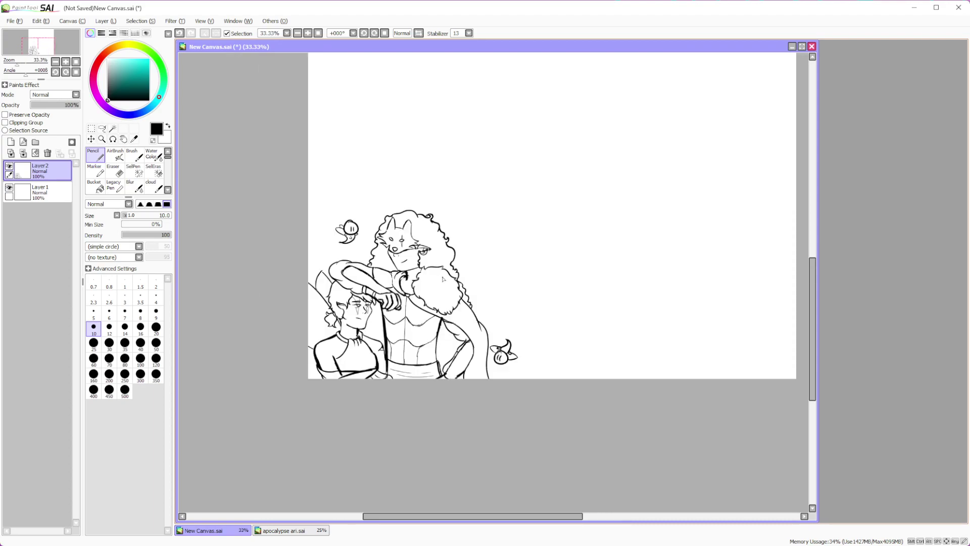
scroll(443, 279, "down", 2)
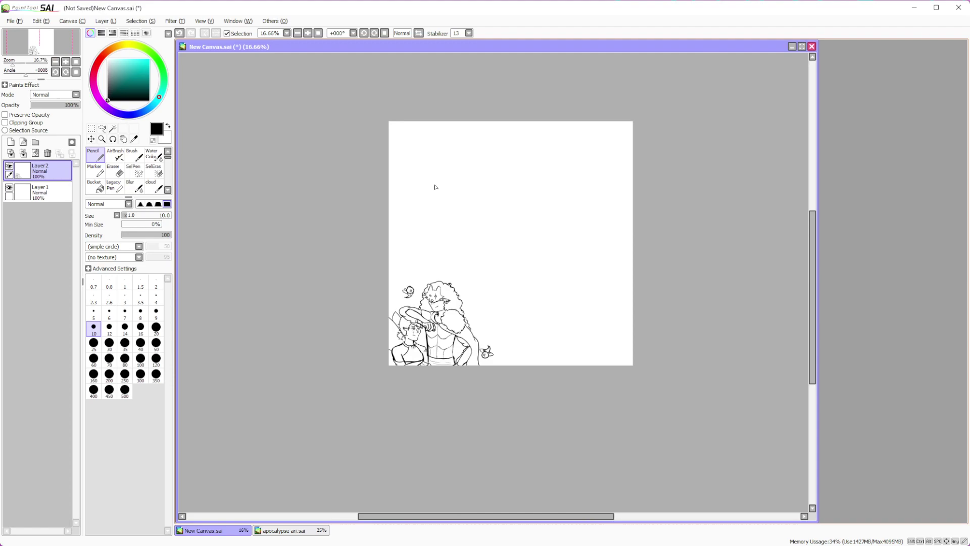
Zoom to 75% on an empty area and pick the 14 pencil size preset
scroll(456, 231, "up", 1)
scroll(452, 219, "down", 2)
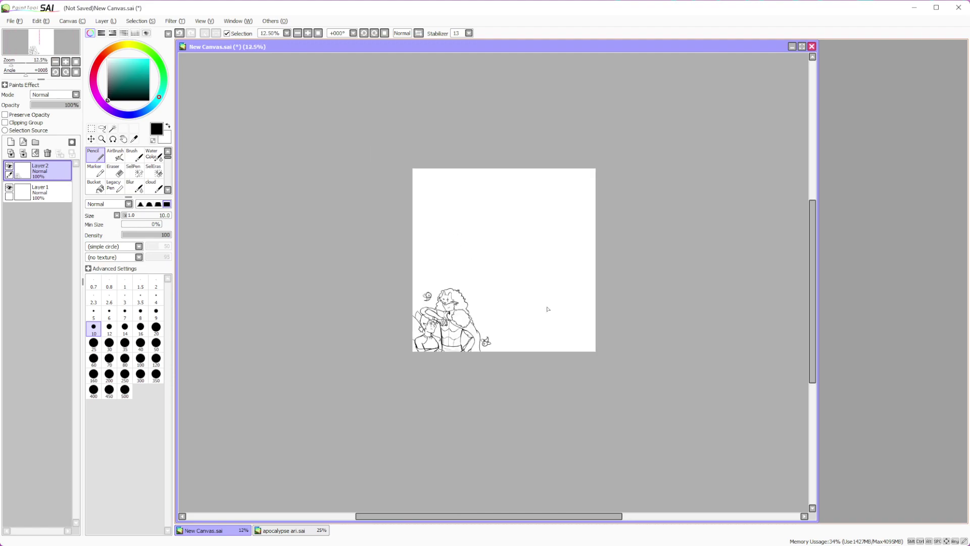
scroll(509, 258, "up", 3)
scroll(485, 278, "down", 3)
scroll(483, 277, "up", 2)
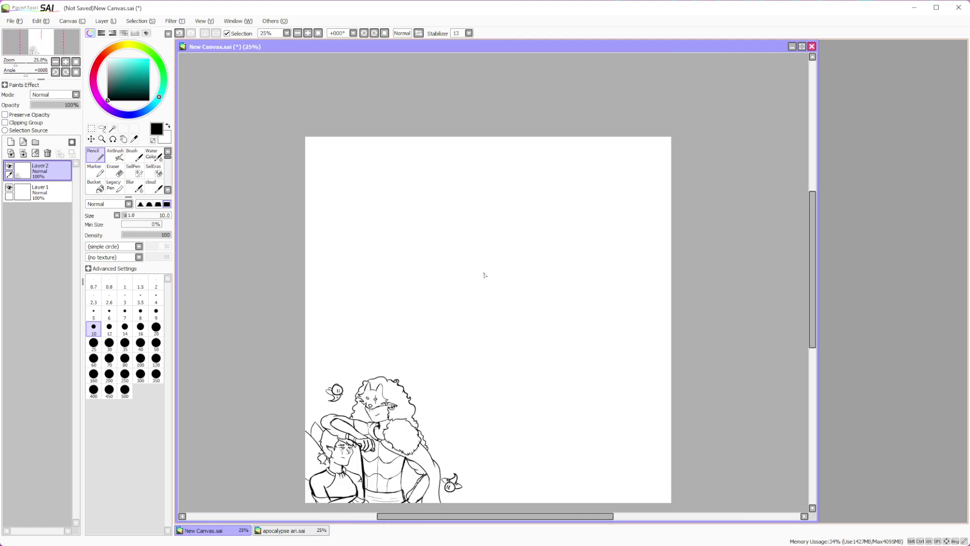
scroll(505, 272, "up", 1)
scroll(485, 247, "down", 2)
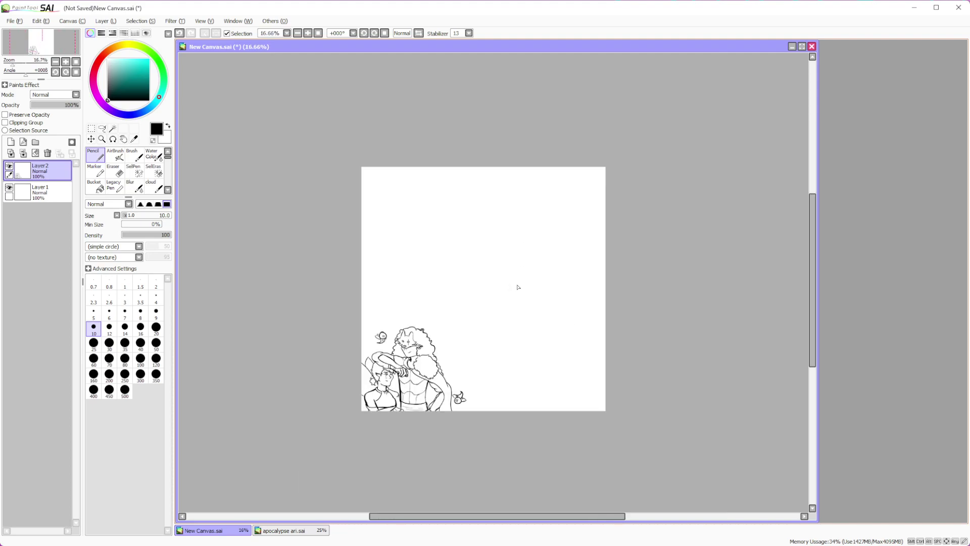
scroll(518, 287, "up", 3)
scroll(529, 303, "down", 1)
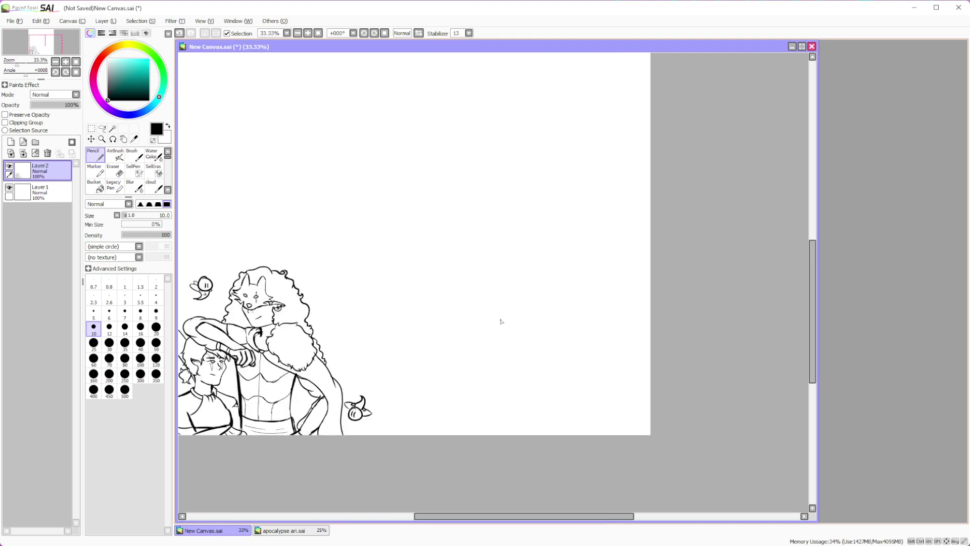
scroll(503, 323, "up", 1)
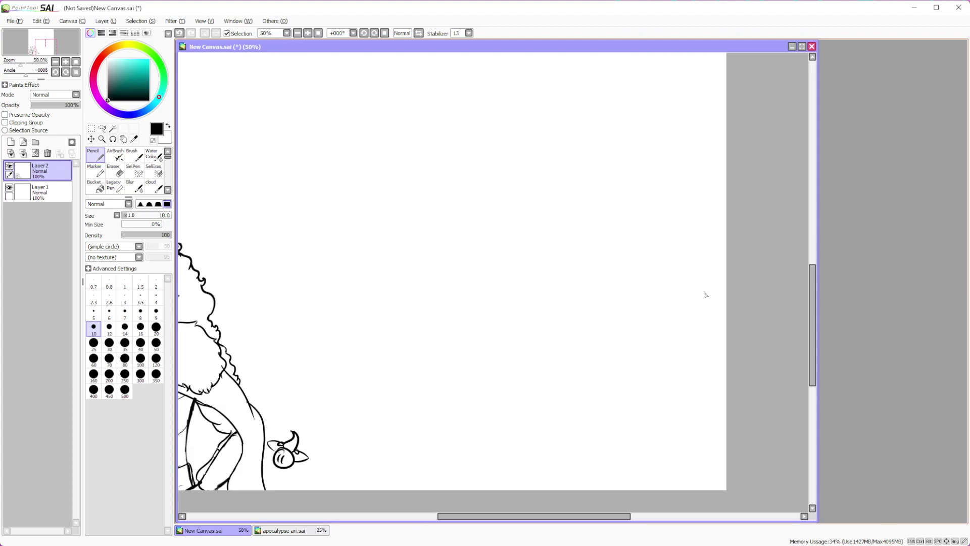
scroll(648, 327, "down", 2)
scroll(586, 275, "up", 4)
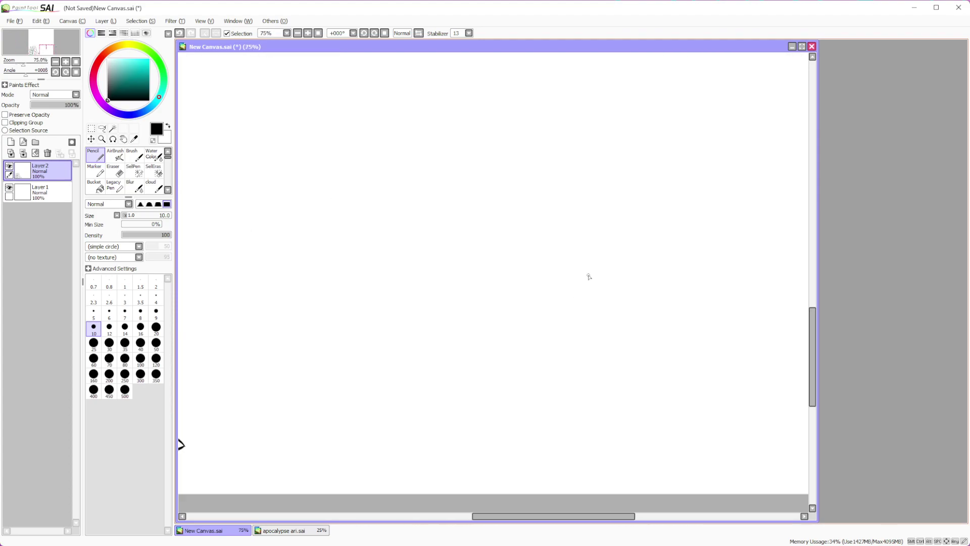
scroll(589, 276, "down", 2)
scroll(726, 267, "up", 1)
scroll(447, 340, "up", 1)
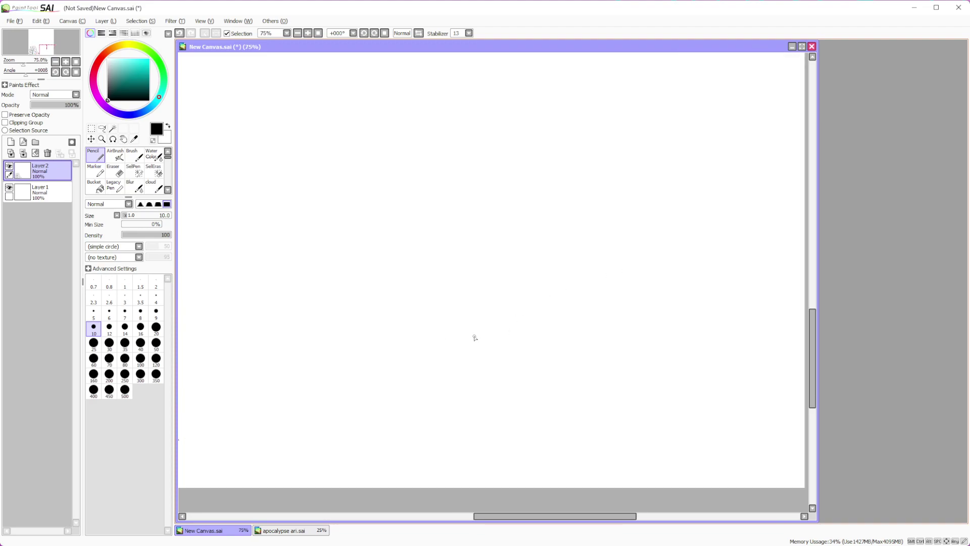
left_click(125, 329)
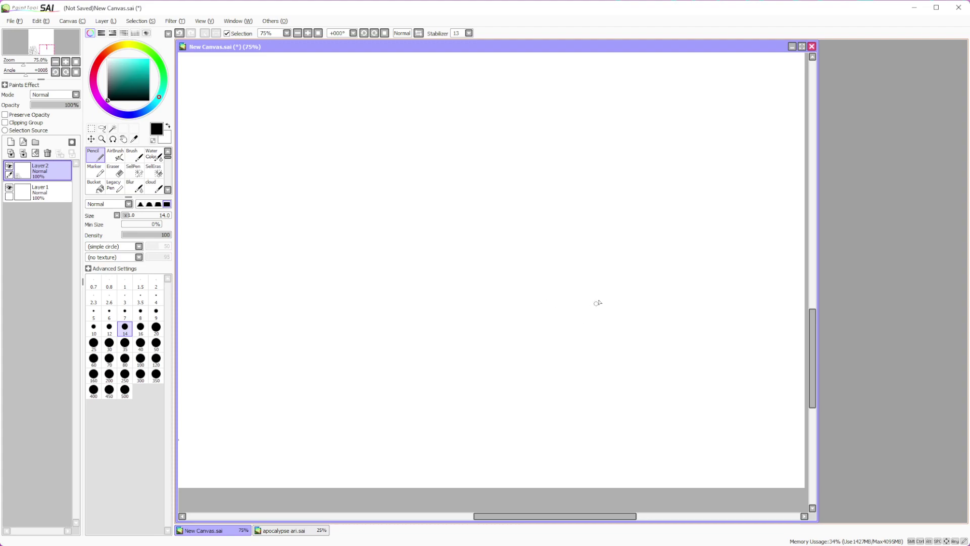
Draw a rough round head outline with hair strands in the empty area
mouse_move(621, 283)
left_mouse_down()
mouse_move(586, 303)
mouse_move(604, 289)
mouse_move(583, 323)
mouse_move(605, 321)
mouse_move(586, 326)
mouse_move(645, 352)
mouse_move(607, 352)
mouse_move(671, 333)
mouse_move(669, 355)
mouse_move(679, 328)
mouse_move(670, 280)
mouse_move(684, 312)
mouse_move(676, 281)
mouse_move(623, 256)
mouse_move(642, 258)
mouse_move(597, 303)
mouse_move(598, 272)
mouse_move(616, 303)
mouse_move(586, 334)
mouse_move(587, 290)
mouse_move(624, 342)
left_mouse_up()
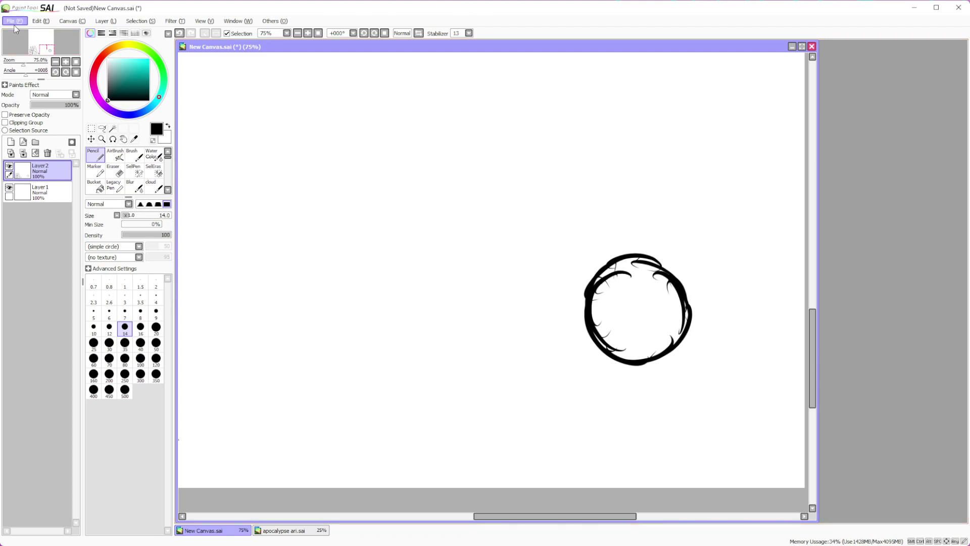
Start opening a saved image file from the File menu
left_click(33, 46)
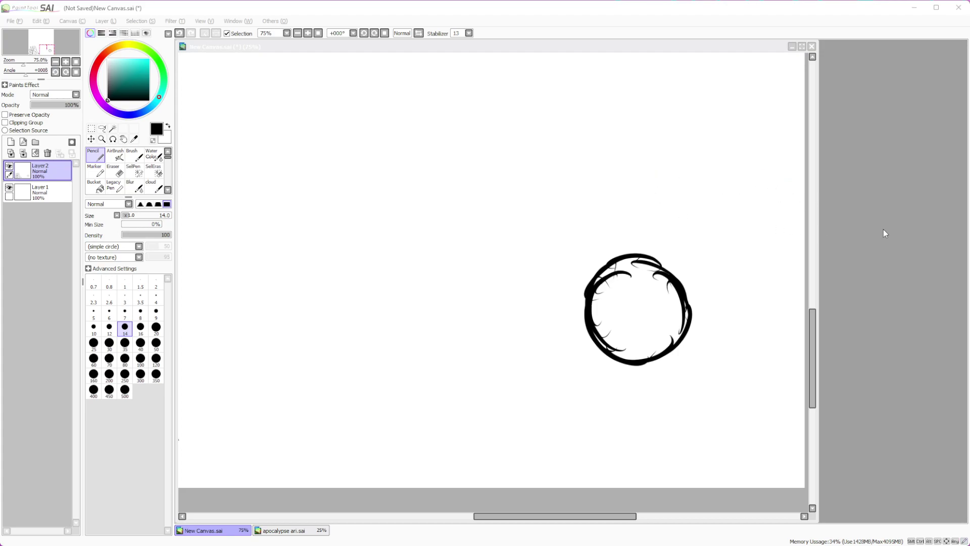
Open rare drop.jpg, maximize and zoom it for reference, then return to New Canvas.sai
double_click(899, 317)
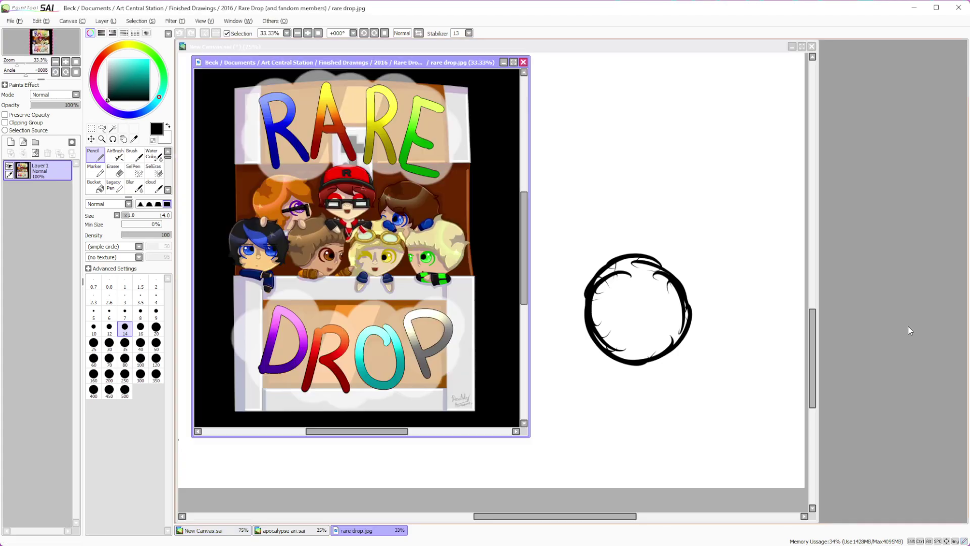
left_click(513, 62)
scroll(734, 236, "down", 1)
scroll(642, 242, "up", 2)
scroll(558, 246, "down", 1)
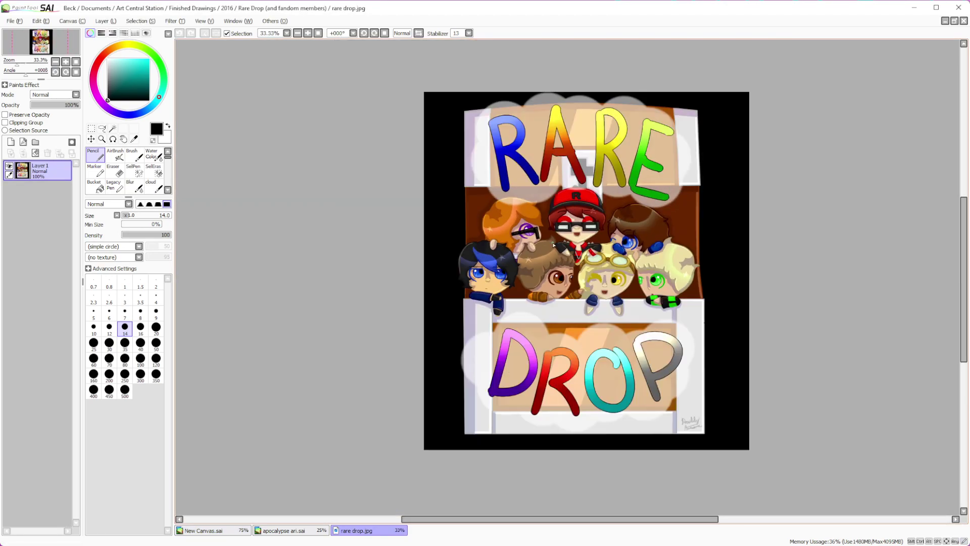
scroll(558, 246, "up", 1)
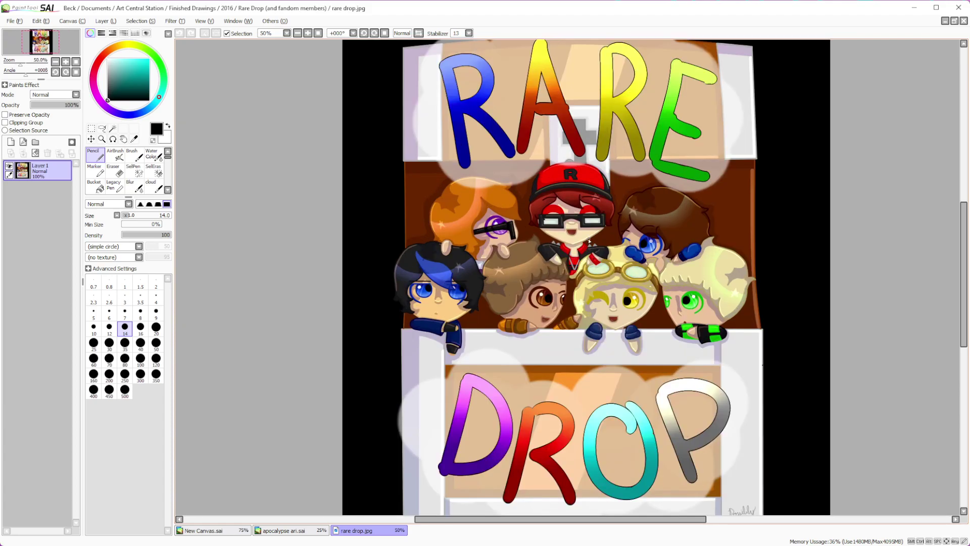
scroll(589, 242, "down", 1)
scroll(604, 250, "up", 2)
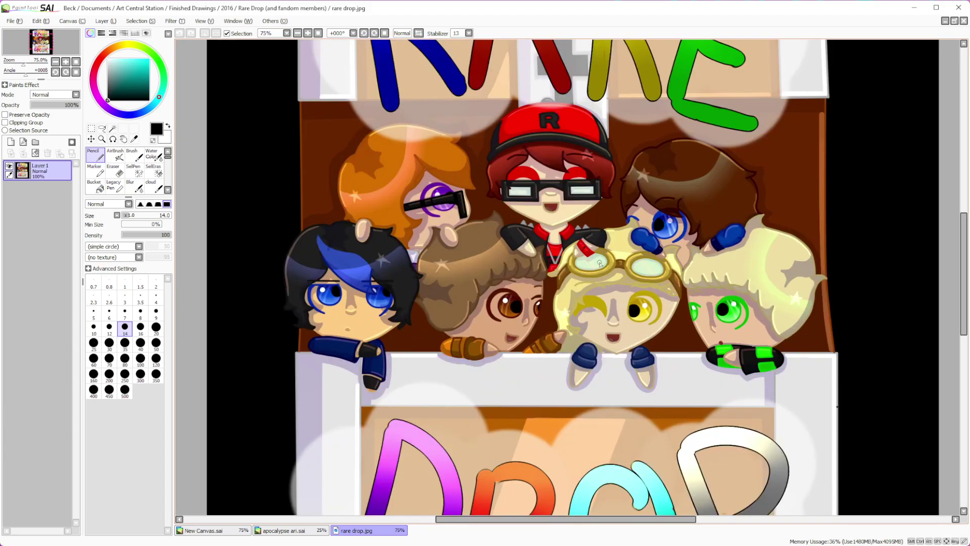
left_click(227, 531)
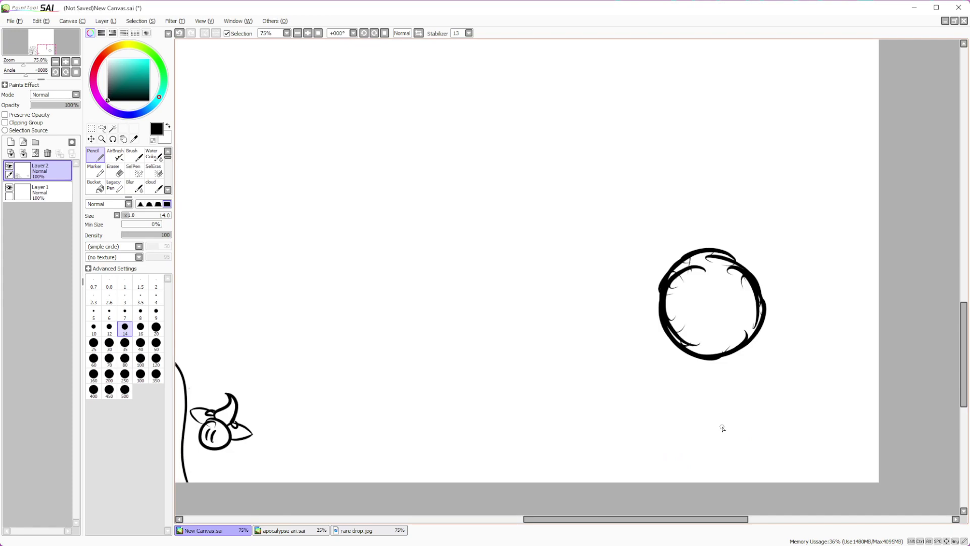
At 100% zoom, draw the neck and torso below the round head plus a face guideline
scroll(628, 423, "down", 1)
scroll(628, 422, "down", 1)
scroll(639, 427, "up", 1)
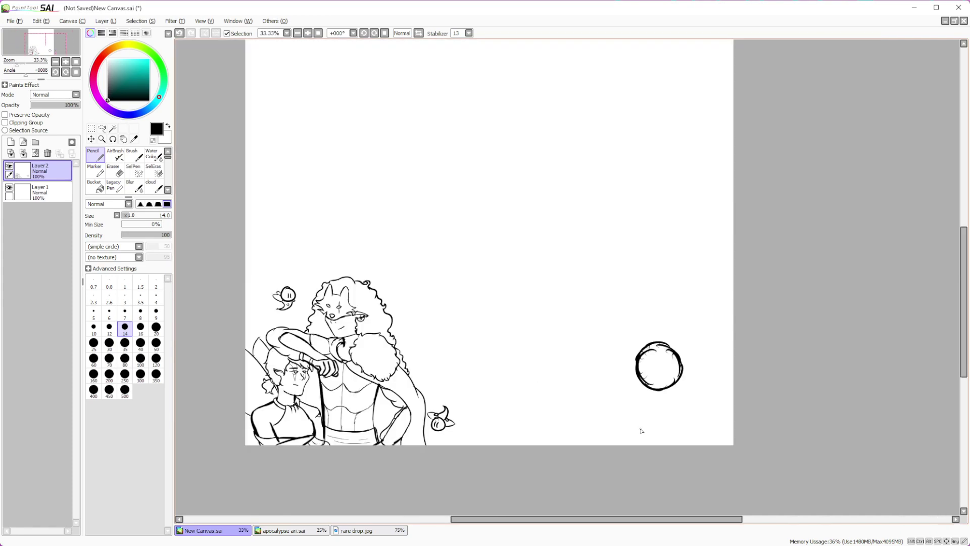
scroll(643, 425, "down", 2)
scroll(650, 426, "up", 1)
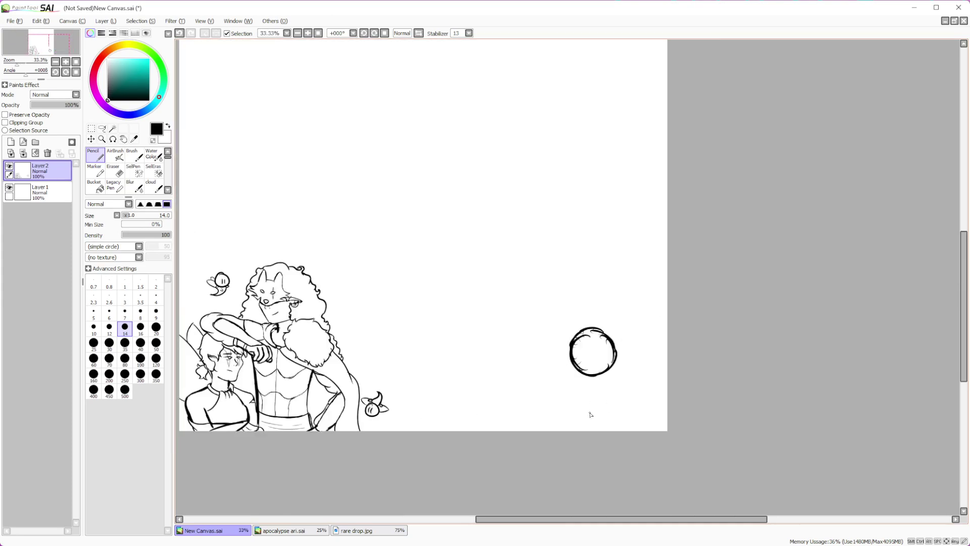
scroll(591, 401, "up", 2)
scroll(625, 405, "up", 1)
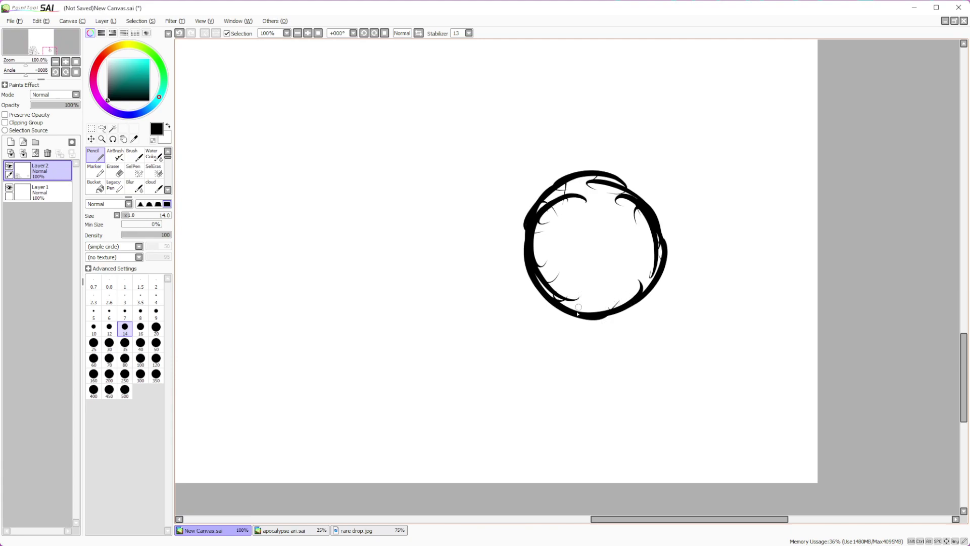
mouse_move(575, 318)
left_mouse_down()
mouse_move(617, 333)
mouse_move(582, 328)
mouse_move(542, 354)
mouse_move(585, 376)
mouse_move(584, 363)
mouse_move(592, 372)
mouse_move(581, 374)
left_mouse_up()
mouse_move(540, 314)
left_mouse_down()
mouse_move(534, 398)
mouse_move(537, 385)
mouse_move(543, 403)
mouse_move(536, 398)
mouse_move(576, 414)
mouse_move(575, 326)
mouse_move(546, 318)
mouse_move(579, 340)
mouse_move(617, 332)
mouse_move(641, 350)
mouse_move(658, 374)
mouse_move(633, 368)
mouse_move(650, 379)
mouse_move(614, 380)
mouse_move(615, 393)
mouse_move(613, 371)
mouse_move(612, 395)
left_mouse_up()
left_click_drag(580, 194, 577, 296)
Draw the arm and two bent legs, erase stray strokes near the left foot, and reselect the Pencil
mouse_move(614, 399)
left_mouse_down()
mouse_move(642, 438)
mouse_move(623, 443)
mouse_move(645, 457)
left_mouse_up()
left_click_drag(634, 425, 646, 457)
mouse_move(585, 427)
left_mouse_down()
mouse_move(566, 414)
mouse_move(557, 447)
left_mouse_up()
mouse_move(563, 410)
left_mouse_down()
mouse_move(550, 429)
mouse_move(553, 455)
mouse_move(580, 467)
mouse_move(573, 435)
mouse_move(580, 461)
left_mouse_up()
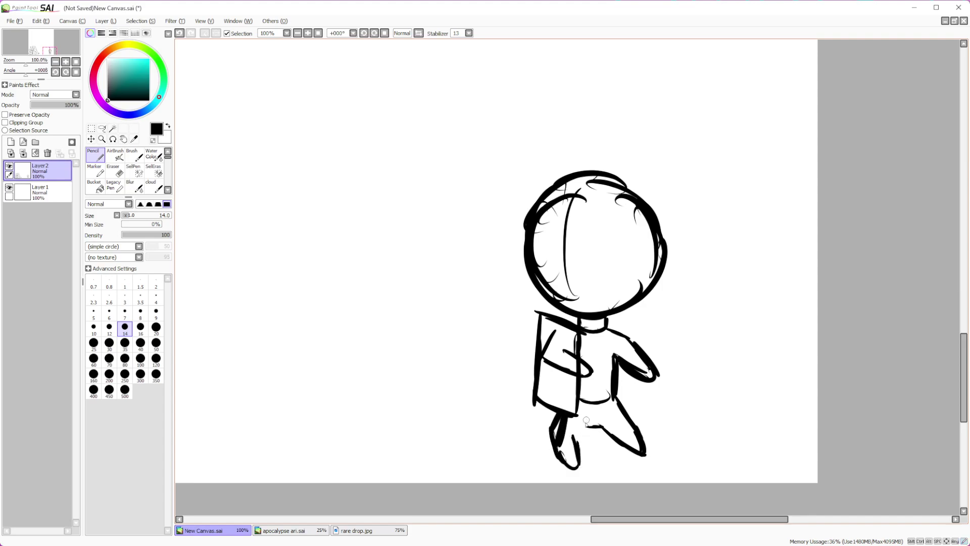
left_click_drag(586, 424, 572, 439)
key("e")
mouse_move(550, 420)
left_mouse_down()
mouse_move(550, 441)
mouse_move(553, 426)
mouse_move(587, 431)
mouse_move(554, 425)
mouse_move(560, 455)
mouse_move(575, 453)
mouse_move(574, 432)
mouse_move(588, 420)
mouse_move(626, 443)
left_mouse_up()
left_click(96, 154)
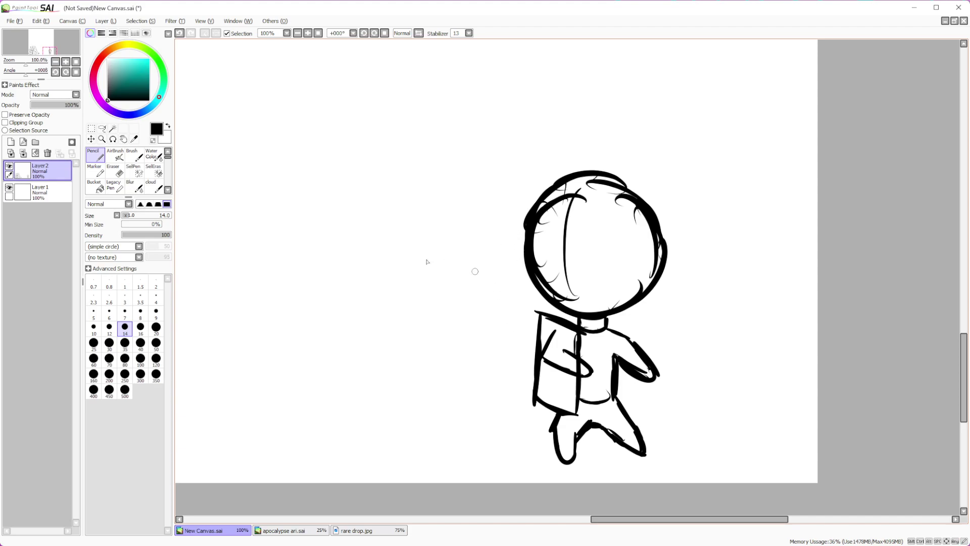
Draw a second round head with neck to the left, erasing the chin stub and inner curls
mouse_move(430, 189)
left_mouse_down()
mouse_move(418, 166)
mouse_move(344, 236)
mouse_move(362, 182)
mouse_move(375, 275)
mouse_move(340, 234)
mouse_move(383, 270)
mouse_move(364, 293)
mouse_move(395, 283)
mouse_move(443, 300)
mouse_move(408, 303)
mouse_move(461, 253)
mouse_move(470, 231)
mouse_move(473, 248)
mouse_move(443, 183)
mouse_move(423, 165)
mouse_move(397, 167)
mouse_move(375, 202)
left_mouse_up()
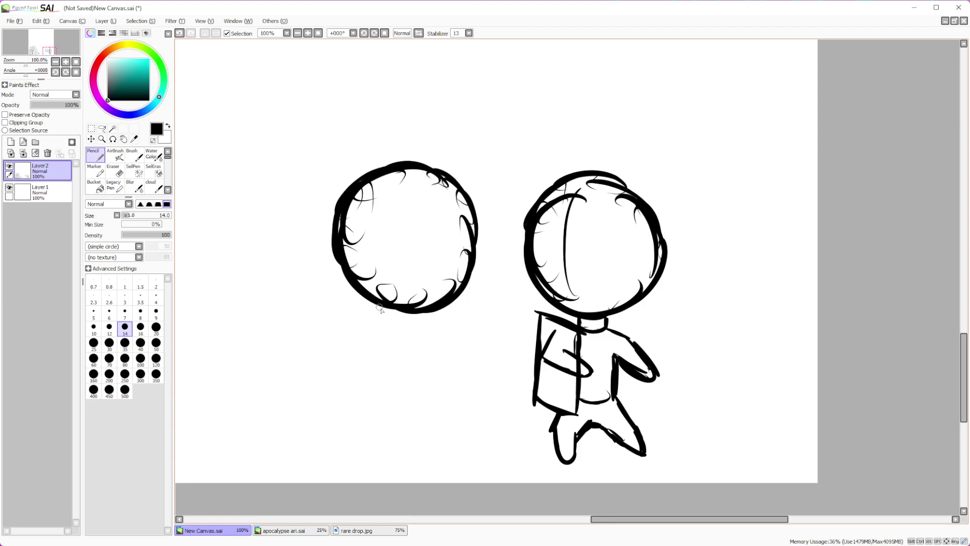
mouse_move(381, 308)
left_mouse_down()
mouse_move(376, 324)
mouse_move(409, 323)
left_mouse_up()
mouse_move(423, 311)
left_mouse_down()
mouse_move(421, 323)
mouse_move(357, 310)
mouse_move(435, 323)
left_mouse_up()
key("e")
mouse_move(400, 190)
left_mouse_down()
mouse_move(382, 258)
mouse_move(360, 206)
mouse_move(422, 210)
mouse_move(424, 299)
left_mouse_up()
mouse_move(367, 210)
left_mouse_down()
mouse_move(457, 225)
mouse_move(463, 237)
mouse_move(416, 191)
mouse_move(434, 234)
left_mouse_up()
key("n")
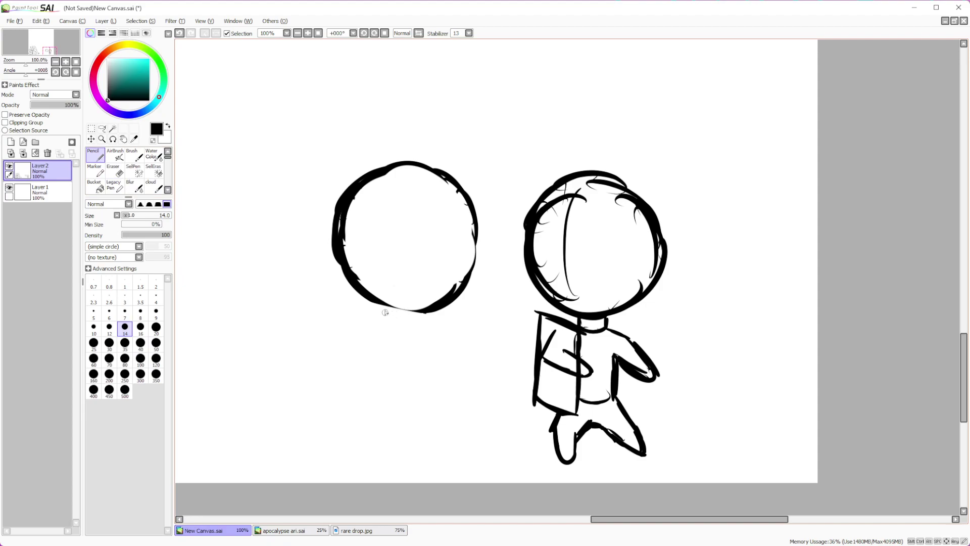
Draw the left figure's collar and both arms, undoing an extra thumb stroke
left_click_drag(378, 313, 400, 320)
mouse_move(349, 320)
left_mouse_down()
mouse_move(418, 317)
mouse_move(402, 313)
mouse_move(417, 316)
mouse_move(400, 380)
left_mouse_up()
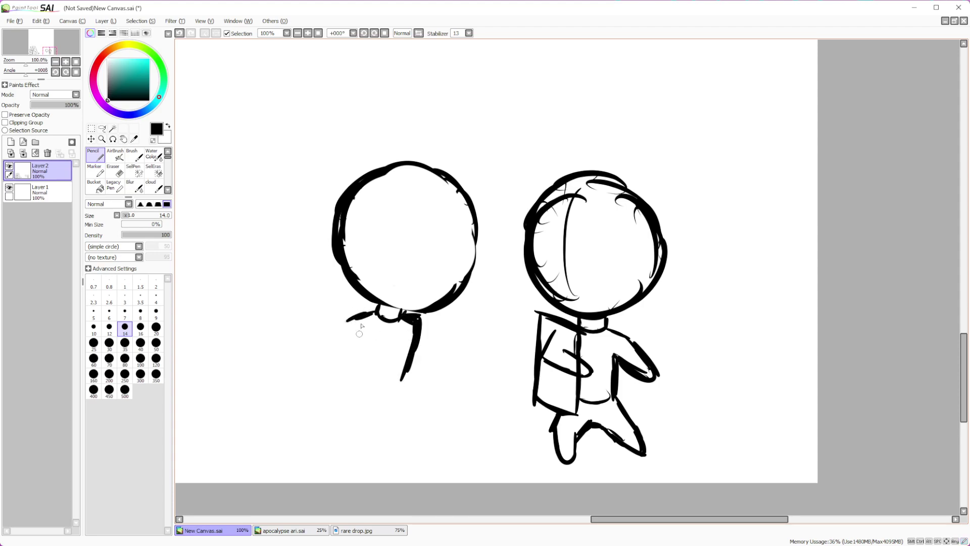
mouse_move(347, 321)
left_mouse_down()
mouse_move(312, 349)
mouse_move(328, 334)
mouse_move(310, 353)
mouse_move(316, 361)
mouse_move(365, 340)
mouse_move(343, 384)
mouse_move(369, 379)
mouse_move(393, 399)
mouse_move(410, 372)
left_mouse_up()
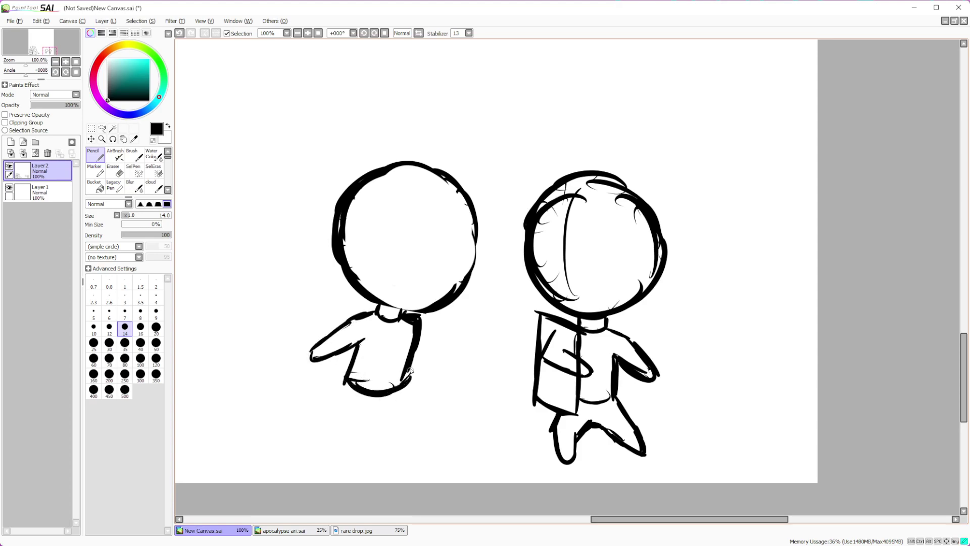
mouse_move(420, 323)
left_mouse_down()
mouse_move(422, 366)
mouse_move(467, 342)
mouse_move(432, 364)
mouse_move(445, 360)
mouse_move(415, 357)
left_mouse_up()
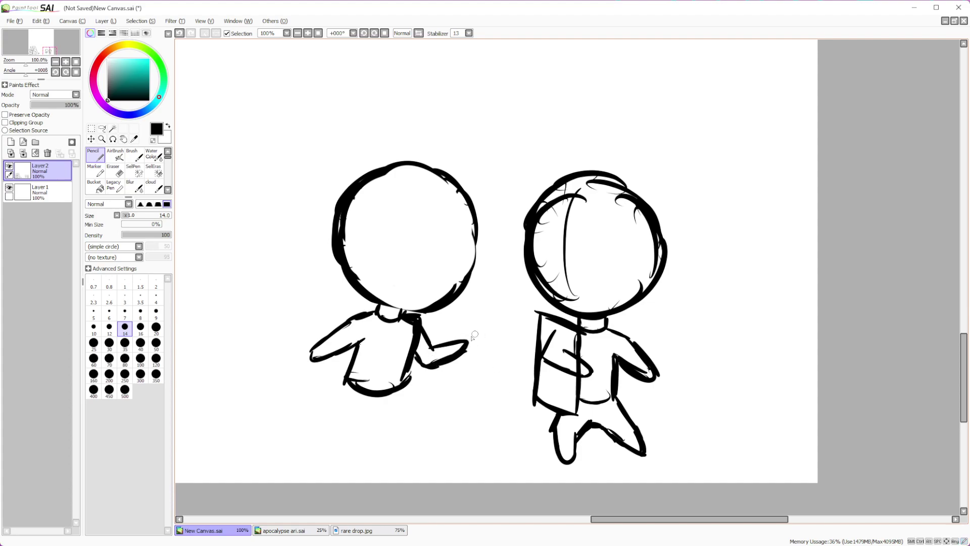
left_click_drag(468, 341, 462, 342)
left_click(179, 34)
left_click(180, 33)
Draw a sword with blade and hilt in the left figure's hand
left_click_drag(490, 286, 462, 335)
mouse_move(493, 284)
left_mouse_down()
mouse_move(508, 275)
mouse_move(478, 342)
mouse_move(494, 347)
left_mouse_up()
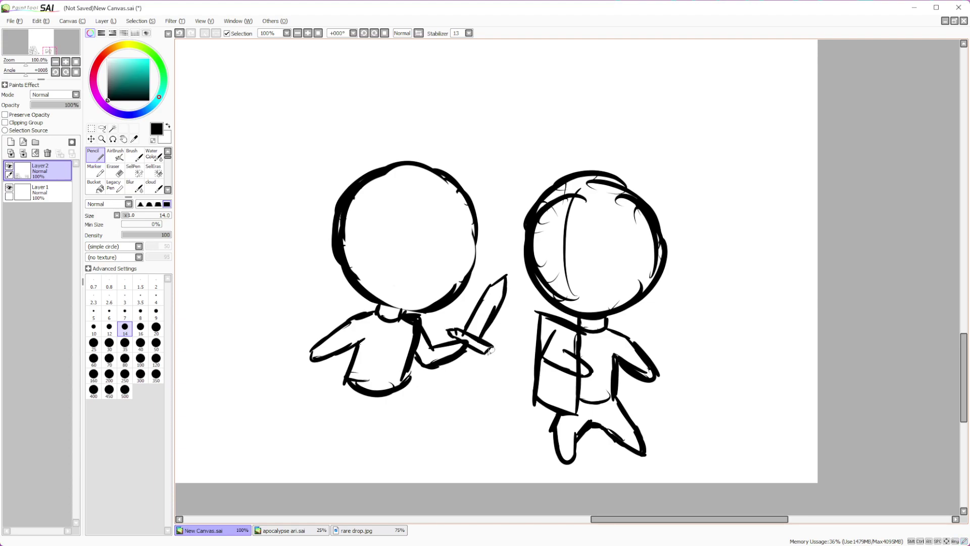
left_click_drag(461, 346, 462, 360)
Draw the left figure's two legs
mouse_move(422, 418)
left_mouse_down()
mouse_move(404, 383)
mouse_move(406, 446)
left_mouse_up()
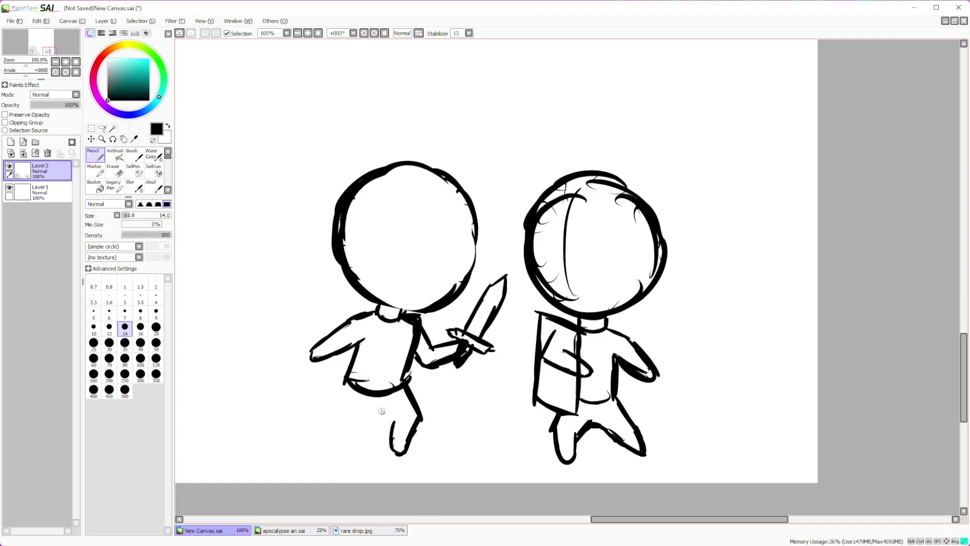
mouse_move(347, 381)
left_mouse_down()
mouse_move(314, 434)
mouse_move(334, 431)
mouse_move(322, 441)
mouse_move(368, 411)
left_mouse_up()
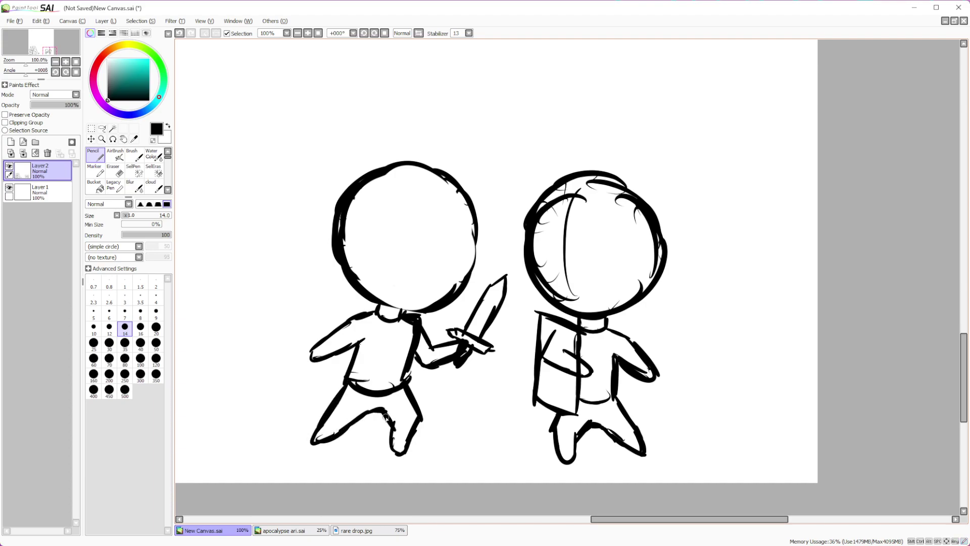
scroll(386, 417, "down", 4)
scroll(494, 259, "up", 1)
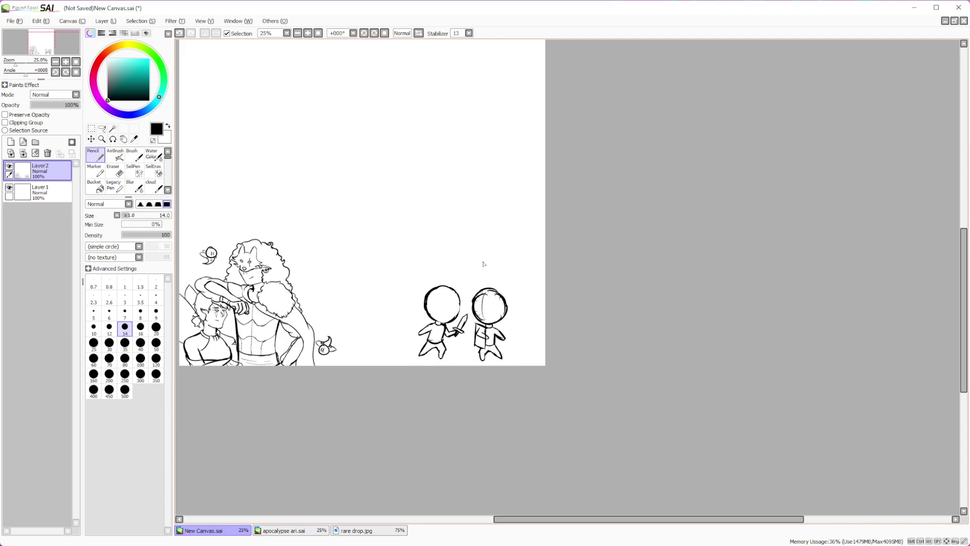
scroll(484, 263, "up", 3)
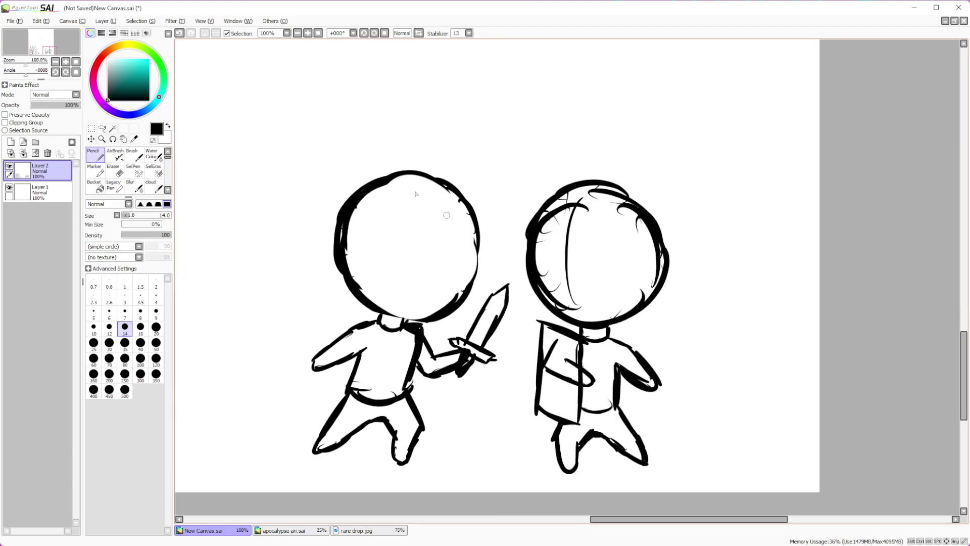
Draw a curved line down the inside of the left head, then bring up File > Open
mouse_move(425, 190)
left_mouse_down()
mouse_move(445, 224)
mouse_move(432, 259)
mouse_move(447, 240)
mouse_move(407, 317)
left_mouse_up()
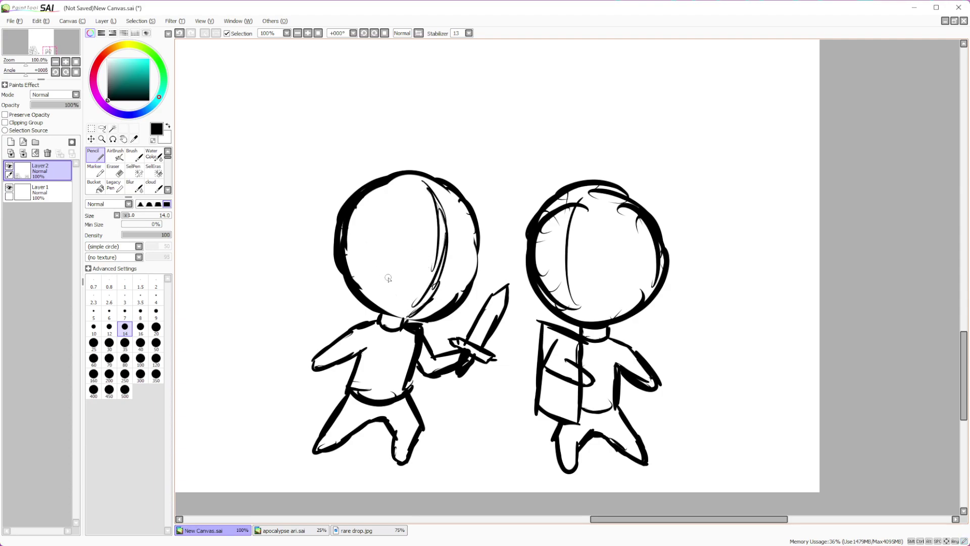
scroll(516, 389, "down", 4)
scroll(519, 291, "up", 3)
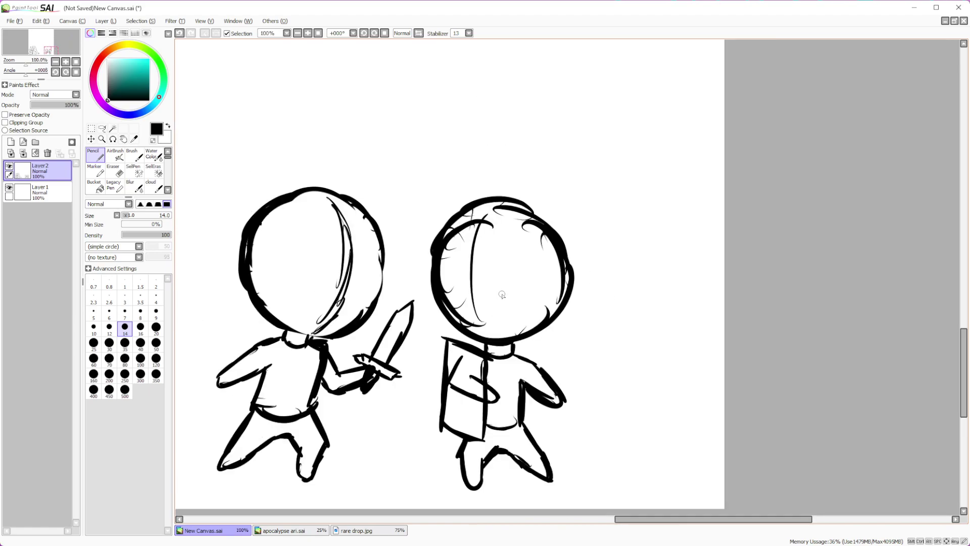
scroll(519, 291, "up", 2)
scroll(520, 289, "down", 1)
left_click(20, 24)
left_click(29, 32)
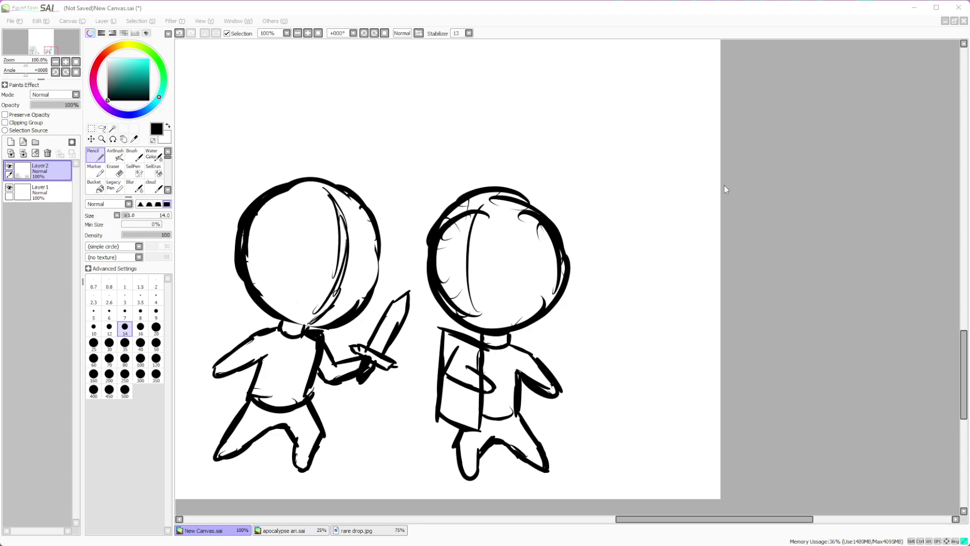
Open fable 1.jpg for reference and compare it with apocalypse ari.sai before returning to the sketch
left_click(897, 313)
scroll(598, 169, "down", 1)
scroll(694, 168, "up", 2)
scroll(470, 313, "down", 2)
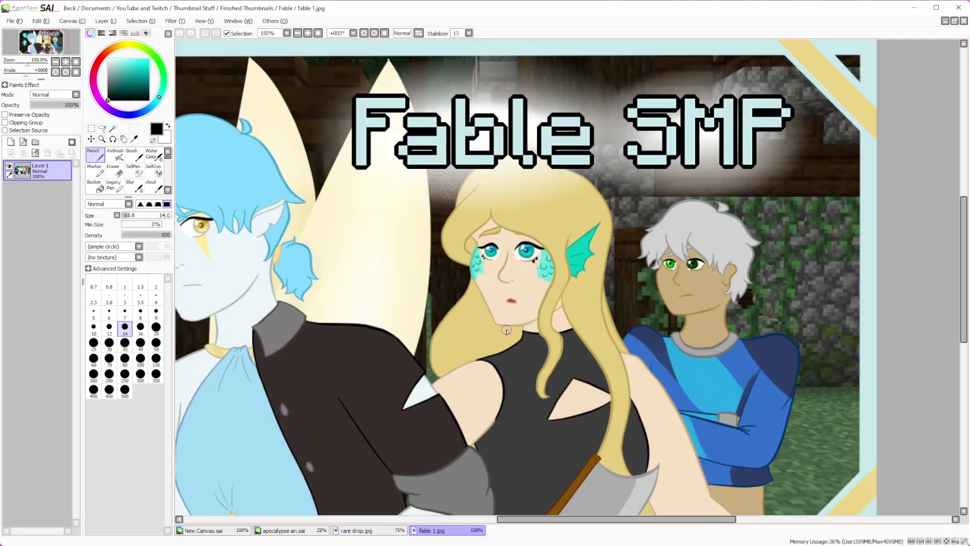
left_click(321, 528)
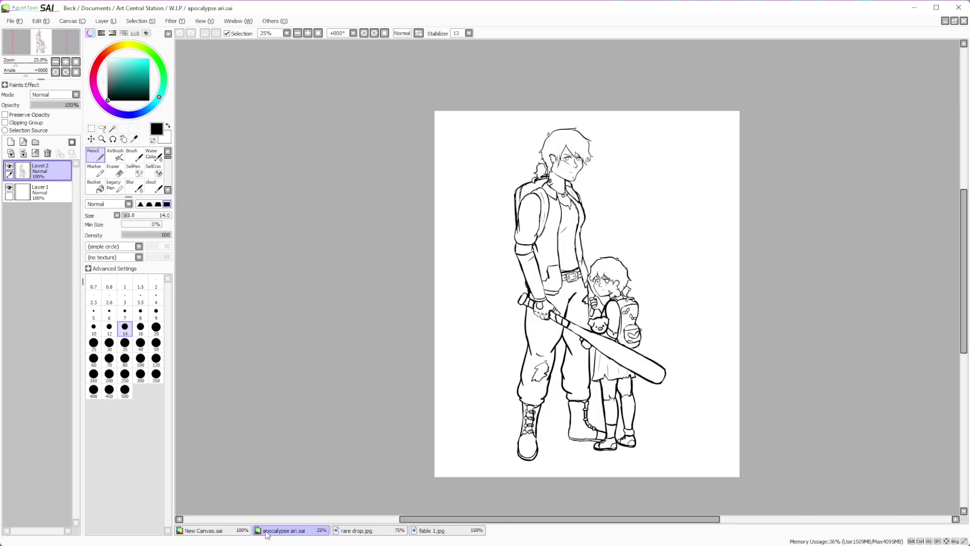
left_click(246, 531)
Glance at the rare drop.jpg artwork, then come back to the New Canvas sketch
scroll(514, 361, "down", 2)
scroll(506, 401, "up", 4)
scroll(507, 412, "down", 2)
scroll(502, 232, "up", 3)
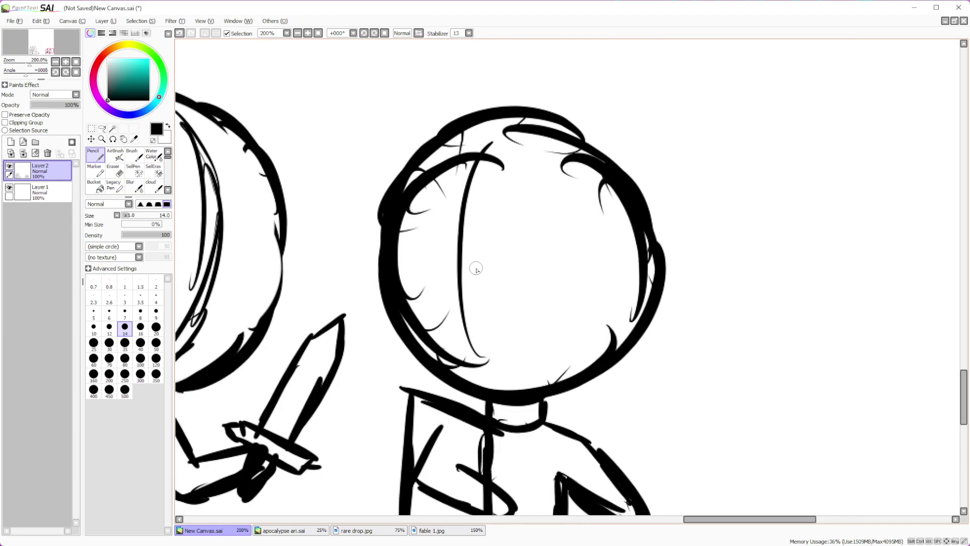
left_click(364, 530)
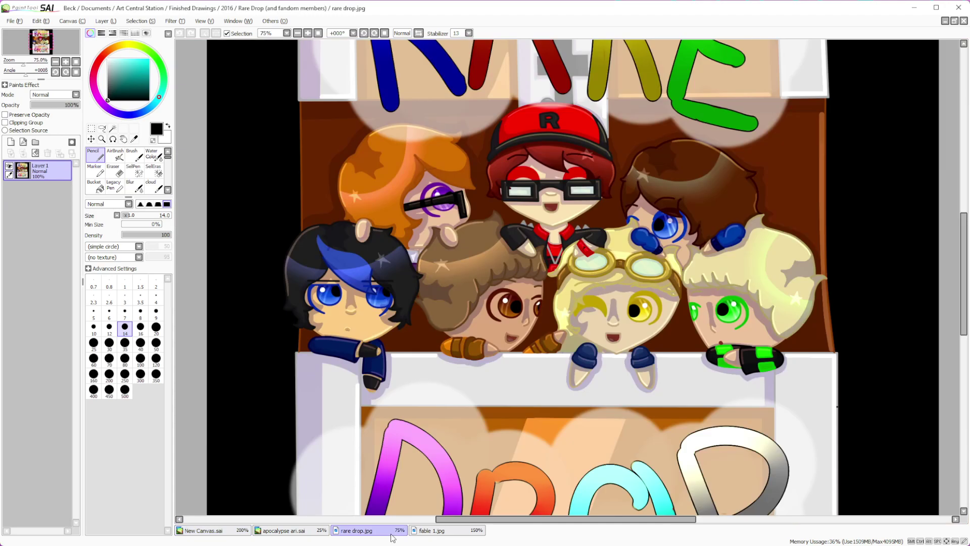
left_click(226, 531)
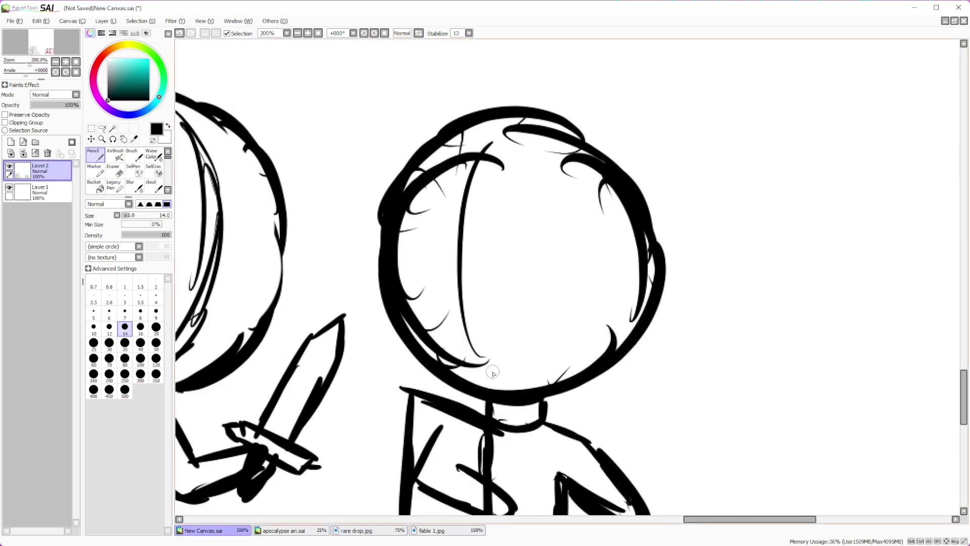
scroll(487, 305, "up", 2)
Sketch trial eye outlines on the right chibi's head with the Pencil
mouse_move(479, 277)
left_mouse_down()
mouse_move(580, 259)
mouse_move(570, 258)
mouse_move(585, 310)
mouse_move(586, 280)
mouse_move(572, 333)
left_mouse_up()
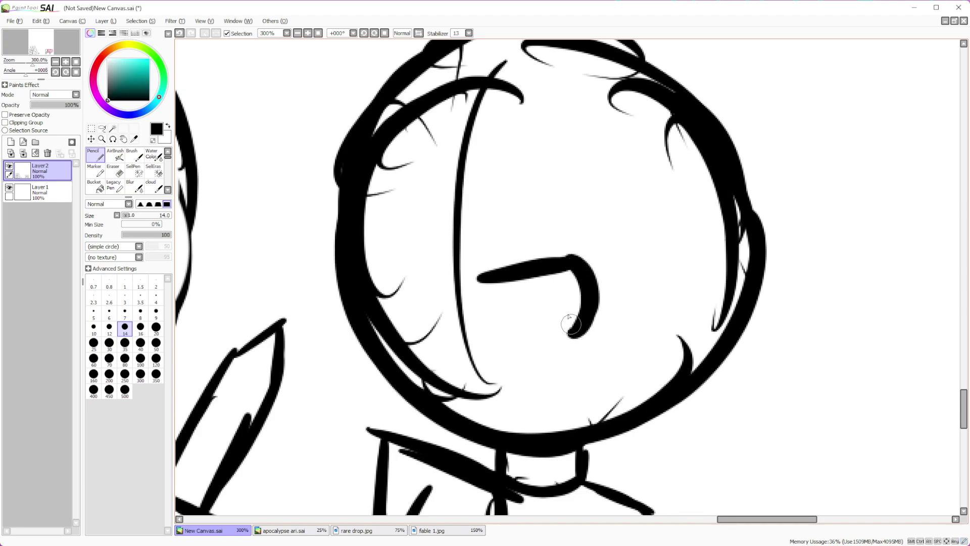
mouse_move(483, 277)
left_mouse_down()
mouse_move(515, 333)
mouse_move(550, 316)
mouse_move(534, 326)
mouse_move(540, 277)
left_mouse_up()
left_click_drag(387, 252, 436, 280)
left_click_drag(372, 247, 444, 282)
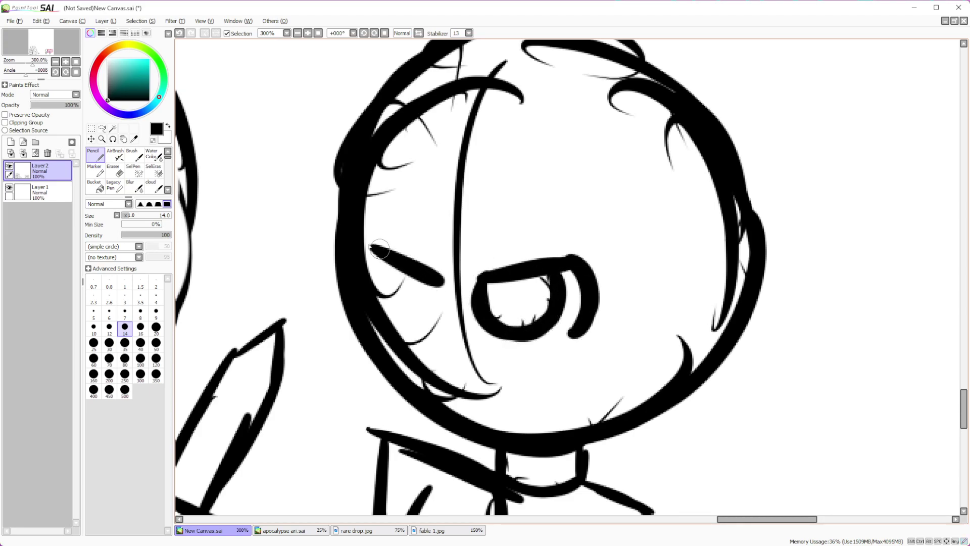
left_click_drag(377, 252, 376, 305)
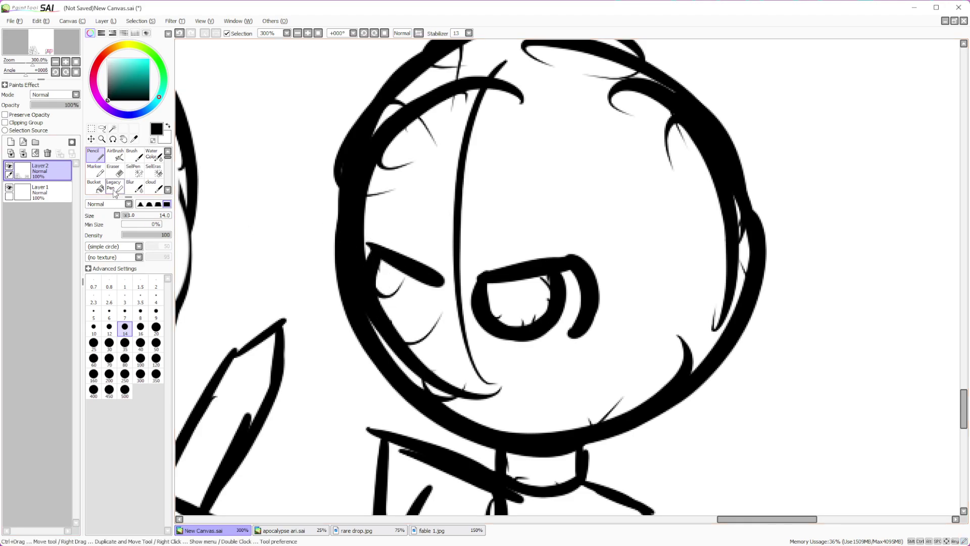
Wipe the trial eyes and centre line off the head with a size-100 Eraser
left_click(115, 171)
left_click(140, 359)
mouse_move(473, 186)
left_mouse_down()
mouse_move(448, 316)
mouse_move(564, 295)
mouse_move(433, 213)
mouse_move(511, 227)
mouse_move(467, 143)
mouse_move(564, 155)
mouse_move(528, 145)
mouse_move(626, 179)
mouse_move(628, 329)
mouse_move(638, 319)
left_mouse_up()
scroll(476, 310, "down", 5)
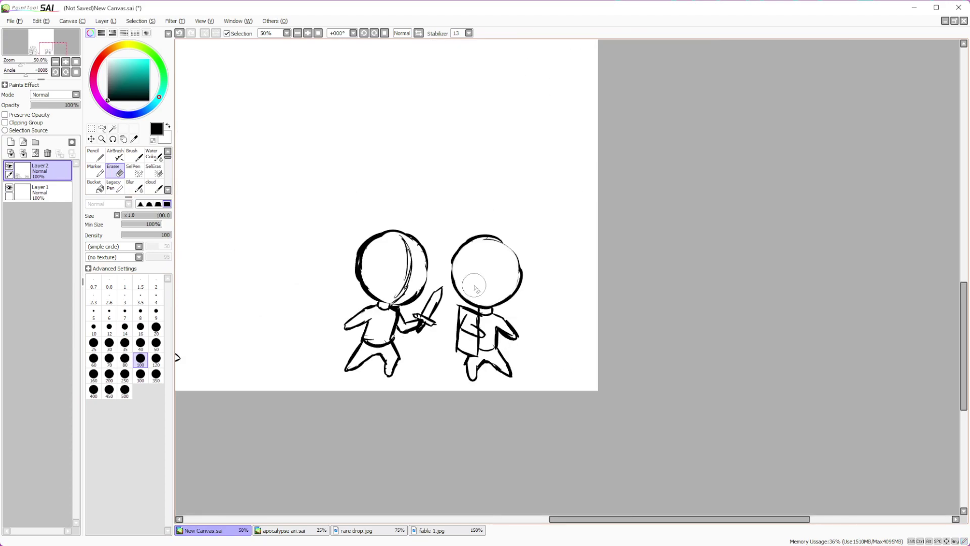
scroll(465, 294, "up", 2)
scroll(484, 247, "down", 2)
scroll(404, 293, "up", 2)
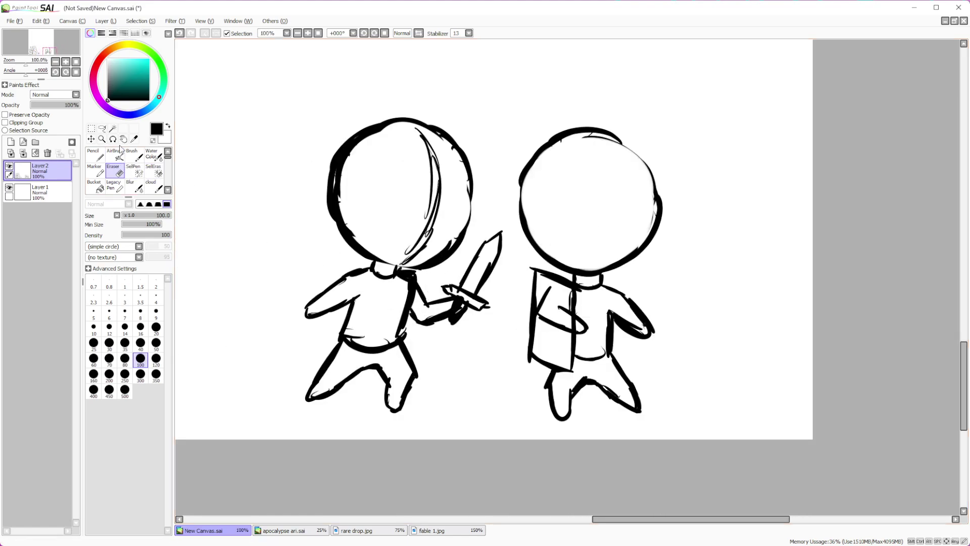
Lasso the sword-holding chibi, shift it and rotate it slightly counter-clockwise, then deselect
left_click(102, 130)
mouse_move(398, 90)
left_mouse_down()
mouse_move(283, 161)
mouse_move(239, 402)
mouse_move(445, 464)
mouse_move(476, 348)
mouse_move(513, 296)
mouse_move(516, 231)
mouse_move(502, 143)
left_mouse_up()
key("ctrl+t")
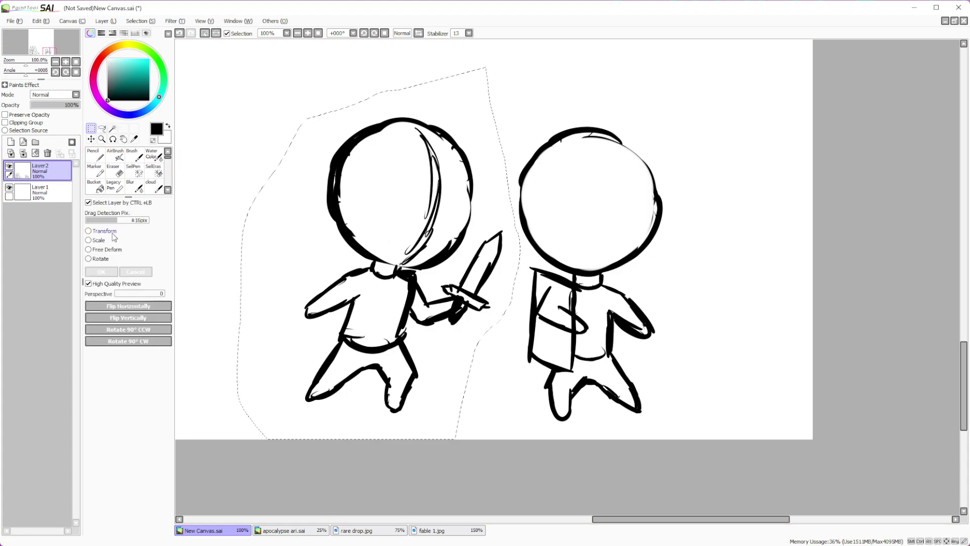
left_click_drag(475, 305, 459, 313)
left_click_drag(569, 301, 551, 306)
left_click_drag(403, 326, 458, 344)
left_click(102, 273)
scroll(525, 317, "up", 1)
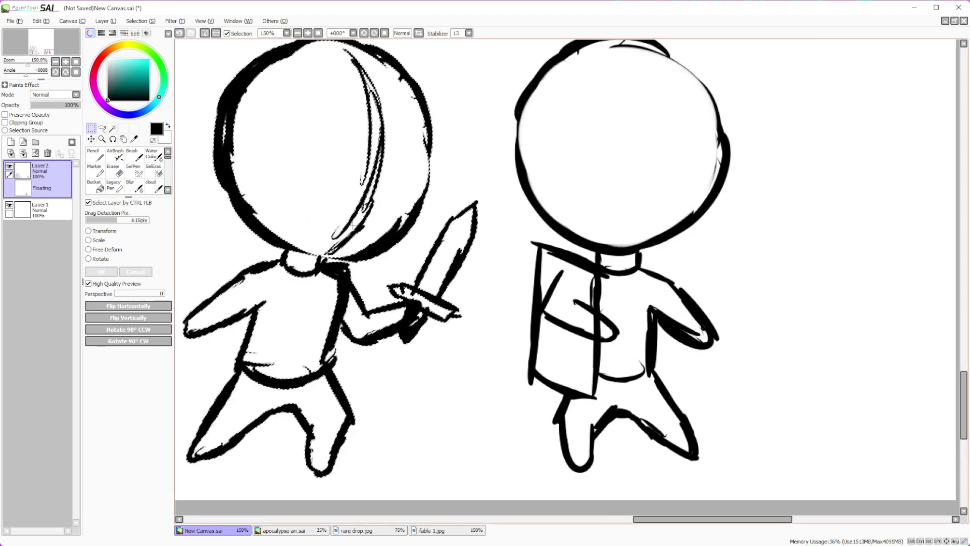
key("ctrl+d")
Redraw the left chibi's sleeve line and thicken the elbow side of the arm
left_click_drag(274, 383, 345, 363)
key("n")
mouse_move(275, 289)
left_mouse_down()
mouse_move(299, 317)
mouse_move(320, 325)
mouse_move(319, 310)
mouse_move(321, 328)
mouse_move(275, 283)
mouse_move(301, 321)
mouse_move(289, 302)
mouse_move(329, 328)
mouse_move(322, 309)
mouse_move(331, 334)
left_mouse_up()
left_click_drag(313, 288, 326, 307)
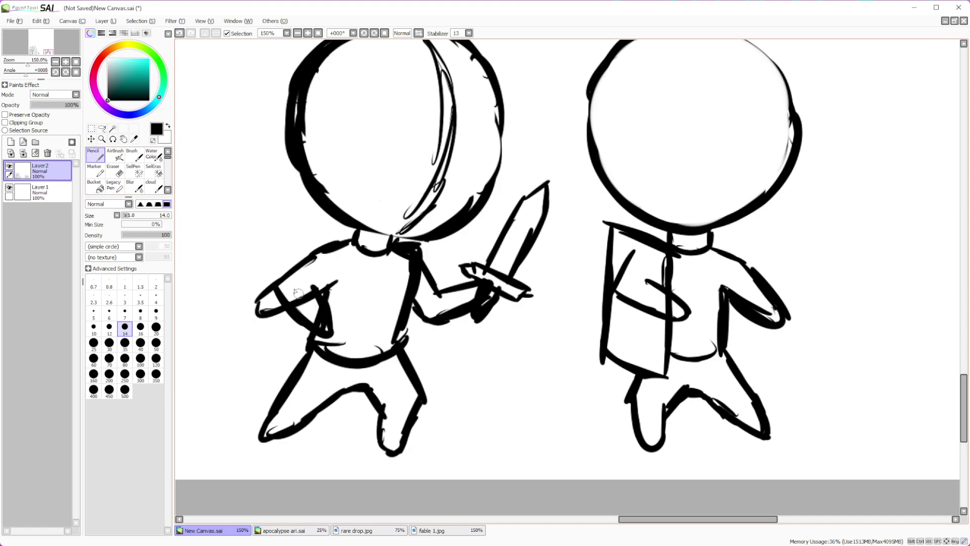
Erase the sleeve end, the thick inner arm stroke and the torso line with a size-14 Eraser
key("e")
left_click_drag(230, 291, 237, 307)
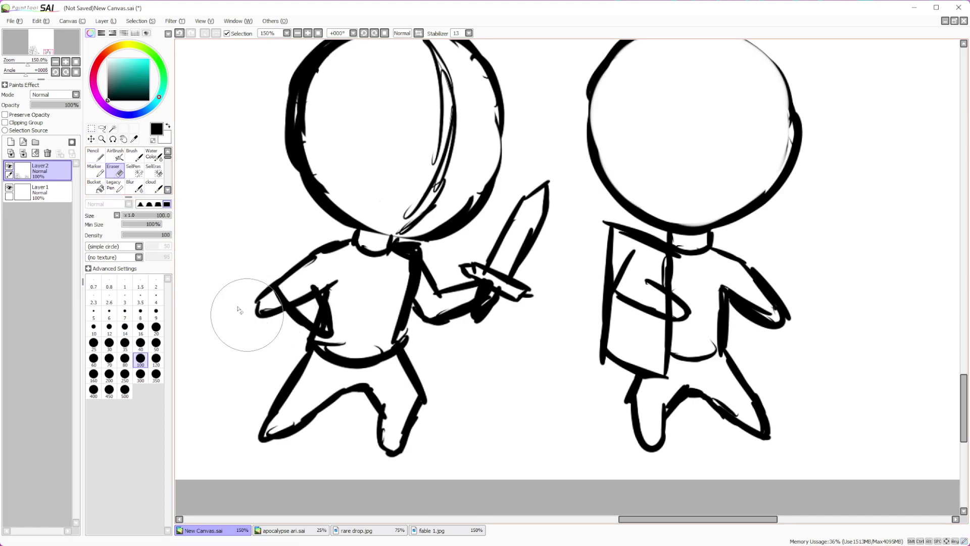
left_click(125, 327)
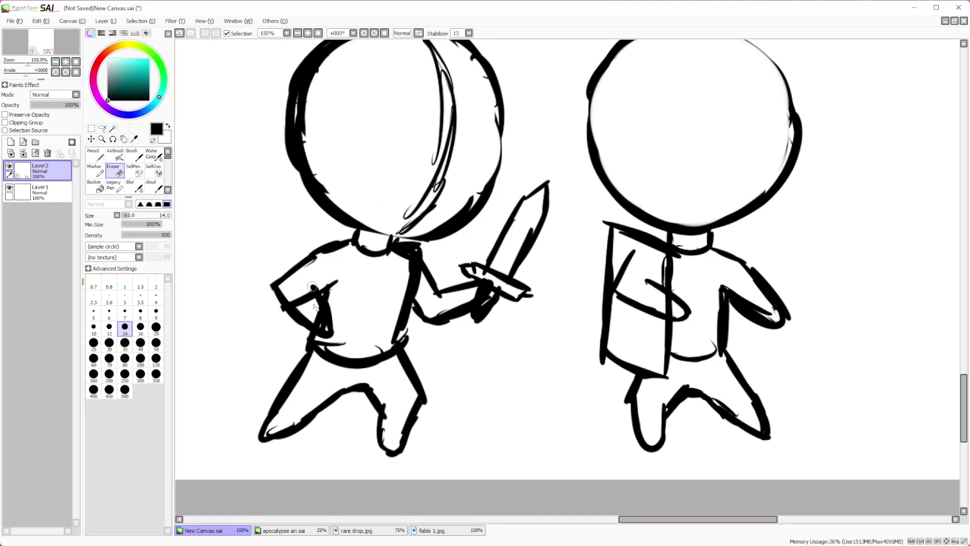
mouse_move(286, 289)
left_mouse_down()
mouse_move(317, 323)
mouse_move(275, 273)
mouse_move(268, 289)
mouse_move(274, 272)
mouse_move(272, 301)
mouse_move(272, 278)
mouse_move(295, 323)
left_mouse_up()
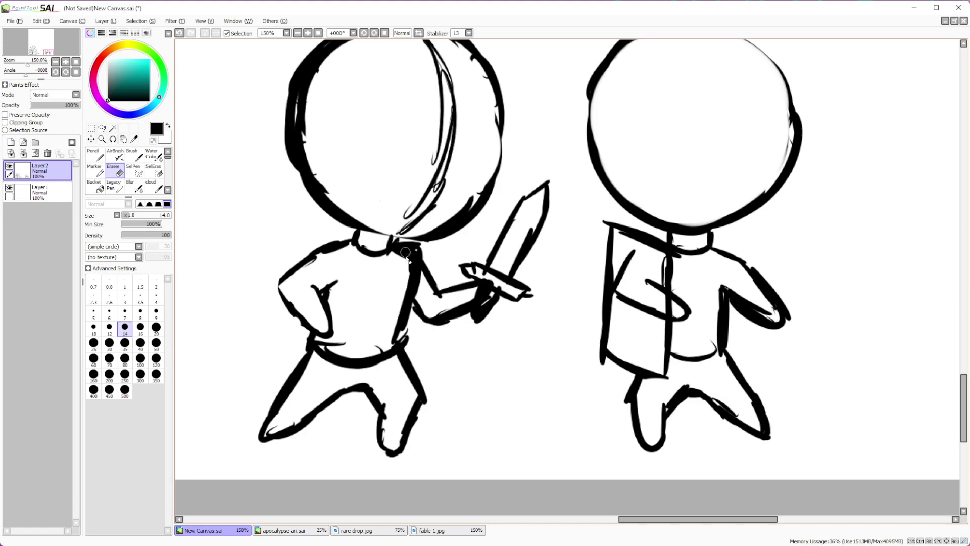
mouse_move(411, 273)
left_mouse_down()
mouse_move(428, 303)
mouse_move(401, 242)
mouse_move(433, 260)
left_mouse_up()
Thicken the line under the sword arm with the Pencil
left_click(96, 155)
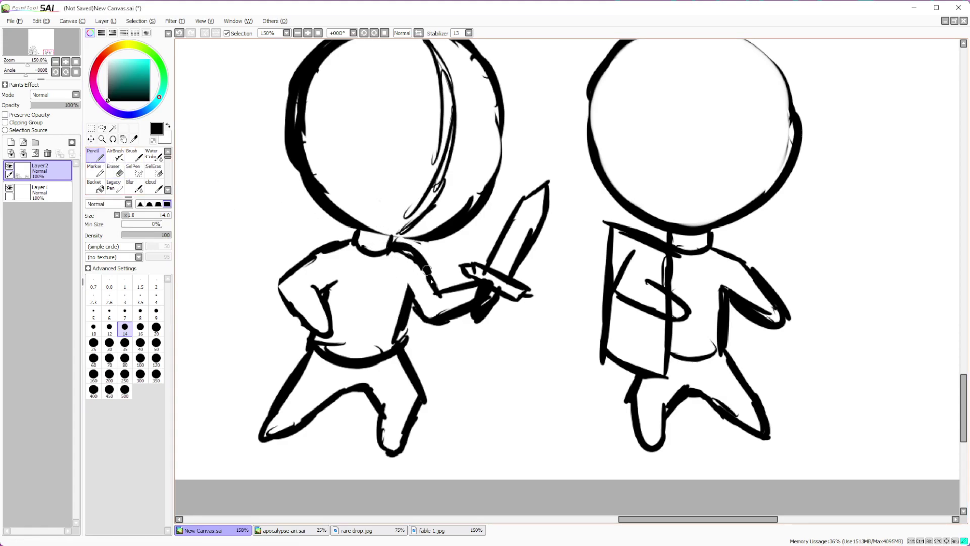
left_click(123, 168)
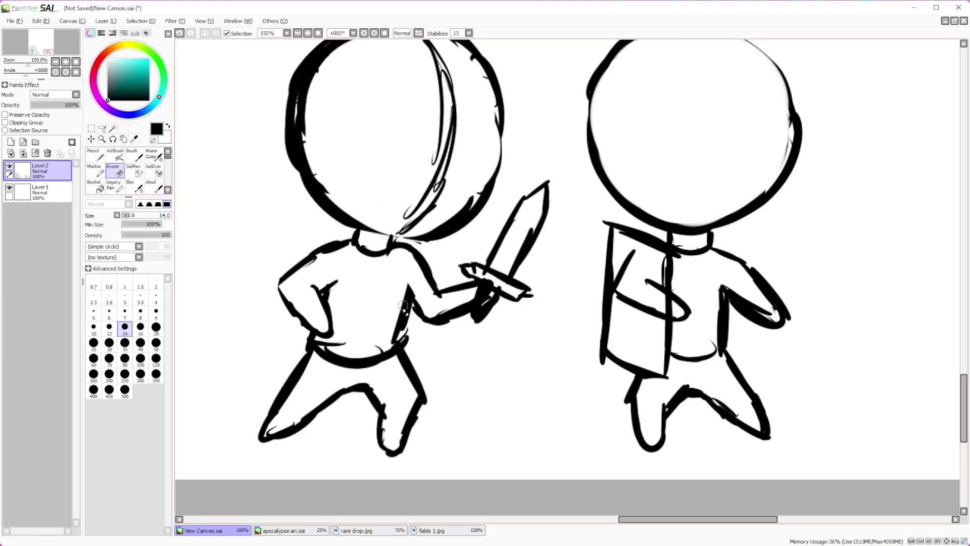
key("n")
left_click_drag(412, 306, 441, 323)
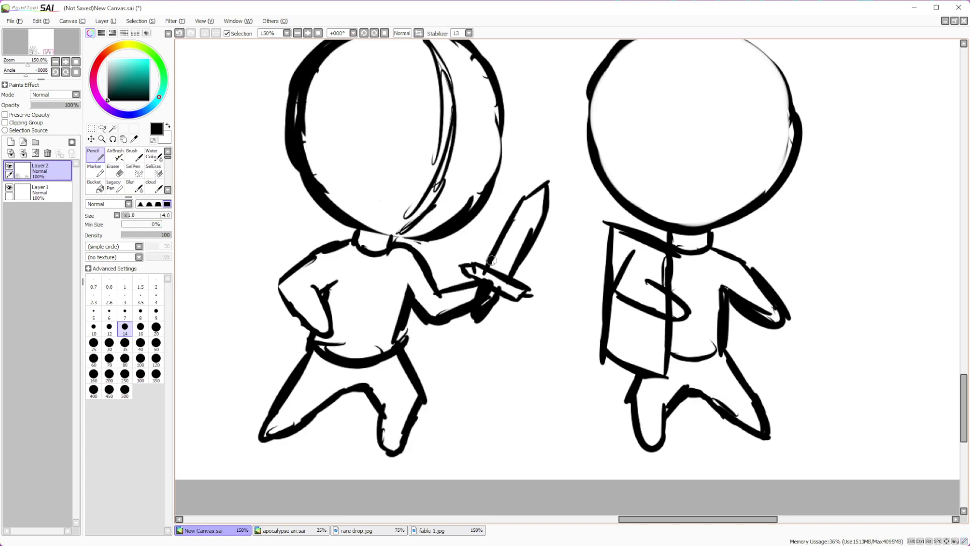
scroll(494, 256, "down", 5)
scroll(554, 240, "up", 4)
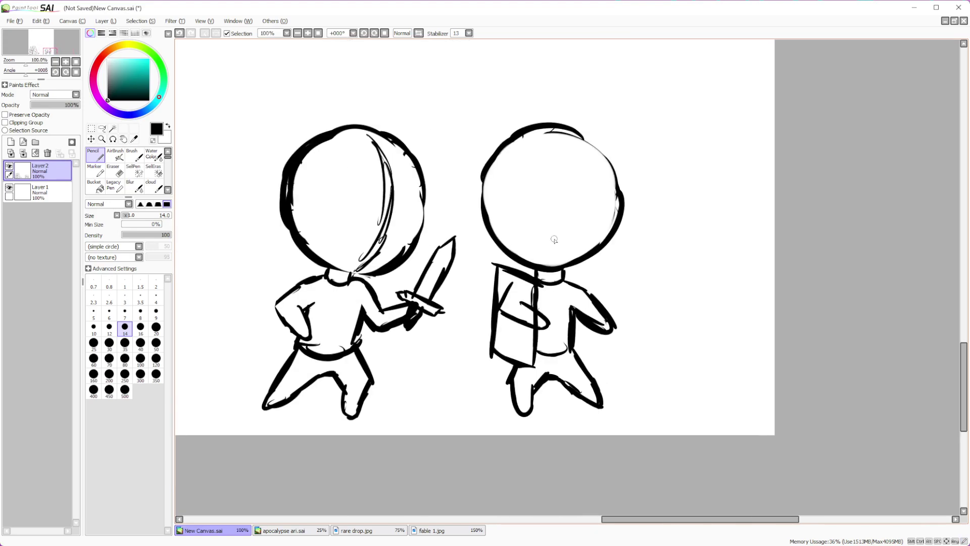
Lasso the shield-carrying chibi, shrink it with Ctrl+T, nudge it up and right, and apply
left_click(102, 128)
mouse_move(494, 112)
left_mouse_down()
mouse_move(458, 166)
mouse_move(465, 398)
mouse_move(678, 360)
mouse_move(602, 76)
left_mouse_up()
key("ctrl+t")
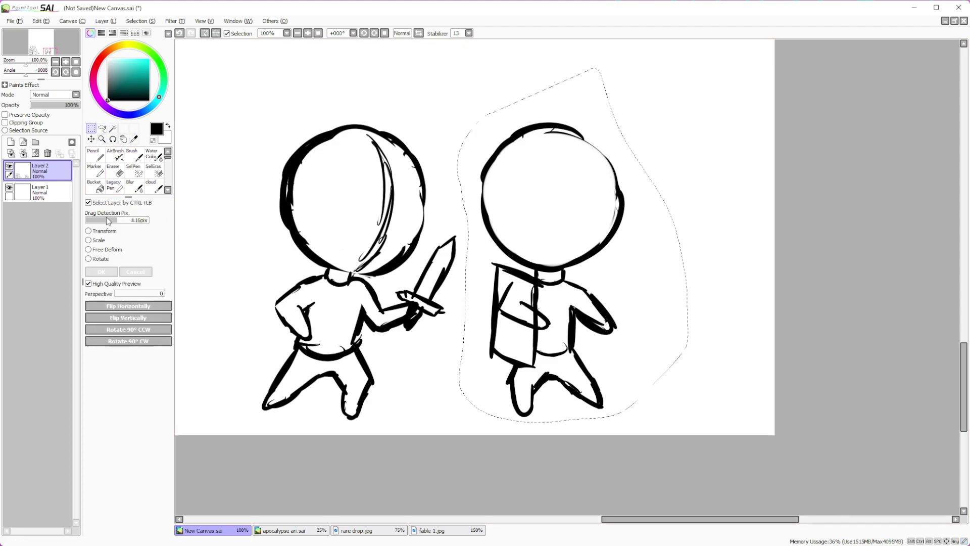
left_click_drag(486, 126, 505, 172)
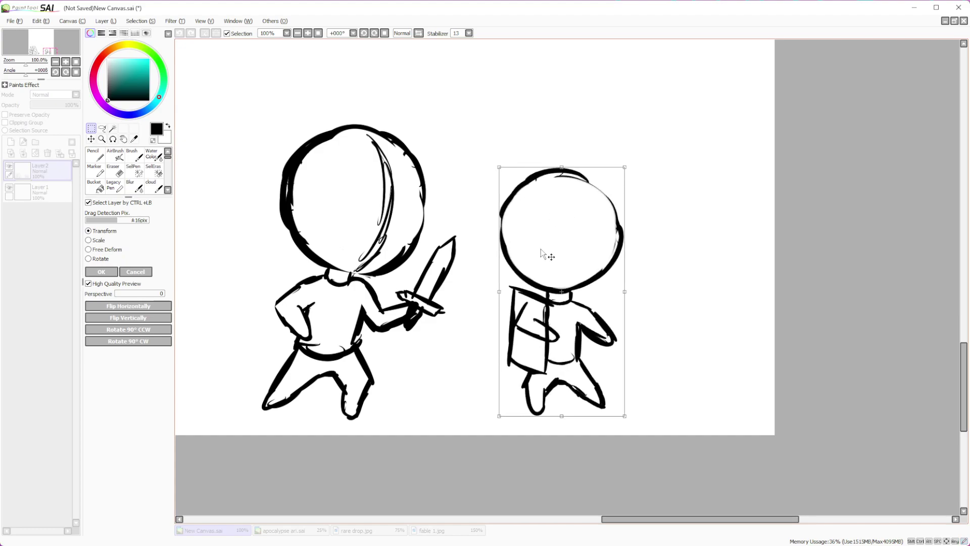
left_click_drag(555, 250, 557, 248)
scroll(554, 243, "down", 3)
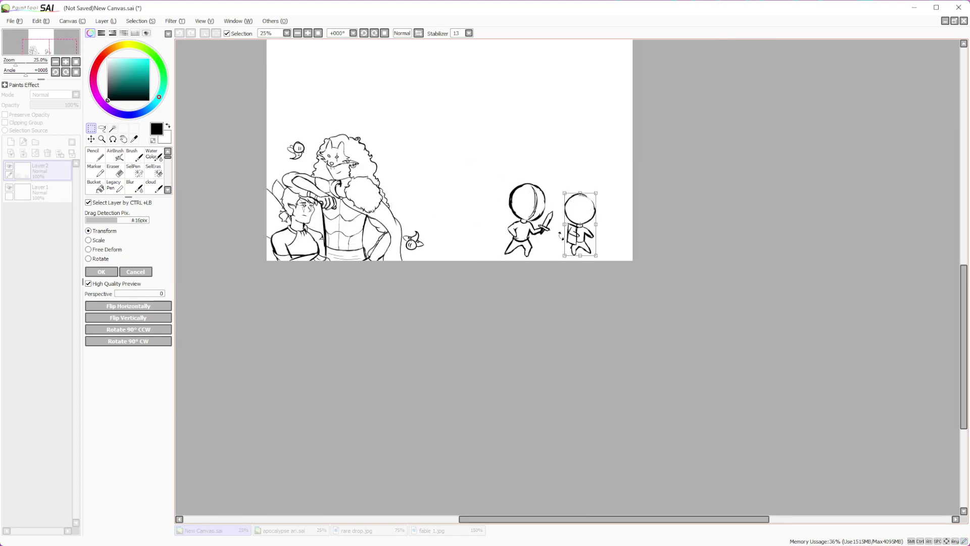
scroll(600, 239, "up", 3)
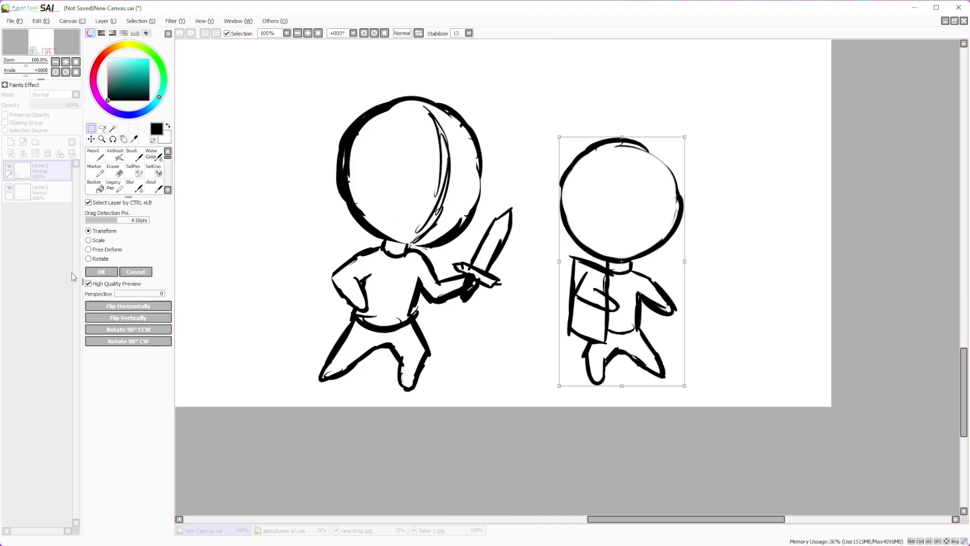
left_click(126, 271)
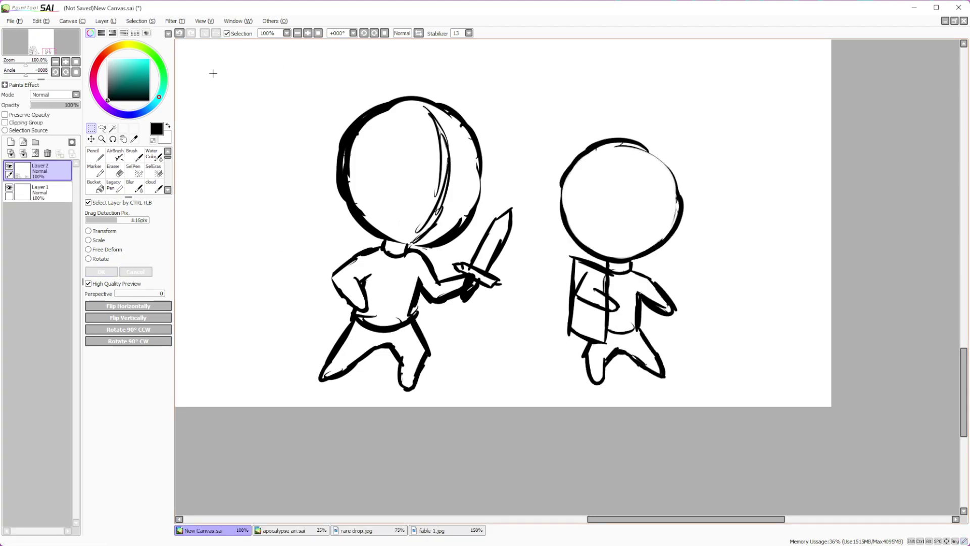
scroll(568, 284, "down", 2)
scroll(605, 289, "up", 4)
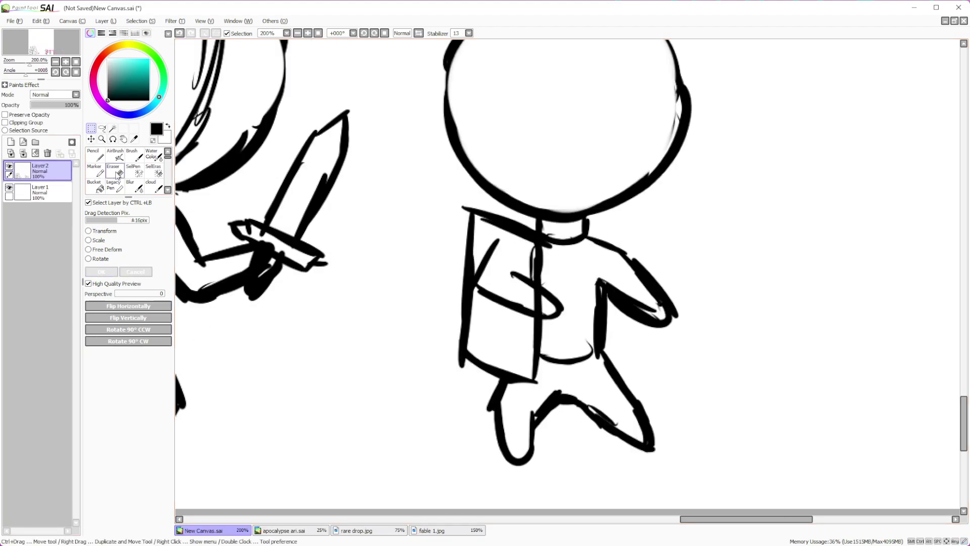
Erase stray strokes inside the shield chibi's body and redraw the shield's bottom-left corner
key("e")
mouse_move(507, 265)
left_mouse_down()
mouse_move(495, 308)
mouse_move(476, 247)
mouse_move(477, 340)
mouse_move(450, 363)
mouse_move(505, 288)
mouse_move(504, 318)
mouse_move(519, 319)
mouse_move(524, 264)
mouse_move(523, 300)
left_mouse_up()
mouse_move(526, 260)
left_mouse_down()
mouse_move(529, 247)
mouse_move(482, 222)
mouse_move(462, 195)
mouse_move(463, 222)
left_mouse_up()
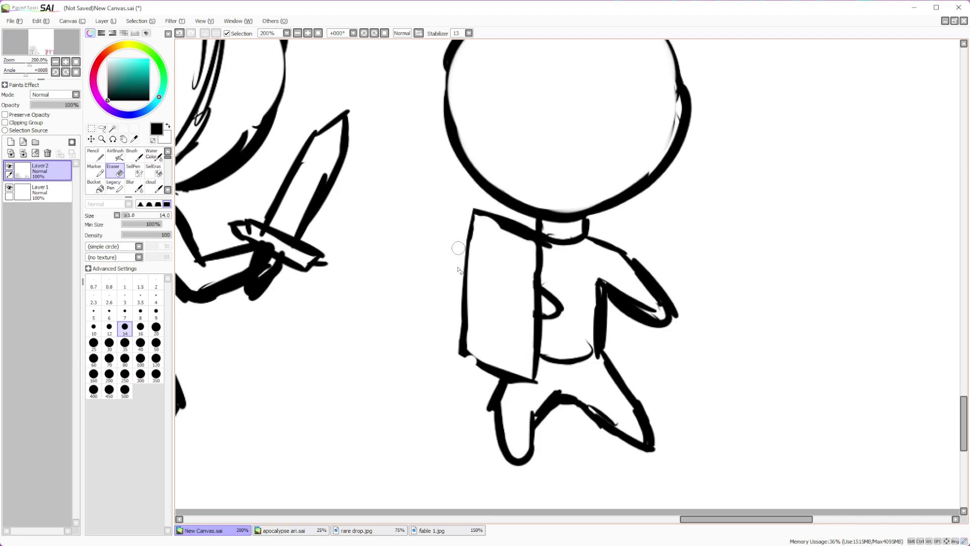
left_click(95, 155)
left_click_drag(462, 354, 505, 379)
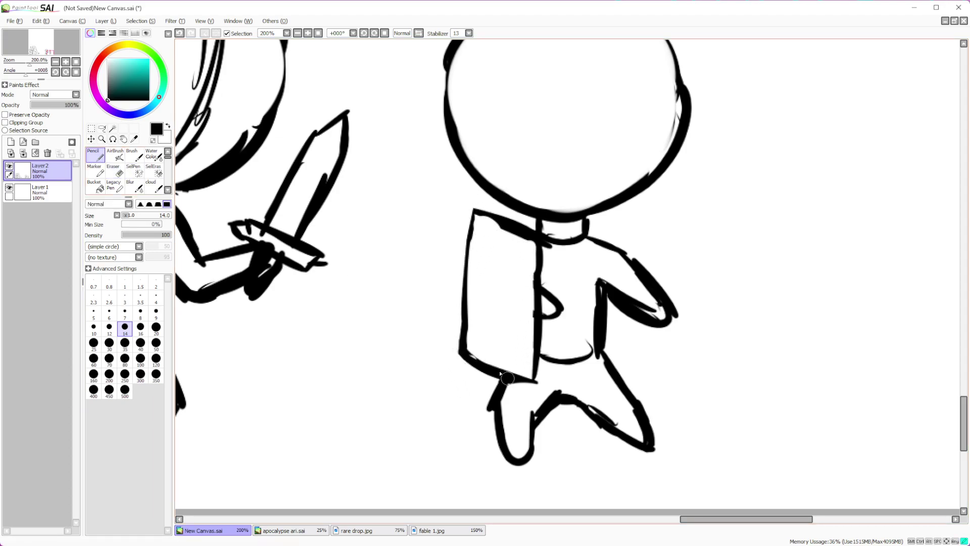
scroll(667, 174, "down", 5)
scroll(665, 147, "up", 6)
Sketch a trial face on the head: a centre line, eye loops and a pointed brow
mouse_move(432, 312)
left_mouse_down()
mouse_move(516, 311)
mouse_move(527, 323)
mouse_move(507, 363)
mouse_move(437, 317)
mouse_move(461, 350)
mouse_move(487, 345)
mouse_move(477, 357)
mouse_move(513, 314)
left_mouse_up()
left_click_drag(394, 343, 385, 357)
mouse_move(334, 277)
left_mouse_down()
mouse_move(376, 308)
mouse_move(337, 278)
mouse_move(333, 322)
mouse_move(328, 279)
mouse_move(351, 331)
left_mouse_up()
mouse_move(349, 292)
left_mouse_down()
mouse_move(380, 315)
mouse_move(374, 328)
mouse_move(381, 309)
mouse_move(409, 309)
mouse_move(346, 263)
mouse_move(358, 269)
mouse_move(400, 383)
mouse_move(531, 371)
mouse_move(533, 295)
mouse_move(456, 290)
mouse_move(491, 279)
mouse_move(443, 186)
mouse_move(479, 151)
mouse_move(410, 134)
mouse_move(469, 137)
mouse_move(361, 249)
mouse_move(412, 151)
mouse_move(464, 124)
mouse_move(530, 161)
mouse_move(569, 154)
mouse_move(501, 115)
mouse_move(595, 230)
left_mouse_up()
Erase the stray arm, torso and collar strokes with the Eraser reduced to size 8
left_click(115, 171)
left_click(140, 345)
scroll(596, 229, "down", 3)
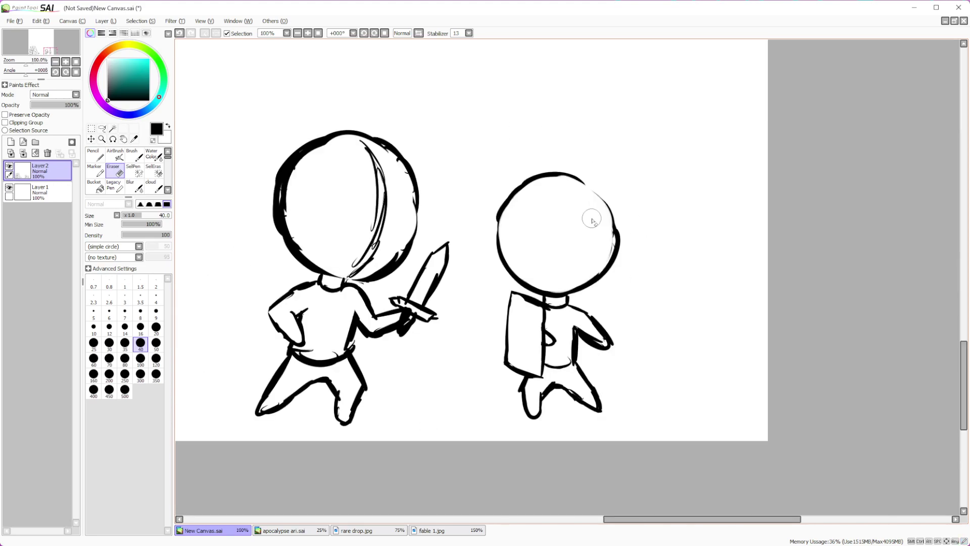
scroll(627, 361, "up", 3)
left_click(125, 342)
left_click(141, 311)
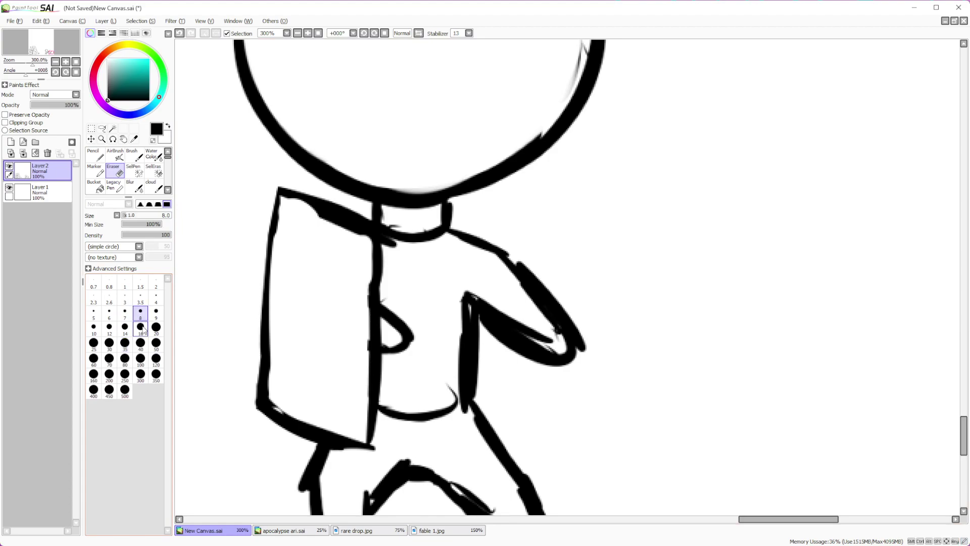
left_click_drag(495, 259, 554, 333)
mouse_move(511, 282)
left_mouse_down()
mouse_move(557, 339)
mouse_move(540, 310)
mouse_move(558, 316)
mouse_move(511, 245)
mouse_move(581, 348)
mouse_move(573, 316)
mouse_move(579, 361)
left_mouse_up()
mouse_move(468, 282)
left_mouse_down()
mouse_move(459, 374)
mouse_move(463, 277)
mouse_move(456, 347)
mouse_move(462, 401)
mouse_move(461, 363)
mouse_move(447, 361)
mouse_move(443, 419)
mouse_move(435, 403)
mouse_move(423, 411)
mouse_move(412, 400)
mouse_move(397, 415)
mouse_move(390, 399)
mouse_move(380, 417)
mouse_move(394, 413)
mouse_move(425, 429)
left_mouse_up()
mouse_move(400, 238)
left_mouse_down()
mouse_move(390, 242)
mouse_move(392, 225)
mouse_move(444, 236)
mouse_move(461, 267)
left_mouse_up()
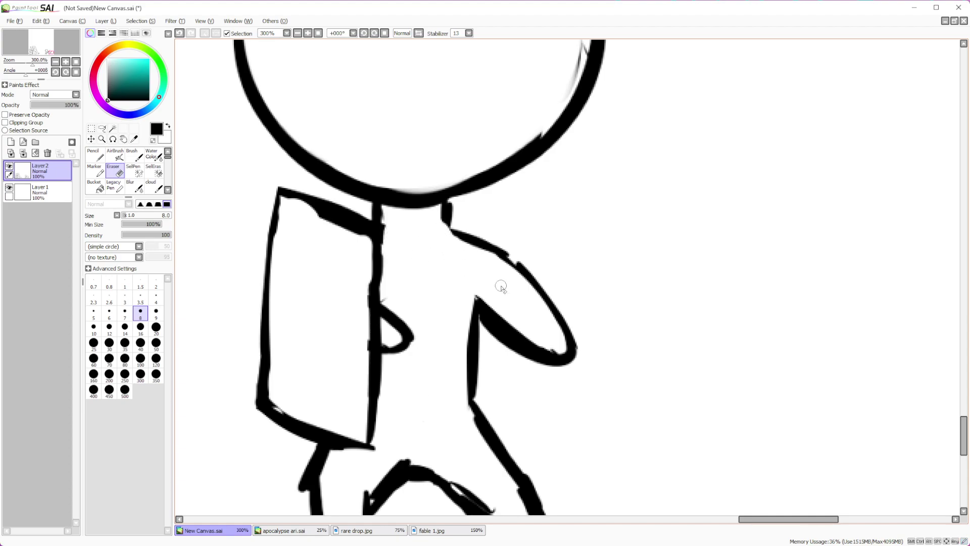
scroll(501, 286, "down", 4)
scroll(495, 250, "up", 4)
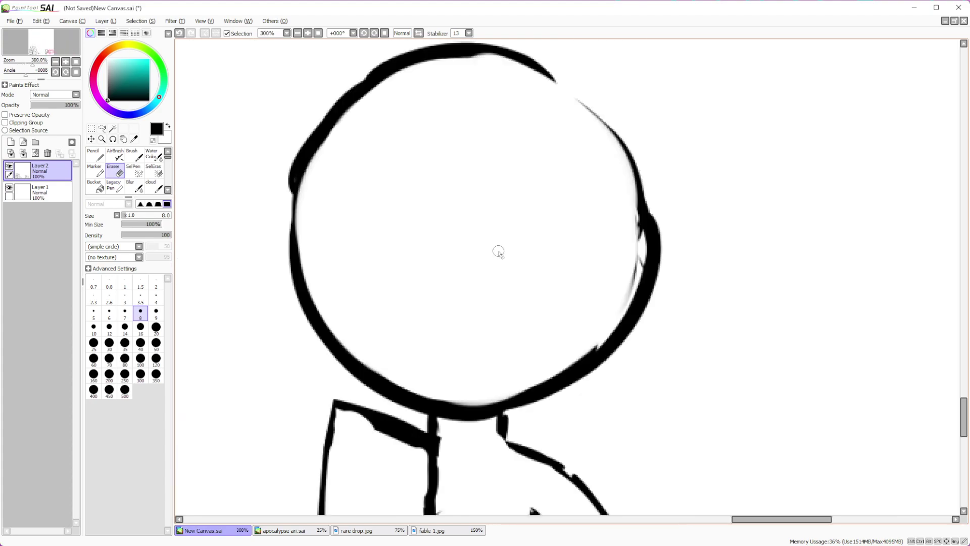
Draw a zigzag side fin on the head's right, undoing its stray middle line
key("n")
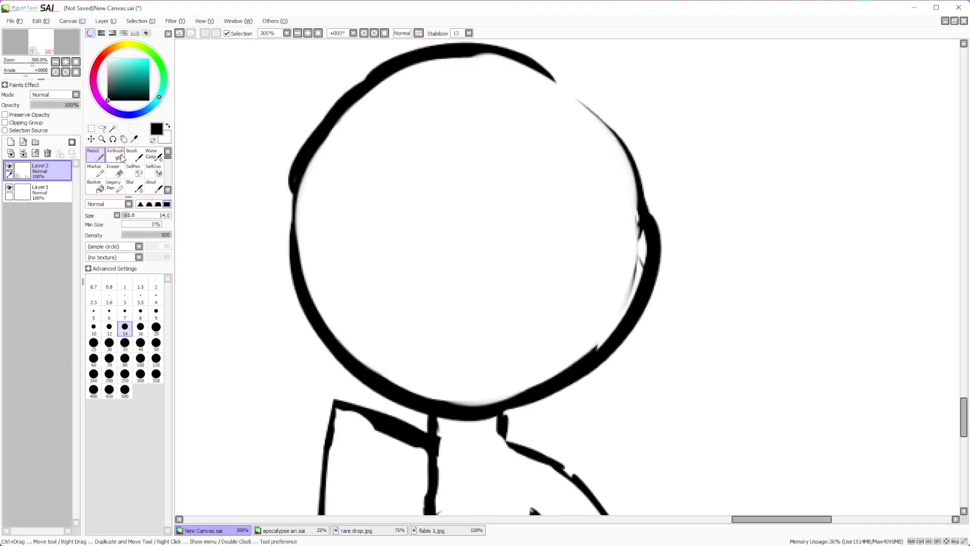
mouse_move(544, 273)
left_mouse_down()
mouse_move(623, 247)
mouse_move(606, 276)
mouse_move(622, 280)
left_mouse_up()
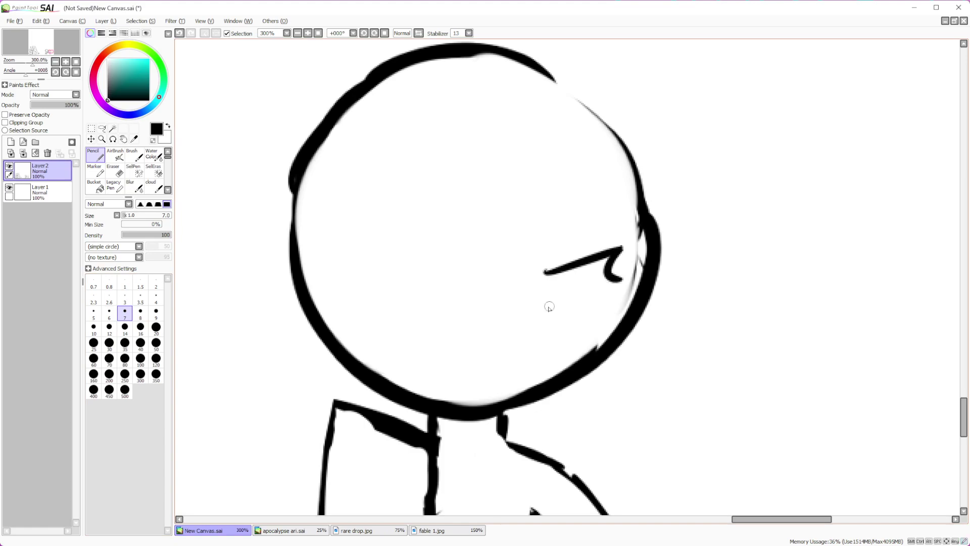
left_click_drag(545, 310, 608, 313)
mouse_move(621, 280)
left_mouse_down()
mouse_move(614, 308)
mouse_move(603, 293)
mouse_move(570, 292)
mouse_move(608, 285)
left_mouse_up()
left_click(179, 34)
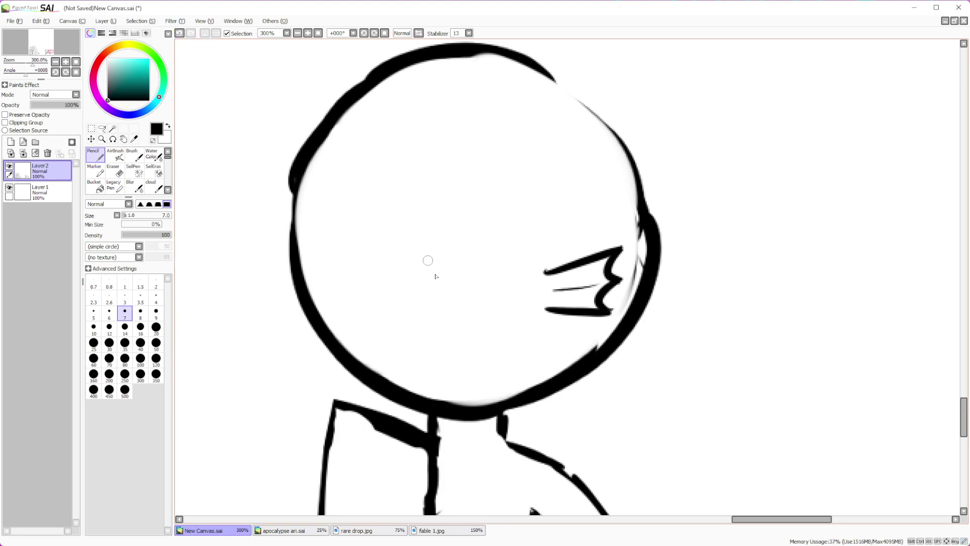
At brush size 8, draw both eyes with slanted brow lines, redoing the left eye loop
left_click(141, 313)
mouse_move(420, 266)
left_mouse_down()
mouse_move(499, 247)
mouse_move(507, 262)
mouse_move(493, 319)
left_mouse_up()
mouse_move(422, 266)
left_mouse_down()
mouse_move(452, 309)
mouse_move(460, 293)
mouse_move(478, 294)
mouse_move(472, 258)
left_mouse_up()
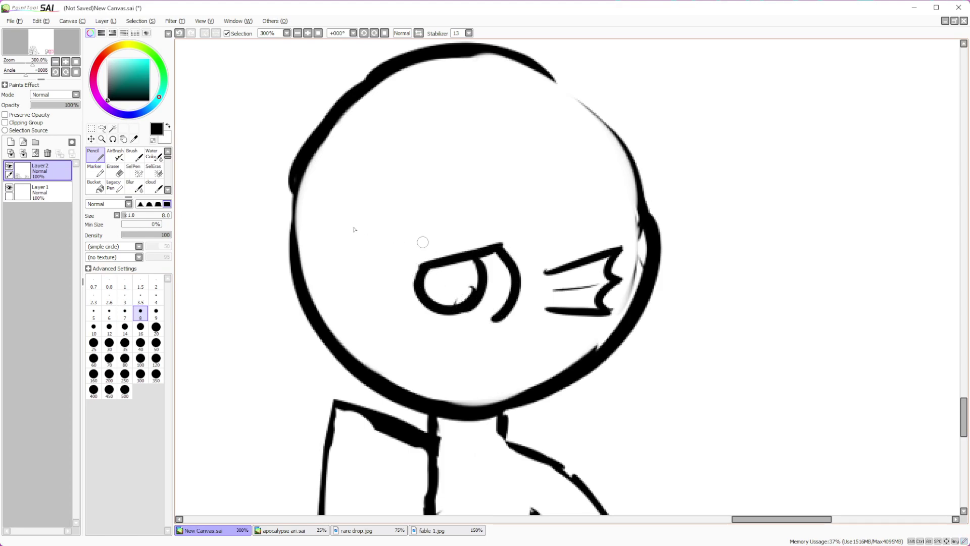
left_click_drag(317, 228, 370, 268)
left_click_drag(316, 230, 333, 299)
mouse_move(321, 243)
left_mouse_down()
mouse_move(337, 294)
mouse_move(322, 288)
mouse_move(352, 257)
mouse_move(337, 241)
left_mouse_up()
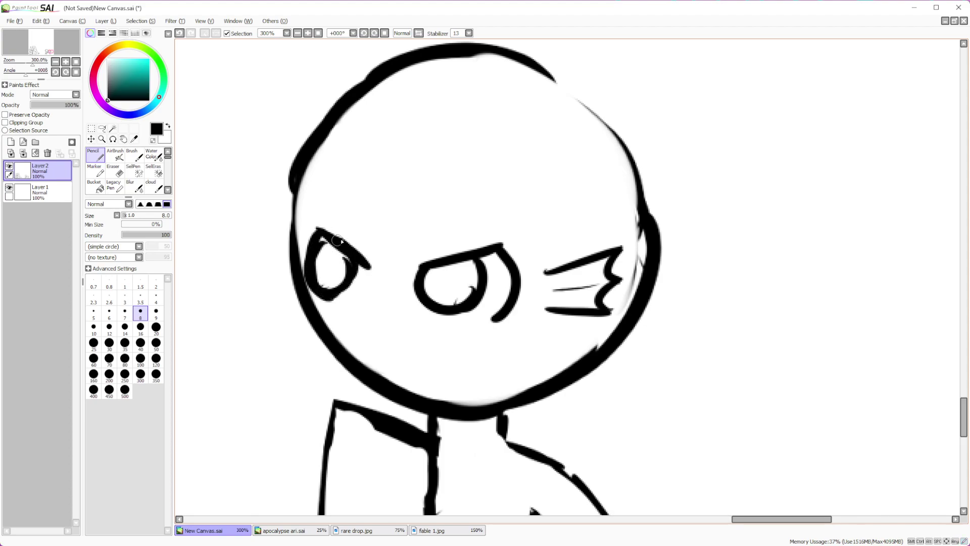
left_click(180, 32)
left_click(180, 32)
mouse_move(315, 274)
left_mouse_down()
mouse_move(353, 278)
mouse_move(357, 255)
mouse_move(329, 237)
mouse_move(346, 265)
left_mouse_up()
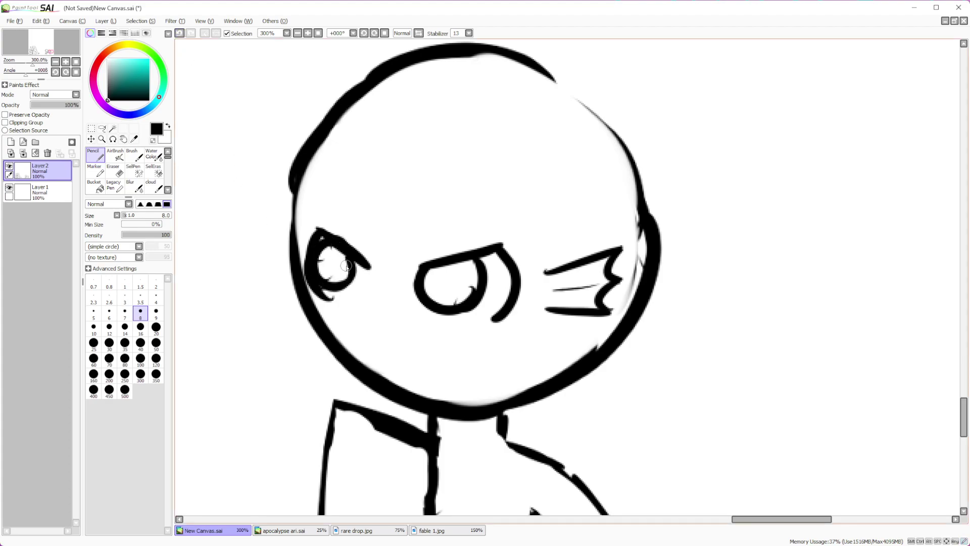
Add a small nose, a short mouth dash and eyebrows above both eyes
scroll(365, 251, "down", 5)
scroll(371, 260, "up", 6)
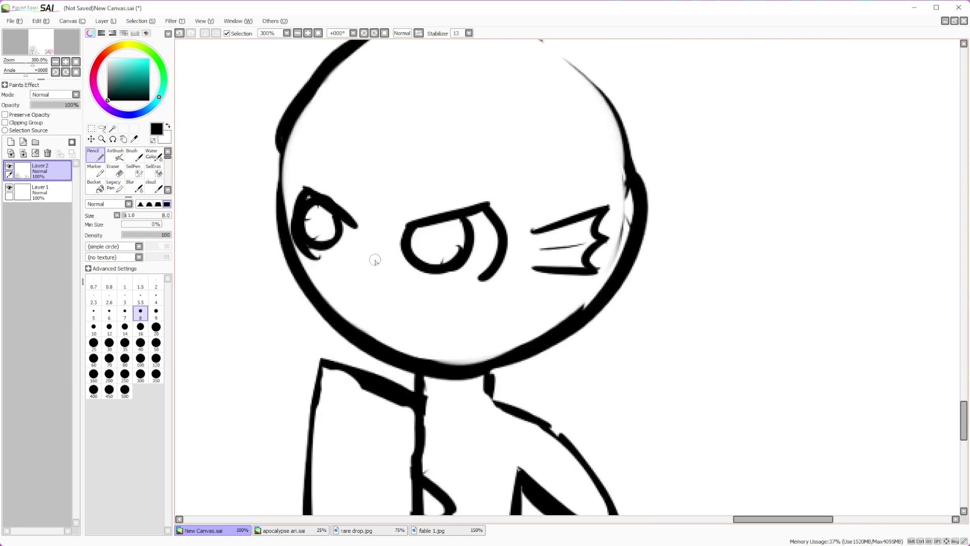
mouse_move(376, 251)
left_mouse_down()
mouse_move(353, 259)
mouse_move(359, 285)
left_mouse_up()
left_click_drag(406, 309, 379, 328)
mouse_move(411, 174)
left_mouse_down()
mouse_move(471, 152)
mouse_move(409, 167)
mouse_move(489, 130)
left_mouse_up()
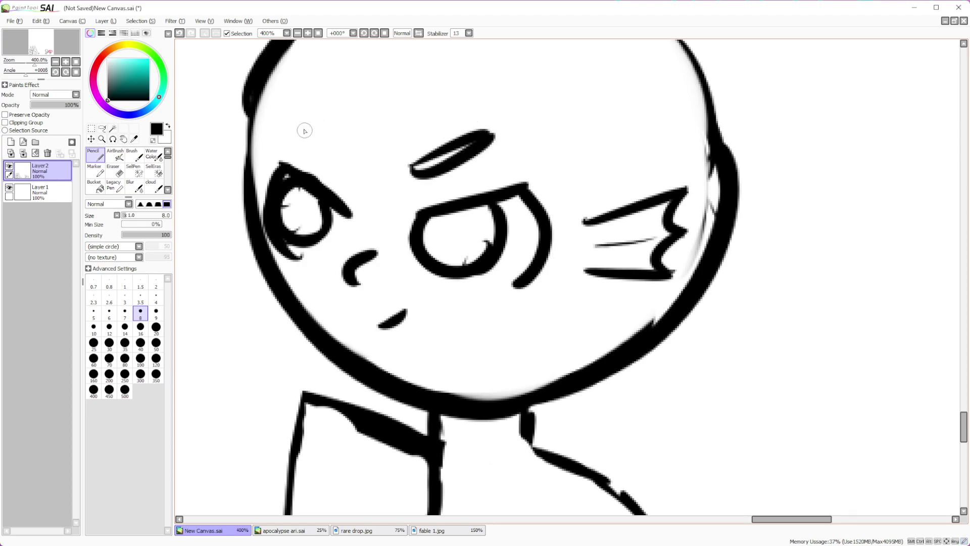
left_click_drag(301, 122, 347, 171)
left_click_drag(300, 120, 348, 168)
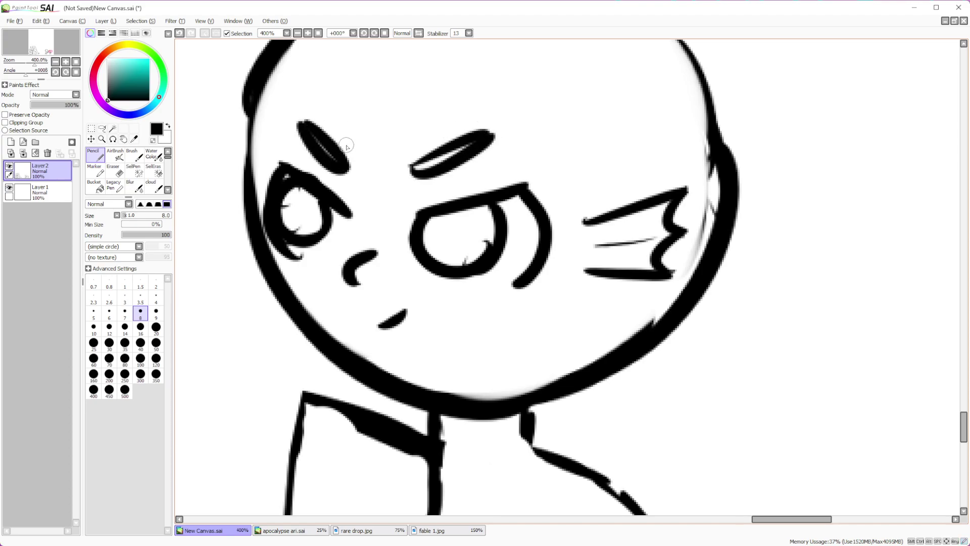
scroll(368, 176, "down", 8)
Draw a curved collar with a small bow under the shield chibi's chin
scroll(387, 218, "up", 2)
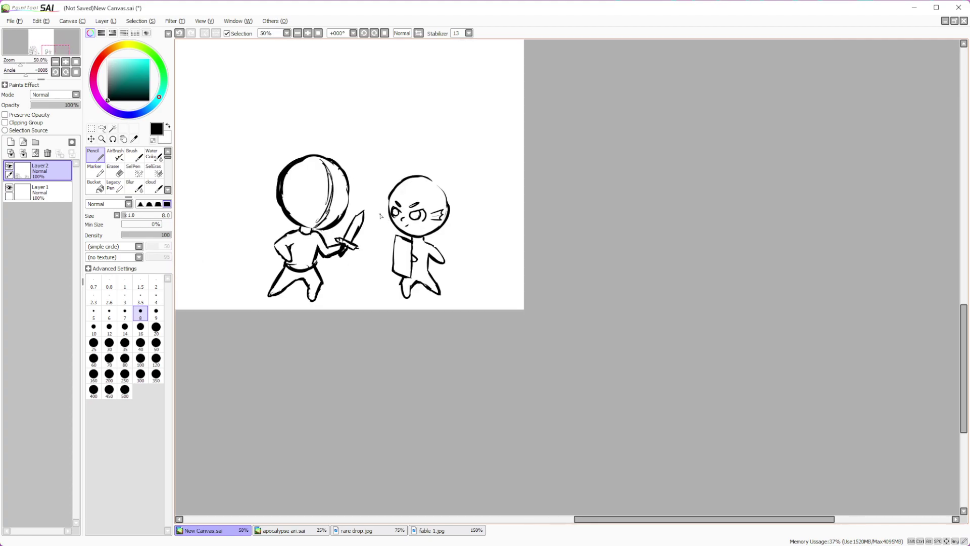
scroll(381, 216, "up", 4)
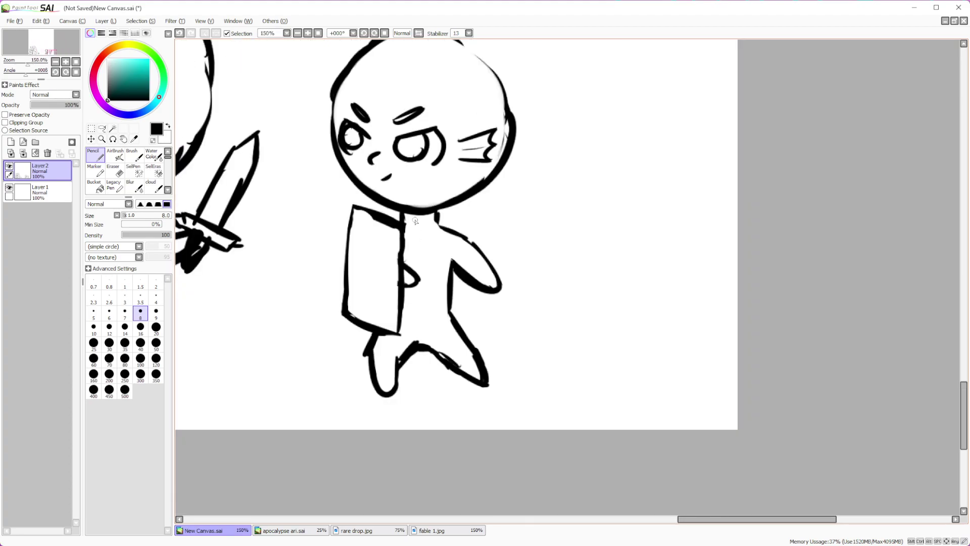
scroll(416, 223, "up", 1)
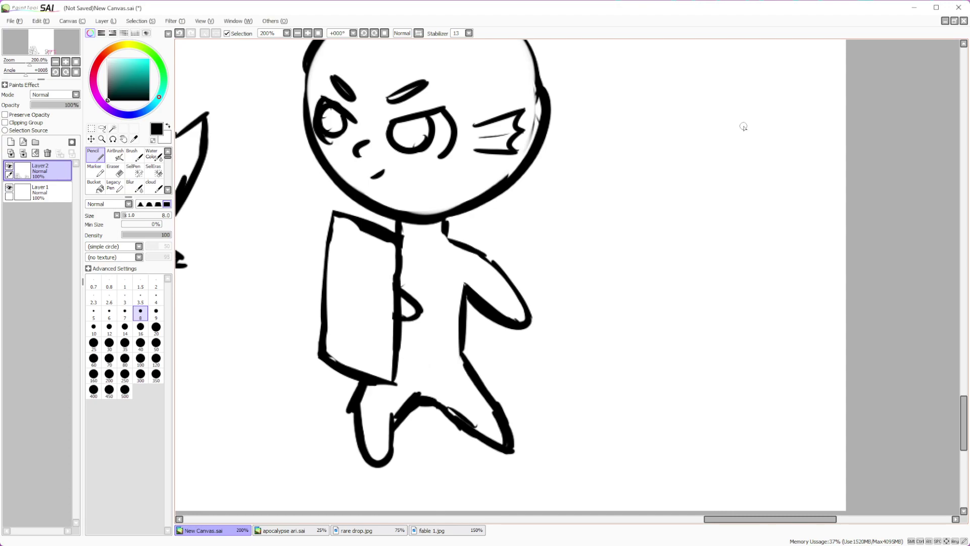
scroll(756, 356, "down", 3)
scroll(680, 303, "up", 4)
scroll(632, 343, "down", 3)
scroll(598, 378, "up", 1)
scroll(598, 378, "up", 1)
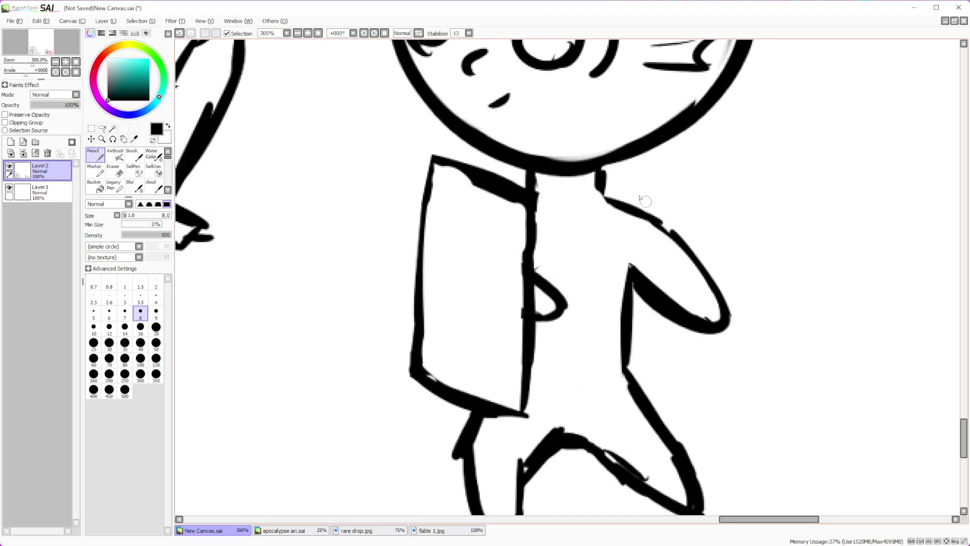
left_click_drag(532, 174, 582, 185)
mouse_move(548, 212)
left_mouse_down()
mouse_move(529, 231)
mouse_move(548, 213)
mouse_move(560, 240)
mouse_move(539, 230)
mouse_move(569, 241)
left_mouse_up()
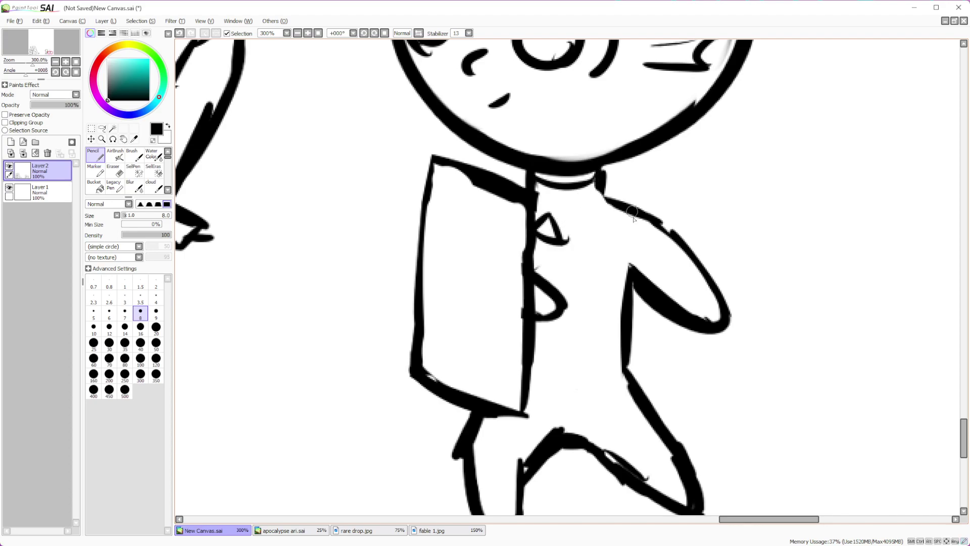
Firm up the shoulder, arm, waistline, torso and leg outlines down to the crotch
left_click_drag(637, 215, 626, 278)
mouse_move(598, 188)
left_mouse_down()
mouse_move(607, 206)
mouse_move(603, 198)
mouse_move(640, 218)
left_mouse_up()
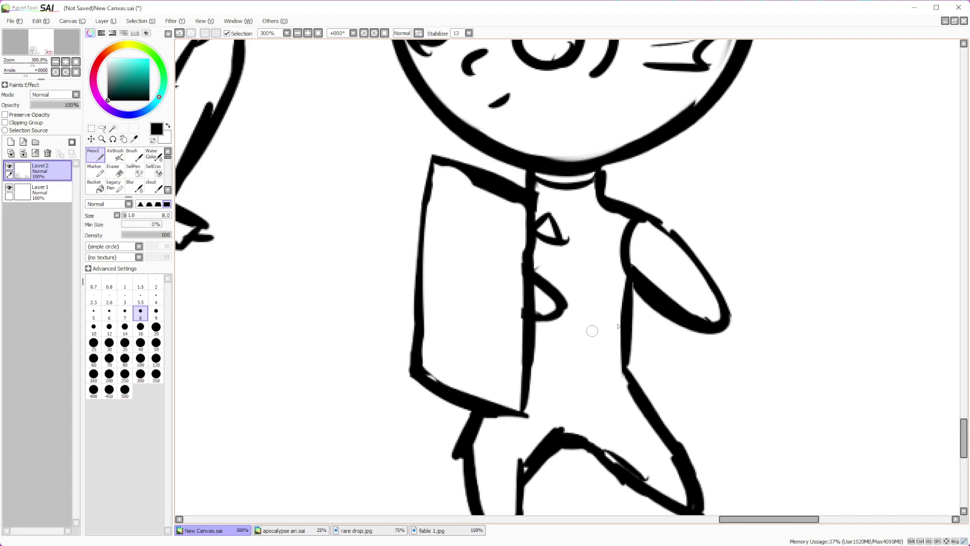
left_click_drag(619, 314, 599, 350)
mouse_move(533, 346)
left_mouse_down()
mouse_move(632, 346)
mouse_move(634, 382)
mouse_move(599, 452)
left_mouse_up()
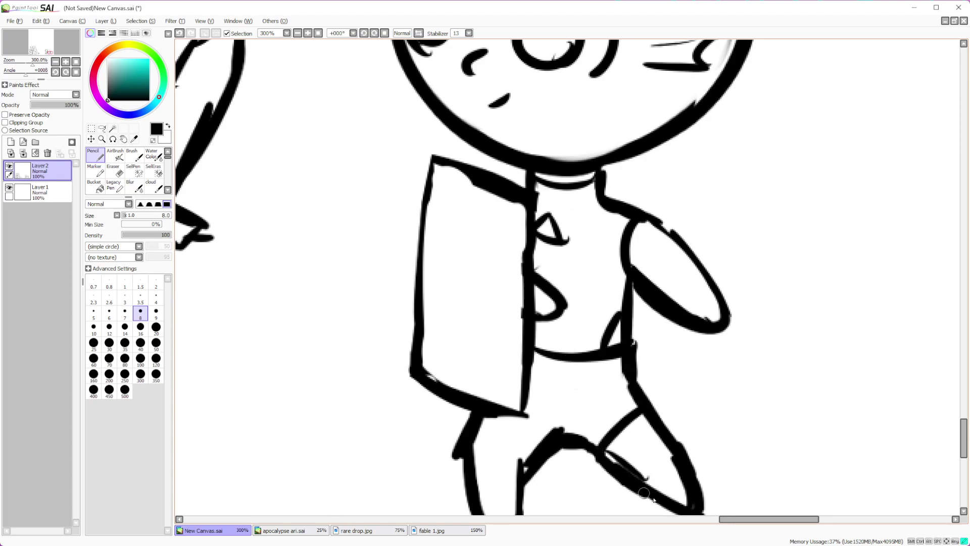
left_click_drag(650, 408, 697, 488)
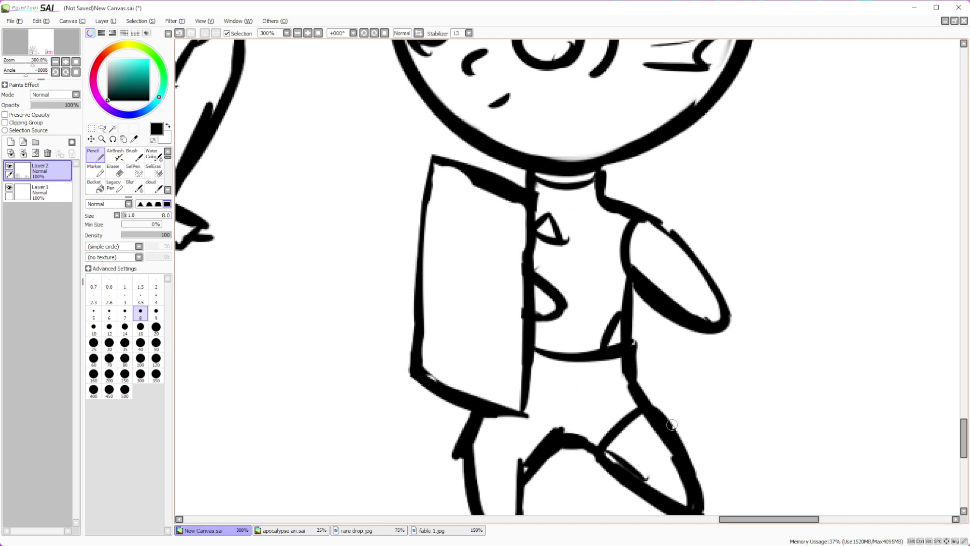
scroll(717, 352, "down", 5)
scroll(708, 345, "up", 5)
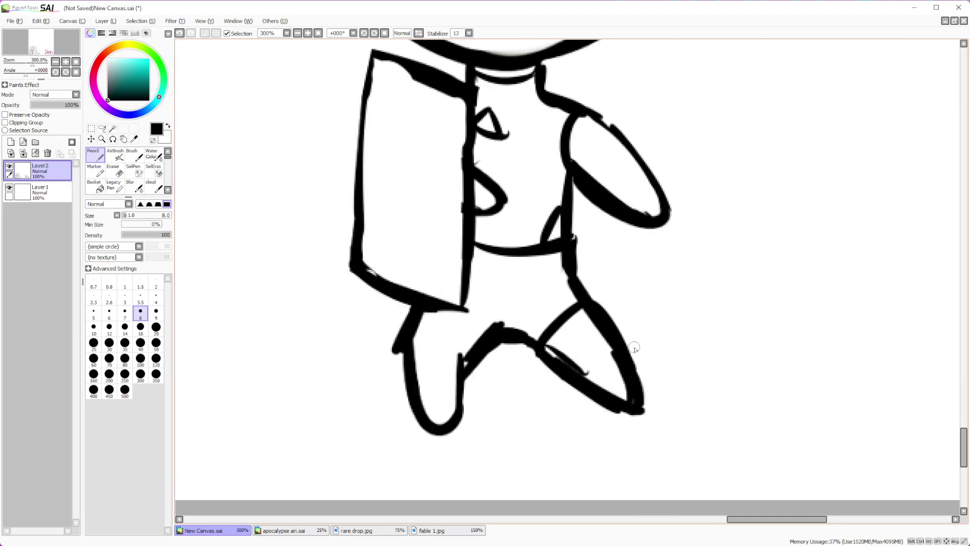
left_click_drag(424, 312, 476, 337)
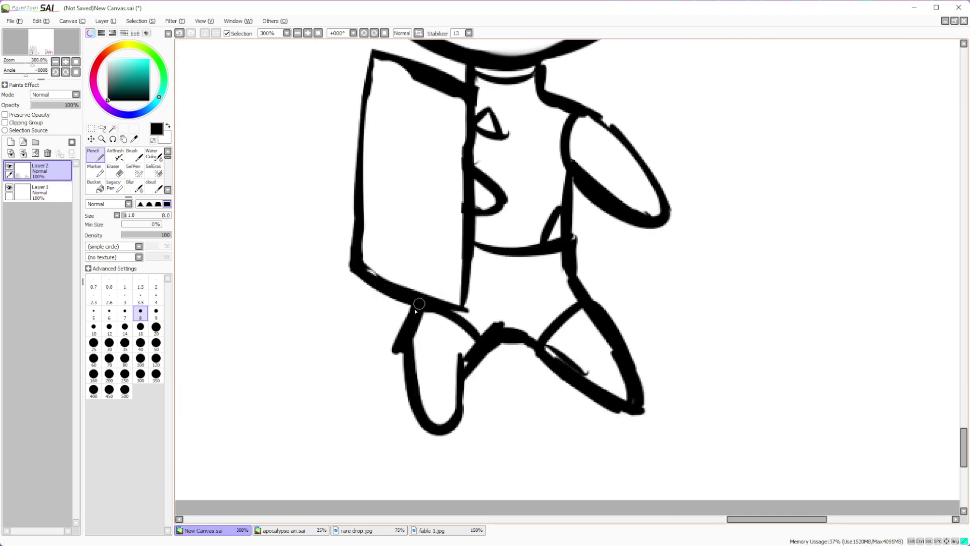
Trim the spur beside the left leg and thin the crotch line with a size-6 Eraser
left_click(109, 312)
left_click(117, 172)
left_click_drag(386, 363, 402, 406)
mouse_move(466, 371)
left_mouse_down()
mouse_move(495, 356)
mouse_move(483, 357)
mouse_move(509, 355)
mouse_move(503, 348)
mouse_move(528, 353)
mouse_move(555, 389)
mouse_move(573, 336)
mouse_move(571, 356)
mouse_move(552, 343)
mouse_move(614, 385)
mouse_move(611, 413)
mouse_move(650, 417)
mouse_move(640, 421)
mouse_move(655, 398)
mouse_move(614, 354)
mouse_move(629, 391)
left_mouse_up()
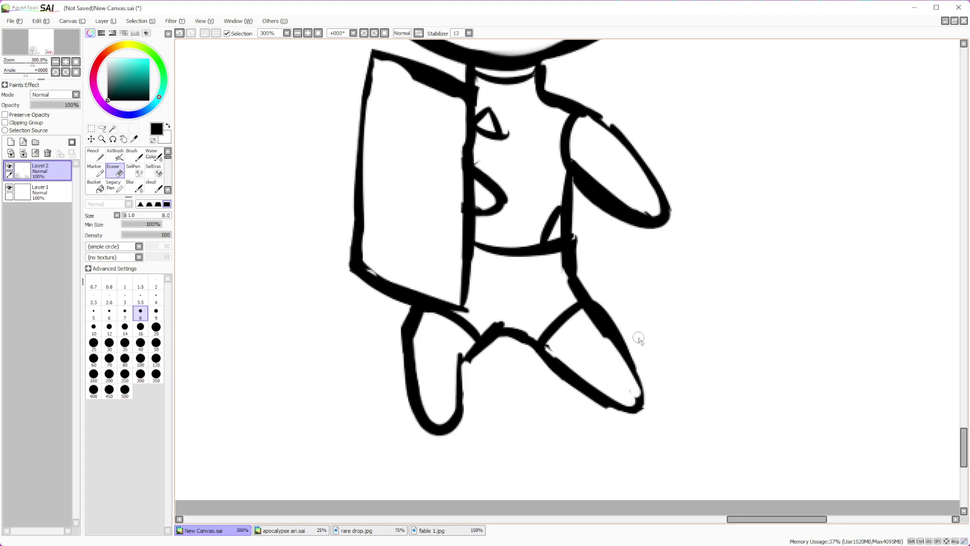
scroll(624, 326, "down", 5)
scroll(622, 230, "up", 3)
scroll(581, 293, "down", 2)
scroll(576, 390, "up", 3)
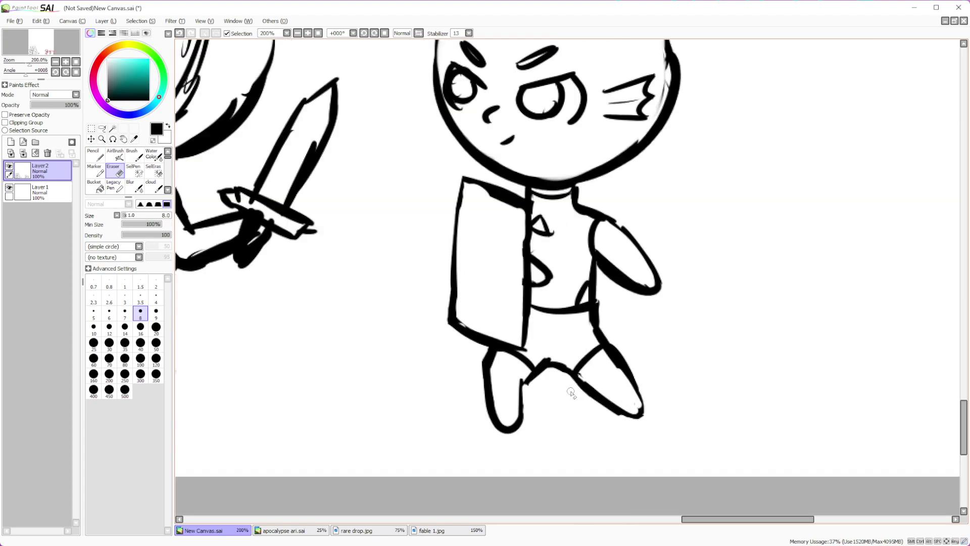
key("n")
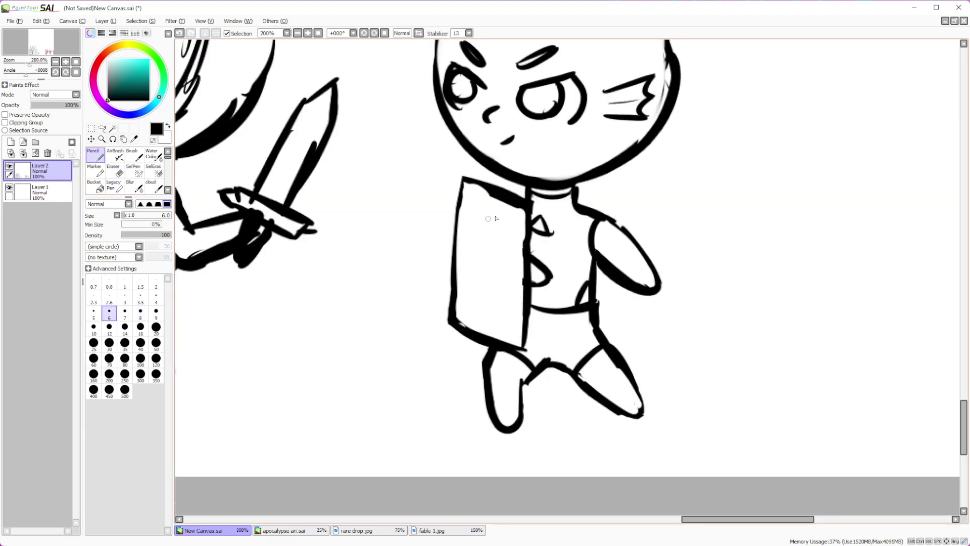
mouse_move(470, 190)
left_mouse_down()
mouse_move(462, 319)
mouse_move(467, 297)
mouse_move(462, 305)
mouse_move(511, 339)
mouse_move(511, 232)
left_mouse_up()
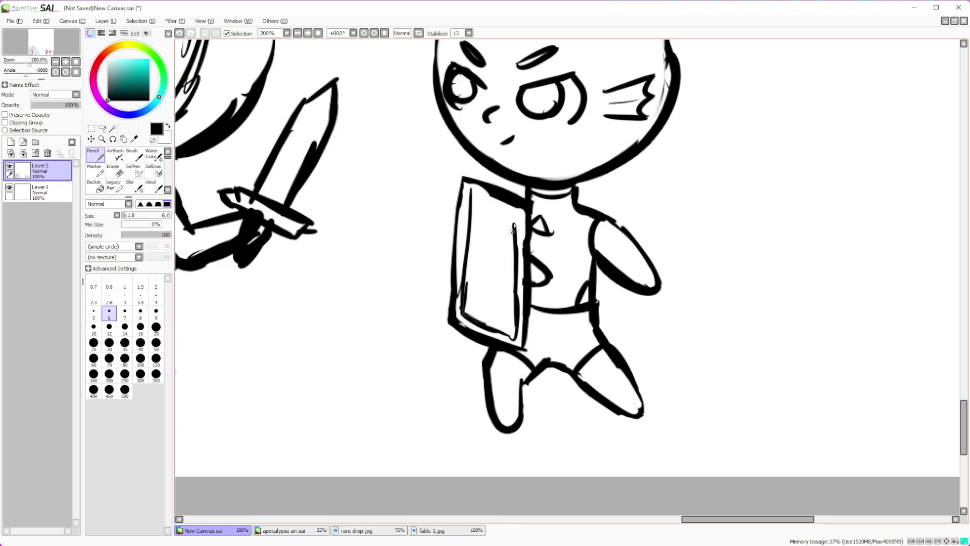
mouse_move(472, 192)
left_mouse_down()
mouse_move(518, 216)
mouse_move(465, 296)
mouse_move(478, 304)
left_mouse_up()
left_click_drag(502, 209, 500, 325)
left_click_drag(514, 217, 505, 328)
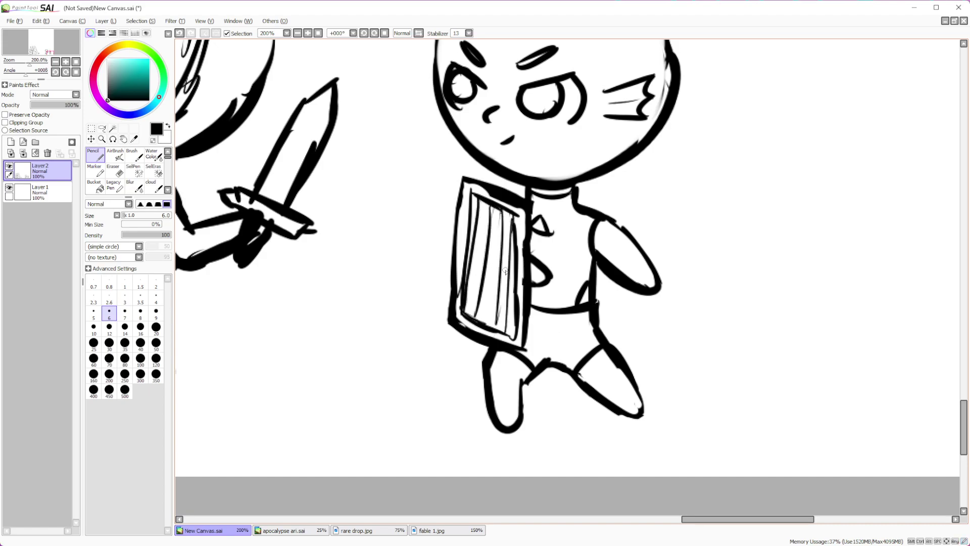
scroll(555, 288, "down", 5)
scroll(583, 318, "up", 4)
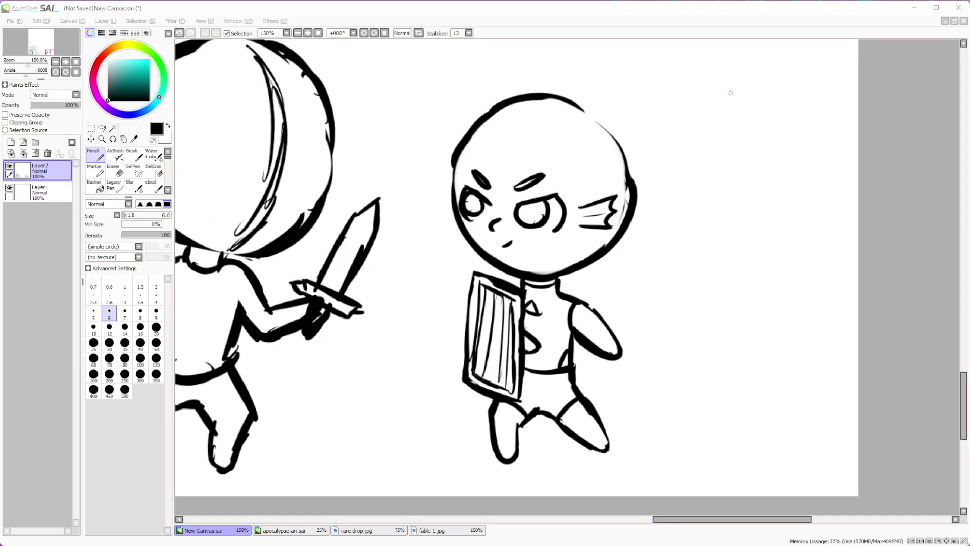
scroll(728, 230, "down", 1)
scroll(619, 320, "up", 4)
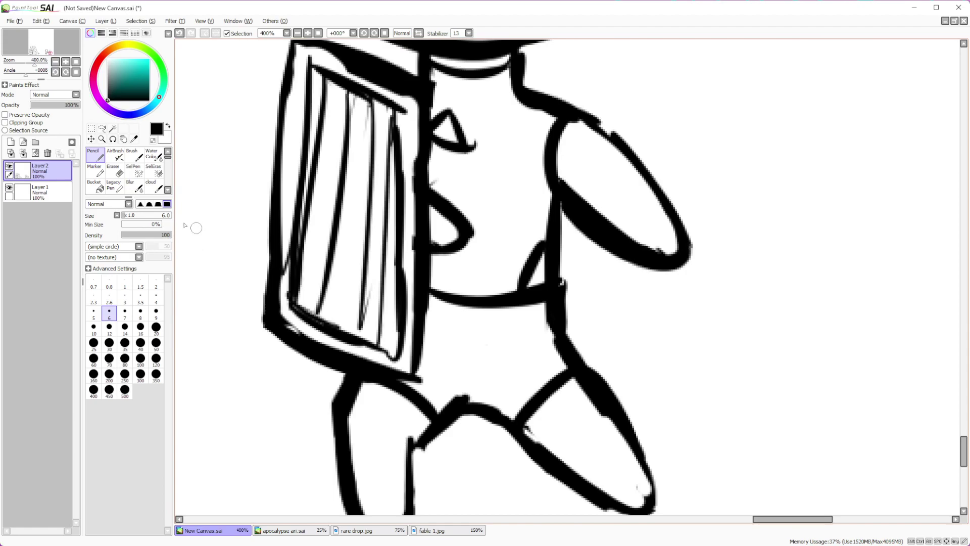
mouse_move(562, 266)
left_mouse_down()
mouse_move(671, 348)
mouse_move(716, 340)
left_mouse_up()
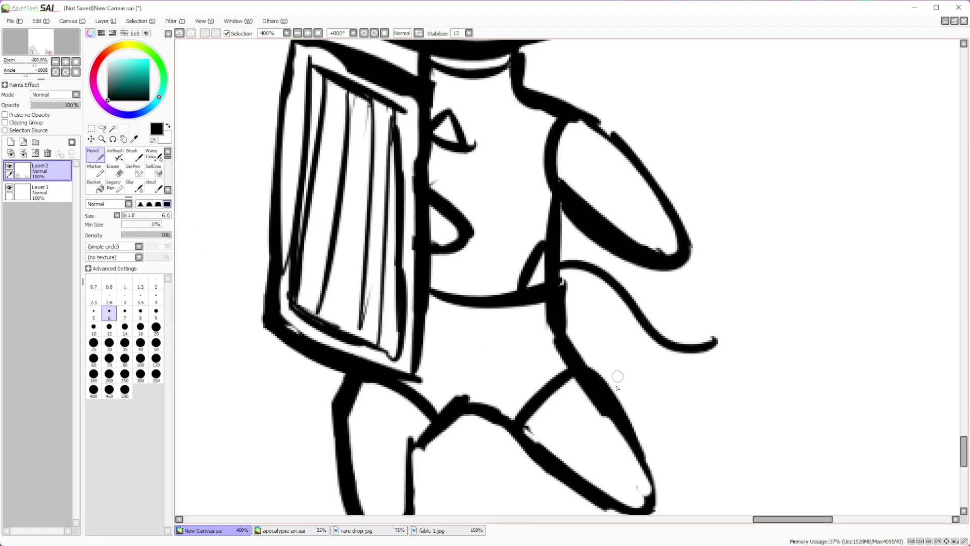
left_click_drag(626, 415, 719, 377)
mouse_move(682, 348)
left_mouse_down()
mouse_move(771, 282)
mouse_move(730, 353)
mouse_move(811, 418)
left_mouse_up()
mouse_move(696, 410)
left_mouse_down()
mouse_move(798, 409)
mouse_move(795, 441)
left_mouse_up()
key("e")
key("n")
mouse_move(714, 342)
left_mouse_down()
mouse_move(708, 378)
mouse_move(726, 377)
left_mouse_up()
scroll(726, 376, "down", 8)
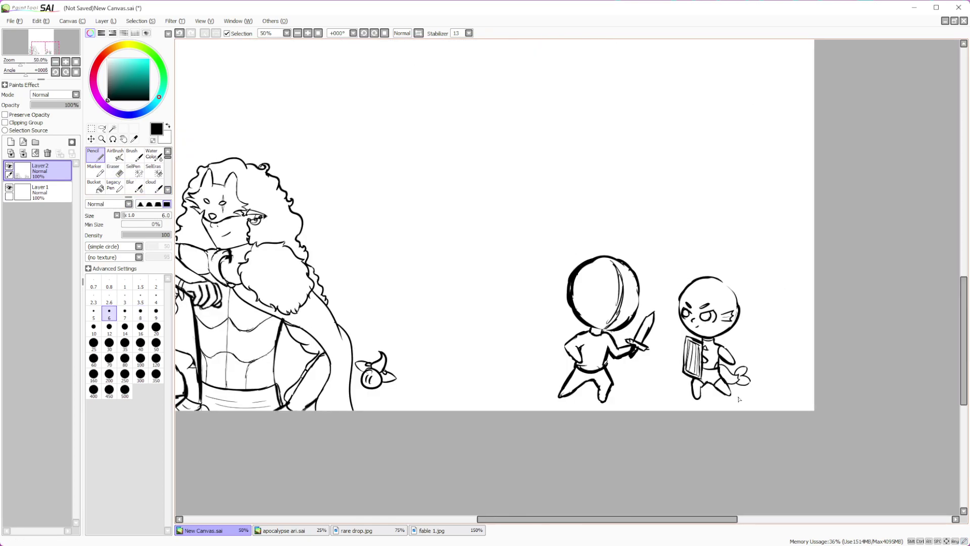
scroll(737, 333, "up", 3)
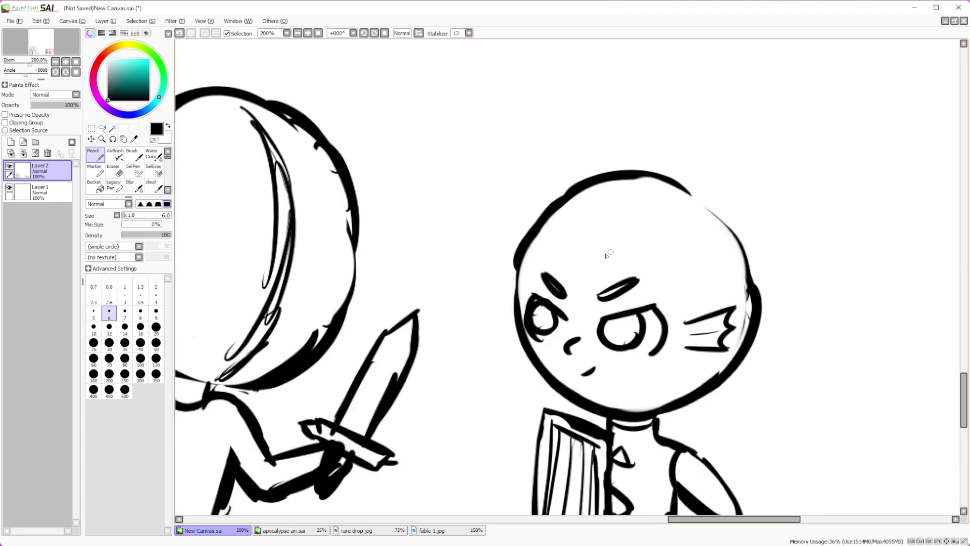
Draw the girl's forehead hairline, an ear curve, and the hair outline over her head
mouse_move(646, 246)
left_mouse_down()
mouse_move(588, 256)
mouse_move(528, 250)
left_mouse_up()
mouse_move(518, 248)
left_mouse_down()
mouse_move(500, 302)
mouse_move(510, 310)
left_mouse_up()
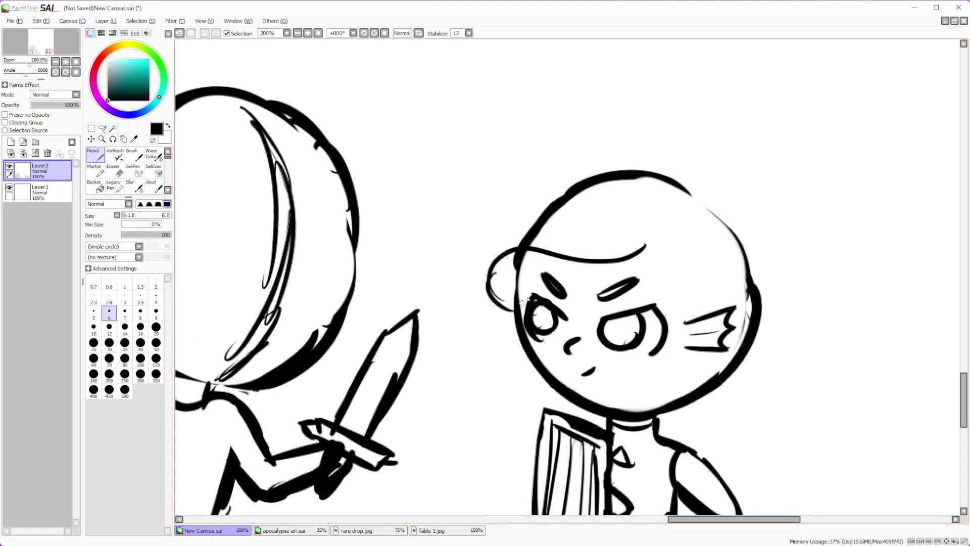
mouse_move(629, 204)
left_mouse_down()
mouse_move(528, 191)
mouse_move(485, 227)
mouse_move(477, 271)
mouse_move(494, 308)
mouse_move(478, 388)
mouse_move(486, 484)
left_mouse_up()
mouse_move(734, 232)
left_mouse_down()
mouse_move(726, 202)
mouse_move(624, 158)
mouse_move(549, 153)
mouse_move(560, 179)
mouse_move(524, 189)
left_mouse_up()
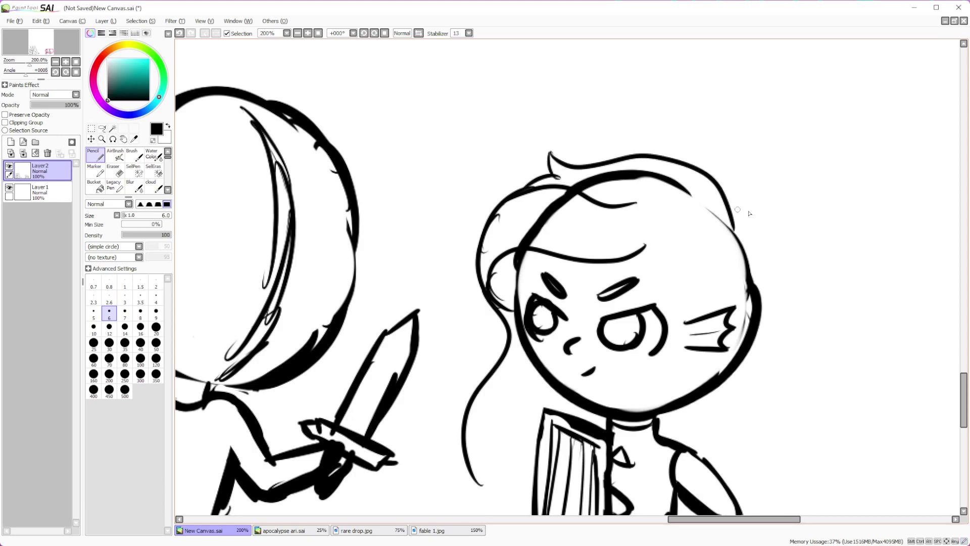
Add long wavy locks flowing down the right side and the left side past the shield
mouse_move(730, 228)
left_mouse_down()
mouse_move(787, 265)
mouse_move(771, 388)
mouse_move(800, 423)
left_mouse_up()
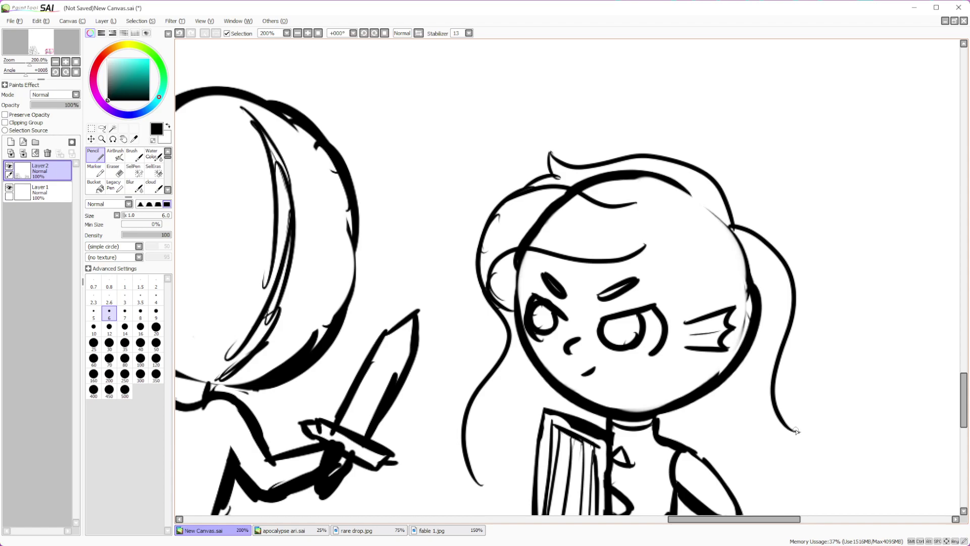
scroll(752, 384, "down", 3)
scroll(745, 377, "up", 2)
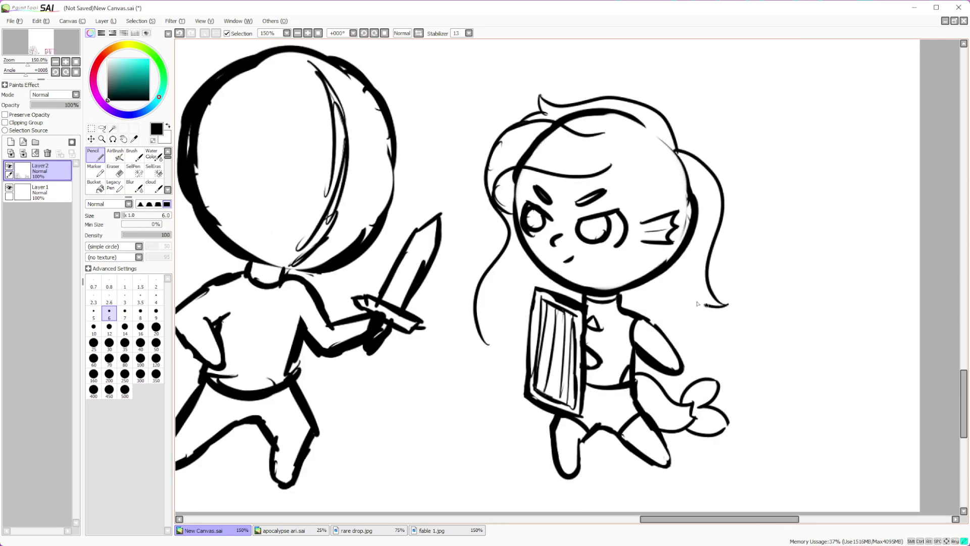
mouse_move(701, 304)
left_mouse_down()
mouse_move(711, 347)
mouse_move(685, 374)
left_mouse_up()
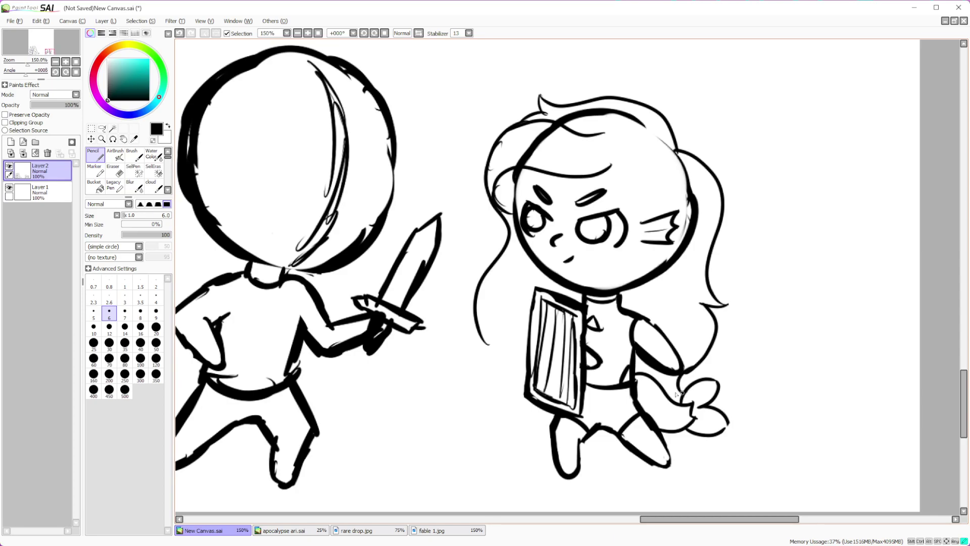
mouse_move(480, 335)
left_mouse_down()
mouse_move(499, 383)
mouse_move(483, 395)
mouse_move(517, 391)
mouse_move(524, 379)
mouse_move(518, 401)
mouse_move(549, 423)
left_mouse_up()
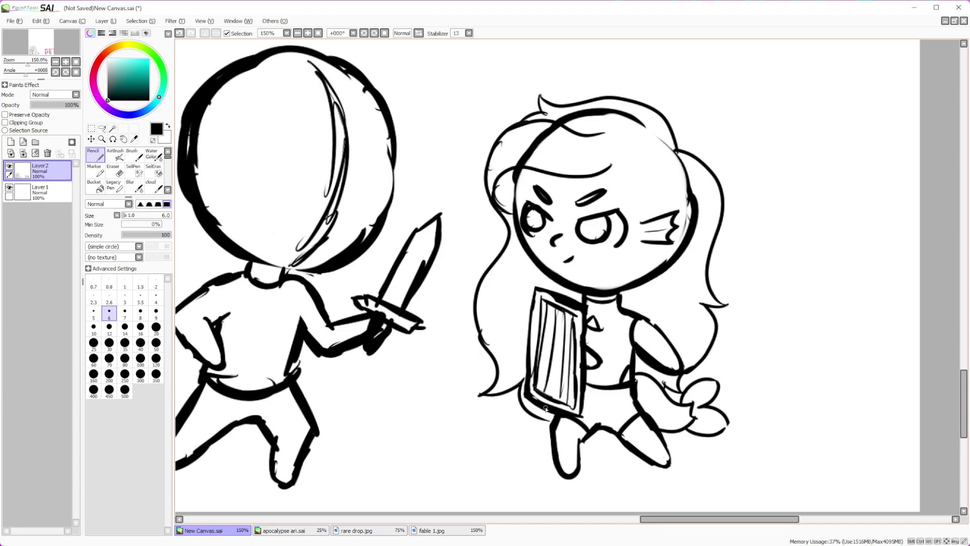
scroll(551, 346, "down", 5)
scroll(551, 312, "up", 5)
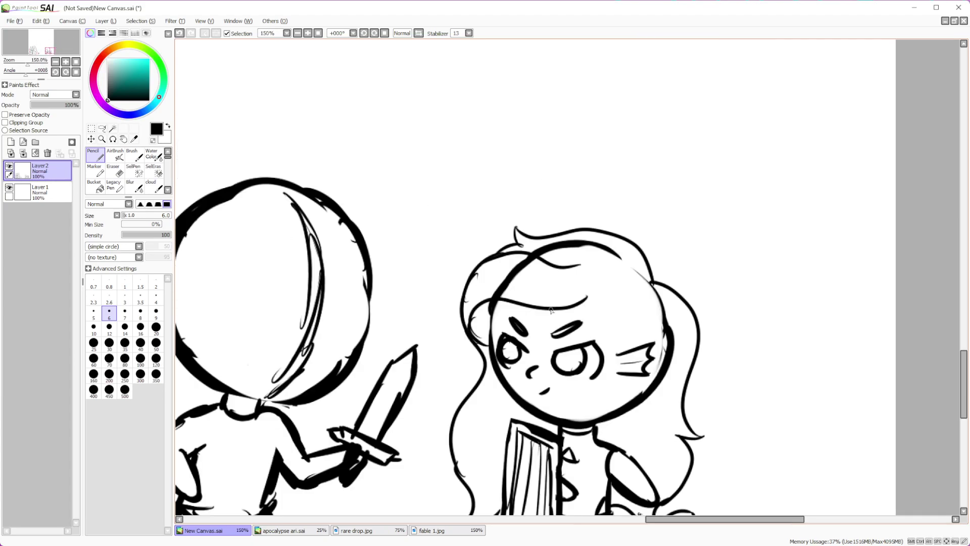
Erase the old head outline under the girl's hair and draw strands past her right eye and cheek
left_click(113, 172)
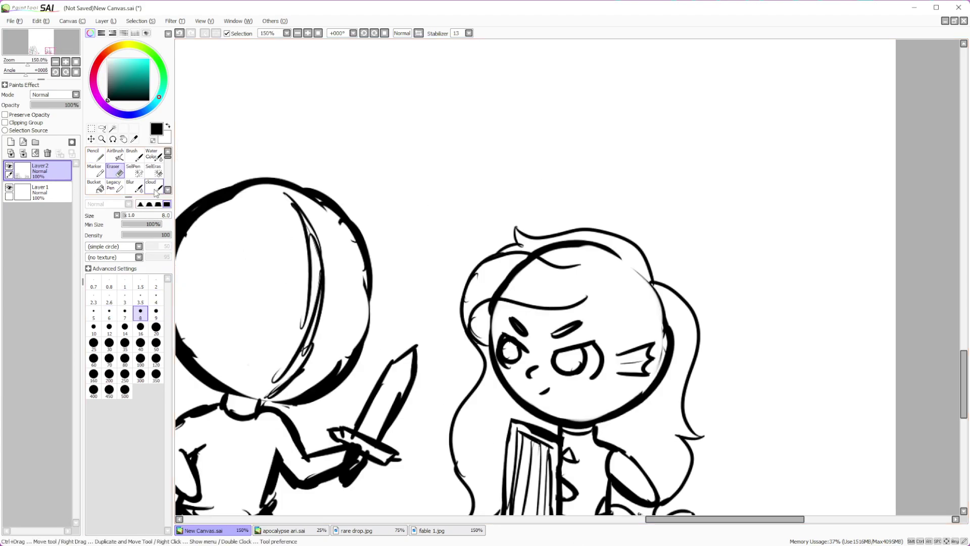
mouse_move(540, 288)
left_mouse_down()
mouse_move(501, 278)
mouse_move(516, 270)
mouse_move(546, 284)
mouse_move(569, 257)
mouse_move(556, 253)
mouse_move(620, 268)
left_mouse_up()
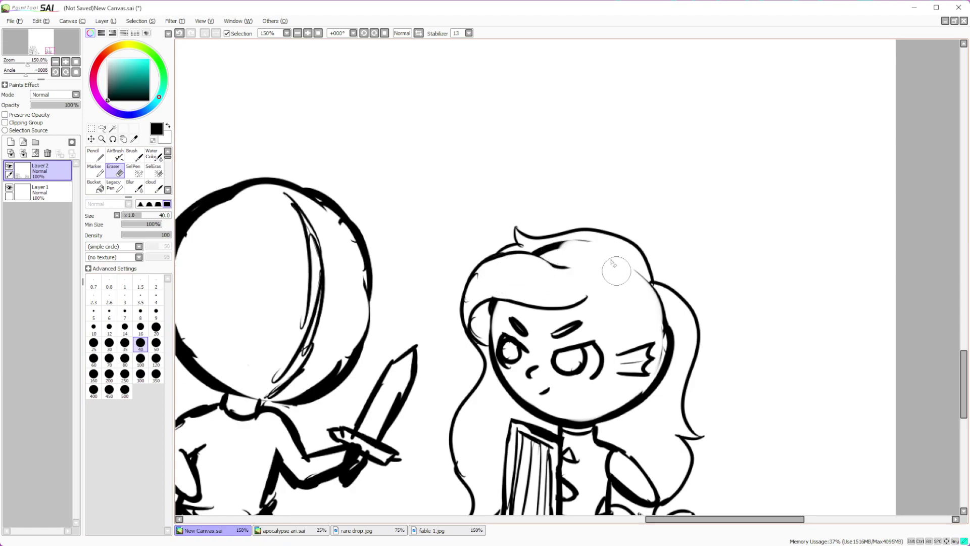
key("n")
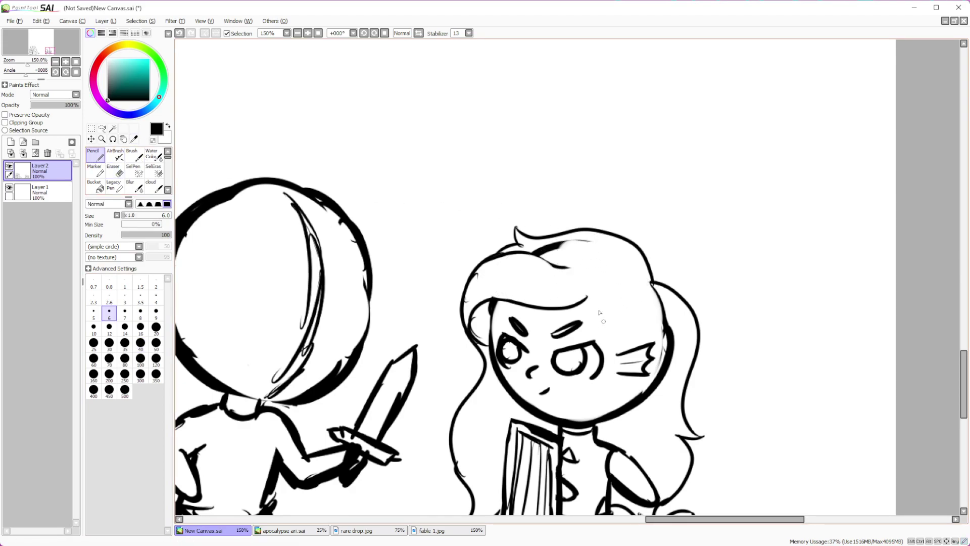
mouse_move(589, 320)
left_mouse_down()
mouse_move(612, 374)
mouse_move(621, 335)
left_mouse_up()
left_click_drag(618, 415, 601, 438)
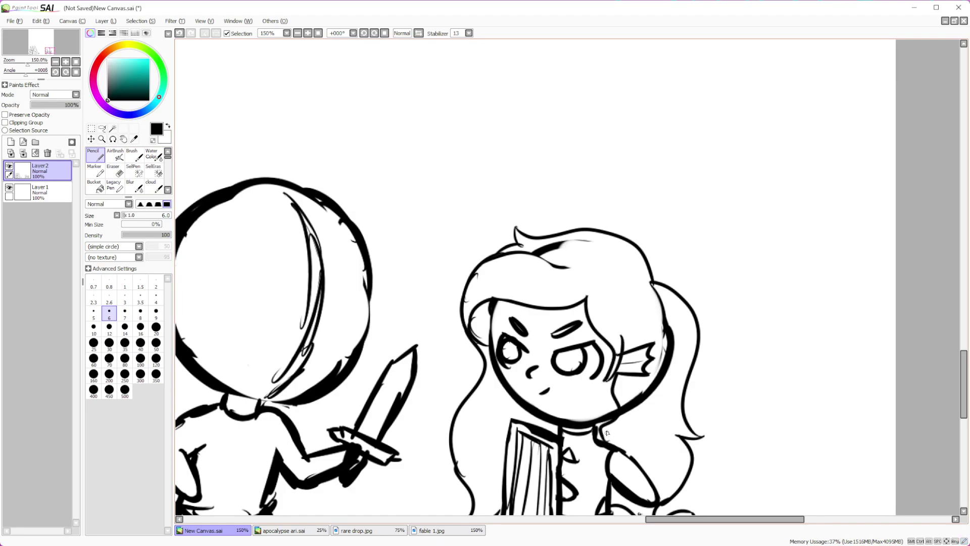
Replace the neck stroke with a size-14 jaw line flowing into the neck
left_click(179, 33)
left_click(125, 328)
mouse_move(621, 378)
left_mouse_down()
mouse_move(606, 407)
mouse_move(603, 434)
left_mouse_up()
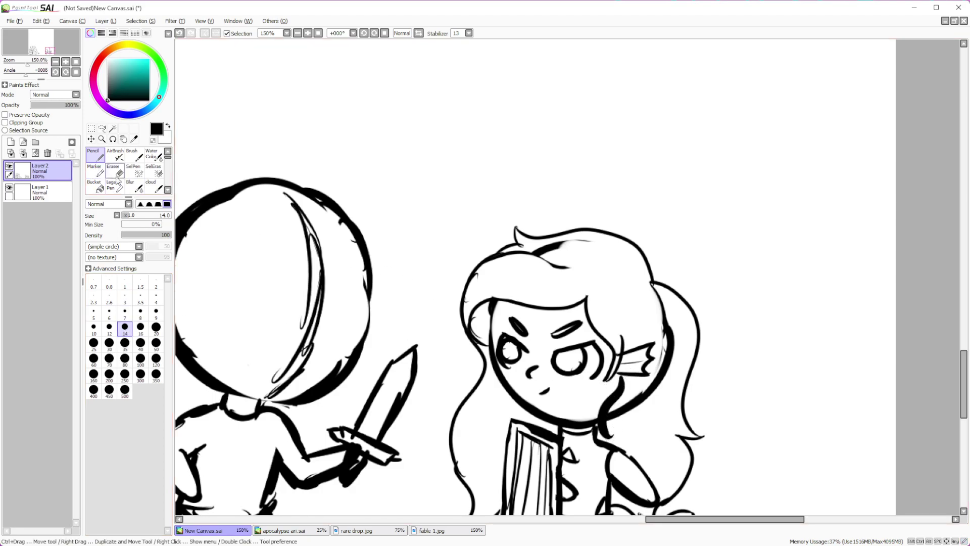
Trim the jaw and inner hair lines, then taper the thick hair stroke with a size-16 eraser
left_click(113, 172)
mouse_move(634, 422)
left_mouse_down()
mouse_move(619, 414)
mouse_move(664, 394)
mouse_move(672, 338)
mouse_move(659, 306)
left_mouse_up()
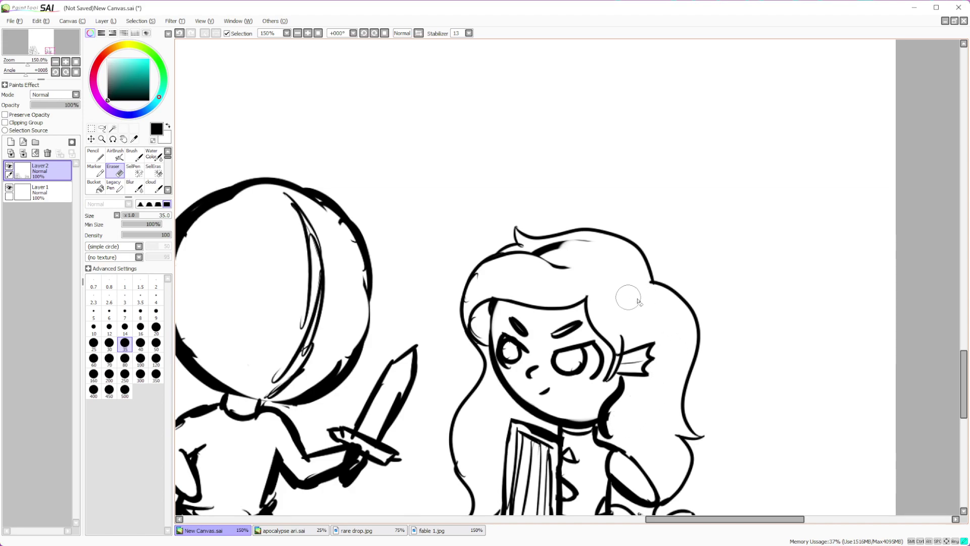
scroll(671, 271, "down", 3)
scroll(669, 275, "up", 5)
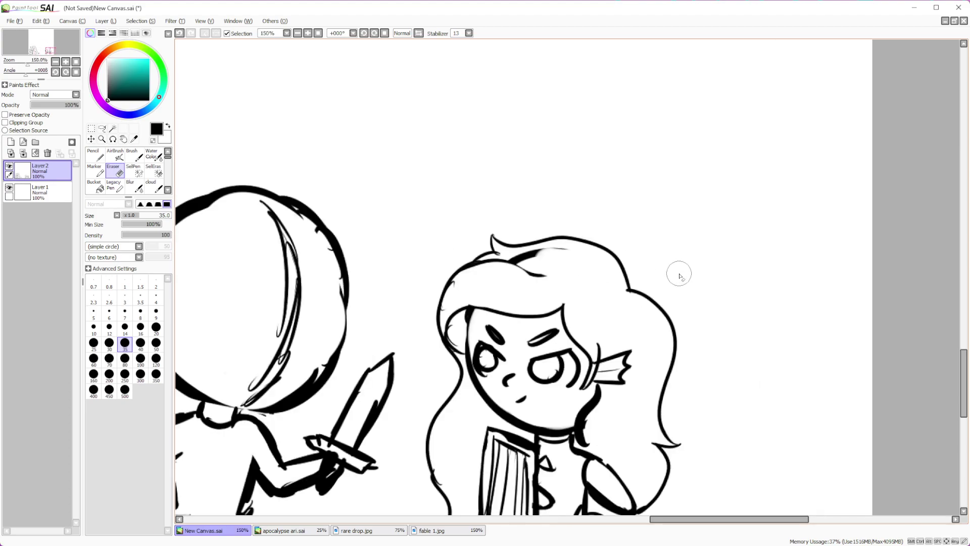
left_click(141, 327)
mouse_move(422, 218)
left_mouse_down()
mouse_move(468, 230)
mouse_move(501, 210)
mouse_move(481, 205)
mouse_move(575, 228)
left_mouse_up()
scroll(574, 228, "down", 5)
scroll(584, 293, "up", 2)
scroll(586, 300, "down", 2)
scroll(504, 292, "up", 1)
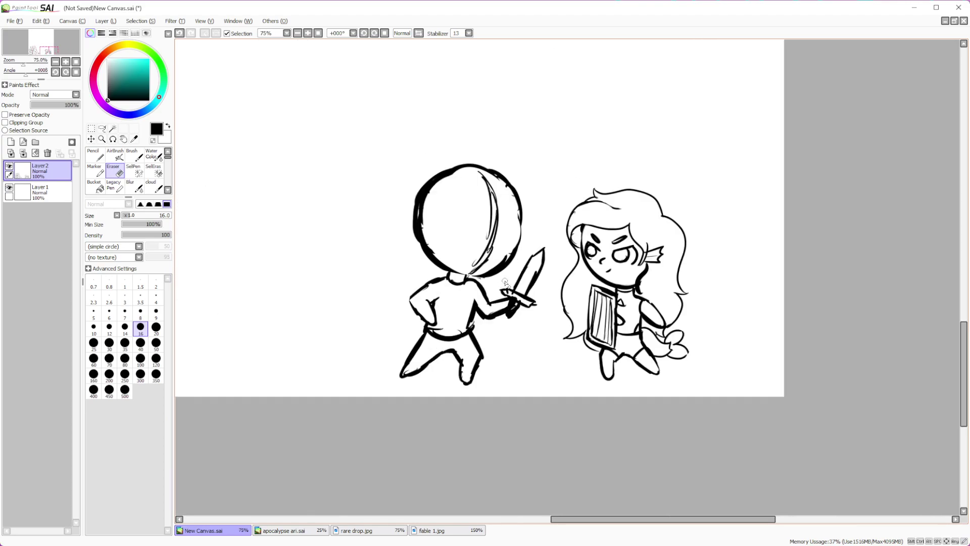
scroll(506, 283, "down", 3)
scroll(454, 262, "up", 1)
scroll(441, 256, "down", 1)
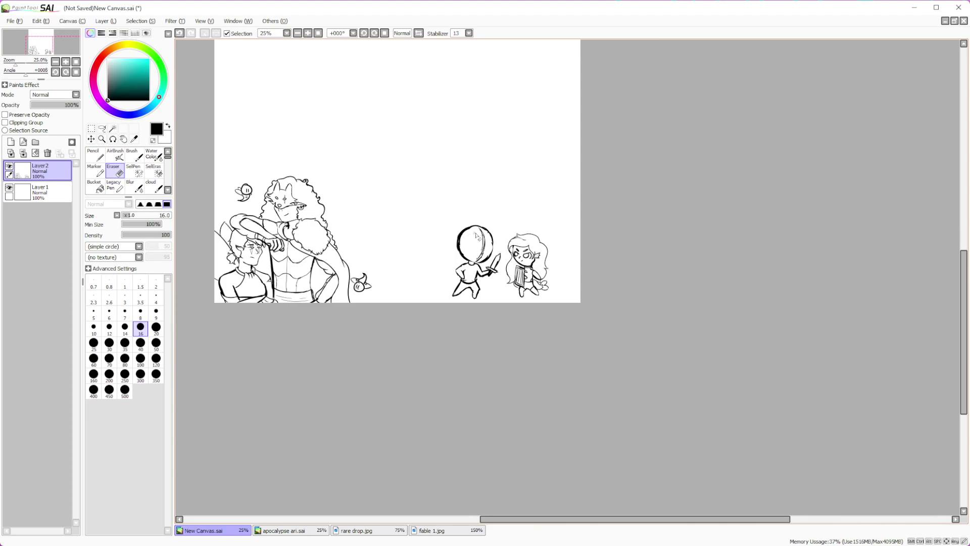
scroll(460, 244, "up", 4)
scroll(489, 311, "down", 1)
scroll(609, 266, "up", 4)
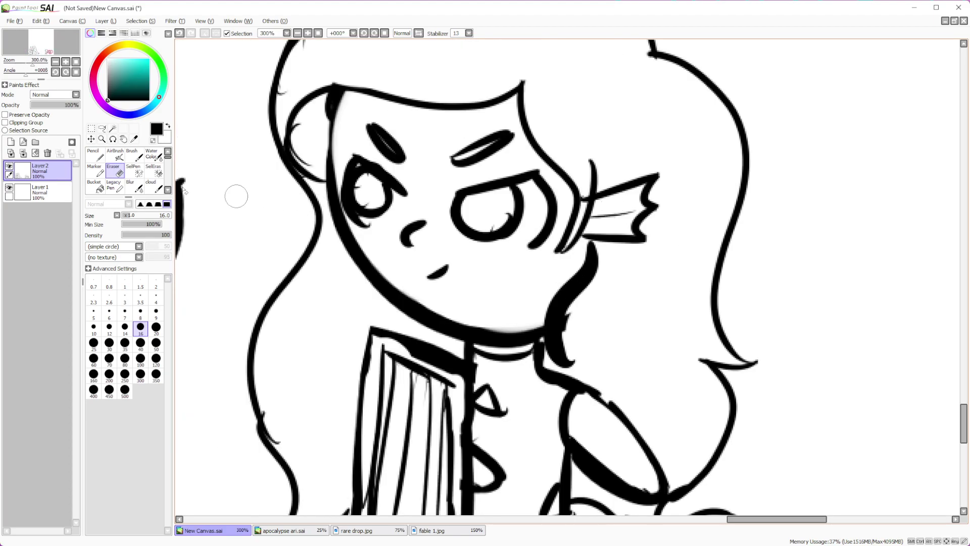
With a size-8 pencil, add marks by the girl's chin, cheek and ear fin, plus left-eye eyelashes
left_click(133, 154)
left_click(96, 158)
left_click(141, 313)
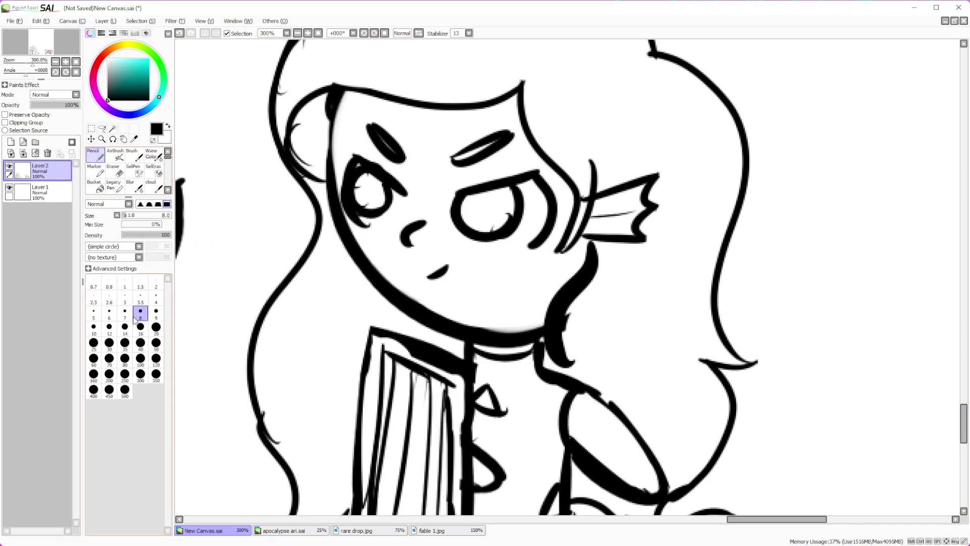
mouse_move(539, 258)
left_mouse_down()
mouse_move(553, 272)
mouse_move(581, 263)
left_mouse_up()
left_click_drag(559, 215, 570, 224)
mouse_move(337, 132)
left_mouse_down()
mouse_move(337, 162)
mouse_move(350, 124)
left_mouse_up()
left_click_drag(356, 230, 368, 228)
scroll(379, 247, "down", 3)
scroll(483, 391, "up", 4)
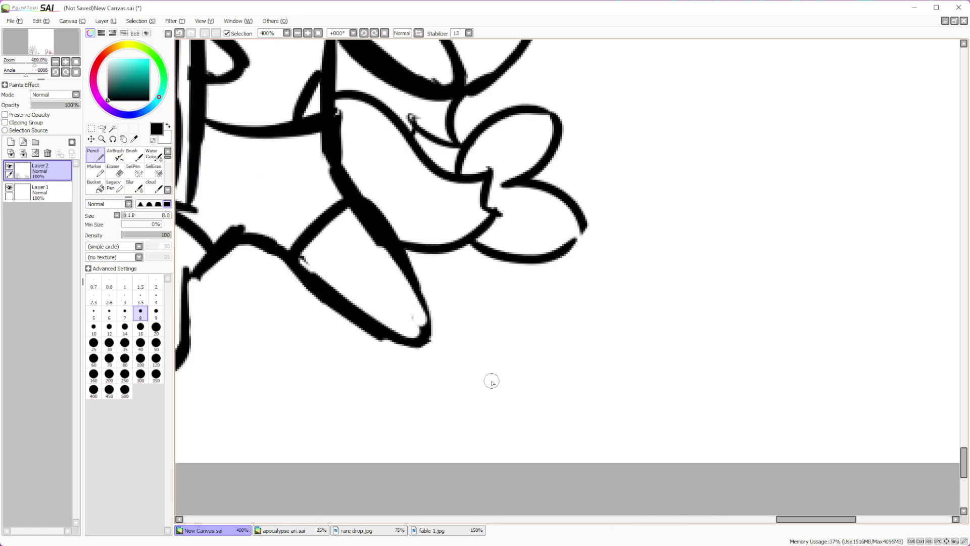
Draw a small mouth and an eye on the fish shape by her legs
mouse_move(430, 236)
left_mouse_down()
mouse_move(444, 228)
mouse_move(427, 217)
left_mouse_up()
mouse_move(369, 118)
left_mouse_down()
mouse_move(356, 131)
mouse_move(393, 135)
left_mouse_up()
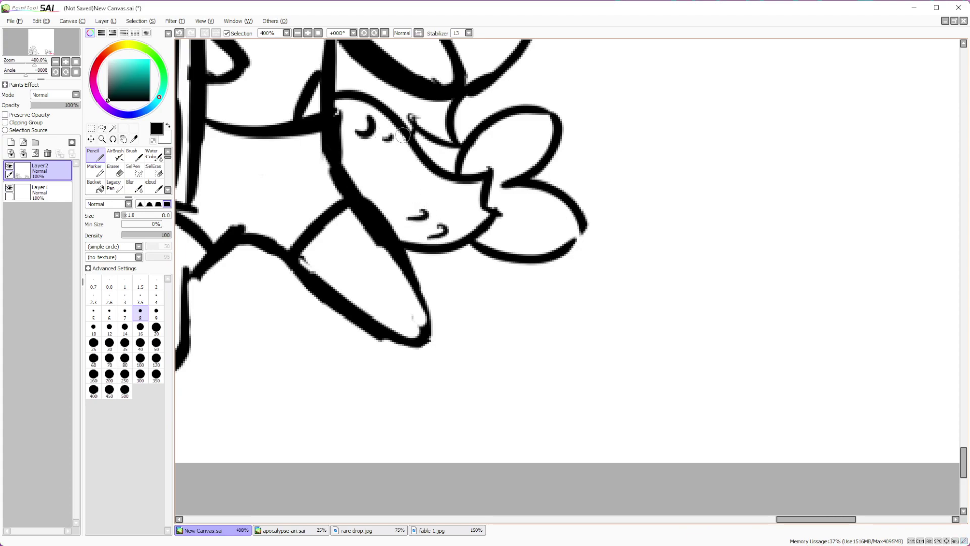
scroll(546, 101, "down", 4)
scroll(379, 222, "up", 2)
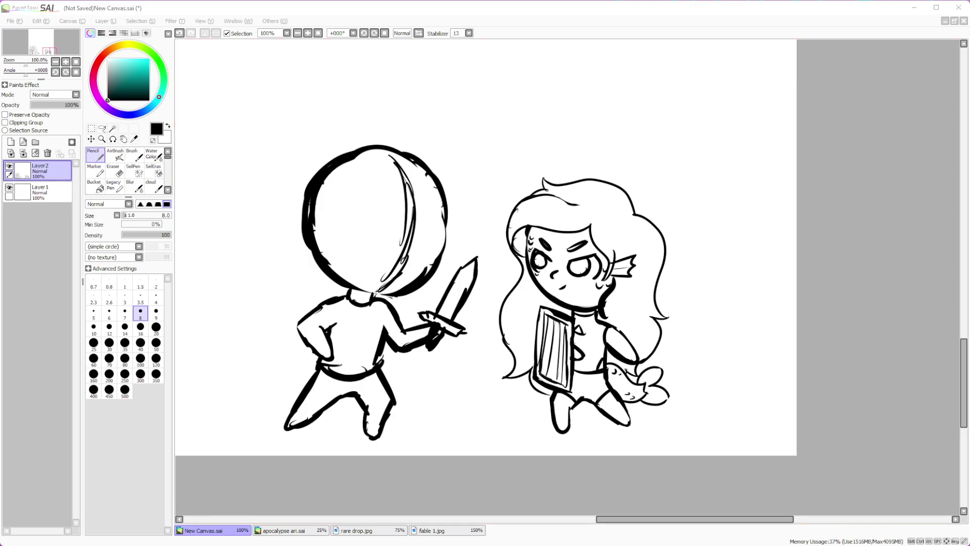
Try a size-100 black fill inside the boy's round head, then undo it
scroll(623, 246, "down", 1)
scroll(417, 226, "up", 2)
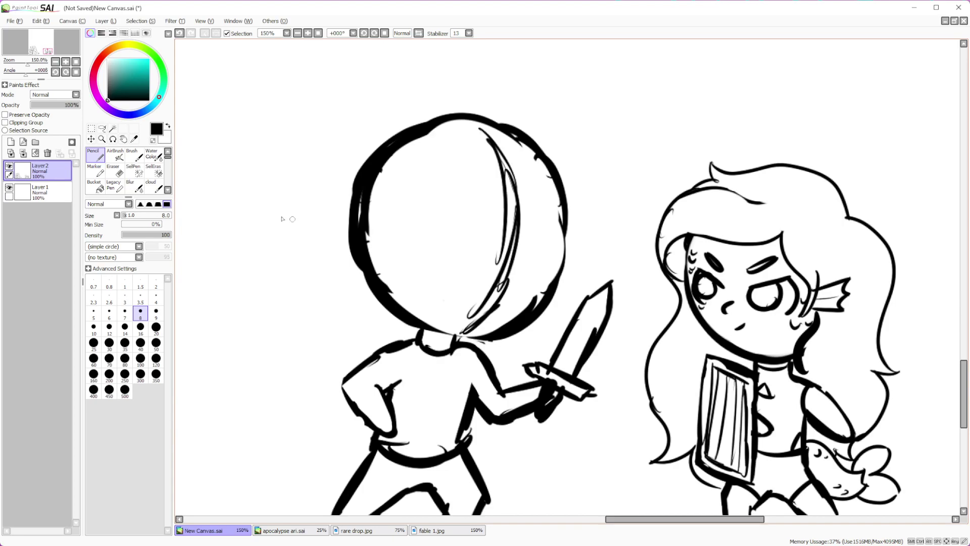
left_click(125, 328)
left_click(140, 359)
mouse_move(404, 268)
left_mouse_down()
mouse_move(444, 255)
mouse_move(494, 277)
mouse_move(478, 316)
mouse_move(536, 224)
mouse_move(518, 230)
mouse_move(492, 182)
mouse_move(523, 163)
mouse_move(529, 172)
mouse_move(427, 147)
mouse_move(422, 205)
mouse_move(399, 171)
mouse_move(397, 294)
left_mouse_up()
left_click(179, 32)
Erase the inner head lines at eraser size 40 and close the head's bottom with a size-7 pencil
left_click(113, 171)
left_click(141, 343)
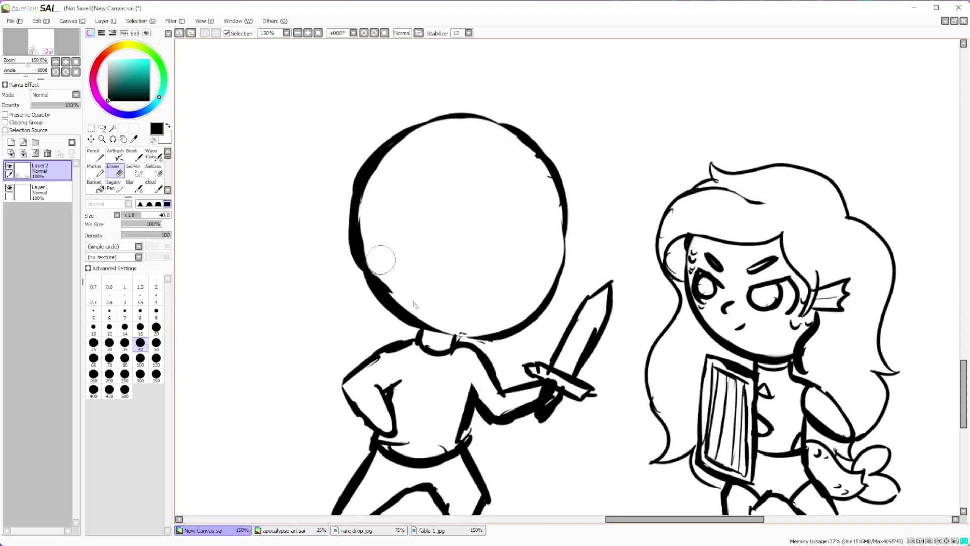
left_click(93, 155)
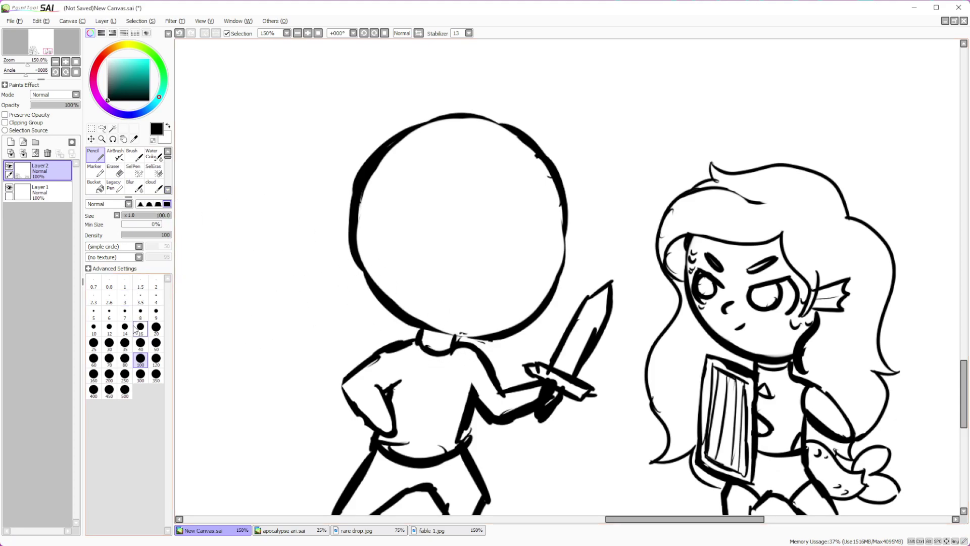
left_click(125, 311)
left_click_drag(424, 333, 485, 332)
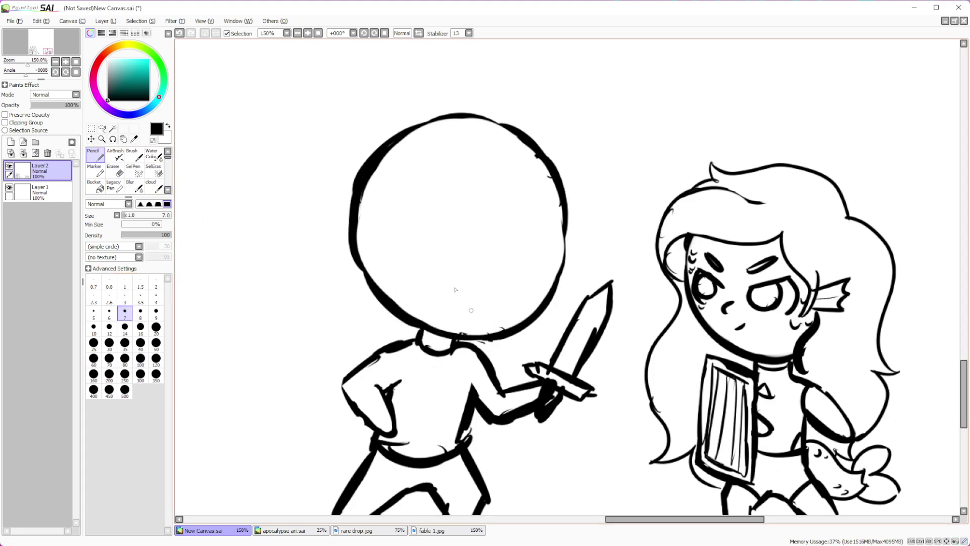
Erase the waist line, then with a size-16 eraser thin the inner leg outline and clean the toe lines
scroll(270, 174, "down", 2)
scroll(391, 288, "up", 5)
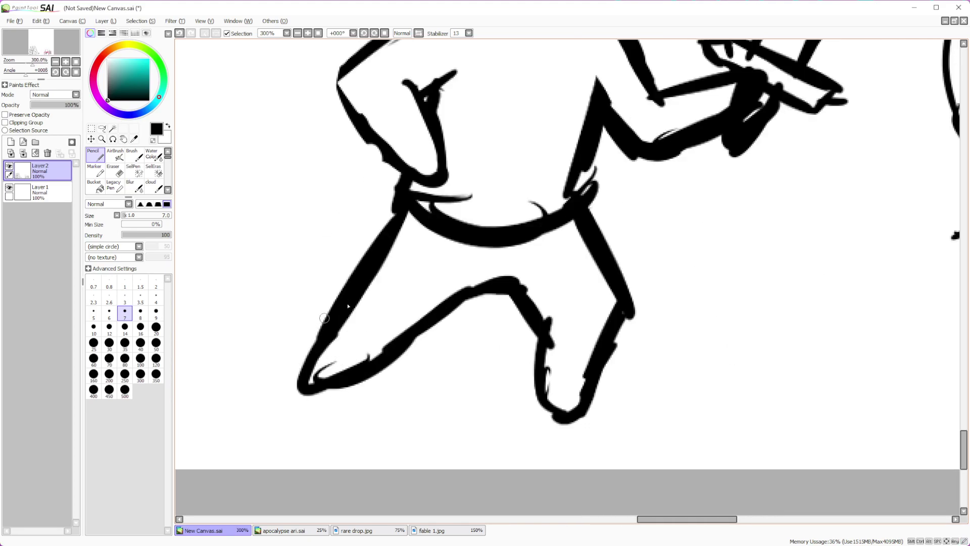
key("e")
mouse_move(399, 217)
left_mouse_down()
mouse_move(492, 207)
mouse_move(556, 234)
mouse_move(642, 206)
mouse_move(606, 185)
mouse_move(644, 236)
mouse_move(660, 283)
mouse_move(622, 395)
left_mouse_up()
left_click(141, 327)
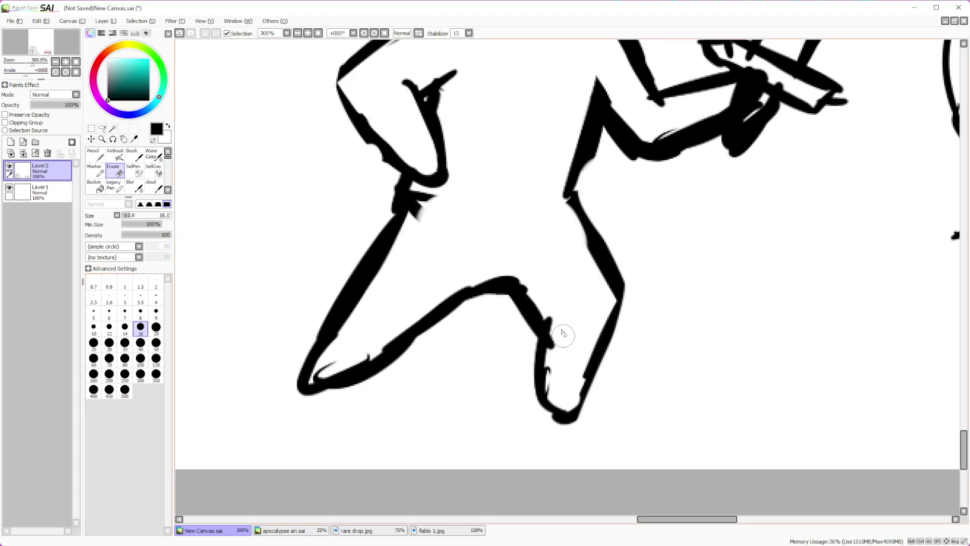
mouse_move(569, 383)
left_mouse_down()
mouse_move(523, 402)
mouse_move(555, 429)
mouse_move(583, 427)
left_mouse_up()
left_click_drag(522, 271, 527, 278)
left_click_drag(566, 327, 563, 305)
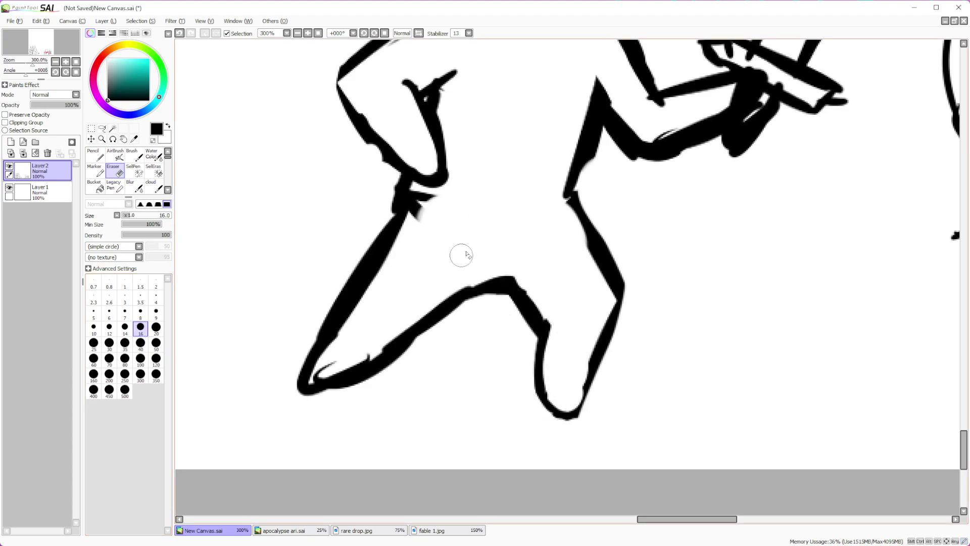
mouse_move(341, 350)
left_mouse_down()
mouse_move(368, 346)
mouse_move(418, 297)
left_mouse_up()
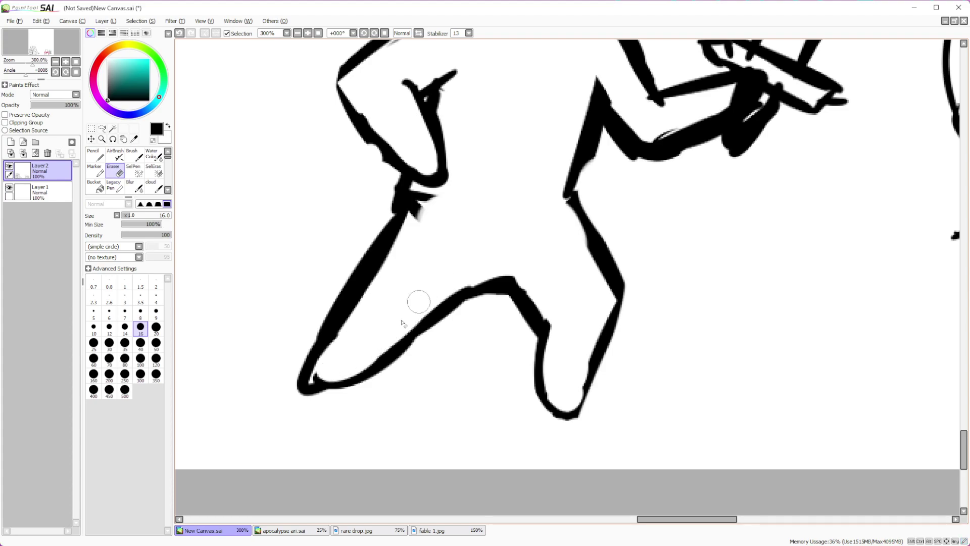
mouse_move(262, 392)
left_mouse_down()
mouse_move(306, 405)
mouse_move(321, 402)
mouse_move(303, 384)
mouse_move(297, 391)
mouse_move(304, 331)
left_mouse_up()
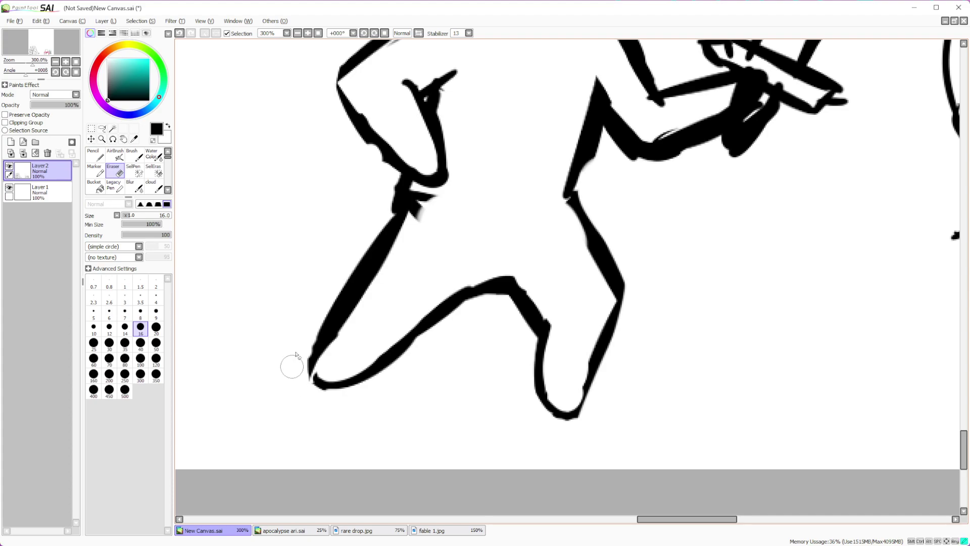
Thin the hip junction, the left leg's jagged outline and the upper shoulder line
scroll(548, 335, "down", 5)
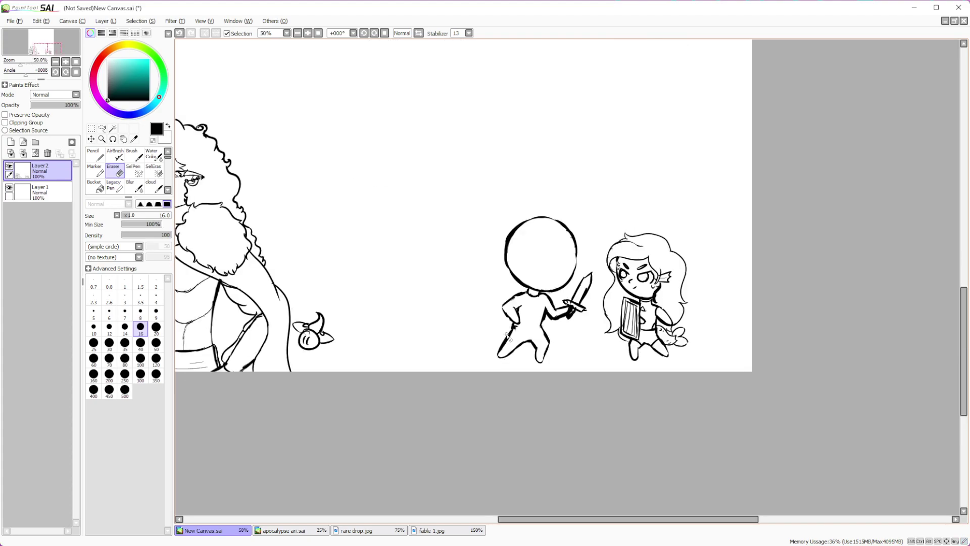
scroll(535, 297, "up", 2)
scroll(505, 334, "up", 4)
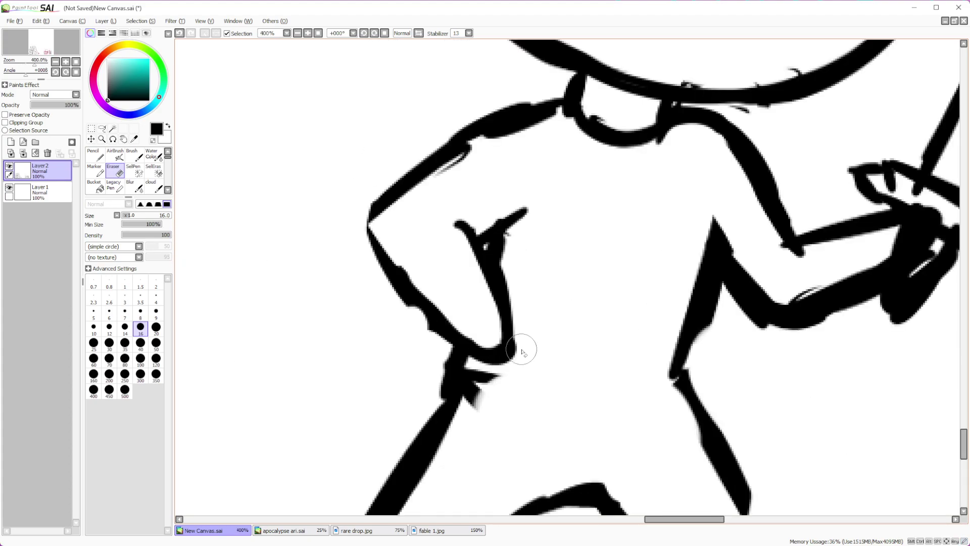
mouse_move(492, 410)
left_mouse_down()
mouse_move(483, 378)
mouse_move(467, 396)
mouse_move(441, 360)
left_mouse_up()
mouse_move(382, 231)
left_mouse_down()
mouse_move(426, 297)
mouse_move(462, 318)
left_mouse_up()
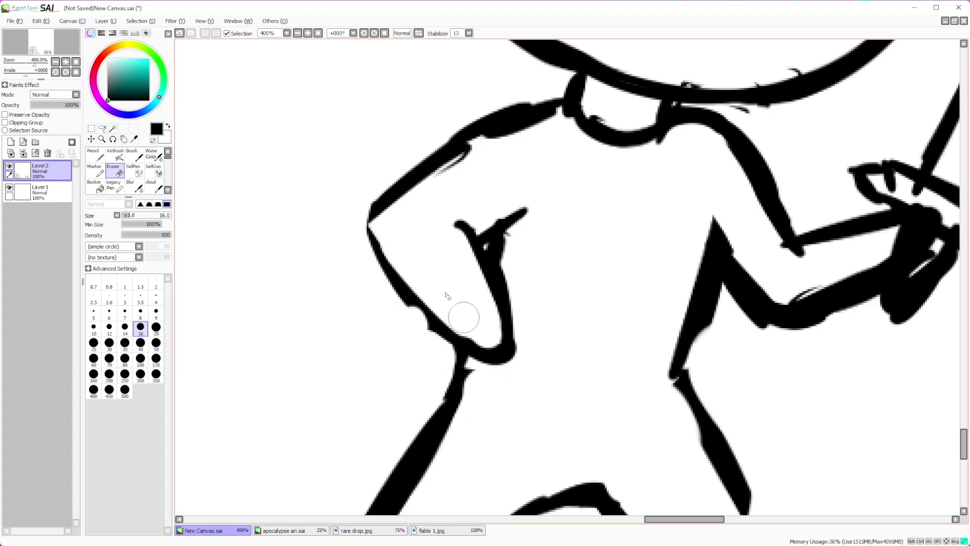
mouse_move(557, 130)
left_mouse_down()
mouse_move(487, 149)
mouse_move(437, 196)
left_mouse_up()
scroll(543, 194, "down", 4)
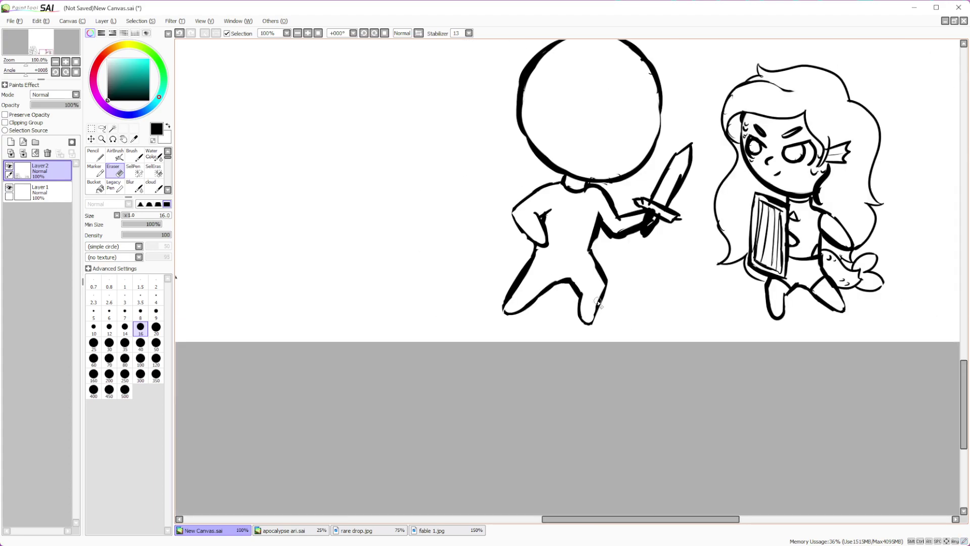
scroll(575, 260, "up", 4)
Draw the pants waistband edges and the cuff lines on both legs
key("n")
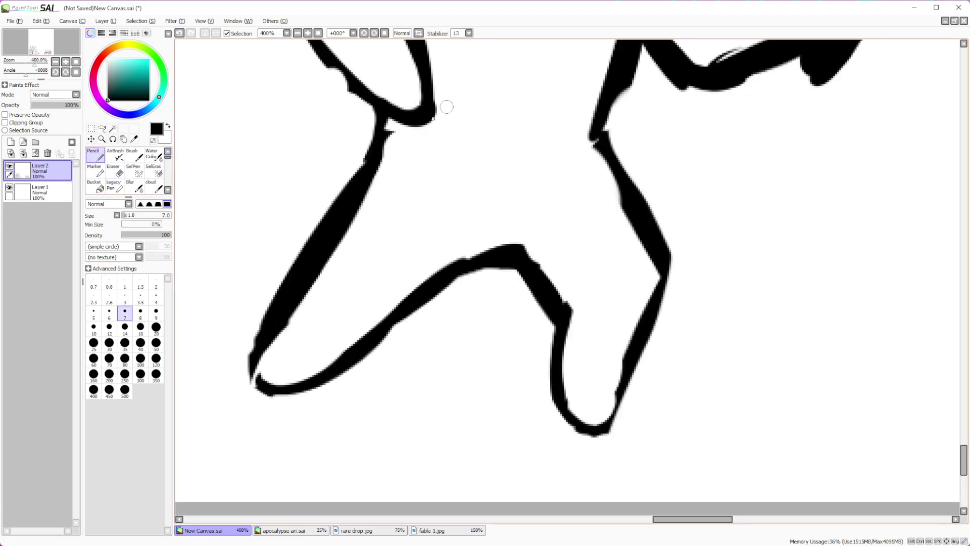
left_click_drag(385, 116, 592, 118)
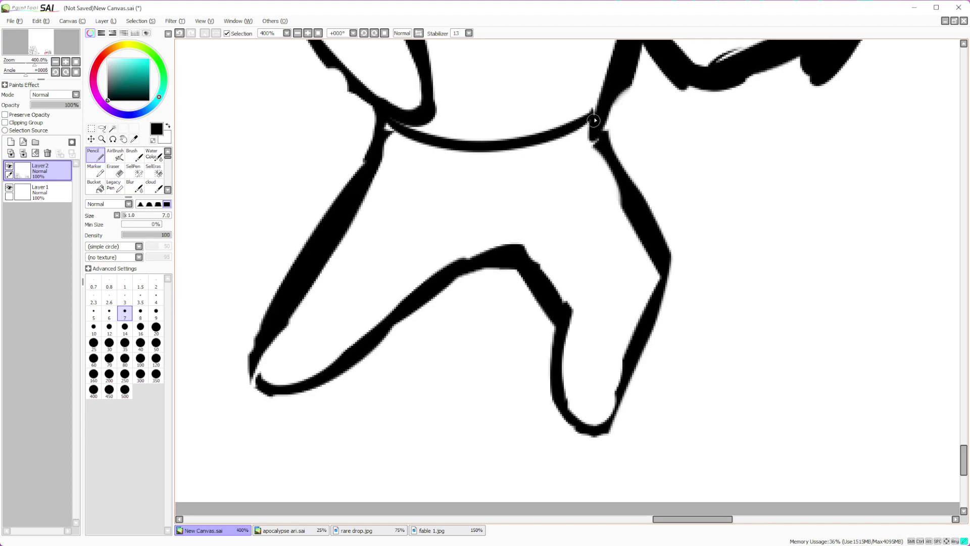
mouse_move(386, 133)
left_mouse_down()
mouse_move(425, 162)
mouse_move(473, 167)
mouse_move(602, 133)
mouse_move(579, 148)
mouse_move(554, 133)
mouse_move(528, 158)
mouse_move(497, 143)
mouse_move(460, 160)
mouse_move(433, 141)
mouse_move(388, 132)
left_mouse_up()
left_click_drag(284, 336, 336, 348)
left_click_drag(565, 367, 572, 371)
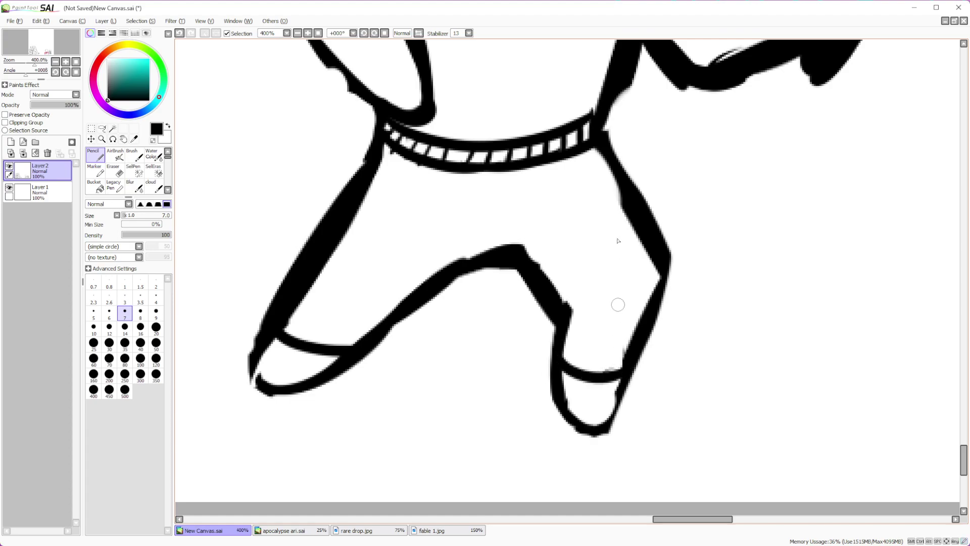
Draw lengthwise plaid lines down both pant legs
left_click_drag(404, 152, 289, 336)
left_click_drag(426, 169, 310, 343)
left_click_drag(459, 176, 337, 349)
mouse_move(479, 175)
left_mouse_down()
mouse_move(458, 233)
mouse_move(477, 251)
left_mouse_up()
mouse_move(530, 170)
left_mouse_down()
mouse_move(530, 230)
mouse_move(571, 280)
mouse_move(581, 372)
left_mouse_up()
mouse_move(554, 158)
left_mouse_down()
mouse_move(603, 295)
mouse_move(599, 354)
mouse_move(580, 164)
mouse_move(632, 298)
mouse_move(629, 343)
left_mouse_up()
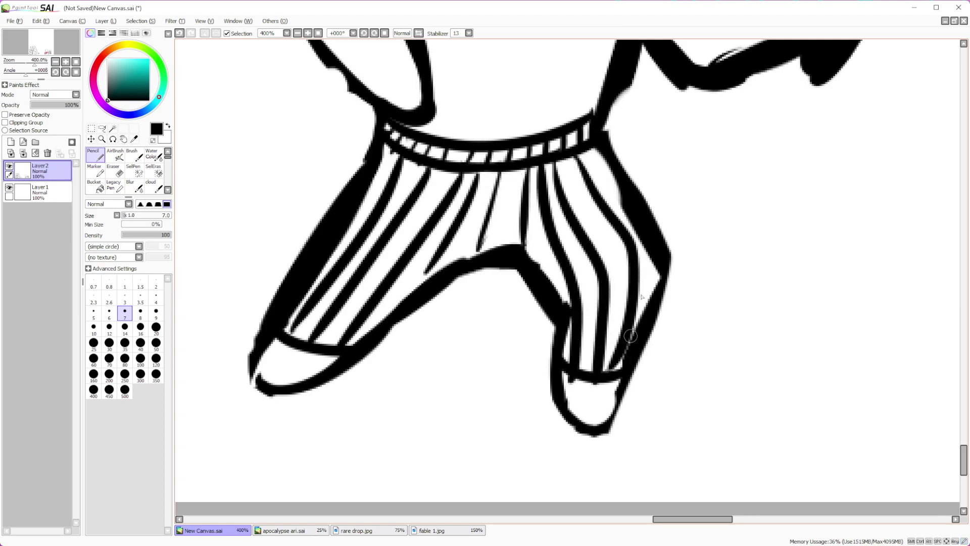
left_click_drag(589, 150, 620, 193)
Add crosswise plaid bands across both legs to complete the grid
left_click_drag(377, 171, 609, 173)
left_click_drag(372, 199, 616, 190)
left_click_drag(328, 217, 478, 250)
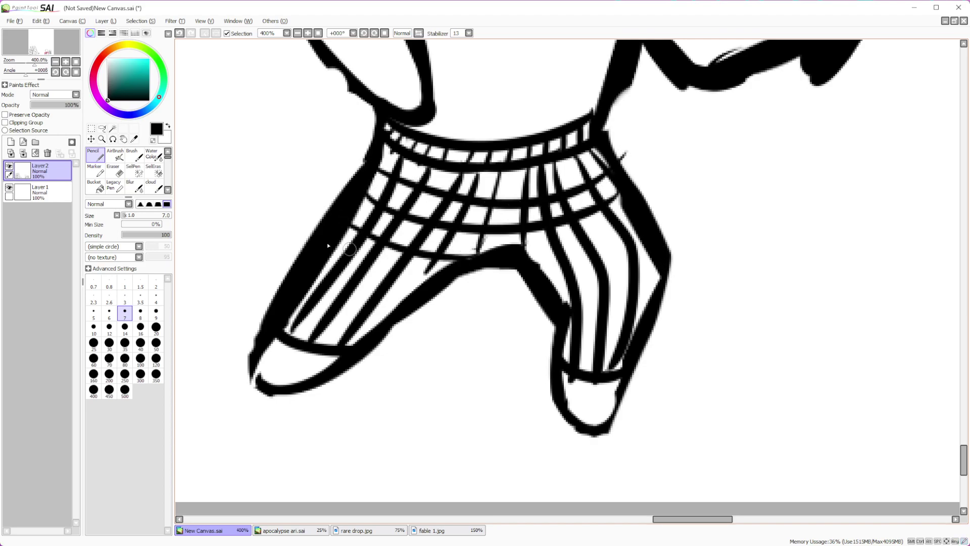
left_click_drag(316, 253, 425, 282)
left_click_drag(304, 275, 399, 310)
left_click_drag(290, 296, 384, 326)
left_click_drag(531, 259, 611, 222)
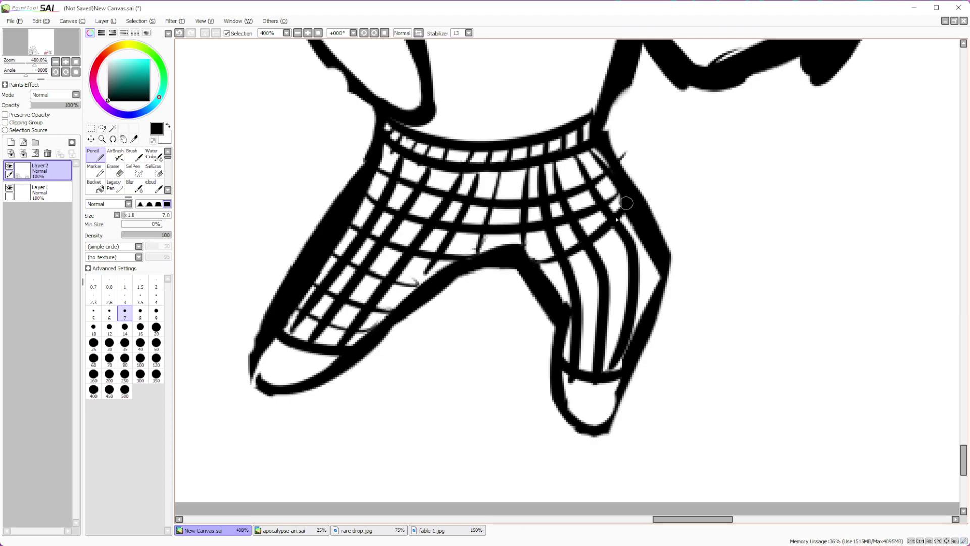
left_click_drag(556, 277, 629, 250)
left_click_drag(556, 295, 654, 273)
left_click_drag(568, 319, 649, 278)
left_click_drag(581, 336, 637, 329)
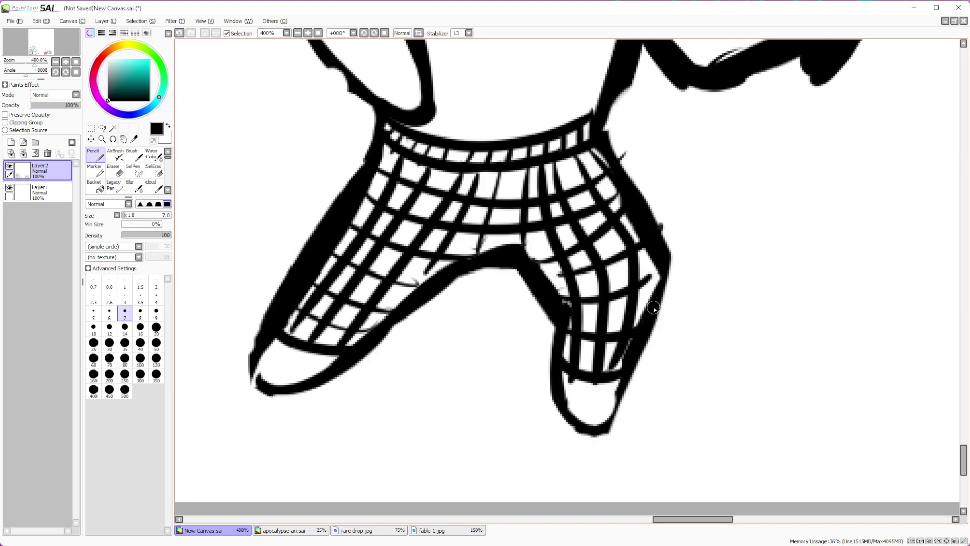
scroll(509, 314, "down", 5)
scroll(577, 261, "up", 2)
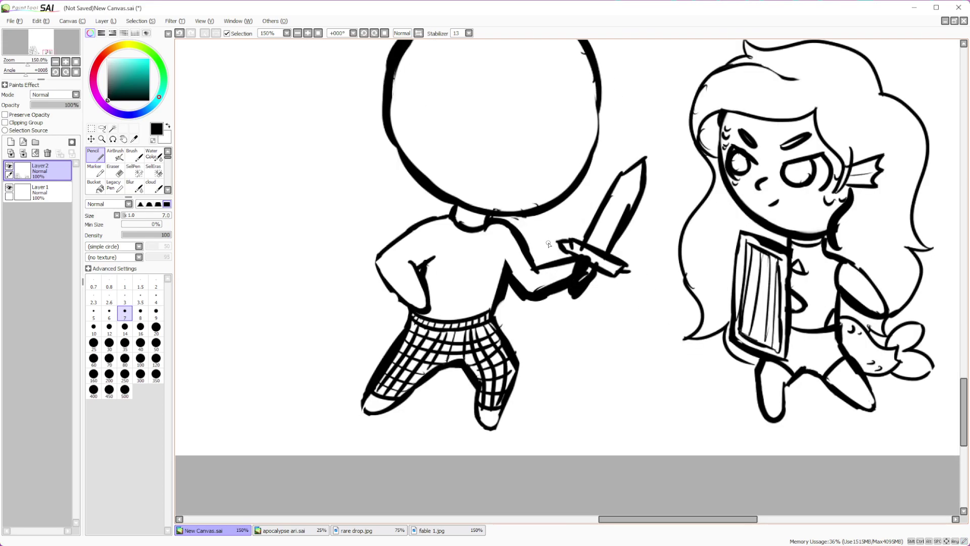
Erase part of the neck line under the head and redraw the shoulder's left corner thicker
scroll(552, 244, "up", 2)
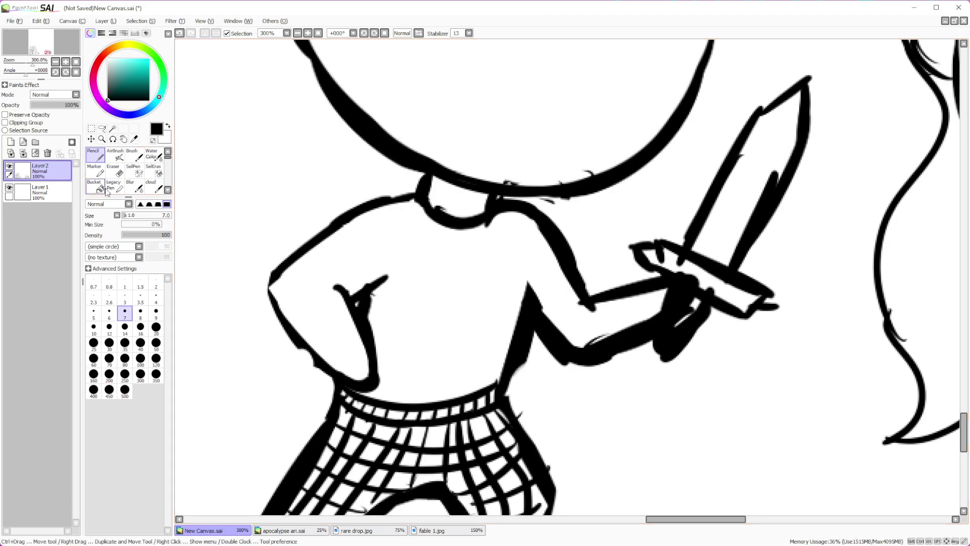
left_click(114, 171)
mouse_move(457, 212)
left_mouse_down()
mouse_move(422, 217)
mouse_move(459, 215)
mouse_move(478, 245)
mouse_move(468, 263)
left_mouse_up()
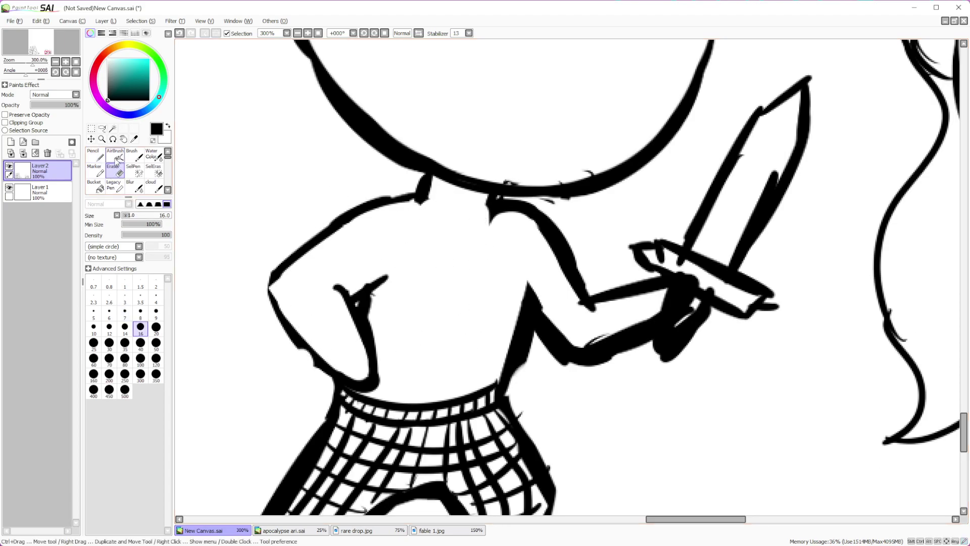
left_click(94, 154)
left_click_drag(273, 277, 281, 312)
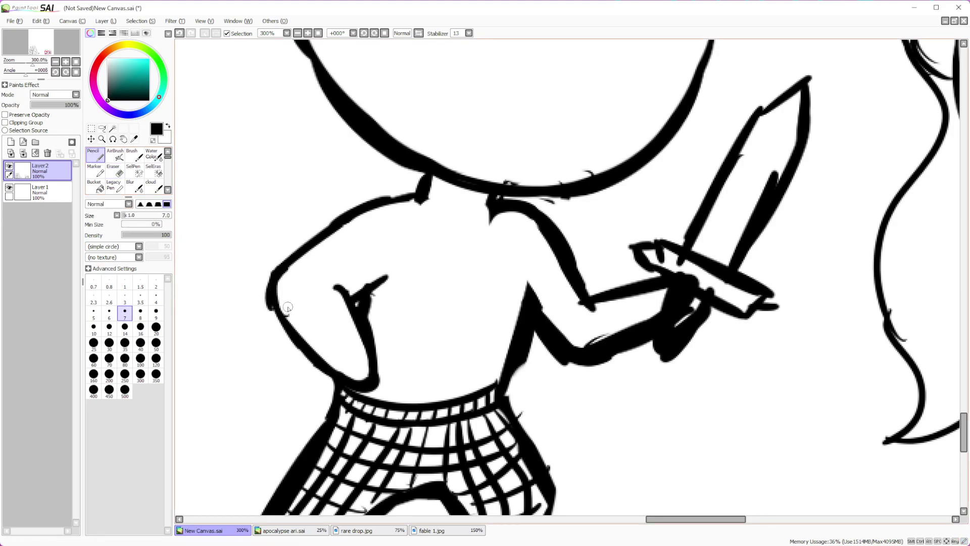
Draw a thicker shirt neckline and the sleeve edges along the upper arm and forearm
scroll(370, 284, "down", 4)
scroll(409, 276, "up", 1)
scroll(366, 287, "up", 2)
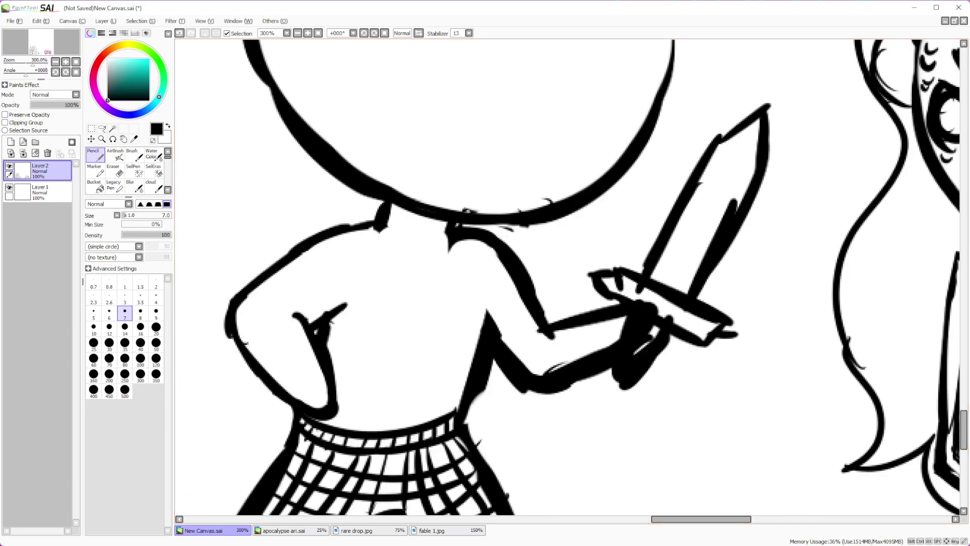
scroll(404, 298, "up", 1)
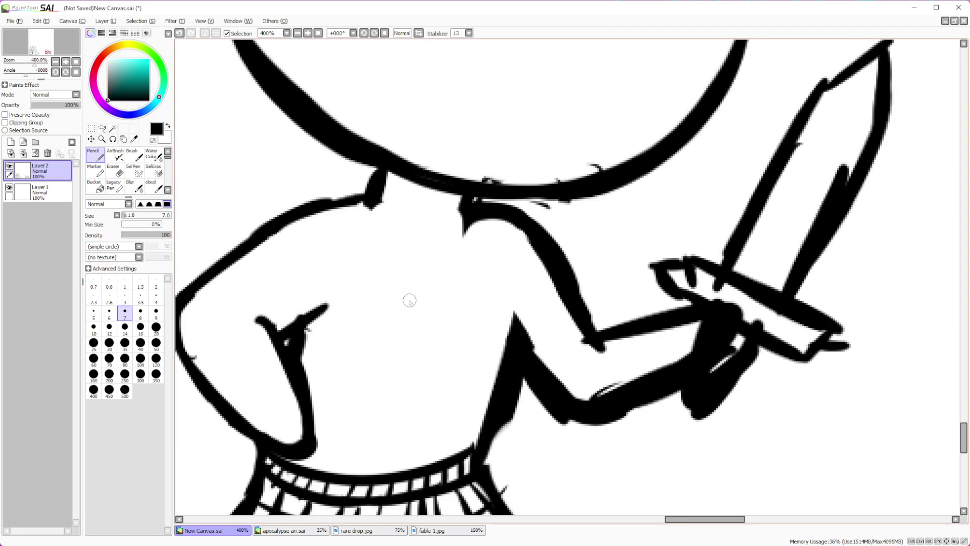
left_click_drag(374, 204, 453, 206)
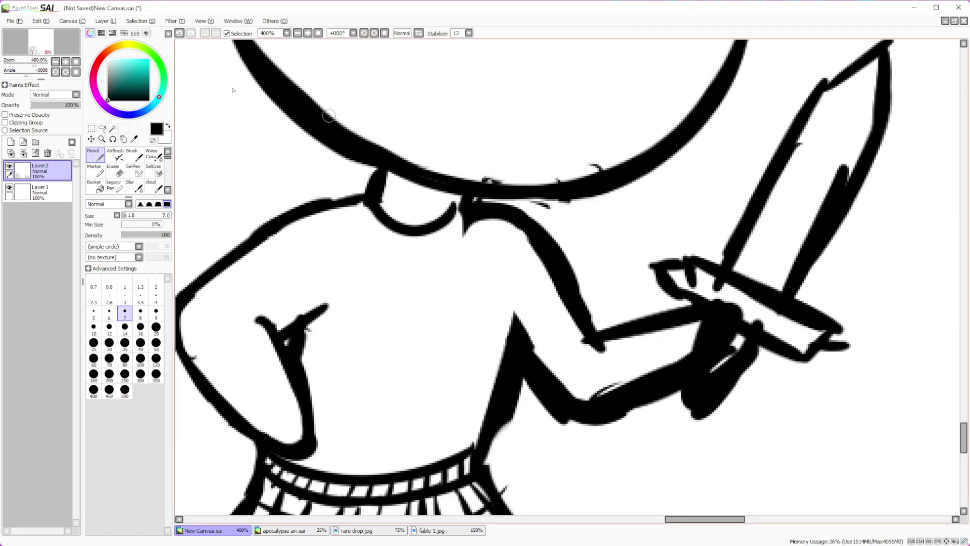
left_click(180, 32)
mouse_move(366, 199)
left_mouse_down()
mouse_move(413, 231)
mouse_move(469, 206)
left_mouse_up()
mouse_move(365, 202)
left_mouse_down()
mouse_move(212, 236)
mouse_move(269, 326)
left_mouse_up()
mouse_move(548, 231)
left_mouse_down()
mouse_move(591, 283)
mouse_move(553, 332)
left_mouse_up()
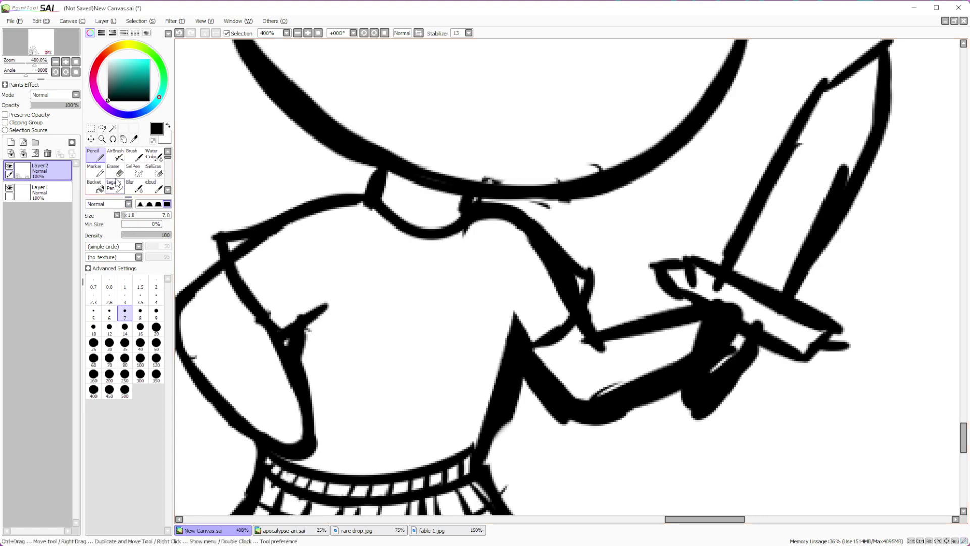
Erase the doubled strand of the forearm line
key("e")
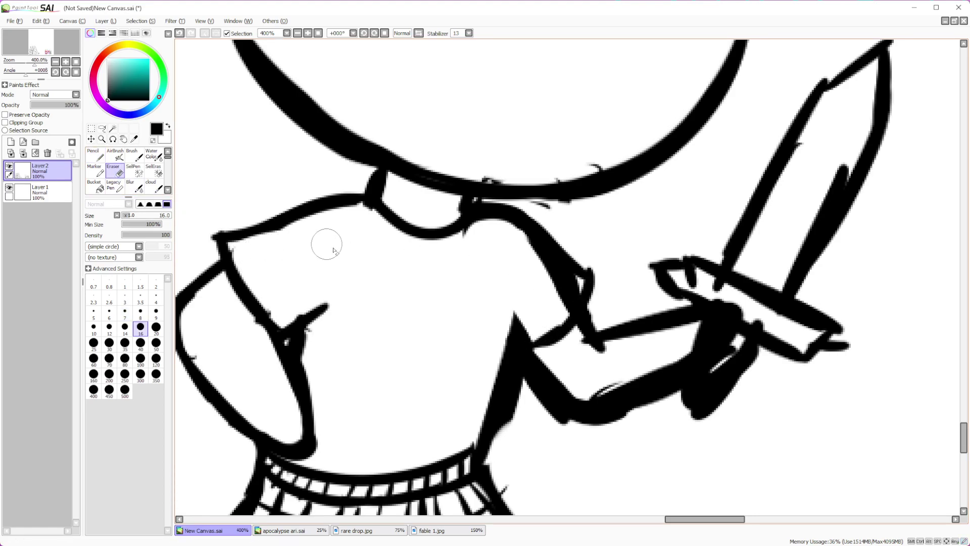
mouse_move(559, 282)
left_mouse_down()
mouse_move(553, 276)
mouse_move(567, 281)
mouse_move(541, 314)
left_mouse_up()
scroll(522, 286, "down", 4)
scroll(463, 283, "up", 3)
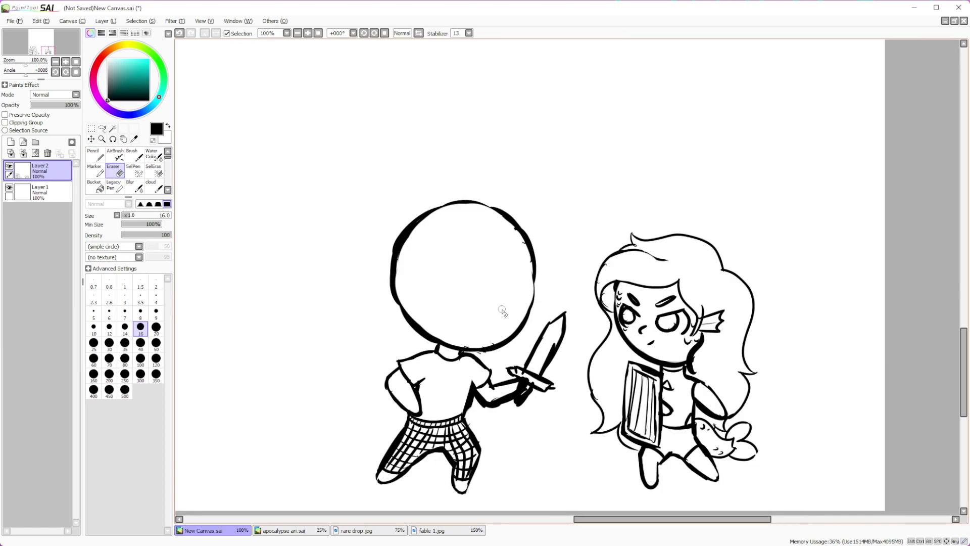
Draw both eyes, with outlines and inner shapes, on the boy's round head
scroll(416, 277, "up", 1)
scroll(414, 277, "down", 1)
scroll(414, 277, "up", 1)
key("n")
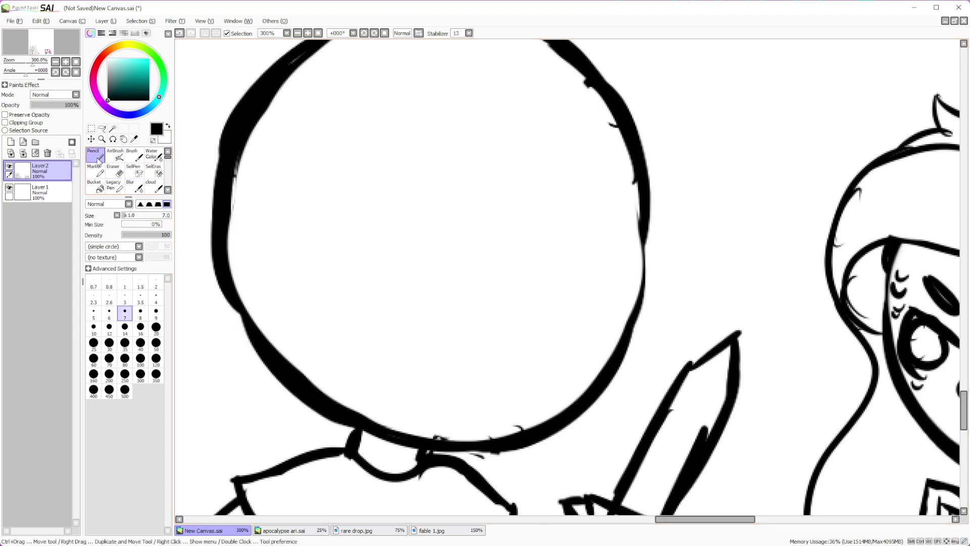
mouse_move(418, 236)
left_mouse_down()
mouse_move(498, 284)
mouse_move(420, 240)
mouse_move(403, 273)
mouse_move(428, 326)
left_mouse_up()
mouse_move(443, 258)
left_mouse_down()
mouse_move(428, 291)
mouse_move(488, 316)
mouse_move(480, 323)
mouse_move(503, 286)
mouse_move(484, 318)
mouse_move(500, 303)
mouse_move(461, 317)
left_mouse_up()
mouse_move(546, 282)
left_mouse_down()
mouse_move(612, 255)
mouse_move(608, 247)
mouse_move(626, 284)
mouse_move(625, 267)
mouse_move(615, 317)
left_mouse_up()
mouse_move(574, 273)
left_mouse_down()
mouse_move(572, 294)
mouse_move(563, 298)
mouse_move(578, 296)
mouse_move(574, 320)
mouse_move(617, 279)
mouse_move(620, 296)
mouse_move(607, 269)
mouse_move(572, 276)
left_mouse_up()
Add angled eyebrows, redoing the right one, plus a small nose and a smiling mouth
mouse_move(442, 223)
left_mouse_down()
mouse_move(476, 245)
mouse_move(491, 242)
mouse_move(440, 221)
left_mouse_up()
left_click_drag(576, 217, 589, 217)
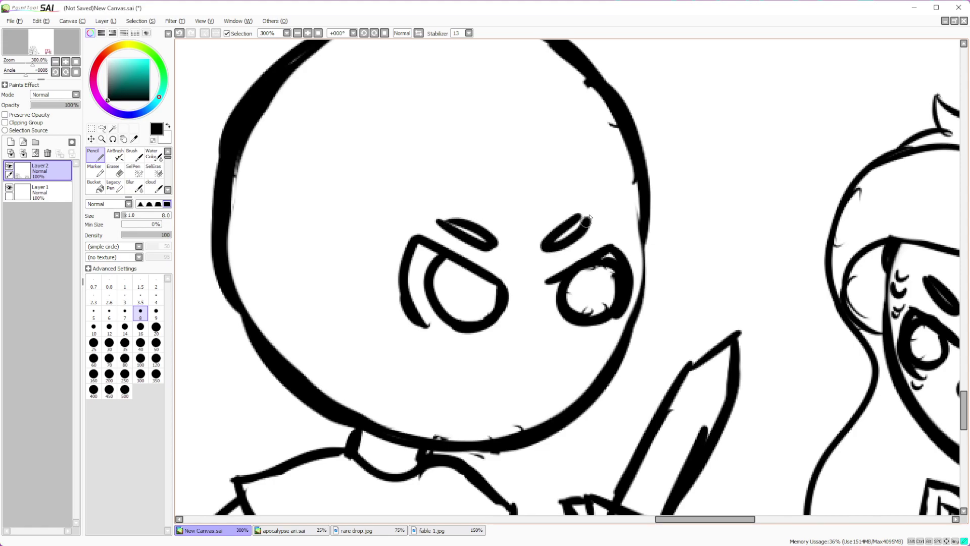
key("ctrl+z")
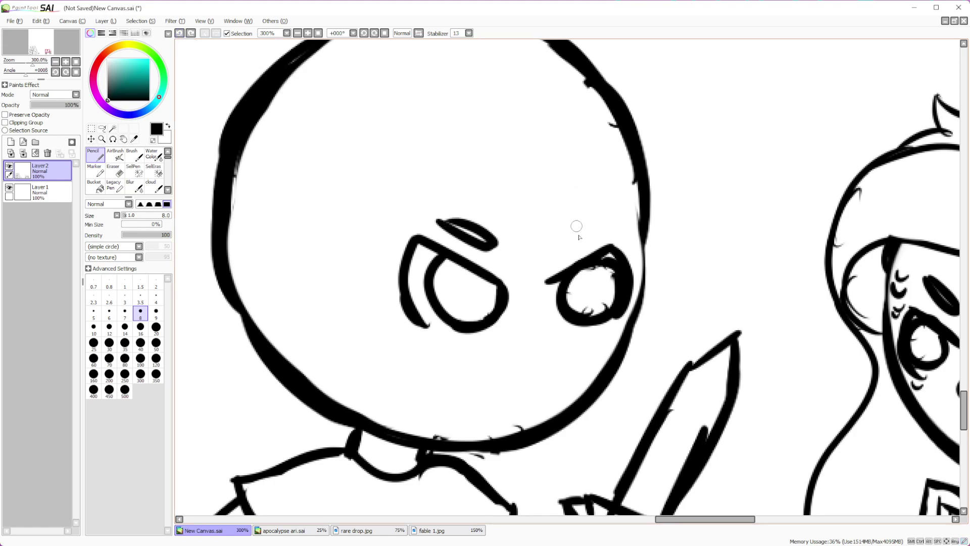
left_click_drag(538, 237, 586, 218)
mouse_move(533, 319)
left_mouse_down()
mouse_move(554, 336)
mouse_move(539, 345)
left_mouse_up()
left_click_drag(464, 368, 519, 385)
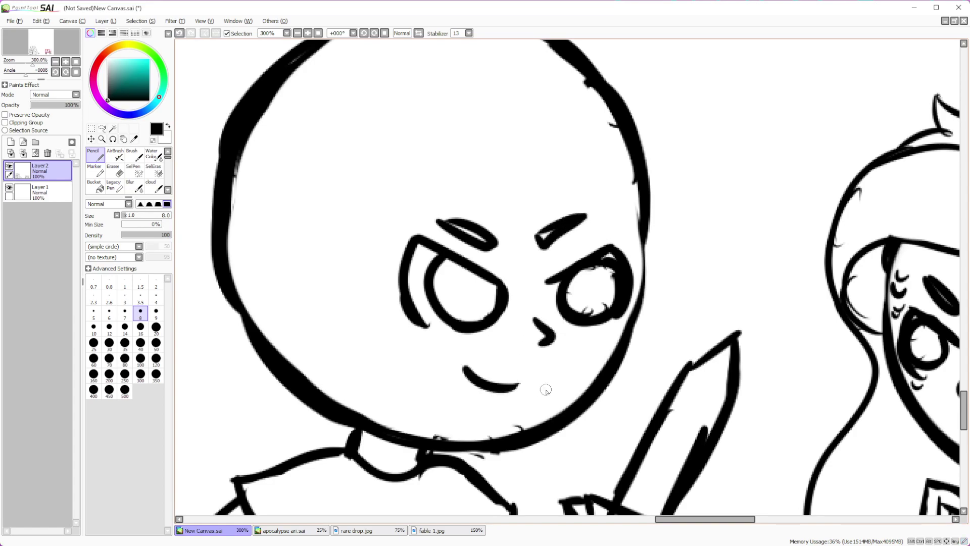
scroll(498, 247, "down", 5)
scroll(508, 243, "up", 4)
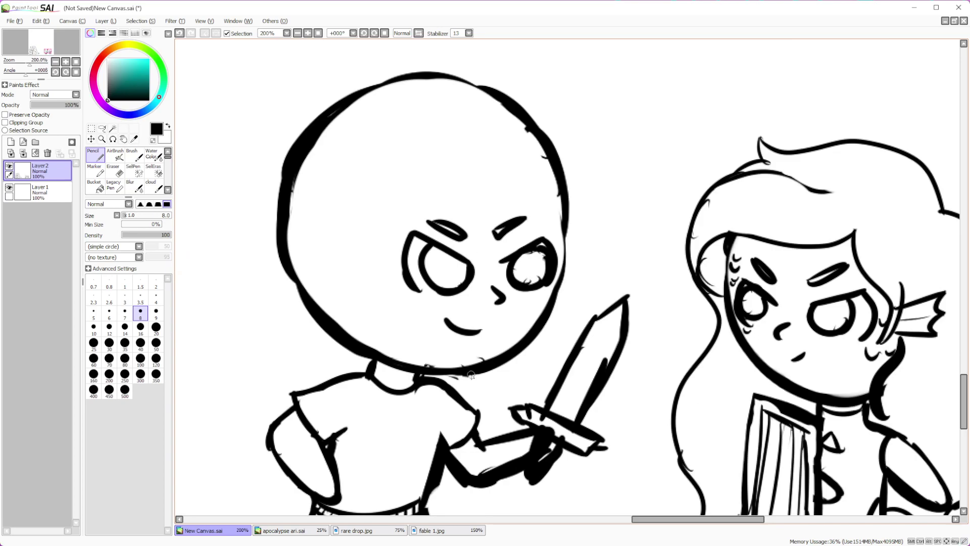
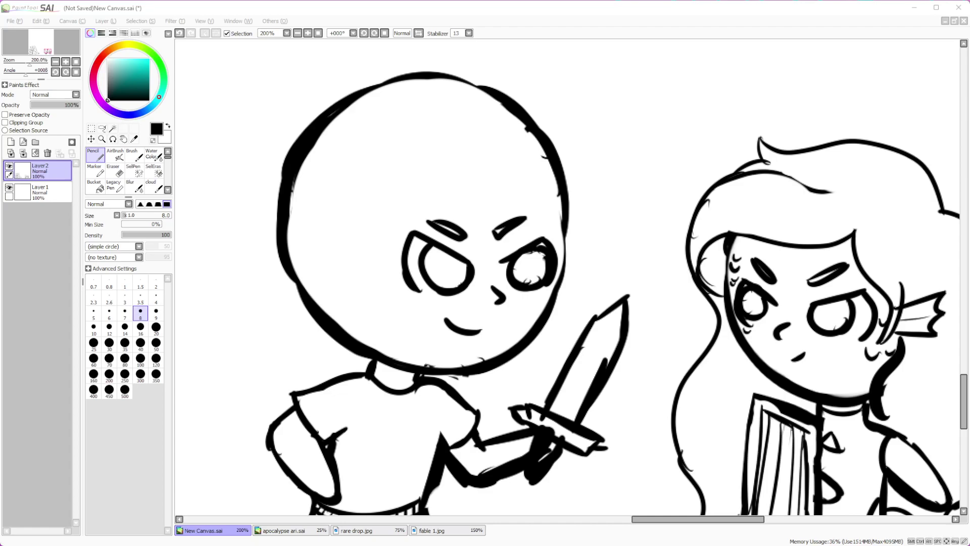
Draw a C-shaped ear stroke on the left side of the bald sword-holding boy's head
scroll(404, 324, "up", 1)
mouse_move(329, 214)
left_mouse_down()
mouse_move(324, 257)
mouse_move(342, 259)
left_mouse_up()
scroll(404, 223, "down", 3)
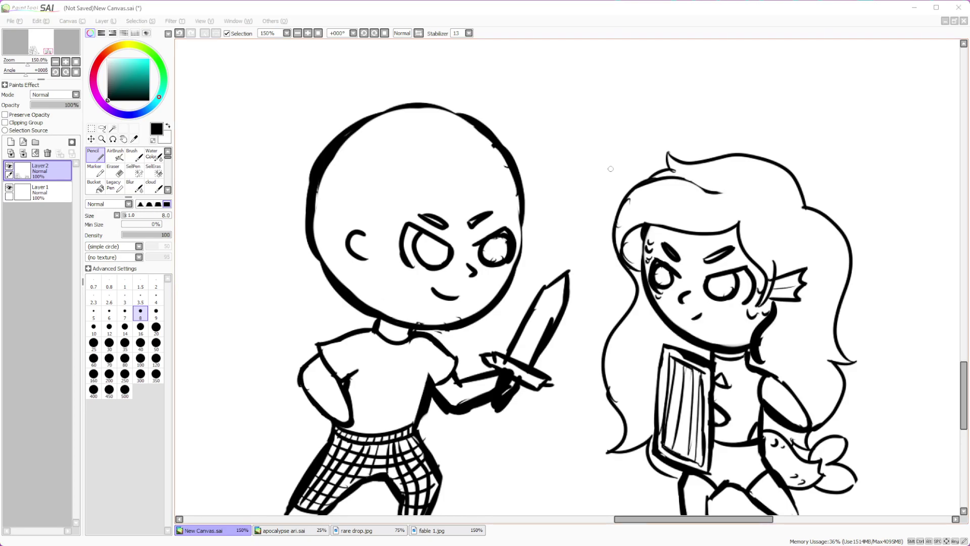
scroll(557, 312, "down", 5)
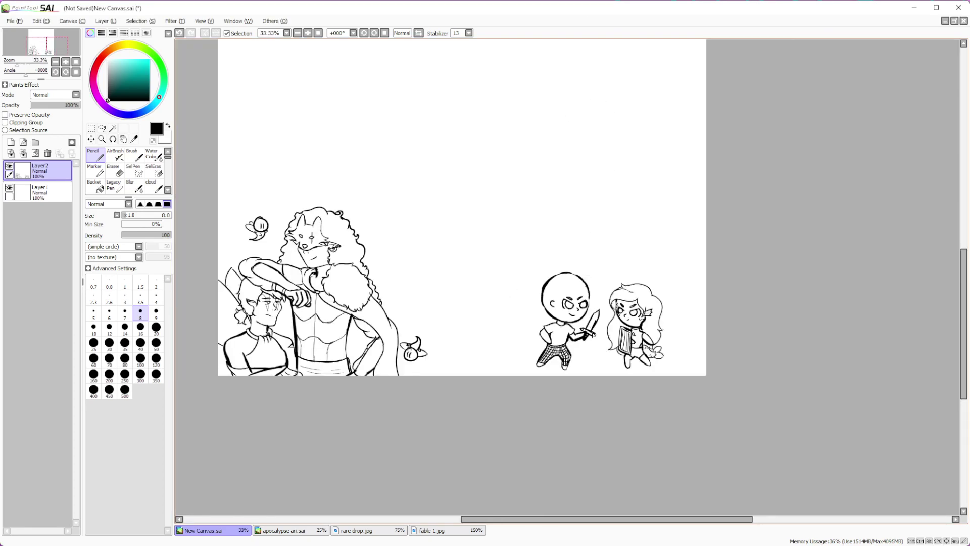
scroll(557, 312, "up", 4)
scroll(611, 288, "up", 2)
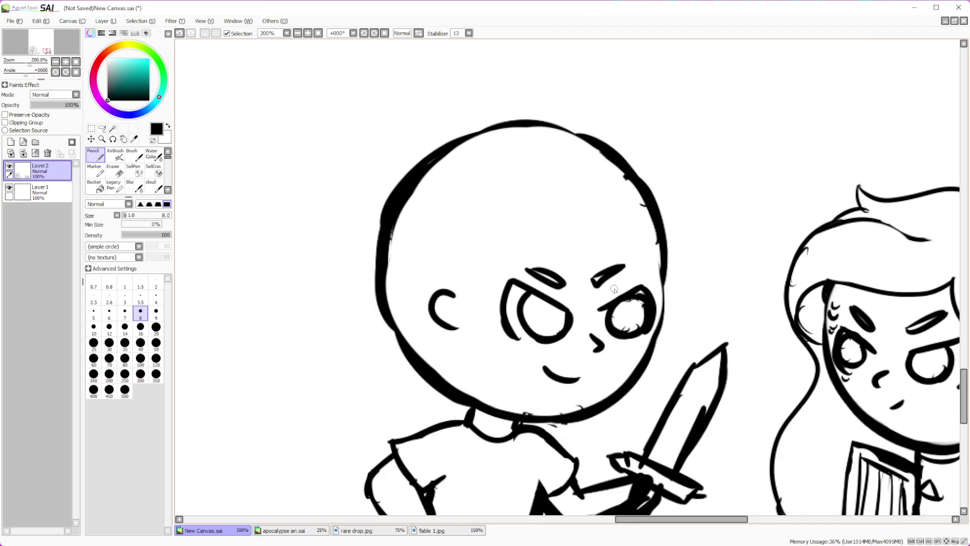
Draw curly hair: a front hairline, jagged bangs, a top cowlick and wavy side locks
mouse_move(519, 217)
left_mouse_down()
mouse_move(579, 247)
mouse_move(582, 269)
mouse_move(598, 240)
mouse_move(610, 253)
mouse_move(613, 242)
mouse_move(635, 280)
mouse_move(652, 273)
mouse_move(668, 298)
mouse_move(673, 271)
left_mouse_up()
mouse_move(519, 218)
left_mouse_down()
mouse_move(497, 268)
mouse_move(480, 260)
mouse_move(477, 297)
mouse_move(469, 283)
mouse_move(475, 310)
left_mouse_up()
mouse_move(439, 147)
left_mouse_down()
mouse_move(447, 107)
mouse_move(454, 141)
mouse_move(467, 123)
mouse_move(523, 105)
mouse_move(523, 116)
mouse_move(556, 106)
mouse_move(626, 117)
mouse_move(617, 118)
mouse_move(671, 191)
mouse_move(678, 248)
mouse_move(700, 262)
mouse_move(678, 263)
mouse_move(673, 292)
left_mouse_up()
mouse_move(435, 146)
left_mouse_down()
mouse_move(353, 230)
mouse_move(372, 233)
mouse_move(366, 310)
mouse_move(376, 308)
mouse_move(395, 351)
mouse_move(390, 363)
mouse_move(399, 358)
mouse_move(392, 361)
mouse_move(419, 376)
left_mouse_up()
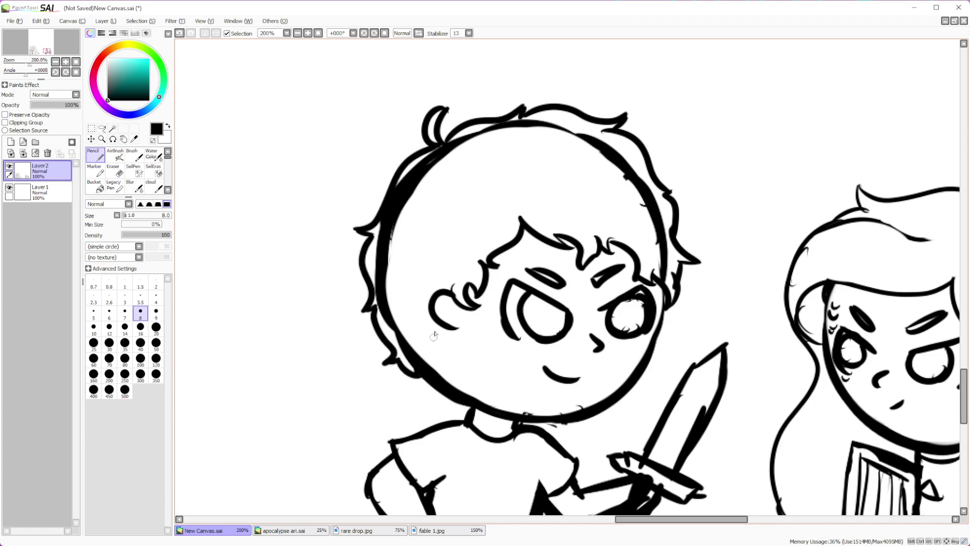
mouse_move(444, 331)
left_mouse_down()
mouse_move(462, 378)
mouse_move(443, 385)
left_mouse_up()
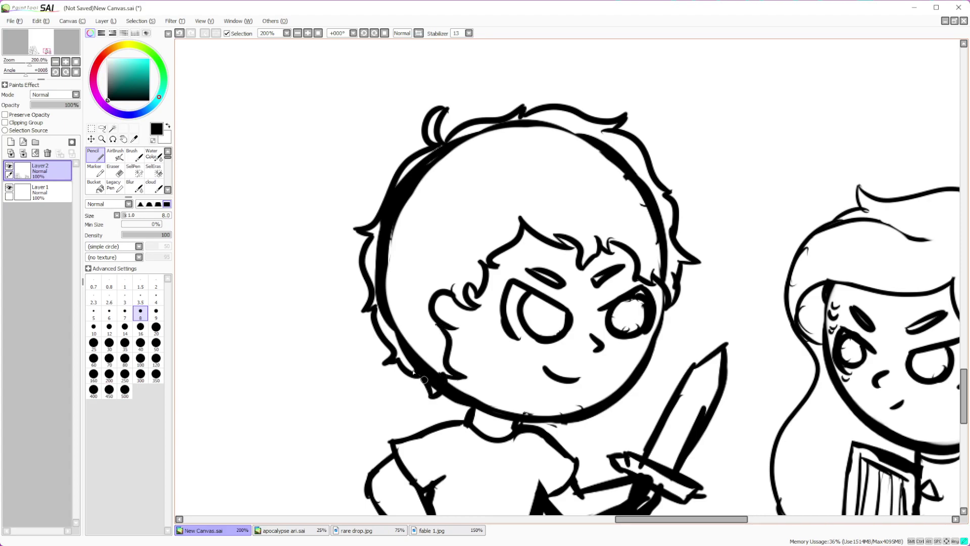
Erase the thick old head outline and the jaw blob, shrinking the eraser from 16 to 7
key("e")
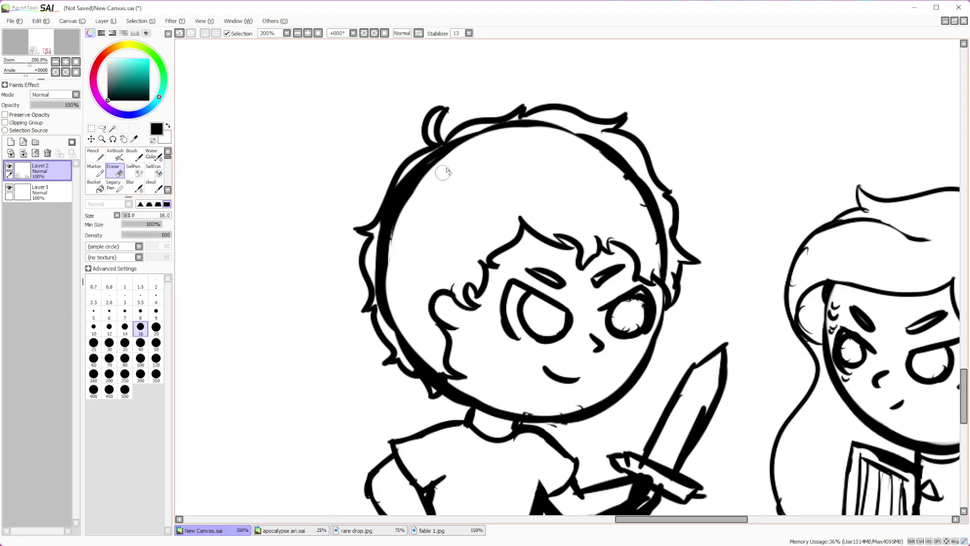
mouse_move(437, 158)
left_mouse_down()
mouse_move(406, 214)
mouse_move(413, 172)
mouse_move(420, 179)
mouse_move(399, 225)
mouse_move(391, 212)
mouse_move(407, 199)
mouse_move(380, 253)
mouse_move(390, 330)
mouse_move(423, 357)
left_mouse_up()
mouse_move(444, 150)
left_mouse_down()
mouse_move(519, 126)
mouse_move(580, 136)
mouse_move(611, 158)
mouse_move(596, 139)
mouse_move(635, 174)
mouse_move(617, 150)
mouse_move(665, 275)
left_mouse_up()
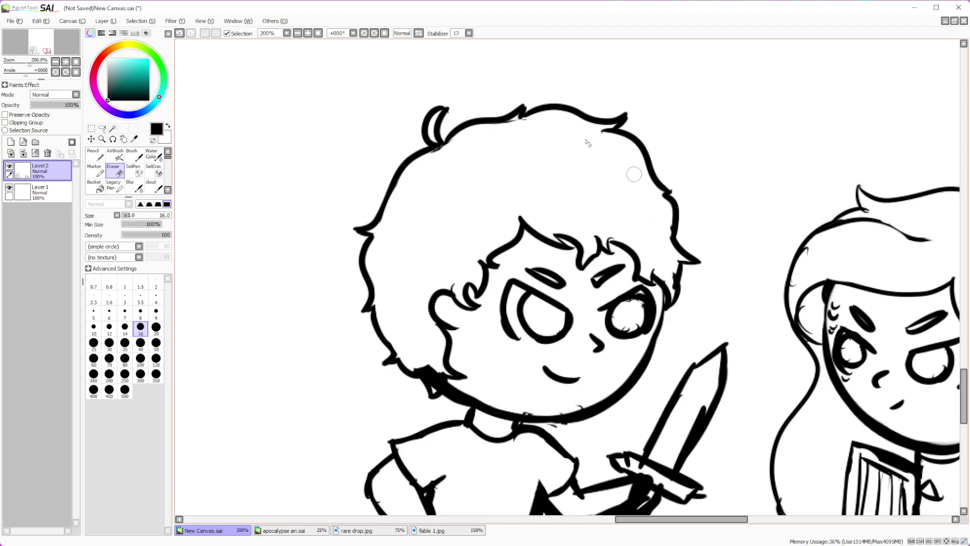
left_click(124, 312)
mouse_move(419, 359)
left_mouse_down()
mouse_move(434, 388)
mouse_move(426, 359)
left_mouse_up()
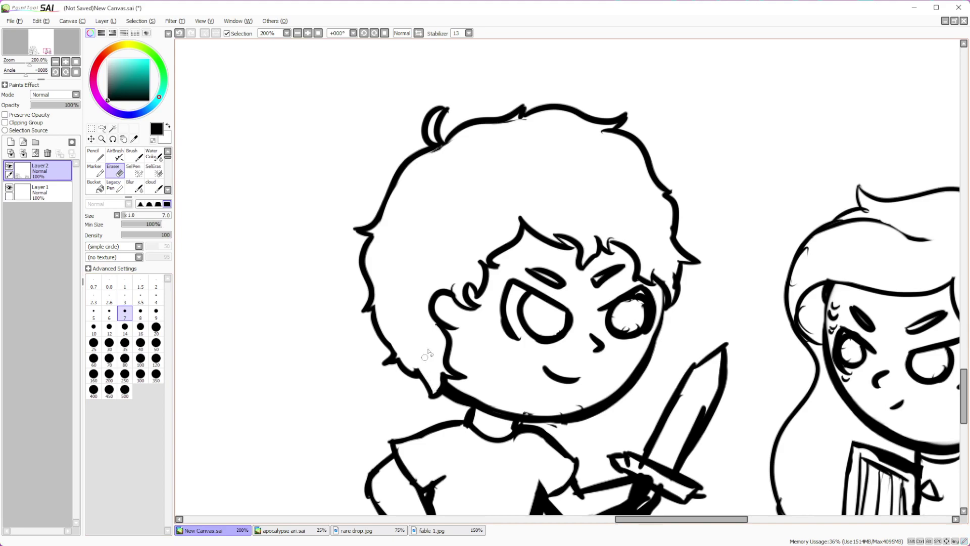
scroll(506, 268, "down", 5)
Draw pencil scars through the left brow and eye, on both cheeks and along the jaw
scroll(542, 294, "up", 6)
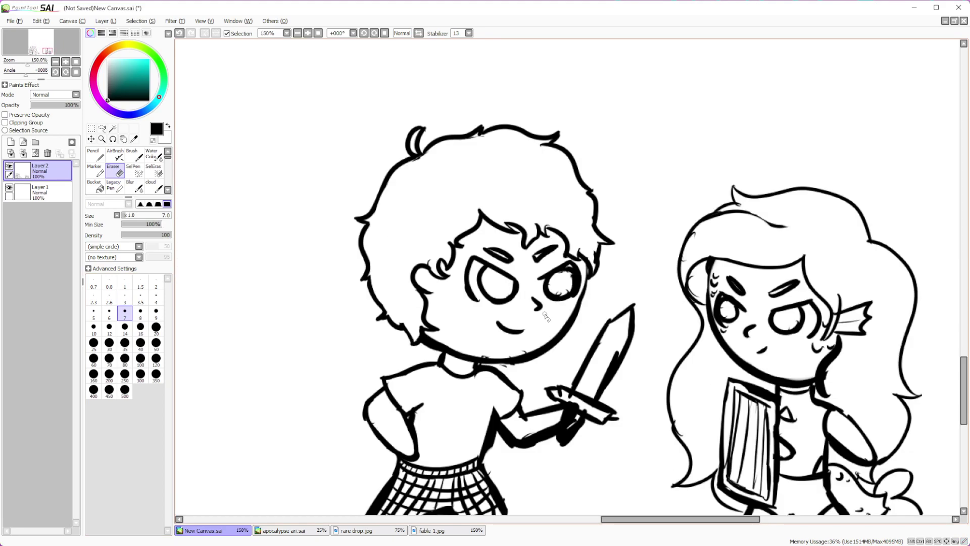
left_click(92, 156)
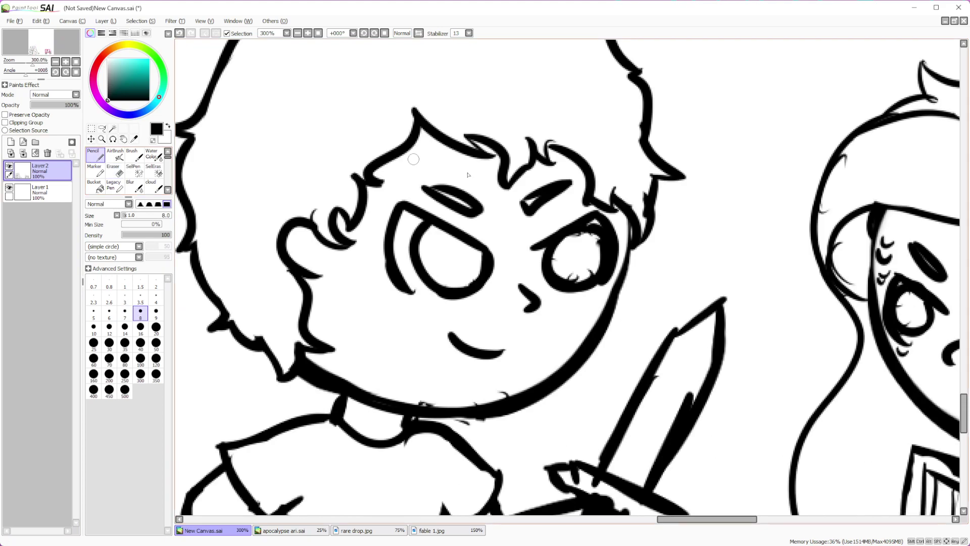
left_click_drag(444, 202, 440, 221)
mouse_move(453, 171)
left_mouse_down()
mouse_move(446, 192)
mouse_move(456, 193)
mouse_move(455, 227)
left_mouse_up()
left_click_drag(431, 291, 433, 348)
left_click_drag(433, 349, 444, 299)
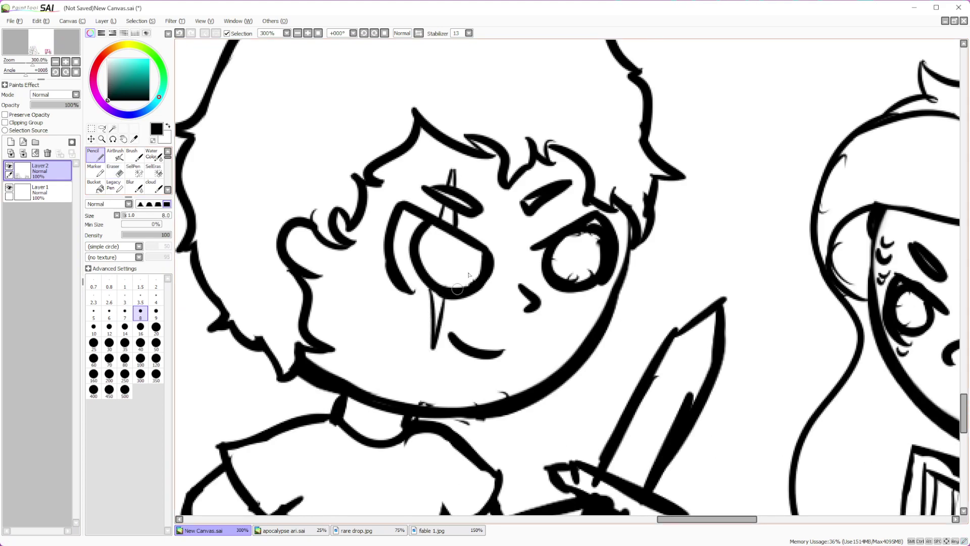
mouse_move(531, 338)
left_mouse_down()
mouse_move(548, 377)
mouse_move(561, 369)
left_mouse_up()
mouse_move(340, 379)
left_mouse_down()
mouse_move(354, 355)
mouse_move(337, 376)
left_mouse_up()
mouse_move(331, 284)
left_mouse_down()
mouse_move(385, 310)
mouse_move(336, 285)
mouse_move(386, 310)
left_mouse_up()
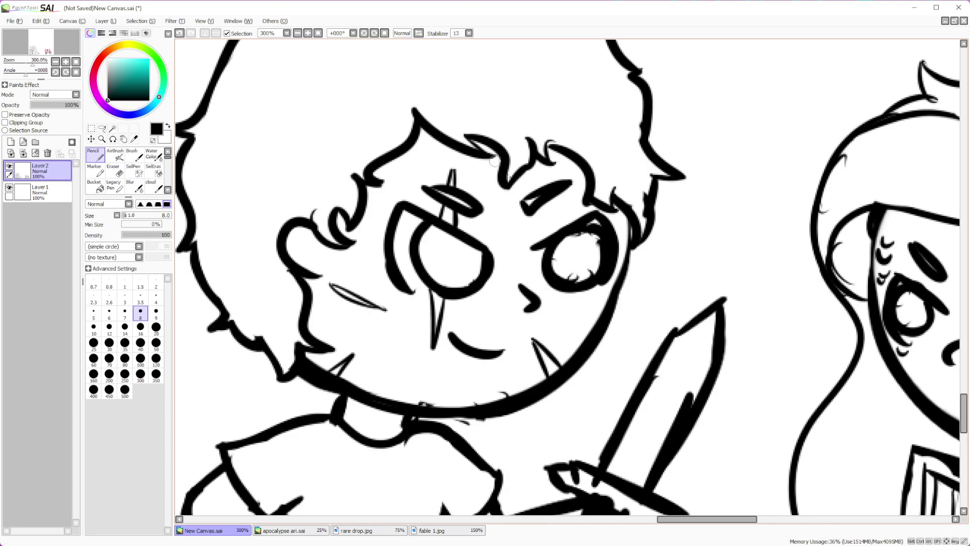
Erase the stray diagonal stroke on the boy's cheek
scroll(521, 184, "down", 3)
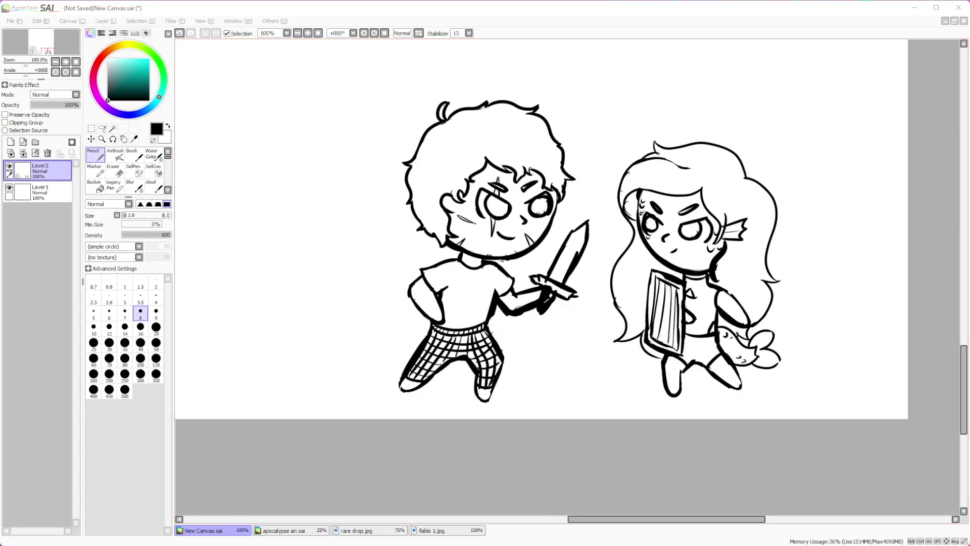
scroll(526, 181, "up", 3)
scroll(504, 234, "down", 2)
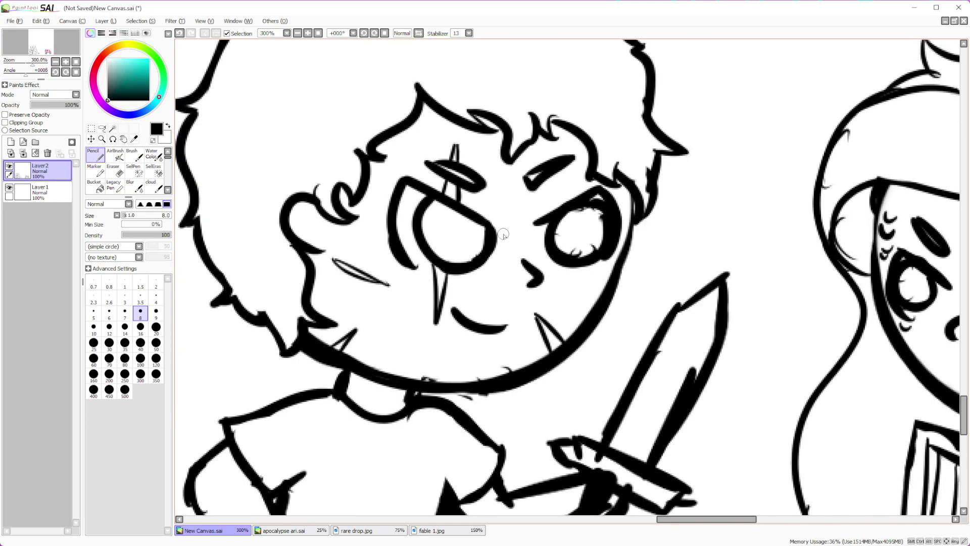
scroll(504, 234, "up", 1)
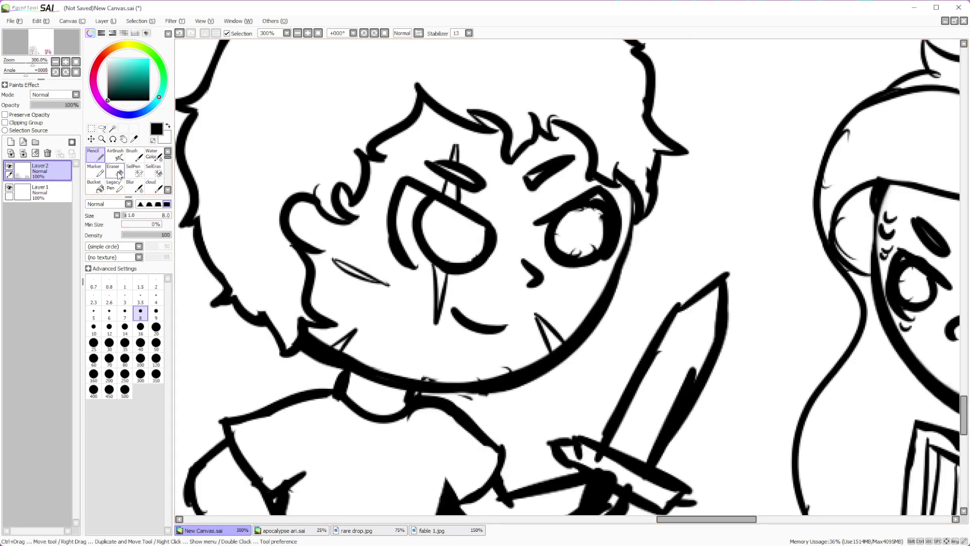
key("e")
left_click_drag(336, 261, 386, 286)
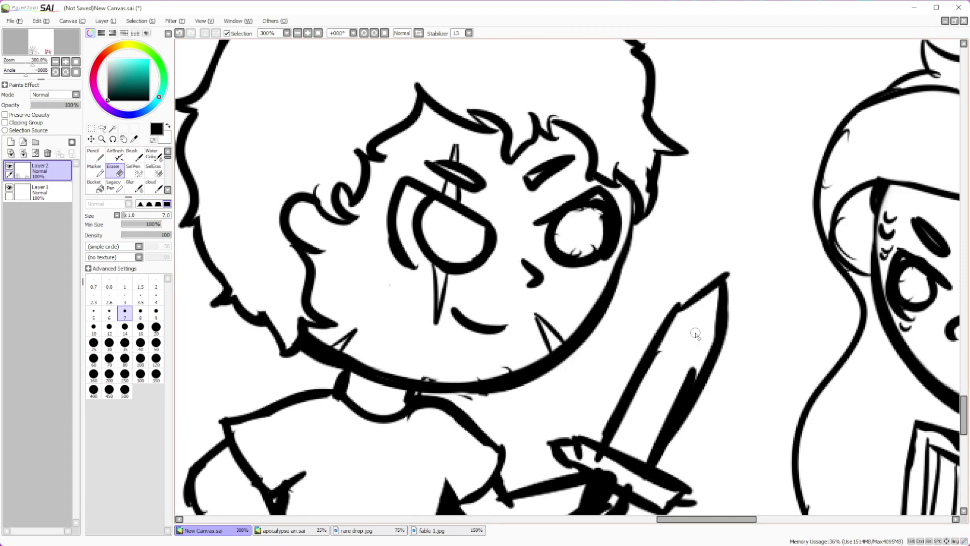
scroll(669, 318, "down", 3)
scroll(588, 288, "up", 5)
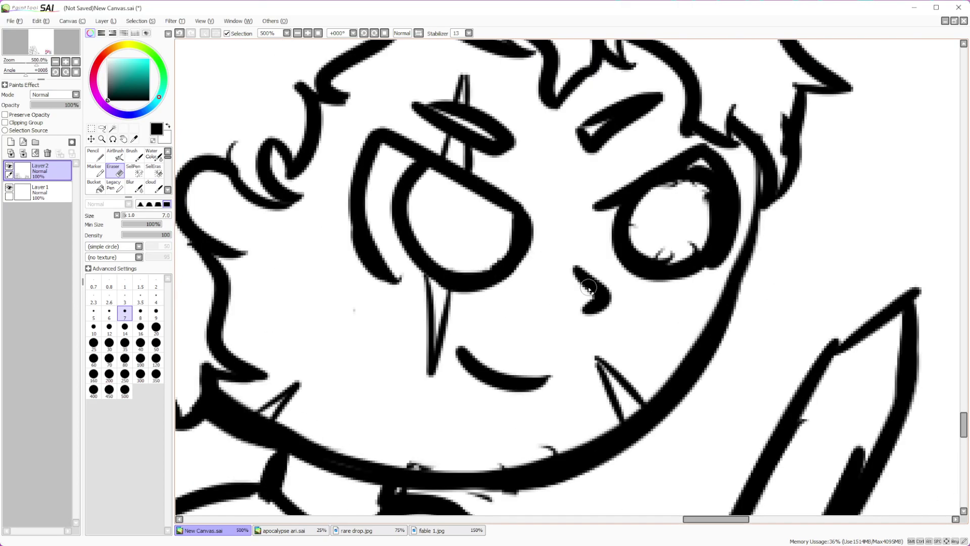
Add a diagonal scar across the nose and several small pointed scars along the arm
key("n")
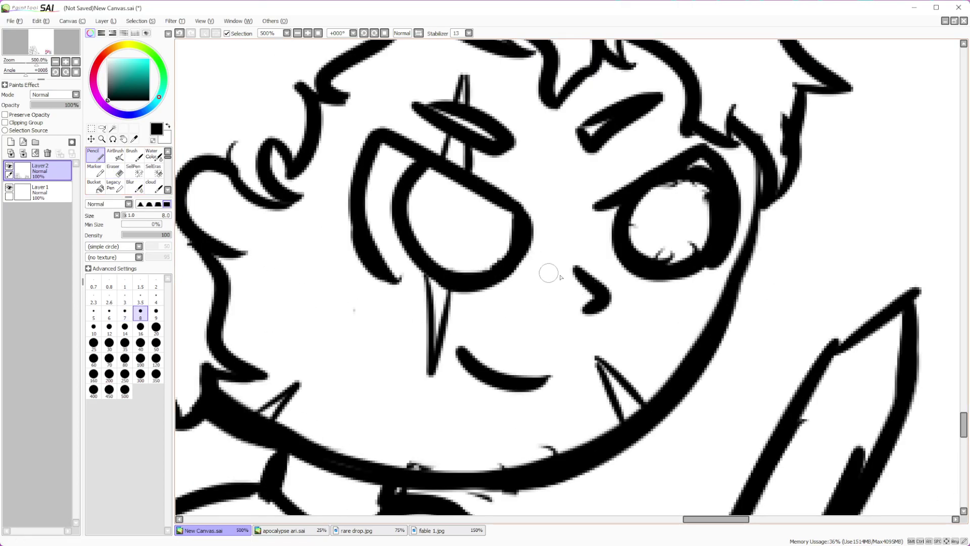
left_click_drag(576, 268, 554, 298)
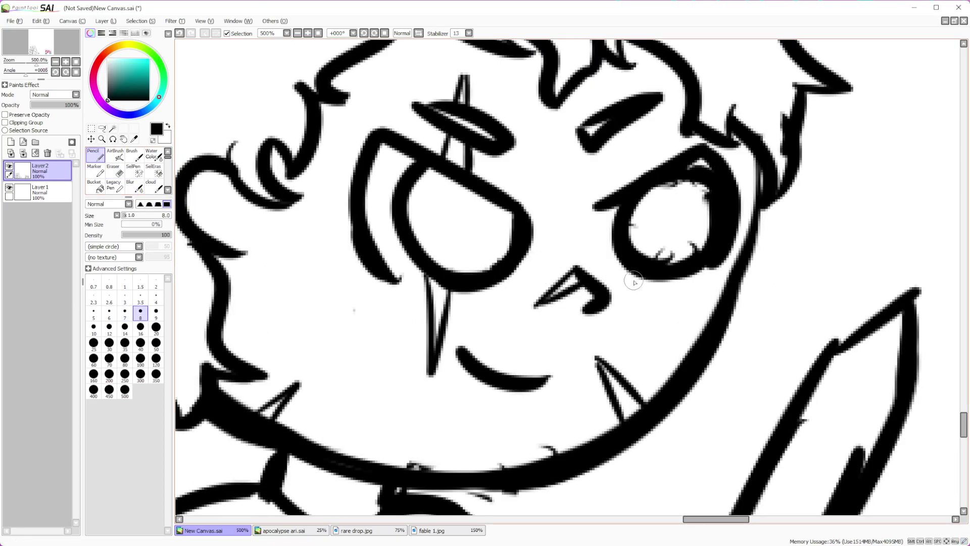
scroll(519, 383, "down", 5)
scroll(551, 353, "up", 4)
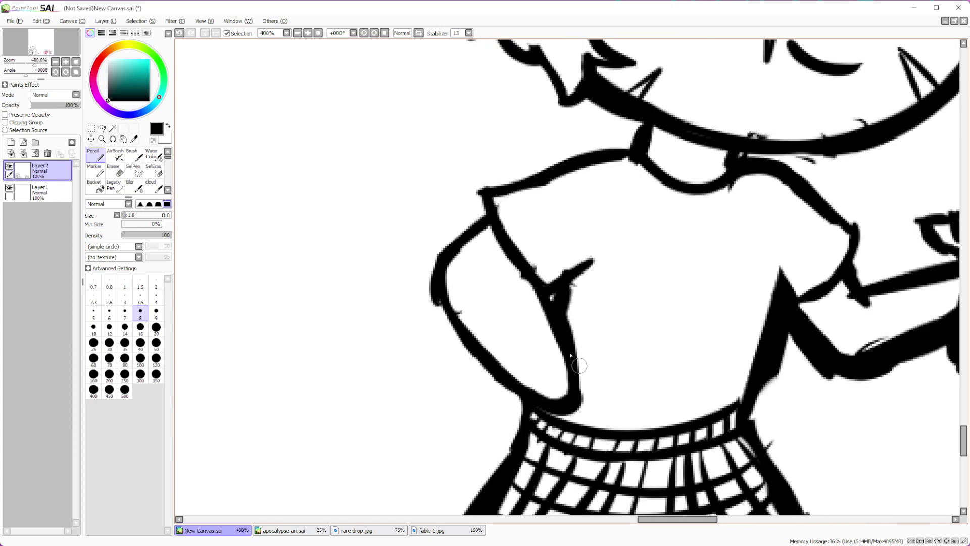
left_click_drag(529, 291, 552, 296)
mouse_move(445, 245)
left_mouse_down()
mouse_move(476, 266)
mouse_move(452, 259)
left_mouse_up()
mouse_move(513, 375)
left_mouse_down()
mouse_move(532, 349)
mouse_move(528, 381)
left_mouse_up()
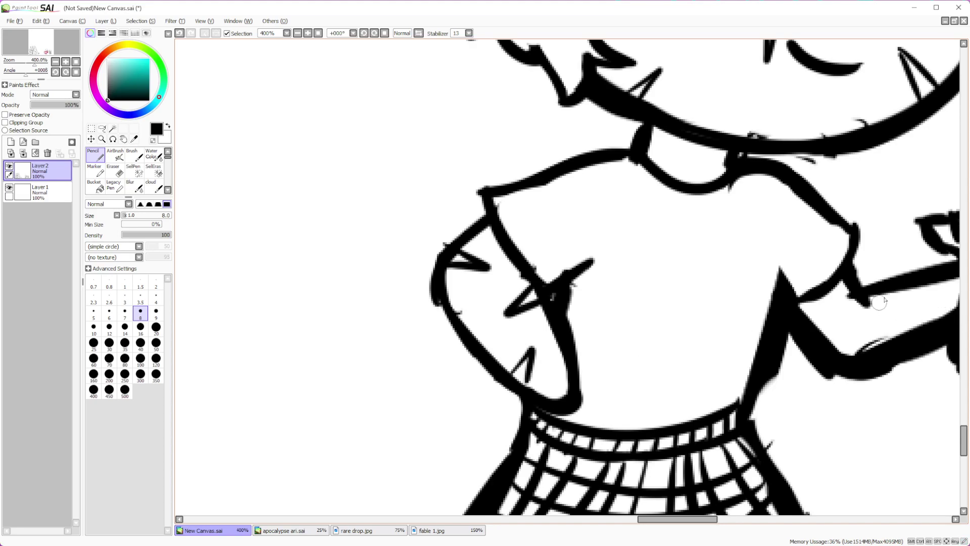
left_click_drag(879, 297, 898, 295)
left_click_drag(842, 311, 828, 328)
mouse_move(929, 322)
left_mouse_down()
mouse_move(940, 304)
mouse_move(950, 315)
left_mouse_up()
scroll(475, 359, "down", 5)
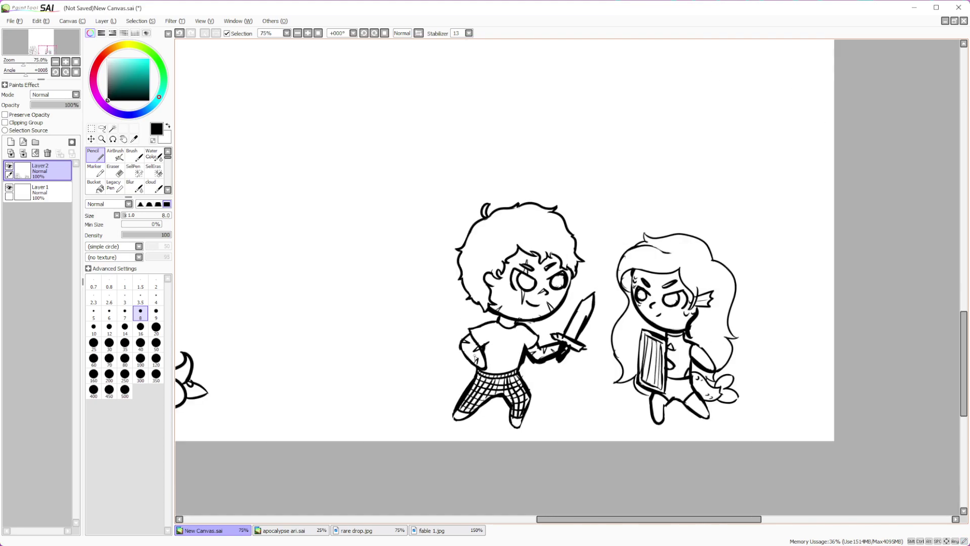
scroll(475, 358, "down", 3)
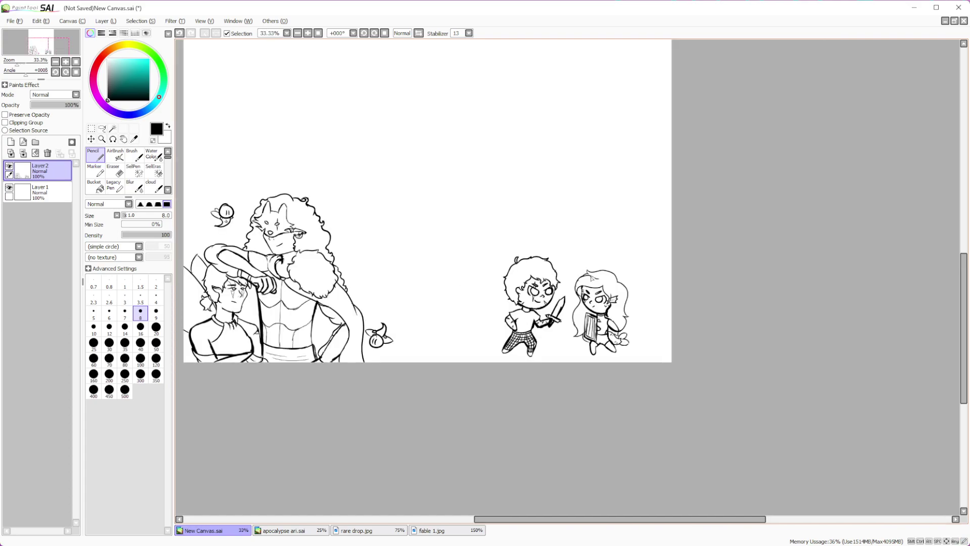
Lasso-select the sword-holding and shield-carrying chibis together
scroll(598, 263, "down", 2)
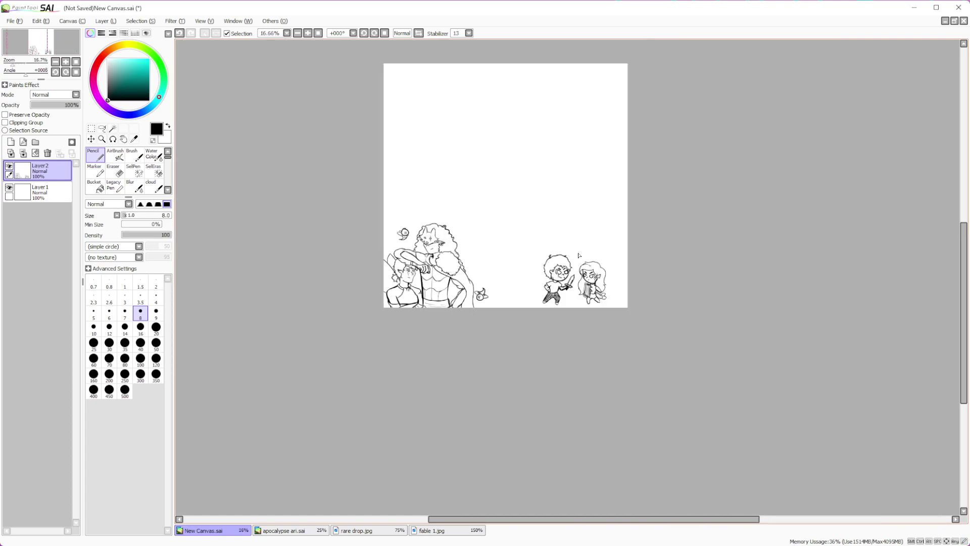
scroll(595, 237, "up", 2)
left_click(101, 129)
mouse_move(559, 260)
left_mouse_down()
mouse_move(680, 302)
mouse_move(666, 275)
left_mouse_up()
Enlarge the selected chibis, tilt them slightly, shift them up-left and apply the transform
left_click(90, 130)
key("ctrl+t")
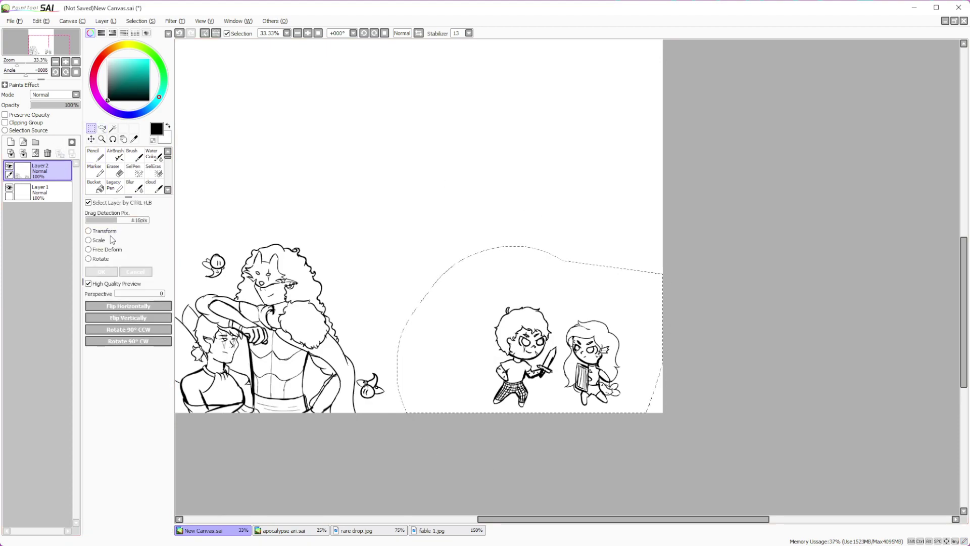
left_click_drag(594, 354, 566, 354)
left_click_drag(594, 305, 650, 224)
left_click_drag(629, 283, 606, 270)
left_click_drag(734, 278, 736, 288)
left_click_drag(556, 313, 560, 301)
left_click_drag(753, 284, 753, 300)
left_click_drag(527, 287, 545, 297)
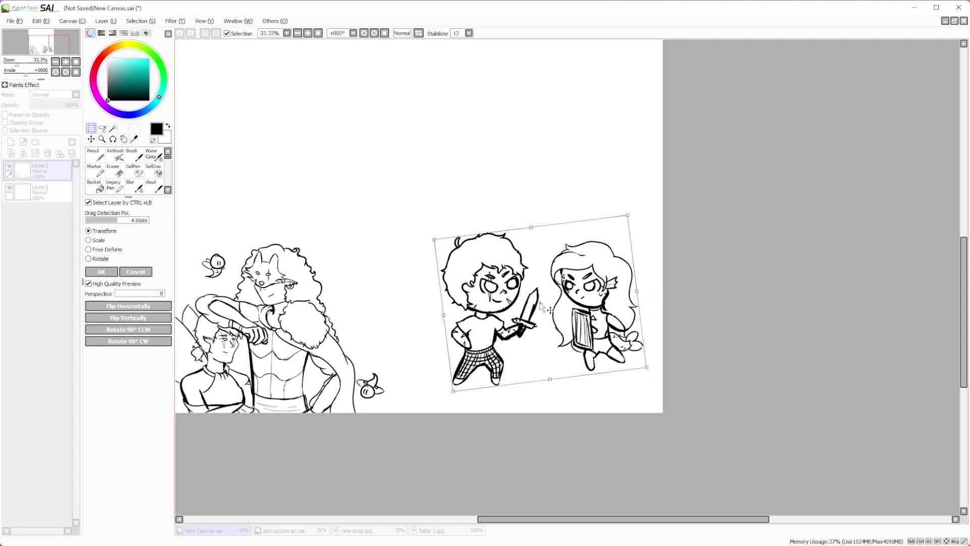
left_click(108, 273)
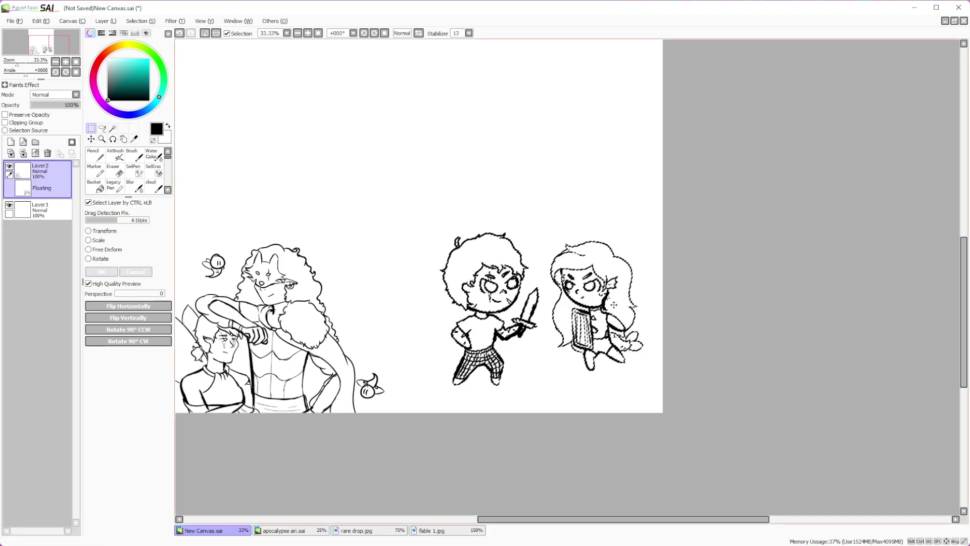
scroll(614, 292, "up", 1)
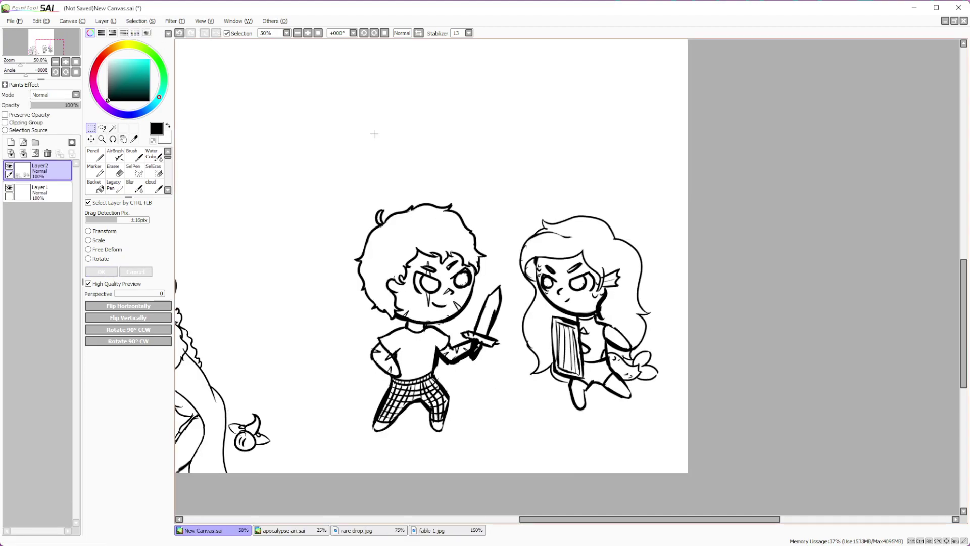
scroll(438, 260, "down", 1)
scroll(438, 261, "up", 1)
scroll(533, 244, "up", 4)
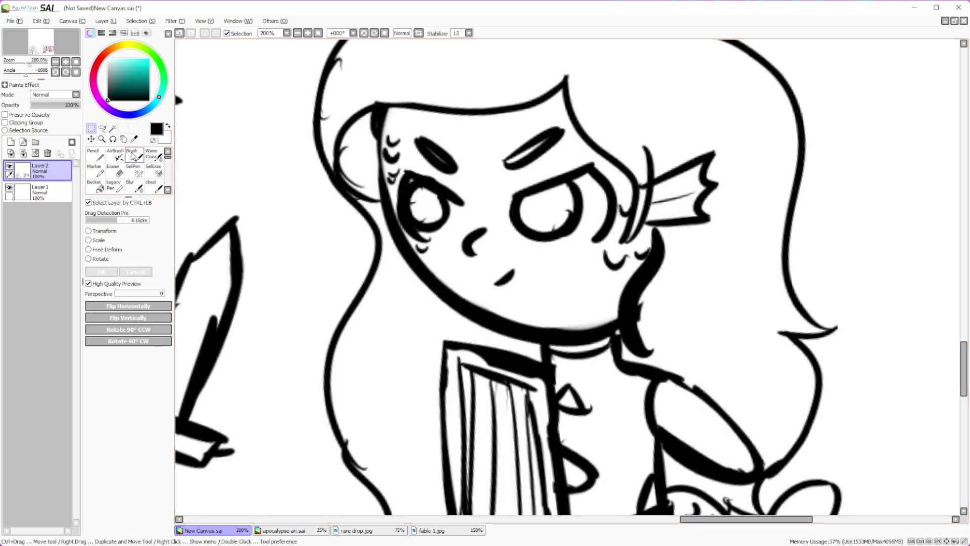
Erase the shield girl's mouth stroke
key("e")
mouse_move(523, 275)
left_mouse_down()
mouse_move(498, 287)
mouse_move(517, 269)
left_mouse_up()
key("n")
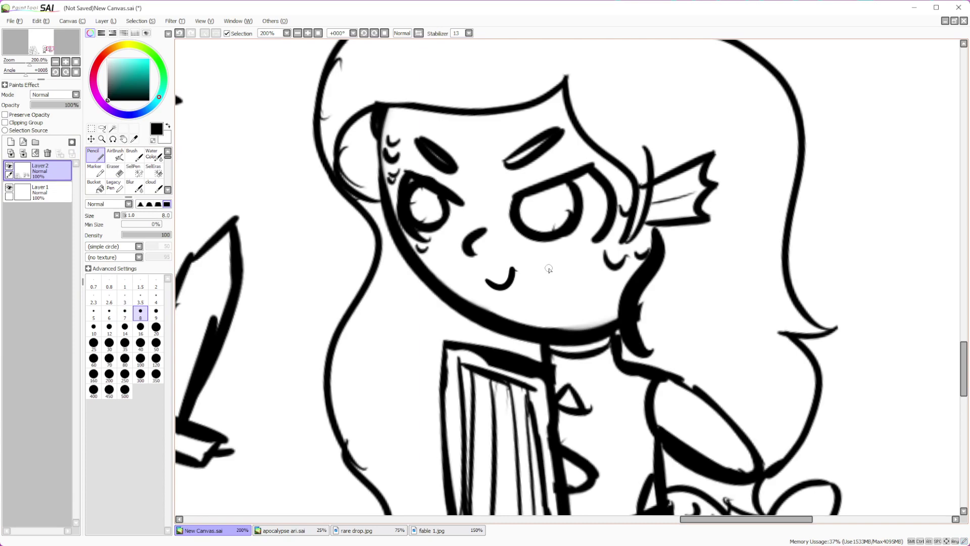
scroll(504, 175, "down", 6)
scroll(522, 309, "up", 4)
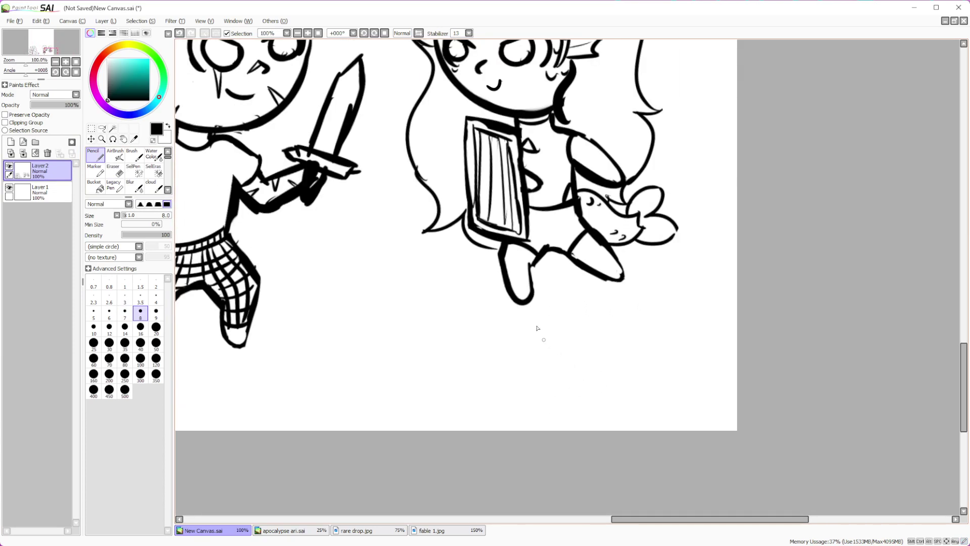
Redraw the box below the girl's leg at brush size 16, closing its bottom and top edges
left_click_drag(483, 302, 491, 346)
left_click(180, 38)
left_click(140, 327)
mouse_move(489, 307)
left_mouse_down()
mouse_move(488, 347)
mouse_move(576, 308)
mouse_move(633, 314)
mouse_move(632, 347)
left_mouse_up()
left_click_drag(485, 353, 634, 352)
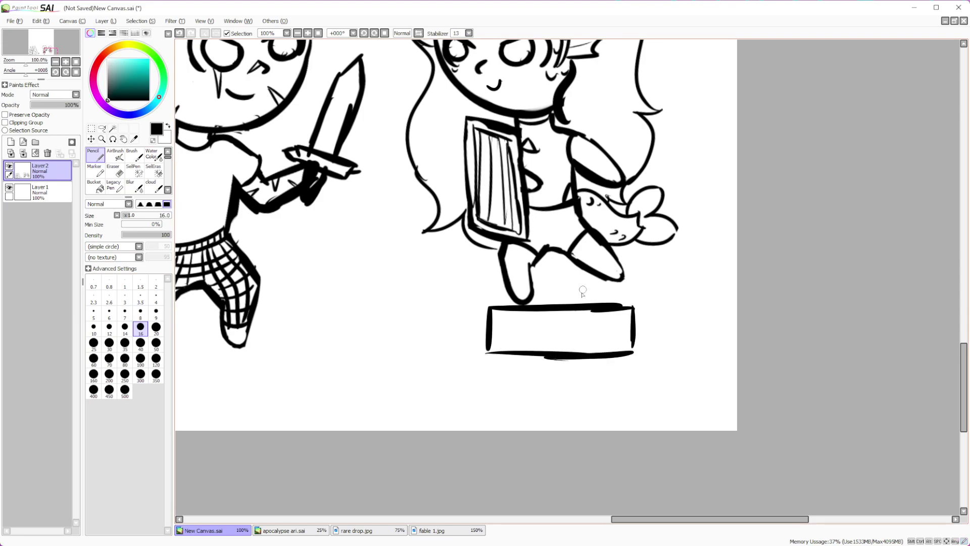
mouse_move(637, 306)
left_mouse_down()
mouse_move(611, 292)
mouse_move(513, 293)
mouse_move(472, 318)
mouse_move(490, 349)
left_mouse_up()
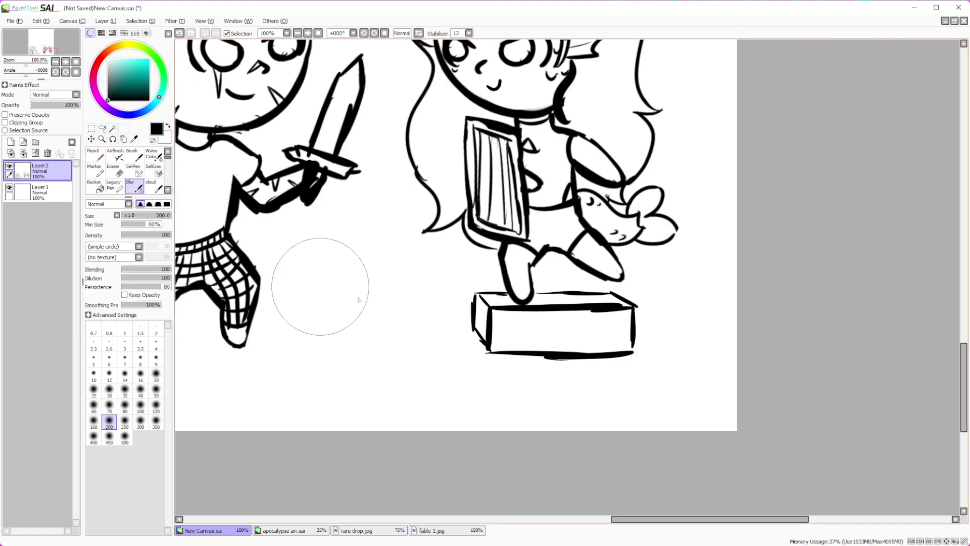
Select the box with SelPen, move it right under her foot, tilt it and deselect
left_click(134, 171)
left_click(140, 359)
mouse_move(451, 352)
left_mouse_down()
mouse_move(472, 336)
mouse_move(475, 315)
mouse_move(517, 366)
mouse_move(565, 349)
mouse_move(556, 303)
mouse_move(586, 320)
mouse_move(616, 317)
mouse_move(576, 344)
mouse_move(518, 333)
mouse_move(541, 320)
mouse_move(573, 325)
left_mouse_up()
key("ctrl+t")
left_click_drag(695, 307, 694, 304)
left_click_drag(606, 330, 638, 316)
left_click(107, 272)
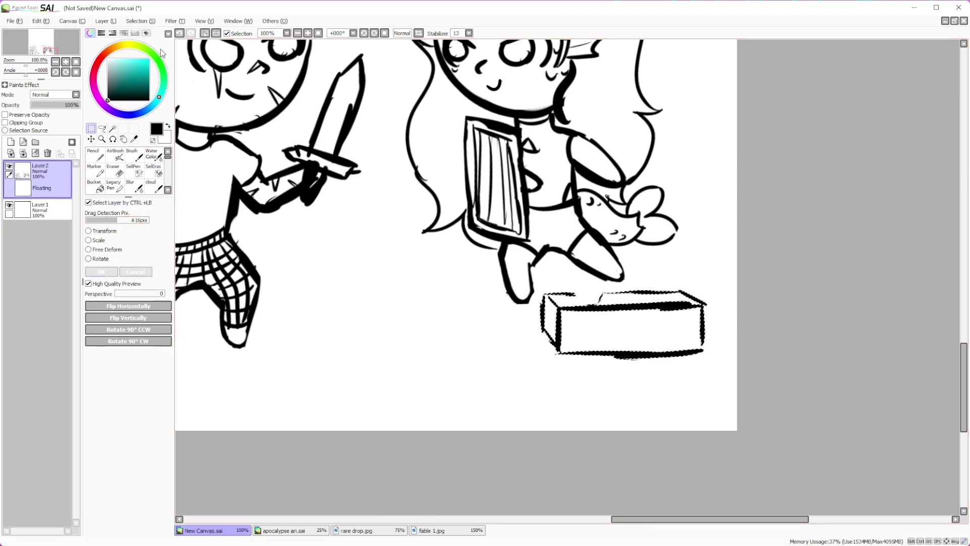
key("ctrl+d")
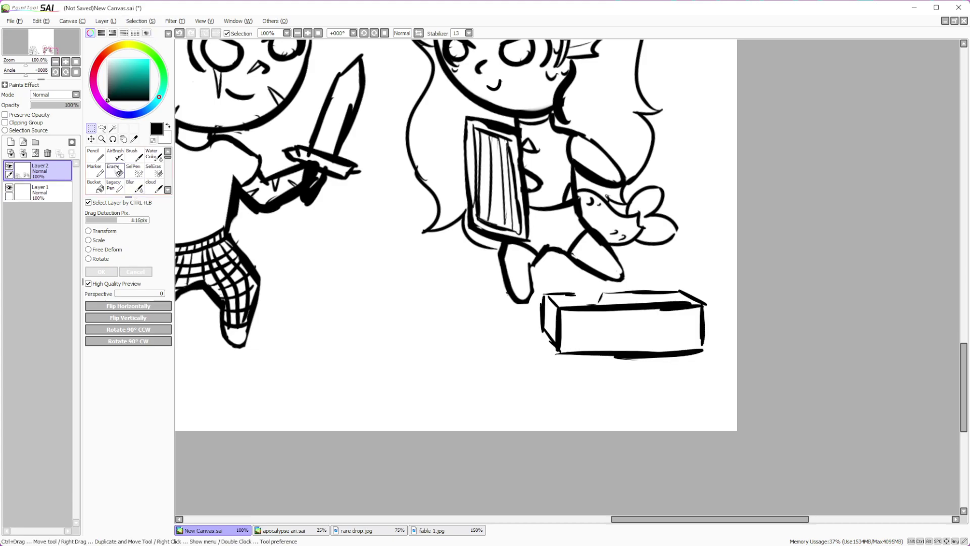
Add a line along the box's top and a short impact mark above its corner
left_click(95, 156)
left_click_drag(561, 292, 613, 299)
left_click_drag(631, 264, 651, 284)
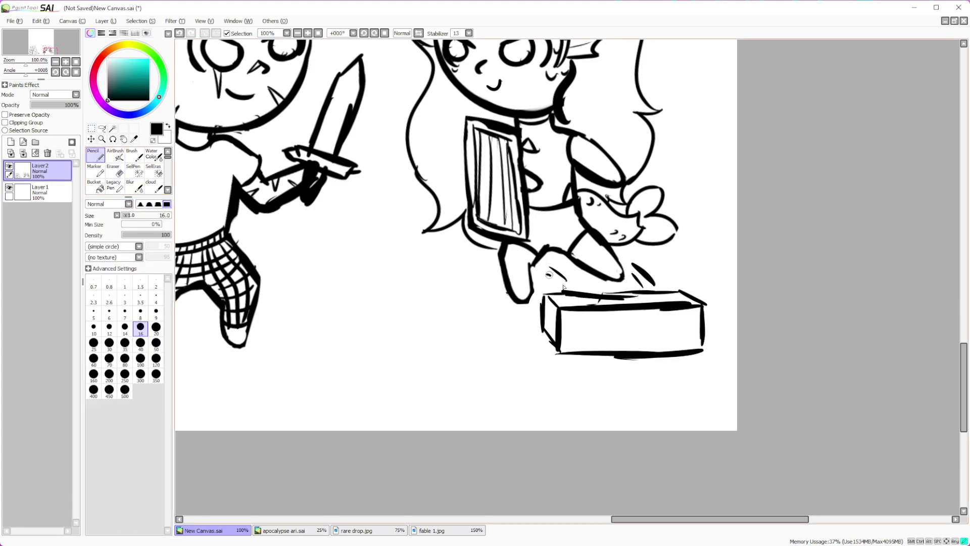
scroll(598, 138, "down", 5)
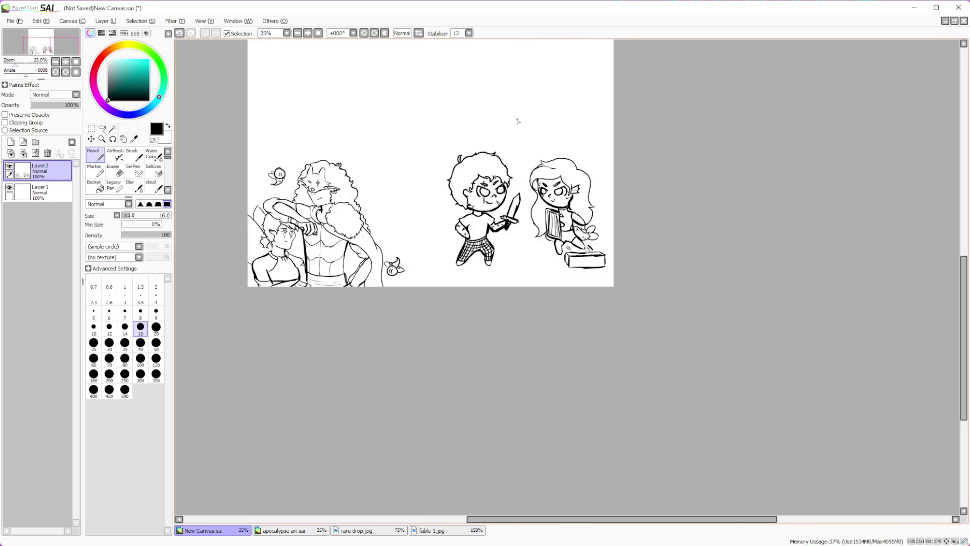
Lasso-select the two right-hand chibis
scroll(531, 234, "up", 1)
scroll(560, 234, "down", 1)
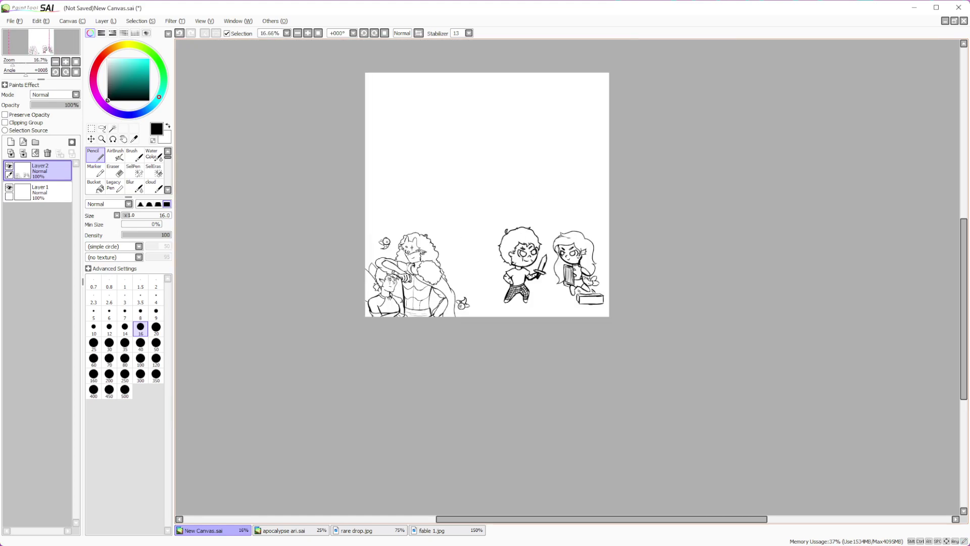
scroll(544, 232, "up", 1)
left_click(102, 129)
mouse_move(656, 193)
left_mouse_down()
mouse_move(434, 222)
mouse_move(672, 376)
left_mouse_up()
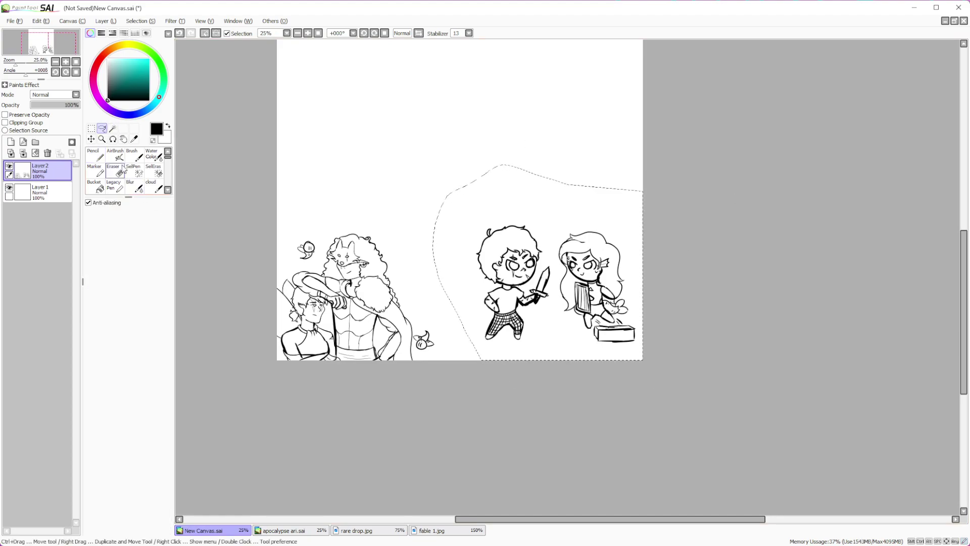
Move the chibis left and down, tilt and enlarge them, apply, then deselect
left_click(92, 129)
left_click(107, 235)
left_click_drag(561, 298, 545, 308)
left_click_drag(664, 264, 664, 262)
left_click_drag(617, 236, 628, 228)
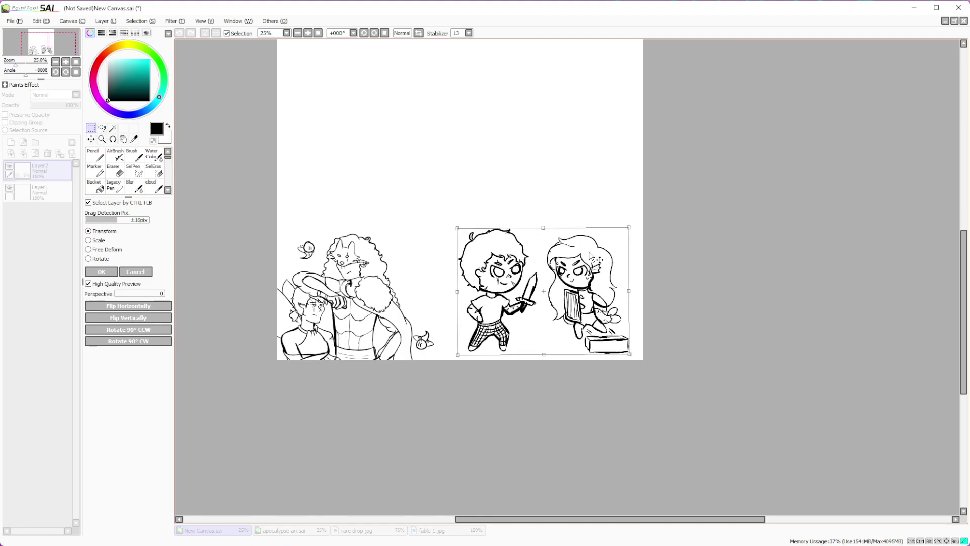
left_click(116, 276)
left_click(138, 22)
left_click(151, 33)
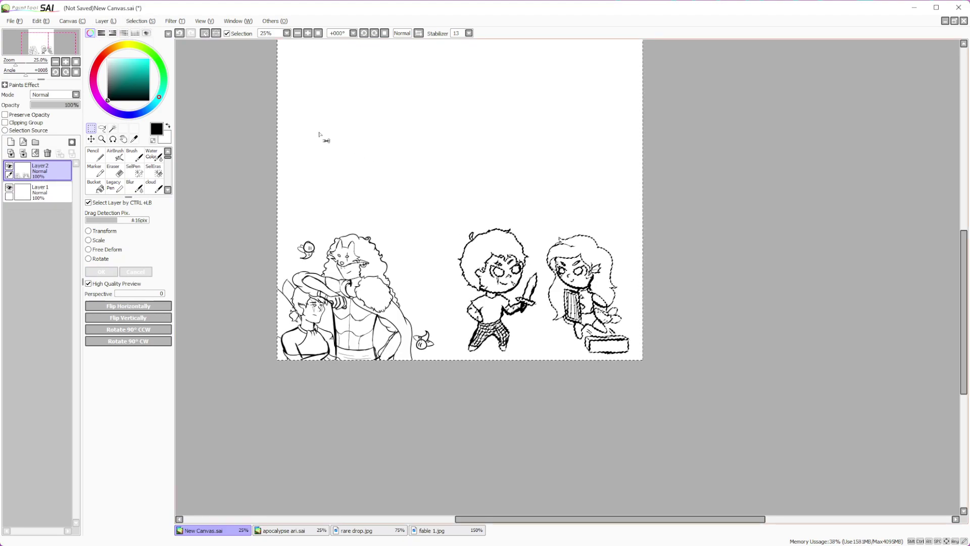
scroll(620, 334, "down", 2)
scroll(525, 321, "up", 3)
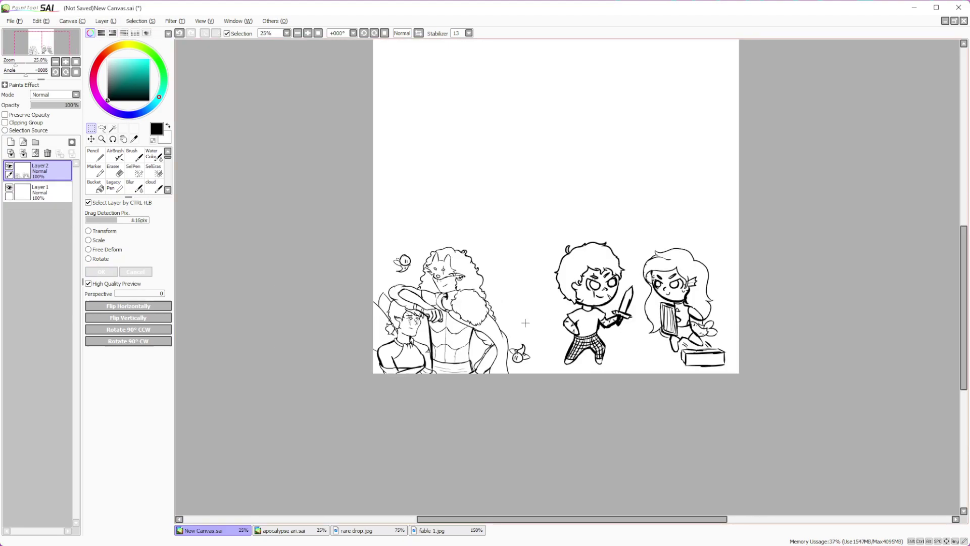
scroll(515, 291, "down", 1)
scroll(635, 331, "up", 3)
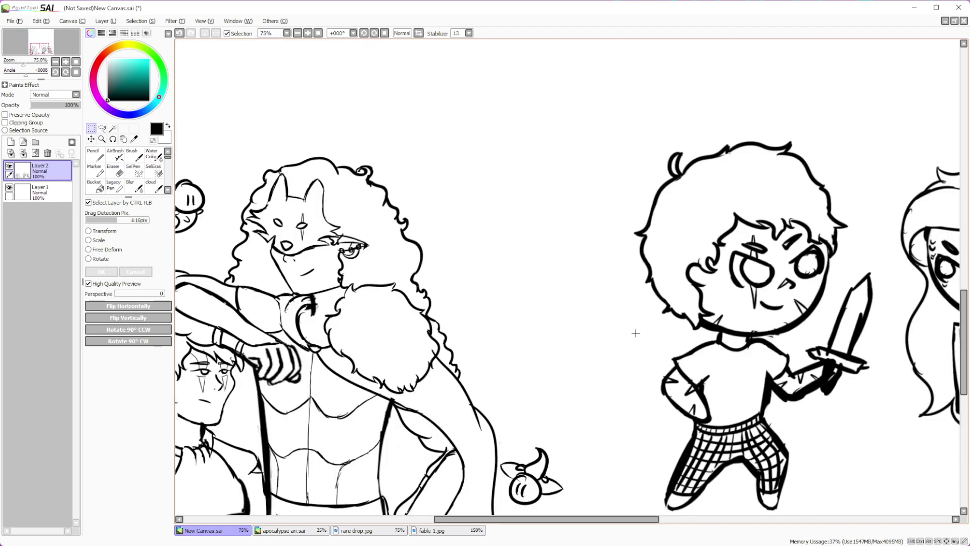
left_click(134, 159)
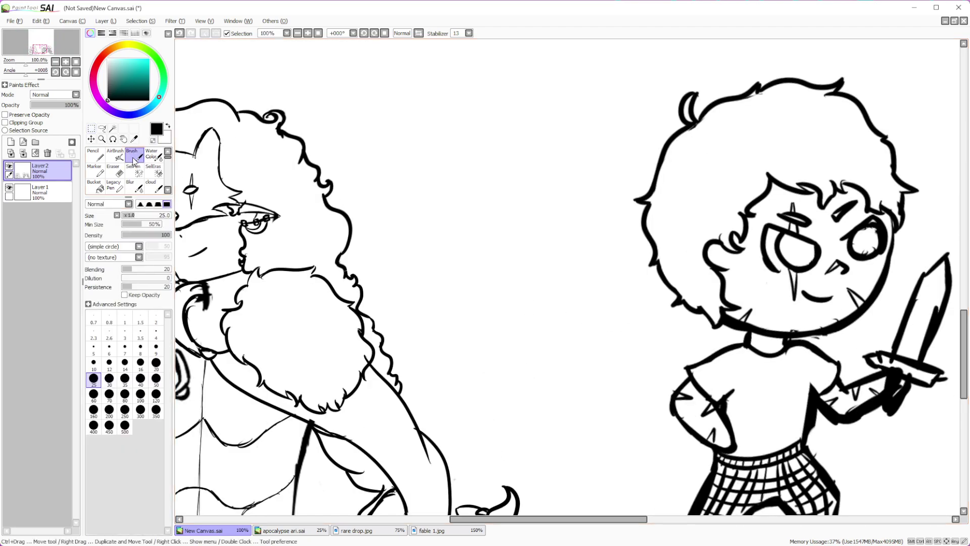
scroll(423, 275, "down", 3)
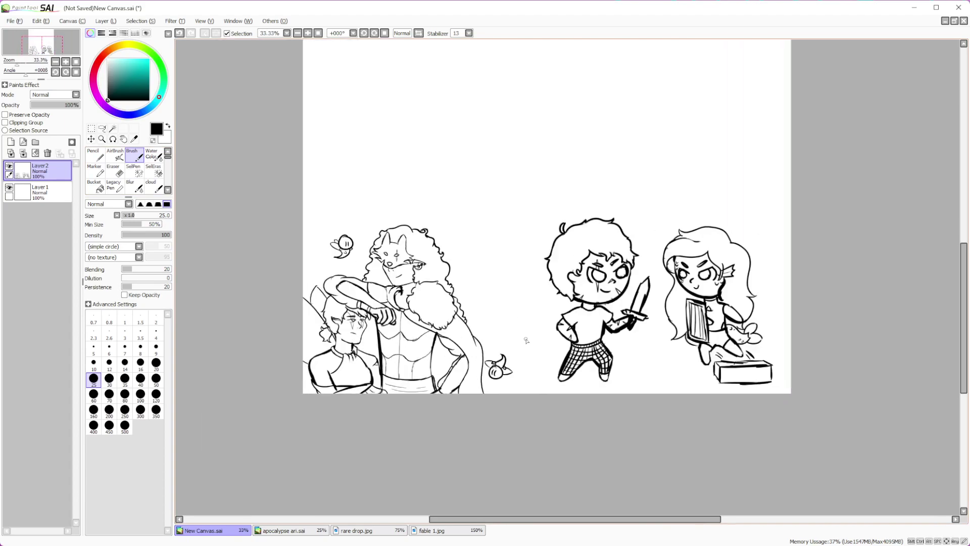
Draw a new creature's round head after two undone attempts, then its legs and back
scroll(422, 272, "up", 1)
scroll(475, 310, "up", 2)
key("n")
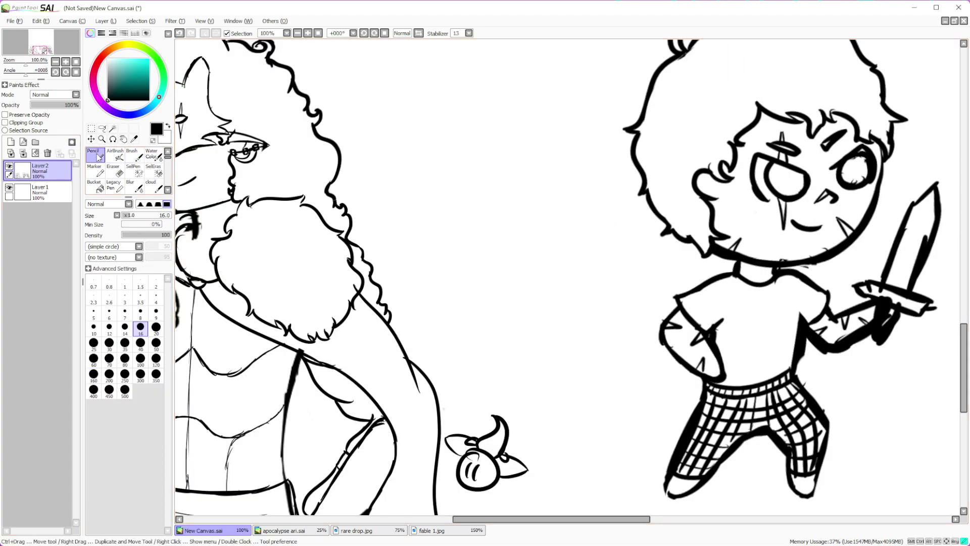
scroll(527, 331, "up", 1)
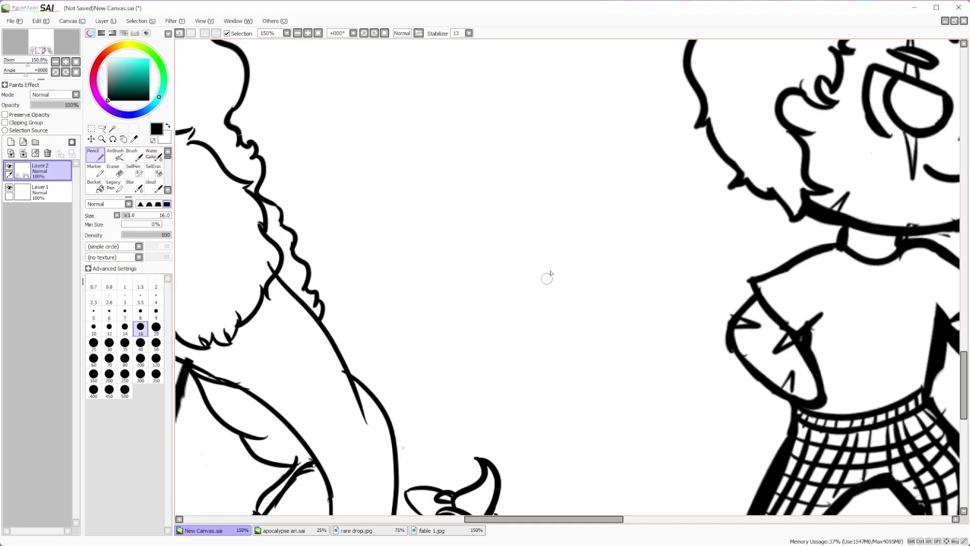
mouse_move(575, 258)
left_mouse_down()
mouse_move(514, 253)
mouse_move(558, 353)
mouse_move(569, 242)
left_mouse_up()
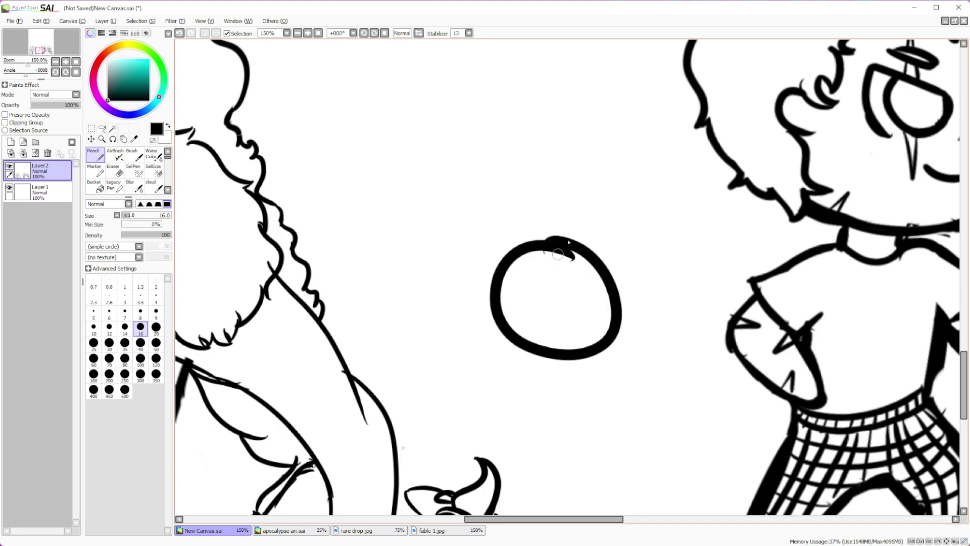
left_click(179, 33)
mouse_move(551, 124)
left_mouse_down()
mouse_move(487, 281)
mouse_move(574, 281)
mouse_move(590, 153)
left_mouse_up()
left_click(180, 33)
mouse_move(543, 108)
left_mouse_down()
mouse_move(476, 92)
mouse_move(584, 249)
mouse_move(505, 87)
left_mouse_up()
mouse_move(478, 262)
left_mouse_down()
mouse_move(480, 318)
mouse_move(498, 340)
mouse_move(528, 314)
mouse_move(534, 339)
mouse_move(554, 339)
mouse_move(564, 312)
mouse_move(601, 307)
mouse_move(620, 318)
mouse_move(630, 345)
mouse_move(659, 317)
mouse_move(673, 345)
mouse_move(689, 285)
left_mouse_up()
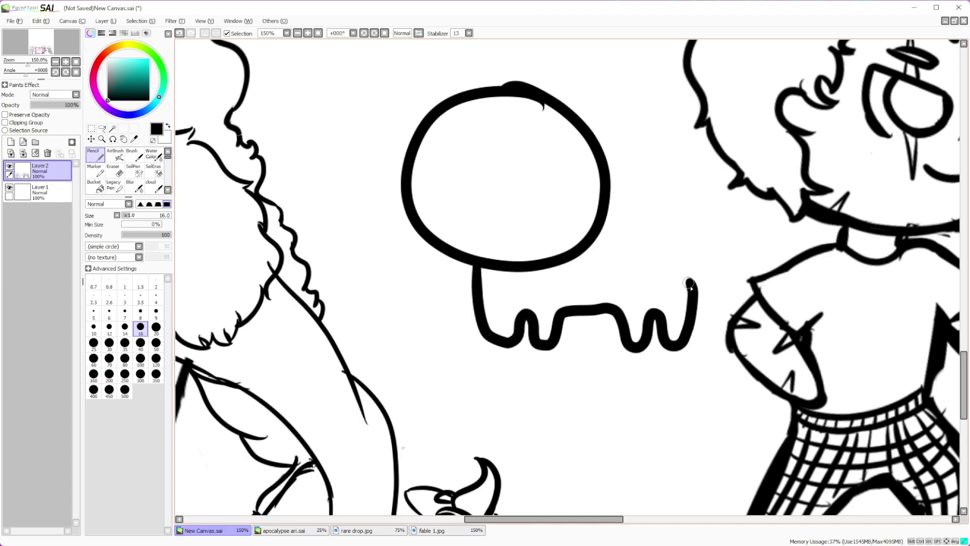
mouse_move(590, 239)
left_mouse_down()
mouse_move(665, 254)
mouse_move(631, 246)
mouse_move(689, 291)
left_mouse_up()
Draw the creature's two big eyes with a highlight and hatched lower halves
mouse_move(459, 147)
left_mouse_down()
mouse_move(422, 188)
mouse_move(492, 191)
mouse_move(462, 149)
left_mouse_up()
mouse_move(545, 155)
left_mouse_down()
mouse_move(521, 211)
mouse_move(560, 157)
mouse_move(457, 164)
mouse_move(535, 170)
mouse_move(551, 183)
left_mouse_up()
mouse_move(467, 173)
left_mouse_down()
mouse_move(444, 195)
mouse_move(485, 190)
mouse_move(462, 152)
mouse_move(478, 174)
left_mouse_up()
mouse_move(506, 182)
left_mouse_down()
mouse_move(561, 200)
mouse_move(551, 164)
mouse_move(532, 158)
mouse_move(562, 163)
left_mouse_up()
scroll(517, 370, "down", 3)
scroll(472, 362, "up", 4)
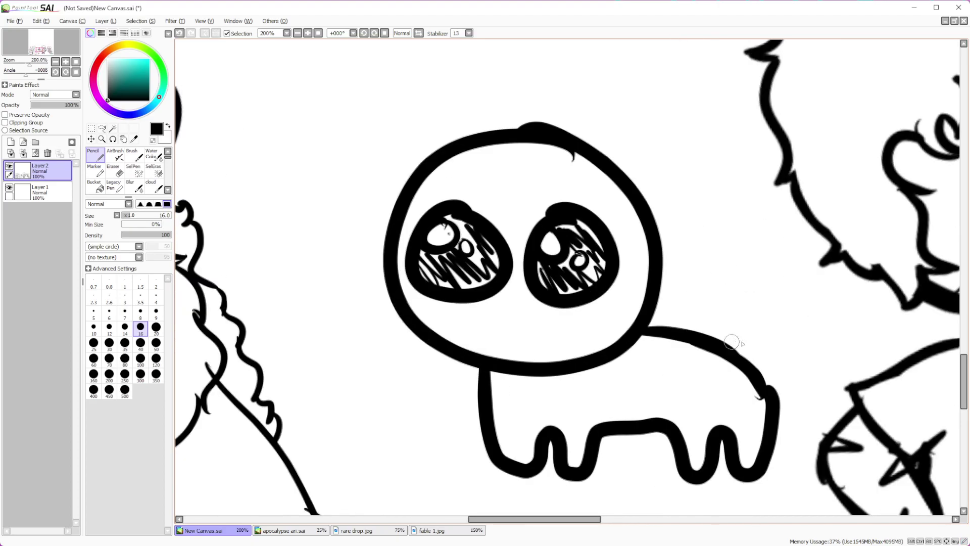
Add a frowning mouth, worried eyebrows, a thicker eye rim and a curled ear
left_click_drag(498, 327, 548, 327)
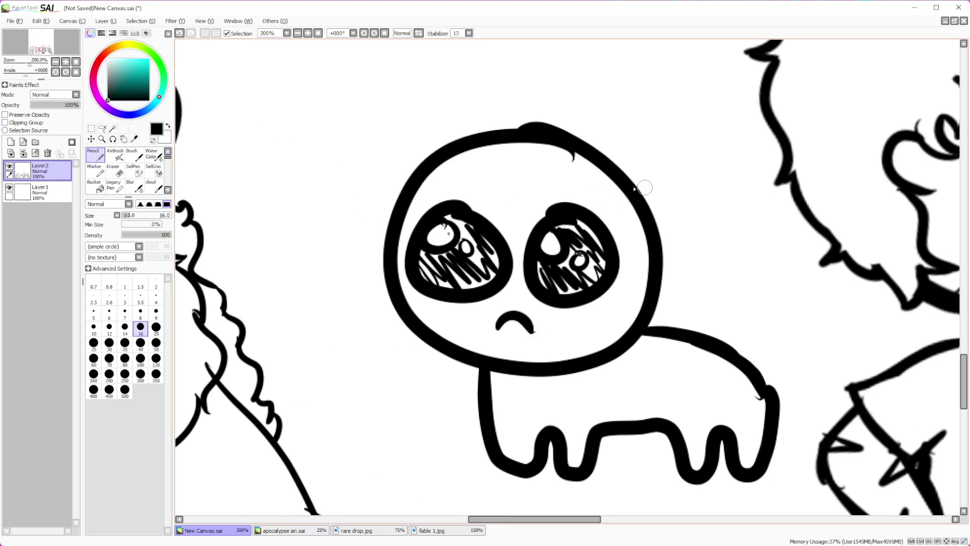
mouse_move(462, 172)
left_mouse_down()
mouse_move(535, 221)
mouse_move(524, 195)
mouse_move(618, 238)
mouse_move(636, 273)
mouse_move(637, 258)
mouse_move(624, 309)
mouse_move(644, 298)
left_mouse_up()
mouse_move(466, 180)
left_mouse_down()
mouse_move(408, 239)
mouse_move(399, 265)
left_mouse_up()
mouse_move(637, 188)
left_mouse_down()
mouse_move(672, 176)
mouse_move(685, 116)
mouse_move(666, 96)
mouse_move(690, 105)
mouse_move(693, 62)
mouse_move(726, 97)
mouse_move(728, 150)
mouse_move(706, 203)
mouse_move(663, 230)
left_mouse_up()
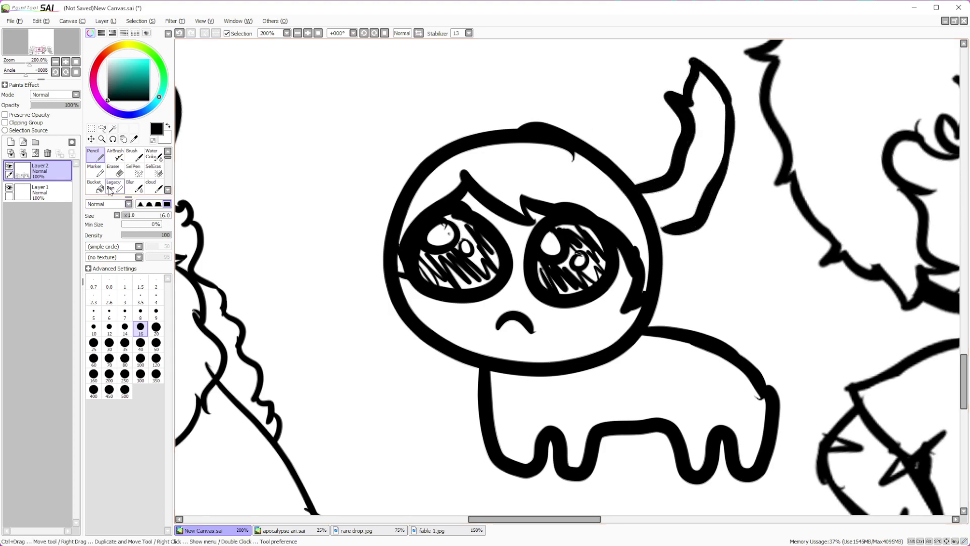
Erase the ear base with a size-40 eraser and redraw the ear on the upper right
key("e")
left_click(141, 344)
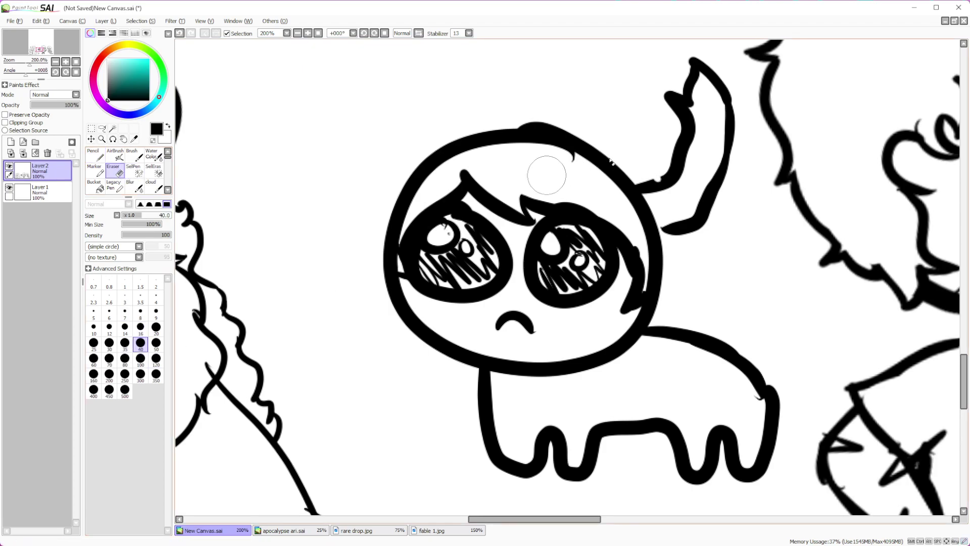
mouse_move(643, 152)
left_mouse_down()
mouse_move(683, 222)
mouse_move(664, 165)
mouse_move(674, 144)
mouse_move(670, 82)
mouse_move(691, 84)
mouse_move(724, 122)
mouse_move(725, 168)
left_mouse_up()
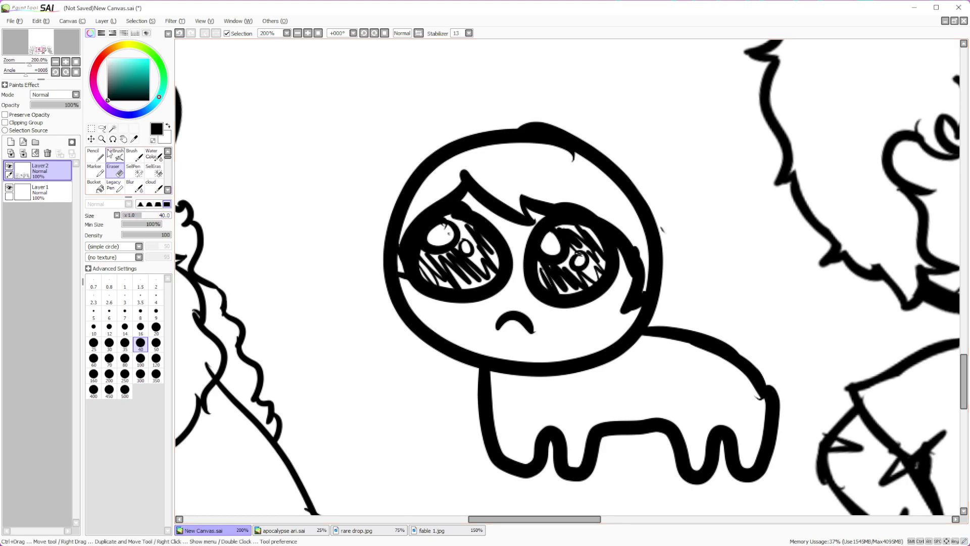
key("n")
mouse_move(625, 185)
left_mouse_down()
mouse_move(677, 80)
mouse_move(669, 73)
mouse_move(716, 115)
mouse_move(720, 98)
mouse_move(727, 162)
mouse_move(707, 176)
mouse_move(709, 188)
mouse_move(664, 216)
mouse_move(694, 220)
mouse_move(662, 256)
left_mouse_up()
Add a hair lock down the left and a top tuft, erasing part of the head outline at size 16
mouse_move(529, 130)
left_mouse_down()
mouse_move(367, 181)
mouse_move(390, 192)
mouse_move(345, 350)
mouse_move(392, 352)
mouse_move(384, 356)
mouse_move(419, 431)
mouse_move(411, 450)
mouse_move(453, 419)
mouse_move(473, 457)
mouse_move(483, 435)
left_mouse_up()
mouse_move(529, 126)
left_mouse_down()
mouse_move(521, 104)
mouse_move(541, 128)
mouse_move(533, 125)
mouse_move(599, 134)
mouse_move(669, 197)
mouse_move(654, 198)
mouse_move(675, 223)
mouse_move(663, 209)
mouse_move(674, 292)
mouse_move(694, 327)
mouse_move(662, 323)
mouse_move(640, 406)
mouse_move(626, 351)
mouse_move(616, 378)
left_mouse_up()
left_click(118, 172)
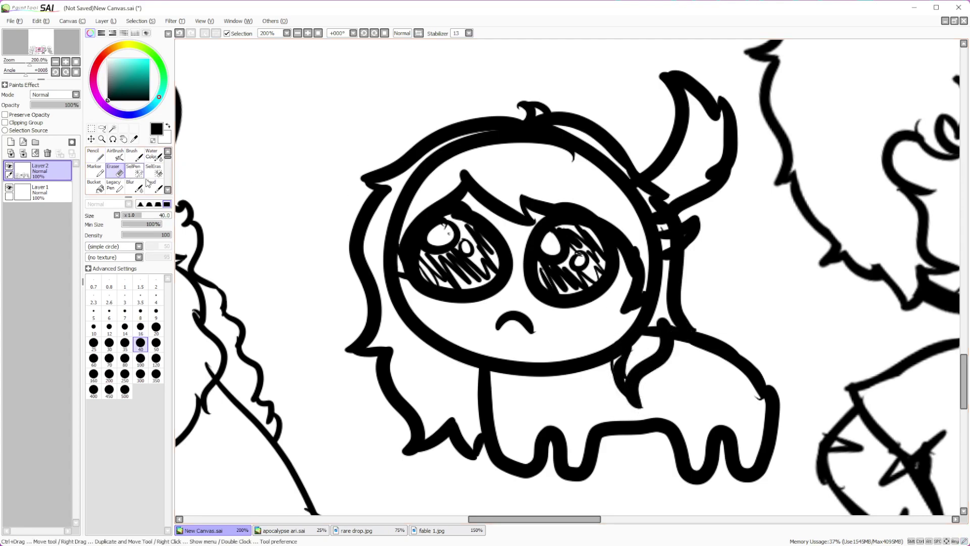
left_click(141, 326)
mouse_move(412, 192)
left_mouse_down()
mouse_move(389, 244)
mouse_move(378, 236)
mouse_move(398, 197)
mouse_move(471, 151)
mouse_move(476, 131)
mouse_move(447, 157)
mouse_move(530, 143)
mouse_move(580, 159)
mouse_move(642, 147)
mouse_move(619, 139)
mouse_move(615, 155)
mouse_move(595, 157)
mouse_move(644, 205)
mouse_move(655, 245)
mouse_move(650, 289)
mouse_move(661, 253)
mouse_move(659, 289)
mouse_move(656, 229)
left_mouse_up()
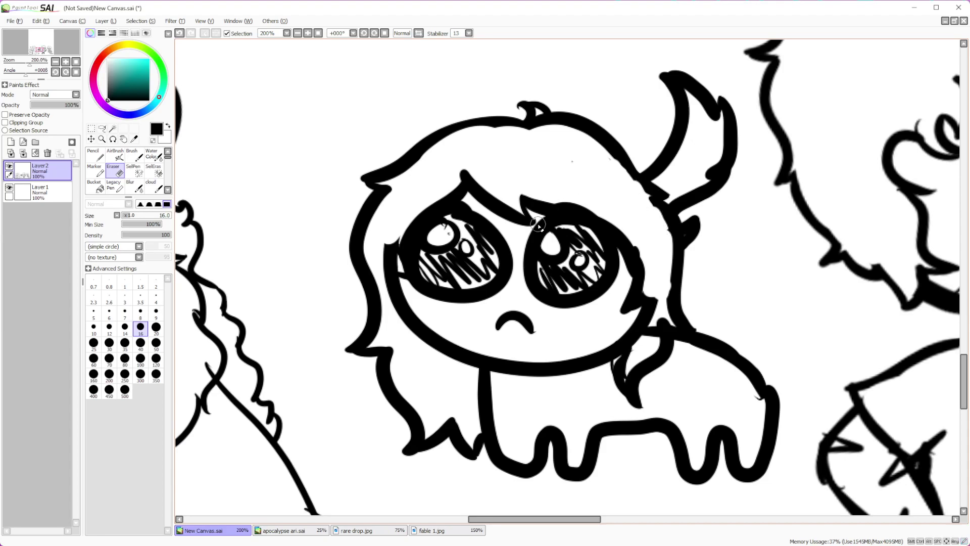
Draw a zigzag mark below the right eye and a short crease between the eyes
left_click(94, 156)
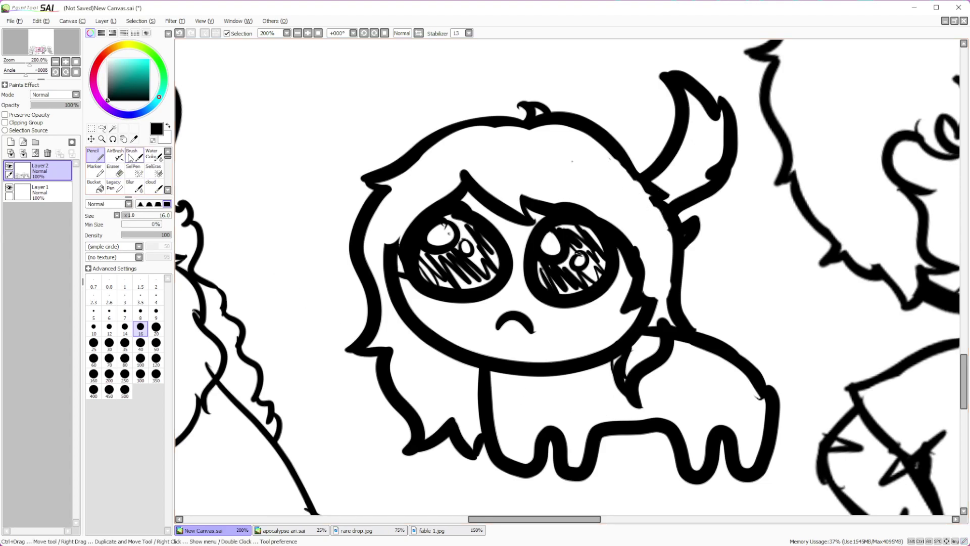
mouse_move(554, 306)
left_mouse_down()
mouse_move(559, 327)
mouse_move(591, 316)
mouse_move(593, 336)
mouse_move(611, 346)
left_mouse_up()
left_click_drag(526, 238, 516, 223)
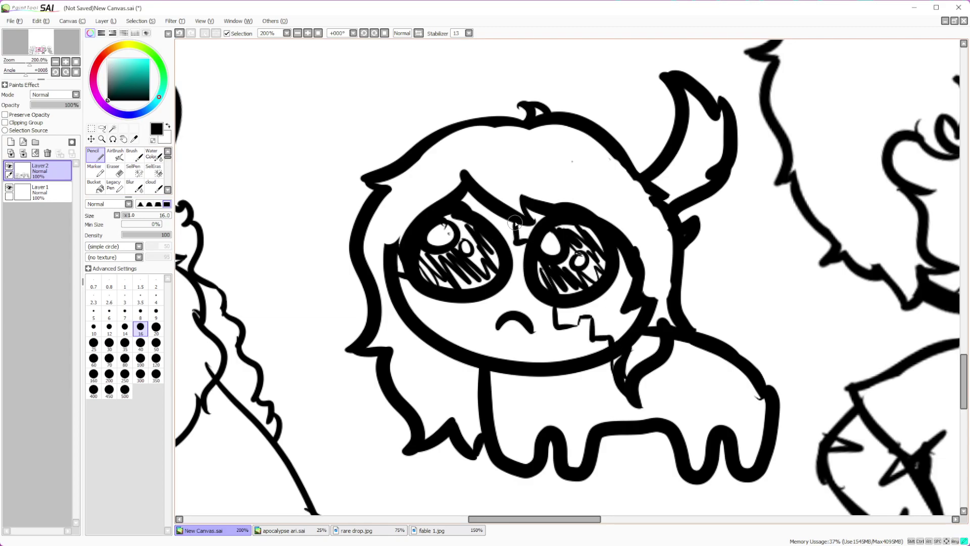
scroll(529, 181, "down", 6)
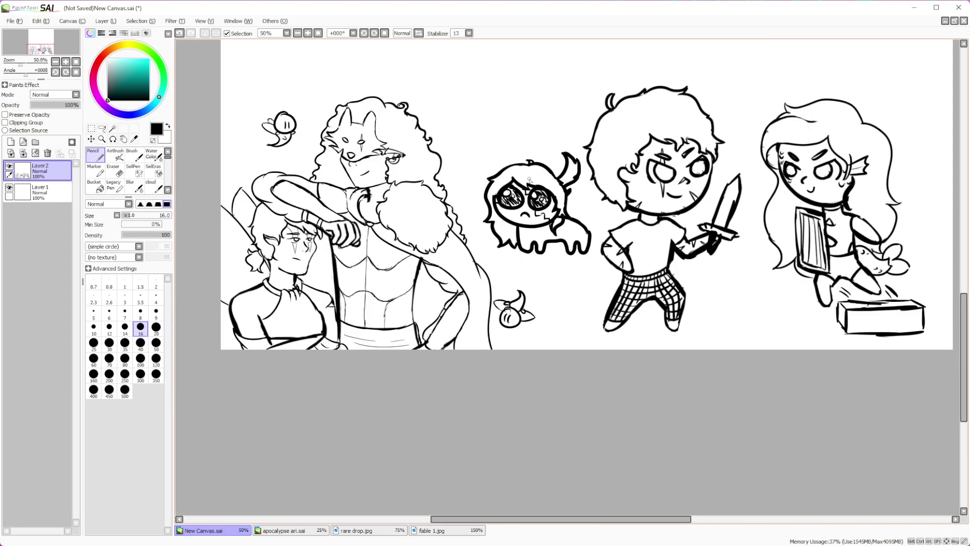
scroll(552, 194, "up", 2)
scroll(551, 194, "up", 1)
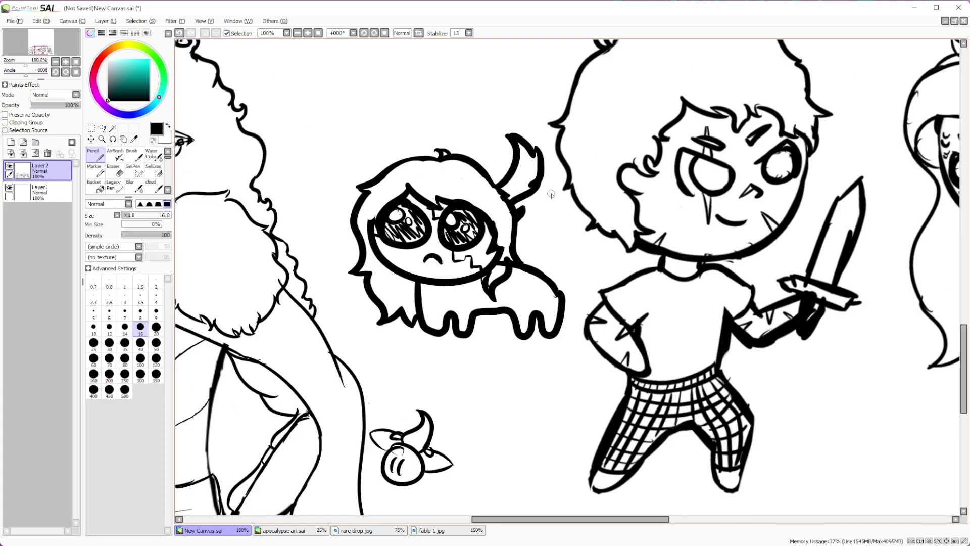
left_click(102, 128)
mouse_move(367, 191)
left_mouse_down()
mouse_move(383, 278)
mouse_move(486, 352)
left_mouse_up()
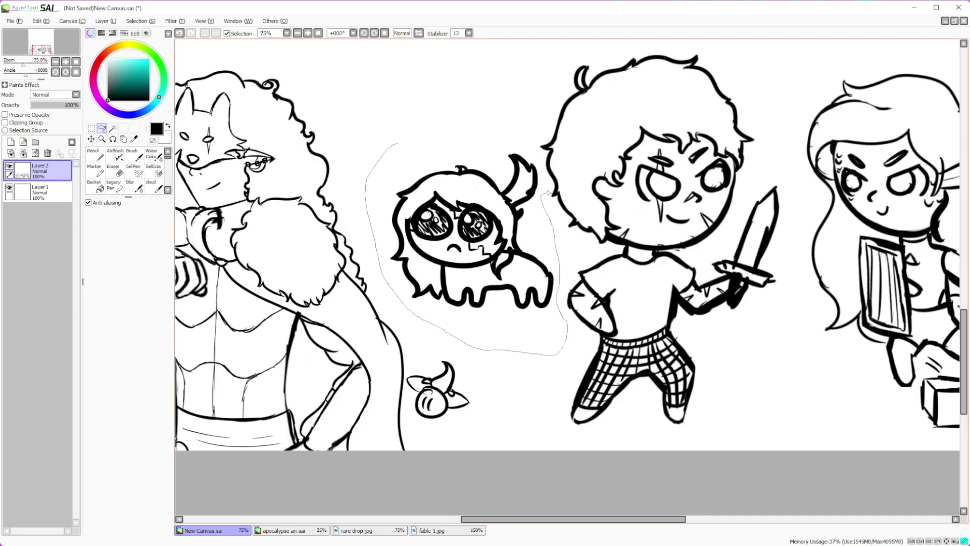
left_click_drag(515, 141, 510, 135)
scroll(496, 312, "down", 1)
scroll(480, 238, "up", 1)
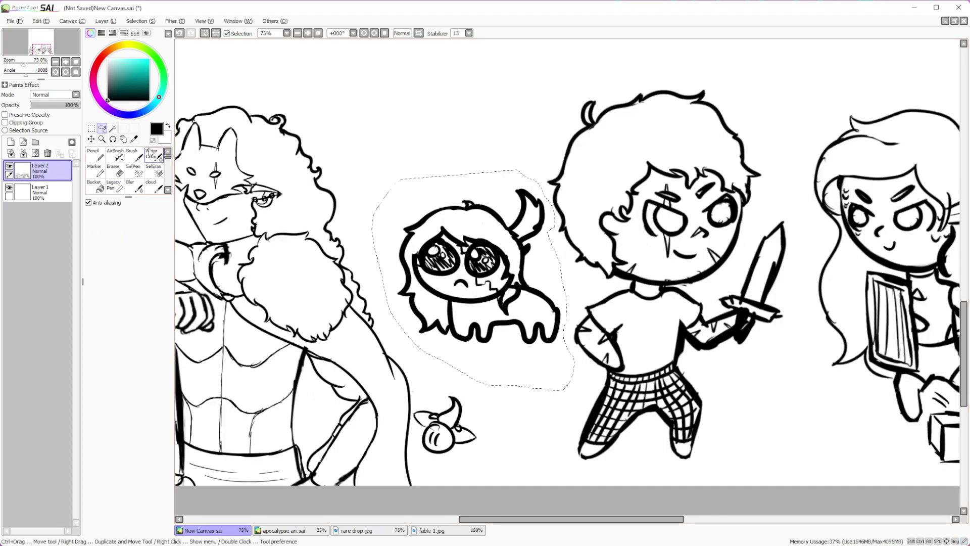
left_click(94, 129)
left_click(97, 231)
left_click_drag(489, 277, 464, 227)
left_click(95, 274)
scroll(381, 344, "down", 4)
scroll(360, 311, "up", 3)
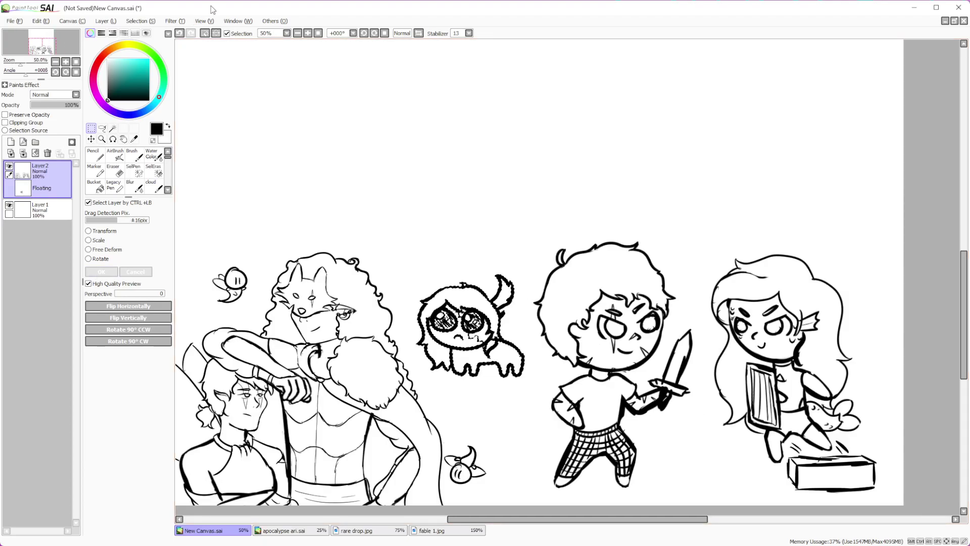
left_click(154, 23)
left_click(149, 42)
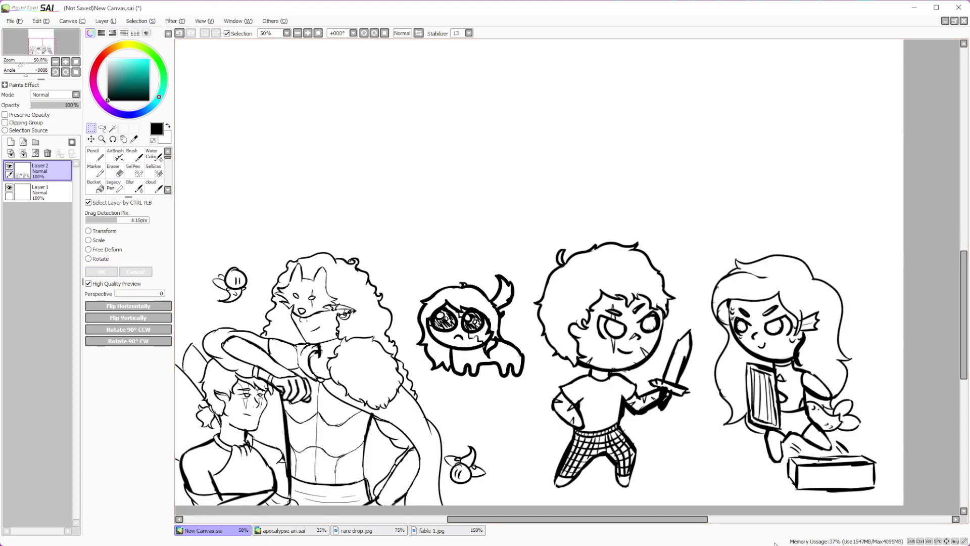
scroll(656, 402, "down", 4)
scroll(656, 402, "up", 2)
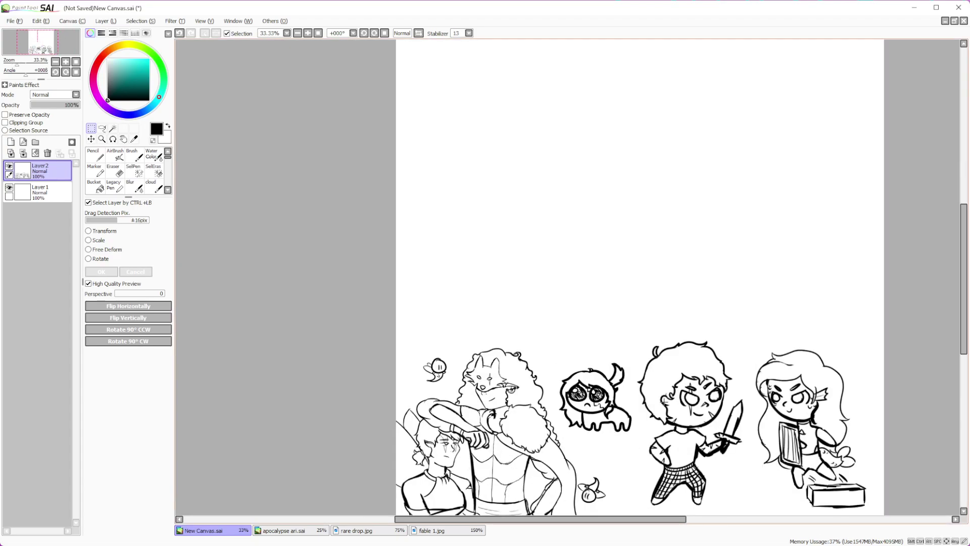
scroll(665, 416, "down", 2)
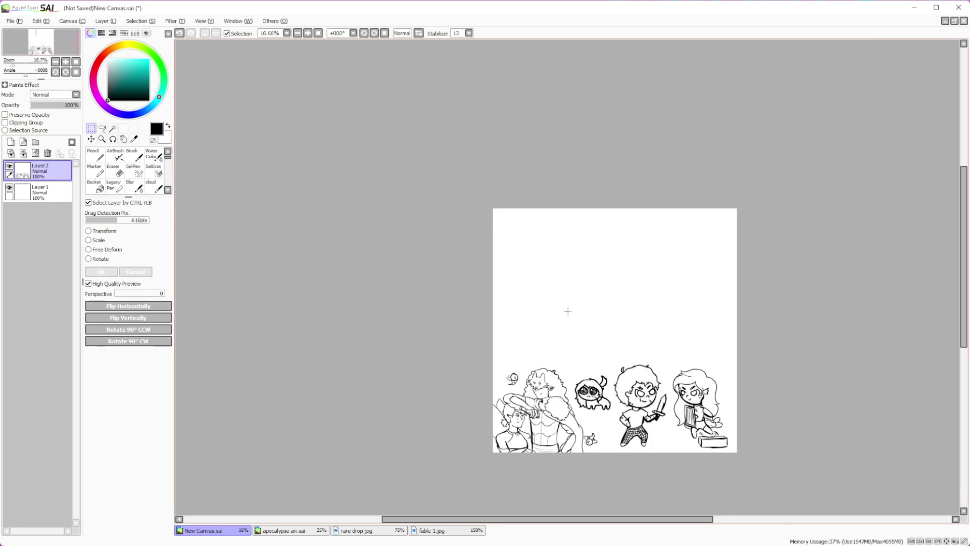
scroll(566, 312, "up", 3)
scroll(506, 401, "up", 1)
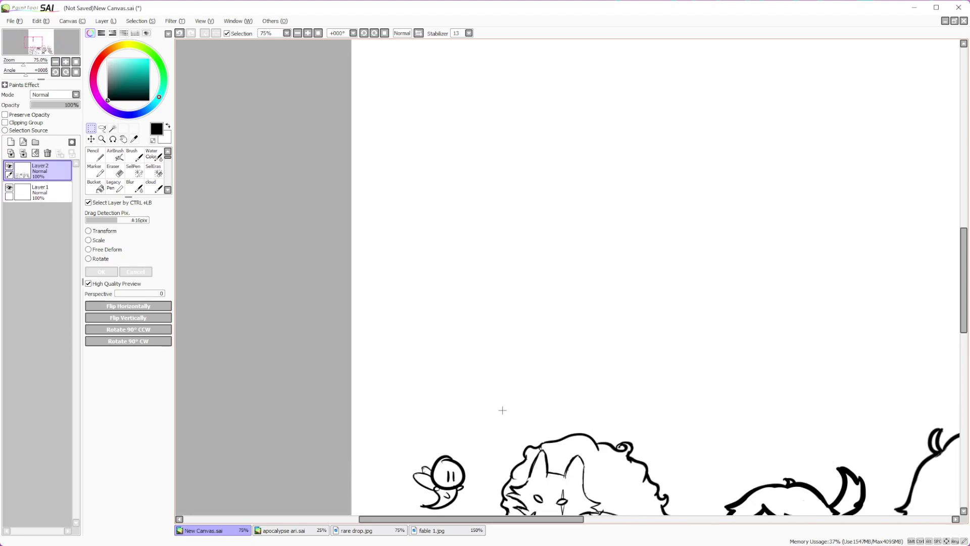
scroll(635, 346, "down", 1)
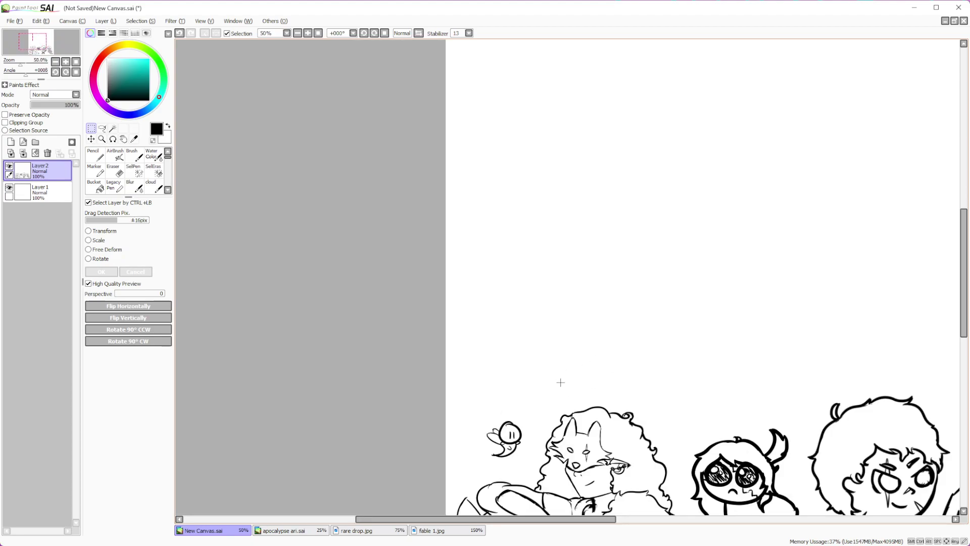
scroll(560, 382, "down", 3)
scroll(631, 393, "up", 1)
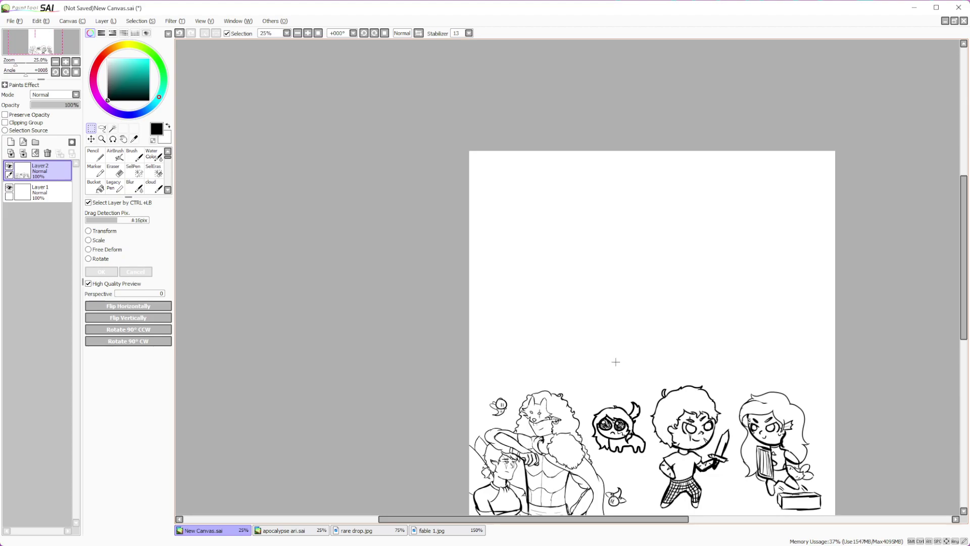
scroll(615, 362, "down", 1)
scroll(615, 361, "up", 2)
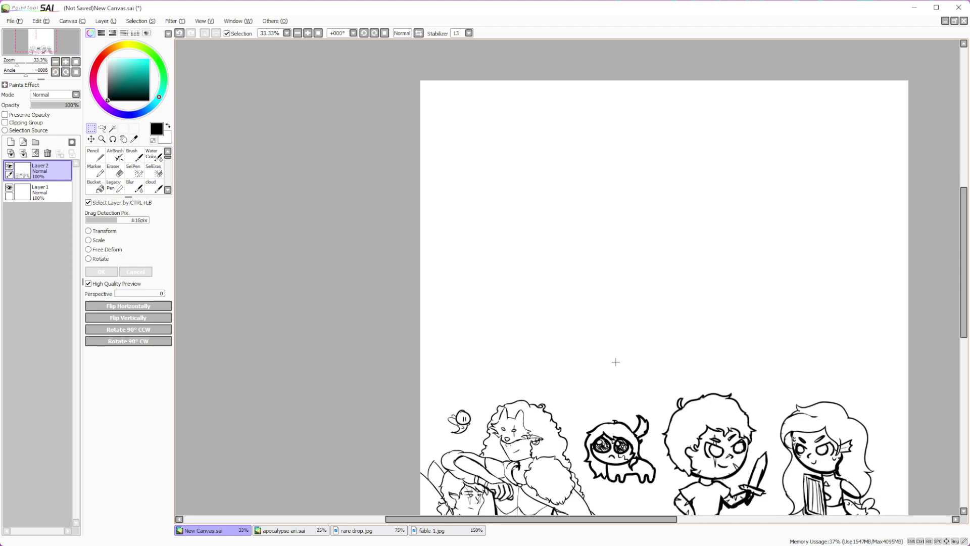
scroll(615, 362, "down", 3)
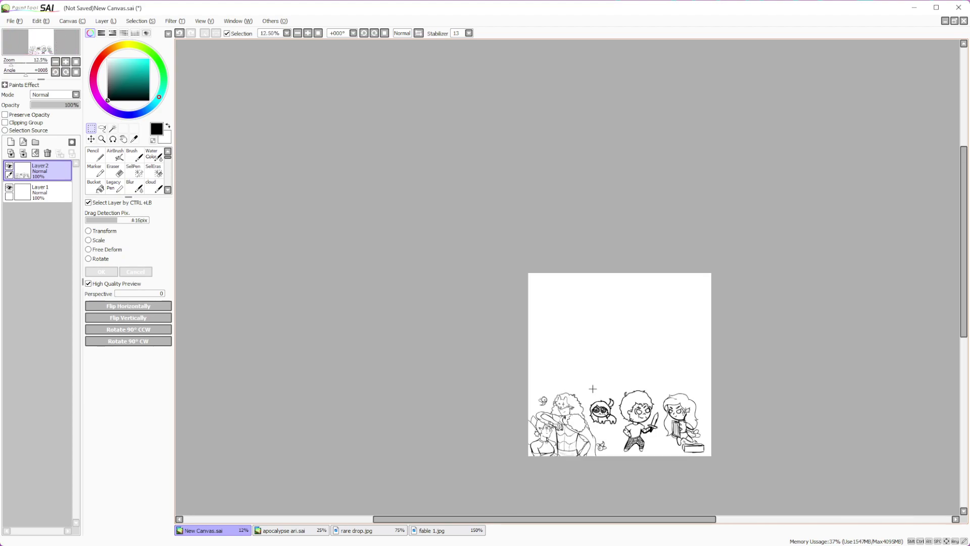
scroll(589, 392, "up", 5)
scroll(495, 405, "up", 1)
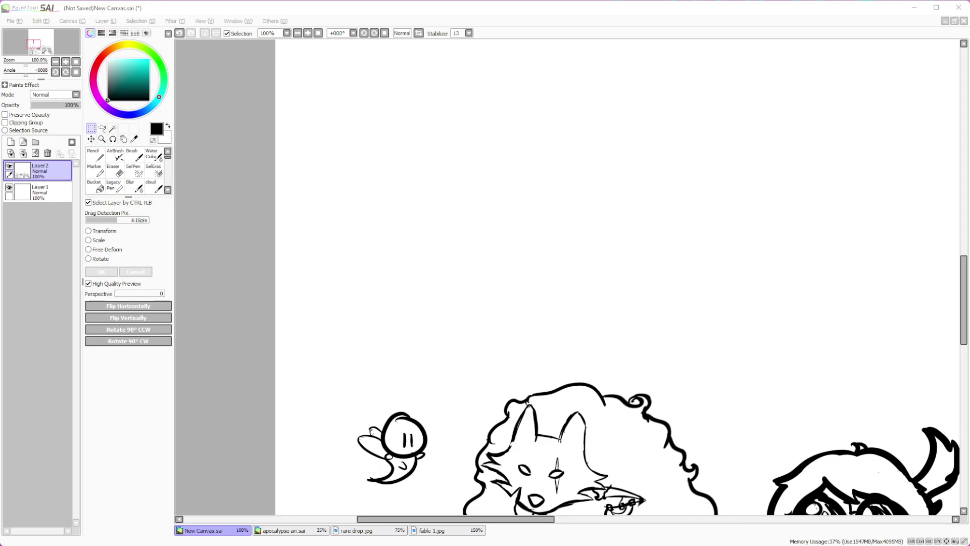
scroll(684, 232, "down", 4)
scroll(724, 365, "up", 3)
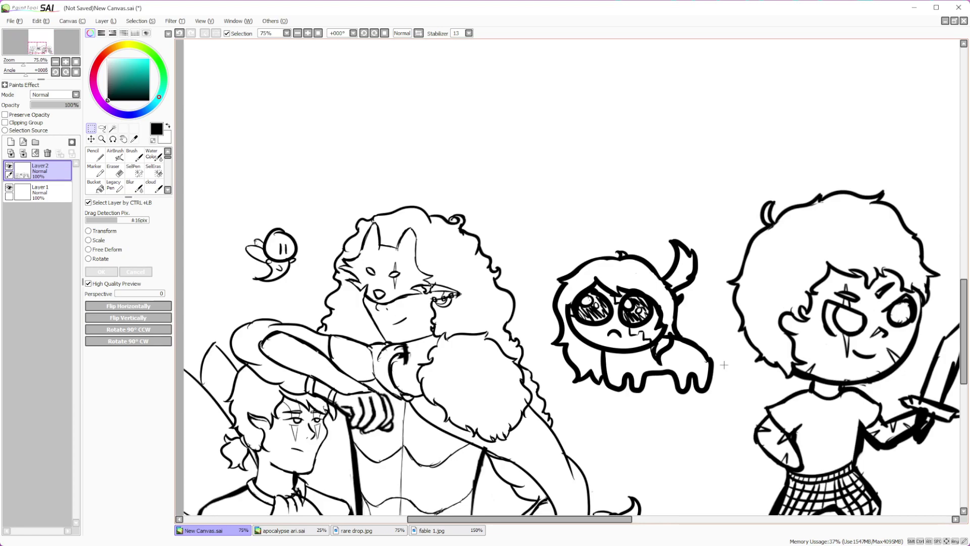
scroll(724, 364, "down", 4)
scroll(921, 315, "up", 1)
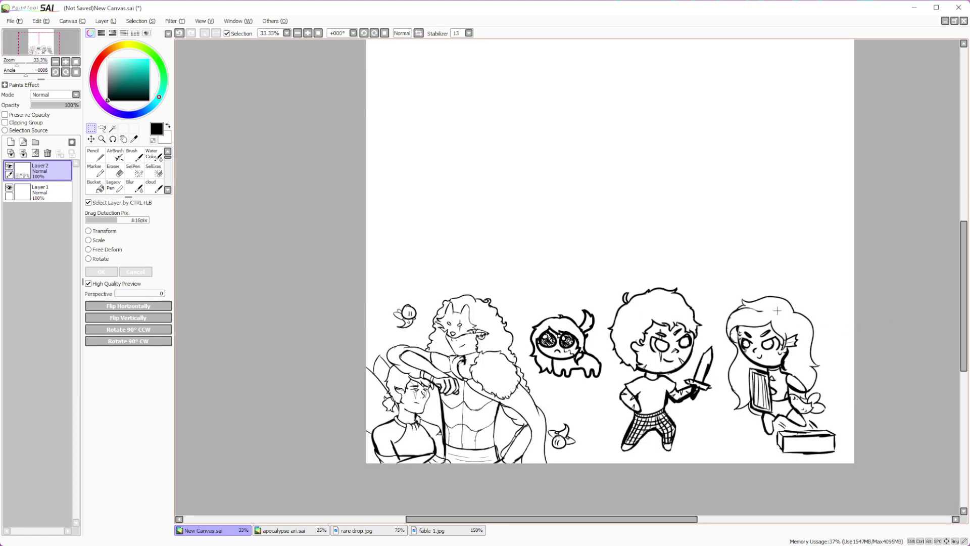
scroll(777, 310, "down", 2)
scroll(682, 281, "up", 1)
scroll(712, 316, "down", 1)
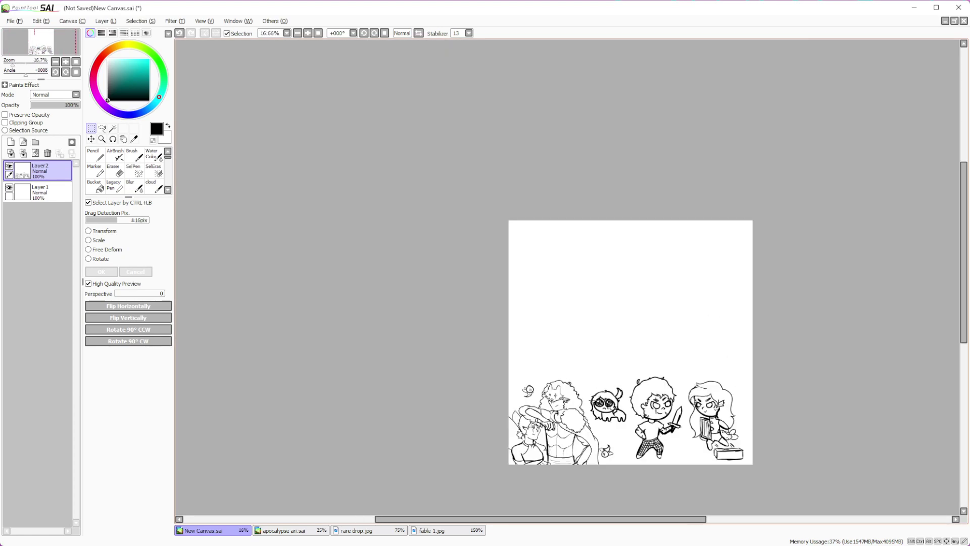
scroll(690, 364, "up", 2)
scroll(721, 353, "down", 1)
scroll(788, 375, "up", 2)
scroll(788, 375, "up", 1)
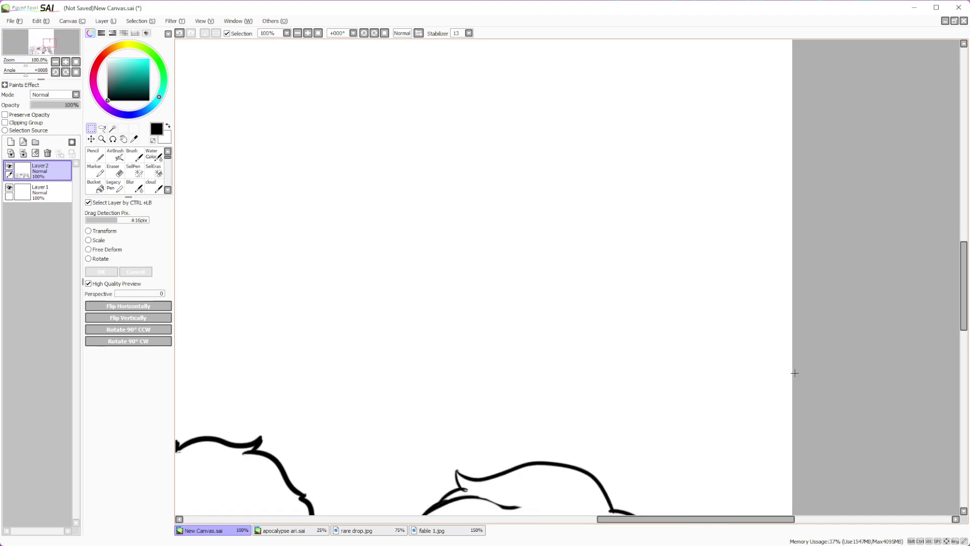
With the Pencil, sketch two tall upright bars in the blank space above the figures
left_click(96, 156)
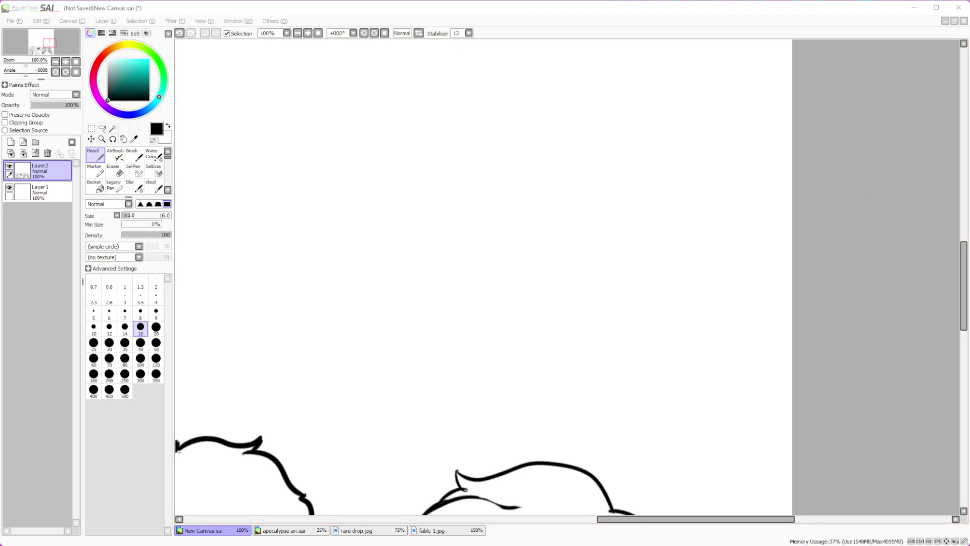
left_click(749, 22)
scroll(627, 287, "down", 4)
scroll(482, 387, "up", 1)
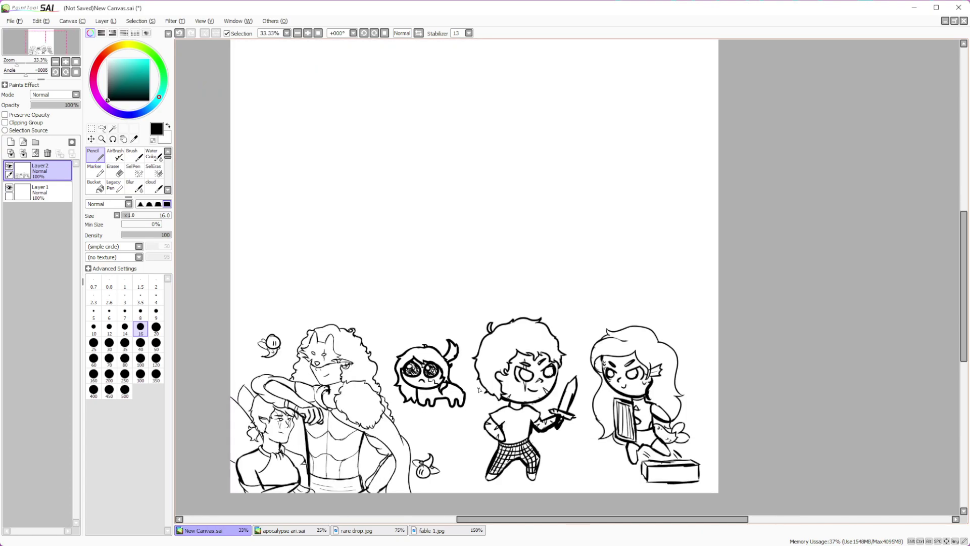
scroll(559, 271, "up", 3)
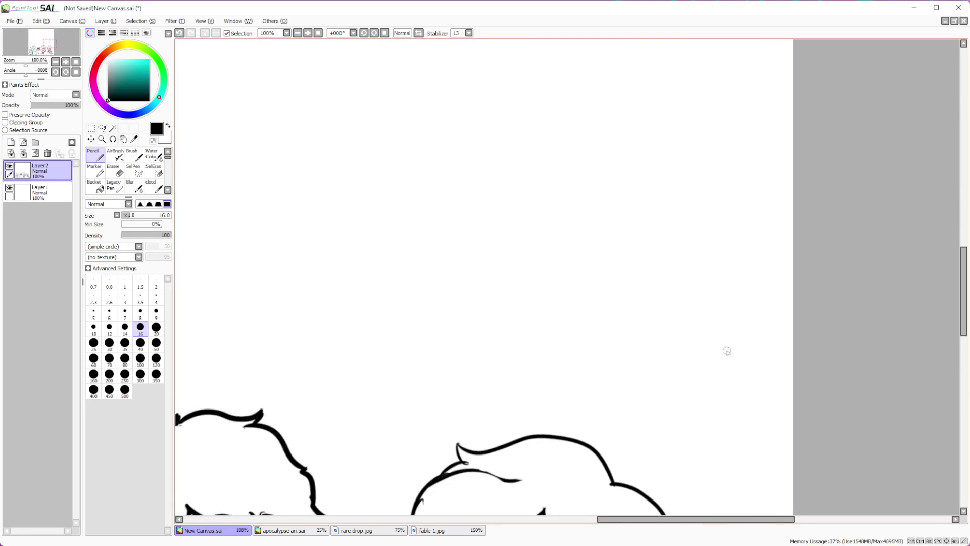
mouse_move(449, 236)
left_mouse_down()
mouse_move(448, 336)
mouse_move(474, 236)
mouse_move(476, 335)
mouse_move(473, 347)
mouse_move(453, 344)
mouse_move(477, 348)
left_mouse_up()
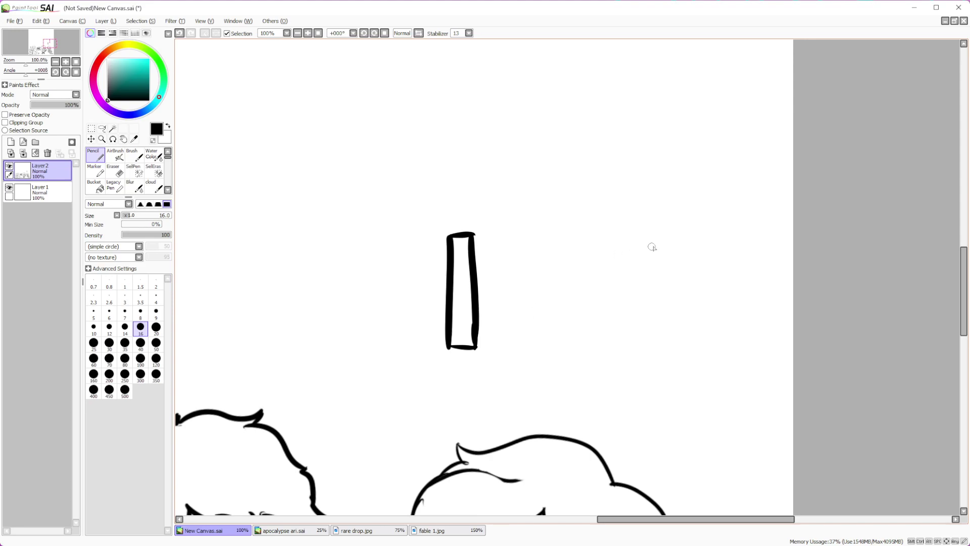
mouse_move(701, 231)
left_mouse_down()
mouse_move(703, 353)
mouse_move(726, 354)
mouse_move(719, 231)
mouse_move(723, 303)
left_mouse_up()
left_click_drag(721, 248, 728, 353)
Join the two bars with a double arched line, redoing the first misplaced arch
mouse_move(476, 342)
left_mouse_down()
mouse_move(505, 310)
mouse_move(583, 276)
mouse_move(656, 302)
mouse_move(697, 352)
left_mouse_up()
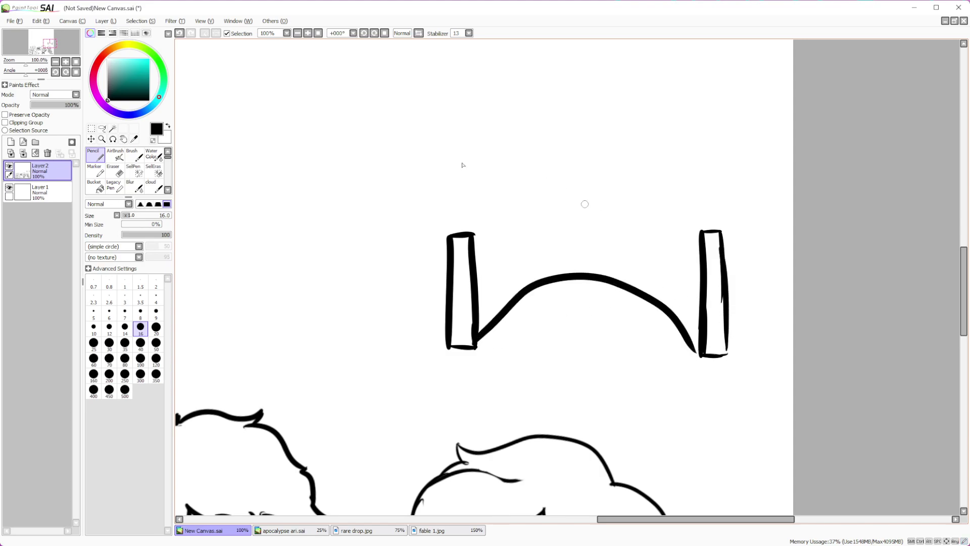
left_click(179, 33)
mouse_move(477, 346)
left_mouse_down()
mouse_move(518, 308)
mouse_move(592, 287)
mouse_move(648, 309)
mouse_move(686, 357)
left_mouse_up()
mouse_move(479, 334)
left_mouse_down()
mouse_move(528, 281)
mouse_move(563, 271)
mouse_move(607, 271)
mouse_move(654, 286)
mouse_move(697, 339)
left_mouse_up()
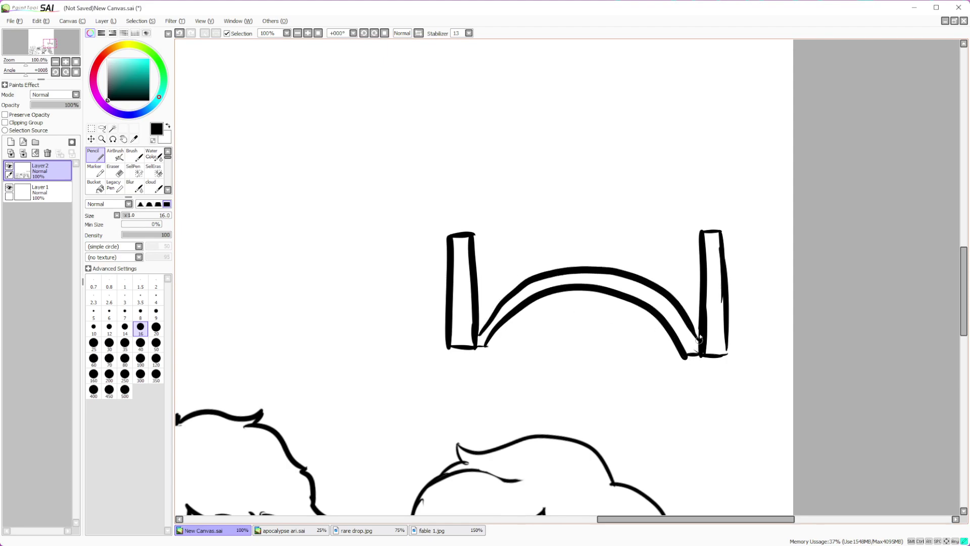
scroll(555, 152, "down", 5)
scroll(614, 277, "up", 5)
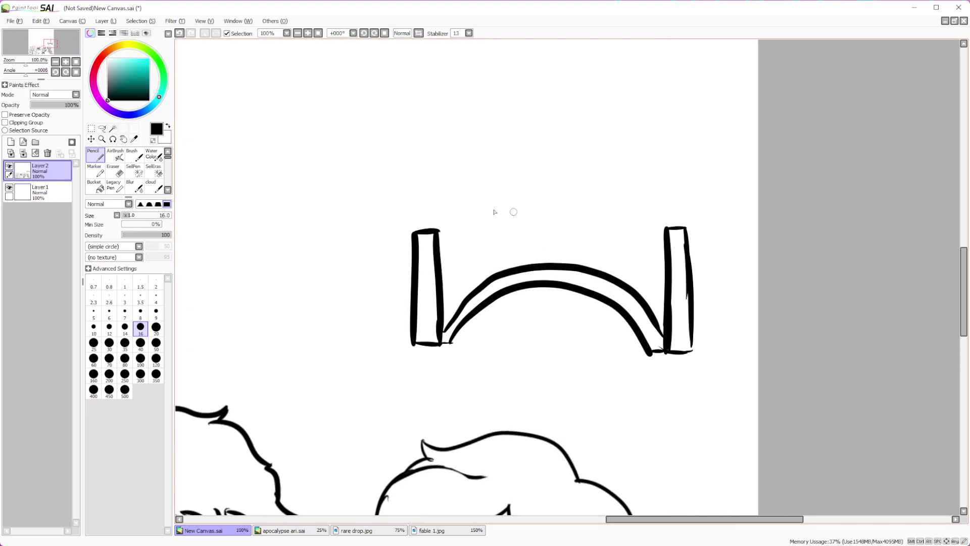
Erase the old arch lines with the Eraser at size 40
left_click(113, 172)
mouse_move(461, 309)
left_mouse_down()
mouse_move(440, 269)
mouse_move(428, 282)
mouse_move(472, 267)
mouse_move(453, 350)
mouse_move(467, 313)
mouse_move(511, 304)
mouse_move(543, 261)
mouse_move(577, 267)
mouse_move(599, 339)
mouse_move(642, 324)
mouse_move(652, 356)
left_mouse_up()
left_click(140, 344)
With a size-10 Pencil, draw doubled curved bottom and top lines between the bars
left_click(93, 154)
left_click(93, 329)
mouse_move(443, 328)
left_mouse_down()
mouse_move(507, 304)
mouse_move(492, 307)
mouse_move(584, 309)
mouse_move(571, 301)
mouse_move(662, 349)
left_mouse_up()
mouse_move(449, 314)
left_mouse_down()
mouse_move(475, 297)
mouse_move(555, 289)
mouse_move(618, 297)
mouse_move(663, 326)
left_mouse_up()
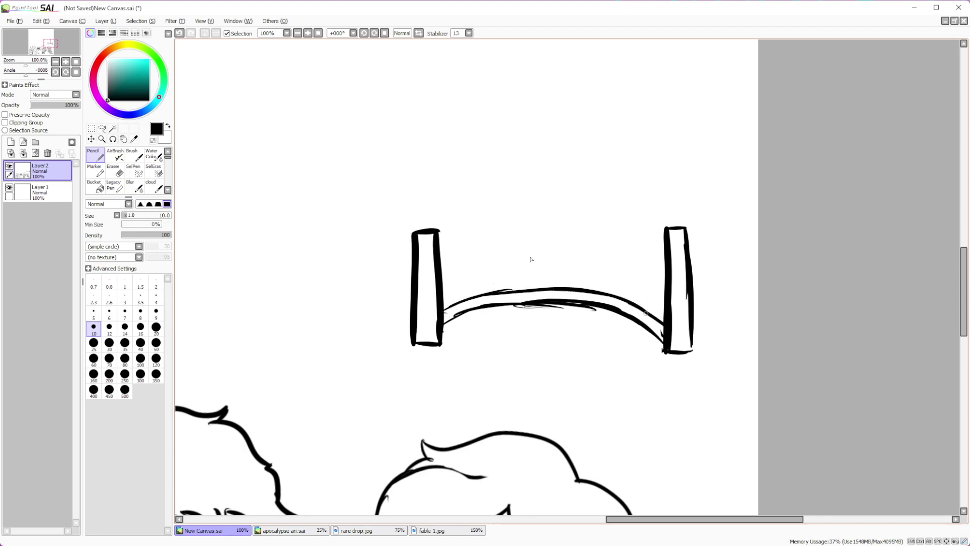
mouse_move(439, 231)
left_mouse_down()
mouse_move(557, 256)
mouse_move(652, 227)
left_mouse_up()
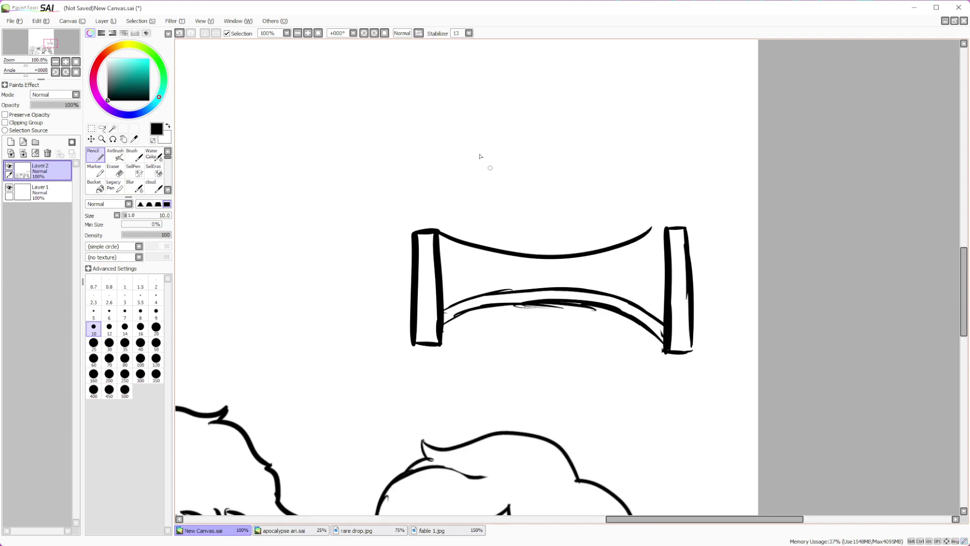
mouse_move(437, 235)
left_mouse_down()
mouse_move(581, 264)
mouse_move(630, 252)
mouse_move(659, 224)
left_mouse_up()
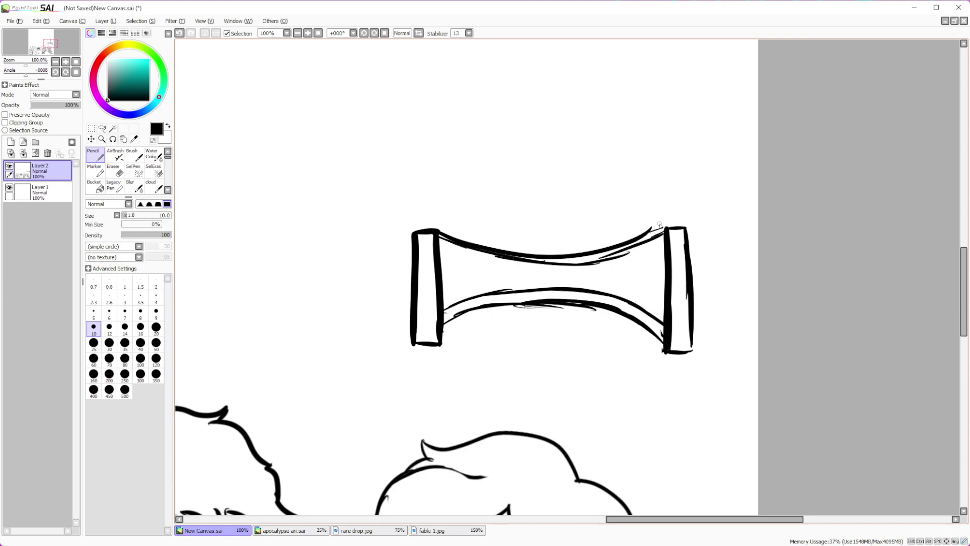
Begin creating a new canvas
scroll(661, 224, "down", 2)
scroll(656, 246, "up", 1)
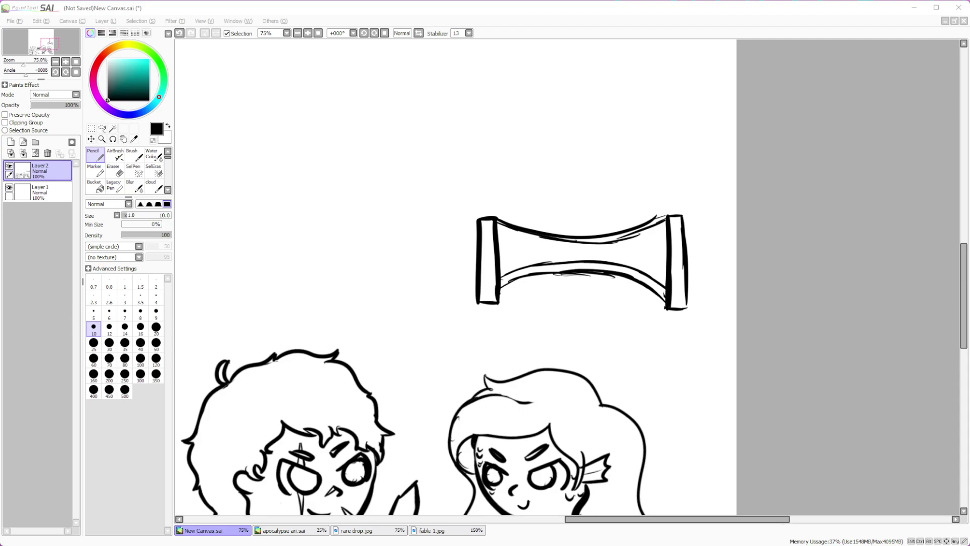
left_click(714, 314)
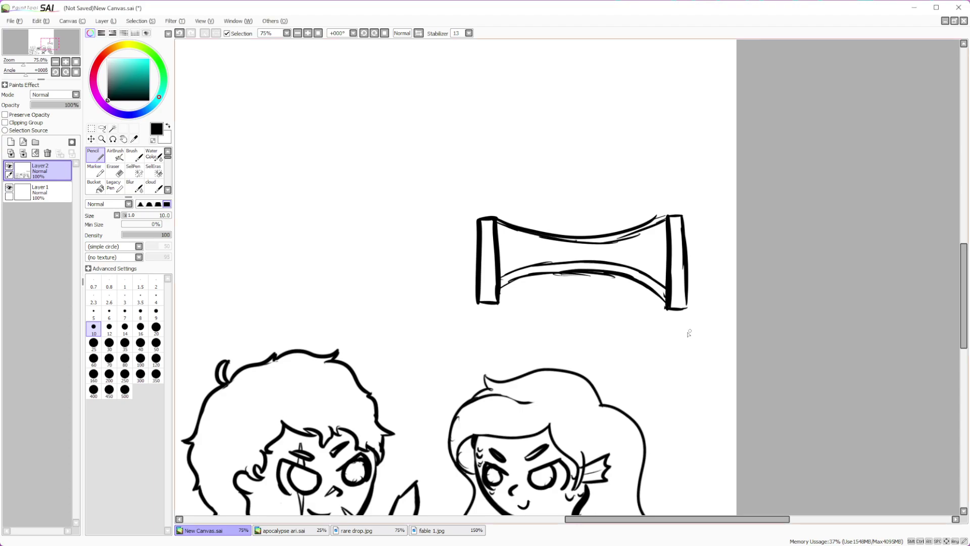
left_click(5, 21)
Create a new canvas holding the dogs reference picture
left_click(43, 54)
scroll(662, 349, "down", 1)
scroll(858, 343, "up", 2)
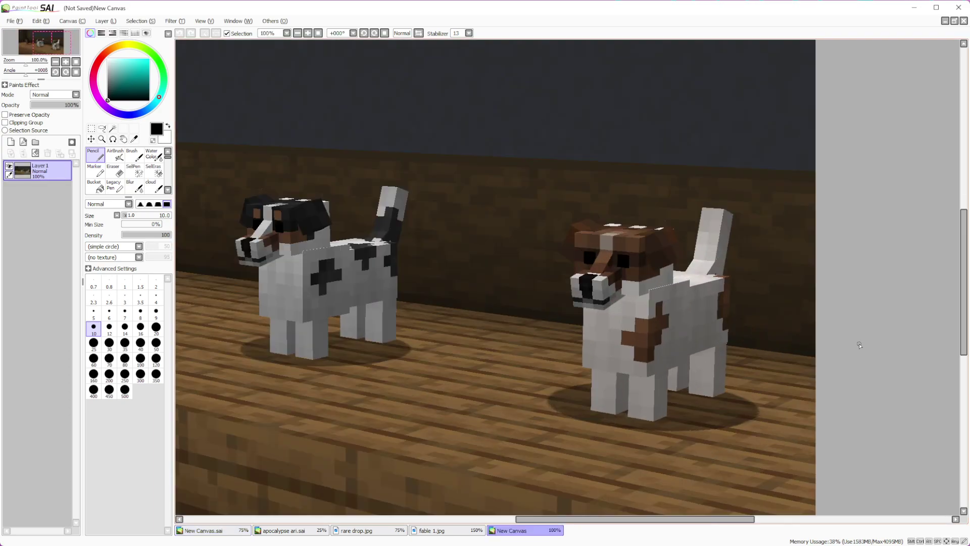
scroll(733, 331, "down", 2)
scroll(534, 315, "up", 1)
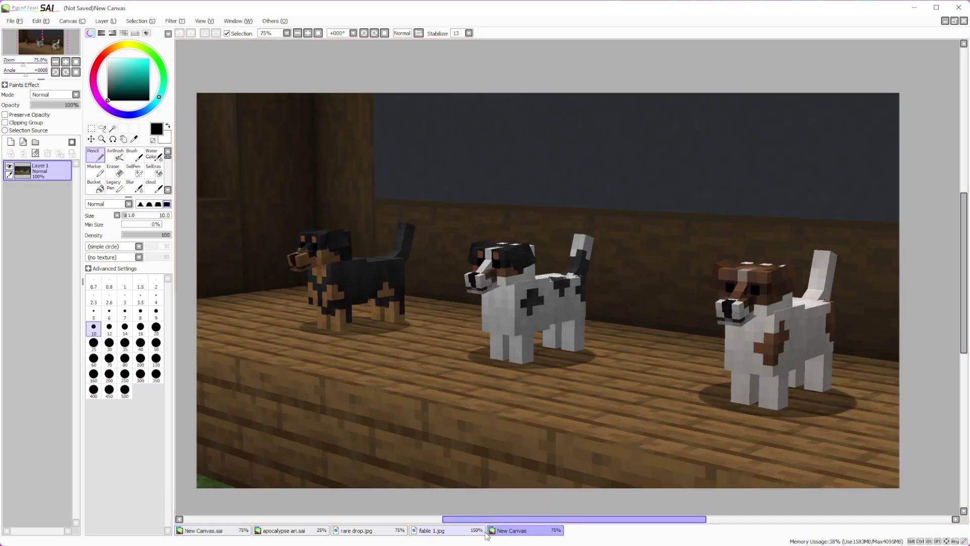
Float the documents as separate windows and fit the dogs reference along the right side
left_click(227, 530)
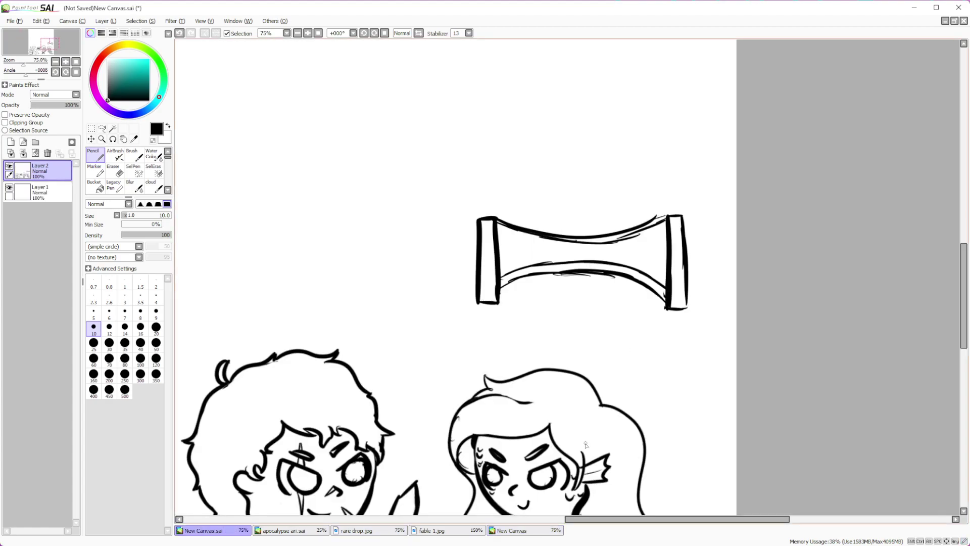
left_click(955, 21)
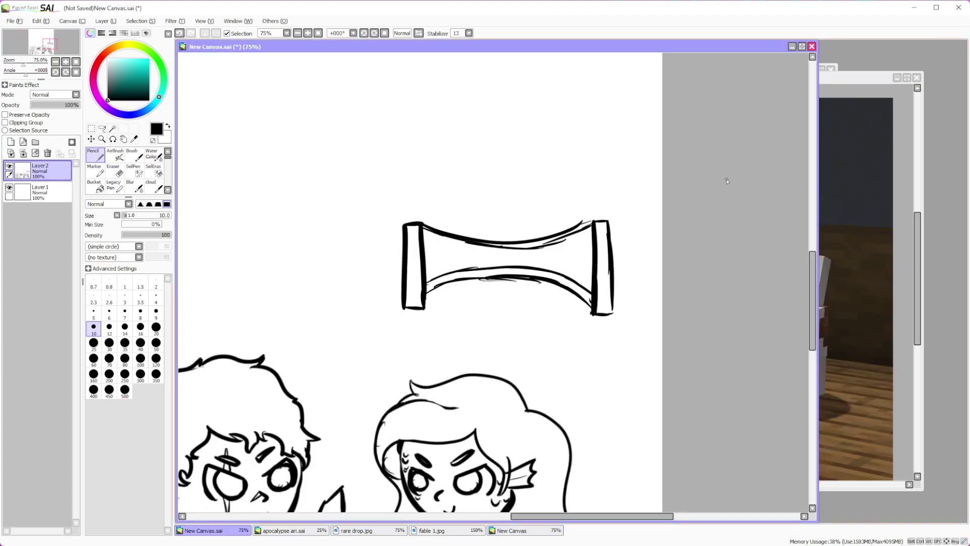
left_click(820, 241)
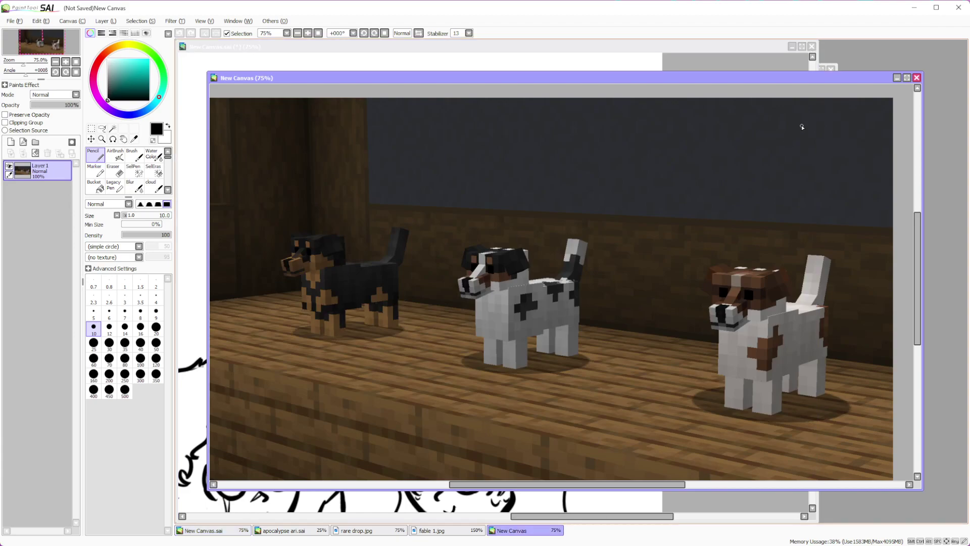
left_click_drag(738, 76, 778, 46)
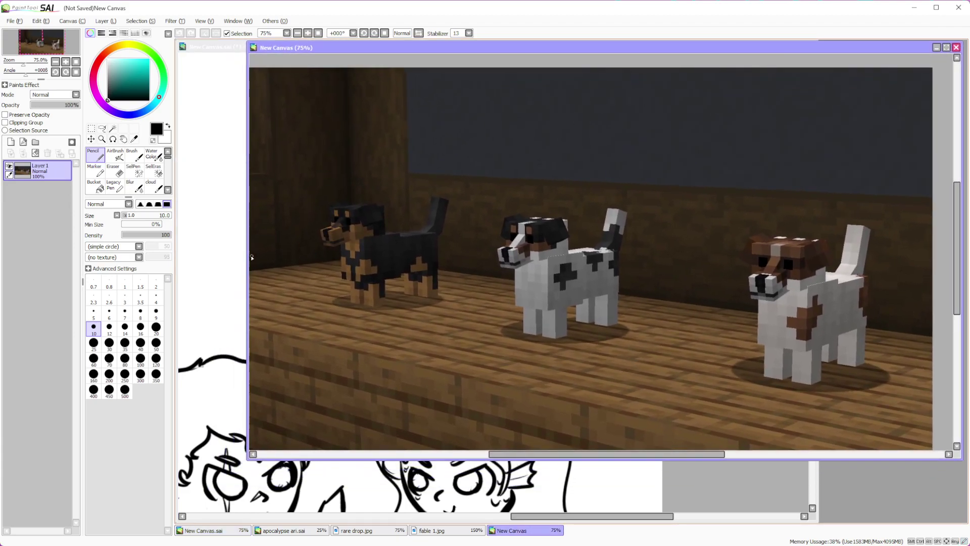
mouse_move(250, 246)
left_mouse_down()
mouse_move(678, 245)
mouse_move(664, 245)
left_mouse_up()
left_click_drag(884, 458, 897, 523)
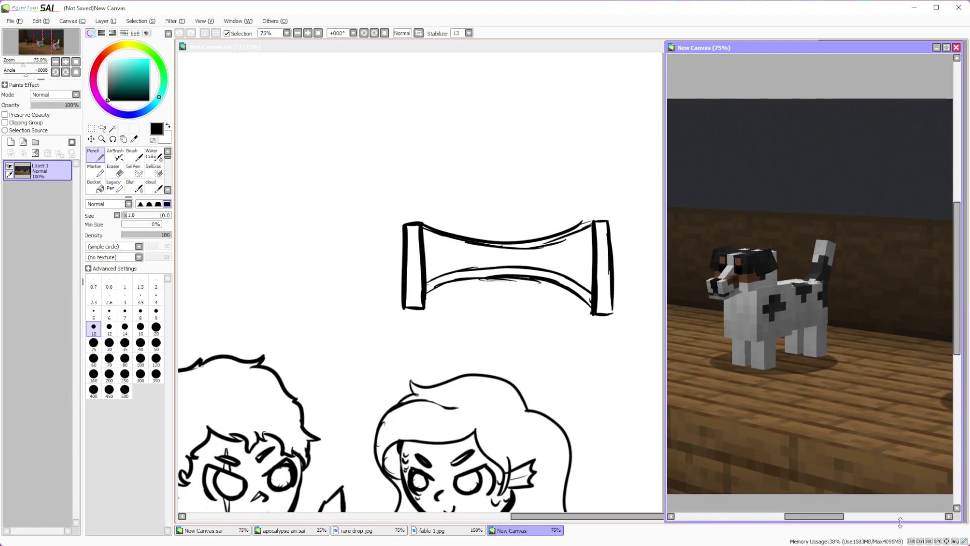
Narrow the sketch canvas beside the dog reference and close fable 1.jpg
left_click(532, 338)
left_click(857, 309)
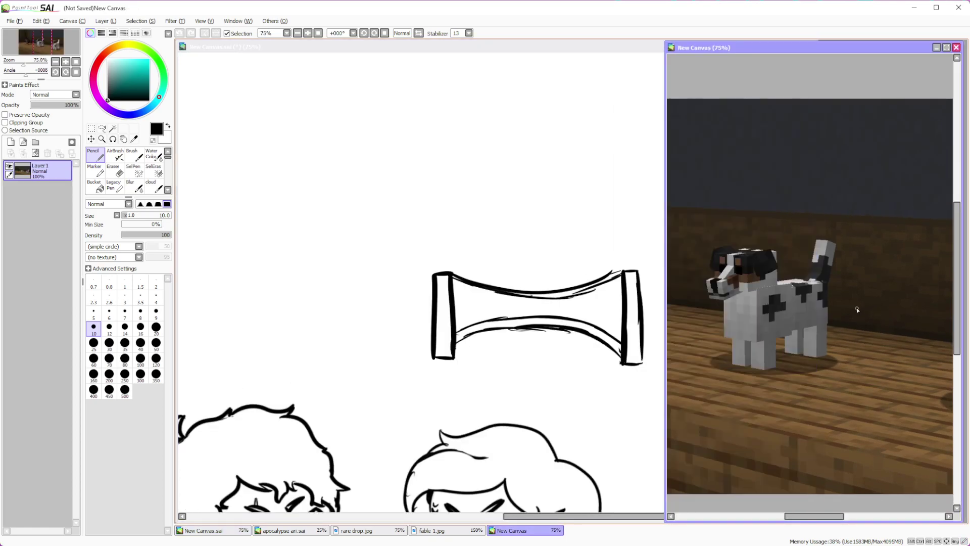
left_click(646, 104)
mouse_move(818, 128)
left_mouse_down()
mouse_move(614, 146)
mouse_move(663, 161)
left_mouse_up()
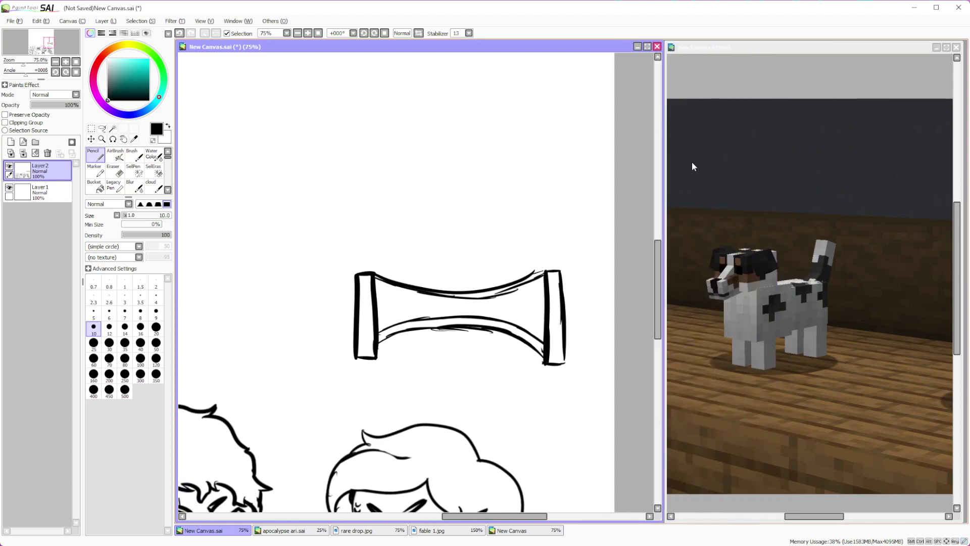
left_click(456, 530)
left_click(831, 71)
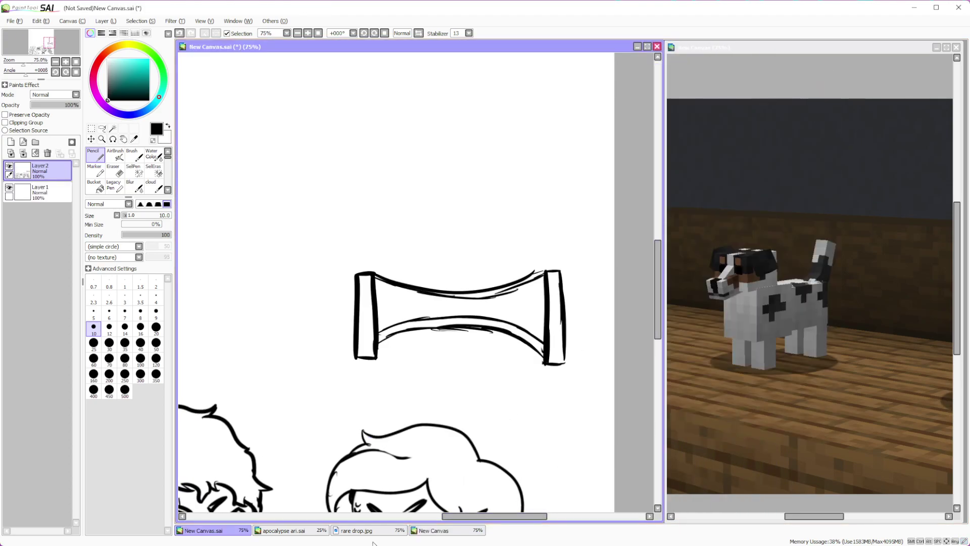
Erase the stray stroke ends beside the bench posts
scroll(515, 429, "down", 3)
scroll(543, 361, "up", 2)
scroll(459, 281, "up", 3)
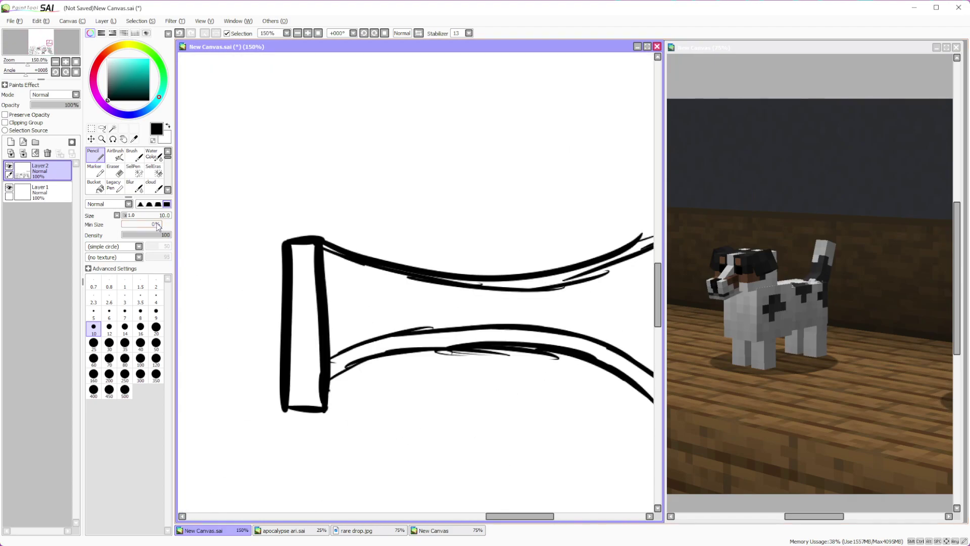
left_click(113, 171)
mouse_move(323, 244)
left_mouse_down()
mouse_move(357, 268)
mouse_move(423, 247)
mouse_move(434, 272)
mouse_move(466, 285)
mouse_move(554, 279)
mouse_move(567, 258)
left_mouse_up()
scroll(569, 207, "down", 3)
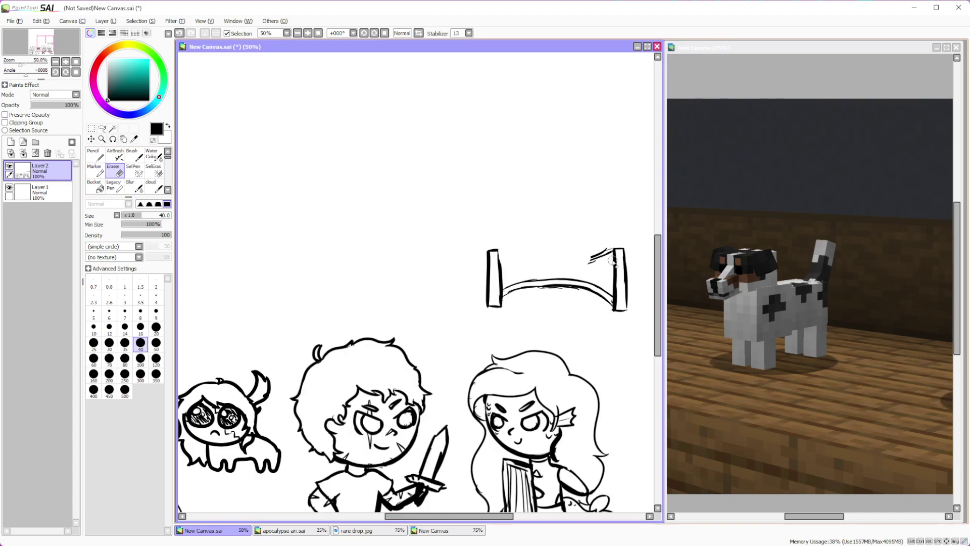
scroll(626, 238, "up", 2)
mouse_move(555, 281)
left_mouse_down()
mouse_move(571, 295)
mouse_move(585, 271)
left_mouse_up()
scroll(576, 288, "down", 2)
scroll(569, 299, "up", 3)
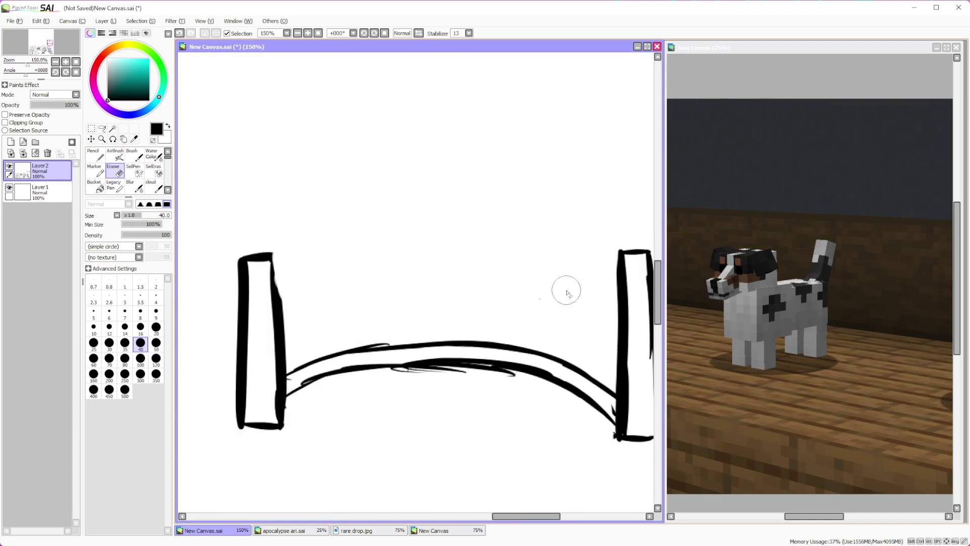
Sketch a floppy-eared dog sitting on the bench, with chest and front legs
left_click(96, 154)
mouse_move(445, 223)
left_mouse_down()
mouse_move(411, 235)
mouse_move(395, 272)
mouse_move(406, 285)
mouse_move(431, 283)
mouse_move(418, 284)
mouse_move(454, 267)
mouse_move(447, 225)
mouse_move(459, 244)
mouse_move(460, 234)
mouse_move(454, 269)
mouse_move(459, 260)
mouse_move(441, 277)
mouse_move(459, 230)
mouse_move(473, 249)
mouse_move(451, 256)
left_mouse_up()
mouse_move(416, 229)
left_mouse_down()
mouse_move(394, 253)
mouse_move(458, 276)
mouse_move(489, 334)
left_mouse_up()
mouse_move(416, 289)
left_mouse_down()
mouse_move(409, 340)
mouse_move(426, 316)
mouse_move(422, 342)
mouse_move(412, 339)
left_mouse_up()
mouse_move(436, 304)
left_mouse_down()
mouse_move(436, 343)
mouse_move(426, 340)
mouse_move(464, 339)
mouse_move(518, 286)
mouse_move(530, 294)
mouse_move(509, 331)
left_mouse_up()
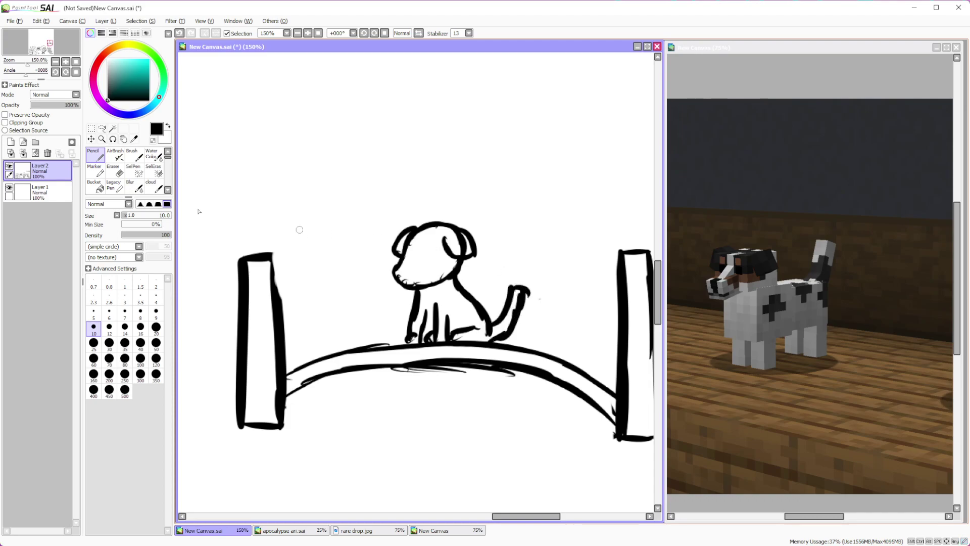
key("e")
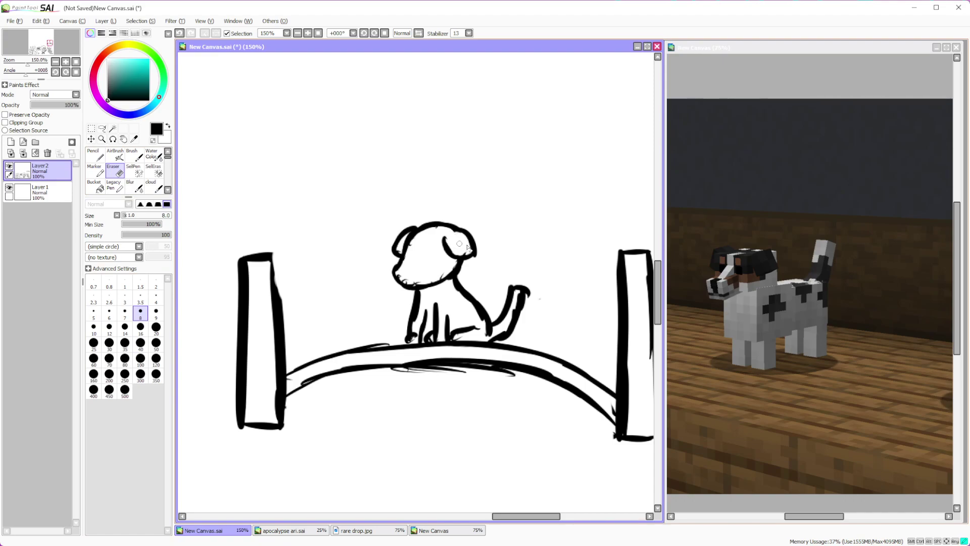
Draw the dog's eye, eye patch and nose, trimming the nose smaller
scroll(467, 202, "up", 3)
key("n")
mouse_move(461, 292)
left_mouse_down()
mouse_move(403, 295)
mouse_move(445, 270)
mouse_move(439, 307)
left_mouse_up()
left_click_drag(442, 288, 442, 291)
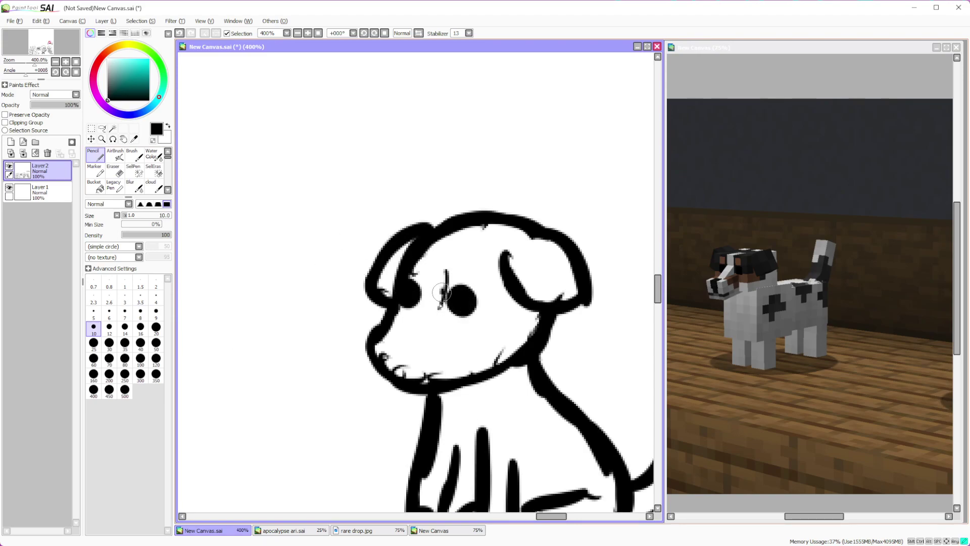
mouse_move(418, 322)
left_mouse_down()
mouse_move(470, 328)
mouse_move(504, 319)
mouse_move(494, 315)
mouse_move(530, 286)
left_mouse_up()
mouse_move(448, 279)
left_mouse_down()
mouse_move(464, 253)
mouse_move(454, 240)
mouse_move(429, 260)
mouse_move(429, 251)
mouse_move(394, 310)
left_mouse_up()
left_click_drag(390, 347, 384, 347)
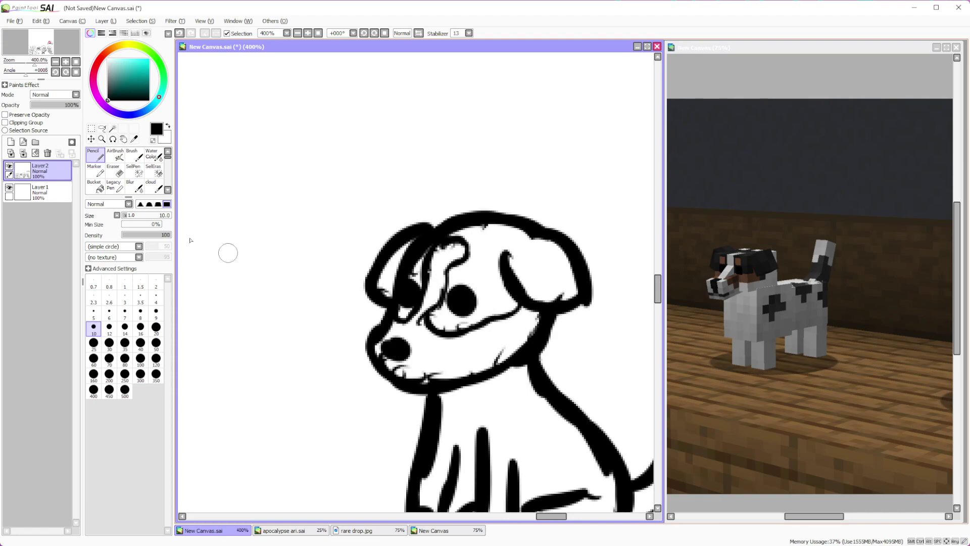
key("e")
left_click_drag(413, 340, 415, 360)
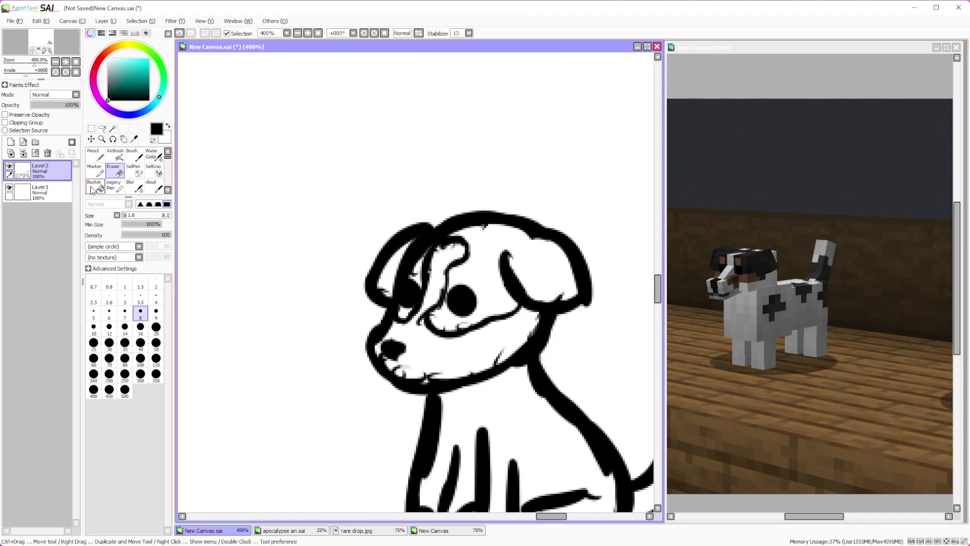
Add a mouth line, a chest spot and a thicker back line down to the ground
left_click(94, 154)
left_click_drag(399, 366, 416, 364)
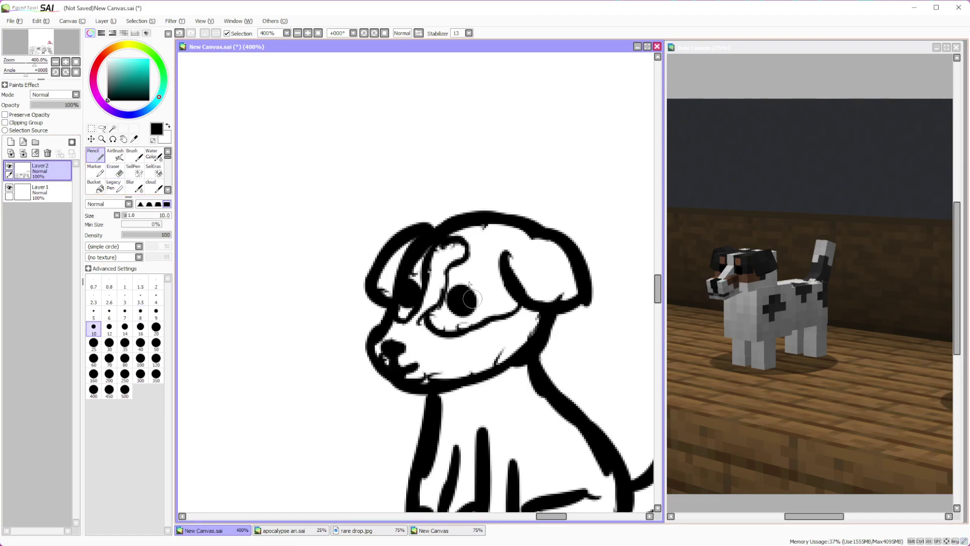
left_click_drag(427, 328, 430, 354)
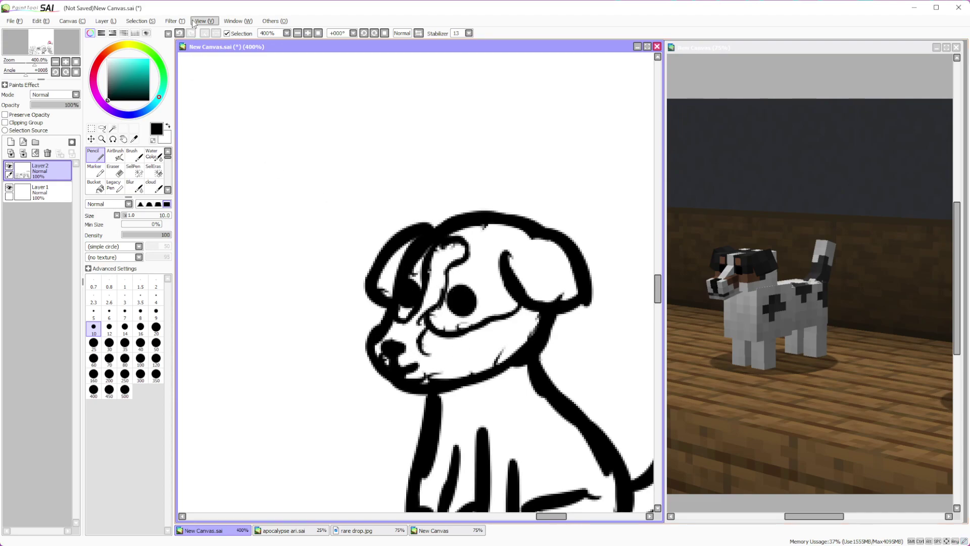
left_click(179, 35)
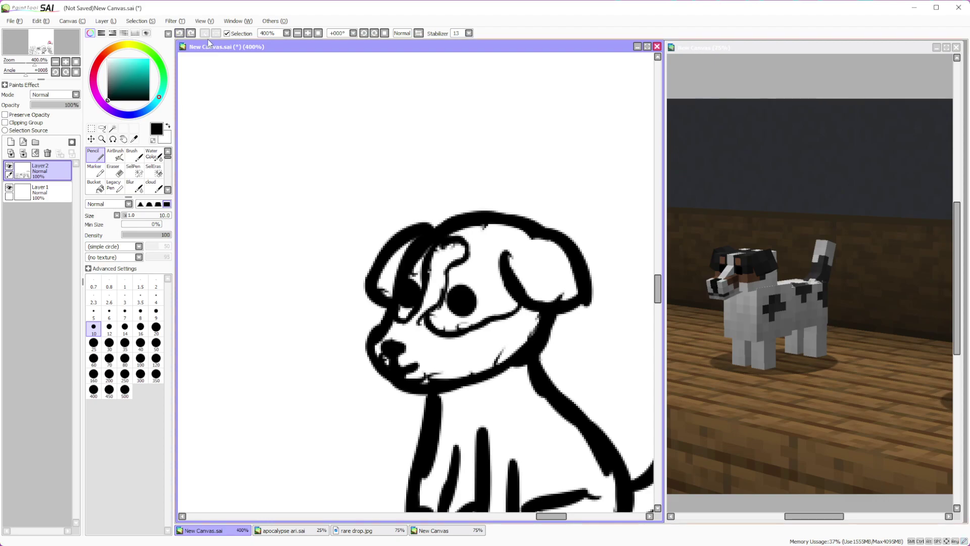
scroll(444, 247, "down", 3)
scroll(501, 341, "up", 2)
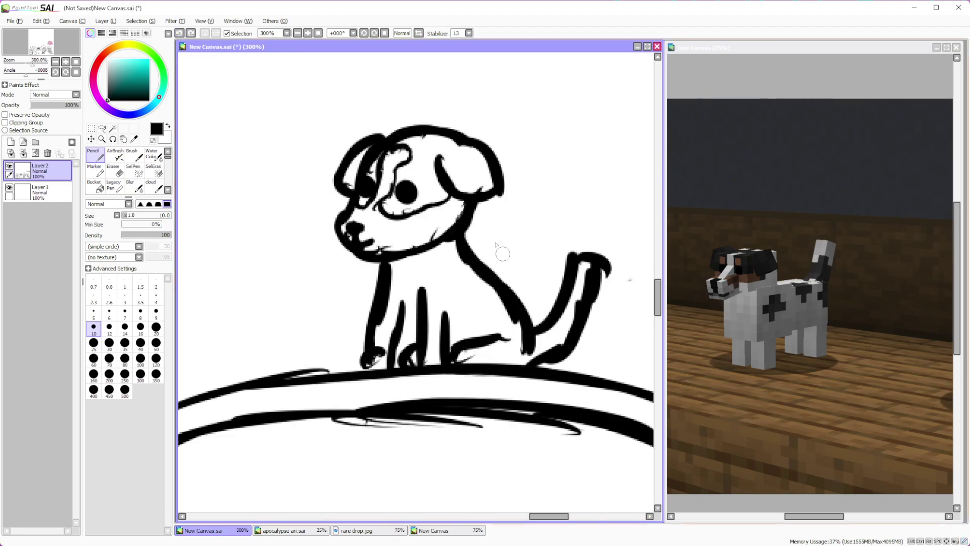
mouse_move(448, 261)
left_mouse_down()
mouse_move(459, 285)
mouse_move(460, 268)
mouse_move(482, 303)
mouse_move(567, 322)
mouse_move(556, 309)
mouse_move(576, 336)
mouse_move(516, 333)
mouse_move(526, 330)
mouse_move(524, 362)
left_mouse_up()
left_click_drag(532, 345, 529, 358)
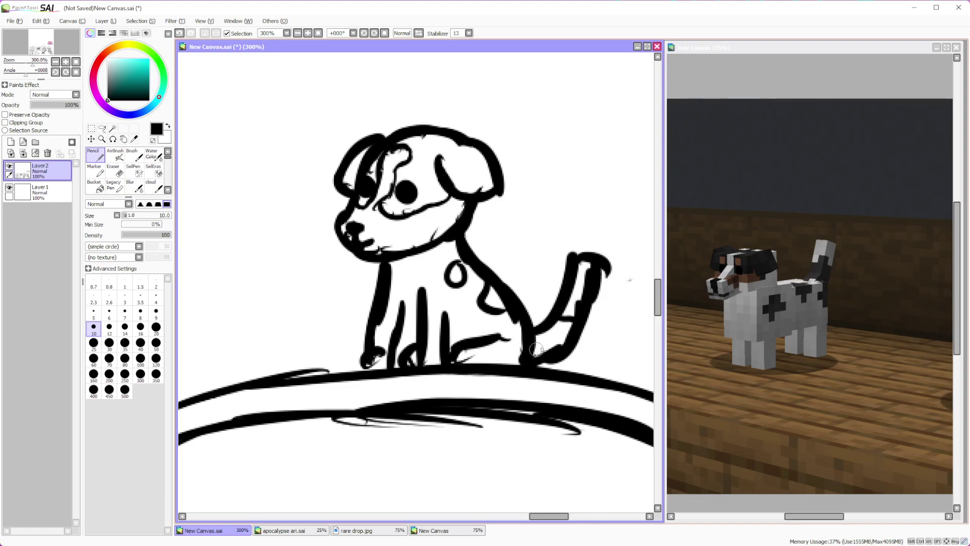
Tidy the front legs and paws, thickening the leg lines and clearing excess black
key("e")
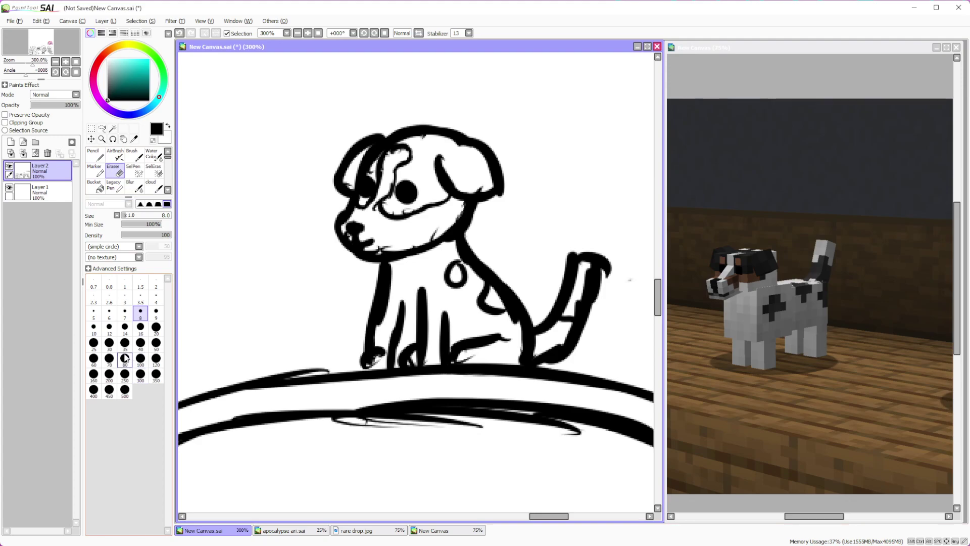
left_click_drag(424, 355, 413, 360)
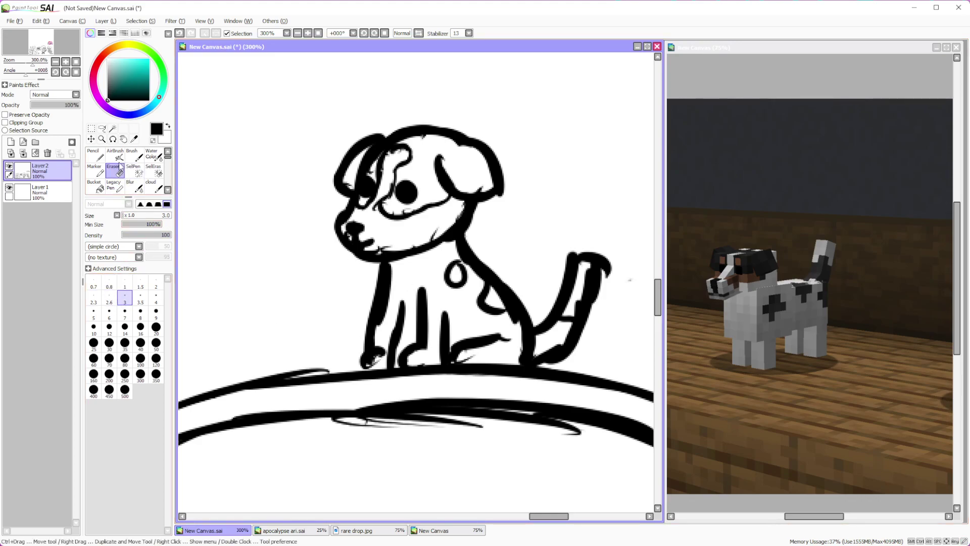
key("n")
mouse_move(377, 355)
left_mouse_down()
mouse_move(361, 363)
mouse_move(373, 291)
left_mouse_up()
mouse_move(399, 340)
left_mouse_down()
mouse_move(399, 306)
mouse_move(395, 367)
left_mouse_up()
key("e")
left_click_drag(384, 361, 373, 366)
scroll(436, 329, "down", 5)
scroll(480, 308, "up", 4)
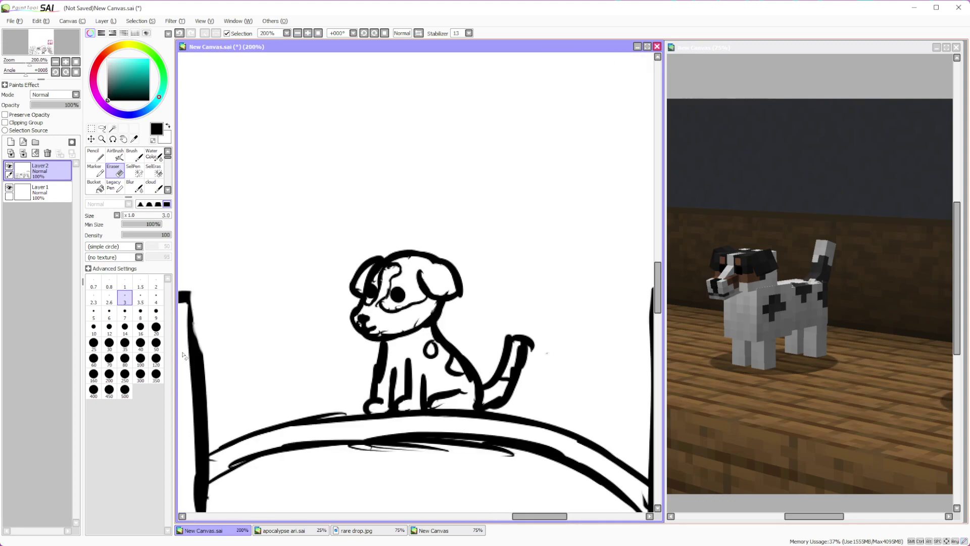
Draw a small crown above the dog's head with a size-7 Pencil
left_click(125, 312)
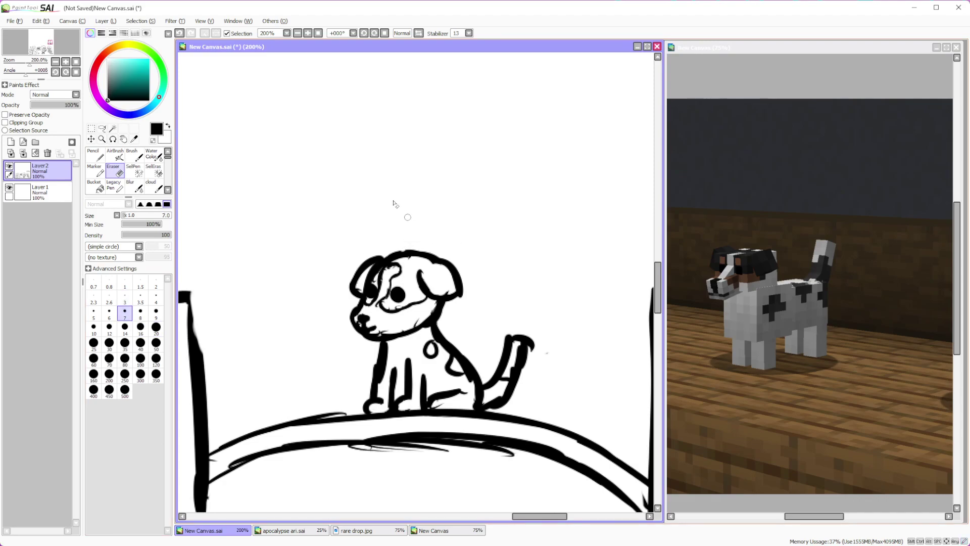
left_click(134, 155)
left_click(96, 155)
left_click(125, 312)
mouse_move(406, 224)
left_mouse_down()
mouse_move(430, 219)
mouse_move(439, 236)
mouse_move(454, 224)
mouse_move(447, 258)
left_mouse_up()
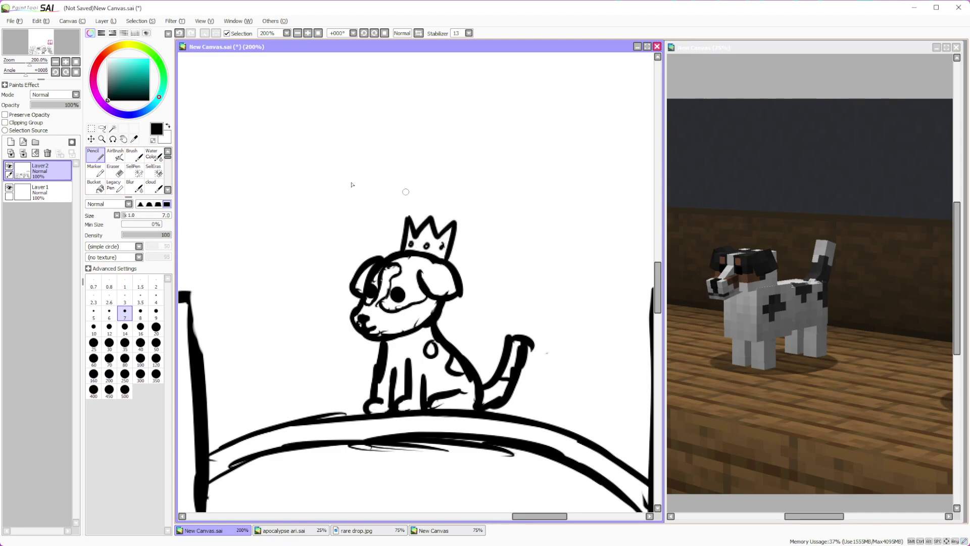
Add a curved arrow pointing at the dog labelled "best boi"
mouse_move(317, 196)
left_mouse_down()
mouse_move(341, 237)
mouse_move(323, 237)
mouse_move(345, 231)
left_mouse_up()
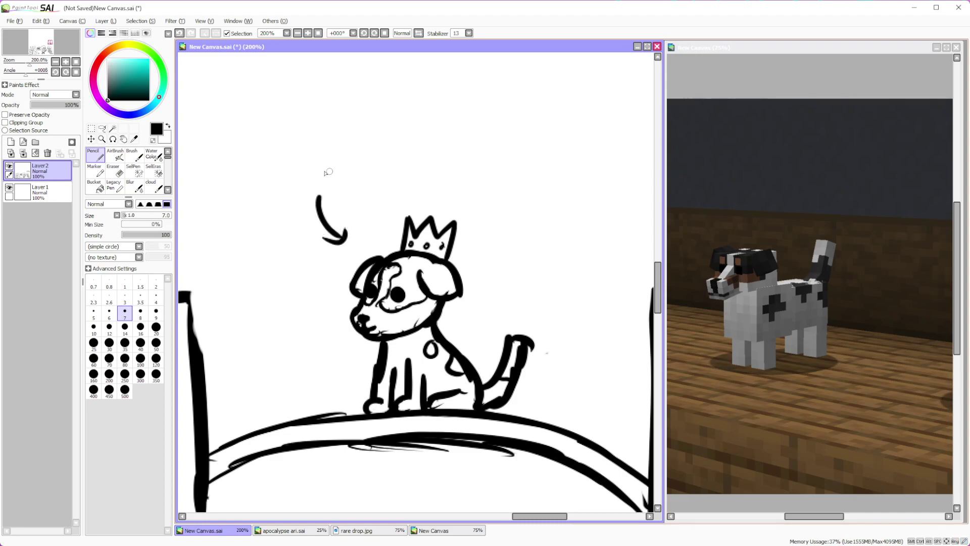
mouse_move(327, 175)
left_mouse_down()
mouse_move(360, 166)
mouse_move(397, 156)
left_mouse_up()
mouse_move(370, 187)
left_mouse_down()
mouse_move(374, 205)
mouse_move(412, 201)
left_mouse_up()
left_click(413, 186)
scroll(367, 298, "down", 5)
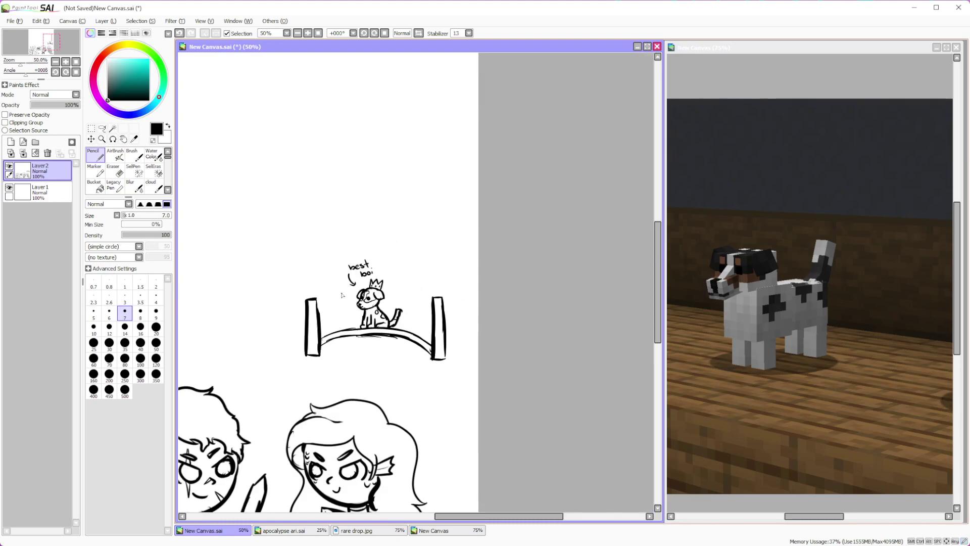
scroll(361, 299, "up", 3)
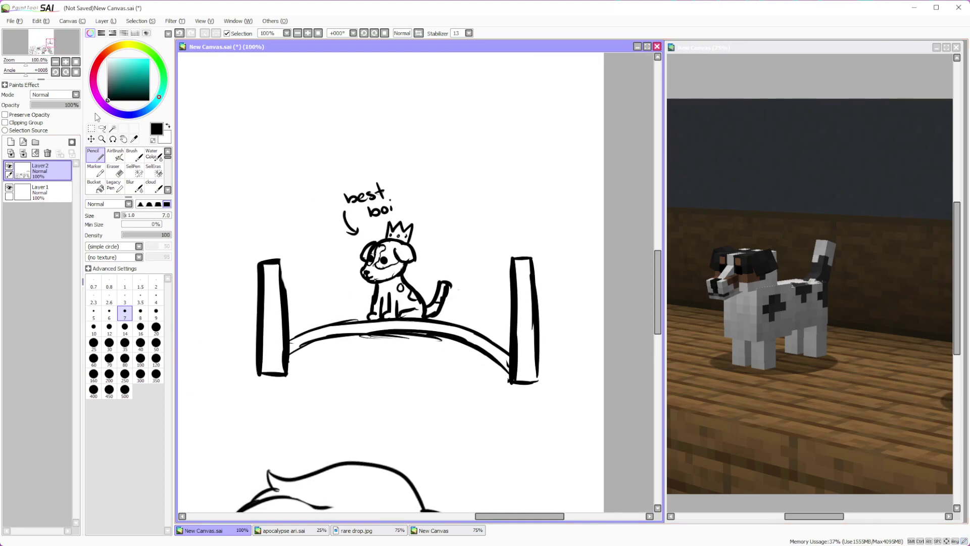
Lasso-select the crowned dog and bench drawing
left_click(103, 128)
mouse_move(485, 129)
left_mouse_down()
mouse_move(195, 313)
mouse_move(580, 423)
mouse_move(599, 200)
left_mouse_up()
scroll(455, 233, "down", 2)
scroll(454, 233, "up", 1)
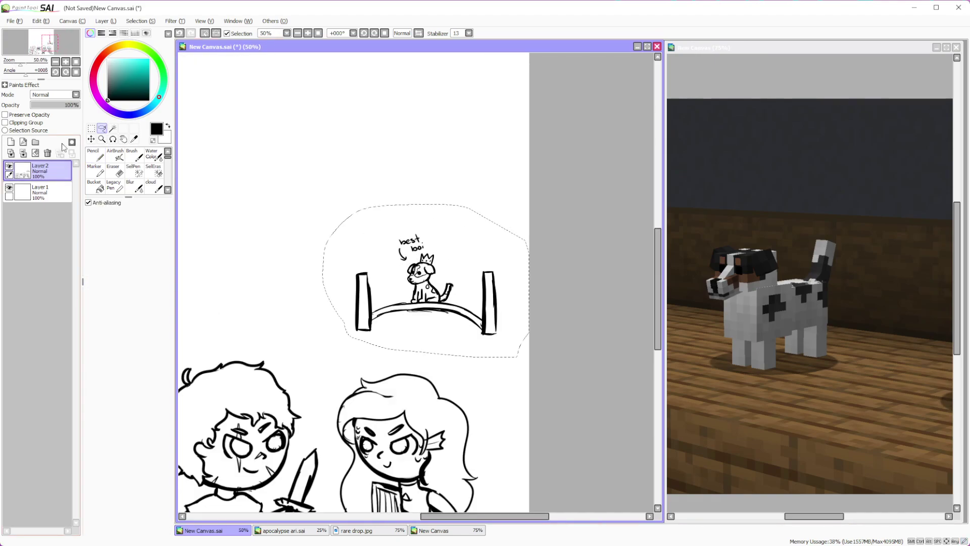
Transform the selection, moving, enlarging and tilting it above the chibi row, then confirm
left_click(89, 131)
left_click(89, 231)
mouse_move(466, 255)
left_mouse_down()
mouse_move(423, 261)
mouse_move(492, 208)
mouse_move(514, 205)
left_mouse_up()
left_click_drag(488, 239, 463, 251)
left_click_drag(552, 244, 557, 274)
left_click_drag(417, 296, 427, 302)
left_click_drag(549, 310, 551, 299)
left_click_drag(370, 298, 371, 310)
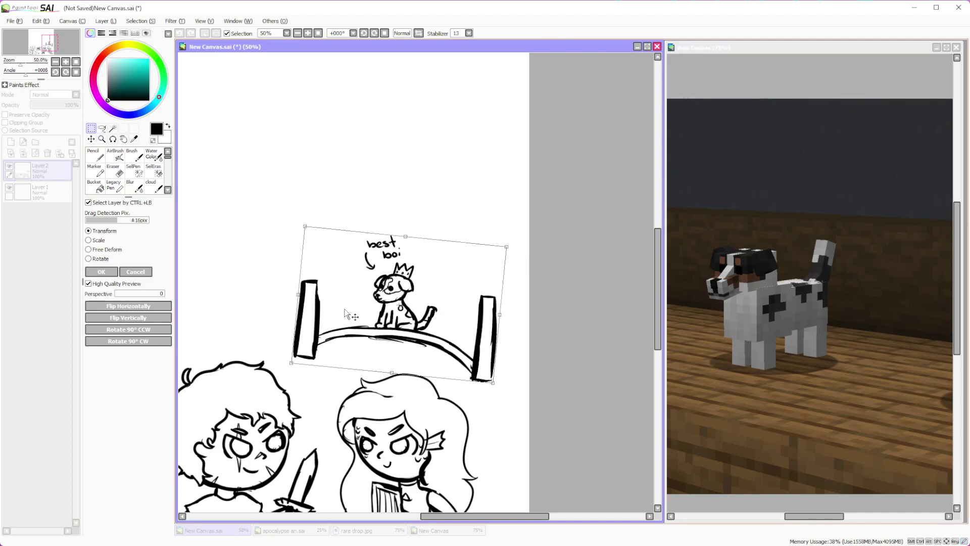
left_click(109, 273)
scroll(473, 231, "down", 3)
scroll(458, 225, "up", 2)
Deselect the dog drawing via Selection > Deselect
left_click(145, 22)
left_click(147, 33)
scroll(279, 230, "down", 1)
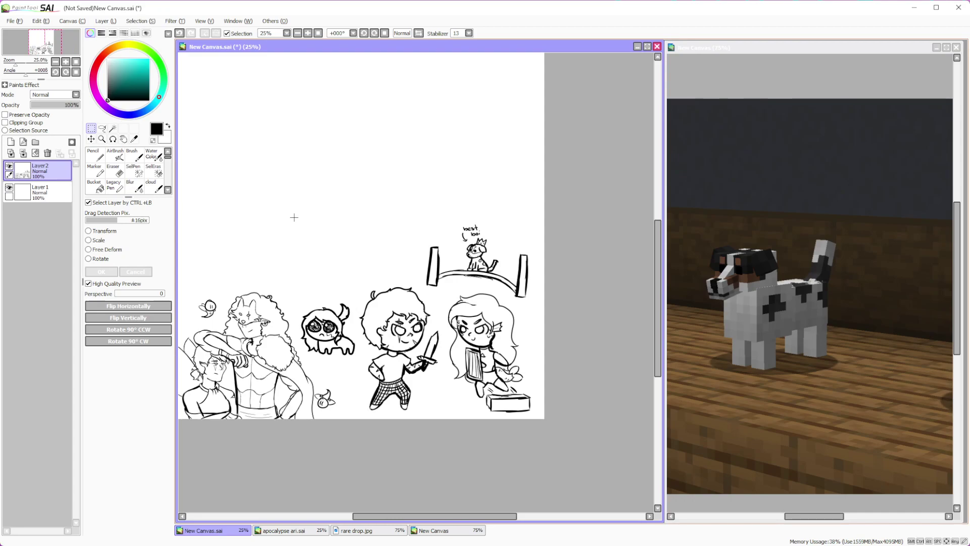
scroll(427, 143, "down", 1)
scroll(409, 144, "up", 1)
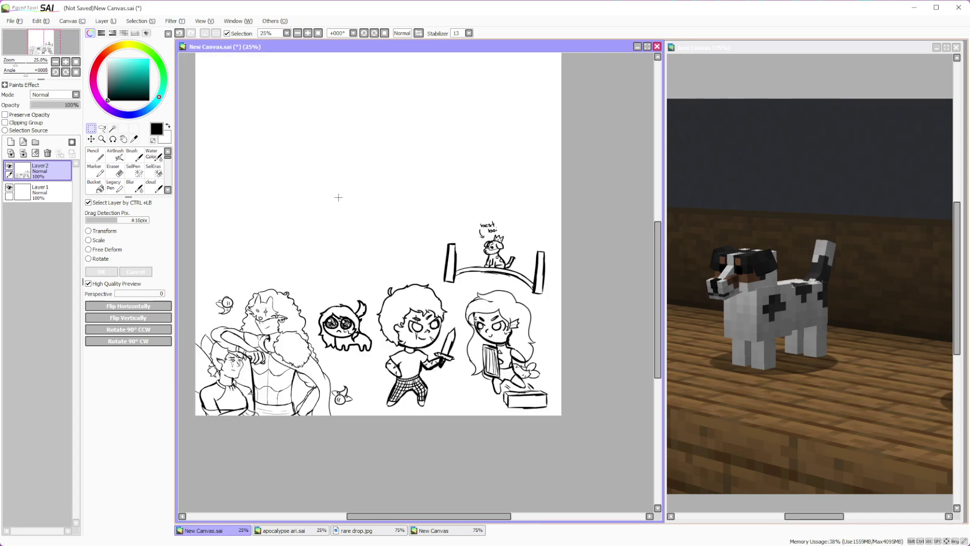
scroll(375, 176, "down", 1)
scroll(244, 149, "up", 1)
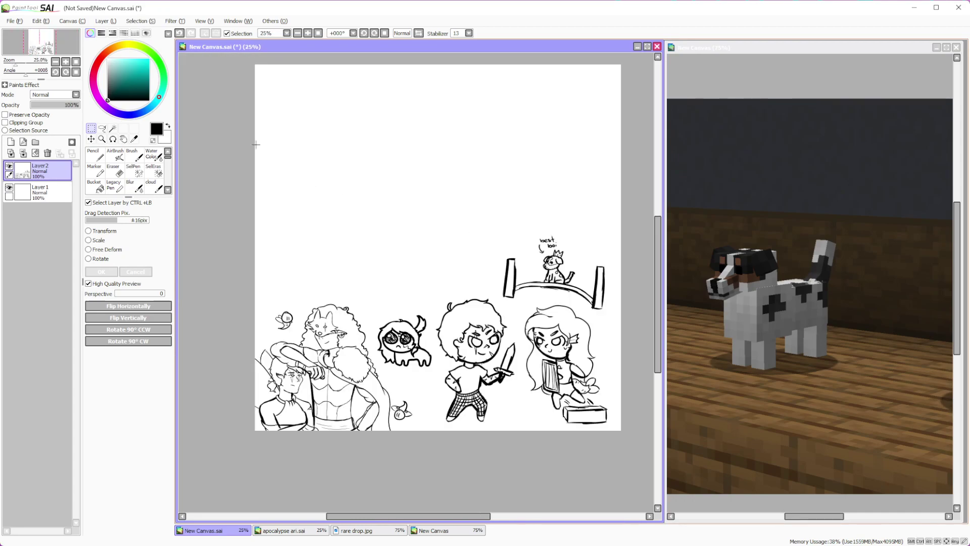
scroll(394, 260, "down", 1)
scroll(439, 264, "up", 1)
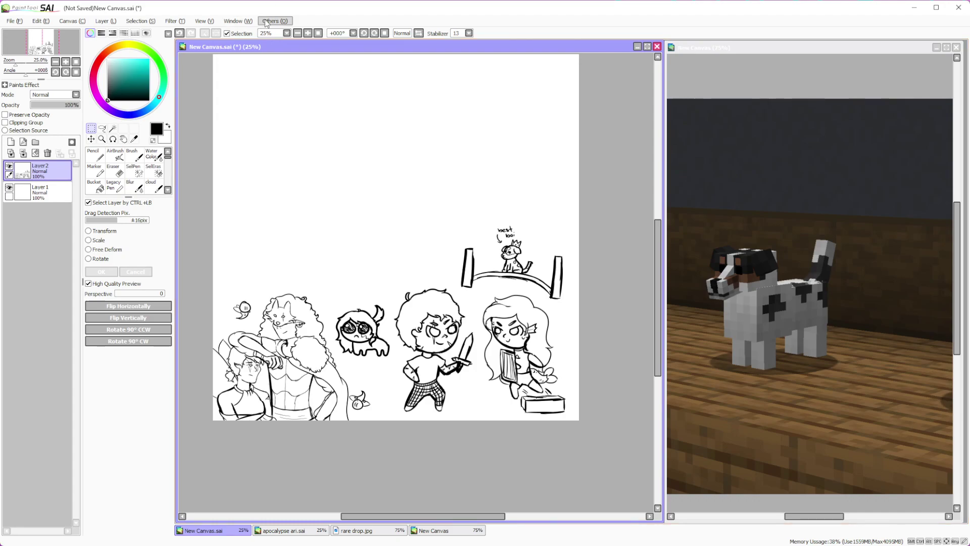
scroll(476, 224, "down", 1)
scroll(408, 195, "up", 1)
scroll(407, 376, "down", 1)
scroll(426, 295, "up", 1)
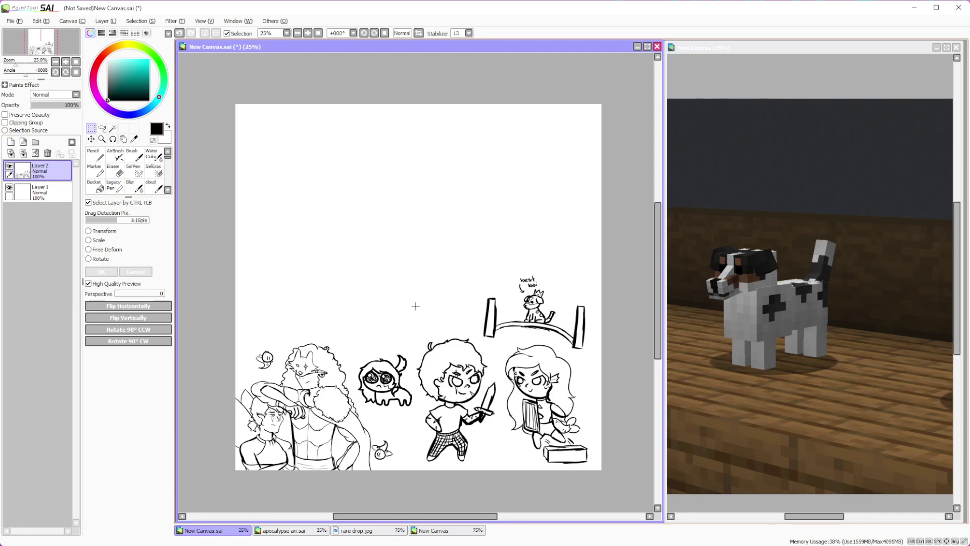
scroll(414, 299, "down", 1)
scroll(386, 285, "up", 1)
scroll(403, 285, "down", 1)
scroll(430, 285, "up", 1)
scroll(430, 285, "down", 1)
scroll(430, 285, "up", 1)
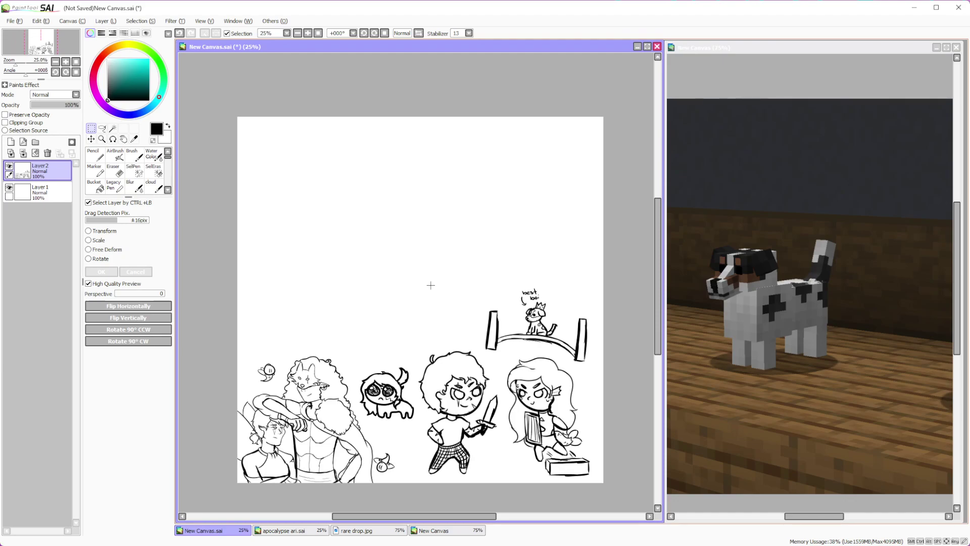
scroll(418, 334, "up", 2)
scroll(480, 338, "down", 2)
scroll(374, 326, "up", 2)
scroll(334, 333, "up", 2)
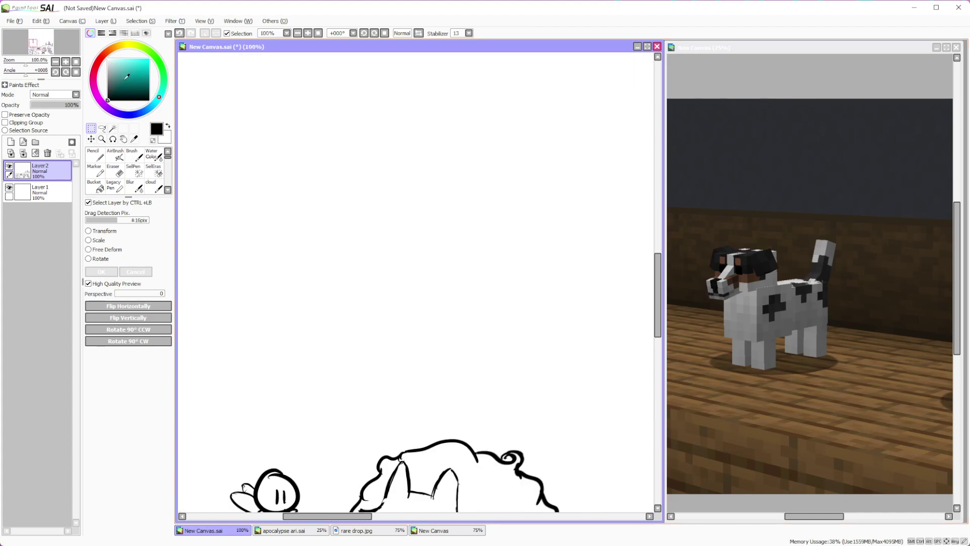
Maximize the canvas and draw the bean-shaped body above the chibis with the Pencil at size 16
left_click(90, 156)
scroll(301, 145, "down", 2)
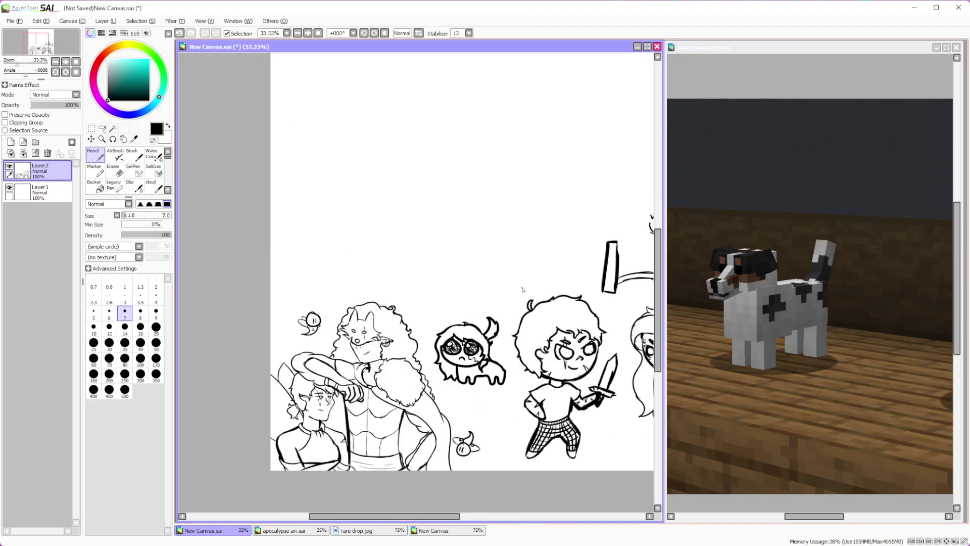
left_click(647, 46)
scroll(645, 329, "up", 2)
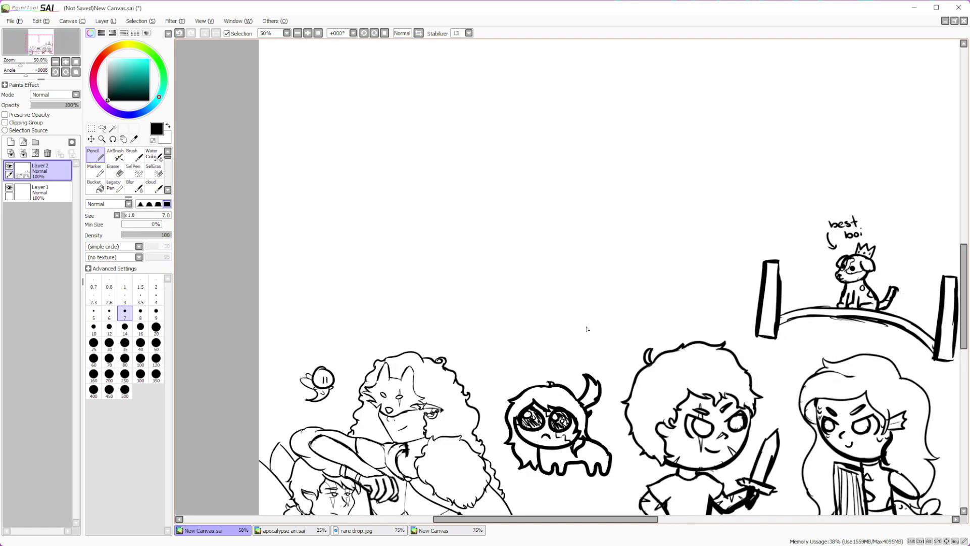
key("bracketright")
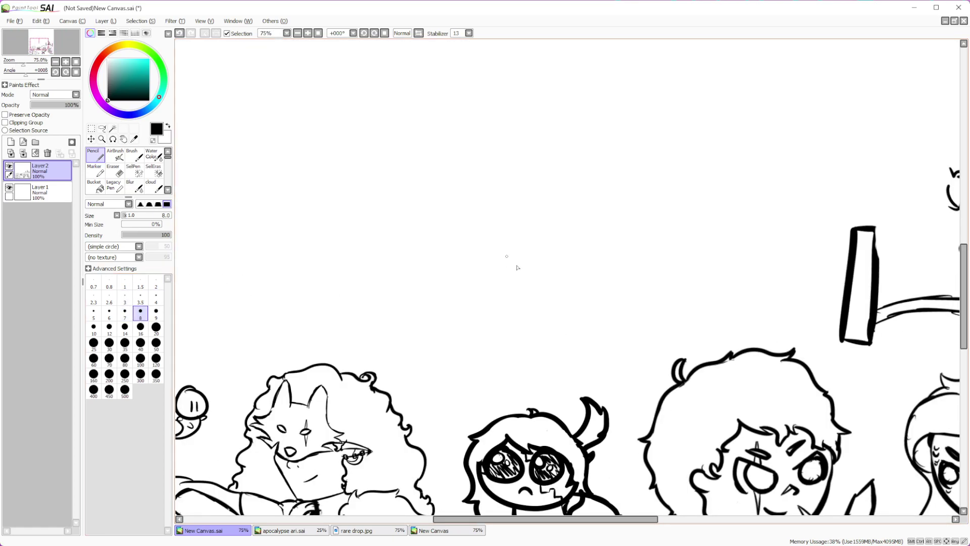
left_click(140, 328)
mouse_move(527, 285)
left_mouse_down()
mouse_move(456, 196)
mouse_move(441, 206)
mouse_move(428, 252)
mouse_move(457, 341)
mouse_move(439, 307)
mouse_move(490, 350)
mouse_move(508, 350)
mouse_move(524, 341)
mouse_move(539, 301)
left_mouse_up()
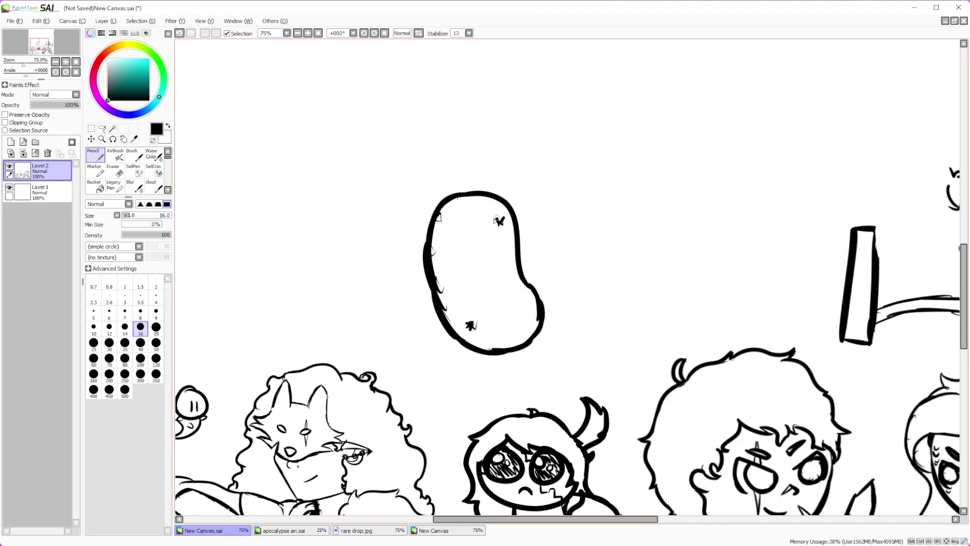
Draw the large ear on the left side of the bean body
scroll(504, 250, "down", 1)
scroll(470, 255, "up", 3)
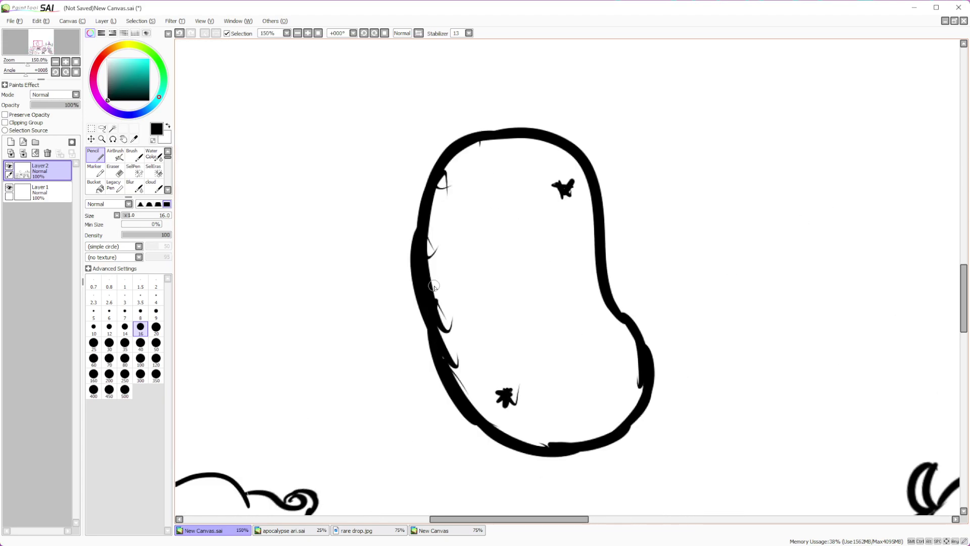
mouse_move(286, 173)
left_mouse_down()
mouse_move(356, 188)
mouse_move(414, 233)
left_mouse_up()
mouse_move(286, 177)
left_mouse_down()
mouse_move(293, 228)
mouse_move(428, 332)
left_mouse_up()
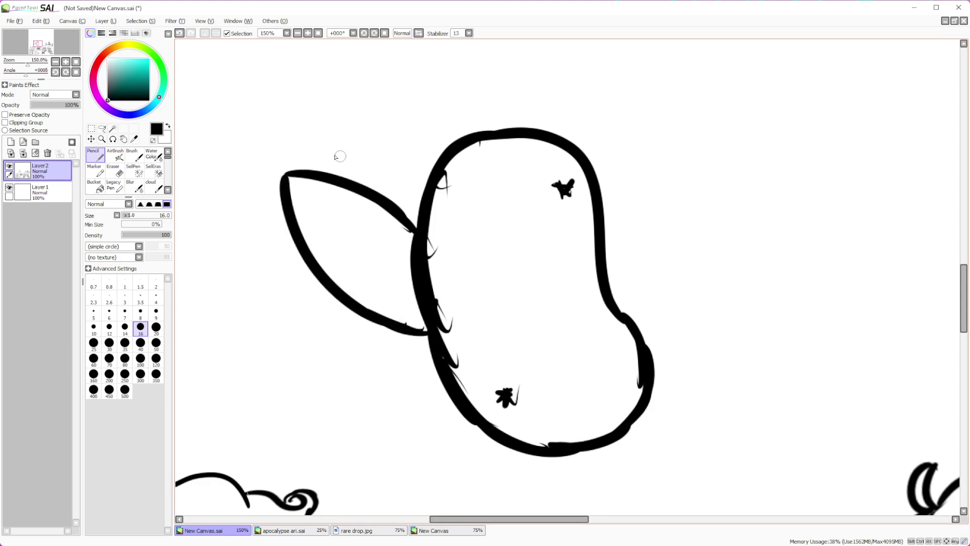
left_click_drag(335, 156, 414, 189)
left_click_drag(334, 151, 334, 174)
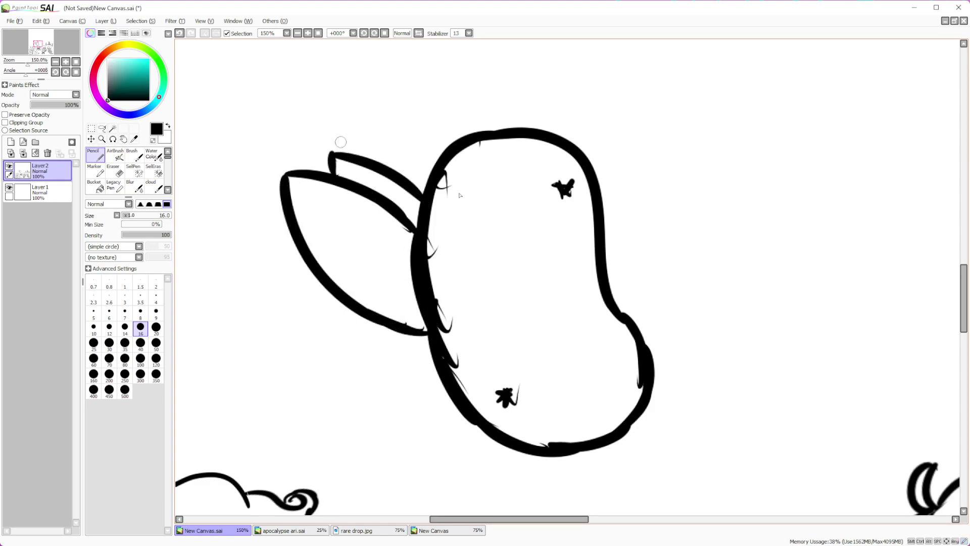
Add dark oval eyes, two brows, a redrawn mouth and a small cheek mark
mouse_move(509, 240)
left_mouse_down()
mouse_move(547, 244)
mouse_move(548, 233)
mouse_move(547, 256)
mouse_move(556, 248)
mouse_move(516, 277)
mouse_move(518, 246)
mouse_move(435, 189)
left_mouse_up()
mouse_move(513, 228)
left_mouse_down()
mouse_move(469, 178)
mouse_move(451, 178)
left_mouse_up()
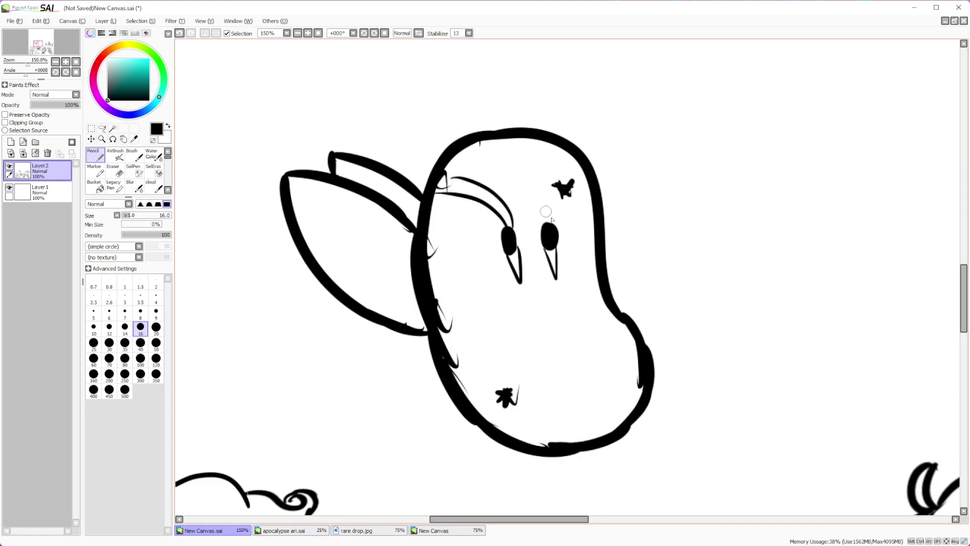
mouse_move(549, 227)
left_mouse_down()
mouse_move(593, 189)
mouse_move(544, 222)
mouse_move(550, 192)
mouse_move(585, 172)
left_mouse_up()
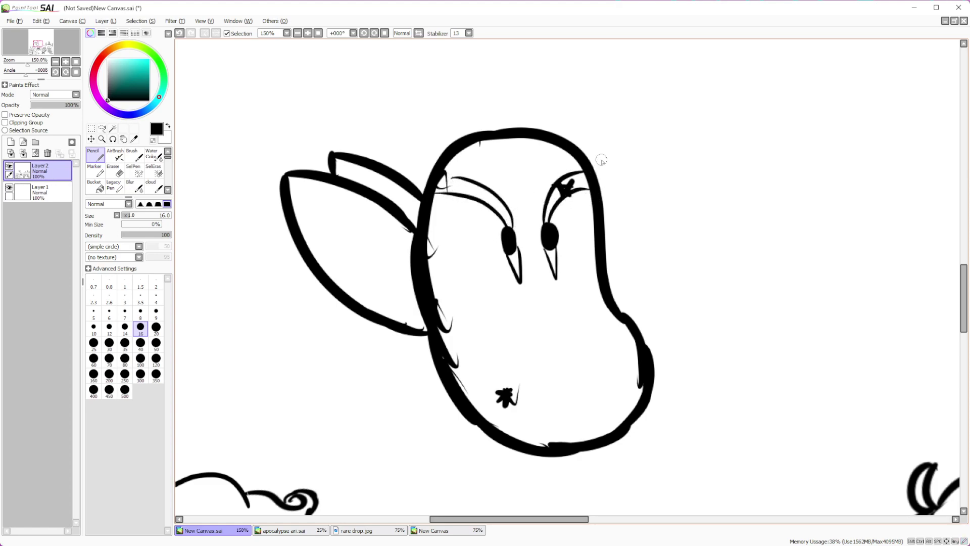
left_click_drag(614, 465, 533, 355)
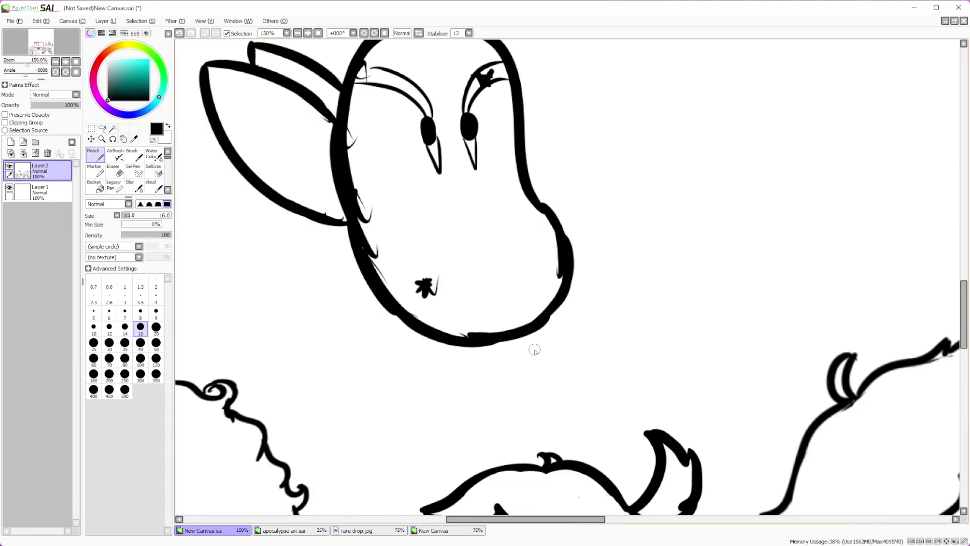
left_click_drag(447, 221, 498, 211)
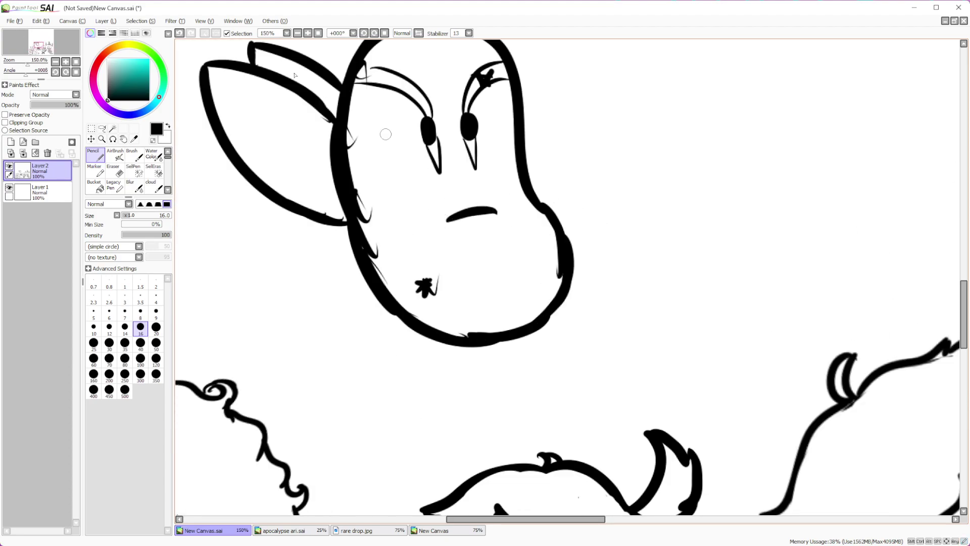
left_click(181, 34)
left_click_drag(459, 219, 492, 212)
left_click_drag(397, 181, 410, 187)
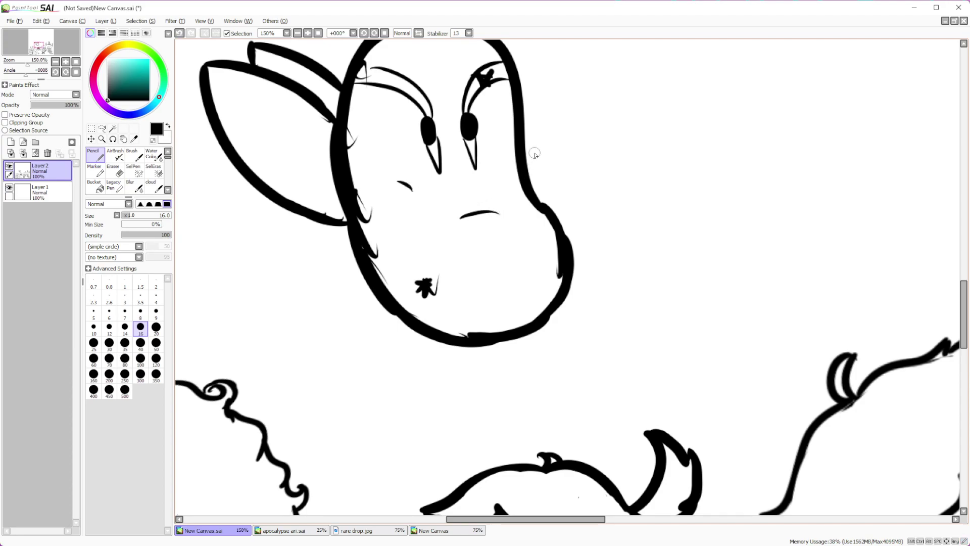
Erase highlights into the eyes at size 3, then return to the size 16 Pencil
scroll(533, 173, "down", 5)
scroll(502, 260, "up", 9)
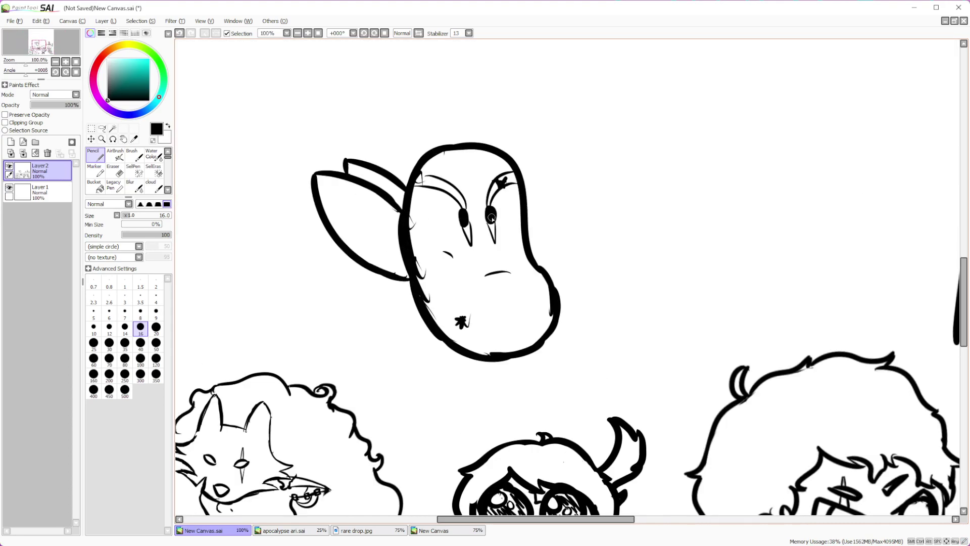
scroll(502, 259, "down", 2)
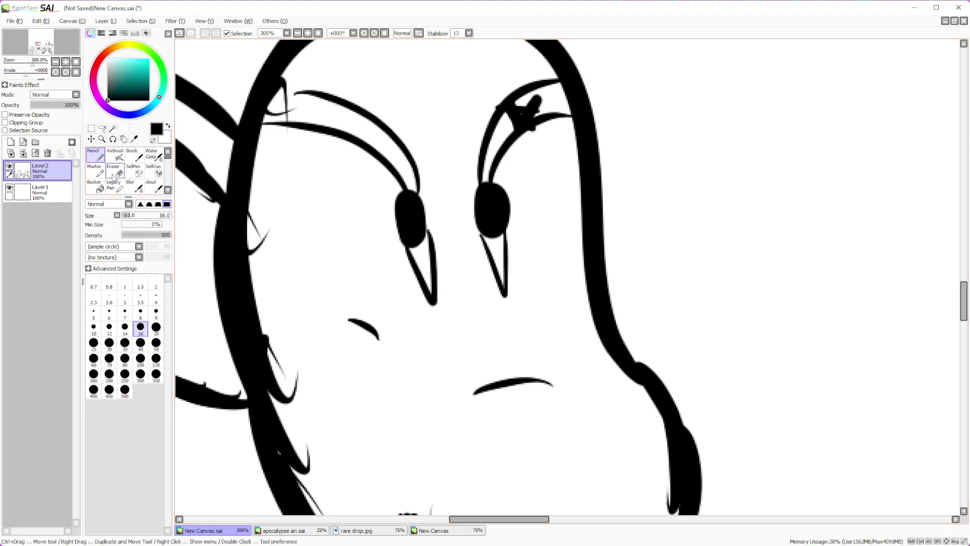
left_click(113, 171)
left_click(125, 298)
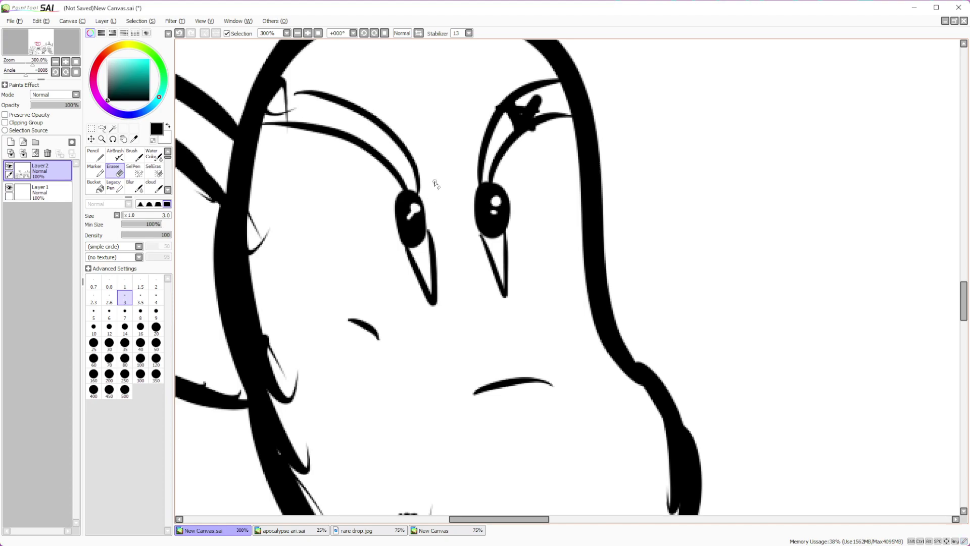
scroll(435, 185, "down", 6)
scroll(432, 212, "up", 5)
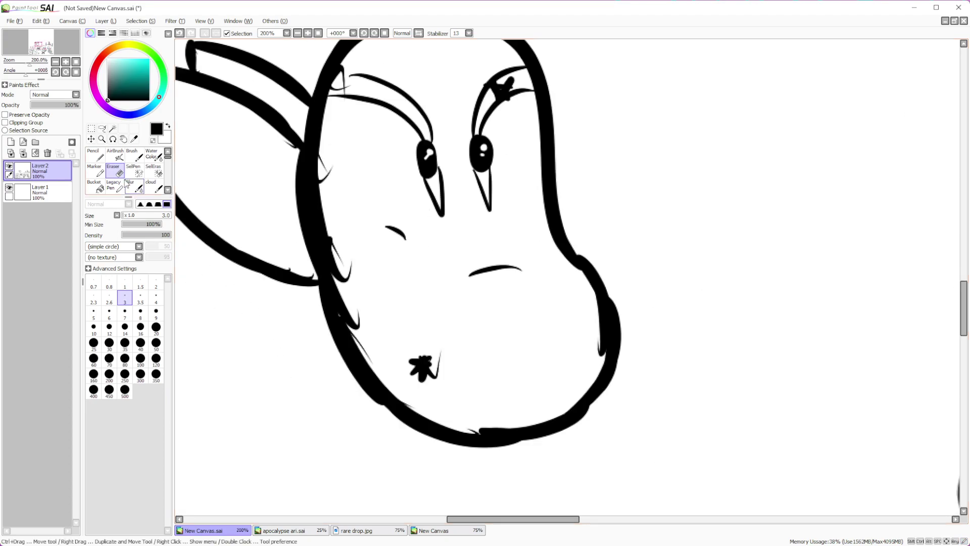
left_click(95, 155)
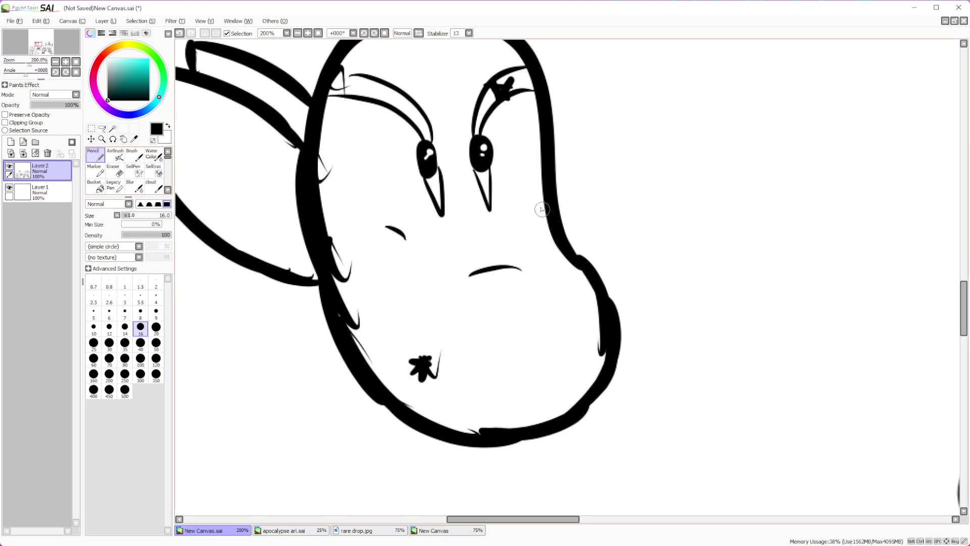
Draw the collar's top and lower lines across the body, undoing two stray strokes first
left_click_drag(545, 213, 480, 245)
mouse_move(328, 226)
left_mouse_down()
mouse_move(406, 248)
mouse_move(483, 235)
left_mouse_up()
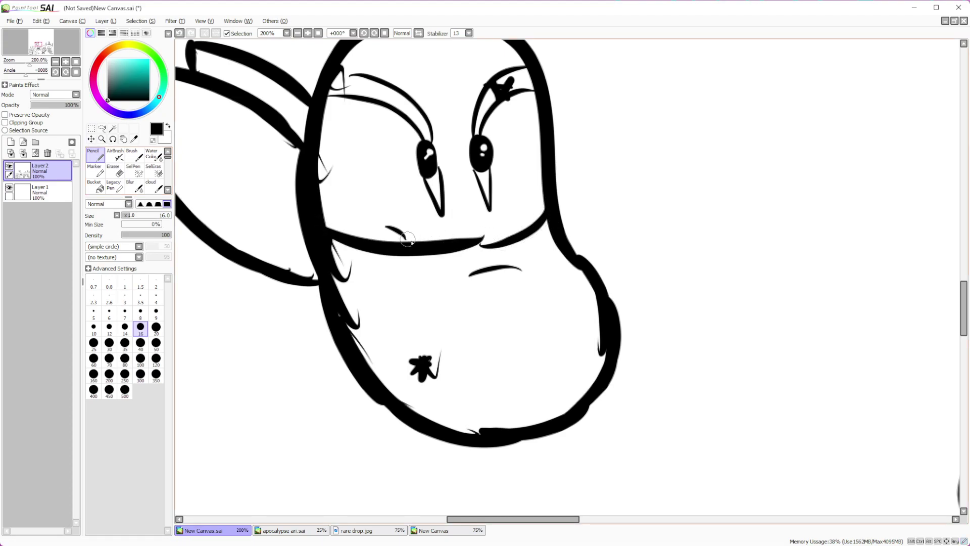
left_click(179, 32)
left_click(179, 33)
mouse_move(315, 232)
left_mouse_down()
mouse_move(432, 256)
mouse_move(545, 198)
left_mouse_up()
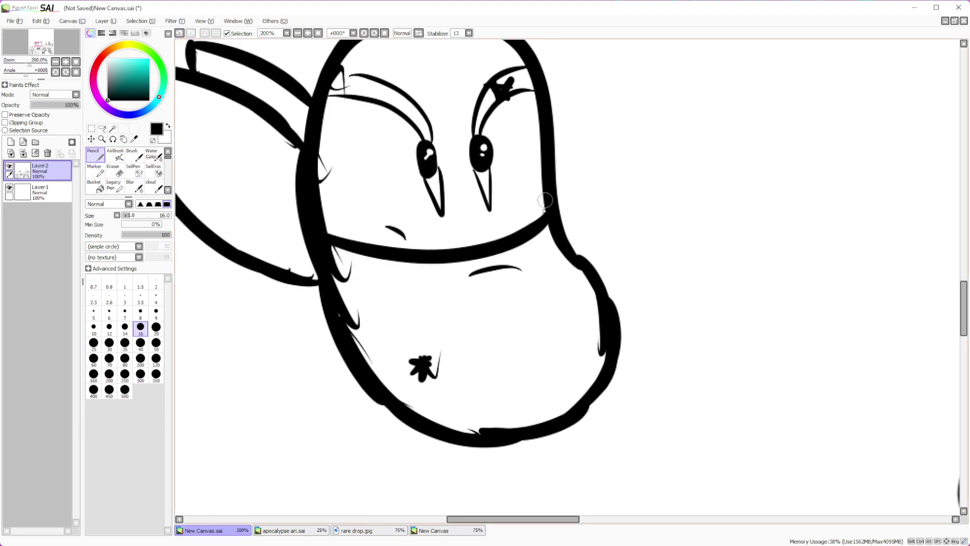
mouse_move(332, 253)
left_mouse_down()
mouse_move(396, 282)
mouse_move(546, 237)
mouse_move(536, 248)
mouse_move(551, 222)
left_mouse_up()
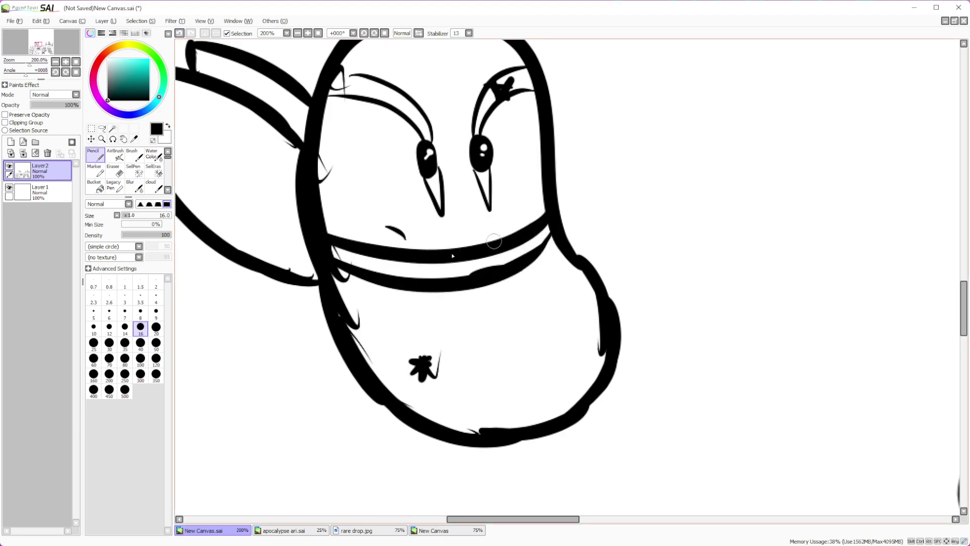
Sketch an arm curving down from the collar and a hand with fingers gripping it
mouse_move(427, 253)
left_mouse_down()
mouse_move(409, 322)
mouse_move(414, 312)
mouse_move(372, 341)
left_mouse_up()
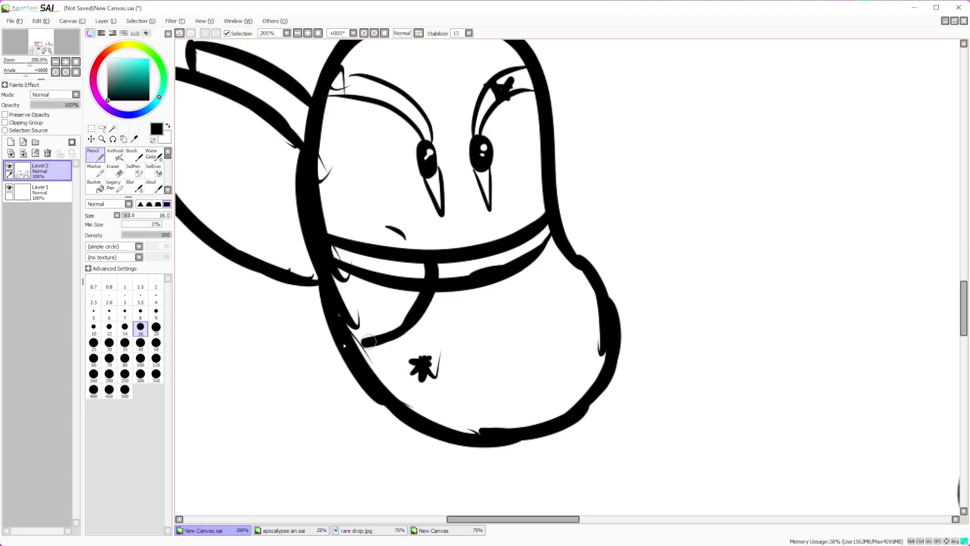
mouse_move(516, 238)
left_mouse_down()
mouse_move(593, 269)
mouse_move(574, 261)
left_mouse_up()
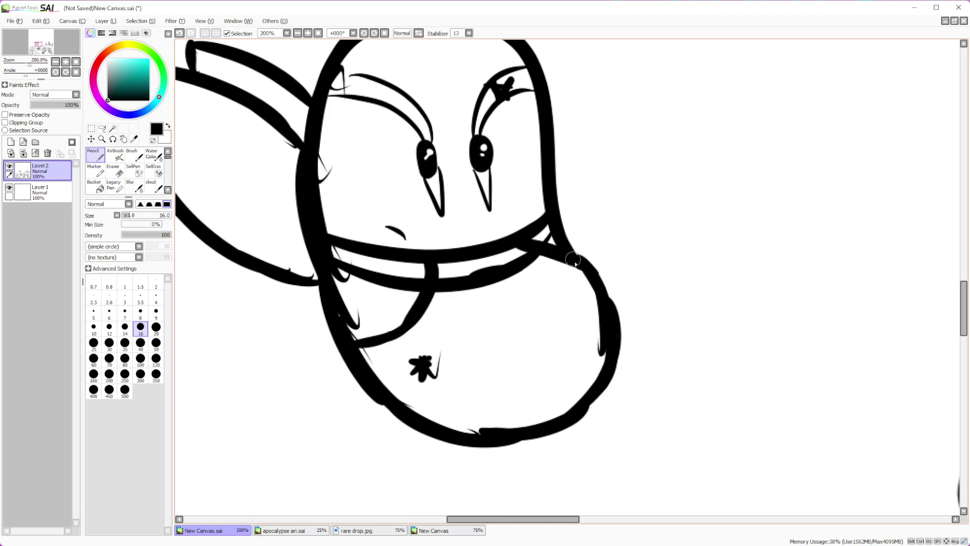
mouse_move(476, 242)
left_mouse_down()
mouse_move(520, 243)
mouse_move(467, 247)
mouse_move(517, 290)
left_mouse_up()
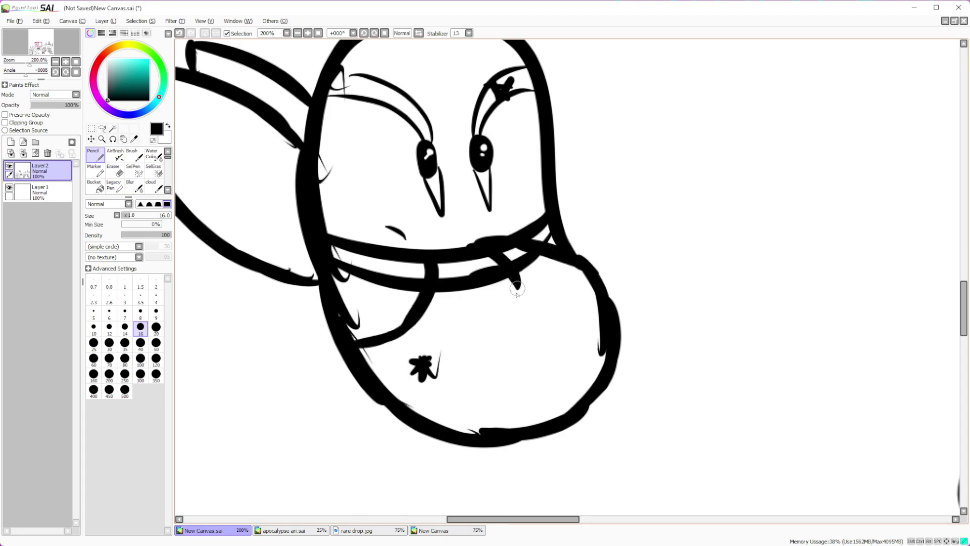
mouse_move(449, 256)
left_mouse_down()
mouse_move(441, 250)
mouse_move(479, 299)
left_mouse_up()
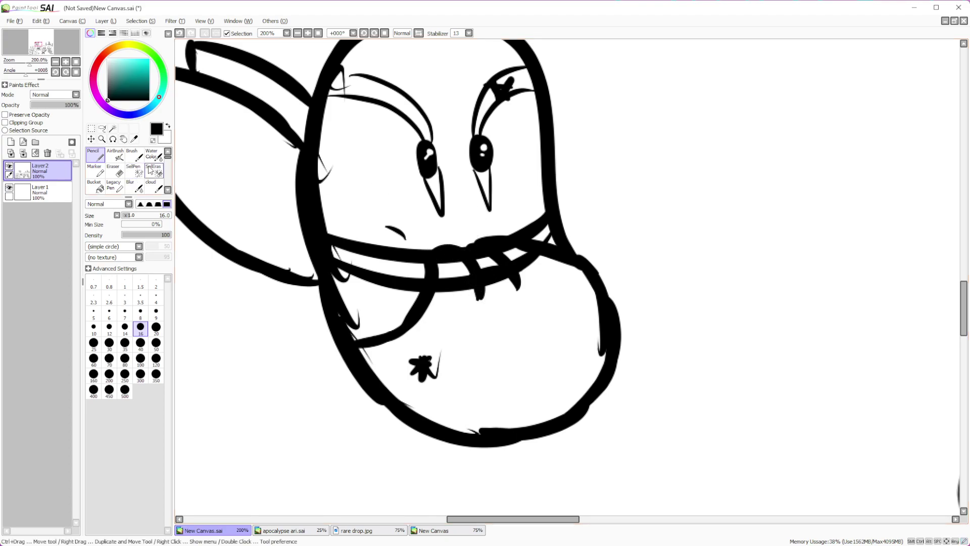
Erase a gap in the lower band at size 7, then thicken the collar and finger lines
left_click(112, 172)
left_click(121, 312)
mouse_move(445, 273)
left_mouse_down()
mouse_move(445, 300)
mouse_move(442, 292)
mouse_move(467, 286)
mouse_move(452, 303)
mouse_move(462, 294)
mouse_move(466, 304)
mouse_move(446, 267)
mouse_move(460, 276)
mouse_move(444, 266)
mouse_move(461, 271)
mouse_move(448, 262)
mouse_move(468, 292)
mouse_move(493, 269)
mouse_move(480, 259)
mouse_move(496, 293)
mouse_move(480, 260)
mouse_move(511, 296)
mouse_move(475, 258)
mouse_move(495, 278)
mouse_move(512, 260)
mouse_move(497, 247)
mouse_move(538, 275)
mouse_move(520, 263)
mouse_move(539, 268)
left_mouse_up()
left_click(141, 330)
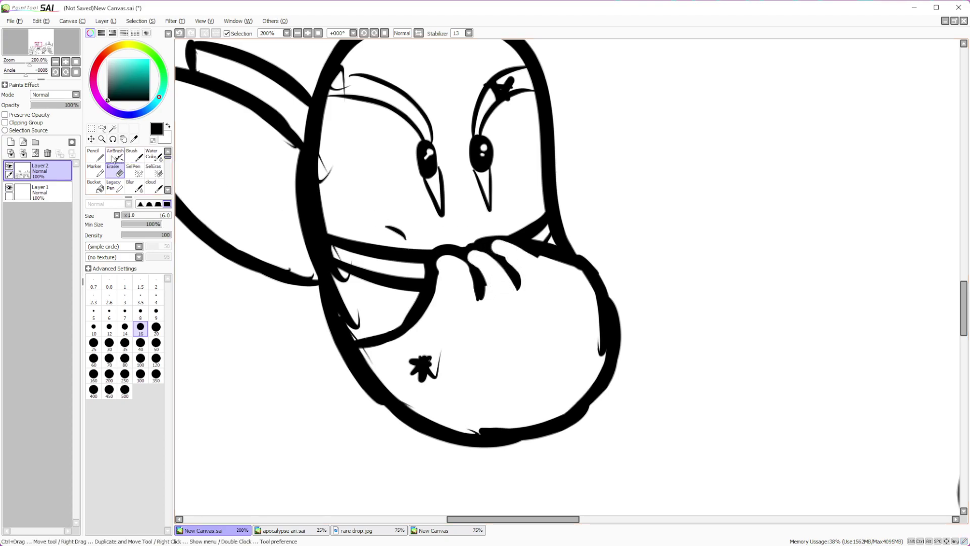
key("n")
mouse_move(484, 246)
left_mouse_down()
mouse_move(534, 247)
mouse_move(548, 263)
mouse_move(501, 255)
mouse_move(512, 275)
left_mouse_up()
mouse_move(458, 256)
left_mouse_down()
mouse_move(482, 294)
mouse_move(475, 246)
left_mouse_up()
Zoom in to 200%, draw a hair tuft on the head and thicken the brows into angry ones
scroll(548, 86, "down", 5)
scroll(534, 330, "down", 2)
scroll(534, 331, "up", 2)
scroll(533, 331, "down", 1)
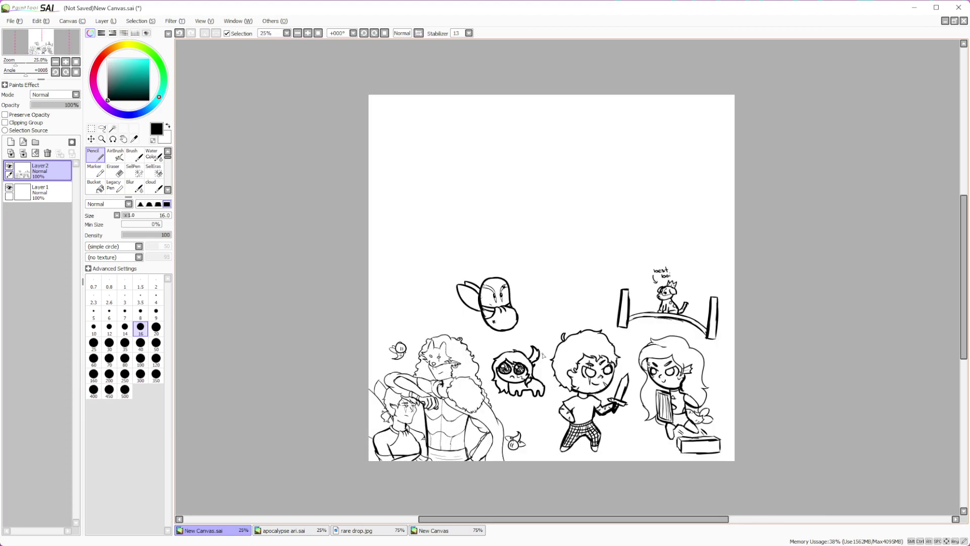
scroll(534, 330, "up", 4)
scroll(518, 332, "down", 4)
scroll(517, 331, "up", 6)
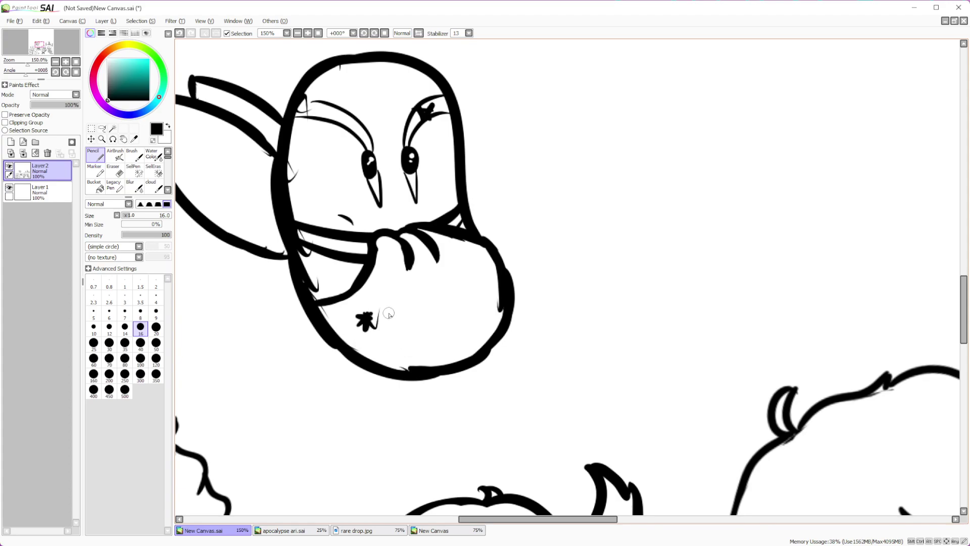
scroll(389, 315, "down", 3)
scroll(454, 253, "up", 1)
scroll(460, 250, "down", 2)
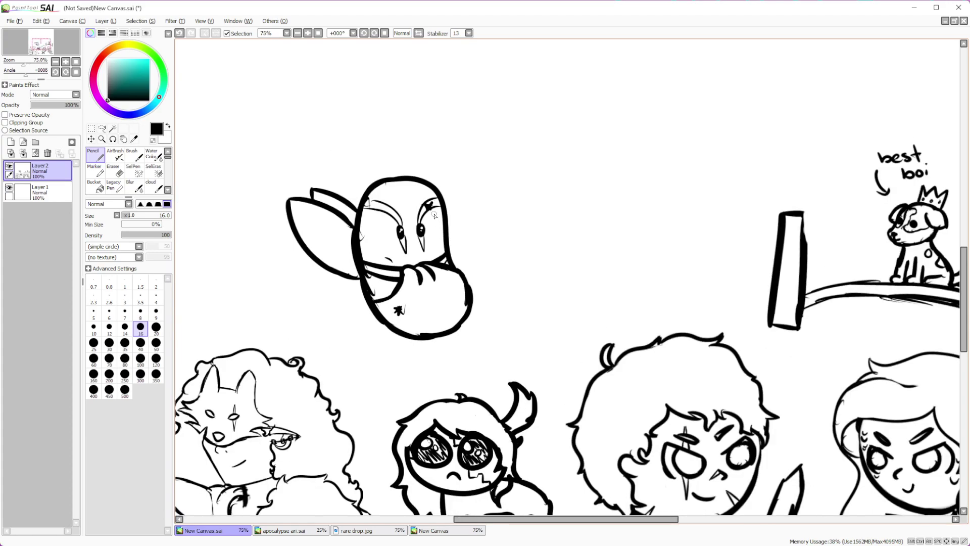
scroll(463, 249, "up", 1)
scroll(462, 250, "down", 1)
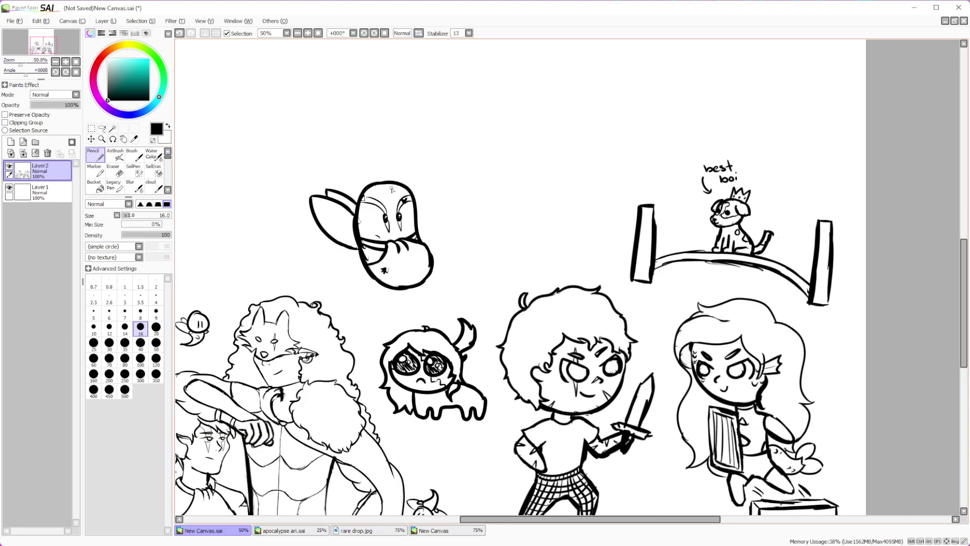
scroll(392, 190, "up", 3)
mouse_move(313, 208)
left_mouse_down()
mouse_move(340, 164)
mouse_move(340, 183)
mouse_move(482, 170)
mouse_move(471, 192)
mouse_move(503, 229)
mouse_move(482, 230)
left_mouse_up()
mouse_move(362, 221)
left_mouse_down()
mouse_move(420, 263)
mouse_move(408, 243)
mouse_move(454, 285)
mouse_move(454, 253)
mouse_move(462, 263)
mouse_move(501, 262)
mouse_move(478, 227)
left_mouse_up()
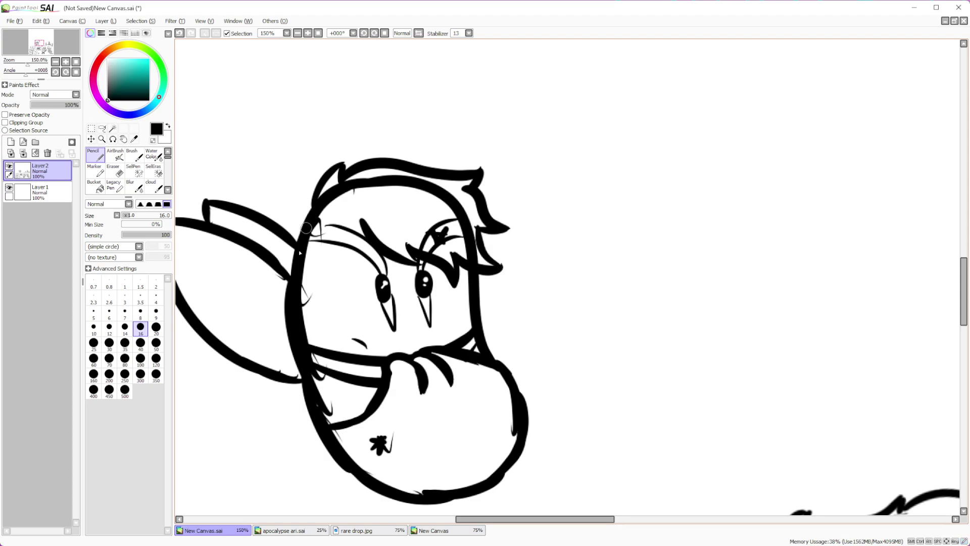
Add a small paw beside the ear, loop the ear edge down and draw a lock across the face
mouse_move(276, 310)
left_mouse_down()
mouse_move(280, 334)
mouse_move(270, 304)
mouse_move(244, 294)
mouse_move(235, 310)
mouse_move(247, 318)
mouse_move(239, 321)
mouse_move(243, 375)
mouse_move(254, 358)
mouse_move(258, 375)
mouse_move(275, 362)
mouse_move(284, 329)
left_mouse_up()
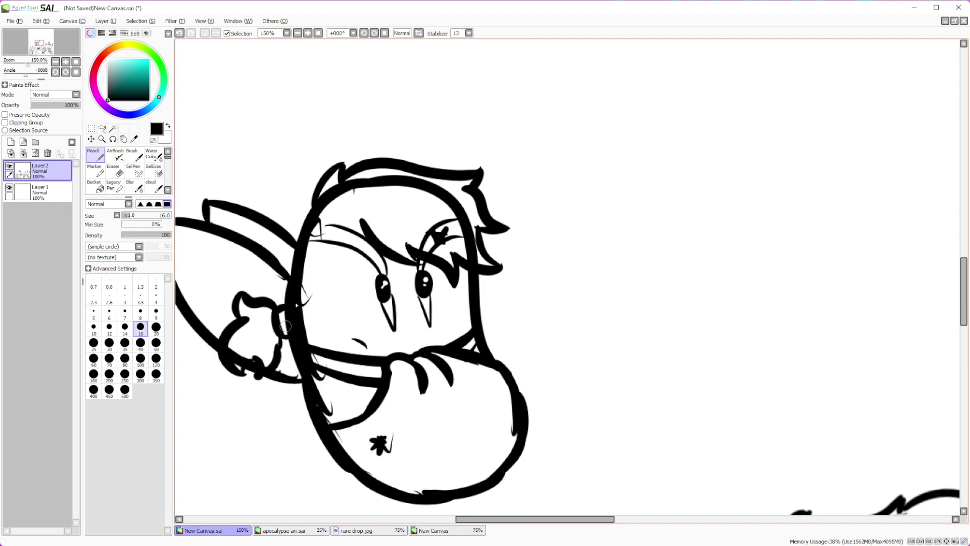
mouse_move(311, 211)
left_mouse_down()
mouse_move(286, 243)
mouse_move(252, 261)
mouse_move(277, 271)
mouse_move(277, 300)
left_mouse_up()
mouse_move(364, 231)
left_mouse_down()
mouse_move(331, 289)
mouse_move(346, 309)
mouse_move(326, 295)
mouse_move(305, 336)
left_mouse_up()
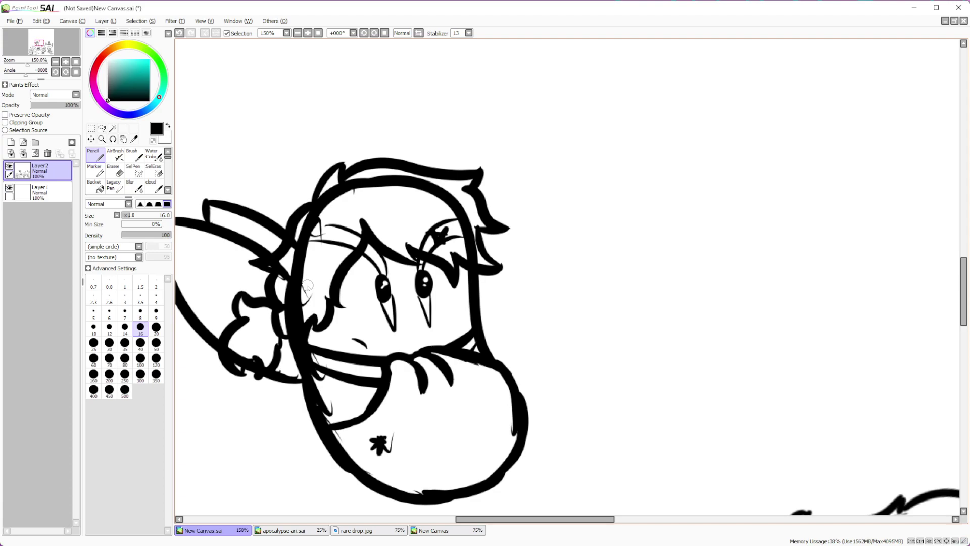
scroll(308, 287, "down", 4)
scroll(291, 305, "up", 6)
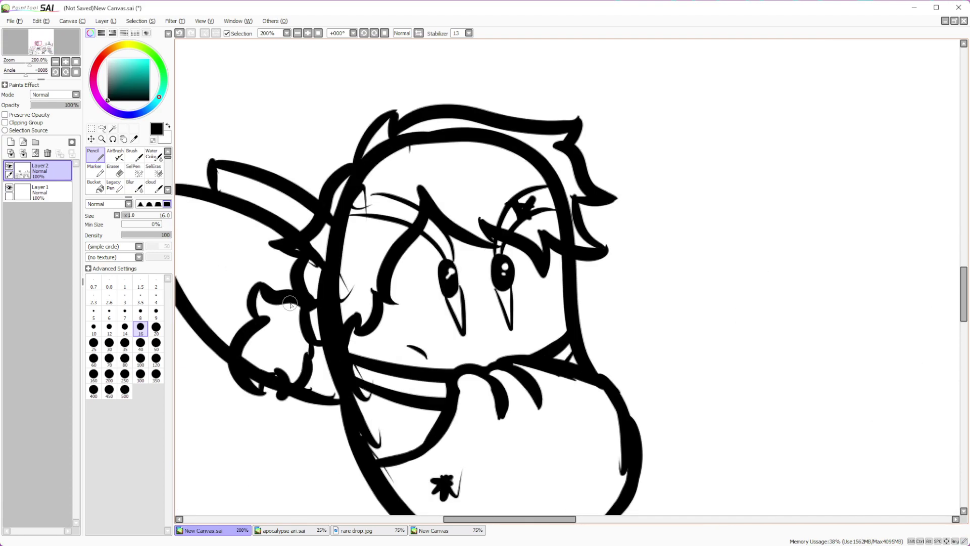
Erase stray bits near the hand, the hood outline through the hair and a notch in the hairline
key("e")
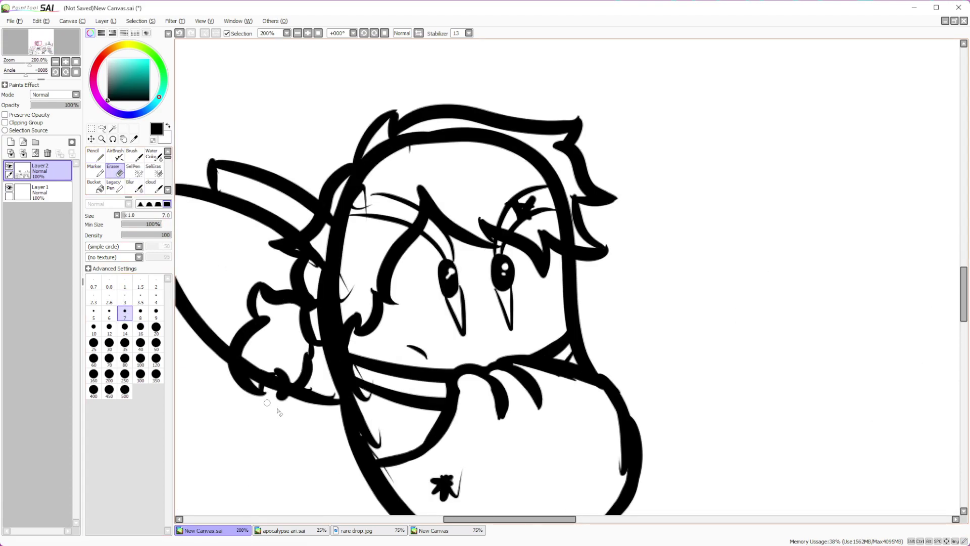
mouse_move(254, 362)
left_mouse_down()
mouse_move(256, 371)
mouse_move(262, 364)
mouse_move(250, 355)
left_mouse_up()
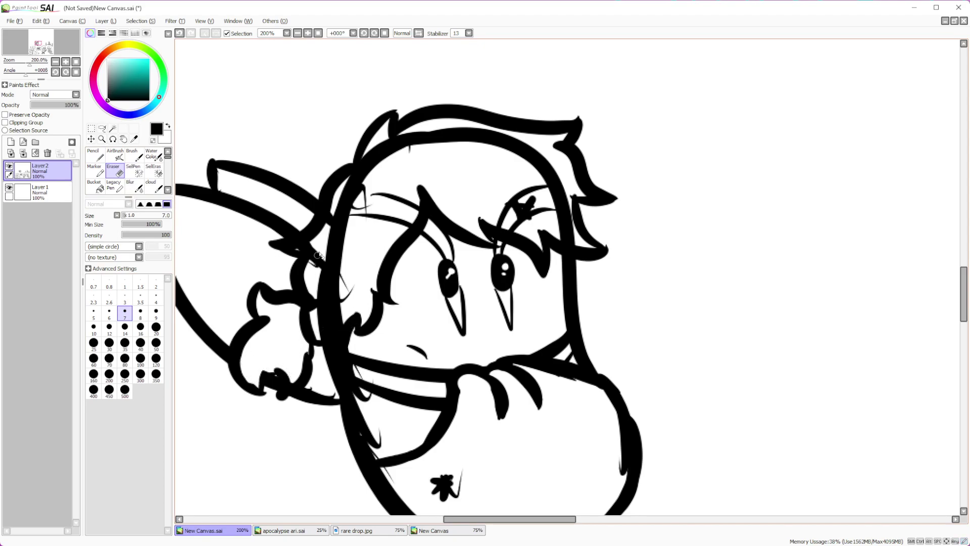
left_click(125, 327)
mouse_move(346, 270)
left_mouse_down()
mouse_move(317, 281)
mouse_move(340, 295)
mouse_move(337, 288)
mouse_move(338, 314)
mouse_move(333, 293)
mouse_move(335, 307)
mouse_move(333, 295)
mouse_move(320, 294)
mouse_move(317, 252)
mouse_move(359, 188)
mouse_move(341, 195)
mouse_move(384, 140)
mouse_move(477, 147)
left_mouse_up()
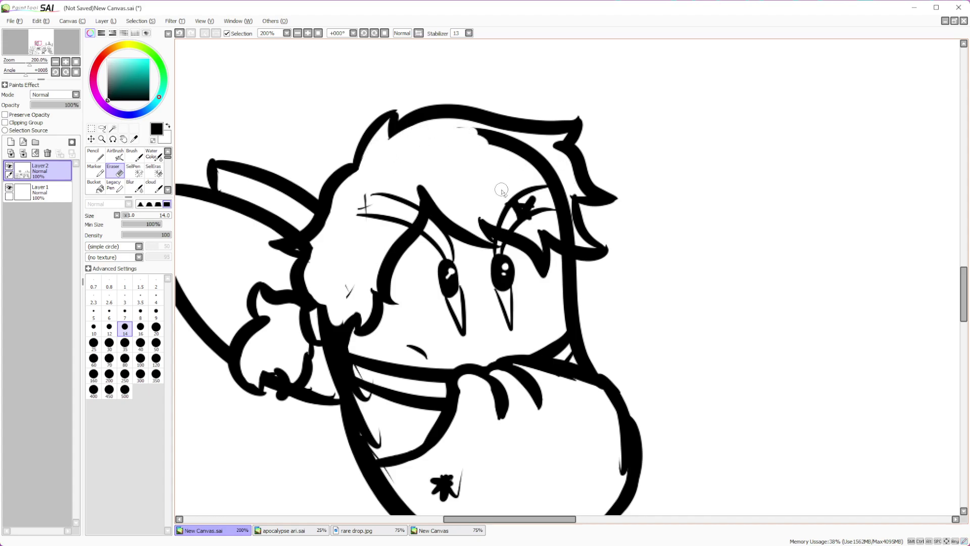
scroll(502, 191, "down", 2)
scroll(480, 253, "up", 4)
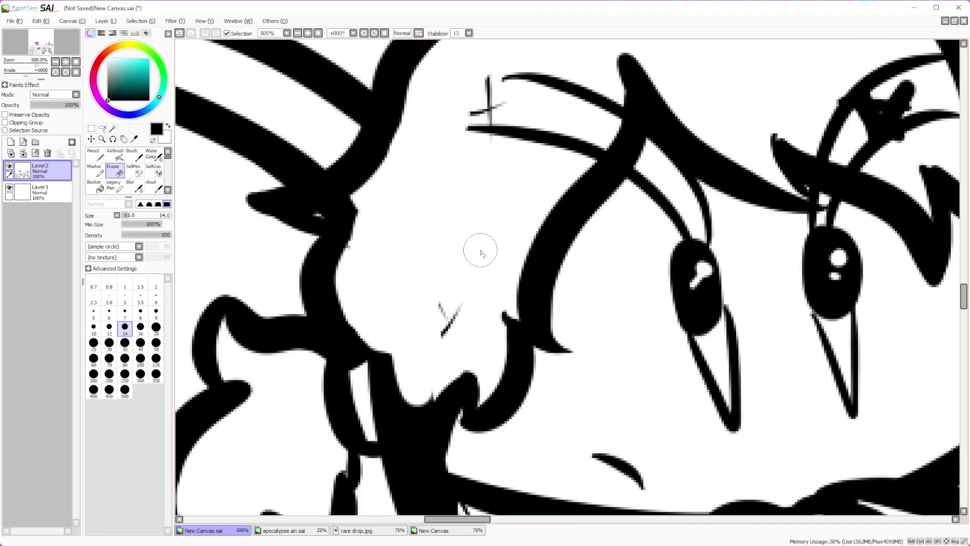
left_click(109, 313)
mouse_move(356, 213)
left_mouse_down()
mouse_move(327, 214)
mouse_move(378, 185)
left_mouse_up()
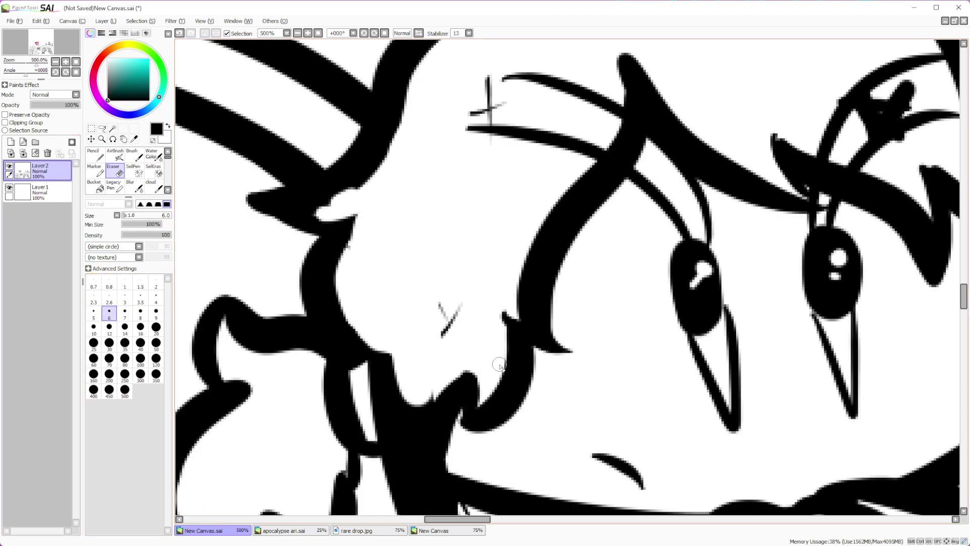
Erase the forehead cross mark, extra brow strokes, thin hair over the right eye and a stray Y mark
scroll(499, 365, "down", 4)
scroll(511, 212, "up", 4)
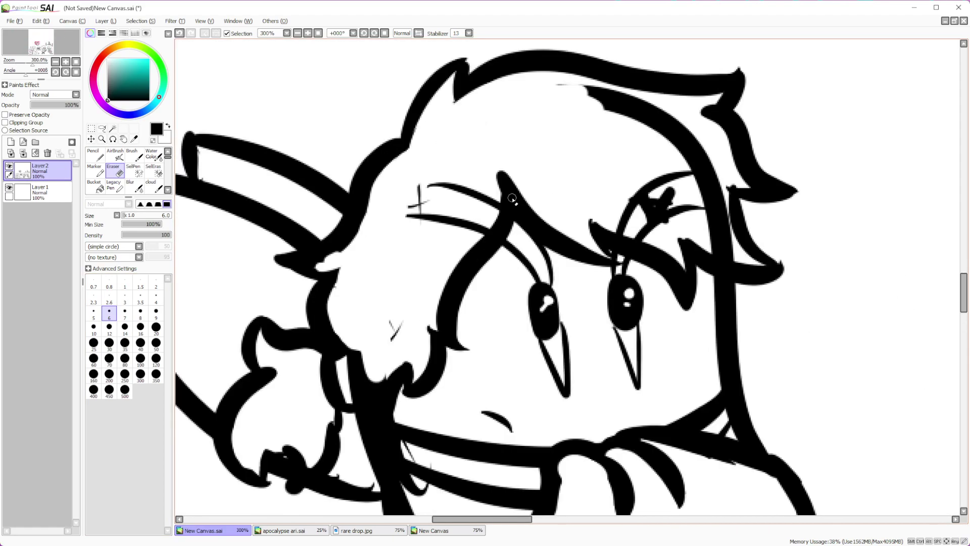
left_click(141, 327)
mouse_move(417, 217)
left_mouse_down()
mouse_move(423, 184)
mouse_move(442, 217)
mouse_move(465, 218)
mouse_move(482, 200)
mouse_move(485, 217)
left_mouse_up()
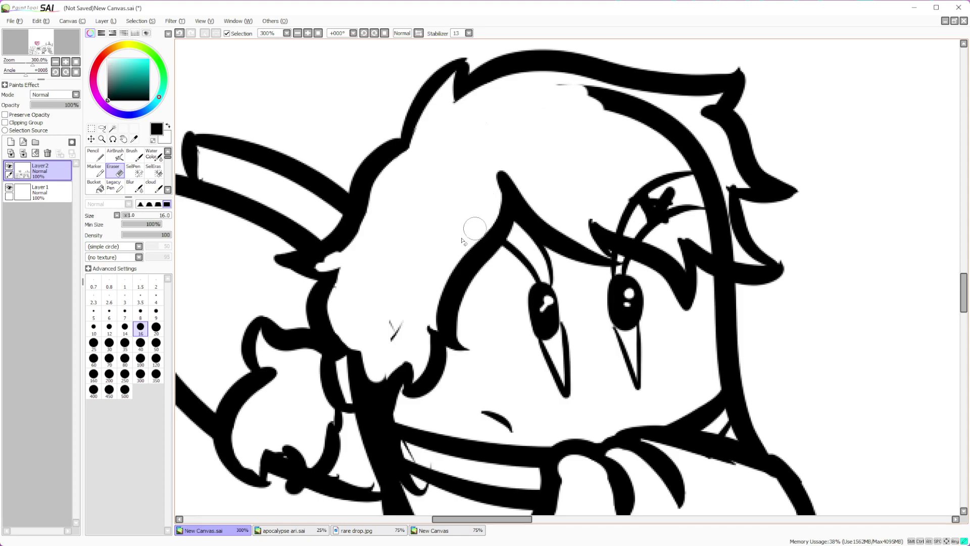
mouse_move(619, 219)
left_mouse_down()
mouse_move(613, 205)
mouse_move(660, 201)
mouse_move(713, 222)
mouse_move(718, 243)
mouse_move(706, 231)
left_mouse_up()
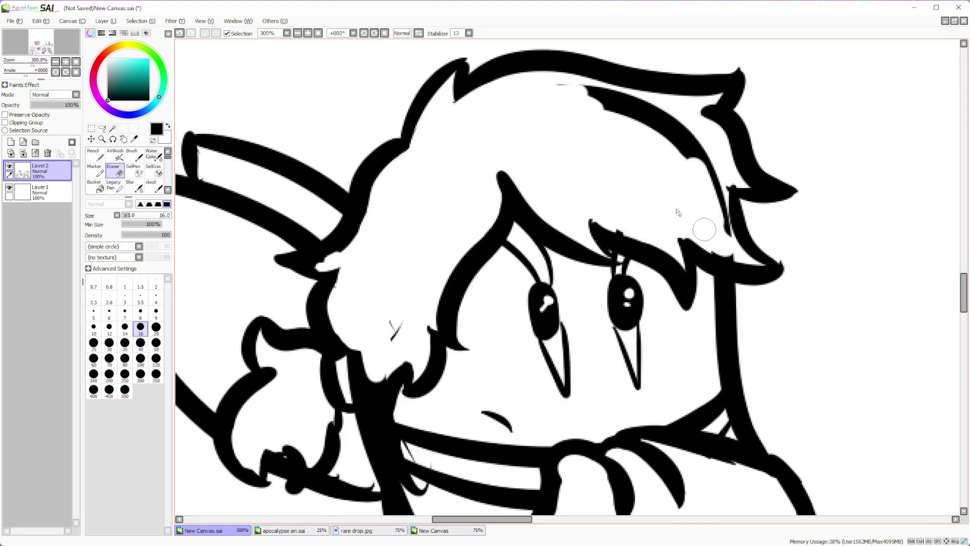
left_click(140, 311)
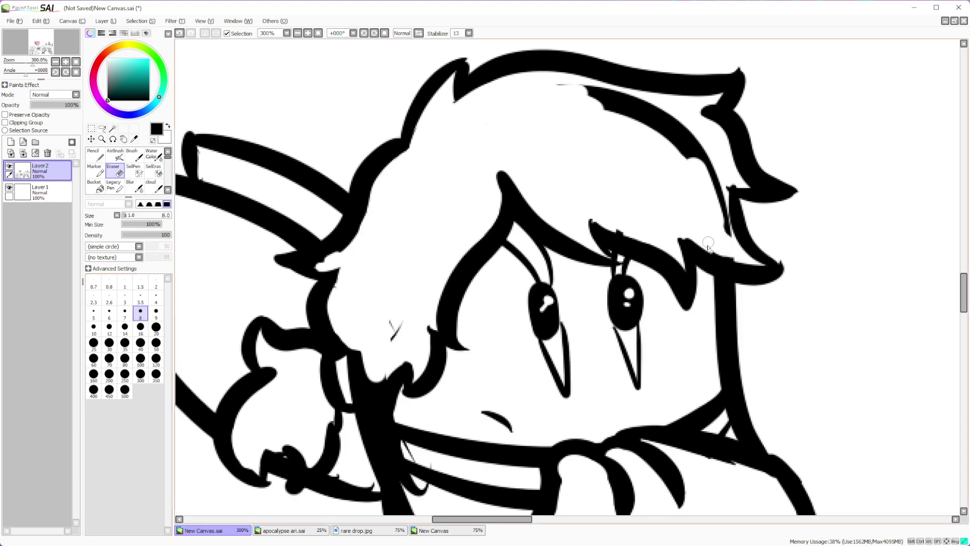
mouse_move(731, 259)
left_mouse_down()
mouse_move(711, 173)
mouse_move(698, 156)
mouse_move(686, 160)
mouse_move(670, 132)
left_mouse_up()
left_click_drag(687, 163, 697, 175)
left_click(140, 327)
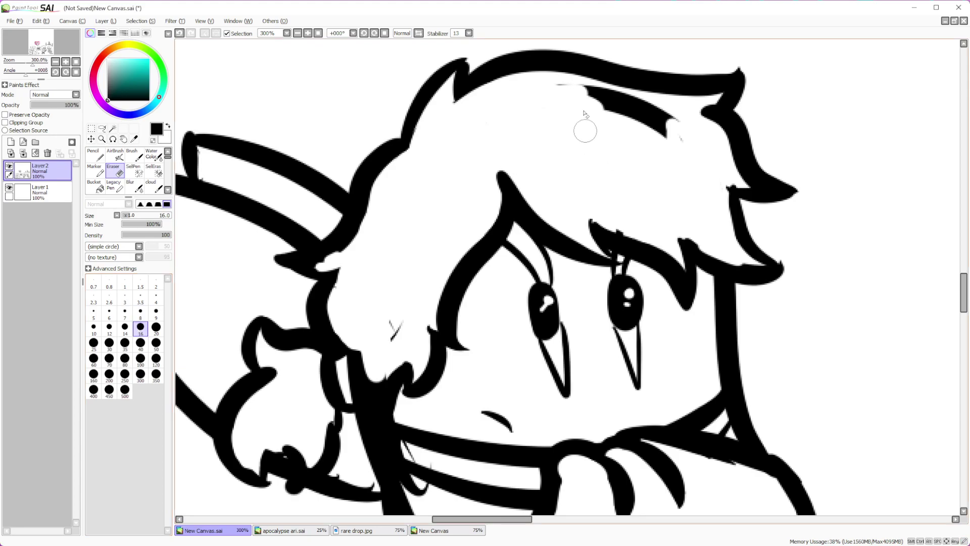
mouse_move(550, 96)
left_mouse_down()
mouse_move(628, 101)
mouse_move(678, 129)
mouse_move(680, 159)
left_mouse_up()
mouse_move(397, 326)
left_mouse_down()
mouse_move(389, 335)
mouse_move(394, 321)
left_mouse_up()
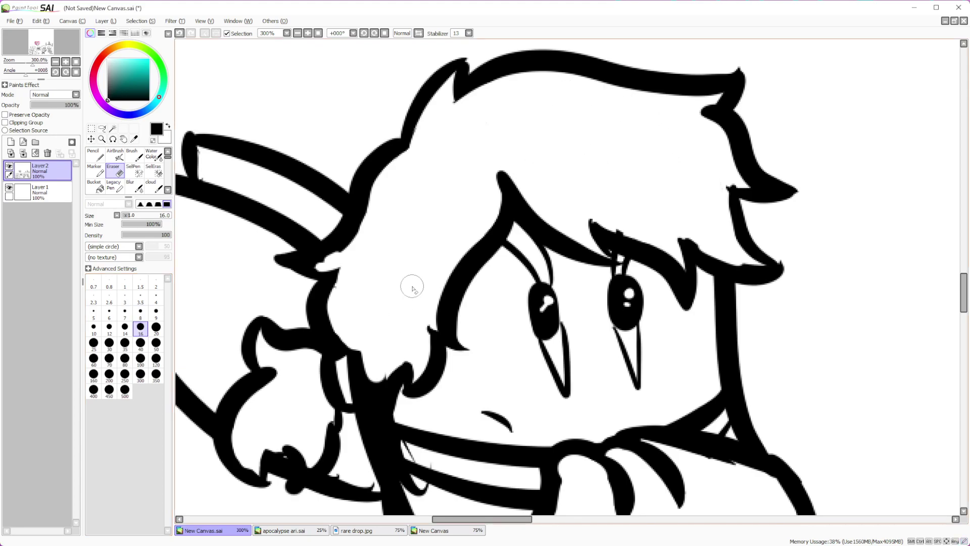
Switch to the Pencil at size 7 and begin handwriting the signature below the body
scroll(418, 223, "down", 6)
scroll(433, 222, "up", 2)
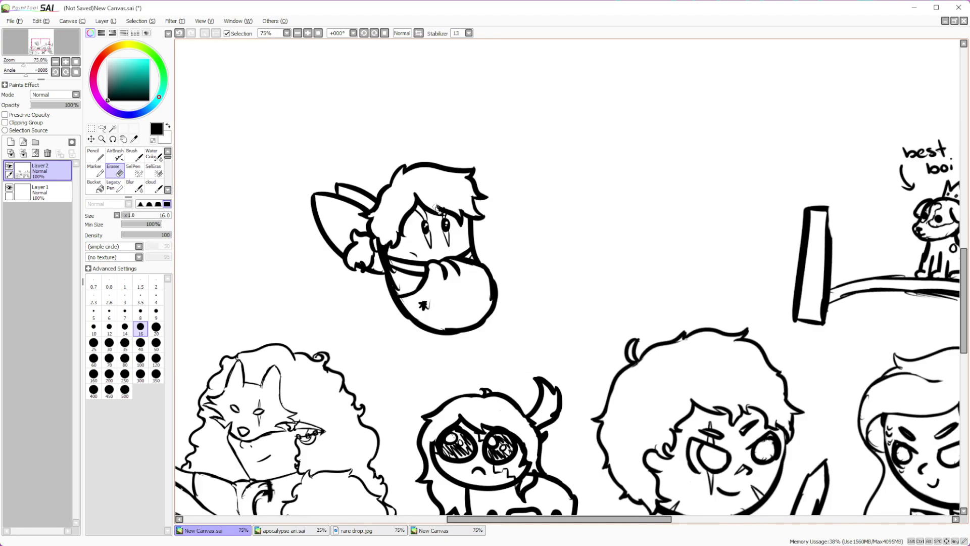
scroll(451, 193, "up", 1)
scroll(452, 193, "down", 3)
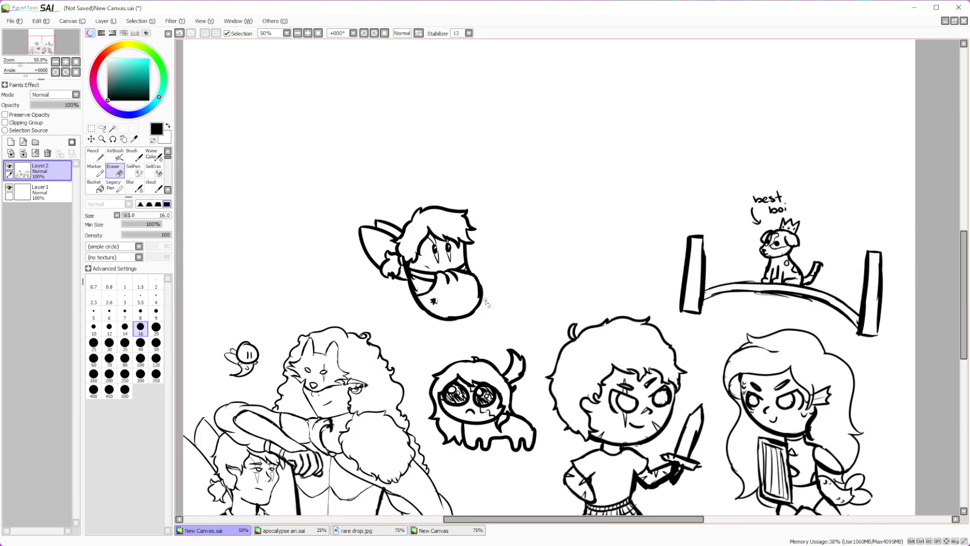
scroll(485, 300, "up", 5)
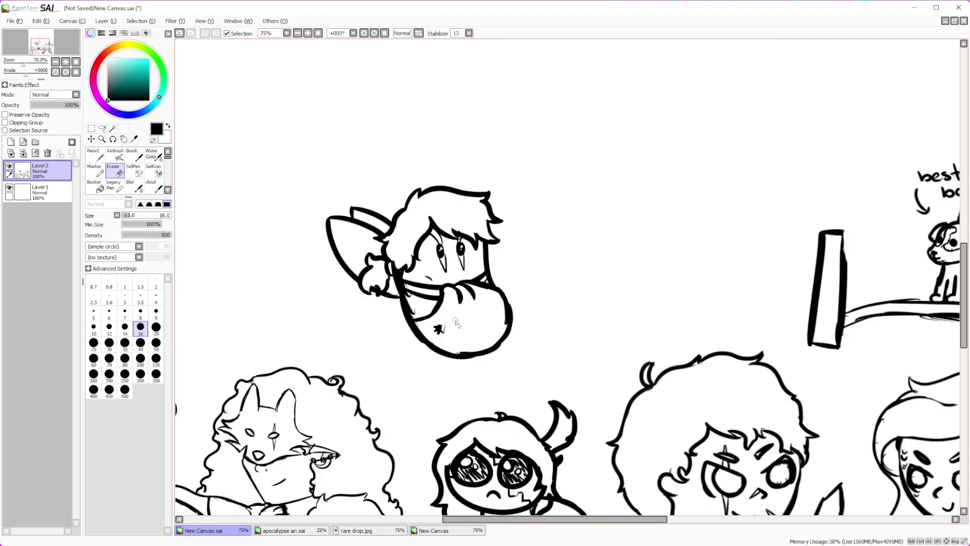
left_click(124, 312)
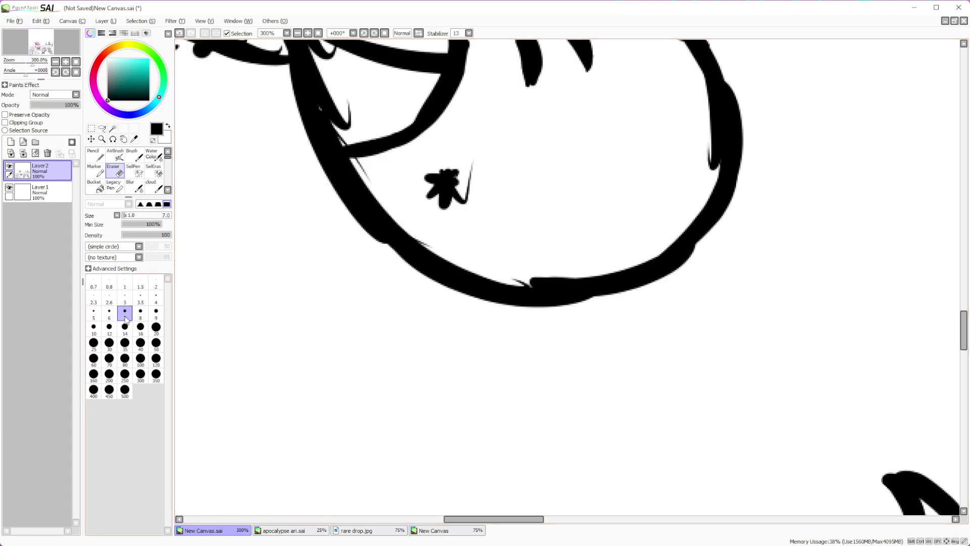
left_click(95, 154)
left_click(125, 311)
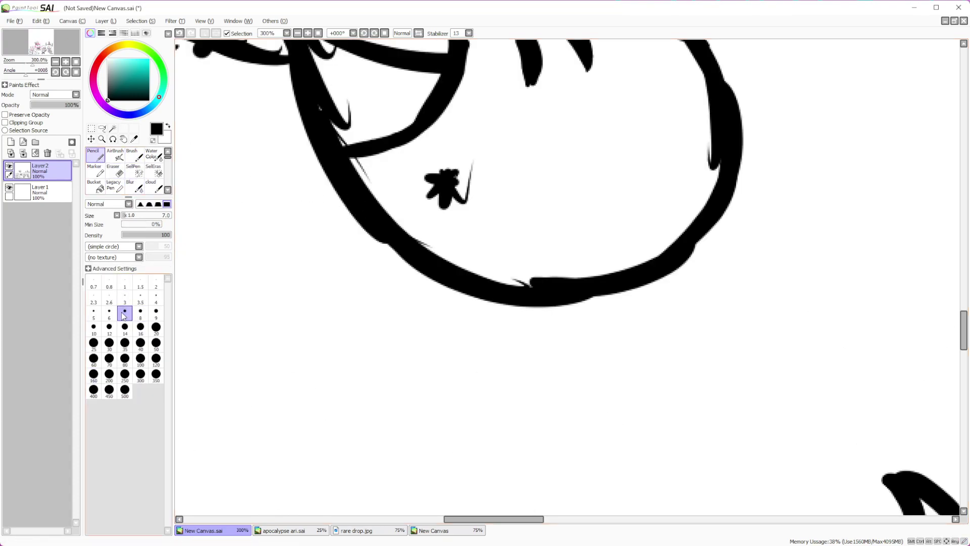
left_click_drag(576, 322, 591, 360)
mouse_move(586, 334)
left_mouse_down()
mouse_move(605, 321)
mouse_move(593, 337)
left_mouse_up()
mouse_move(617, 337)
left_mouse_down()
mouse_move(618, 349)
mouse_move(613, 336)
left_mouse_up()
mouse_move(625, 305)
left_mouse_down()
mouse_move(636, 341)
mouse_move(648, 326)
left_mouse_up()
mouse_move(654, 320)
left_mouse_down()
mouse_move(650, 341)
mouse_move(666, 334)
left_mouse_up()
Finish both words of the signature and zoom out to check it
left_click_drag(659, 290, 676, 331)
mouse_move(663, 310)
left_mouse_down()
mouse_move(693, 321)
mouse_move(695, 295)
mouse_move(732, 279)
left_mouse_up()
left_click_drag(700, 278, 749, 241)
mouse_move(741, 226)
left_mouse_down()
mouse_move(777, 235)
mouse_move(837, 196)
left_mouse_up()
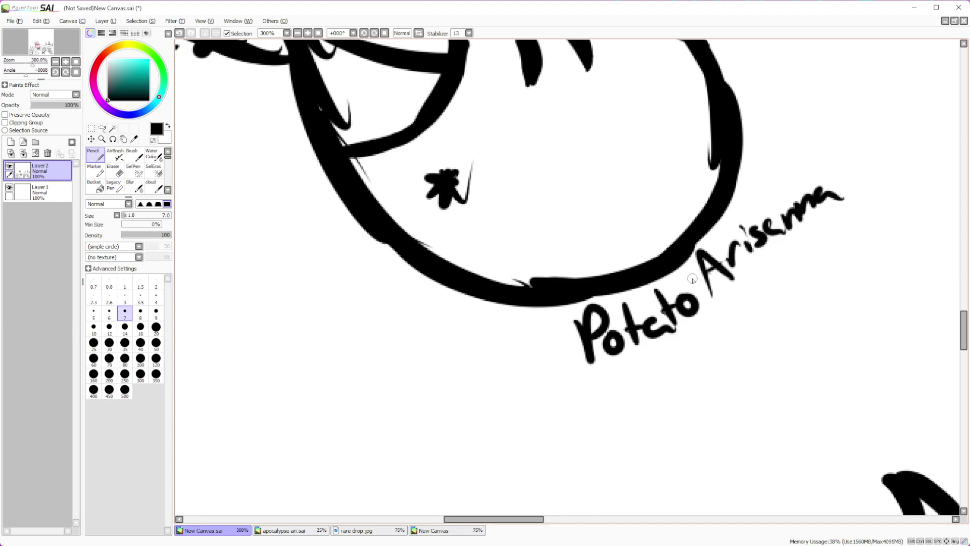
scroll(692, 279, "down", 7)
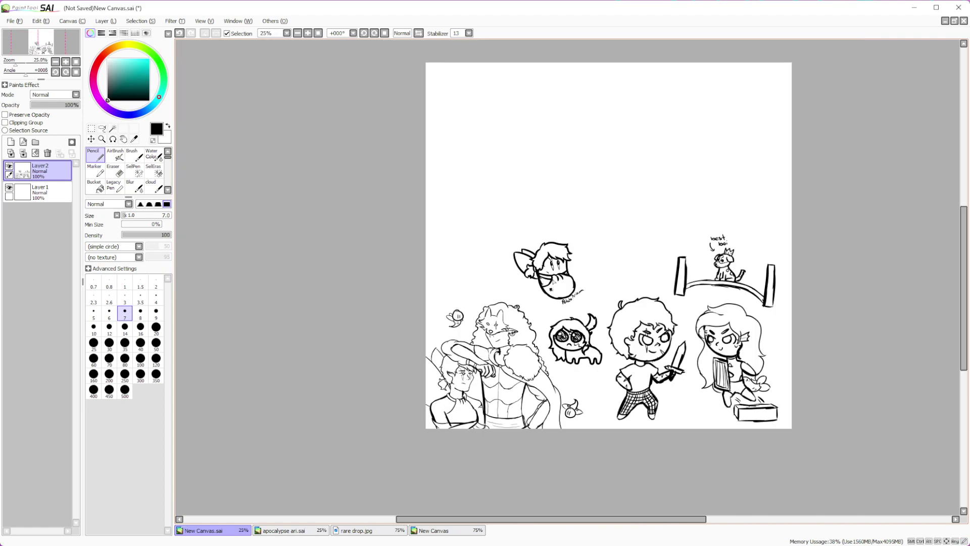
scroll(565, 270, "up", 2)
Lasso-select the signed bun creature
scroll(594, 255, "up", 1)
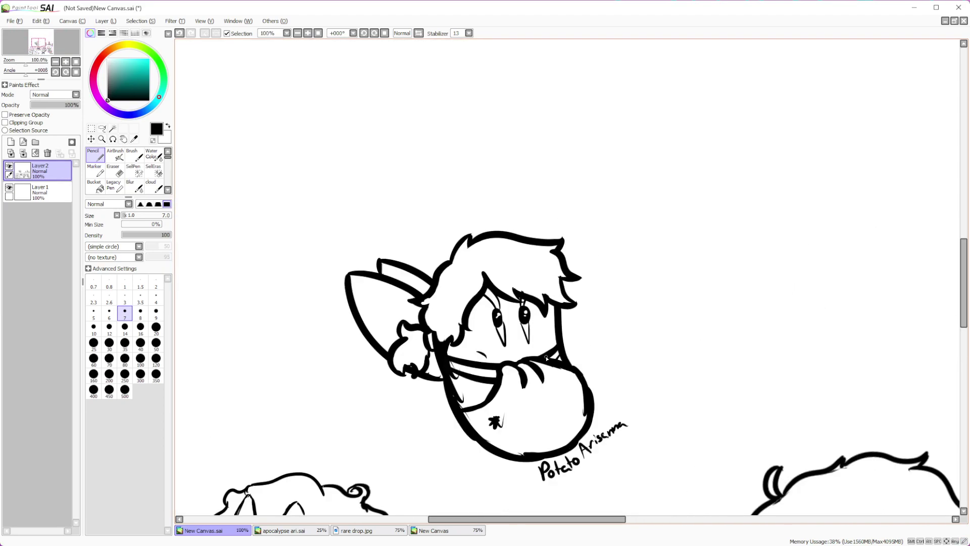
left_click(102, 127)
mouse_move(528, 201)
left_mouse_down()
mouse_move(443, 396)
mouse_move(643, 271)
mouse_move(556, 213)
left_mouse_up()
scroll(529, 303, "down", 2)
scroll(528, 303, "up", 2)
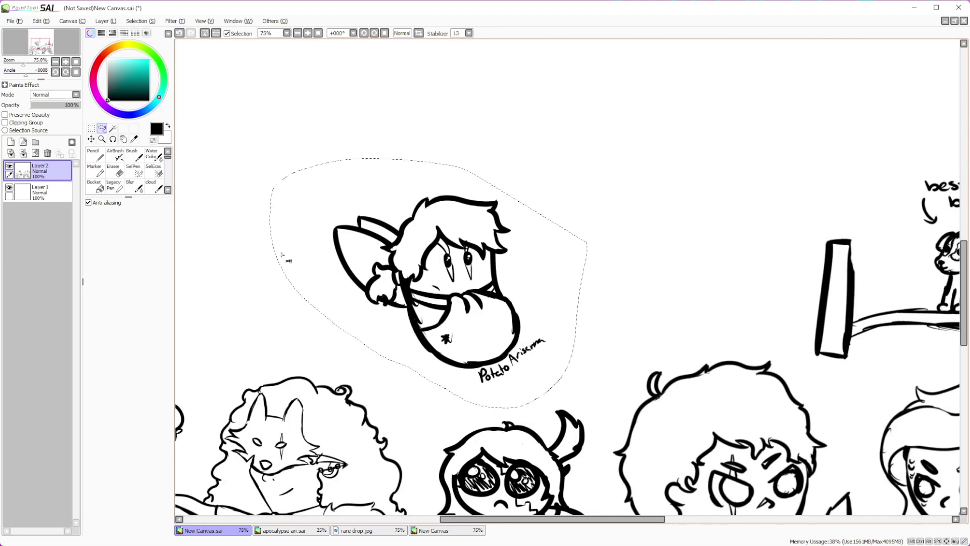
Move the selected creature down and to the left, confirm with OK, and deselect with Ctrl+D
left_click(91, 139)
left_click(111, 233)
left_click_drag(508, 253, 473, 281)
scroll(472, 281, "down", 3)
scroll(518, 282, "up", 1)
scroll(517, 282, "up", 1)
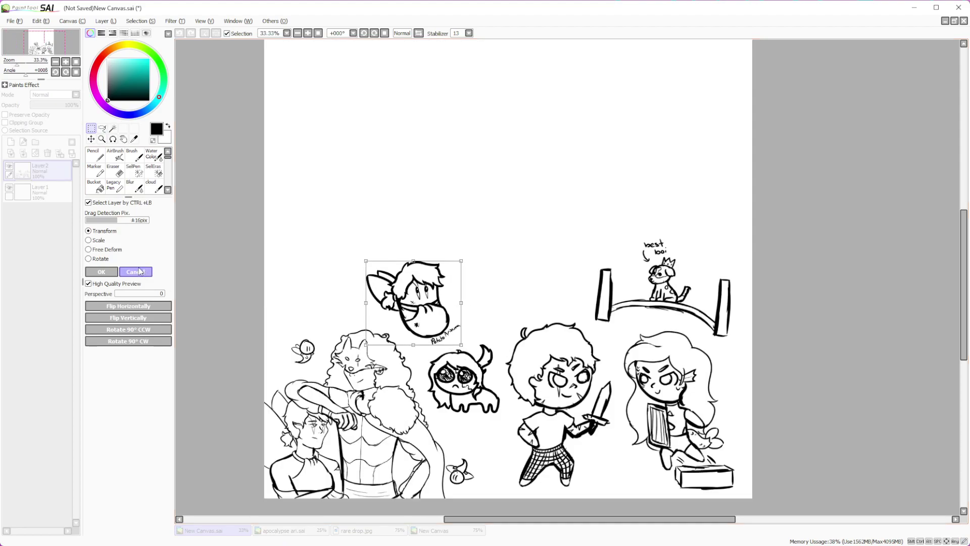
left_click(104, 272)
scroll(490, 269, "down", 1)
scroll(490, 269, "up", 1)
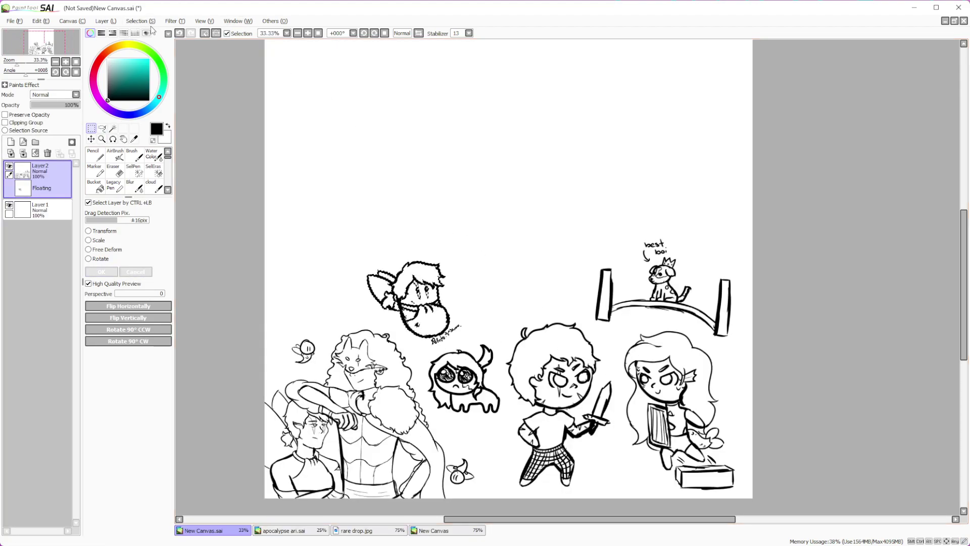
key("ctrl+d")
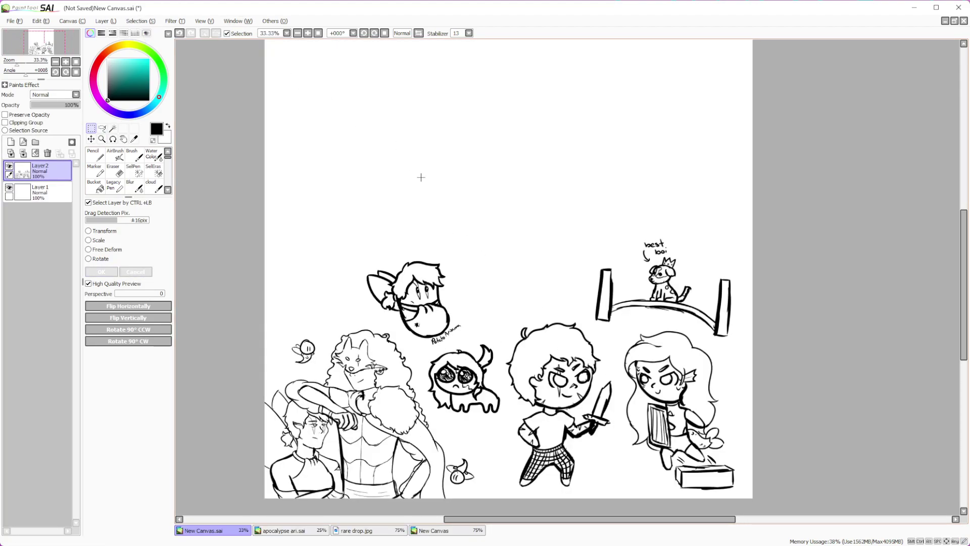
scroll(439, 302, "up", 2)
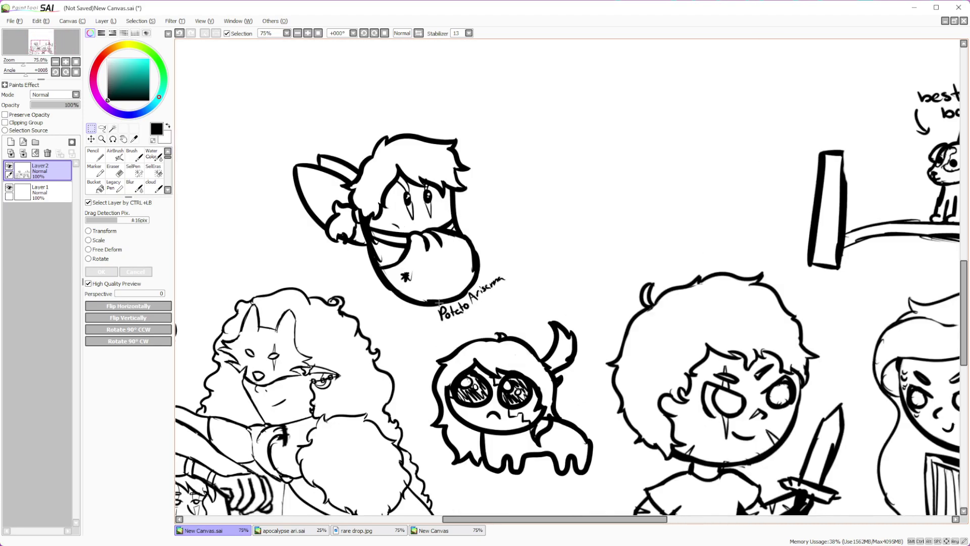
scroll(475, 329, "down", 3)
scroll(396, 283, "up", 4)
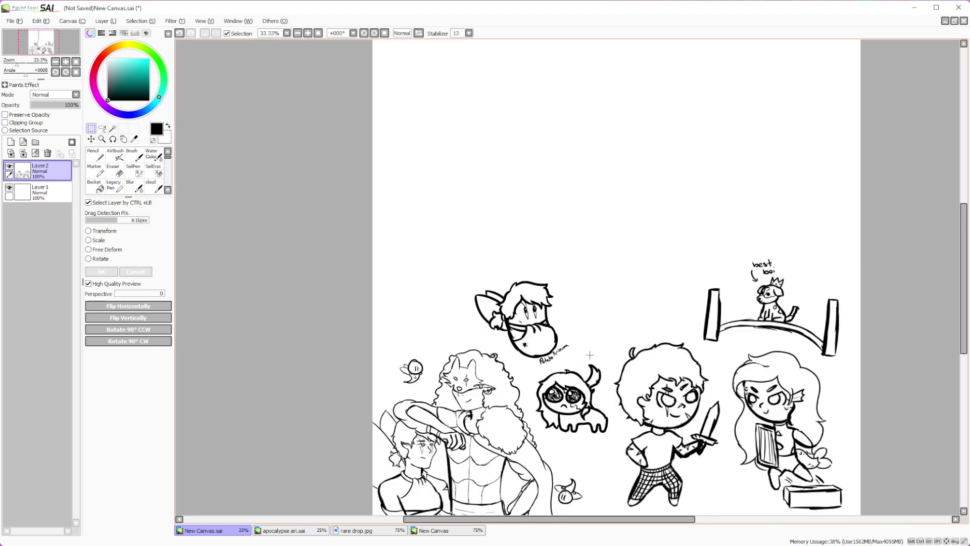
scroll(396, 283, "up", 1)
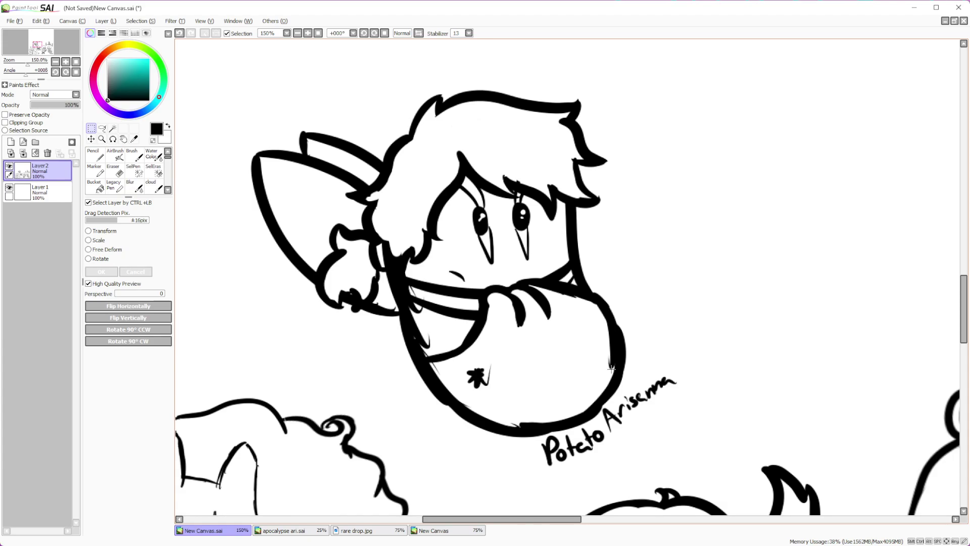
scroll(441, 233, "down", 3)
scroll(480, 221, "up", 3)
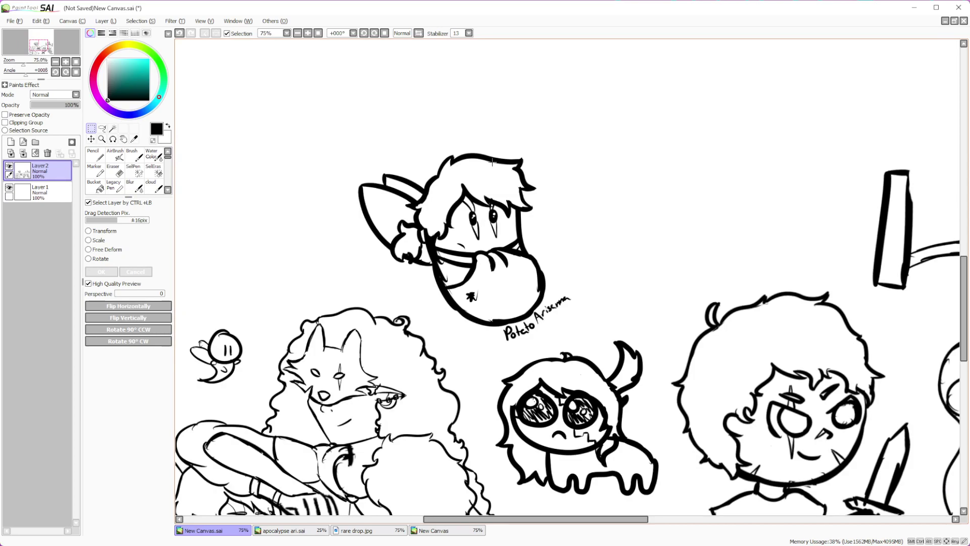
scroll(492, 161, "down", 4)
scroll(499, 244, "up", 2)
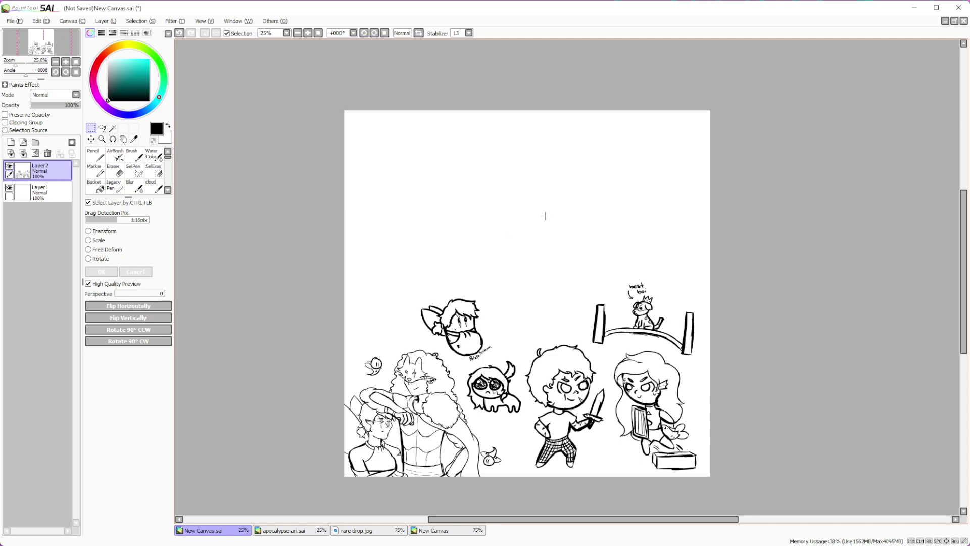
scroll(547, 231, "down", 1)
scroll(511, 275, "up", 2)
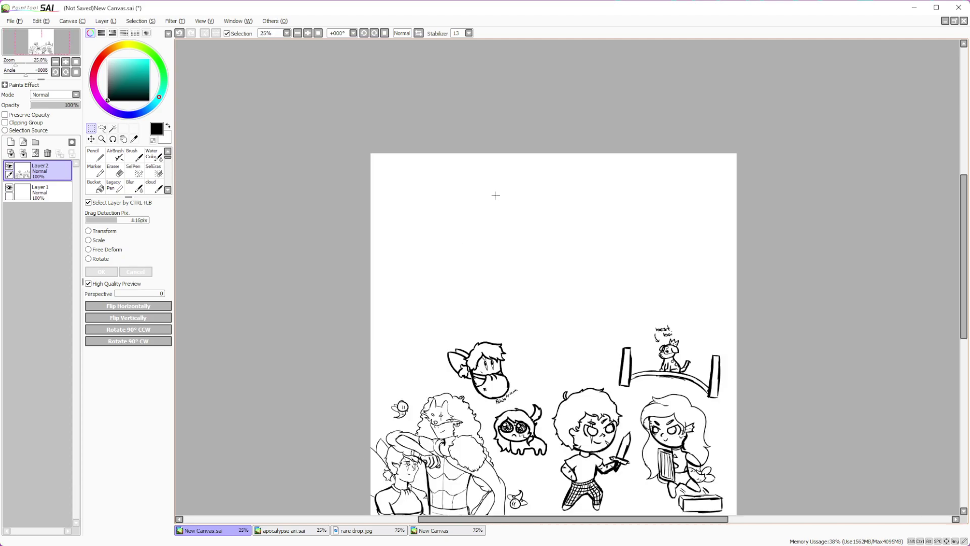
scroll(479, 178, "up", 1)
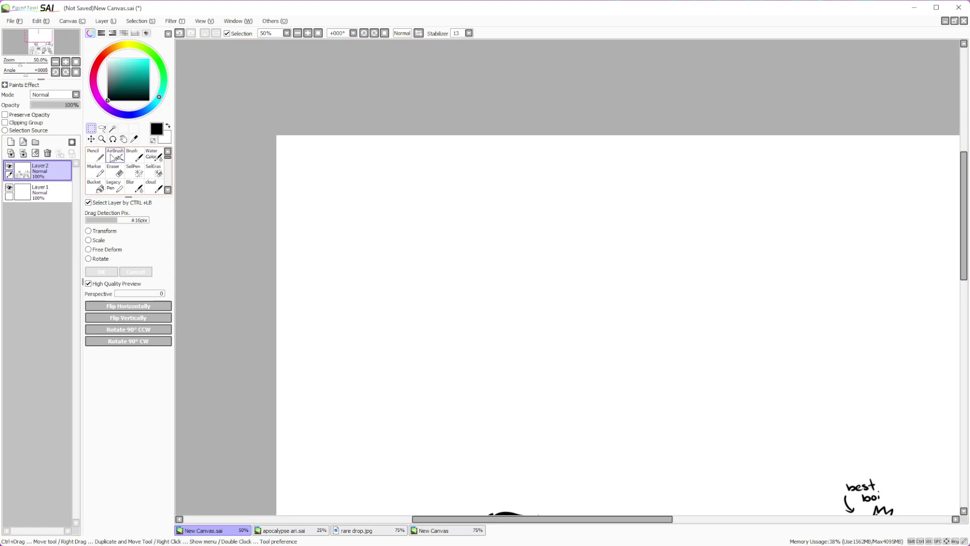
left_click(96, 156)
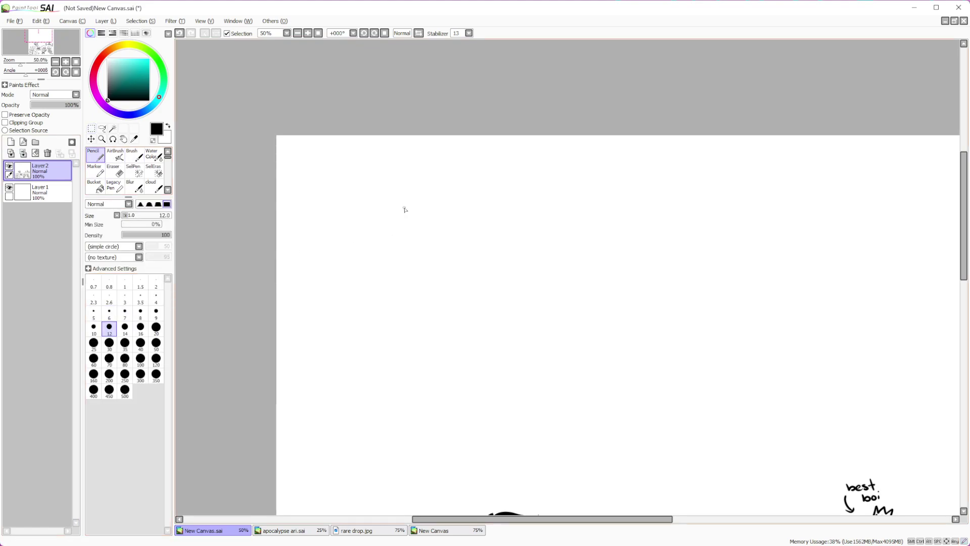
scroll(419, 233, "down", 2)
scroll(449, 362, "up", 4)
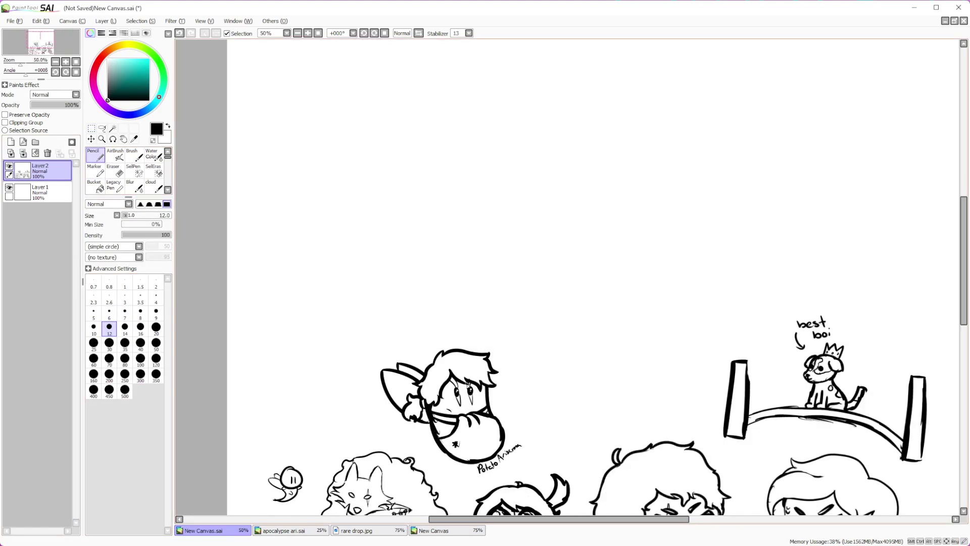
scroll(449, 348, "down", 2)
scroll(454, 303, "up", 5)
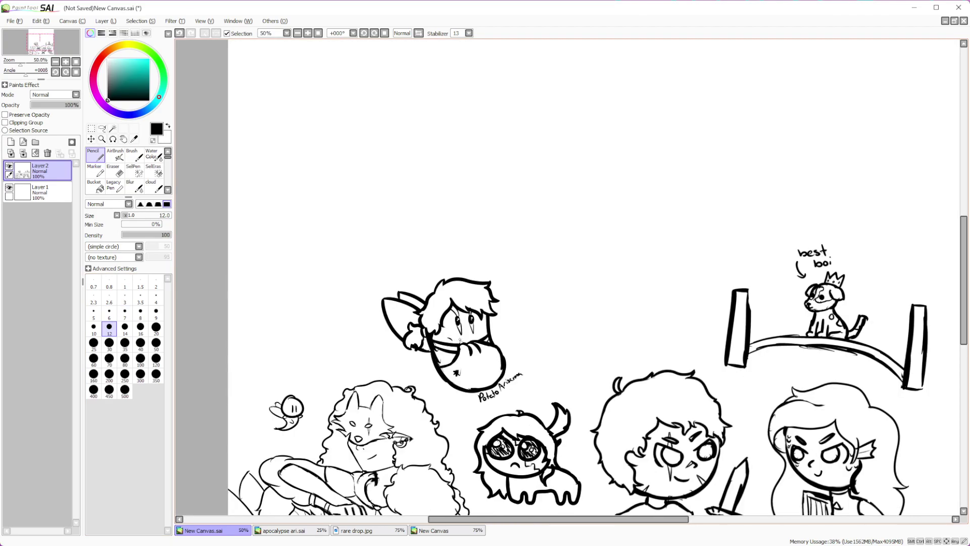
scroll(489, 293, "down", 4)
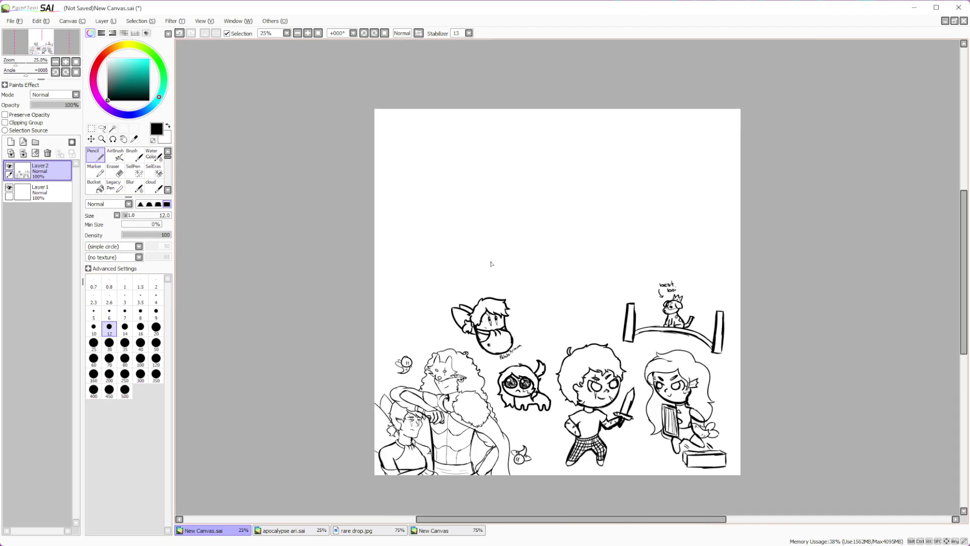
scroll(491, 264, "up", 1)
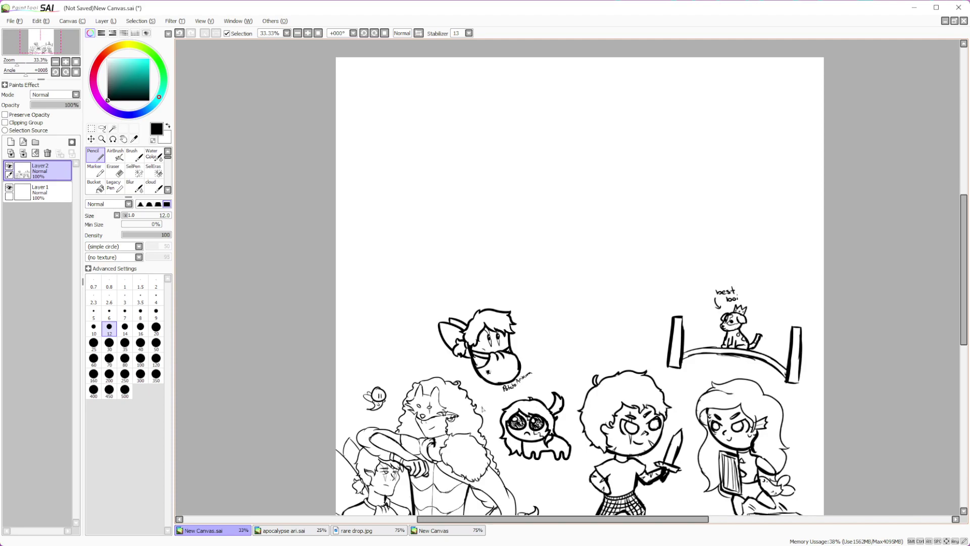
scroll(482, 408, "up", 3)
scroll(495, 348, "up", 1)
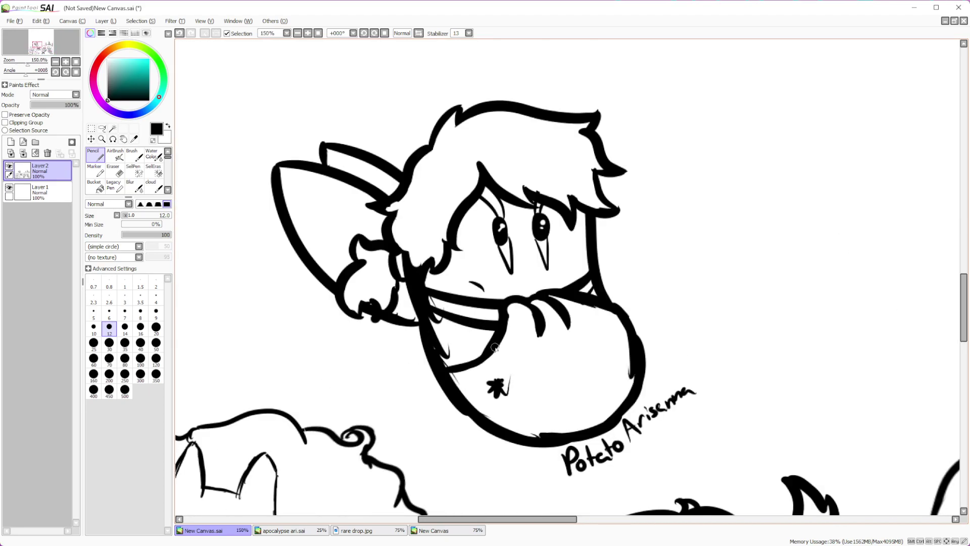
scroll(495, 348, "down", 5)
scroll(501, 325, "up", 3)
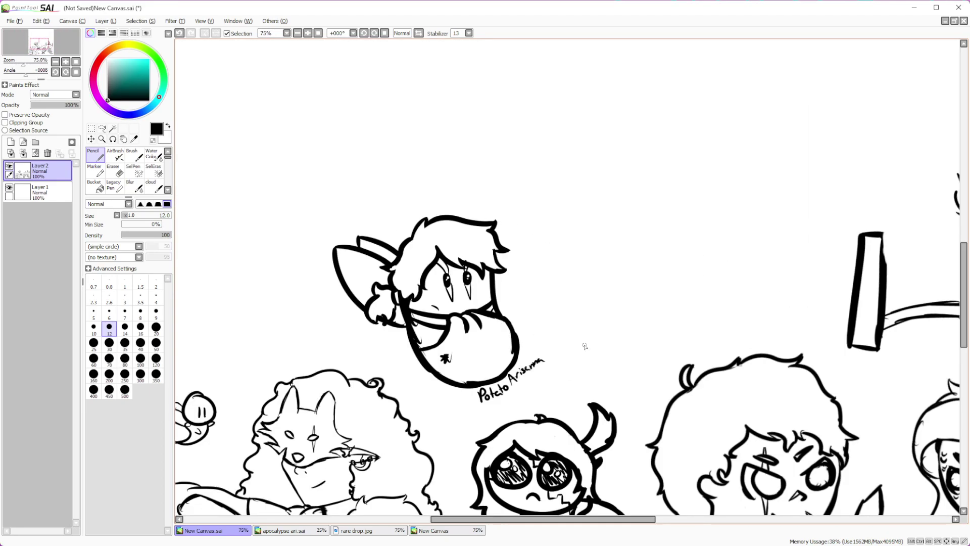
scroll(564, 374, "down", 3)
scroll(415, 197, "up", 3)
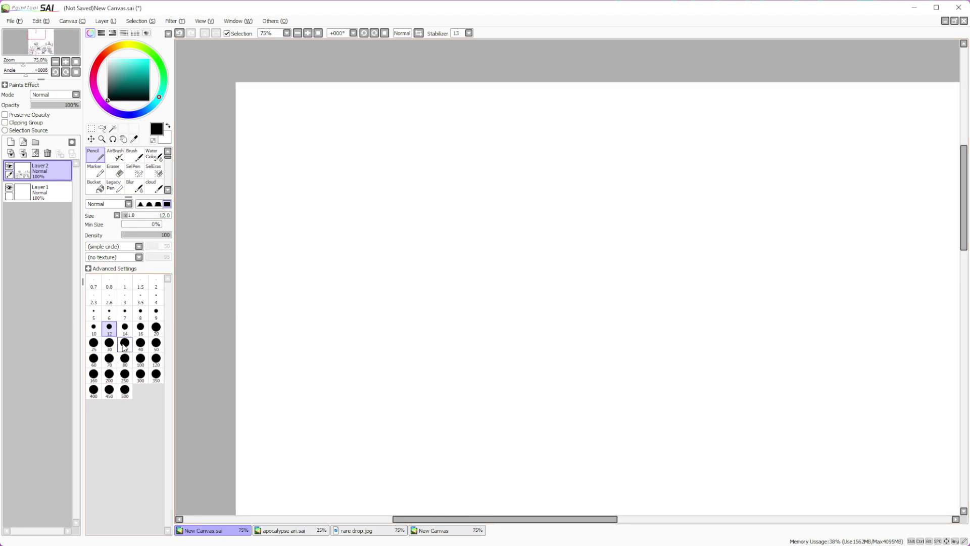
With the Pencil at size 16, draw a round head, a raised arm looping to the face and a boxy torso
left_click(144, 332)
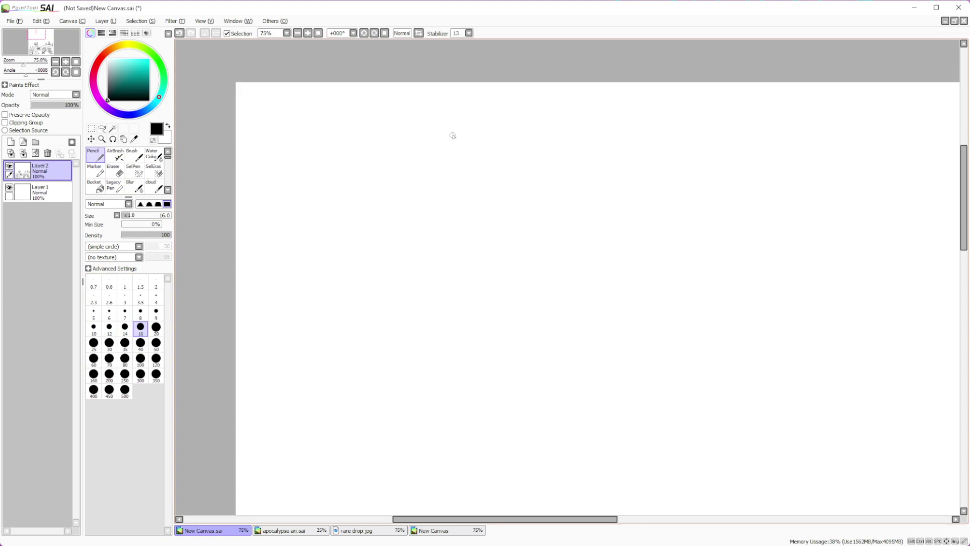
mouse_move(459, 133)
left_mouse_down()
mouse_move(367, 177)
mouse_move(464, 214)
mouse_move(481, 204)
mouse_move(462, 232)
mouse_move(483, 178)
mouse_move(492, 180)
mouse_move(454, 125)
left_mouse_up()
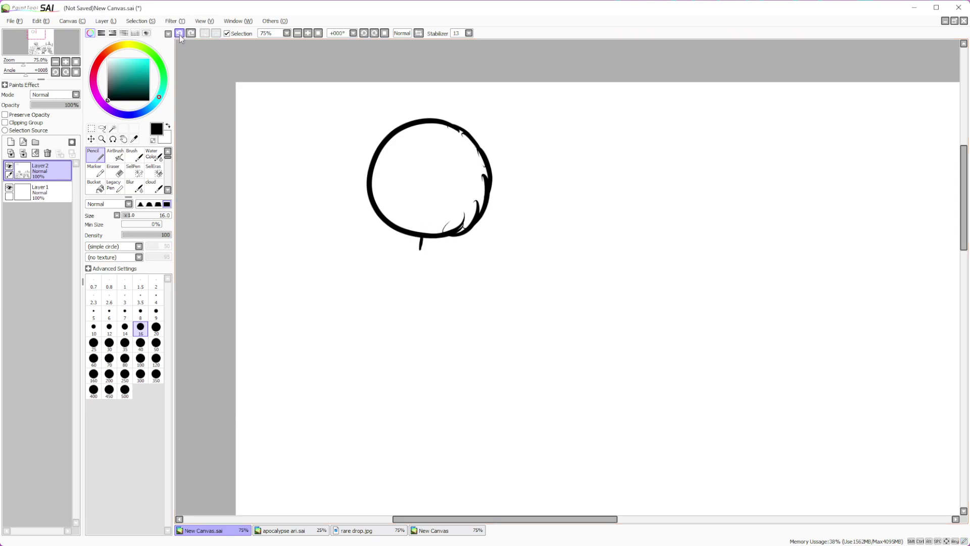
left_click_drag(424, 249, 443, 251)
mouse_move(444, 213)
left_mouse_down()
mouse_move(458, 258)
mouse_move(458, 228)
mouse_move(446, 212)
mouse_move(458, 220)
mouse_move(446, 210)
mouse_move(471, 246)
left_mouse_up()
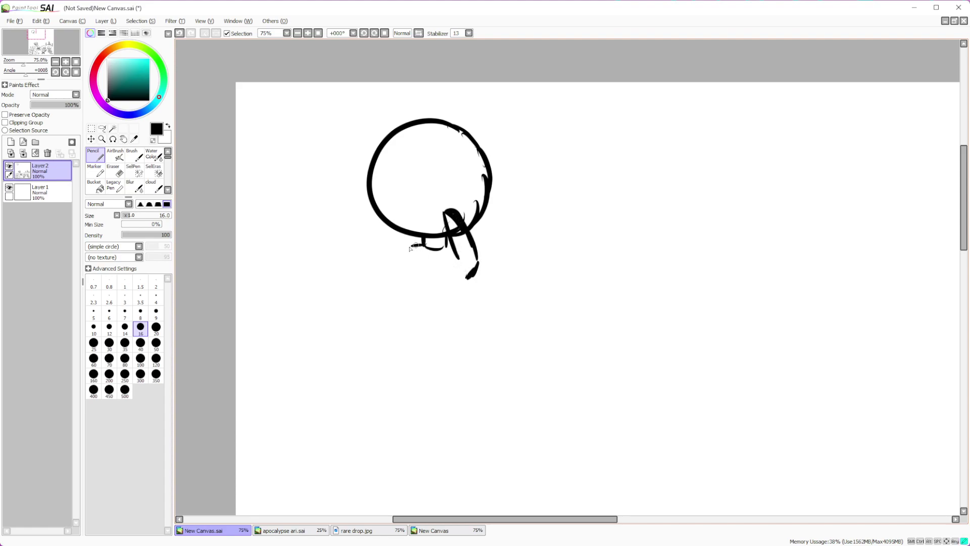
left_click_drag(416, 296, 463, 293)
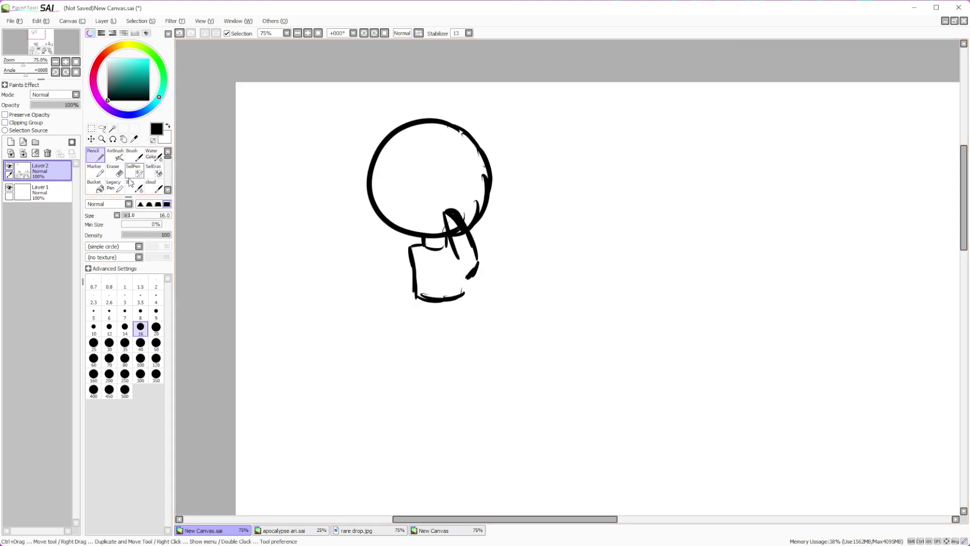
key("e")
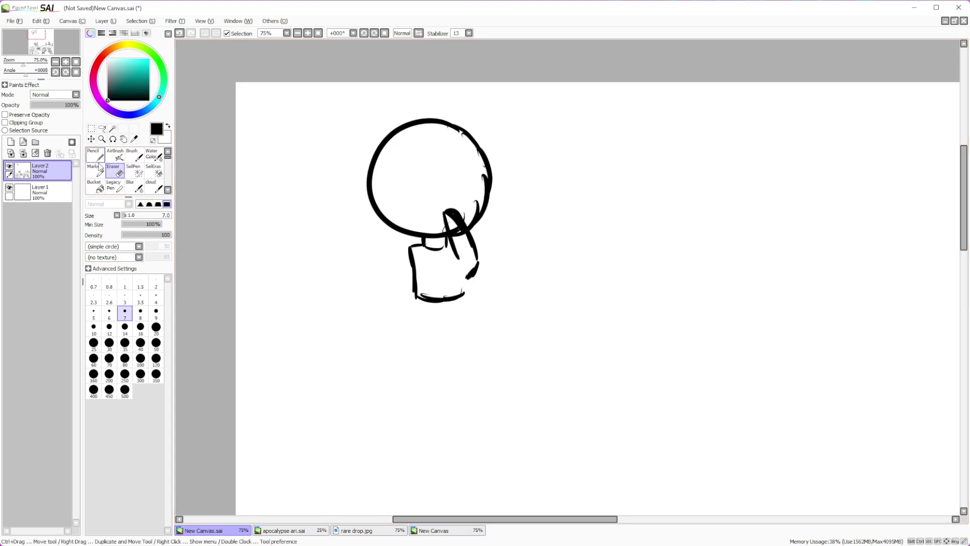
key("n")
left_click_drag(455, 256, 478, 259)
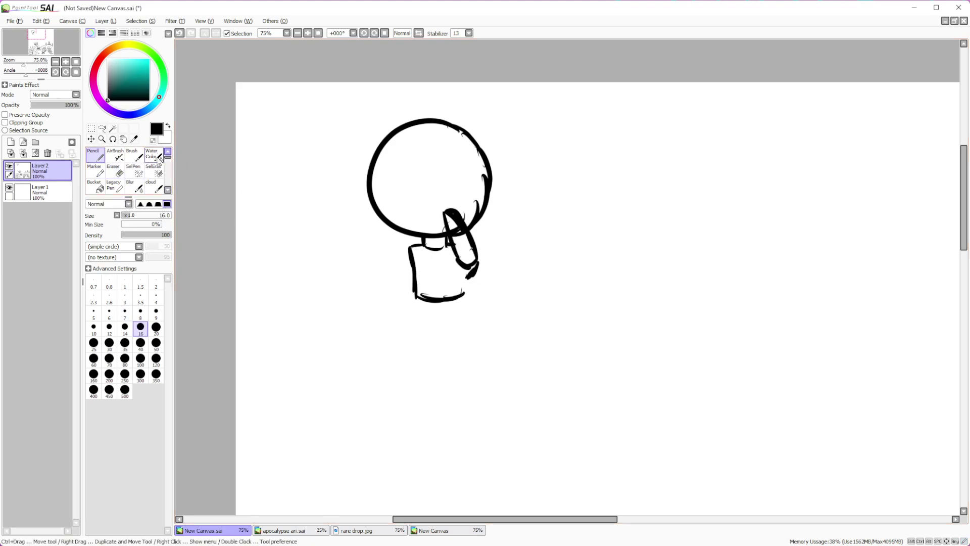
Erase stray fragments at eraser size 35, then clean the arm overlaps at size 14
key("e")
left_click(124, 344)
mouse_move(471, 286)
left_mouse_down()
mouse_move(478, 269)
mouse_move(466, 275)
left_mouse_up()
scroll(455, 242, "up", 4)
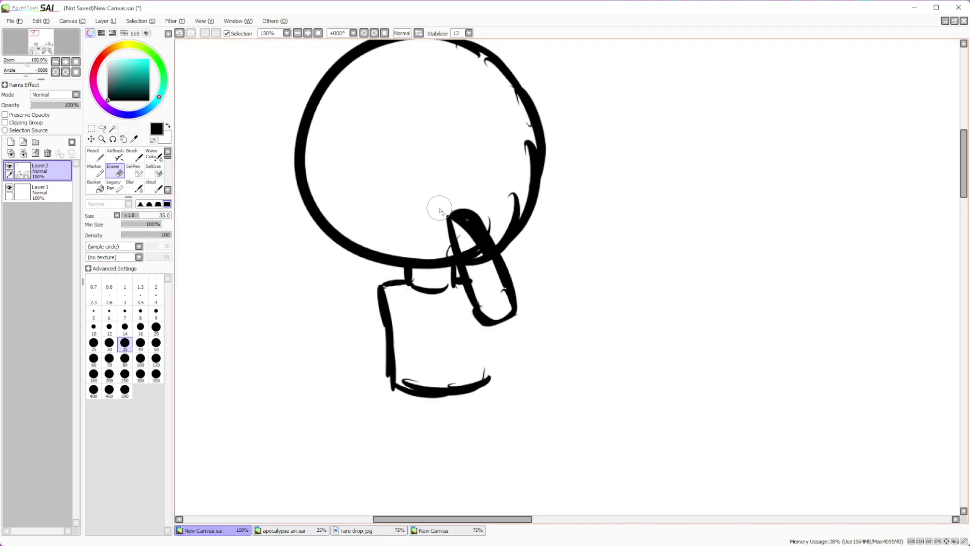
left_click(126, 329)
mouse_move(459, 229)
left_mouse_down()
mouse_move(477, 281)
mouse_move(461, 230)
mouse_move(510, 275)
mouse_move(457, 180)
mouse_move(462, 230)
left_mouse_up()
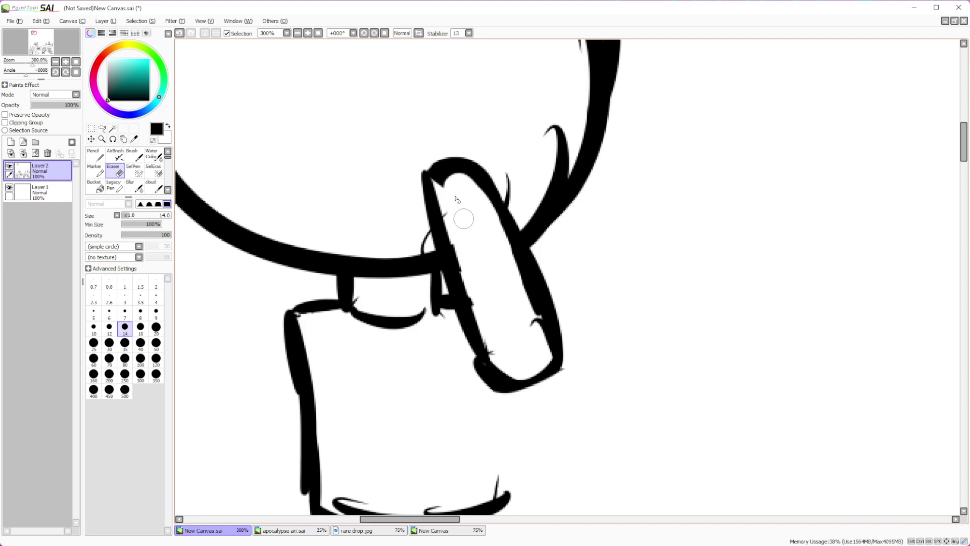
left_click_drag(435, 152, 422, 206)
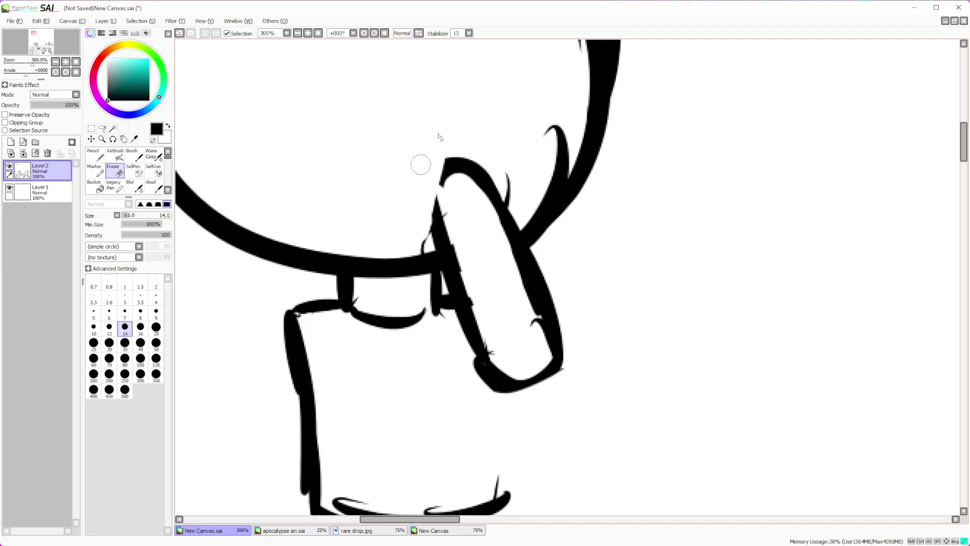
left_click_drag(519, 318, 528, 340)
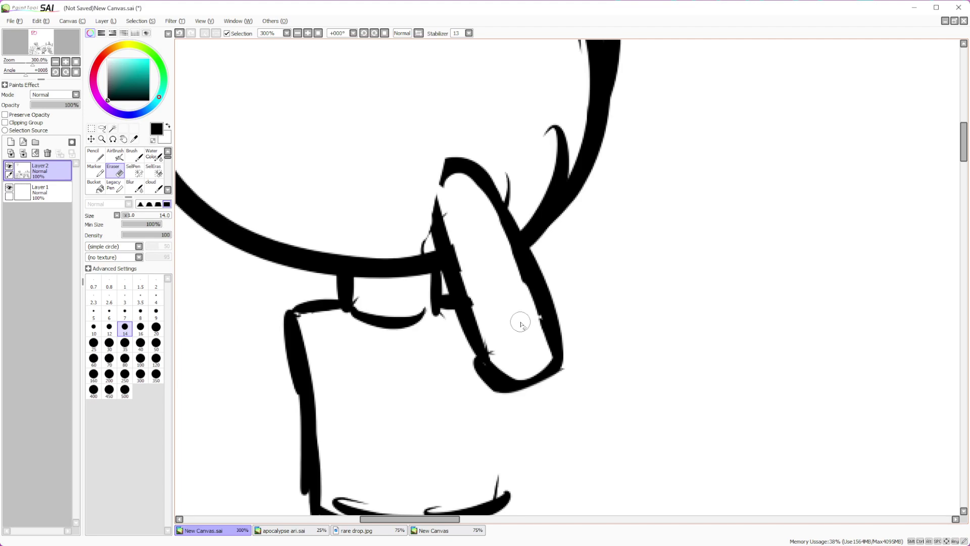
scroll(531, 372, "down", 3)
scroll(507, 376, "up", 2)
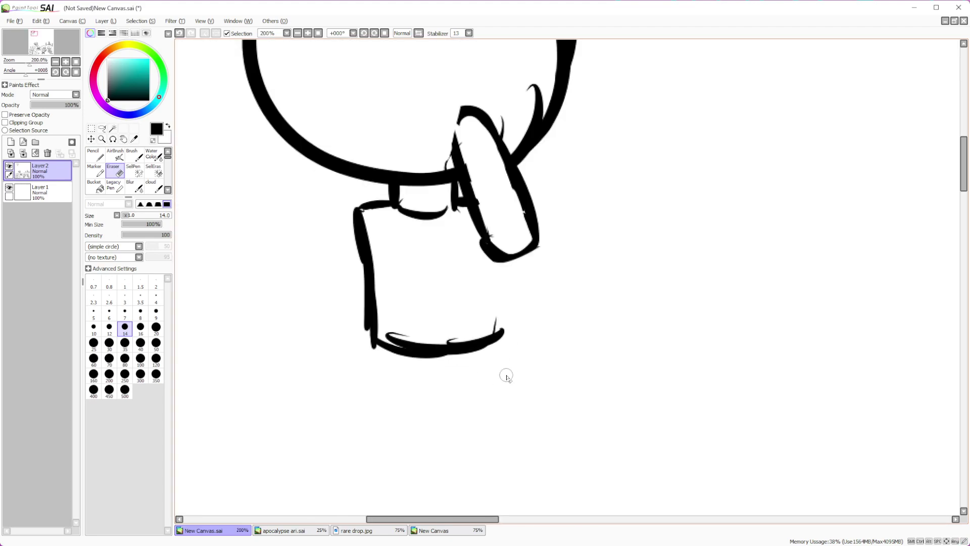
left_click(94, 155)
Close the torso's right side, then draw the stubby legs and the hanging left arm
left_click_drag(499, 263, 504, 323)
left_click_drag(501, 284, 505, 338)
mouse_move(368, 333)
left_mouse_down()
mouse_move(386, 451)
mouse_move(376, 435)
mouse_move(406, 475)
mouse_move(441, 405)
mouse_move(463, 415)
mouse_move(480, 472)
mouse_move(493, 474)
mouse_move(513, 423)
mouse_move(505, 340)
left_mouse_up()
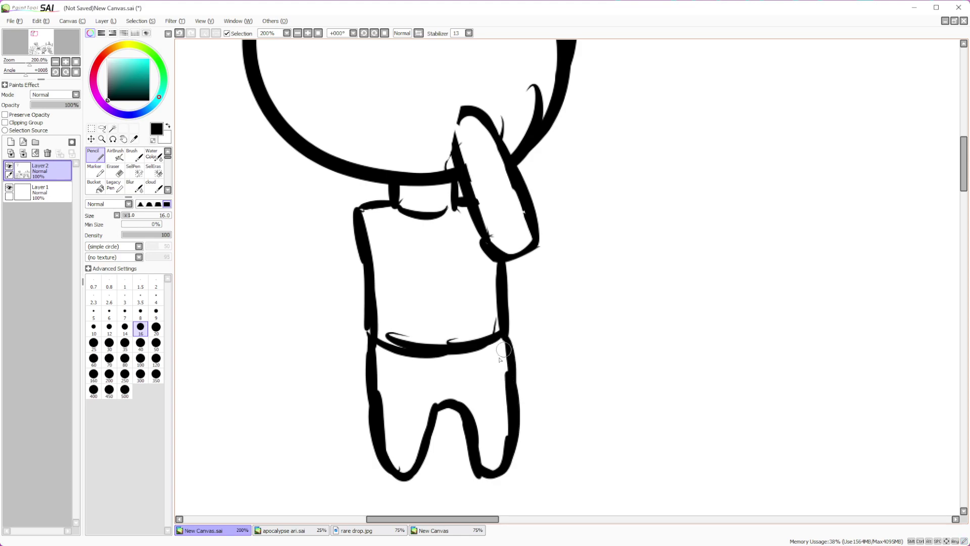
mouse_move(356, 208)
left_mouse_down()
mouse_move(330, 370)
mouse_move(332, 346)
mouse_move(350, 379)
mouse_move(369, 348)
left_mouse_up()
scroll(391, 313, "down", 2)
scroll(360, 176, "up", 2)
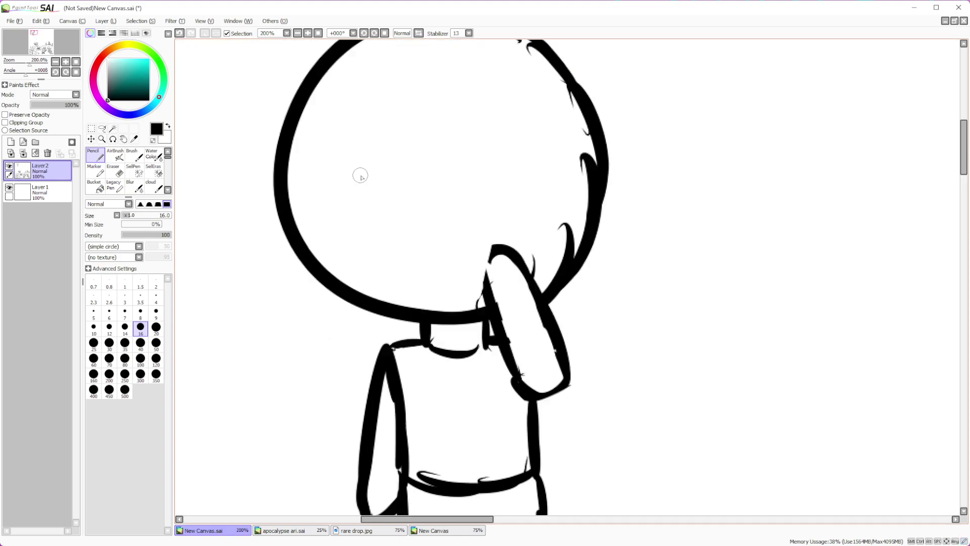
Try eye and hand strokes on the face, then undo both to leave it blank
mouse_move(365, 262)
left_mouse_down()
mouse_move(440, 266)
mouse_move(506, 244)
mouse_move(556, 246)
left_mouse_up()
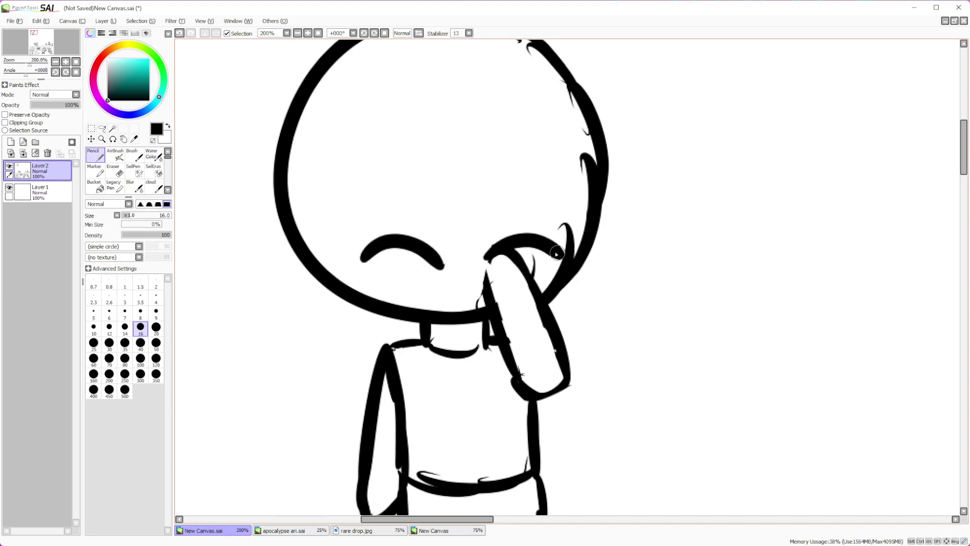
mouse_move(358, 252)
left_mouse_down()
mouse_move(422, 240)
mouse_move(411, 230)
mouse_move(443, 266)
left_mouse_up()
left_click(179, 33)
left_click(180, 33)
left_click(179, 33)
left_click(179, 33)
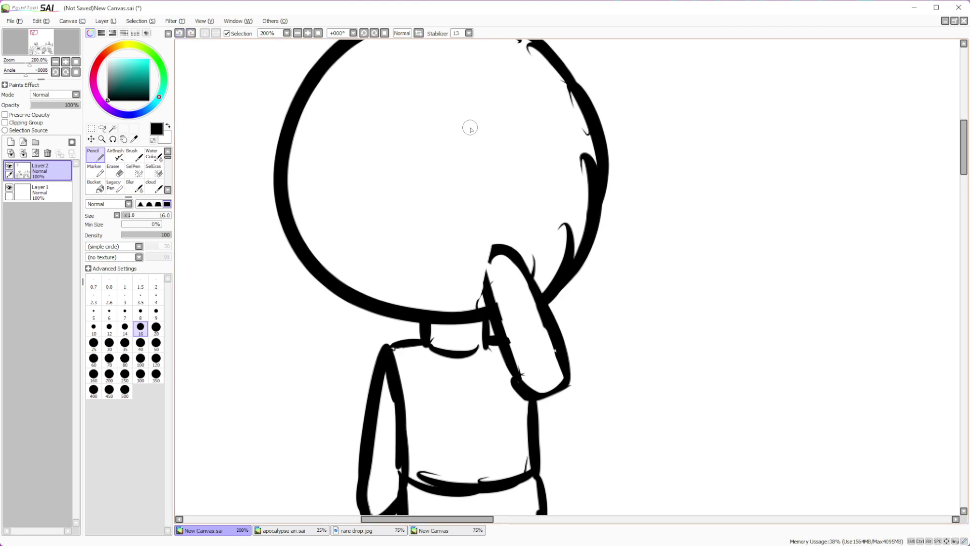
scroll(470, 128, "down", 6)
scroll(386, 271, "up", 3)
scroll(519, 345, "up", 3)
scroll(589, 260, "down", 4)
scroll(485, 336, "up", 2)
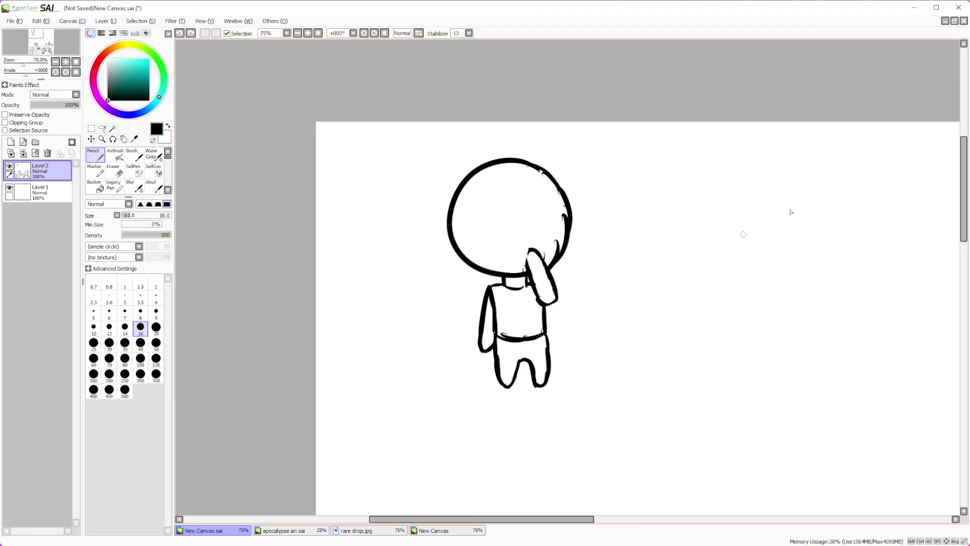
Draw a second round head beside the first and smooth its inner edge with the size-40 Eraser
mouse_move(655, 187)
left_mouse_down()
mouse_move(600, 208)
mouse_move(610, 235)
mouse_move(593, 241)
mouse_move(623, 267)
mouse_move(609, 276)
mouse_move(673, 282)
mouse_move(659, 280)
mouse_move(693, 243)
mouse_move(700, 249)
mouse_move(662, 181)
left_mouse_up()
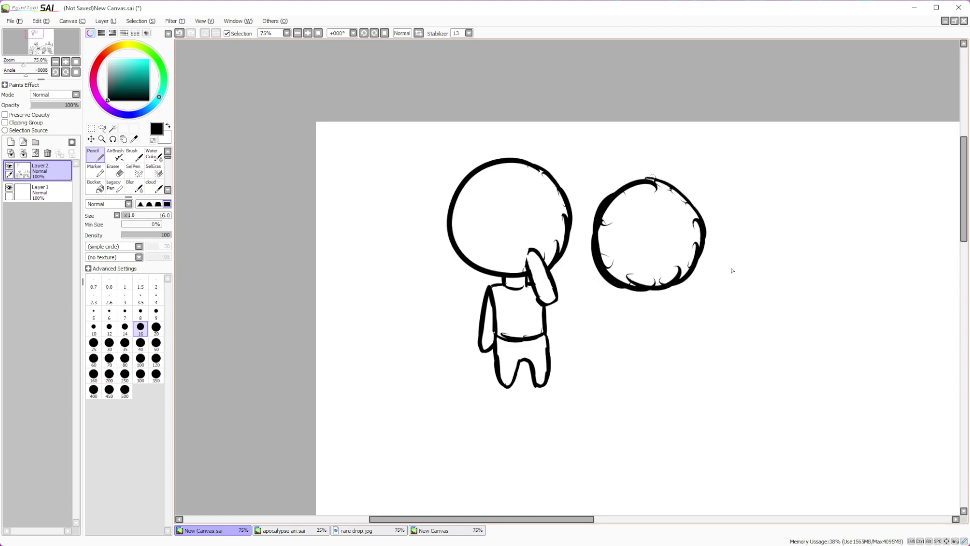
scroll(663, 305, "down", 1)
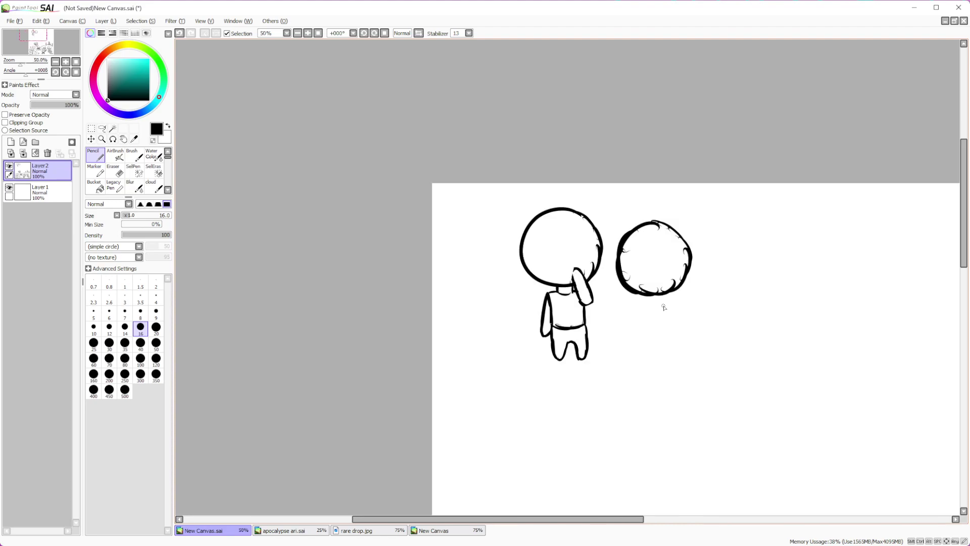
scroll(657, 311, "up", 2)
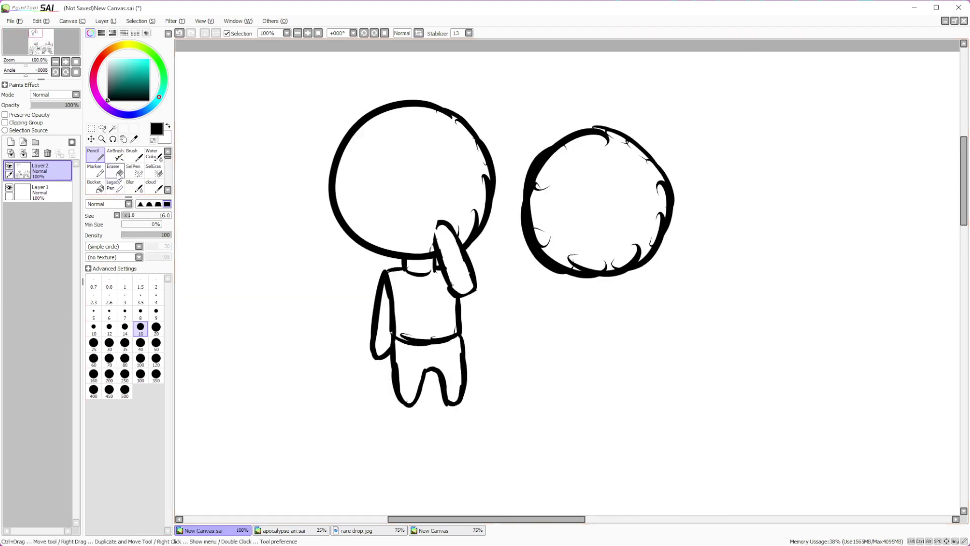
left_click(114, 172)
left_click(141, 342)
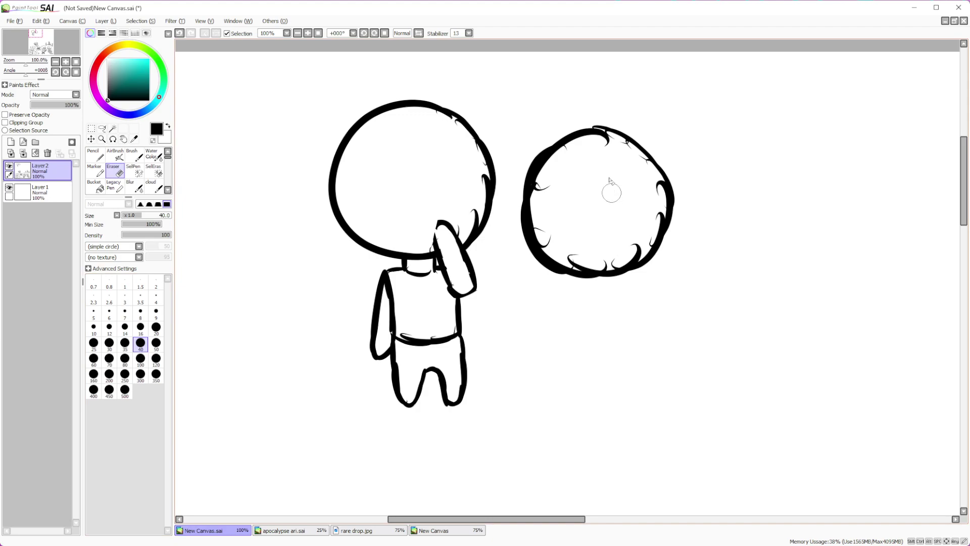
mouse_move(560, 190)
left_mouse_down()
mouse_move(551, 176)
mouse_move(569, 249)
mouse_move(562, 220)
mouse_move(605, 264)
mouse_move(624, 223)
mouse_move(657, 191)
mouse_move(617, 146)
left_mouse_up()
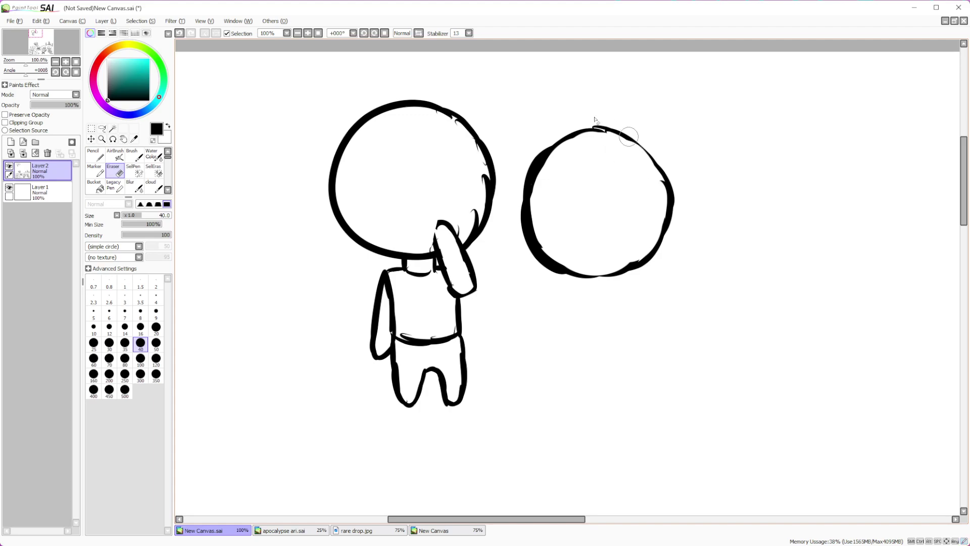
Pencil in the second chibi's neck, collar and shoulders, boxy torso and bent arm
left_click(95, 155)
mouse_move(591, 281)
left_mouse_down()
mouse_move(593, 294)
mouse_move(616, 285)
mouse_move(589, 281)
mouse_move(626, 304)
mouse_move(616, 285)
mouse_move(647, 299)
left_mouse_up()
left_click(114, 172)
left_click(92, 151)
mouse_move(599, 284)
left_mouse_down()
mouse_move(573, 286)
mouse_move(576, 338)
mouse_move(605, 356)
mouse_move(636, 348)
left_mouse_up()
left_click_drag(637, 293, 630, 348)
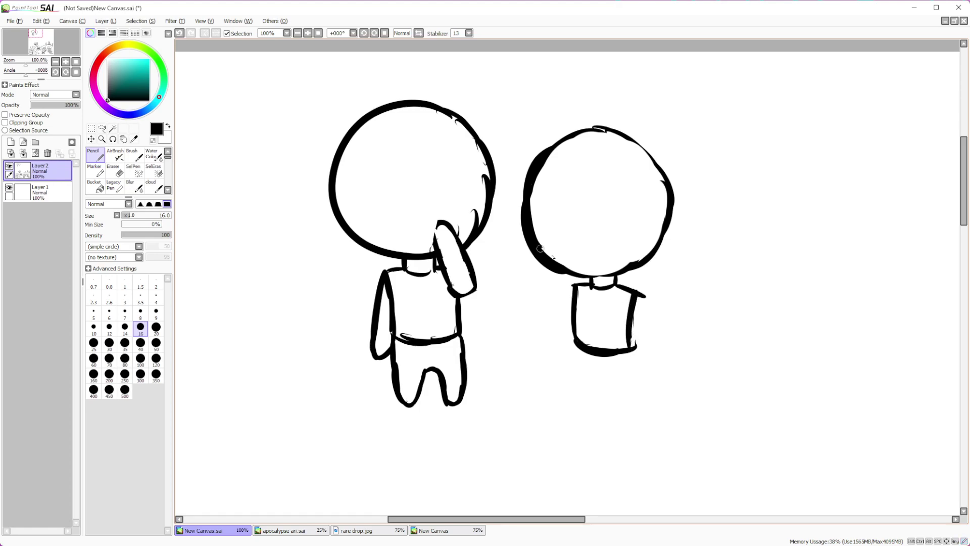
mouse_move(570, 287)
left_mouse_down()
mouse_move(546, 321)
mouse_move(571, 352)
left_mouse_up()
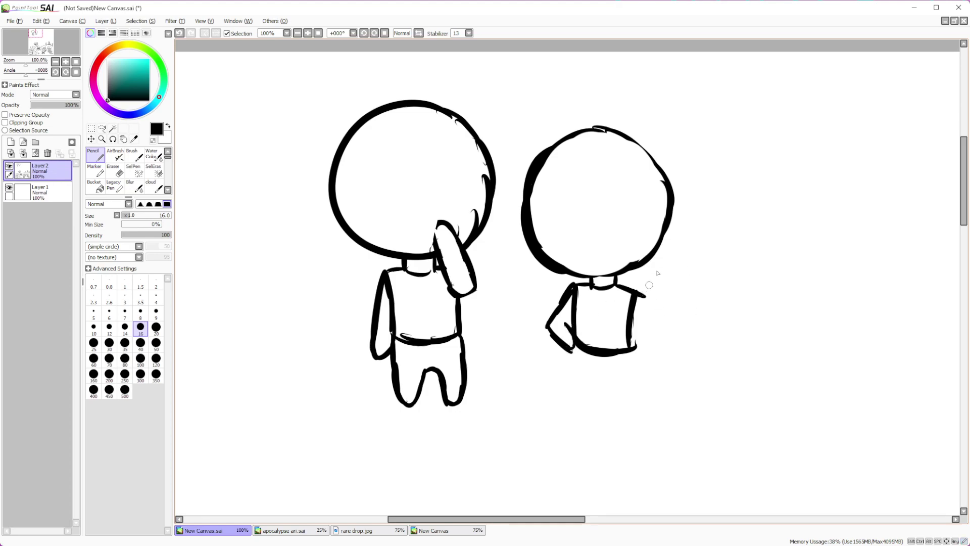
Draw a forearm across the right chibi's torso, then set the pencil size to 12
mouse_move(619, 306)
left_mouse_down()
mouse_move(601, 334)
mouse_move(572, 319)
mouse_move(580, 336)
mouse_move(638, 328)
mouse_move(645, 298)
left_mouse_up()
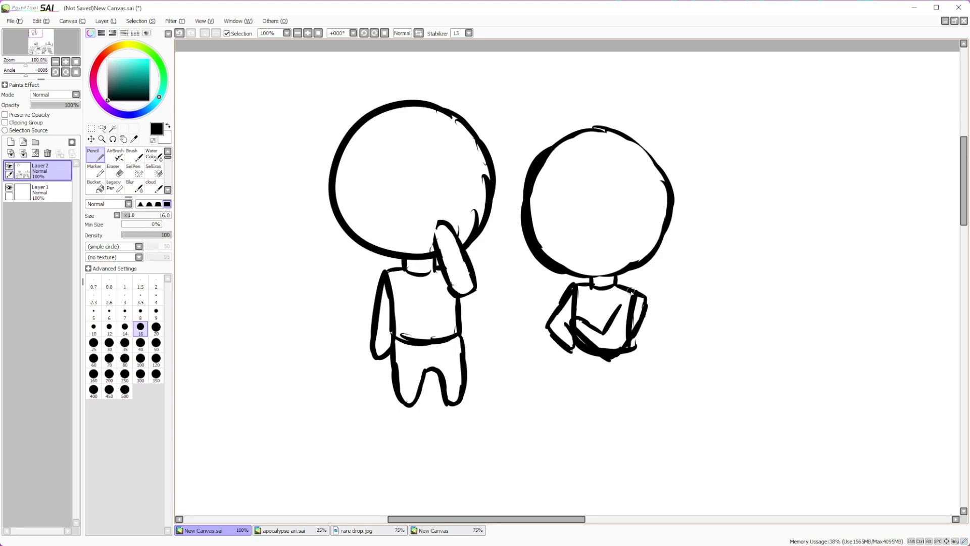
scroll(655, 190, "down", 3)
scroll(656, 164, "up", 1)
scroll(651, 310, "up", 3)
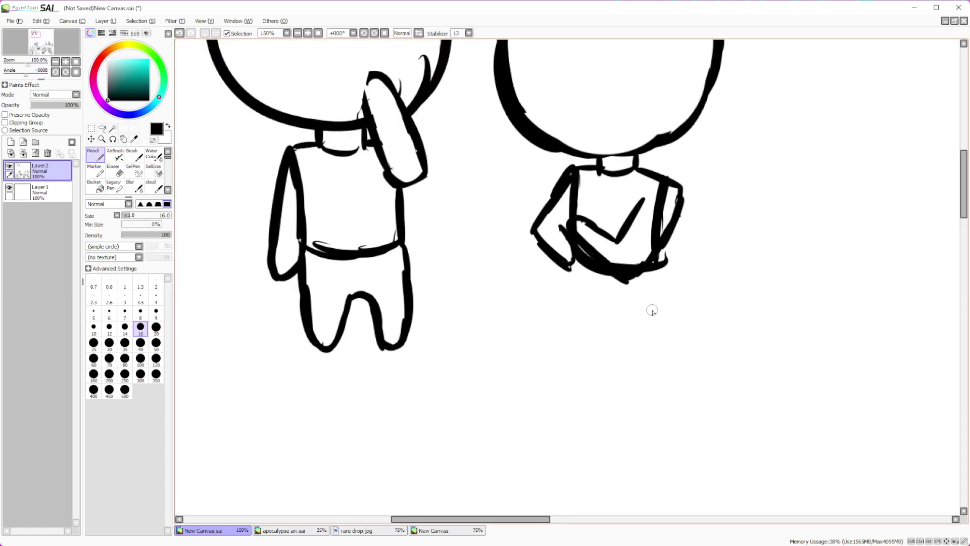
left_click(125, 314)
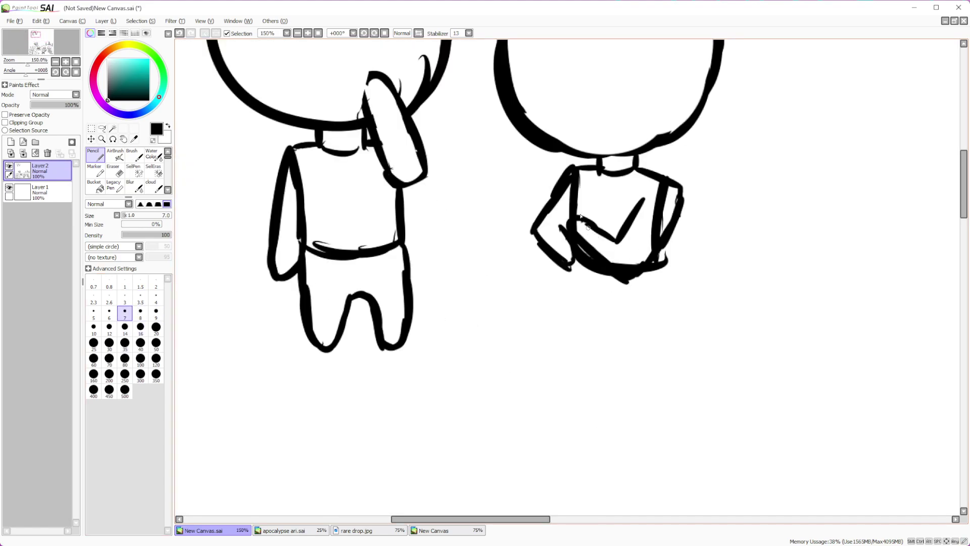
left_click(109, 328)
Erase stray marks around the crossed arm and upper torso with a size-14 Eraser
key("e")
left_click_drag(595, 239, 588, 216)
left_click(180, 33)
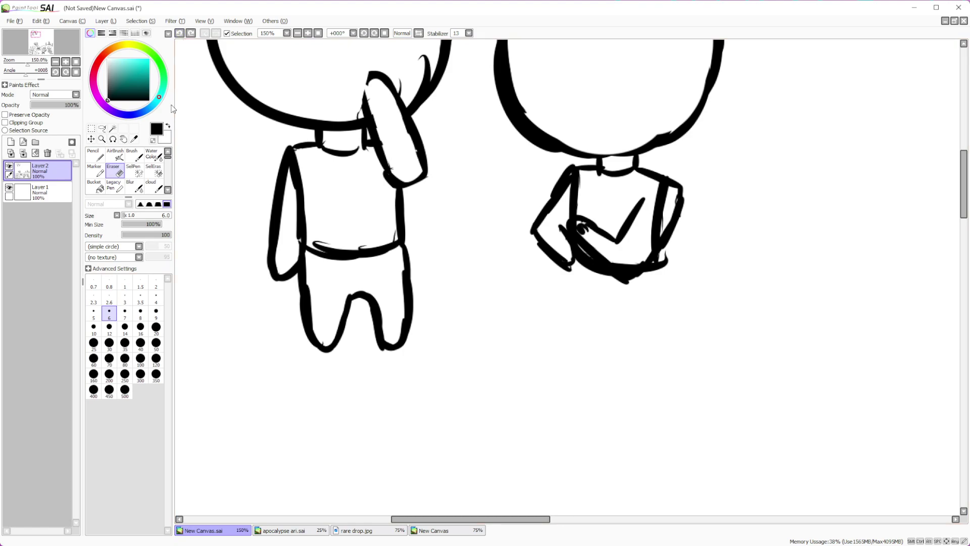
left_click(124, 328)
mouse_move(596, 240)
left_mouse_down()
mouse_move(577, 224)
mouse_move(617, 265)
mouse_move(606, 252)
mouse_move(629, 263)
mouse_move(663, 222)
mouse_move(655, 221)
mouse_move(656, 187)
left_mouse_up()
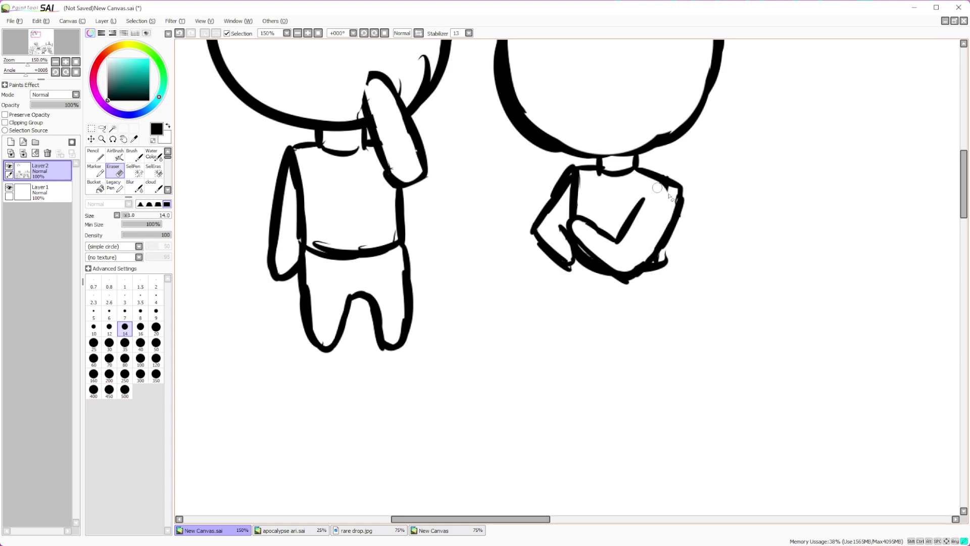
mouse_move(587, 187)
left_mouse_down()
mouse_move(561, 207)
mouse_move(578, 180)
left_mouse_up()
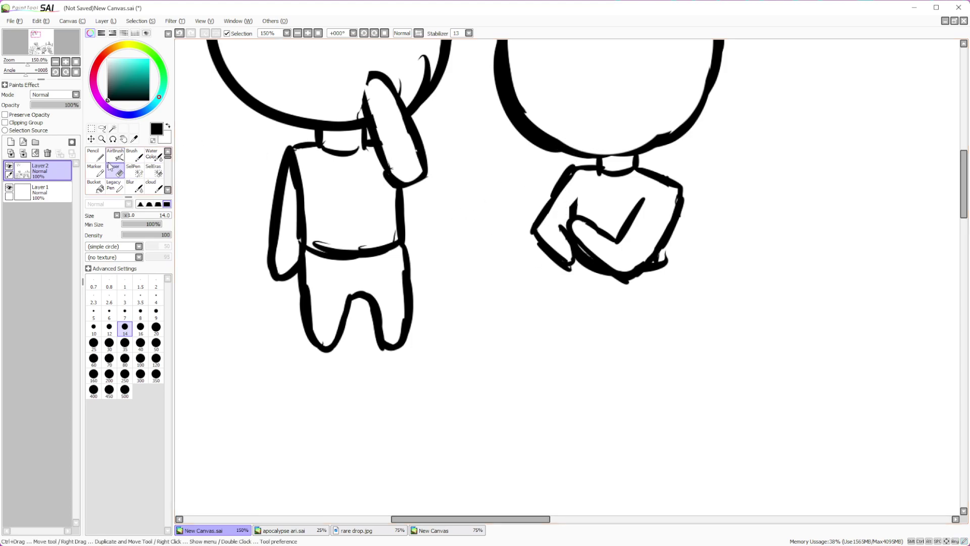
Pencil both short legs and the inner leg lines beneath the crossed arms
key("n")
mouse_move(574, 269)
left_mouse_down()
mouse_move(579, 294)
mouse_move(579, 261)
mouse_move(576, 334)
left_mouse_up()
mouse_move(657, 269)
left_mouse_down()
mouse_move(665, 348)
mouse_move(651, 334)
mouse_move(660, 349)
left_mouse_up()
mouse_move(635, 305)
left_mouse_down()
mouse_move(608, 302)
mouse_move(597, 315)
mouse_move(604, 298)
mouse_move(587, 344)
mouse_move(579, 310)
mouse_move(581, 327)
mouse_move(597, 320)
mouse_move(589, 340)
mouse_move(607, 295)
mouse_move(628, 307)
mouse_move(649, 346)
mouse_move(670, 325)
left_mouse_up()
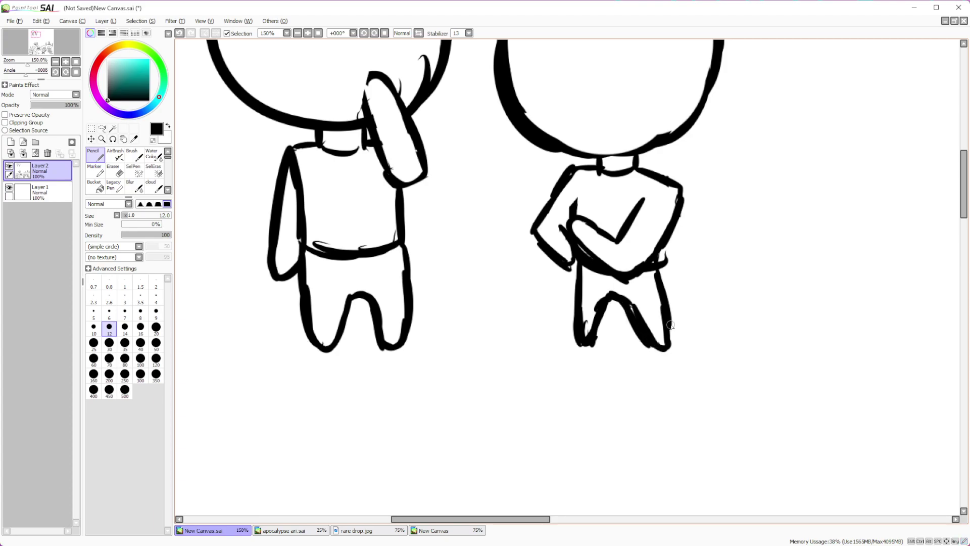
scroll(657, 402, "down", 5)
scroll(627, 400, "up", 3)
scroll(563, 341, "down", 2)
scroll(584, 328, "up", 1)
scroll(425, 352, "up", 2)
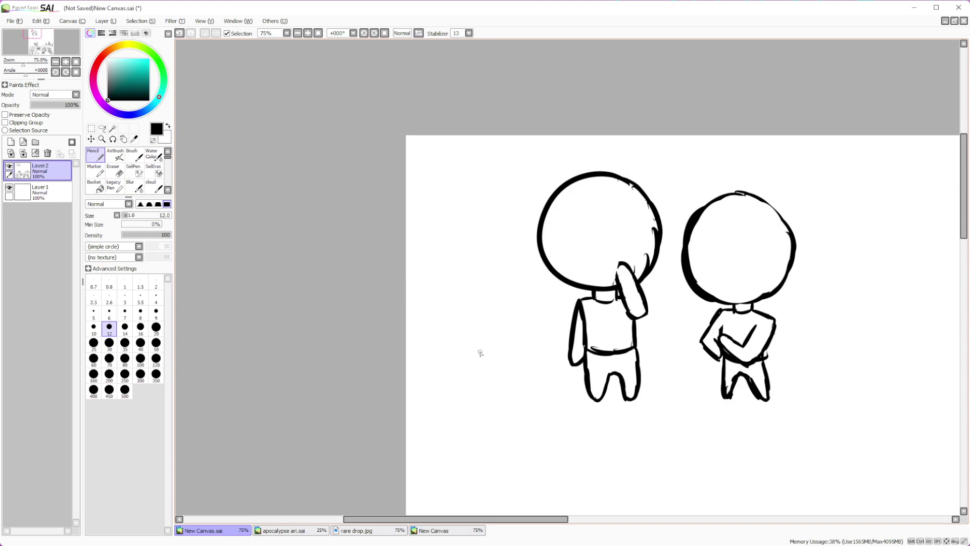
Sketch a round head to the left of the two existing figures
left_click_drag(513, 259, 442, 316)
mouse_move(445, 283)
left_mouse_down()
mouse_move(481, 335)
mouse_move(441, 300)
mouse_move(493, 350)
mouse_move(460, 341)
mouse_move(521, 335)
mouse_move(526, 348)
mouse_move(531, 288)
mouse_move(519, 262)
mouse_move(537, 286)
left_mouse_up()
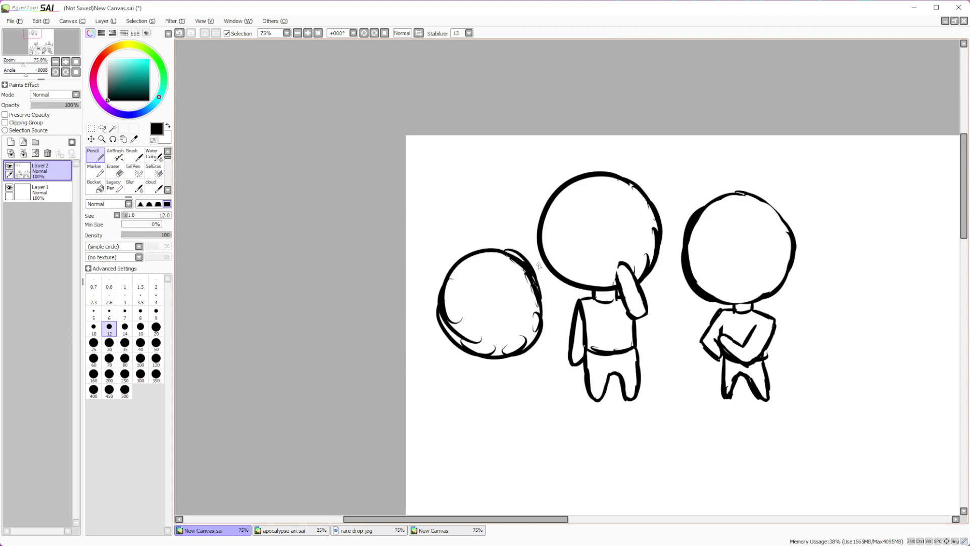
scroll(552, 252, "down", 2)
scroll(496, 405, "up", 4)
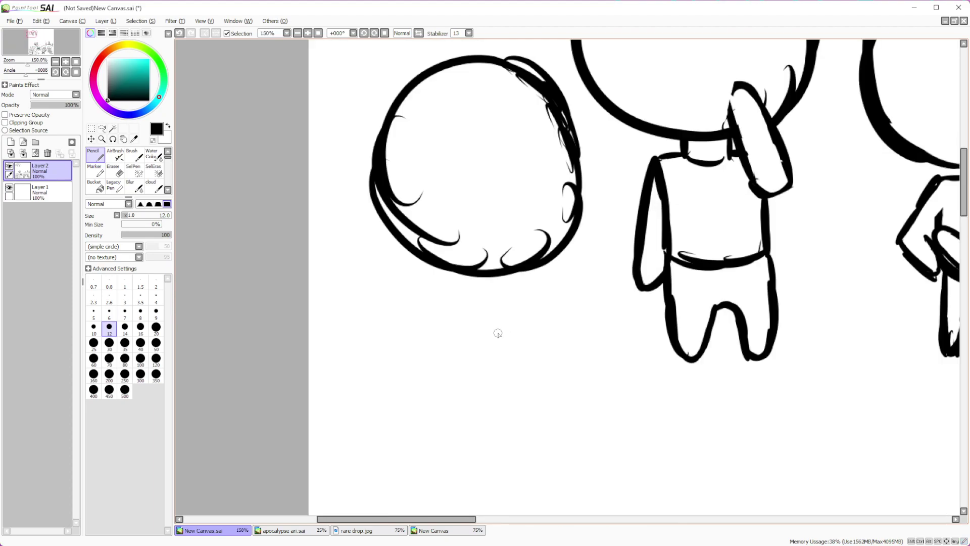
Draw the new figure's neck, right body side and feet outline
mouse_move(464, 286)
left_mouse_down()
mouse_move(497, 289)
mouse_move(439, 303)
mouse_move(523, 288)
mouse_move(436, 323)
mouse_move(446, 379)
mouse_move(465, 388)
mouse_move(455, 378)
mouse_move(525, 381)
left_mouse_up()
mouse_move(525, 291)
left_mouse_down()
mouse_move(523, 383)
mouse_move(506, 390)
mouse_move(505, 413)
mouse_move(551, 386)
mouse_move(543, 395)
mouse_move(452, 378)
mouse_move(493, 408)
mouse_move(528, 413)
left_mouse_up()
left_click_drag(480, 377, 522, 394)
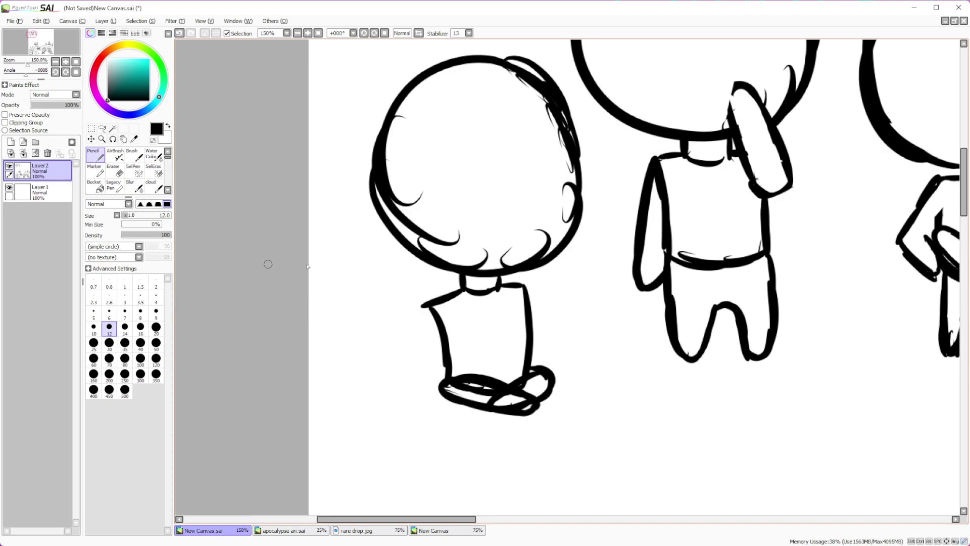
scroll(438, 317, "down", 3)
scroll(448, 312, "up", 3)
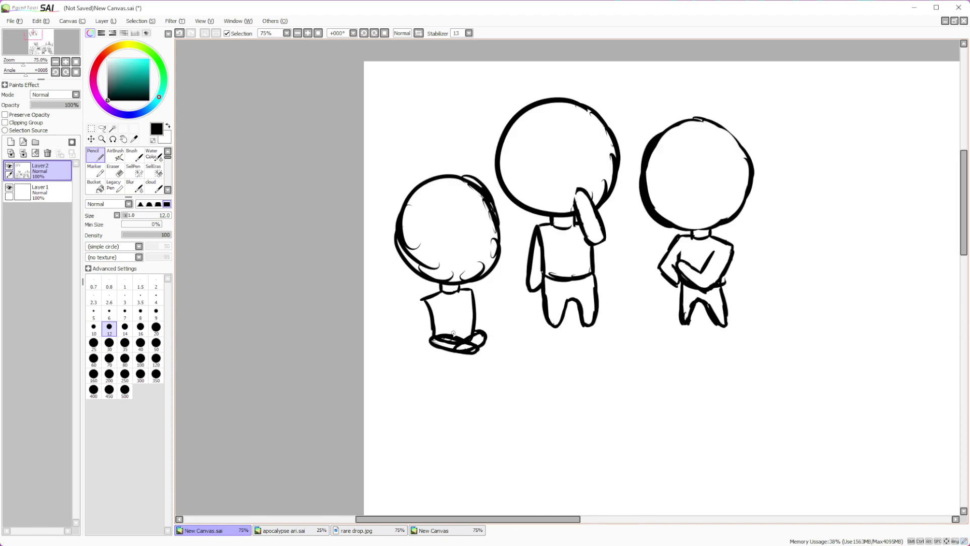
Erase the feet strokes and thin the body's bottom edge with a size-40 Eraser
key("e")
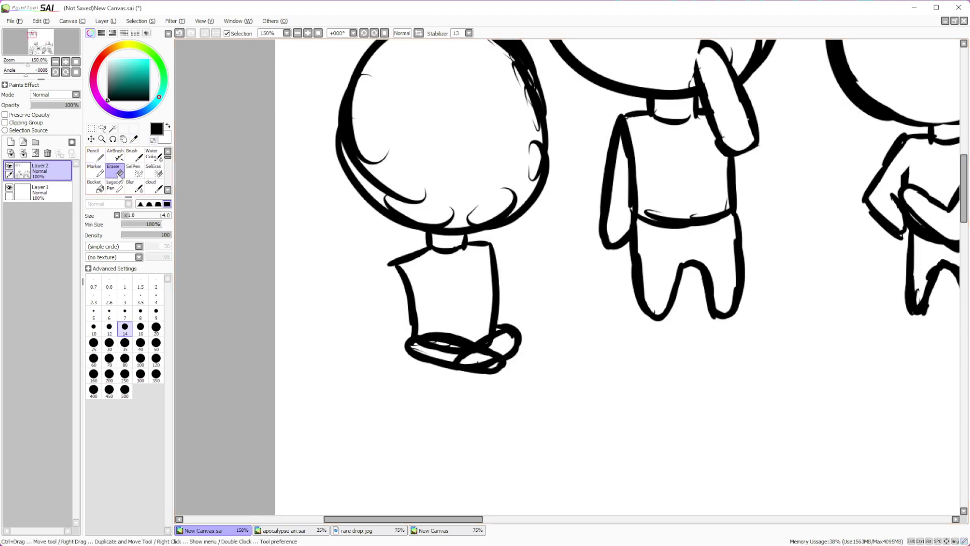
left_click(140, 344)
mouse_move(368, 346)
left_mouse_down()
mouse_move(483, 379)
mouse_move(424, 364)
mouse_move(502, 366)
mouse_move(524, 324)
mouse_move(507, 362)
left_mouse_up()
mouse_move(435, 332)
left_mouse_down()
mouse_move(457, 326)
mouse_move(451, 291)
left_mouse_up()
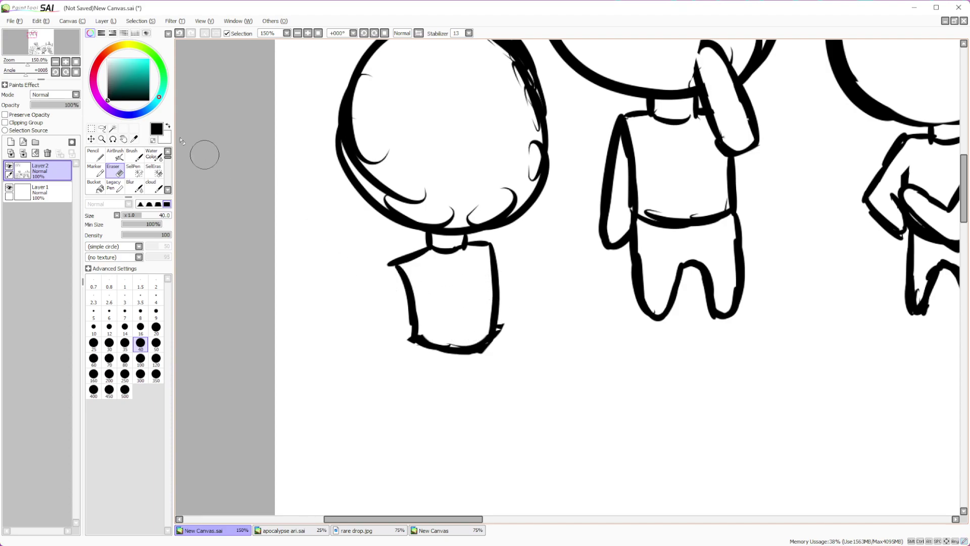
Redraw the bottom as an ankle band with curved crossed feet, clearing its inner lines
left_click(95, 154)
mouse_move(410, 359)
left_mouse_down()
mouse_move(444, 374)
mouse_move(488, 368)
left_mouse_up()
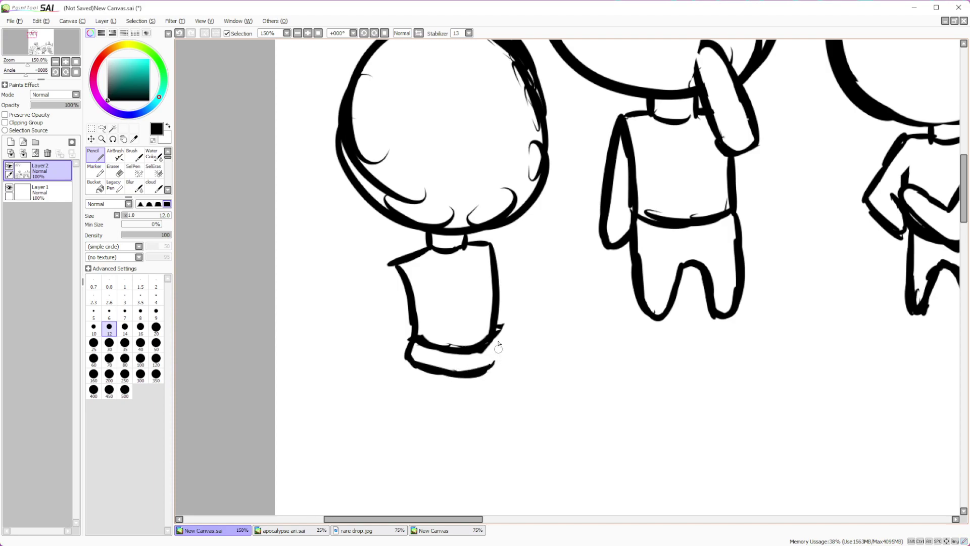
left_click_drag(408, 357, 492, 365)
mouse_move(429, 355)
left_mouse_down()
mouse_move(407, 373)
mouse_move(411, 361)
mouse_move(429, 385)
mouse_move(414, 371)
mouse_move(472, 386)
mouse_move(450, 387)
mouse_move(485, 382)
left_mouse_up()
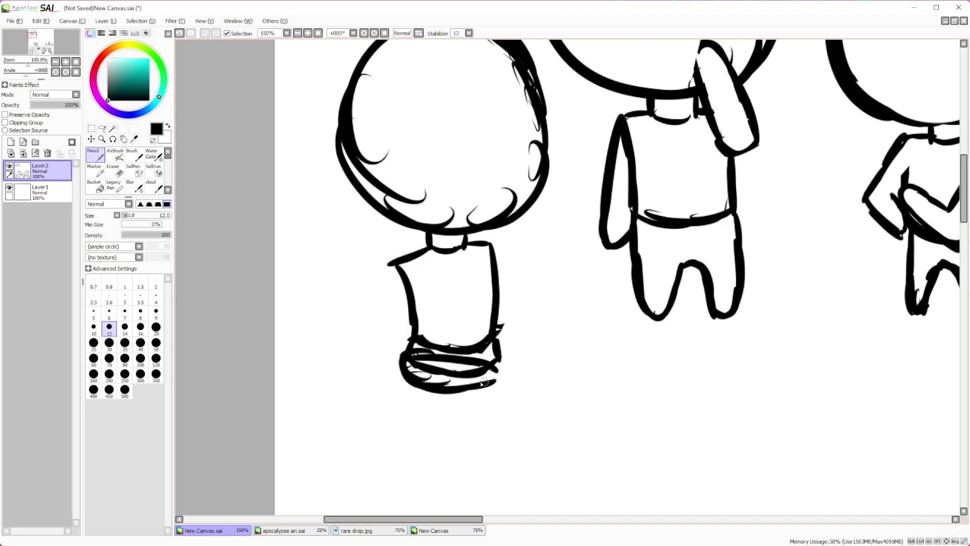
left_click_drag(495, 343, 514, 353)
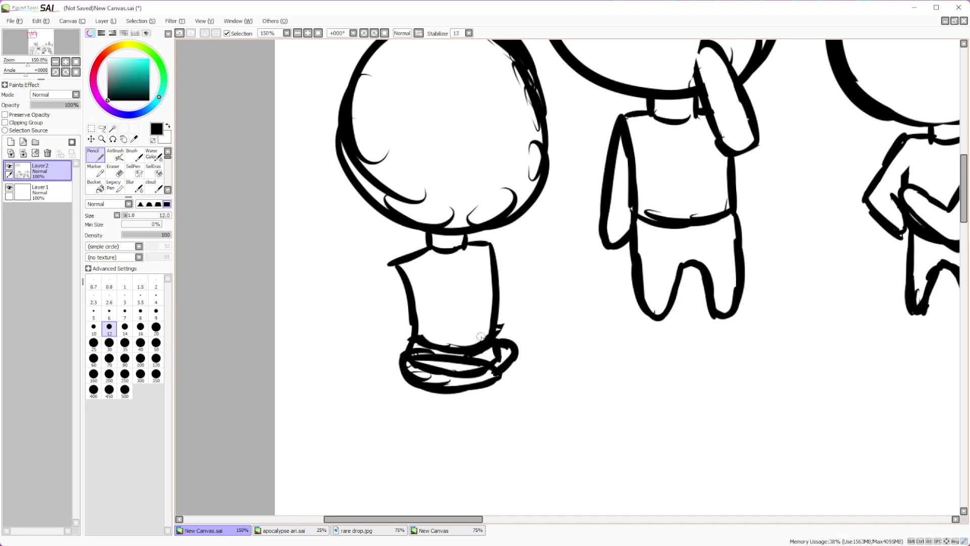
scroll(481, 336, "down", 3)
scroll(483, 350, "up", 4)
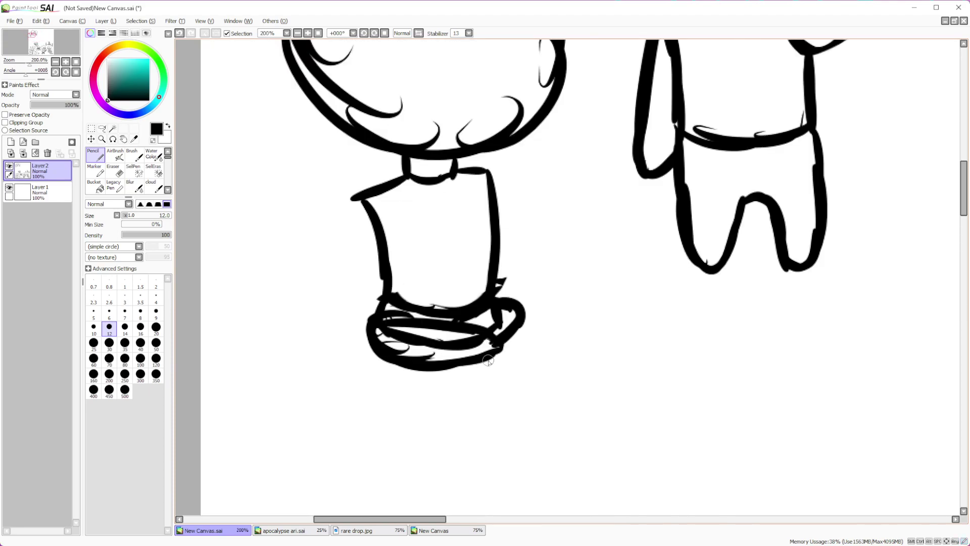
left_click(114, 172)
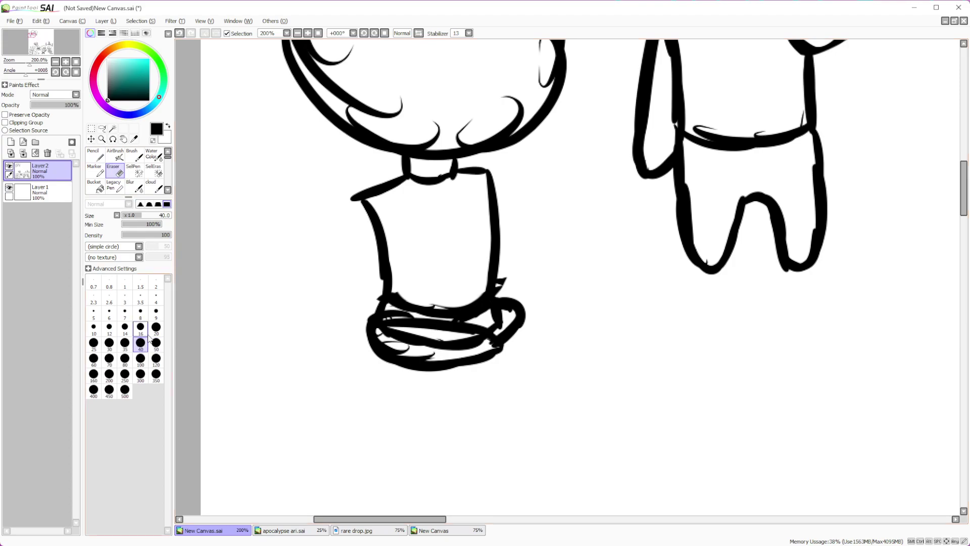
mouse_move(417, 349)
left_mouse_down()
mouse_move(385, 334)
mouse_move(408, 351)
mouse_move(485, 343)
mouse_move(503, 321)
mouse_move(402, 309)
mouse_move(406, 295)
mouse_move(419, 309)
mouse_move(455, 309)
mouse_move(483, 290)
left_mouse_up()
Pencil the drawn-up leg lines with thickened outer outlines inside the body
key("n")
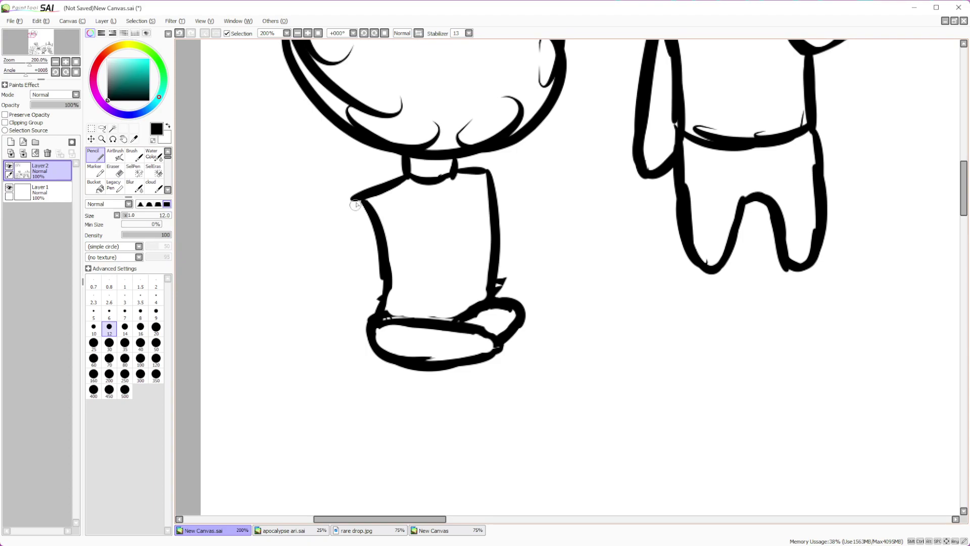
mouse_move(403, 209)
left_mouse_down()
mouse_move(441, 321)
mouse_move(390, 280)
left_mouse_up()
mouse_move(355, 197)
left_mouse_down()
mouse_move(388, 277)
mouse_move(354, 214)
mouse_move(407, 298)
left_mouse_up()
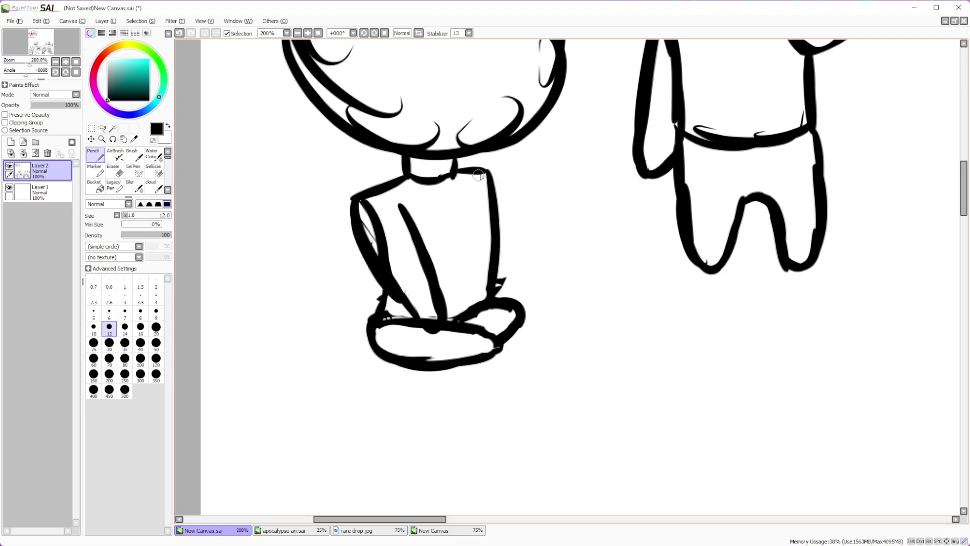
left_click_drag(477, 176, 512, 258)
left_click_drag(502, 197, 516, 279)
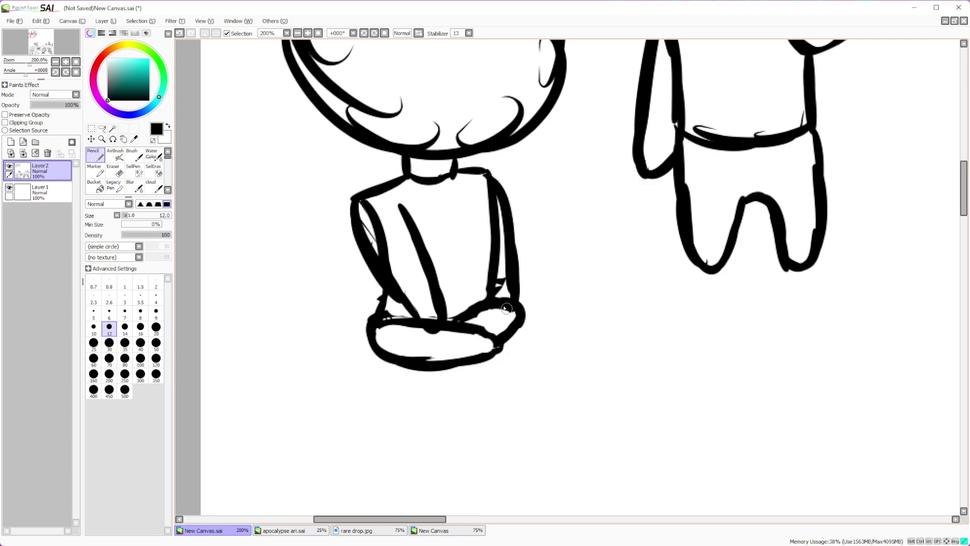
left_click_drag(466, 210, 495, 292)
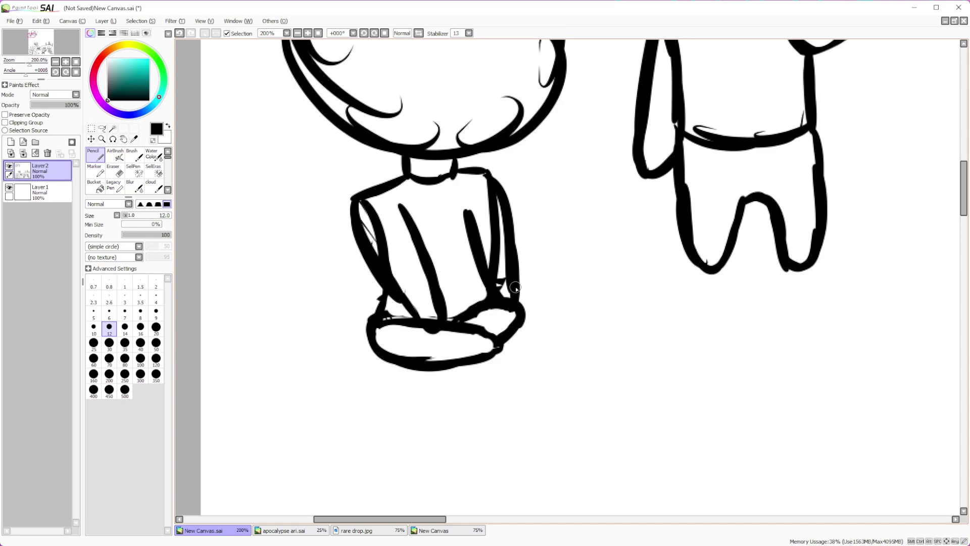
scroll(549, 298, "down", 6)
Erase the doubled inner leg strokes on the left chibi
scroll(552, 313, "up", 6)
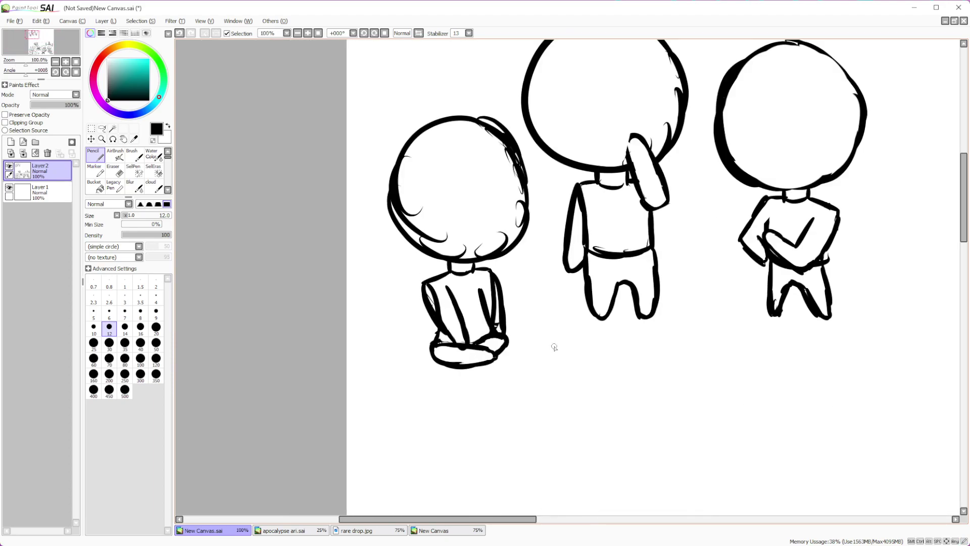
key("e")
mouse_move(320, 260)
left_mouse_down()
mouse_move(315, 226)
mouse_move(326, 296)
mouse_move(371, 348)
left_mouse_up()
mouse_move(435, 243)
left_mouse_down()
mouse_move(437, 304)
mouse_move(439, 259)
mouse_move(415, 221)
mouse_move(408, 263)
mouse_move(414, 258)
mouse_move(423, 277)
mouse_move(412, 226)
mouse_move(413, 274)
mouse_move(425, 235)
mouse_move(421, 275)
mouse_move(423, 221)
mouse_move(396, 245)
mouse_move(409, 221)
mouse_move(426, 232)
mouse_move(408, 271)
left_mouse_up()
left_click(97, 154)
left_click(113, 171)
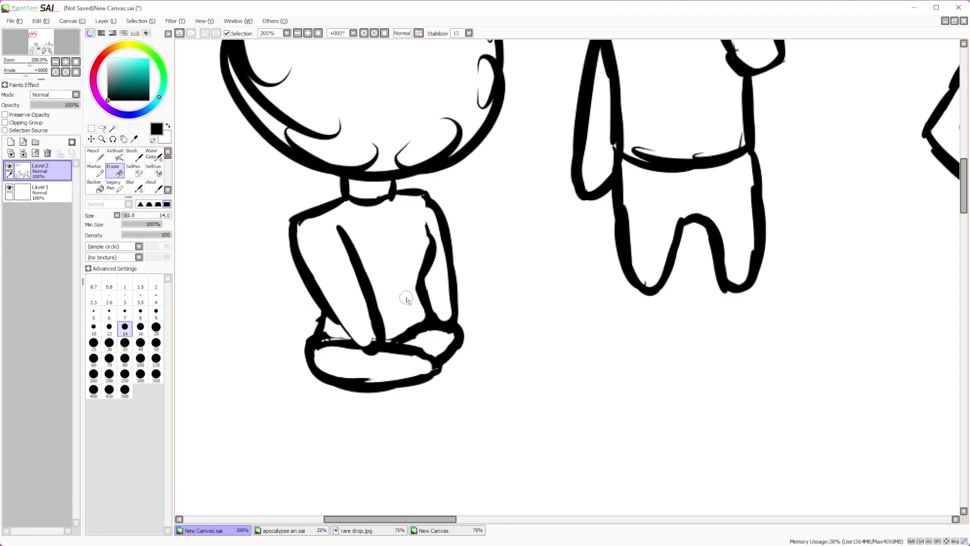
scroll(468, 254, "down", 6)
scroll(485, 242, "up", 3)
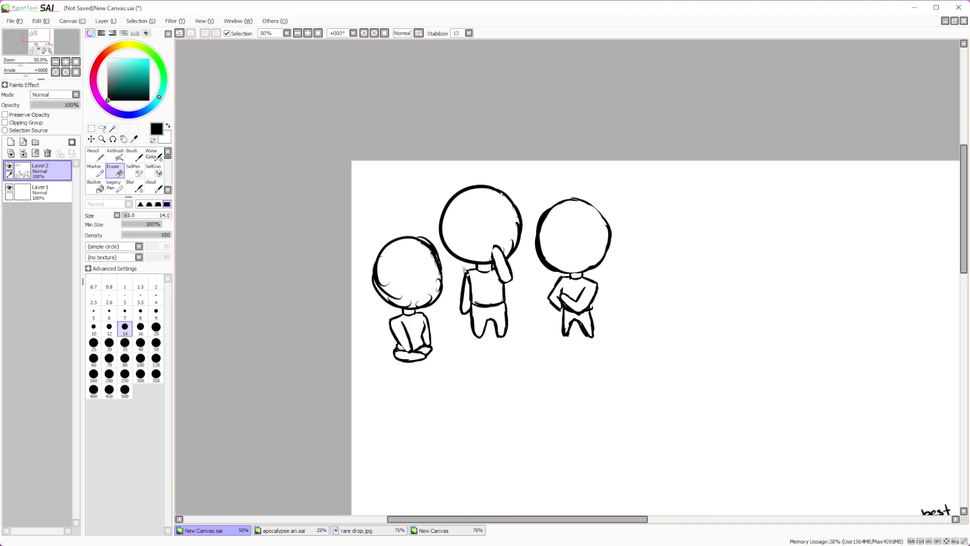
Lasso the left chibi, nudge it up and left with Ctrl+T, then commit and deselect
left_click(102, 128)
mouse_move(373, 186)
left_mouse_down()
mouse_move(299, 260)
mouse_move(321, 414)
mouse_move(437, 422)
left_mouse_up()
left_click_drag(429, 242, 372, 186)
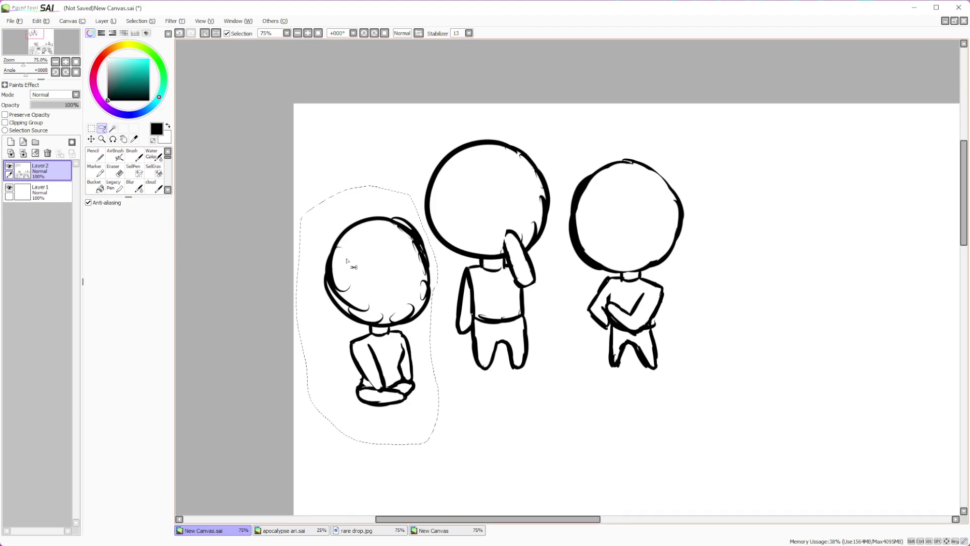
key("ctrl+t")
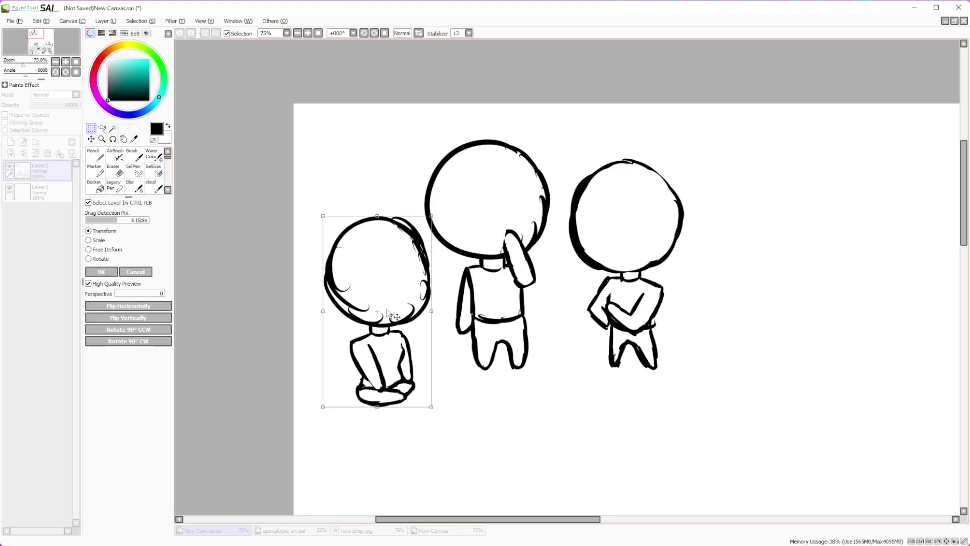
left_click_drag(389, 293, 382, 291)
scroll(598, 346, "down", 3)
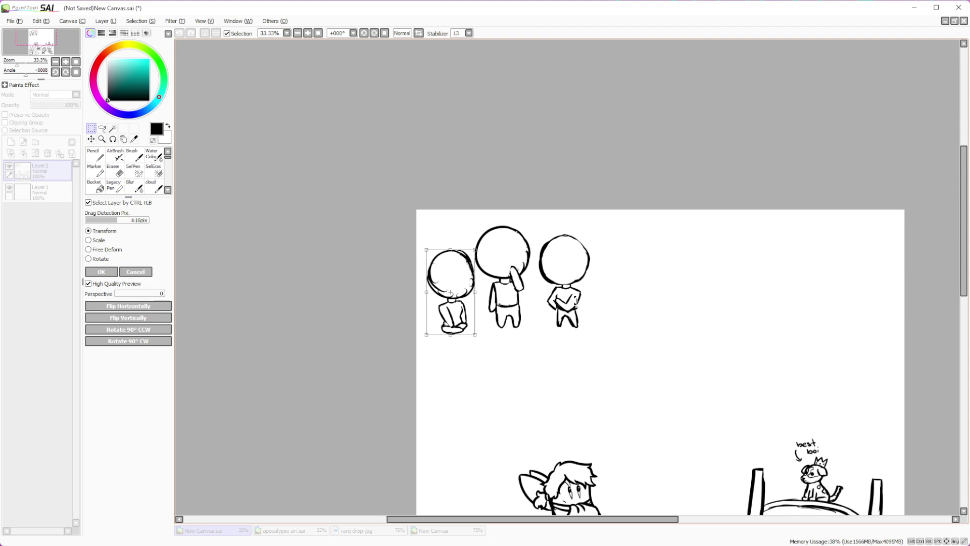
scroll(547, 223, "up", 3)
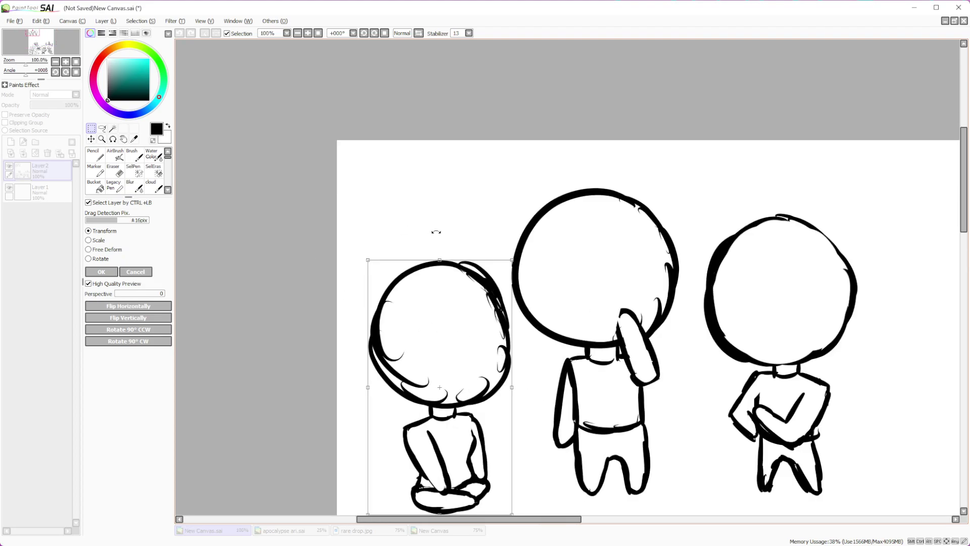
scroll(480, 304, "up", 1)
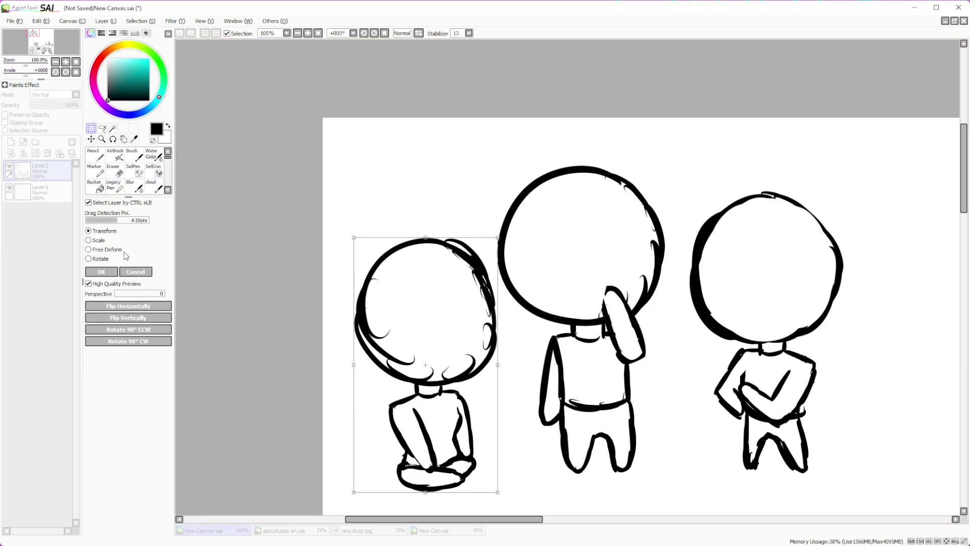
left_click(102, 272)
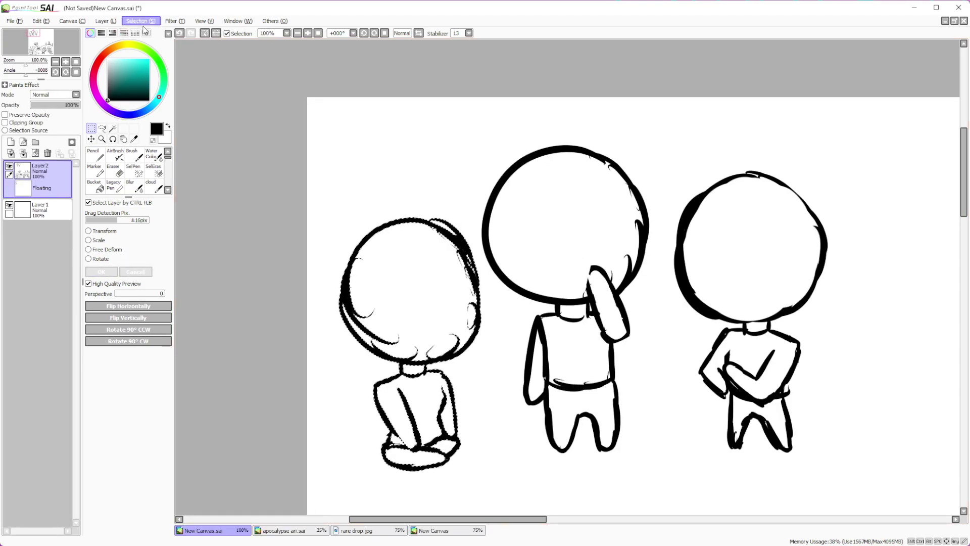
key("ctrl+d")
Erase the stray hair strands inside the left head with a size-40 Eraser
left_click(114, 172)
scroll(401, 303, "up", 1)
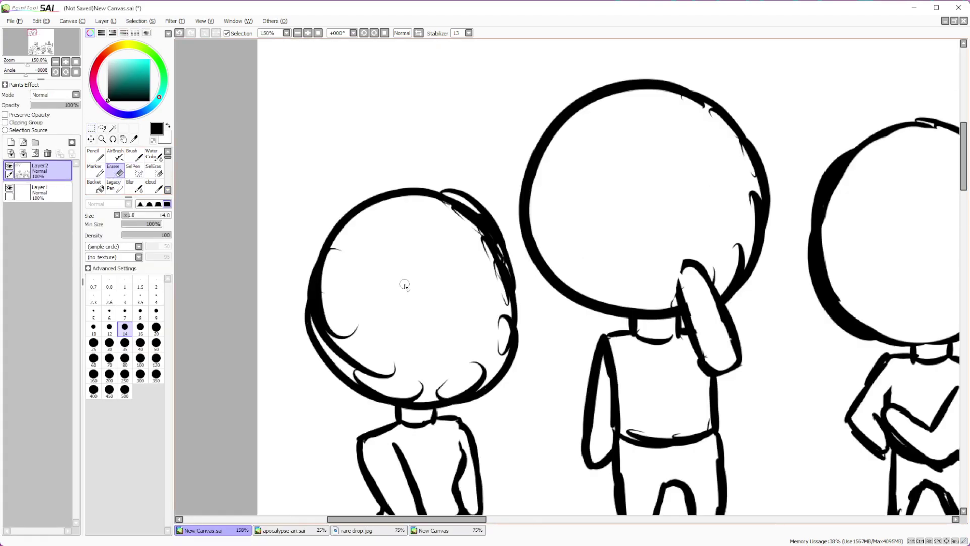
left_click(140, 343)
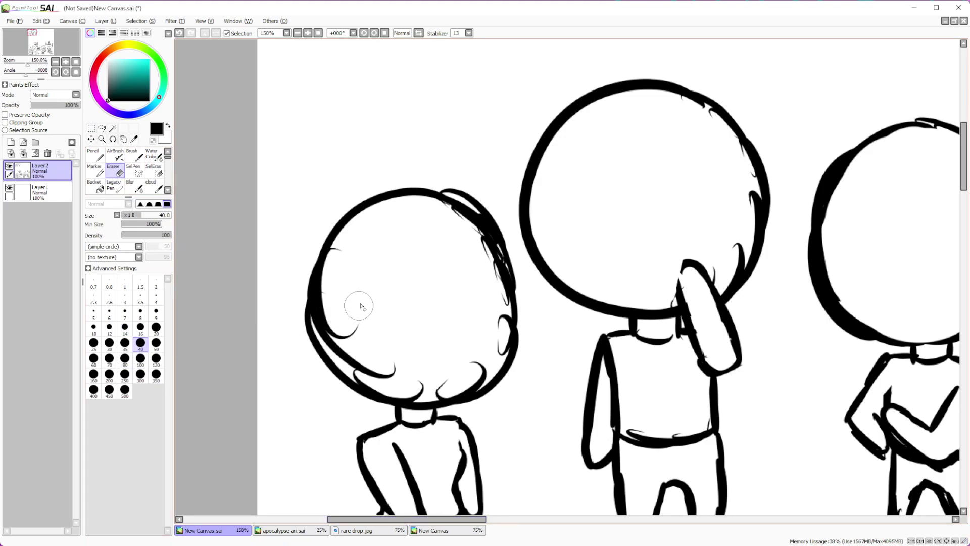
mouse_move(336, 293)
left_mouse_down()
mouse_move(336, 320)
mouse_move(399, 346)
mouse_move(372, 316)
mouse_move(473, 360)
mouse_move(477, 314)
mouse_move(498, 303)
mouse_move(475, 255)
mouse_move(435, 224)
left_mouse_up()
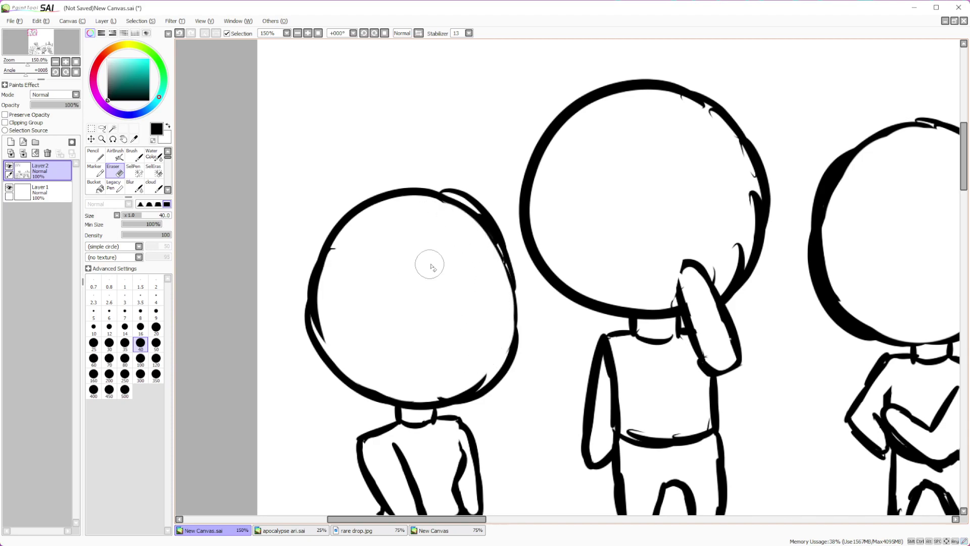
scroll(474, 179, "down", 6)
scroll(513, 172, "up", 6)
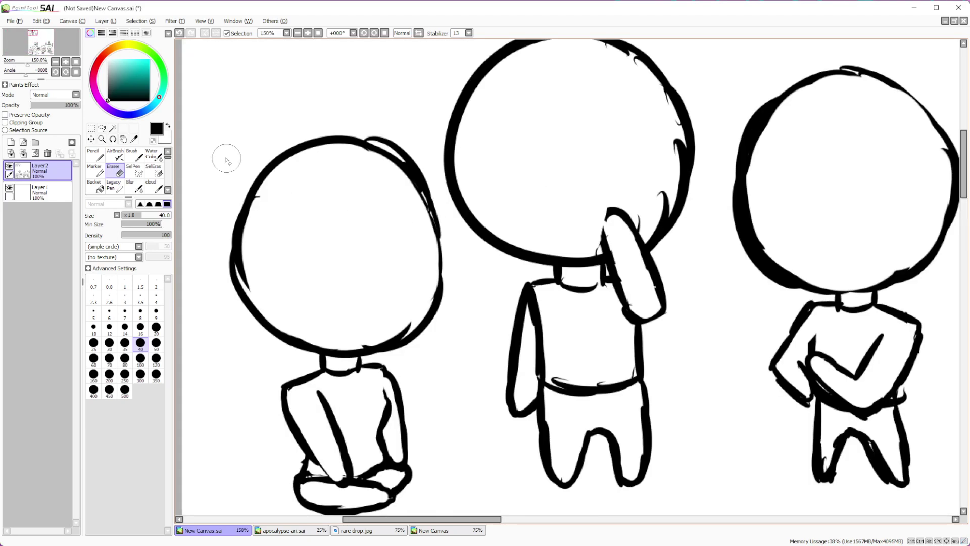
Draw two closed-eye arcs and a small mouth on the middle chibi's face
left_click(96, 155)
left_click_drag(670, 158, 641, 217)
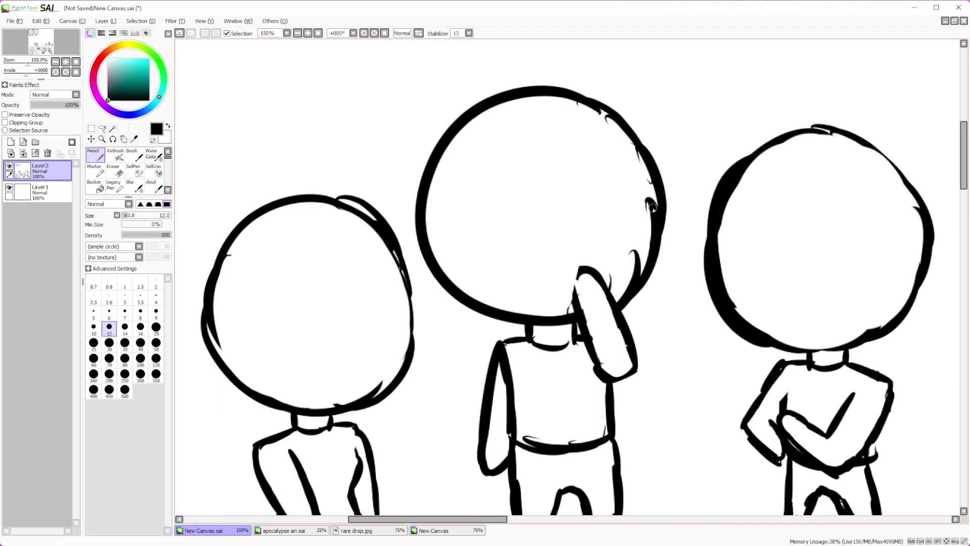
scroll(652, 207, "up", 1)
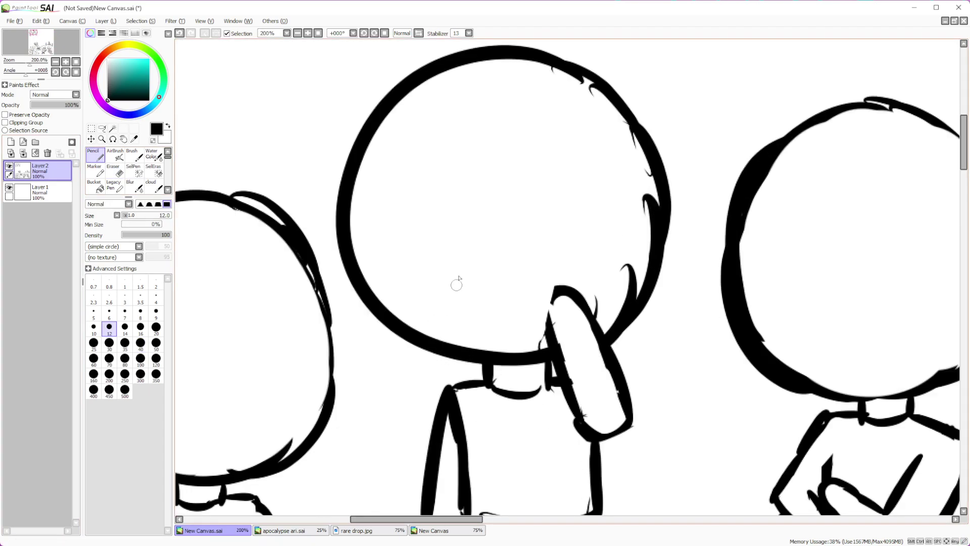
mouse_move(419, 300)
left_mouse_down()
mouse_move(435, 282)
mouse_move(488, 297)
mouse_move(431, 273)
left_mouse_up()
mouse_move(538, 300)
left_mouse_down()
mouse_move(586, 289)
mouse_move(571, 279)
mouse_move(596, 293)
mouse_move(574, 258)
mouse_move(529, 294)
left_mouse_up()
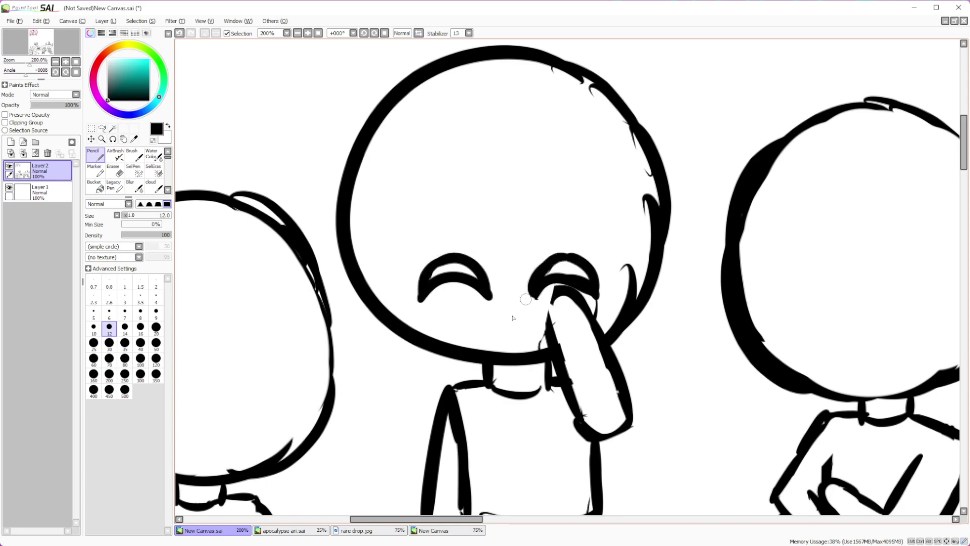
left_click_drag(503, 326, 526, 329)
Try straight and then looped eyebrows, undoing and erasing both attempts
mouse_move(418, 238)
left_mouse_down()
mouse_move(496, 226)
mouse_move(573, 231)
left_mouse_up()
left_click(179, 33)
left_click(180, 33)
mouse_move(428, 247)
left_mouse_down()
mouse_move(465, 225)
mouse_move(437, 235)
left_mouse_up()
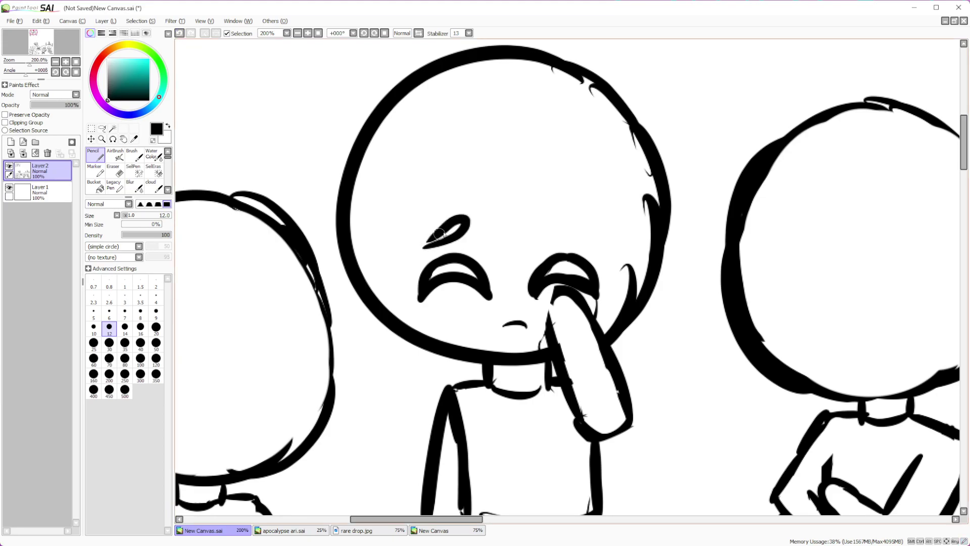
mouse_move(581, 236)
left_mouse_down()
mouse_move(537, 226)
mouse_move(581, 236)
left_mouse_up()
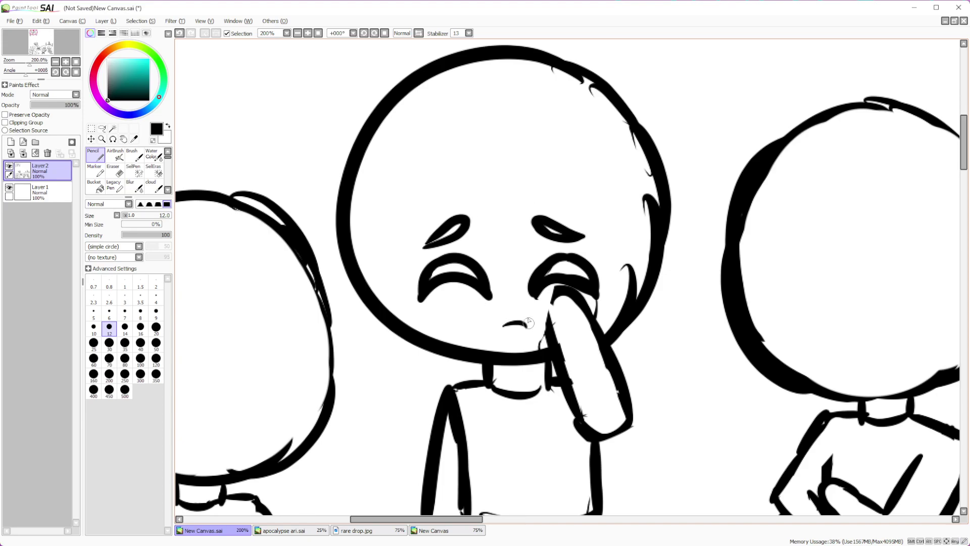
scroll(519, 331, "down", 2)
scroll(521, 320, "up", 3)
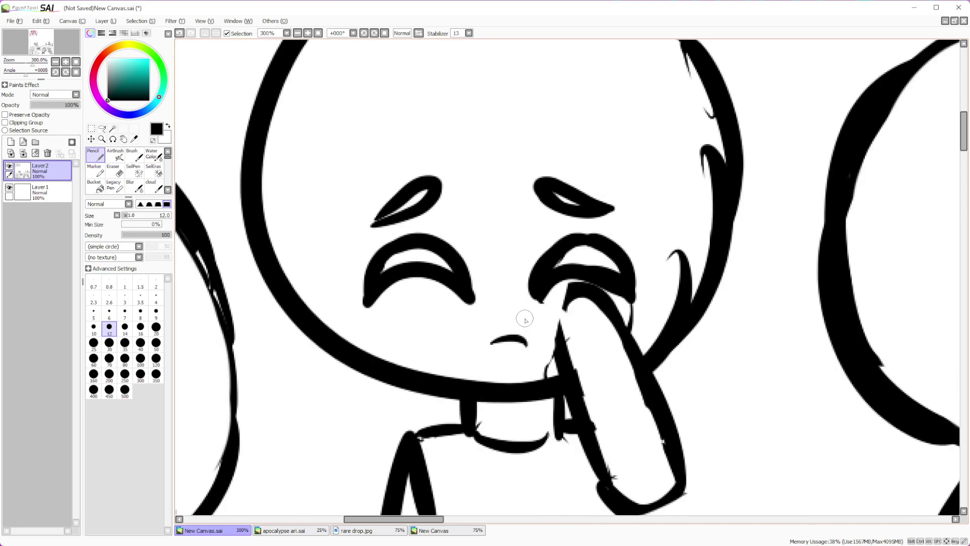
key("e")
mouse_move(384, 217)
left_mouse_down()
mouse_move(455, 184)
mouse_move(357, 210)
left_mouse_up()
left_click_drag(540, 195, 624, 198)
Draw thick frowning eyebrows above both eyes and close the mouth into a small oval
left_click(95, 155)
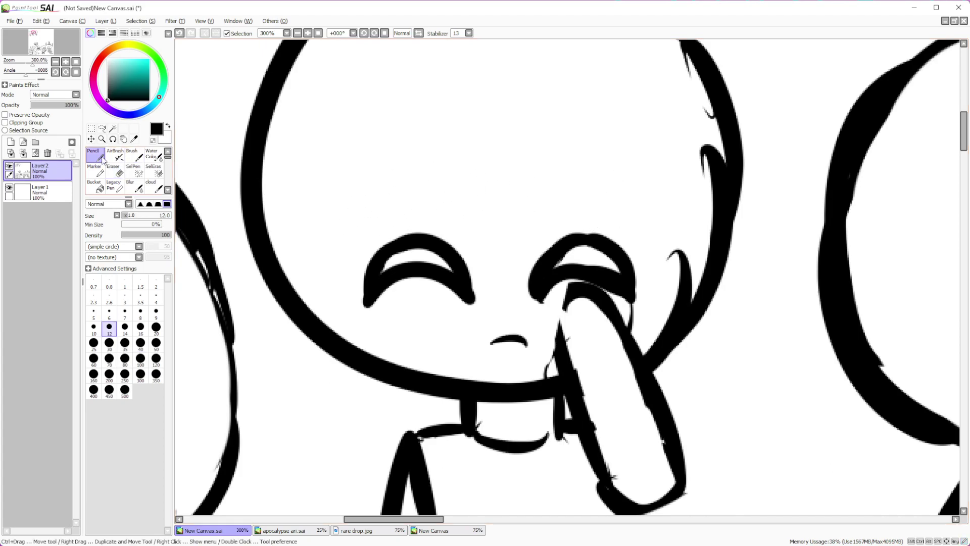
mouse_move(348, 204)
left_mouse_down()
mouse_move(448, 219)
mouse_move(423, 211)
mouse_move(457, 207)
mouse_move(435, 189)
mouse_move(354, 201)
left_mouse_up()
left_click_drag(539, 217, 615, 199)
left_click_drag(533, 199, 601, 190)
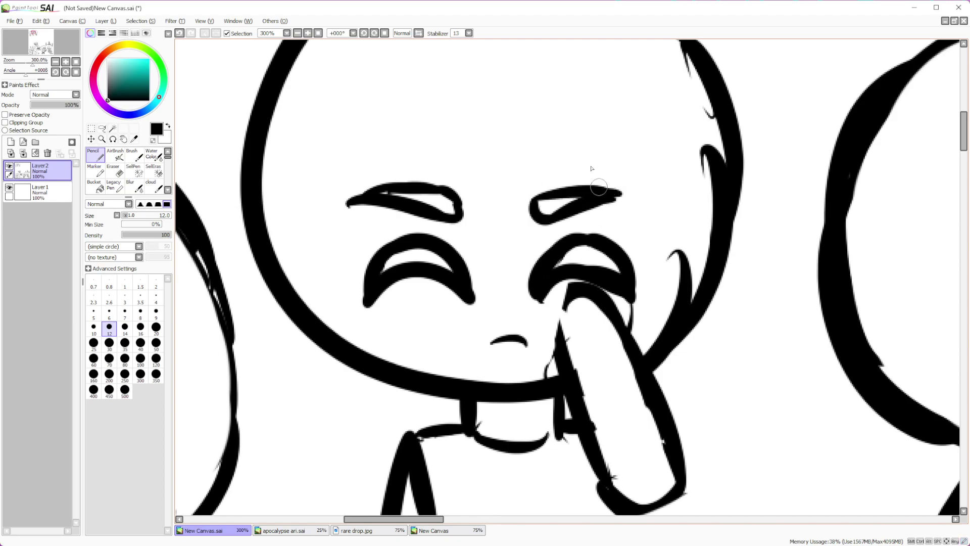
key("e")
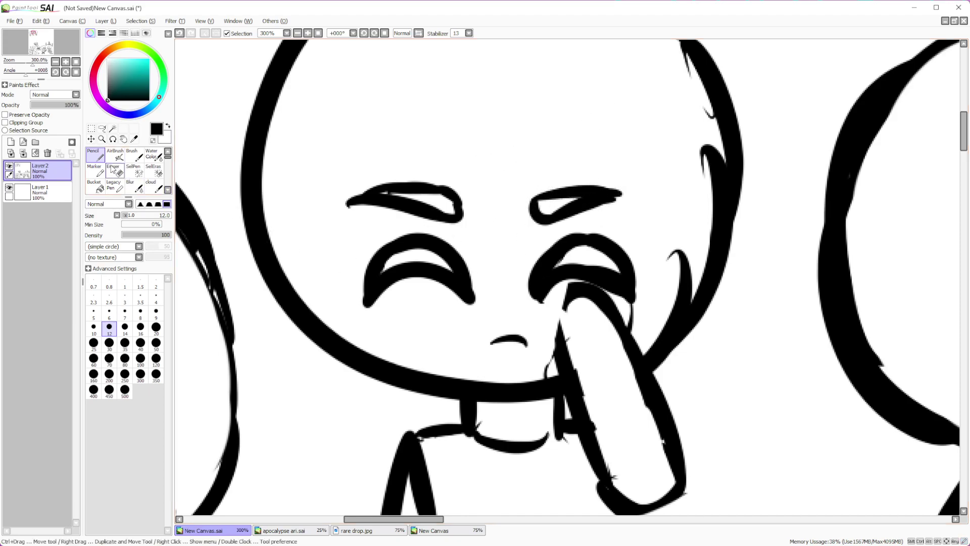
mouse_move(372, 167)
left_mouse_down()
mouse_move(433, 192)
mouse_move(415, 167)
left_mouse_up()
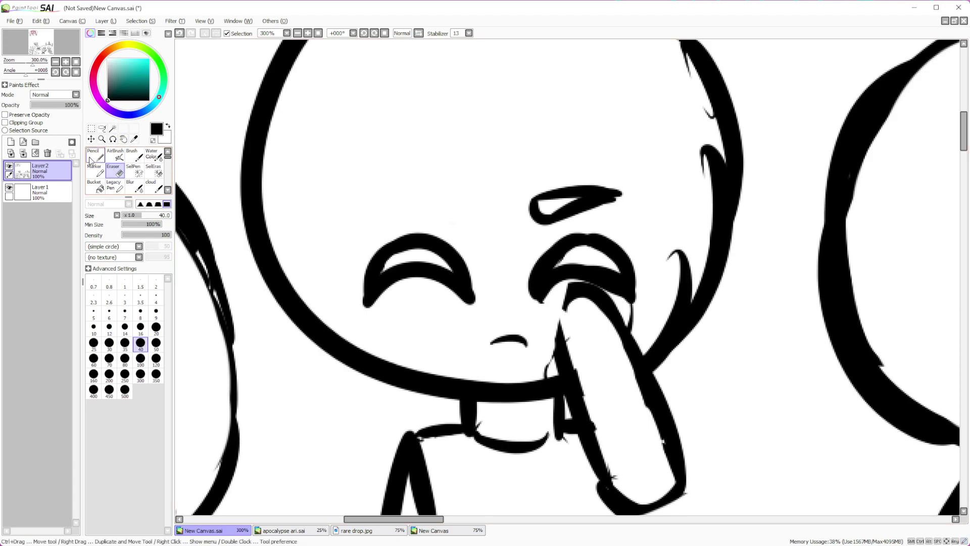
key("n")
left_click_drag(365, 198, 454, 205)
left_click_drag(368, 197, 458, 191)
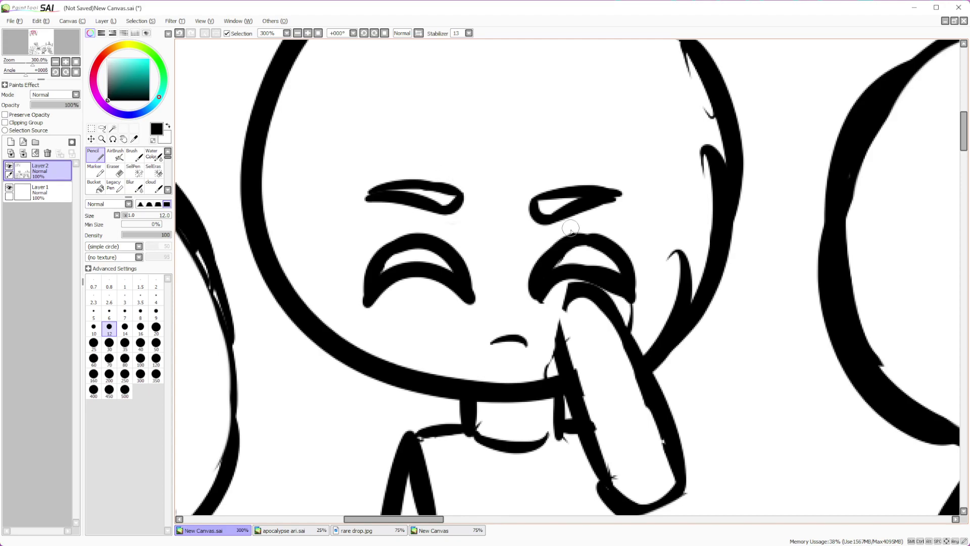
mouse_move(503, 344)
left_mouse_down()
mouse_move(520, 351)
mouse_move(534, 343)
left_mouse_up()
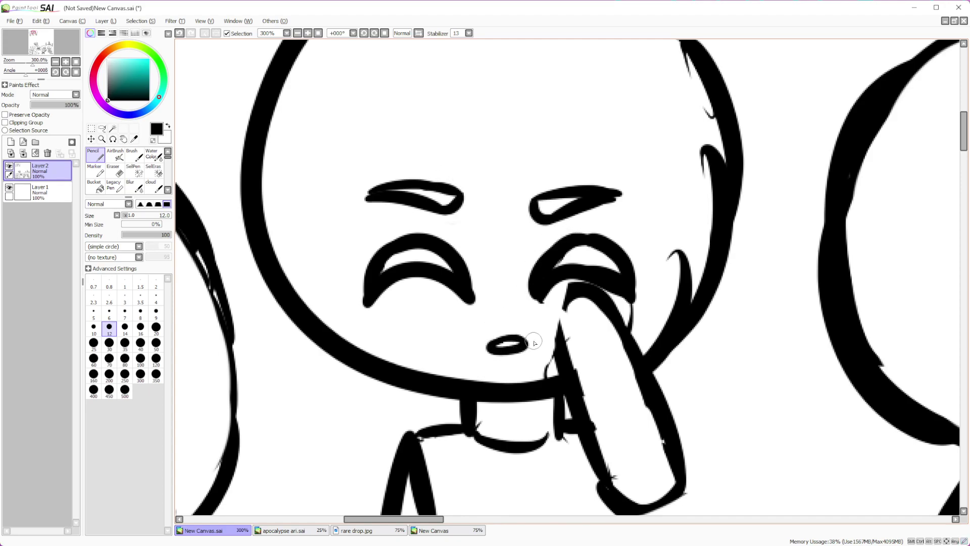
Draw a speech bubble with an X beside the middle chibi's head, redoing the first attempt
scroll(511, 328, "down", 5)
scroll(515, 260, "up", 4)
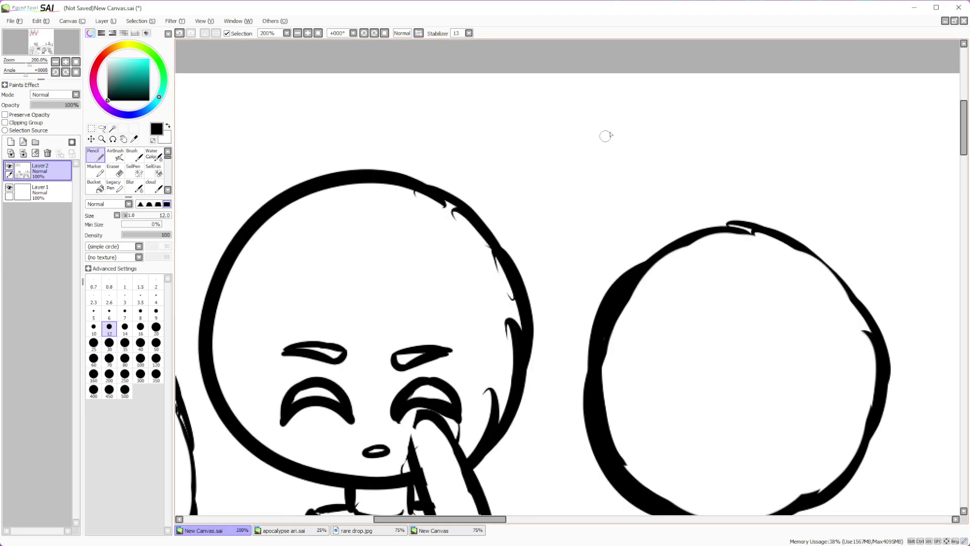
scroll(540, 136, "down", 1)
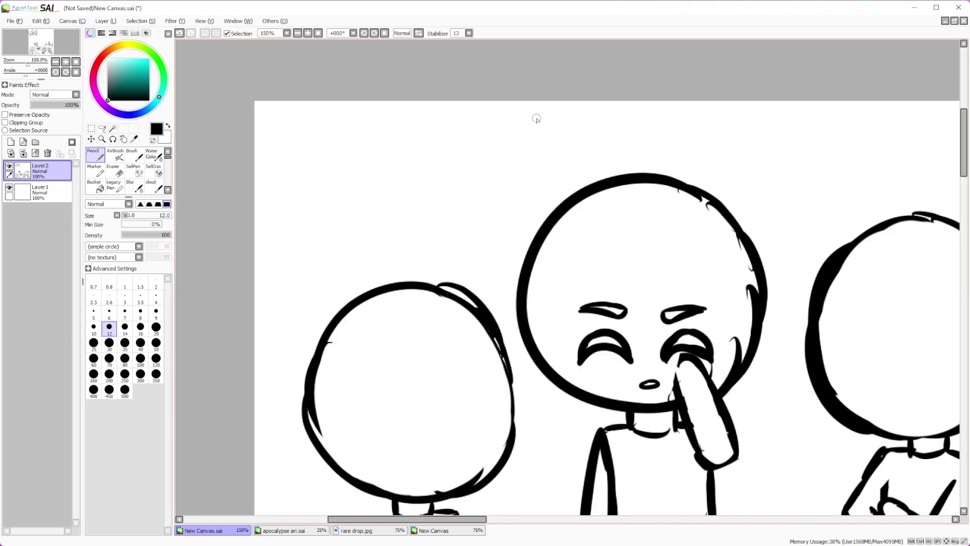
left_click_drag(517, 177, 537, 199)
mouse_move(488, 187)
left_mouse_down()
mouse_move(541, 197)
mouse_move(509, 131)
mouse_move(500, 184)
mouse_move(528, 144)
mouse_move(519, 173)
left_mouse_up()
left_click(180, 33)
mouse_move(475, 149)
left_mouse_down()
mouse_move(506, 170)
mouse_move(473, 178)
left_mouse_up()
Draw a speech bubble above the right chibi with a diagonal stroke inside
scroll(527, 284, "down", 5)
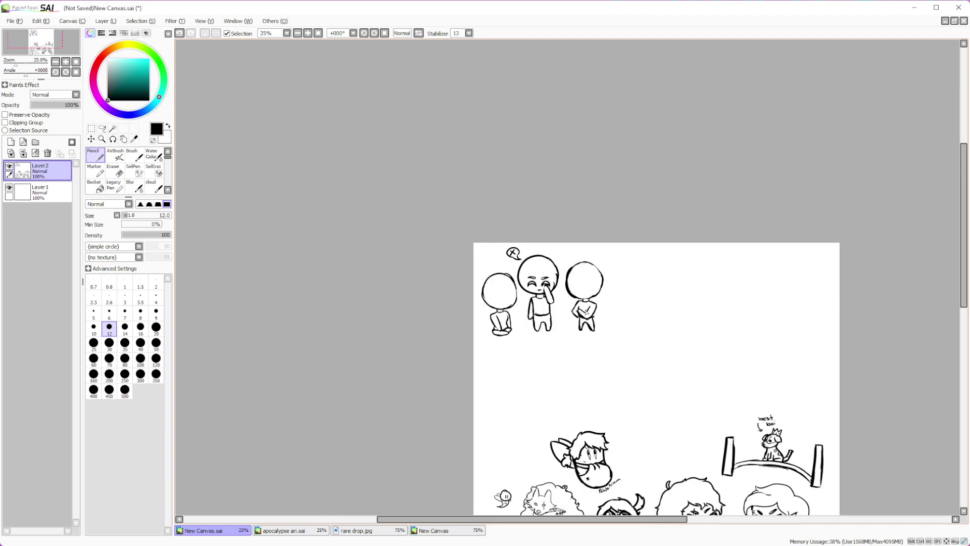
scroll(586, 283, "up", 7)
scroll(738, 310, "down", 3)
scroll(702, 303, "down", 2)
scroll(738, 275, "up", 4)
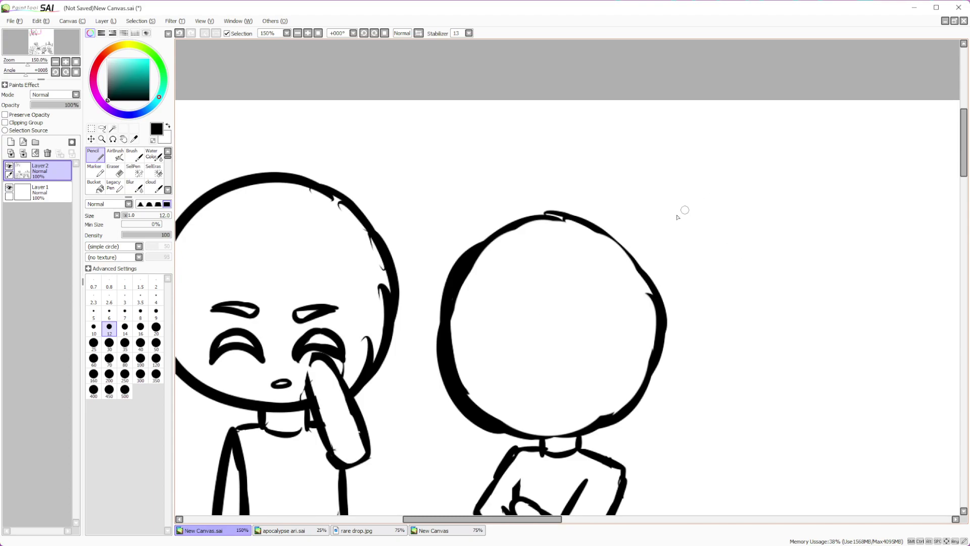
mouse_move(671, 193)
left_mouse_down()
mouse_move(652, 227)
mouse_move(696, 202)
mouse_move(730, 157)
mouse_move(700, 201)
left_mouse_up()
scroll(710, 177, "down", 3)
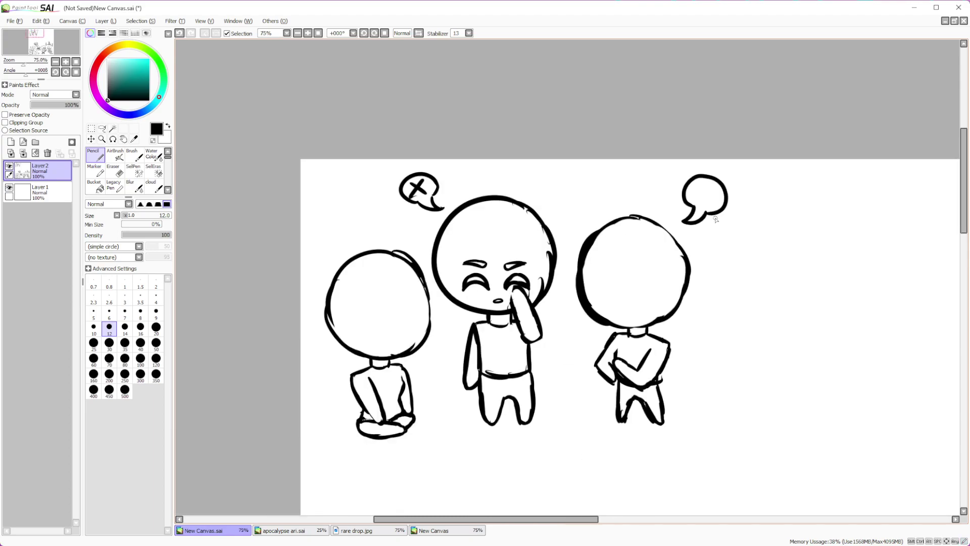
scroll(721, 258, "up", 6)
mouse_move(525, 284)
left_mouse_down()
mouse_move(586, 198)
mouse_move(606, 186)
mouse_move(629, 191)
mouse_move(562, 295)
mouse_move(525, 284)
left_mouse_up()
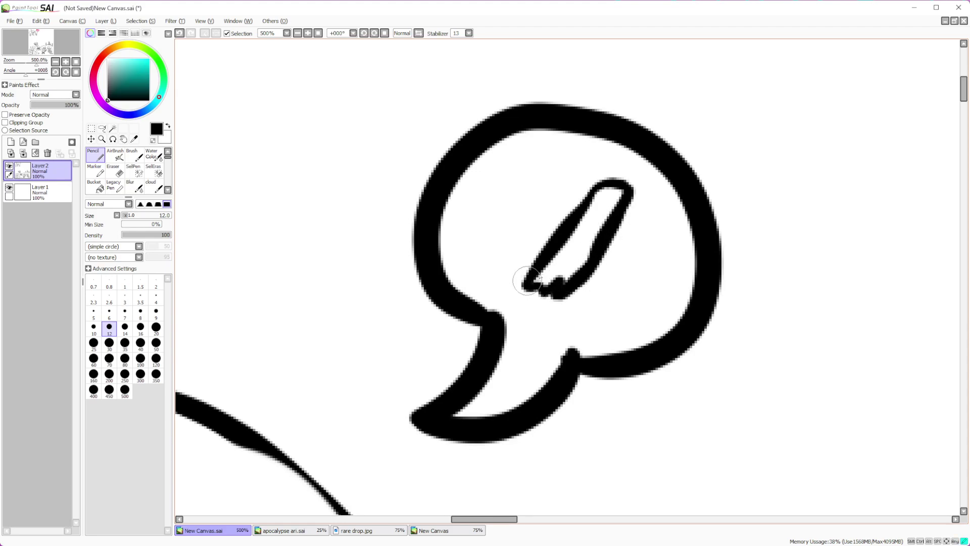
Give the slanted shape in the right bubble a pointed tip and small size-3 detail marks
mouse_move(616, 185)
left_mouse_down()
mouse_move(609, 202)
mouse_move(634, 169)
mouse_move(622, 174)
left_mouse_up()
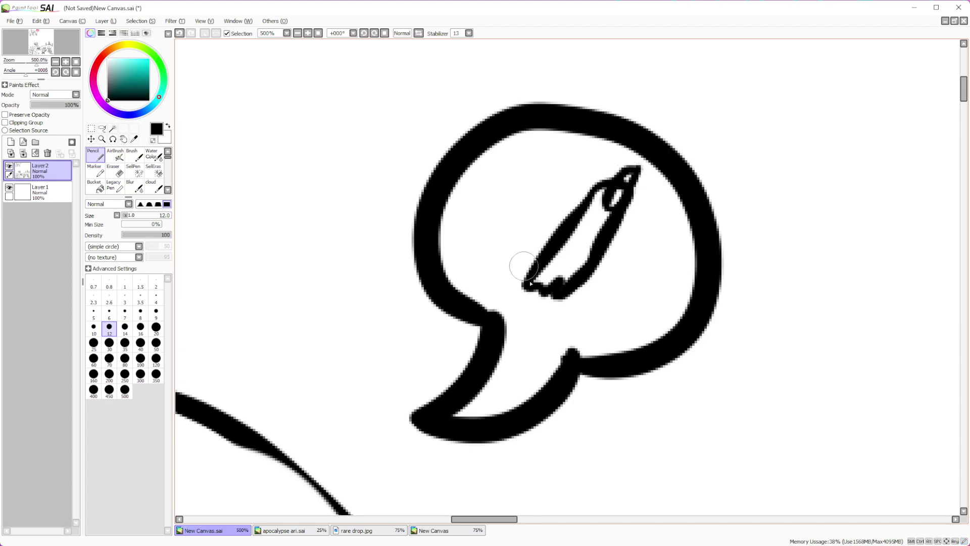
scroll(486, 251, "down", 7)
scroll(546, 294, "up", 2)
scroll(528, 249, "up", 4)
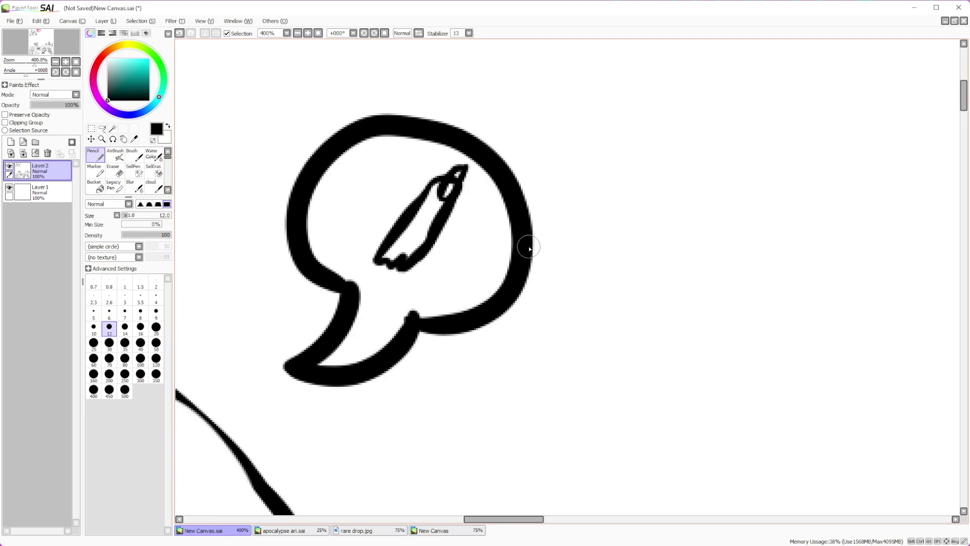
left_click(125, 298)
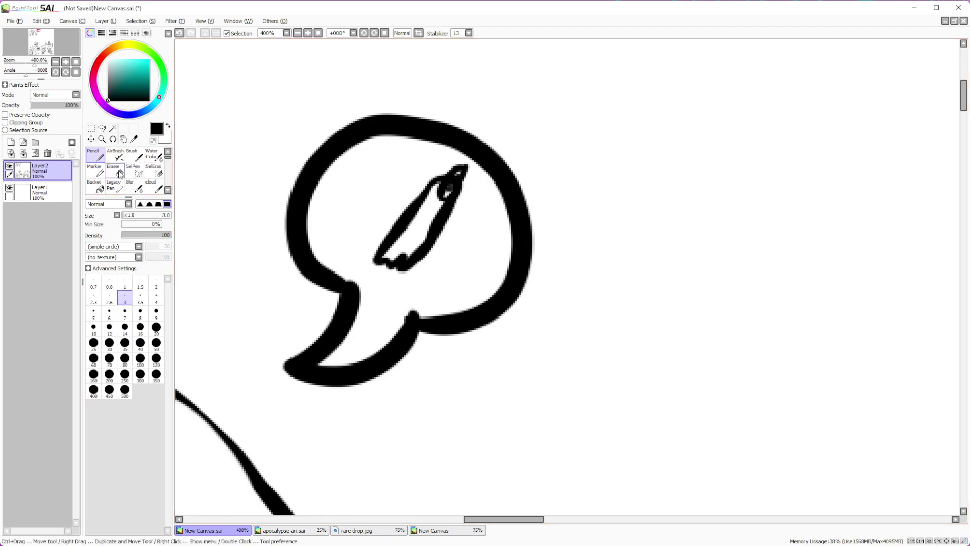
key("e")
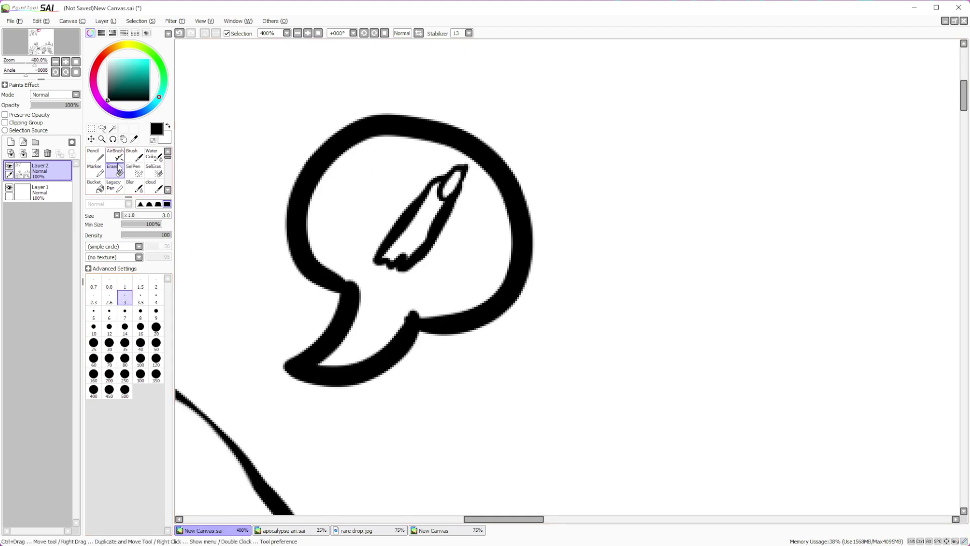
key("n")
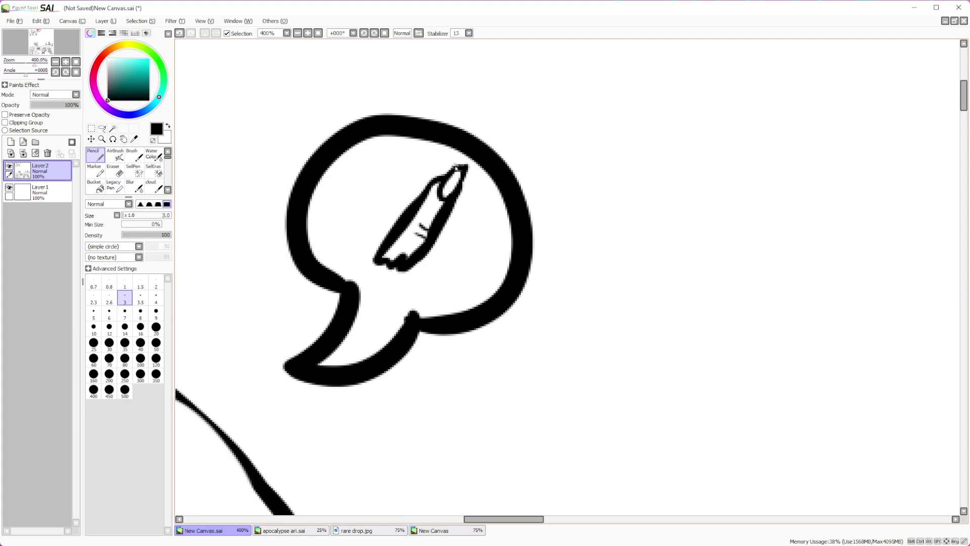
scroll(453, 167, "down", 6)
scroll(337, 331, "up", 3)
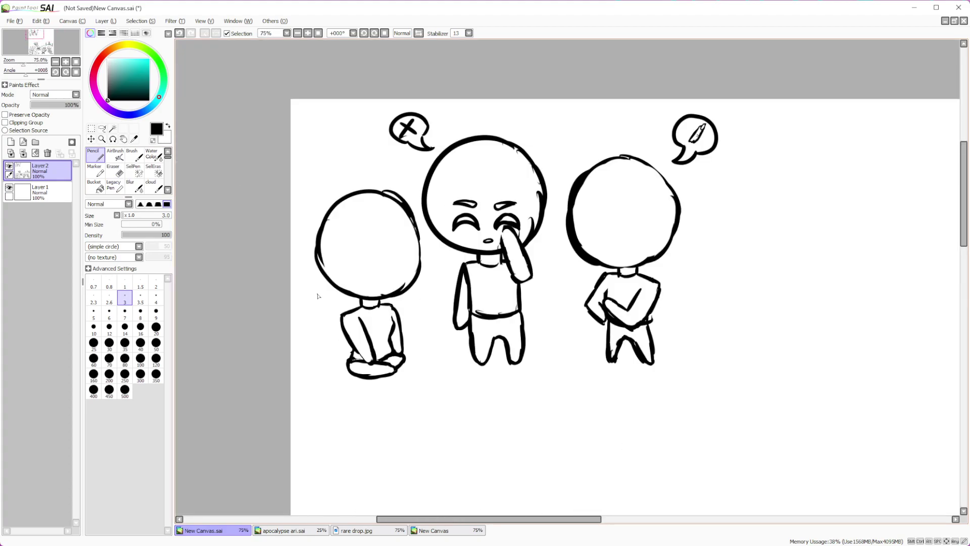
scroll(337, 331, "up", 1)
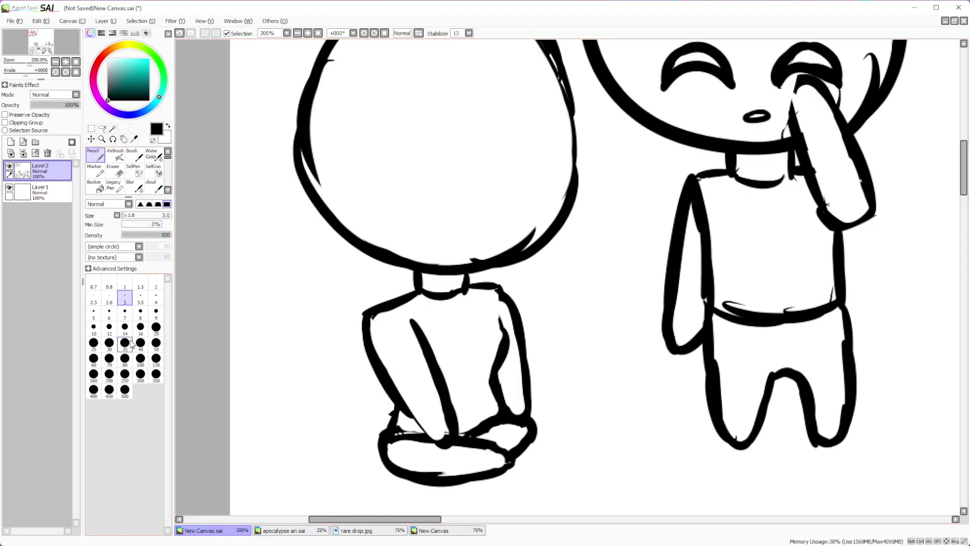
Try a size-7 speech bubble beside the left character, then undo its strokes
left_click(125, 313)
mouse_move(337, 255)
left_mouse_down()
mouse_move(319, 279)
mouse_move(340, 279)
mouse_move(267, 336)
mouse_move(334, 293)
left_mouse_up()
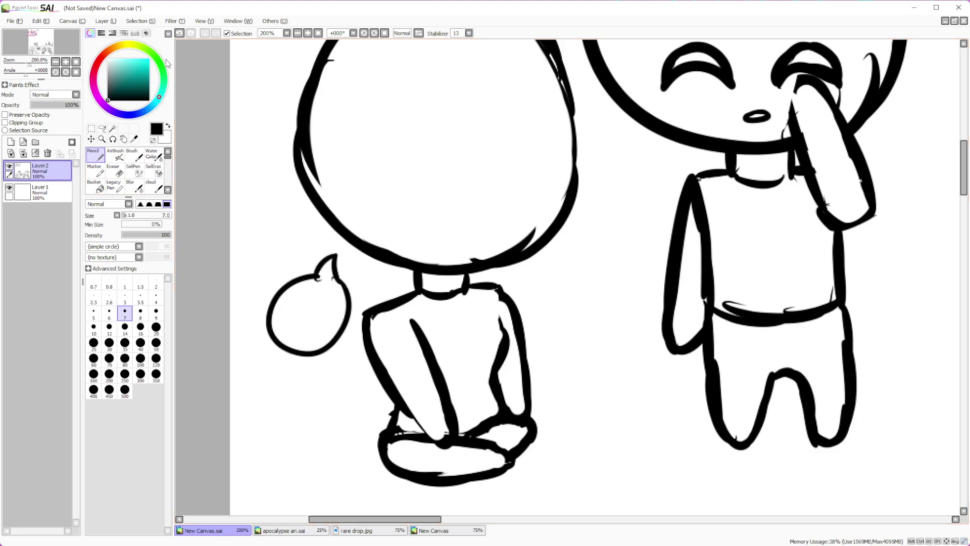
left_click(180, 33)
left_click(180, 34)
left_click(180, 33)
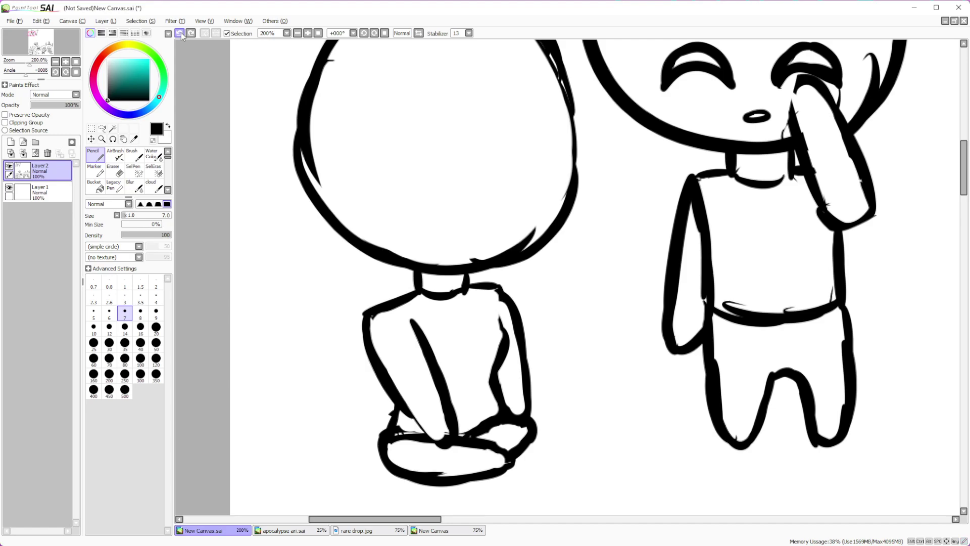
scroll(355, 292, "down", 5)
scroll(485, 404, "up", 4)
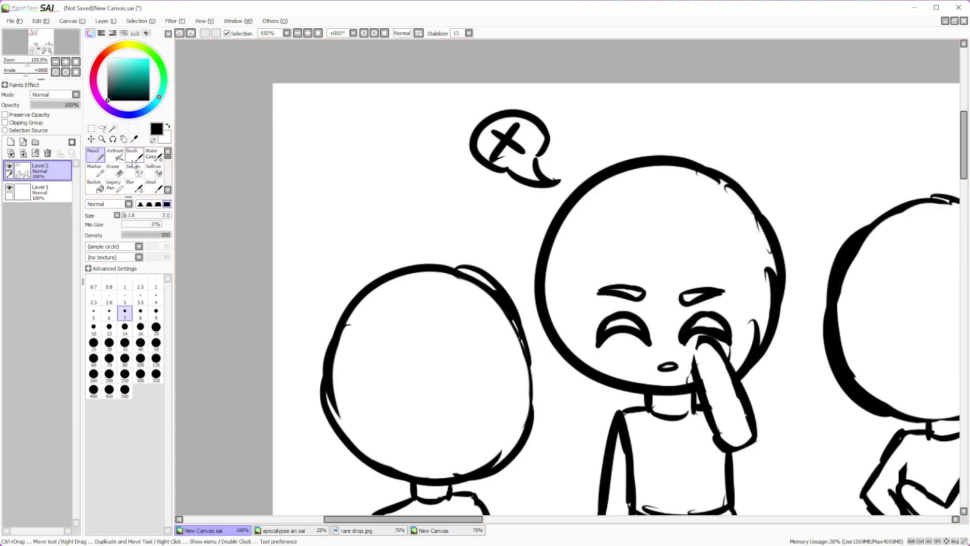
Redraw the speech bubble above the left character with the pencil at size 12
left_click(109, 329)
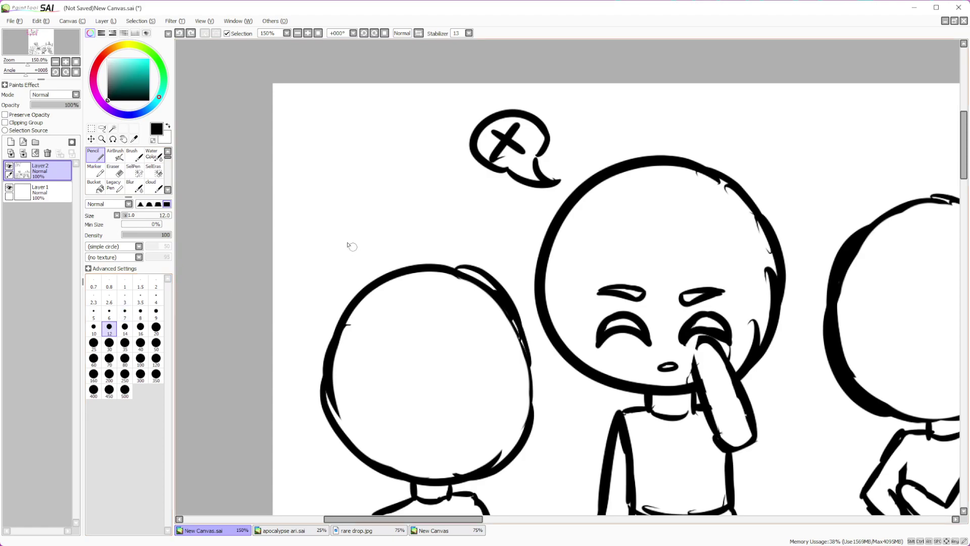
mouse_move(333, 238)
left_mouse_down()
mouse_move(373, 256)
mouse_move(366, 234)
mouse_move(329, 235)
mouse_move(311, 177)
mouse_move(378, 209)
mouse_move(369, 227)
mouse_move(310, 187)
mouse_move(391, 185)
mouse_move(362, 232)
left_mouse_up()
left_click(180, 35)
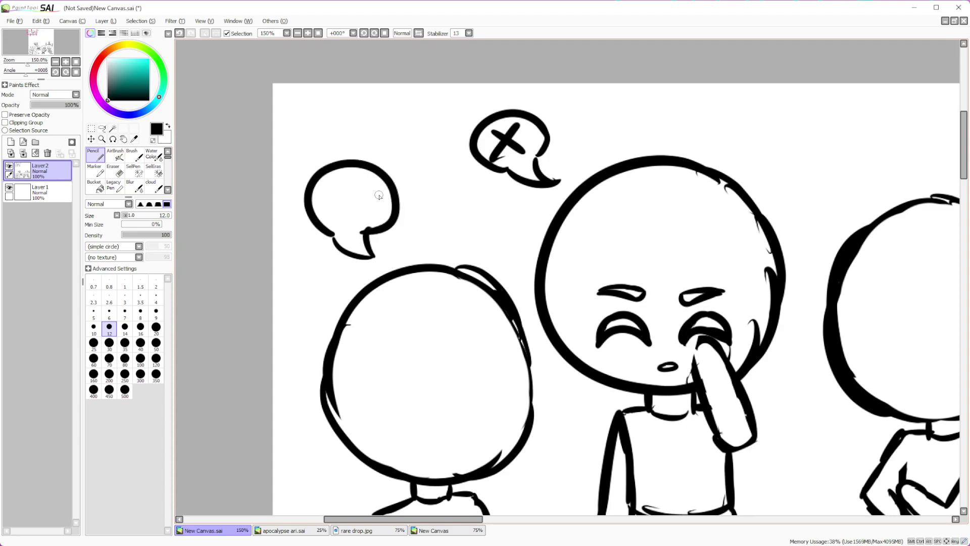
scroll(379, 195, "down", 2)
scroll(419, 248, "up", 5)
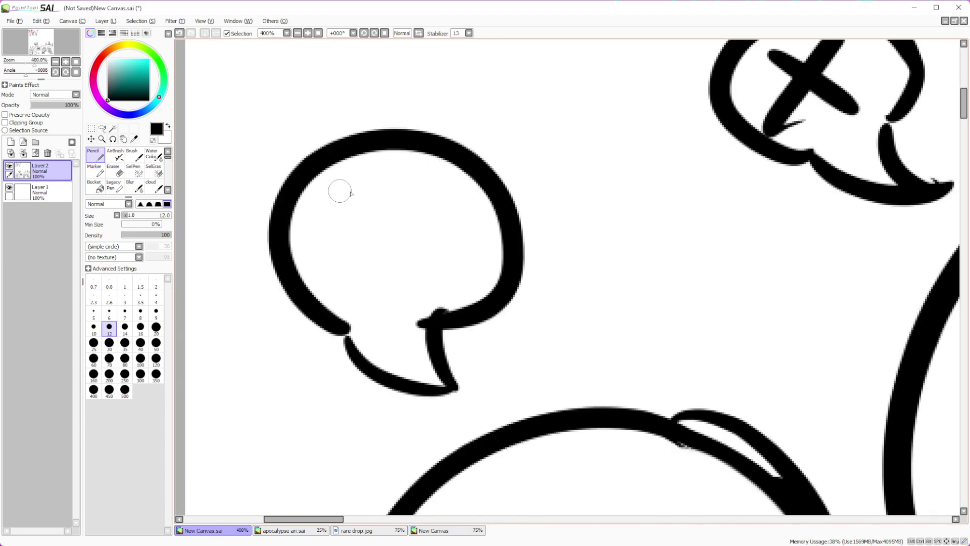
Draw a little scribble and a question mark with its dot inside the bubble
mouse_move(352, 194)
left_mouse_down()
mouse_move(319, 233)
mouse_move(345, 292)
mouse_move(358, 266)
mouse_move(412, 239)
mouse_move(422, 205)
mouse_move(380, 184)
mouse_move(330, 196)
mouse_move(310, 246)
mouse_move(322, 258)
mouse_move(386, 234)
mouse_move(406, 212)
left_mouse_up()
left_click_drag(340, 223, 362, 214)
mouse_move(359, 219)
left_mouse_down()
mouse_move(375, 221)
mouse_move(332, 249)
left_mouse_up()
mouse_move(441, 227)
left_mouse_down()
mouse_move(457, 242)
mouse_move(440, 261)
left_mouse_up()
left_click(433, 288)
scroll(453, 276, "down", 7)
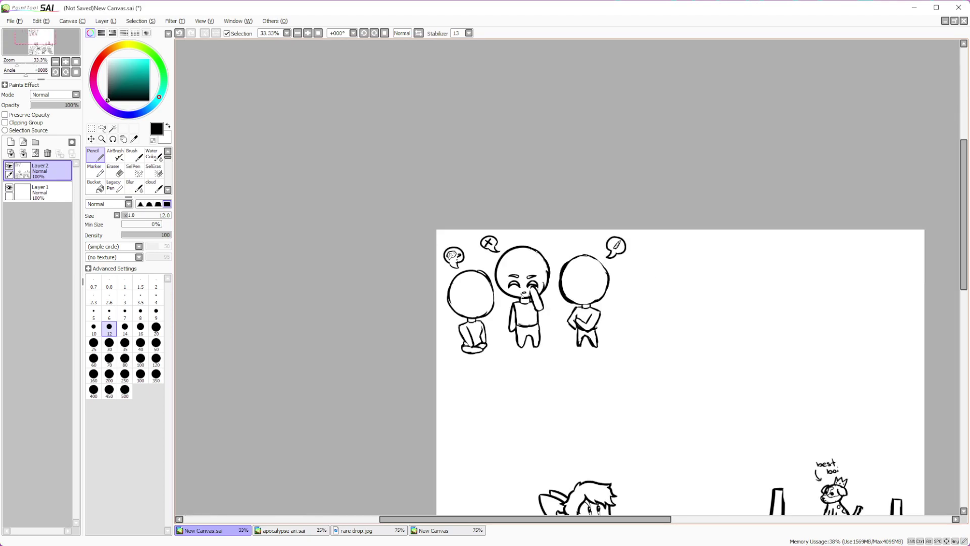
scroll(559, 265, "up", 7)
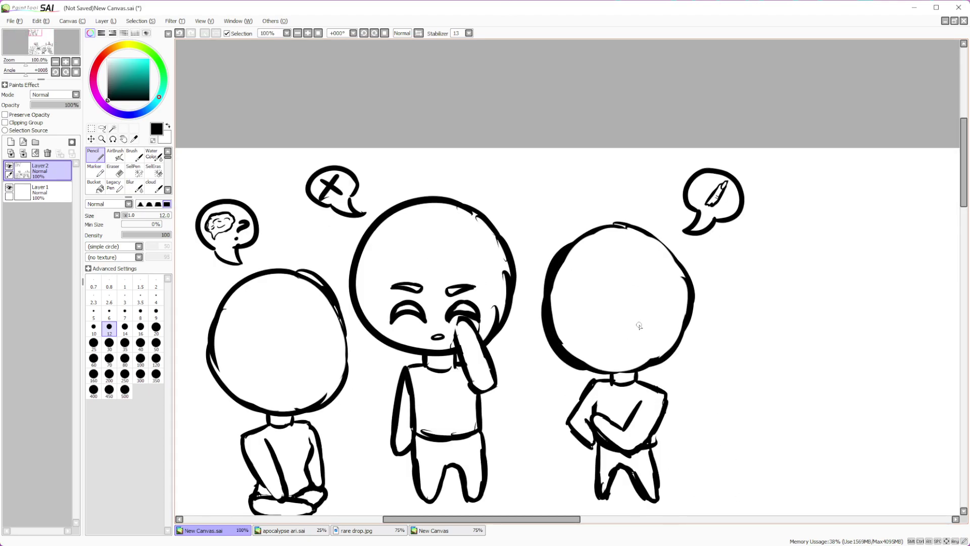
mouse_move(499, 292)
left_mouse_down()
mouse_move(540, 262)
mouse_move(593, 295)
mouse_move(574, 271)
mouse_move(590, 338)
mouse_move(596, 293)
mouse_move(569, 363)
left_mouse_up()
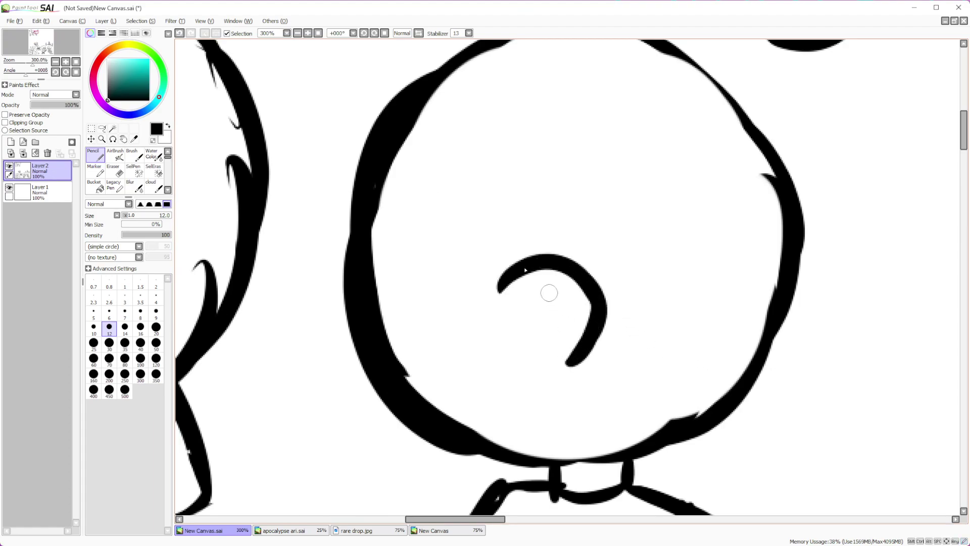
mouse_move(454, 273)
left_mouse_down()
mouse_move(386, 279)
mouse_move(401, 255)
mouse_move(387, 314)
mouse_move(412, 348)
left_mouse_up()
left_click_drag(414, 242, 463, 267)
mouse_move(532, 275)
left_mouse_down()
mouse_move(532, 339)
mouse_move(496, 302)
mouse_move(553, 341)
mouse_move(538, 335)
mouse_move(561, 286)
mouse_move(569, 292)
mouse_move(538, 268)
left_mouse_up()
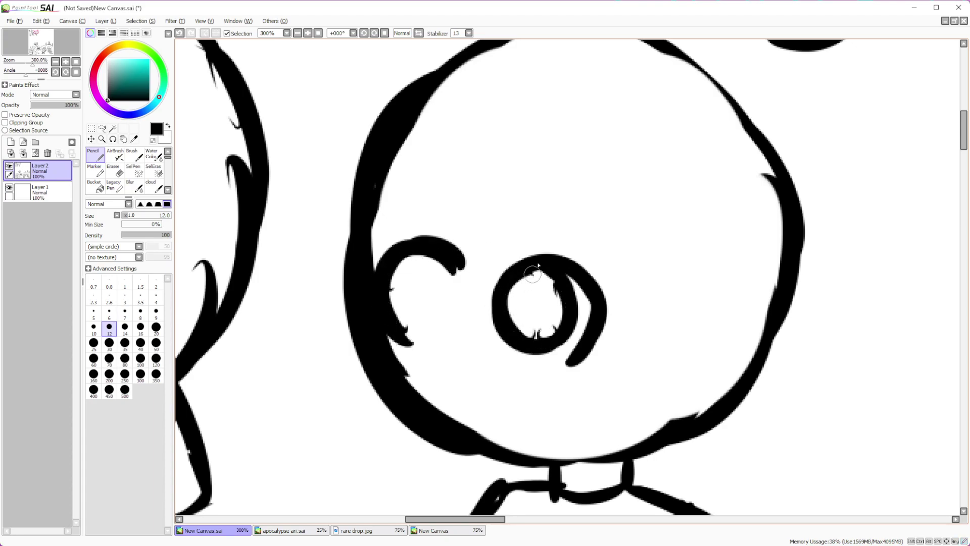
mouse_move(405, 262)
left_mouse_down()
mouse_move(401, 310)
mouse_move(403, 301)
mouse_move(436, 311)
mouse_move(424, 314)
mouse_move(433, 256)
left_mouse_up()
left_click_drag(526, 214, 586, 234)
mouse_move(528, 215)
left_mouse_down()
mouse_move(553, 198)
mouse_move(574, 215)
left_mouse_up()
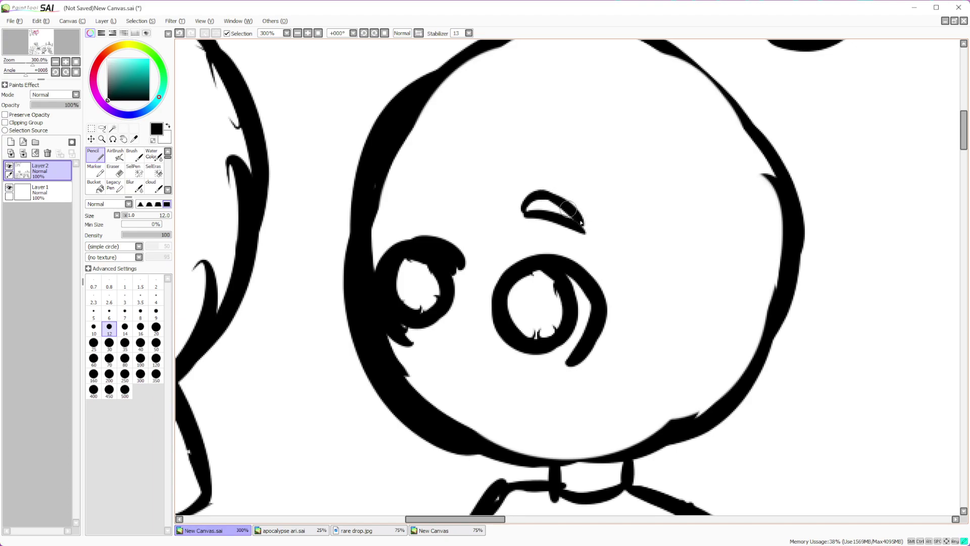
mouse_move(404, 205)
left_mouse_down()
mouse_move(424, 197)
mouse_move(460, 199)
mouse_move(434, 186)
mouse_move(413, 192)
mouse_move(435, 191)
left_mouse_up()
mouse_move(460, 381)
left_mouse_down()
mouse_move(486, 371)
mouse_move(471, 390)
left_mouse_up()
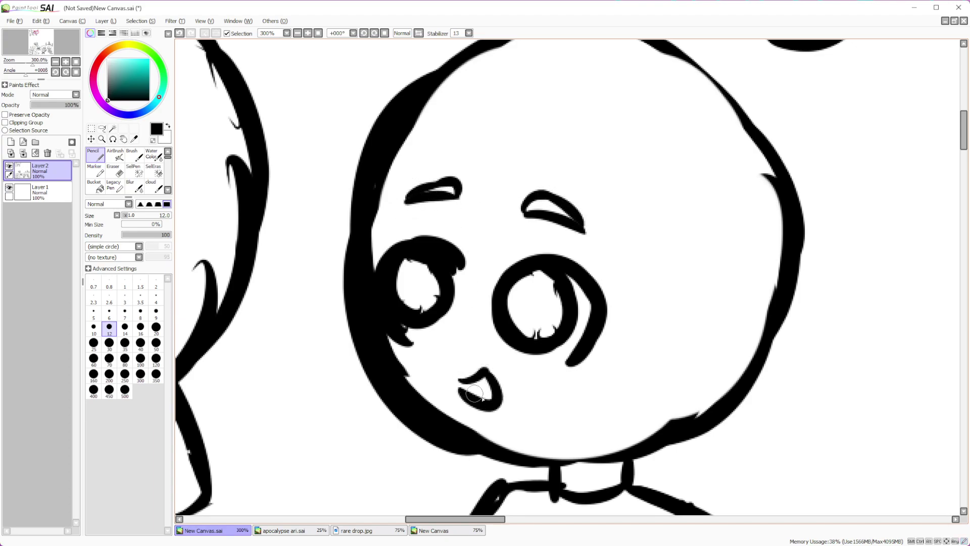
key("ctrl+z")
key("ctrl+z")
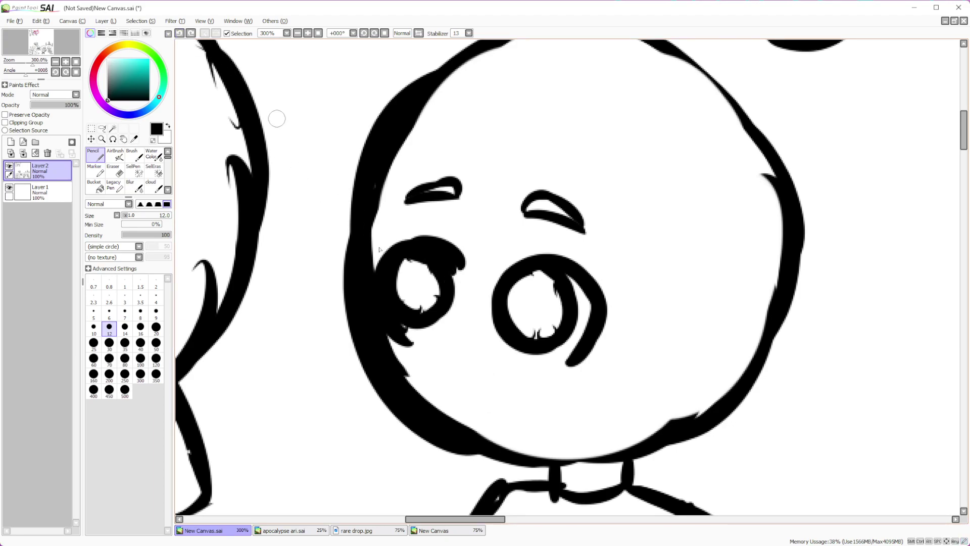
left_click(125, 311)
mouse_move(465, 378)
left_mouse_down()
mouse_move(495, 370)
mouse_move(471, 383)
mouse_move(483, 399)
mouse_move(500, 372)
left_mouse_up()
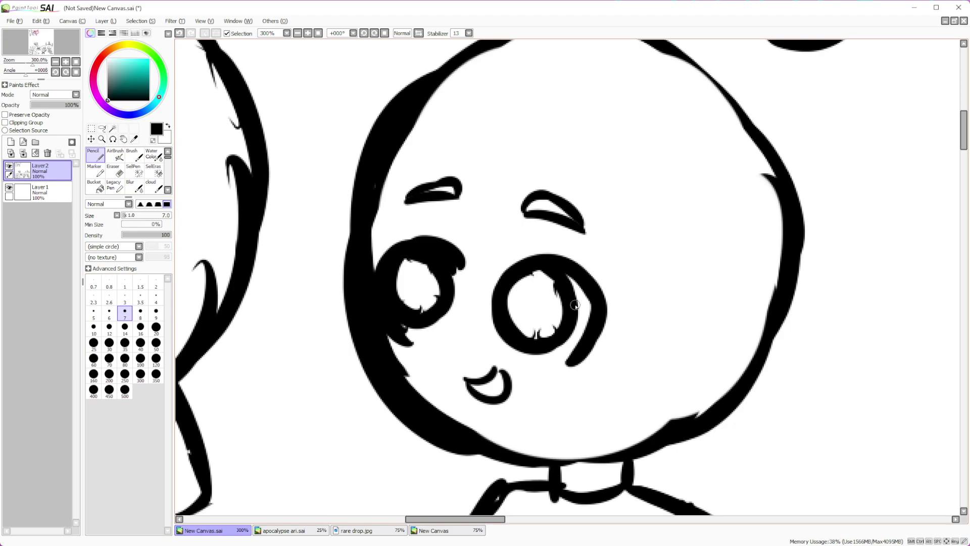
scroll(579, 328, "down", 7)
scroll(601, 334, "up", 7)
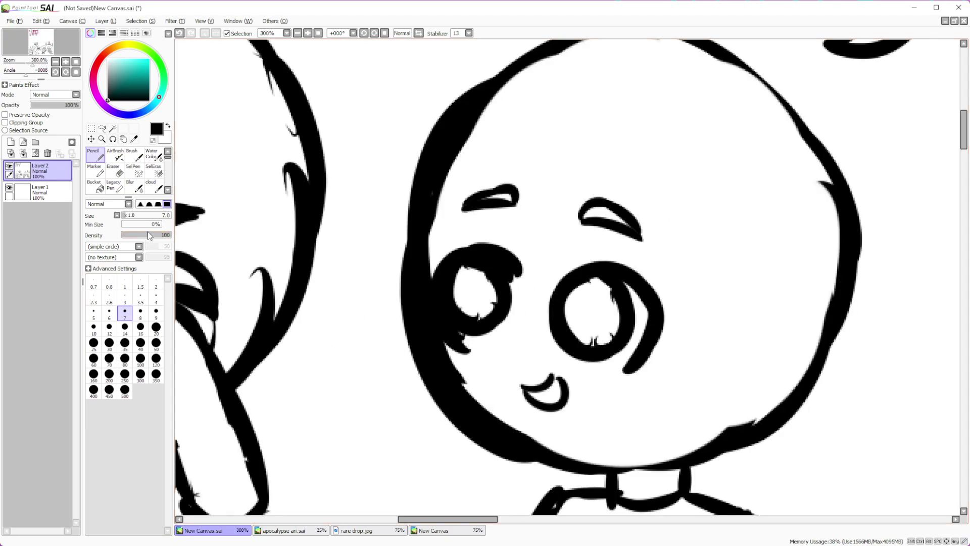
key("e")
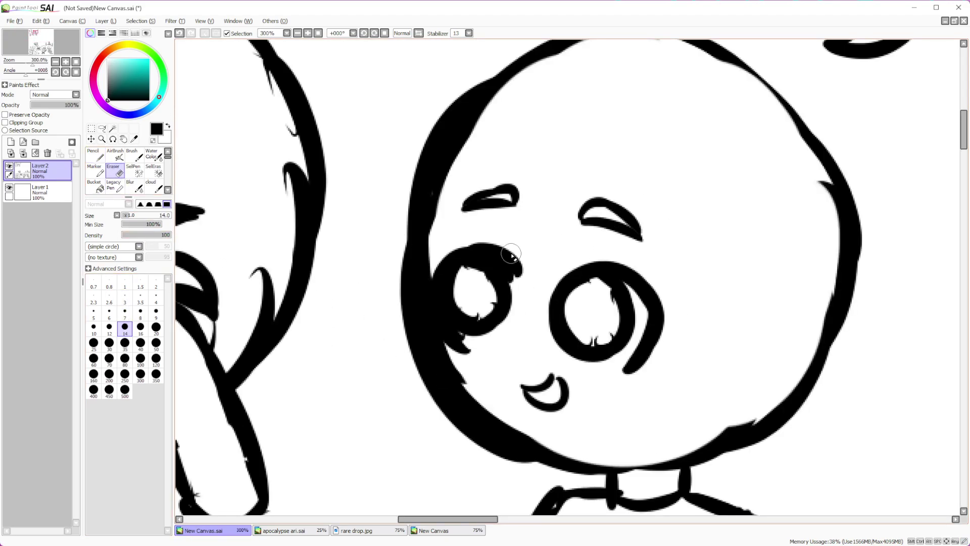
left_click(140, 343)
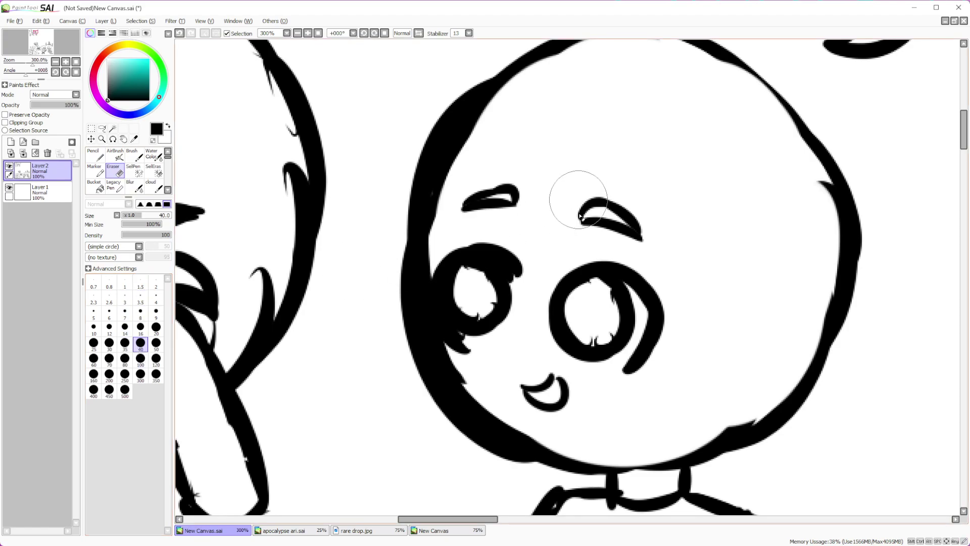
mouse_move(581, 213)
left_mouse_down()
mouse_move(641, 236)
mouse_move(605, 370)
mouse_move(561, 350)
mouse_move(510, 265)
mouse_move(503, 193)
mouse_move(514, 204)
mouse_move(513, 326)
mouse_move(461, 279)
mouse_move(490, 241)
mouse_move(500, 366)
mouse_move(474, 267)
mouse_move(570, 393)
mouse_move(498, 357)
mouse_move(581, 426)
mouse_move(498, 319)
mouse_move(546, 414)
left_mouse_up()
mouse_move(477, 249)
left_mouse_down()
mouse_move(502, 390)
mouse_move(481, 270)
mouse_move(444, 293)
mouse_move(463, 243)
left_mouse_up()
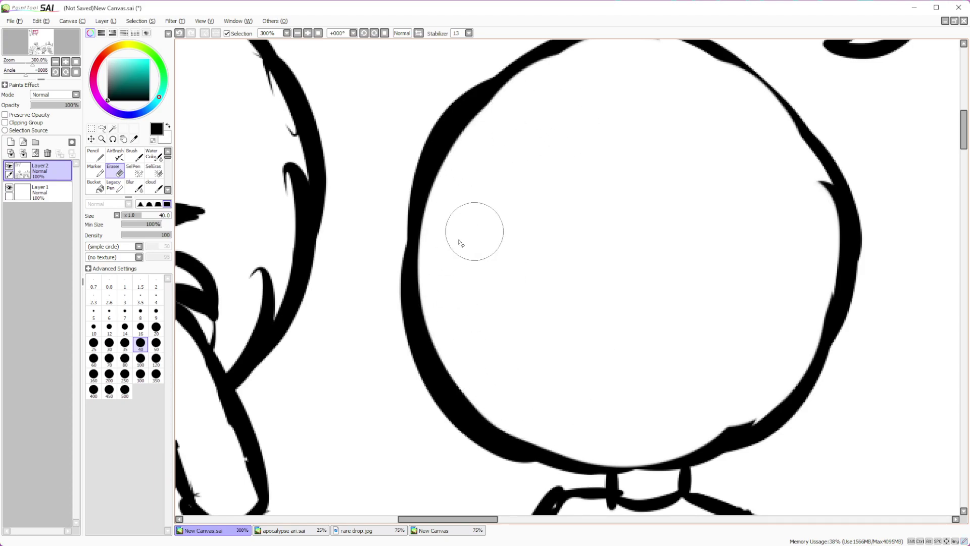
Trim the right character's lower-left head outline, then try an eye stroke and undo it
left_click_drag(364, 291, 390, 395)
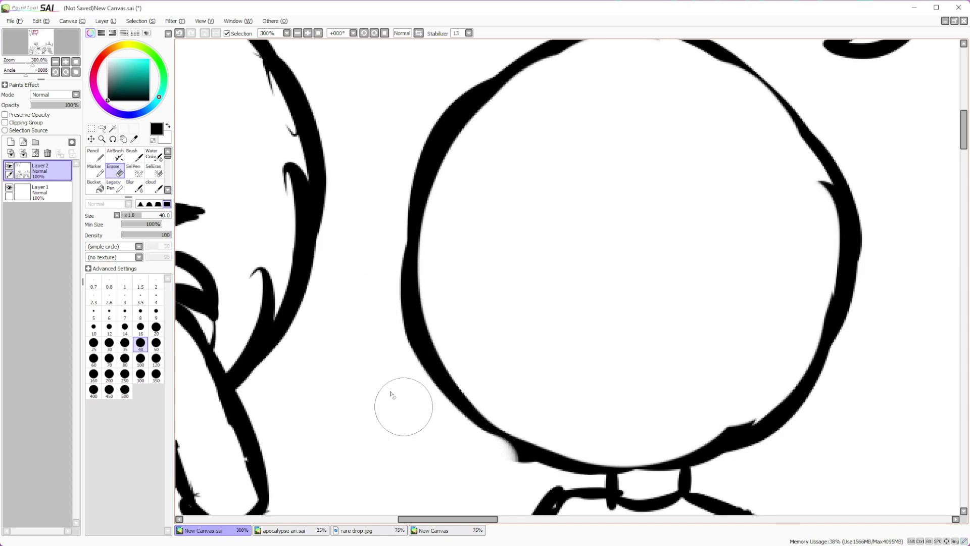
left_click(95, 154)
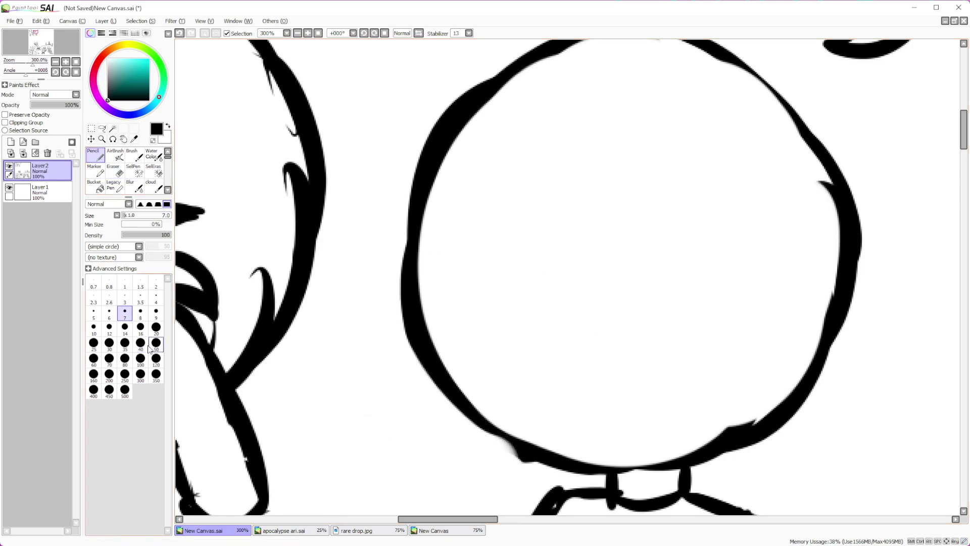
mouse_move(559, 282)
left_mouse_down()
mouse_move(572, 261)
mouse_move(667, 306)
mouse_move(658, 339)
left_mouse_up()
mouse_move(567, 273)
left_mouse_down()
mouse_move(619, 300)
mouse_move(595, 262)
left_mouse_up()
left_click(180, 33)
left_click(180, 33)
With the pencil at size 9, draw both eye arcs and a pupil loop on the right character
left_click(156, 313)
mouse_move(555, 288)
left_mouse_down()
mouse_move(601, 249)
mouse_move(653, 337)
mouse_move(633, 353)
left_mouse_up()
mouse_move(500, 272)
left_mouse_down()
mouse_move(435, 241)
mouse_move(444, 237)
mouse_move(424, 266)
mouse_move(437, 268)
mouse_move(427, 290)
mouse_move(445, 312)
left_mouse_up()
mouse_move(424, 258)
left_mouse_down()
mouse_move(454, 223)
mouse_move(457, 318)
mouse_move(482, 283)
mouse_move(470, 252)
mouse_move(437, 261)
mouse_move(475, 238)
left_mouse_up()
left_click(180, 34)
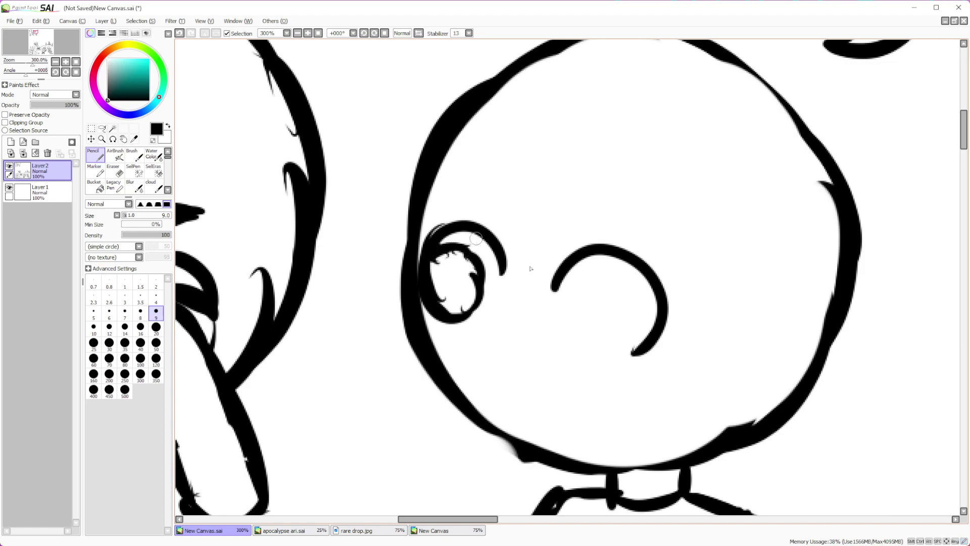
mouse_move(569, 277)
left_mouse_down()
mouse_move(548, 326)
mouse_move(577, 322)
mouse_move(598, 343)
mouse_move(603, 278)
mouse_move(552, 297)
mouse_move(570, 285)
left_mouse_up()
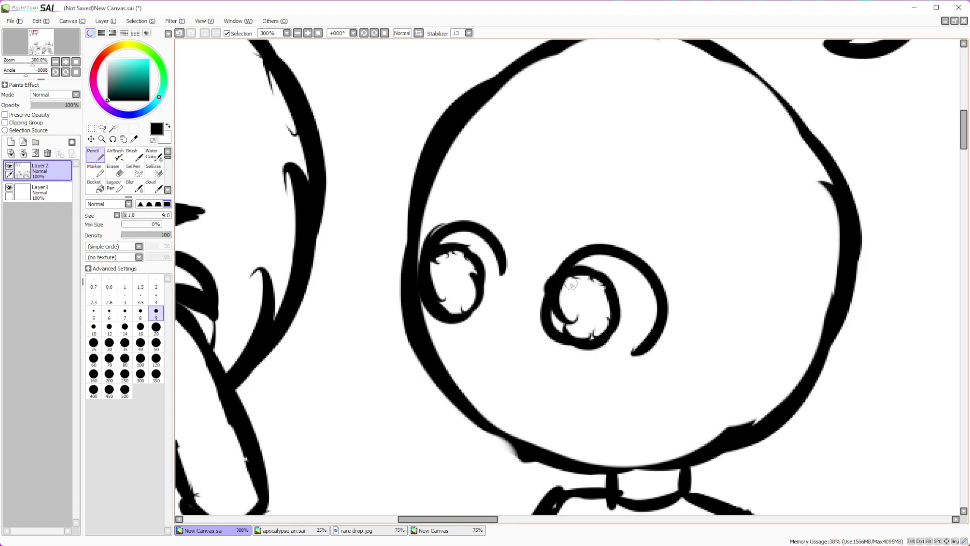
scroll(569, 90, "down", 4)
scroll(615, 194, "up", 4)
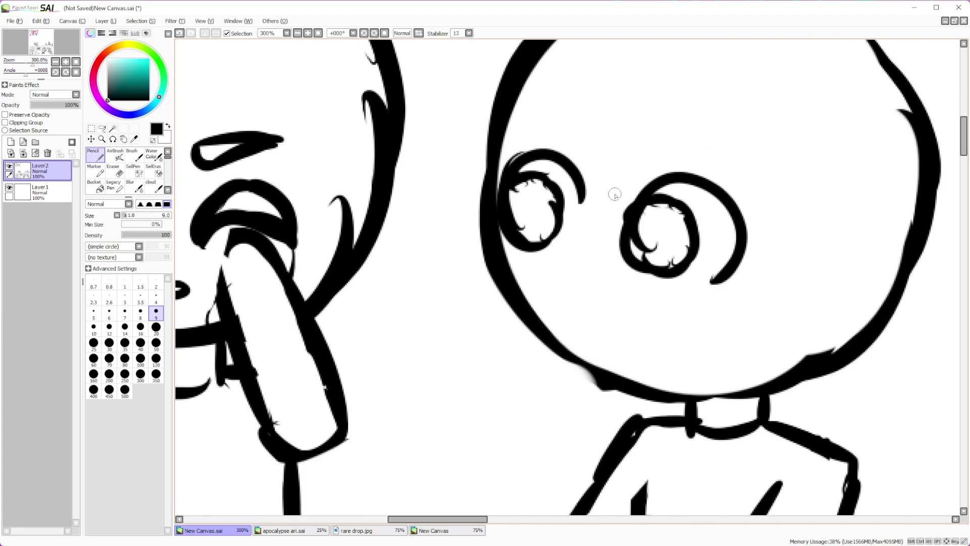
Try a small nose between the right character's eyes, then undo it
mouse_move(586, 251)
left_mouse_down()
mouse_move(579, 279)
mouse_move(596, 324)
mouse_move(608, 295)
mouse_move(588, 308)
mouse_move(615, 306)
left_mouse_up()
key("ctrl+z")
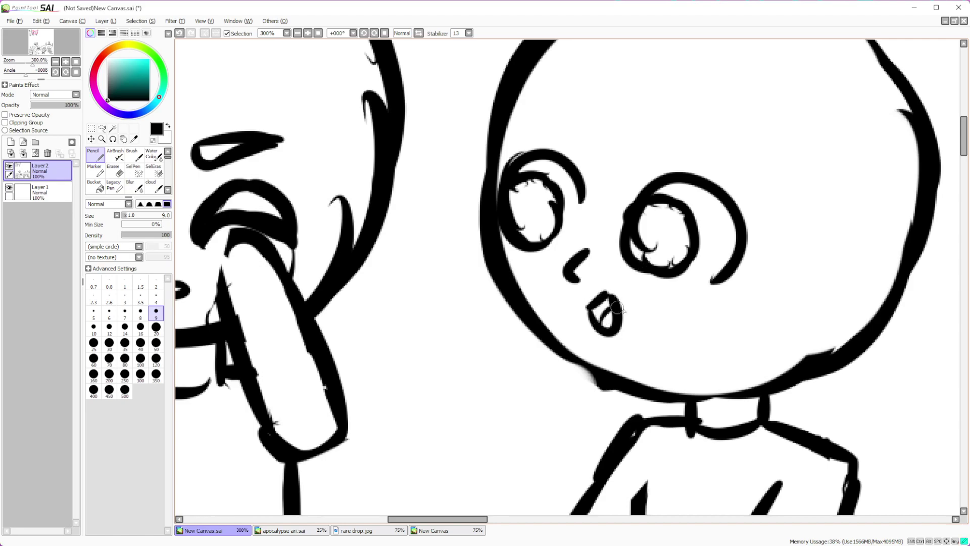
scroll(660, 299, "down", 5)
scroll(663, 285, "up", 3)
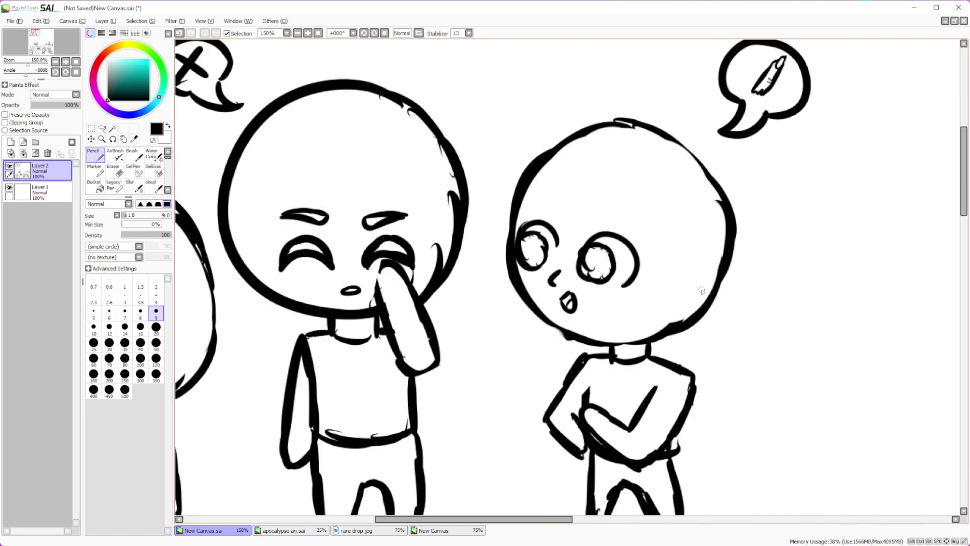
scroll(702, 290, "down", 2)
scroll(704, 279, "up", 1)
scroll(705, 279, "down", 3)
scroll(775, 262, "up", 6)
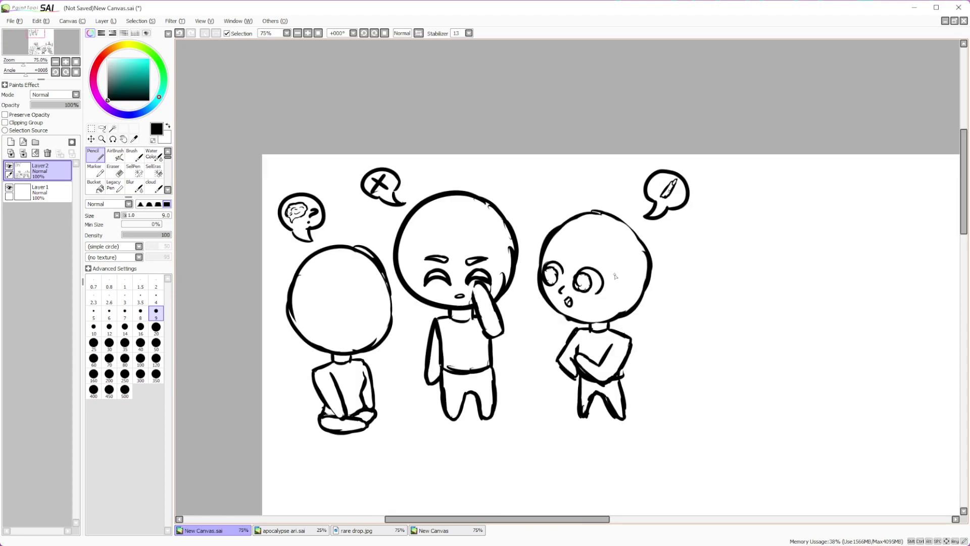
Draw thick eyebrows over both of the right character's eyes
left_click_drag(562, 247, 629, 278)
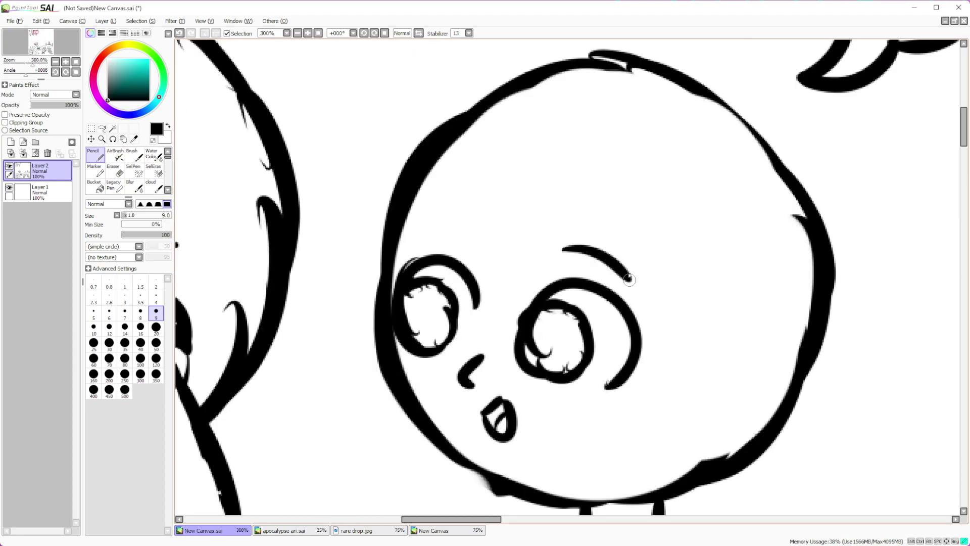
mouse_move(564, 248)
left_mouse_down()
mouse_move(606, 238)
mouse_move(631, 281)
left_mouse_up()
mouse_move(413, 242)
left_mouse_down()
mouse_move(472, 233)
mouse_move(426, 222)
mouse_move(416, 235)
left_mouse_up()
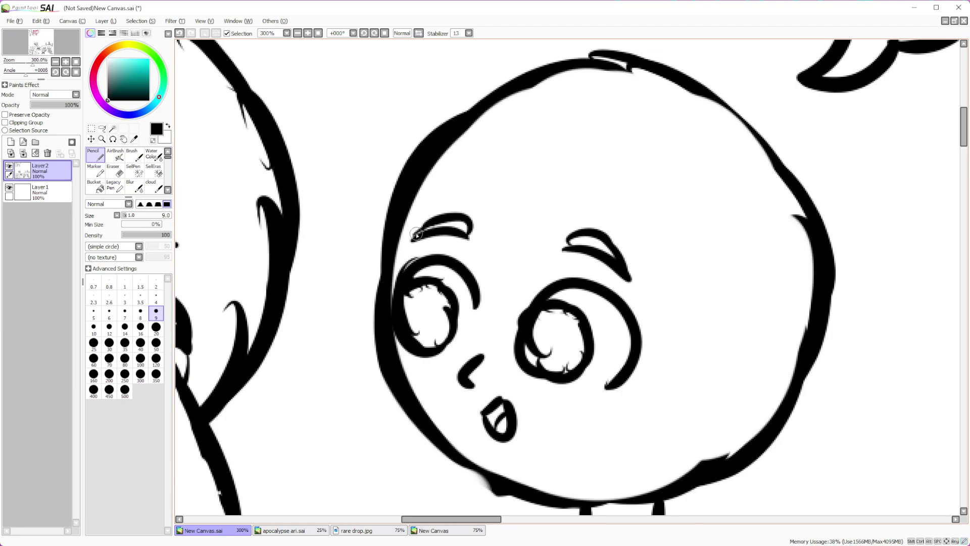
scroll(420, 168, "down", 7)
scroll(319, 158, "up", 6)
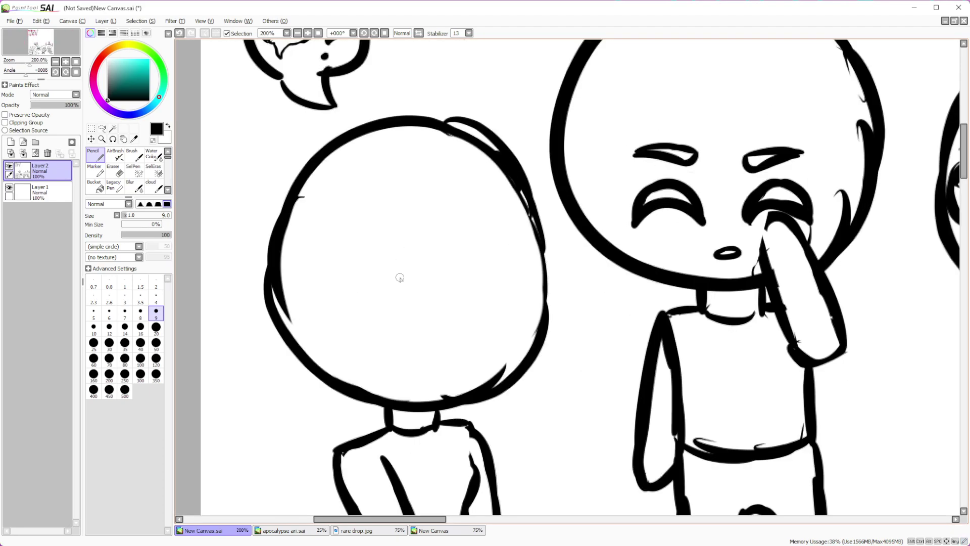
scroll(400, 278, "up", 1)
Draw two big round eyes with inner circles on the left figure's blank face
mouse_move(468, 290)
left_mouse_down()
mouse_move(390, 333)
mouse_move(412, 330)
mouse_move(431, 362)
left_mouse_up()
mouse_move(538, 292)
left_mouse_down()
mouse_move(543, 263)
mouse_move(612, 276)
mouse_move(593, 336)
left_mouse_up()
mouse_move(573, 245)
left_mouse_down()
mouse_move(554, 285)
mouse_move(602, 288)
mouse_move(598, 302)
mouse_move(600, 270)
left_mouse_up()
left_click_drag(421, 265, 437, 320)
mouse_move(405, 284)
left_mouse_down()
mouse_move(441, 328)
mouse_move(429, 306)
mouse_move(457, 328)
mouse_move(470, 280)
left_mouse_up()
Draw two eyebrows and a nose mark on the left figure's face
scroll(474, 278, "down", 8)
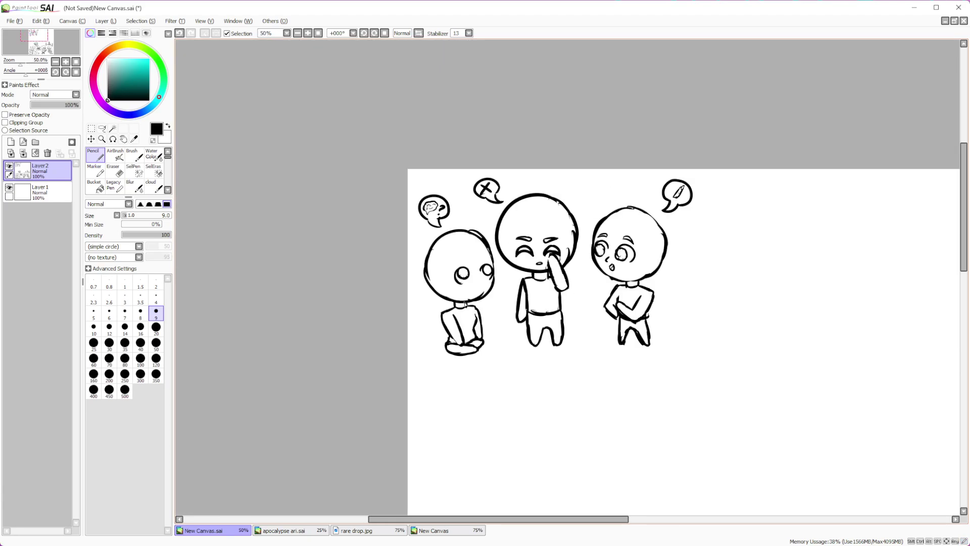
scroll(495, 274, "up", 6)
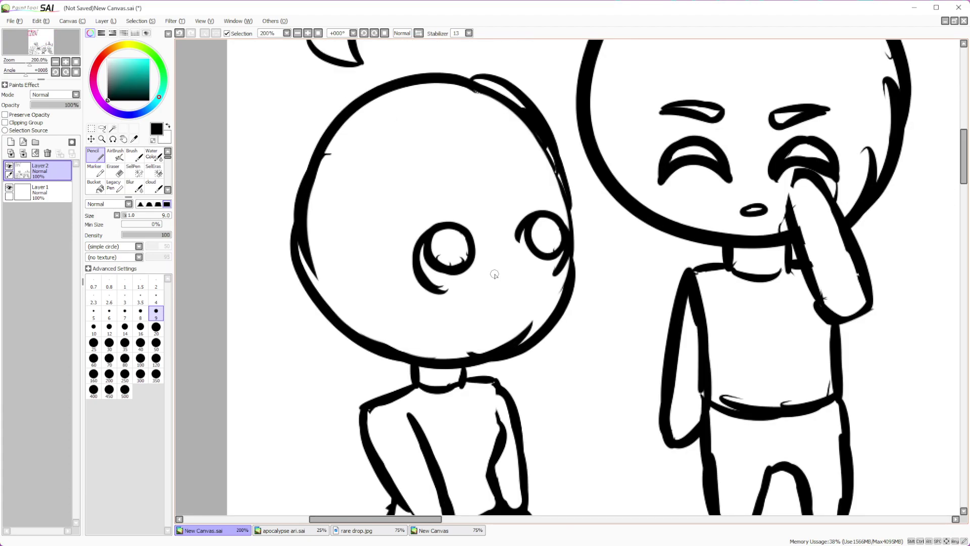
left_click_drag(415, 221, 438, 198)
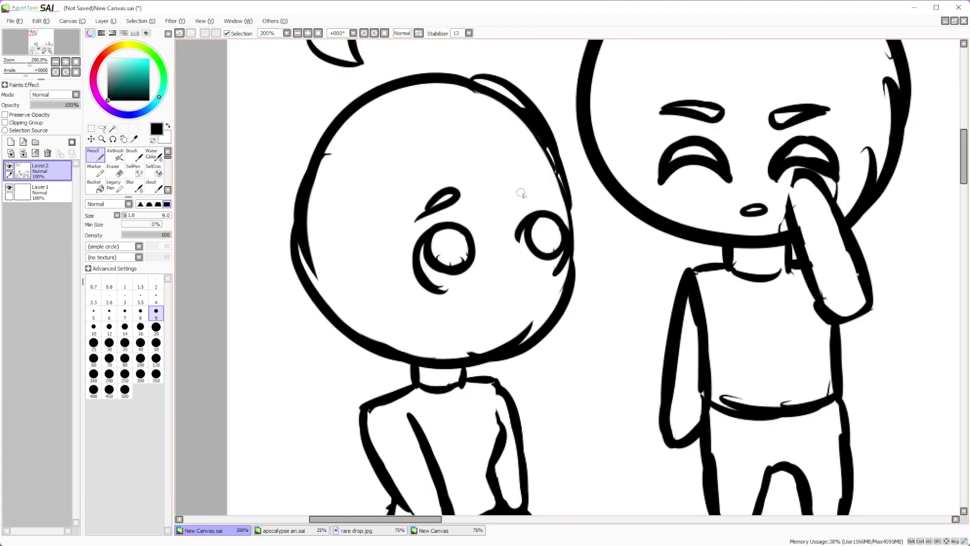
left_click_drag(514, 193, 544, 196)
mouse_move(507, 267)
left_mouse_down()
mouse_move(522, 288)
mouse_move(505, 314)
left_mouse_up()
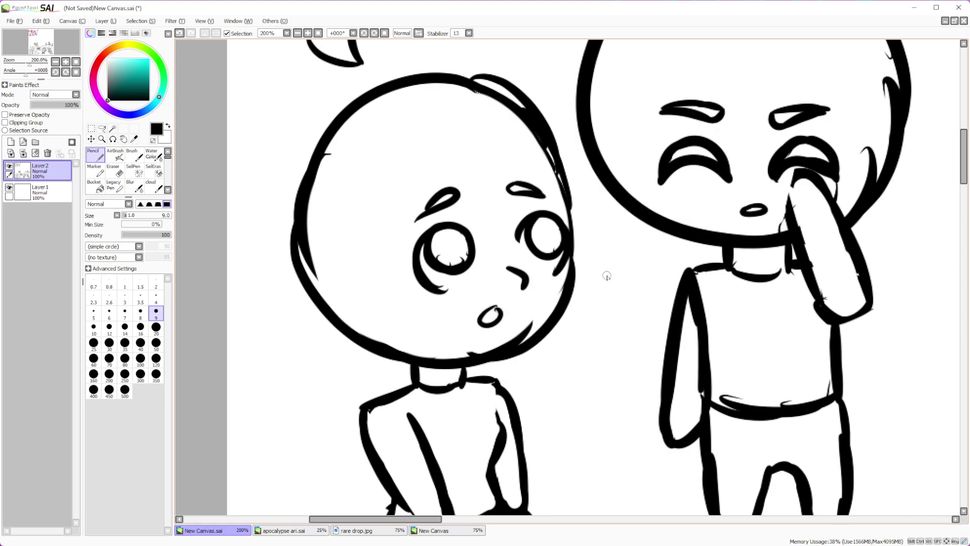
scroll(607, 265, "down", 4)
scroll(597, 268, "up", 5)
scroll(580, 265, "down", 2)
scroll(458, 233, "up", 3)
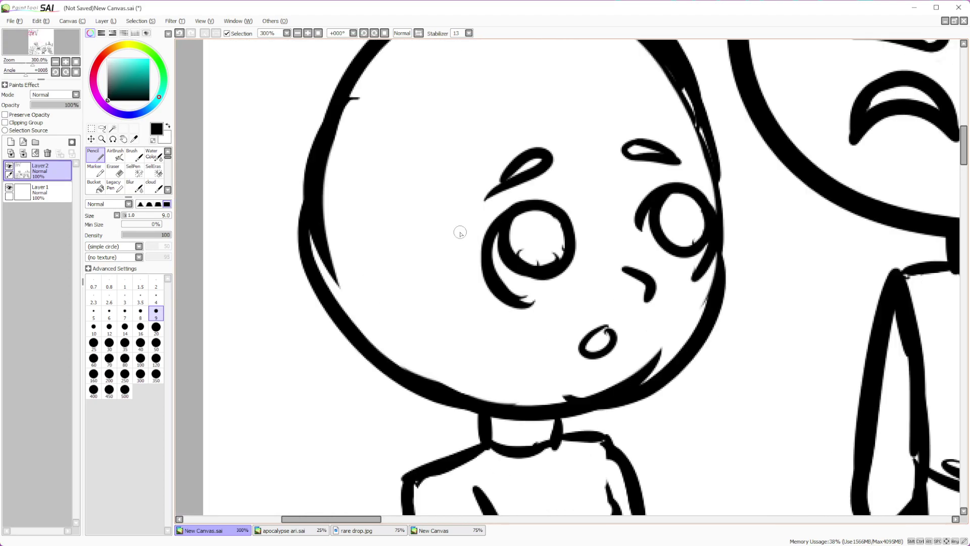
Sketch a pointed, jagged ear on the side of the left figure's head
mouse_move(302, 227)
left_mouse_down()
mouse_move(416, 267)
mouse_move(303, 228)
mouse_move(310, 278)
mouse_move(331, 307)
mouse_move(361, 318)
mouse_move(414, 316)
left_mouse_up()
left_click_drag(341, 278, 400, 289)
scroll(400, 289, "down", 7)
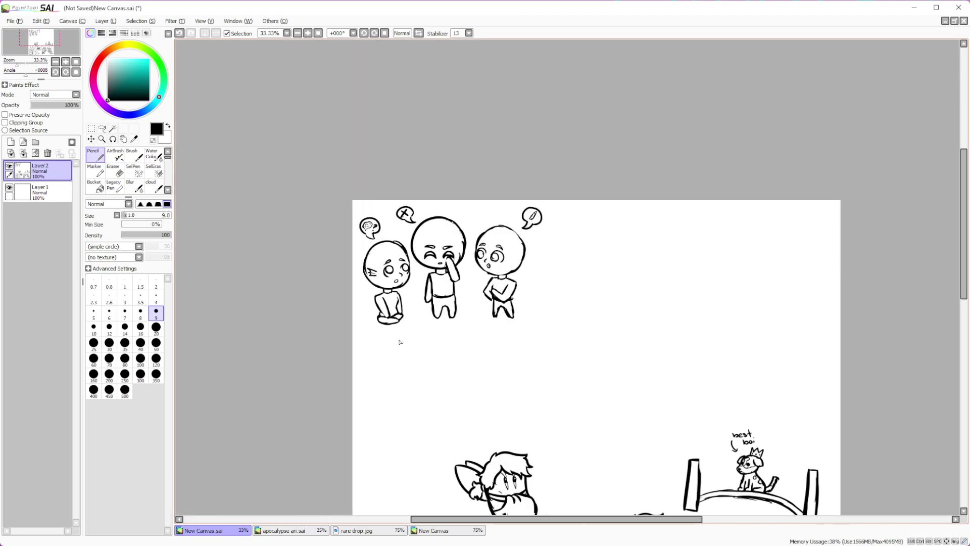
scroll(430, 304, "up", 3)
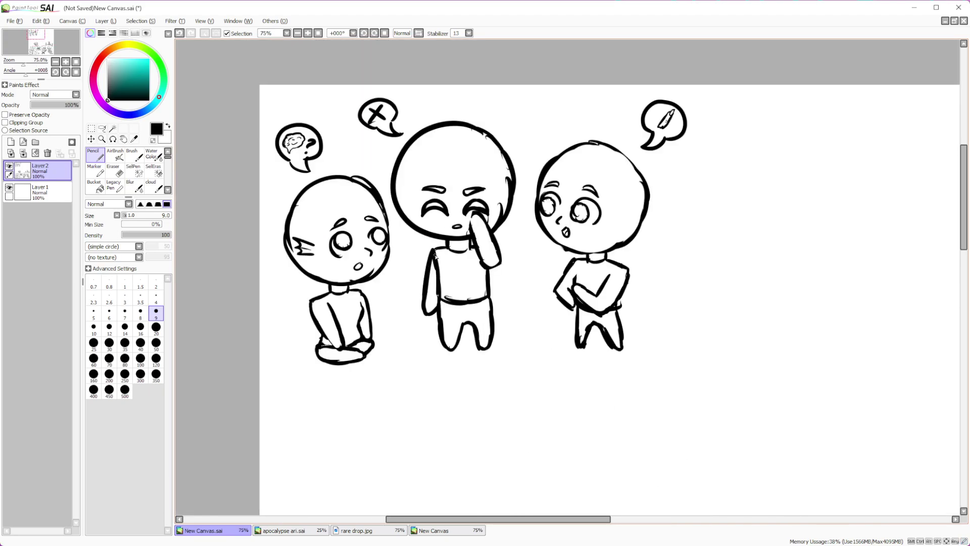
scroll(434, 255, "down", 2)
scroll(447, 225, "up", 3)
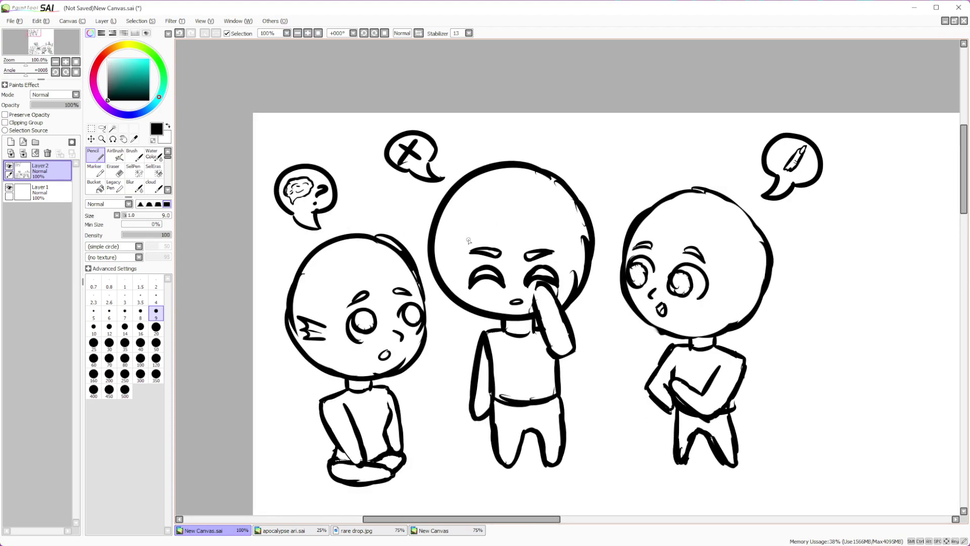
scroll(473, 226, "down", 2)
scroll(444, 263, "up", 4)
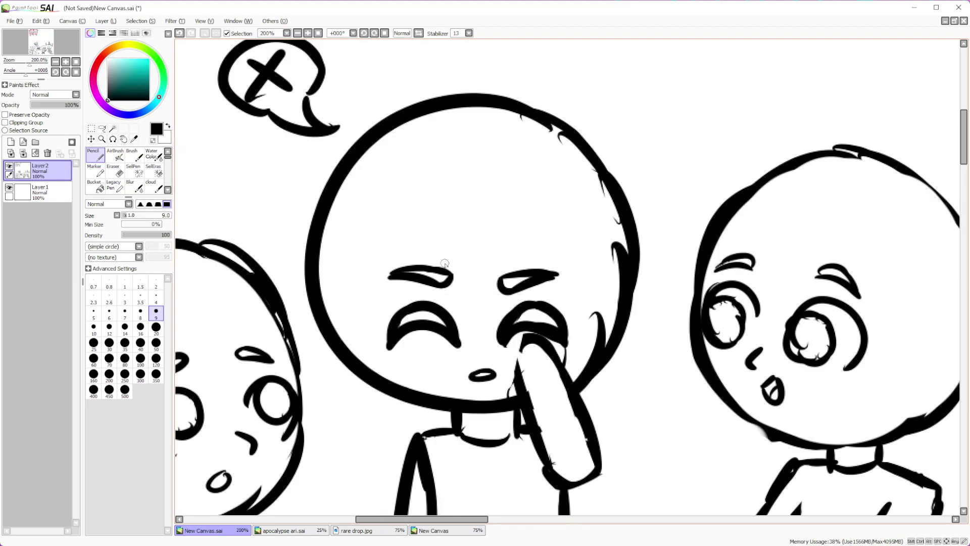
Draw a curved horn on the middle character and erase the outline inside its base with a size-14 eraser
mouse_move(563, 198)
left_mouse_down()
mouse_move(639, 74)
mouse_move(661, 120)
mouse_move(624, 211)
mouse_move(581, 222)
mouse_move(566, 198)
mouse_move(575, 223)
mouse_move(598, 227)
mouse_move(603, 247)
mouse_move(658, 201)
mouse_move(651, 250)
mouse_move(605, 248)
mouse_move(596, 258)
mouse_move(612, 272)
left_mouse_up()
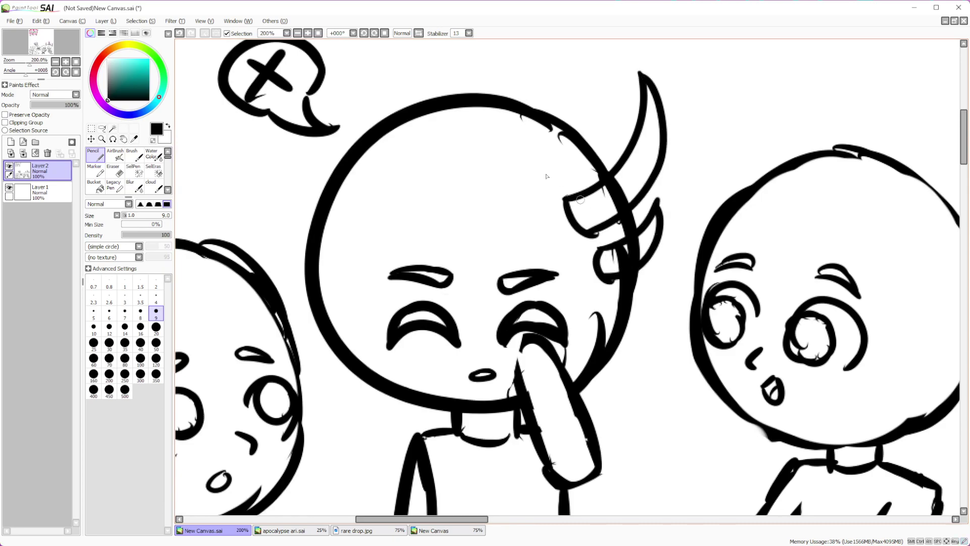
left_click(115, 171)
left_click(140, 343)
left_click(124, 327)
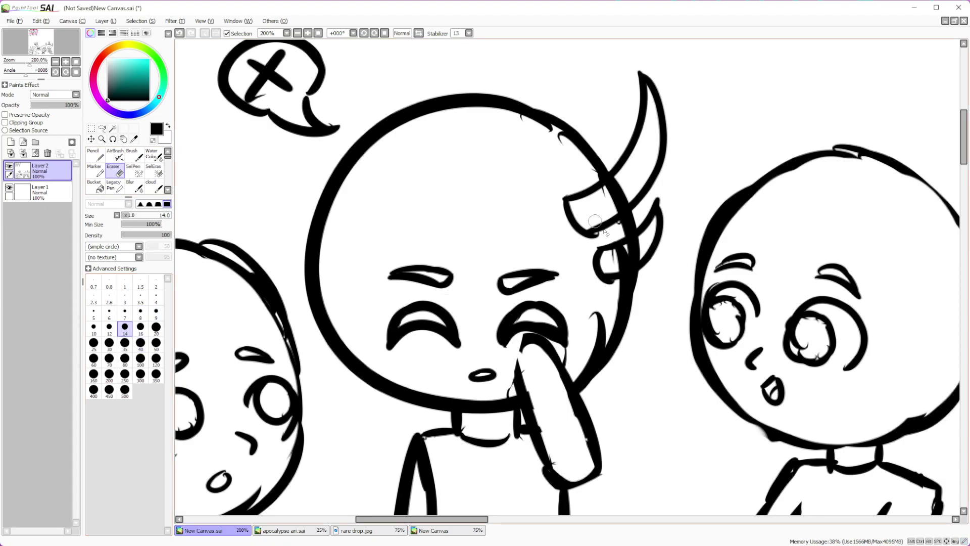
mouse_move(637, 244)
left_mouse_down()
mouse_move(614, 258)
mouse_move(621, 263)
left_mouse_up()
mouse_move(626, 192)
left_mouse_down()
mouse_move(615, 202)
mouse_move(610, 185)
mouse_move(606, 192)
left_mouse_up()
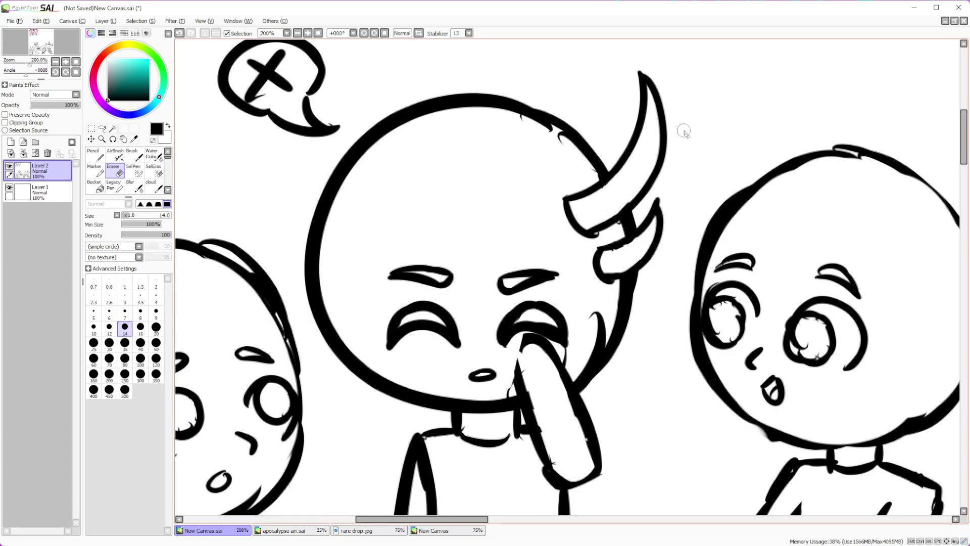
scroll(683, 131, "down", 5)
scroll(609, 260, "up", 5)
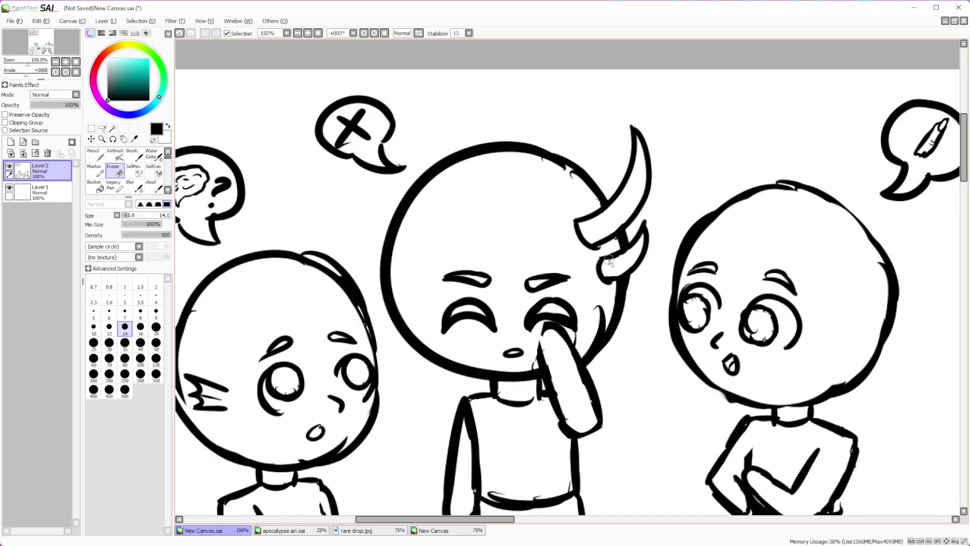
left_click(95, 154)
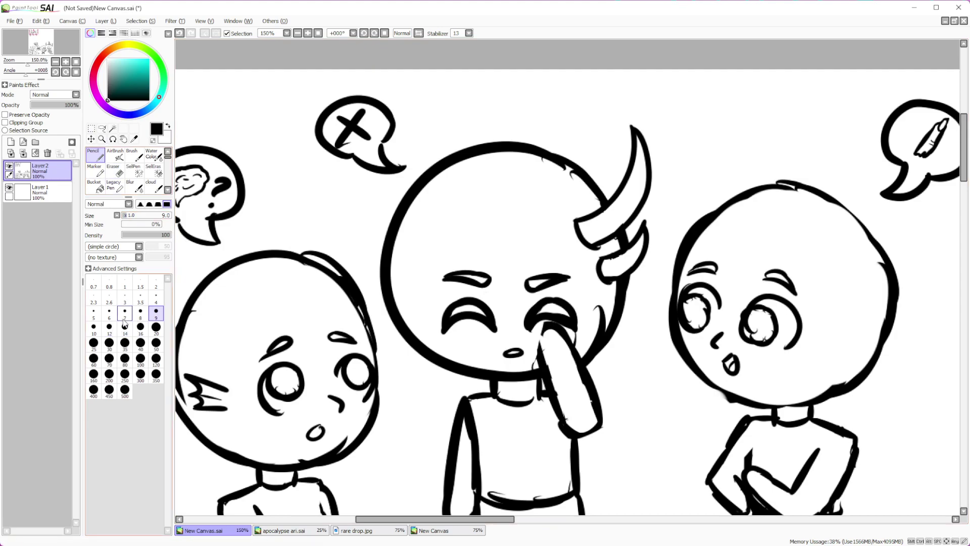
Draw bangs, a hair tuft, long hair down both sides and strands across the middle character's face
mouse_move(458, 223)
left_mouse_down()
mouse_move(520, 306)
mouse_move(513, 242)
mouse_move(578, 320)
mouse_move(638, 358)
mouse_move(629, 469)
left_mouse_up()
mouse_move(431, 160)
left_mouse_down()
mouse_move(430, 130)
mouse_move(438, 161)
mouse_move(465, 131)
mouse_move(601, 131)
mouse_move(586, 160)
mouse_move(619, 190)
left_mouse_up()
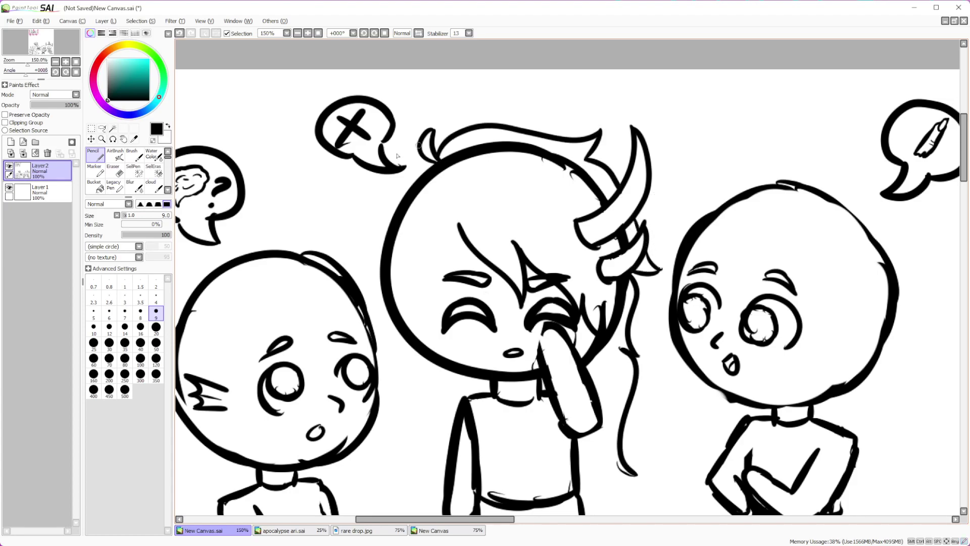
mouse_move(428, 162)
left_mouse_down()
mouse_move(392, 198)
mouse_move(348, 271)
mouse_move(369, 269)
mouse_move(413, 417)
mouse_move(398, 453)
mouse_move(419, 462)
mouse_move(432, 452)
mouse_move(441, 499)
left_mouse_up()
mouse_move(613, 487)
left_mouse_down()
mouse_move(618, 509)
mouse_move(595, 489)
mouse_move(587, 513)
left_mouse_up()
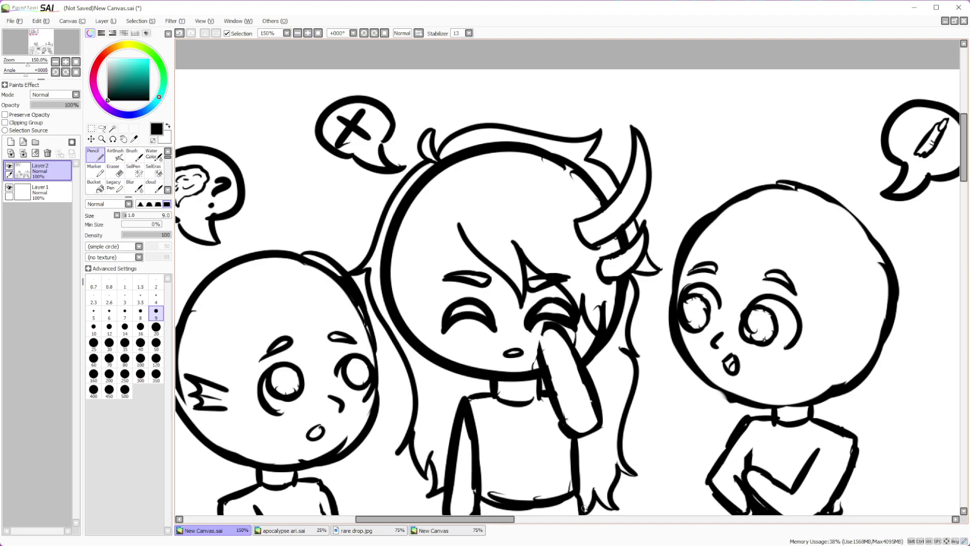
scroll(578, 352, "down", 5)
scroll(554, 354, "up", 6)
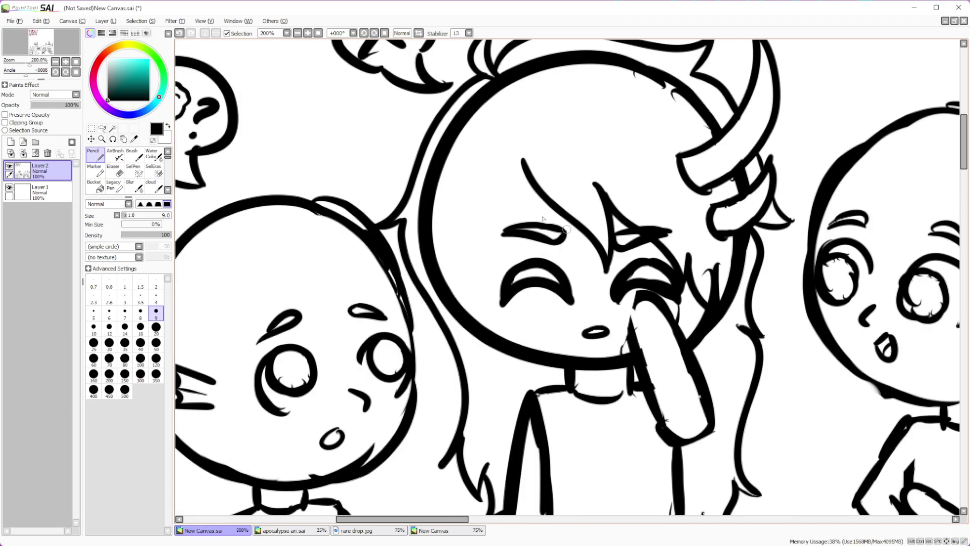
mouse_move(523, 162)
left_mouse_down()
mouse_move(524, 183)
mouse_move(482, 252)
mouse_move(502, 303)
mouse_move(469, 289)
mouse_move(482, 380)
mouse_move(504, 407)
left_mouse_up()
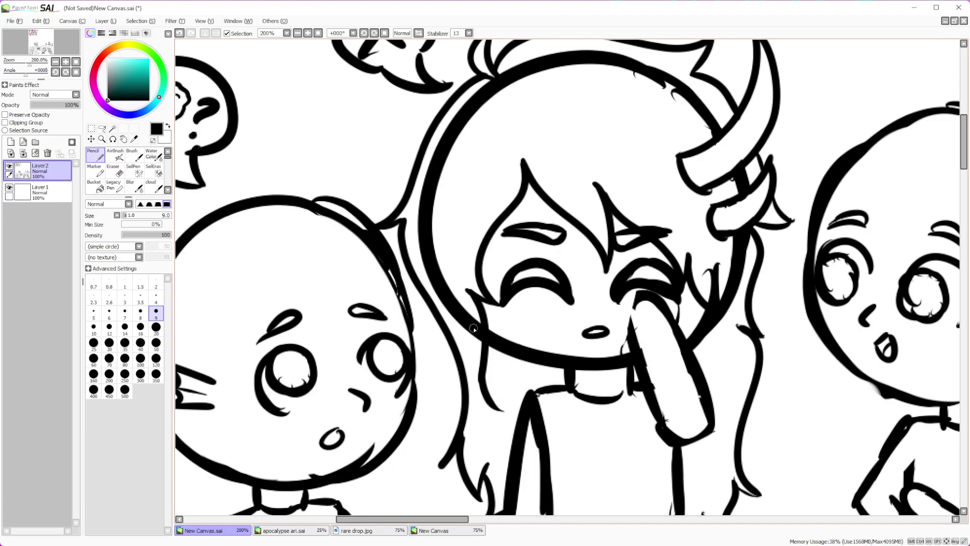
mouse_move(580, 246)
left_mouse_down()
mouse_move(602, 294)
mouse_move(621, 301)
mouse_move(632, 329)
left_mouse_up()
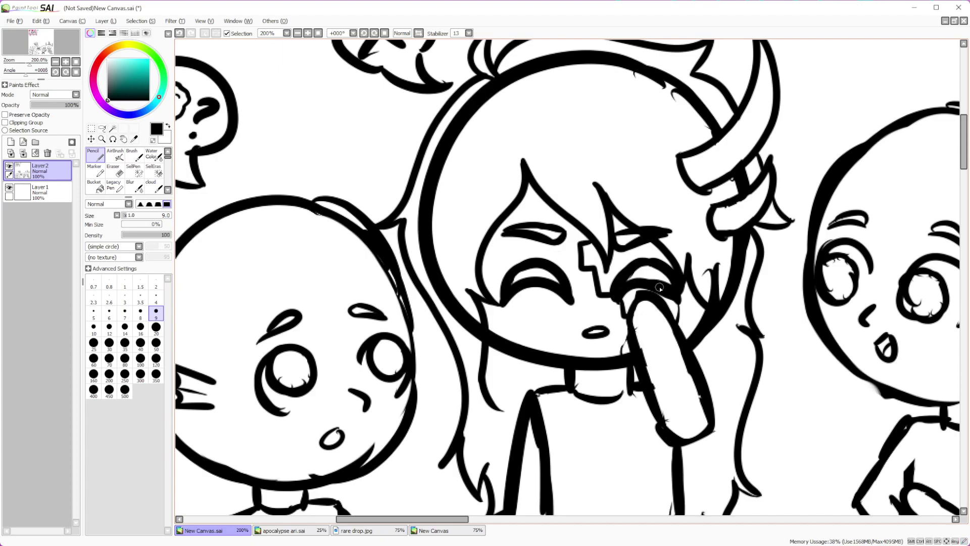
scroll(659, 288, "down", 5)
scroll(661, 314, "up", 7)
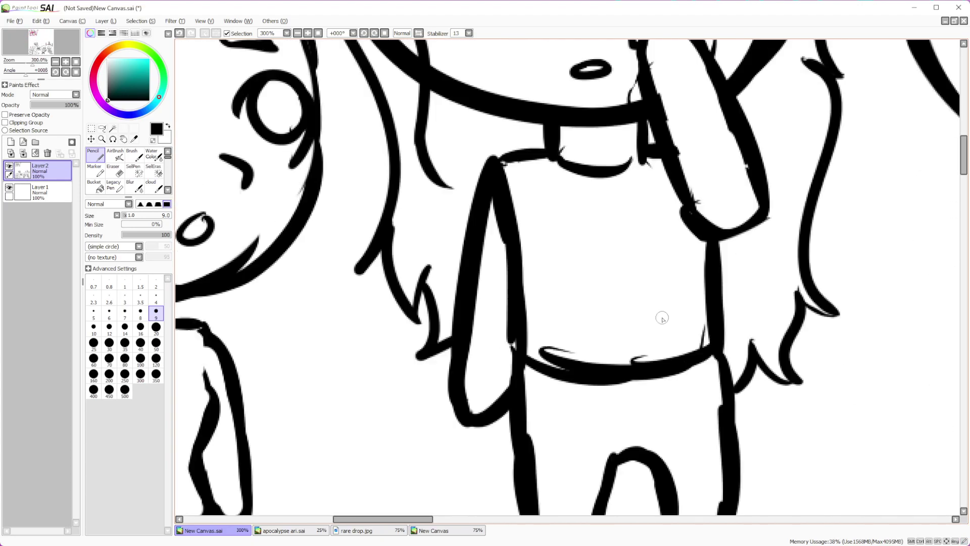
Draw upper and lower belt lines across the middle chibi's waist, erasing and redrawing a mistake
scroll(662, 318, "down", 1)
mouse_move(568, 316)
left_mouse_down()
mouse_move(640, 330)
mouse_move(690, 312)
left_mouse_up()
left_click_drag(572, 363, 700, 338)
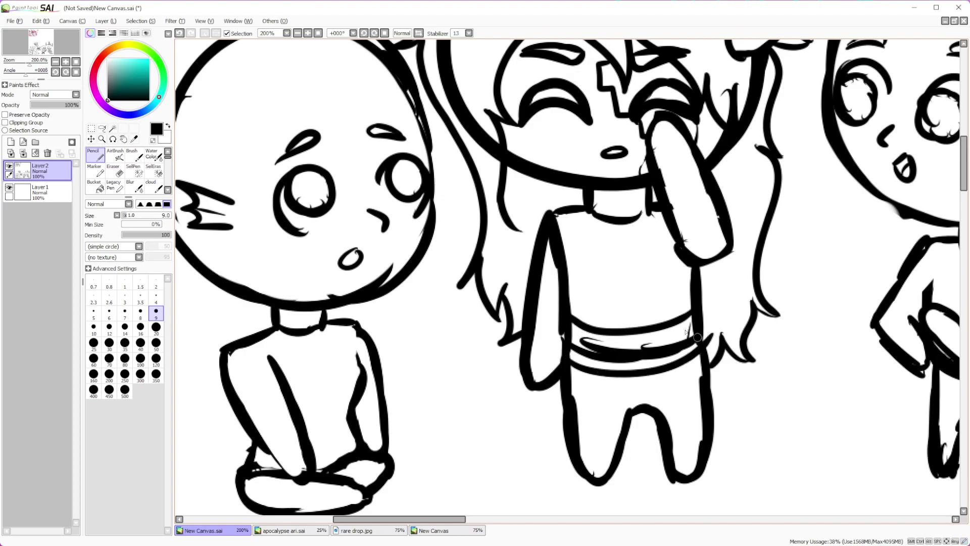
key("ctrl+z")
key("ctrl+z")
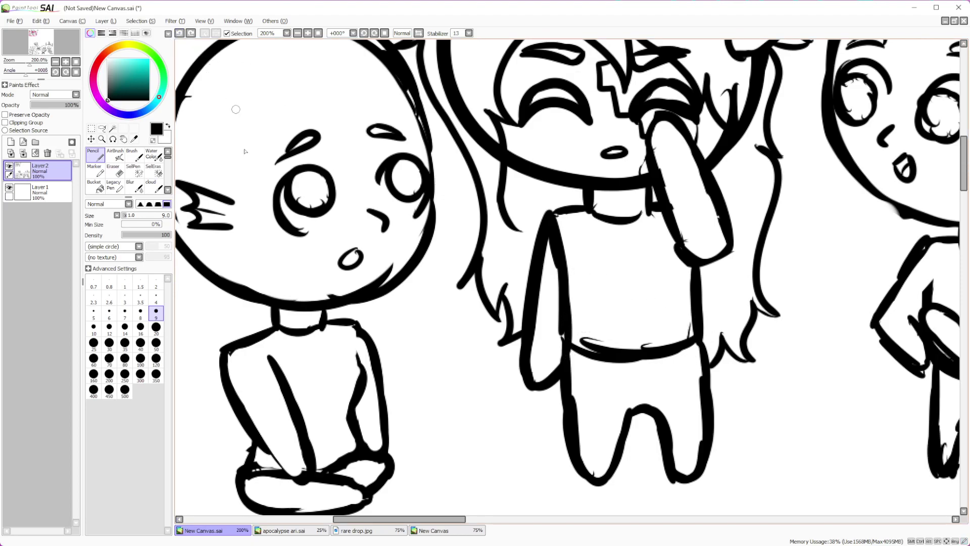
key("e")
mouse_move(611, 348)
left_mouse_down()
mouse_move(580, 325)
mouse_move(583, 373)
mouse_move(644, 327)
mouse_move(680, 373)
mouse_move(687, 336)
mouse_move(688, 366)
left_mouse_up()
key("b")
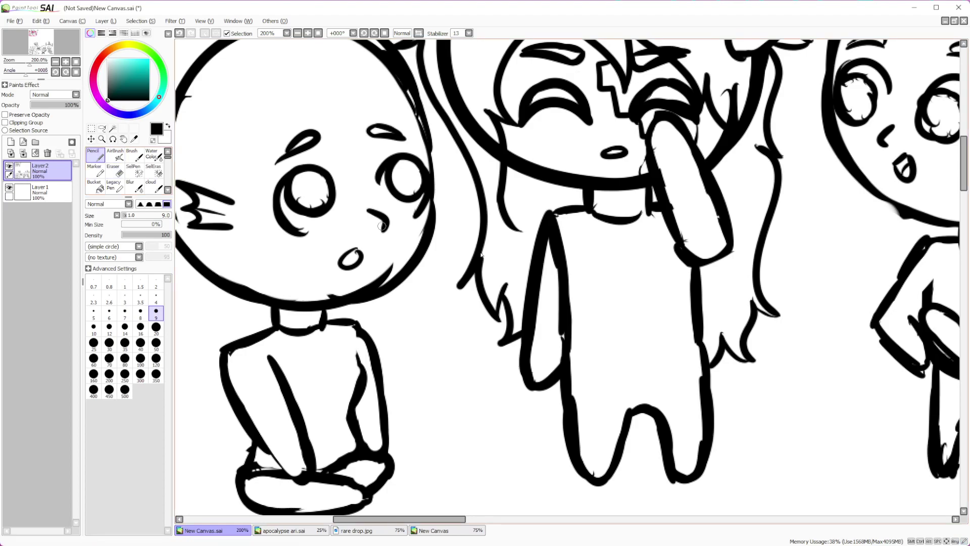
mouse_move(571, 330)
left_mouse_down()
mouse_move(602, 341)
mouse_move(693, 323)
left_mouse_up()
mouse_move(570, 370)
left_mouse_down()
mouse_move(591, 383)
mouse_move(697, 342)
left_mouse_up()
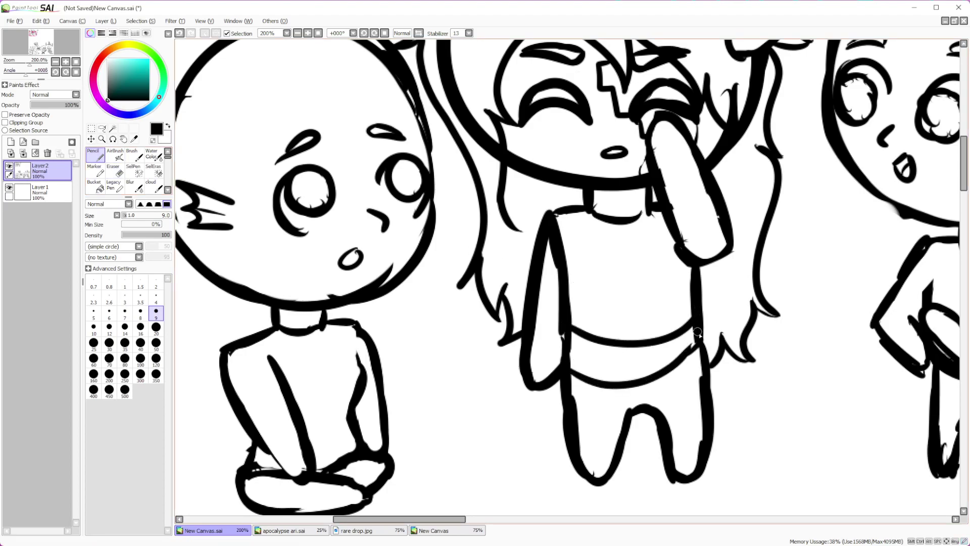
Draw a V-neck collar with a fold line and a wavy ruffle down the shirt
mouse_move(600, 216)
left_mouse_down()
mouse_move(631, 260)
mouse_move(639, 214)
mouse_move(606, 222)
mouse_move(623, 245)
left_mouse_up()
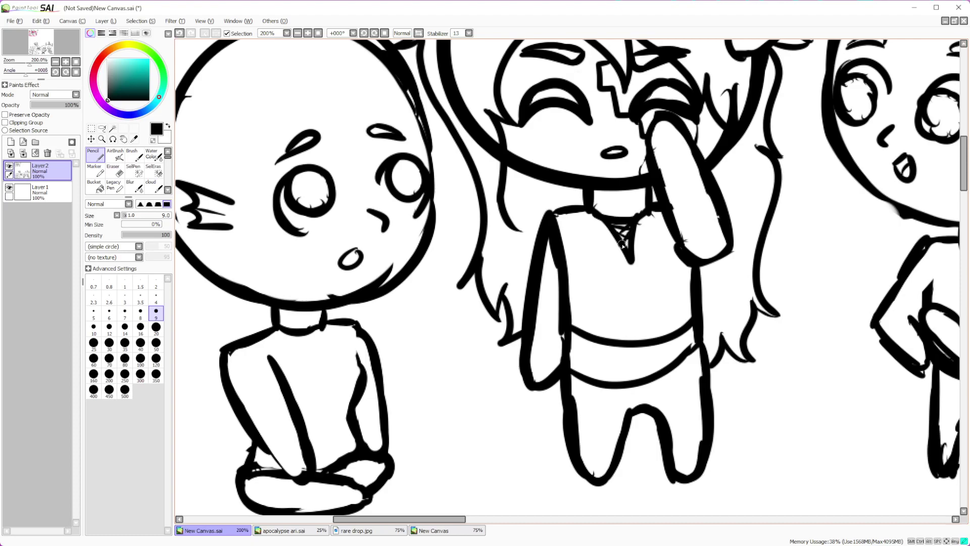
mouse_move(655, 216)
left_mouse_down()
mouse_move(646, 255)
mouse_move(635, 266)
mouse_move(628, 259)
mouse_move(616, 282)
mouse_move(596, 252)
left_mouse_up()
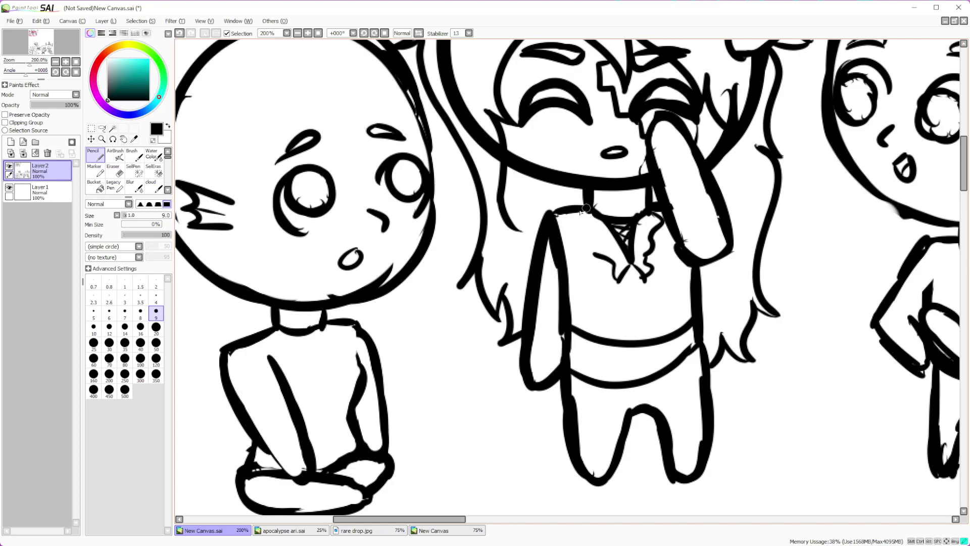
left_click_drag(574, 218, 599, 254)
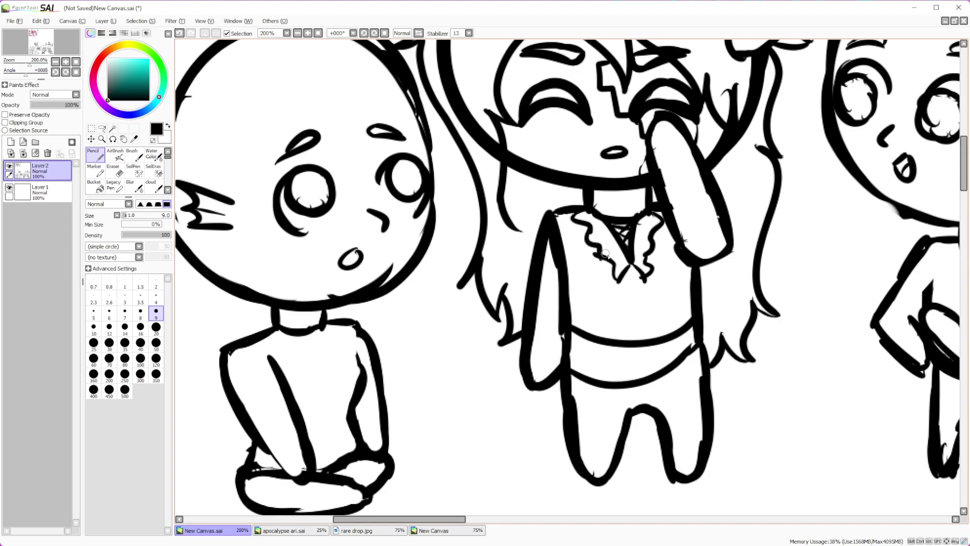
left_click(115, 171)
left_click(126, 345)
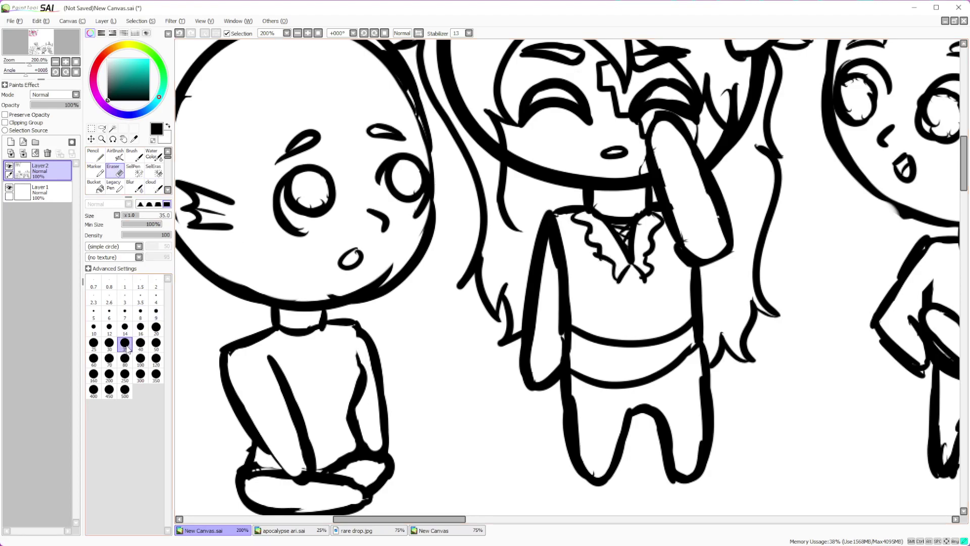
Replace the old waist lines with a new waistband holding two oval buttons
mouse_move(611, 335)
left_mouse_down()
mouse_move(605, 383)
mouse_move(596, 386)
mouse_move(590, 321)
mouse_move(586, 359)
mouse_move(606, 378)
mouse_move(676, 362)
left_mouse_up()
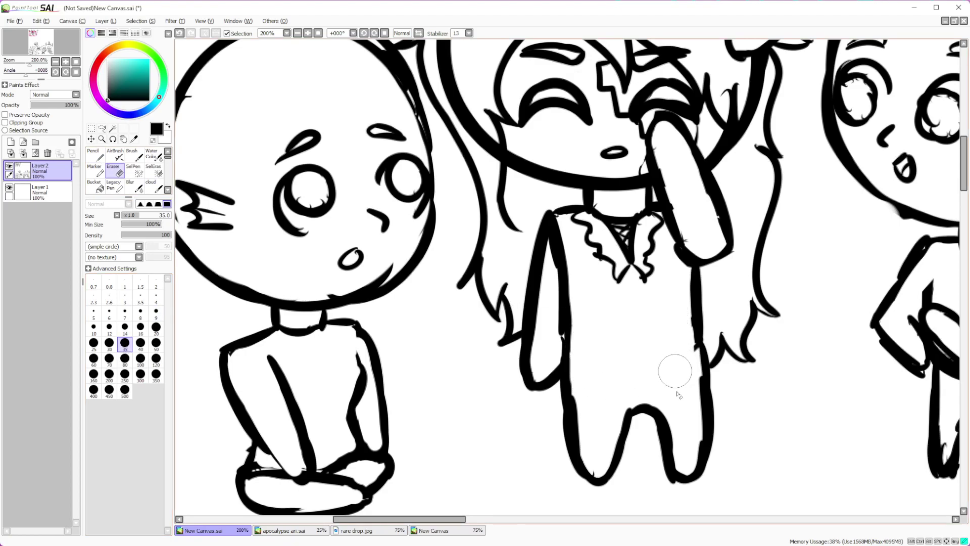
left_click(103, 153)
mouse_move(569, 299)
left_mouse_down()
mouse_move(657, 313)
mouse_move(691, 296)
left_mouse_up()
mouse_move(568, 354)
left_mouse_down()
mouse_move(655, 377)
mouse_move(700, 352)
left_mouse_up()
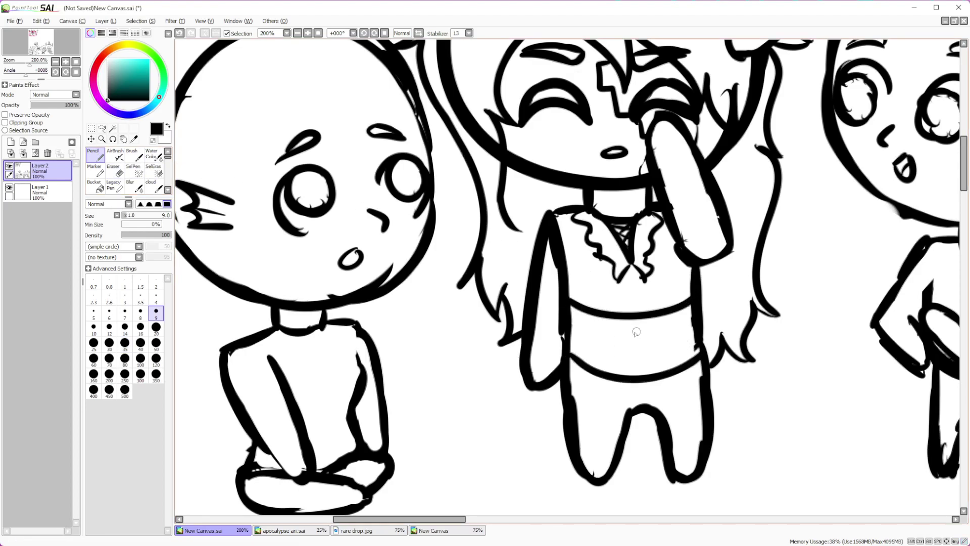
left_click_drag(642, 342, 637, 328)
left_click_drag(635, 355, 638, 359)
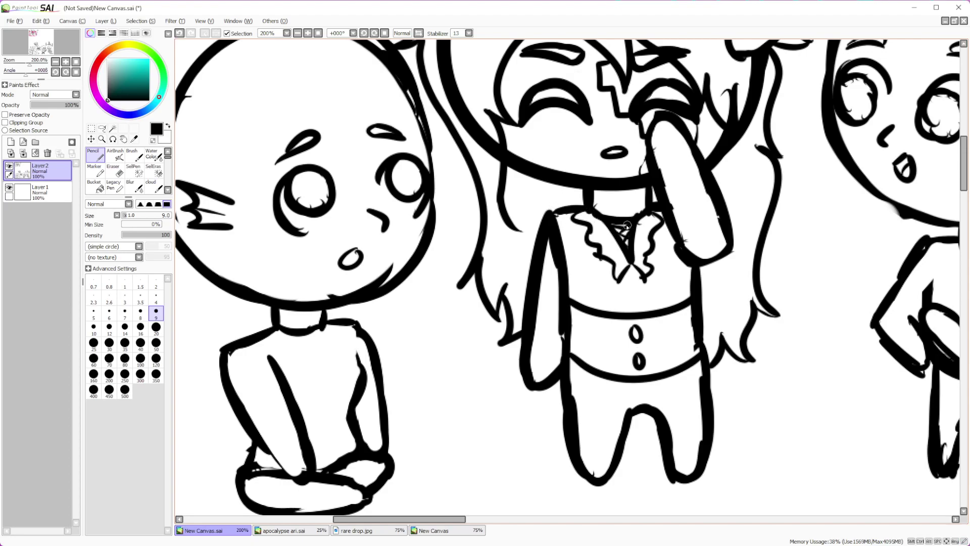
Draw the cape edges down both sides of the body and extend the collar line toward the arm
mouse_move(609, 236)
left_mouse_down()
mouse_move(554, 321)
mouse_move(533, 379)
left_mouse_up()
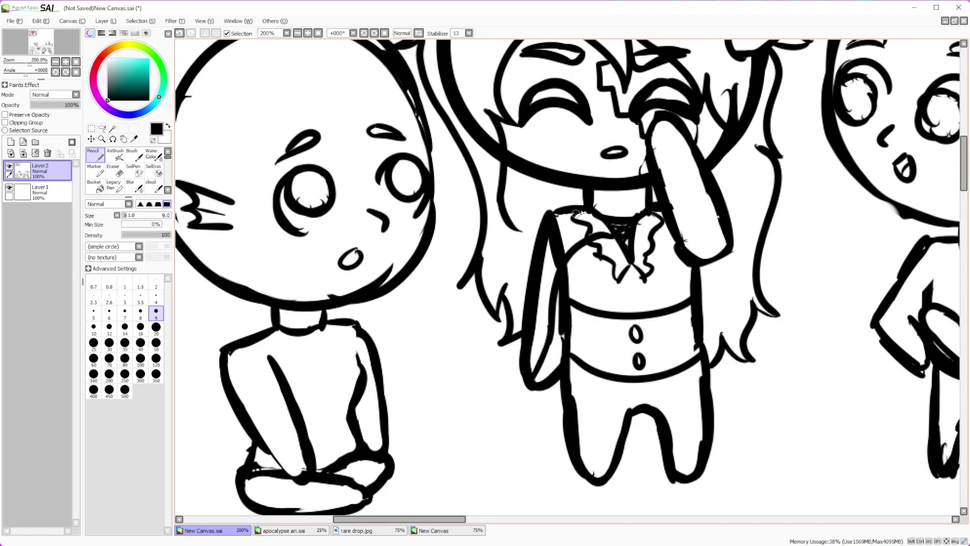
mouse_move(581, 202)
left_mouse_down()
mouse_move(539, 232)
mouse_move(519, 411)
mouse_move(531, 444)
mouse_move(560, 456)
mouse_move(667, 447)
left_mouse_up()
left_click_drag(731, 434, 703, 269)
left_click_drag(640, 235, 654, 228)
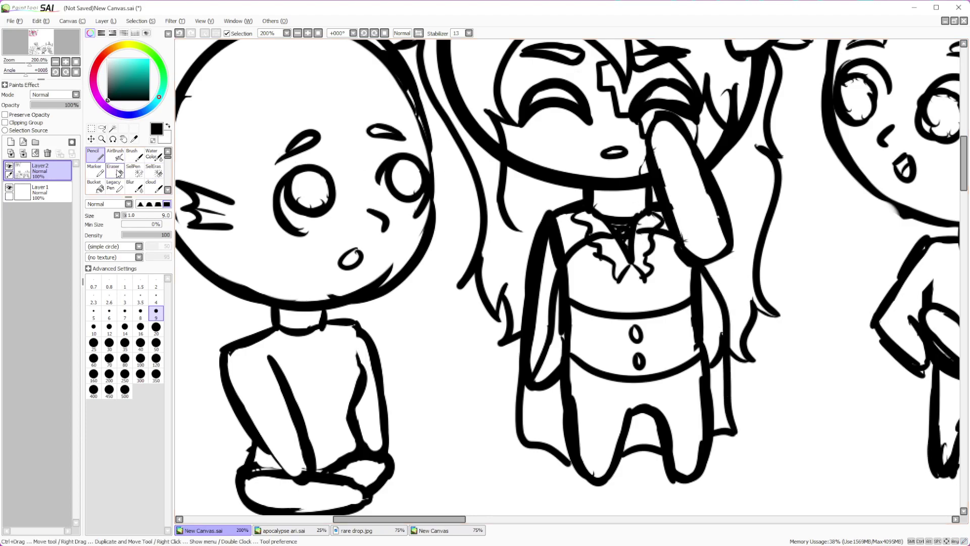
key("e")
left_click(125, 312)
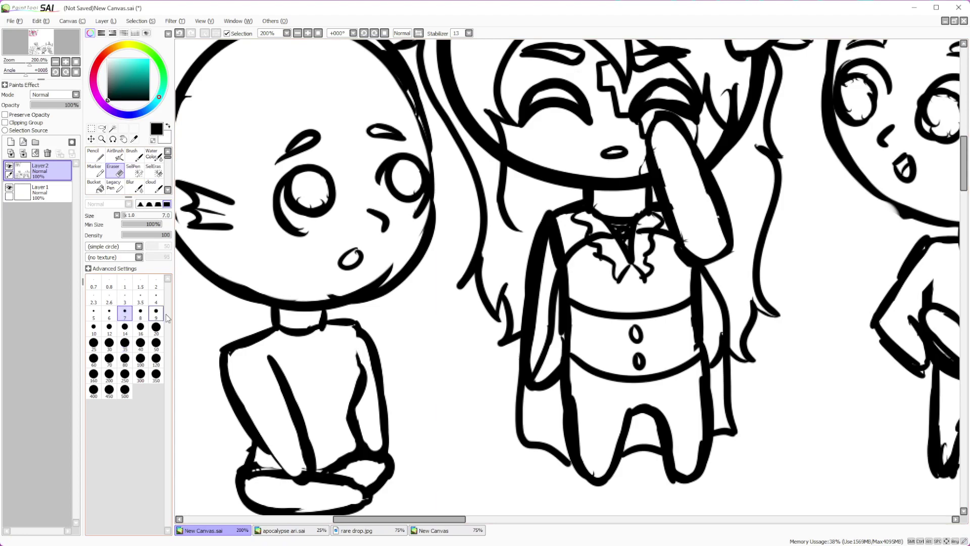
Erase overlapping cape, collar, hair and arm strokes around the torso with eraser sizes 7 and 12
mouse_move(560, 235)
left_mouse_down()
mouse_move(556, 270)
mouse_move(556, 230)
left_mouse_up()
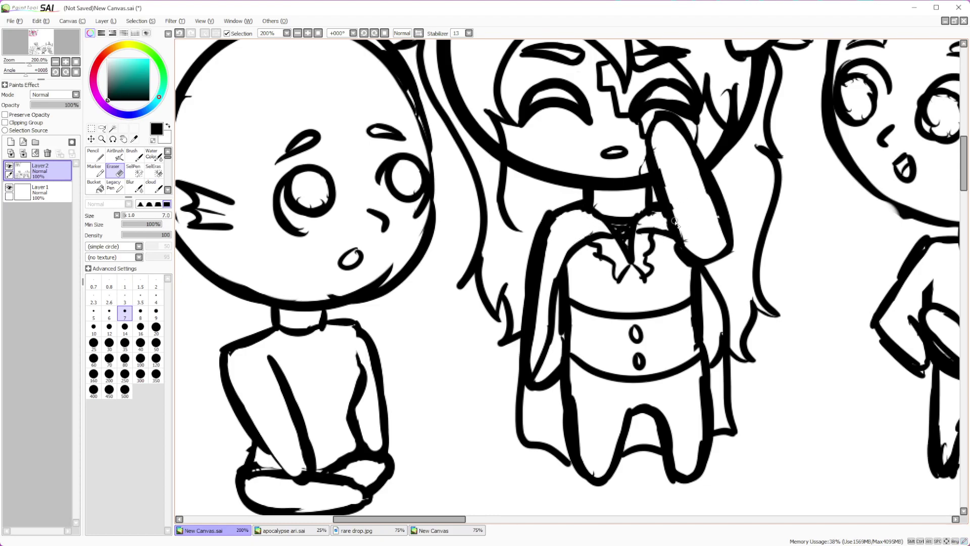
scroll(676, 221, "down", 3)
scroll(695, 245, "up", 3)
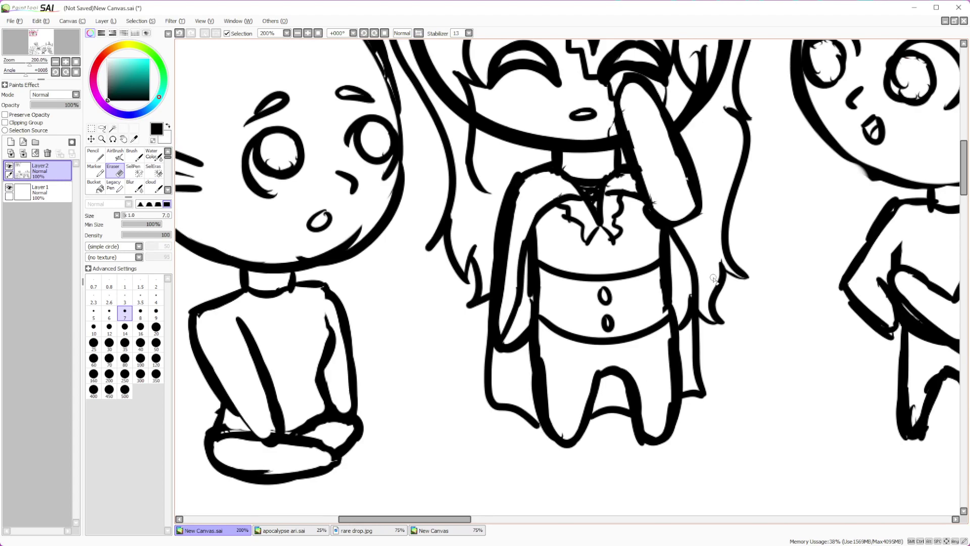
left_click(109, 328)
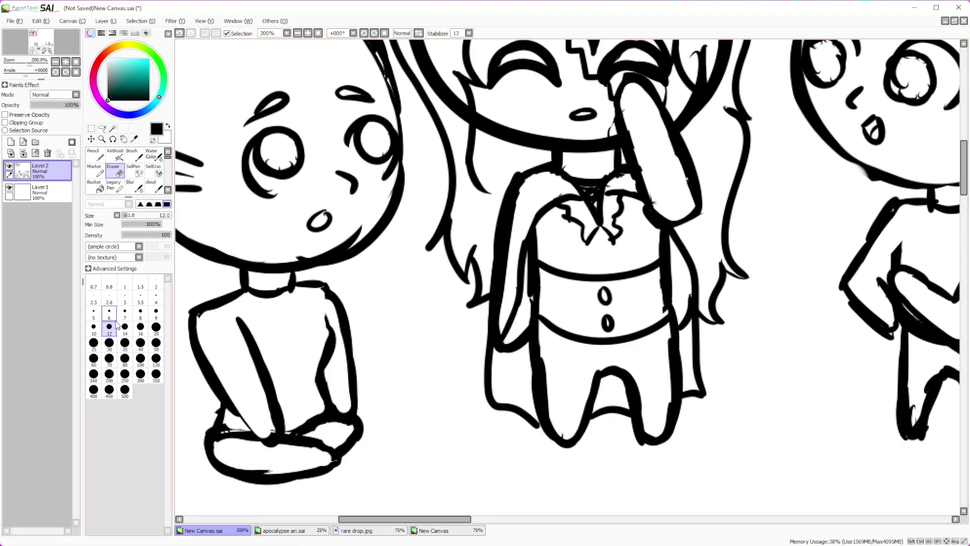
mouse_move(693, 242)
left_mouse_down()
mouse_move(681, 275)
mouse_move(698, 281)
mouse_move(684, 234)
mouse_move(675, 239)
mouse_move(692, 257)
left_mouse_up()
mouse_move(684, 306)
left_mouse_down()
mouse_move(683, 323)
mouse_move(686, 292)
left_mouse_up()
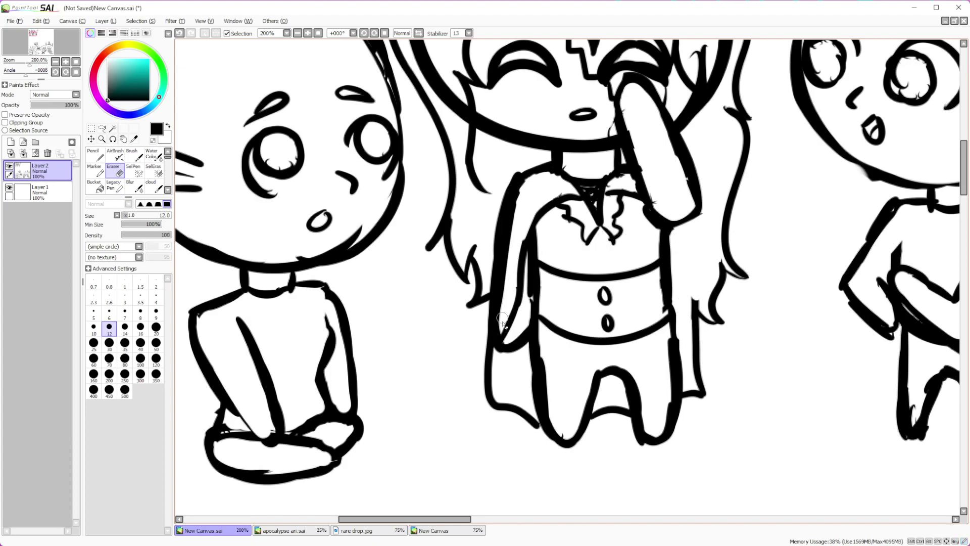
left_click_drag(502, 324, 492, 363)
Redraw the gap in the cape outline and the torso's right side with the pencil
key("n")
left_click_drag(495, 304, 486, 357)
left_click_drag(495, 303, 495, 328)
mouse_move(698, 210)
left_mouse_down()
mouse_move(703, 298)
mouse_move(699, 286)
left_mouse_up()
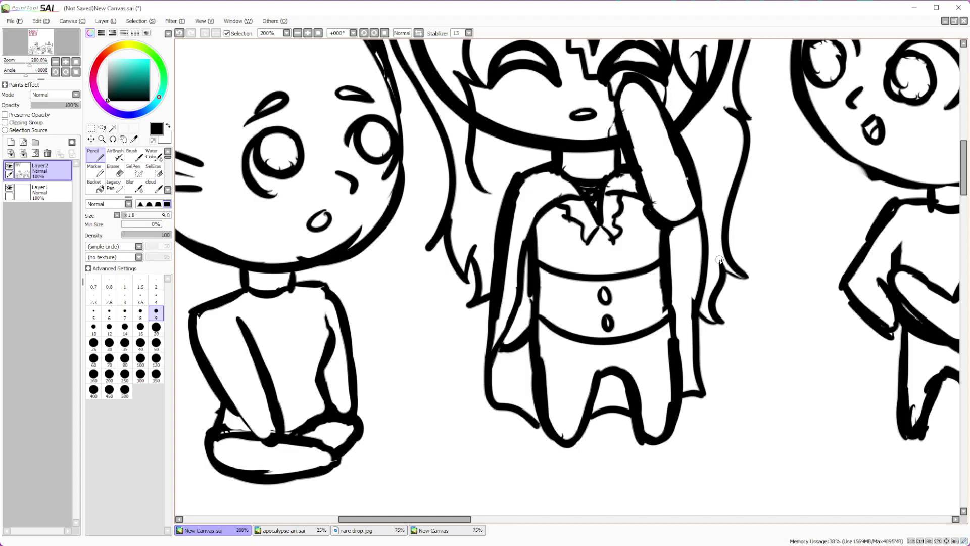
scroll(720, 258, "down", 3)
scroll(715, 220, "up", 4)
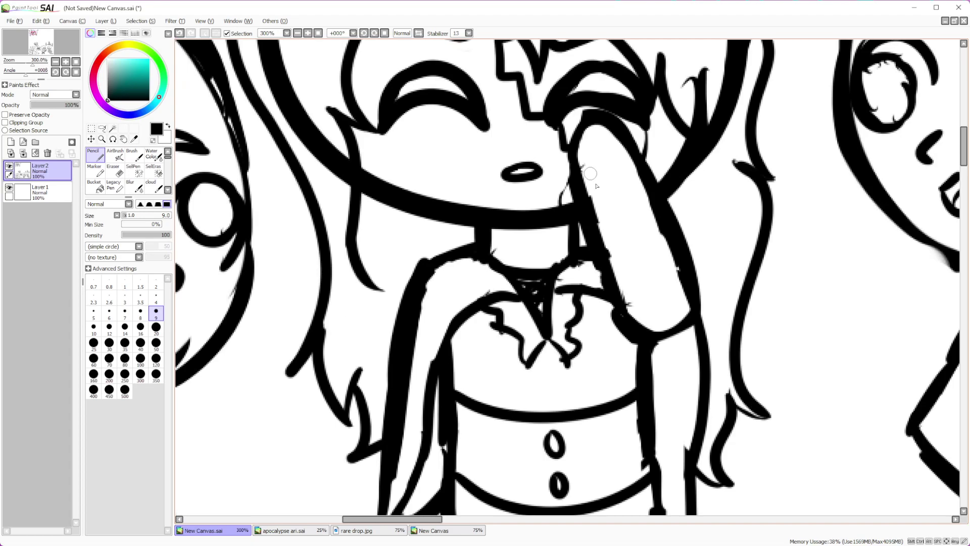
Redraw the hand outline and add two creases across the finger
mouse_move(590, 190)
left_mouse_down()
mouse_move(606, 166)
mouse_move(653, 188)
left_mouse_up()
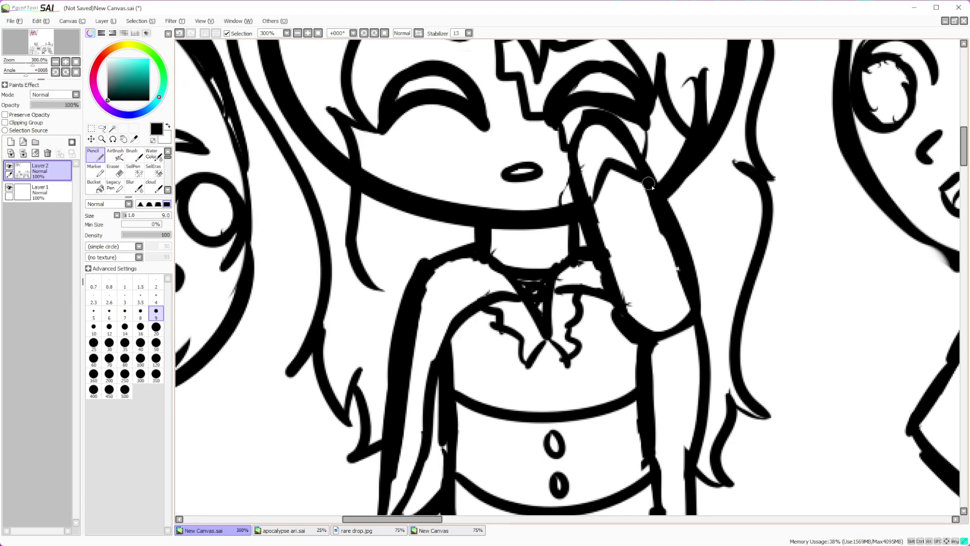
left_click_drag(599, 225, 657, 216)
left_click_drag(605, 244, 664, 226)
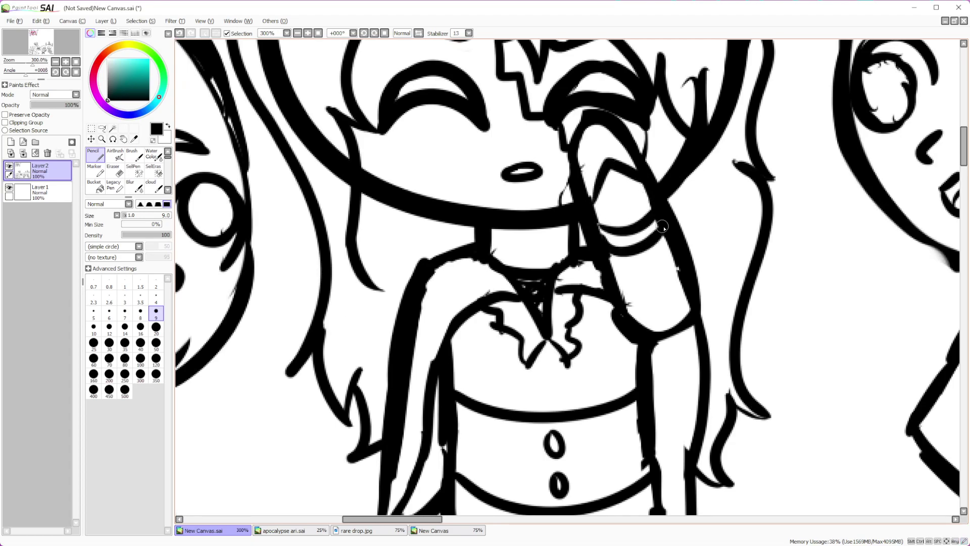
left_click_drag(605, 164, 593, 196)
scroll(604, 156, "down", 4)
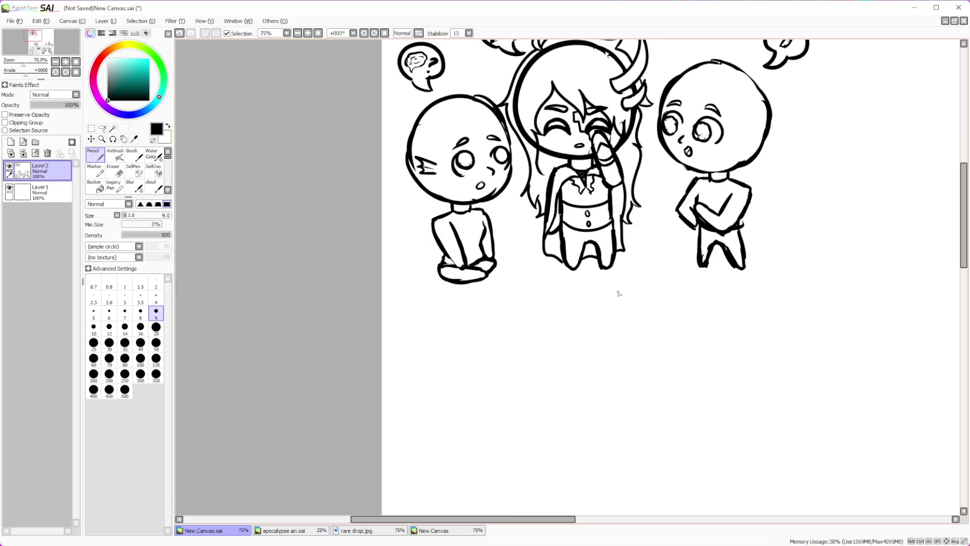
scroll(580, 210, "up", 4)
scroll(567, 319, "down", 2)
scroll(554, 281, "up", 2)
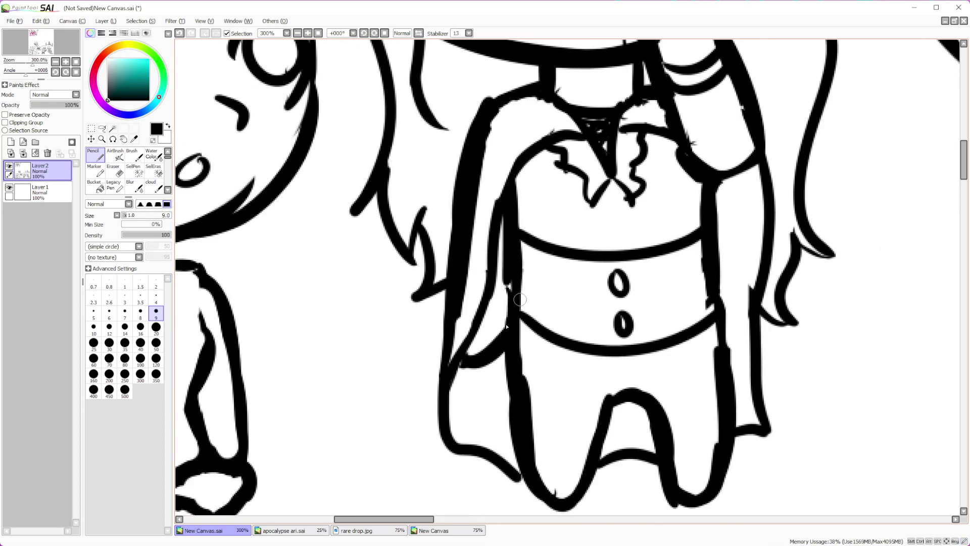
Add a fold inside the sleeve and close the bottom edges of both legs
left_click_drag(477, 336, 505, 310)
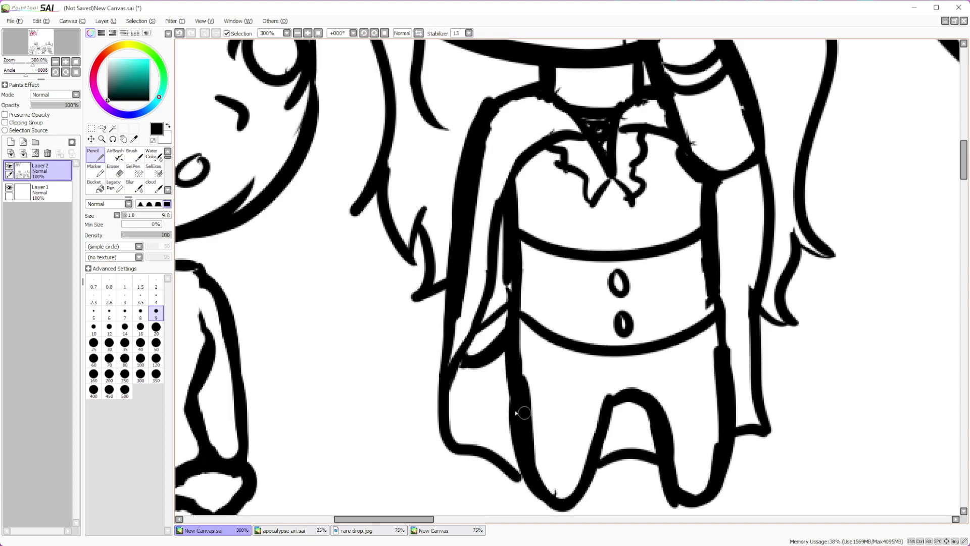
left_click_drag(535, 454, 609, 453)
left_click_drag(676, 452, 718, 452)
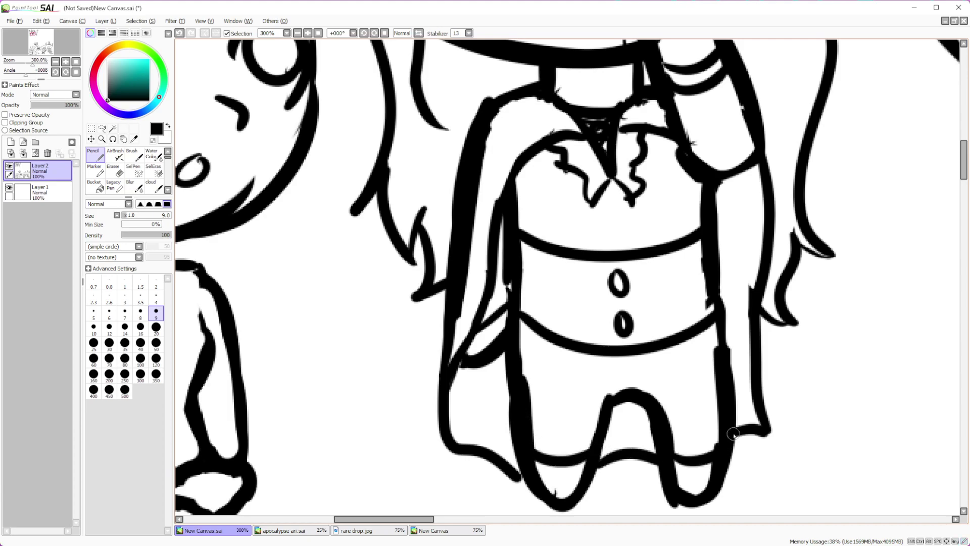
scroll(733, 433, "down", 8)
scroll(798, 399, "up", 6)
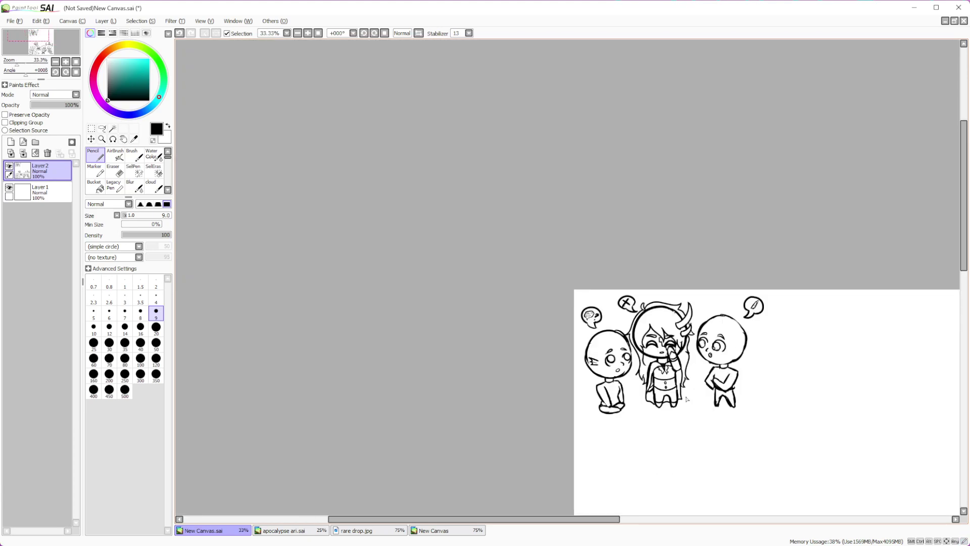
Add a size-40 pencil stroke, then size-16 erase the cheek hair stroke and horn fill
left_click(140, 343)
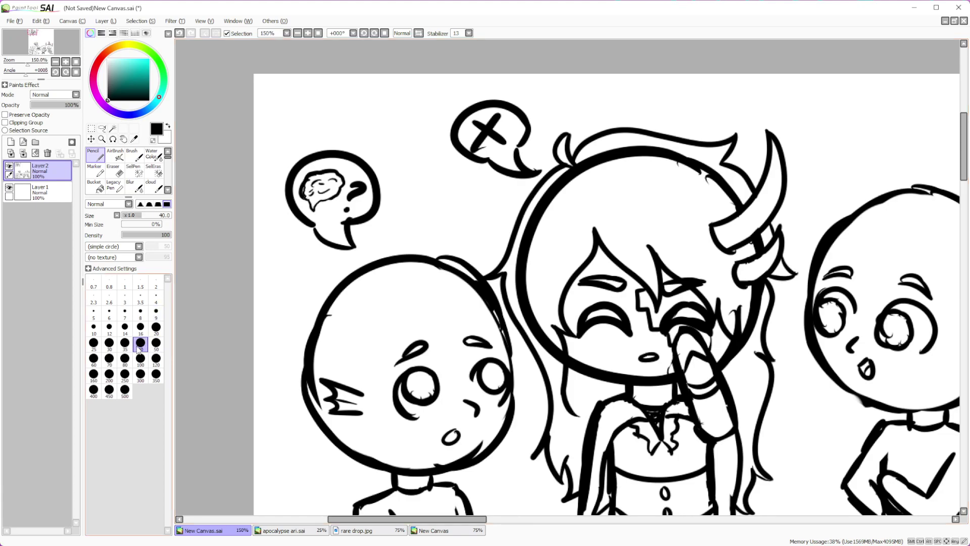
left_click_drag(535, 275, 528, 286)
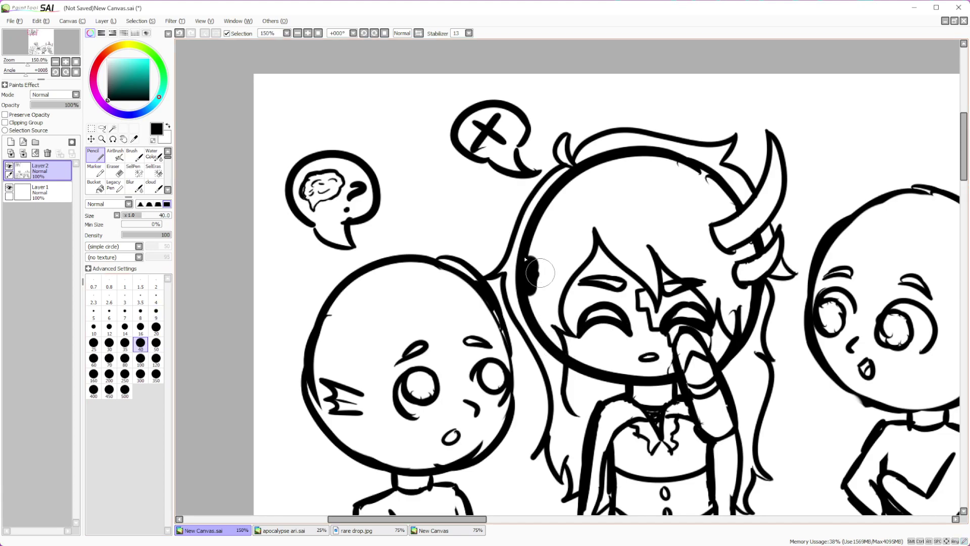
left_click(113, 172)
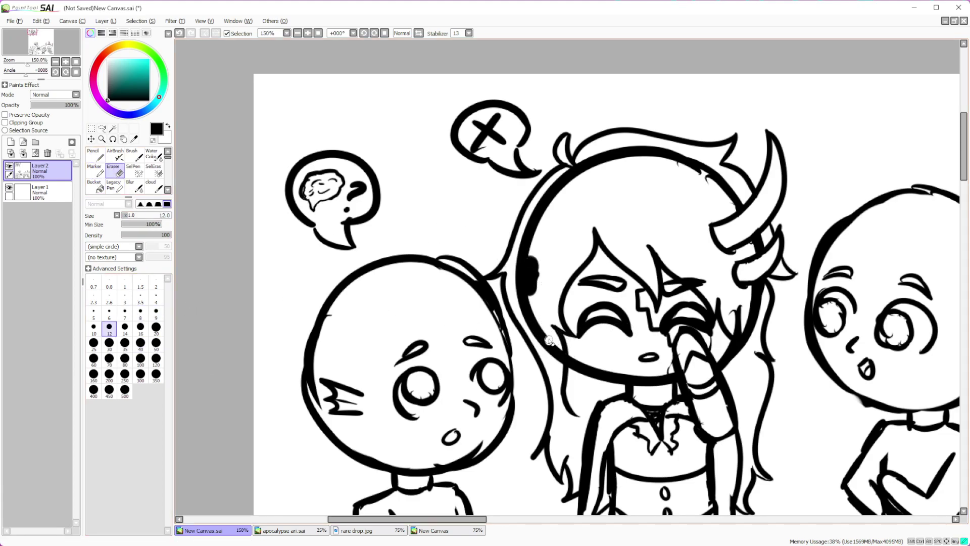
key("bracketright")
key("bracketright")
mouse_move(534, 303)
left_mouse_down()
mouse_move(538, 269)
mouse_move(532, 283)
mouse_move(526, 271)
mouse_move(524, 293)
mouse_move(518, 260)
mouse_move(538, 208)
mouse_move(583, 163)
mouse_move(626, 156)
mouse_move(599, 153)
mouse_move(688, 158)
mouse_move(671, 153)
mouse_move(696, 177)
mouse_move(711, 183)
mouse_move(712, 173)
mouse_move(736, 197)
left_mouse_up()
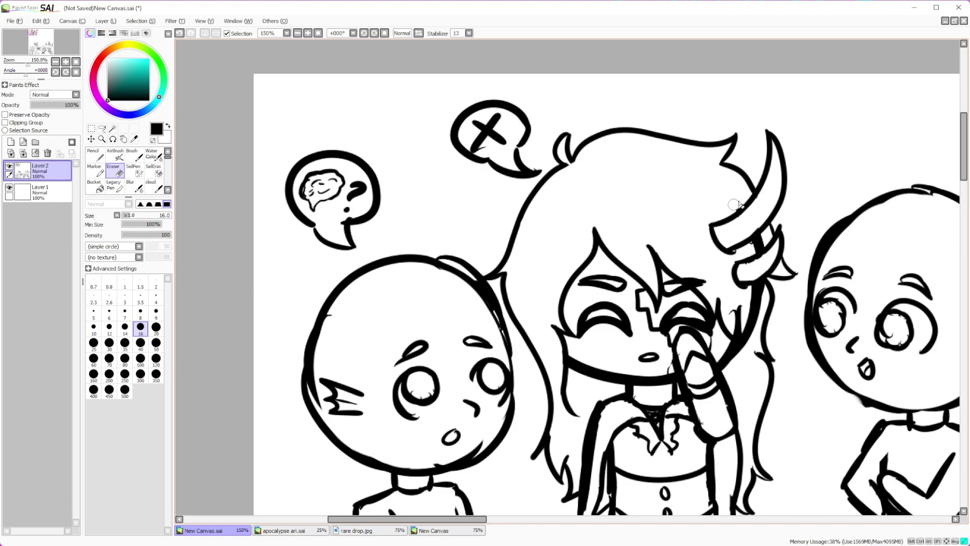
left_click_drag(765, 238, 741, 256)
mouse_move(753, 291)
left_mouse_down()
mouse_move(750, 328)
mouse_move(741, 309)
mouse_move(739, 340)
mouse_move(735, 329)
mouse_move(744, 356)
mouse_move(758, 293)
mouse_move(752, 310)
left_mouse_up()
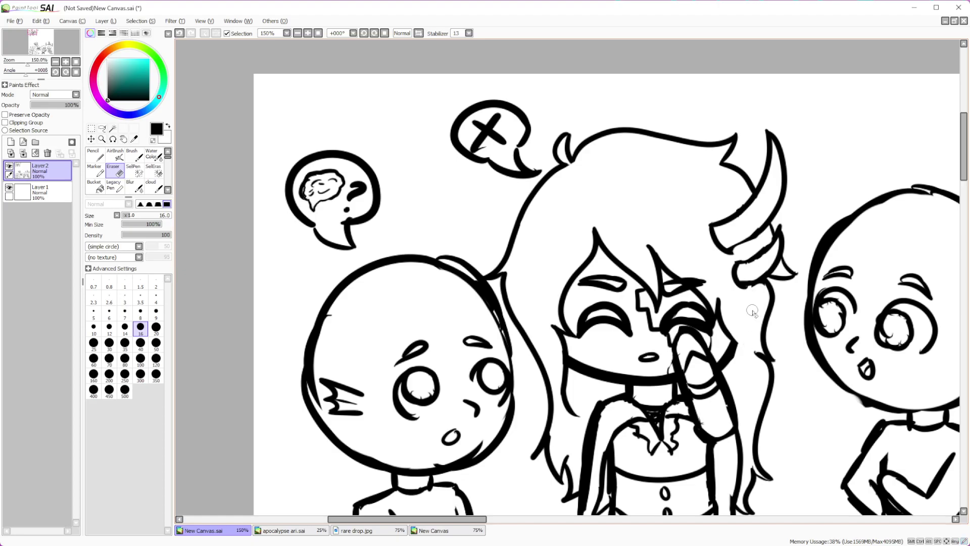
scroll(752, 310, "down", 5)
scroll(768, 344, "up", 2)
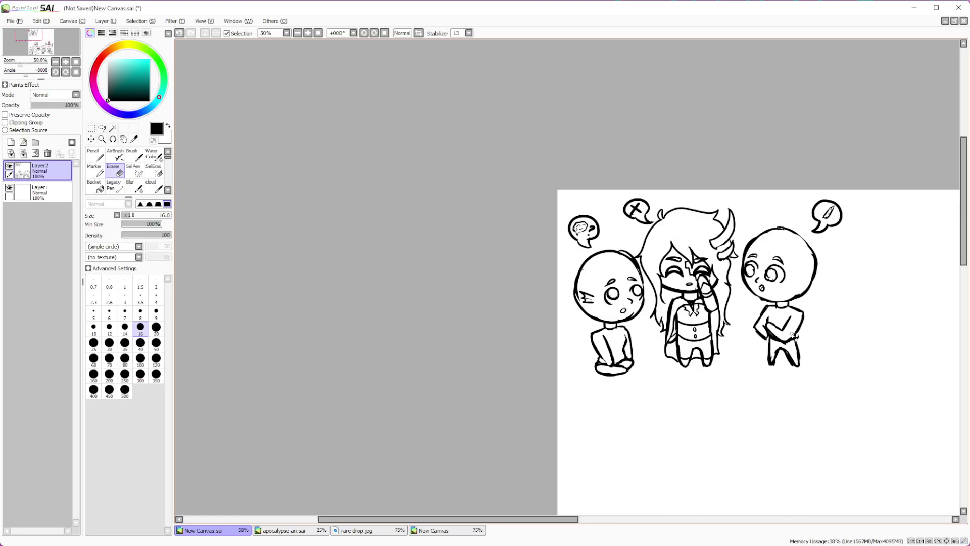
scroll(652, 340, "up", 1)
scroll(600, 283, "up", 2)
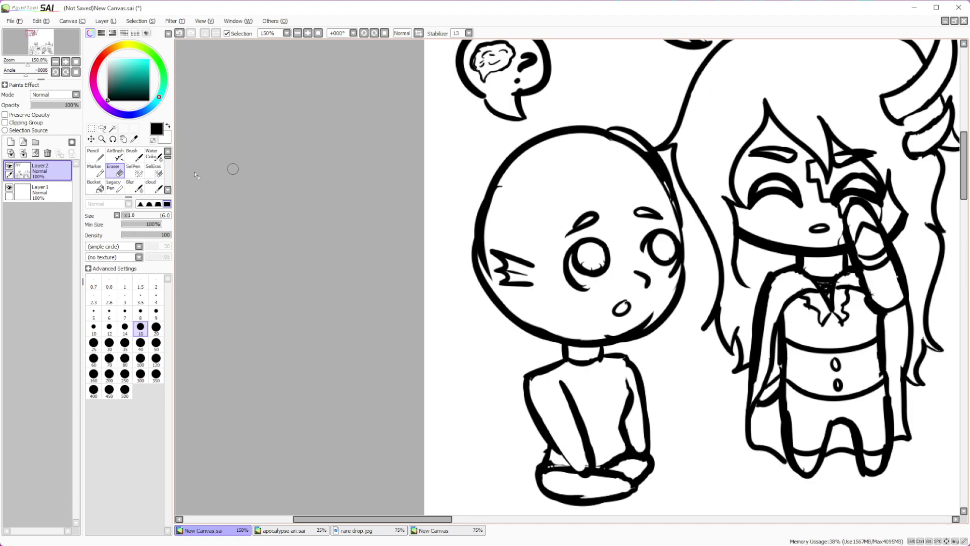
With a thinner pencil, draw bangs, the top hairline, a spiky strand and long side hair
left_click(96, 155)
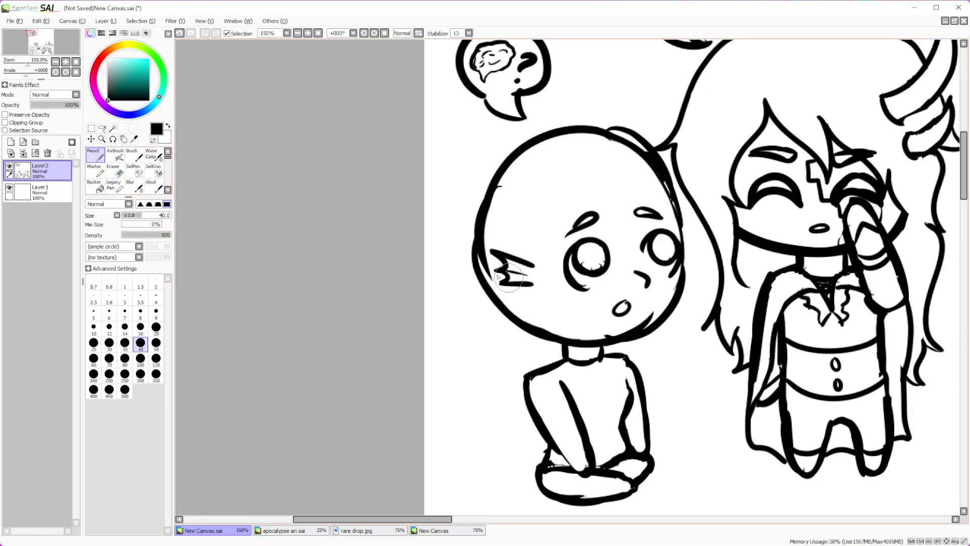
left_click(109, 328)
mouse_move(551, 202)
left_mouse_down()
mouse_move(687, 220)
mouse_move(679, 239)
left_mouse_up()
mouse_move(558, 163)
left_mouse_down()
mouse_move(651, 133)
mouse_move(697, 192)
left_mouse_up()
mouse_move(491, 170)
left_mouse_down()
mouse_move(543, 117)
mouse_move(598, 98)
mouse_move(595, 112)
mouse_move(639, 121)
left_mouse_up()
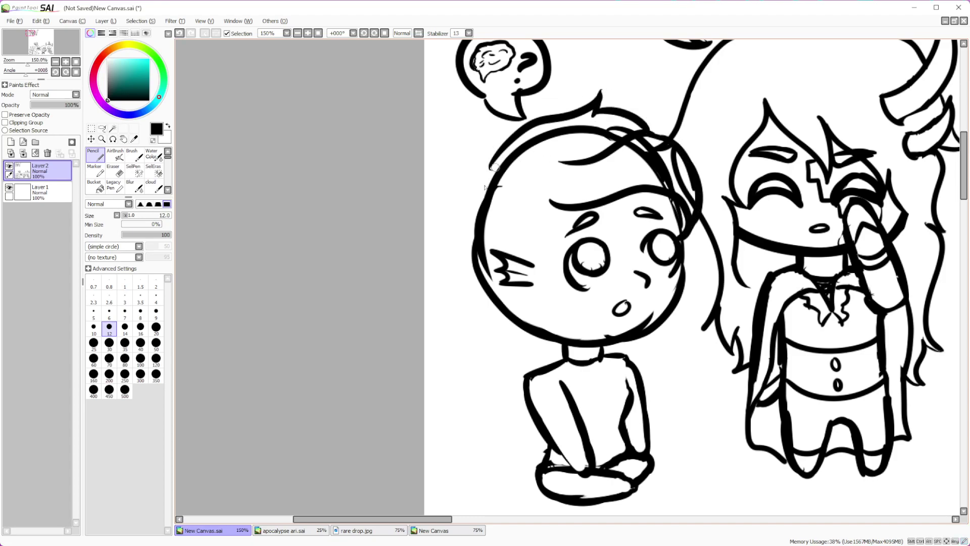
mouse_move(493, 170)
left_mouse_down()
mouse_move(450, 252)
mouse_move(427, 352)
mouse_move(461, 342)
mouse_move(502, 401)
mouse_move(480, 445)
mouse_move(510, 434)
mouse_move(511, 451)
mouse_move(546, 465)
left_mouse_up()
mouse_move(680, 273)
left_mouse_down()
mouse_move(722, 367)
mouse_move(693, 365)
mouse_move(710, 444)
mouse_move(667, 446)
mouse_move(657, 472)
left_mouse_up()
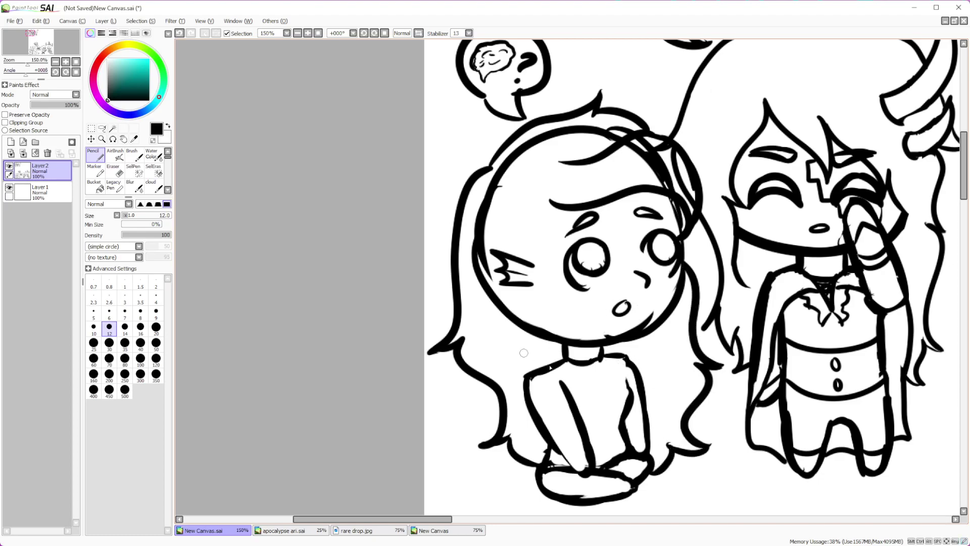
Erase the collar lines at the neck and the old head outline under the bangs
key("e")
mouse_move(581, 349)
left_mouse_down()
mouse_move(576, 362)
mouse_move(599, 374)
left_mouse_up()
scroll(605, 374, "down", 4)
scroll(648, 266, "up", 5)
mouse_move(586, 239)
left_mouse_down()
mouse_move(641, 262)
mouse_move(612, 207)
mouse_move(558, 205)
mouse_move(613, 233)
mouse_move(532, 186)
mouse_move(560, 175)
mouse_move(445, 194)
mouse_move(450, 186)
mouse_move(379, 267)
mouse_move(362, 345)
left_mouse_up()
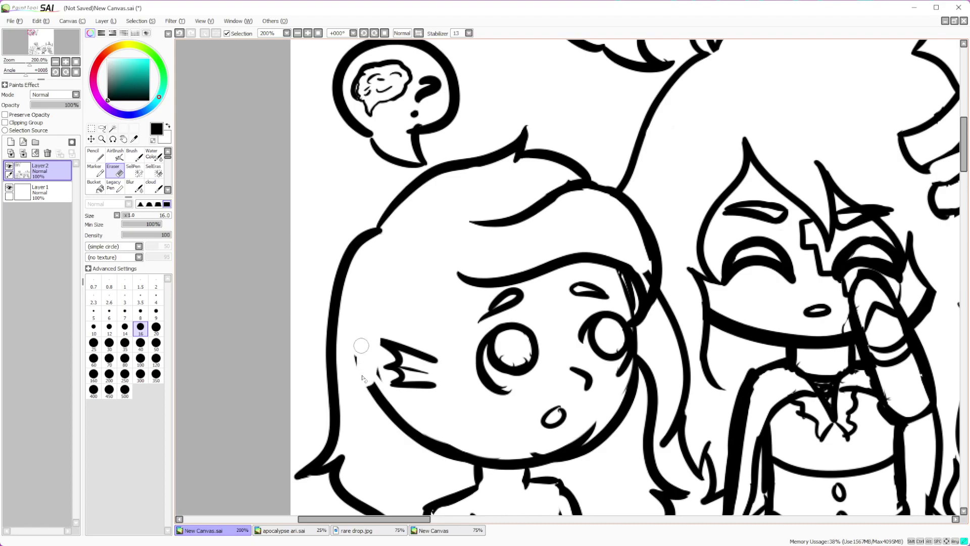
scroll(386, 229, "down", 1)
scroll(407, 235, "down", 3)
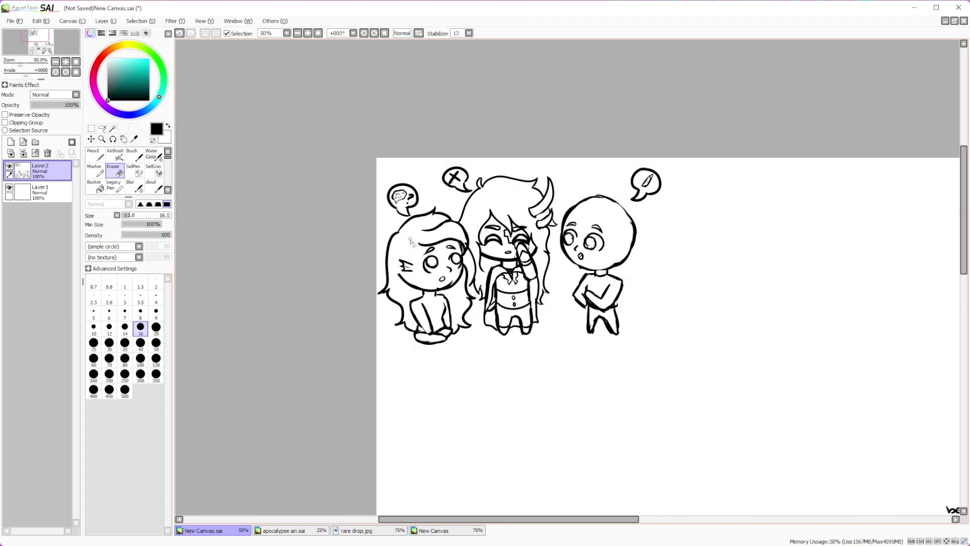
scroll(410, 272, "up", 3)
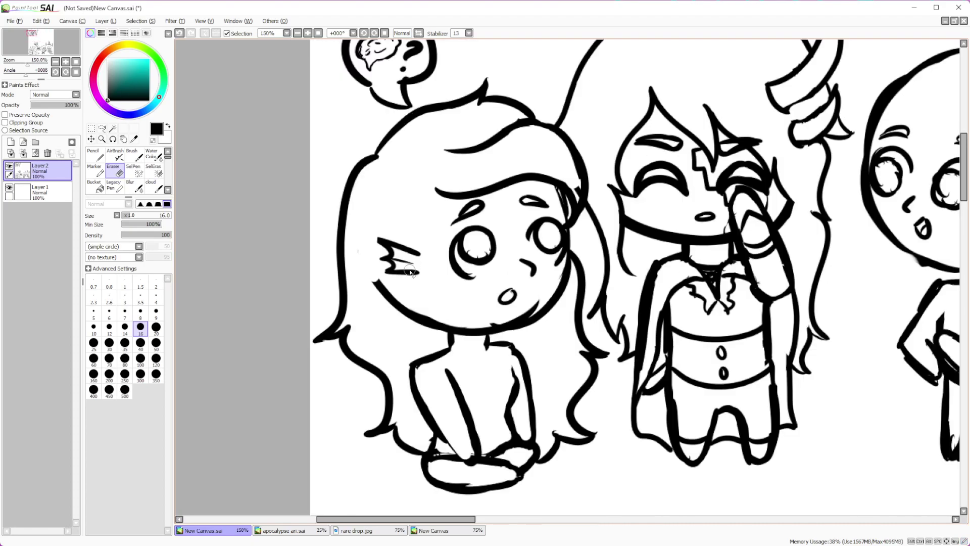
Redraw the face side and finned ear, erasing the extra chin line and hair-cheek overlaps
left_click(95, 155)
mouse_move(435, 193)
left_mouse_down()
mouse_move(444, 280)
mouse_move(419, 260)
mouse_move(413, 268)
mouse_move(428, 301)
mouse_move(421, 349)
left_mouse_up()
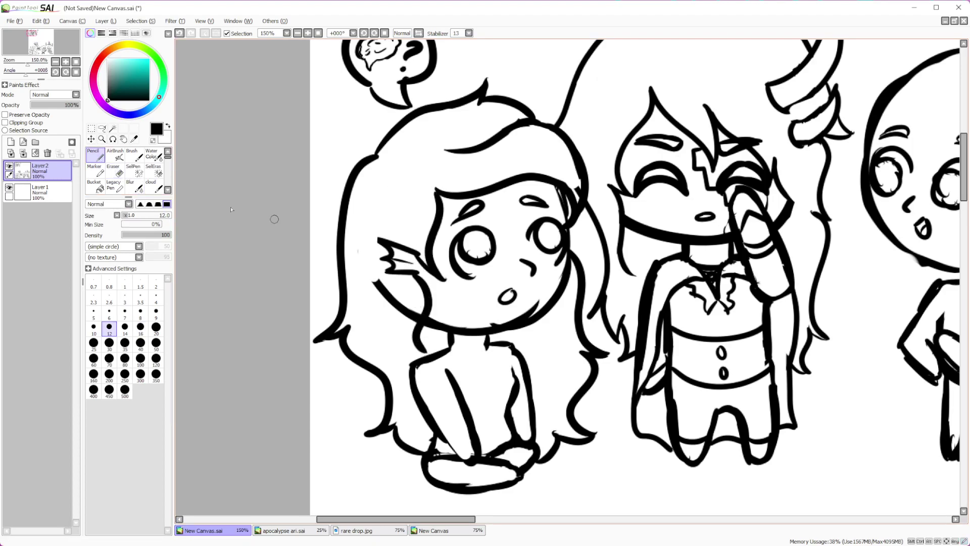
left_click(114, 173)
left_click(141, 328)
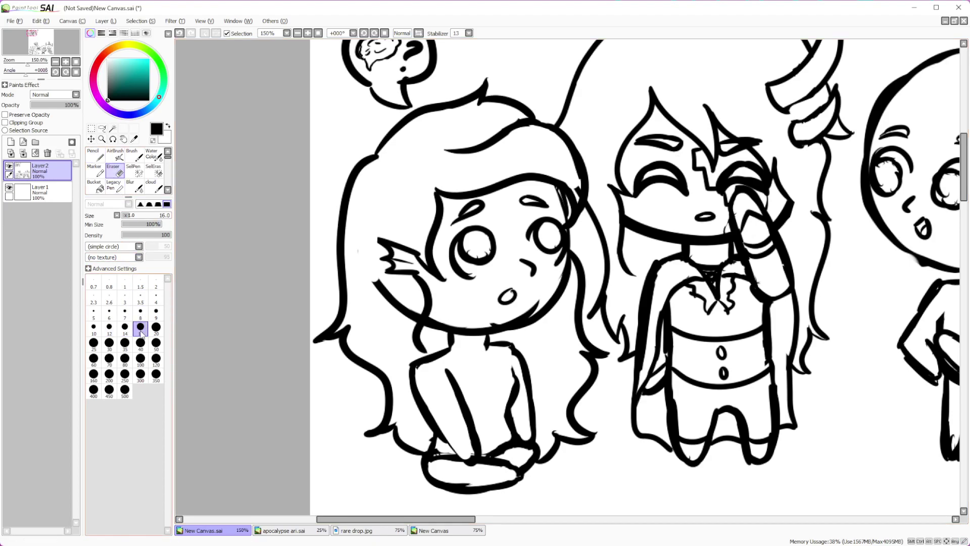
mouse_move(391, 298)
left_mouse_down()
mouse_move(378, 283)
mouse_move(397, 306)
mouse_move(391, 317)
mouse_move(410, 309)
mouse_move(403, 338)
left_mouse_up()
scroll(431, 296, "down", 1)
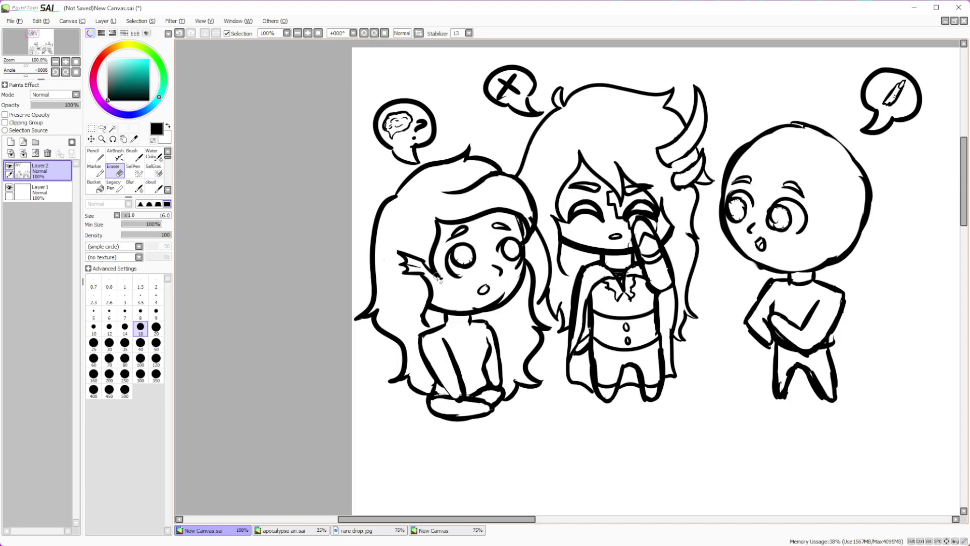
scroll(493, 203, "up", 3)
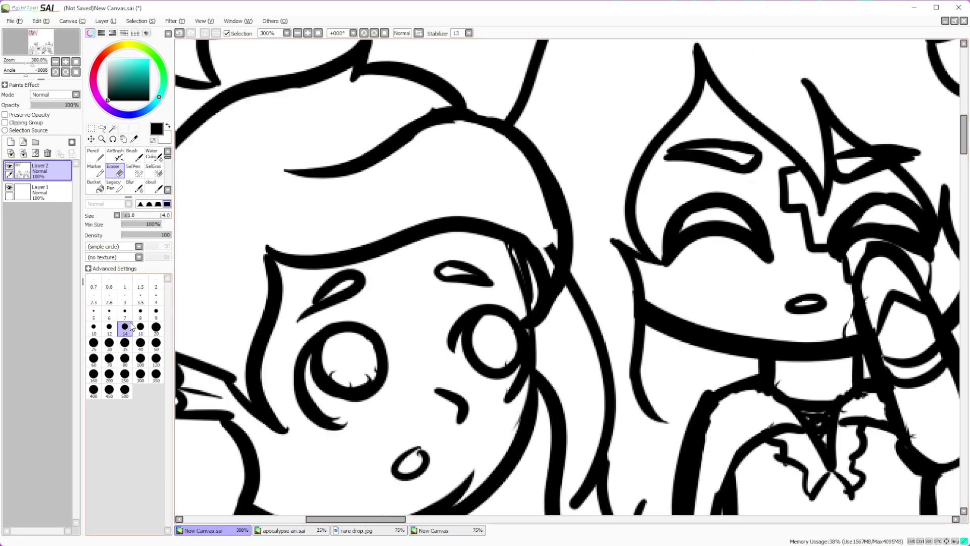
left_click(109, 312)
mouse_move(535, 242)
left_mouse_down()
mouse_move(556, 271)
mouse_move(563, 259)
left_mouse_up()
scroll(562, 258, "down", 3)
scroll(583, 231, "up", 3)
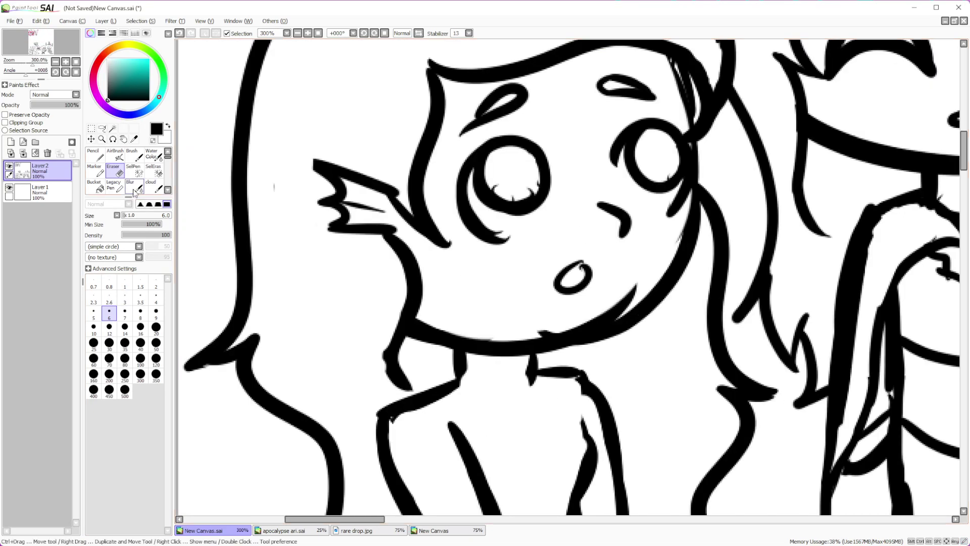
Draw small scale marks under the left eye and on both cheeks
left_click(94, 156)
mouse_move(453, 263)
left_mouse_down()
mouse_move(475, 263)
mouse_move(466, 235)
left_mouse_up()
left_click_drag(444, 277, 491, 283)
mouse_move(654, 216)
left_mouse_down()
mouse_move(661, 226)
mouse_move(670, 219)
left_mouse_up()
mouse_move(677, 222)
left_mouse_down()
mouse_move(685, 223)
mouse_move(659, 233)
mouse_move(678, 242)
left_mouse_up()
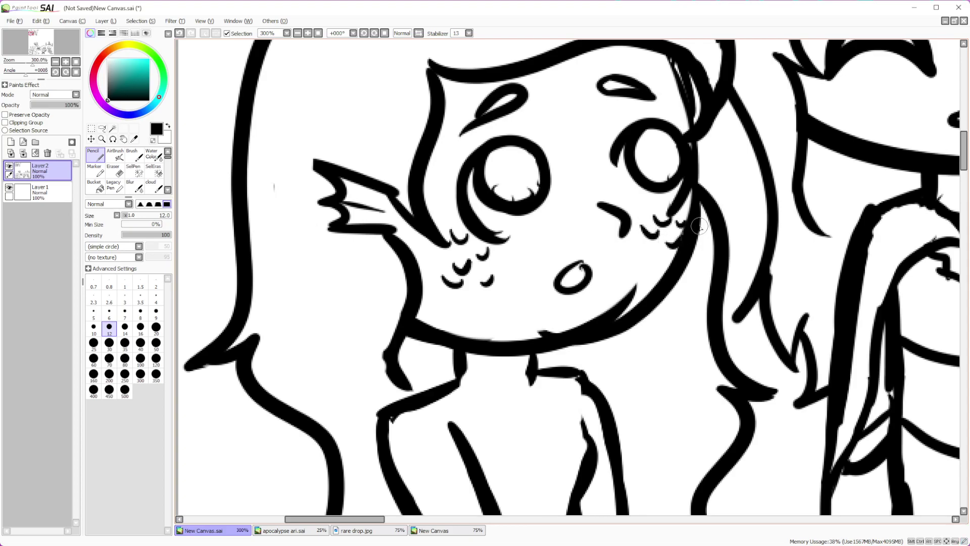
scroll(699, 226, "down", 5)
scroll(662, 260, "up", 5)
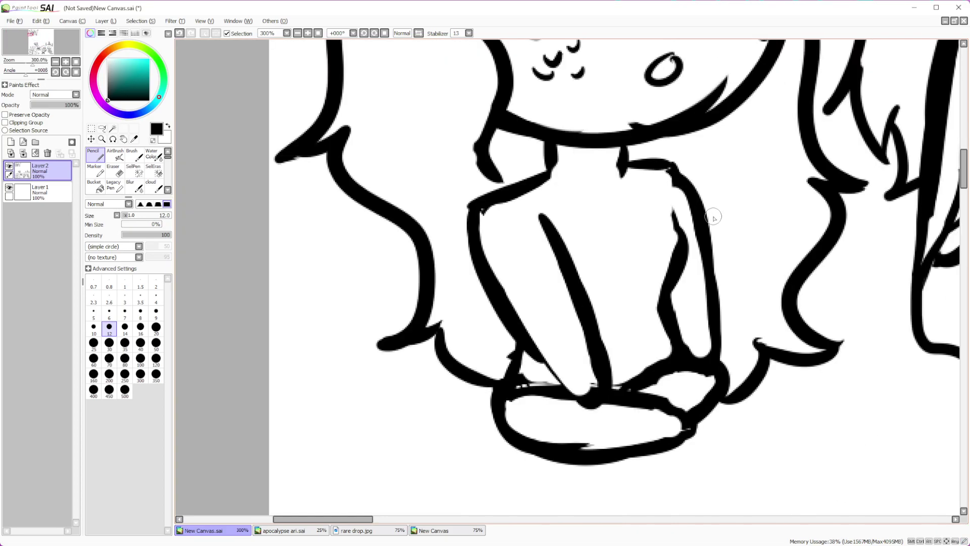
Draw the collar, shoulder and arm lines, a chest triangle, a waist line and foot divisions
left_click_drag(557, 146, 619, 149)
left_click_drag(530, 195, 545, 223)
left_click_drag(652, 163, 678, 234)
mouse_move(604, 199)
left_mouse_down()
mouse_move(595, 234)
mouse_move(632, 218)
mouse_move(604, 193)
left_mouse_up()
left_click_drag(601, 342, 672, 317)
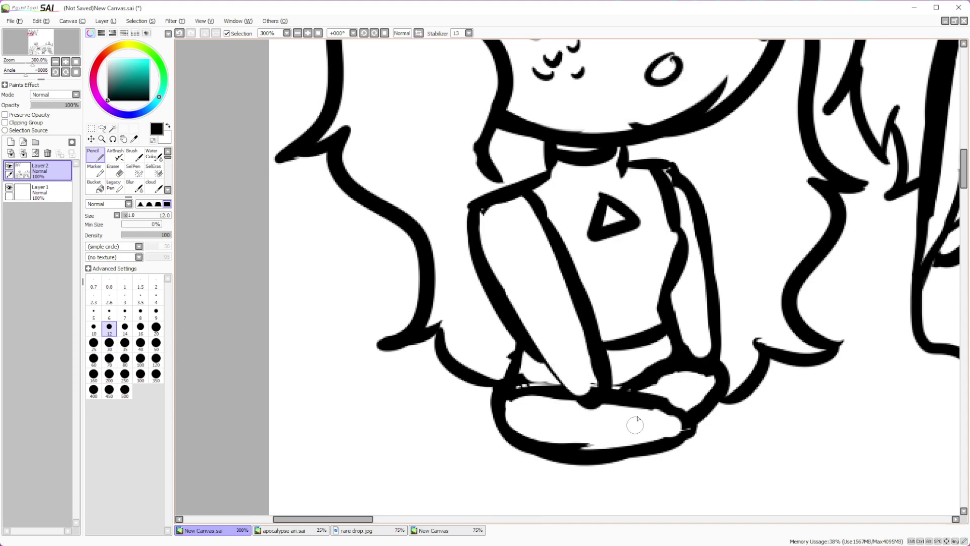
left_click_drag(537, 397, 546, 439)
left_click_drag(677, 375, 705, 402)
scroll(699, 387, "down", 3)
Draw a tail curling out from under the legs, with its curl and upper edge
scroll(664, 430, "up", 1)
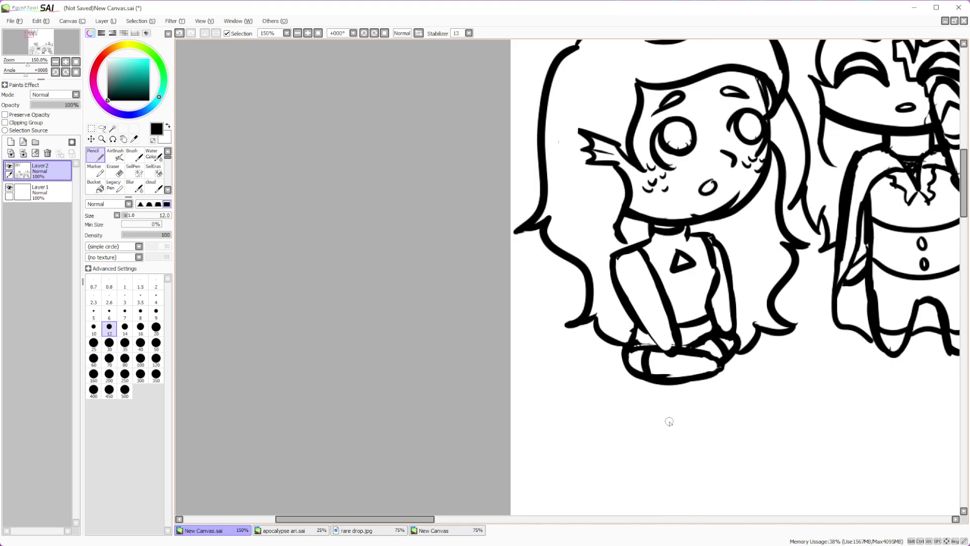
mouse_move(636, 318)
left_mouse_down()
mouse_move(593, 314)
mouse_move(557, 370)
mouse_move(593, 408)
left_mouse_up()
mouse_move(631, 355)
left_mouse_down()
mouse_move(589, 382)
mouse_move(605, 398)
mouse_move(551, 414)
mouse_move(617, 451)
mouse_move(621, 429)
mouse_move(609, 419)
mouse_move(654, 412)
left_mouse_up()
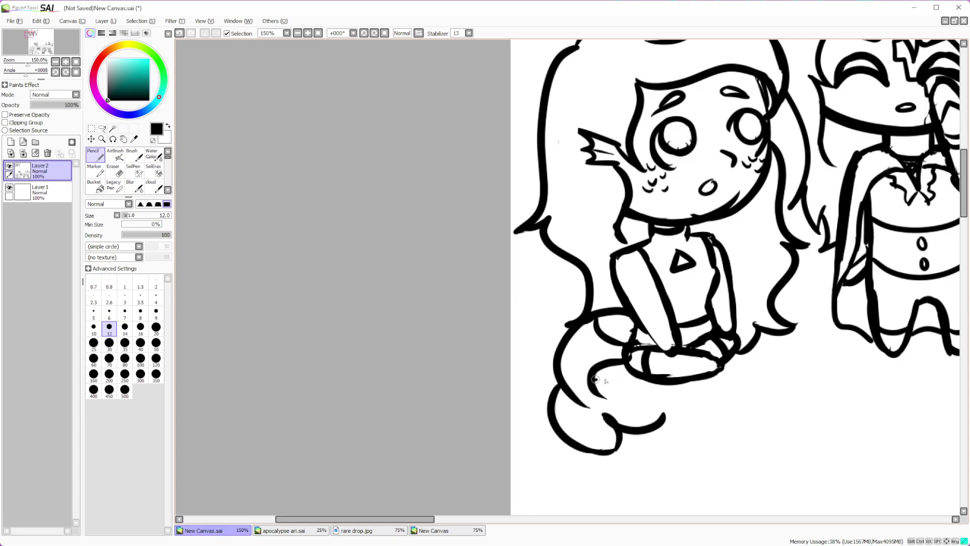
left_click_drag(592, 378, 665, 404)
left_click_drag(582, 399, 598, 403)
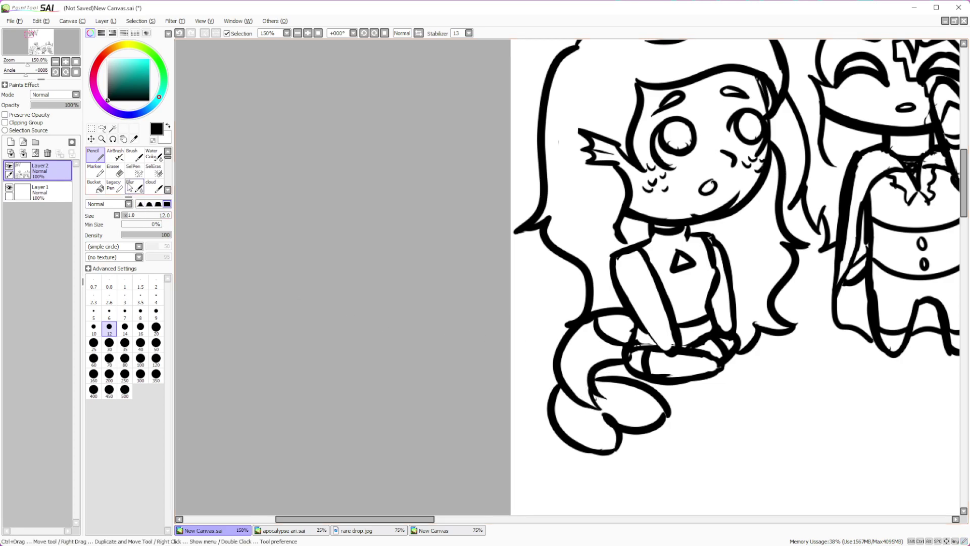
Shade the tail curl and lower fin with thin hatching lines
key("e")
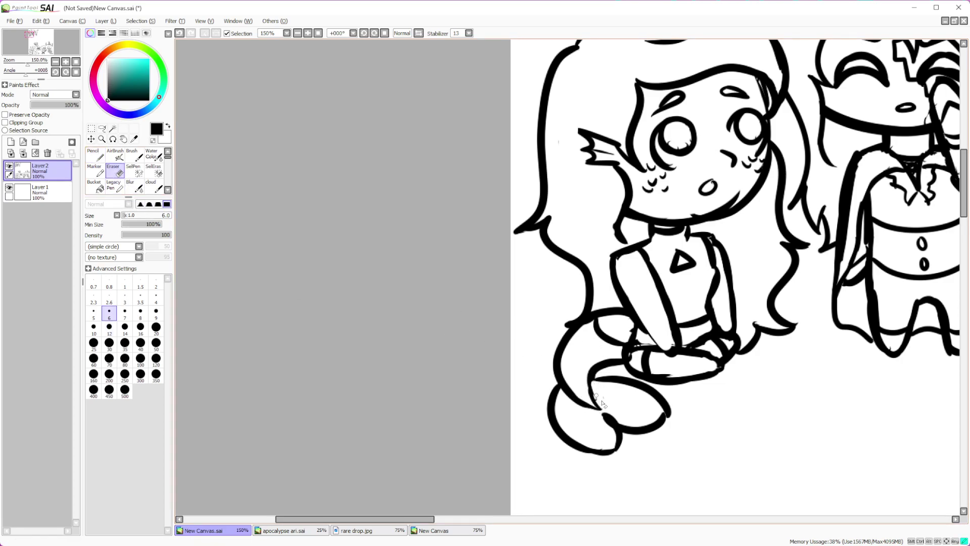
key("n")
mouse_move(596, 394)
left_mouse_down()
mouse_move(654, 411)
mouse_move(599, 389)
mouse_move(654, 413)
mouse_move(607, 418)
mouse_move(644, 416)
left_mouse_up()
mouse_move(559, 401)
left_mouse_down()
mouse_move(597, 431)
mouse_move(576, 406)
mouse_move(608, 440)
mouse_move(588, 411)
mouse_move(610, 439)
left_mouse_up()
scroll(610, 439, "down", 5)
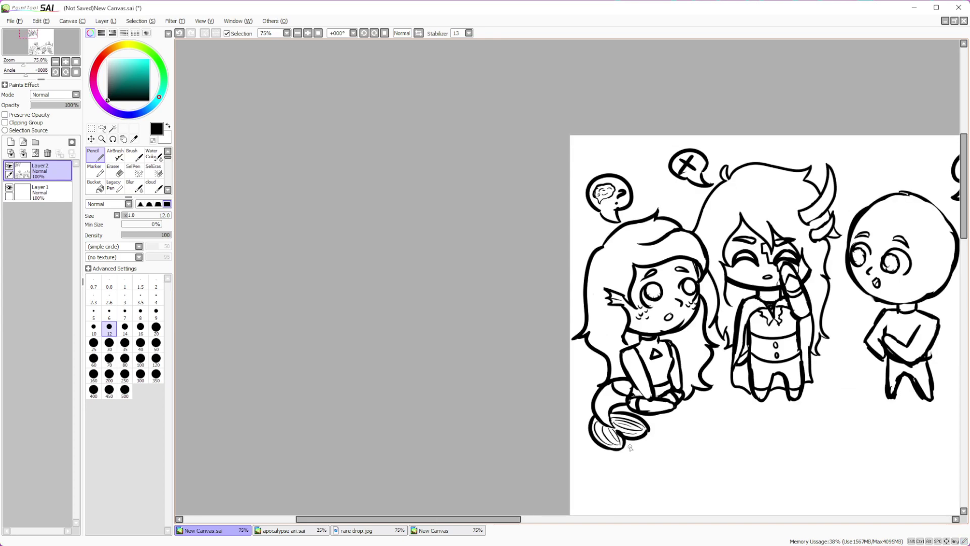
scroll(651, 402, "up", 1)
scroll(530, 399, "up", 4)
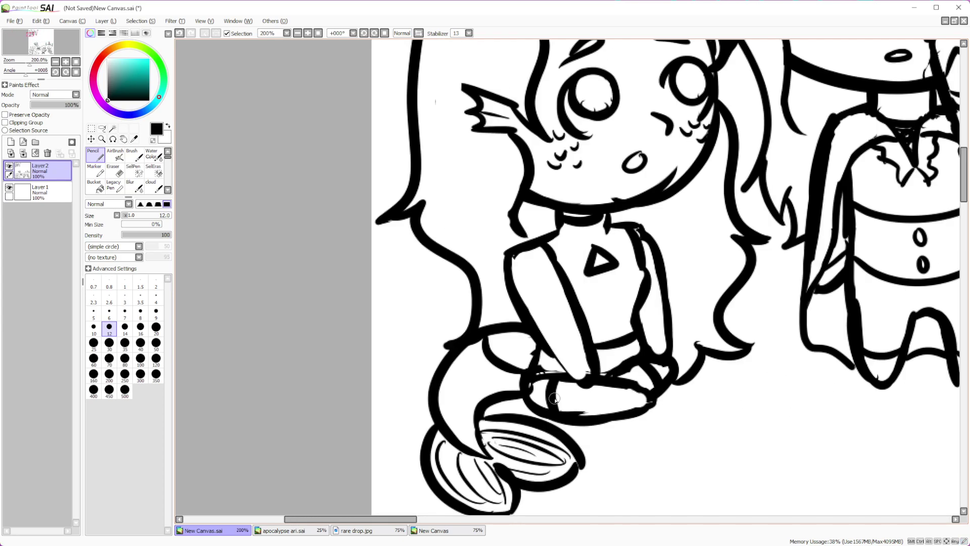
Erase the inner curved tail stroke with a size-16 eraser and add scale marks inside the tail
key("e")
left_click(141, 327)
mouse_move(512, 365)
left_mouse_down()
mouse_move(506, 356)
mouse_move(482, 363)
mouse_move(493, 348)
mouse_move(483, 373)
mouse_move(473, 367)
mouse_move(496, 358)
left_mouse_up()
left_click(95, 155)
mouse_move(502, 372)
left_mouse_down()
mouse_move(508, 378)
mouse_move(470, 405)
left_mouse_up()
scroll(474, 422, "down", 4)
scroll(656, 405, "up", 3)
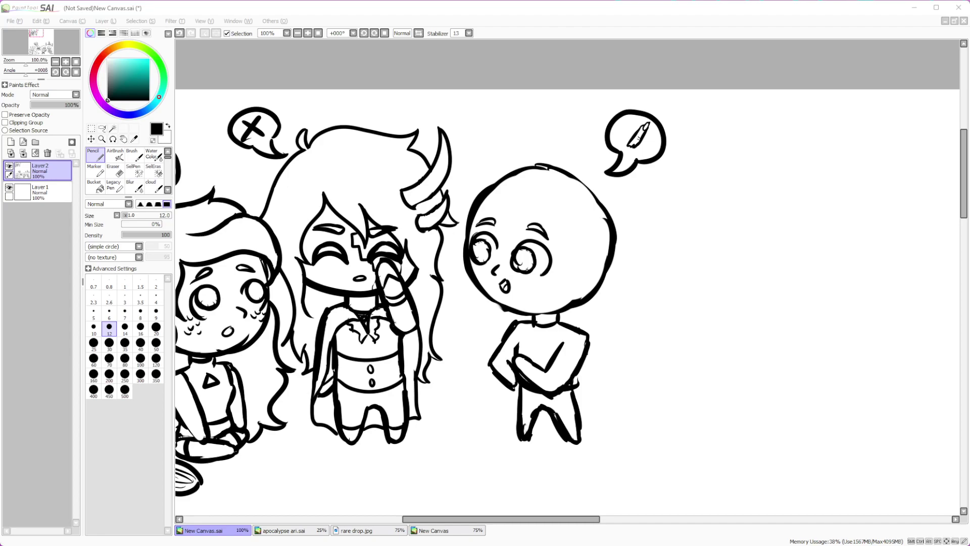
Erase the stray dot beside the bald chibi
scroll(695, 415, "down", 3)
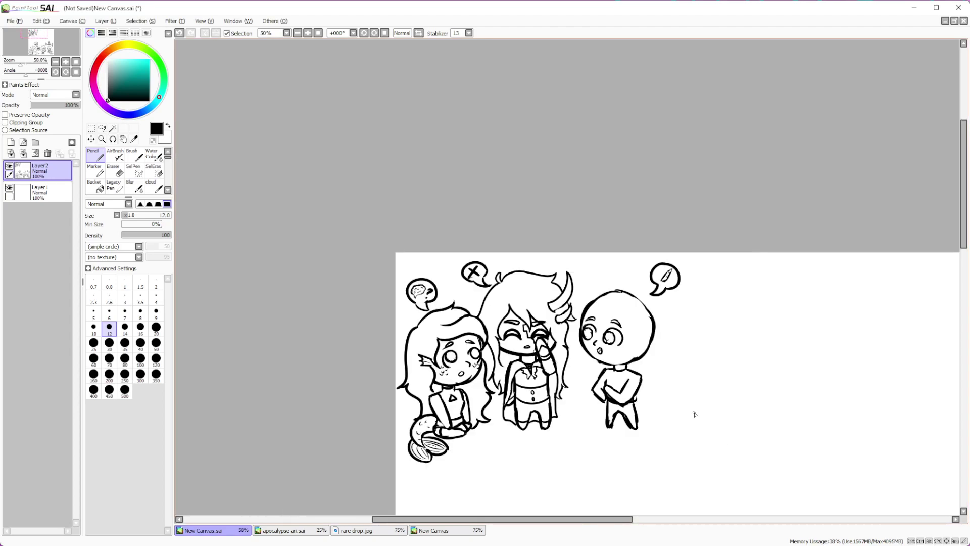
scroll(654, 394, "up", 4)
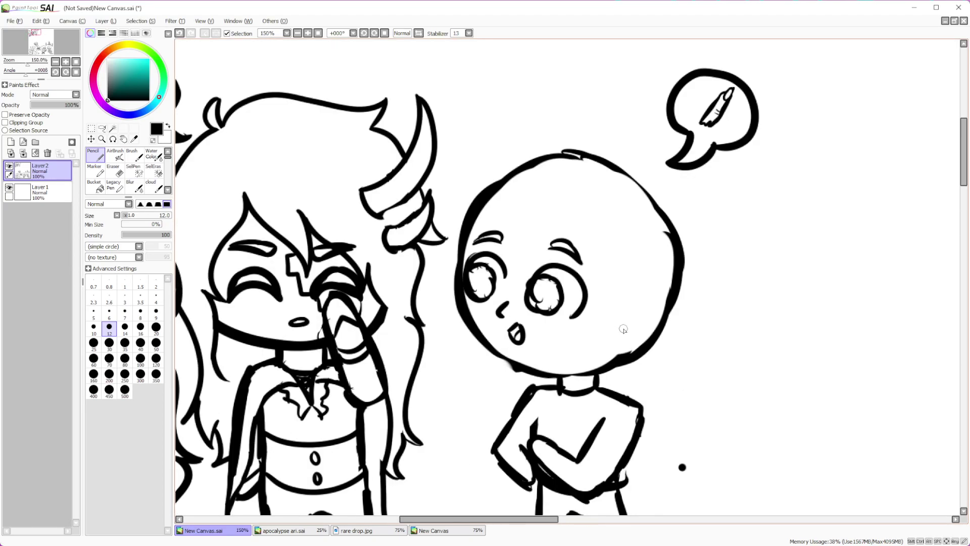
key("e")
left_click(682, 467)
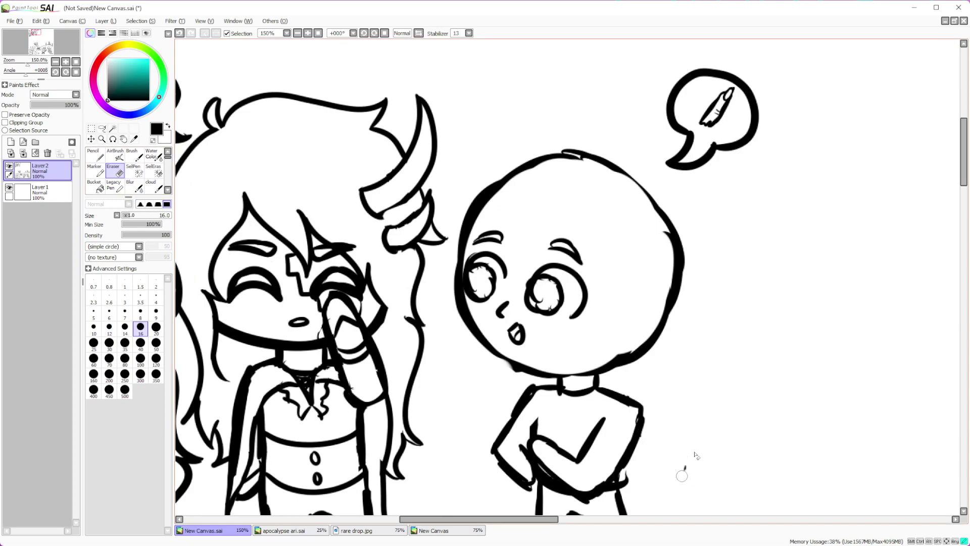
Draw a finned ear on the bald head, trim its fin lines and redraw the lower edge
key("n")
mouse_move(606, 282)
left_mouse_down()
mouse_move(674, 276)
mouse_move(674, 301)
mouse_move(633, 303)
left_mouse_up()
mouse_move(609, 312)
left_mouse_down()
mouse_move(675, 309)
mouse_move(637, 331)
mouse_move(633, 361)
mouse_move(621, 352)
left_mouse_up()
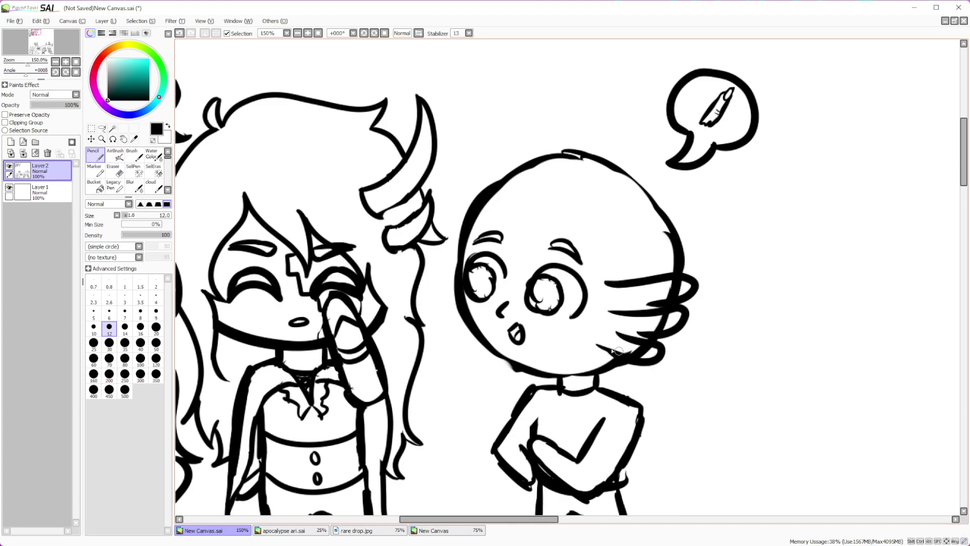
key("e")
mouse_move(676, 287)
left_mouse_down()
mouse_move(637, 301)
mouse_move(673, 286)
mouse_move(671, 319)
mouse_move(652, 323)
mouse_move(668, 321)
mouse_move(609, 337)
mouse_move(643, 348)
mouse_move(628, 350)
mouse_move(647, 336)
left_mouse_up()
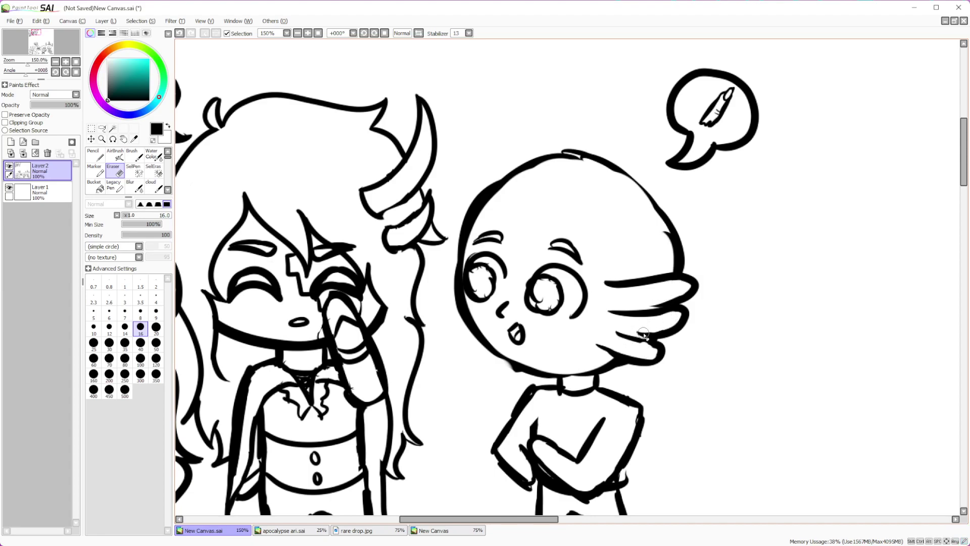
scroll(649, 336, "down", 5)
scroll(653, 338, "up", 5)
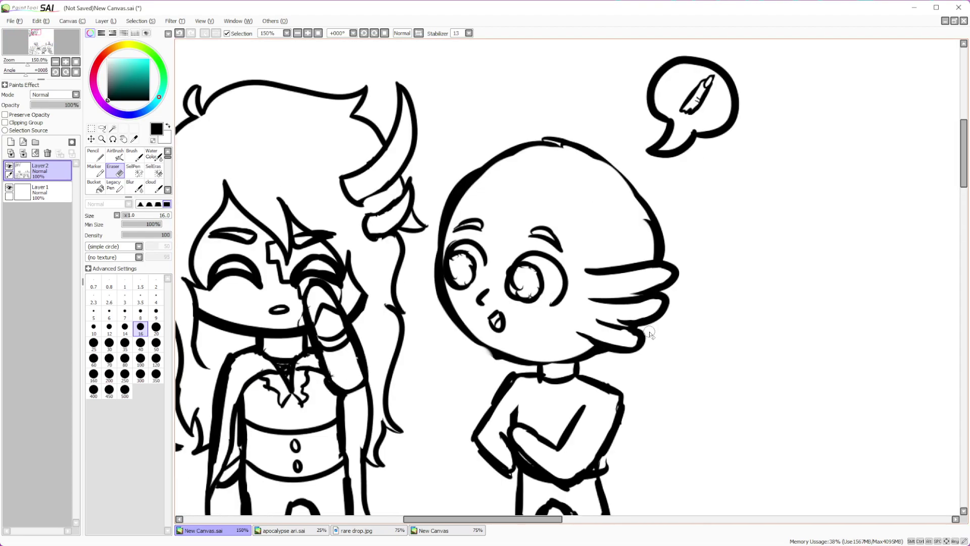
left_click(95, 156)
mouse_move(597, 320)
left_mouse_down()
mouse_move(639, 321)
mouse_move(595, 296)
mouse_move(656, 287)
left_mouse_up()
Return to the Paint Tool SAI canvas and make a few strokes around the right chibi's face
scroll(659, 291, "down", 3)
scroll(658, 292, "up", 1)
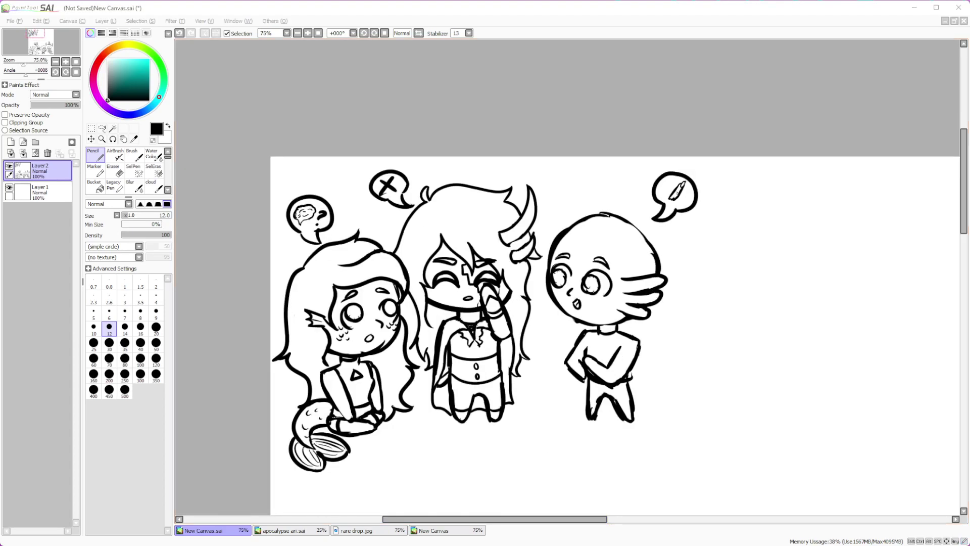
scroll(719, 479, "down", 1)
scroll(719, 478, "up", 1)
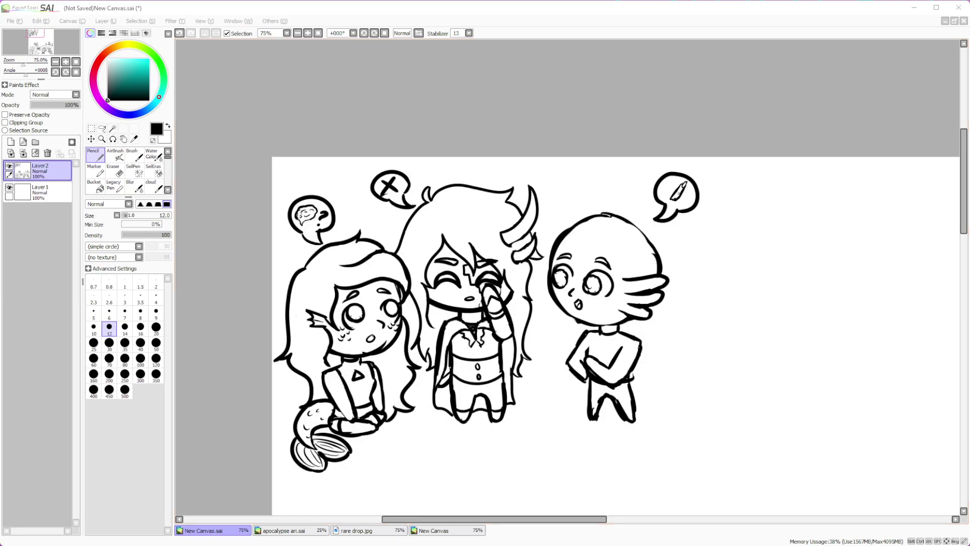
key("alt+Tab")
left_click(623, 52)
left_click_drag(635, 327, 664, 314)
scroll(665, 314, "up", 2)
scroll(592, 326, "down", 1)
mouse_move(597, 272)
left_mouse_down()
mouse_move(591, 326)
mouse_move(548, 316)
mouse_move(515, 328)
mouse_move(531, 322)
mouse_move(505, 304)
mouse_move(493, 341)
mouse_move(501, 310)
left_mouse_up()
scroll(591, 325, "up", 2)
Undo the old glasses strokes and redraw the lens and bridge around the eyes
left_click_drag(569, 331, 649, 330)
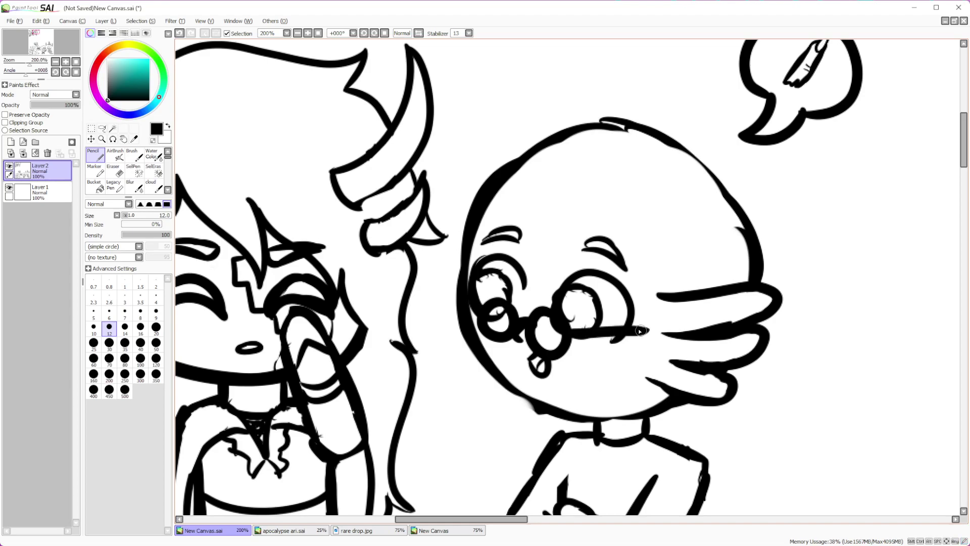
left_click(179, 35)
left_click(179, 34)
left_click(180, 34)
left_click(179, 34)
mouse_move(568, 326)
left_mouse_down()
mouse_move(533, 331)
mouse_move(573, 311)
mouse_move(542, 337)
mouse_move(581, 311)
left_mouse_up()
left_click(178, 34)
mouse_move(516, 310)
left_mouse_down()
mouse_move(535, 316)
mouse_move(517, 334)
mouse_move(510, 295)
left_mouse_up()
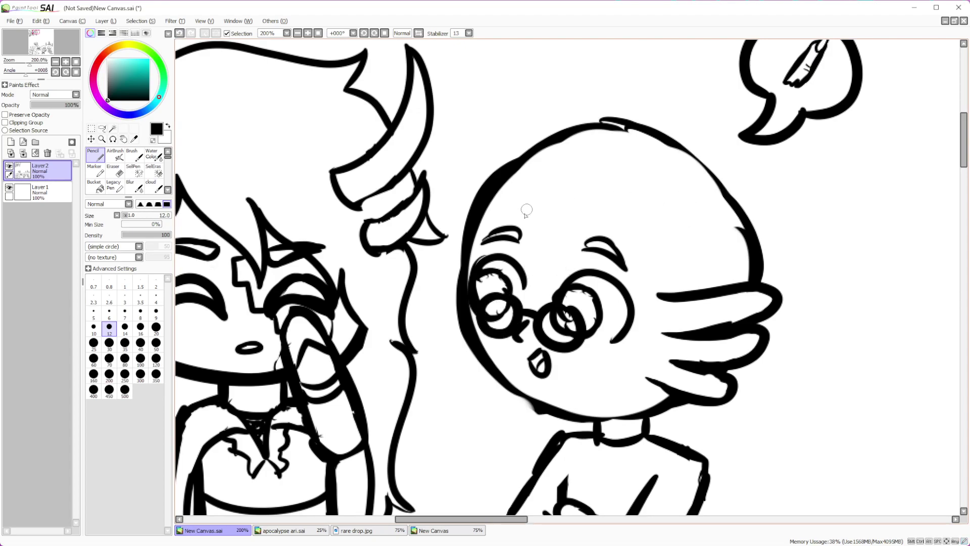
Sketch three hair strands across the forehead
left_click_drag(524, 196, 543, 259)
mouse_move(548, 225)
left_mouse_down()
mouse_move(554, 260)
mouse_move(592, 268)
mouse_move(588, 282)
left_mouse_up()
mouse_move(597, 243)
left_mouse_down()
mouse_move(589, 234)
mouse_move(626, 311)
mouse_move(649, 306)
mouse_move(674, 281)
left_mouse_up()
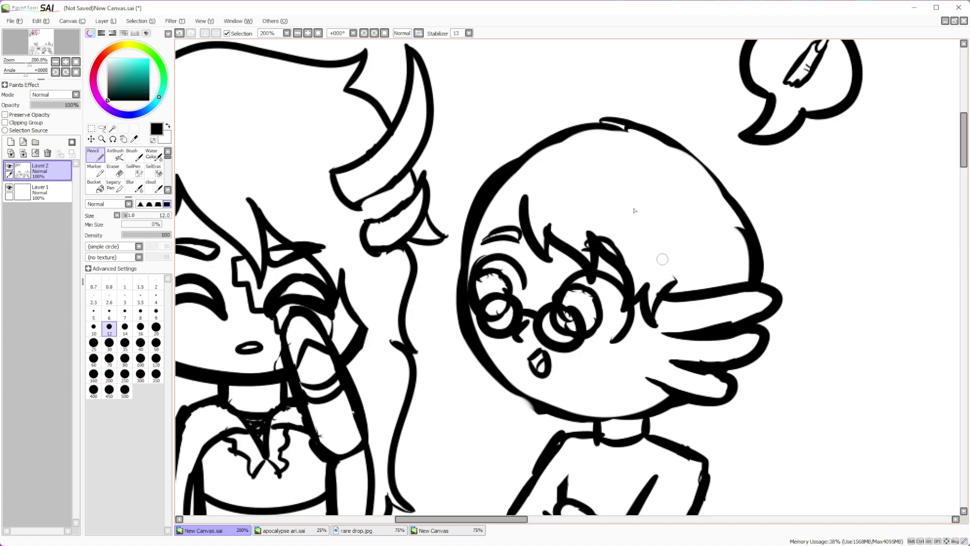
Draw bangs, side strands, a right tuft, the top of the head and long hair down both sides
mouse_move(526, 196)
left_mouse_down()
mouse_move(478, 239)
mouse_move(449, 290)
left_mouse_up()
left_click_drag(465, 217, 446, 282)
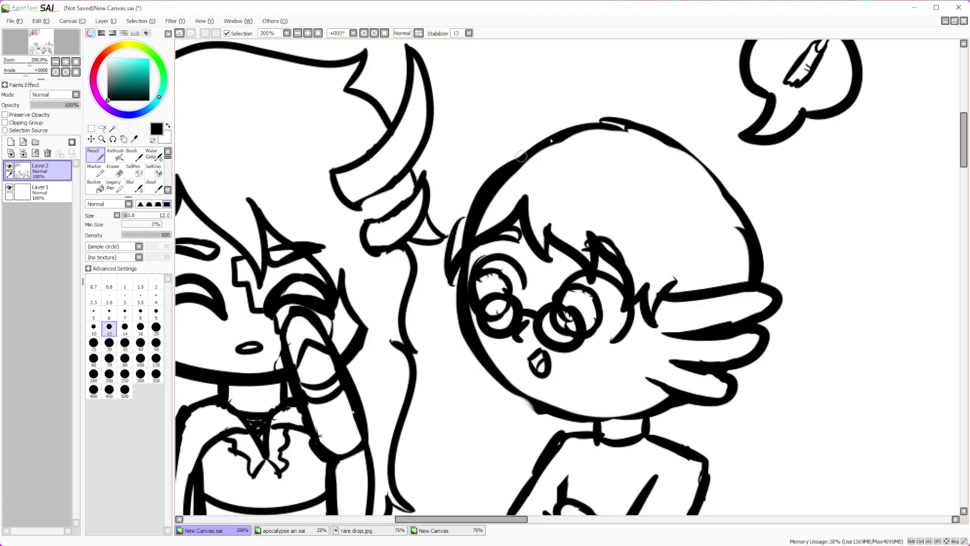
mouse_move(726, 182)
left_mouse_down()
mouse_move(729, 160)
mouse_move(737, 194)
mouse_move(801, 284)
mouse_move(777, 285)
mouse_move(769, 351)
left_mouse_up()
mouse_move(724, 182)
left_mouse_down()
mouse_move(697, 143)
mouse_move(601, 95)
mouse_move(603, 81)
mouse_move(588, 102)
mouse_move(604, 120)
mouse_move(524, 138)
mouse_move(496, 125)
mouse_move(510, 158)
mouse_move(448, 202)
mouse_move(438, 198)
mouse_move(472, 215)
left_mouse_up()
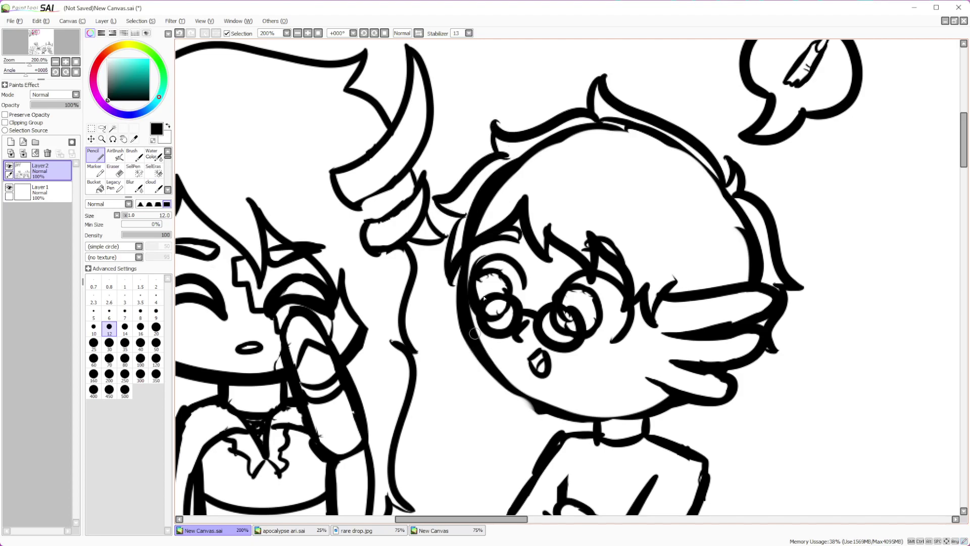
mouse_move(457, 262)
left_mouse_down()
mouse_move(458, 383)
mouse_move(439, 485)
mouse_move(460, 445)
mouse_move(469, 493)
mouse_move(478, 354)
left_mouse_up()
mouse_move(672, 289)
left_mouse_down()
mouse_move(654, 359)
mouse_move(653, 470)
mouse_move(674, 502)
left_mouse_up()
mouse_move(639, 460)
left_mouse_down()
mouse_move(670, 500)
mouse_move(631, 505)
mouse_move(614, 432)
mouse_move(641, 322)
left_mouse_up()
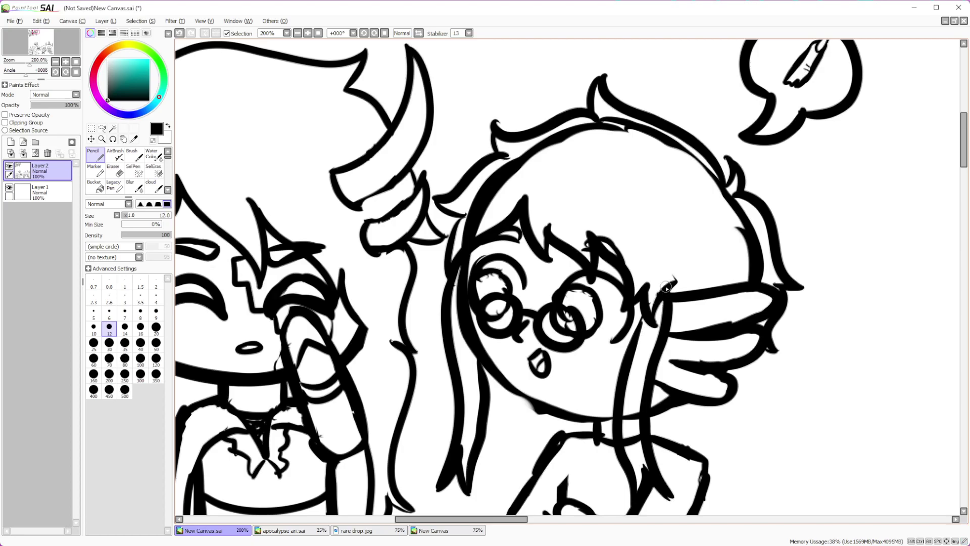
scroll(674, 293, "down", 4)
scroll(689, 325, "up", 3)
Add more hair down the character's right side and a long strand left of the face
key("alt+Tab")
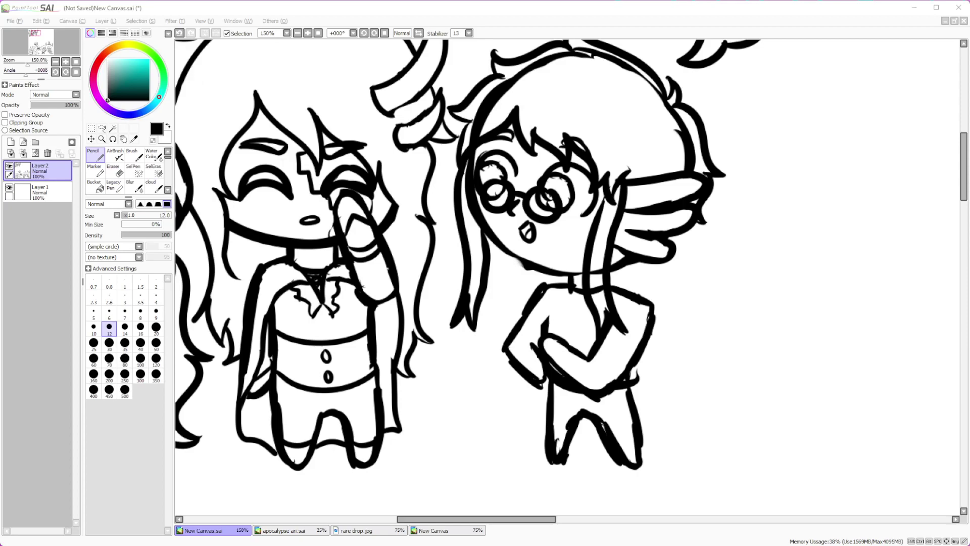
left_click(747, 324)
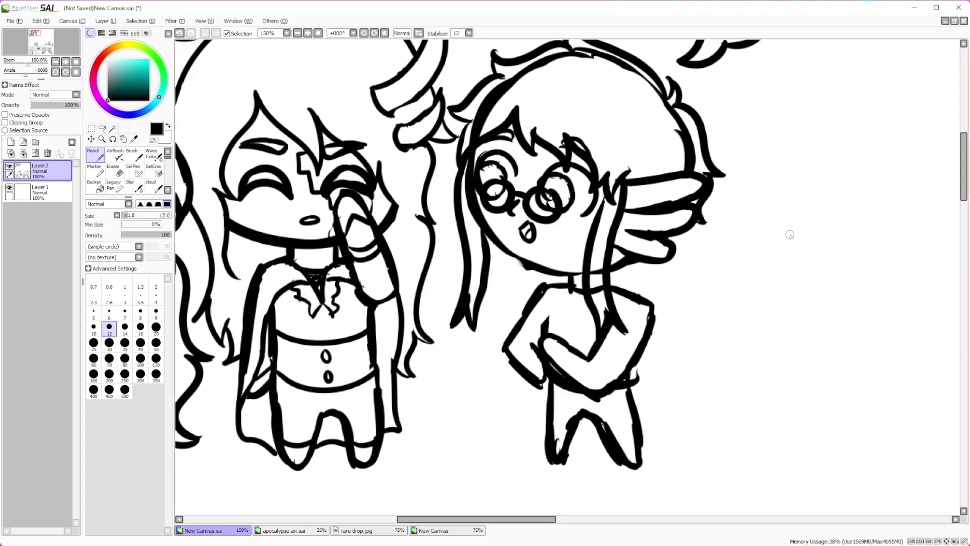
scroll(709, 376, "down", 1)
scroll(701, 355, "up", 1)
mouse_move(686, 248)
left_mouse_down()
mouse_move(681, 297)
mouse_move(712, 366)
mouse_move(676, 406)
mouse_move(688, 433)
mouse_move(652, 398)
mouse_move(640, 422)
left_mouse_up()
mouse_move(507, 254)
left_mouse_down()
mouse_move(508, 312)
mouse_move(475, 367)
mouse_move(489, 357)
mouse_move(499, 429)
mouse_move(520, 407)
mouse_move(546, 439)
mouse_move(556, 398)
left_mouse_up()
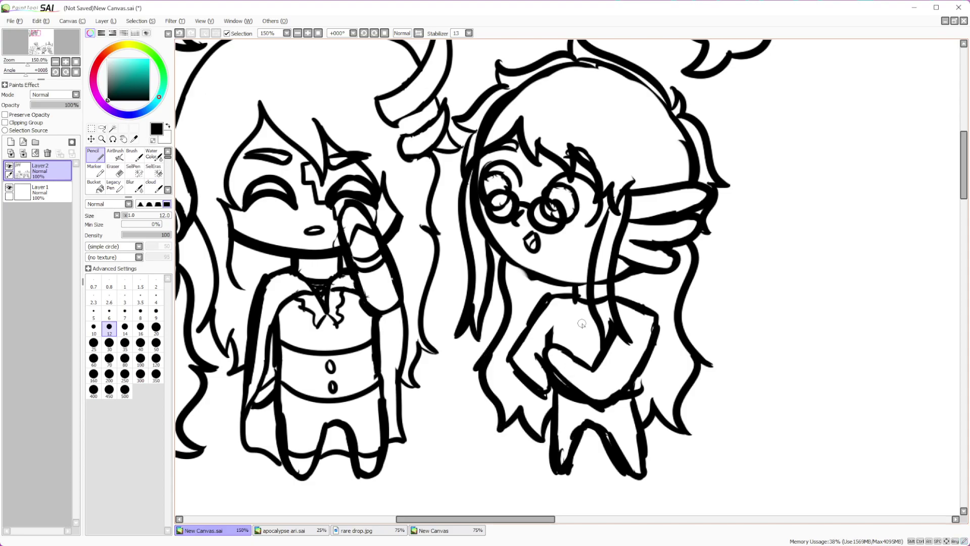
scroll(582, 323, "down", 5)
scroll(578, 322, "up", 6)
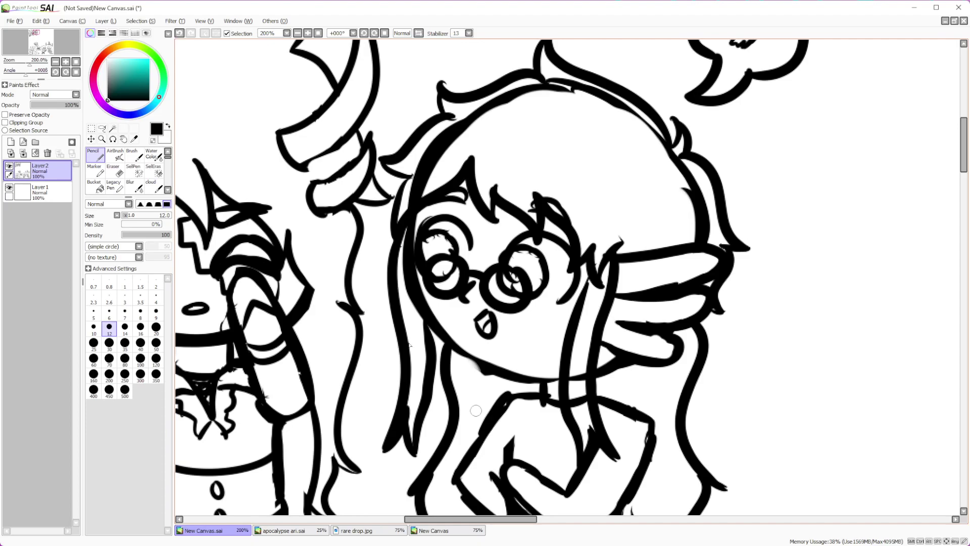
Erase the doubled hair outlines along the top and upper left, using a size-6 eraser for small bits
key("e")
mouse_move(579, 365)
left_mouse_down()
mouse_move(580, 419)
mouse_move(579, 374)
mouse_move(596, 329)
left_mouse_up()
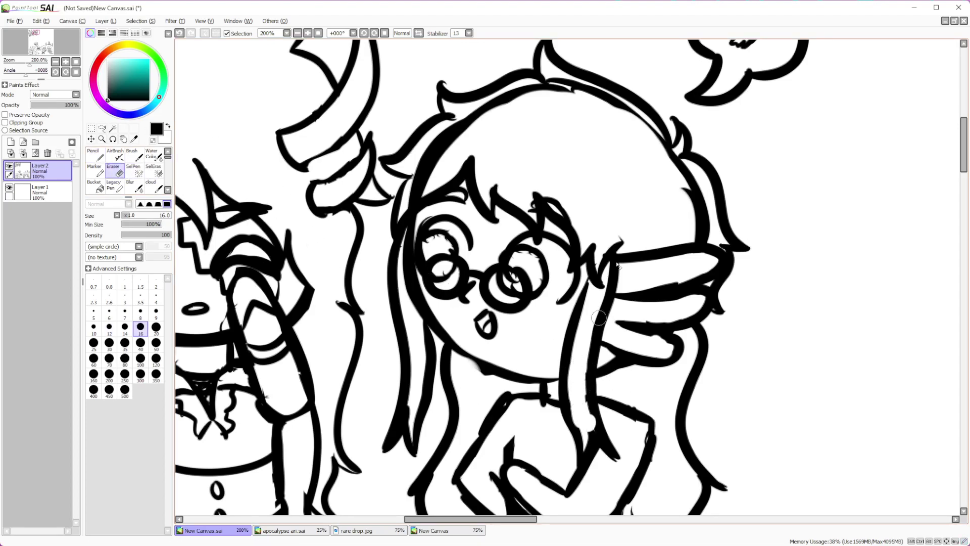
mouse_move(563, 101)
left_mouse_down()
mouse_move(548, 84)
mouse_move(586, 97)
mouse_move(563, 79)
mouse_move(653, 147)
mouse_move(594, 96)
mouse_move(628, 109)
mouse_move(691, 185)
mouse_move(678, 164)
mouse_move(708, 238)
left_mouse_up()
mouse_move(437, 156)
left_mouse_down()
mouse_move(436, 143)
mouse_move(531, 88)
left_mouse_up()
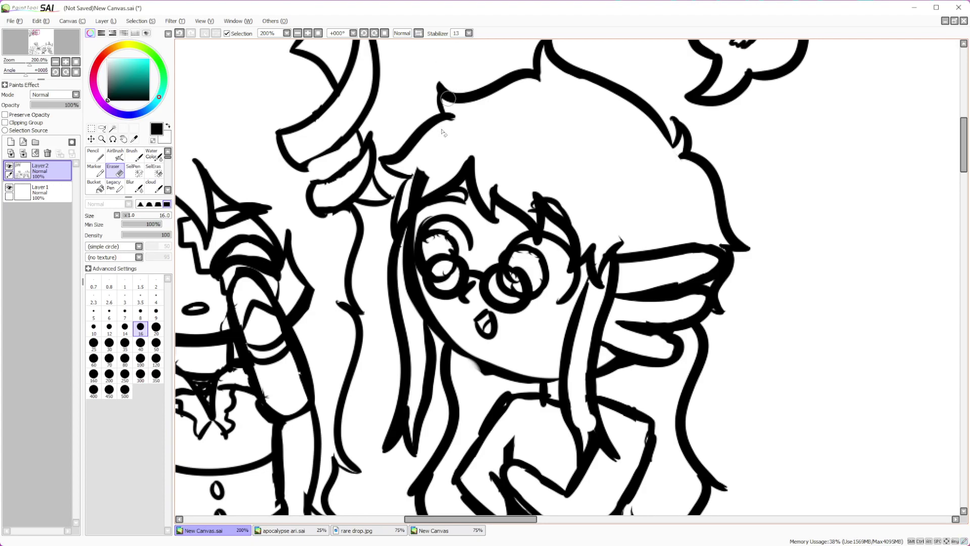
left_click(109, 312)
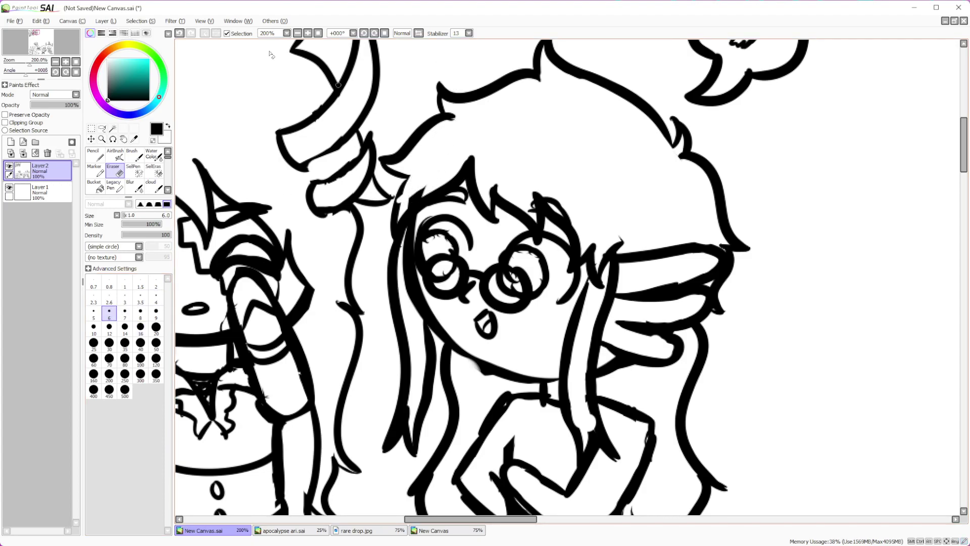
left_click(180, 34)
left_click_drag(429, 186, 387, 255)
Clear both lens interiors with a size-16 eraser and draw diagonal glare lines across them
left_click(140, 327)
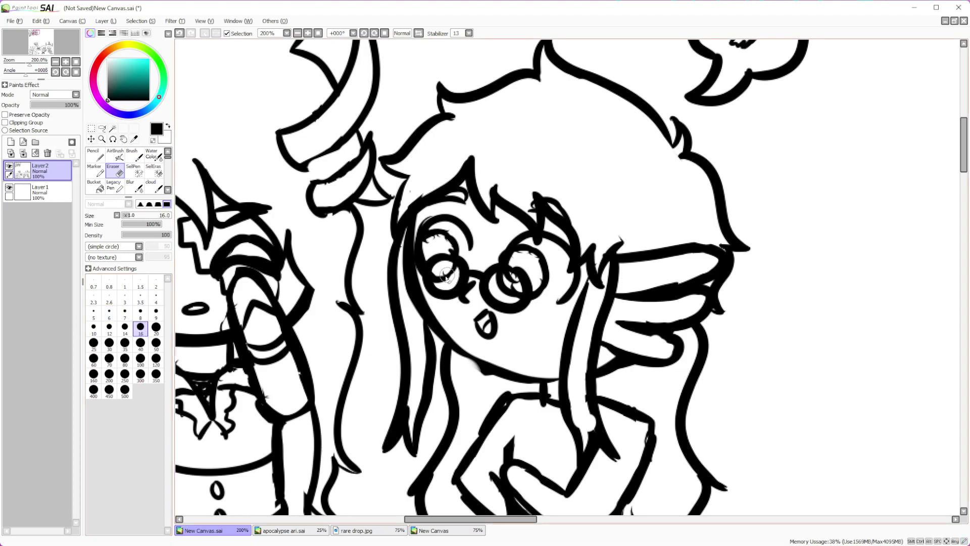
mouse_move(438, 277)
left_mouse_down()
mouse_move(506, 284)
mouse_move(504, 293)
mouse_move(502, 278)
mouse_move(525, 279)
mouse_move(500, 292)
mouse_move(497, 273)
mouse_move(508, 303)
left_mouse_up()
key("n")
left_click_drag(497, 270, 517, 302)
left_click_drag(436, 263, 455, 291)
left_click_drag(443, 259, 460, 286)
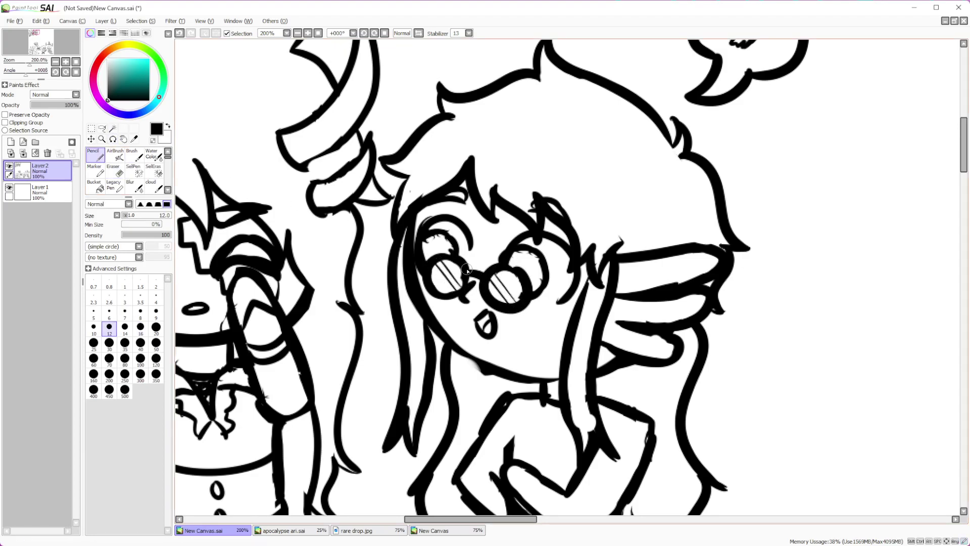
Thin the left leg and torso outlines with a size-14 eraser and remove the stray neck line
scroll(570, 275, "down", 4)
scroll(570, 338, "up", 2)
scroll(568, 337, "up", 2)
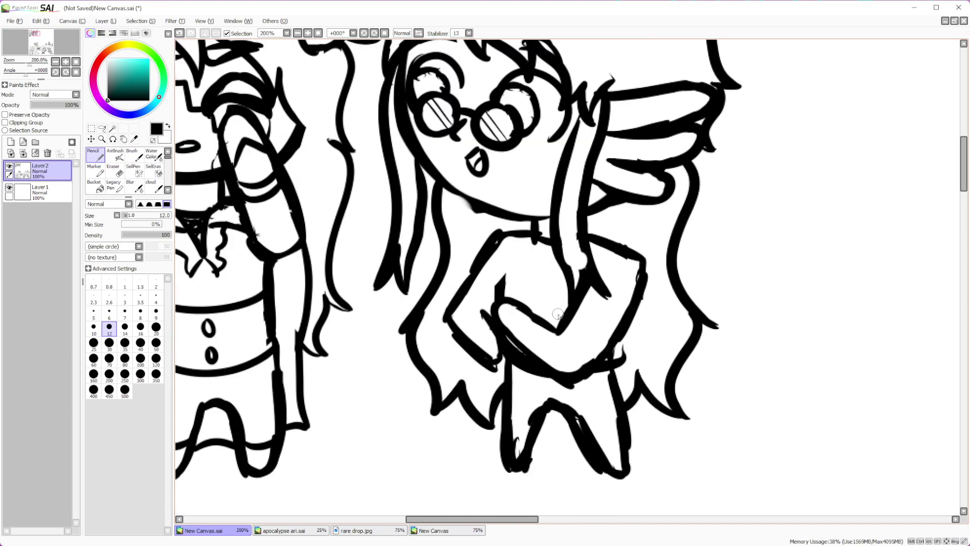
left_click(113, 169)
left_click(125, 328)
mouse_move(520, 433)
left_mouse_down()
mouse_move(517, 448)
mouse_move(540, 404)
mouse_move(515, 453)
mouse_move(518, 397)
left_mouse_up()
mouse_move(496, 456)
left_mouse_down()
mouse_move(521, 477)
mouse_move(560, 440)
mouse_move(575, 409)
mouse_move(615, 460)
mouse_move(578, 455)
left_mouse_up()
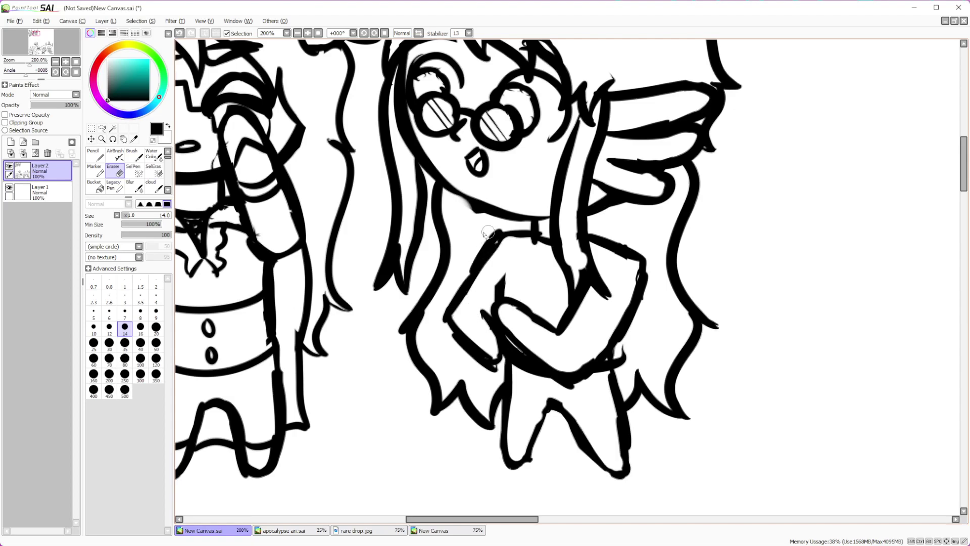
mouse_move(490, 231)
left_mouse_down()
mouse_move(439, 314)
mouse_move(466, 357)
mouse_move(450, 343)
mouse_move(487, 370)
mouse_move(511, 362)
left_mouse_up()
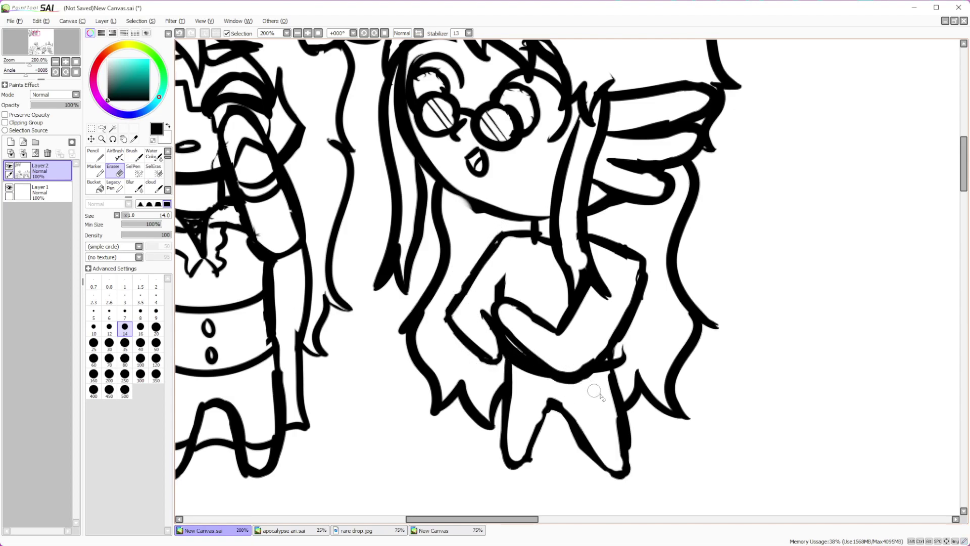
scroll(610, 374, "down", 4)
scroll(614, 378, "up", 2)
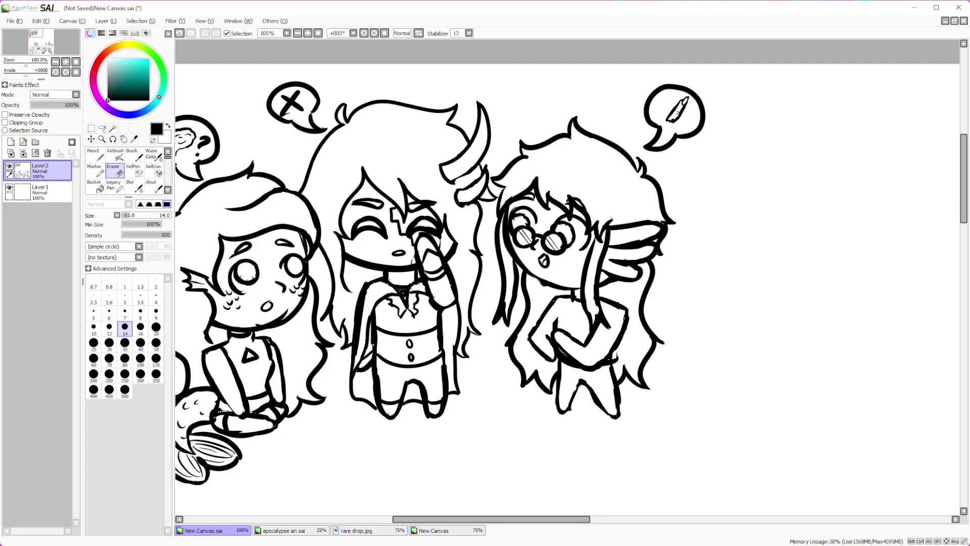
scroll(576, 329, "up", 3)
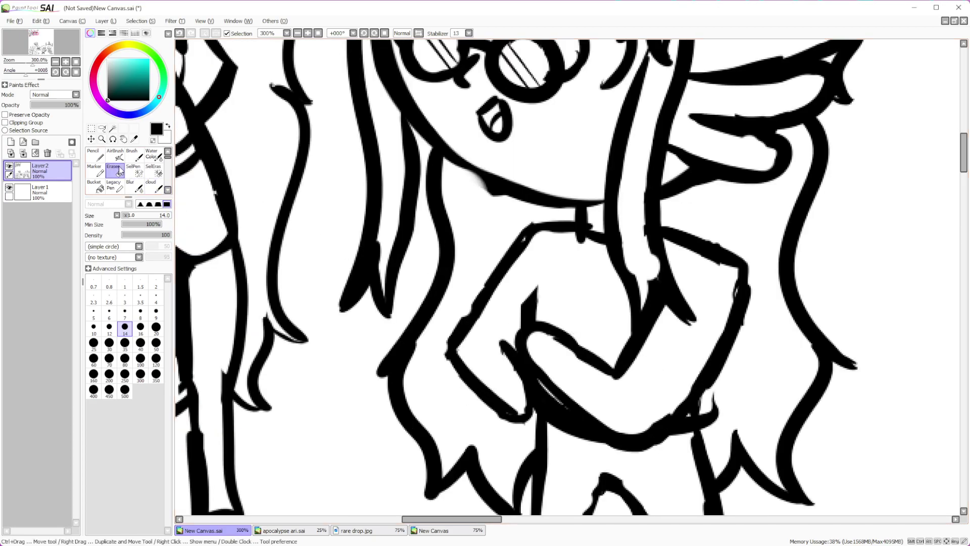
mouse_move(591, 224)
left_mouse_down()
mouse_move(591, 263)
mouse_move(594, 230)
mouse_move(593, 239)
mouse_move(578, 237)
mouse_move(574, 202)
mouse_move(555, 237)
mouse_move(585, 207)
mouse_move(617, 214)
mouse_move(569, 241)
mouse_move(574, 225)
mouse_move(589, 357)
mouse_move(582, 301)
mouse_move(608, 339)
mouse_move(606, 360)
mouse_move(634, 278)
mouse_move(605, 363)
left_mouse_up()
Thicken the neck line into a collar and rub out the small loop beside it with a size-7 eraser
left_click(96, 155)
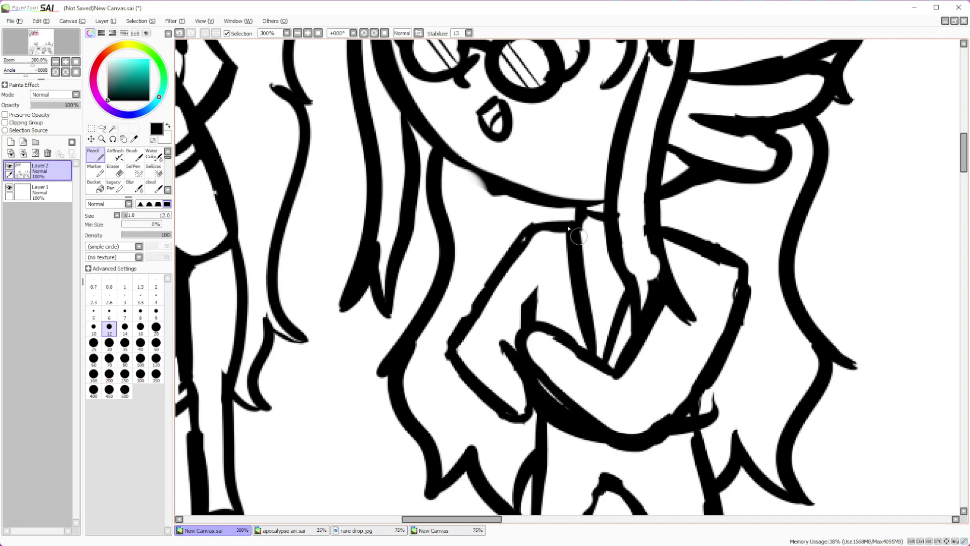
mouse_move(576, 214)
left_mouse_down()
mouse_move(551, 218)
mouse_move(590, 249)
mouse_move(557, 243)
mouse_move(565, 224)
mouse_move(610, 254)
left_mouse_up()
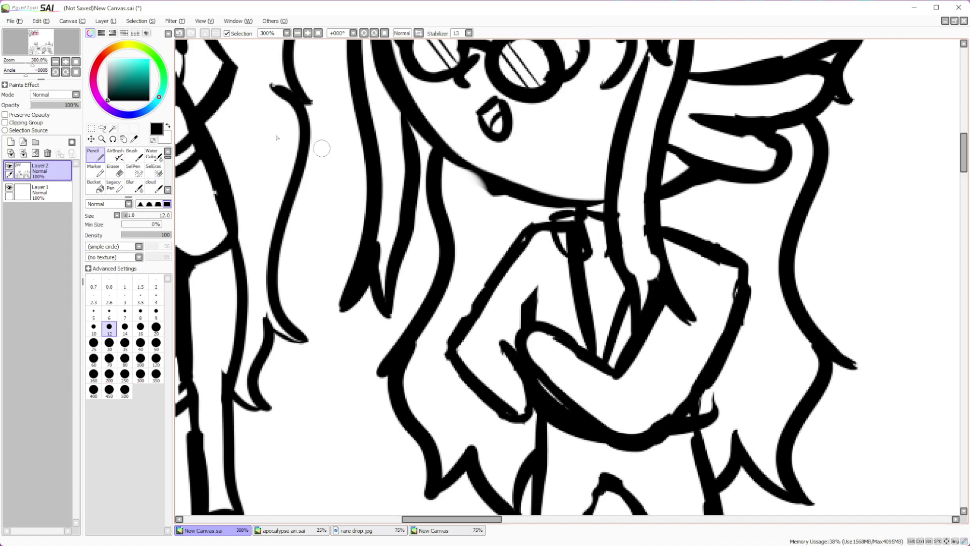
left_click(115, 172)
left_click(124, 312)
mouse_move(558, 233)
left_mouse_down()
mouse_move(578, 236)
mouse_move(572, 242)
mouse_move(577, 211)
left_mouse_up()
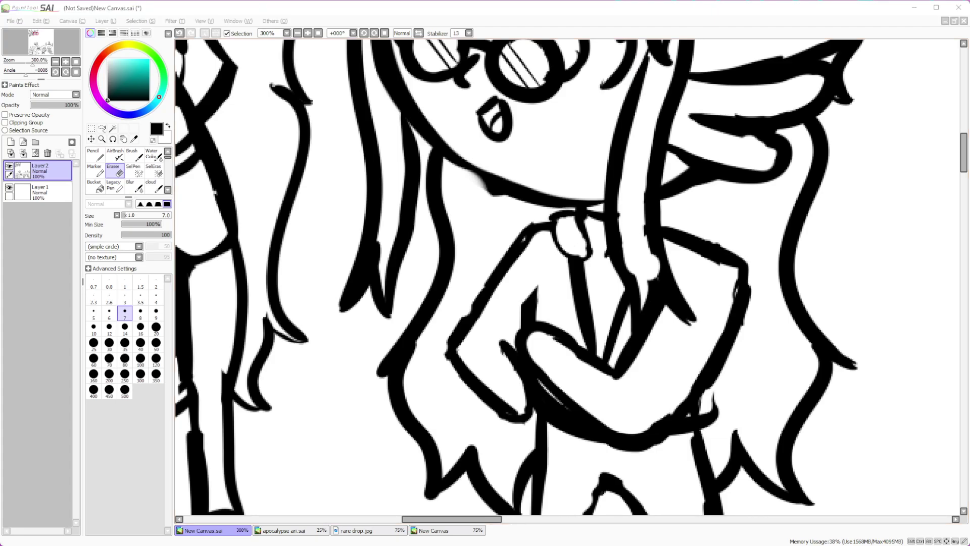
scroll(758, 415, "down", 2)
scroll(755, 410, "up", 1)
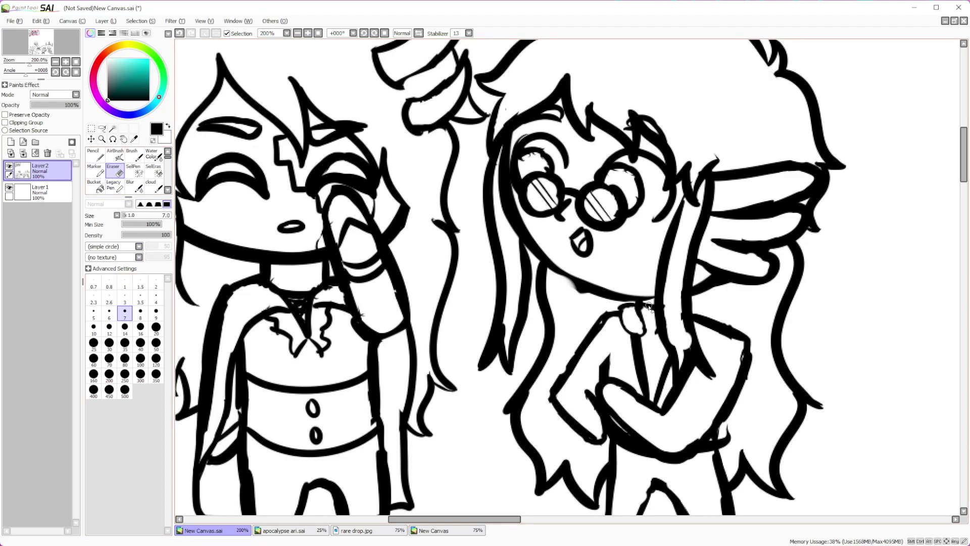
Join the collar to the hair line and draw crossed-arm lines, a forearm sleeve cuff and leg cuffs
key("n")
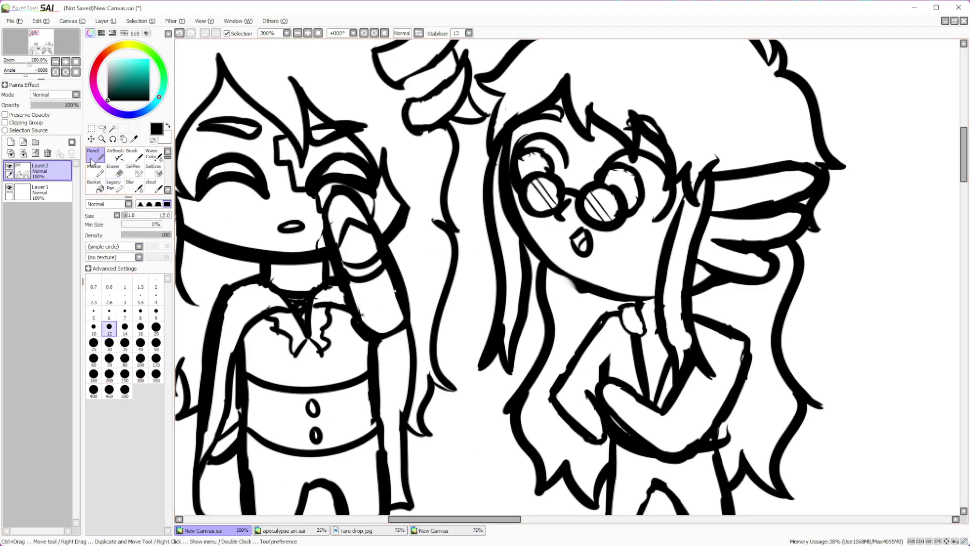
left_click_drag(649, 339, 667, 331)
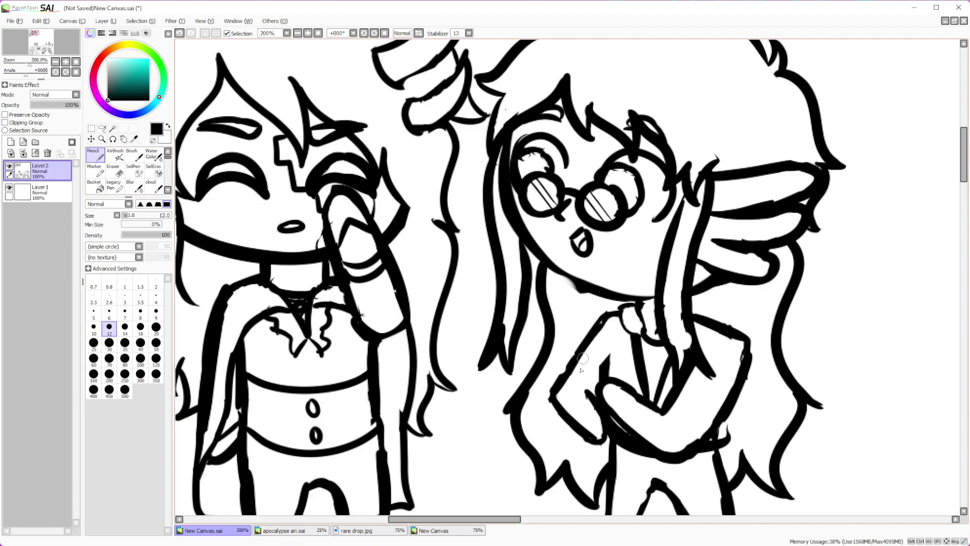
left_click_drag(565, 375, 597, 400)
left_click_drag(677, 402, 708, 432)
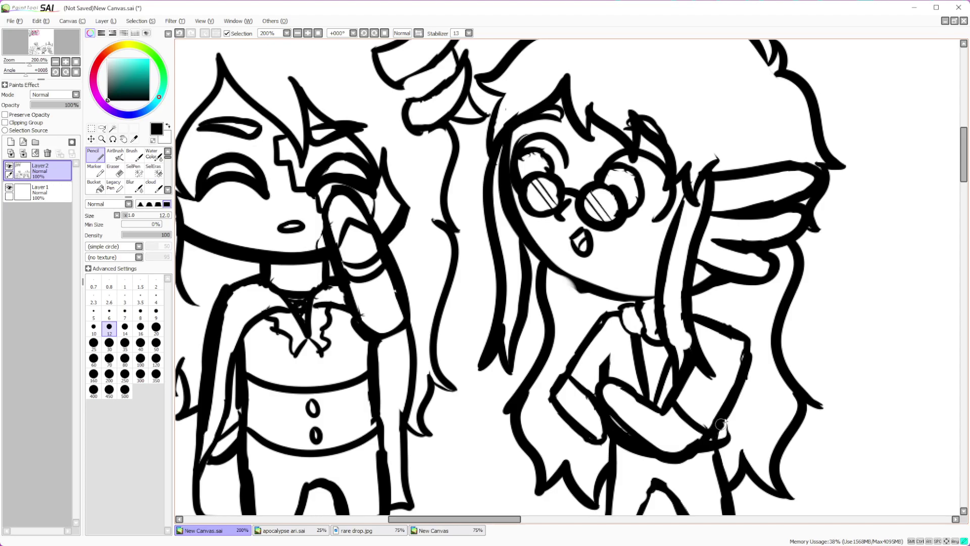
left_click_drag(680, 385, 709, 408)
mouse_move(562, 383)
left_mouse_down()
mouse_move(576, 366)
mouse_move(603, 382)
left_mouse_up()
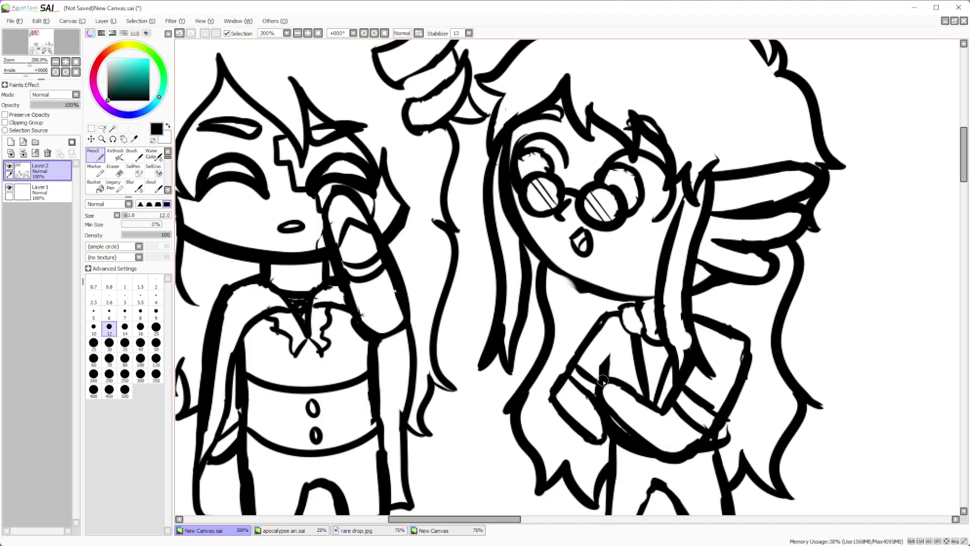
scroll(603, 380, "down", 3)
scroll(653, 460, "up", 3)
mouse_move(529, 361)
left_mouse_down()
mouse_move(618, 379)
mouse_move(641, 370)
left_mouse_up()
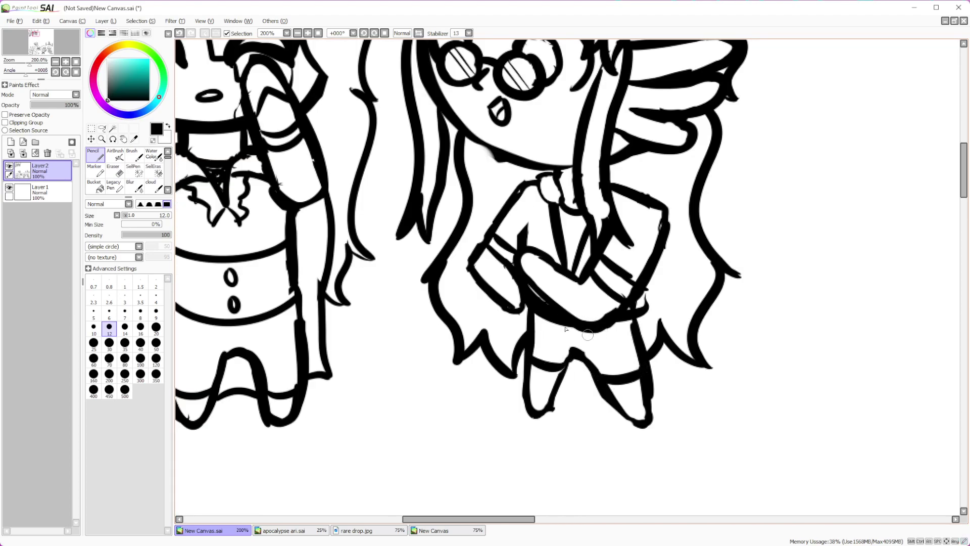
scroll(626, 339, "down", 5)
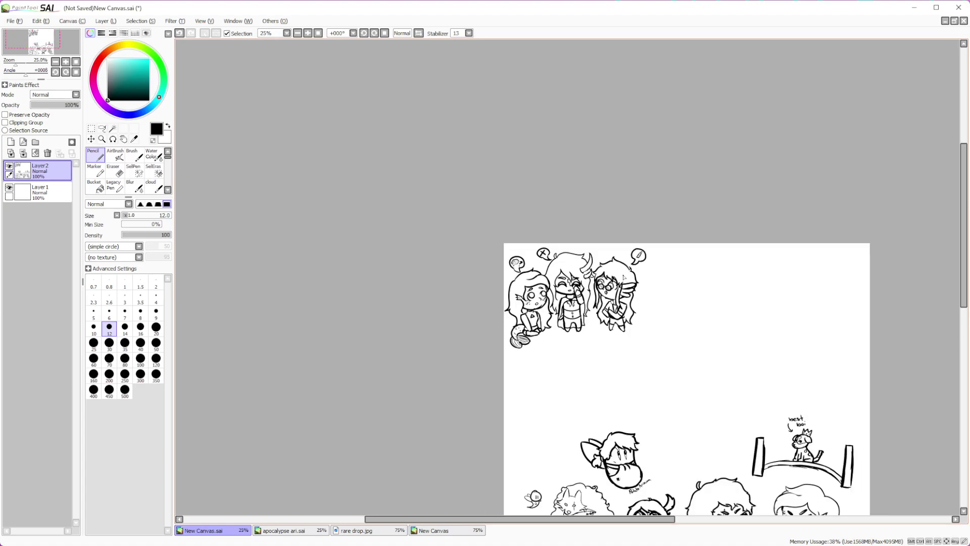
scroll(619, 298, "up", 1)
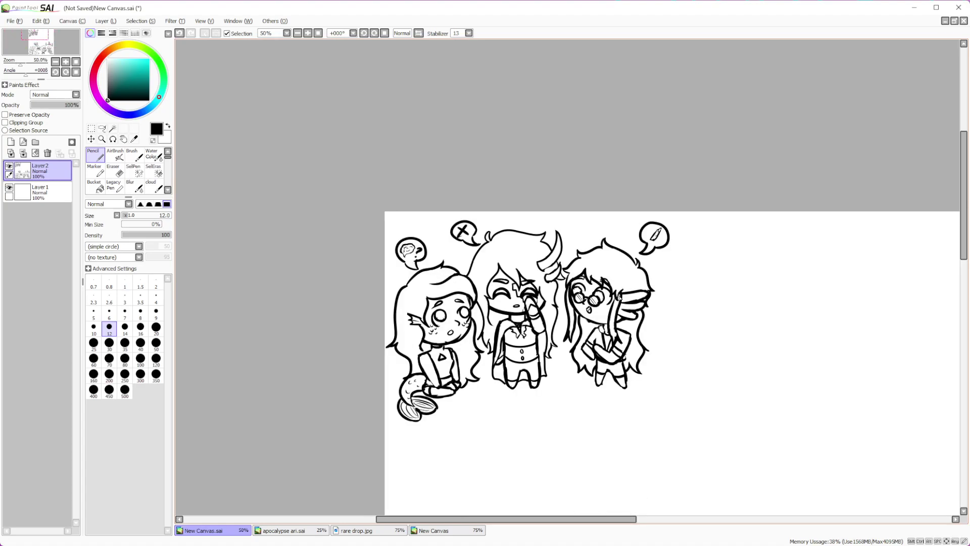
scroll(633, 304, "down", 2)
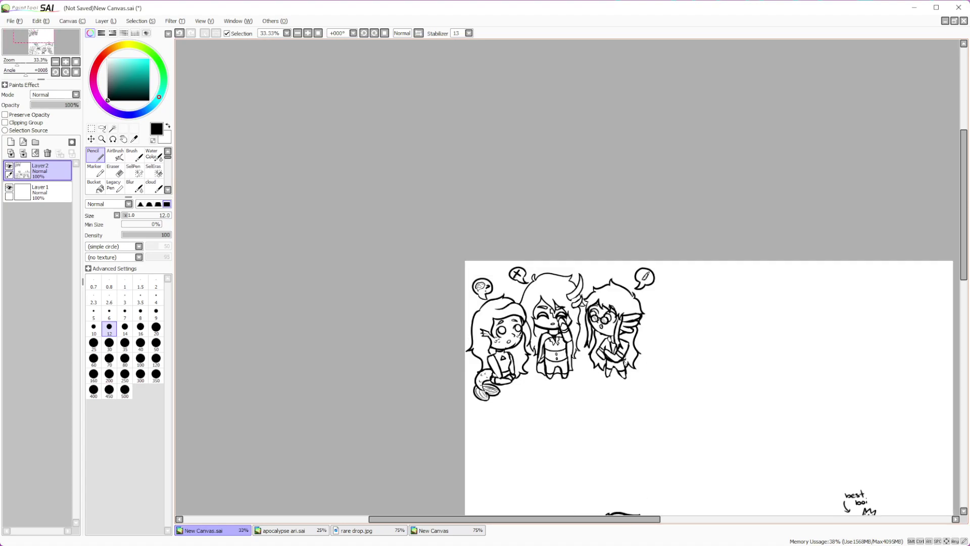
scroll(633, 305, "up", 3)
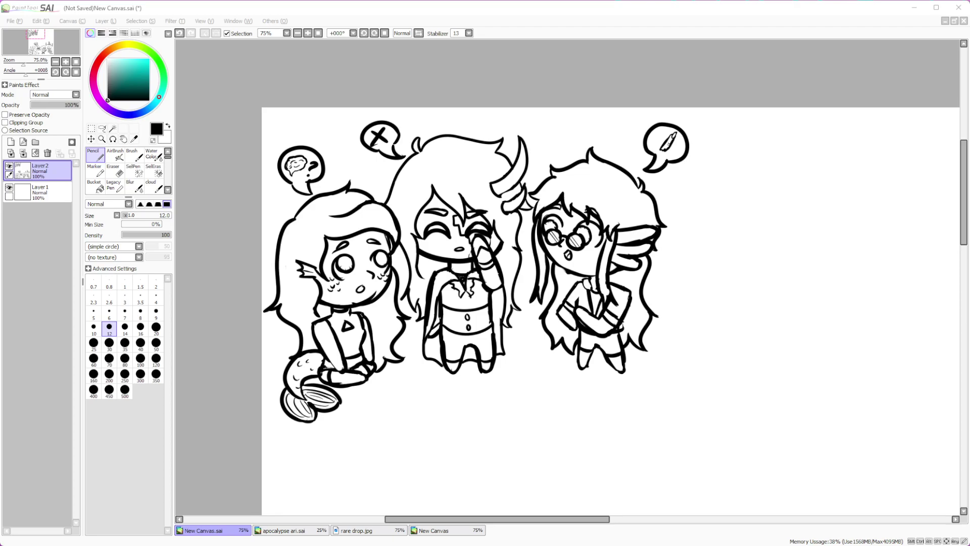
scroll(663, 351, "down", 3)
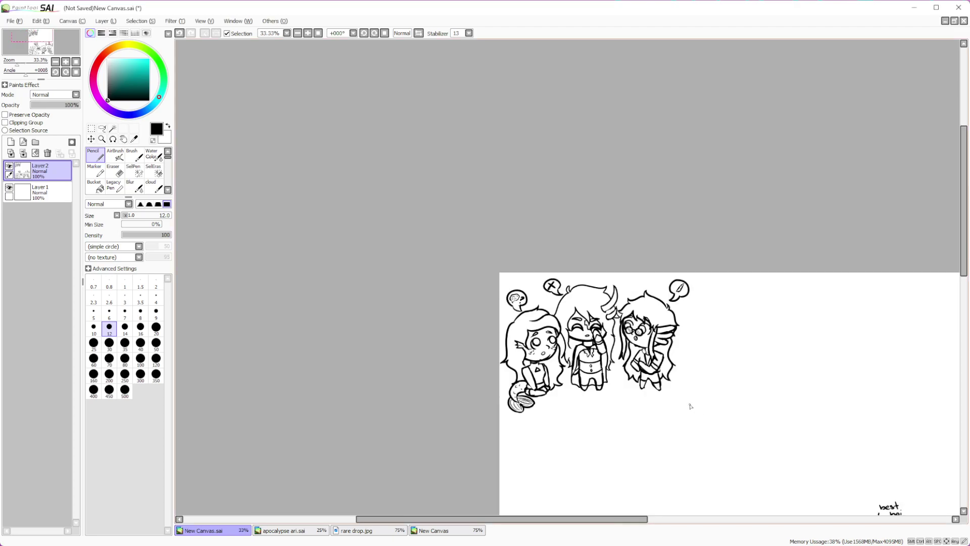
scroll(663, 351, "up", 5)
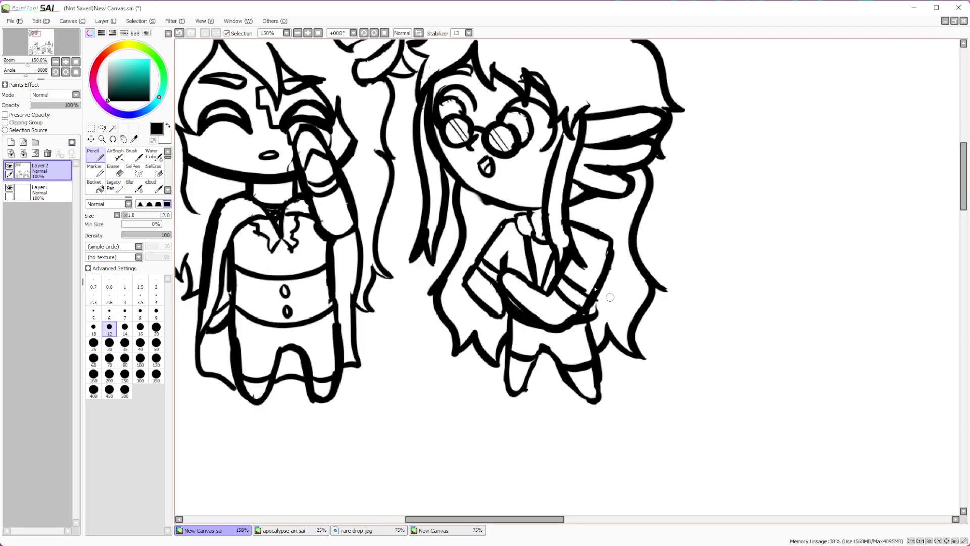
Undo the stray elbow stroke and draw a curled tail on the right character
key("ctrl+z")
mouse_move(584, 310)
left_mouse_down()
mouse_move(617, 308)
mouse_move(662, 248)
mouse_move(676, 317)
left_mouse_up()
mouse_move(596, 348)
left_mouse_down()
mouse_move(668, 331)
mouse_move(689, 300)
mouse_move(686, 268)
mouse_move(658, 249)
mouse_move(654, 231)
mouse_move(709, 285)
mouse_move(664, 338)
left_mouse_up()
mouse_move(648, 233)
left_mouse_down()
mouse_move(658, 285)
mouse_move(654, 273)
mouse_move(633, 307)
left_mouse_up()
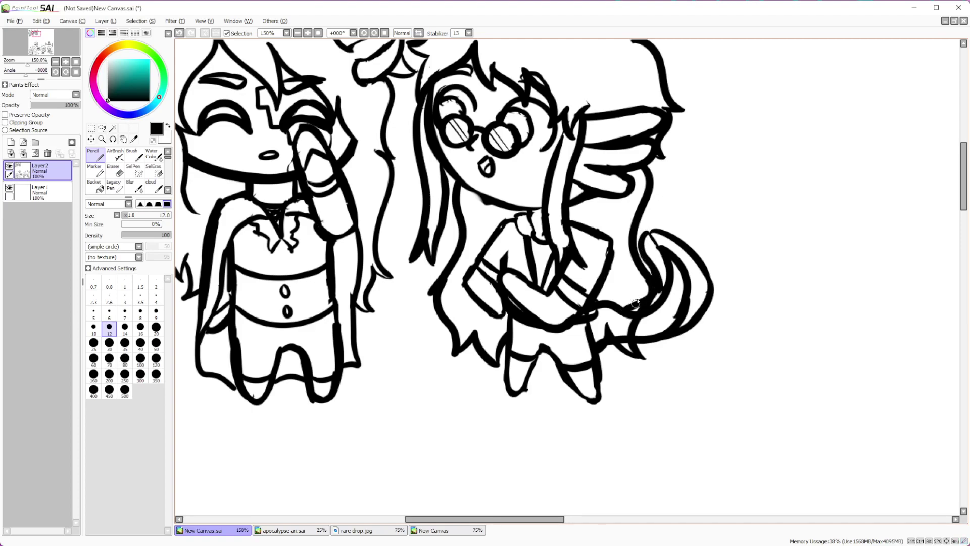
Erase the black spike near the tail and trim the tail line's edge with a smaller eraser
left_click(119, 171)
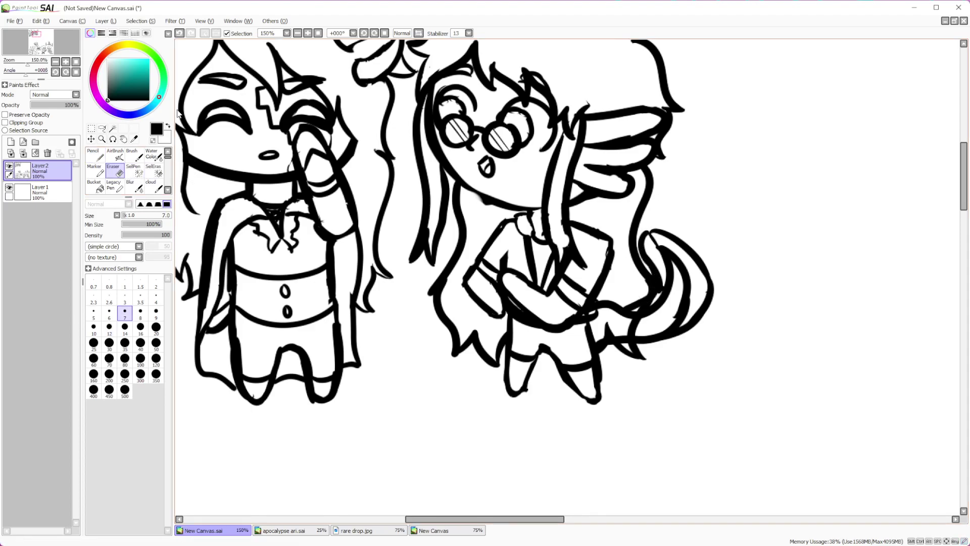
scroll(427, 265, "down", 1)
scroll(536, 263, "up", 5)
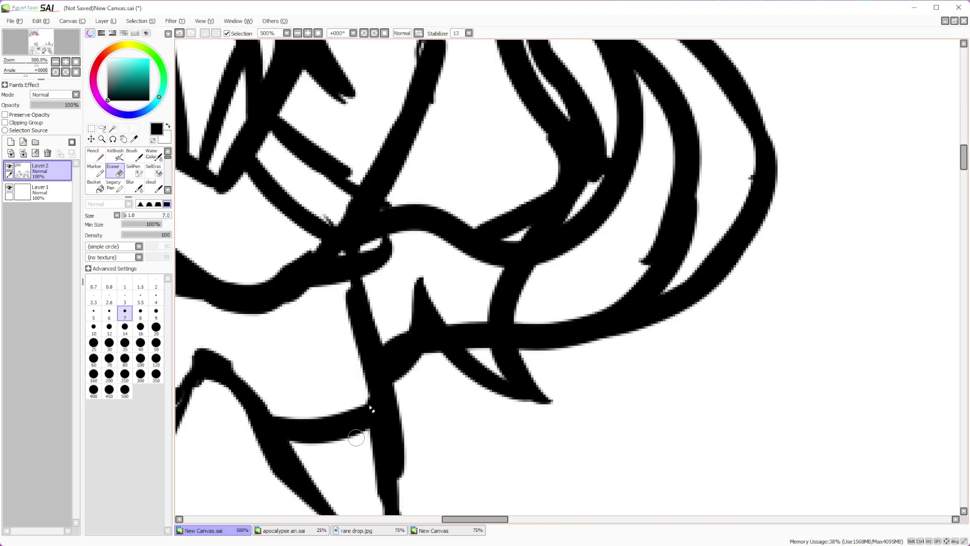
mouse_move(426, 303)
left_mouse_down()
mouse_move(403, 327)
mouse_move(553, 304)
mouse_move(471, 306)
mouse_move(541, 281)
mouse_move(462, 280)
mouse_move(583, 253)
mouse_move(645, 278)
mouse_move(642, 239)
mouse_move(634, 268)
mouse_move(657, 229)
mouse_move(637, 265)
left_mouse_up()
scroll(691, 238, "down", 5)
scroll(696, 196, "up", 5)
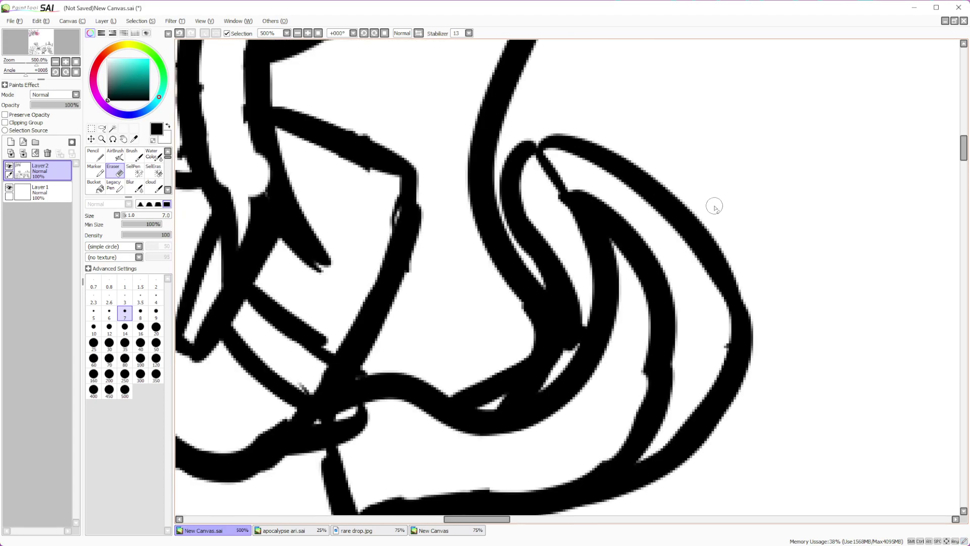
left_click_drag(573, 354, 580, 290)
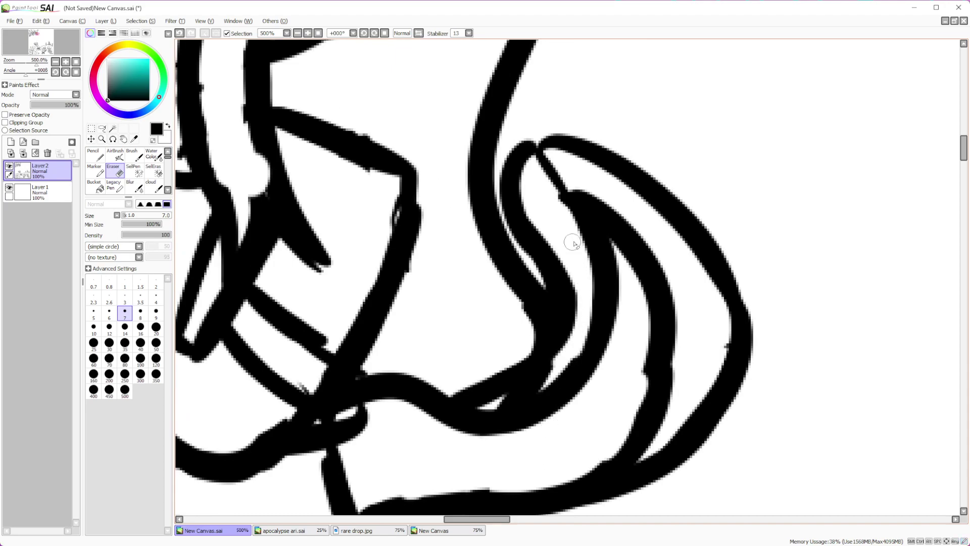
scroll(619, 246, "down", 8)
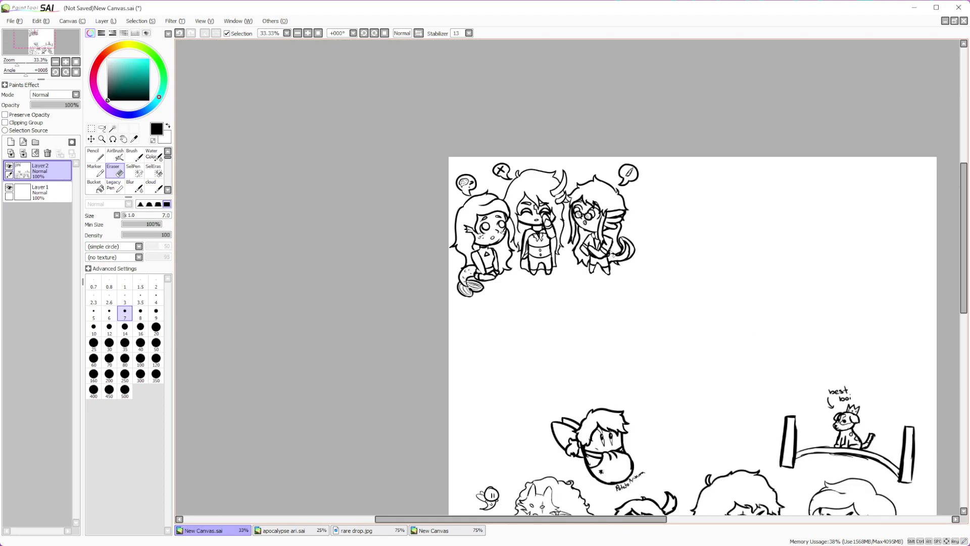
scroll(489, 225, "up", 3)
scroll(547, 237, "down", 1)
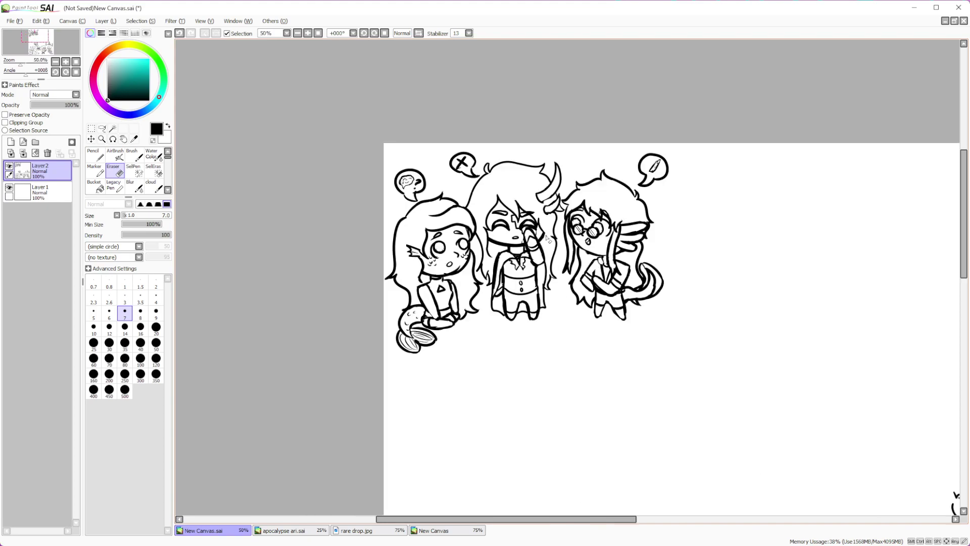
scroll(646, 191, "up", 3)
Draw a thin line under the ear fin's hair and fanned feather lines across the fin
key("n")
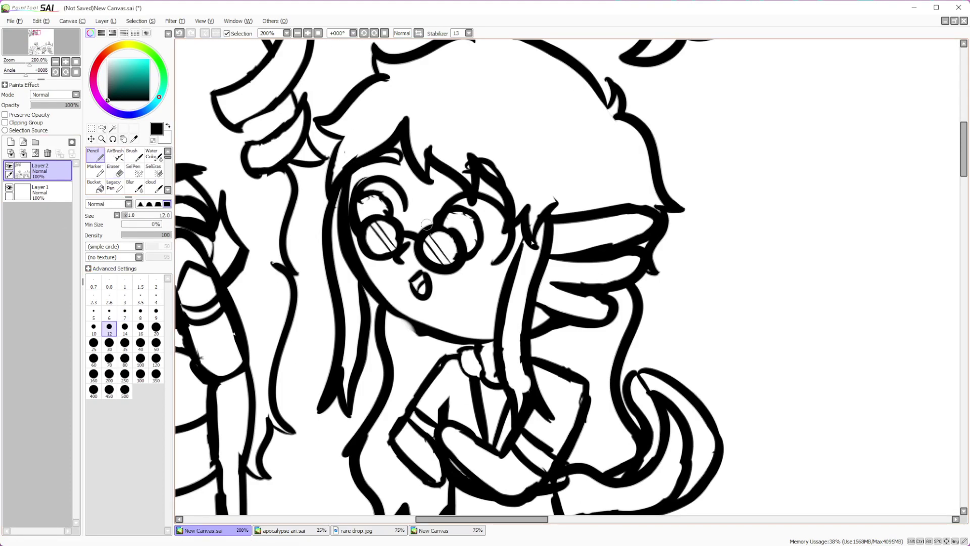
mouse_move(554, 232)
left_mouse_down()
mouse_move(627, 221)
mouse_move(545, 250)
left_mouse_up()
left_click_drag(613, 263, 530, 281)
mouse_move(594, 305)
left_mouse_down()
mouse_move(533, 291)
mouse_move(535, 300)
left_mouse_up()
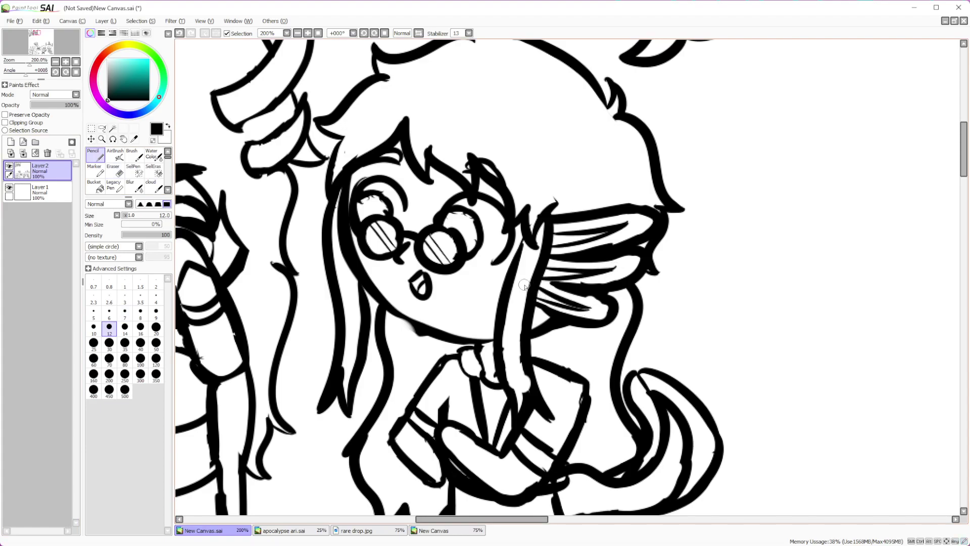
scroll(578, 257, "down", 7)
scroll(559, 280, "up", 3)
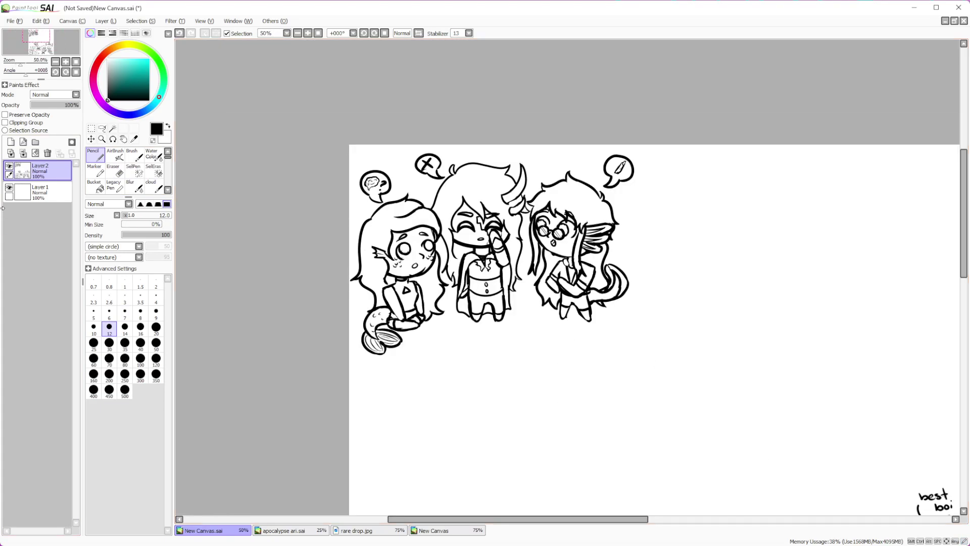
Lasso the three-figure group, then move, tilt and enlarge it with Ctrl+T
left_click(102, 128)
mouse_move(433, 112)
left_mouse_down()
mouse_move(256, 346)
mouse_move(665, 157)
mouse_move(455, 133)
left_mouse_up()
key("ctrl+t")
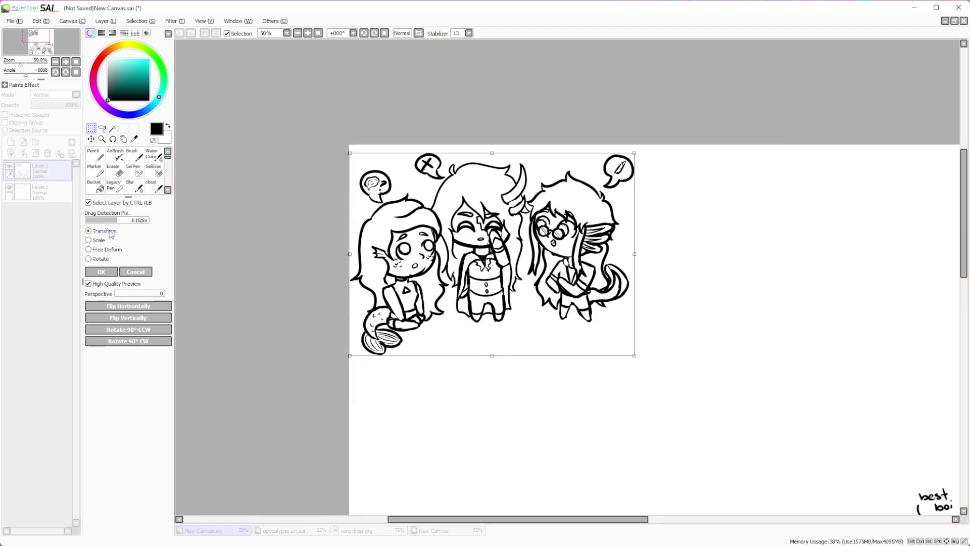
left_click_drag(515, 274, 536, 291)
left_click_drag(645, 201, 648, 206)
left_click_drag(658, 171, 693, 144)
left_click_drag(646, 242, 641, 264)
Adjust the group's rotation and position toward the left page edge, then apply the transform
scroll(648, 270, "down", 3)
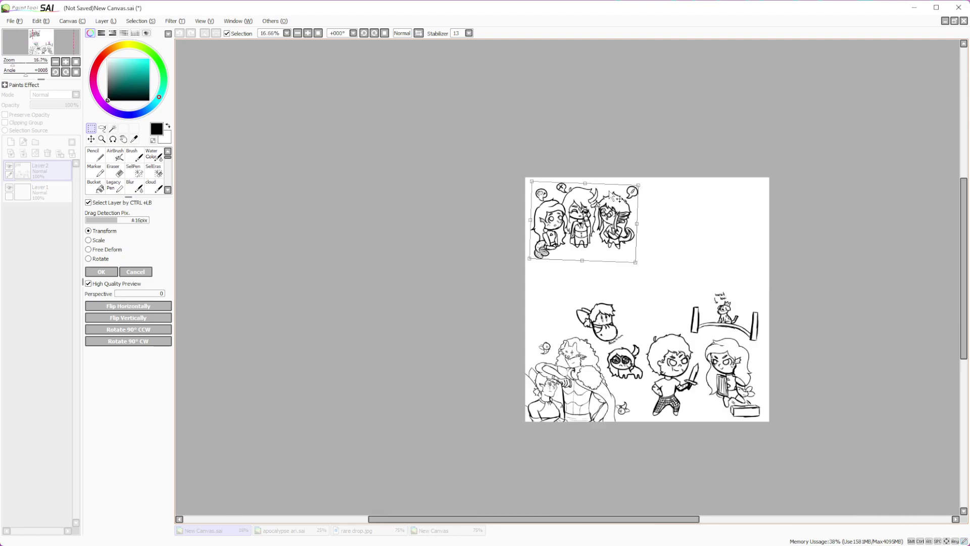
scroll(749, 310, "down", 1)
scroll(760, 359, "up", 3)
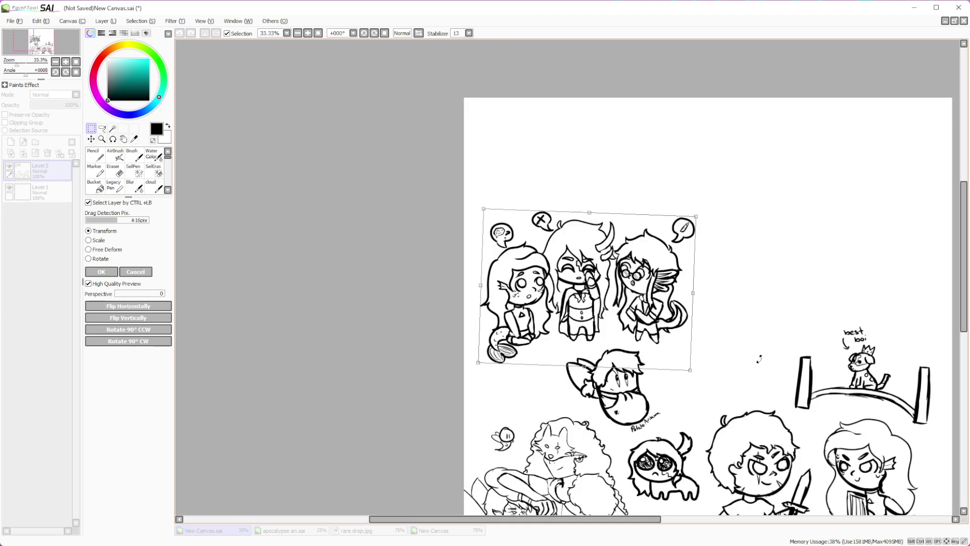
left_click_drag(715, 294, 712, 274)
left_click_drag(560, 274, 557, 287)
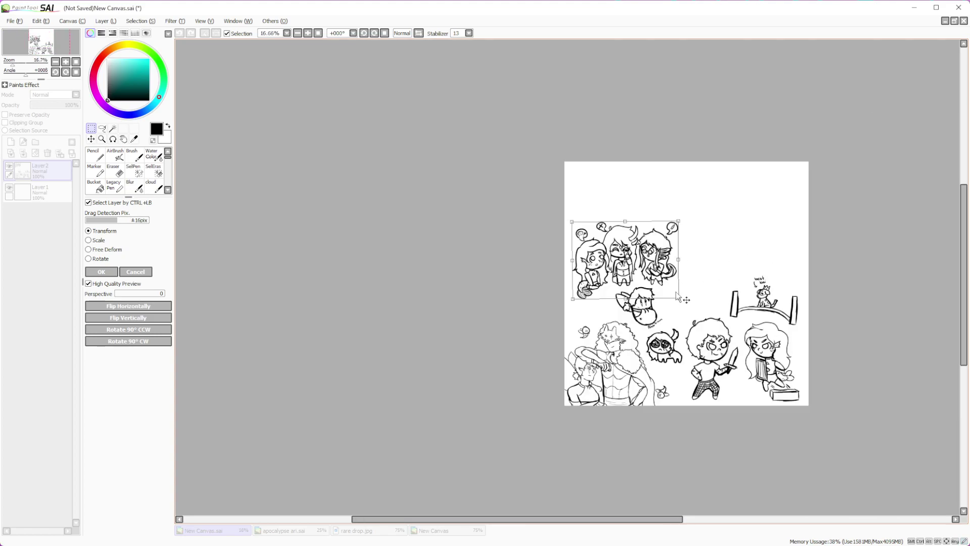
scroll(611, 241, "down", 2)
scroll(682, 298, "up", 1)
mouse_move(615, 269)
left_mouse_down()
mouse_move(794, 263)
mouse_move(626, 210)
mouse_move(609, 251)
left_mouse_up()
left_click_drag(755, 266, 756, 258)
left_click_drag(550, 257, 550, 273)
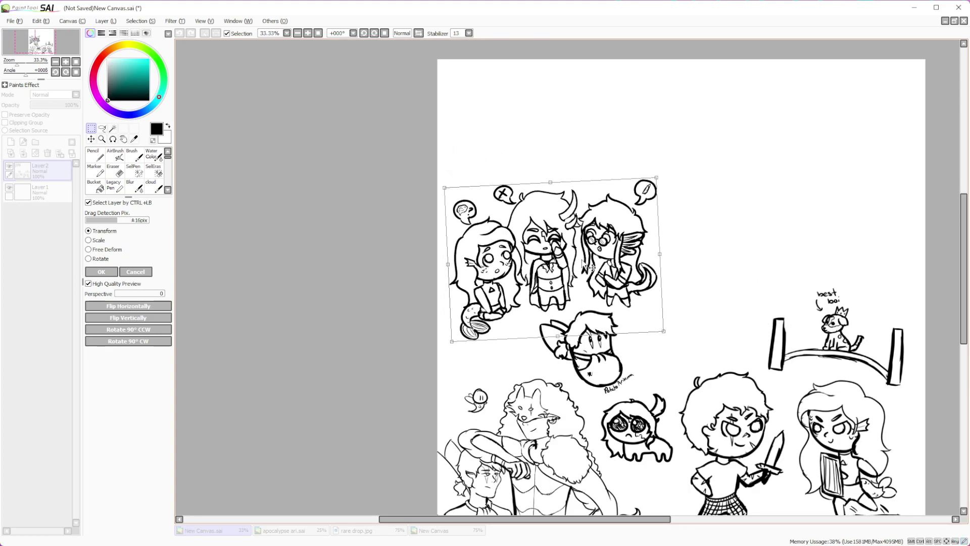
scroll(581, 260, "down", 1)
scroll(584, 254, "up", 2)
left_click(107, 272)
scroll(471, 277, "down", 1)
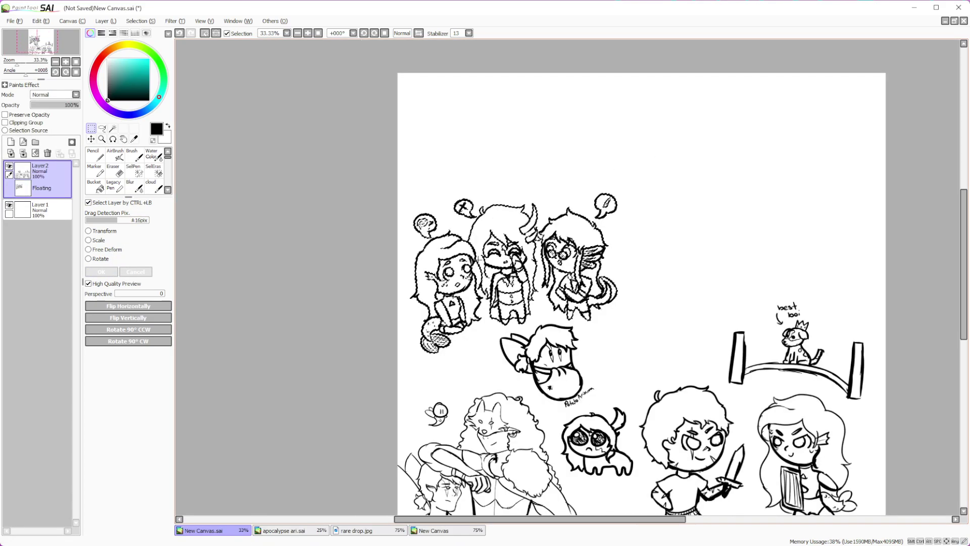
scroll(484, 253, "up", 1)
Reselect the upper-left three-figure group with a freehand lasso
left_click(146, 21)
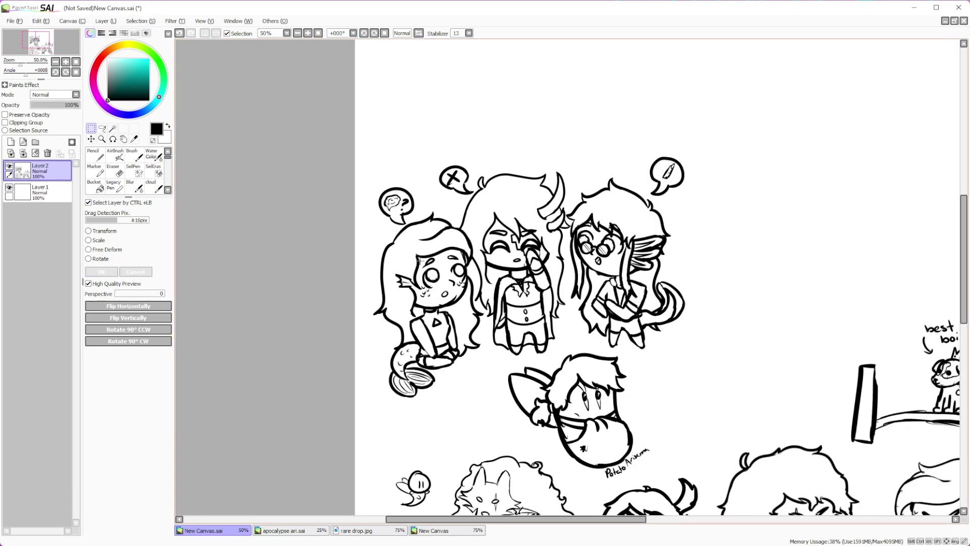
scroll(527, 252, "down", 4)
scroll(527, 252, "up", 3)
scroll(529, 276, "down", 2)
scroll(599, 313, "up", 2)
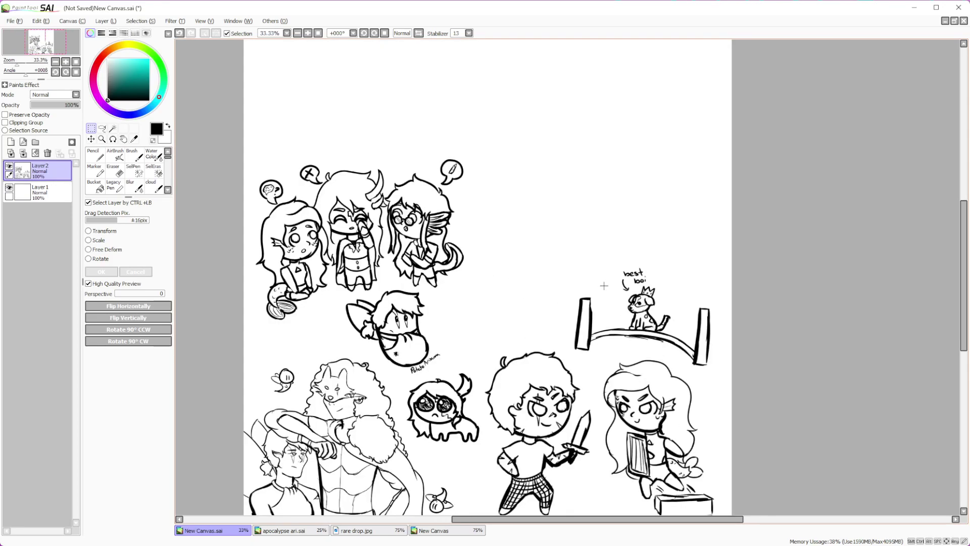
scroll(504, 278, "down", 1)
scroll(503, 278, "up", 1)
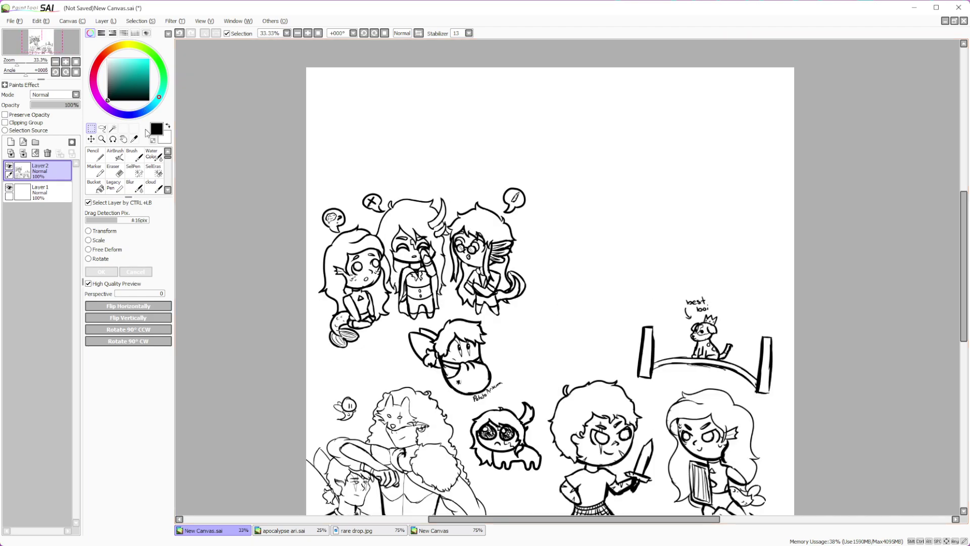
left_click(102, 129)
mouse_move(338, 147)
left_mouse_down()
mouse_move(259, 299)
mouse_move(341, 371)
mouse_move(418, 325)
left_mouse_up()
mouse_move(477, 318)
left_mouse_down()
mouse_move(555, 293)
mouse_move(542, 112)
left_mouse_up()
Enlarge the reselected figures, shift them slightly up-right, apply, and deselect
left_click(91, 129)
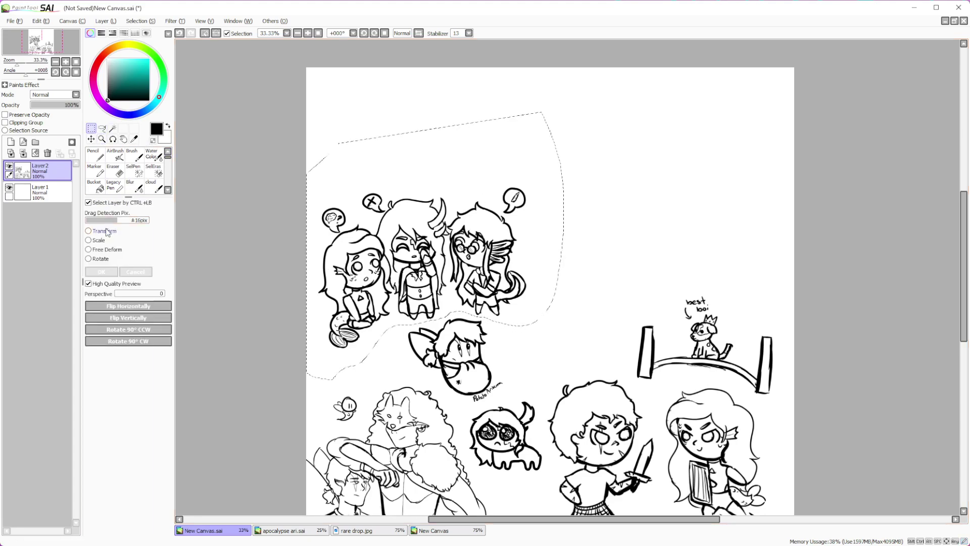
left_click(107, 231)
left_click_drag(528, 185, 560, 170)
left_click_drag(530, 240, 535, 230)
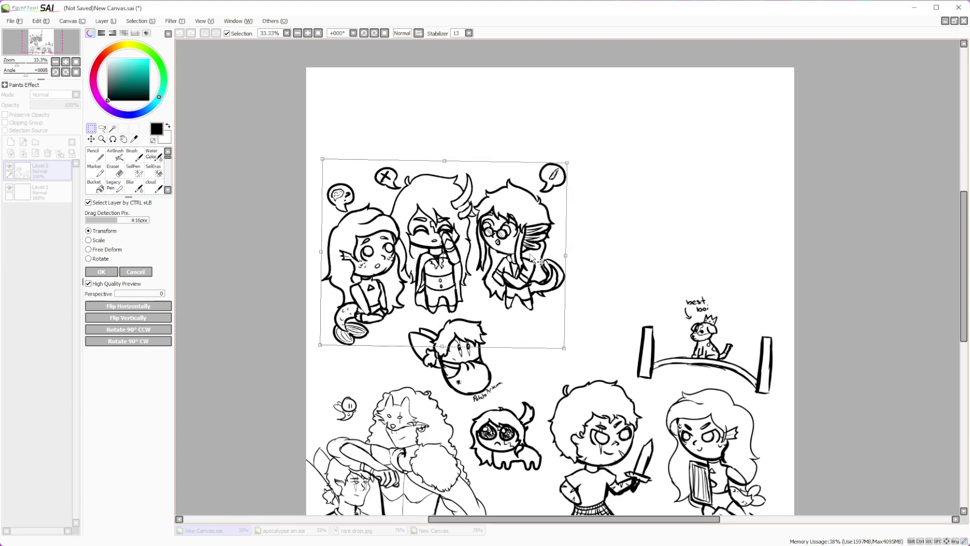
left_click(101, 271)
left_click(141, 22)
left_click(143, 31)
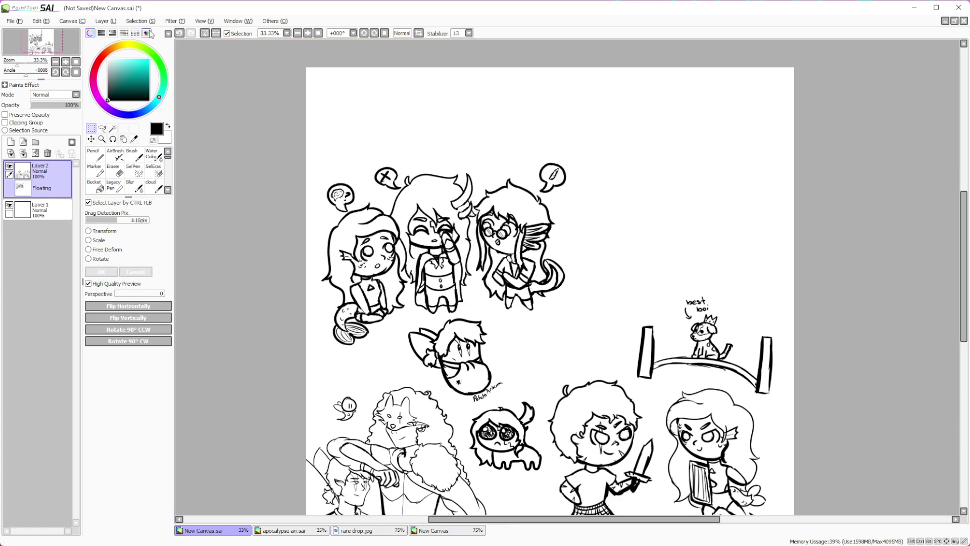
scroll(398, 241, "down", 2)
Move the winged and horned chibis to the upper right, rotated about 30° clockwise
scroll(445, 288, "up", 2)
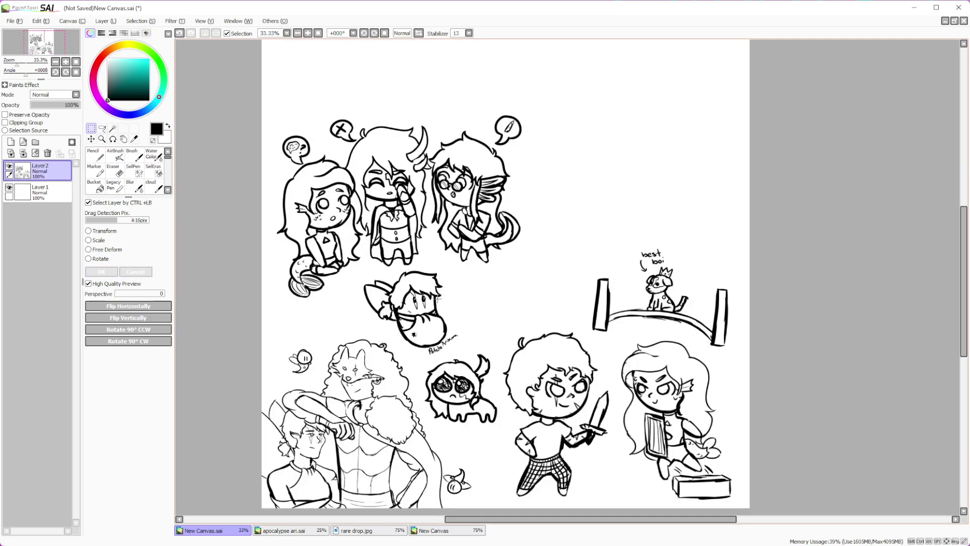
scroll(472, 303, "down", 1)
scroll(538, 412, "up", 1)
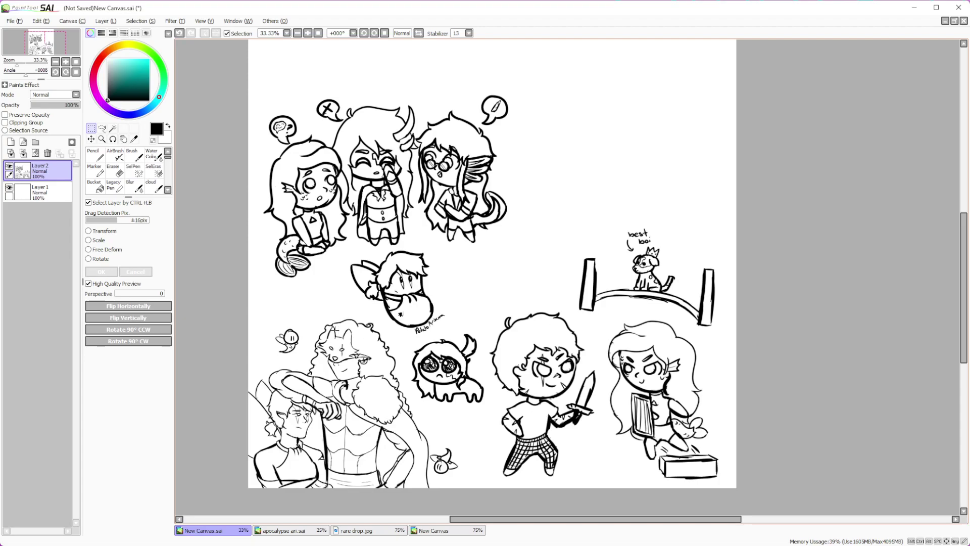
left_click(101, 128)
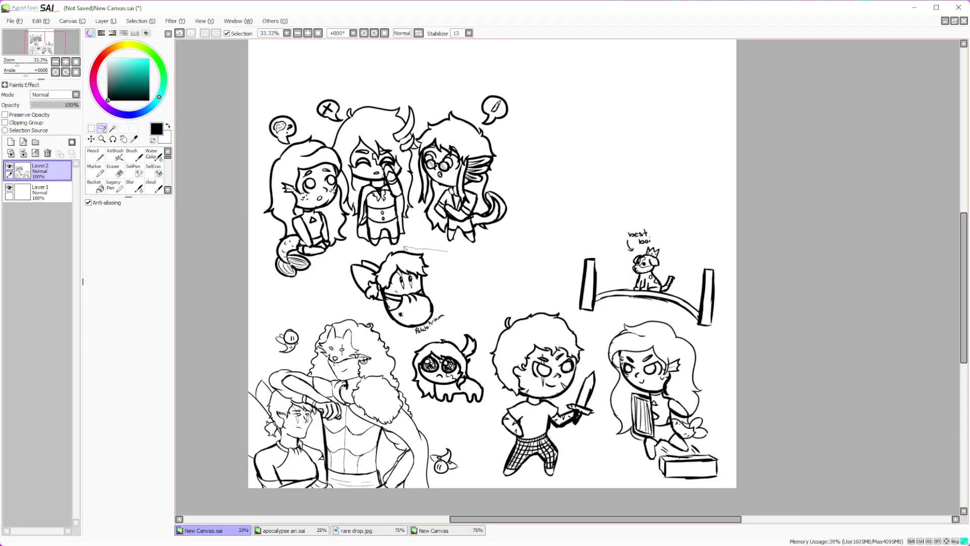
mouse_move(347, 261)
left_mouse_down()
mouse_move(347, 287)
mouse_move(369, 309)
left_mouse_up()
mouse_move(409, 382)
left_mouse_down()
mouse_move(451, 418)
mouse_move(486, 409)
mouse_move(484, 296)
left_mouse_up()
left_click(91, 140)
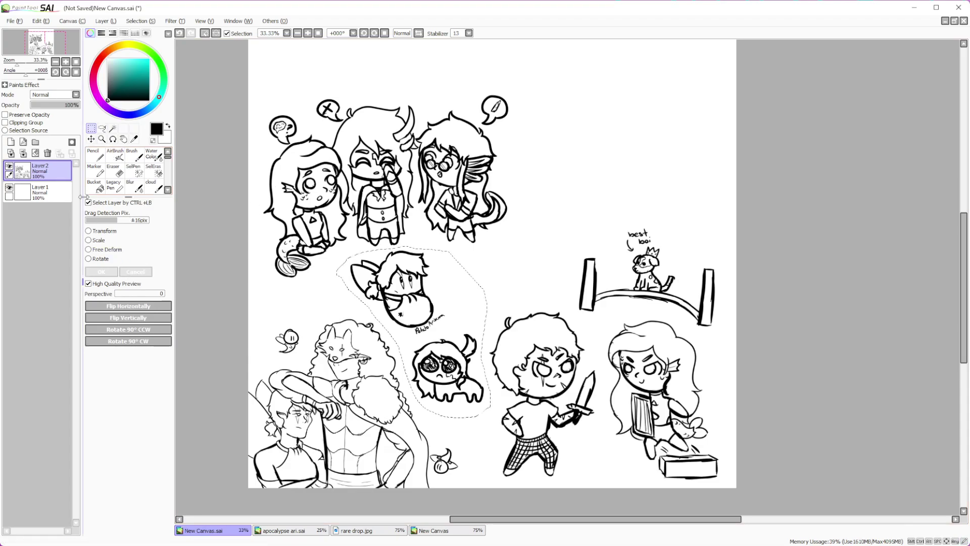
left_click(107, 233)
mouse_move(415, 329)
left_mouse_down()
mouse_move(588, 191)
mouse_move(569, 165)
left_mouse_up()
left_click_drag(705, 173, 679, 239)
left_click_drag(564, 184, 550, 195)
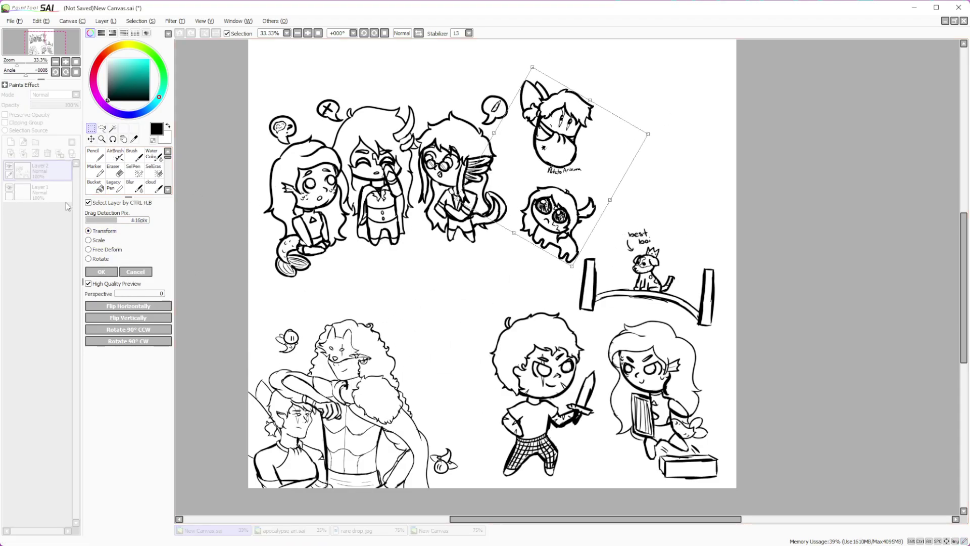
left_click(94, 272)
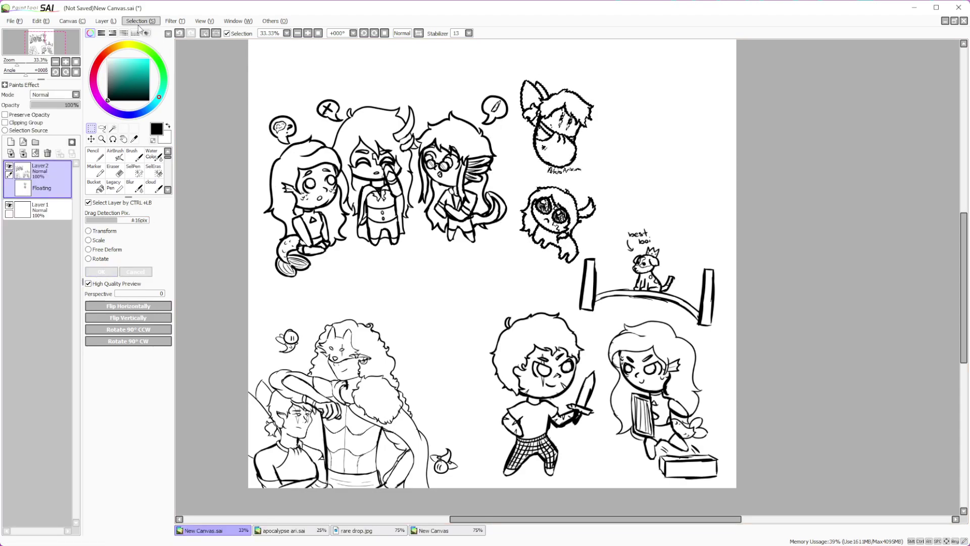
Enlarge the lower-left group, nudge it slightly down, and deselect to merge it
left_click(102, 128)
mouse_move(351, 281)
left_mouse_down()
mouse_move(249, 310)
mouse_move(196, 481)
left_mouse_up()
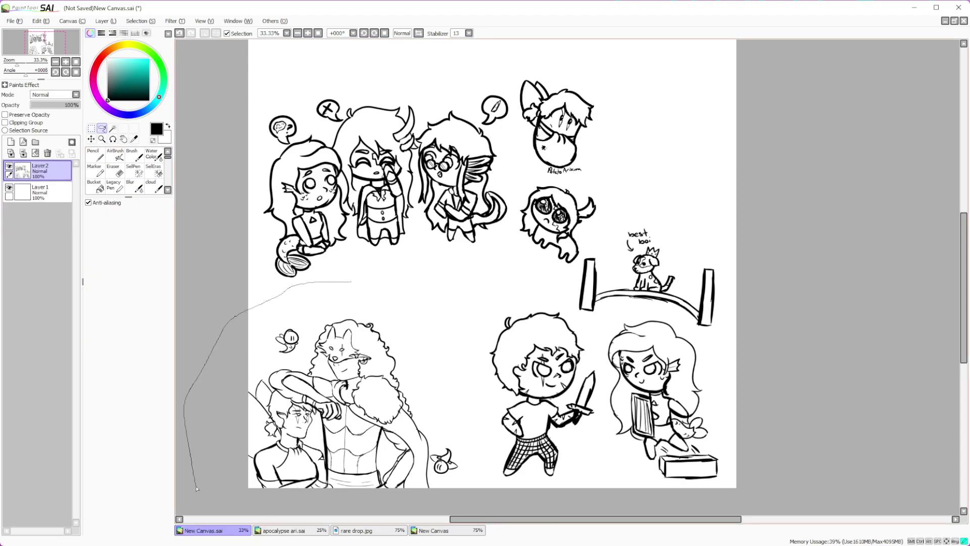
mouse_move(389, 528)
left_mouse_down()
mouse_move(473, 447)
mouse_move(353, 283)
left_mouse_up()
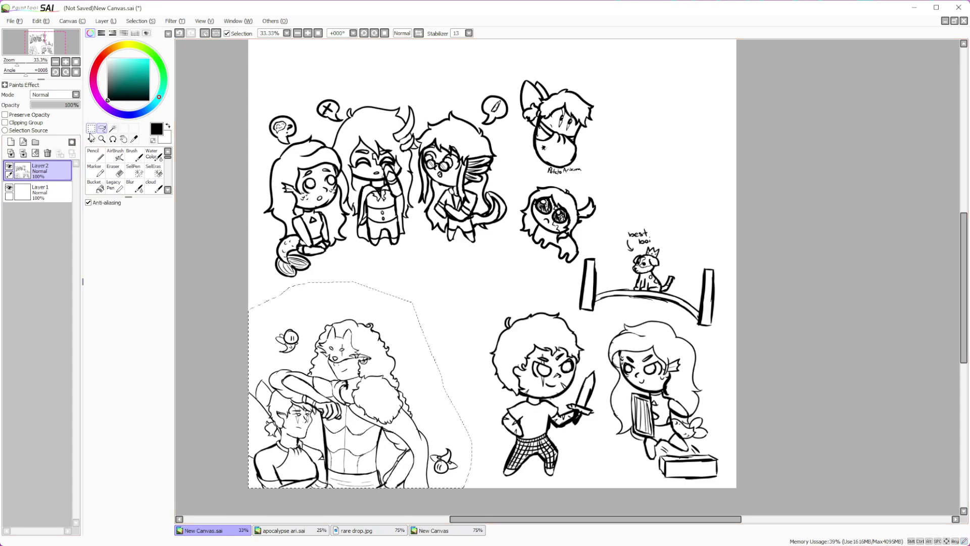
left_click(91, 128)
left_click(89, 231)
left_click_drag(457, 312, 503, 280)
left_click_drag(433, 338, 432, 345)
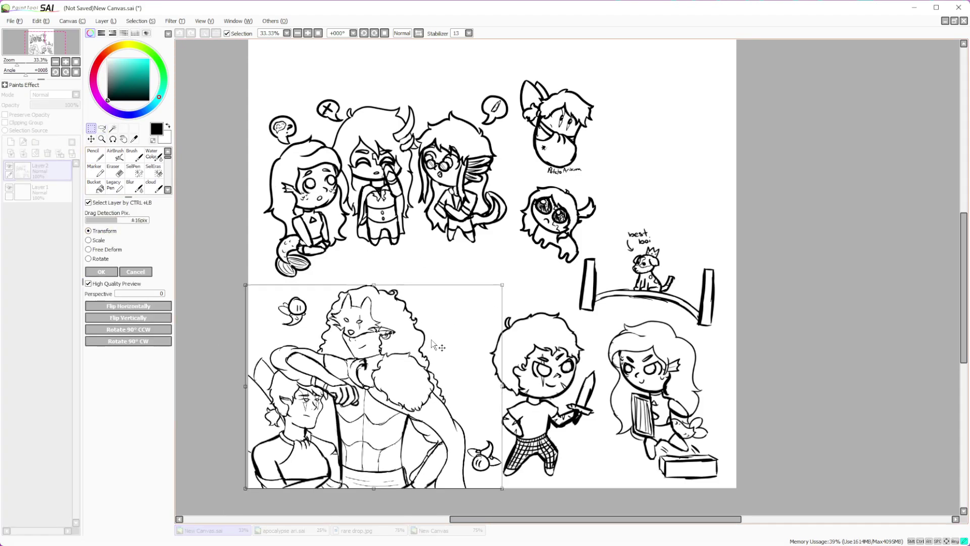
left_click(116, 271)
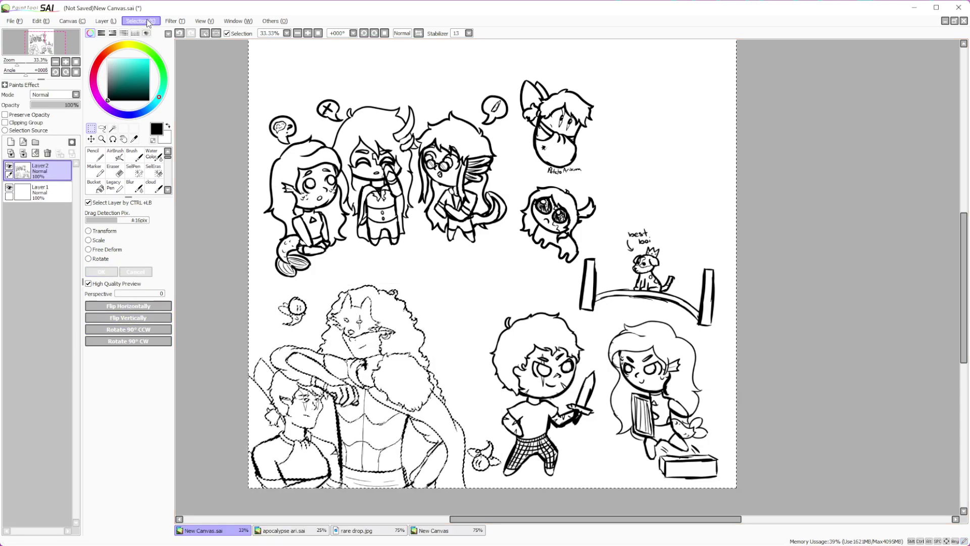
left_click(101, 128)
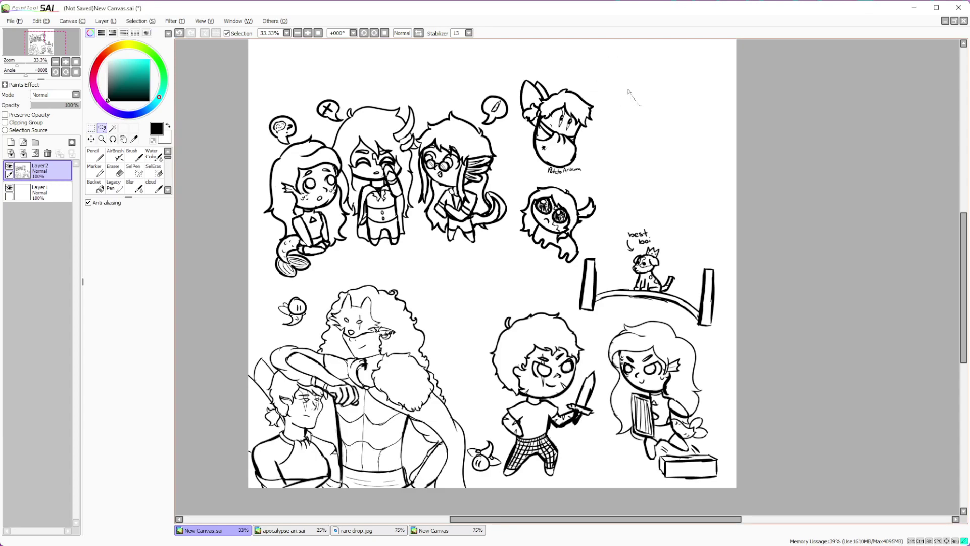
Move the winged chibi from the upper right down to the page middle
mouse_move(601, 64)
left_mouse_down()
mouse_move(558, 51)
mouse_move(523, 60)
left_mouse_up()
mouse_move(511, 107)
left_mouse_down()
mouse_move(525, 172)
mouse_move(613, 179)
left_mouse_up()
left_click(91, 128)
key("ctrl+t")
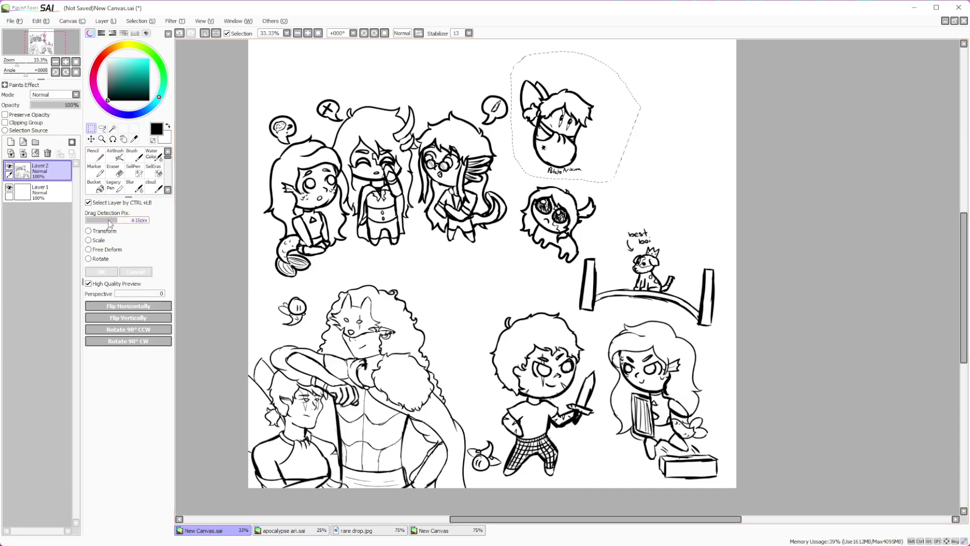
mouse_move(556, 133)
left_mouse_down()
mouse_move(463, 265)
mouse_move(460, 316)
left_mouse_up()
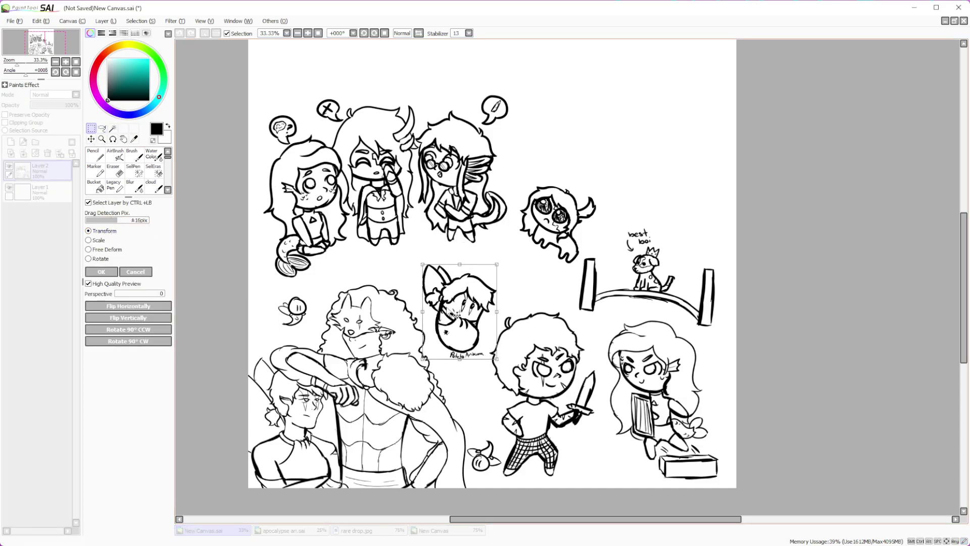
left_click(112, 277)
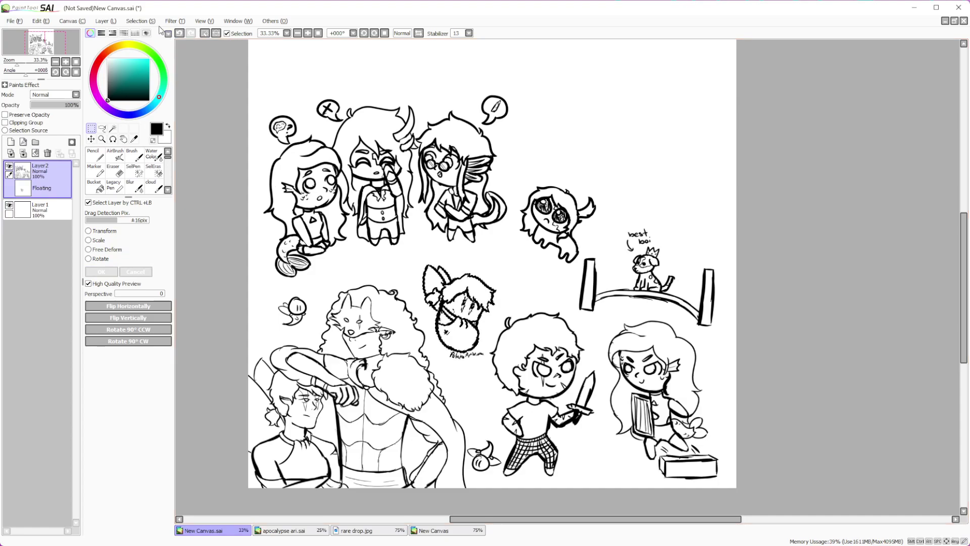
Shift the top-left trio of characters slightly lower and deselect
left_click(102, 128)
mouse_move(307, 69)
left_mouse_down()
mouse_move(202, 245)
mouse_move(339, 277)
mouse_move(457, 257)
mouse_move(507, 223)
mouse_move(528, 176)
mouse_move(530, 57)
left_mouse_up()
key("ctrl+t")
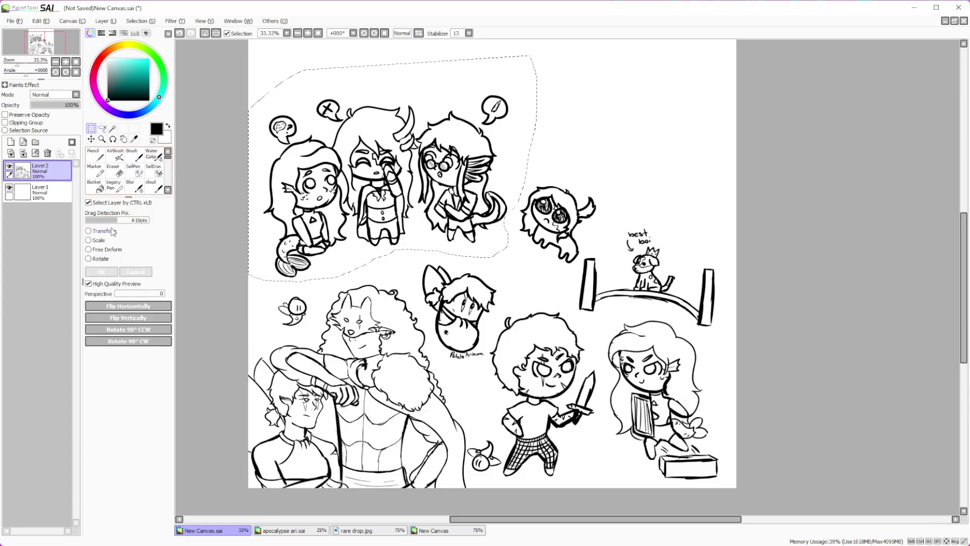
left_click(104, 231)
left_click_drag(405, 180, 403, 196)
left_click(108, 274)
scroll(419, 333, "down", 2)
scroll(559, 290, "up", 1)
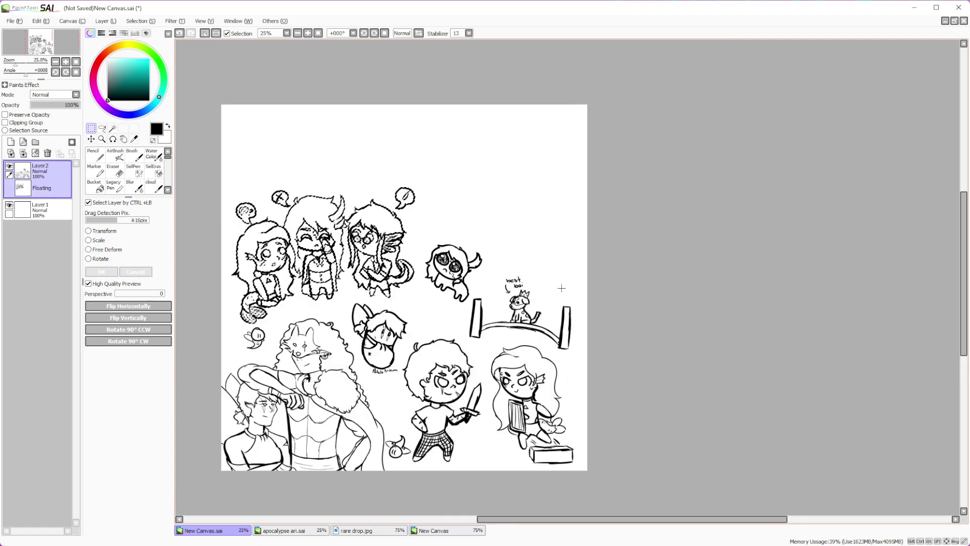
key("ctrl+d")
Move the horned chibi down-left, tilt it about 30° counter-clockwise, and deselect
left_click(101, 128)
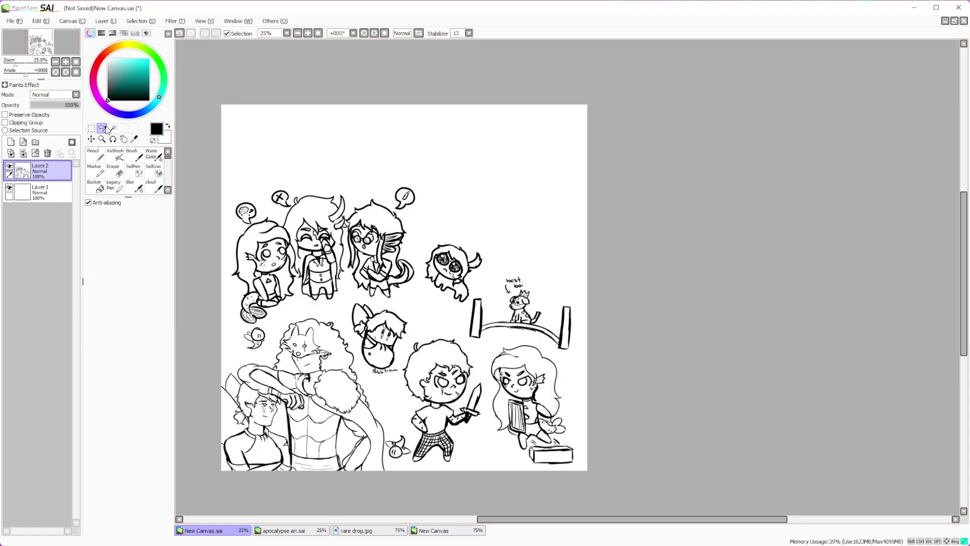
scroll(468, 237, "up", 1)
mouse_move(468, 237)
left_mouse_down()
mouse_move(429, 238)
mouse_move(414, 251)
mouse_move(399, 292)
mouse_move(415, 318)
left_mouse_up()
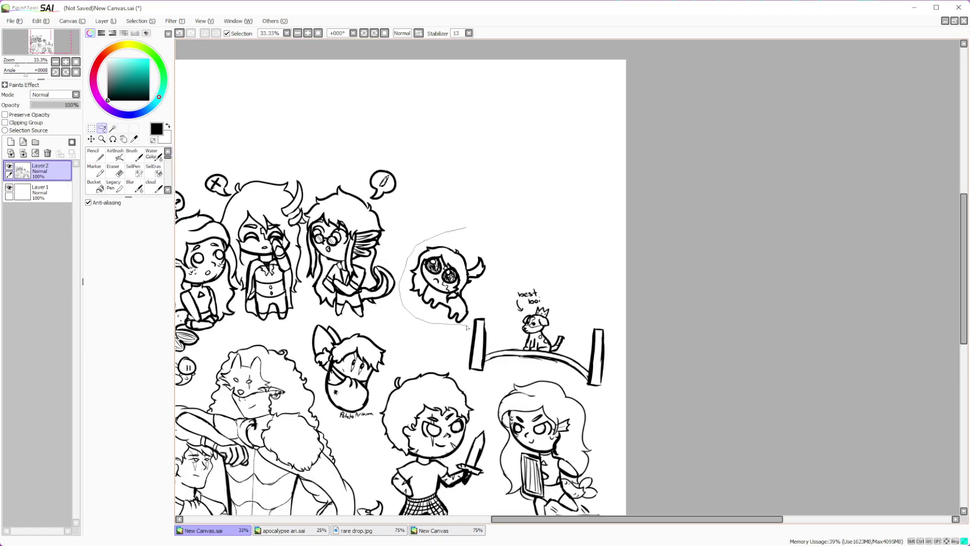
left_click_drag(495, 297, 510, 241)
key("ctrl+t")
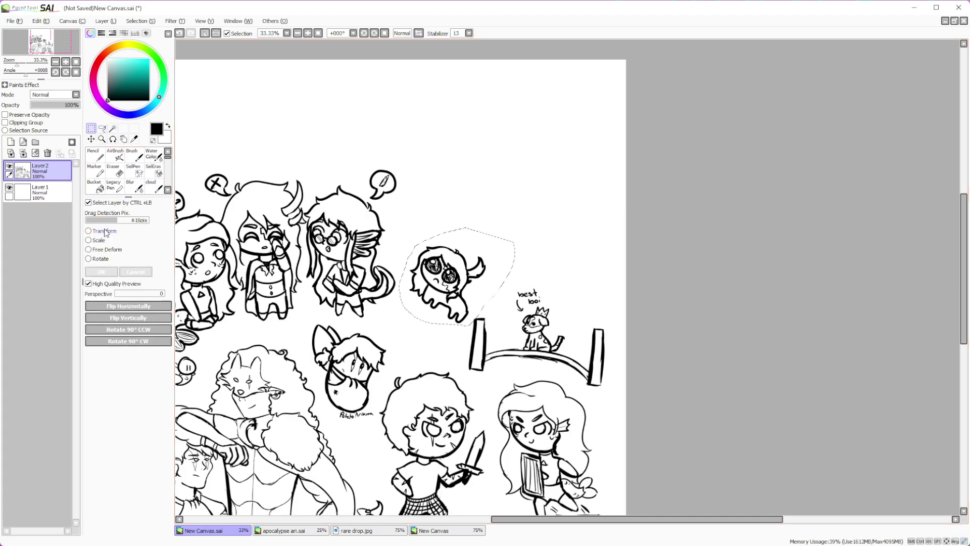
left_click_drag(433, 291, 411, 325)
left_click_drag(539, 310, 530, 277)
left_click_drag(454, 320, 453, 333)
left_click_drag(539, 312, 533, 283)
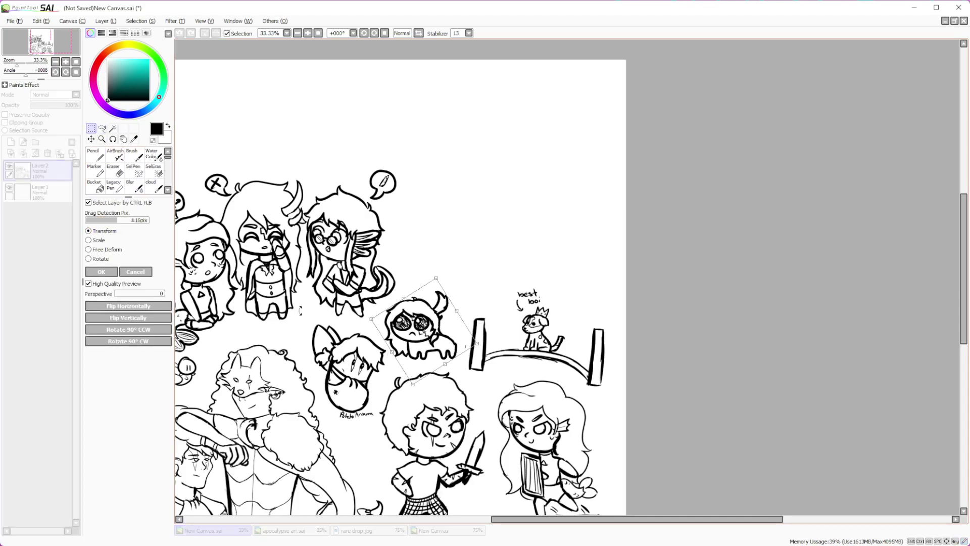
left_click(96, 271)
scroll(501, 311, "down", 2)
scroll(445, 364, "up", 1)
left_click(219, 32)
scroll(342, 192, "down", 1)
scroll(405, 298, "up", 1)
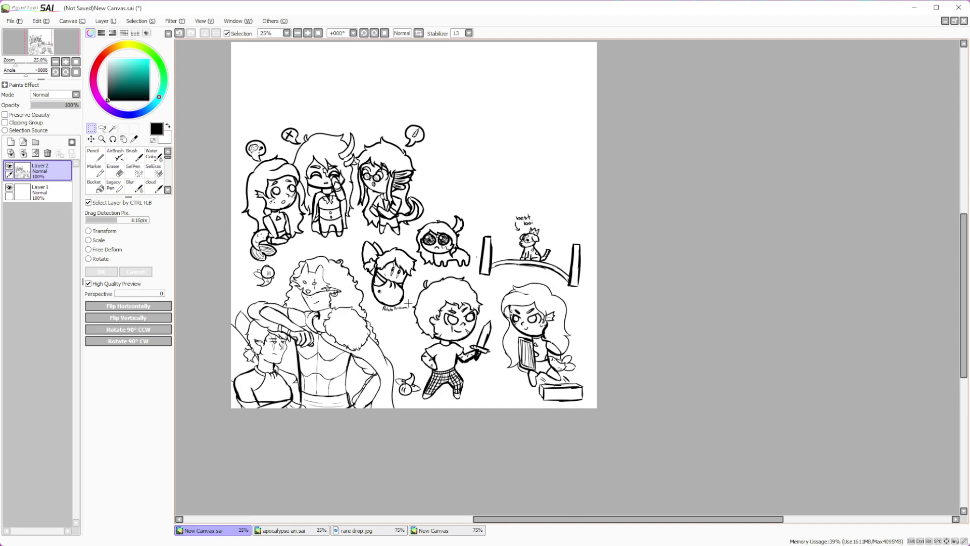
scroll(408, 303, "down", 1)
scroll(321, 213, "up", 2)
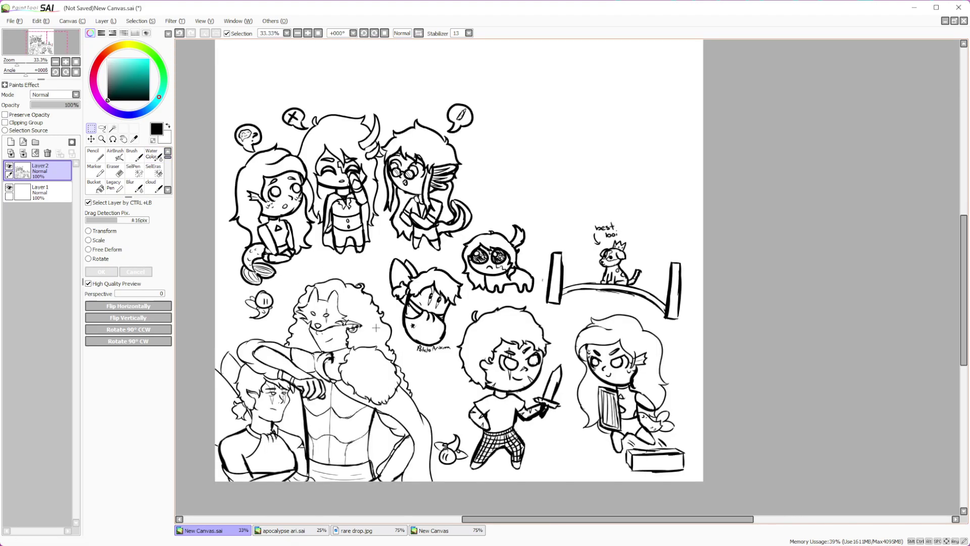
scroll(376, 329, "down", 1)
scroll(376, 283, "up", 2)
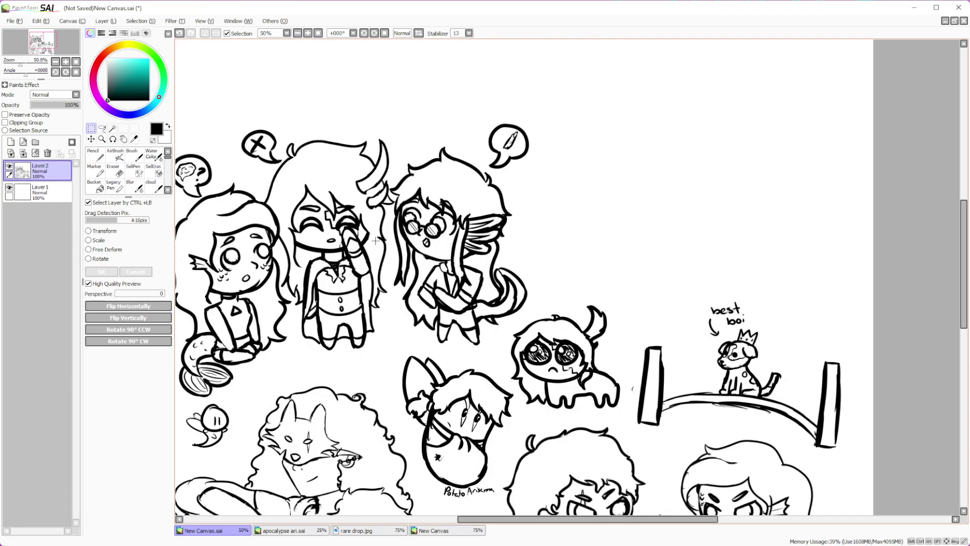
scroll(376, 241, "down", 3)
scroll(383, 289, "up", 2)
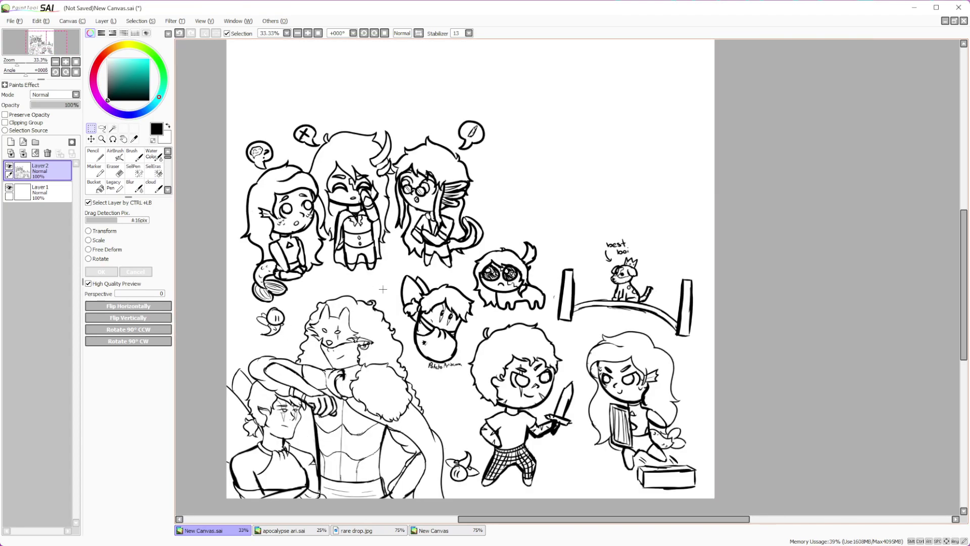
scroll(439, 311, "down", 2)
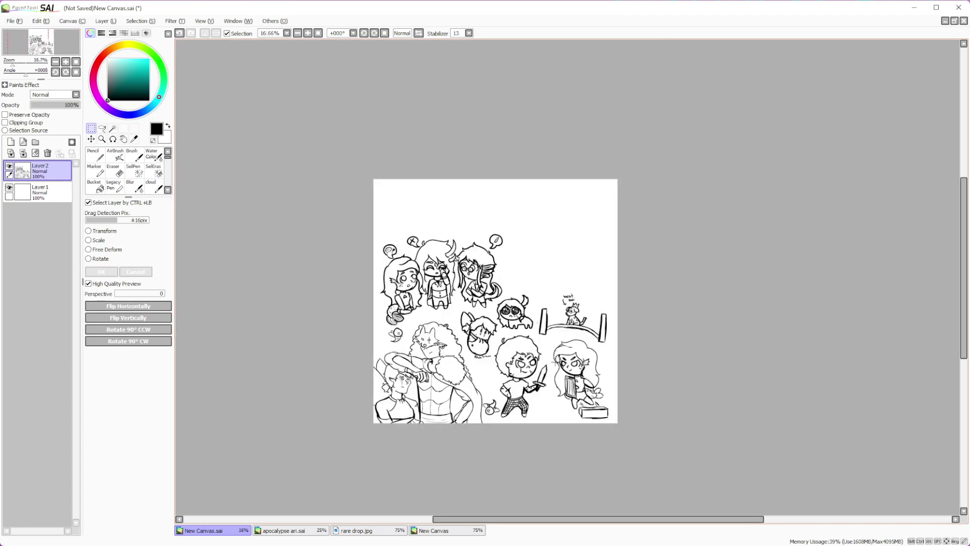
scroll(535, 334, "up", 1)
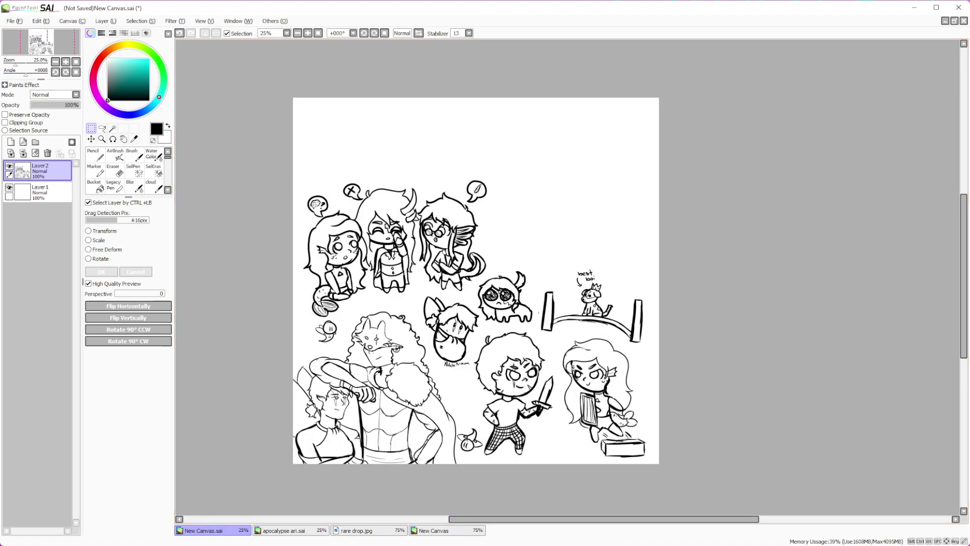
key("alt+Tab")
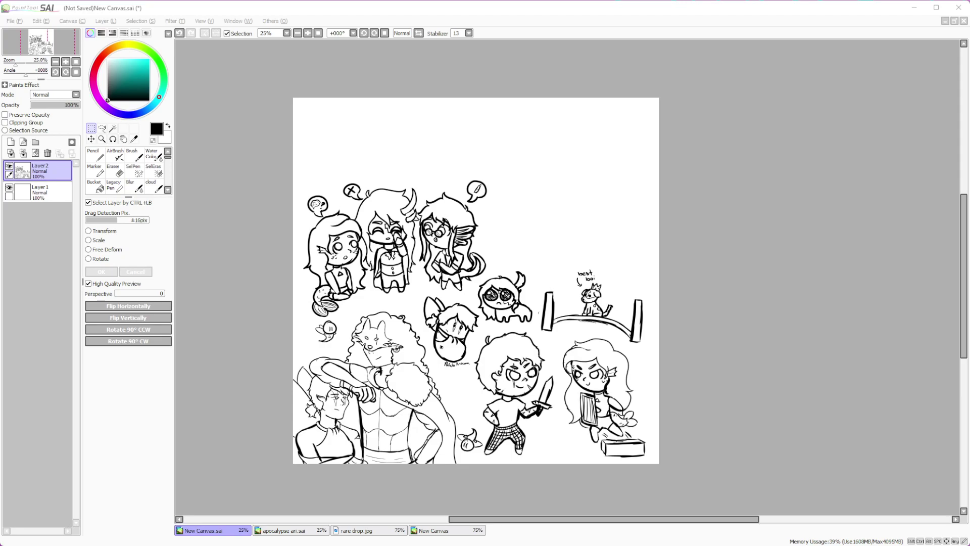
Create a new canvas from the clipboard holding the slap photo of two men in suits
left_click(689, 370)
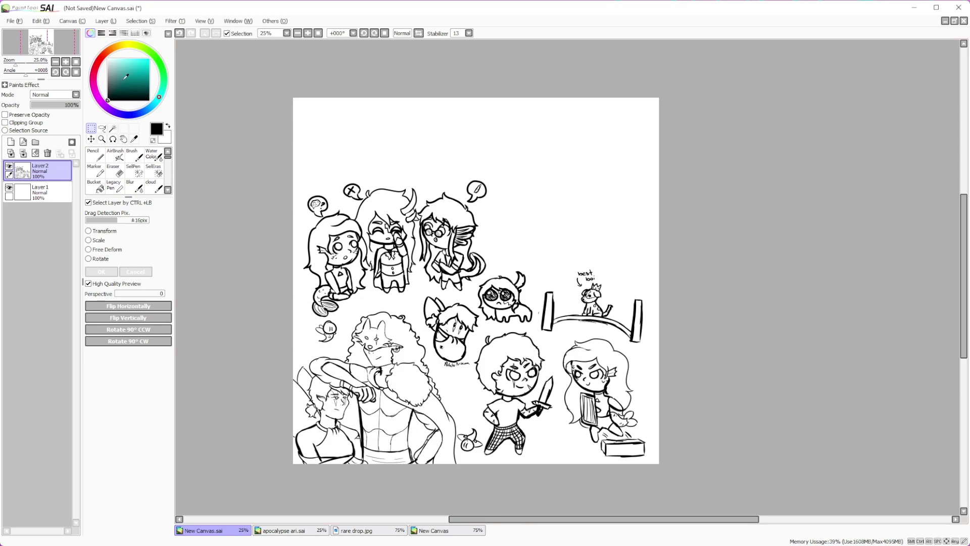
left_click(20, 24)
left_click(44, 49)
scroll(535, 239, "down", 1)
scroll(574, 243, "up", 2)
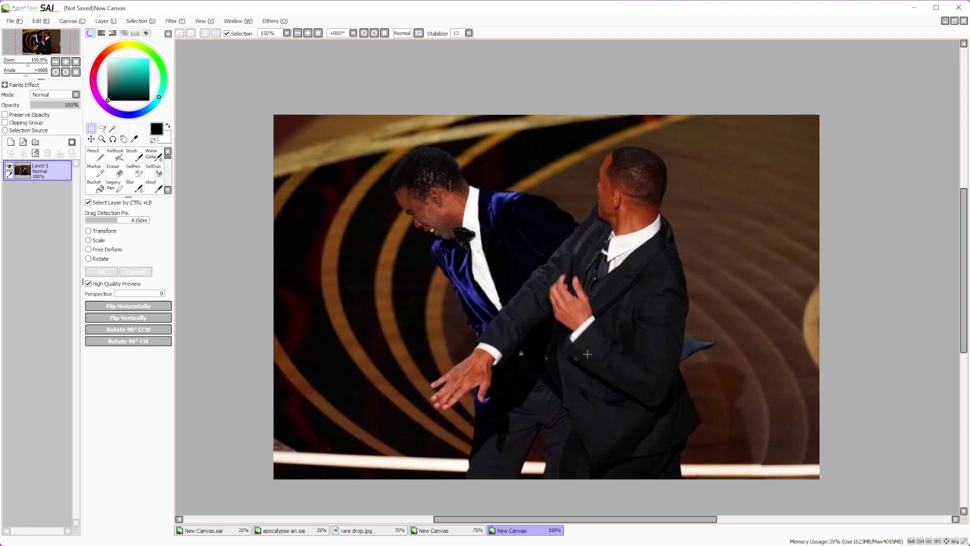
Restore the documents into separate windows and close the dog picture canvas
left_click(226, 531)
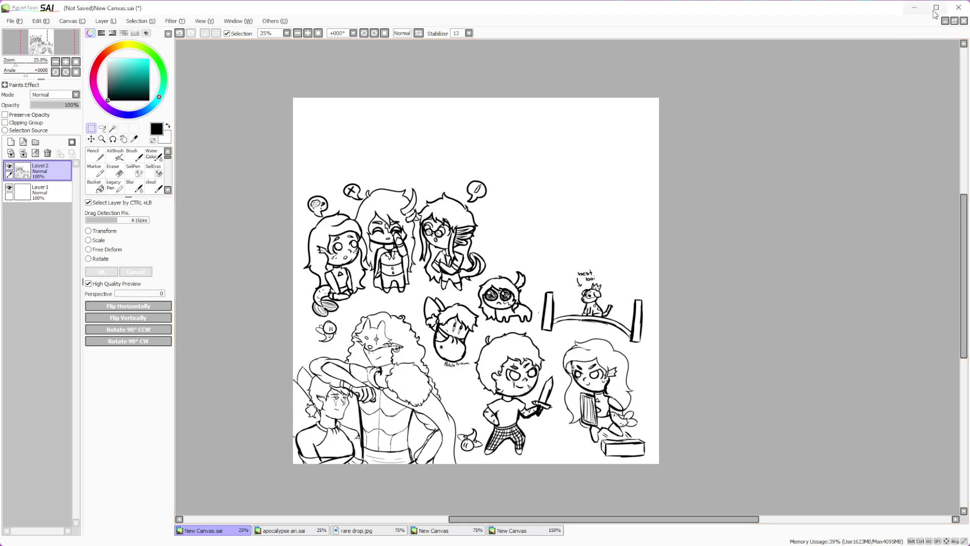
left_click(954, 21)
scroll(629, 309, "down", 1)
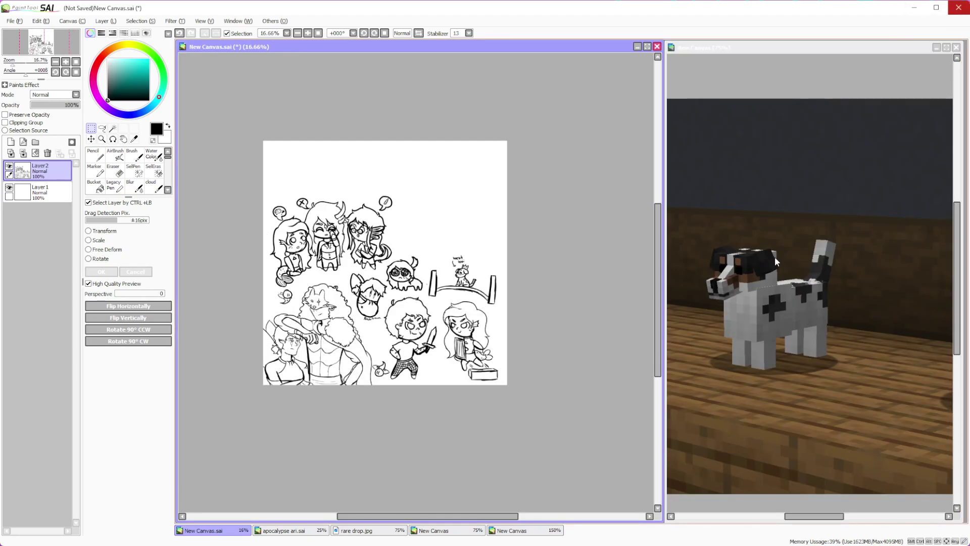
left_click(956, 47)
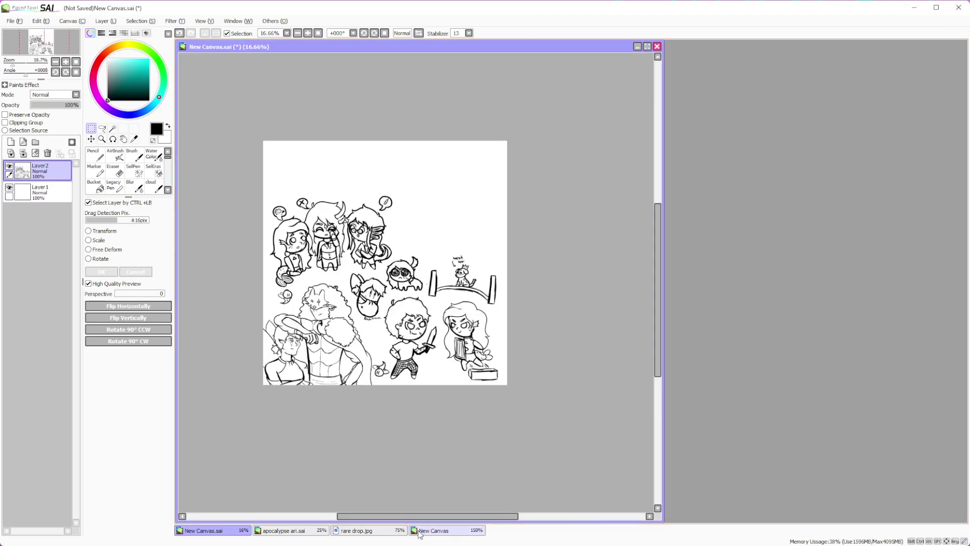
Move and resize the slap photo window to sit at the lower right beside the doodle page
left_click(424, 530)
left_click_drag(424, 49, 828, 233)
left_click_drag(581, 365, 697, 365)
left_click_drag(795, 489, 795, 521)
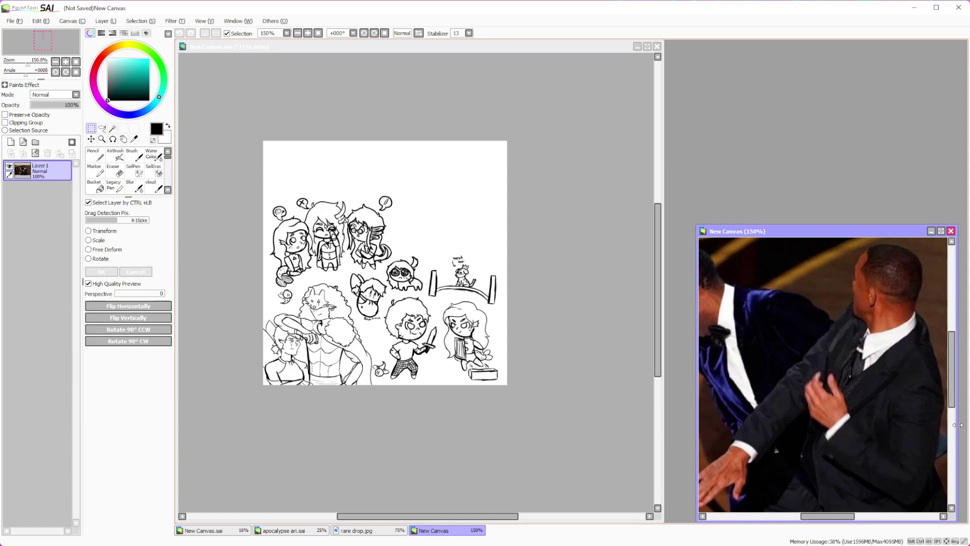
left_click_drag(957, 425, 966, 425)
left_click_drag(697, 407, 631, 398)
scroll(651, 398, "down", 3)
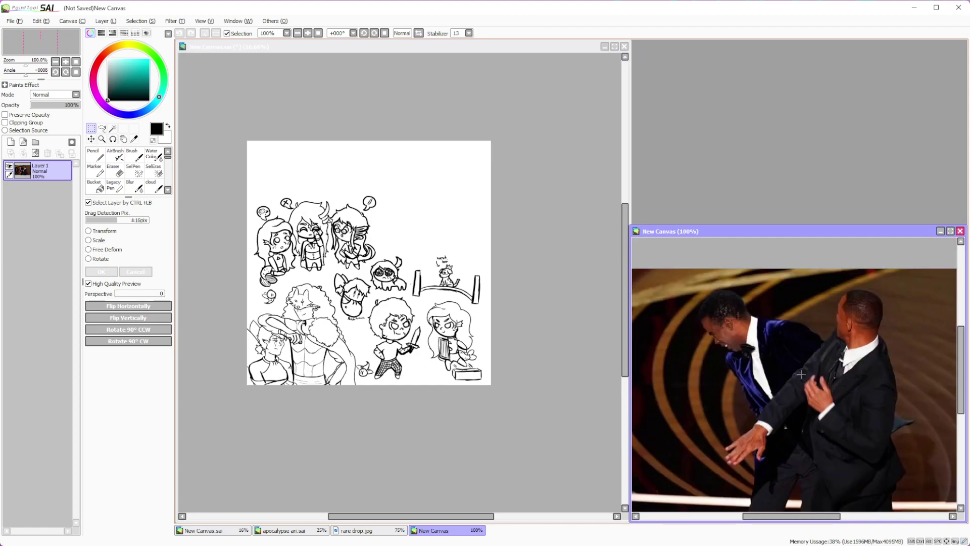
left_click(498, 210)
Zoom to the empty top-right area and add Layer 3 above Layer 2 with the Pencil selected
scroll(469, 213, "up", 3)
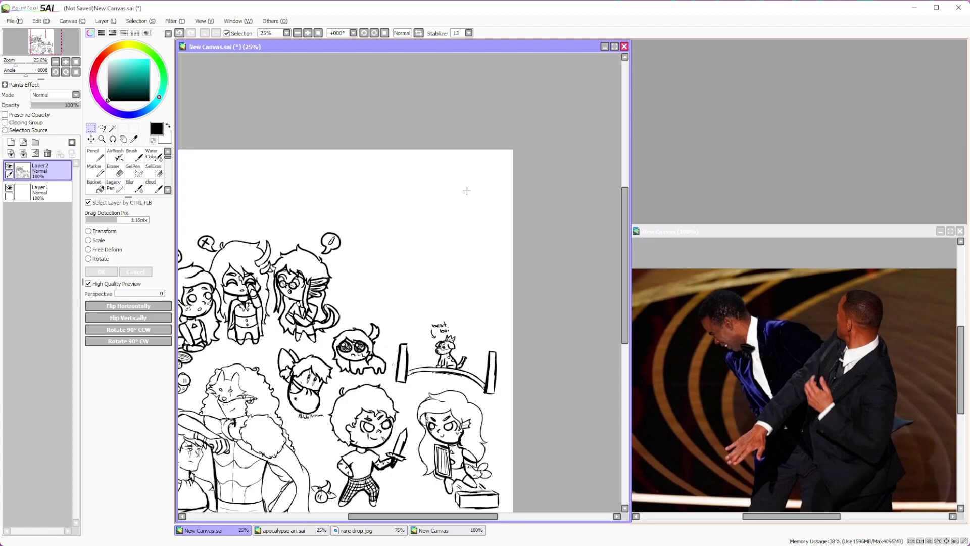
scroll(482, 197, "down", 1)
scroll(472, 215, "up", 3)
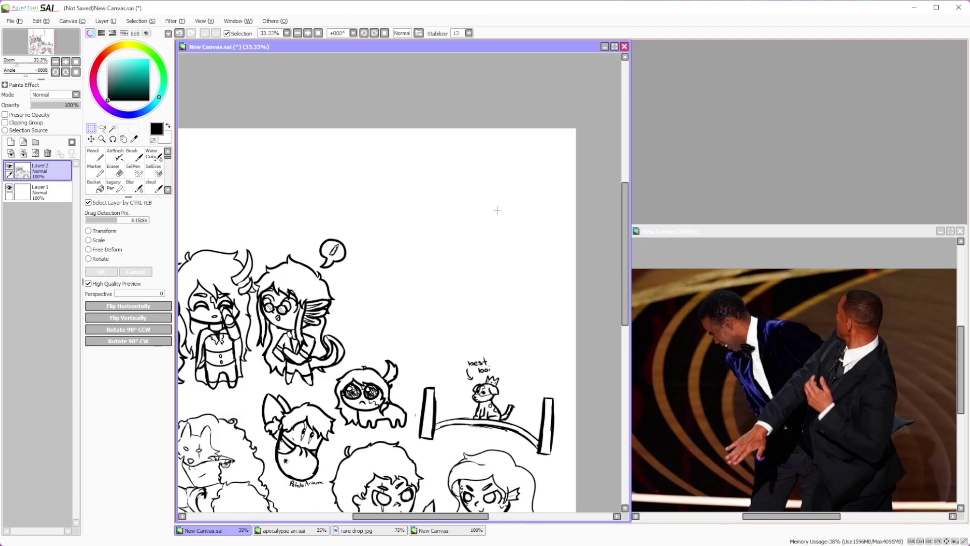
scroll(497, 210, "up", 1)
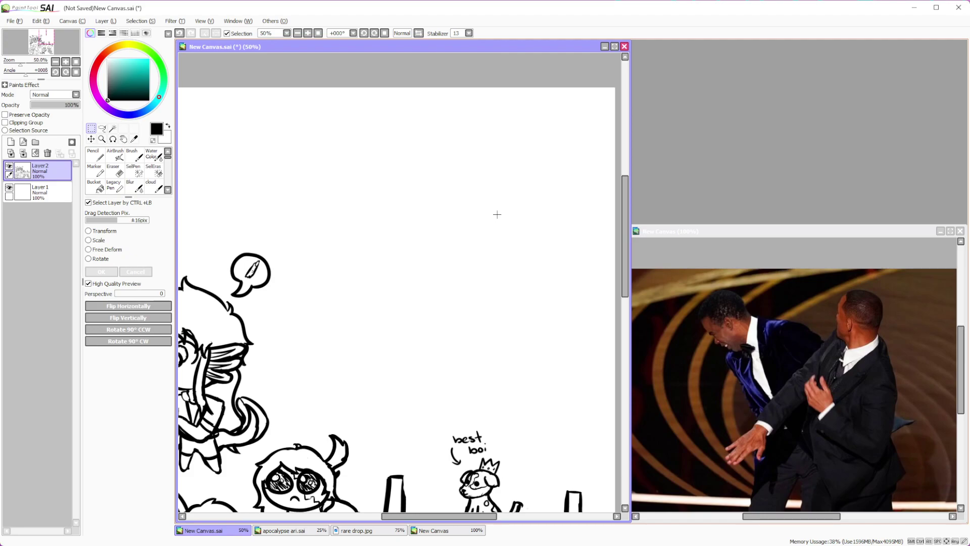
scroll(421, 202, "down", 3)
scroll(405, 215, "up", 1)
scroll(399, 232, "down", 1)
scroll(419, 208, "up", 2)
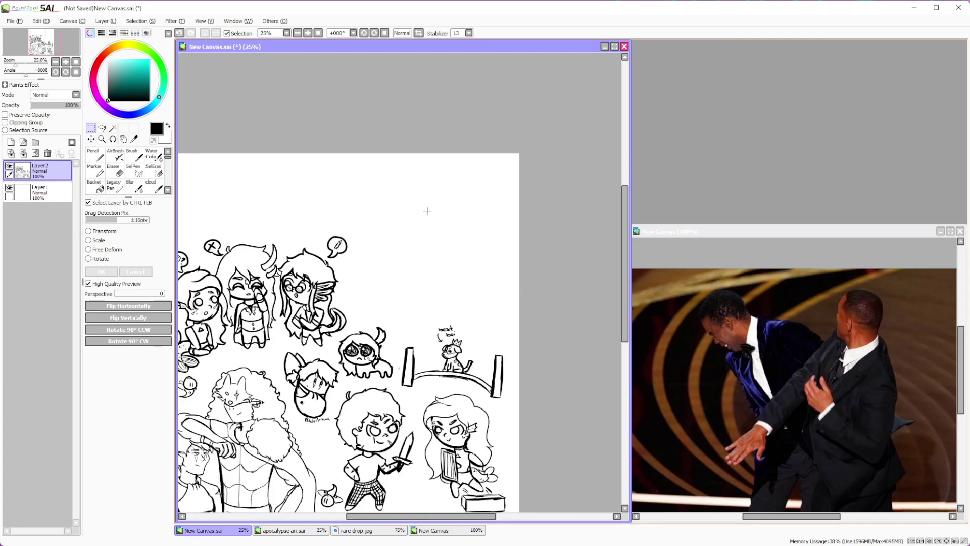
scroll(407, 199, "up", 1)
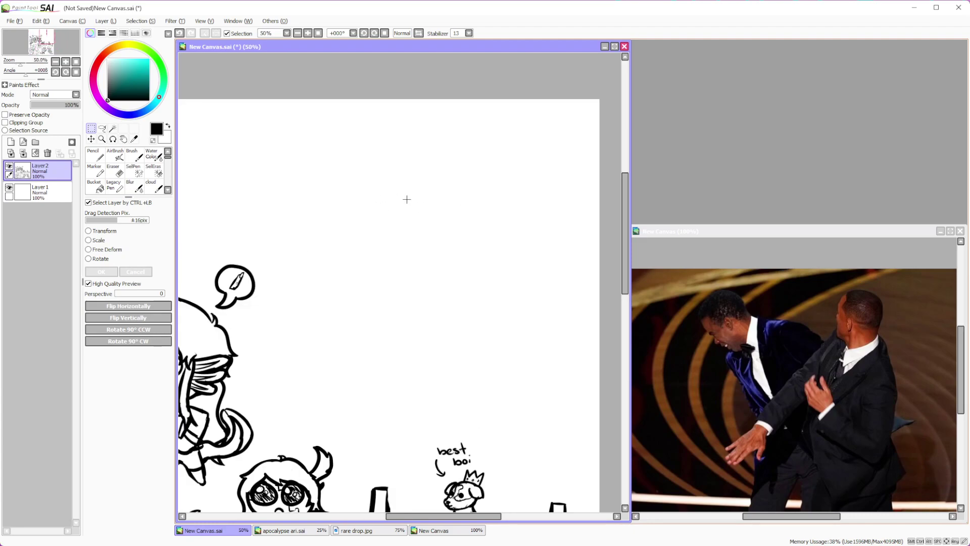
scroll(407, 199, "down", 3)
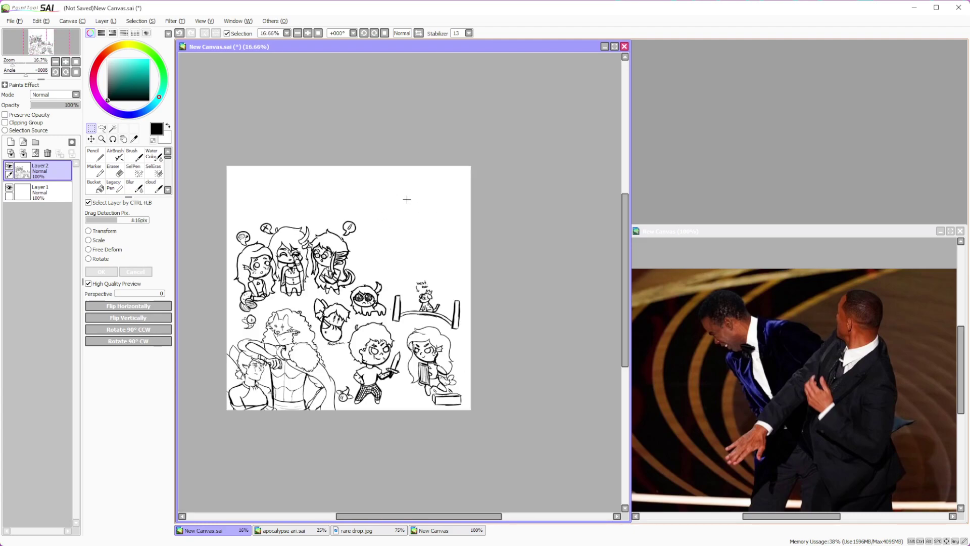
scroll(391, 209, "up", 2)
scroll(487, 256, "down", 2)
scroll(447, 172, "up", 1)
scroll(447, 172, "down", 2)
scroll(391, 305, "up", 2)
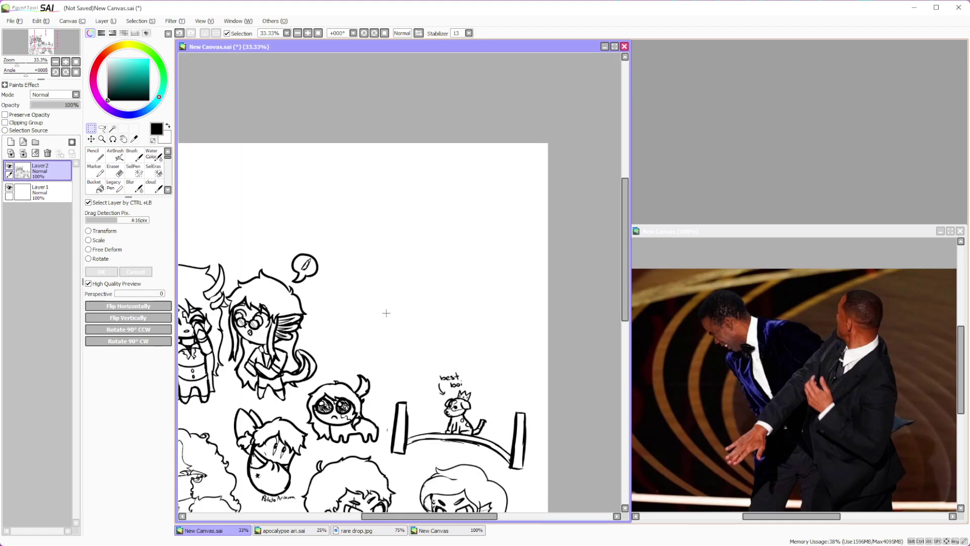
scroll(421, 253, "up", 1)
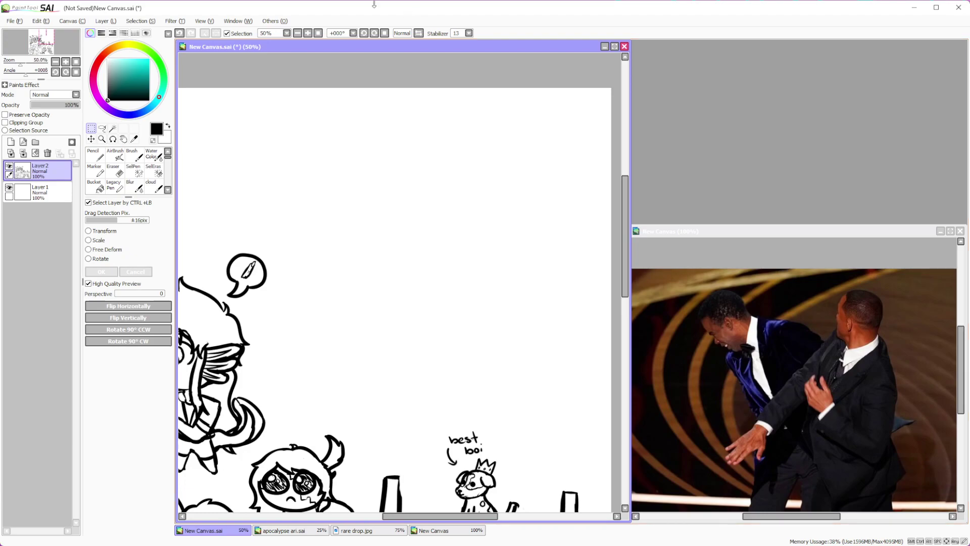
scroll(448, 306, "up", 1)
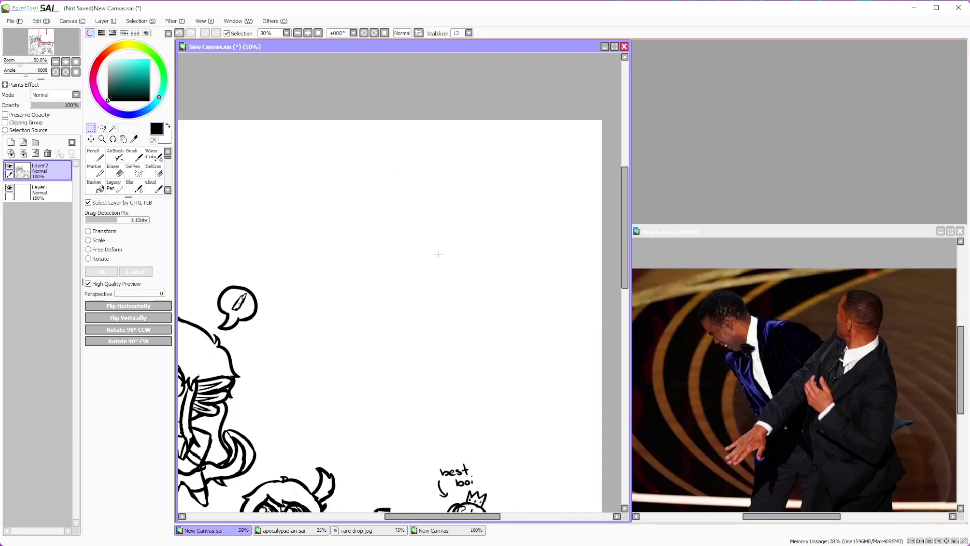
left_click(12, 143)
left_click(96, 156)
scroll(581, 268, "down", 1)
Set the pencil to size 14 and rough in the struck figure's head, shoulder and arm
scroll(565, 309, "up", 1)
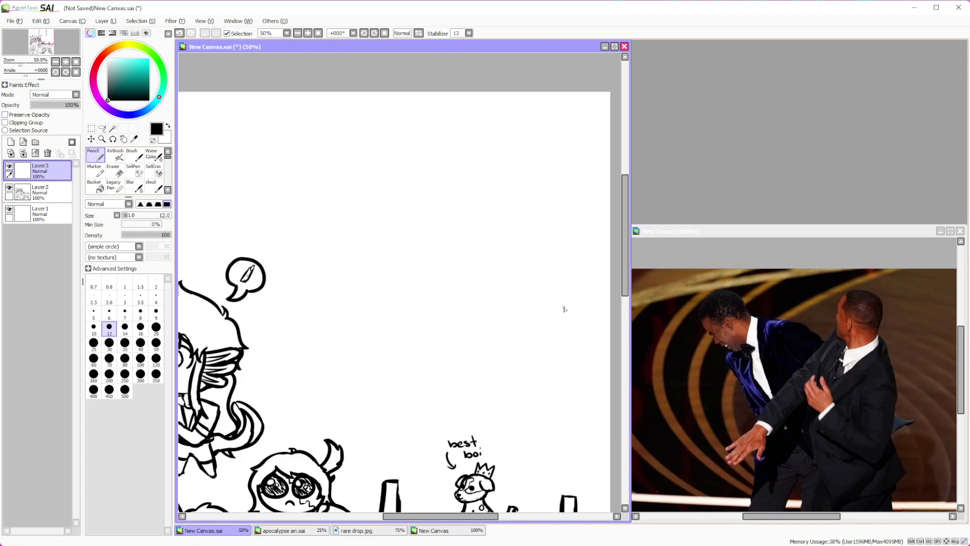
scroll(565, 309, "down", 1)
scroll(559, 329, "up", 1)
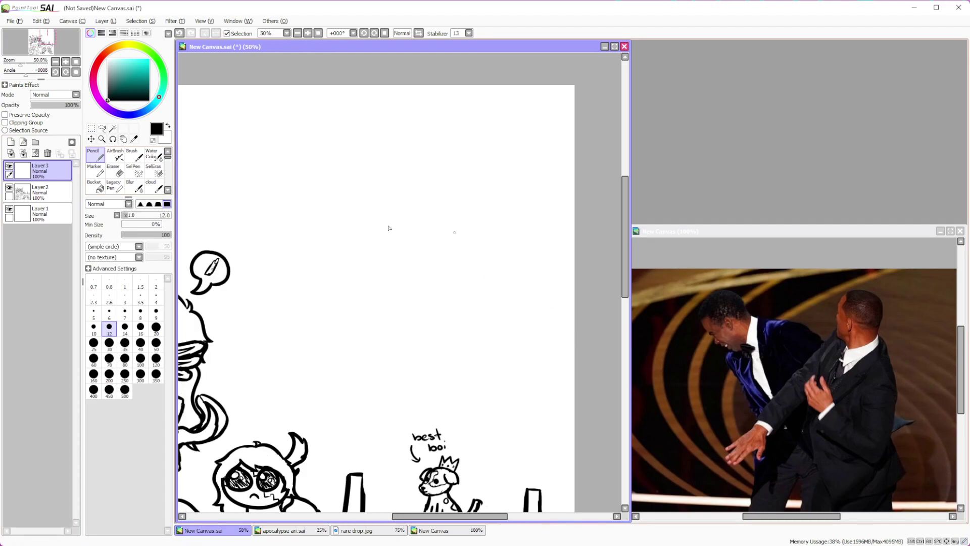
left_click(125, 327)
mouse_move(337, 185)
left_mouse_down()
mouse_move(320, 219)
mouse_move(321, 196)
mouse_move(322, 234)
mouse_move(351, 259)
mouse_move(370, 260)
mouse_move(383, 224)
mouse_move(388, 230)
mouse_move(357, 185)
left_mouse_up()
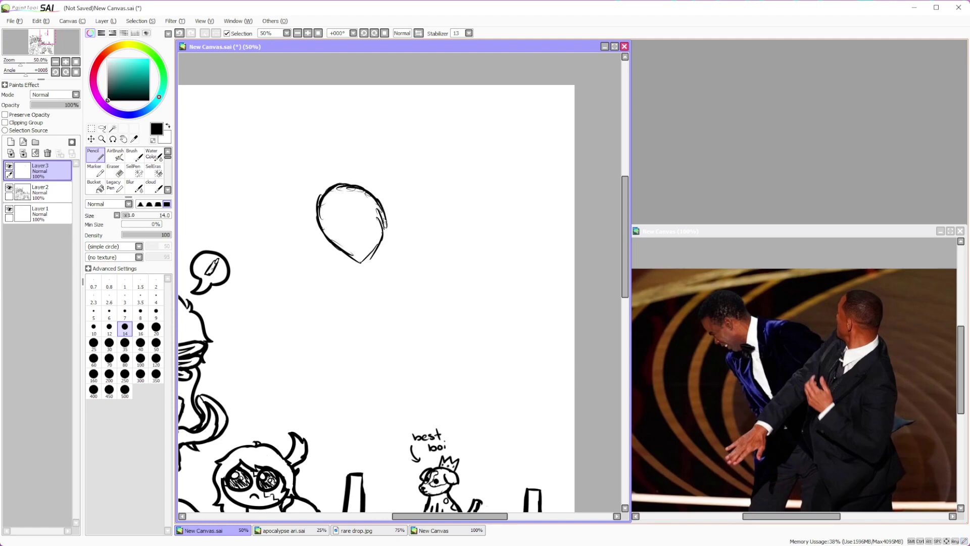
left_click_drag(399, 238, 461, 248)
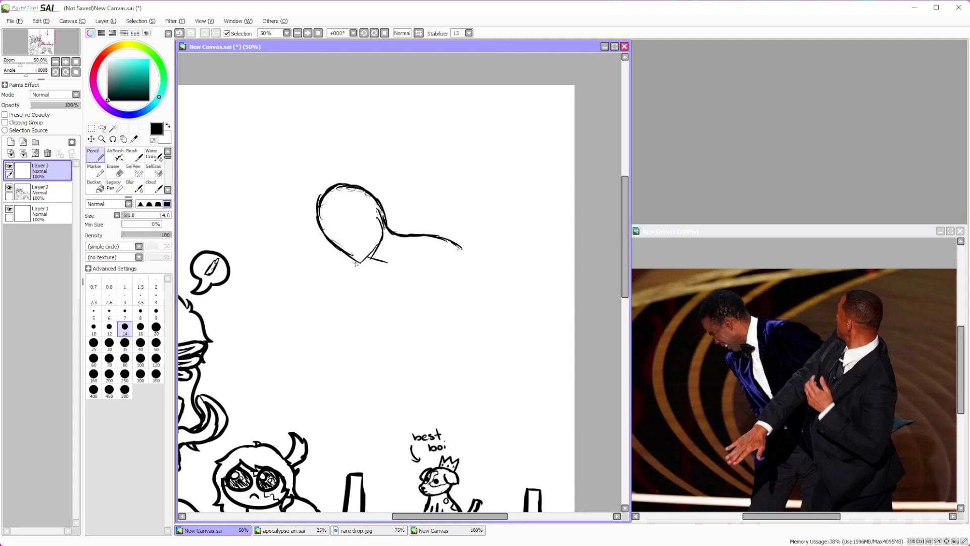
mouse_move(352, 284)
left_mouse_down()
mouse_move(383, 327)
mouse_move(401, 332)
mouse_move(369, 281)
mouse_move(416, 340)
left_mouse_up()
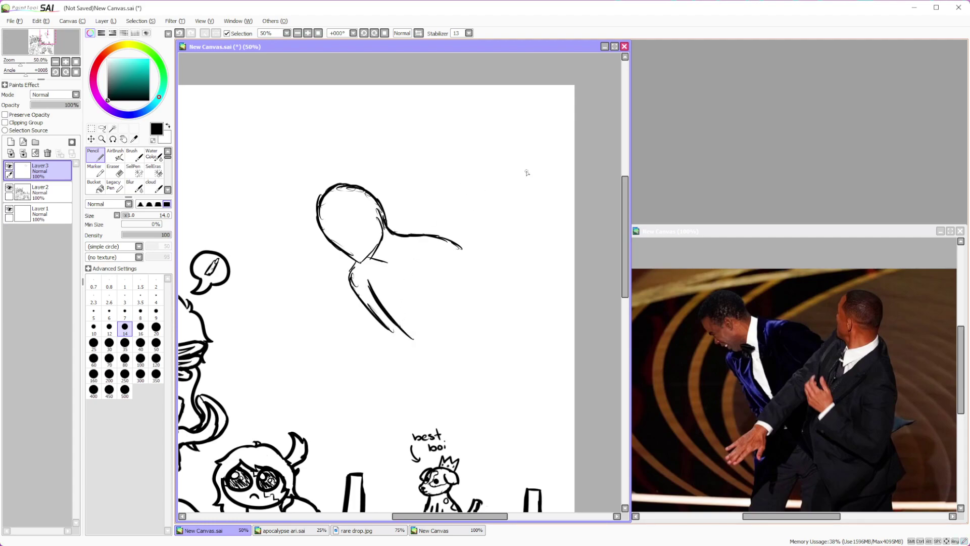
scroll(541, 333, "down", 2)
scroll(558, 306, "up", 2)
Lasso the sketch, shrink it slightly and shift it up-left, then deselect
left_click(102, 128)
mouse_move(335, 155)
left_mouse_down()
mouse_move(268, 172)
mouse_move(538, 255)
mouse_move(535, 204)
left_mouse_up()
left_click(91, 128)
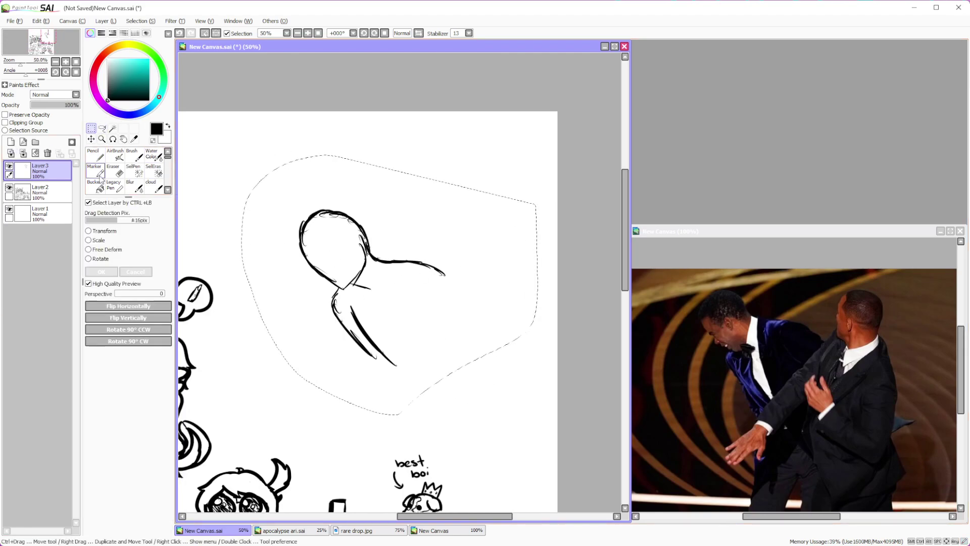
left_click(104, 230)
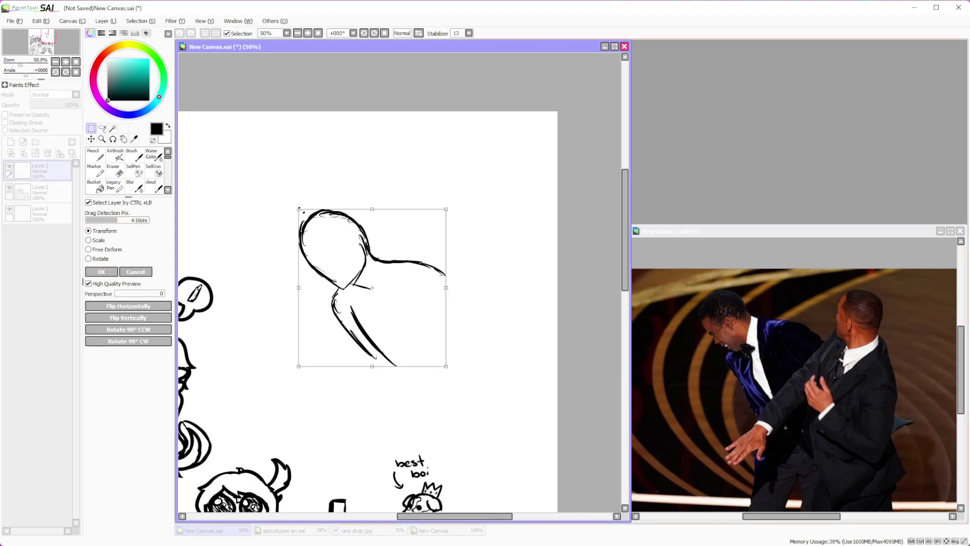
left_click_drag(298, 208, 343, 252)
left_click_drag(387, 307, 342, 231)
scroll(410, 221, "down", 1)
scroll(406, 221, "up", 3)
scroll(451, 248, "down", 1)
scroll(336, 248, "down", 1)
scroll(333, 246, "up", 1)
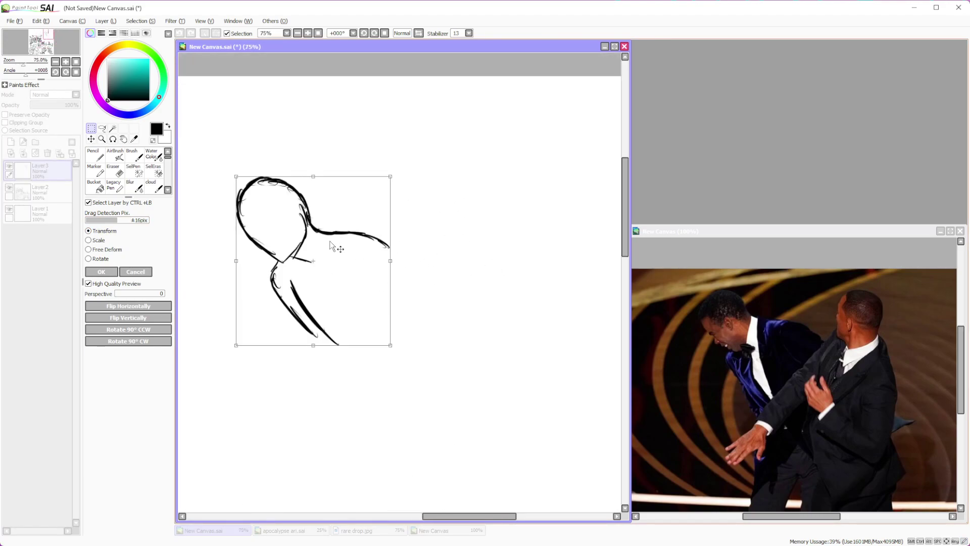
left_click(102, 274)
scroll(492, 347, "down", 1)
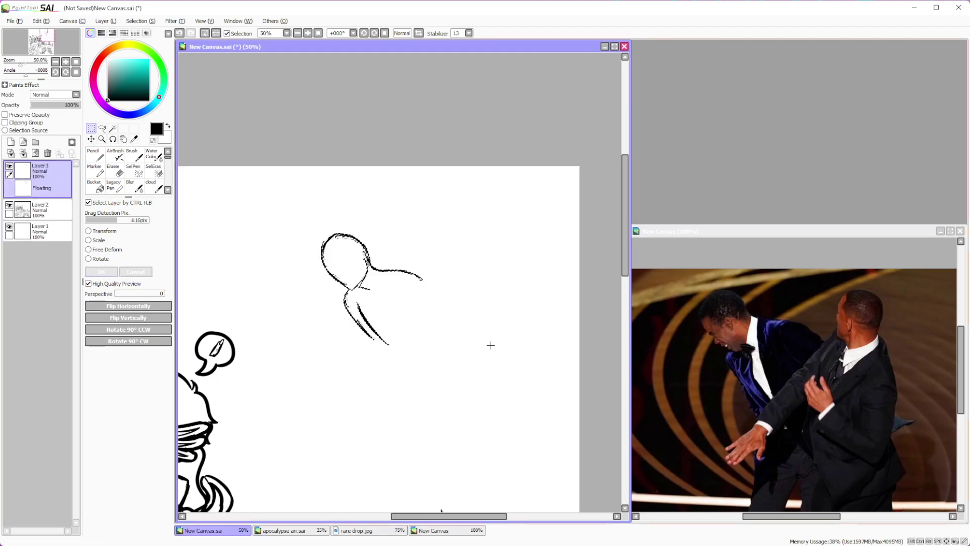
scroll(449, 332, "up", 1)
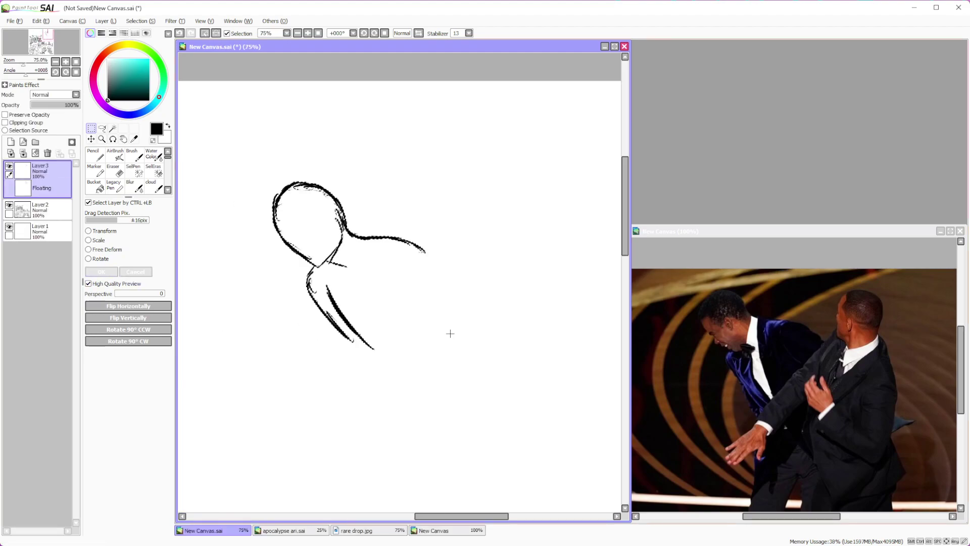
left_click(148, 34)
left_click(96, 155)
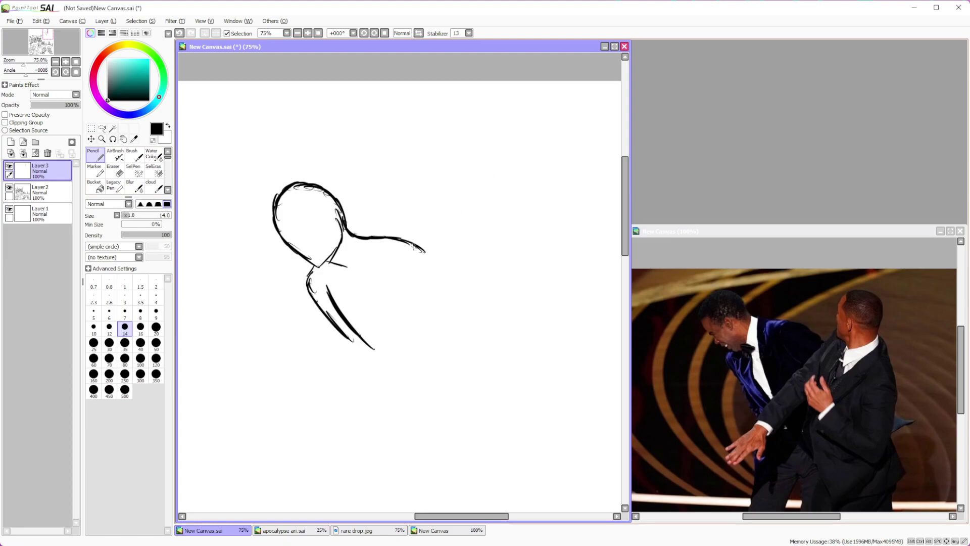
scroll(414, 246, "down", 1)
scroll(413, 238, "up", 1)
Draw the second figure's round head and its shoulder line reaching down-left
mouse_move(497, 161)
left_mouse_down()
mouse_move(471, 167)
mouse_move(463, 211)
mouse_move(467, 183)
mouse_move(467, 224)
mouse_move(508, 226)
mouse_move(500, 166)
mouse_move(520, 195)
mouse_move(520, 176)
mouse_move(514, 243)
left_mouse_up()
key("ctrl+z")
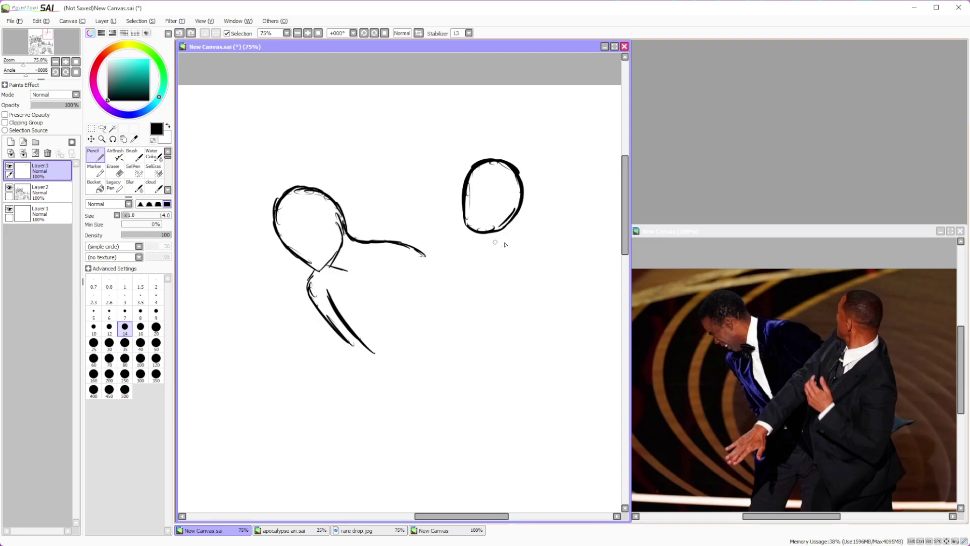
mouse_move(517, 217)
left_mouse_down()
mouse_move(510, 239)
mouse_move(484, 257)
left_mouse_up()
key("e")
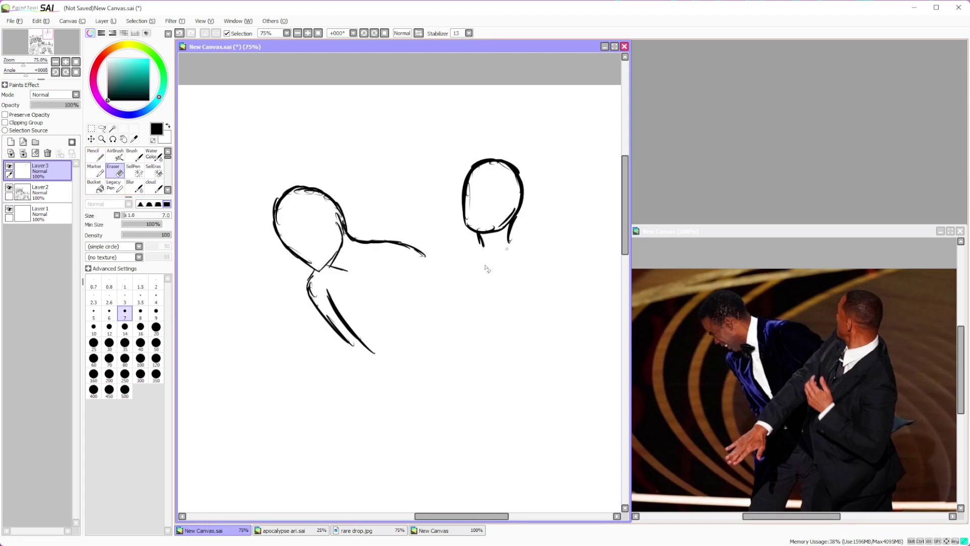
key("n")
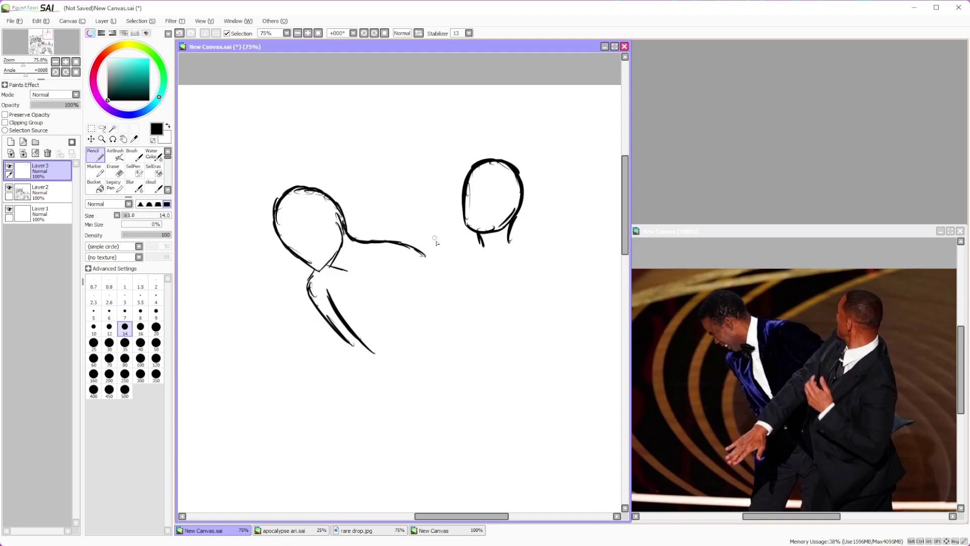
mouse_move(477, 235)
left_mouse_down()
mouse_move(447, 245)
mouse_move(409, 309)
left_mouse_up()
left_click_drag(434, 273, 393, 338)
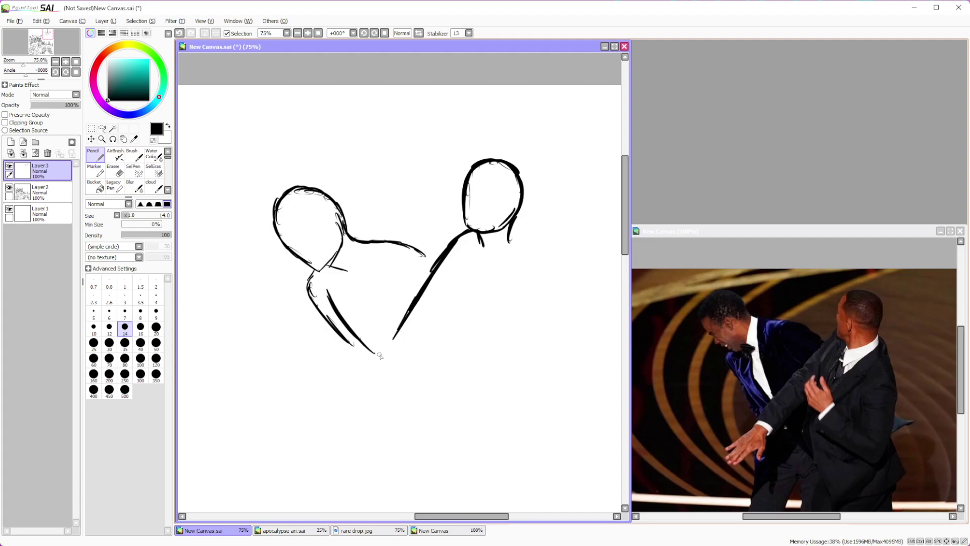
Add the right figure's neck, torso line, bent arm and right side contour
scroll(372, 368, "down", 1)
scroll(399, 382, "up", 2)
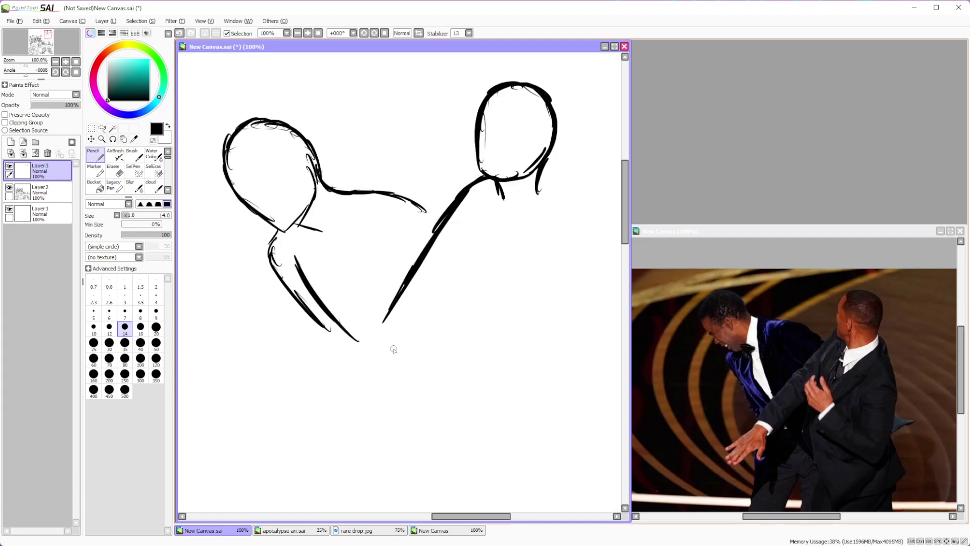
scroll(417, 341, "down", 1)
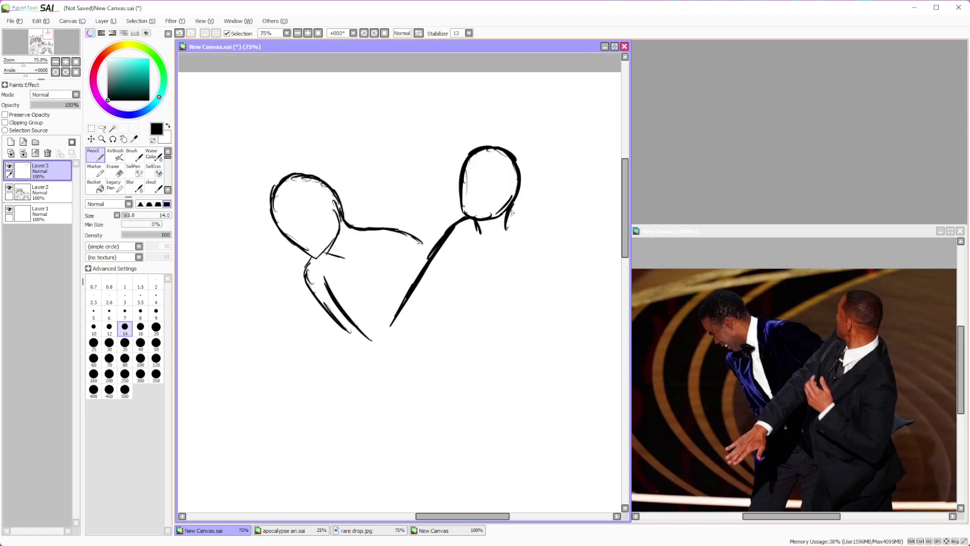
mouse_move(512, 214)
left_mouse_down()
mouse_move(532, 280)
mouse_move(518, 337)
left_mouse_up()
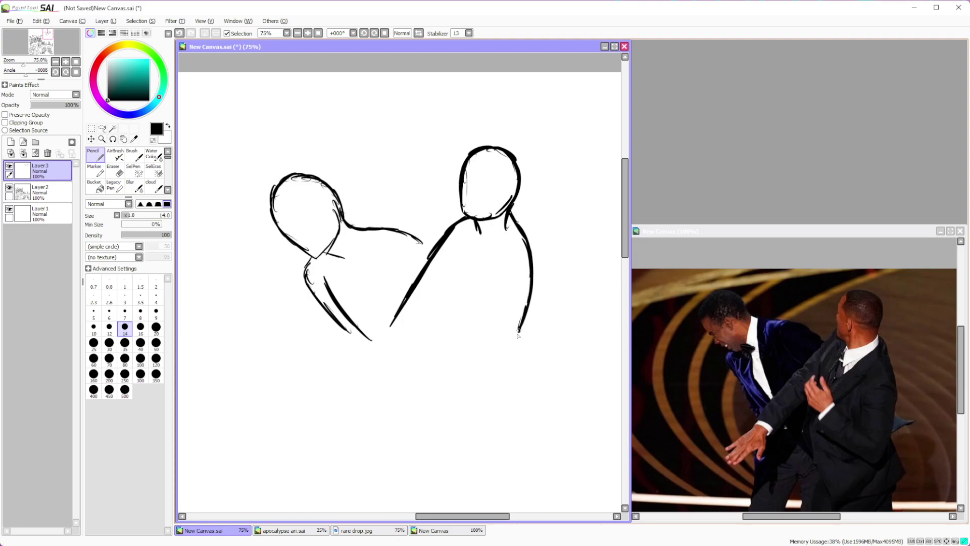
left_click_drag(498, 263, 487, 326)
left_click_drag(449, 286, 488, 324)
left_click_drag(438, 297, 464, 332)
mouse_move(438, 299)
left_mouse_down()
mouse_move(466, 342)
mouse_move(459, 334)
mouse_move(498, 349)
mouse_move(522, 297)
left_mouse_up()
left_click_drag(517, 331, 535, 272)
Extend the long diagonal arm line further down-left toward the left figure
scroll(523, 268, "up", 2)
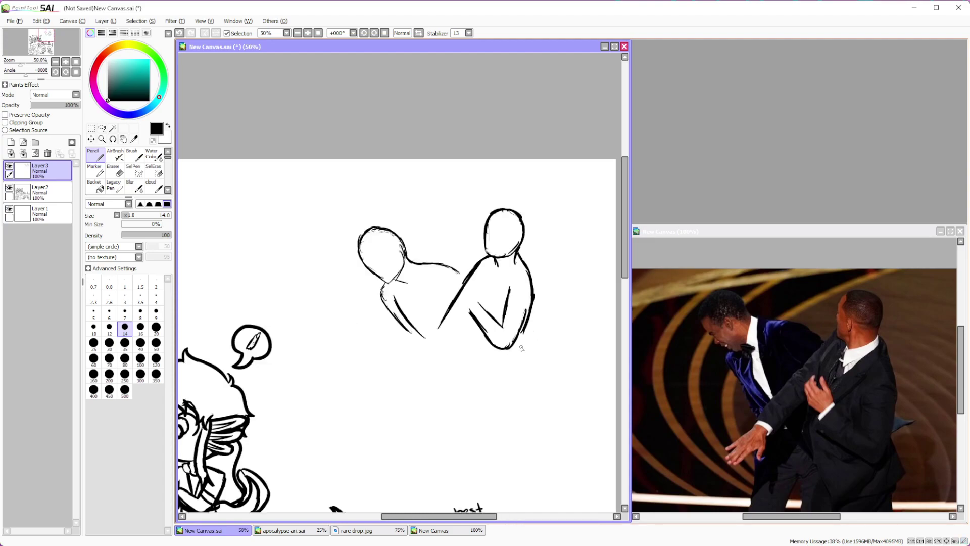
mouse_move(470, 256)
left_mouse_down()
mouse_move(464, 208)
mouse_move(451, 279)
left_mouse_up()
scroll(499, 372, "down", 4)
scroll(485, 394, "up", 4)
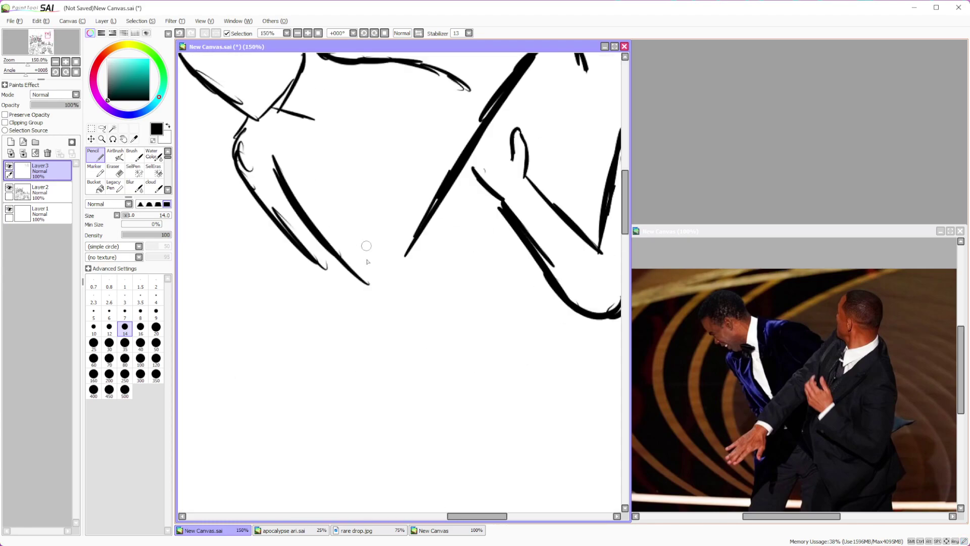
left_click_drag(406, 255, 382, 271)
scroll(417, 374, "down", 4)
scroll(433, 315, "up", 2)
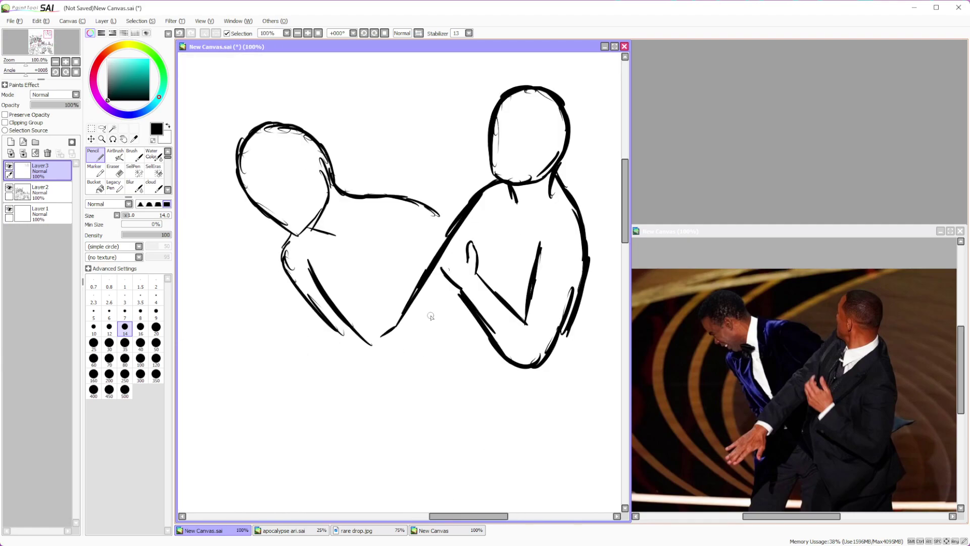
scroll(433, 315, "up", 1)
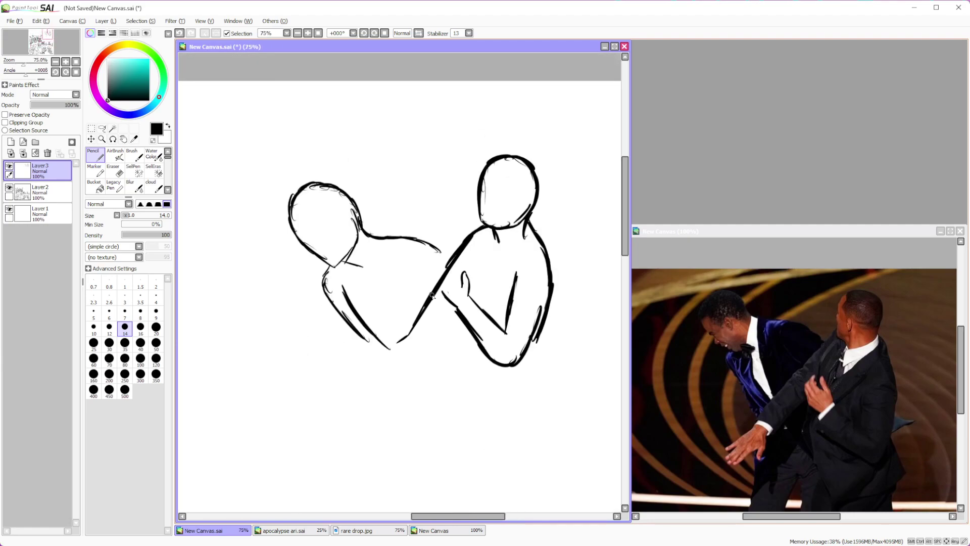
left_click(103, 129)
Lasso the right figure, tilt it slightly clockwise and enlarge it, then deselect
mouse_move(525, 139)
left_mouse_down()
mouse_move(465, 202)
mouse_move(446, 246)
left_mouse_up()
mouse_move(396, 337)
left_mouse_down()
mouse_move(574, 184)
mouse_move(528, 142)
left_mouse_up()
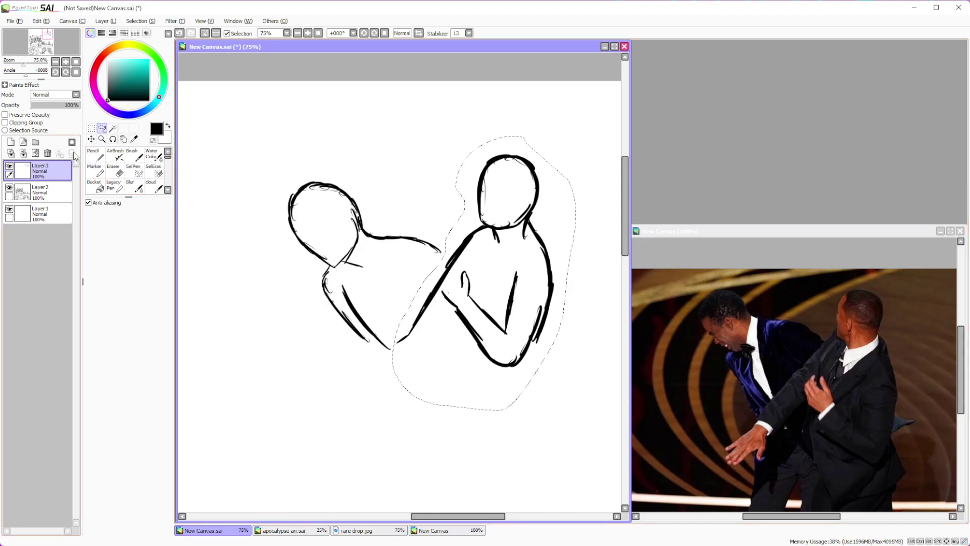
left_click(91, 128)
left_click(105, 232)
mouse_move(550, 260)
left_mouse_down()
mouse_move(559, 214)
mouse_move(576, 195)
mouse_move(545, 175)
mouse_move(558, 150)
left_mouse_up()
left_click_drag(538, 214, 527, 219)
left_click_drag(549, 158, 544, 159)
left_click_drag(511, 213, 489, 255)
left_click_drag(534, 150, 530, 153)
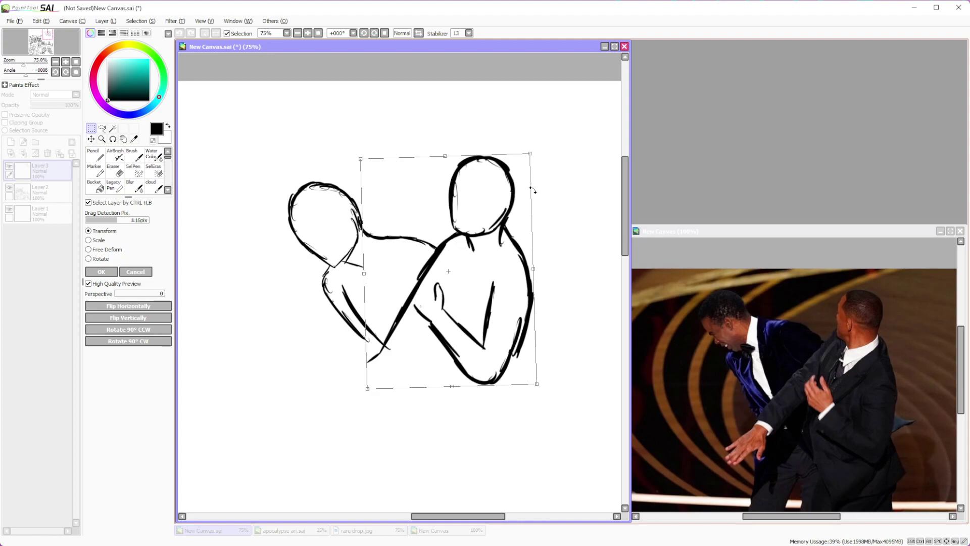
left_click(102, 272)
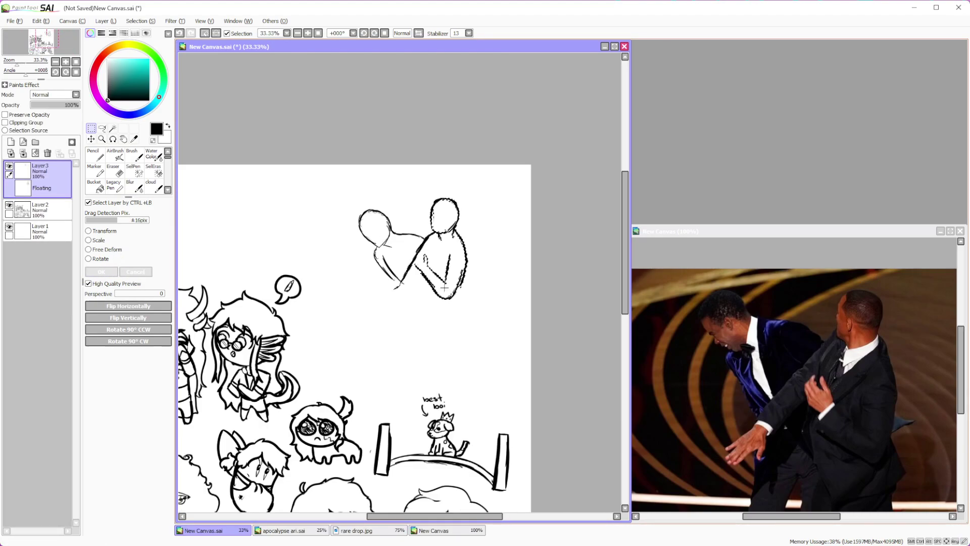
key("ctrl+d")
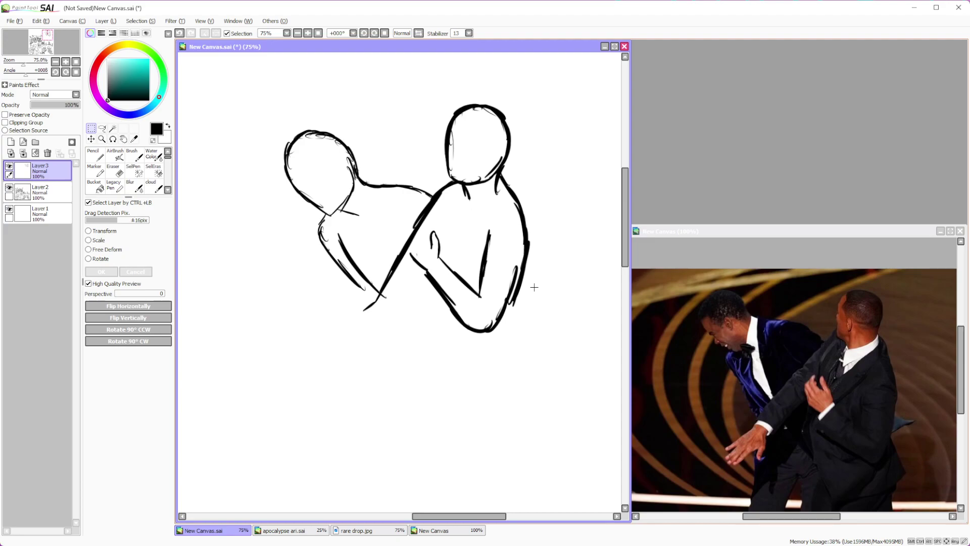
Extend the reaching arm and pencil an open hand at its end
scroll(534, 287, "down", 4)
scroll(503, 318, "up", 4)
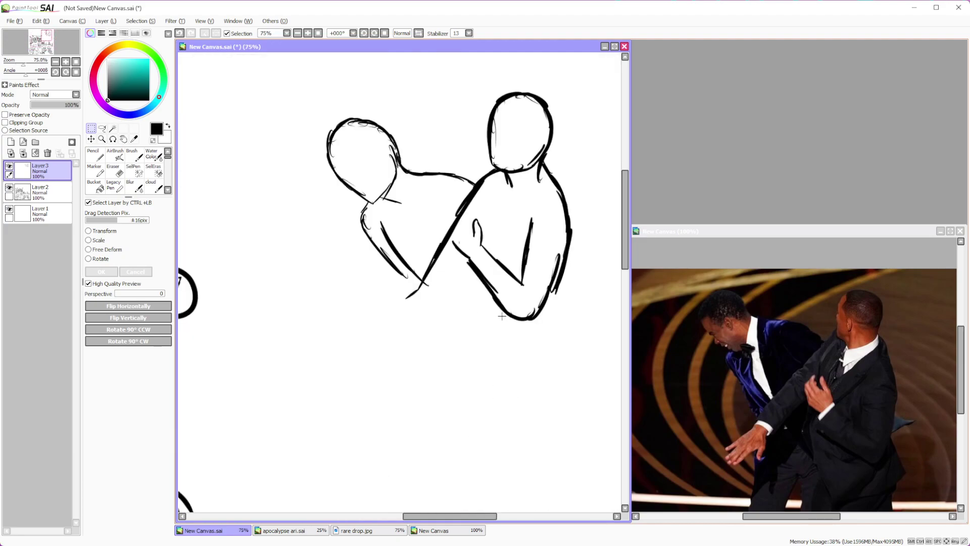
scroll(446, 319, "up", 2)
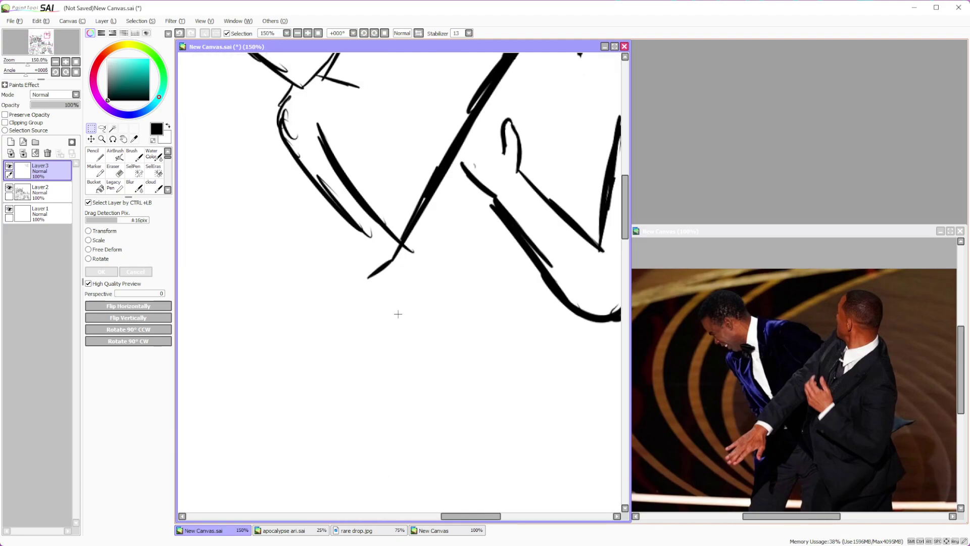
key("n")
mouse_move(389, 261)
left_mouse_down()
mouse_move(355, 290)
mouse_move(352, 297)
mouse_move(378, 287)
mouse_move(371, 298)
mouse_move(382, 284)
mouse_move(348, 314)
mouse_move(381, 300)
mouse_move(356, 327)
mouse_move(391, 303)
mouse_move(366, 331)
mouse_move(411, 302)
mouse_move(419, 319)
mouse_move(445, 233)
mouse_move(470, 203)
left_mouse_up()
scroll(483, 322, "down", 5)
scroll(485, 310, "up", 4)
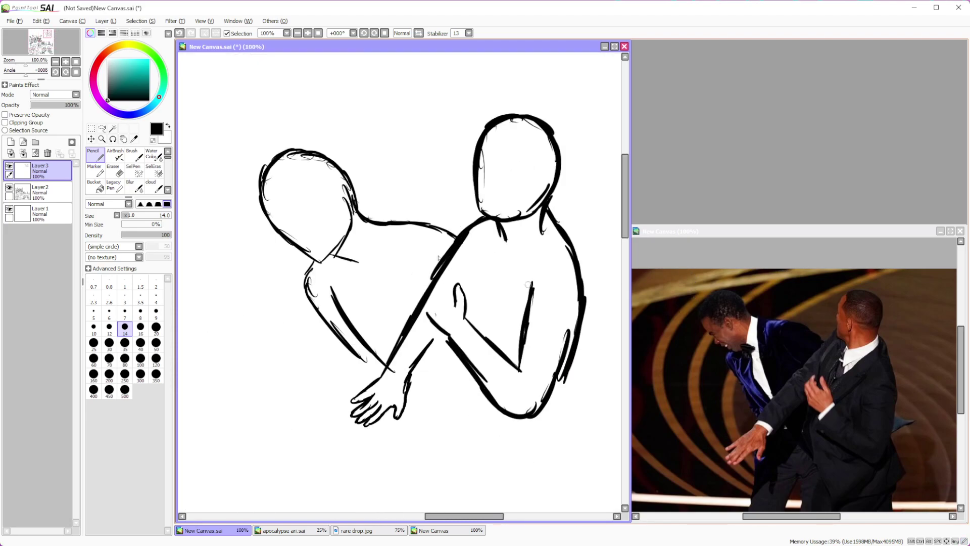
Erase the right figure's bent arm and stray marks with a larger eraser
key("e")
left_click(125, 329)
mouse_move(466, 304)
left_mouse_down()
mouse_move(464, 328)
mouse_move(444, 306)
mouse_move(462, 305)
mouse_move(457, 354)
mouse_move(478, 389)
mouse_move(513, 411)
mouse_move(521, 347)
mouse_move(537, 411)
mouse_move(573, 368)
mouse_move(582, 304)
left_mouse_up()
left_click(125, 342)
left_click_drag(427, 311, 421, 325)
left_click_drag(404, 373, 414, 339)
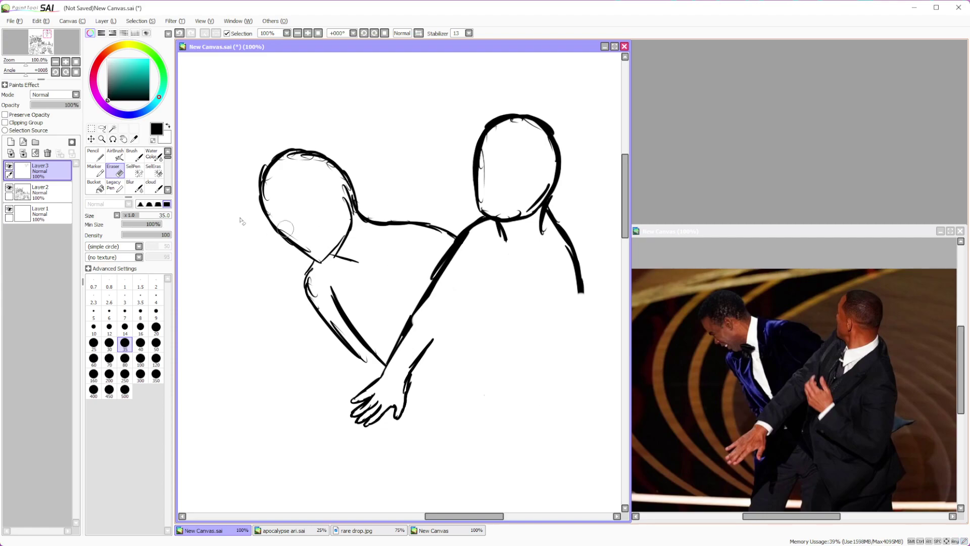
Try extra vertical body lines on the right figure, then erase them again
left_click(95, 155)
left_click_drag(467, 287, 432, 342)
left_click_drag(473, 284, 434, 345)
left_click_drag(479, 271, 466, 379)
left_click_drag(472, 313, 468, 399)
key("e")
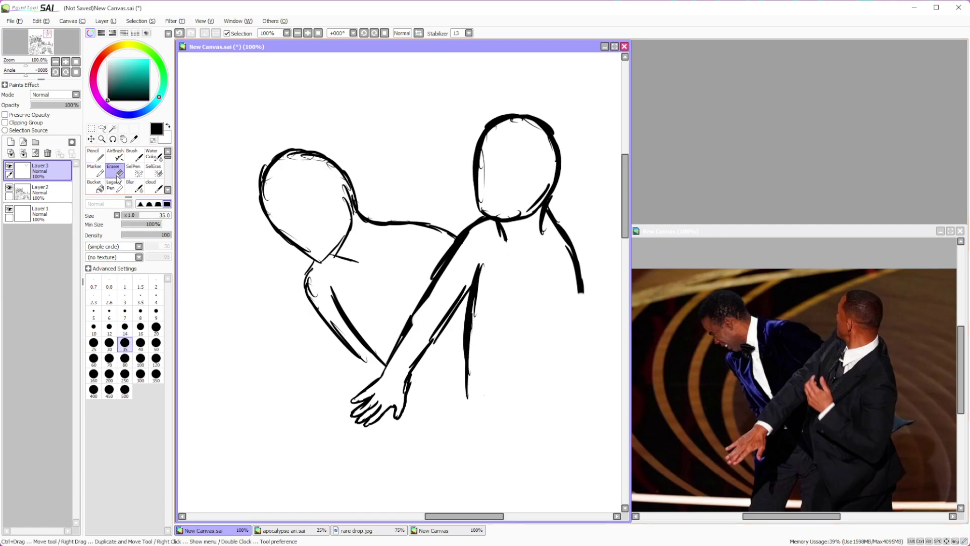
left_click_drag(479, 262, 466, 399)
left_click_drag(468, 301, 460, 364)
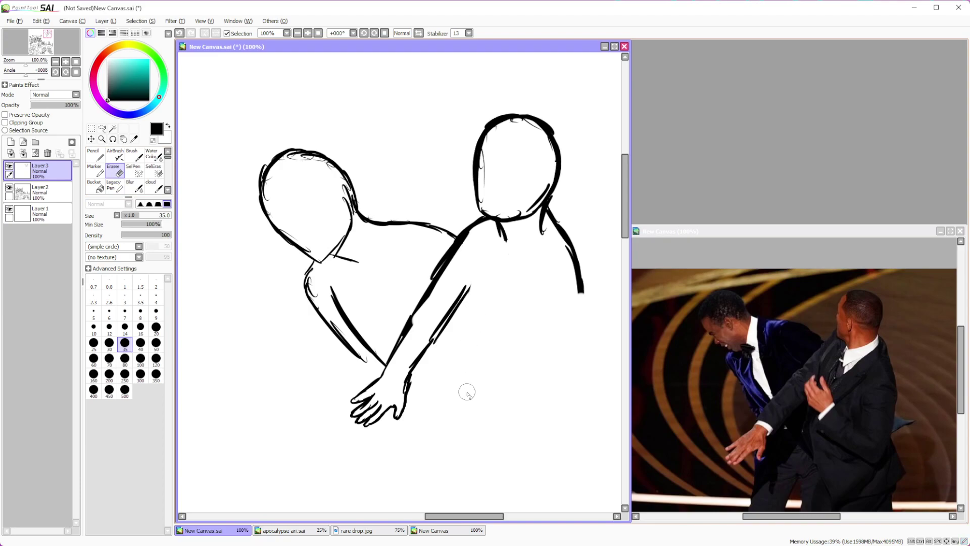
scroll(498, 240, "down", 2)
scroll(496, 235, "up", 3)
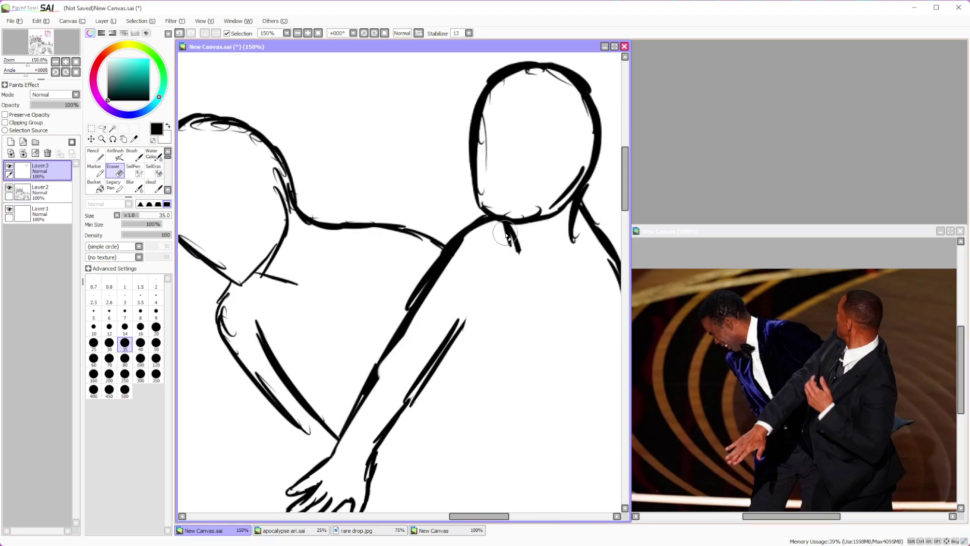
scroll(503, 233, "down", 2)
Add short impact marks on the left figure's back, discarding trial motion lines
left_click(95, 154)
mouse_move(466, 192)
left_mouse_down()
mouse_move(457, 215)
mouse_move(465, 209)
left_mouse_up()
left_click_drag(476, 195, 469, 226)
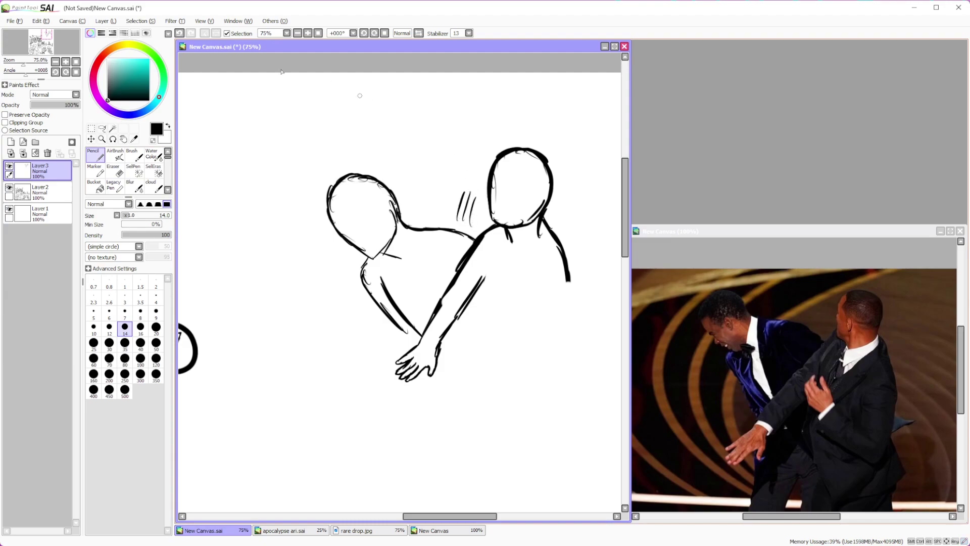
left_click(179, 33)
left_click(179, 34)
left_click(179, 34)
left_click_drag(413, 291, 418, 319)
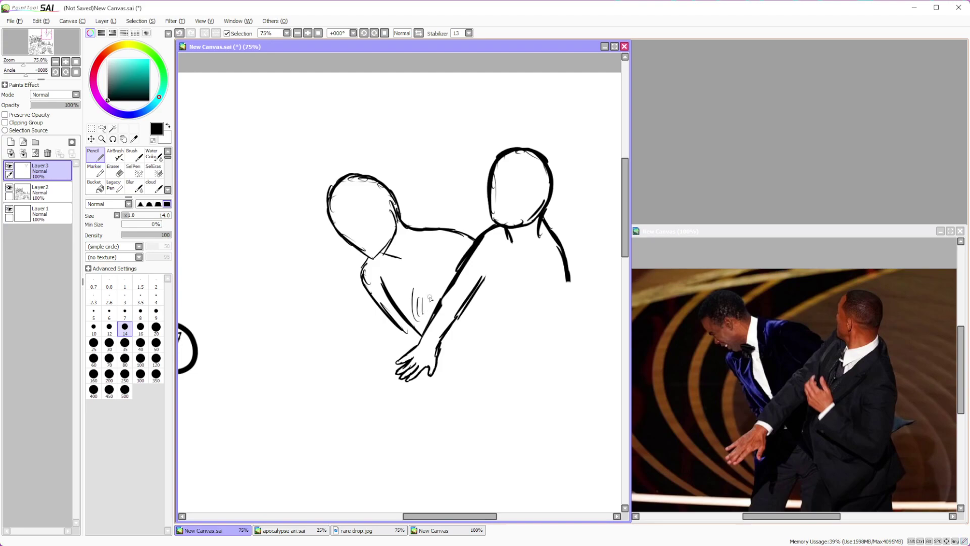
scroll(431, 298, "down", 2)
scroll(435, 323, "up", 3)
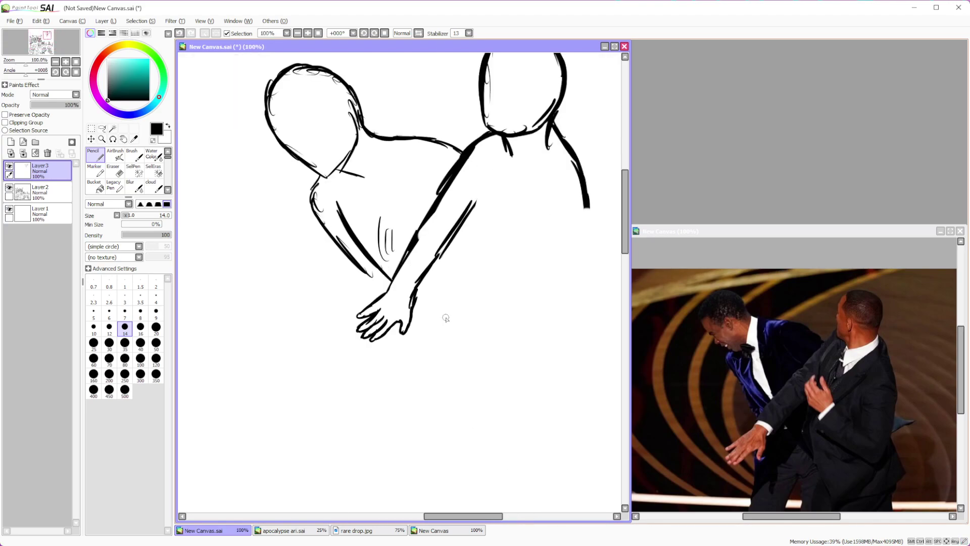
scroll(602, 280, "down", 2)
scroll(448, 277, "up", 2)
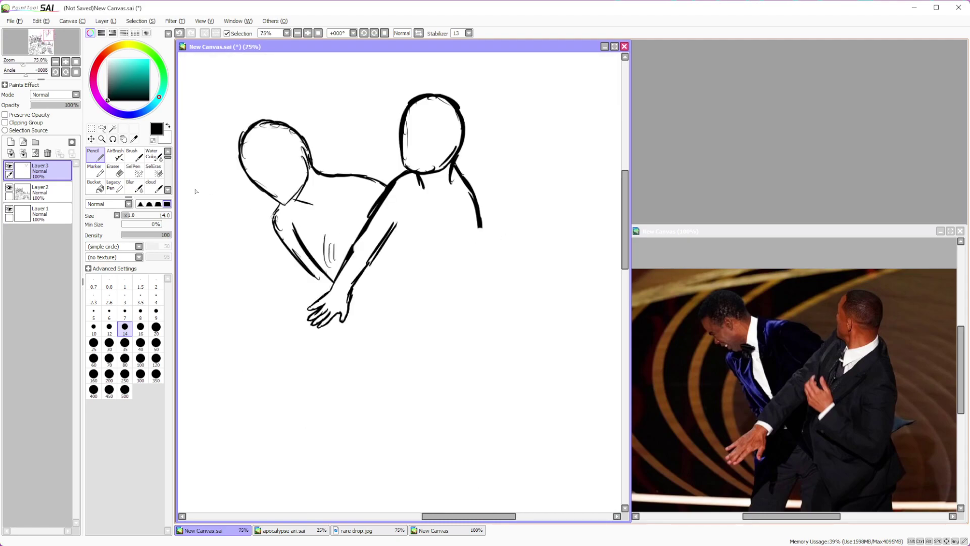
Erase the right figure's side arm stroke and redraw its shoulder line thicker
key("e")
left_click_drag(475, 243, 479, 218)
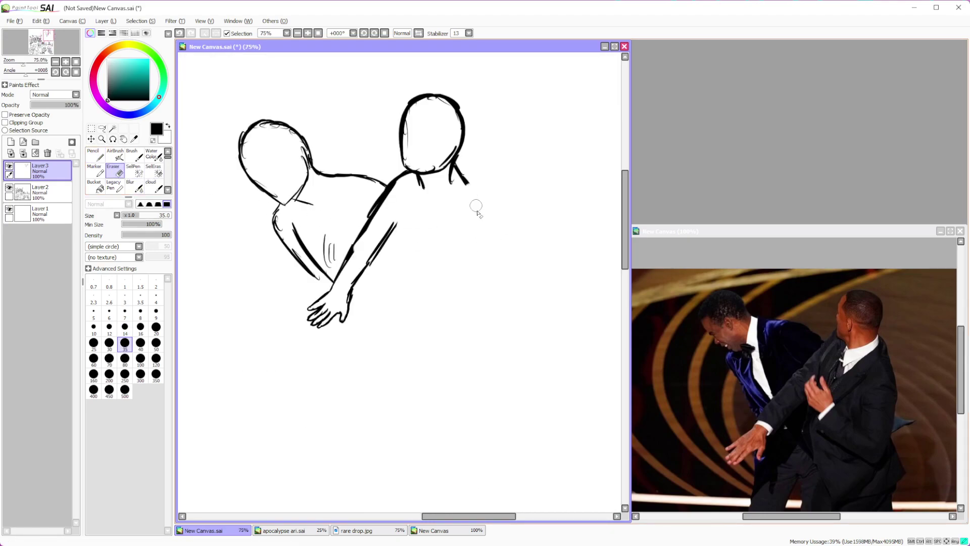
key("n")
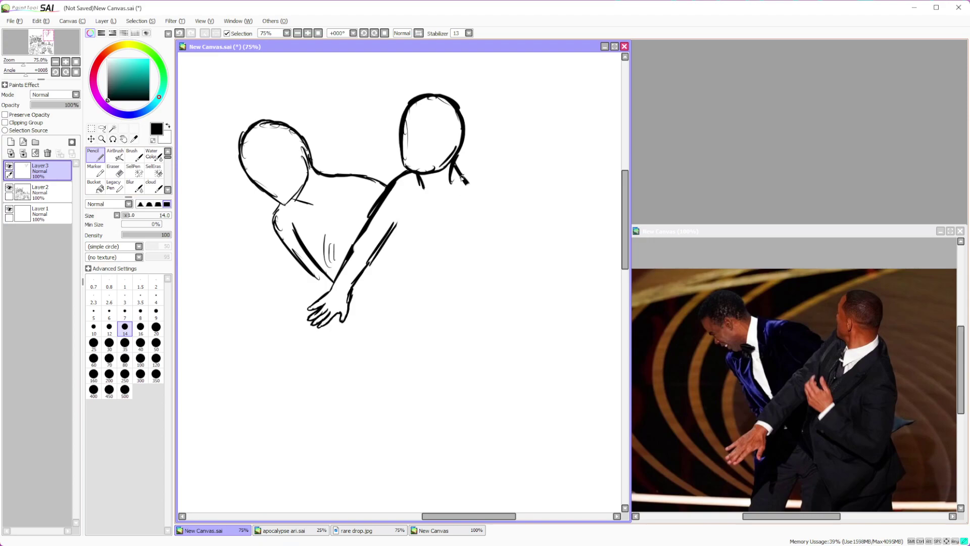
mouse_move(460, 175)
left_mouse_down()
mouse_move(491, 241)
mouse_move(457, 268)
mouse_move(455, 238)
mouse_move(457, 302)
left_mouse_up()
Sketch a bent forearm curving across the right figure's torso and extend its side contour
left_click_drag(418, 276, 458, 303)
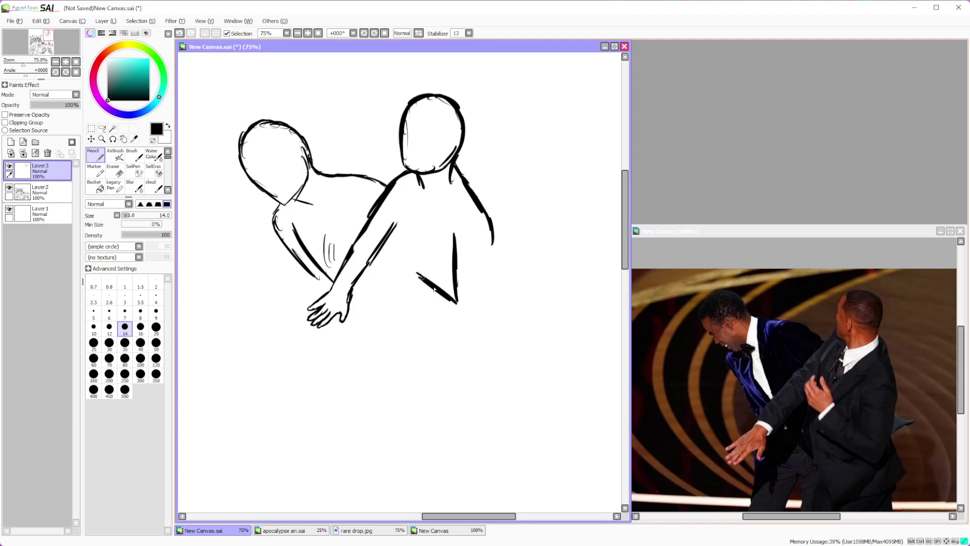
mouse_move(403, 282)
left_mouse_down()
mouse_move(457, 335)
mouse_move(479, 328)
mouse_move(487, 293)
left_mouse_up()
mouse_move(480, 326)
left_mouse_down()
mouse_move(492, 259)
mouse_move(483, 231)
mouse_move(495, 276)
left_mouse_up()
mouse_move(417, 275)
left_mouse_down()
mouse_move(461, 297)
mouse_move(421, 279)
left_mouse_up()
key("e")
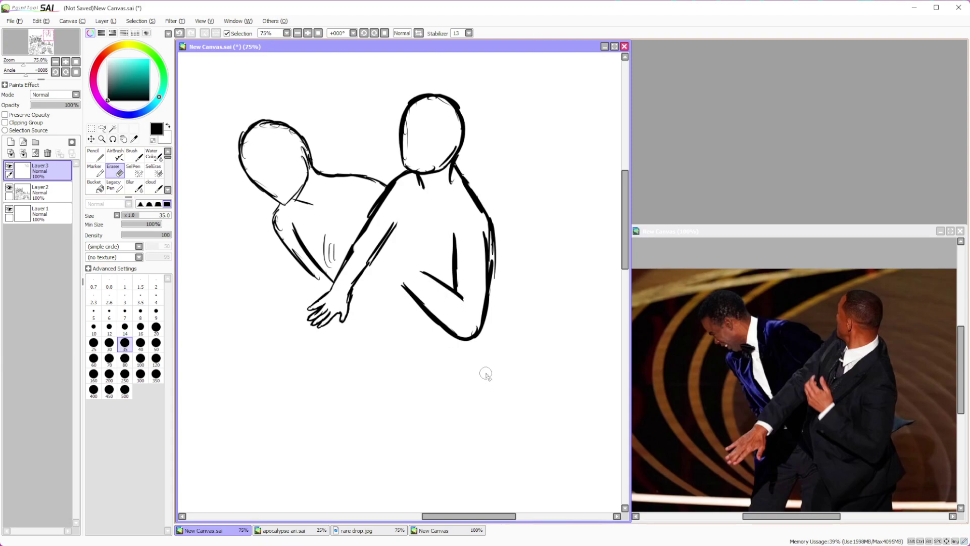
scroll(555, 337, "down", 4)
scroll(516, 366, "down", 1)
scroll(500, 354, "up", 7)
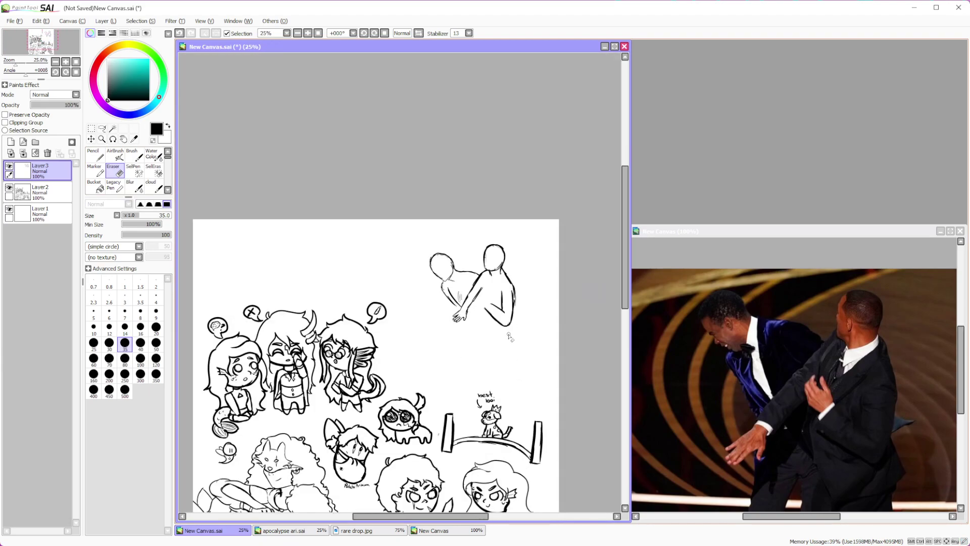
Extend the forearm and draw the hand with fingers and curled thumb clutching the chest
key("n")
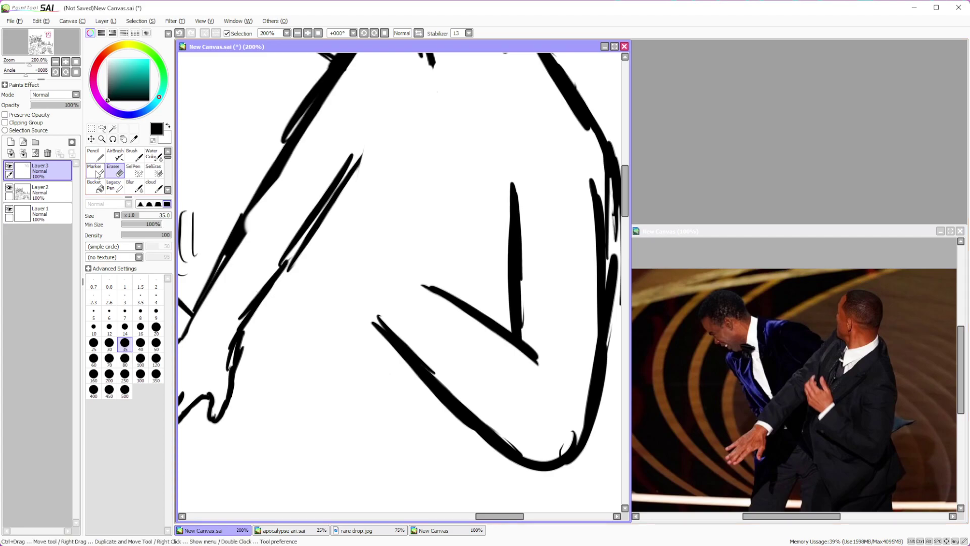
mouse_move(360, 314)
left_mouse_down()
mouse_move(380, 324)
mouse_move(347, 308)
mouse_move(334, 285)
mouse_move(350, 310)
left_mouse_up()
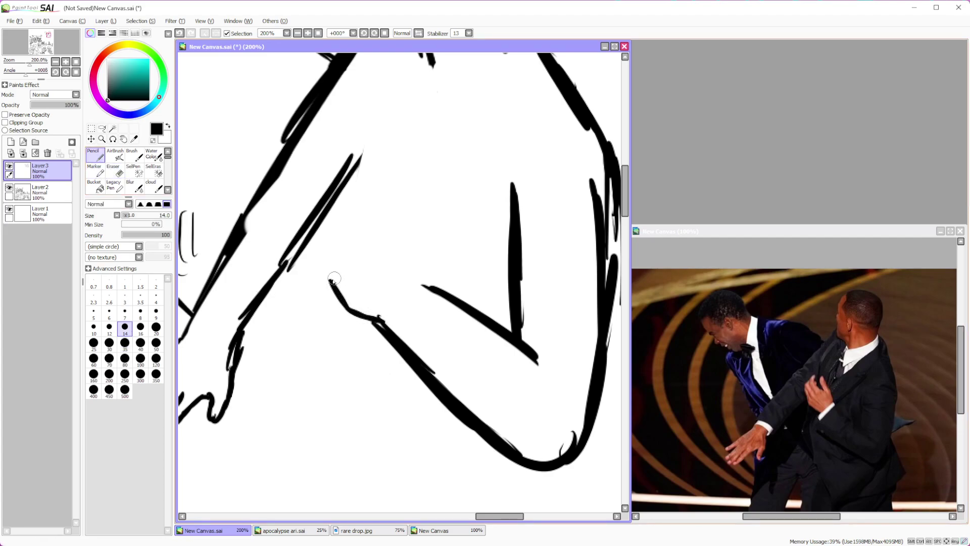
mouse_move(324, 274)
left_mouse_down()
mouse_move(348, 291)
mouse_move(328, 256)
mouse_move(329, 272)
left_mouse_up()
mouse_move(339, 236)
left_mouse_down()
mouse_move(330, 252)
mouse_move(357, 281)
mouse_move(346, 225)
mouse_move(353, 212)
mouse_move(366, 221)
mouse_move(350, 217)
mouse_move(358, 212)
left_mouse_up()
left_click_drag(358, 212, 368, 241)
left_click_drag(368, 240, 389, 254)
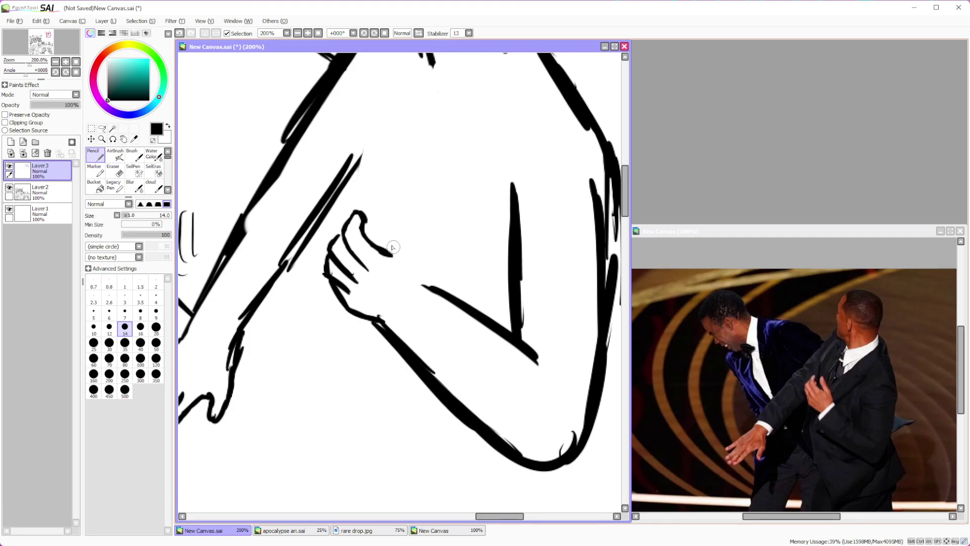
mouse_move(423, 287)
left_mouse_down()
mouse_move(417, 246)
mouse_move(396, 212)
mouse_move(392, 251)
mouse_move(394, 233)
left_mouse_up()
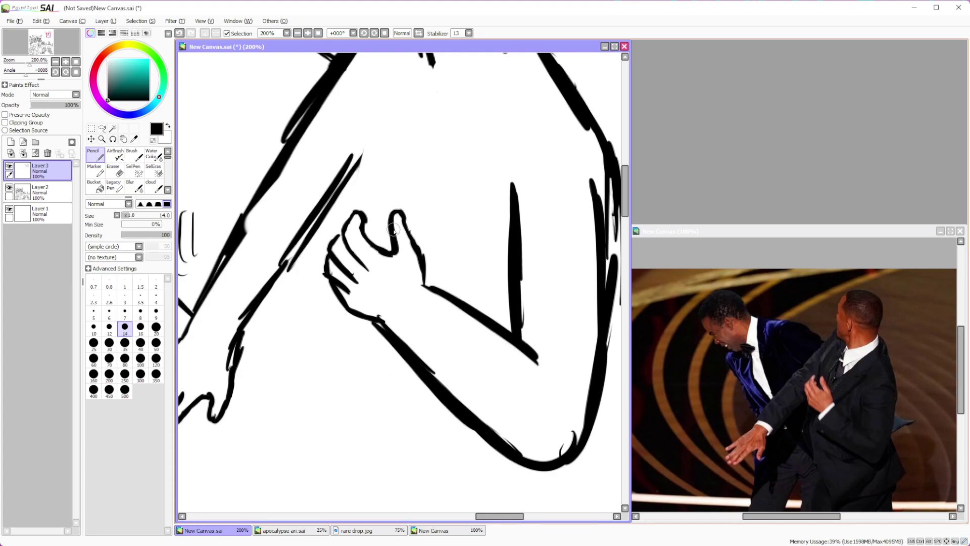
Add a line along the right figure's shoulder
scroll(394, 230, "down", 6)
scroll(374, 288, "up", 3)
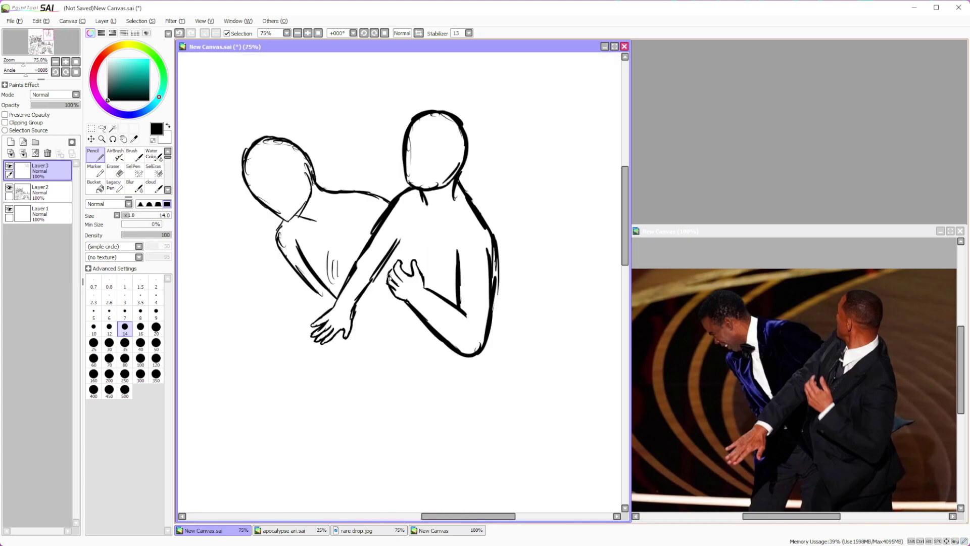
scroll(420, 274, "up", 1)
left_click_drag(407, 191, 381, 273)
scroll(395, 195, "down", 3)
scroll(455, 216, "up", 3)
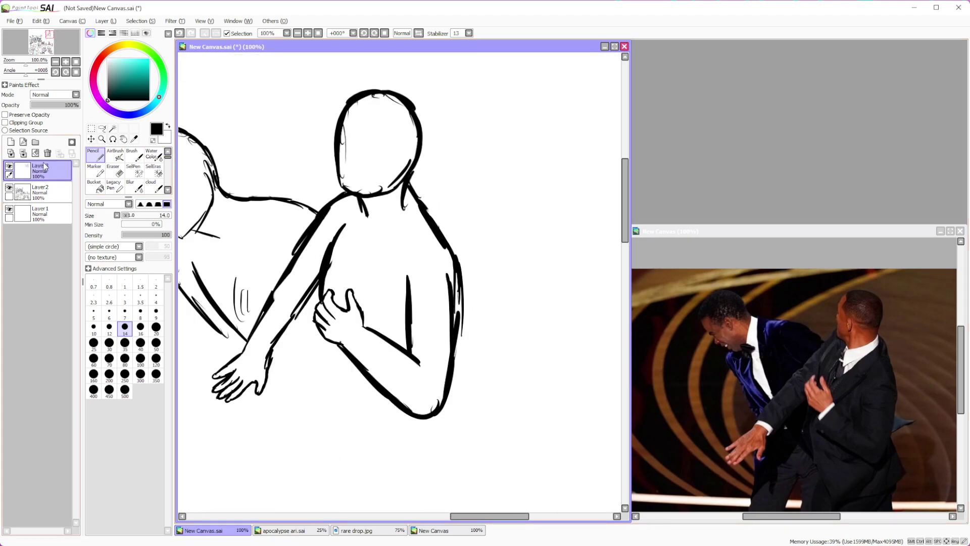
Erase part of the chin and neck lines, then redraw the right figure's neck line
left_click(113, 171)
mouse_move(360, 188)
left_mouse_down()
mouse_move(393, 193)
mouse_move(367, 189)
mouse_move(402, 161)
mouse_move(394, 198)
left_mouse_up()
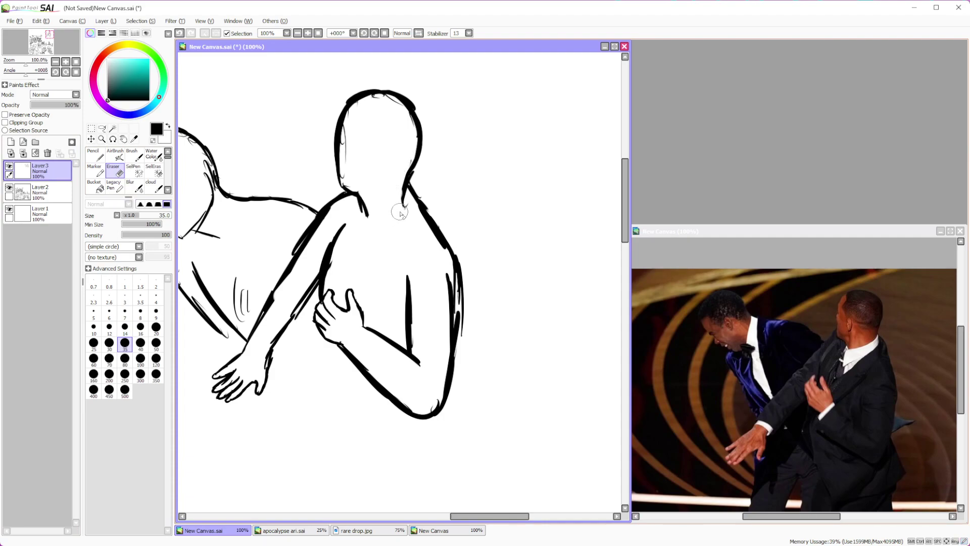
scroll(400, 213, "down", 1)
scroll(426, 197, "up", 3)
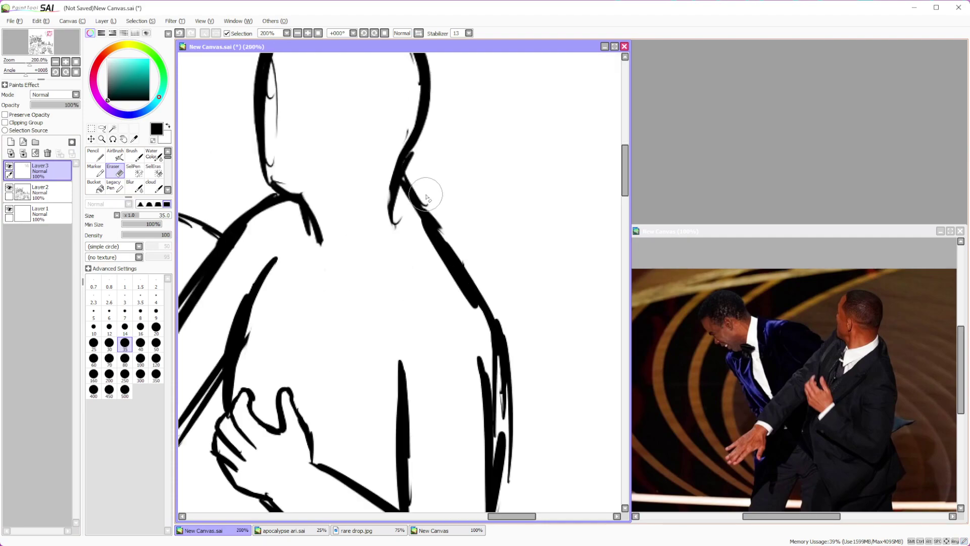
key("n")
mouse_move(404, 158)
left_mouse_down()
mouse_move(395, 215)
mouse_move(404, 229)
left_mouse_up()
key("e")
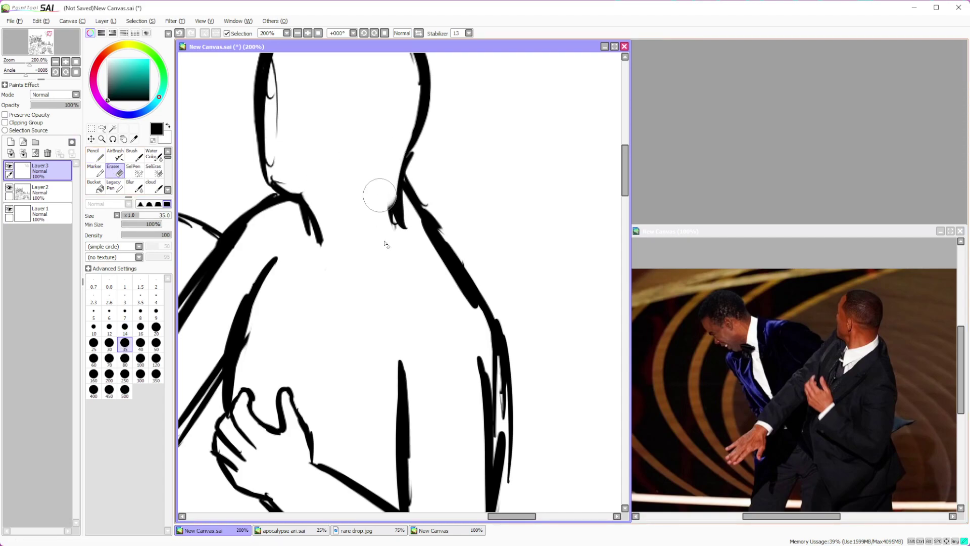
scroll(471, 267, "down", 5)
scroll(470, 267, "down", 1)
scroll(404, 272, "up", 3)
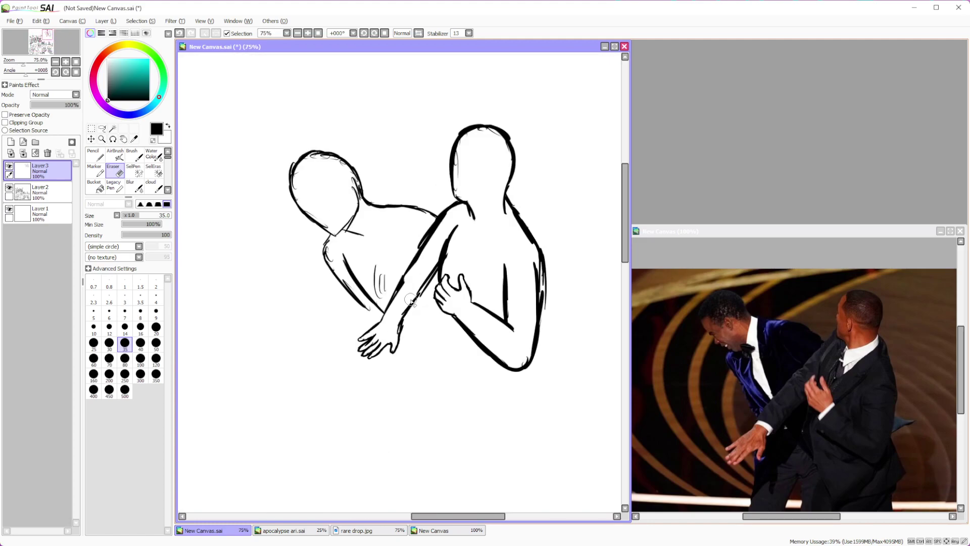
scroll(411, 301, "down", 2)
scroll(404, 289, "up", 2)
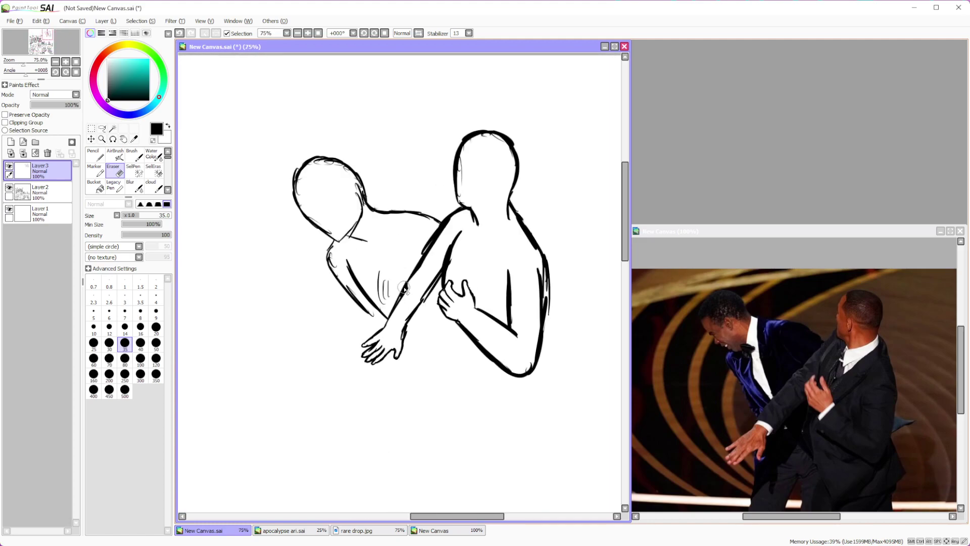
Check the slap reference photo, then return to the sketch canvas
left_click(799, 236)
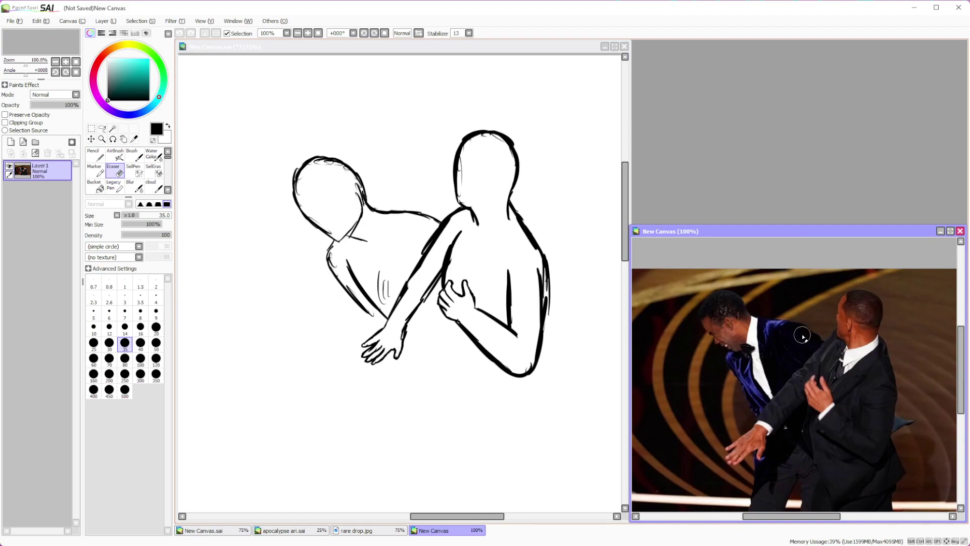
scroll(797, 328, "up", 2)
left_click_drag(960, 358, 961, 366)
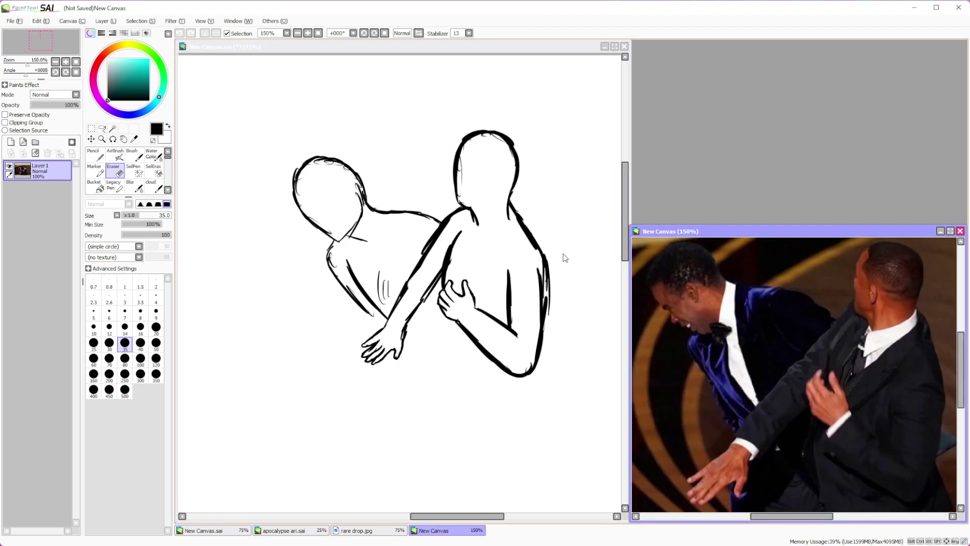
left_click(538, 208)
scroll(539, 222, "down", 2)
scroll(496, 238, "up", 2)
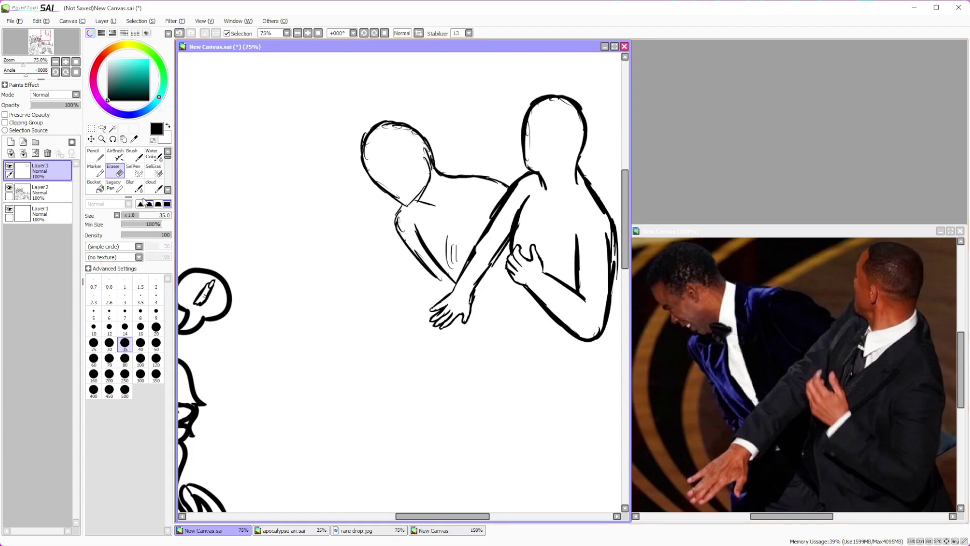
Fade Layer3 to 55% opacity and add Layer4 above it for line art
left_click(97, 158)
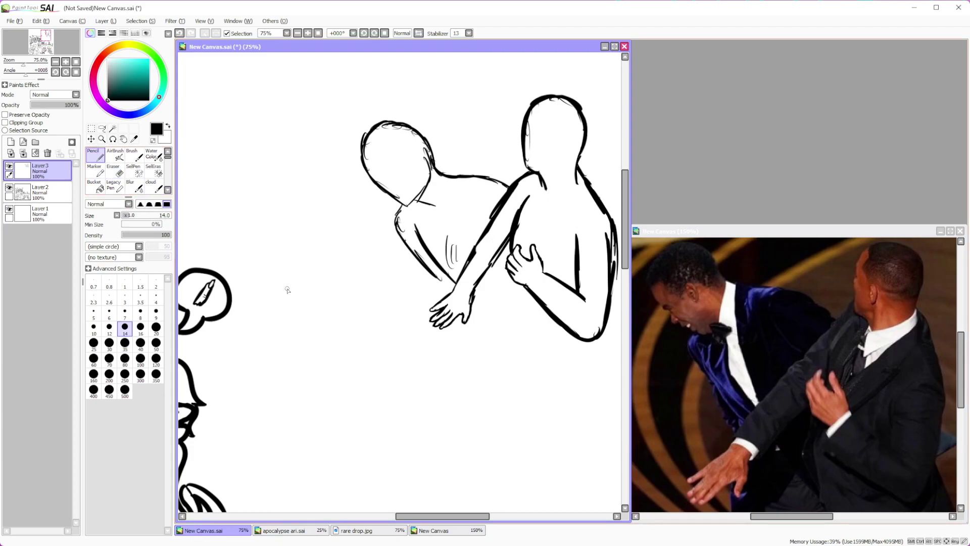
scroll(286, 275, "down", 1)
scroll(313, 270, "up", 2)
scroll(337, 266, "down", 1)
scroll(348, 275, "up", 2)
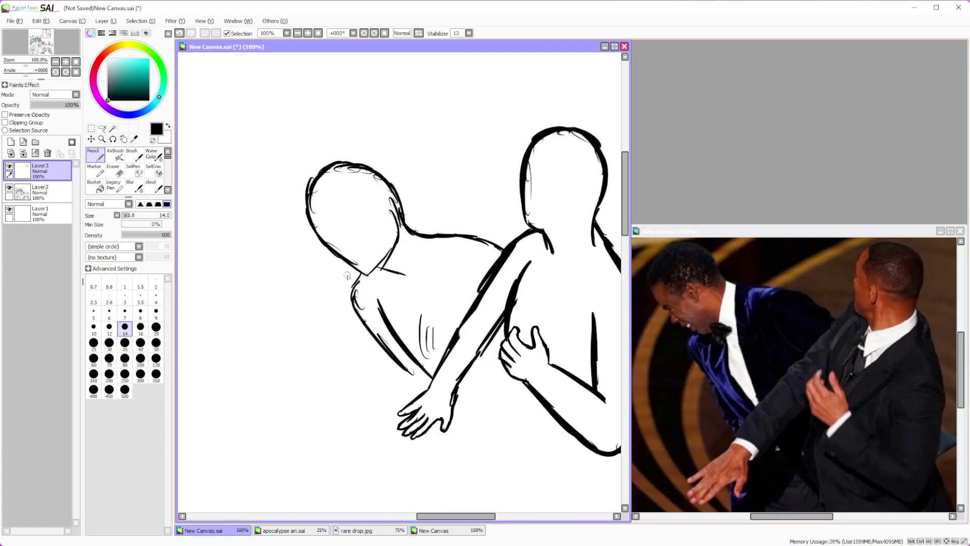
left_click(58, 105)
left_click(11, 142)
scroll(533, 219, "down", 2)
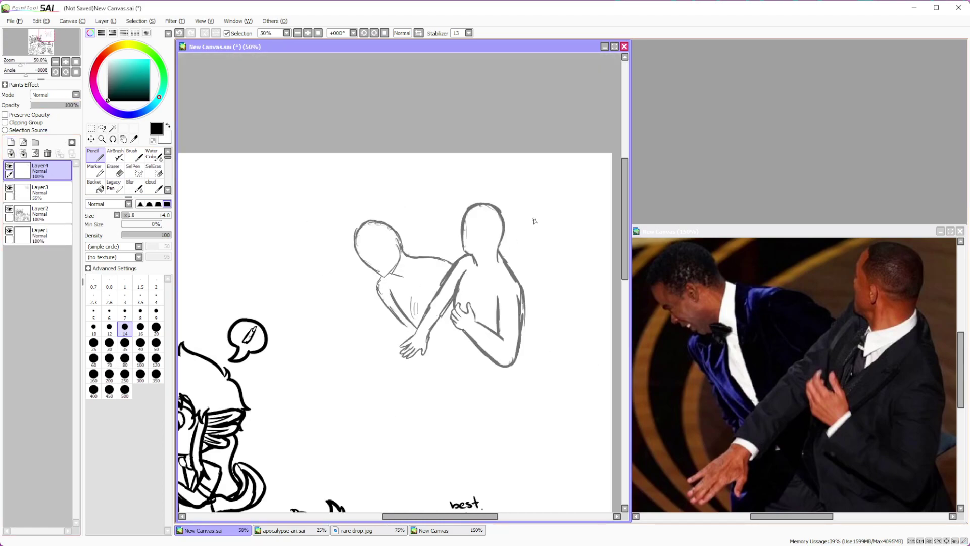
scroll(417, 269, "up", 3)
scroll(419, 270, "down", 1)
scroll(427, 271, "up", 1)
scroll(484, 224, "up", 1)
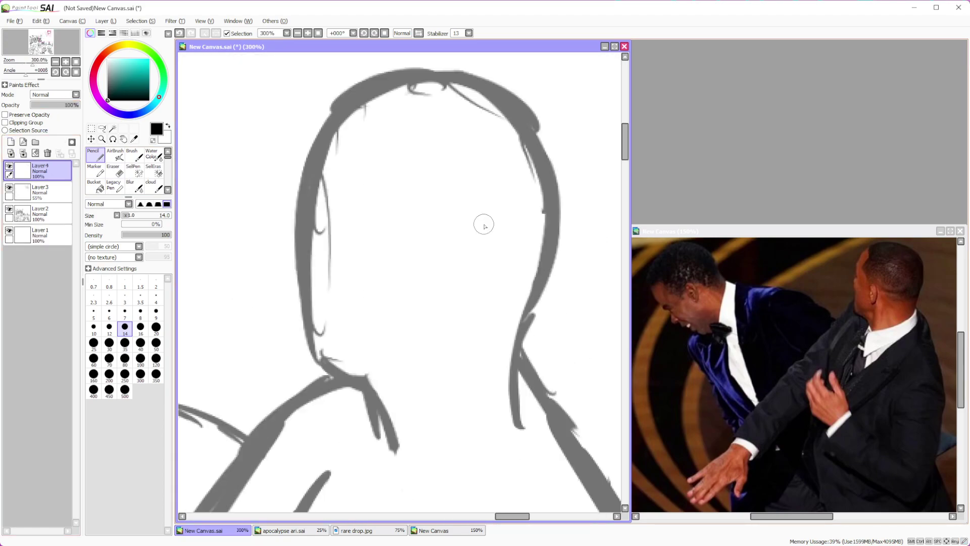
With Pencil size 5, ink the left outline of the right figure's head
left_click(94, 314)
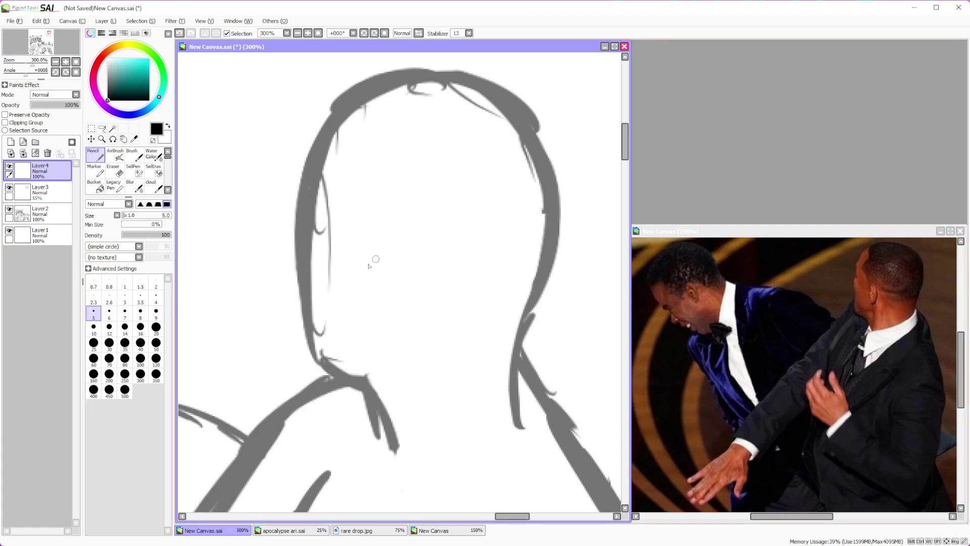
mouse_move(374, 85)
left_mouse_down()
mouse_move(313, 150)
mouse_move(338, 107)
mouse_move(296, 183)
mouse_move(299, 168)
mouse_move(302, 214)
mouse_move(293, 196)
mouse_move(305, 226)
mouse_move(287, 247)
mouse_move(293, 241)
mouse_move(288, 269)
mouse_move(307, 359)
mouse_move(372, 377)
left_mouse_up()
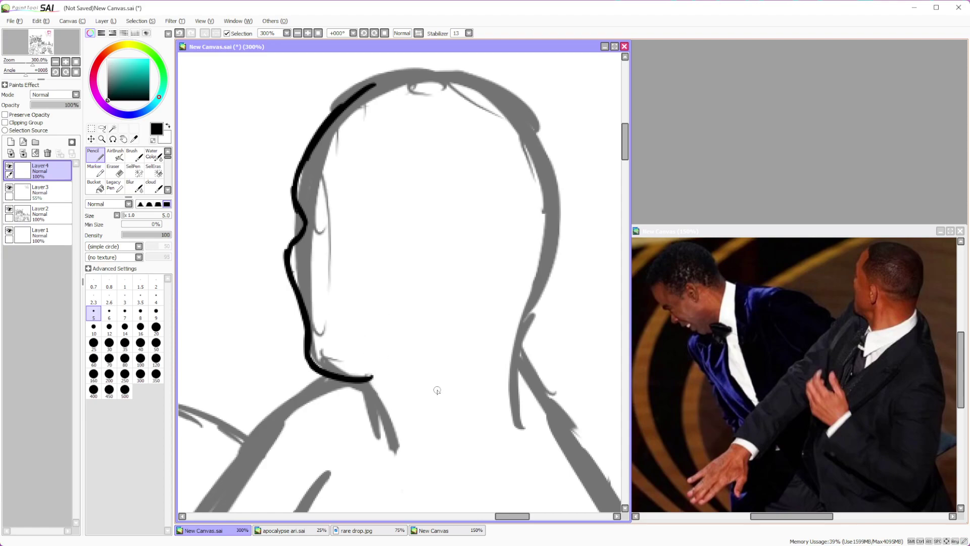
scroll(310, 379, "down", 4)
left_click_drag(309, 379, 426, 338)
scroll(262, 379, "up", 2)
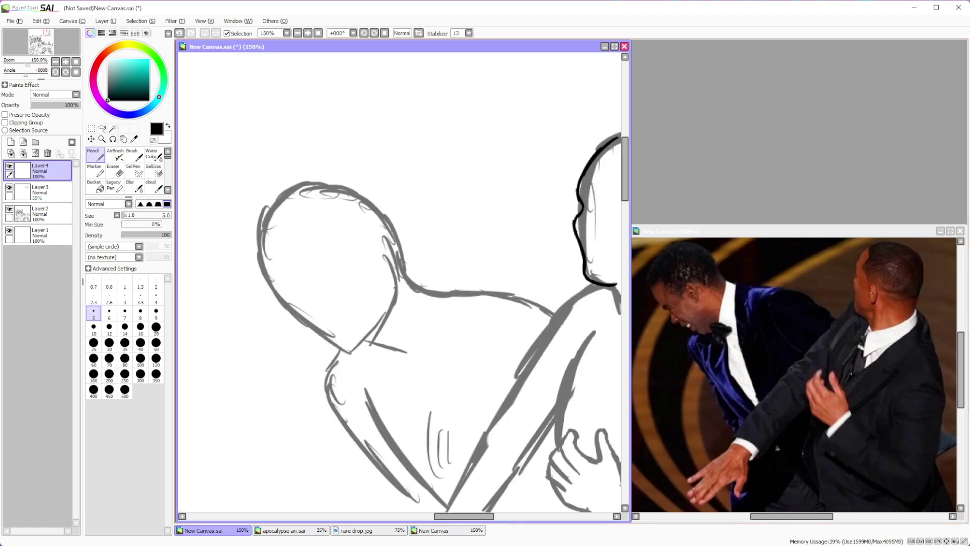
Close the rare drop.jpg image window
left_click(452, 533)
left_click(395, 534)
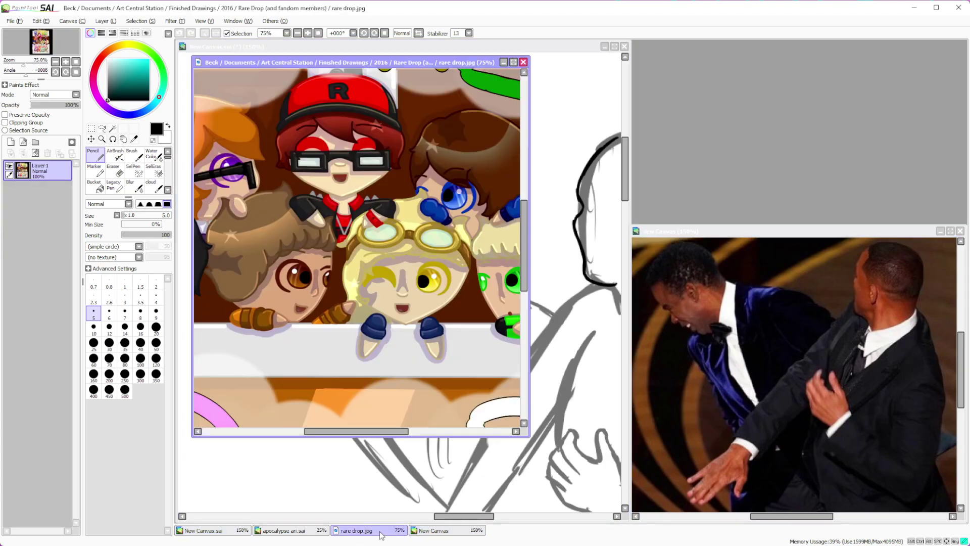
left_click(526, 59)
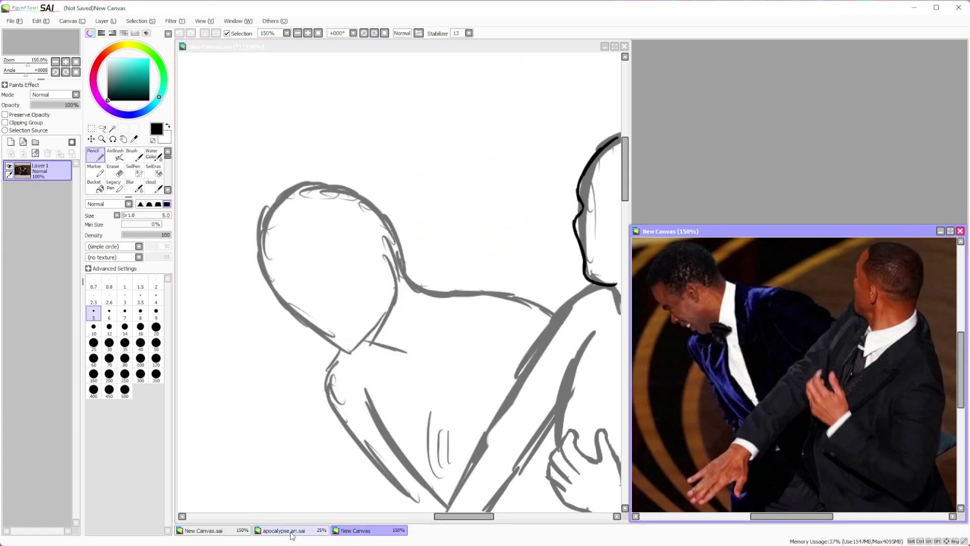
Open fable 6.jpg and move and narrow its window to the right of the canvas
left_click(20, 23)
left_click(49, 42)
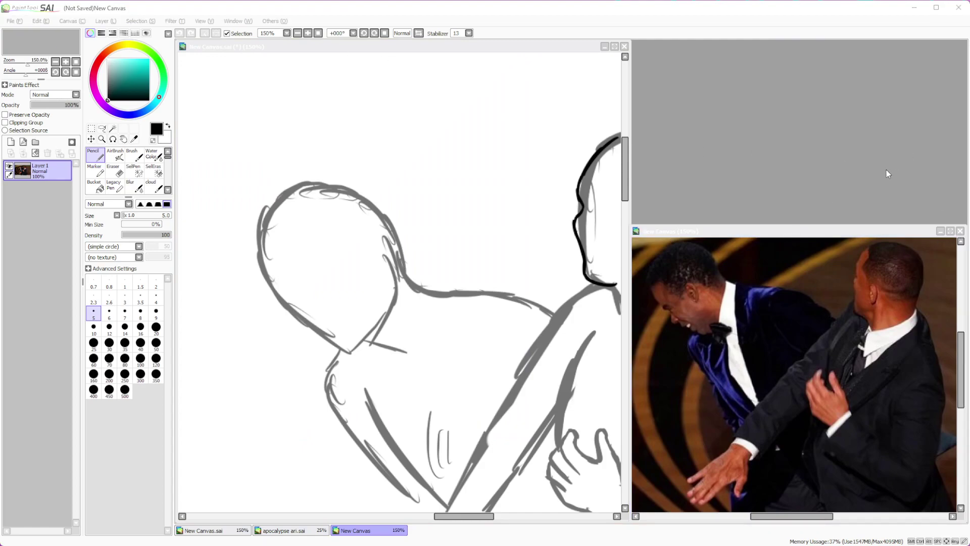
left_click(907, 324)
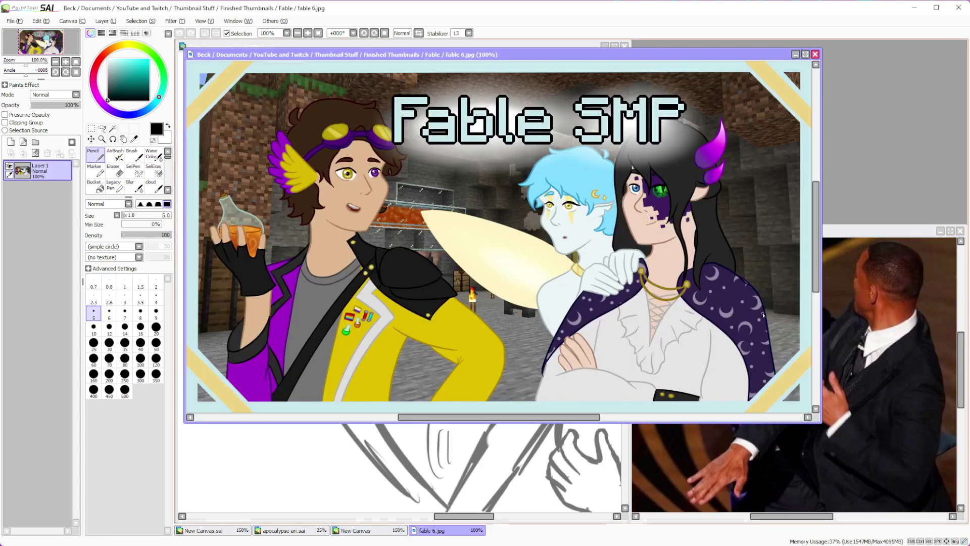
left_click_drag(671, 61, 826, 52)
mouse_move(334, 203)
left_mouse_down()
mouse_move(666, 203)
mouse_move(630, 201)
left_mouse_up()
left_click_drag(778, 410, 819, 410)
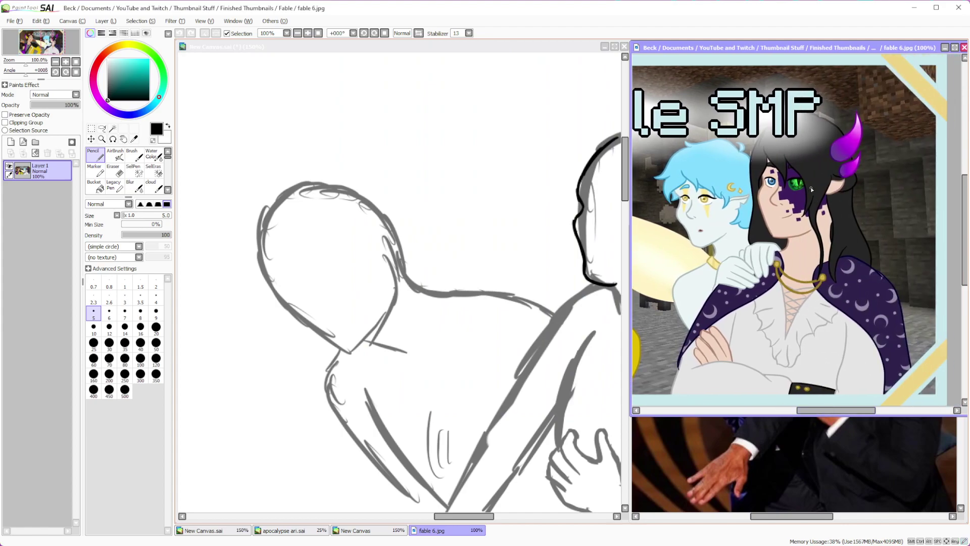
left_click(437, 195)
scroll(435, 197, "down", 4)
scroll(406, 270, "up", 1)
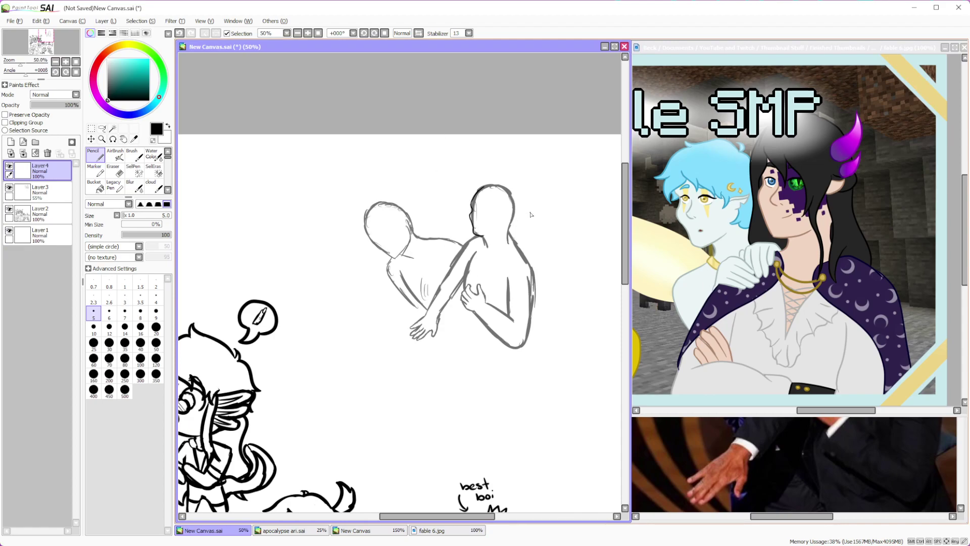
Ink the left side of the bowed figure's head and its jaw line up to the chin
scroll(357, 254, "up", 3)
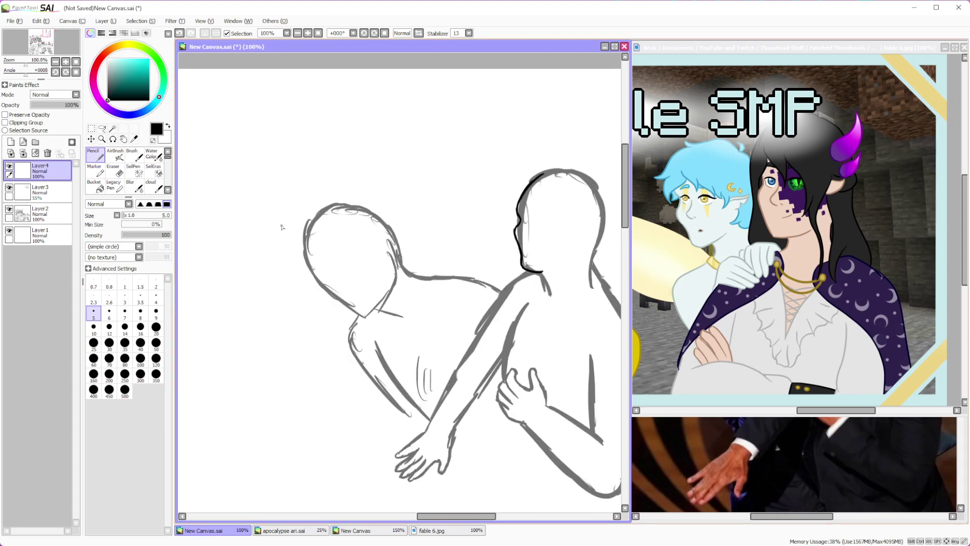
scroll(282, 227, "up", 3)
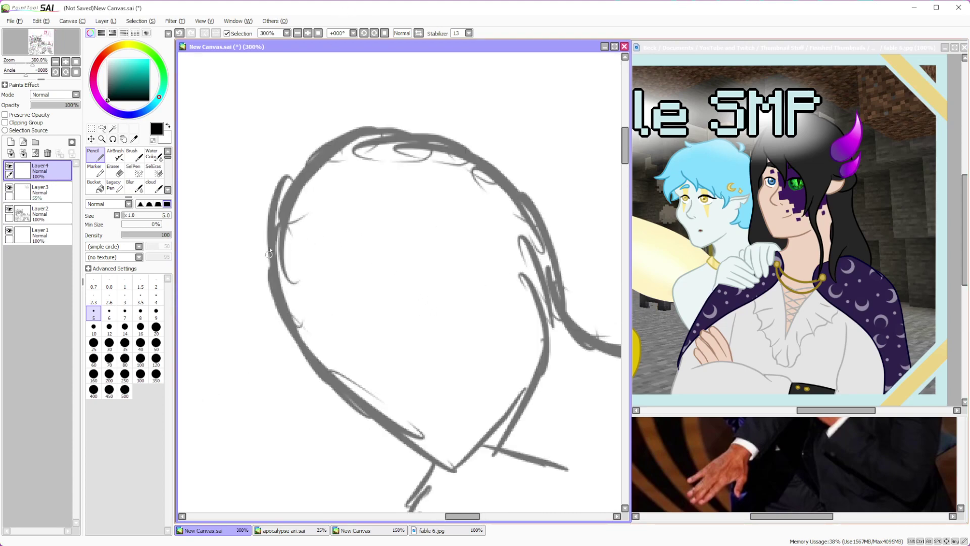
mouse_move(275, 230)
left_mouse_down()
mouse_move(283, 331)
mouse_move(274, 287)
mouse_move(301, 351)
mouse_move(284, 337)
mouse_move(328, 358)
mouse_move(351, 424)
mouse_move(386, 425)
left_mouse_up()
key("ctrl+z")
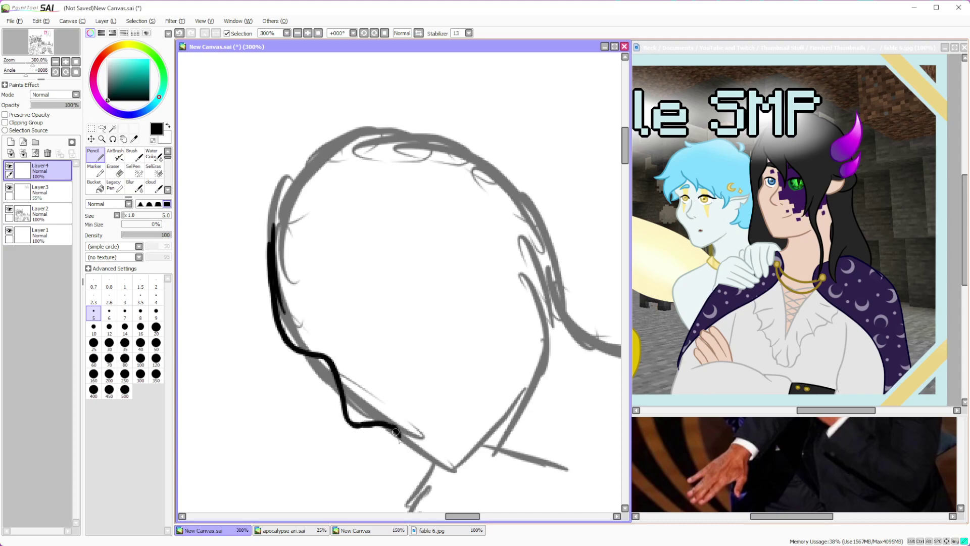
mouse_move(410, 443)
left_mouse_down()
mouse_move(451, 465)
mouse_move(478, 433)
mouse_move(457, 461)
mouse_move(494, 417)
mouse_move(505, 366)
mouse_move(501, 415)
mouse_move(507, 369)
mouse_move(497, 406)
left_mouse_up()
scroll(528, 390, "down", 7)
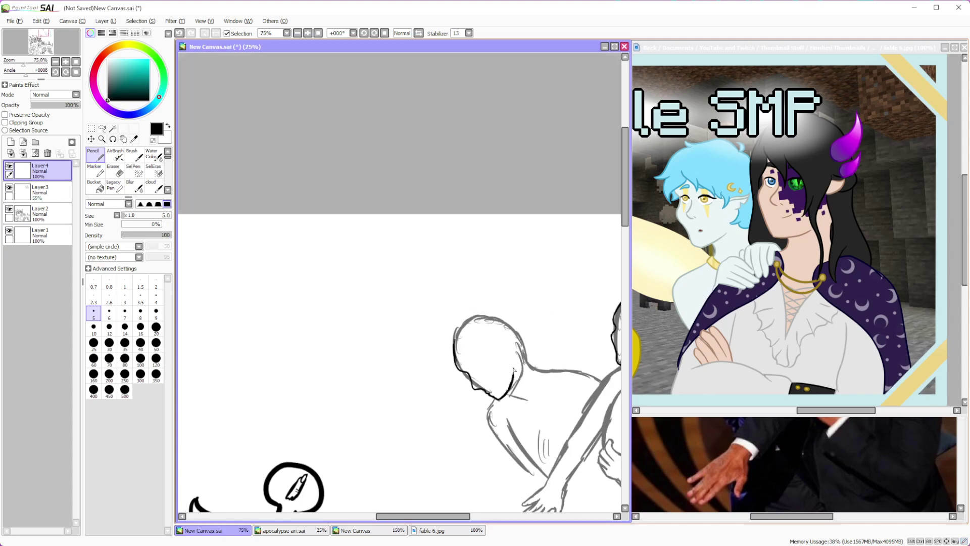
scroll(454, 357, "up", 3)
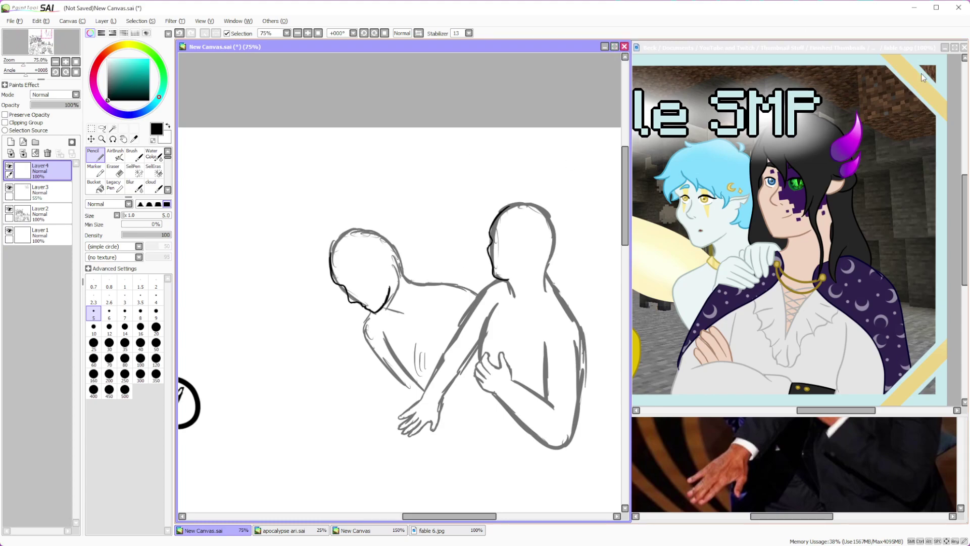
Narrow fable 6.jpg, shrink the slap photo to the right, and widen the canvas window
left_click_drag(824, 410, 809, 410)
left_click_drag(632, 315, 697, 315)
left_click_drag(859, 412, 870, 406)
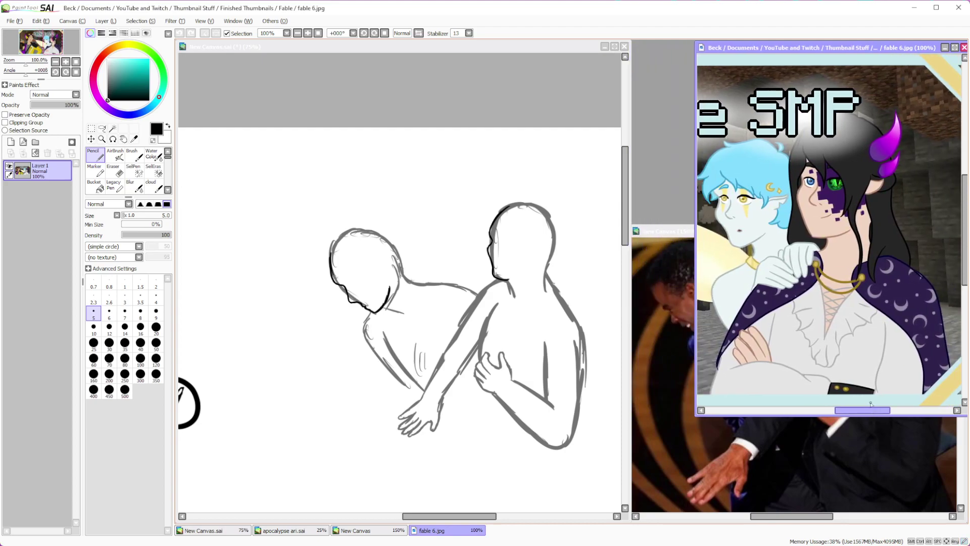
left_click_drag(696, 326, 729, 282)
left_click(685, 238)
left_click_drag(630, 344, 729, 334)
left_click_drag(627, 264, 728, 266)
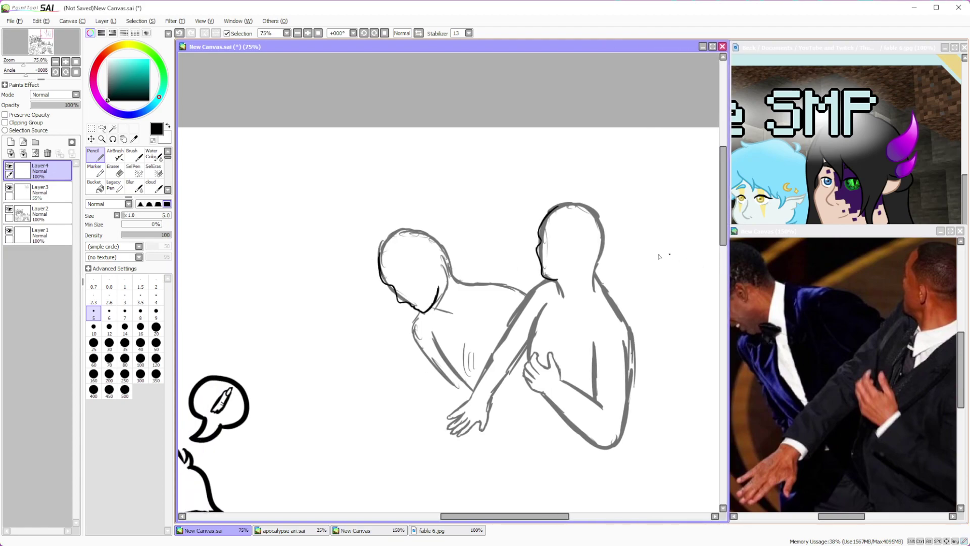
scroll(659, 256, "down", 2)
scroll(659, 257, "up", 5)
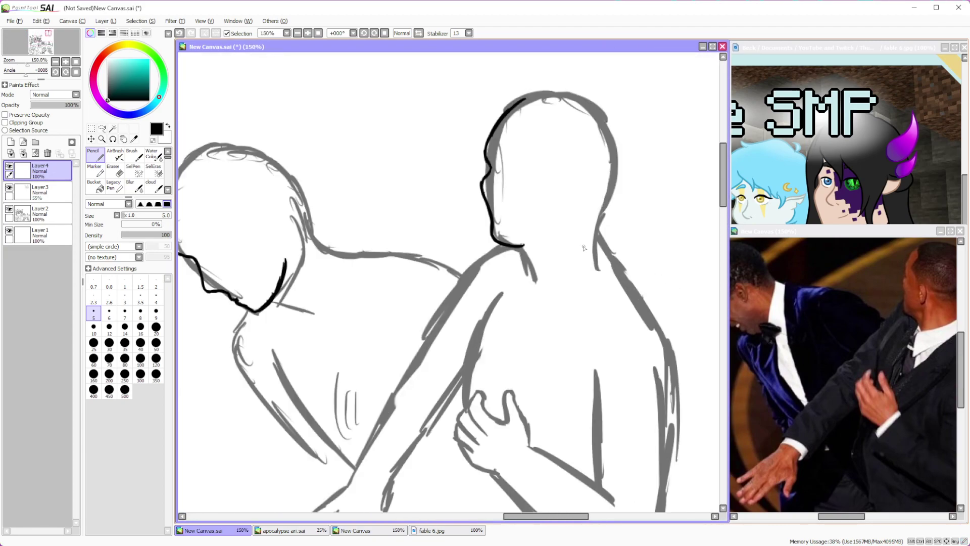
Erase stray grey lines in both heads on Layer3, then set its opacity to 100%
left_click(41, 192)
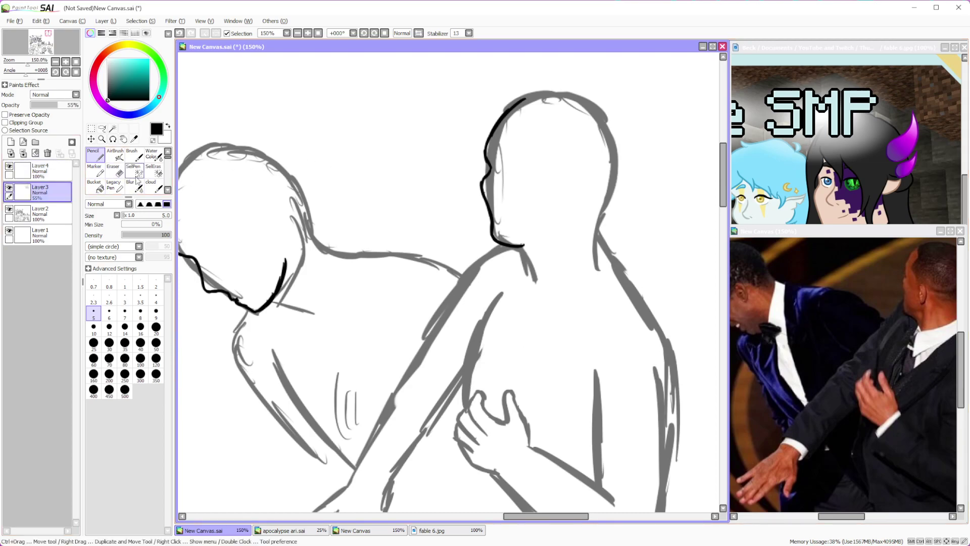
left_click(115, 171)
mouse_move(507, 222)
left_mouse_down()
mouse_move(478, 192)
mouse_move(497, 146)
mouse_move(532, 109)
mouse_move(519, 121)
mouse_move(559, 126)
left_mouse_up()
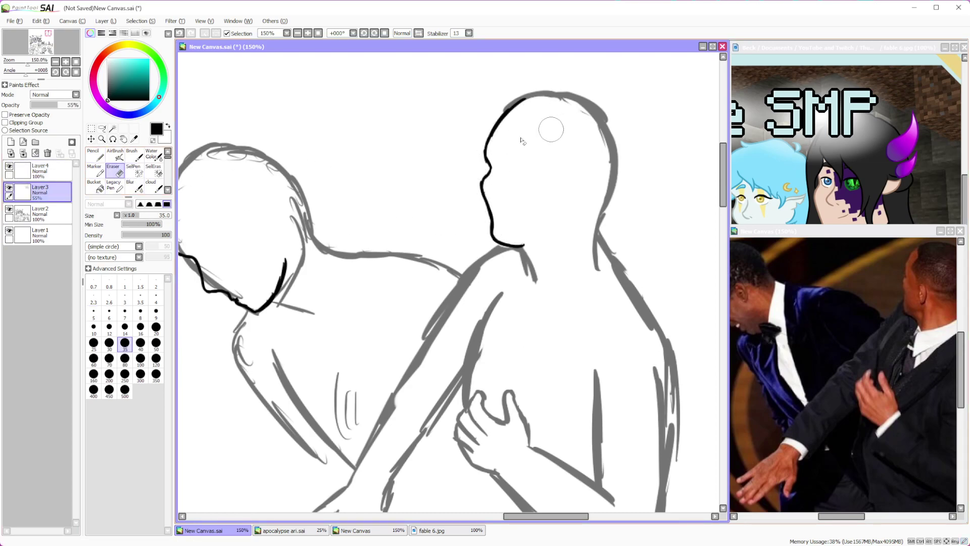
scroll(516, 184, "down", 4)
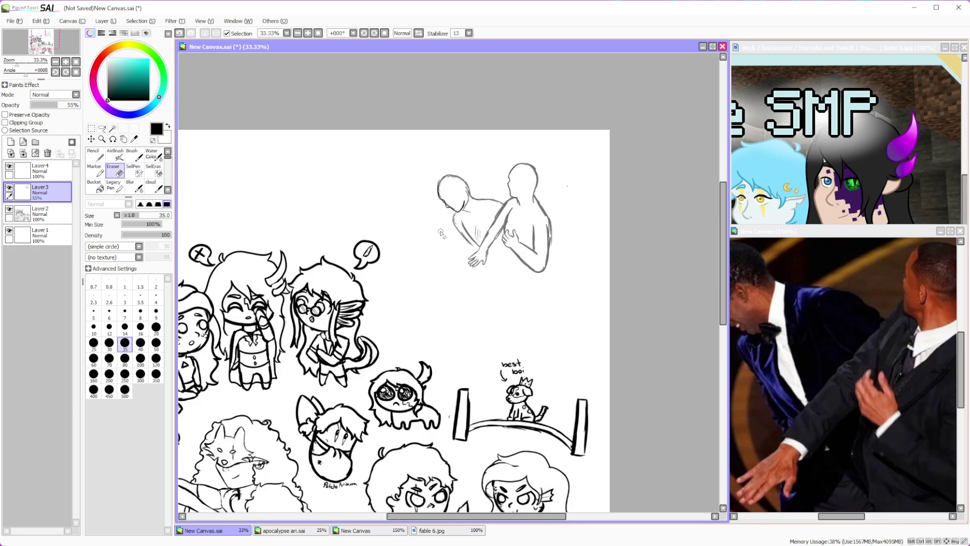
scroll(465, 208, "up", 3)
mouse_move(401, 173)
left_mouse_down()
mouse_move(418, 203)
mouse_move(433, 194)
mouse_move(461, 201)
left_mouse_up()
left_click_drag(397, 170, 416, 129)
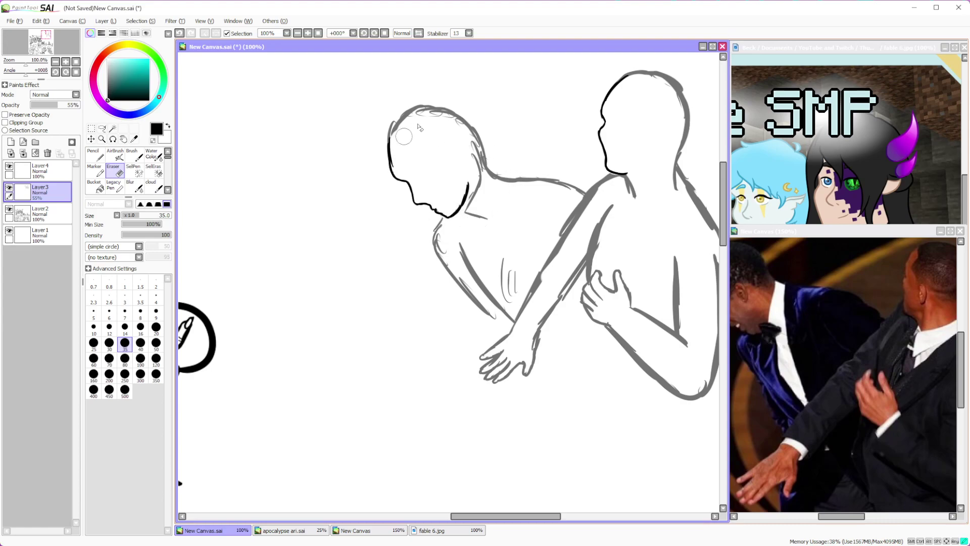
scroll(555, 282, "down", 2)
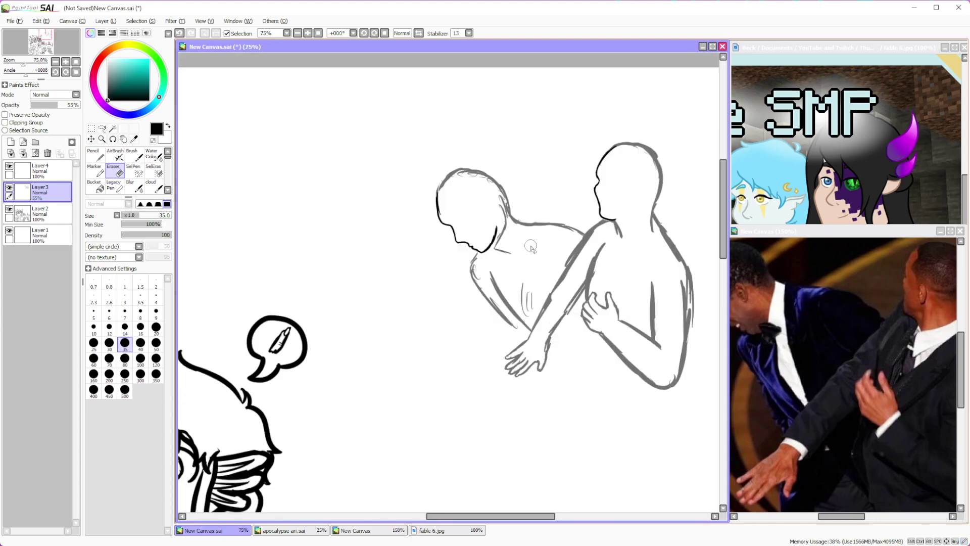
scroll(535, 248, "up", 3)
mouse_move(470, 227)
left_mouse_down()
mouse_move(471, 181)
mouse_move(478, 228)
mouse_move(458, 236)
mouse_move(498, 247)
mouse_move(446, 247)
mouse_move(472, 261)
mouse_move(453, 245)
left_mouse_up()
key("n")
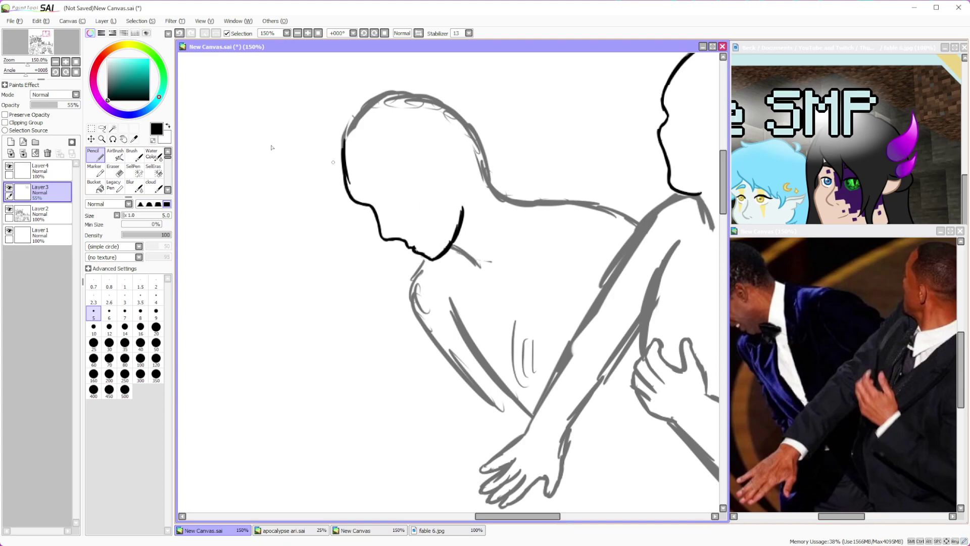
left_click_drag(61, 107, 95, 105)
Merge Layer4 down into Layer3 and erase scribbly lines inside the top of the head
left_click(44, 173)
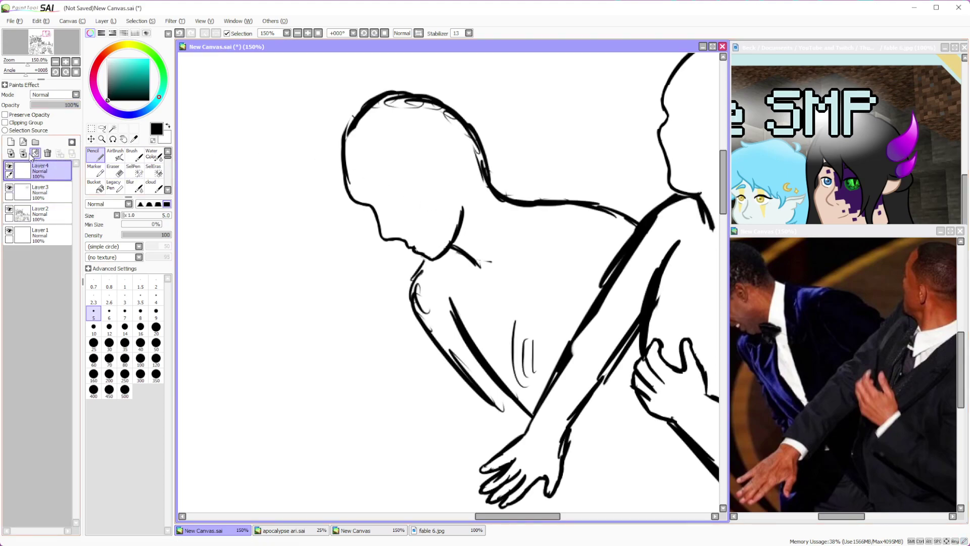
left_click(23, 153)
left_click(115, 170)
mouse_move(376, 157)
left_mouse_down()
mouse_move(384, 117)
mouse_move(370, 140)
mouse_move(393, 116)
mouse_move(365, 136)
mouse_move(416, 122)
mouse_move(396, 110)
mouse_move(448, 125)
left_mouse_up()
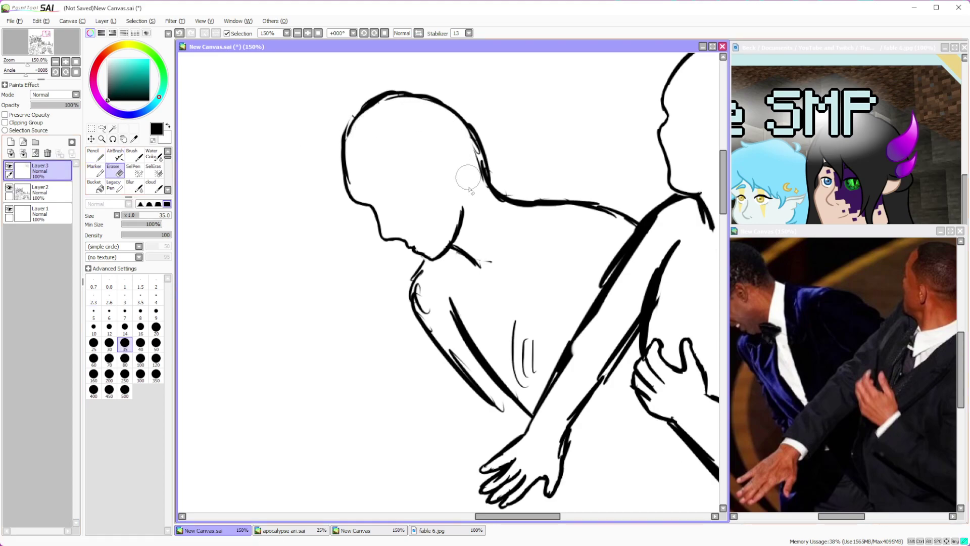
scroll(466, 187, "down", 3)
scroll(465, 188, "down", 3)
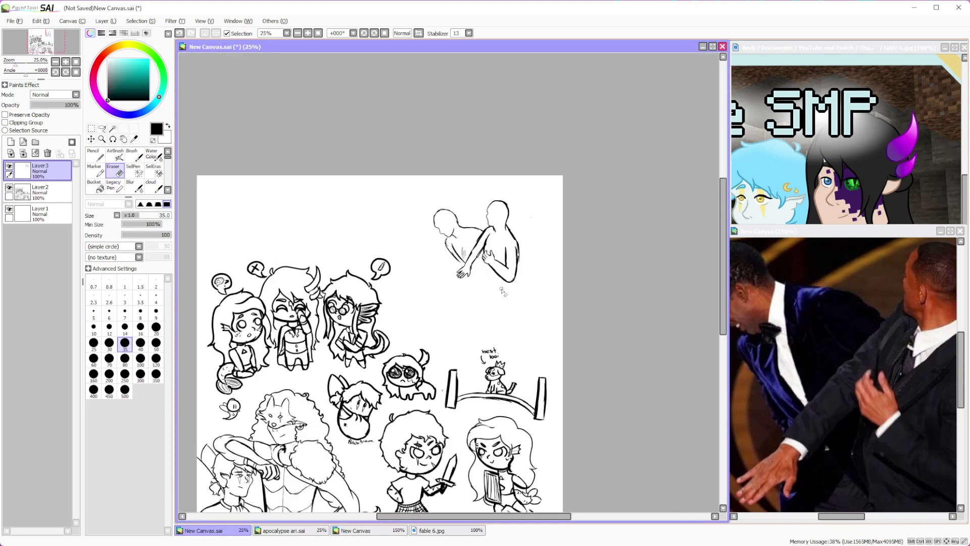
scroll(528, 244, "down", 1)
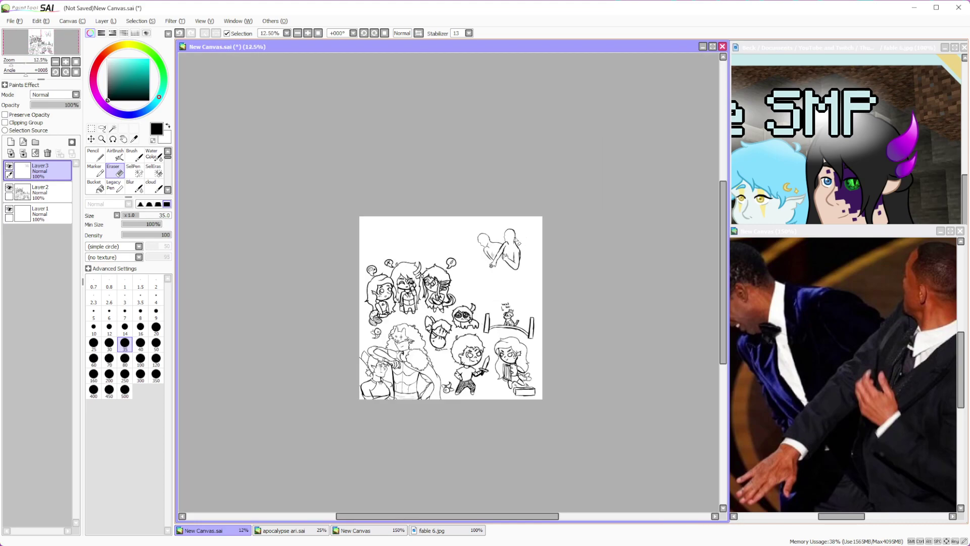
scroll(518, 243, "up", 6)
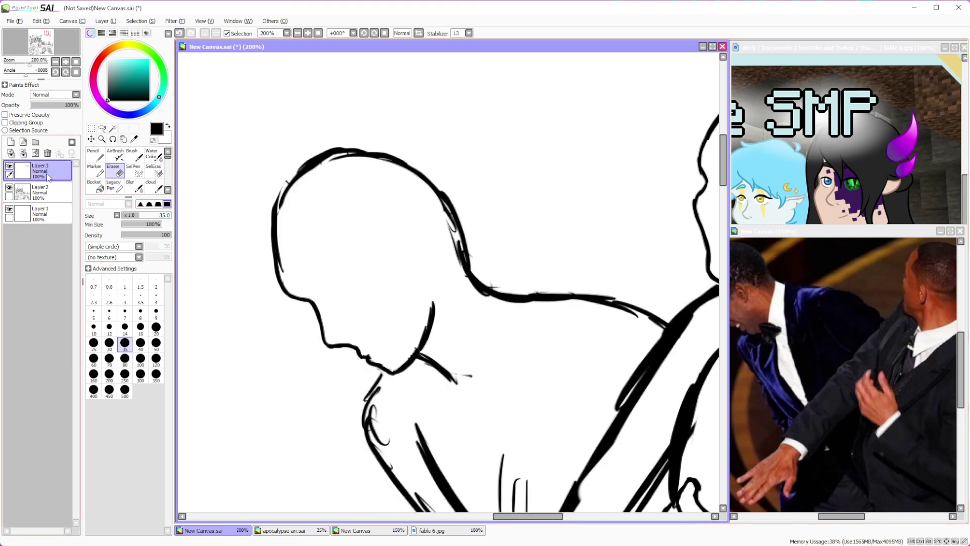
Draw an ear on the bowed figure's head
left_click(94, 154)
scroll(364, 253, "up", 1)
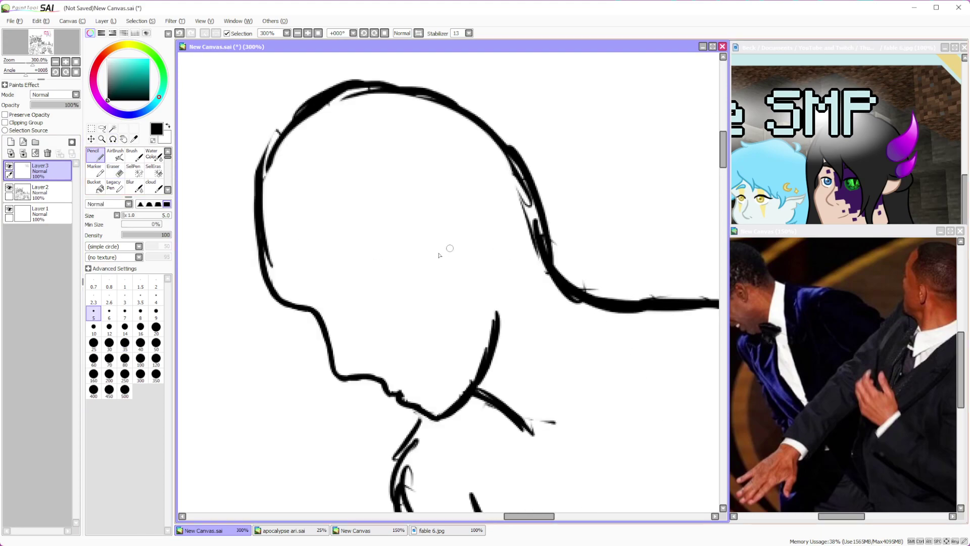
mouse_move(437, 255)
left_mouse_down()
mouse_move(460, 203)
mouse_move(479, 256)
mouse_move(478, 247)
mouse_move(463, 268)
mouse_move(483, 237)
left_mouse_up()
scroll(497, 236, "down", 5)
scroll(597, 214, "up", 6)
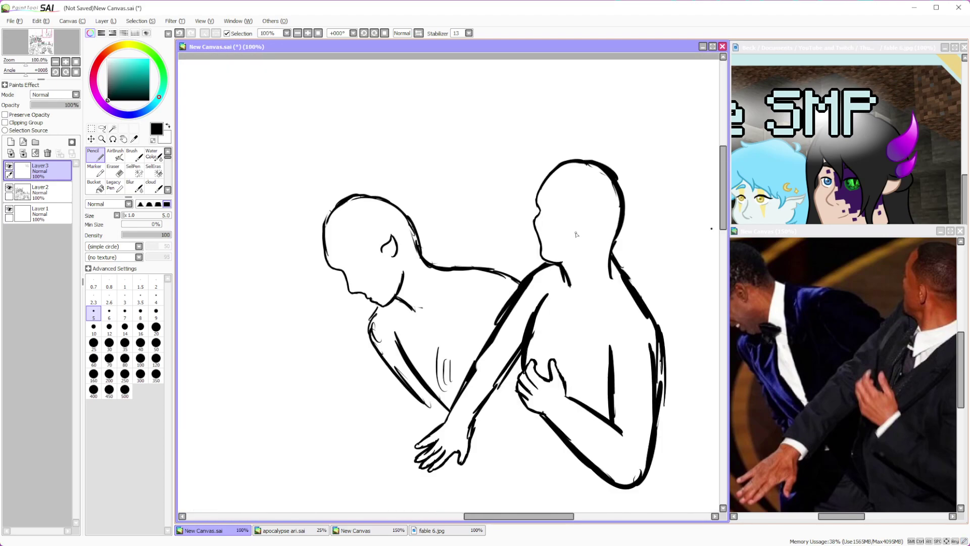
Draw a closed eye with upper lid, lower lid and lash line on the right figure
left_click_drag(439, 228, 544, 232)
mouse_move(445, 263)
left_mouse_down()
mouse_move(493, 267)
mouse_move(543, 230)
mouse_move(535, 242)
left_mouse_up()
mouse_move(445, 236)
left_mouse_down()
mouse_move(515, 239)
mouse_move(536, 224)
left_mouse_up()
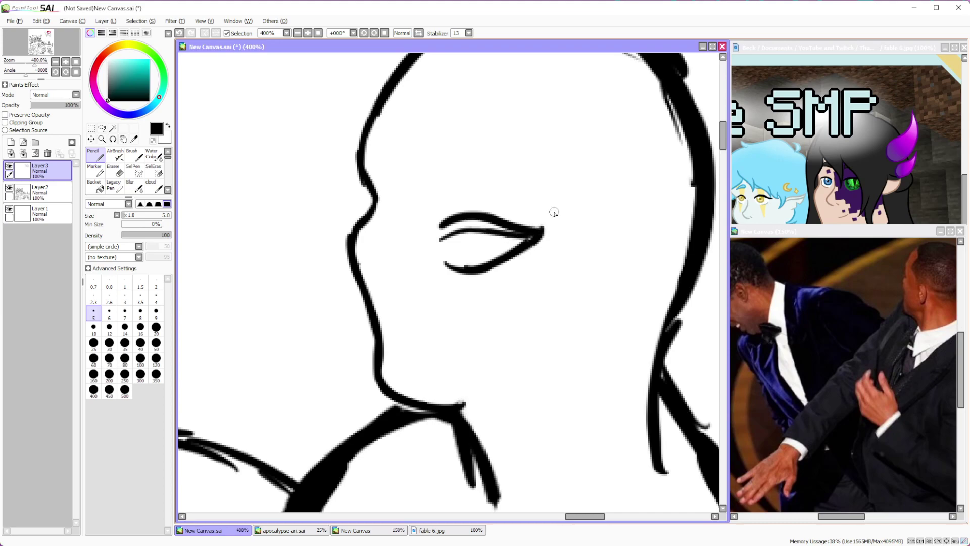
scroll(555, 212, "down", 8)
scroll(561, 216, "up", 4)
scroll(537, 254, "down", 1)
scroll(537, 255, "up", 1)
scroll(537, 254, "up", 2)
scroll(340, 296, "down", 2)
scroll(340, 296, "up", 3)
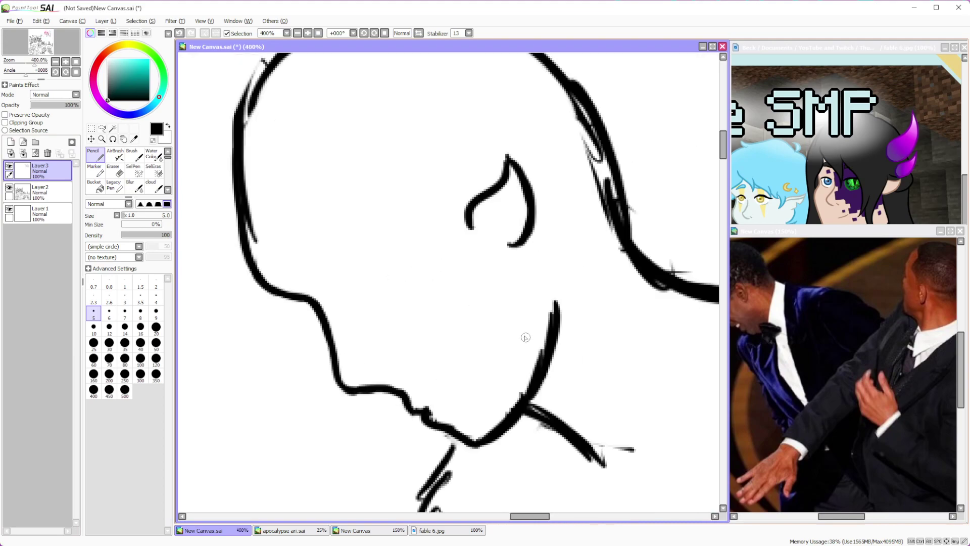
Try a curve on the bowed figure's face, then undo it
left_click_drag(348, 308, 385, 267)
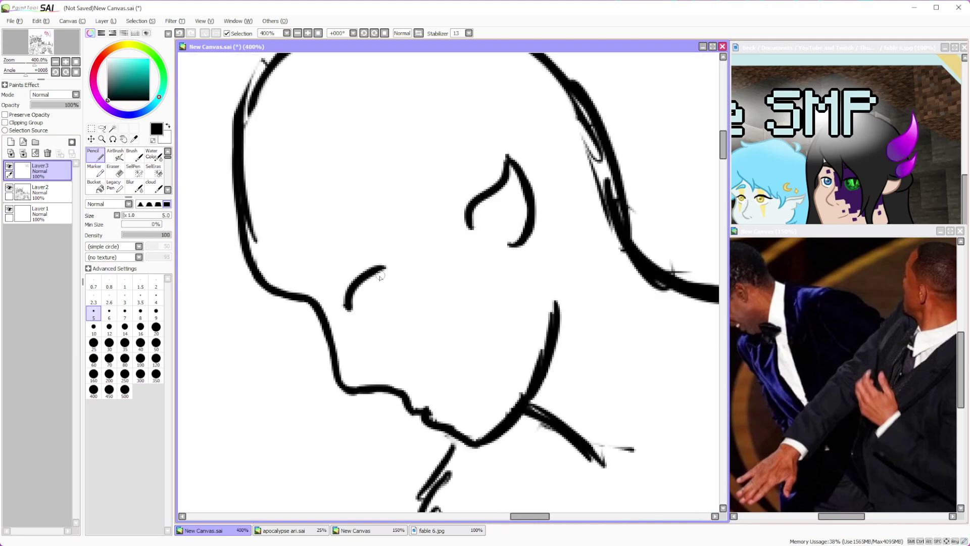
left_click(179, 33)
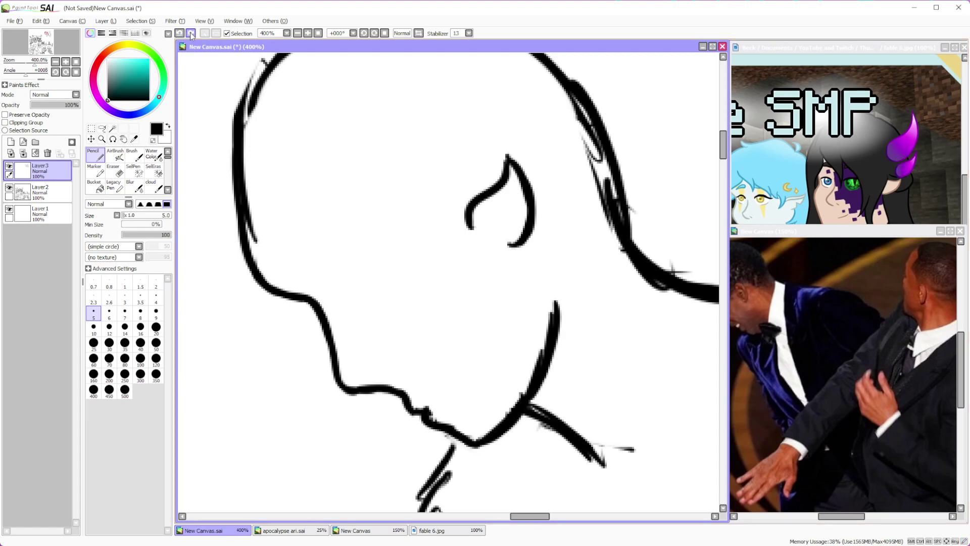
scroll(354, 233, "down", 6)
scroll(393, 320, "down", 2)
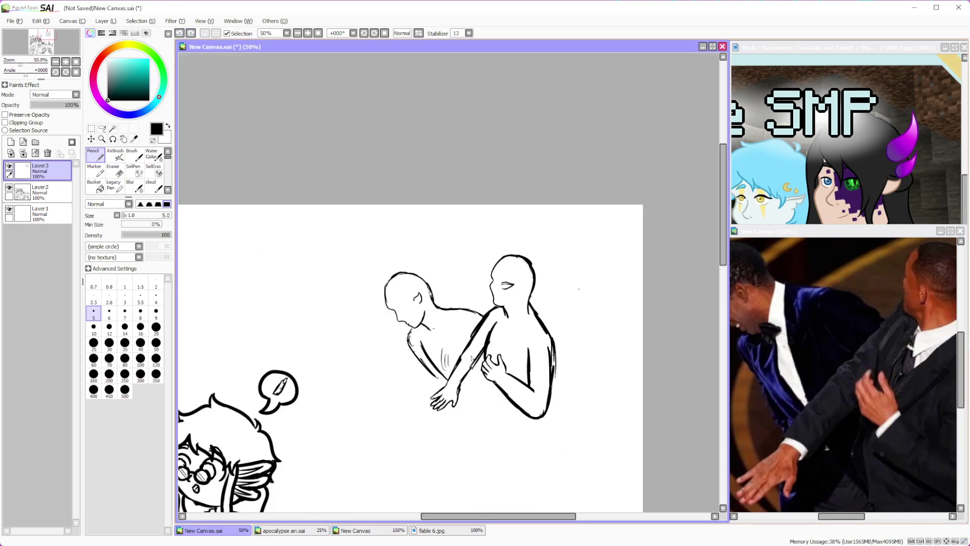
scroll(509, 319, "up", 4)
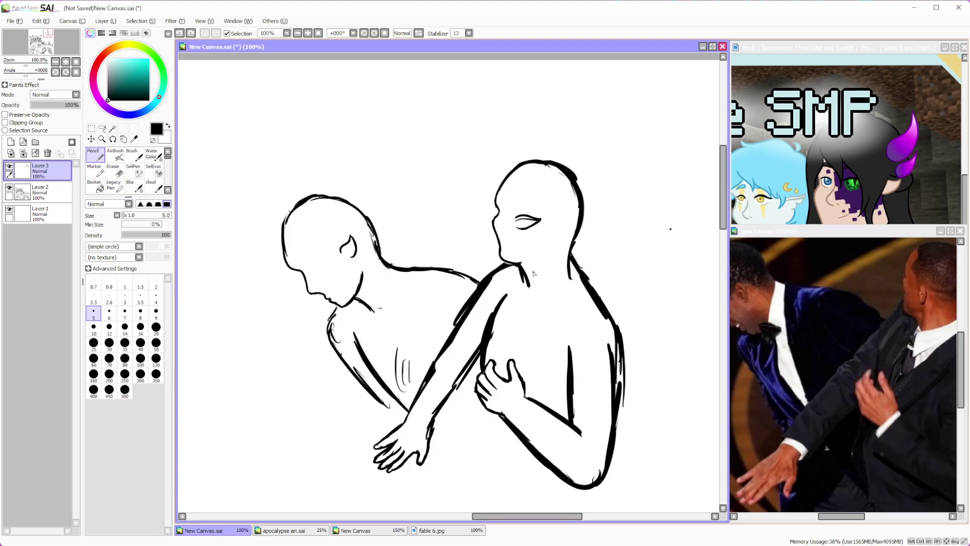
scroll(586, 252, "down", 4)
scroll(594, 256, "up", 3)
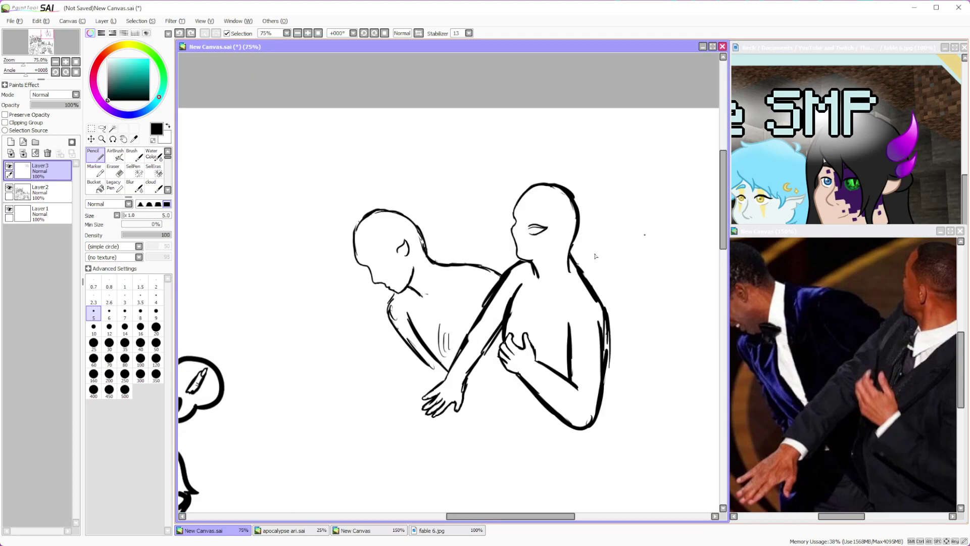
scroll(484, 235, "down", 3)
scroll(550, 278, "up", 3)
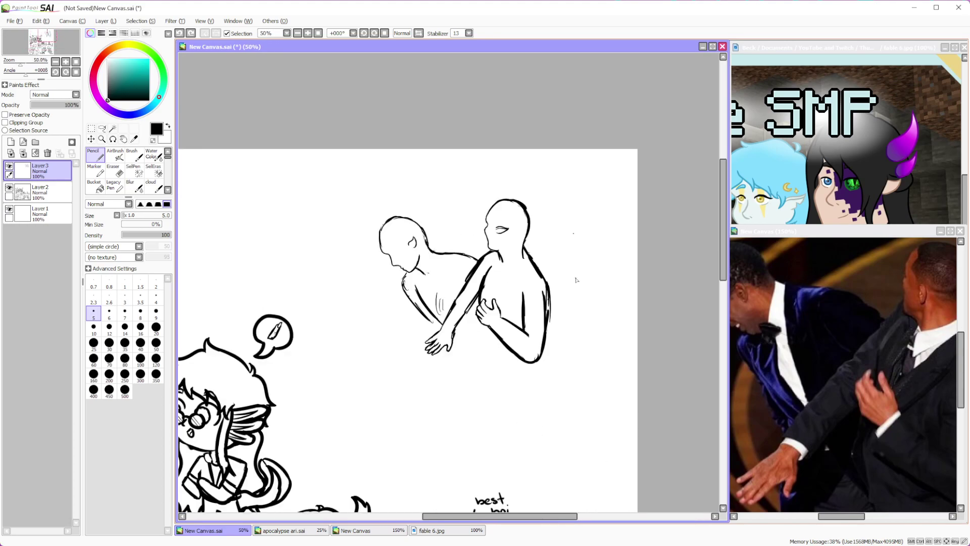
Fade the sketch layer to 44% opacity and add a new empty ink layer above it
left_click(52, 104)
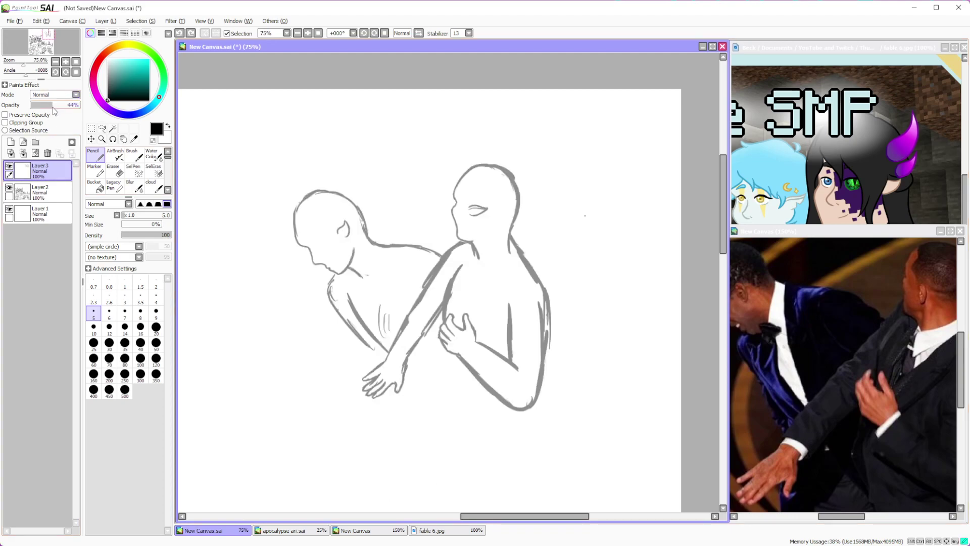
left_click(10, 142)
scroll(471, 273, "up", 4)
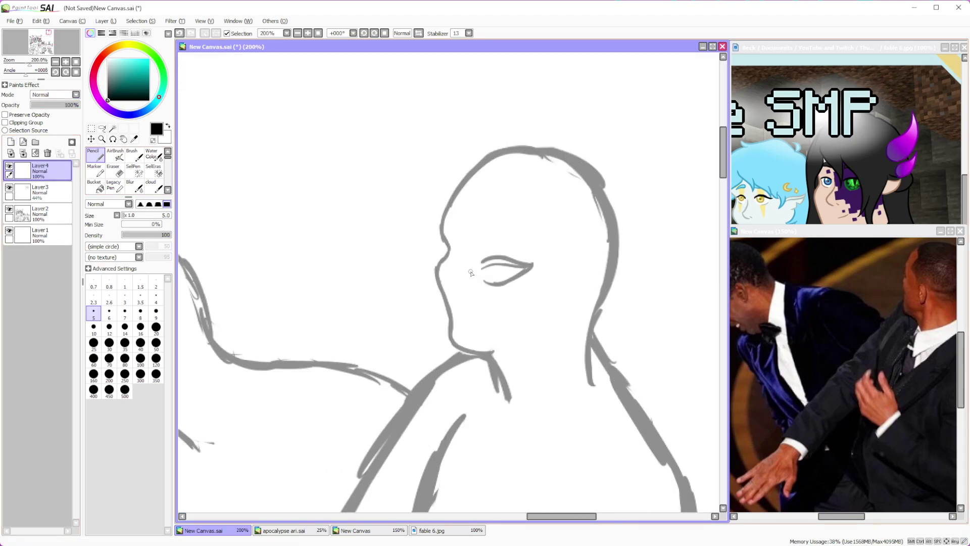
mouse_move(597, 188)
left_mouse_down()
mouse_move(608, 168)
mouse_move(599, 195)
left_mouse_up()
left_click(179, 34)
left_click(179, 33)
scroll(404, 235, "down", 1)
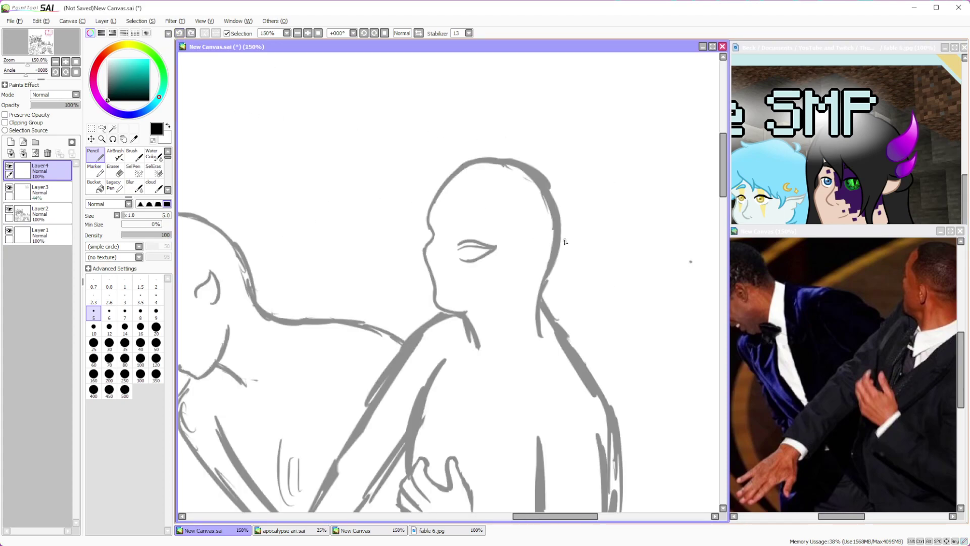
scroll(491, 306, "up", 3)
Ink the right figure's tied-back ponytail, including its curled edge and thickened bottom curve
mouse_move(550, 284)
left_mouse_down()
mouse_move(596, 259)
mouse_move(593, 245)
mouse_move(577, 235)
mouse_move(554, 253)
mouse_move(552, 244)
mouse_move(548, 279)
mouse_move(557, 288)
mouse_move(553, 278)
mouse_move(543, 297)
mouse_move(539, 348)
left_mouse_up()
mouse_move(571, 317)
left_mouse_down()
mouse_move(538, 349)
mouse_move(606, 372)
mouse_move(624, 359)
left_mouse_up()
mouse_move(595, 257)
left_mouse_down()
mouse_move(662, 257)
mouse_move(650, 289)
mouse_move(643, 285)
mouse_move(705, 347)
mouse_move(613, 363)
left_mouse_up()
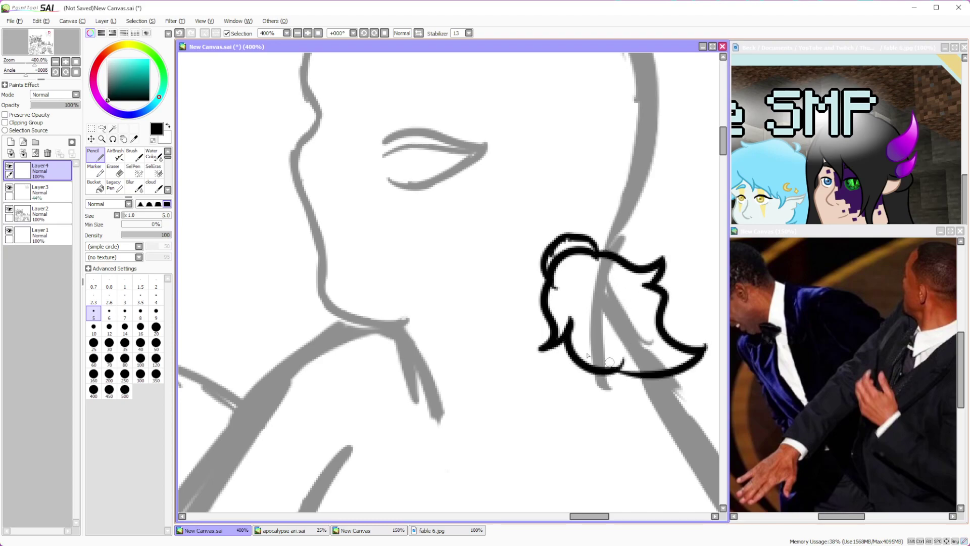
mouse_move(569, 328)
left_mouse_down()
mouse_move(629, 368)
mouse_move(583, 358)
mouse_move(660, 367)
left_mouse_up()
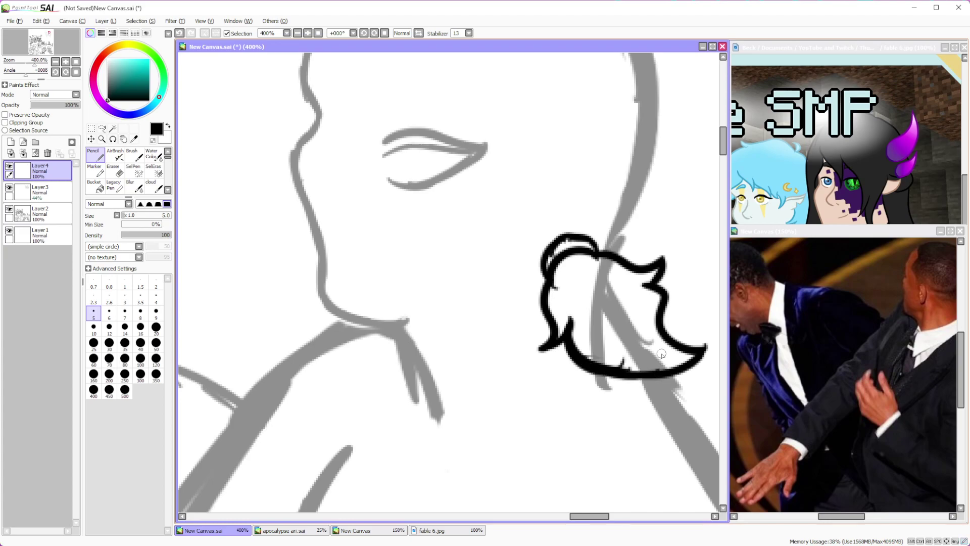
scroll(662, 354, "down", 5)
scroll(494, 227, "up", 4)
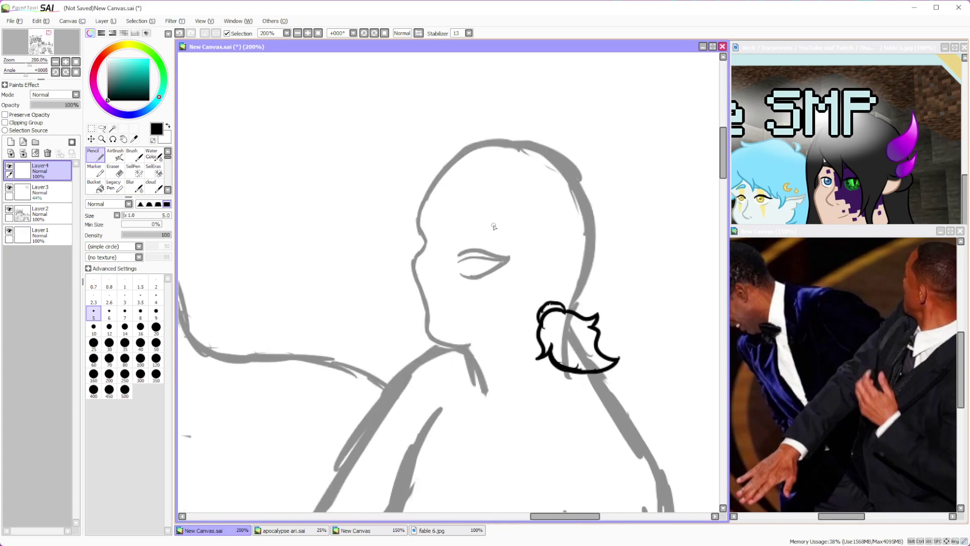
Ink the curly hair: the top curl, the fringe along the face and the right side
mouse_move(573, 171)
left_mouse_down()
mouse_move(537, 138)
mouse_move(459, 127)
mouse_move(466, 141)
mouse_move(492, 131)
mouse_move(454, 144)
mouse_move(406, 186)
mouse_move(382, 187)
mouse_move(407, 194)
mouse_move(398, 200)
mouse_move(435, 240)
mouse_move(420, 230)
mouse_move(435, 264)
mouse_move(454, 242)
mouse_move(459, 273)
mouse_move(481, 243)
left_mouse_up()
mouse_move(469, 278)
left_mouse_down()
mouse_move(466, 314)
mouse_move(486, 304)
mouse_move(492, 354)
mouse_move(525, 342)
left_mouse_up()
mouse_move(575, 176)
left_mouse_down()
mouse_move(627, 243)
mouse_move(602, 245)
mouse_move(608, 297)
mouse_move(569, 312)
left_mouse_up()
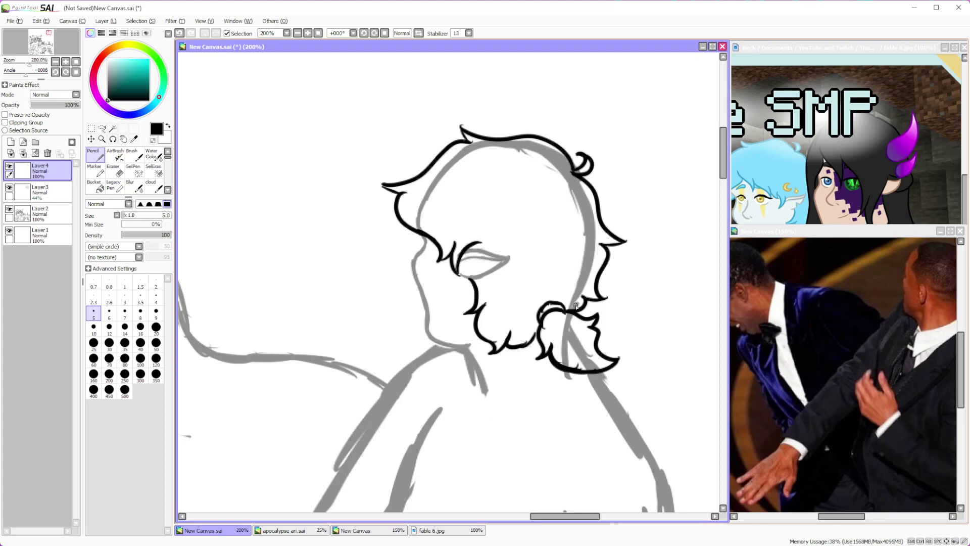
scroll(636, 364, "down", 6)
scroll(591, 308, "up", 6)
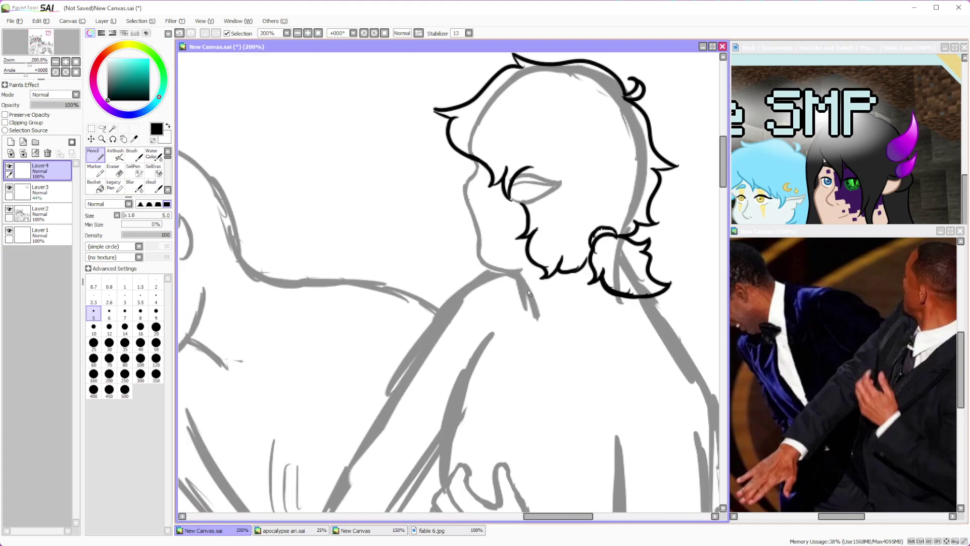
Ink the loop under the chin, the collar edge and a thickened neck line down the shoulder
mouse_move(525, 297)
left_mouse_down()
mouse_move(608, 291)
mouse_move(618, 300)
mouse_move(575, 321)
mouse_move(533, 321)
mouse_move(576, 325)
mouse_move(561, 329)
mouse_move(578, 324)
mouse_move(525, 314)
mouse_move(467, 363)
mouse_move(461, 384)
left_mouse_up()
left_click_drag(498, 322, 467, 367)
left_click_drag(484, 336, 446, 433)
left_click_drag(465, 375, 443, 455)
scroll(540, 253, "down", 5)
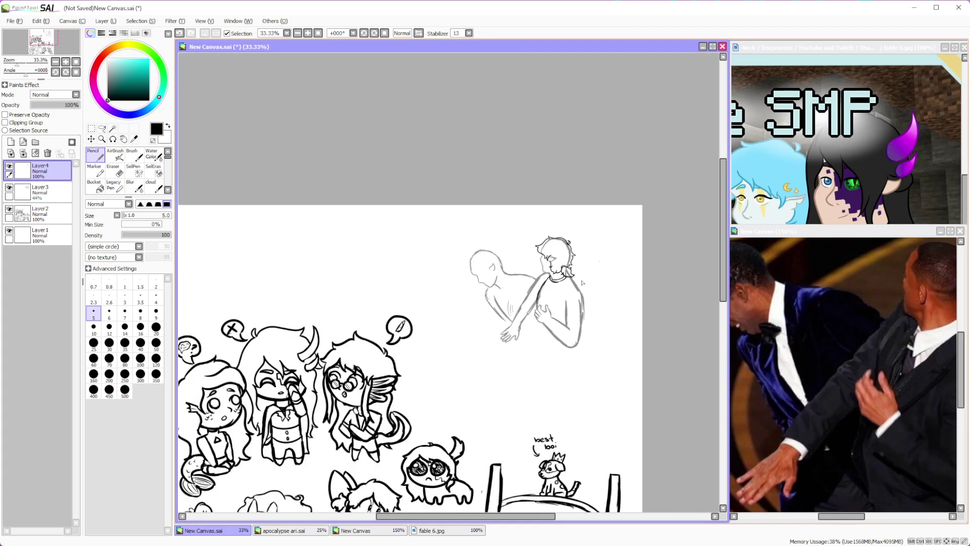
scroll(547, 313, "up", 4)
Ink a shirt line down from the collar and ruffle strokes just below it
mouse_move(547, 211)
left_mouse_down()
mouse_move(585, 307)
mouse_move(571, 289)
mouse_move(600, 316)
left_mouse_up()
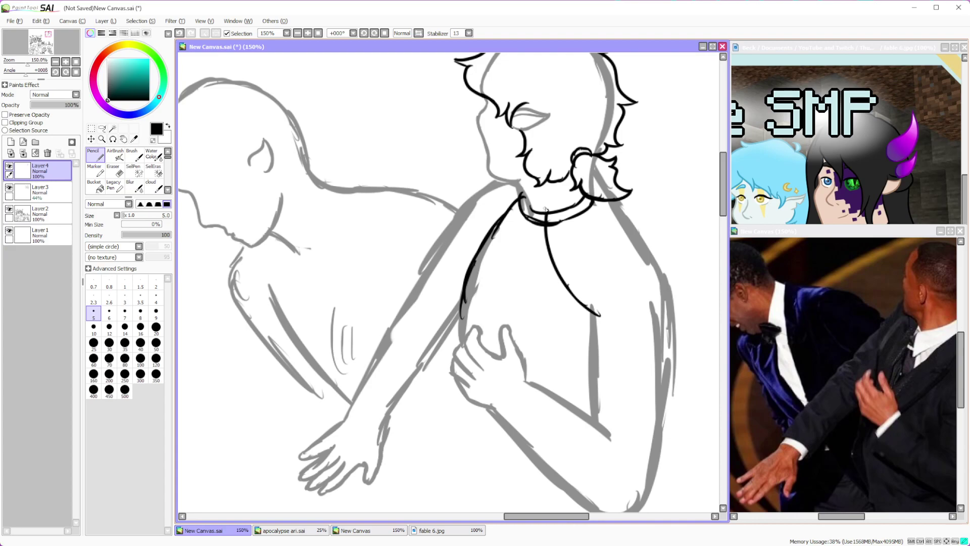
left_click_drag(535, 206, 513, 234)
scroll(533, 164, "down", 3)
scroll(584, 222, "up", 5)
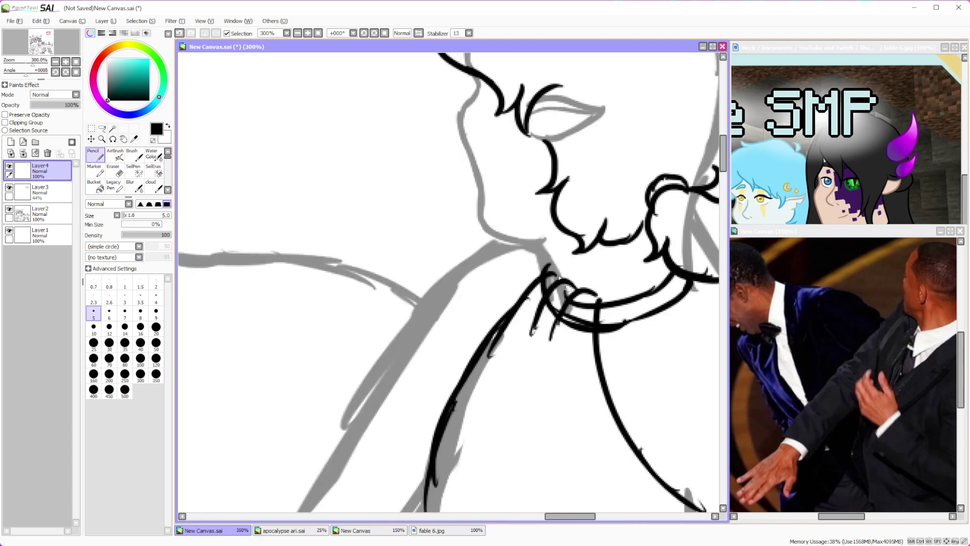
With the Eraser at size 7, trim the collar tip and part of the collar curve
left_click(113, 172)
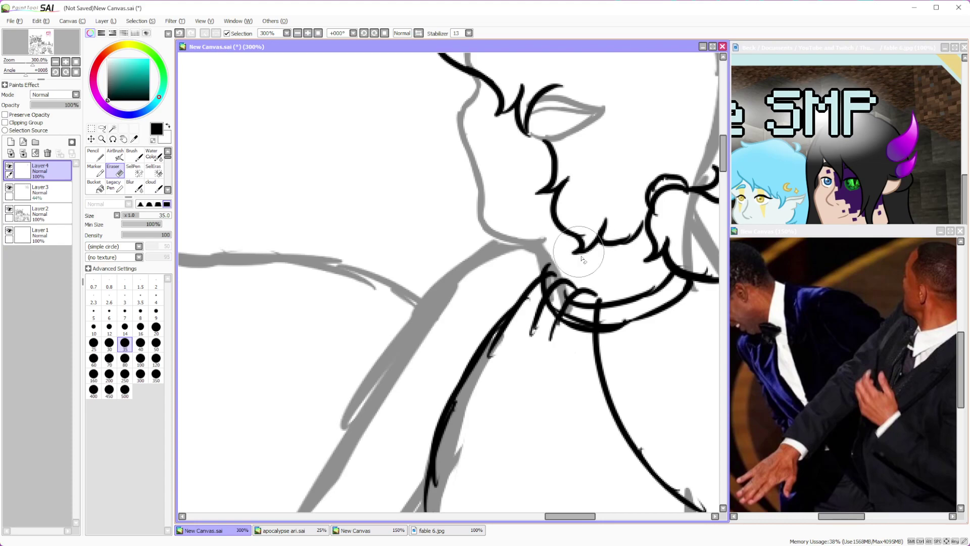
left_click(125, 313)
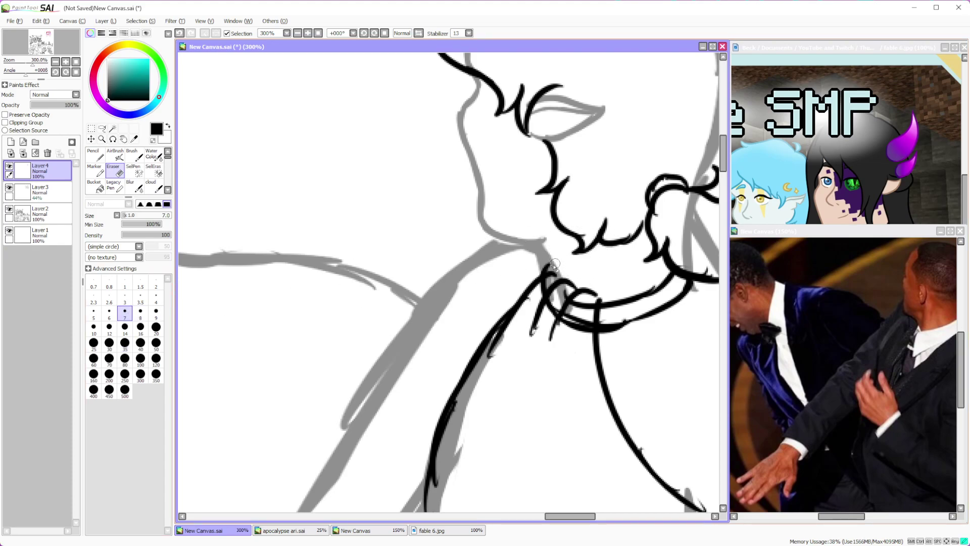
mouse_move(560, 274)
left_mouse_down()
mouse_move(571, 290)
mouse_move(590, 290)
left_mouse_up()
left_click(179, 34)
left_click(180, 34)
left_click(180, 34)
left_click(180, 33)
left_click_drag(546, 262, 554, 264)
mouse_move(549, 314)
left_mouse_down()
mouse_move(578, 299)
mouse_move(564, 332)
mouse_move(570, 310)
mouse_move(583, 302)
mouse_move(586, 331)
left_mouse_up()
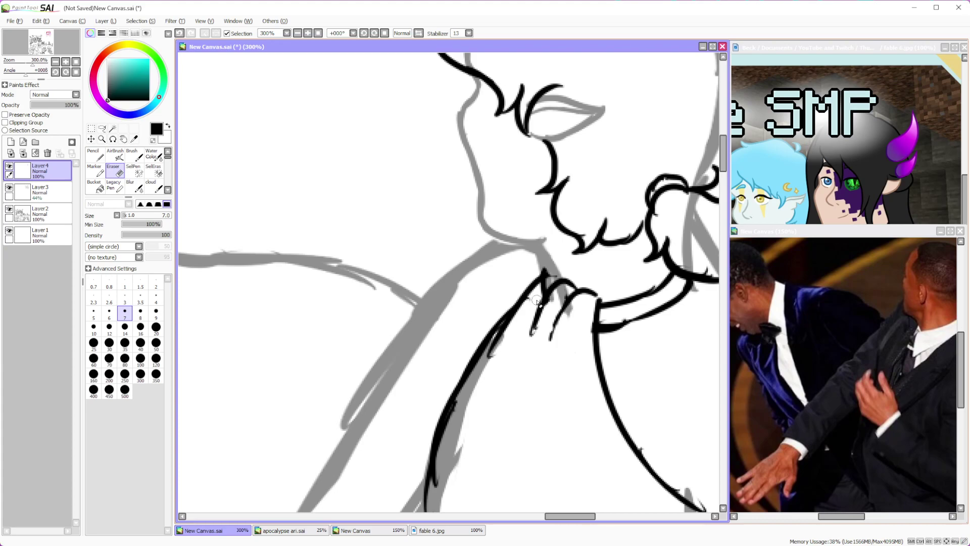
scroll(537, 303, "down", 5)
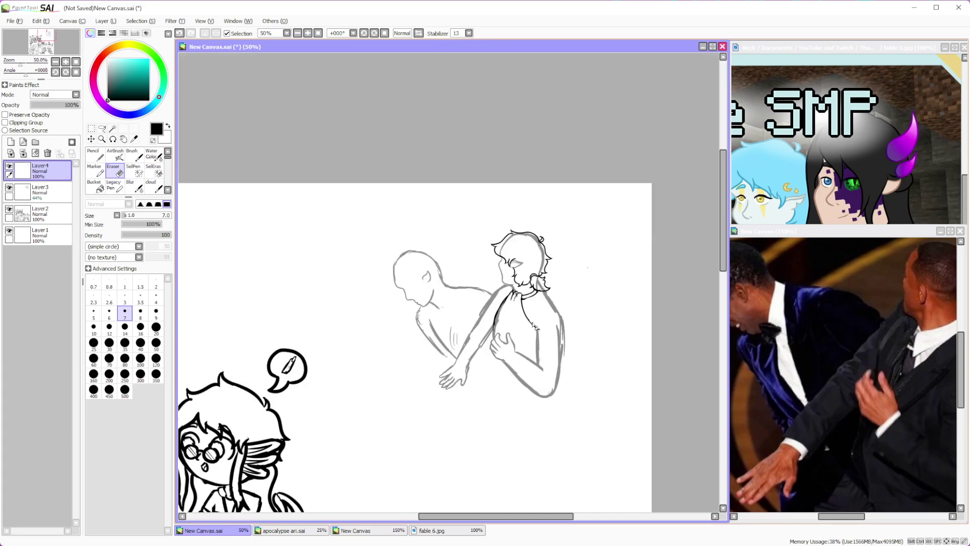
scroll(528, 328, "up", 4)
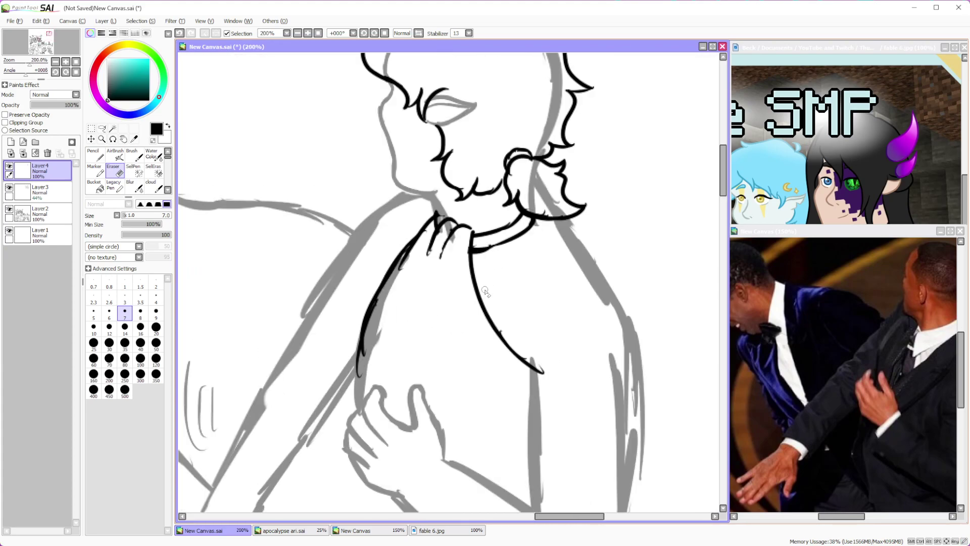
With the Pencil at size 8, ink the collar edges, shirt's left side and right shoulder outline
key("n")
left_click(140, 312)
mouse_move(469, 222)
left_mouse_down()
mouse_move(467, 281)
mouse_move(511, 215)
left_mouse_up()
mouse_move(468, 272)
left_mouse_down()
mouse_move(528, 240)
mouse_move(535, 218)
mouse_move(522, 251)
left_mouse_up()
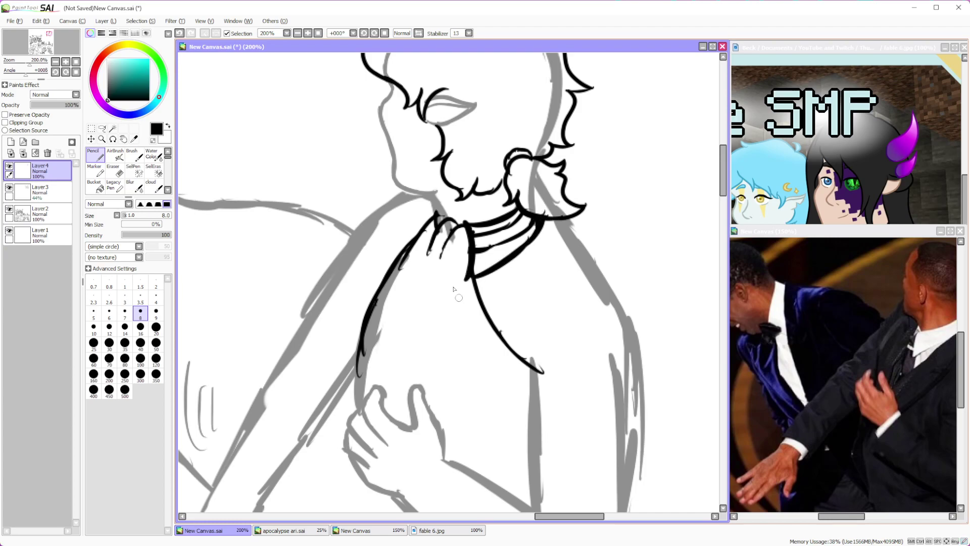
left_click_drag(466, 232, 432, 417)
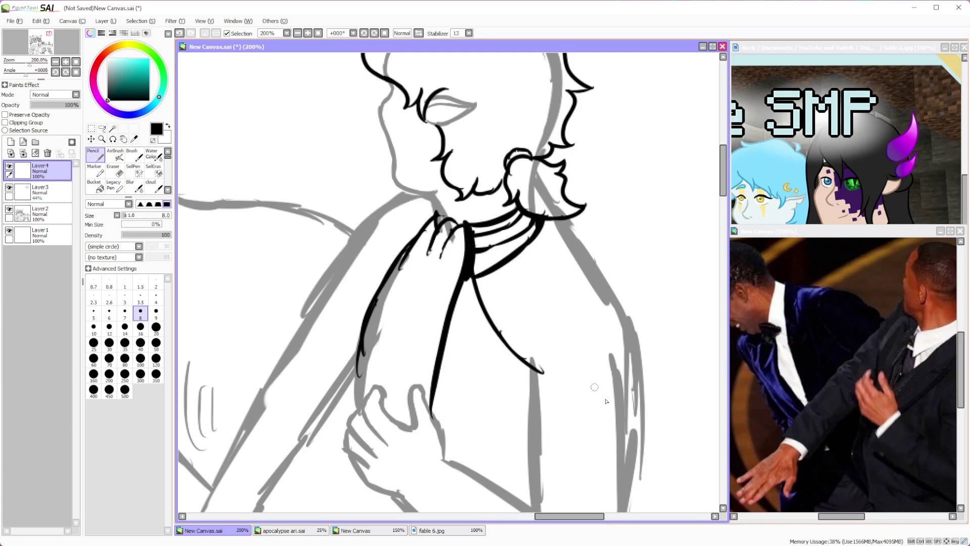
mouse_move(557, 216)
left_mouse_down()
mouse_move(619, 309)
mouse_move(627, 390)
left_mouse_up()
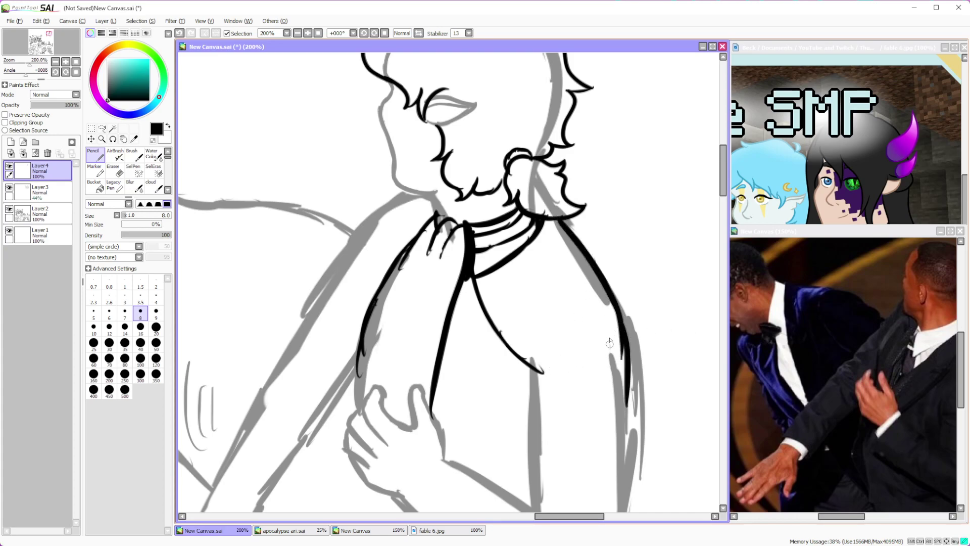
left_click_drag(609, 332, 621, 415)
scroll(629, 351, "down", 4)
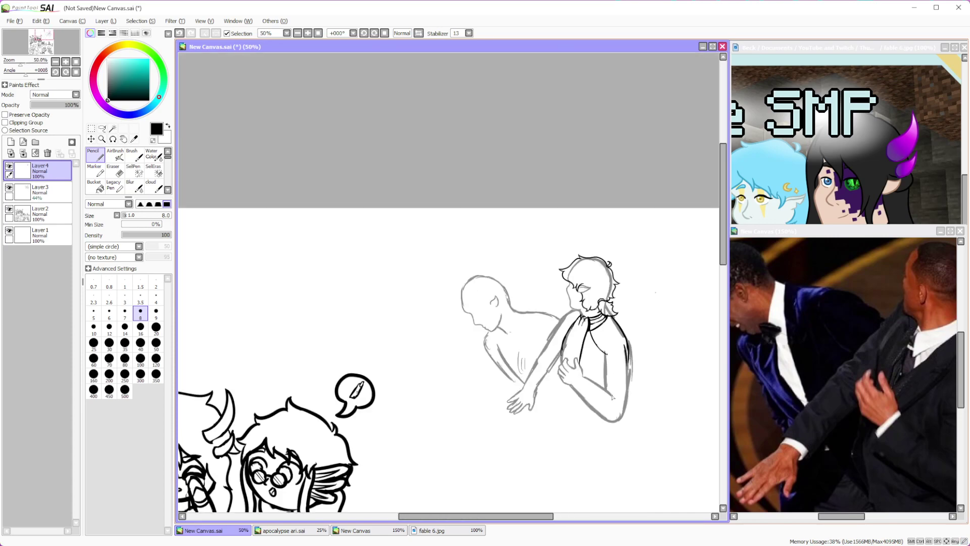
scroll(620, 417, "up", 3)
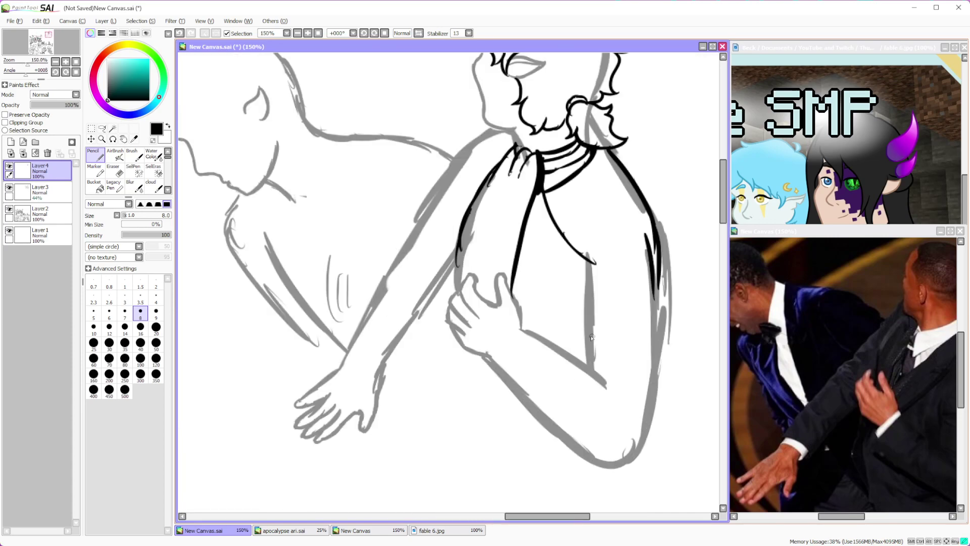
Ink the sleeve band down to the elbow cuff and an eye-shaped sleeve pattern, erasing a stray collar line
mouse_move(592, 337)
left_mouse_down()
mouse_move(618, 360)
mouse_move(641, 364)
left_mouse_up()
mouse_move(590, 340)
left_mouse_down()
mouse_move(586, 363)
mouse_move(629, 435)
mouse_move(649, 449)
mouse_move(657, 427)
left_mouse_up()
mouse_move(659, 360)
left_mouse_down()
mouse_move(666, 385)
mouse_move(651, 439)
left_mouse_up()
left_click_drag(615, 374, 640, 397)
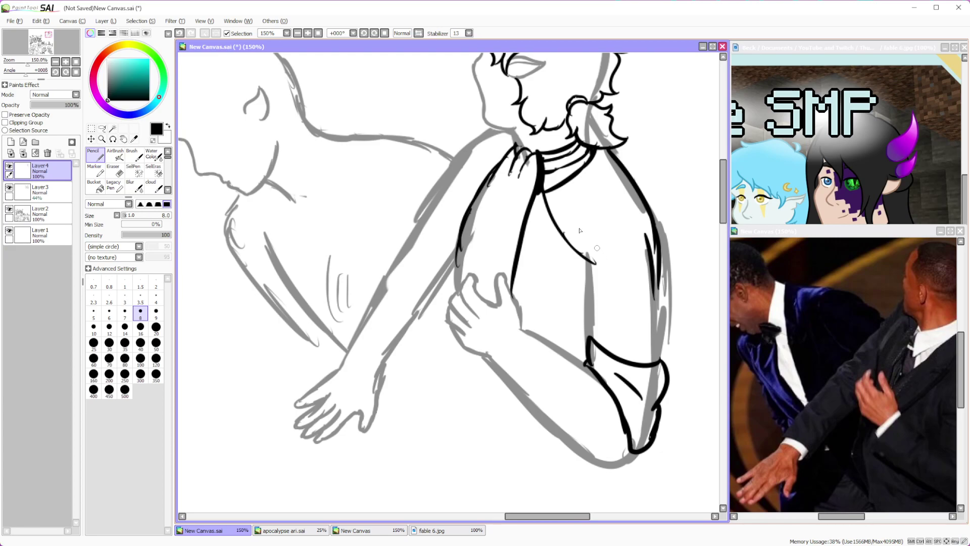
key("e")
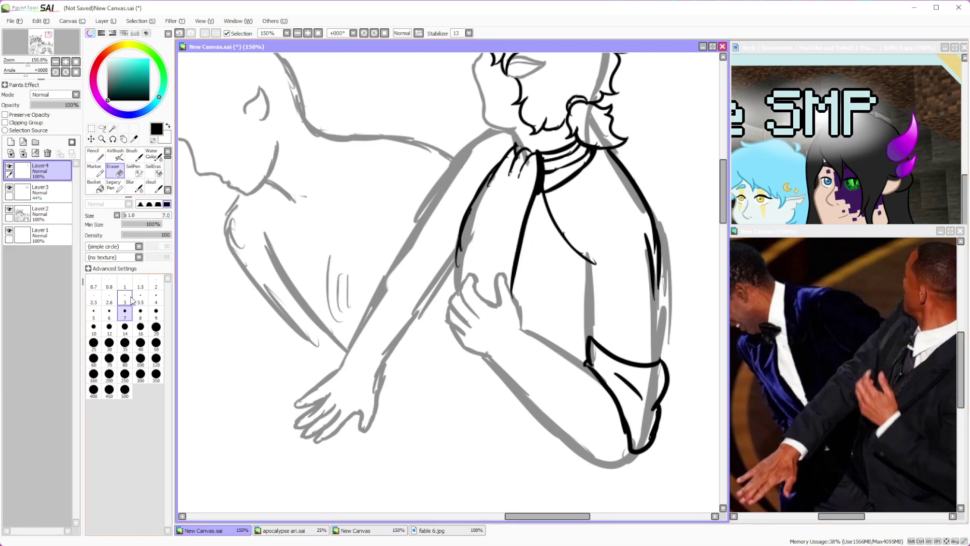
mouse_move(595, 270)
left_mouse_down()
mouse_move(545, 212)
mouse_move(547, 226)
left_mouse_up()
key("n")
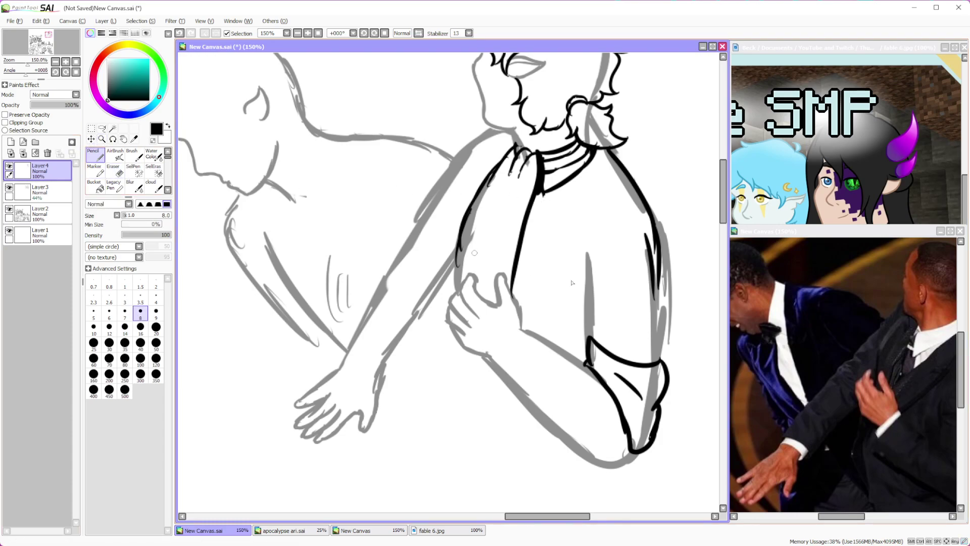
mouse_move(597, 265)
left_mouse_down()
mouse_move(644, 257)
mouse_move(636, 260)
left_mouse_up()
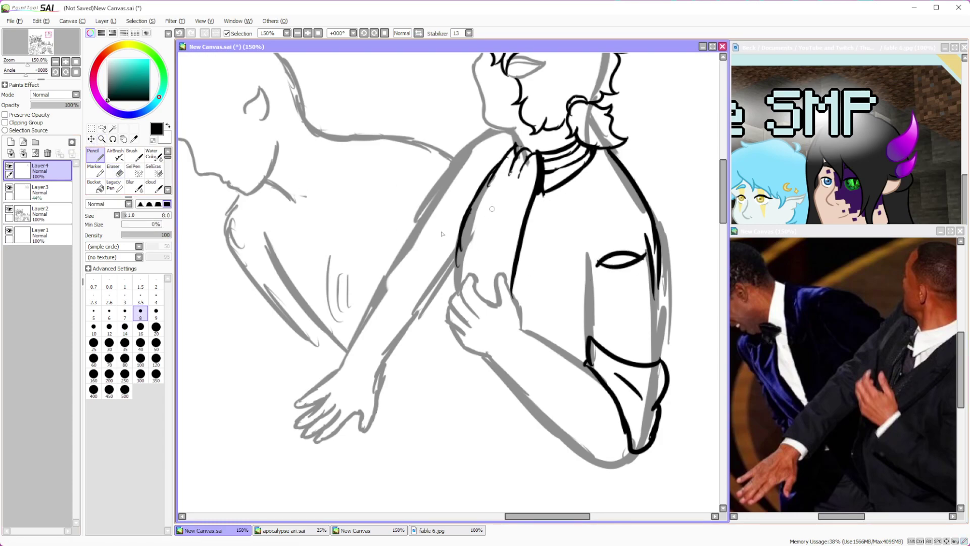
scroll(430, 284, "down", 3)
scroll(427, 281, "up", 3)
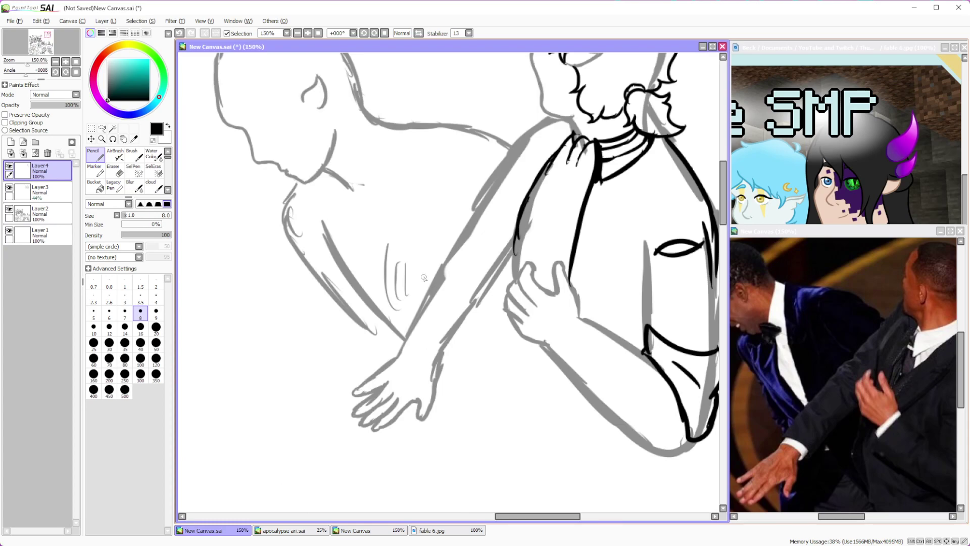
Ink the wrist cuff with a fold line, the forearm sleeve's upper edge and a line below the cuff
mouse_move(411, 326)
left_mouse_down()
mouse_move(430, 348)
mouse_move(442, 344)
mouse_move(420, 304)
mouse_move(460, 306)
left_mouse_up()
key("ctrl+z")
mouse_move(469, 311)
left_mouse_down()
mouse_move(456, 350)
mouse_move(443, 337)
left_mouse_up()
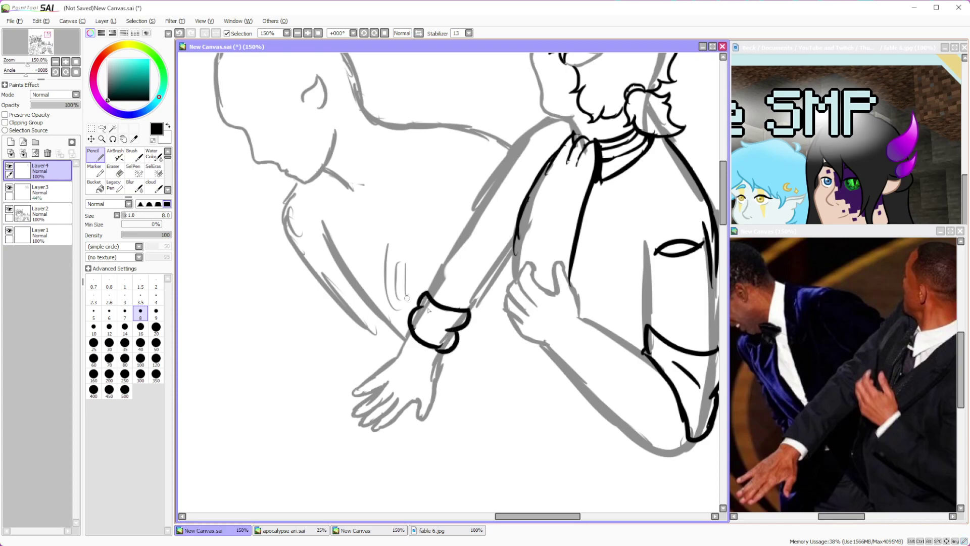
left_click_drag(422, 313, 439, 326)
left_click_drag(484, 234, 514, 266)
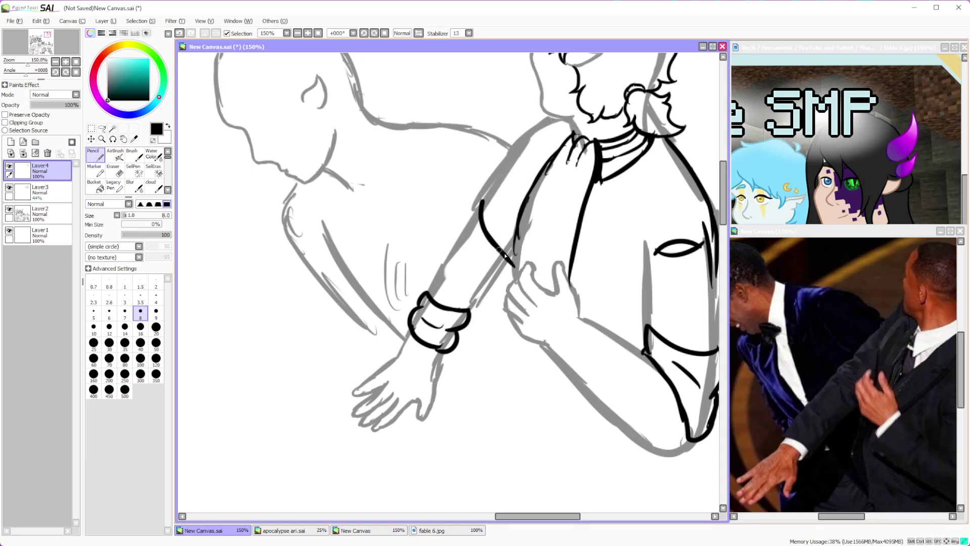
mouse_move(481, 198)
left_mouse_down()
mouse_move(430, 285)
mouse_move(472, 312)
mouse_move(498, 280)
left_mouse_up()
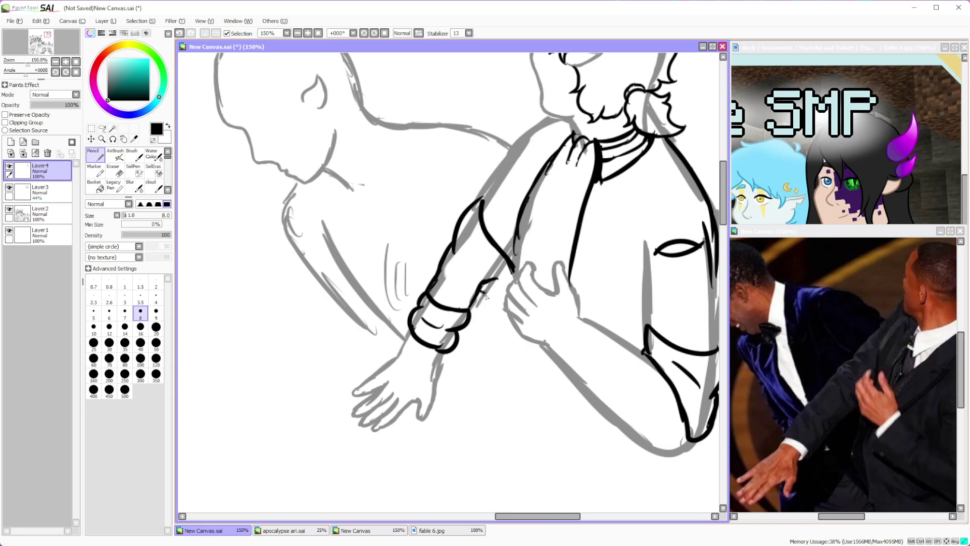
left_click_drag(471, 306, 478, 349)
left_click(179, 33)
left_click_drag(443, 369, 501, 357)
Ink a horn on the horned figure's head and erase the stray curl inside it
scroll(523, 330, "down", 5)
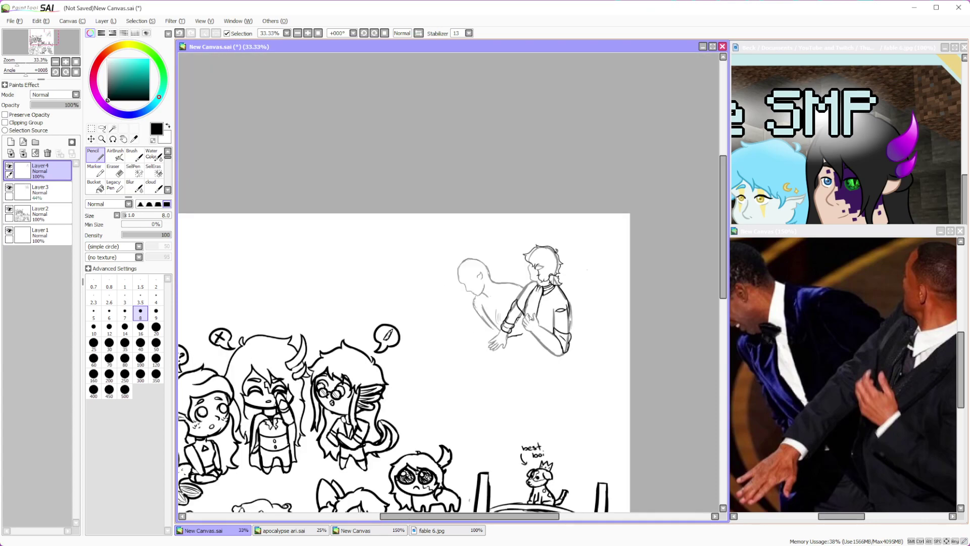
scroll(437, 345, "up", 5)
scroll(437, 345, "down", 5)
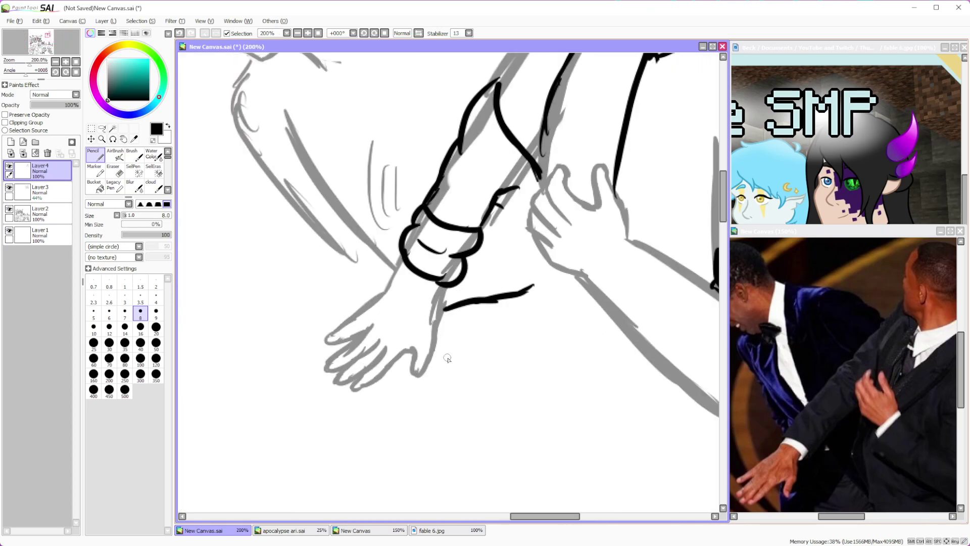
scroll(484, 261, "up", 1)
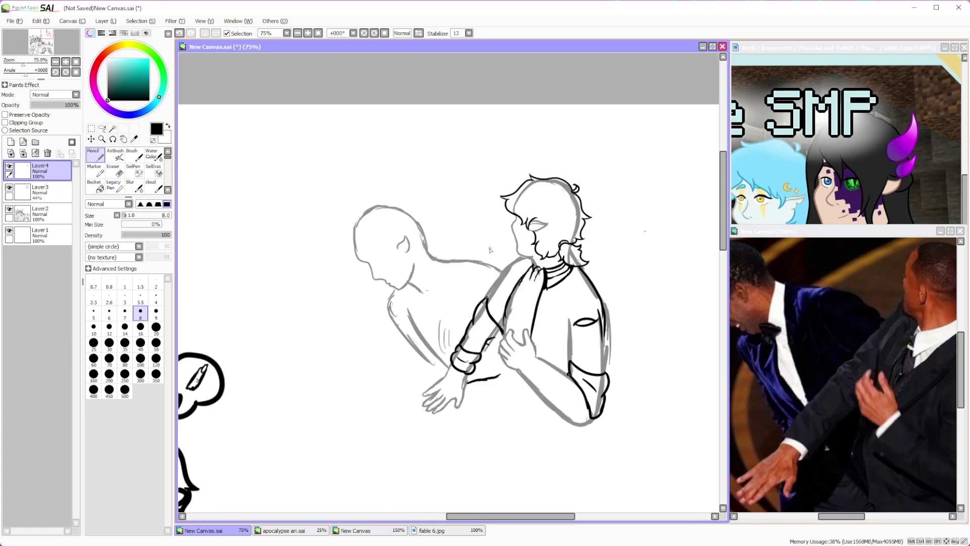
scroll(501, 240, "up", 1)
scroll(500, 240, "down", 3)
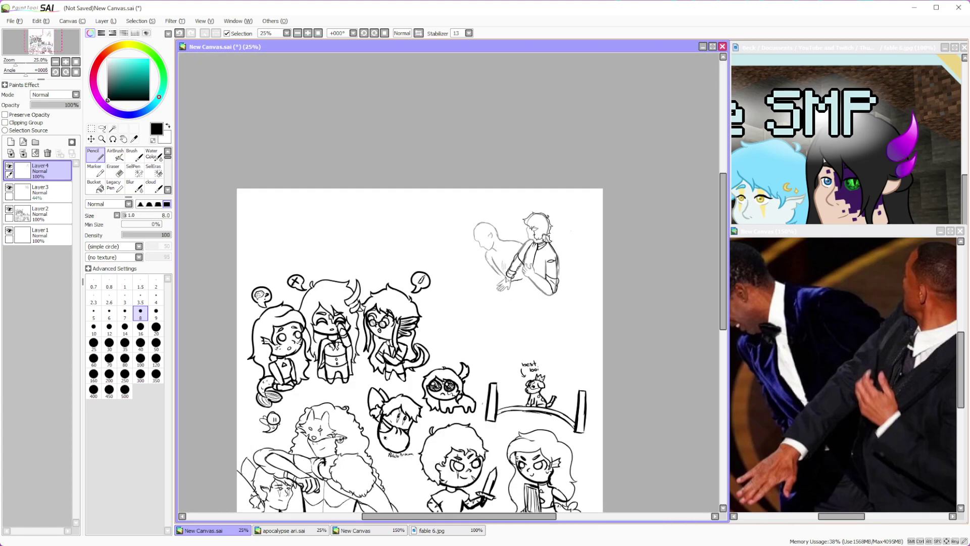
scroll(505, 274, "up", 5)
scroll(473, 210, "down", 3)
scroll(475, 132, "up", 2)
scroll(475, 132, "up", 1)
mouse_move(433, 218)
left_mouse_down()
mouse_move(448, 248)
mouse_move(455, 222)
mouse_move(414, 128)
mouse_move(454, 147)
mouse_move(460, 241)
mouse_move(473, 245)
mouse_move(485, 230)
mouse_move(476, 194)
mouse_move(493, 216)
mouse_move(494, 246)
mouse_move(483, 251)
left_mouse_up()
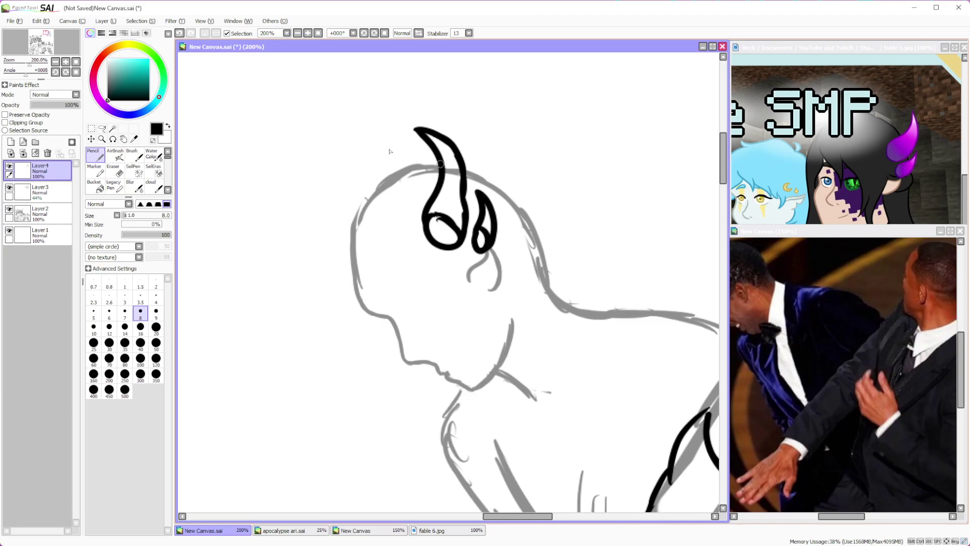
key("e")
mouse_move(451, 204)
left_mouse_down()
mouse_move(452, 232)
mouse_move(484, 240)
left_mouse_up()
scroll(496, 218, "down", 5)
scroll(498, 226, "up", 5)
Ink the fringe, the top of the head and the long hair outline down to its tip
left_click(95, 155)
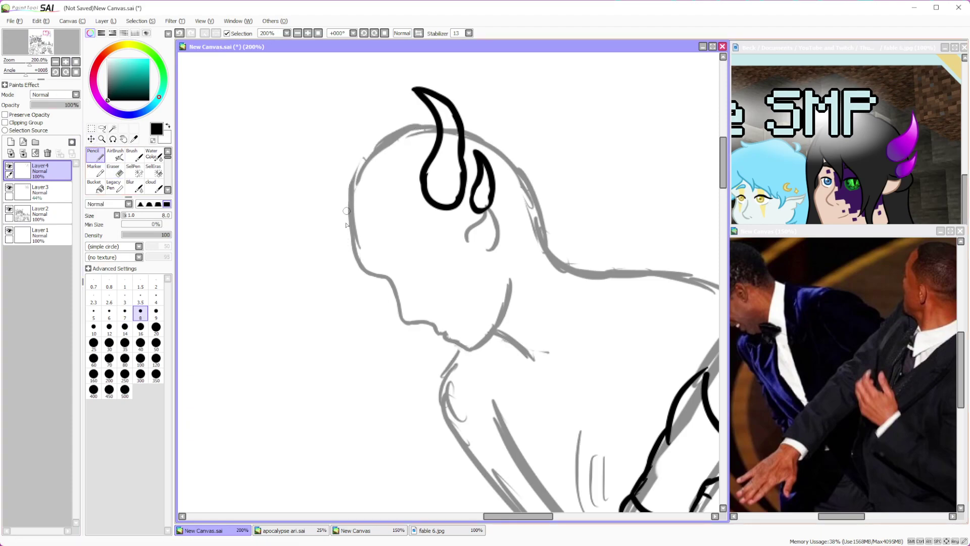
mouse_move(348, 252)
left_mouse_down()
mouse_move(439, 261)
mouse_move(430, 247)
mouse_move(496, 299)
mouse_move(464, 222)
mouse_move(479, 266)
left_mouse_up()
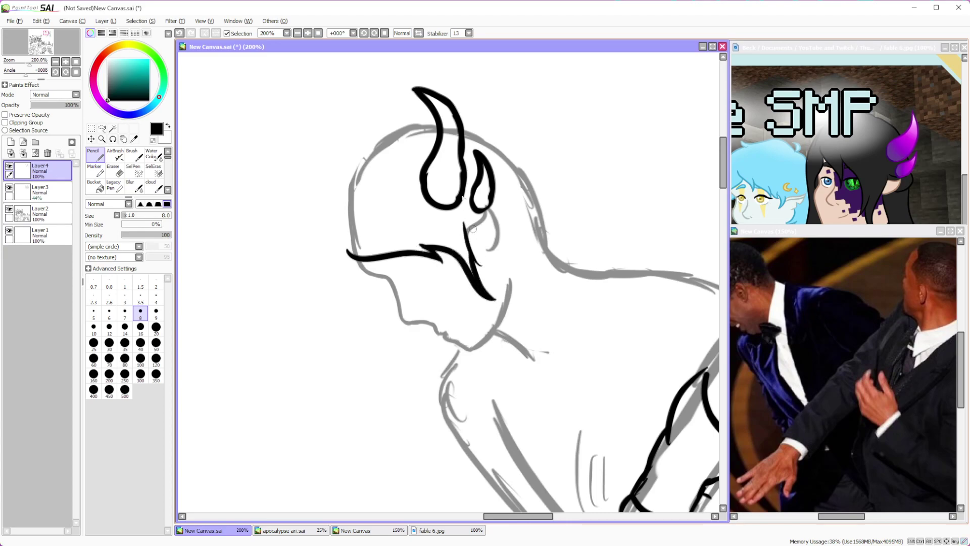
mouse_move(359, 166)
left_mouse_down()
mouse_move(371, 139)
mouse_move(413, 120)
mouse_move(448, 115)
mouse_move(535, 130)
mouse_move(530, 143)
mouse_move(582, 251)
mouse_move(621, 257)
left_mouse_up()
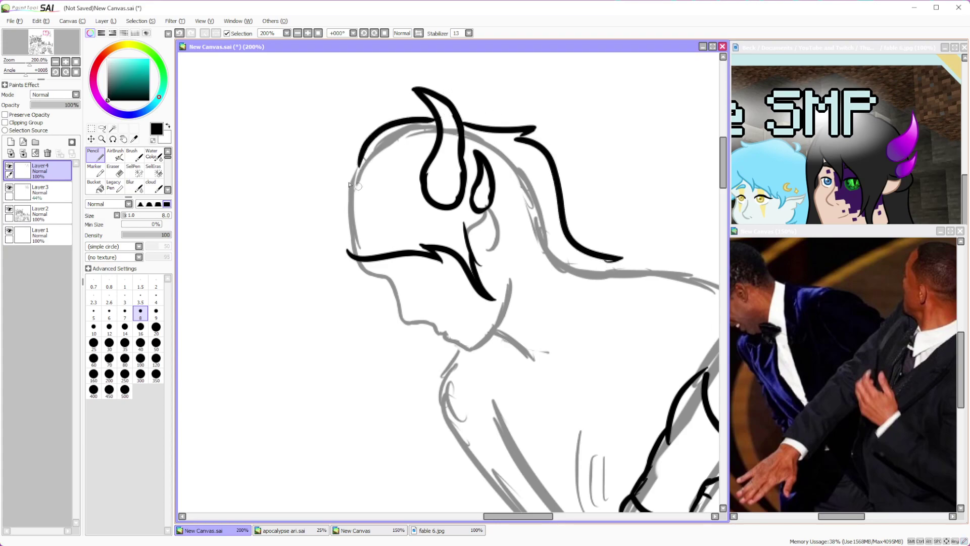
mouse_move(359, 162)
left_mouse_down()
mouse_move(334, 238)
mouse_move(341, 231)
mouse_move(367, 299)
mouse_move(369, 407)
mouse_move(393, 377)
mouse_move(396, 453)
mouse_move(374, 476)
mouse_move(407, 471)
left_mouse_up()
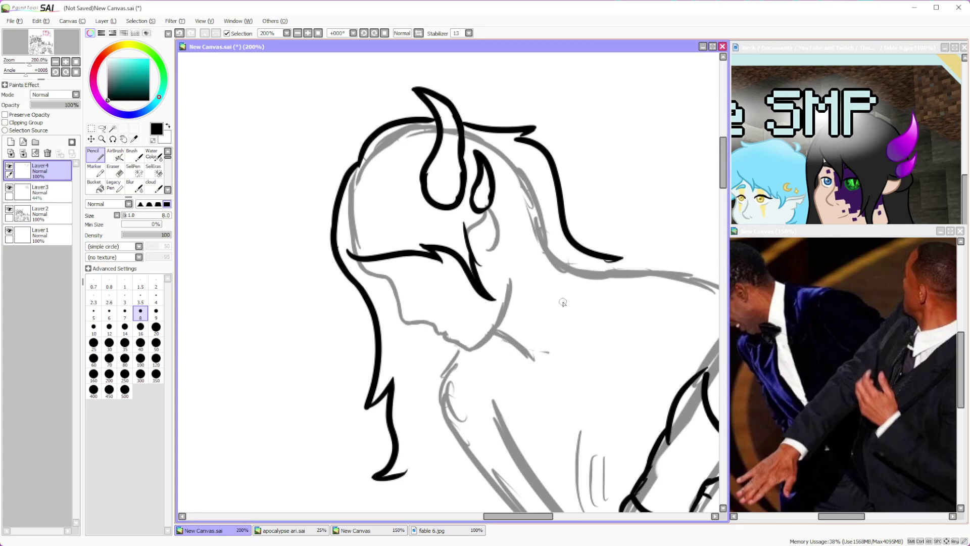
scroll(509, 340, "down", 5)
scroll(507, 310, "up", 4)
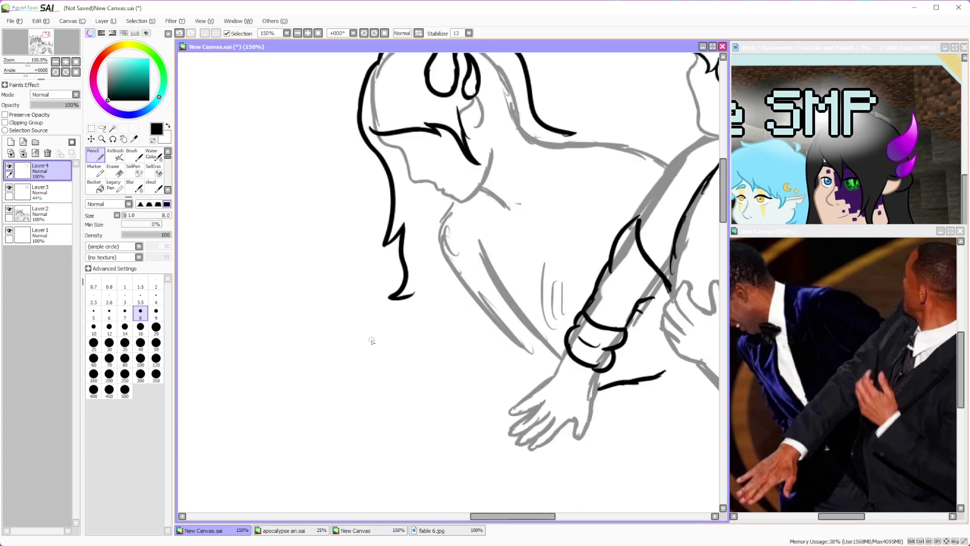
mouse_move(414, 292)
left_mouse_down()
mouse_move(437, 361)
mouse_move(483, 328)
mouse_move(493, 337)
left_mouse_up()
Bring the fable 6.jpg character reference image to the front
scroll(501, 331, "down", 4)
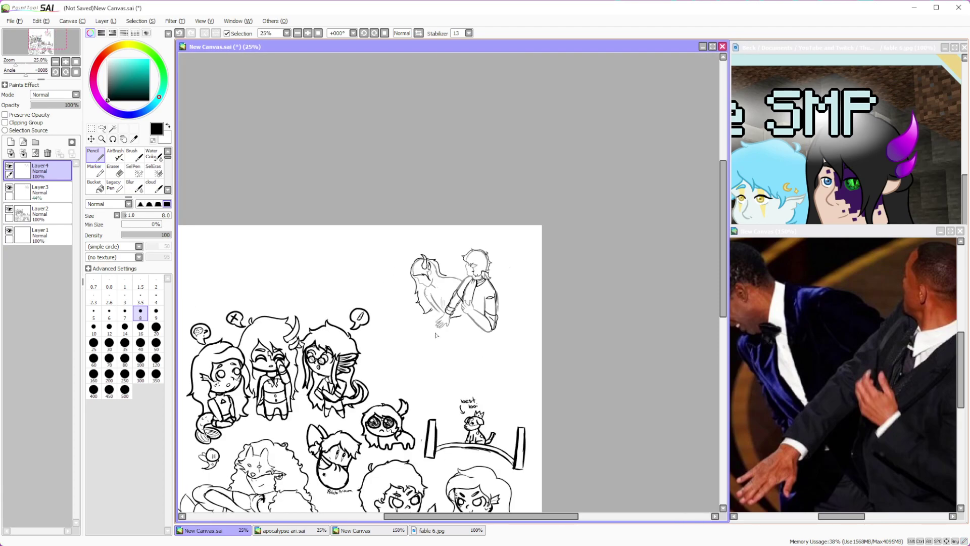
scroll(382, 299, "up", 4)
scroll(383, 298, "up", 3)
scroll(396, 316, "down", 2)
scroll(439, 351, "up", 1)
scroll(438, 352, "down", 1)
scroll(430, 353, "up", 1)
scroll(299, 379, "down", 4)
scroll(382, 415, "up", 3)
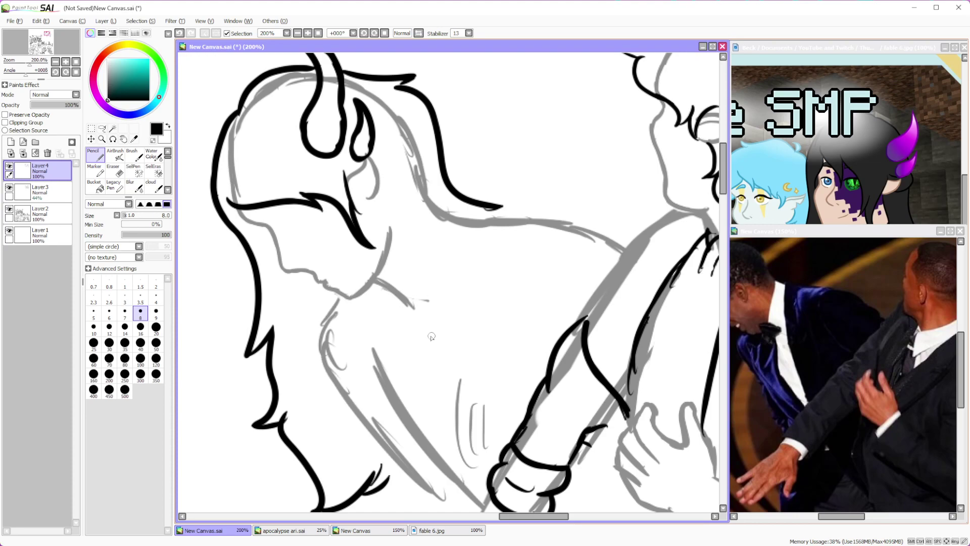
left_click(807, 124)
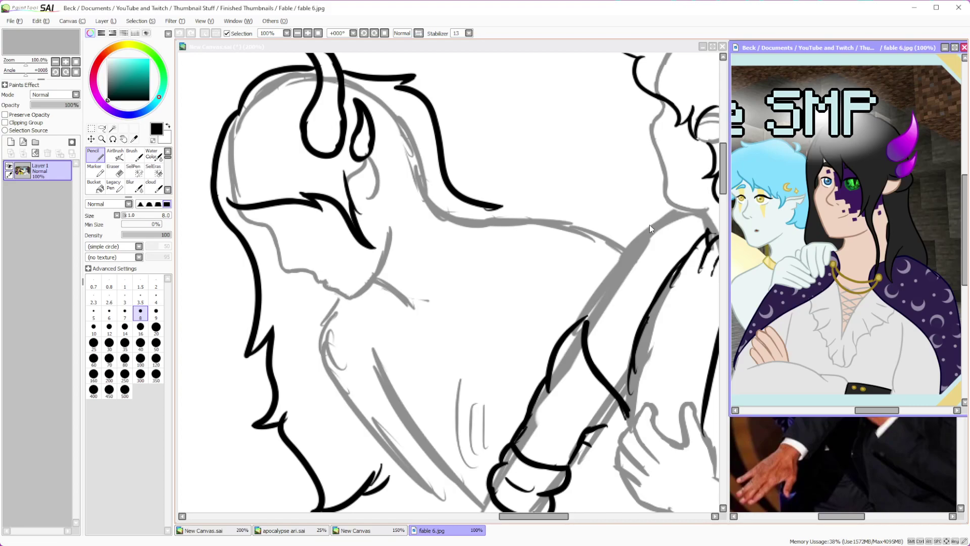
Back on New Canvas.sai, ink the horned figure's shoulder outline and both shirt front edges
left_click(408, 214)
mouse_move(480, 220)
left_mouse_down()
mouse_move(485, 345)
mouse_move(554, 356)
left_mouse_up()
mouse_move(438, 212)
left_mouse_down()
mouse_move(461, 218)
mouse_move(466, 236)
mouse_move(633, 242)
left_mouse_up()
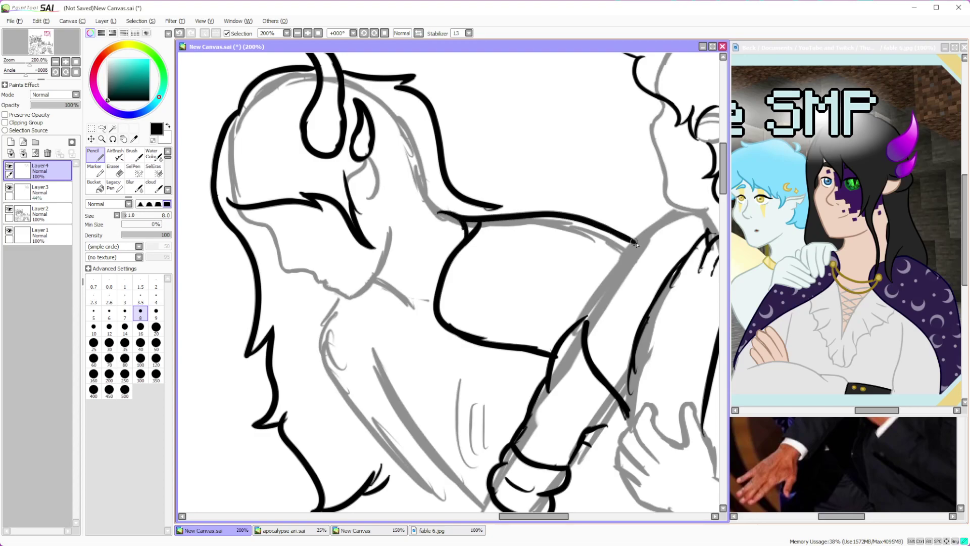
mouse_move(386, 297)
left_mouse_down()
mouse_move(409, 329)
mouse_move(390, 366)
mouse_move(389, 433)
mouse_move(402, 463)
left_mouse_up()
mouse_move(399, 306)
left_mouse_down()
mouse_move(388, 286)
mouse_move(391, 298)
mouse_move(337, 301)
mouse_move(316, 352)
mouse_move(368, 471)
mouse_move(358, 459)
mouse_move(355, 510)
left_mouse_up()
left_click_drag(395, 451, 433, 518)
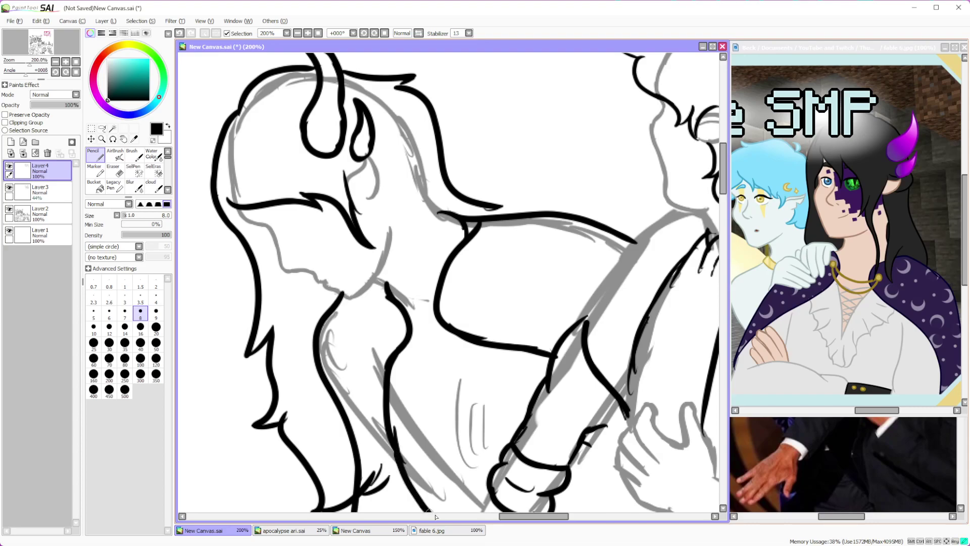
Add buttons to the shirt and ink its V-shaped opening
left_click_drag(388, 315, 383, 308)
left_click_drag(448, 293, 449, 292)
left_click_drag(390, 337, 388, 340)
left_click_drag(464, 316, 463, 311)
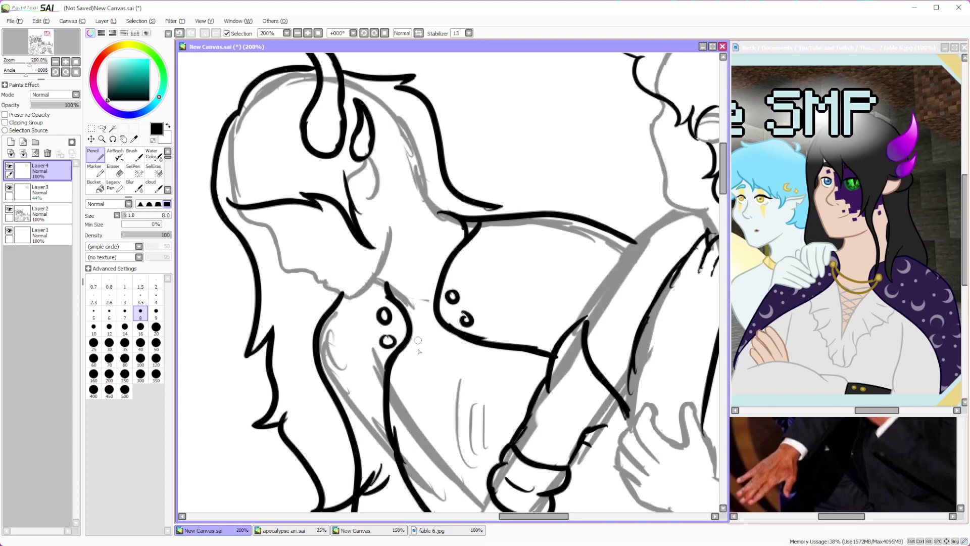
mouse_move(412, 332)
left_mouse_down()
mouse_move(475, 399)
mouse_move(462, 339)
left_mouse_up()
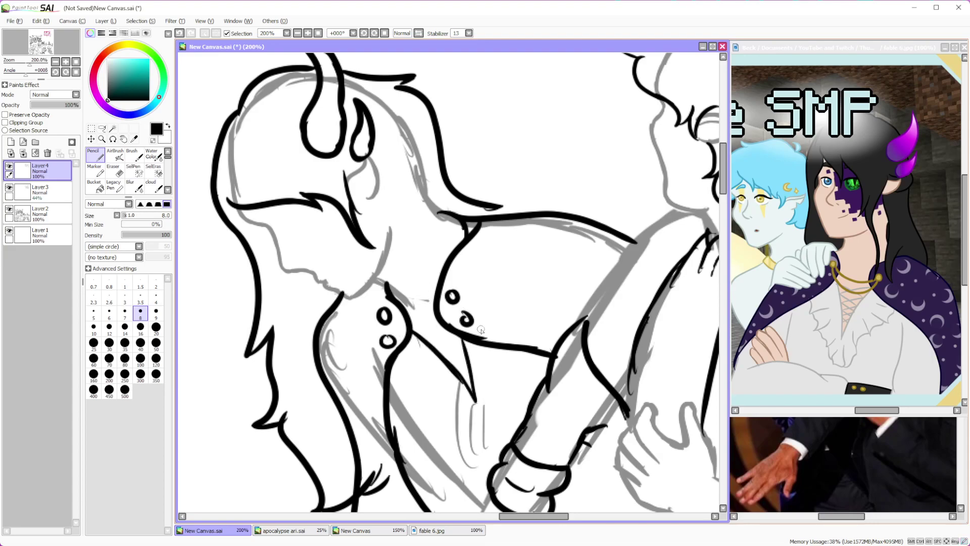
scroll(481, 330, "down", 3)
scroll(473, 345, "up", 5)
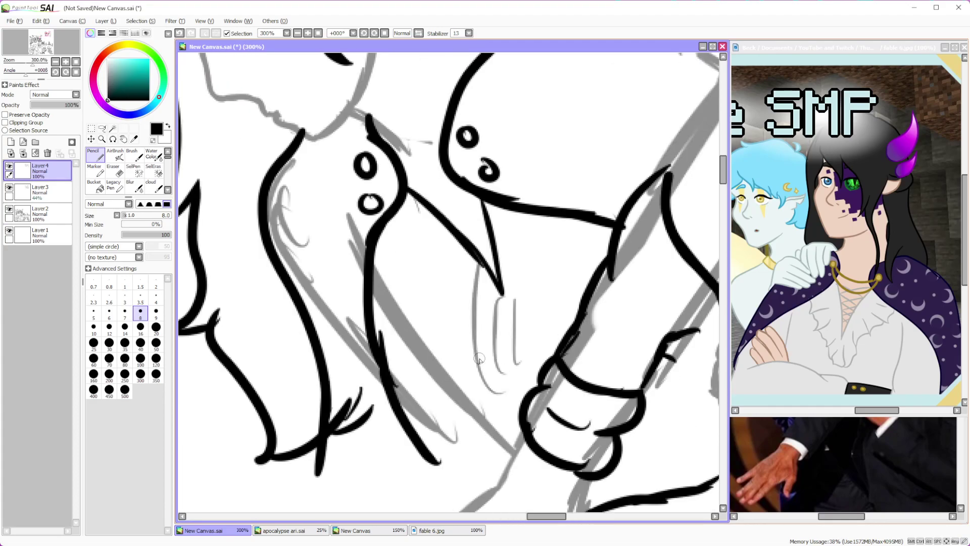
Draw criss-cross lacing across the shirt opening, plus the collar line and a long fold beside it
mouse_move(487, 231)
left_mouse_down()
mouse_move(509, 231)
mouse_move(489, 232)
left_mouse_up()
mouse_move(460, 197)
left_mouse_down()
mouse_move(482, 200)
mouse_move(488, 182)
mouse_move(472, 223)
left_mouse_up()
mouse_move(434, 170)
left_mouse_down()
mouse_move(489, 171)
mouse_move(451, 196)
left_mouse_up()
mouse_move(390, 129)
left_mouse_down()
mouse_move(457, 127)
mouse_move(445, 114)
mouse_move(423, 162)
left_mouse_up()
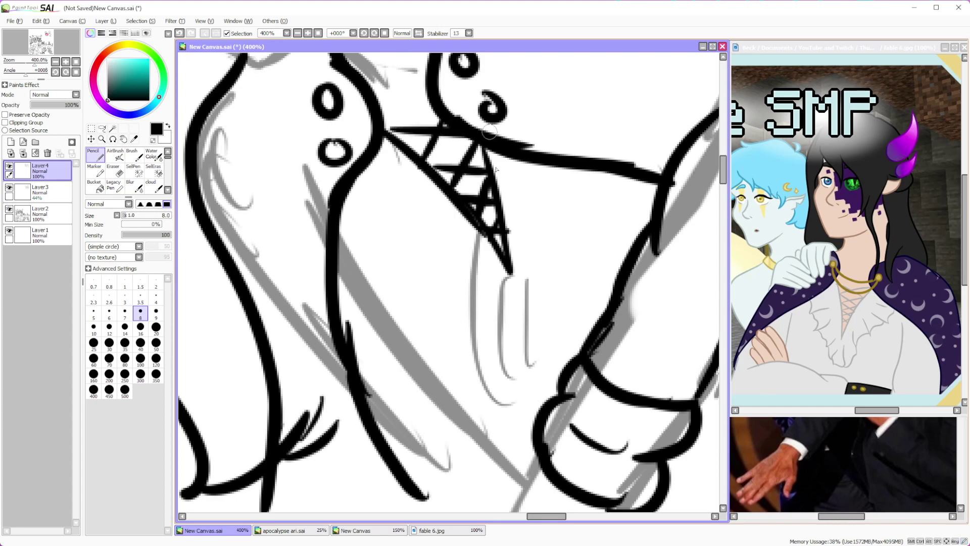
left_click_drag(482, 147, 529, 217)
mouse_move(388, 133)
left_mouse_down()
mouse_move(404, 242)
mouse_move(396, 270)
left_mouse_up()
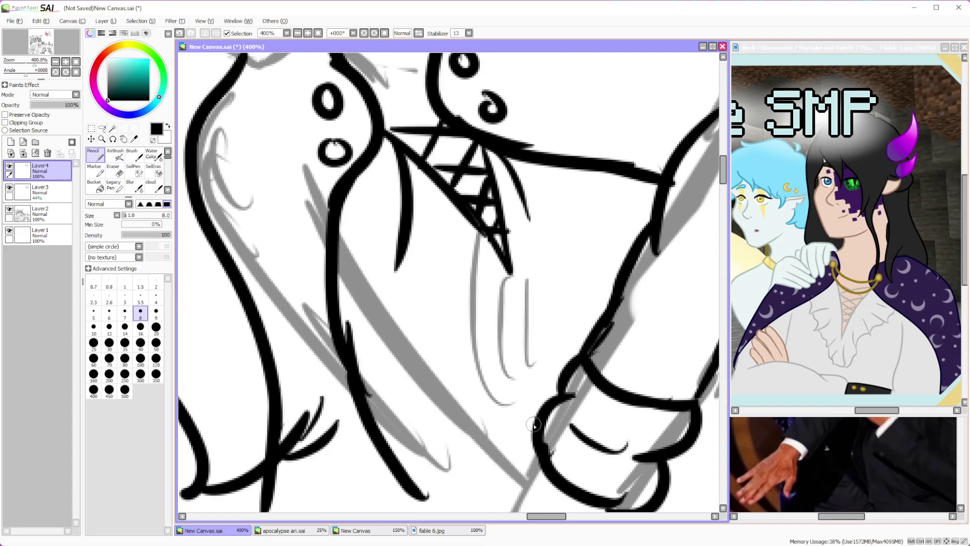
scroll(530, 353, "down", 5)
scroll(502, 362, "up", 2)
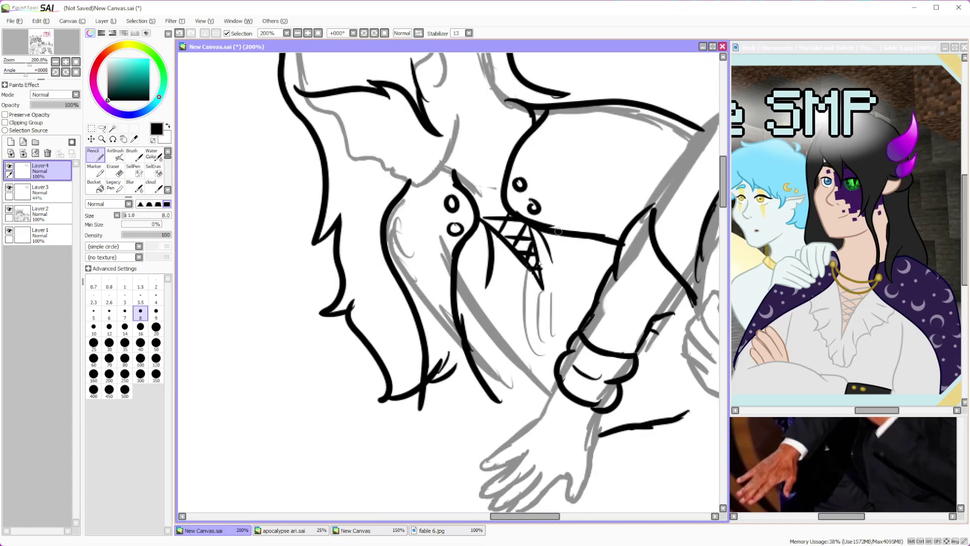
Ink the wavy ruffle below the lacing, with its pointed lower edge and inner fold lines
left_click_drag(543, 291, 536, 332)
mouse_move(462, 260)
left_mouse_down()
mouse_move(539, 323)
mouse_move(535, 331)
left_mouse_up()
mouse_move(544, 287)
left_mouse_down()
mouse_move(574, 317)
mouse_move(559, 230)
mouse_move(566, 264)
mouse_move(560, 253)
mouse_move(548, 274)
mouse_move(565, 277)
mouse_move(550, 284)
mouse_move(532, 275)
mouse_move(529, 296)
left_mouse_up()
left_click_drag(513, 260, 510, 286)
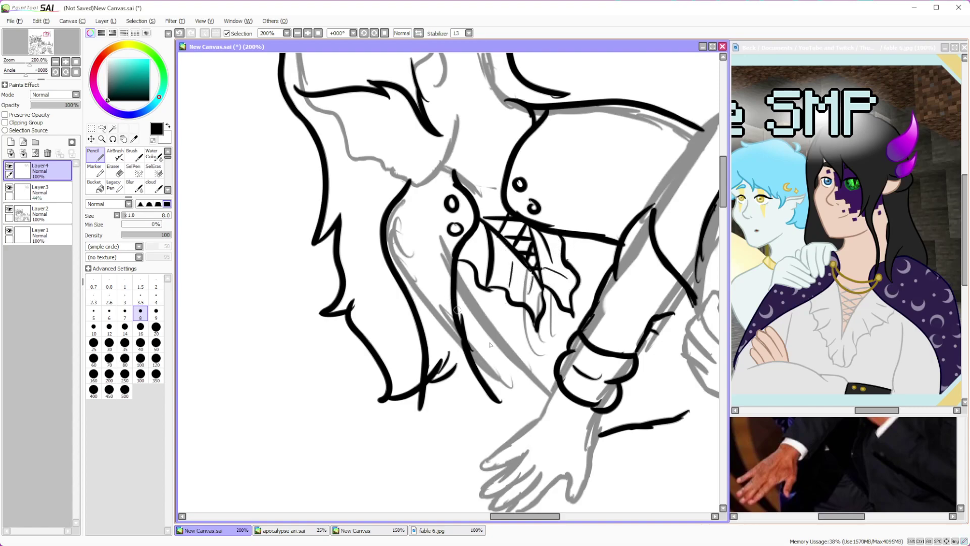
scroll(641, 433, "down", 3)
scroll(551, 290, "down", 3)
scroll(552, 277, "up", 7)
scroll(553, 275, "down", 3)
scroll(458, 203, "up", 2)
scroll(458, 203, "up", 1)
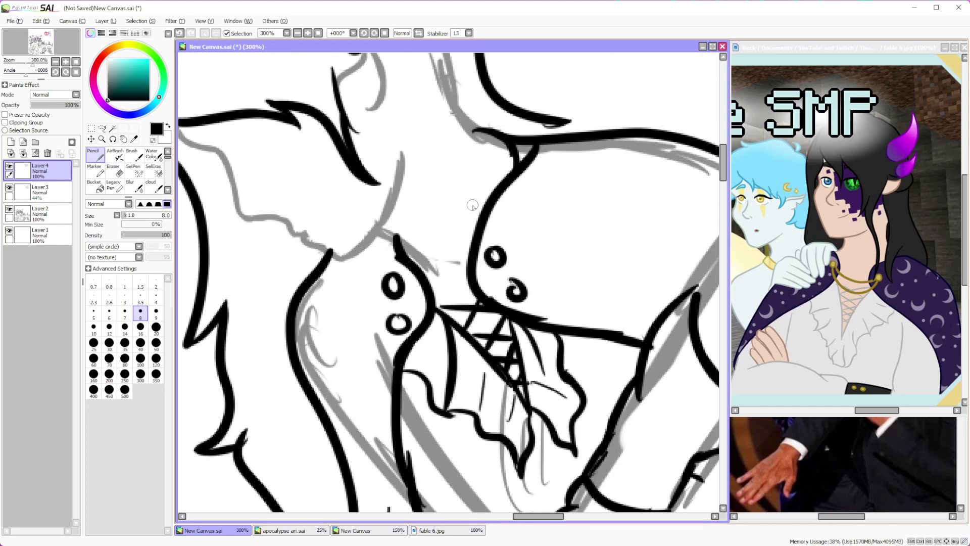
Link the button loops with a curved tie, ink the jaw and neckline, and erase a stray line at size 8
left_click_drag(404, 282, 486, 269)
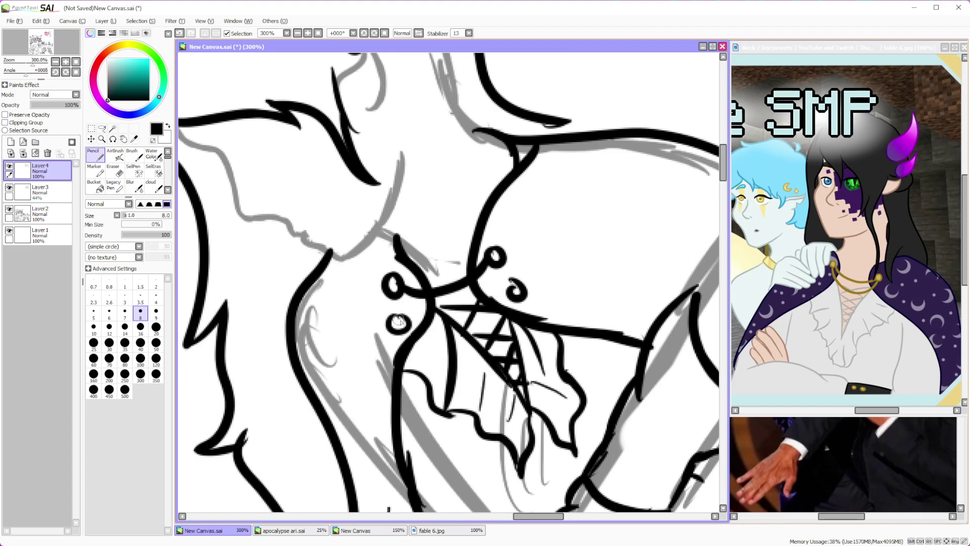
scroll(515, 323, "down", 6)
scroll(513, 309, "up", 6)
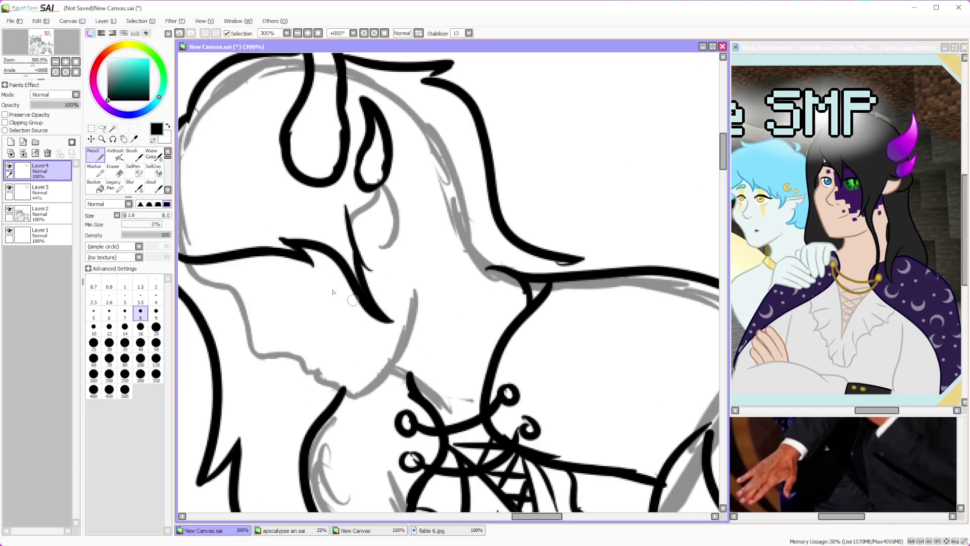
mouse_move(399, 237)
left_mouse_down()
mouse_move(420, 326)
mouse_move(424, 444)
mouse_move(439, 468)
mouse_move(488, 336)
mouse_move(485, 244)
left_mouse_up()
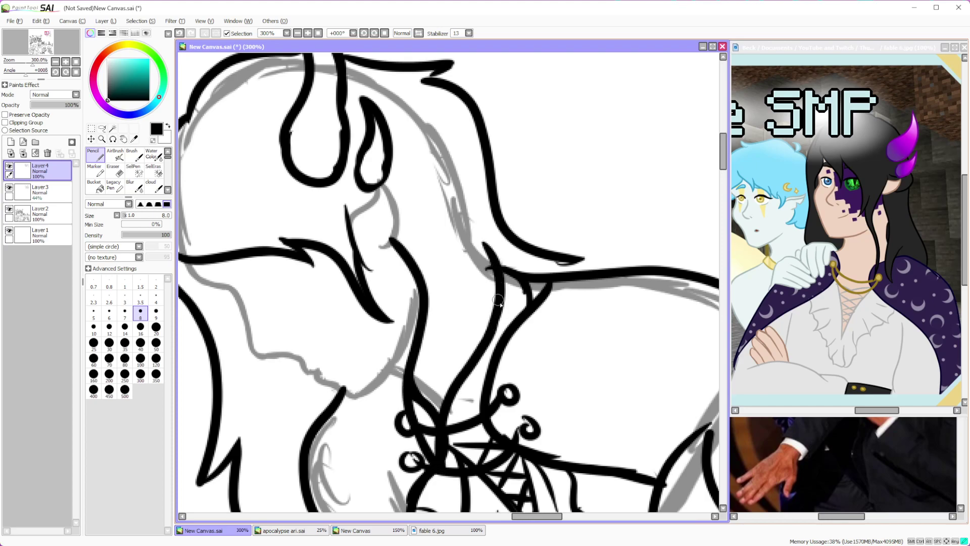
key("e")
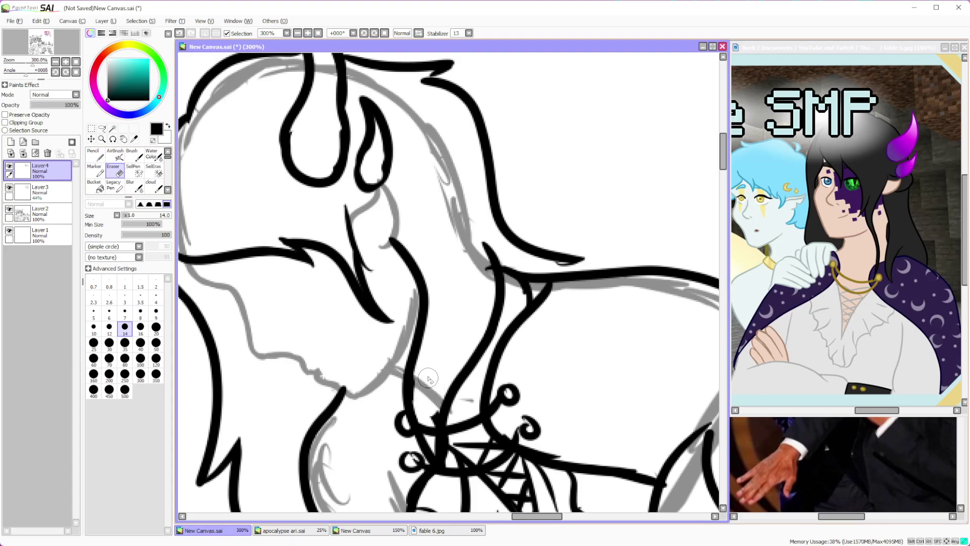
left_click(141, 314)
left_click_drag(425, 435, 421, 416)
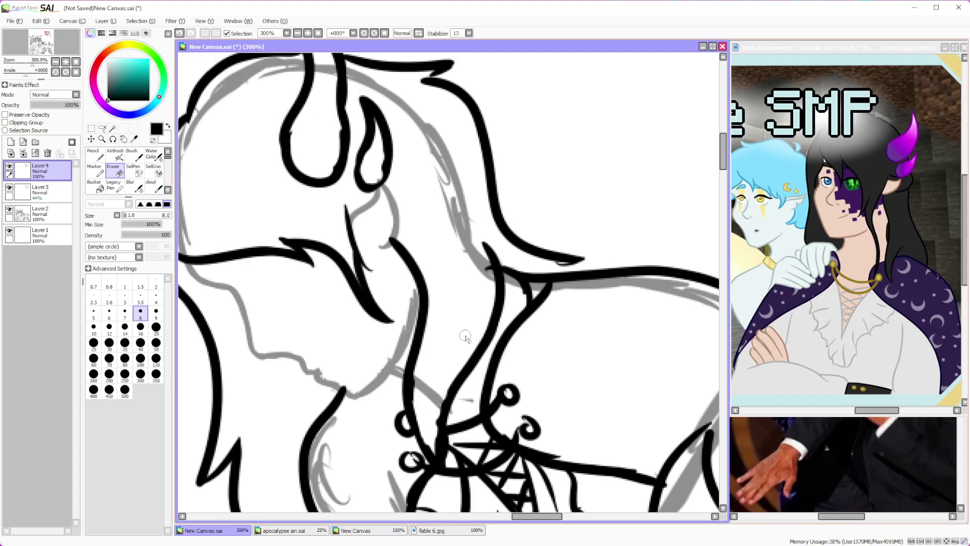
scroll(465, 336, "down", 7)
scroll(492, 327, "up", 3)
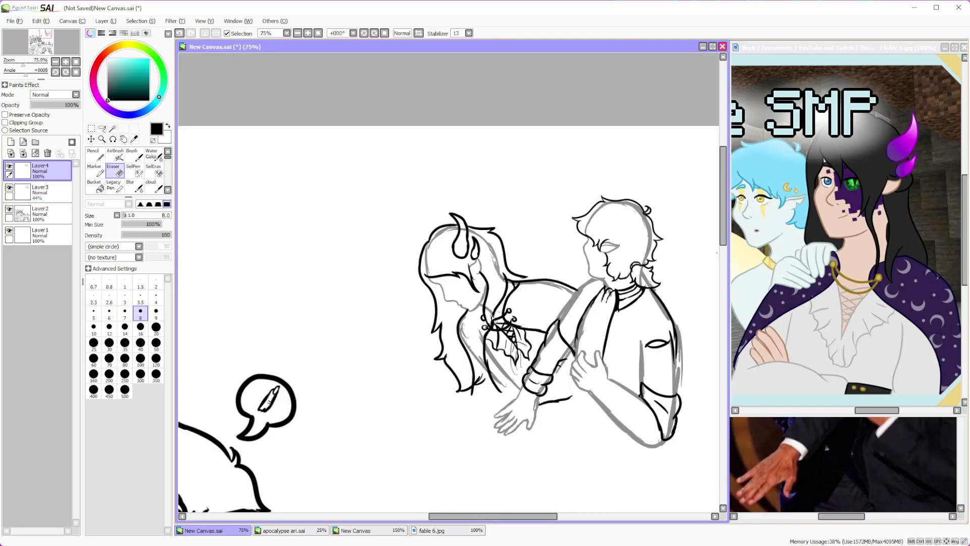
Tilt the canvas view and pencil-ink the closed eye's curve, small upper eyelid and lash line
scroll(491, 318, "down", 1)
scroll(492, 318, "up", 4)
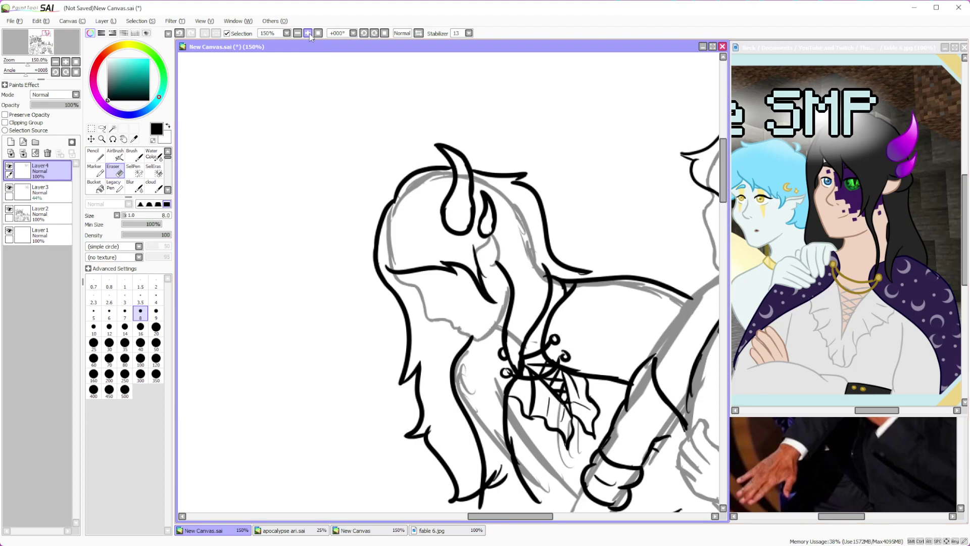
left_click(373, 33)
left_click(374, 32)
left_click(374, 33)
scroll(488, 214, "down", 2)
scroll(487, 213, "up", 5)
scroll(488, 212, "down", 2)
scroll(495, 273, "up", 3)
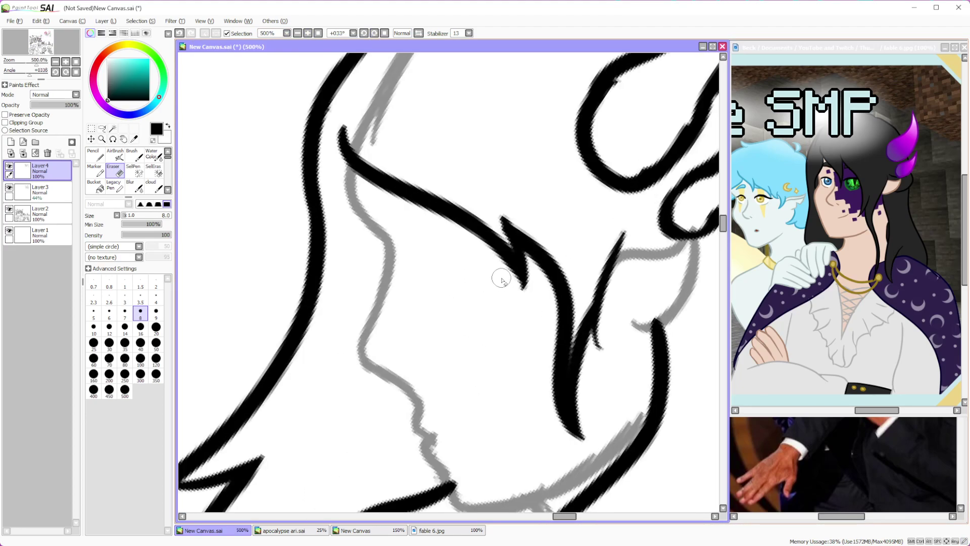
left_click(95, 155)
mouse_move(412, 292)
left_mouse_down()
mouse_move(458, 267)
mouse_move(493, 281)
mouse_move(487, 276)
left_mouse_up()
left_click_drag(393, 203, 433, 211)
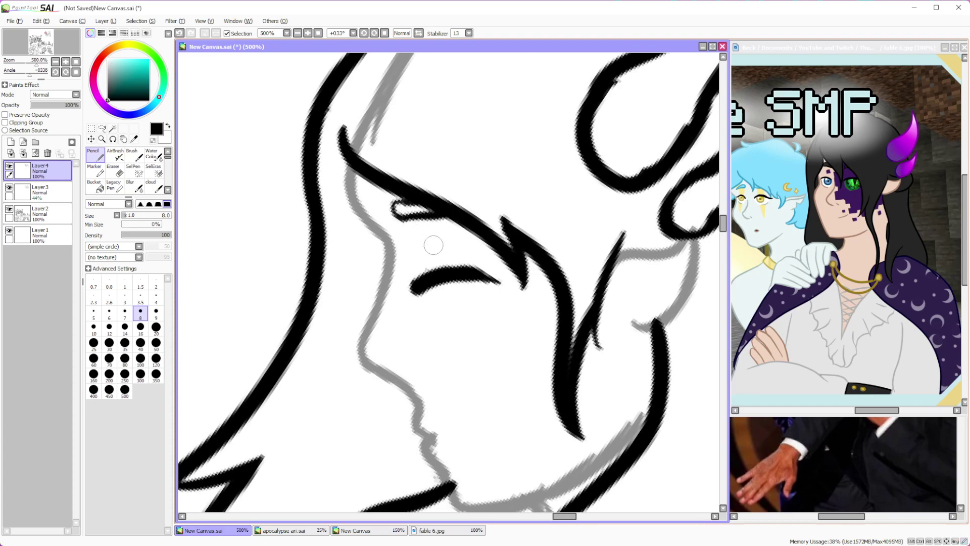
left_click_drag(410, 268, 412, 246)
Lasso the lower eye stroke, rotate it counter-clockwise, nudge it up, and deselect
left_click(102, 129)
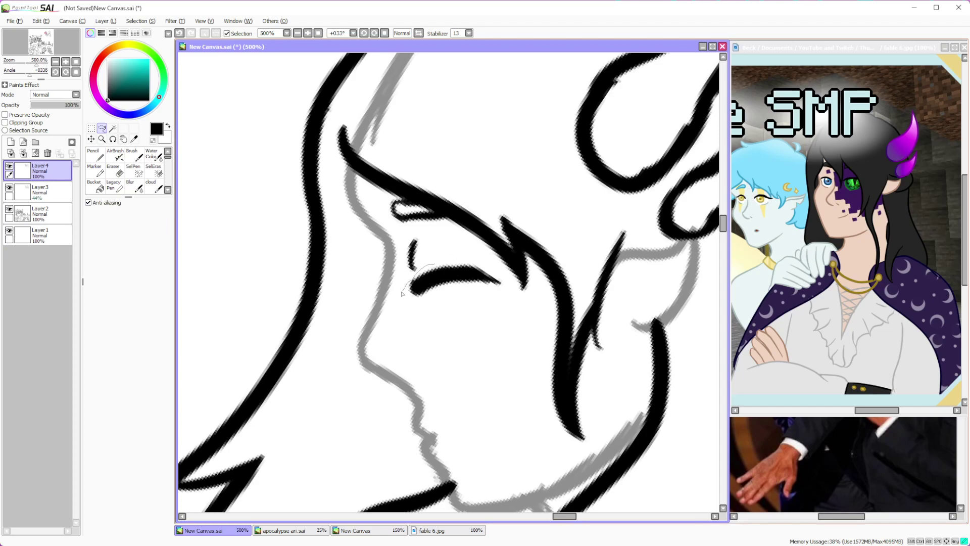
left_click_drag(502, 297, 503, 296)
key("ctrl+t")
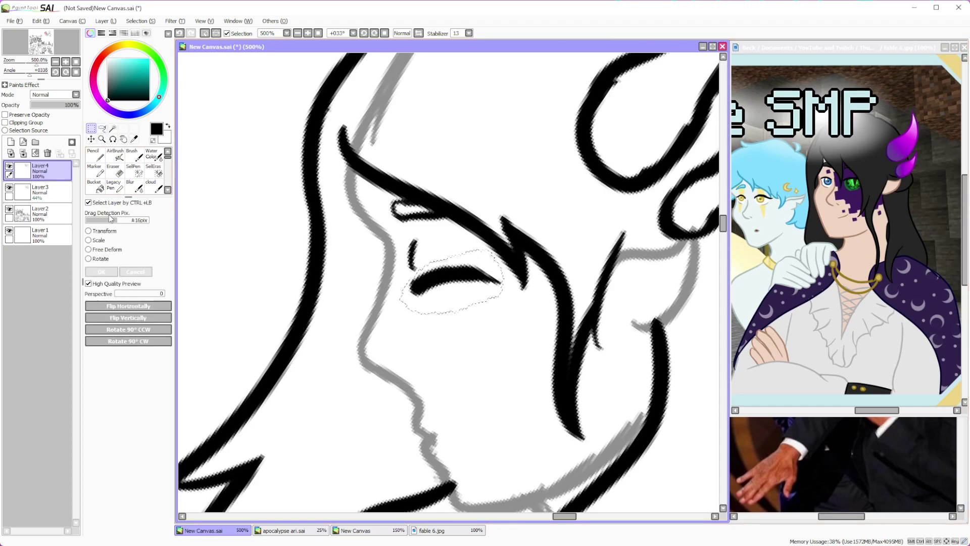
left_click_drag(570, 277, 563, 253)
left_click_drag(466, 284, 465, 281)
left_click(102, 272)
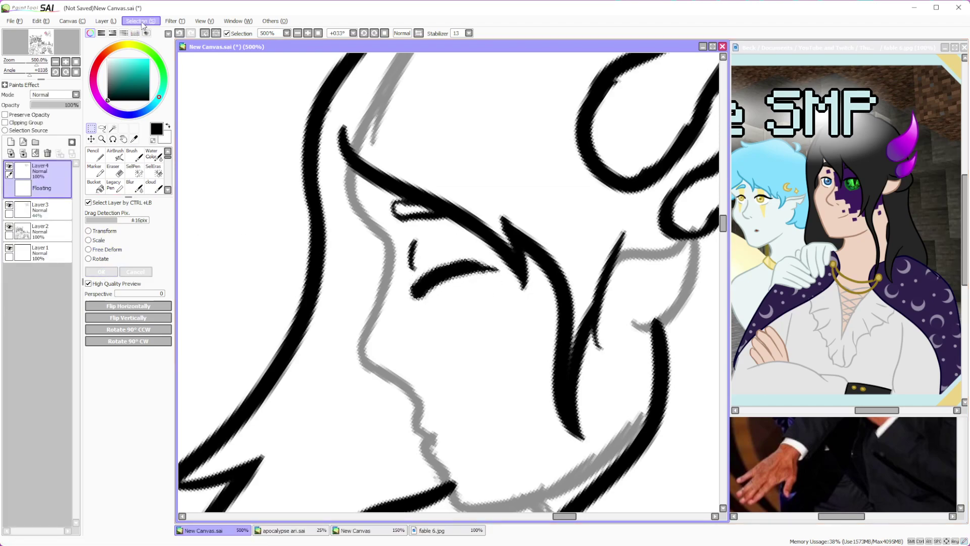
left_click(146, 31)
Select the upper eyelid stroke and rotate it level with Ctrl+T
left_click(102, 129)
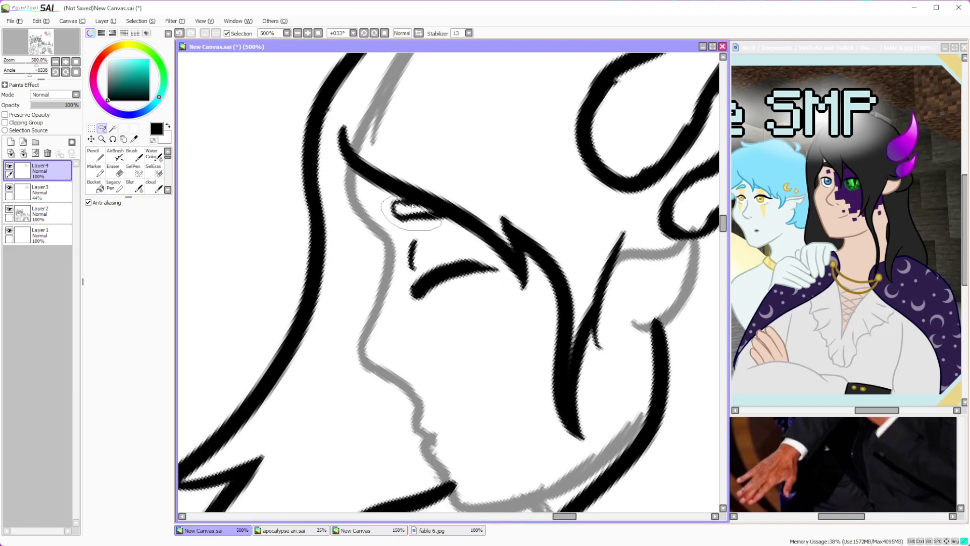
key("ctrl+t")
mouse_move(430, 210)
left_mouse_down()
mouse_move(480, 173)
mouse_move(416, 181)
left_mouse_up()
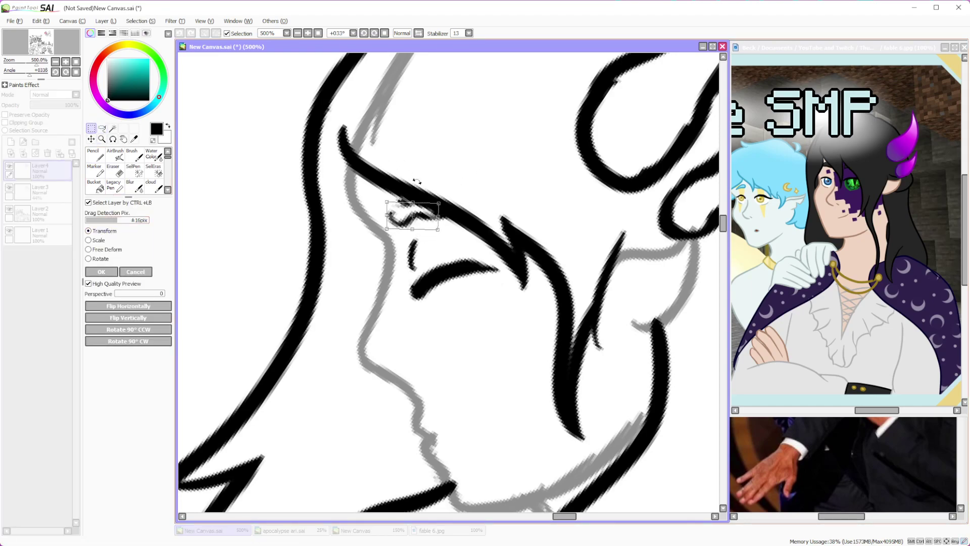
left_click(122, 275)
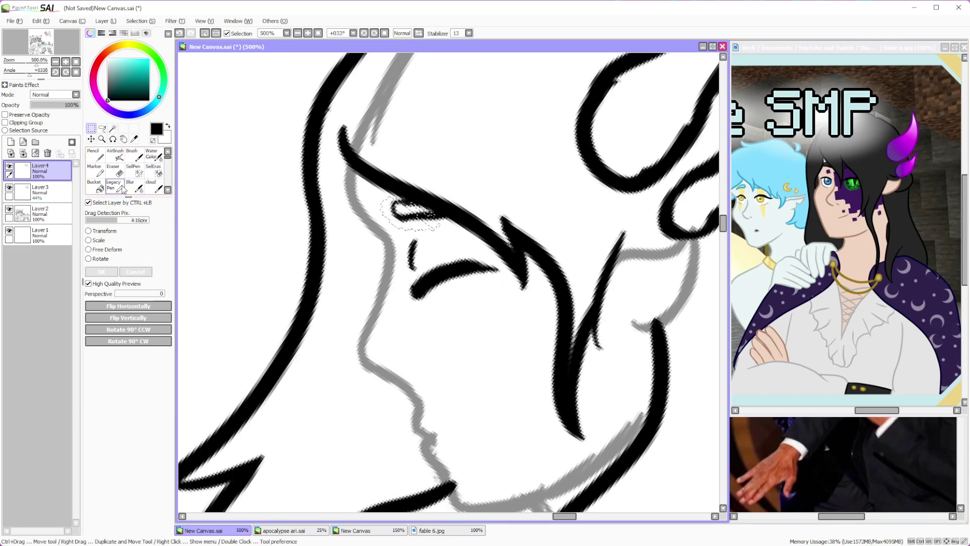
Clear the selection and erase the stray fragments under the brow line
key("e")
left_click(143, 21)
left_click(159, 31)
mouse_move(391, 203)
left_mouse_down()
mouse_move(443, 231)
mouse_move(415, 226)
mouse_move(434, 217)
left_mouse_up()
Pencil the eyebrow beneath the hairline and close the bottom of the lip shape
key("n")
mouse_move(416, 225)
left_mouse_down()
mouse_move(451, 216)
mouse_move(434, 203)
mouse_move(402, 227)
mouse_move(445, 200)
left_mouse_up()
scroll(447, 200, "down", 2)
scroll(474, 332, "up", 3)
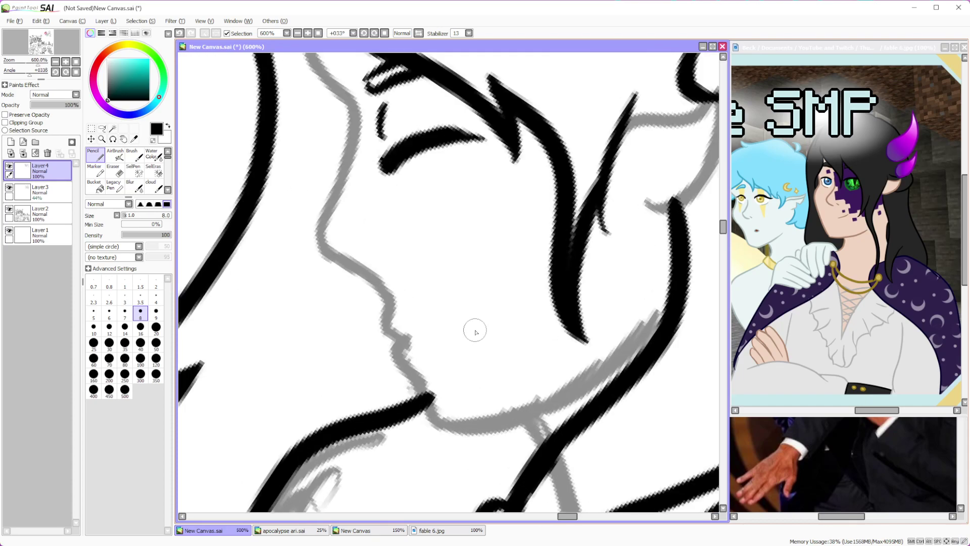
mouse_move(433, 308)
left_mouse_down()
mouse_move(482, 287)
mouse_move(499, 286)
mouse_move(497, 318)
left_mouse_up()
mouse_move(434, 309)
left_mouse_down()
mouse_move(484, 316)
mouse_move(453, 323)
mouse_move(515, 297)
left_mouse_up()
Check the slap reference photo, then straighten the canvas view back to 0° rotation
scroll(515, 297, "down", 8)
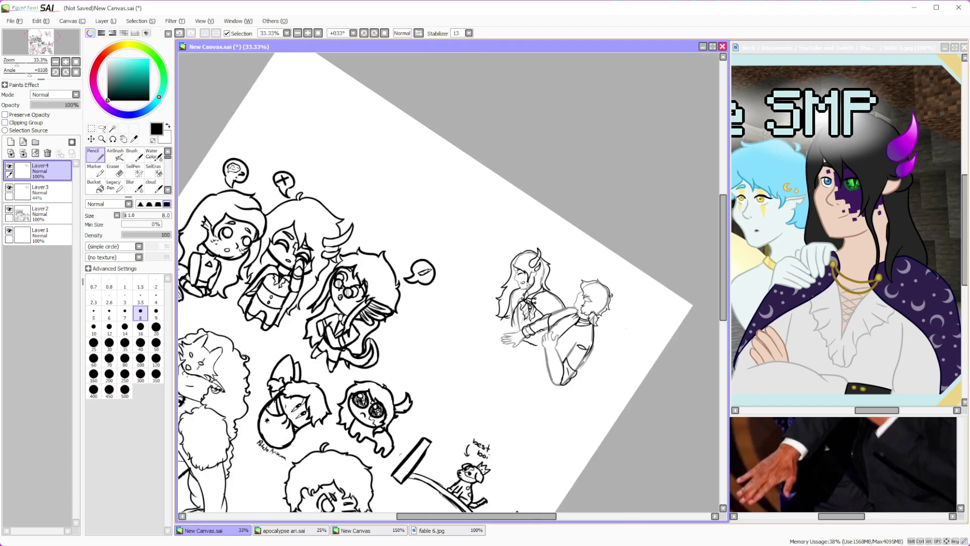
left_click(851, 458)
scroll(794, 355, "down", 2)
scroll(769, 335, "up", 3)
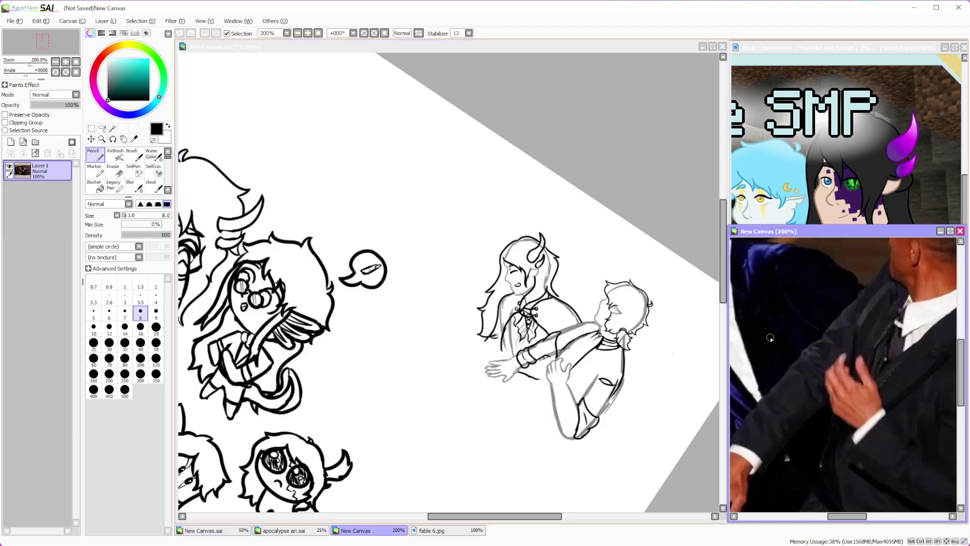
scroll(786, 319, "down", 3)
scroll(849, 359, "up", 5)
scroll(852, 364, "down", 4)
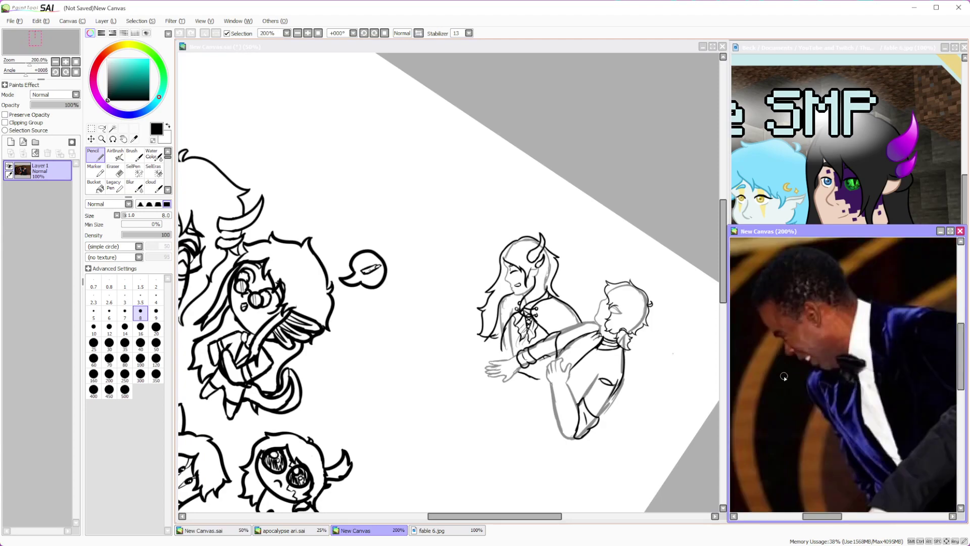
scroll(810, 373, "down", 3)
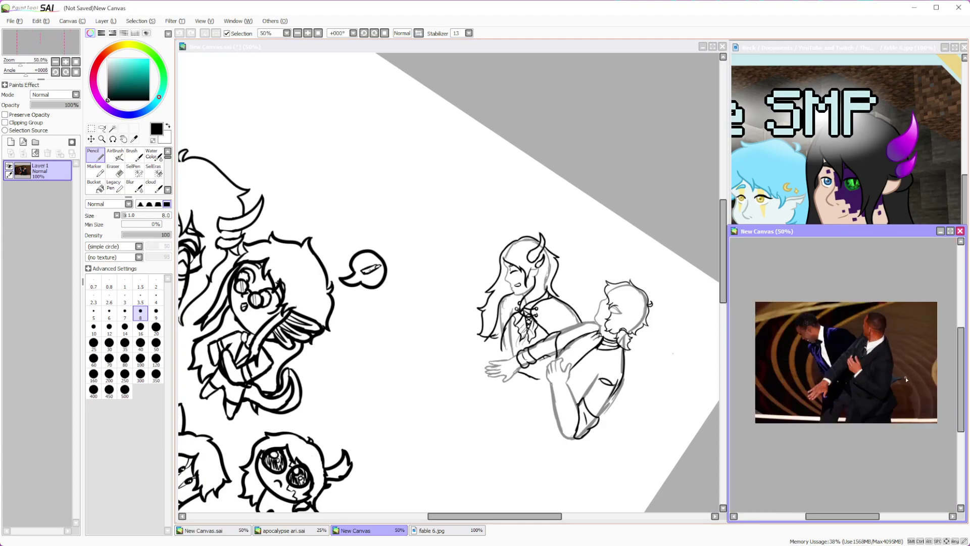
left_click(584, 253)
scroll(565, 256, "down", 2)
scroll(563, 257, "up", 2)
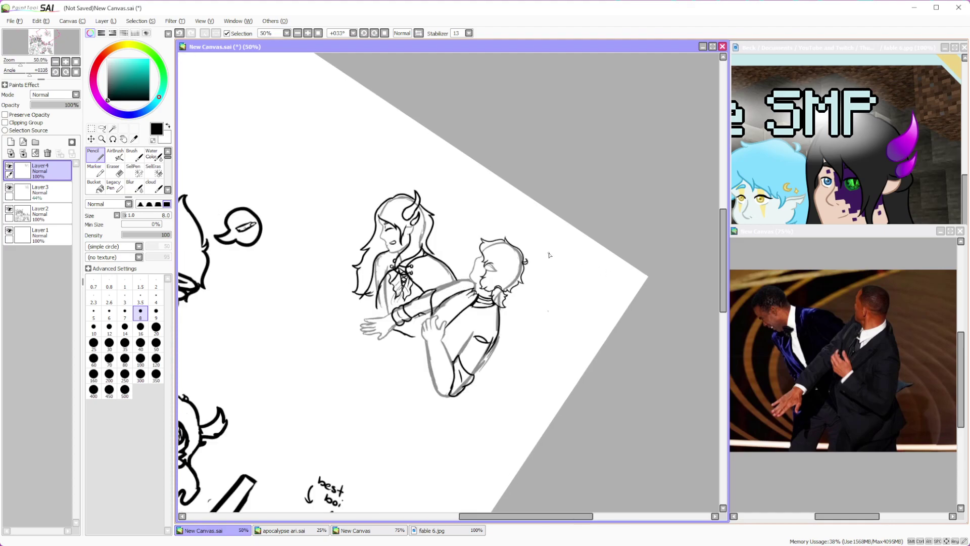
left_click(363, 33)
left_click(363, 33)
left_click(364, 33)
Lasso-transform the closed eye, confirm it, then select all and deselect with Ctrl+A, Ctrl+D
scroll(474, 170, "down", 2)
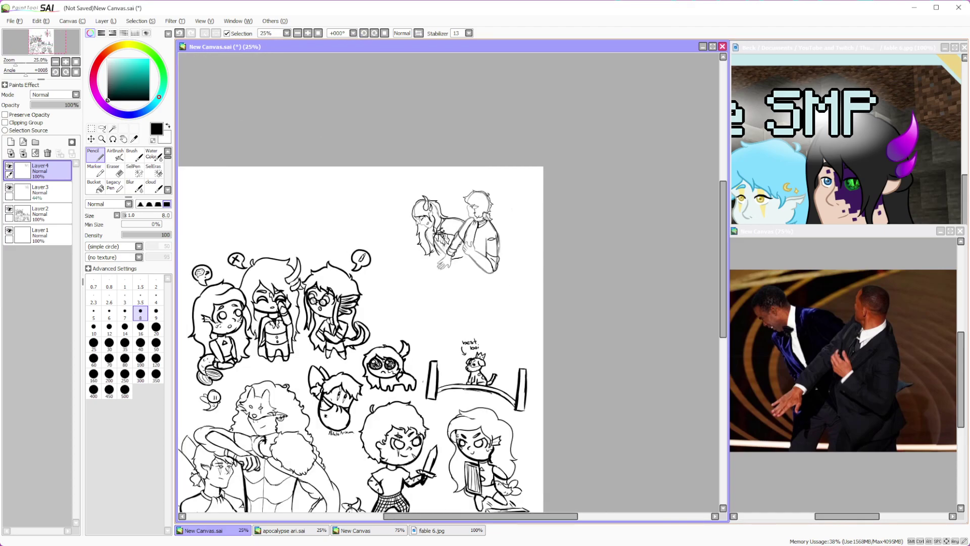
scroll(436, 214, "up", 5)
scroll(443, 218, "up", 3)
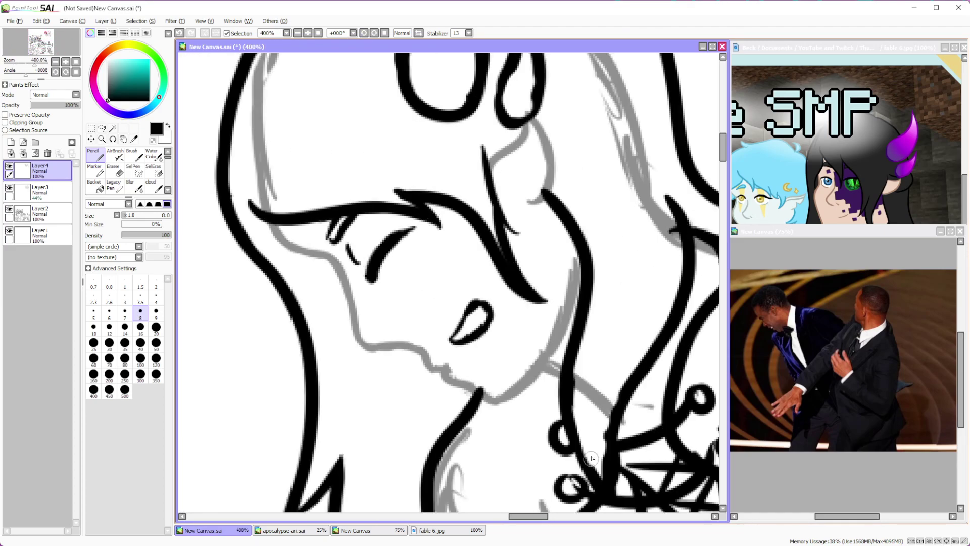
left_click(101, 128)
left_click_drag(506, 310, 499, 286)
key("ctrl+t")
left_click(101, 272)
scroll(502, 287, "down", 6)
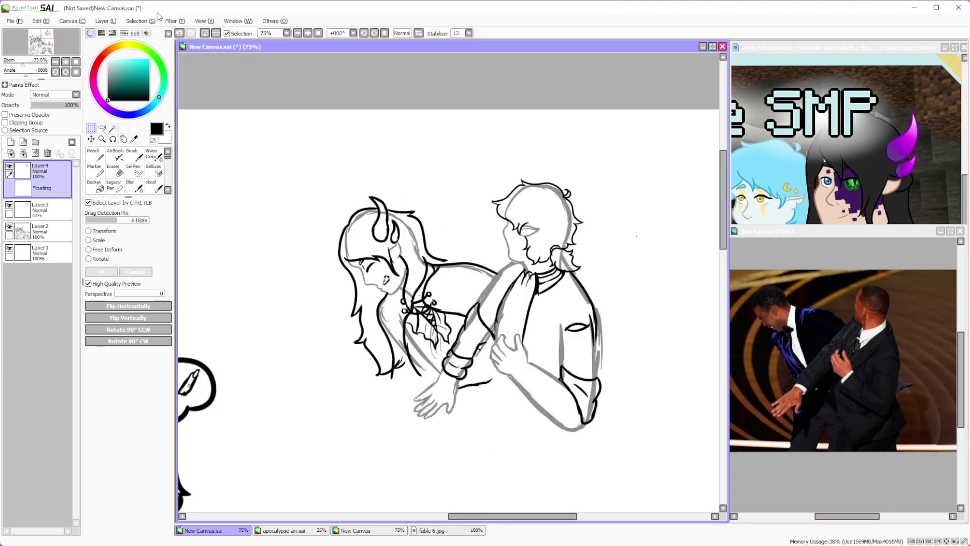
key("ctrl+a")
scroll(526, 348, "up", 1)
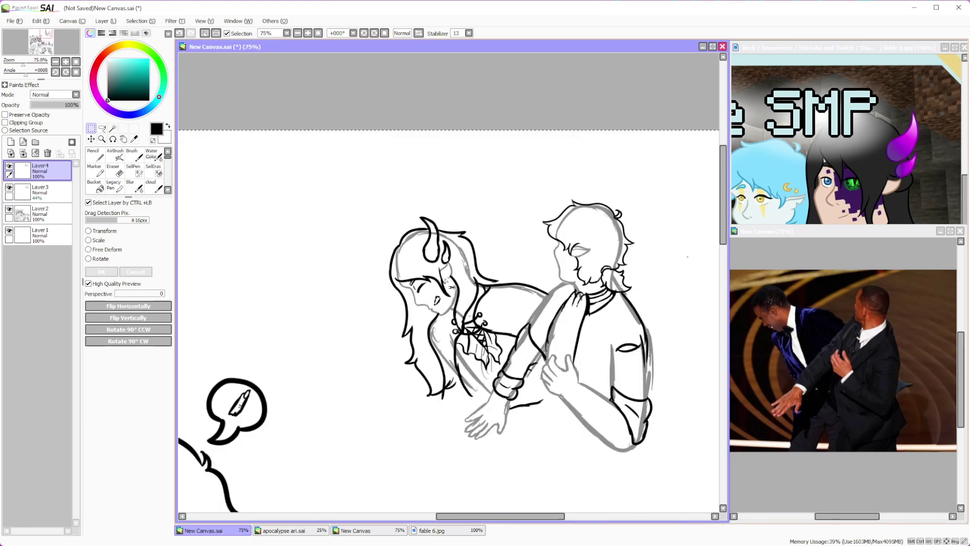
key("ctrl+d")
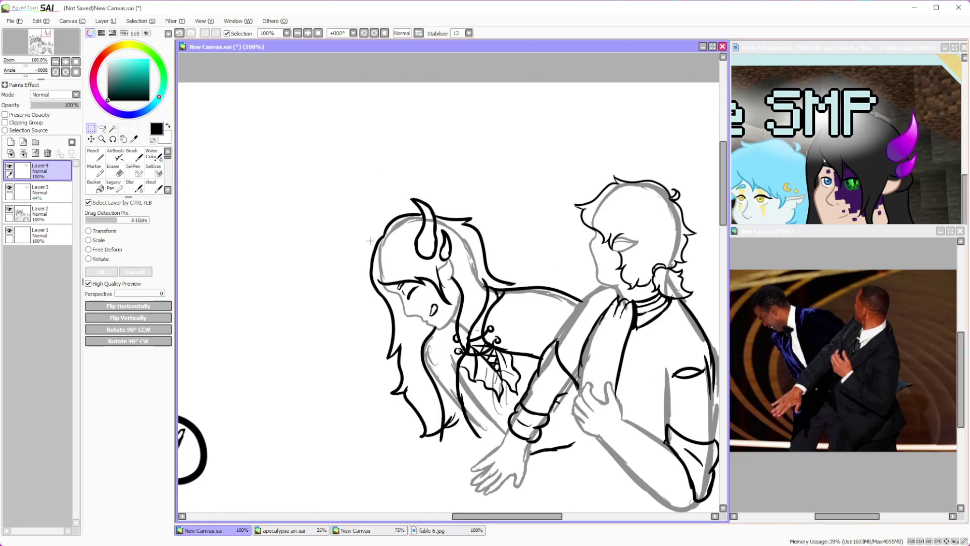
scroll(457, 314, "up", 2)
scroll(444, 302, "down", 2)
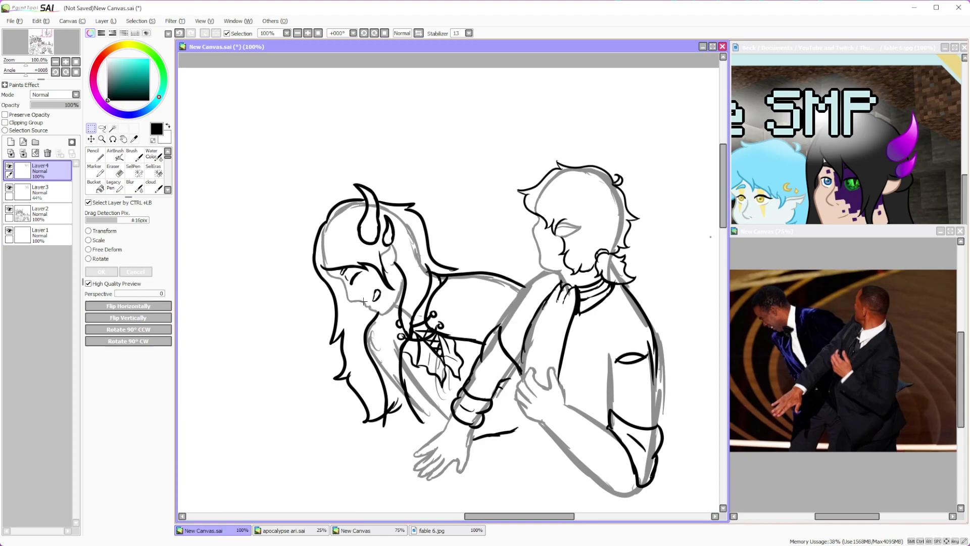
scroll(444, 297, "up", 4)
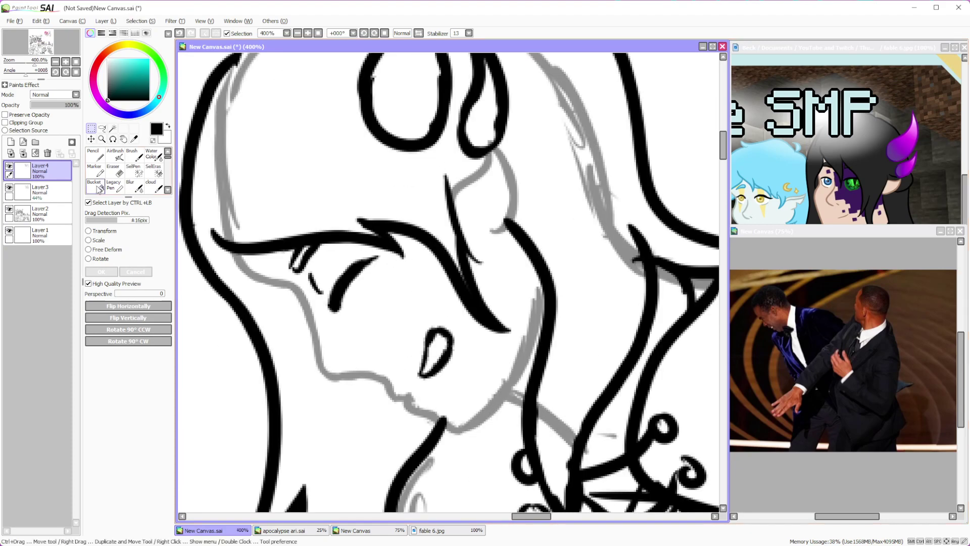
Pencil a stroke near the chin, a jagged wince line across the face, and a cheek squiggle
left_click(93, 154)
mouse_move(311, 322)
left_mouse_down()
mouse_move(353, 325)
mouse_move(366, 353)
mouse_move(401, 337)
mouse_move(394, 322)
mouse_move(406, 315)
mouse_move(420, 325)
mouse_move(474, 308)
left_mouse_up()
left_click_drag(276, 279, 267, 255)
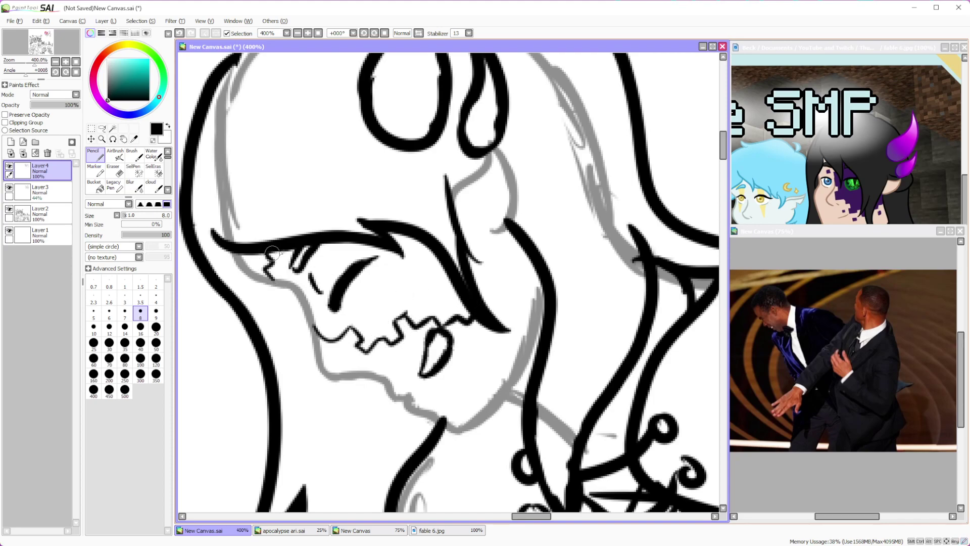
mouse_move(477, 289)
left_mouse_down()
mouse_move(488, 268)
mouse_move(475, 237)
left_mouse_up()
scroll(488, 233, "down", 7)
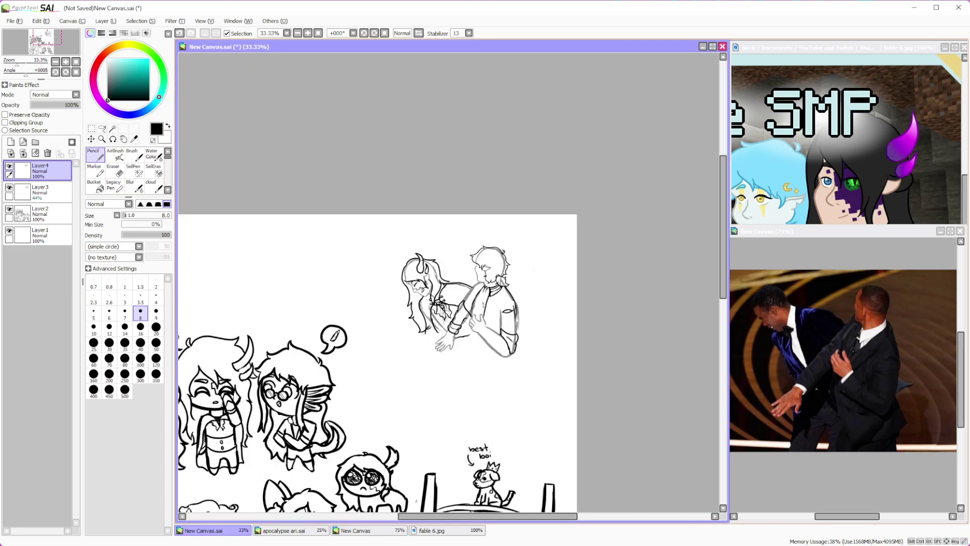
scroll(475, 296, "up", 2)
On Layer3, erase grey sketch lines around the head, back, cuff and forearm at eraser sizes 16 and 25
left_click(47, 192)
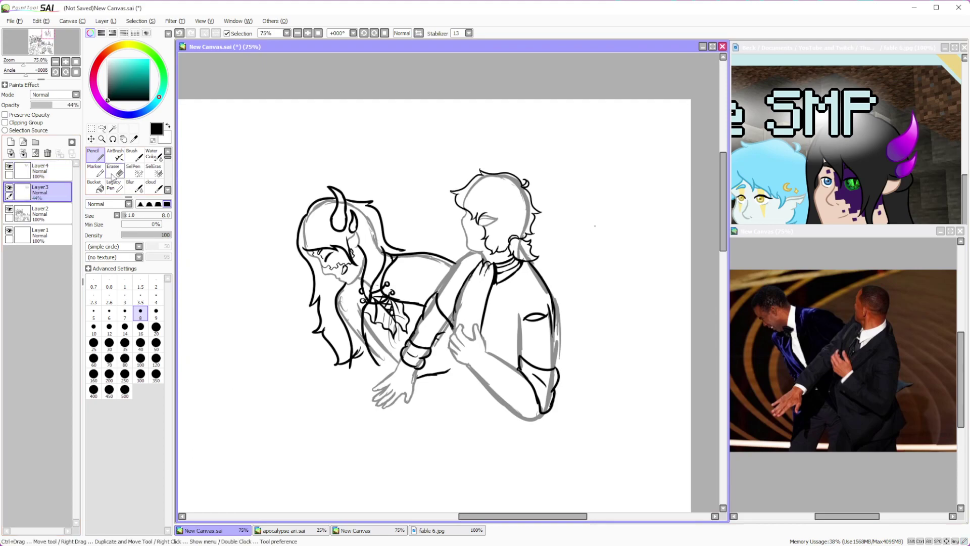
left_click(117, 171)
scroll(386, 225, "down", 1)
scroll(381, 241, "up", 1)
scroll(565, 178, "up", 1)
left_click(141, 327)
mouse_move(466, 214)
left_mouse_down()
mouse_move(505, 166)
mouse_move(523, 177)
mouse_move(536, 170)
mouse_move(554, 254)
left_mouse_up()
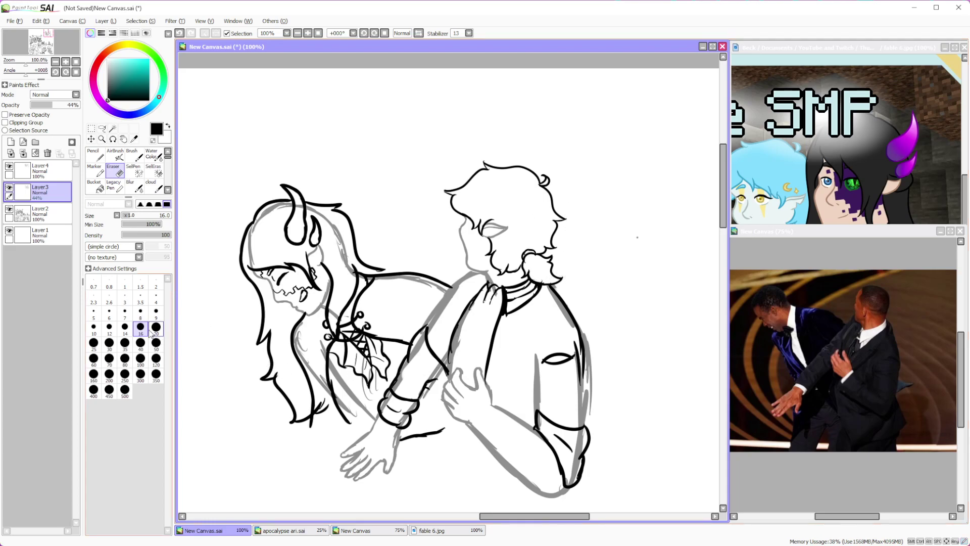
left_click(94, 344)
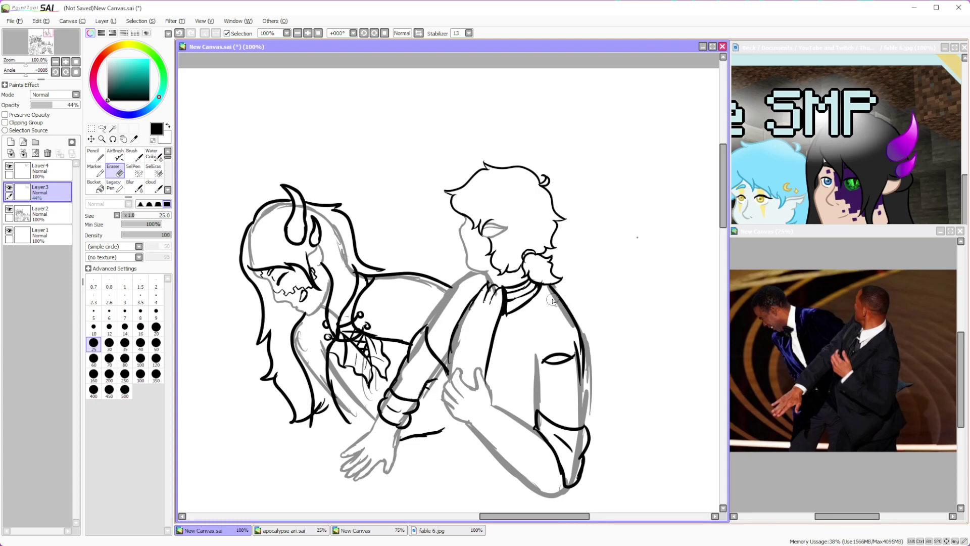
mouse_move(588, 371)
left_mouse_down()
mouse_move(590, 423)
mouse_move(594, 334)
left_mouse_up()
left_click_drag(576, 470, 581, 435)
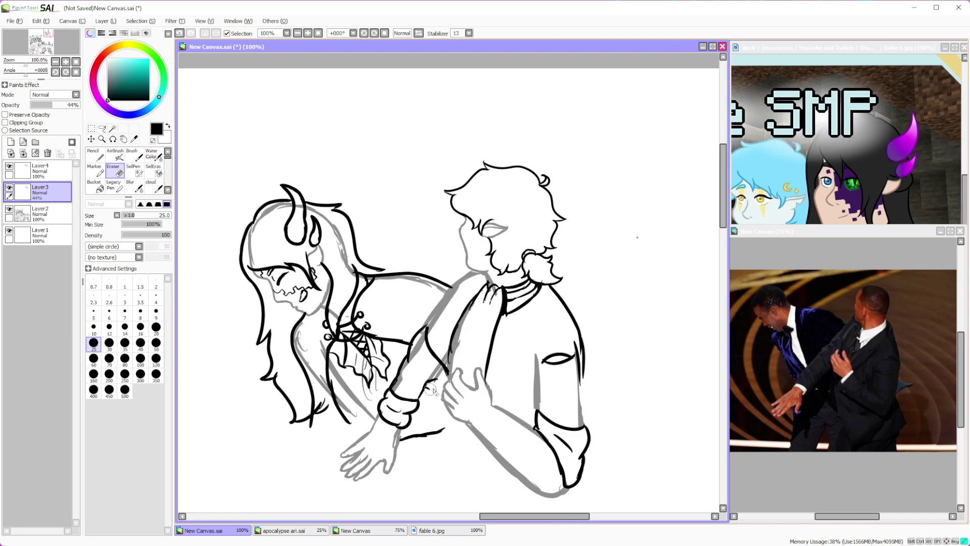
left_click_drag(424, 340, 399, 390)
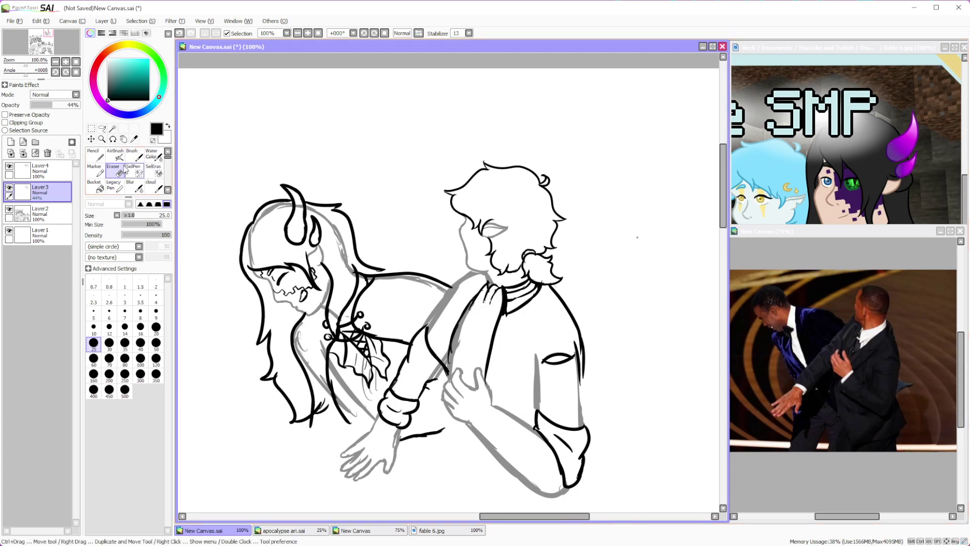
On Layer4 with a size-14 eraser, remove specks inside the collar and a sketch line's lower end
left_click(47, 172)
left_click(125, 327)
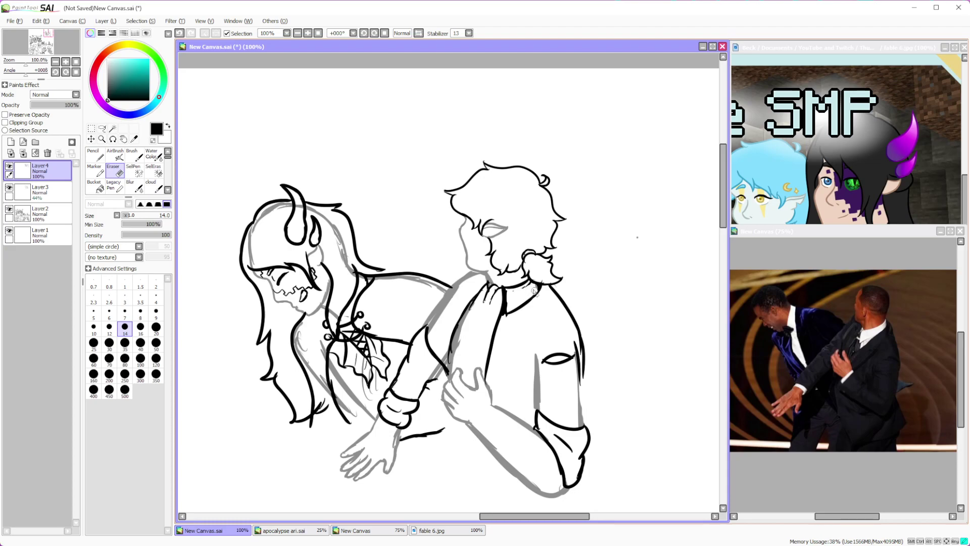
left_click_drag(530, 286, 513, 292)
scroll(542, 296, "down", 4)
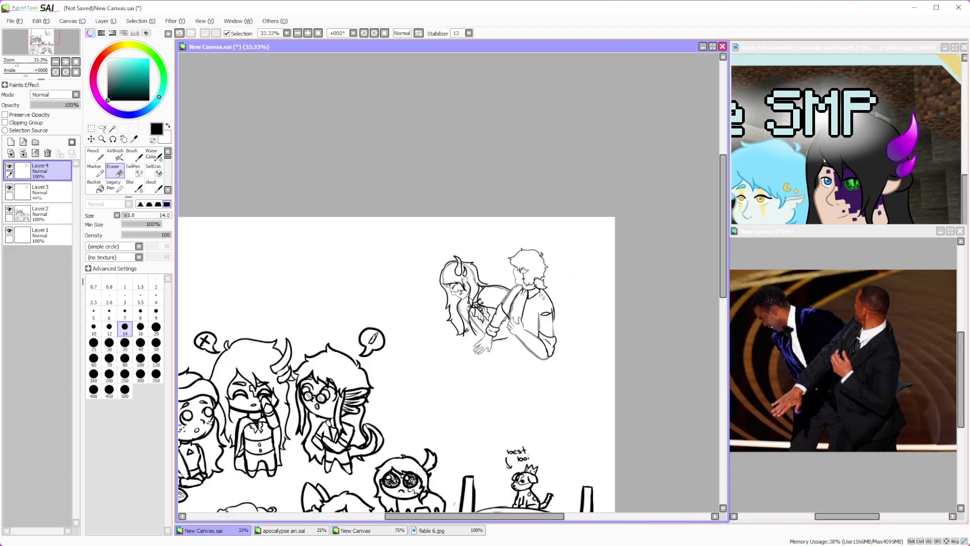
scroll(517, 307, "up", 4)
scroll(307, 203, "up", 2)
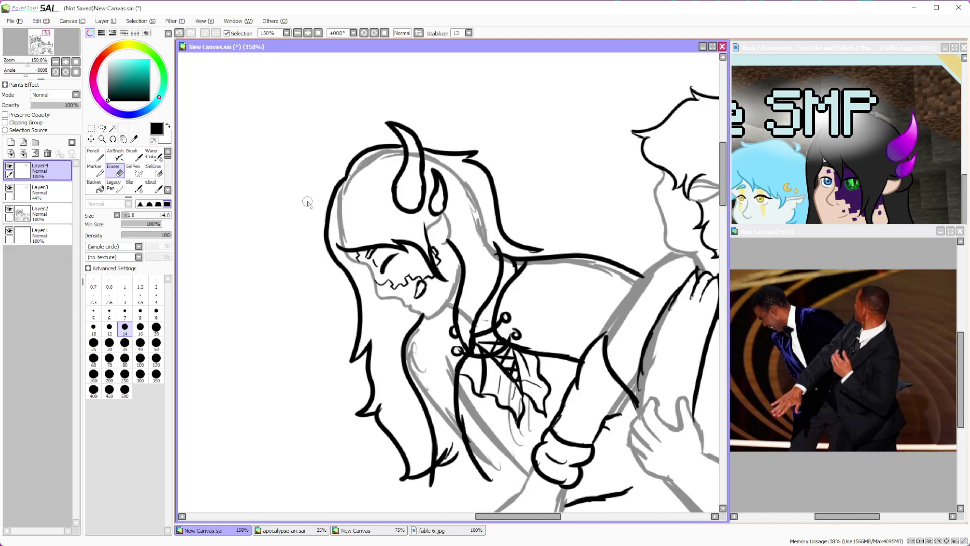
mouse_move(344, 222)
left_mouse_down()
mouse_move(342, 238)
mouse_move(360, 166)
mouse_move(349, 187)
mouse_move(375, 156)
mouse_move(445, 171)
mouse_move(475, 202)
mouse_move(480, 232)
mouse_move(485, 219)
left_mouse_up()
On the faint sketch layer, erase grey lines on the neck, under the chest outline and under the lace bow
left_click(48, 192)
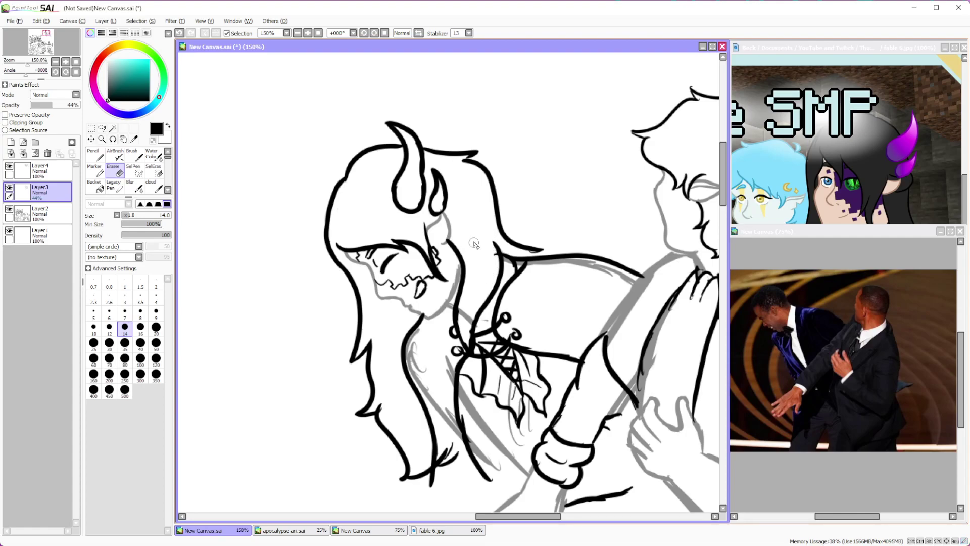
mouse_move(431, 392)
left_mouse_down()
mouse_move(413, 356)
mouse_move(417, 335)
mouse_move(441, 419)
mouse_move(451, 384)
mouse_move(462, 457)
left_mouse_up()
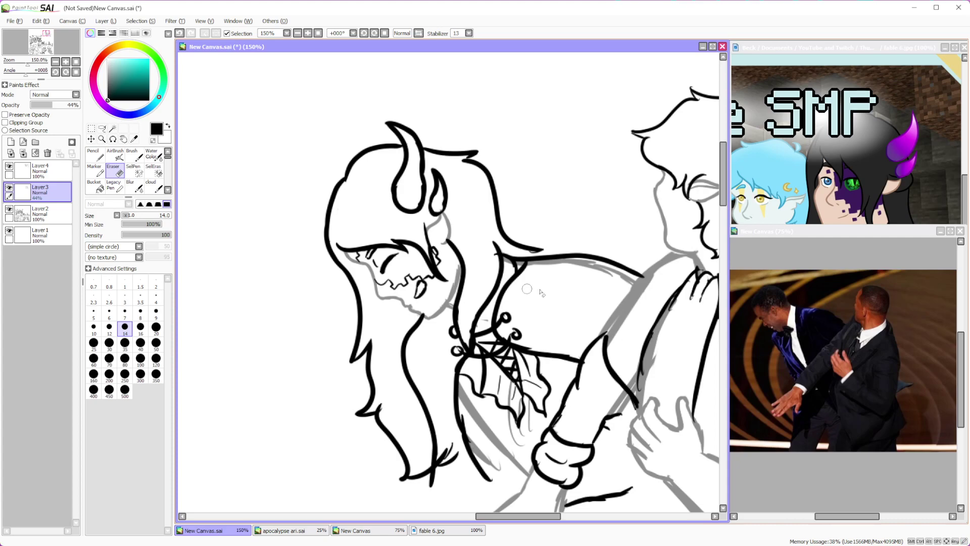
mouse_move(526, 262)
left_mouse_down()
mouse_move(564, 260)
mouse_move(635, 275)
left_mouse_up()
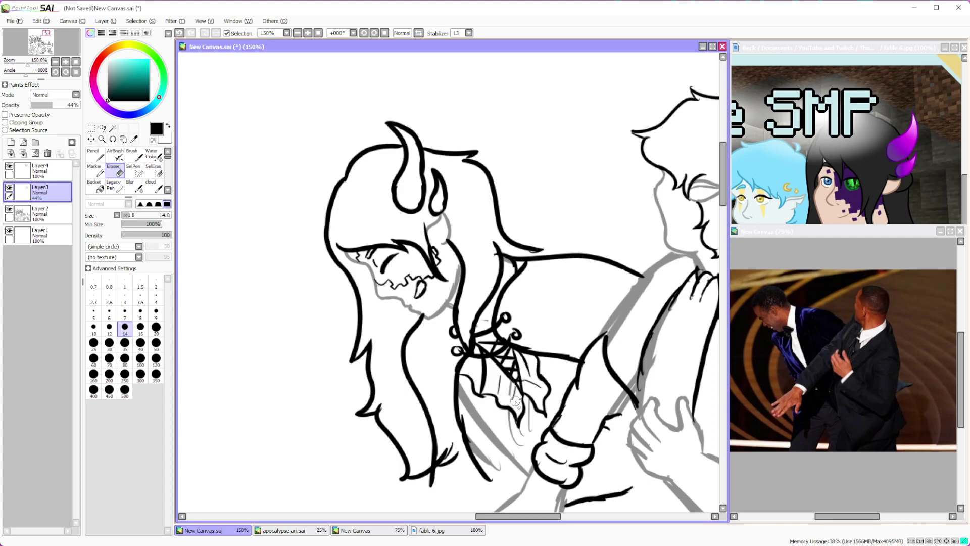
left_click_drag(525, 400, 520, 434)
scroll(364, 181, "down", 4)
scroll(393, 191, "up", 3)
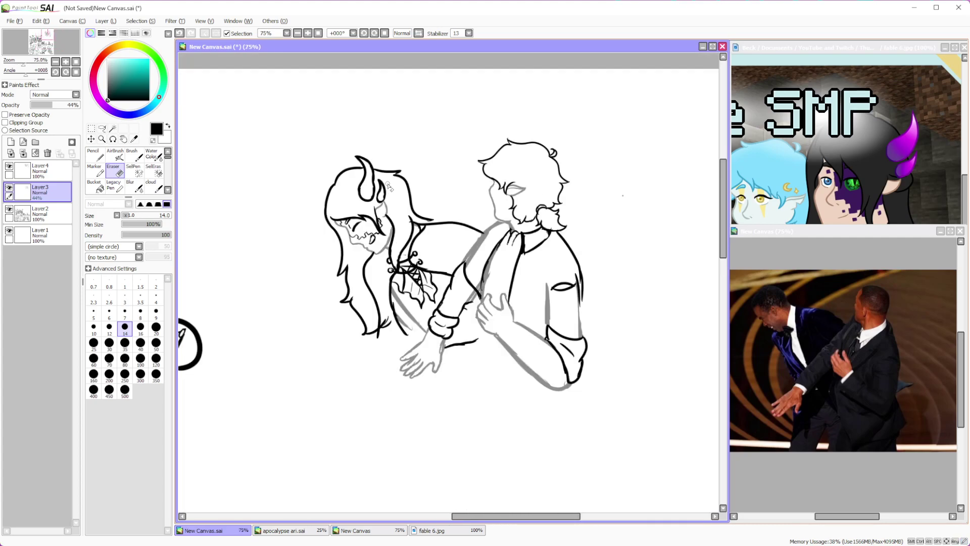
Undo an accidental Merge Down of the top line layer and reselect the faint sketch layer
left_click(48, 214)
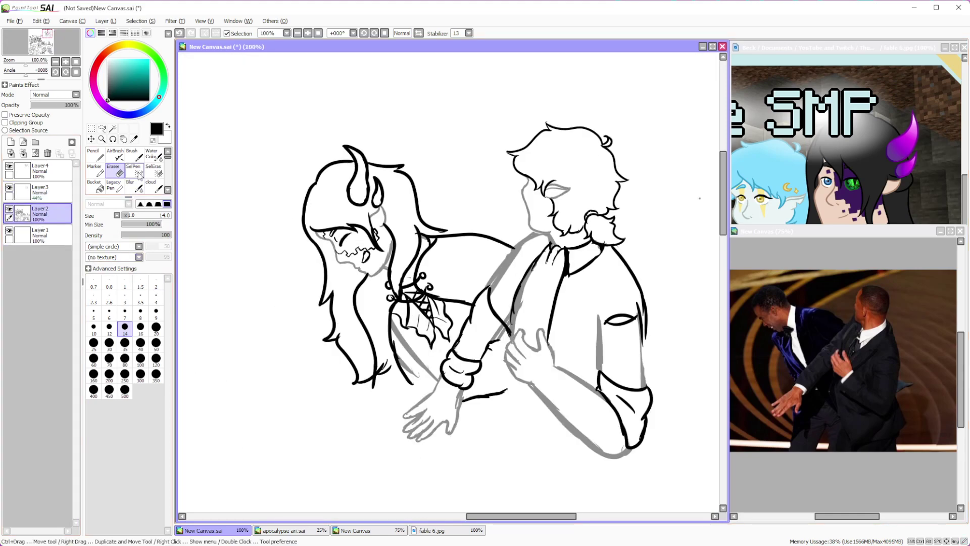
left_click(43, 189)
left_click(47, 172)
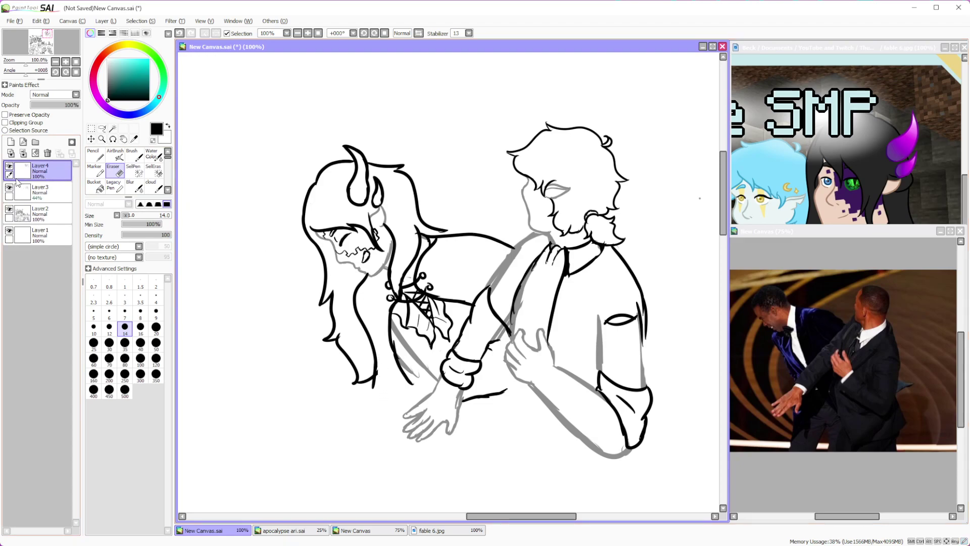
left_click(23, 153)
left_click(179, 34)
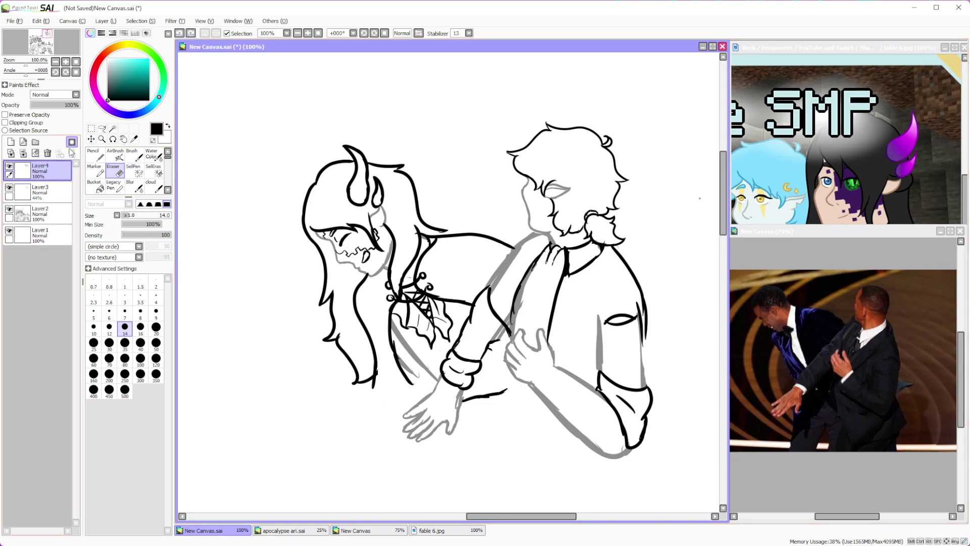
left_click(57, 191)
Raise Layer3 to 100% opacity and merge Layer4 down into it
left_click_drag(71, 106, 83, 106)
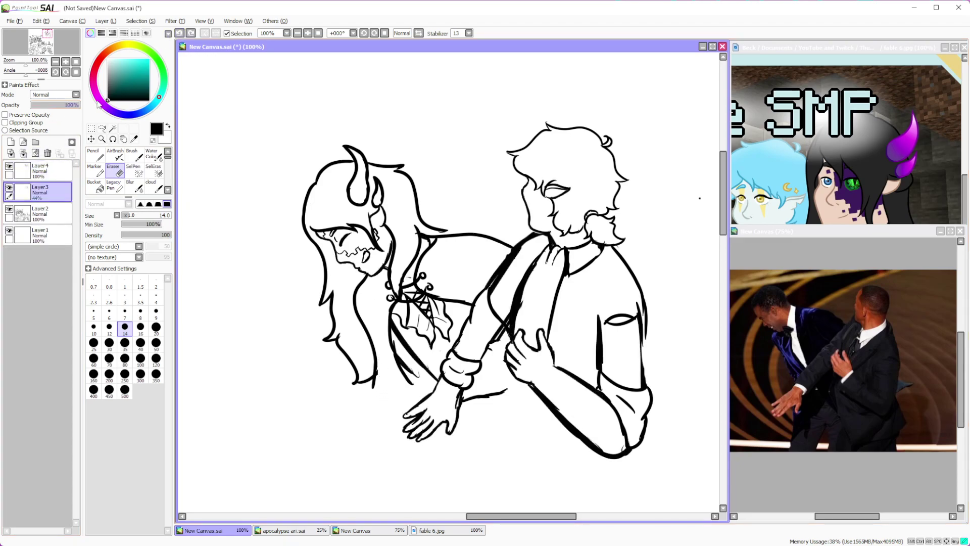
left_click(55, 168)
left_click(23, 153)
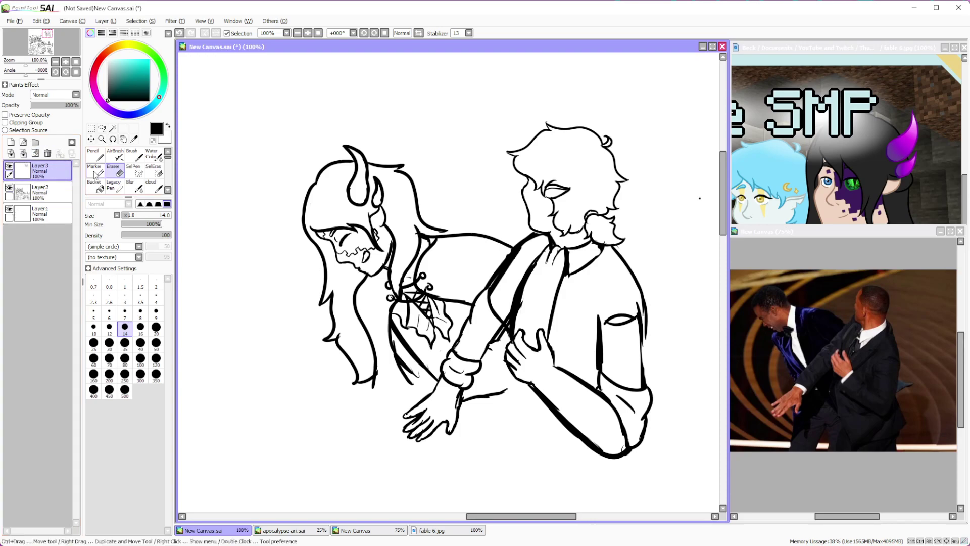
scroll(315, 225, "down", 4)
scroll(391, 271, "up", 5)
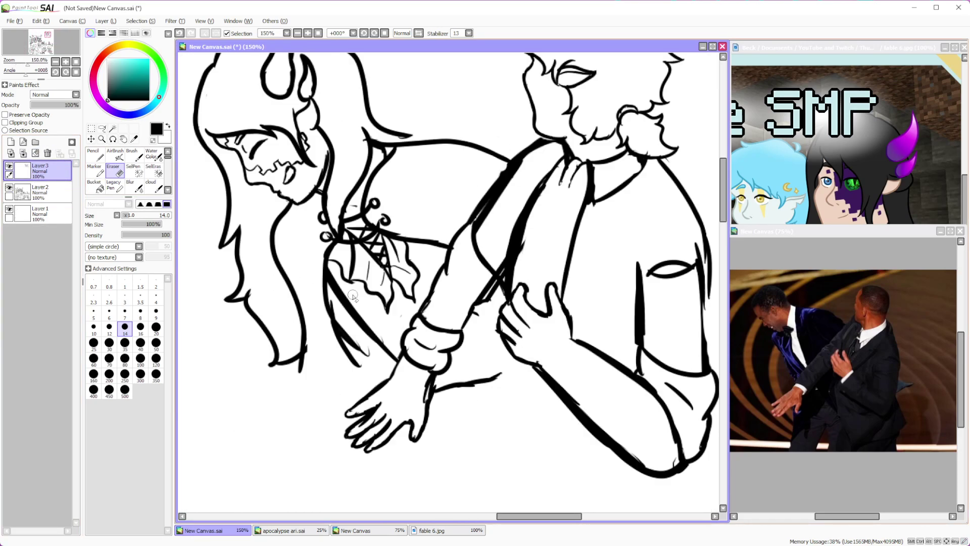
Pencil crescents and small dot marks across the shirt, neck, shoulder and lower figure
key("n")
left_click_drag(412, 159, 416, 171)
left_click_drag(429, 209, 451, 215)
left_click_drag(458, 182, 468, 195)
left_click_drag(448, 152, 455, 170)
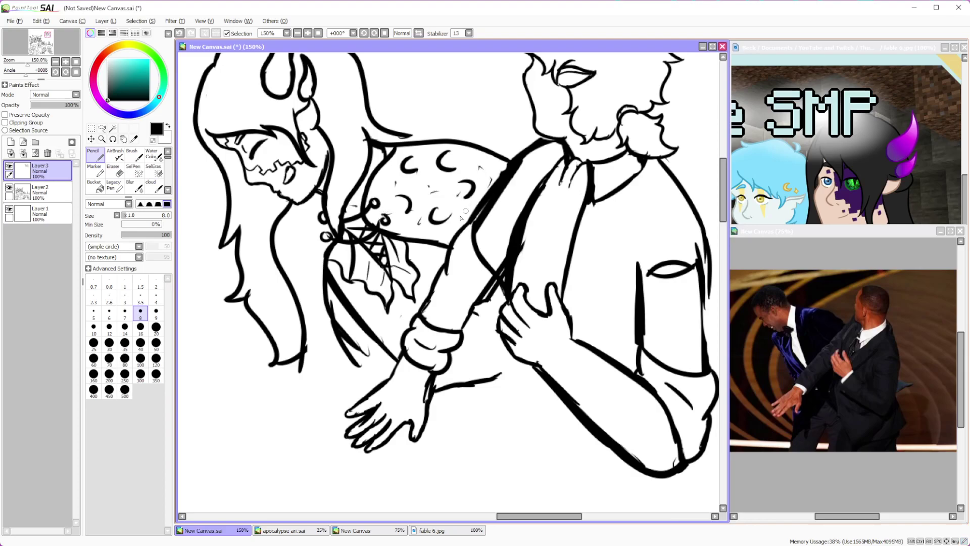
left_click_drag(299, 221, 297, 234)
left_click_drag(314, 243, 318, 262)
mouse_move(293, 249)
left_mouse_down()
mouse_move(286, 254)
mouse_move(318, 292)
left_mouse_up()
mouse_move(313, 352)
left_mouse_down()
mouse_move(318, 364)
mouse_move(336, 360)
left_mouse_up()
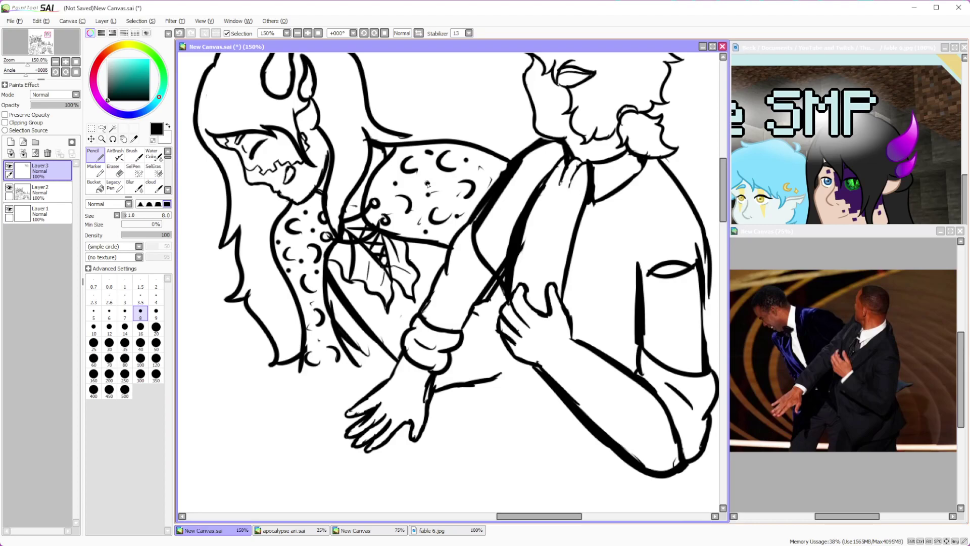
Draw a thin curved line between the two figures
scroll(427, 185, "down", 5)
scroll(415, 210, "up", 3)
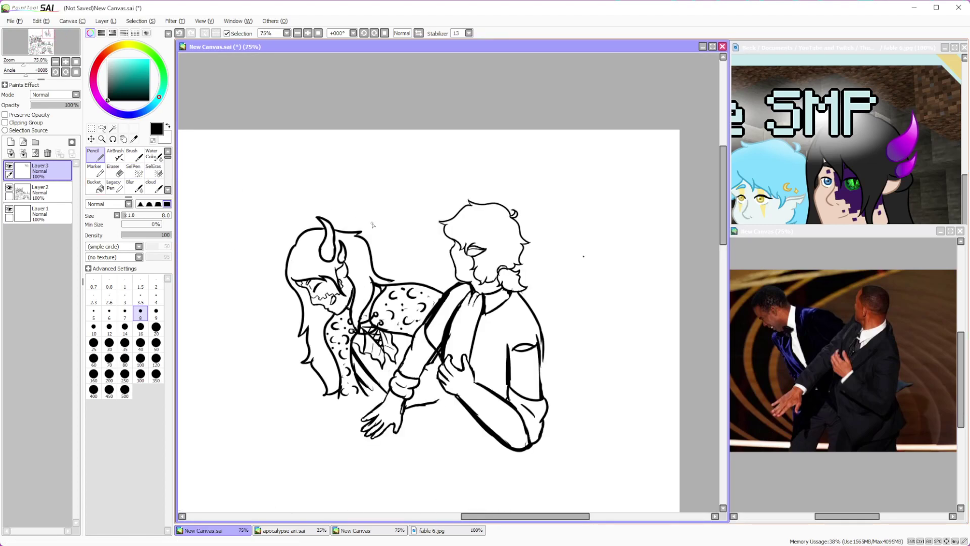
scroll(373, 224, "down", 1)
scroll(389, 243, "up", 3)
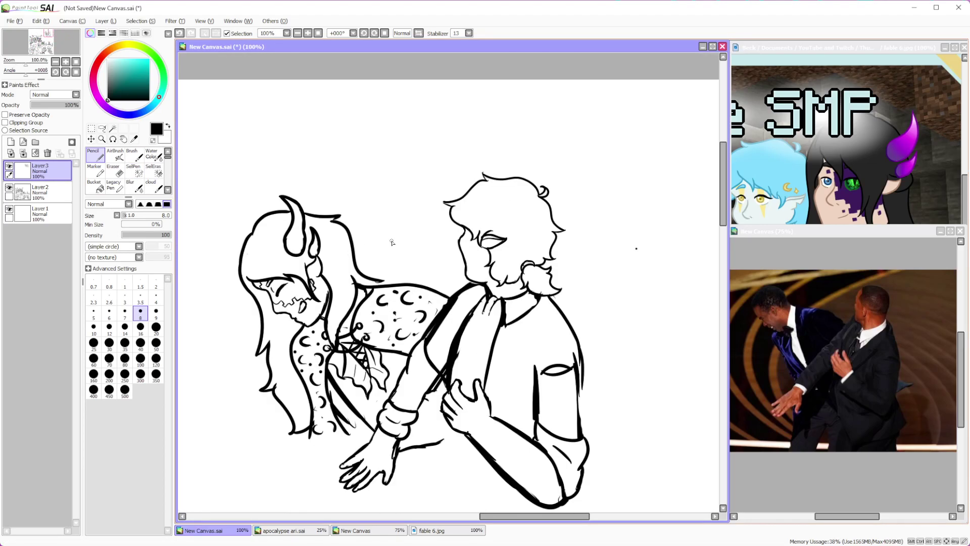
left_click_drag(410, 221, 405, 277)
scroll(318, 195, "down", 3)
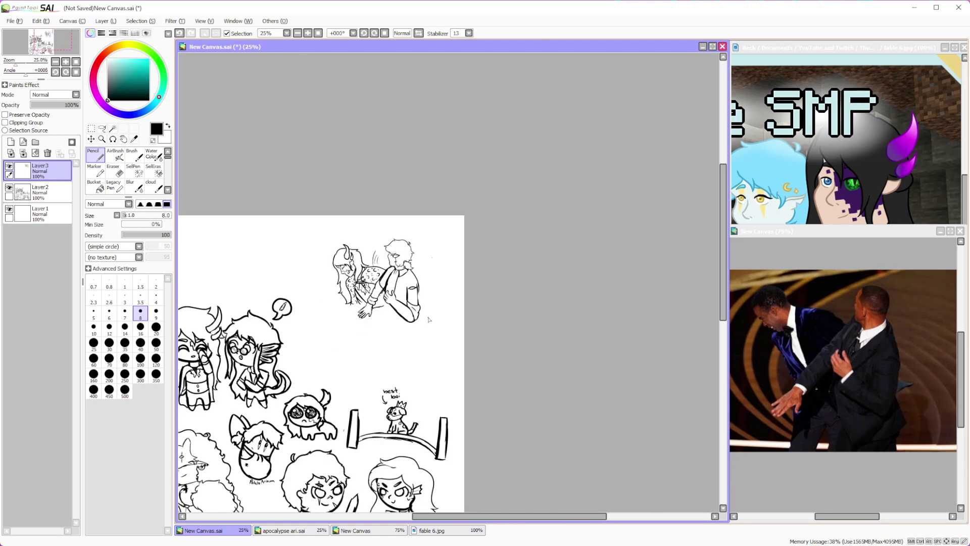
Lasso-select the whole slap scene
left_click(102, 128)
mouse_move(409, 195)
left_mouse_down()
mouse_move(258, 192)
mouse_move(449, 361)
left_mouse_up()
scroll(434, 329, "down", 2)
scroll(433, 376, "up", 2)
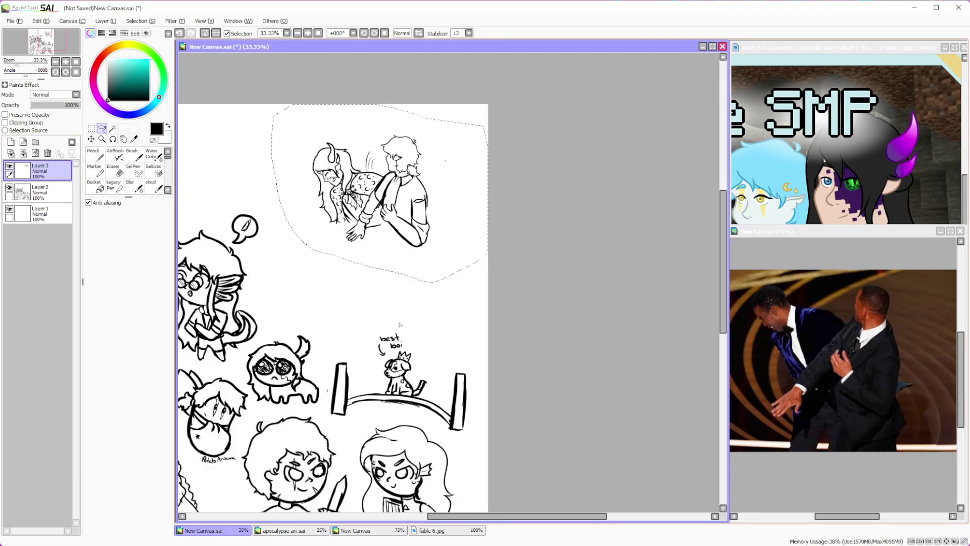
left_click(92, 129)
Transform the scene: move it, enlarge it, tilt it slightly counter-clockwise, apply, and deselect
left_click(112, 232)
mouse_move(386, 197)
left_mouse_down()
mouse_move(399, 243)
mouse_move(392, 298)
left_mouse_up()
left_click_drag(452, 236, 513, 194)
left_click_drag(476, 248, 440, 250)
left_click_drag(509, 208, 492, 178)
left_click_drag(438, 223, 432, 225)
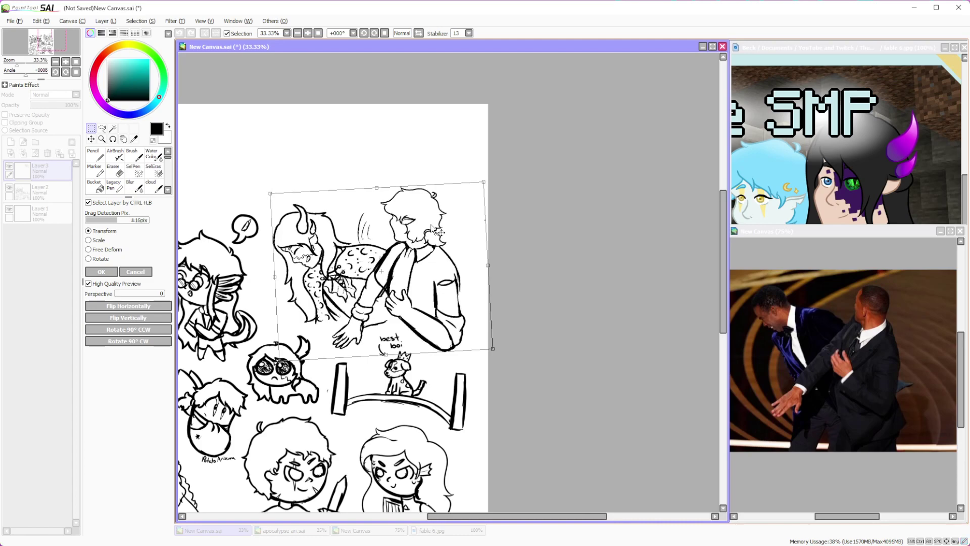
scroll(483, 232, "down", 3)
scroll(497, 241, "up", 1)
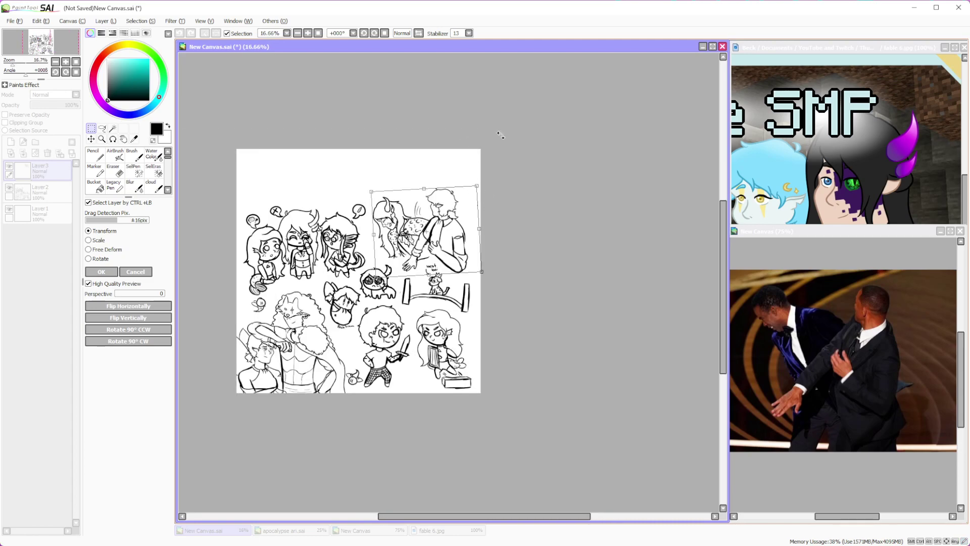
left_click(101, 271)
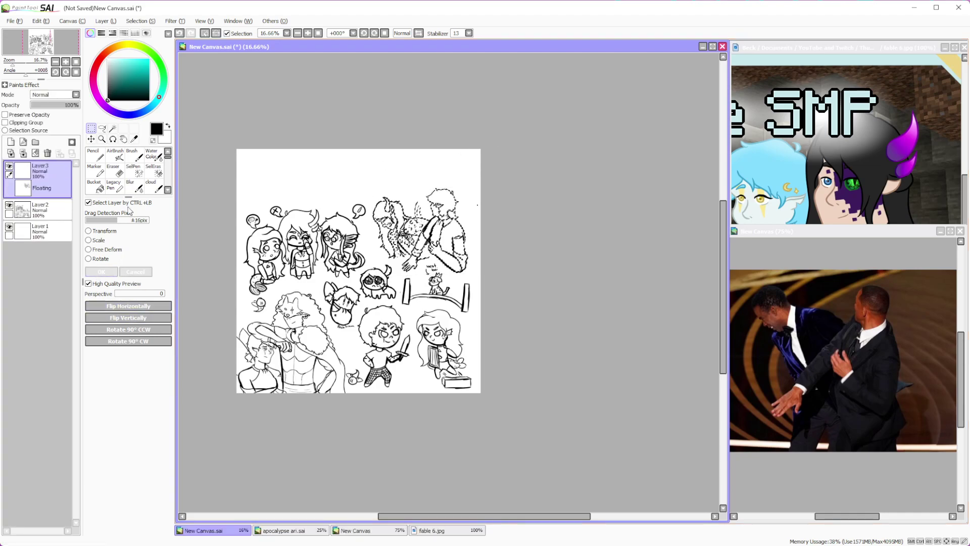
left_click(147, 32)
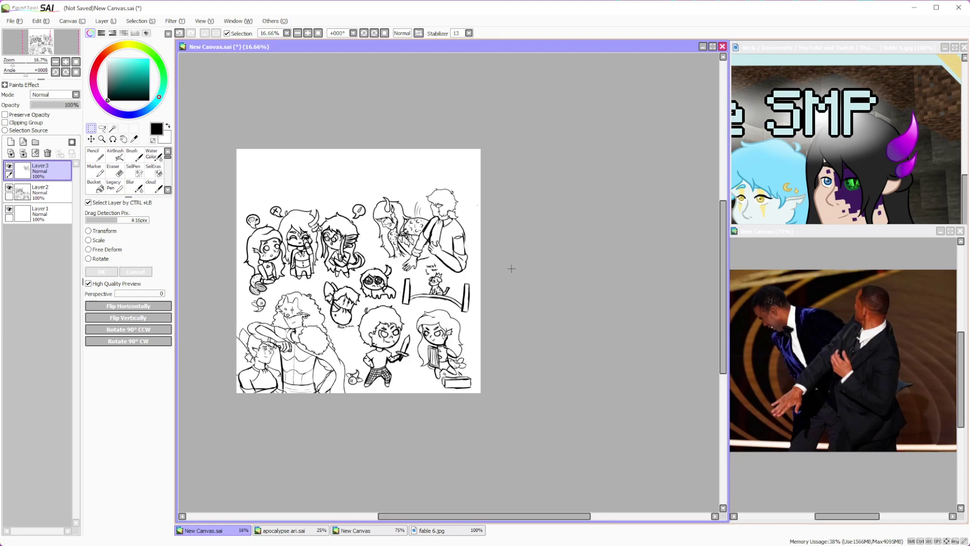
Close the slap photo and fable 6.jpg references, then maximize New Canvas.sai to fill the workspace
scroll(511, 269, "down", 1)
scroll(276, 247, "up", 2)
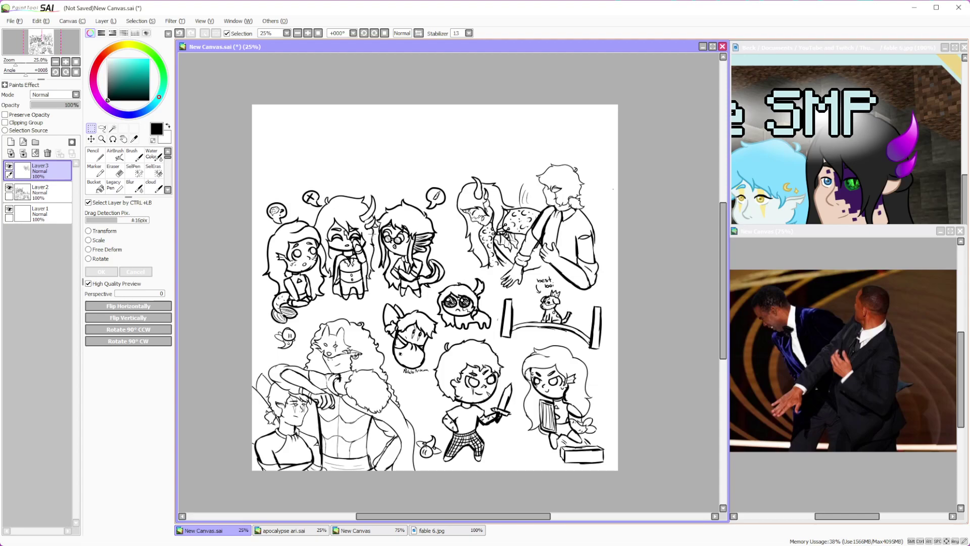
scroll(424, 352, "down", 1)
scroll(427, 276, "up", 1)
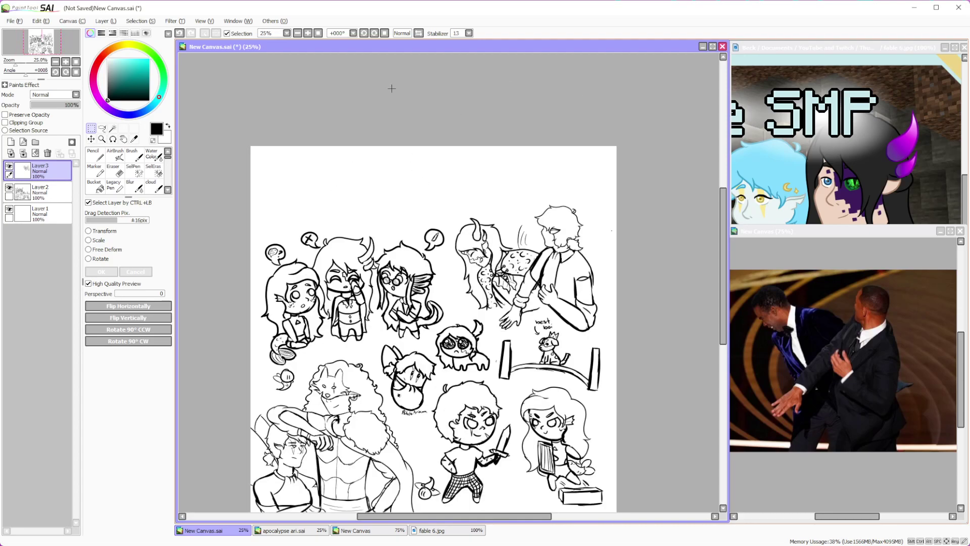
scroll(344, 138, "down", 2)
scroll(386, 176, "up", 3)
scroll(382, 213, "down", 3)
scroll(339, 230, "up", 2)
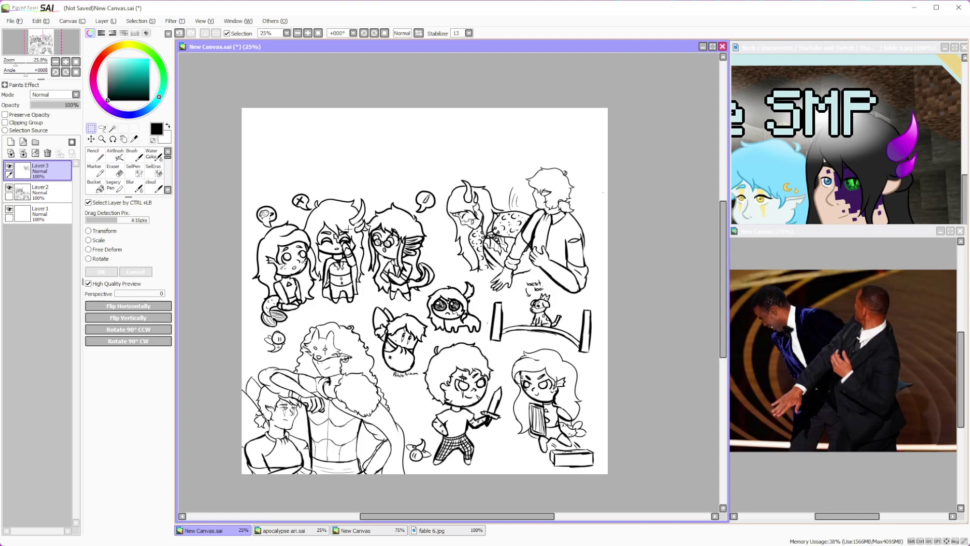
left_click(960, 231)
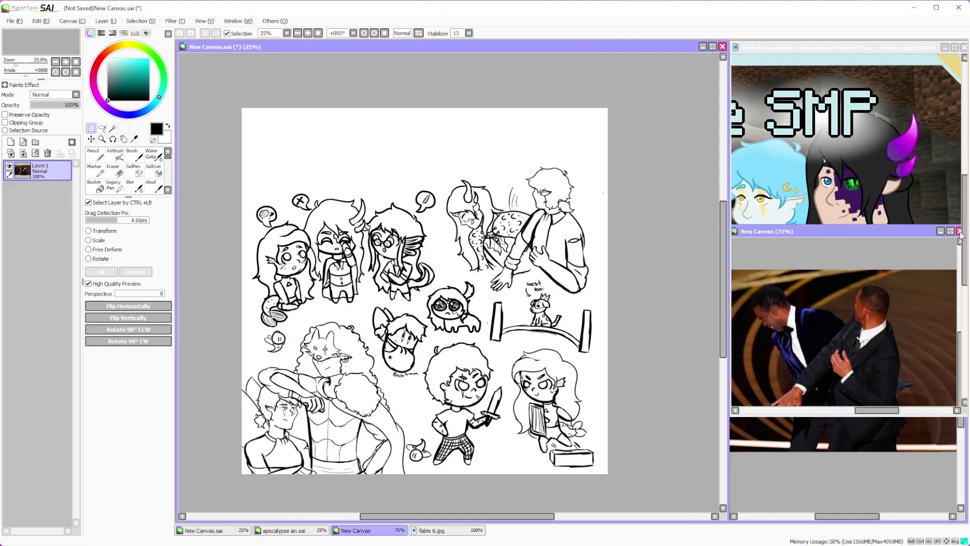
left_click(964, 47)
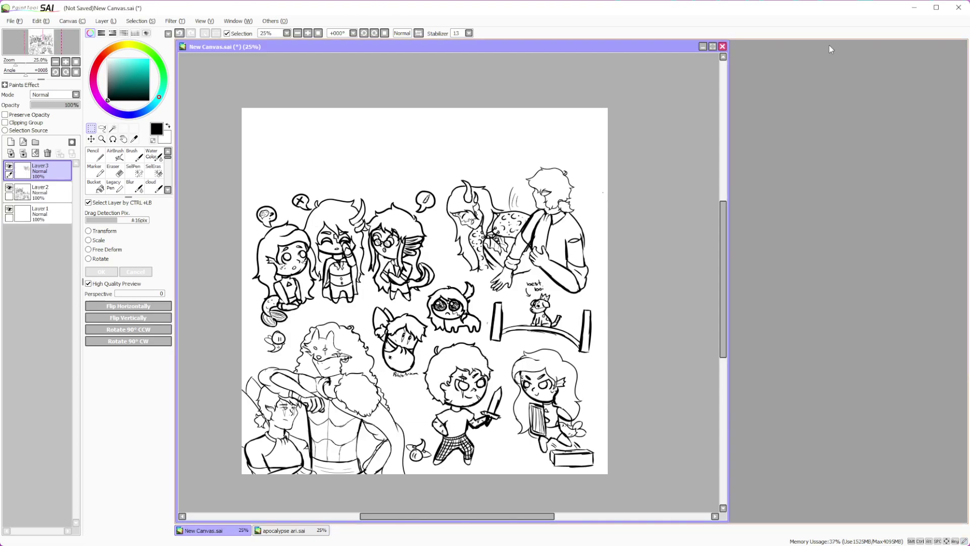
left_click(715, 46)
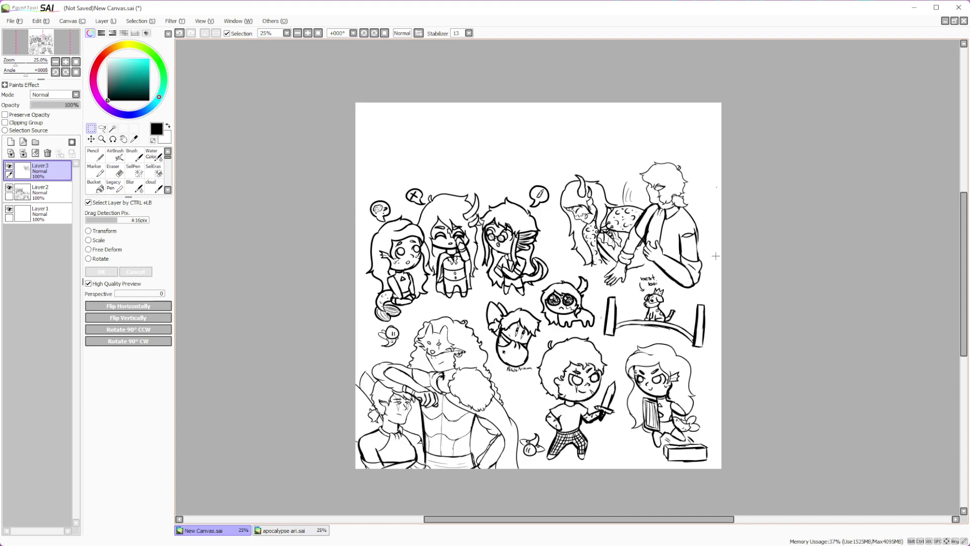
Zoom in and out around the character sheet to inspect the finished sketches
scroll(569, 255, "down", 1)
scroll(584, 157, "up", 1)
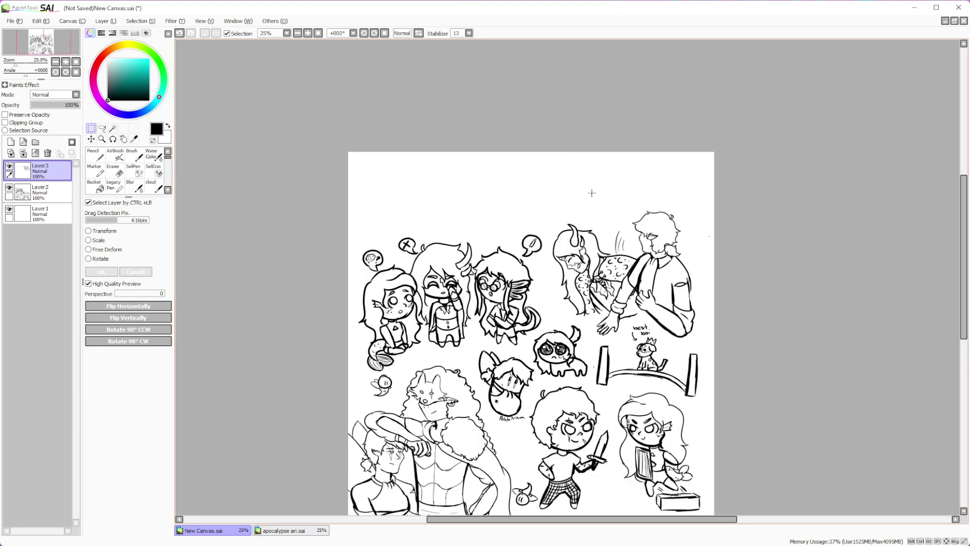
scroll(605, 172, "up", 2)
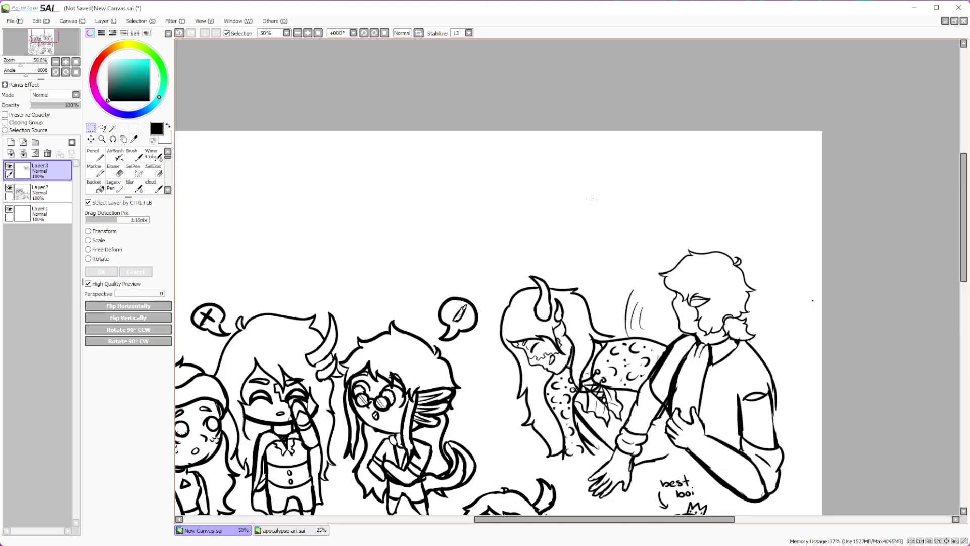
scroll(600, 197, "down", 1)
scroll(404, 189, "up", 1)
scroll(457, 180, "up", 1)
scroll(446, 325, "down", 1)
scroll(403, 312, "up", 1)
scroll(531, 317, "down", 1)
scroll(516, 297, "up", 1)
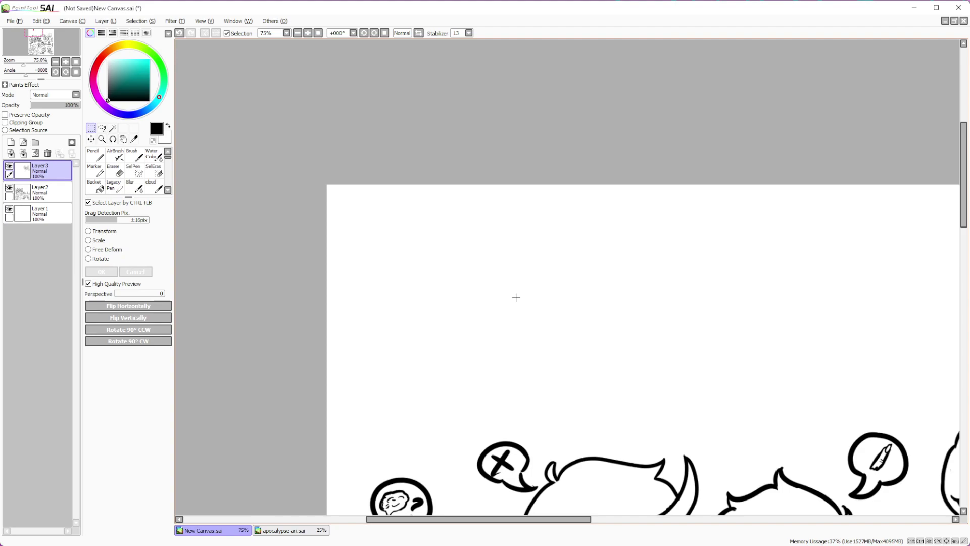
scroll(515, 297, "down", 5)
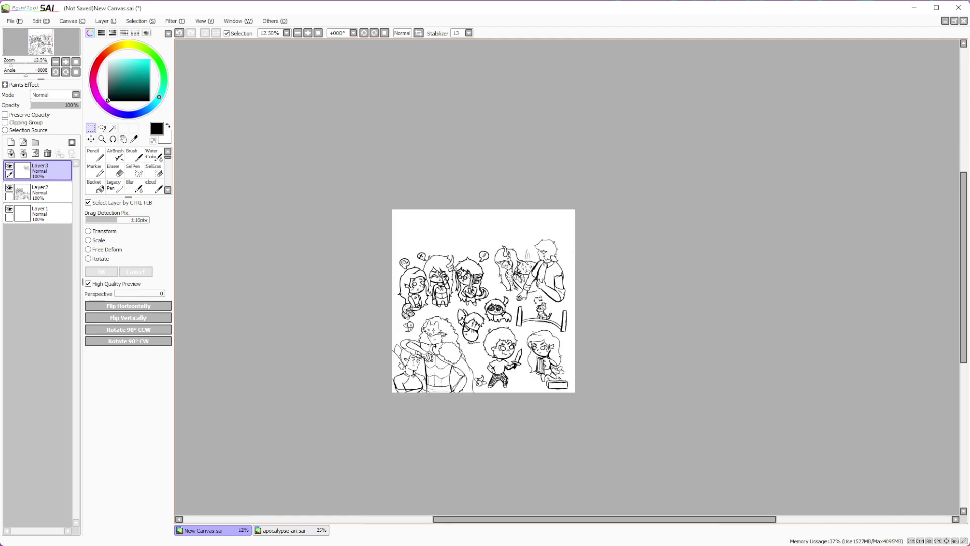
scroll(516, 297, "up", 2)
scroll(516, 297, "down", 2)
scroll(458, 317, "up", 2)
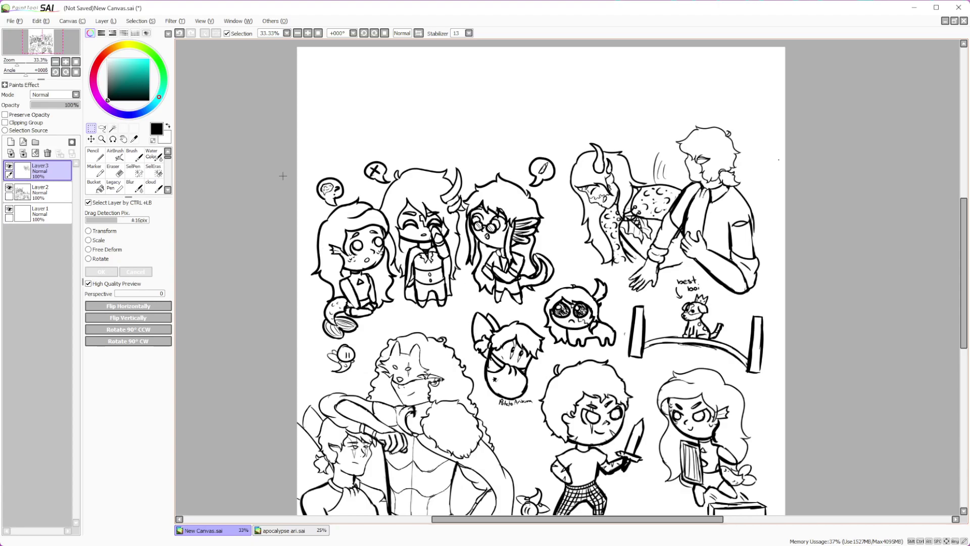
scroll(407, 184, "down", 4)
scroll(401, 166, "up", 3)
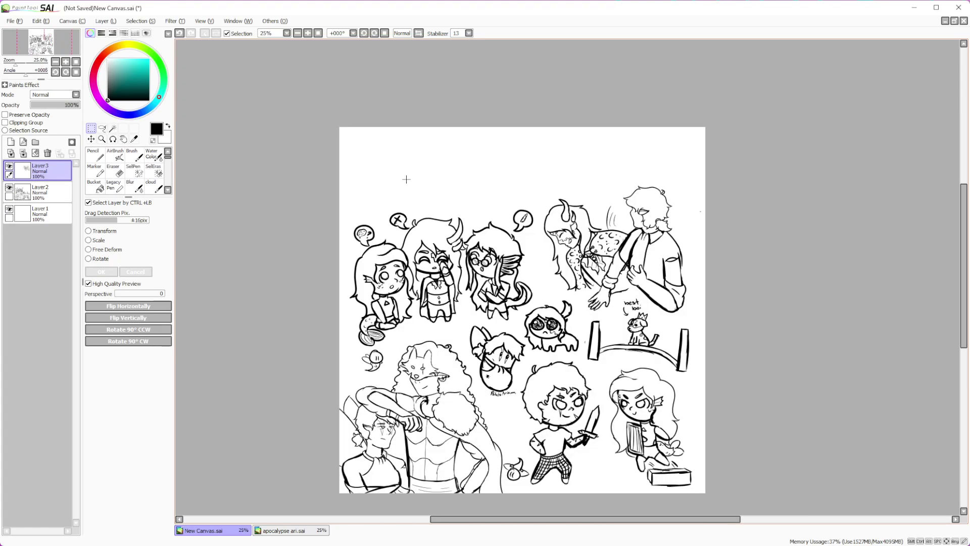
scroll(406, 180, "down", 2)
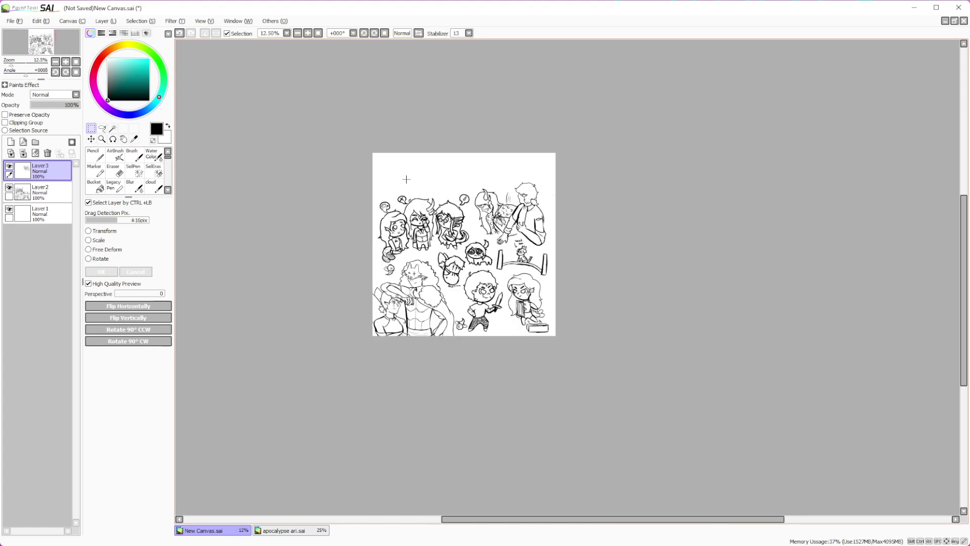
scroll(406, 179, "up", 2)
scroll(406, 179, "down", 2)
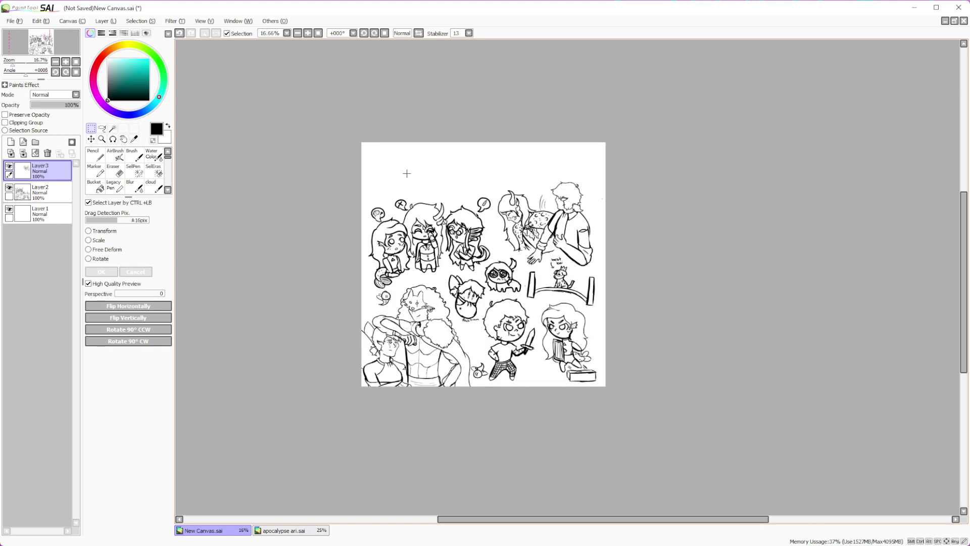
scroll(406, 173, "up", 2)
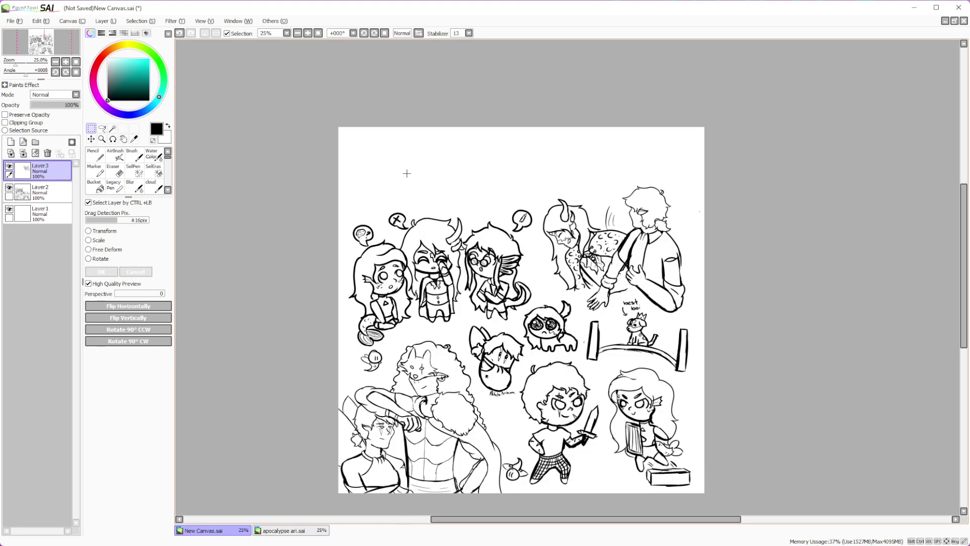
scroll(406, 174, "down", 2)
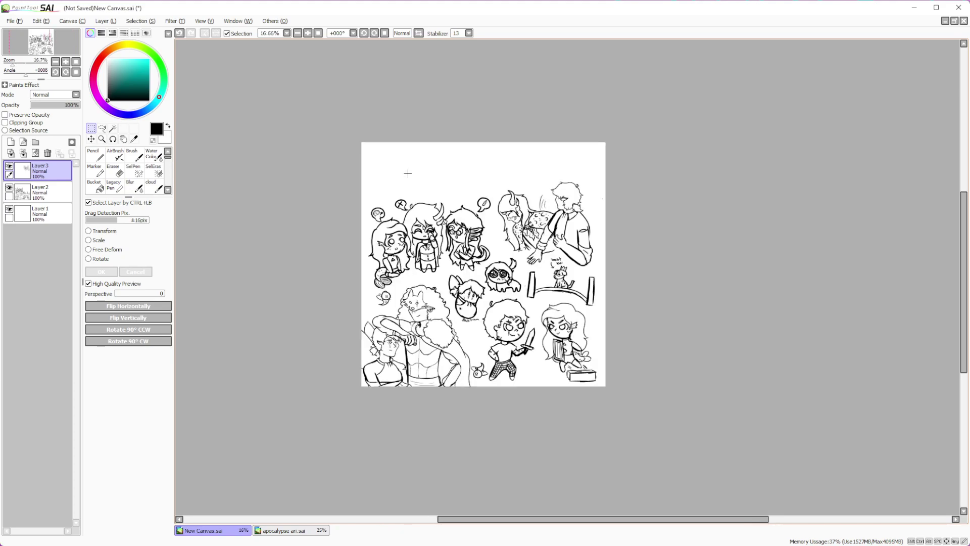
scroll(523, 193, "up", 2)
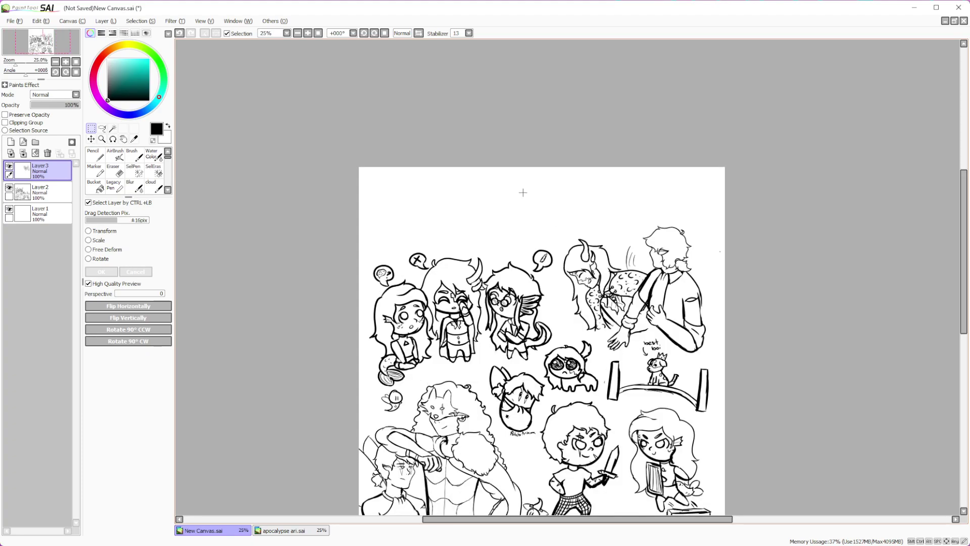
scroll(463, 191, "up", 2)
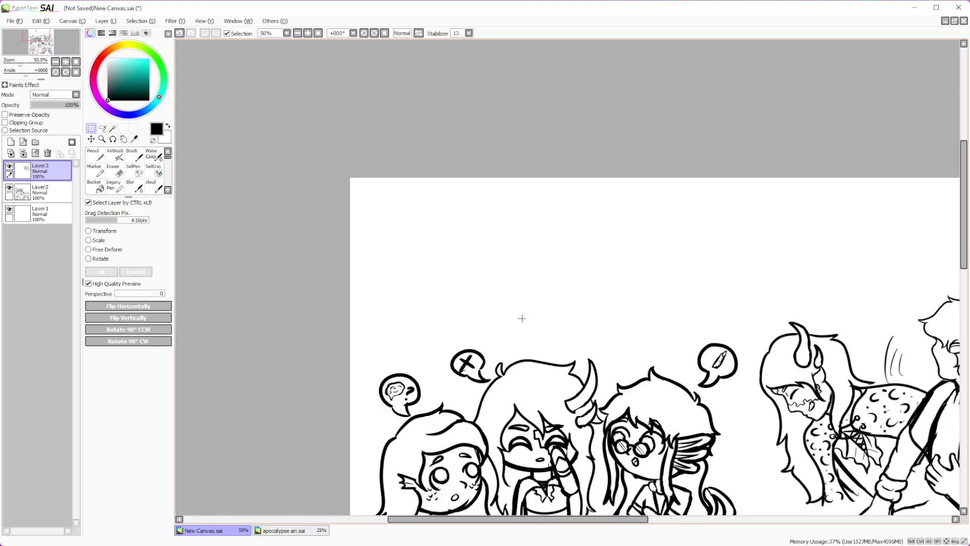
scroll(490, 303, "up", 1)
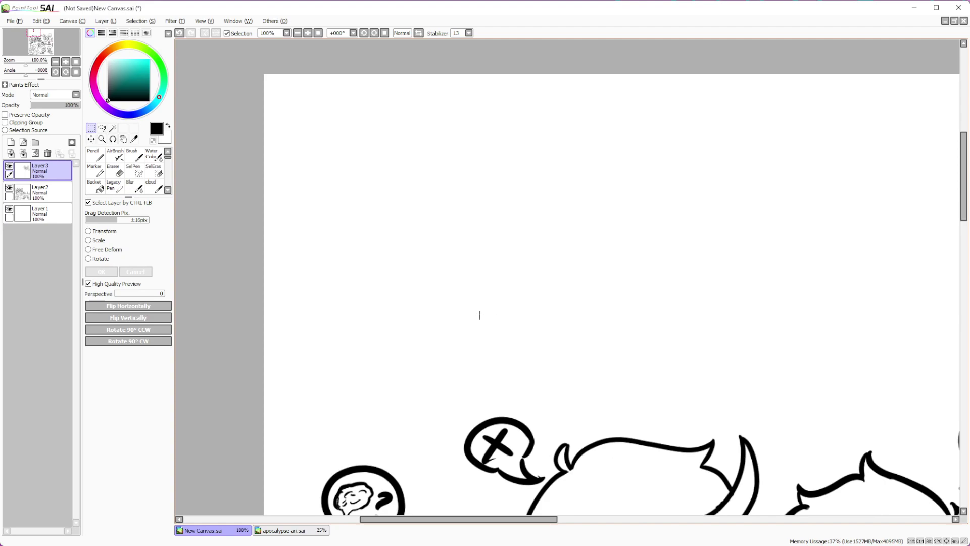
scroll(448, 306, "down", 1)
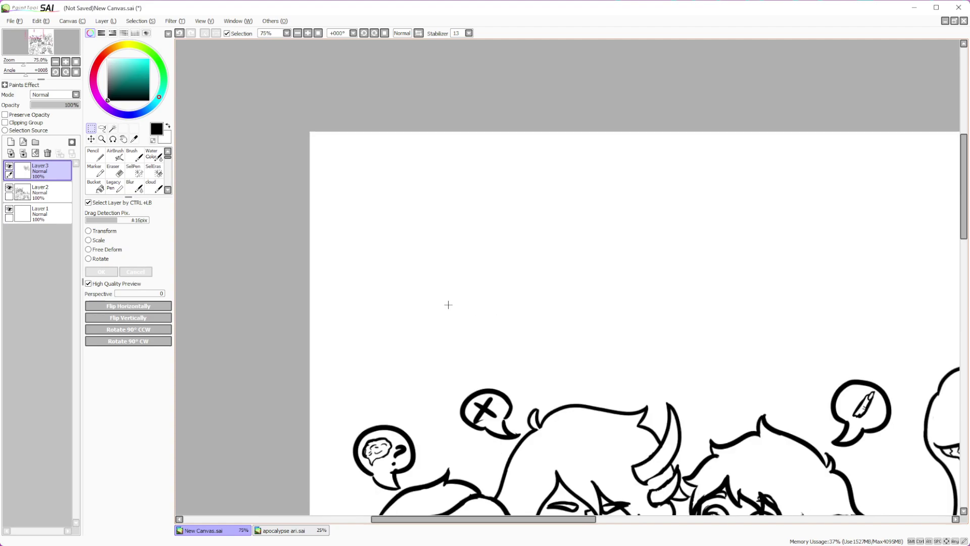
scroll(449, 284, "down", 2)
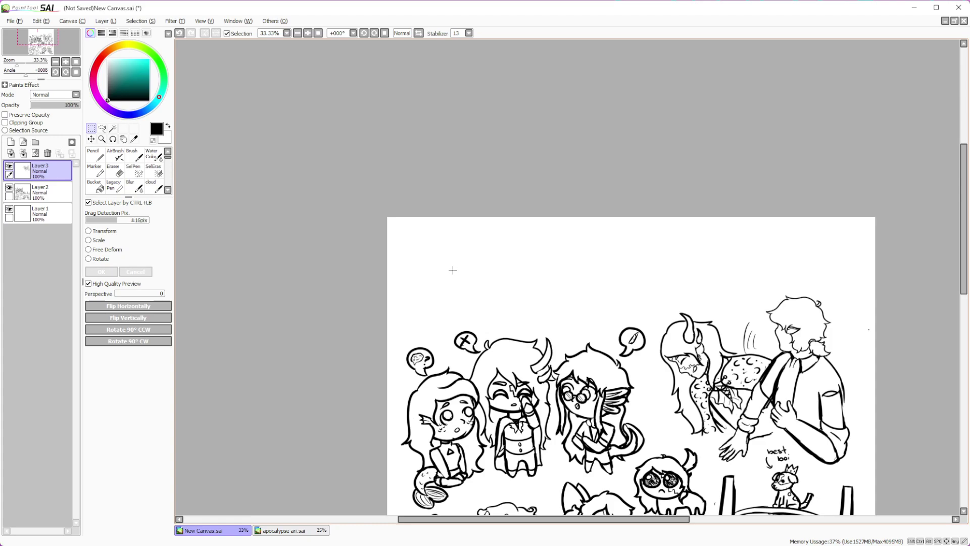
scroll(473, 276, "down", 1)
scroll(595, 438, "up", 5)
scroll(742, 407, "down", 2)
scroll(868, 451, "up", 2)
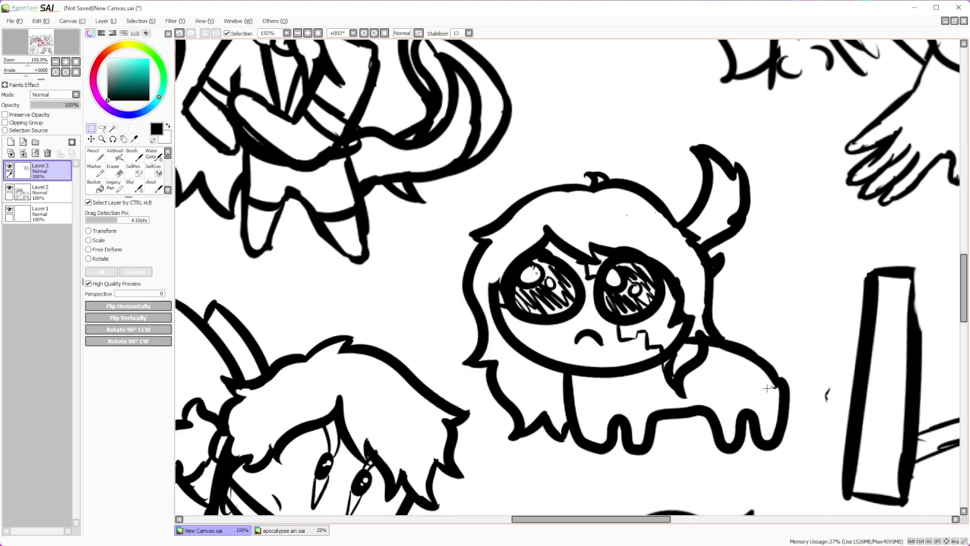
Zoom to 100% on the blank top area of the sheet and select the Pencil
scroll(766, 393, "down", 3)
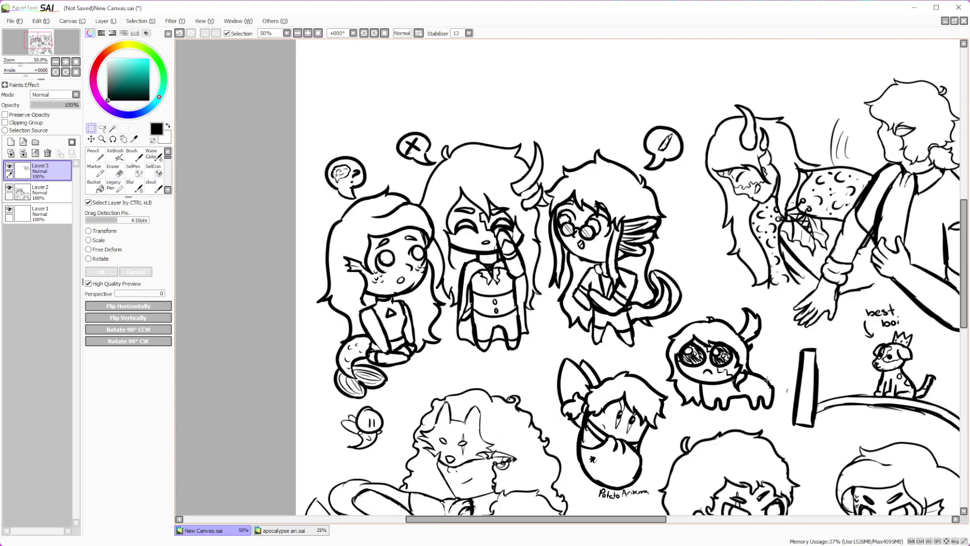
scroll(767, 380, "down", 3)
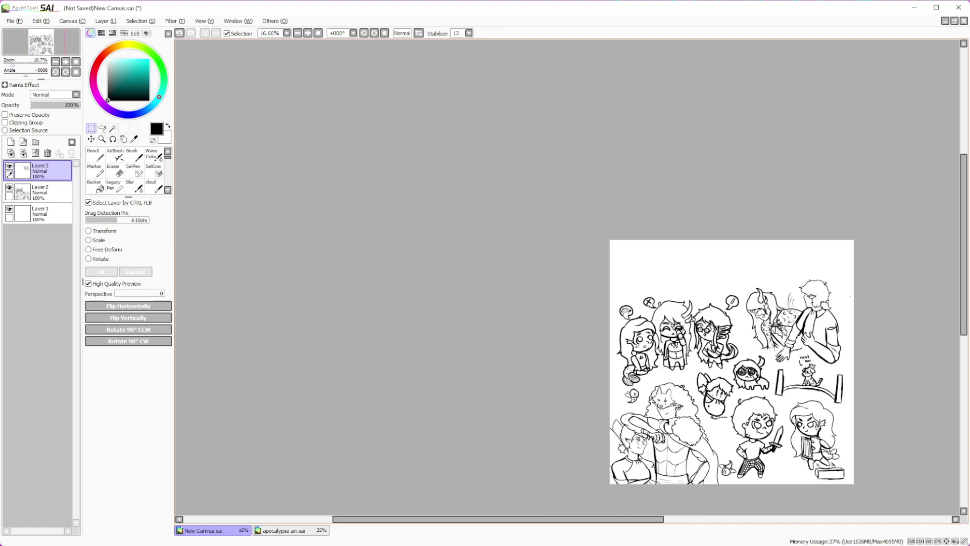
scroll(775, 340, "up", 1)
scroll(746, 361, "down", 1)
scroll(741, 363, "up", 2)
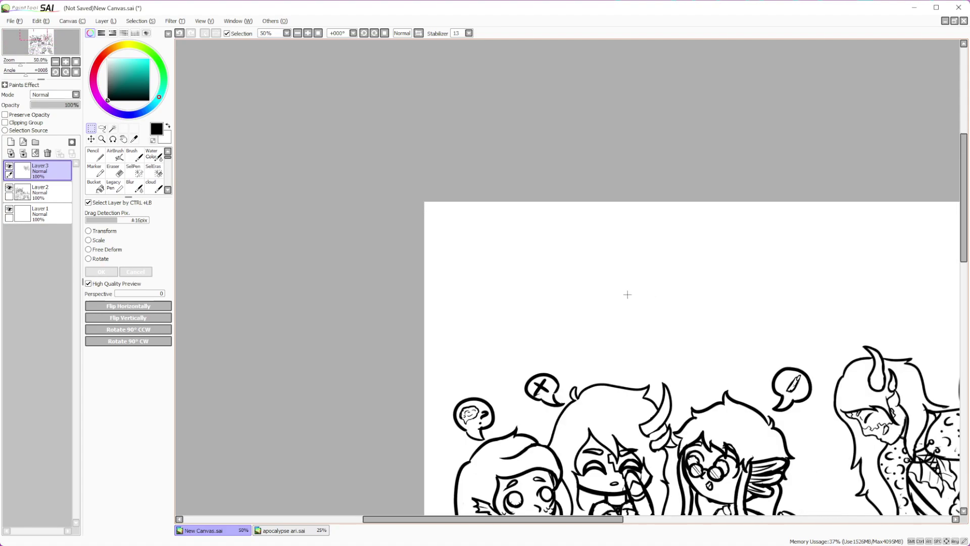
scroll(531, 257, "up", 1)
scroll(537, 261, "down", 1)
scroll(537, 261, "up", 1)
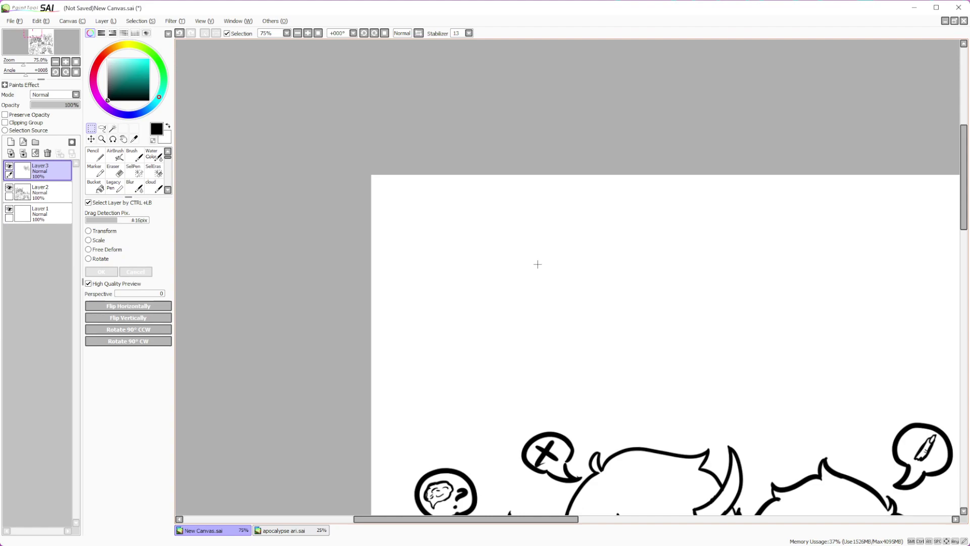
scroll(537, 263, "down", 5)
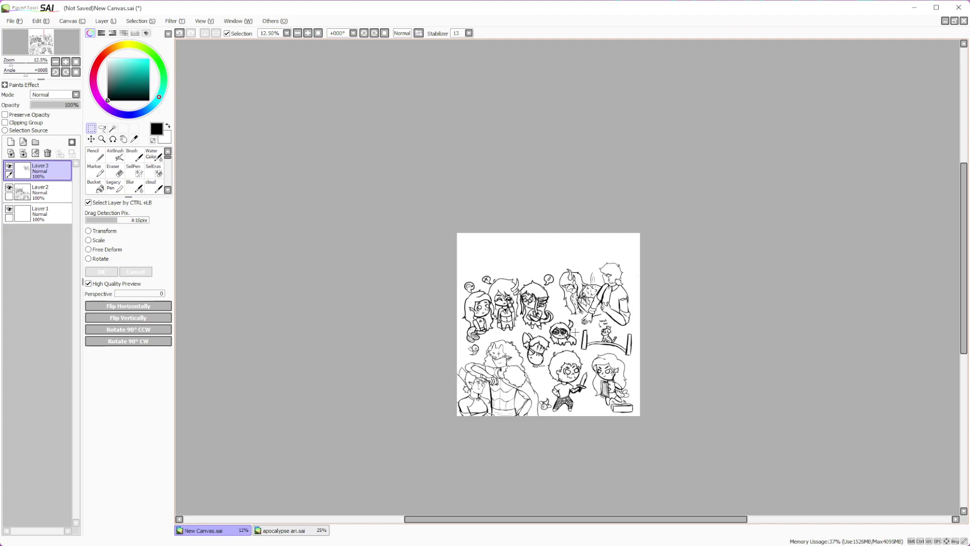
scroll(552, 298, "up", 2)
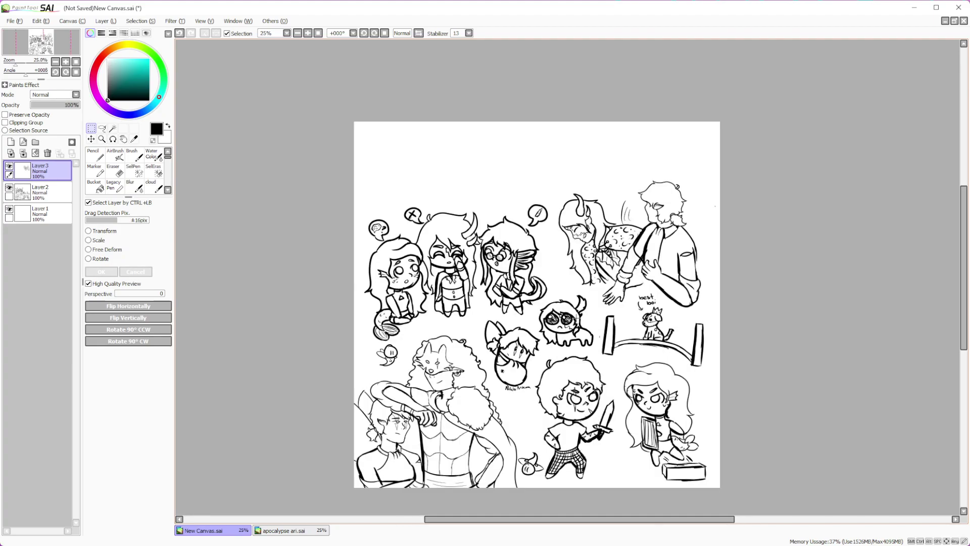
scroll(573, 447, "down", 1)
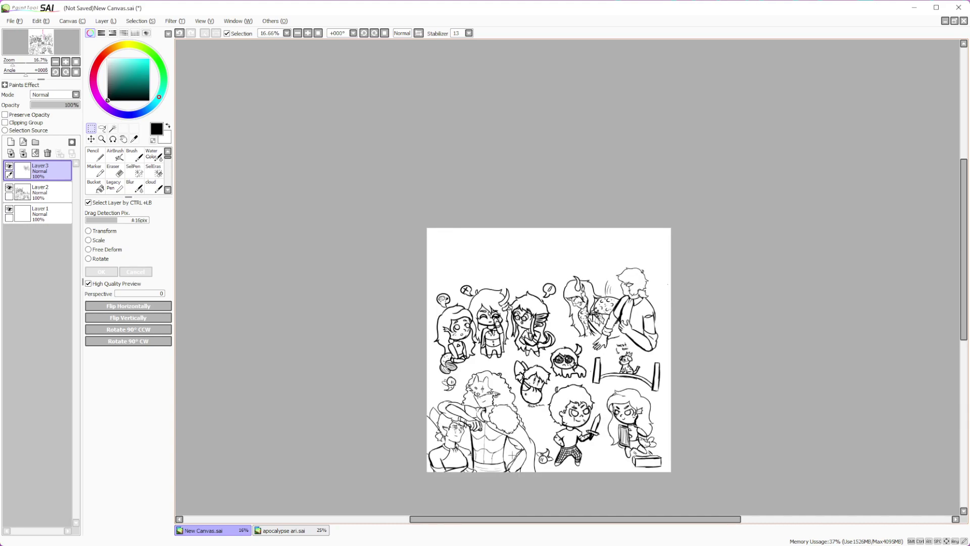
scroll(509, 452, "up", 2)
scroll(495, 253, "down", 2)
scroll(498, 226, "up", 2)
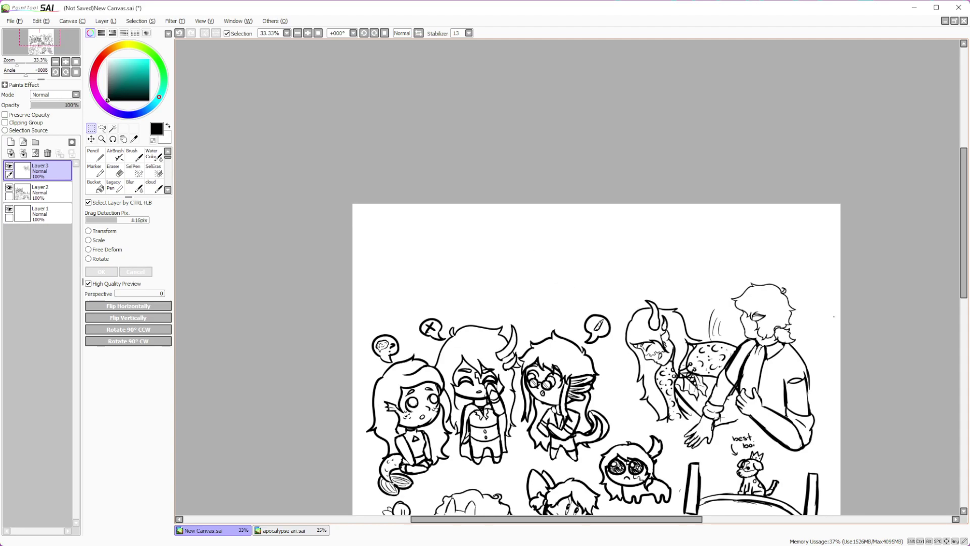
scroll(720, 420, "down", 2)
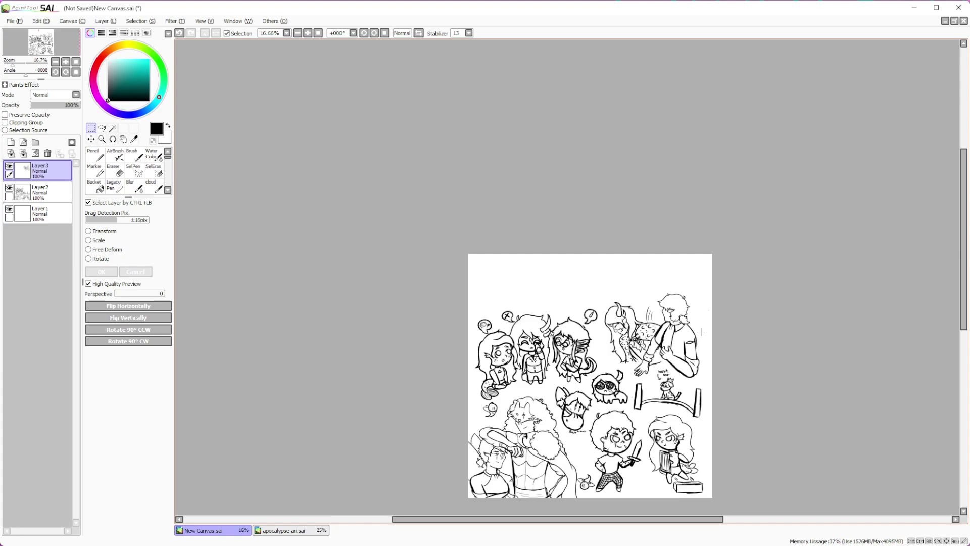
scroll(550, 281, "up", 3)
scroll(644, 291, "down", 2)
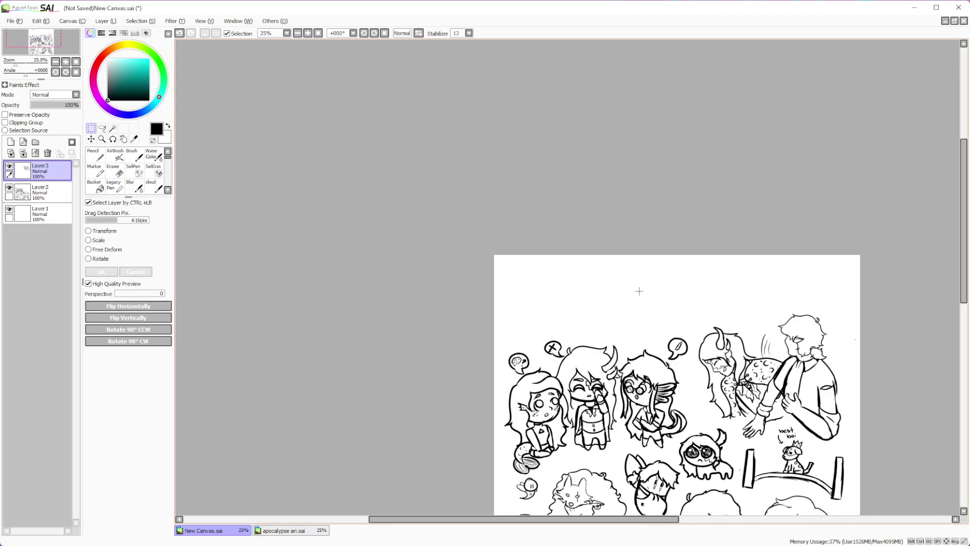
scroll(563, 288, "up", 4)
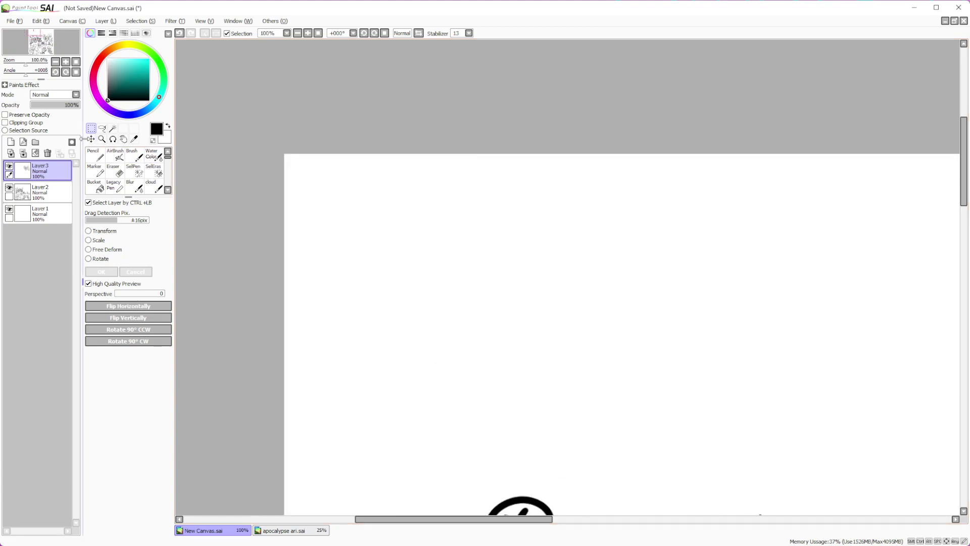
key("n")
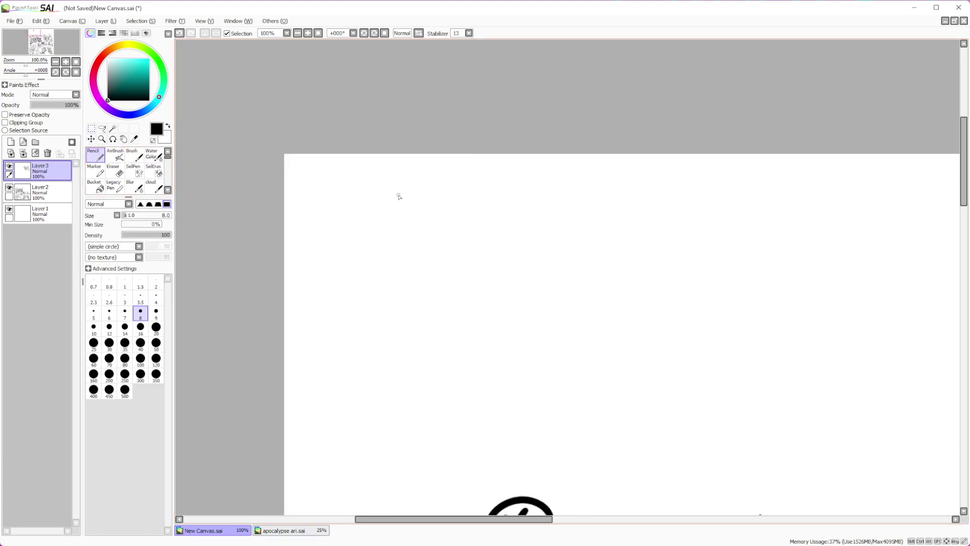
Set the pencil to size 12 and draw two eye loops, with a spiral in the left one
left_click(109, 328)
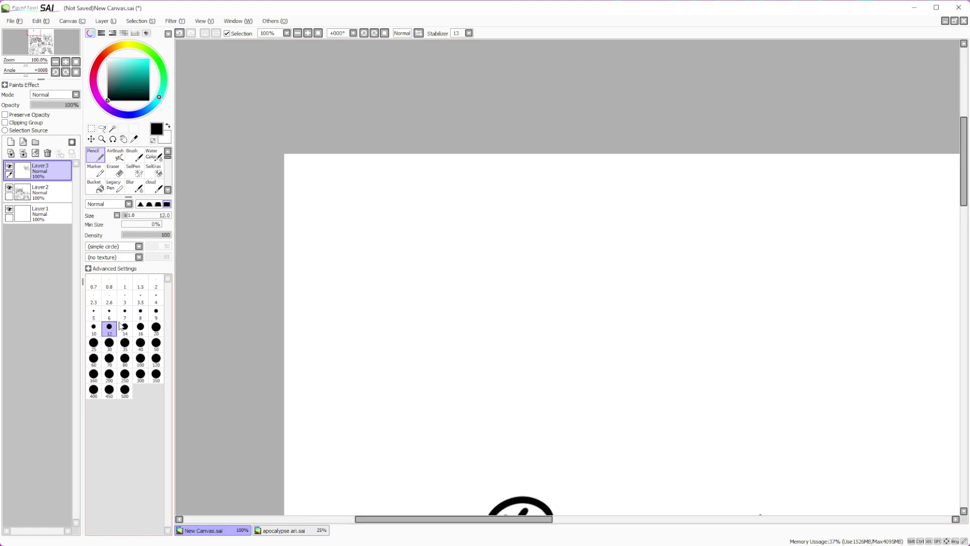
mouse_move(474, 231)
left_mouse_down()
mouse_move(424, 293)
mouse_move(470, 225)
mouse_move(531, 316)
mouse_move(467, 211)
left_mouse_up()
key("ctrl+z")
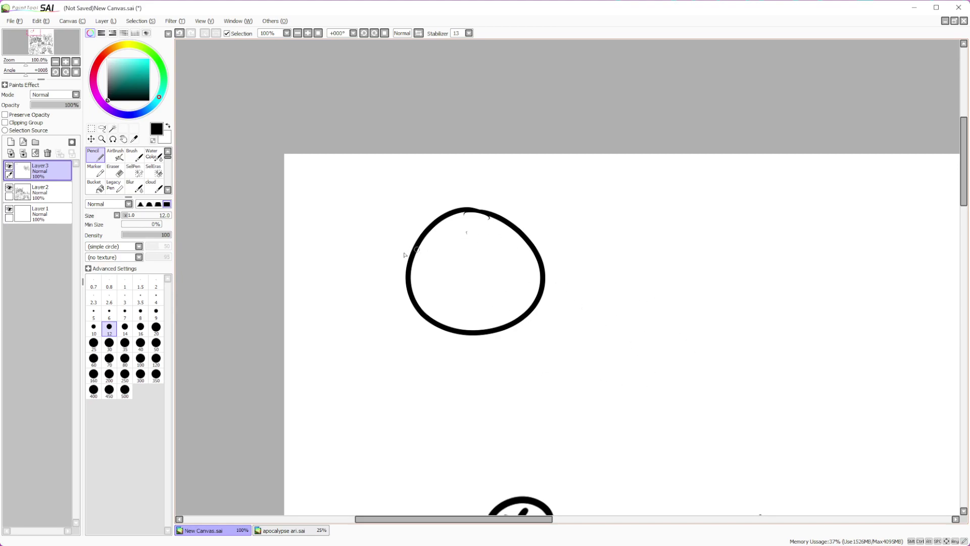
mouse_move(446, 251)
left_mouse_down()
mouse_move(417, 286)
mouse_move(470, 293)
mouse_move(447, 252)
left_mouse_up()
mouse_move(509, 244)
left_mouse_down()
mouse_move(480, 260)
mouse_move(510, 302)
mouse_move(515, 242)
mouse_move(498, 247)
mouse_move(496, 298)
mouse_move(509, 278)
left_mouse_up()
mouse_move(448, 252)
left_mouse_down()
mouse_move(429, 255)
mouse_move(458, 263)
mouse_move(444, 278)
left_mouse_up()
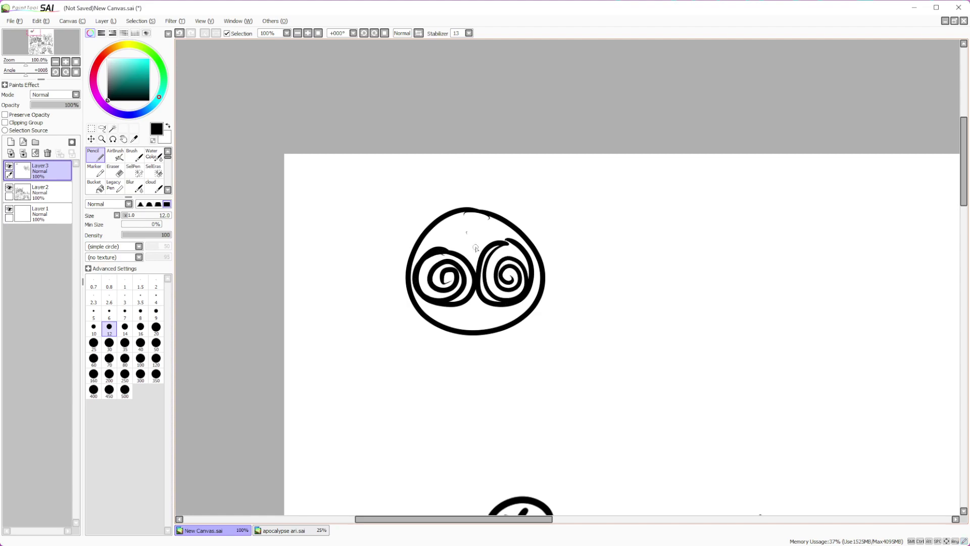
Draw the creature's boxy body and four legs extending beneath and behind the head
scroll(471, 210, "down", 3)
scroll(476, 237, "up", 3)
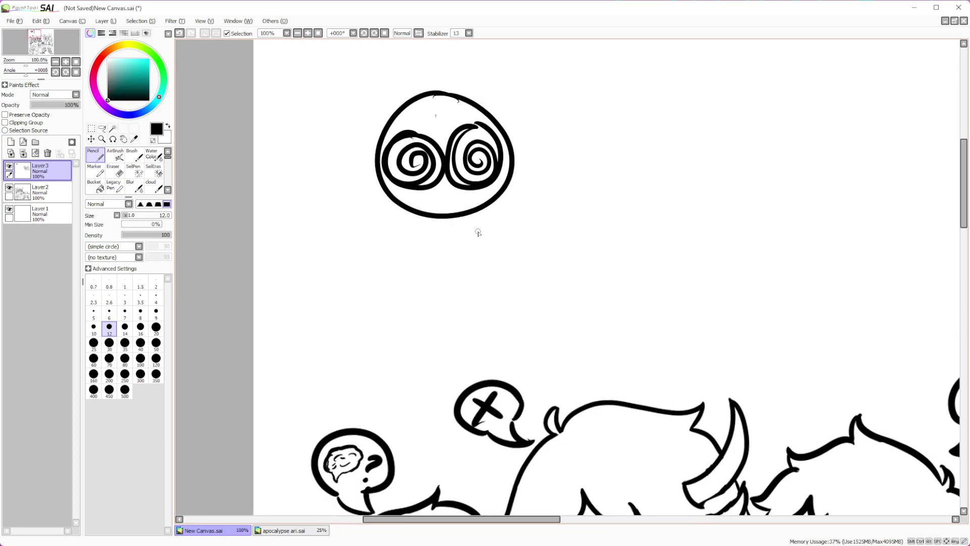
scroll(473, 234, "down", 3)
scroll(606, 197, "up", 3)
scroll(611, 194, "down", 3)
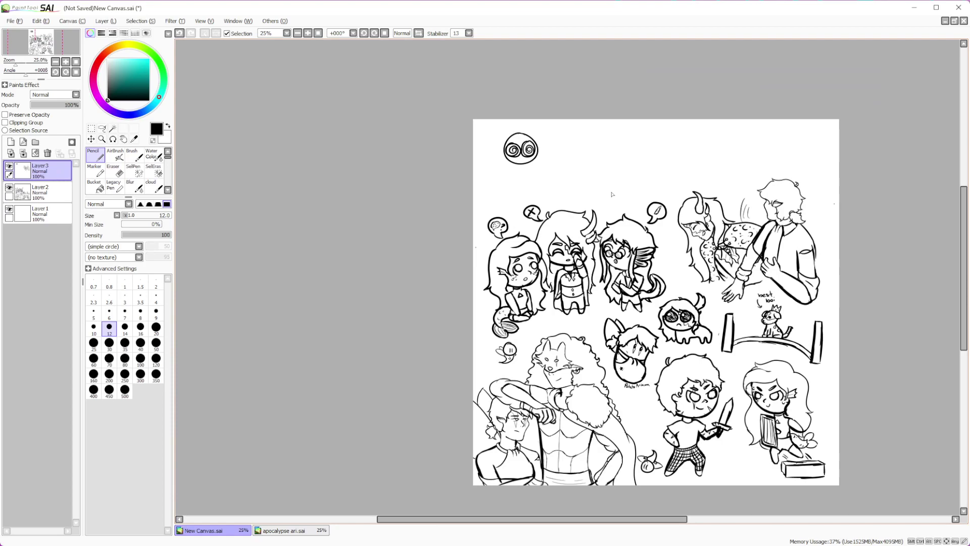
scroll(612, 194, "up", 4)
mouse_move(379, 156)
left_mouse_down()
mouse_move(375, 290)
mouse_move(388, 316)
mouse_move(413, 186)
mouse_move(424, 212)
mouse_move(415, 312)
mouse_move(428, 312)
mouse_move(437, 294)
mouse_move(457, 192)
mouse_move(505, 182)
mouse_move(525, 306)
mouse_move(536, 312)
mouse_move(542, 193)
mouse_move(552, 195)
mouse_move(559, 296)
mouse_move(569, 303)
mouse_move(584, 293)
mouse_move(587, 212)
left_mouse_up()
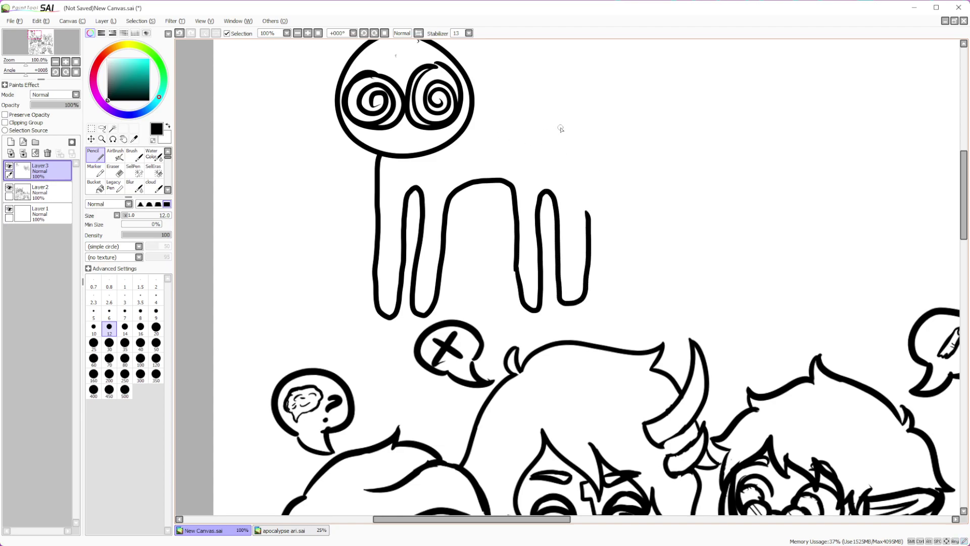
mouse_move(475, 108)
left_mouse_down()
mouse_move(554, 116)
mouse_move(584, 142)
mouse_move(589, 228)
left_mouse_up()
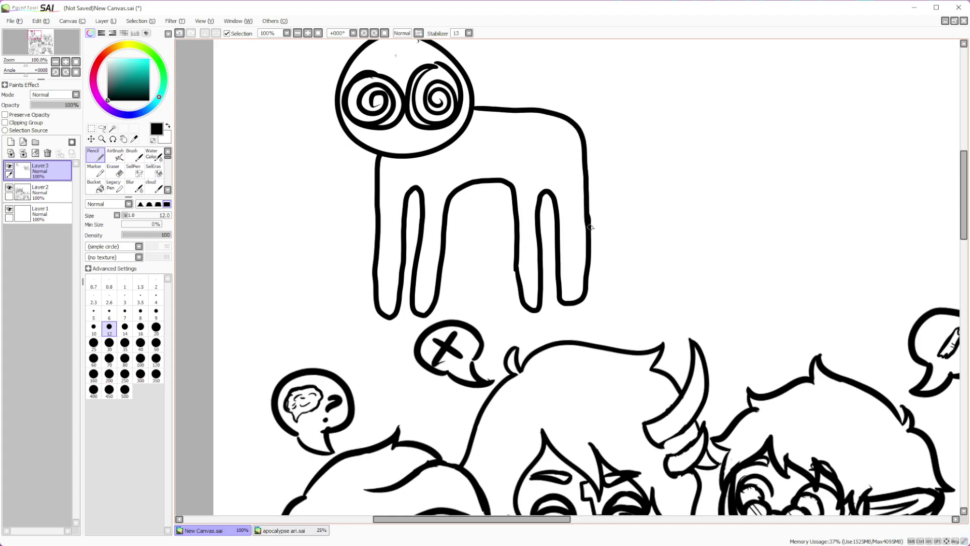
scroll(591, 226, "down", 3)
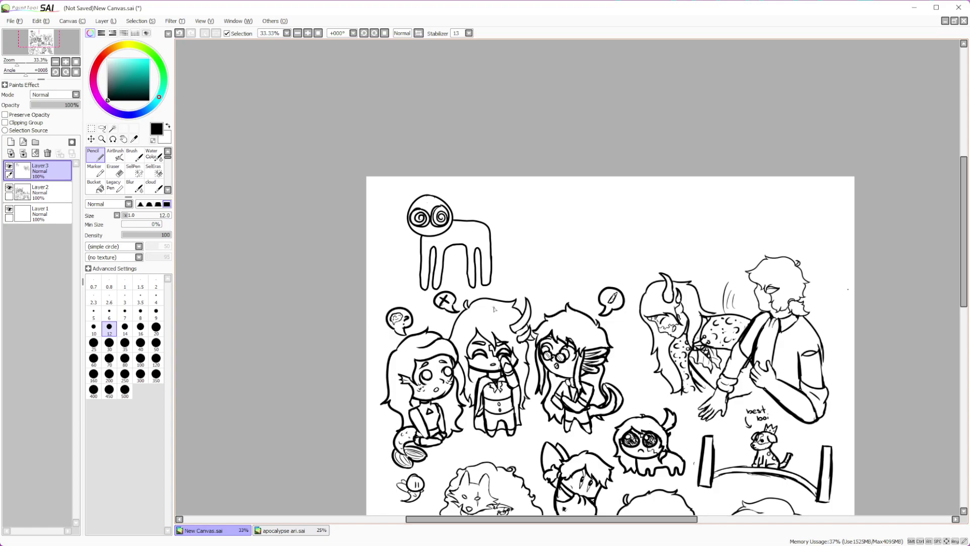
scroll(435, 219, "up", 3)
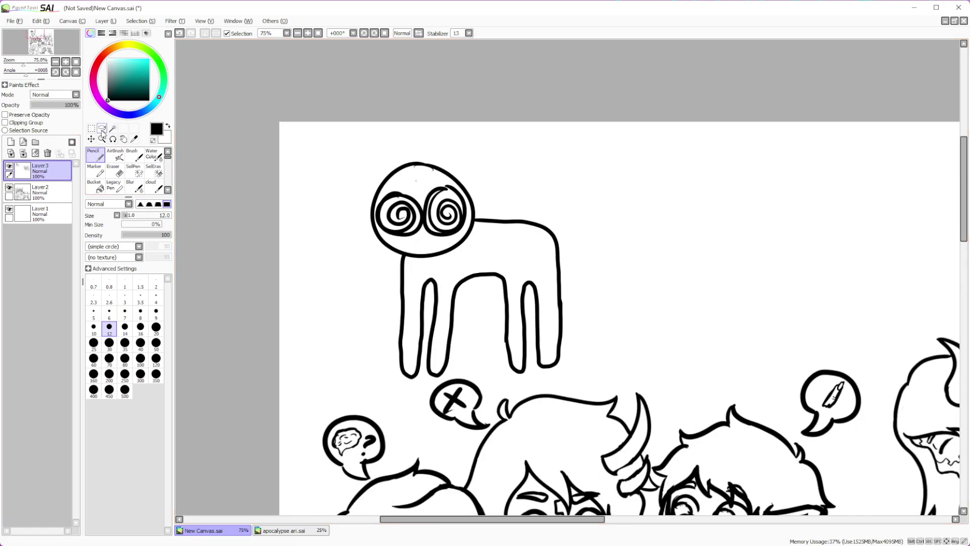
Lasso the spiral-eyed creature, then move it left and enlarge it slightly
left_click(101, 128)
mouse_move(480, 121)
left_mouse_down()
mouse_move(326, 308)
mouse_move(412, 393)
mouse_move(445, 378)
mouse_move(634, 368)
mouse_move(556, 150)
left_mouse_up()
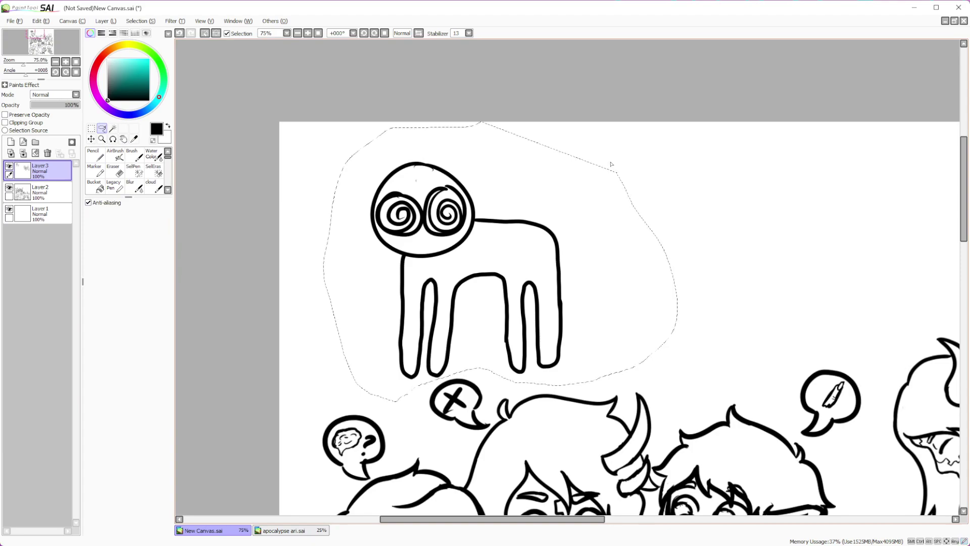
left_click(91, 128)
left_click(90, 230)
left_click_drag(465, 272, 411, 270)
left_click_drag(510, 158, 519, 155)
left_click(101, 272)
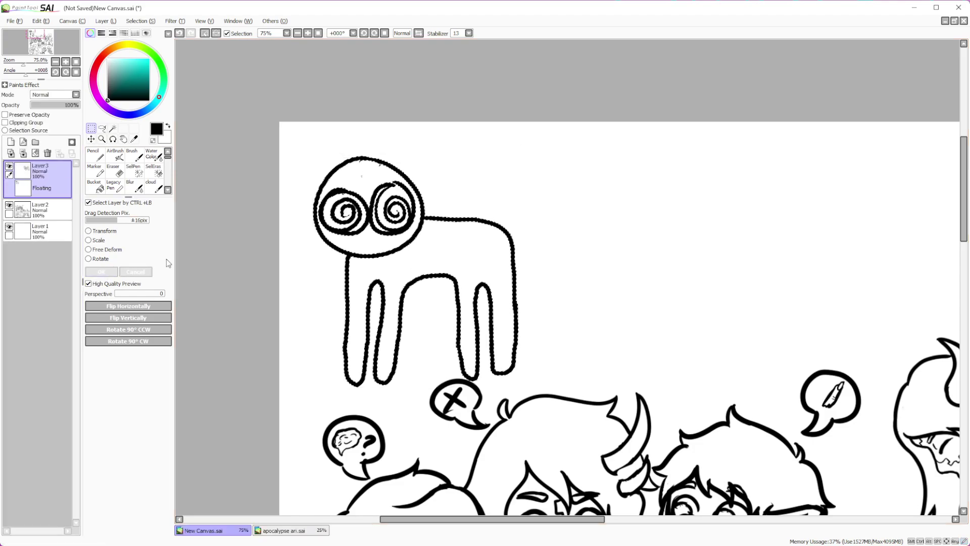
Nudge the creature up a little, deselect, and return to the Pencil
left_click(103, 231)
left_click_drag(419, 260, 420, 248)
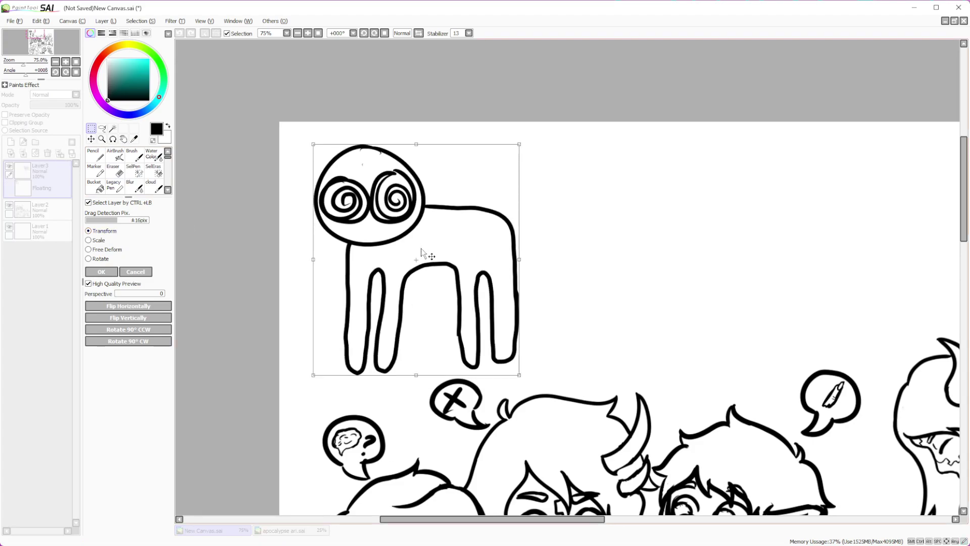
left_click(112, 273)
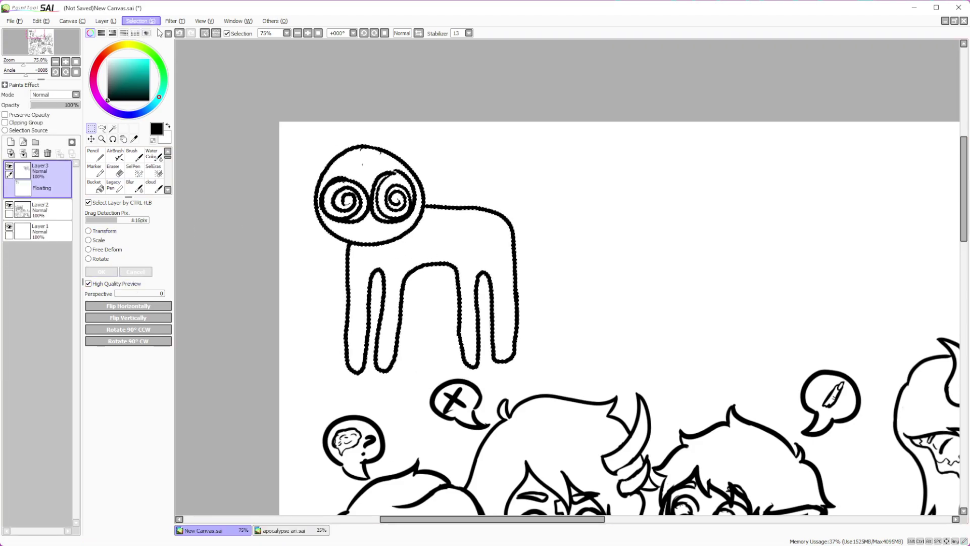
key("ctrl+d")
left_click(97, 157)
scroll(482, 283, "down", 3)
scroll(460, 258, "up", 6)
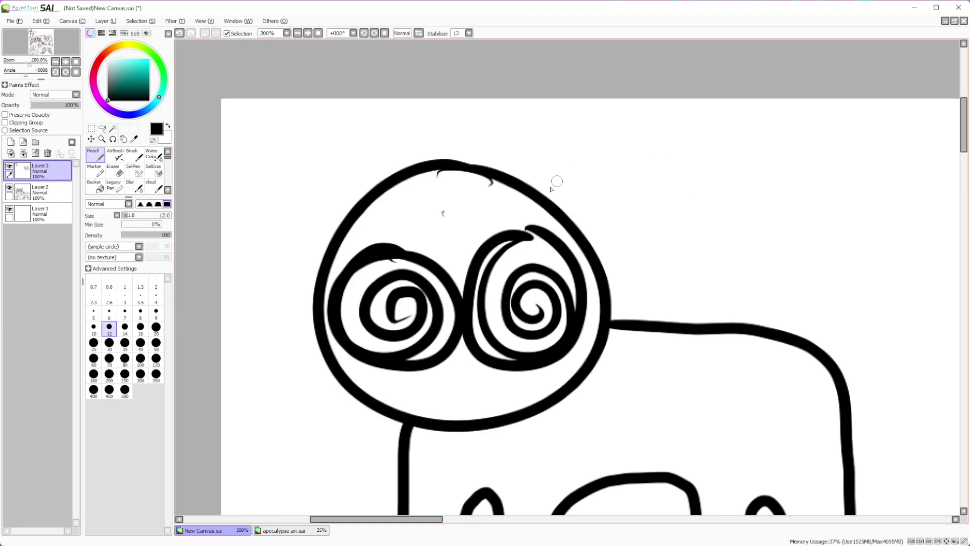
scroll(682, 263, "down", 6)
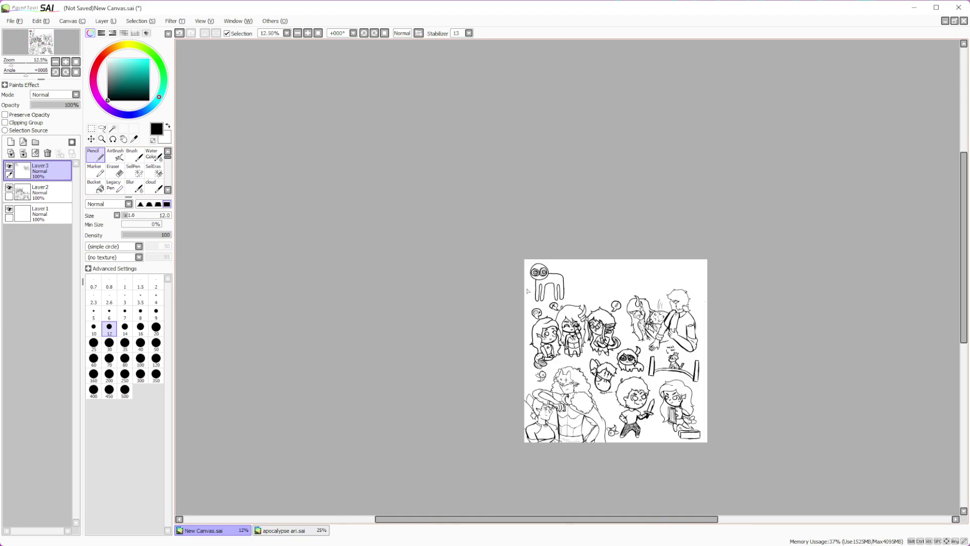
scroll(682, 262, "up", 2)
scroll(606, 354, "up", 1)
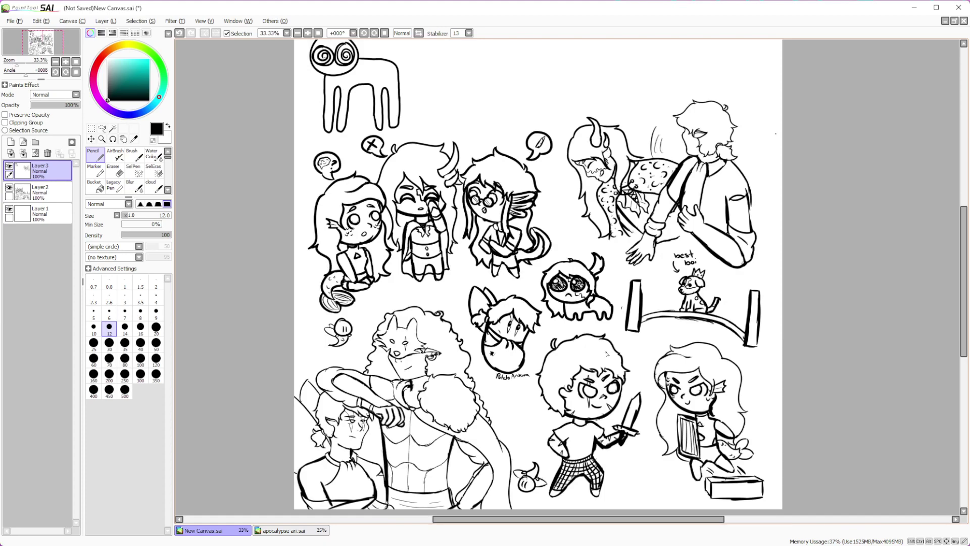
scroll(607, 353, "down", 1)
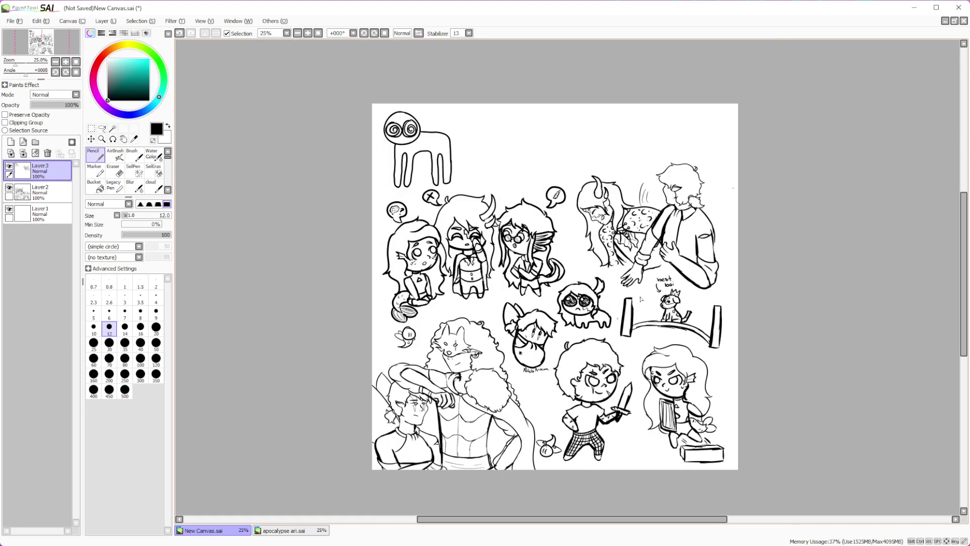
scroll(534, 363, "down", 1)
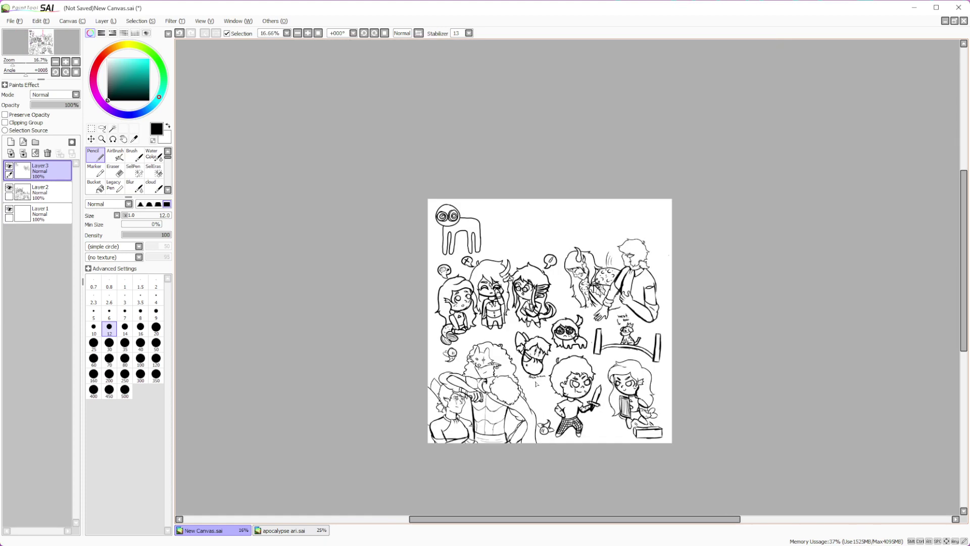
scroll(525, 365, "up", 5)
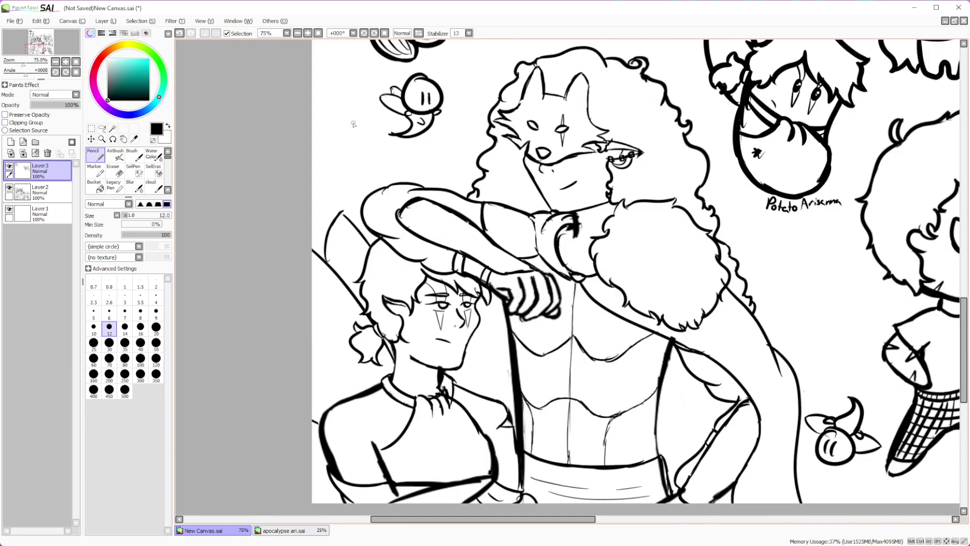
scroll(496, 289, "down", 2)
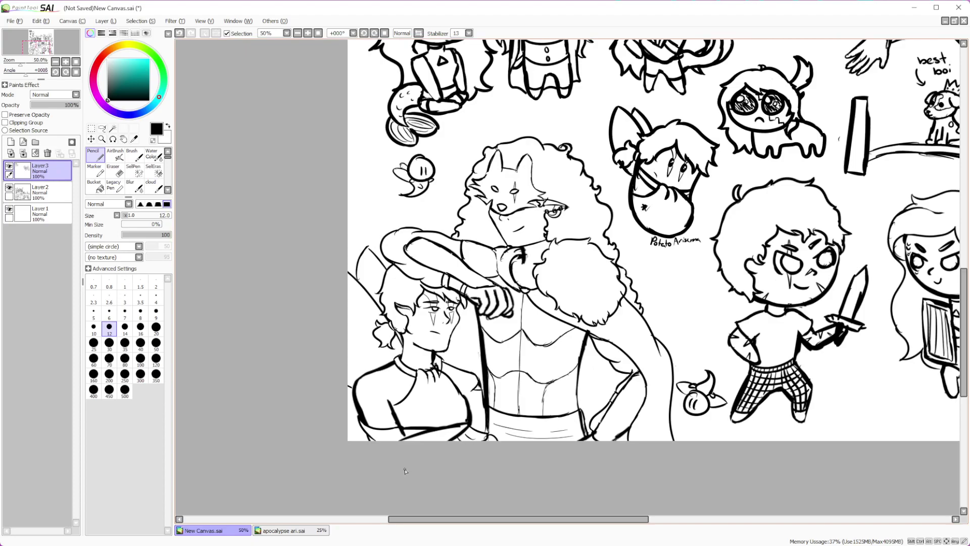
scroll(561, 475, "down", 2)
scroll(497, 312, "up", 2)
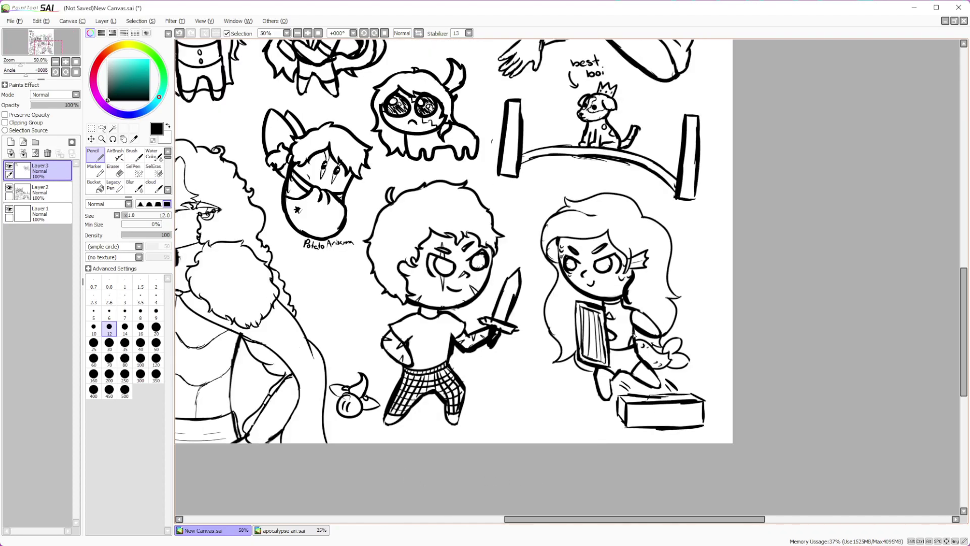
scroll(606, 451, "down", 2)
scroll(523, 425, "up", 3)
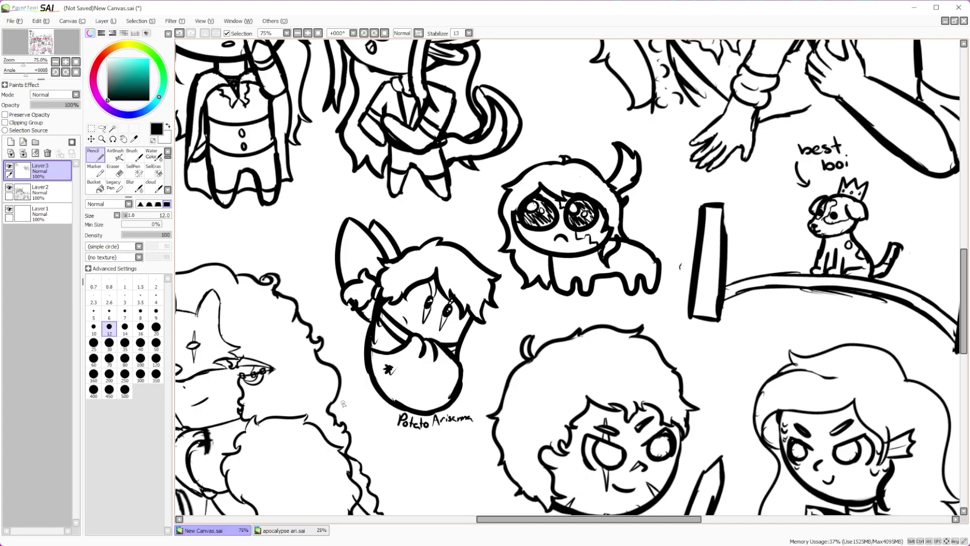
scroll(342, 405, "down", 2)
scroll(404, 188, "up", 2)
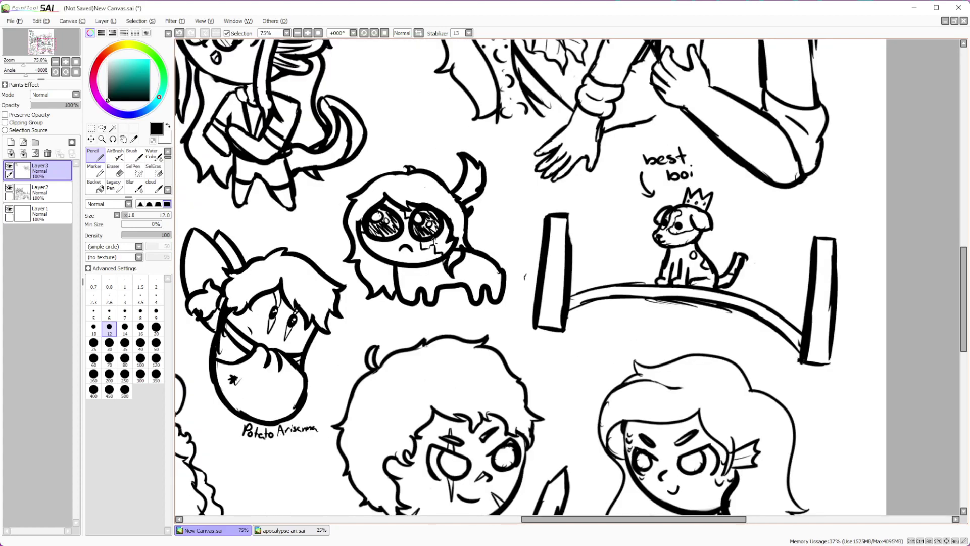
scroll(569, 349, "down", 2)
scroll(767, 291, "up", 2)
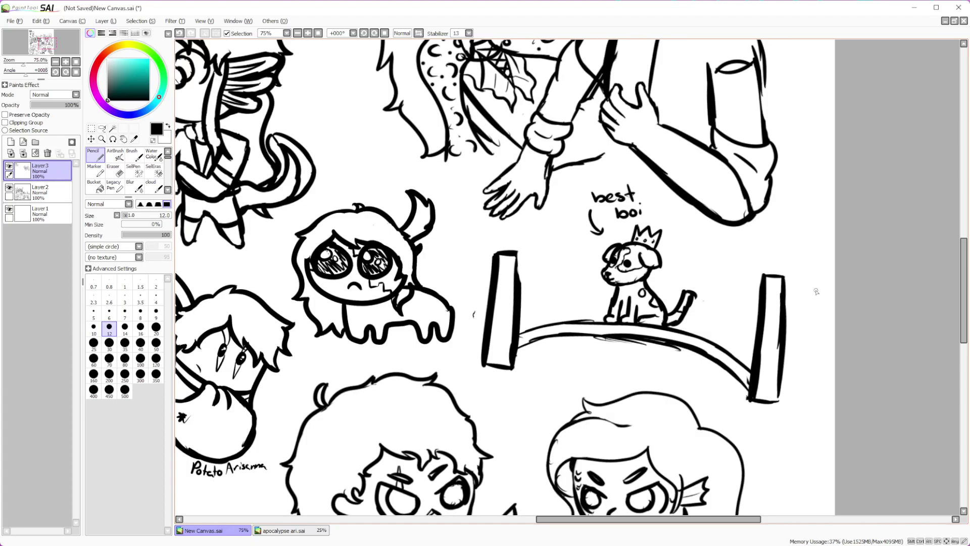
scroll(666, 453, "down", 2)
scroll(652, 293, "up", 1)
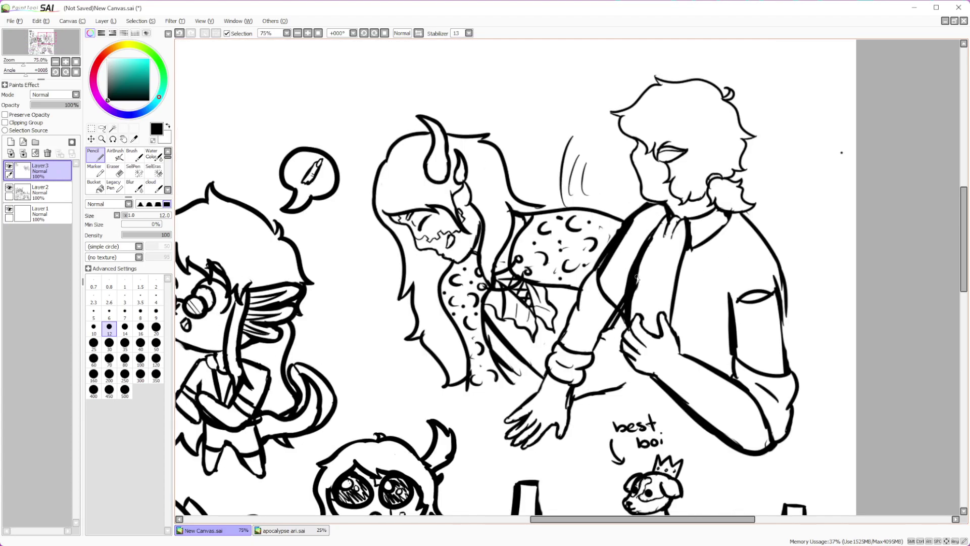
scroll(653, 296, "down", 2)
scroll(643, 317, "up", 2)
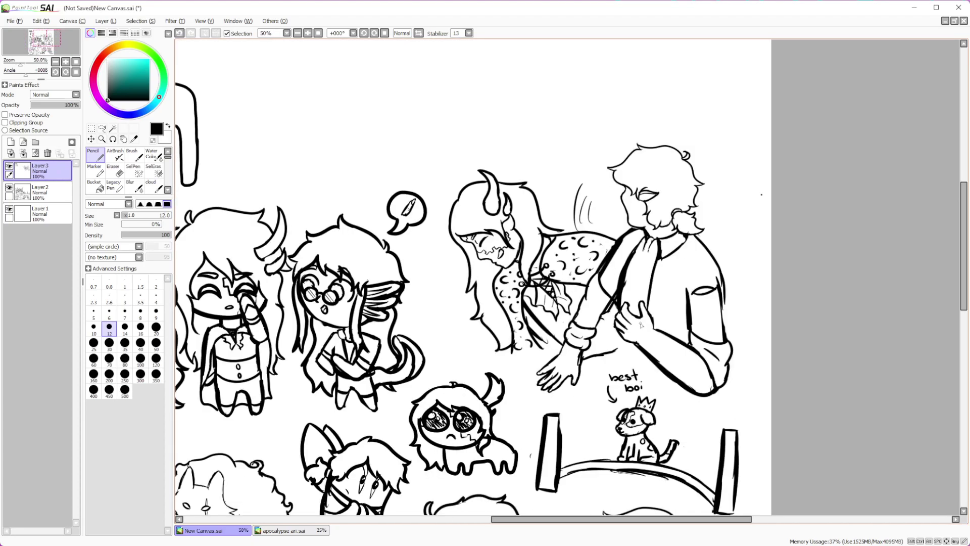
scroll(641, 325, "down", 2)
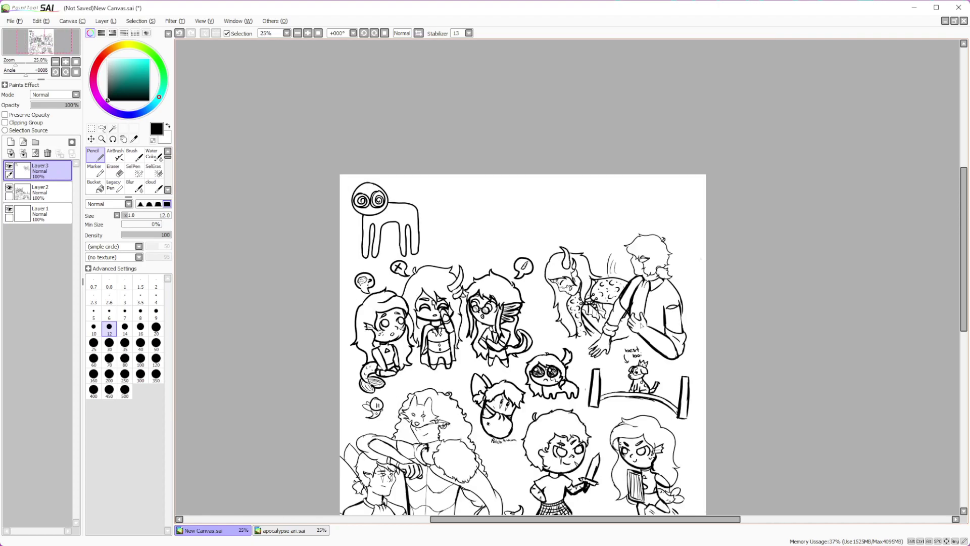
scroll(436, 319, "up", 4)
scroll(436, 319, "down", 2)
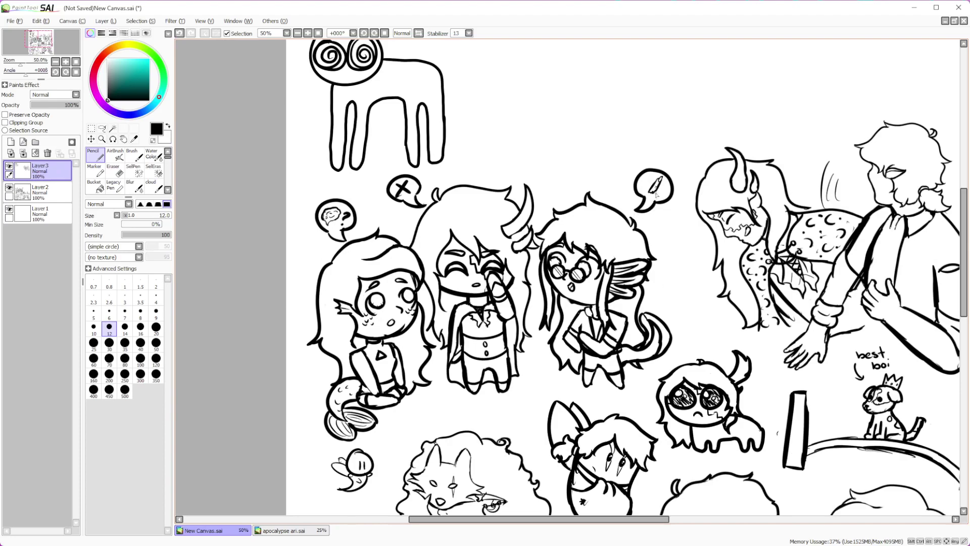
scroll(445, 434, "down", 2)
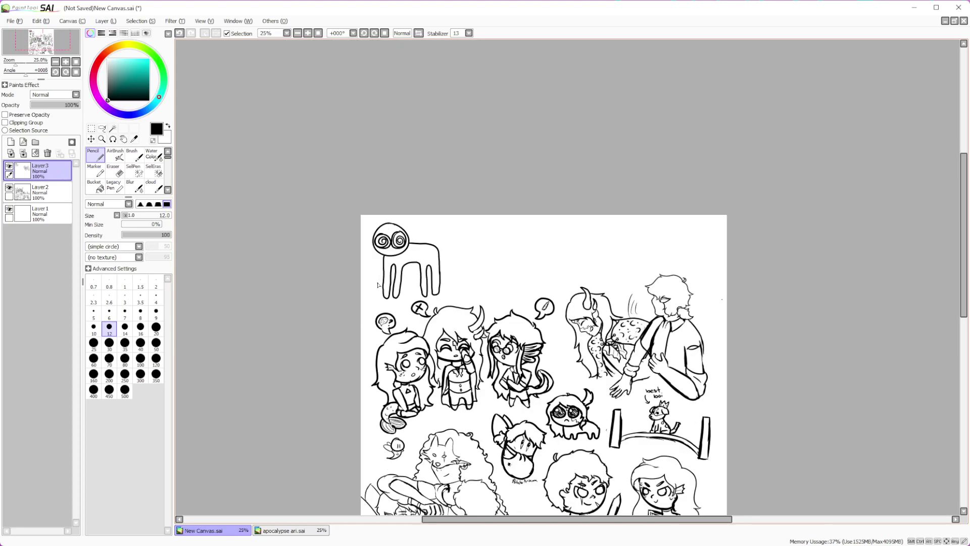
scroll(379, 242, "up", 4)
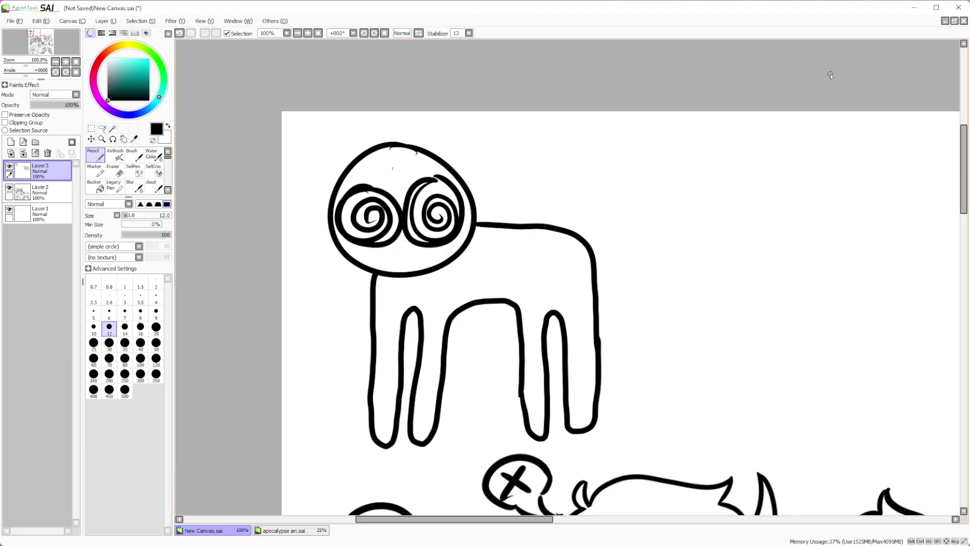
scroll(484, 202, "down", 2)
scroll(484, 202, "up", 2)
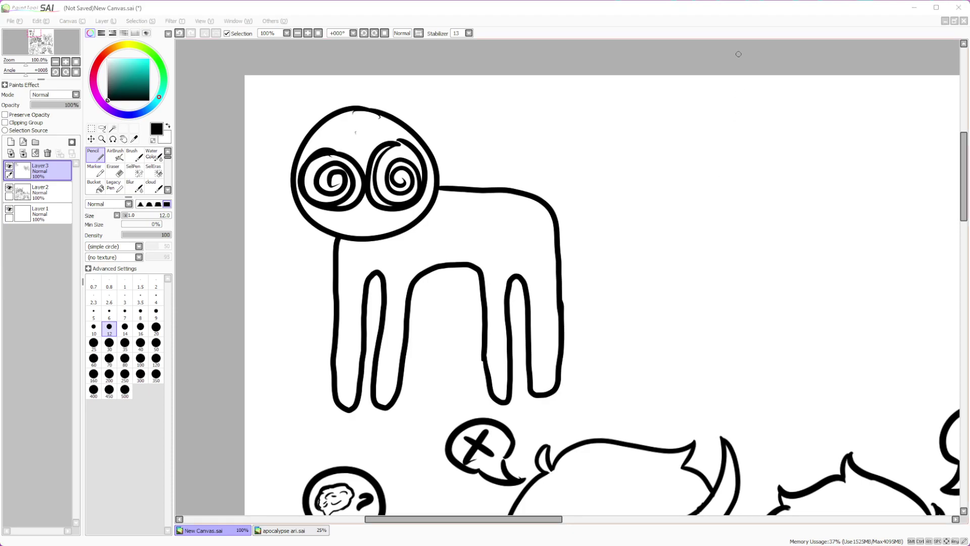
Create a new canvas from the copied bear painting
left_click(17, 19)
left_click(39, 51)
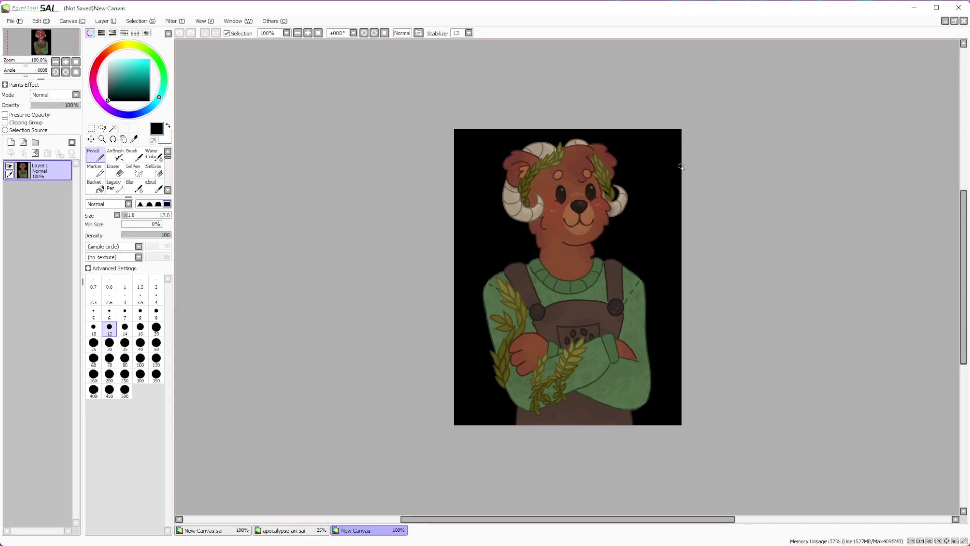
left_click(228, 531)
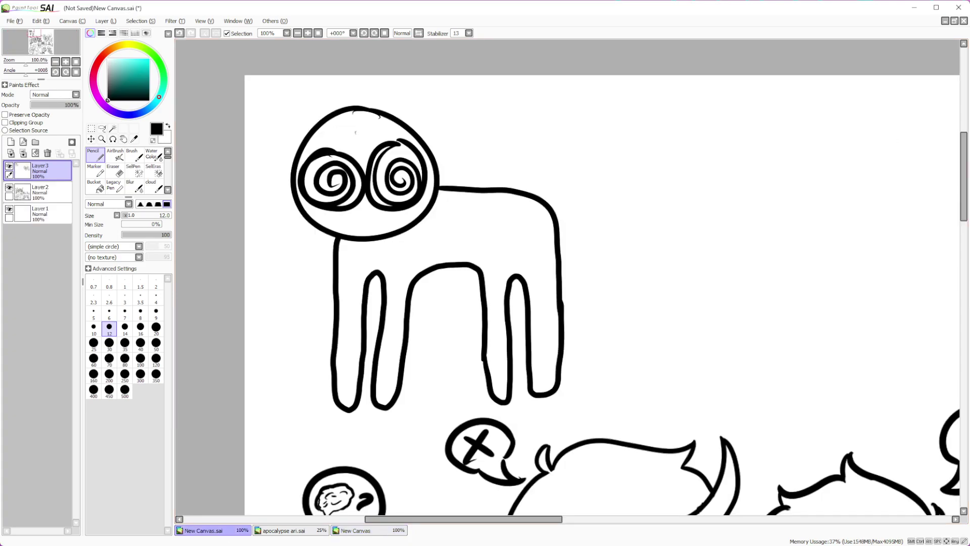
Float the canvases and place the enlarged bear reference to the right of the sketch
left_click(955, 22)
left_click_drag(356, 68, 897, 53)
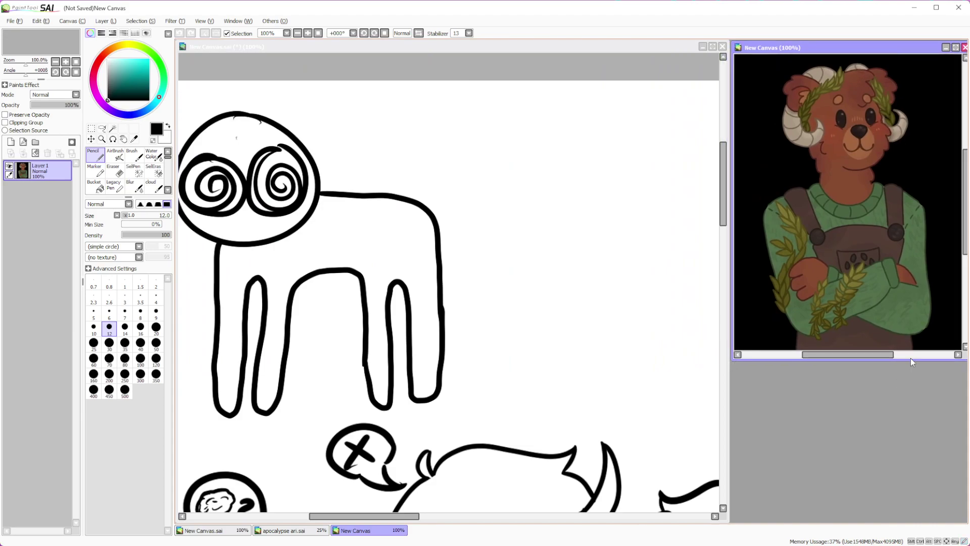
left_click_drag(918, 361, 918, 521)
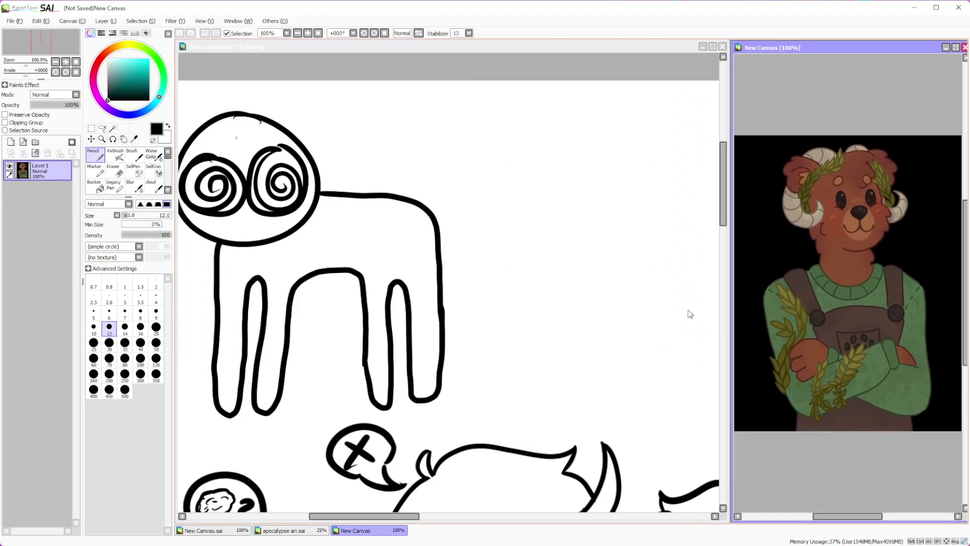
left_click(509, 295)
scroll(551, 228, "down", 2)
scroll(417, 172, "up", 4)
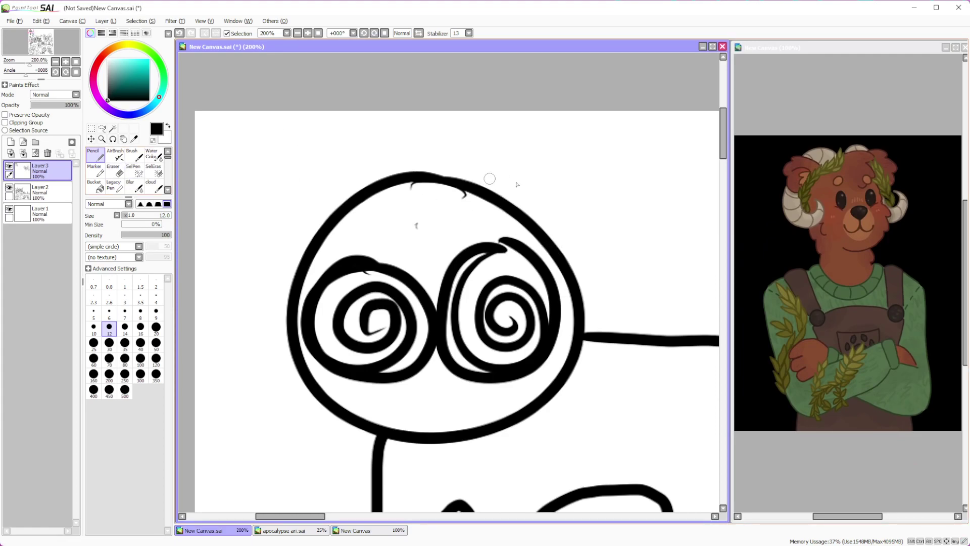
Draw a fluffy ear on the right of the head with an inner detail line
mouse_move(509, 203)
left_mouse_down()
mouse_move(566, 177)
mouse_move(577, 179)
mouse_move(558, 188)
mouse_move(605, 195)
mouse_move(590, 185)
mouse_move(611, 210)
mouse_move(610, 201)
mouse_move(600, 221)
mouse_move(617, 241)
mouse_move(607, 256)
mouse_move(558, 249)
mouse_move(602, 263)
mouse_move(596, 235)
mouse_move(525, 237)
mouse_move(590, 244)
left_mouse_up()
left_click(120, 172)
left_click(95, 155)
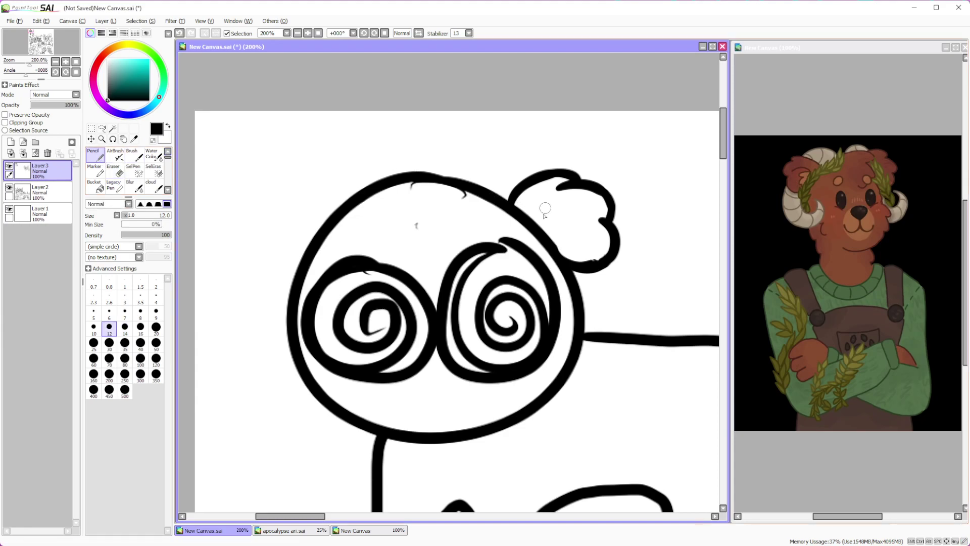
mouse_move(529, 213)
left_mouse_down()
mouse_move(563, 204)
mouse_move(541, 205)
mouse_move(551, 198)
mouse_move(575, 204)
mouse_move(555, 200)
mouse_move(564, 216)
mouse_move(534, 220)
mouse_move(561, 216)
mouse_move(554, 242)
left_mouse_up()
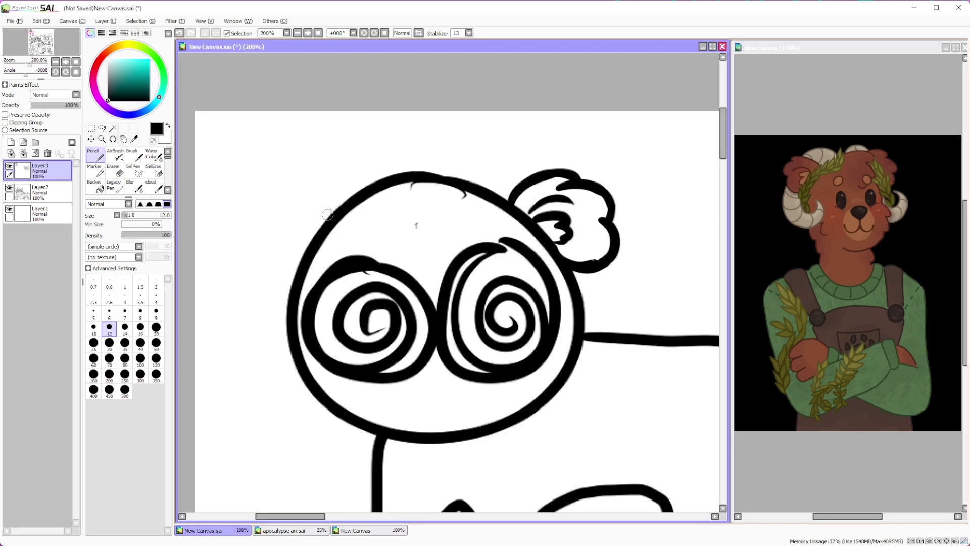
Draw the left ear and a curly tuft on top, erasing lines under the tuft
mouse_move(329, 217)
left_mouse_down()
mouse_move(313, 200)
mouse_move(278, 201)
mouse_move(293, 216)
mouse_move(241, 251)
left_mouse_up()
left_click_drag(249, 303, 291, 284)
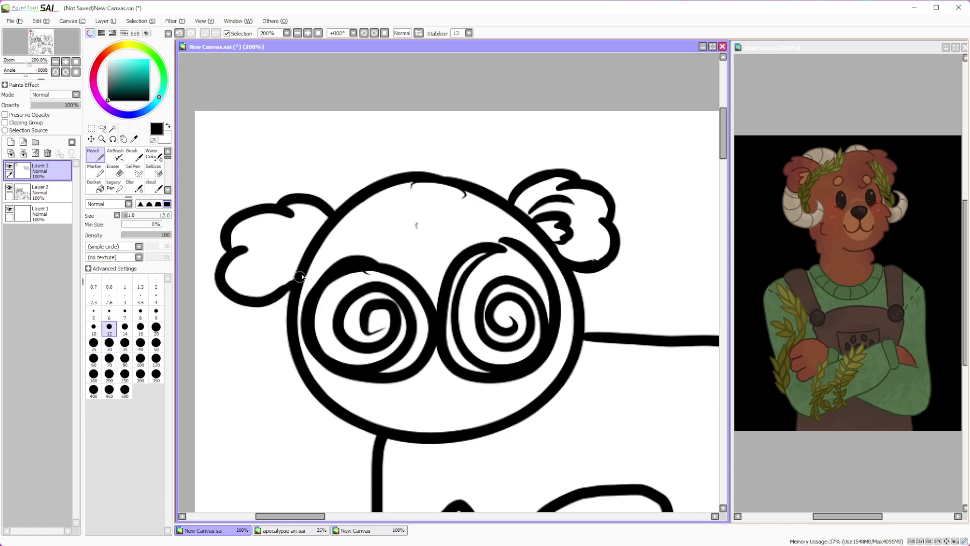
mouse_move(430, 175)
left_mouse_down()
mouse_move(404, 171)
mouse_move(384, 243)
mouse_move(422, 255)
mouse_move(427, 155)
mouse_move(389, 165)
mouse_move(430, 186)
mouse_move(417, 171)
mouse_move(396, 165)
mouse_move(429, 187)
mouse_move(378, 207)
mouse_move(370, 202)
mouse_move(391, 189)
mouse_move(363, 200)
mouse_move(361, 216)
left_mouse_up()
left_click(115, 172)
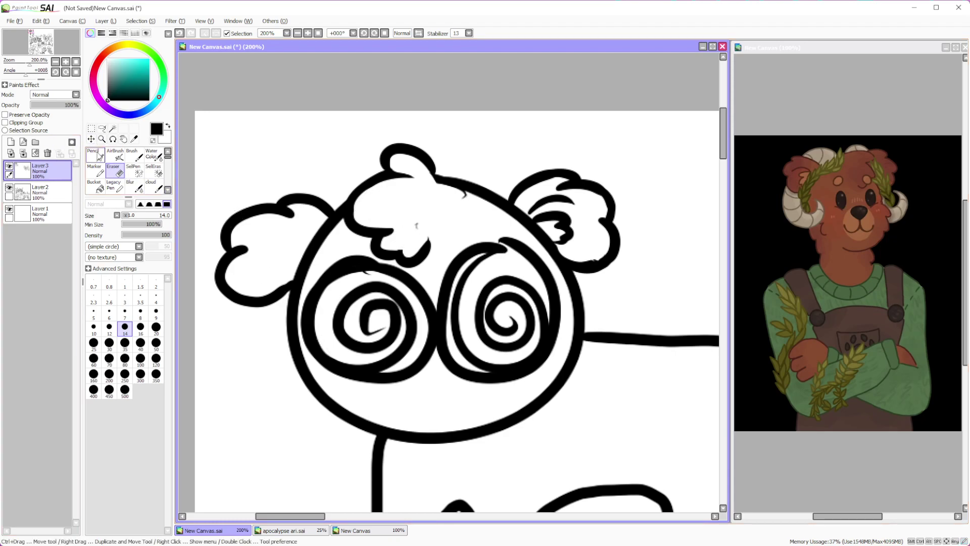
key("n")
Add the inner line and a second curl inside the left ear
left_click_drag(274, 226, 328, 236)
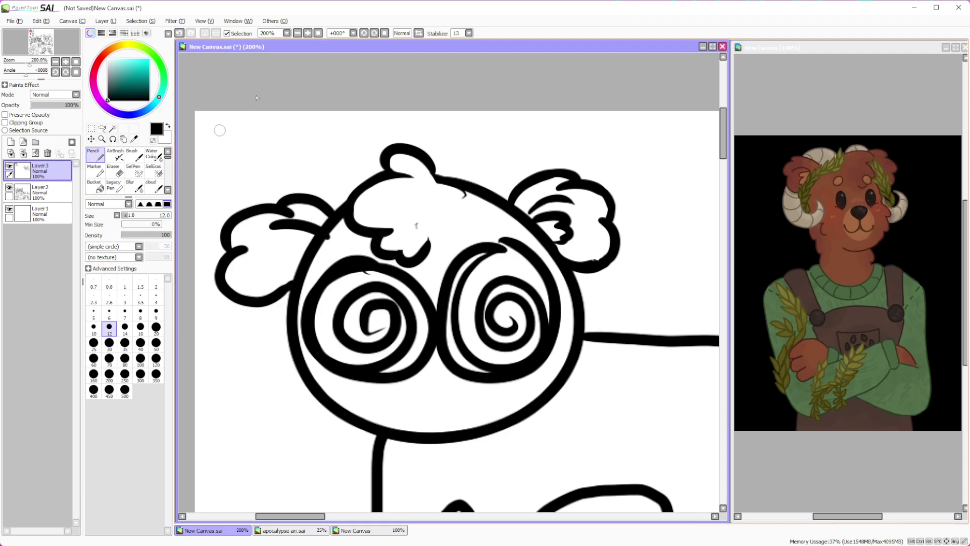
left_click(180, 33)
mouse_move(319, 226)
left_mouse_down()
mouse_move(273, 237)
mouse_move(272, 247)
mouse_move(290, 251)
left_mouse_up()
mouse_move(288, 252)
left_mouse_down()
mouse_move(288, 262)
mouse_move(307, 245)
left_mouse_up()
Erase the creature's left ear using a much larger eraser
scroll(307, 246, "down", 5)
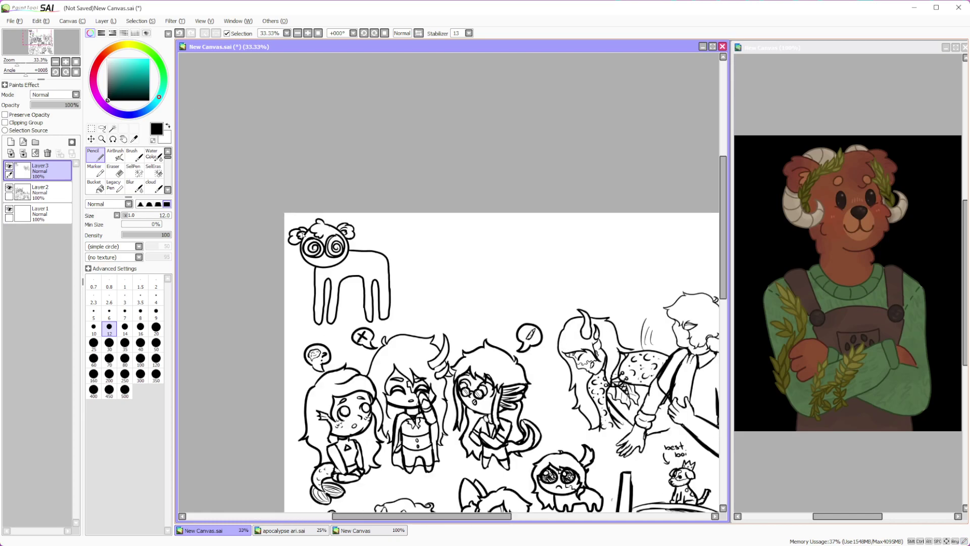
scroll(311, 241, "up", 4)
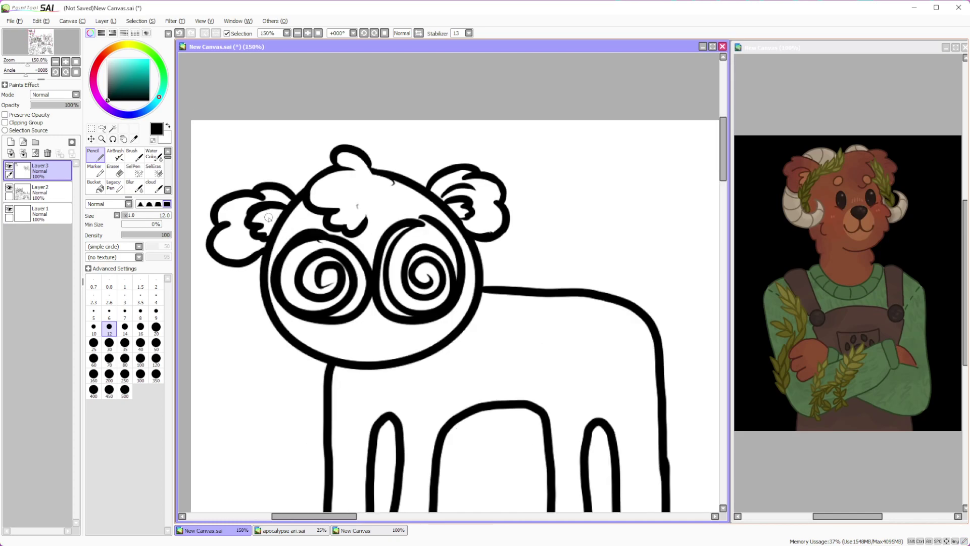
left_click(116, 171)
mouse_move(232, 195)
left_mouse_down()
mouse_move(217, 262)
mouse_move(257, 207)
mouse_move(243, 269)
mouse_move(281, 184)
mouse_move(267, 209)
mouse_move(248, 99)
left_mouse_up()
left_click(137, 348)
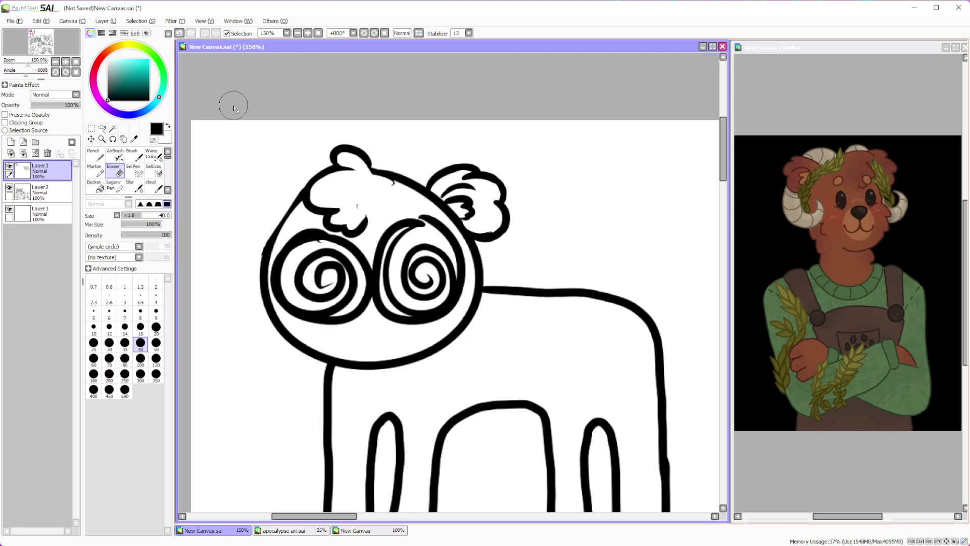
scroll(522, 244, "down", 2)
scroll(491, 232, "up", 2)
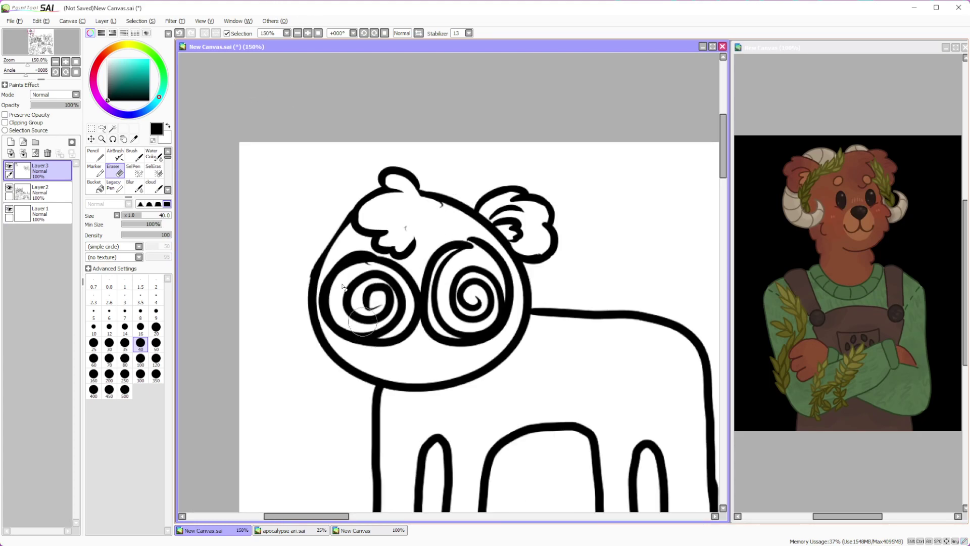
Lasso the right ear, copy it to the head's upper left, tilt it to fit, and deselect
key("l")
mouse_move(530, 171)
left_mouse_down()
mouse_move(483, 183)
mouse_move(474, 201)
left_mouse_up()
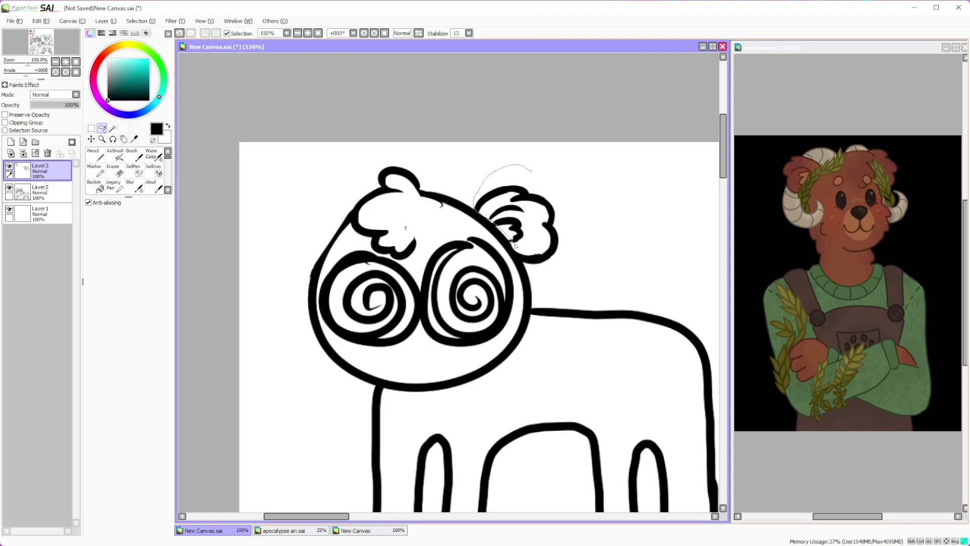
left_click_drag(522, 258, 552, 179)
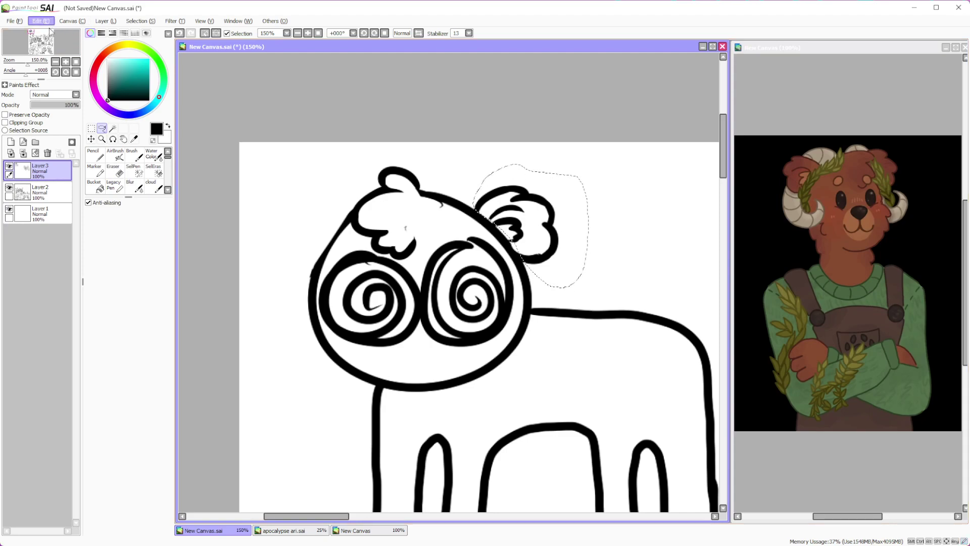
key("ctrl+t")
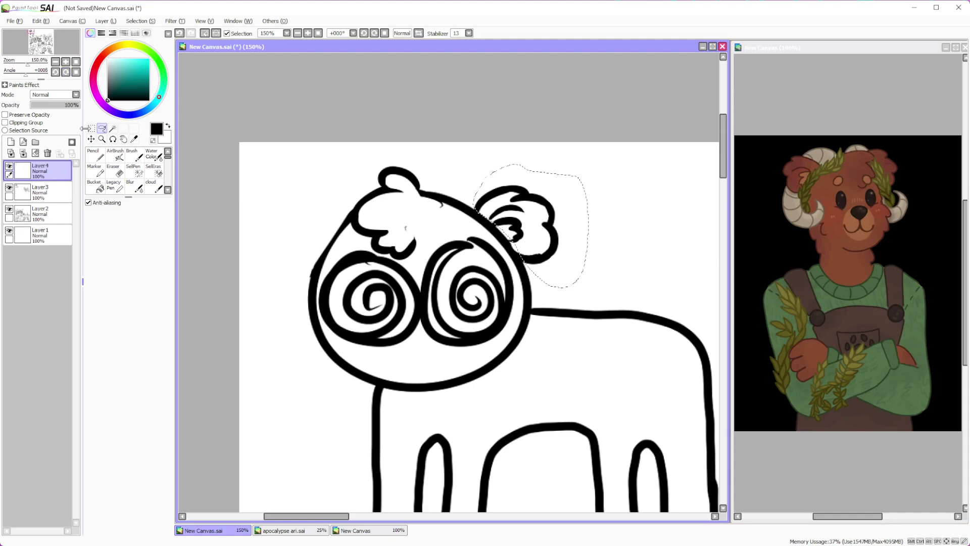
left_click_drag(524, 208, 336, 232)
left_click_drag(387, 215, 399, 217)
mouse_move(347, 238)
left_mouse_down()
mouse_move(388, 214)
mouse_move(336, 238)
left_mouse_up()
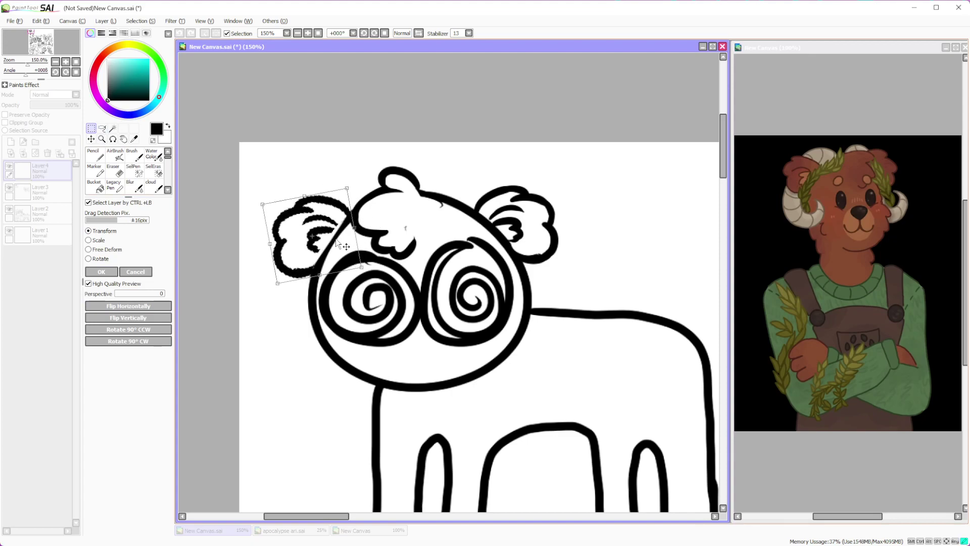
left_click(101, 272)
left_click(152, 33)
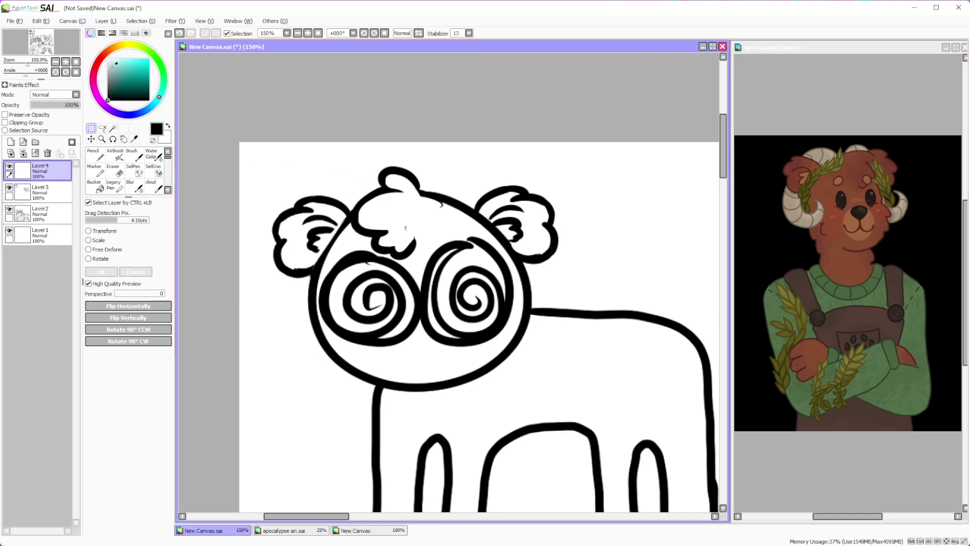
Merge the ear copy into the sketch layer and thicken the head outline on both sides
left_click(23, 153)
left_click(95, 155)
left_click_drag(350, 214, 319, 259)
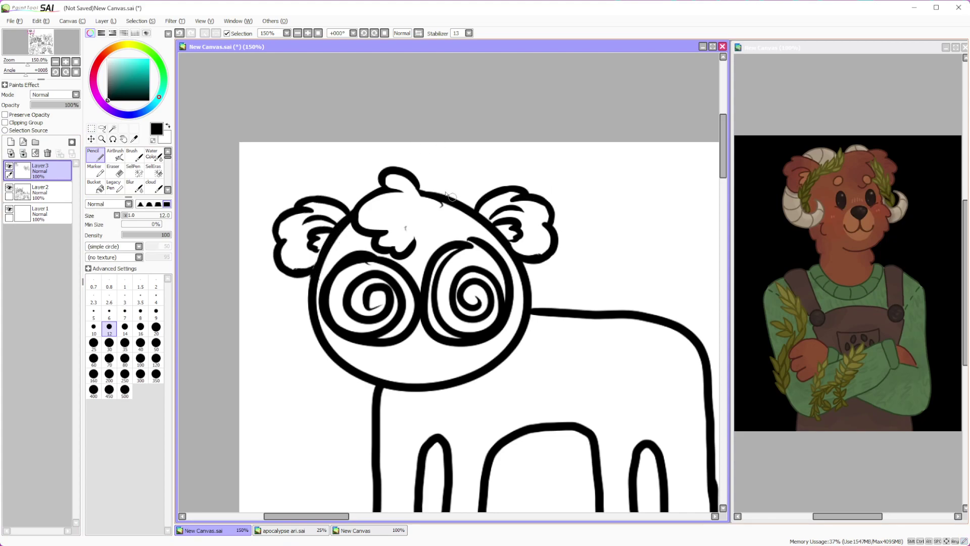
mouse_move(447, 200)
left_mouse_down()
mouse_move(464, 220)
mouse_move(478, 206)
mouse_move(449, 201)
mouse_move(496, 176)
mouse_move(522, 189)
mouse_move(542, 303)
mouse_move(522, 313)
mouse_move(531, 260)
left_mouse_up()
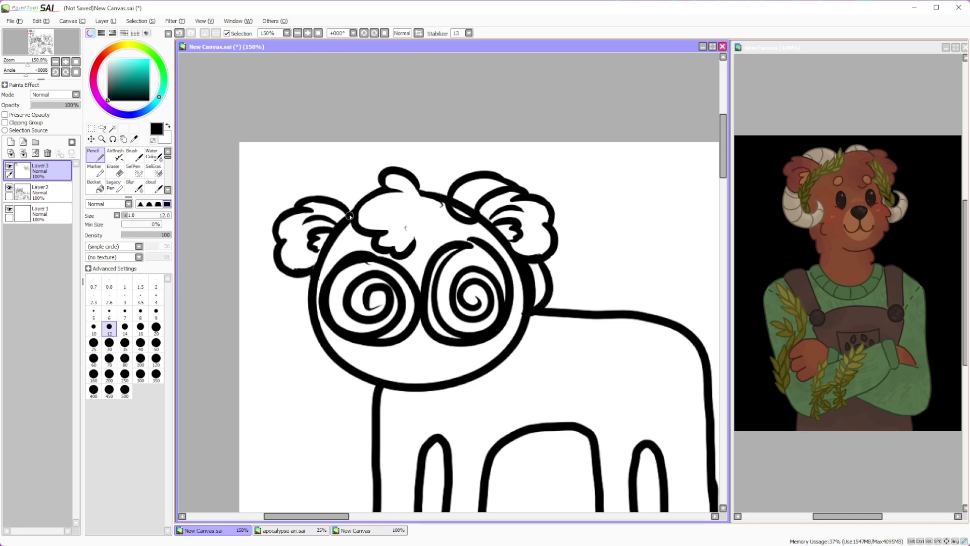
Draw a tall curled horn arc over the left ear that continues down the face
mouse_move(369, 191)
left_mouse_down()
mouse_move(340, 182)
mouse_move(315, 198)
left_mouse_up()
left_click(179, 33)
mouse_move(374, 192)
left_mouse_down()
mouse_move(346, 177)
mouse_move(308, 200)
left_mouse_up()
mouse_move(298, 275)
left_mouse_down()
mouse_move(316, 322)
mouse_move(336, 318)
mouse_move(313, 267)
left_mouse_up()
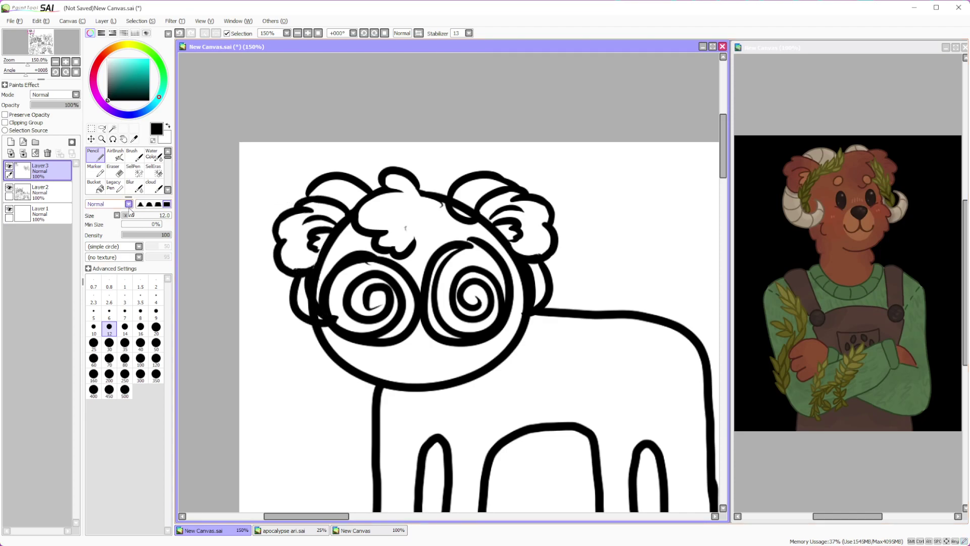
Erase overlapping lines inside the left horn, at the right ear and beside the right cheek
key("e")
left_click_drag(305, 307, 314, 315)
left_click_drag(306, 310, 321, 318)
left_click_drag(315, 314, 321, 319)
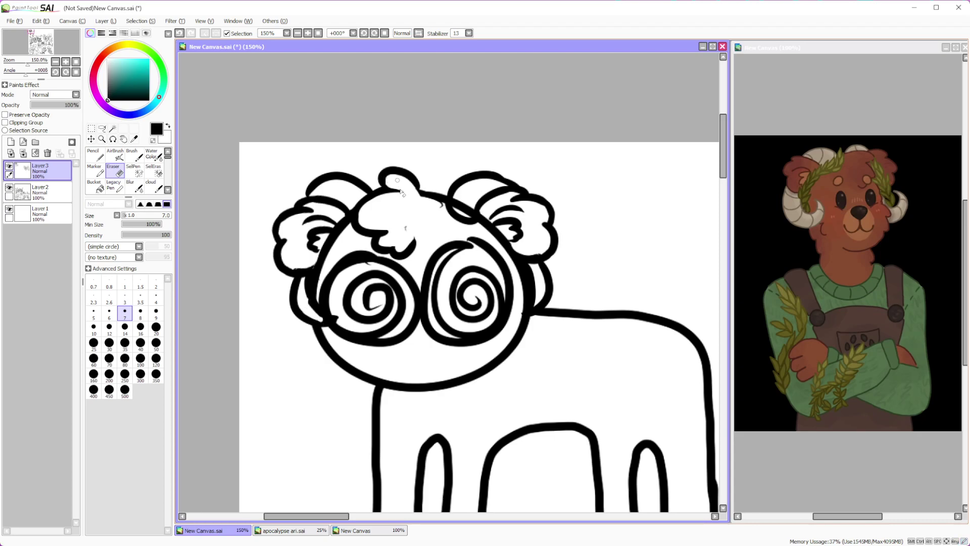
mouse_move(466, 198)
left_mouse_down()
mouse_move(457, 215)
mouse_move(462, 200)
mouse_move(468, 216)
mouse_move(469, 205)
left_mouse_up()
mouse_move(538, 281)
left_mouse_down()
mouse_move(531, 268)
mouse_move(533, 308)
mouse_move(541, 306)
left_mouse_up()
Add ridge lines across both horns, plus a small detail line near the left ear
left_click(95, 157)
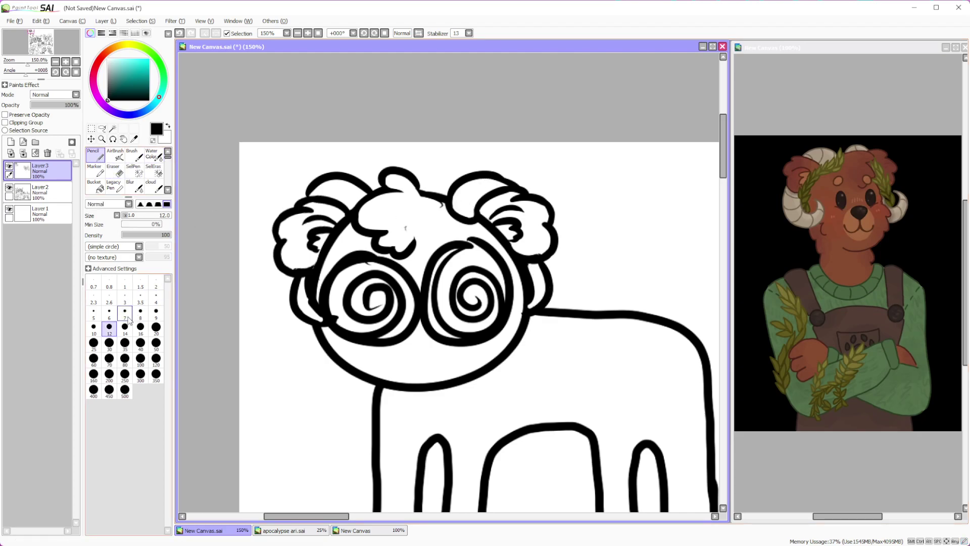
mouse_move(455, 188)
left_mouse_down()
mouse_move(471, 212)
mouse_move(479, 207)
left_mouse_up()
left_click_drag(487, 174, 506, 191)
left_click_drag(355, 181, 345, 203)
left_click_drag(337, 179, 319, 202)
left_click_drag(295, 290, 320, 312)
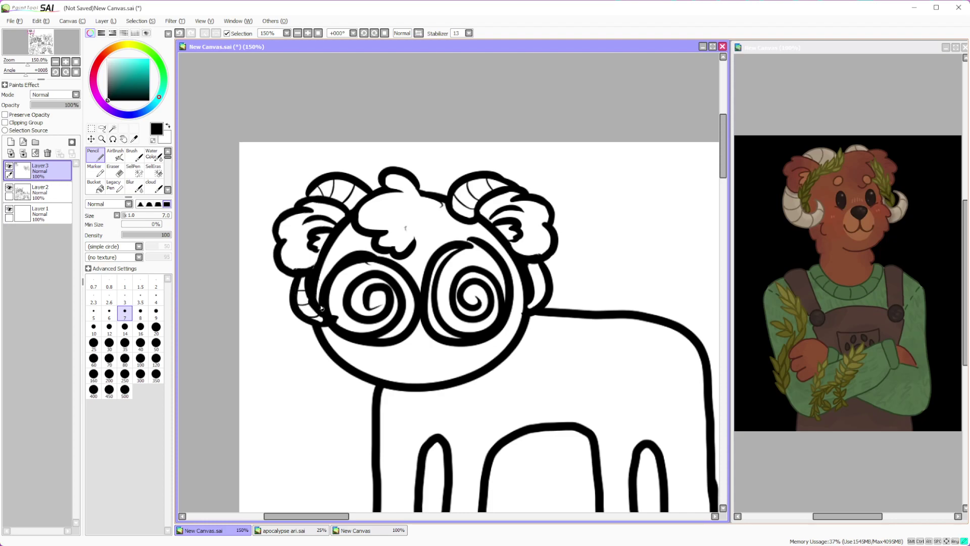
mouse_move(529, 298)
left_mouse_down()
mouse_move(543, 291)
mouse_move(541, 267)
left_mouse_up()
With a slightly thicker Pencil on Layer3, draw the sheep's body outline and four legs under the head
scroll(565, 261, "down", 2)
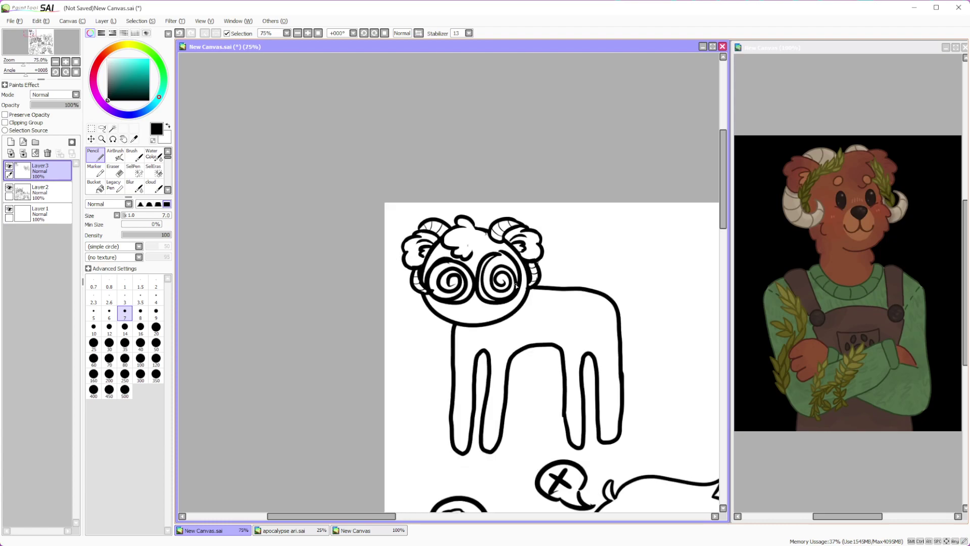
scroll(517, 285, "up", 1)
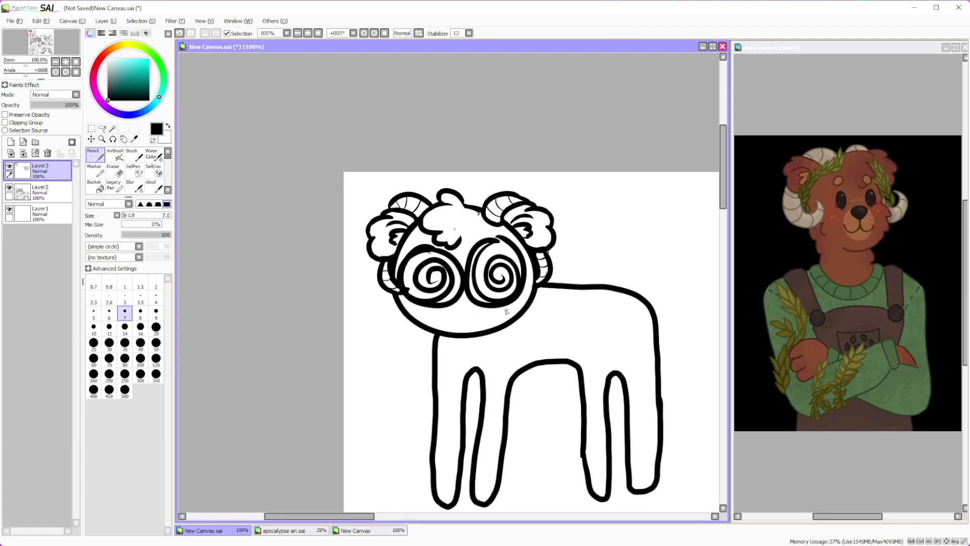
scroll(506, 311, "up", 3)
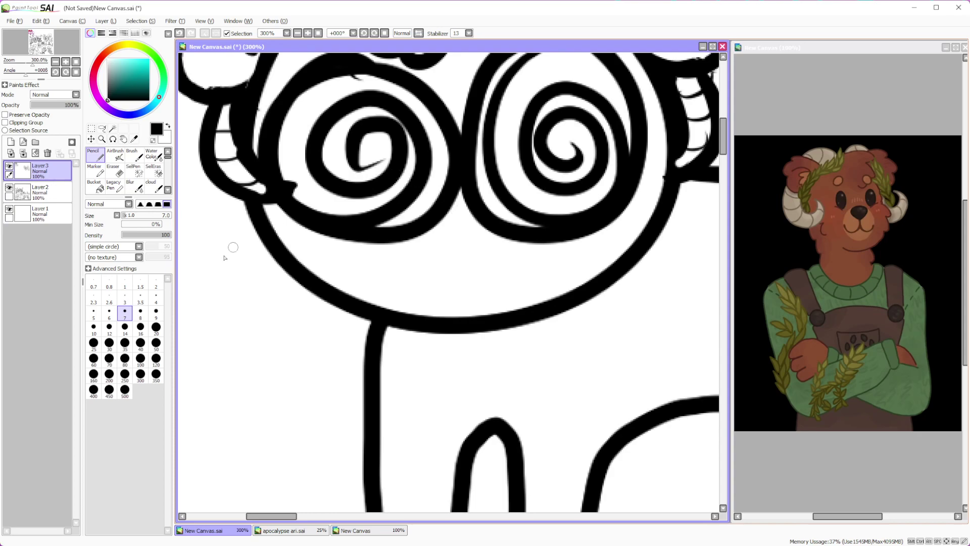
left_click(140, 311)
mouse_move(441, 244)
left_mouse_down()
mouse_move(468, 258)
mouse_move(478, 238)
mouse_move(443, 240)
mouse_move(451, 260)
mouse_move(436, 246)
mouse_move(456, 260)
mouse_move(479, 246)
left_mouse_up()
scroll(479, 246, "down", 5)
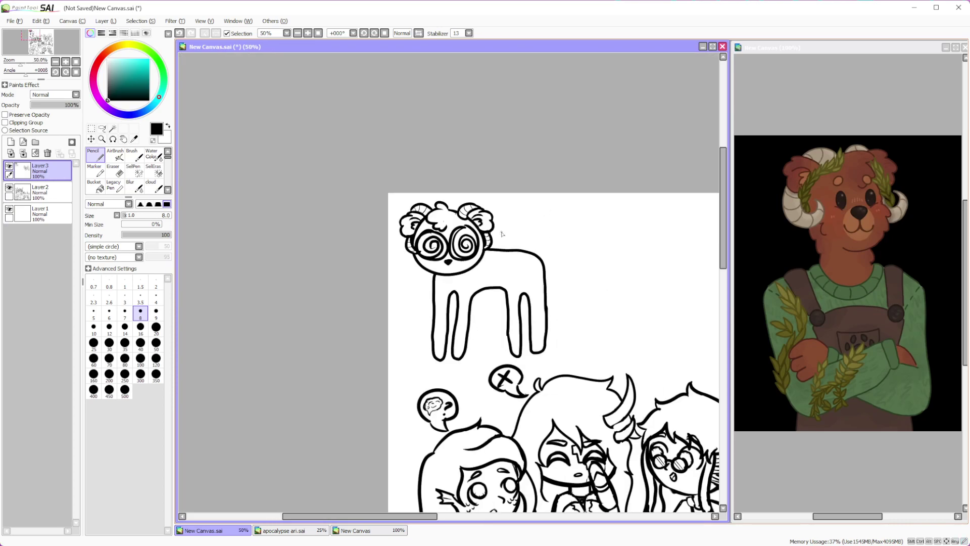
scroll(495, 325, "up", 7)
mouse_move(500, 262)
left_mouse_down()
mouse_move(505, 290)
mouse_move(529, 307)
mouse_move(626, 249)
left_mouse_up()
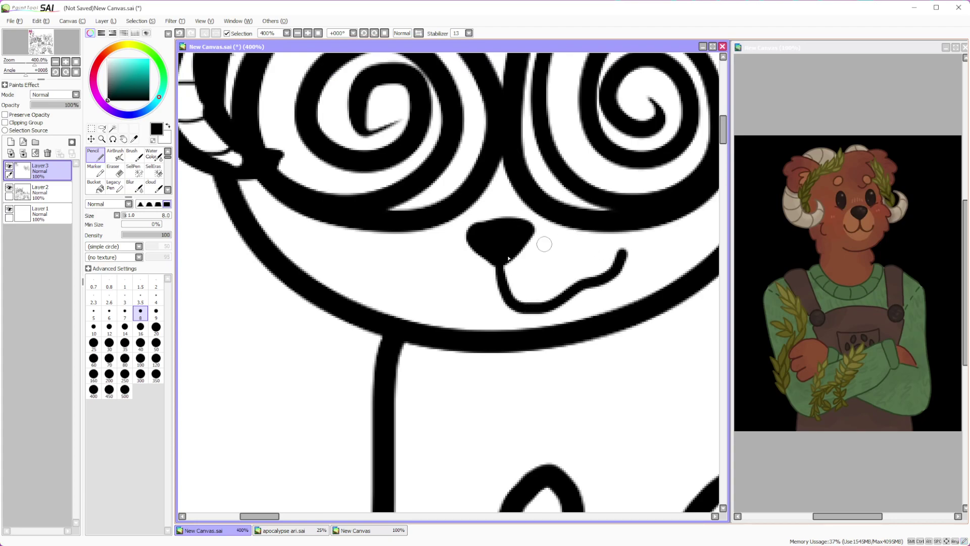
mouse_move(494, 262)
left_mouse_down()
mouse_move(484, 301)
mouse_move(400, 281)
mouse_move(377, 250)
left_mouse_up()
scroll(424, 285, "down", 4)
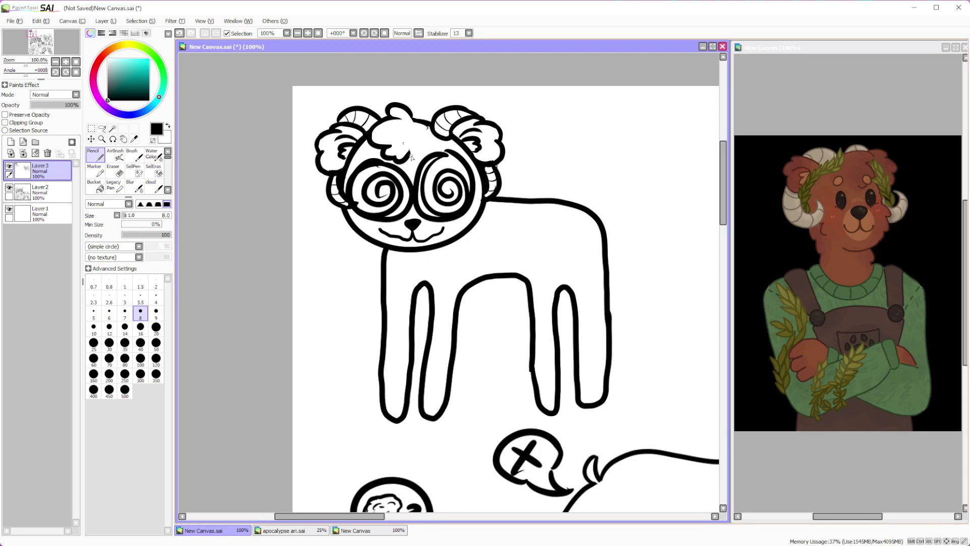
scroll(418, 152, "down", 2)
scroll(589, 225, "up", 6)
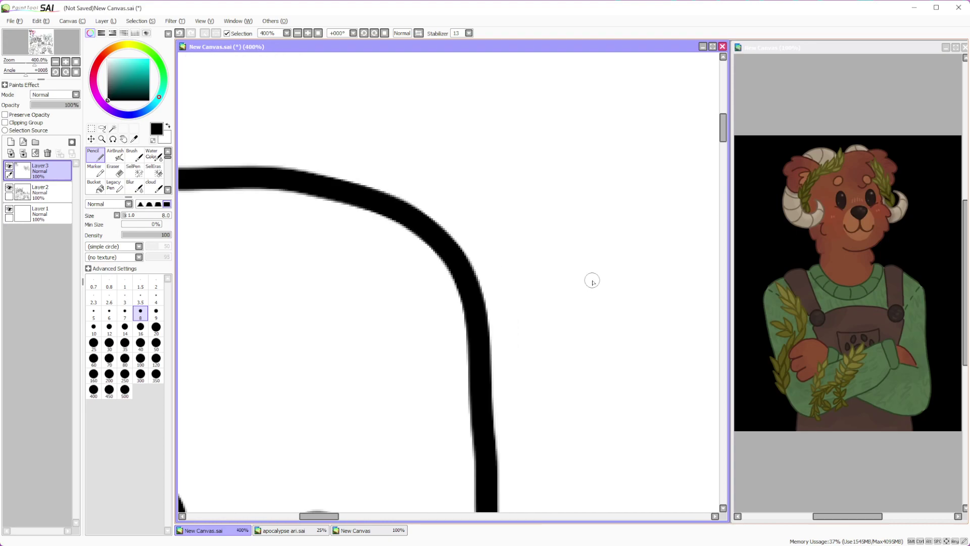
Draw a bumpy, fluffy tail at the sheep's rear corner with Pencil size 10
left_click(94, 329)
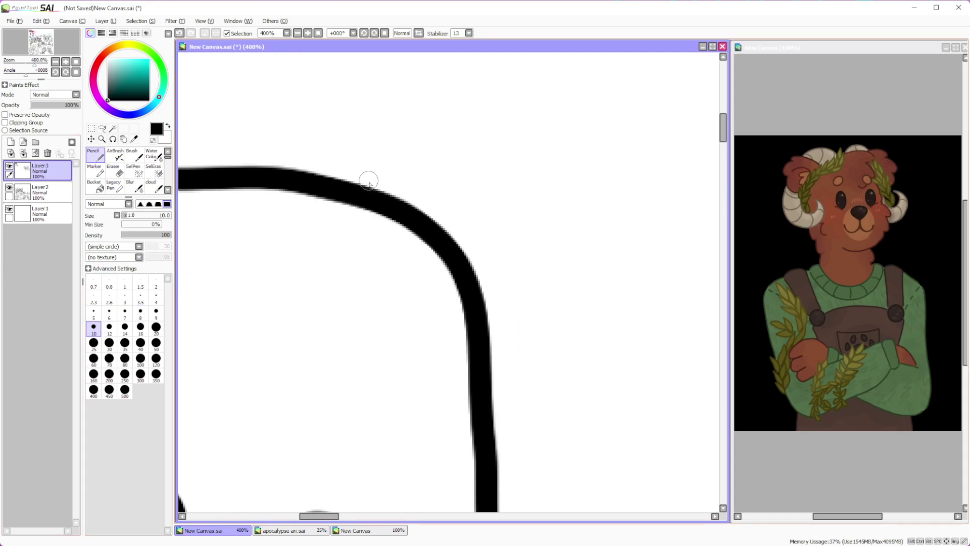
mouse_move(394, 202)
left_mouse_down()
mouse_move(458, 140)
mouse_move(444, 154)
mouse_move(510, 115)
mouse_move(548, 207)
mouse_move(515, 211)
mouse_move(535, 247)
mouse_move(475, 256)
left_mouse_up()
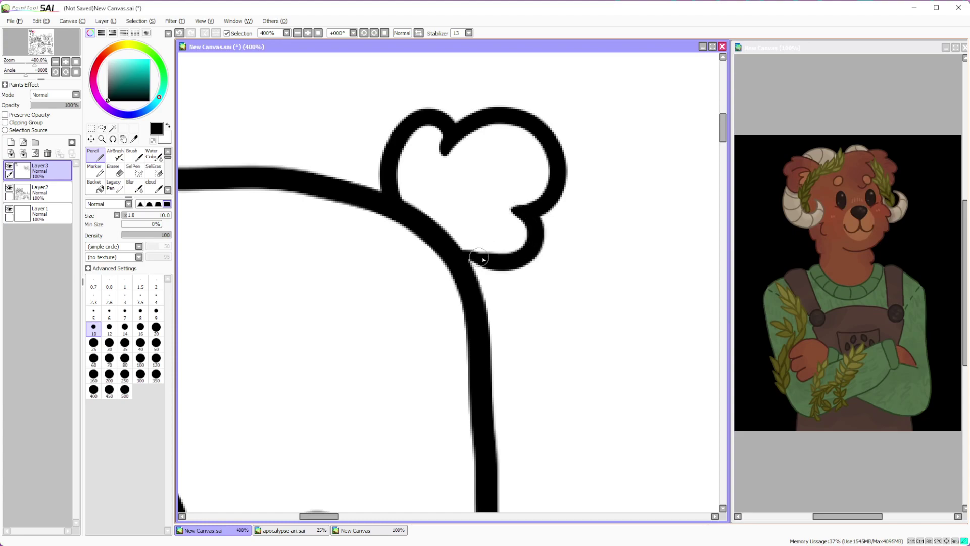
scroll(662, 338, "down", 5)
scroll(477, 369, "up", 2)
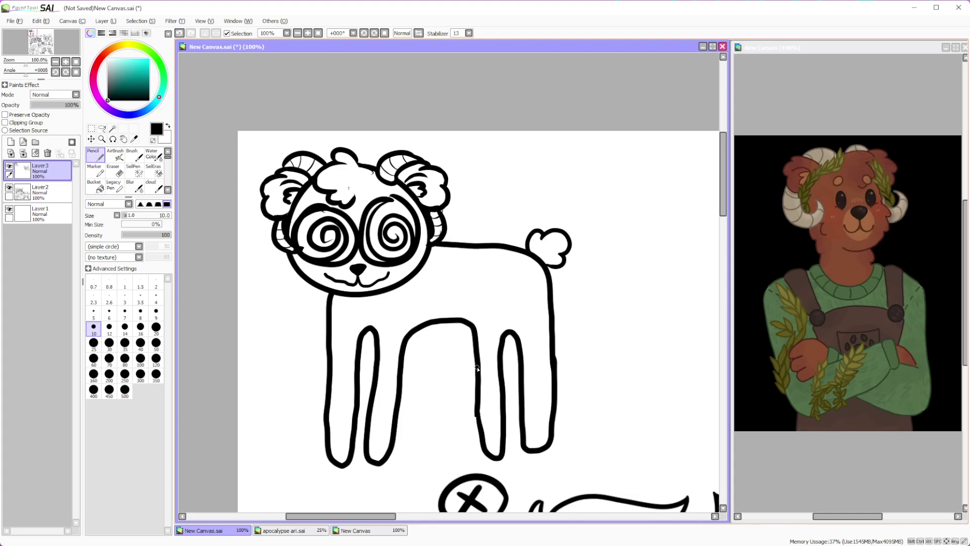
scroll(461, 333, "down", 1)
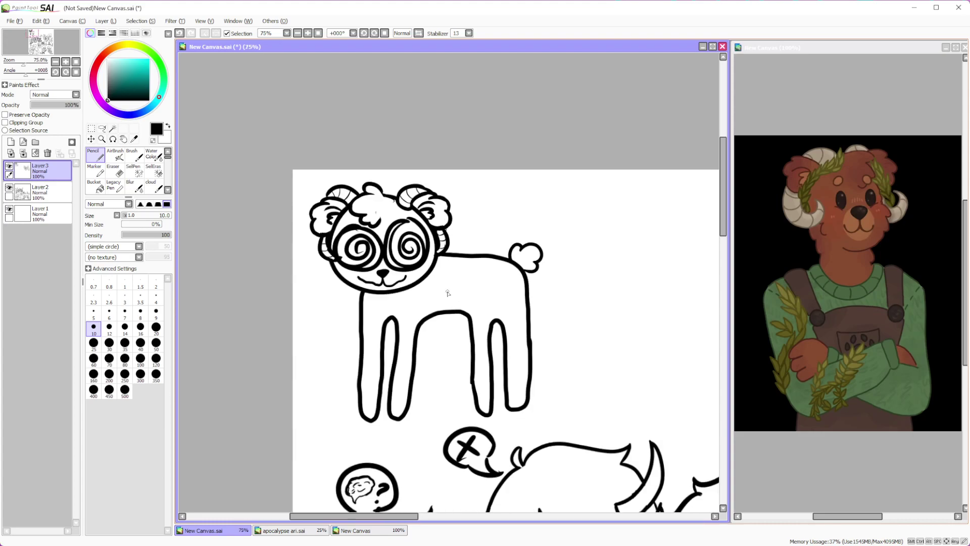
scroll(446, 320, "up", 1)
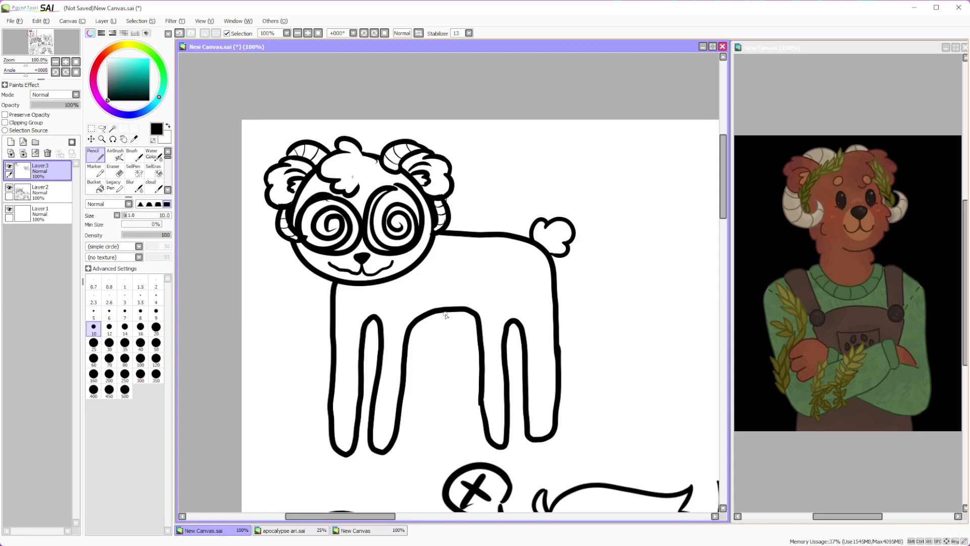
scroll(441, 308, "down", 5)
scroll(402, 267, "up", 2)
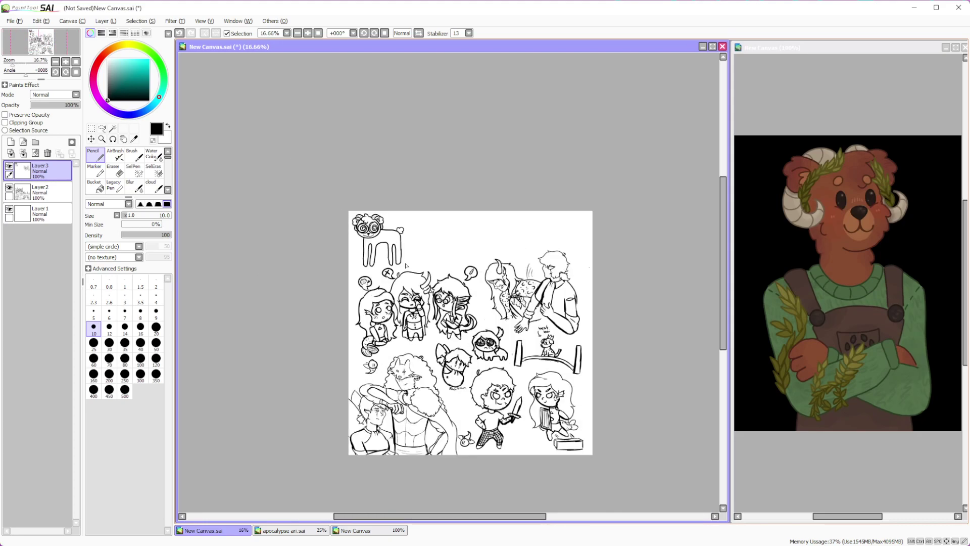
scroll(402, 258, "up", 4)
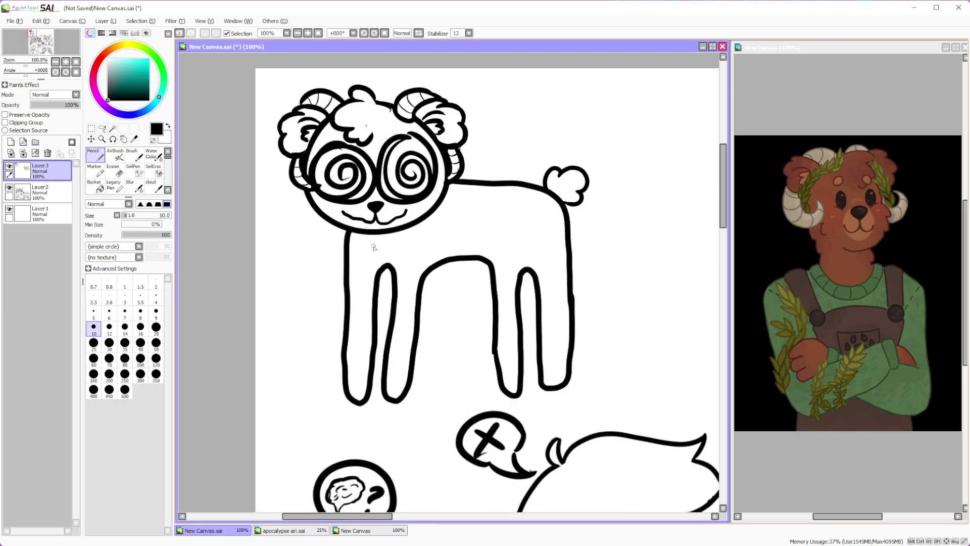
scroll(440, 312, "down", 1)
scroll(473, 302, "down", 1)
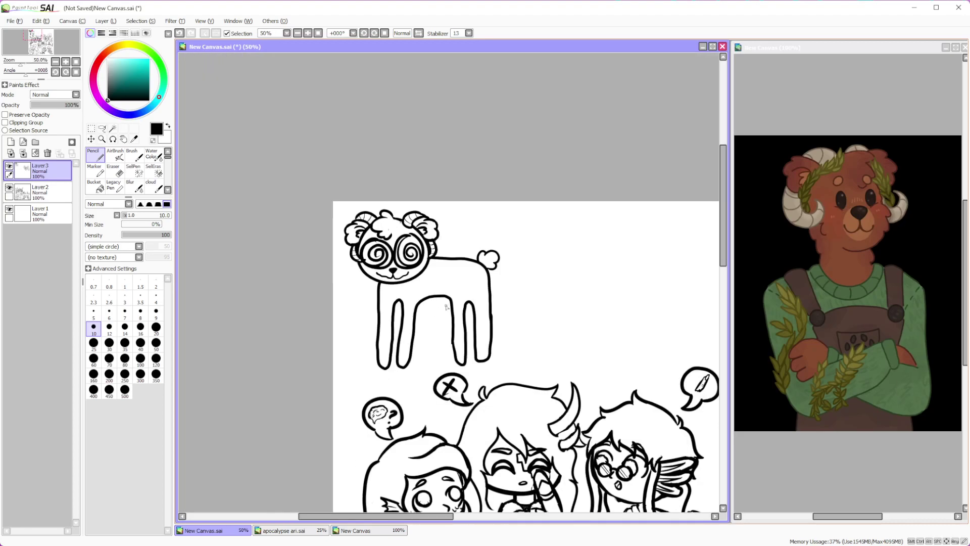
scroll(485, 291, "up", 1)
Switch away from SAI briefly, then bring the drawing canvas back into focus
key("alt+Tab")
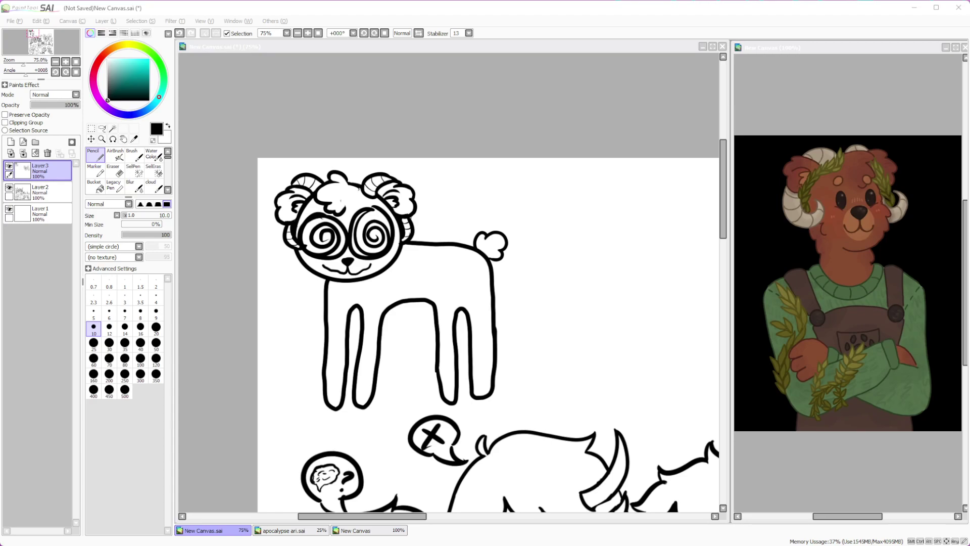
left_click(713, 470)
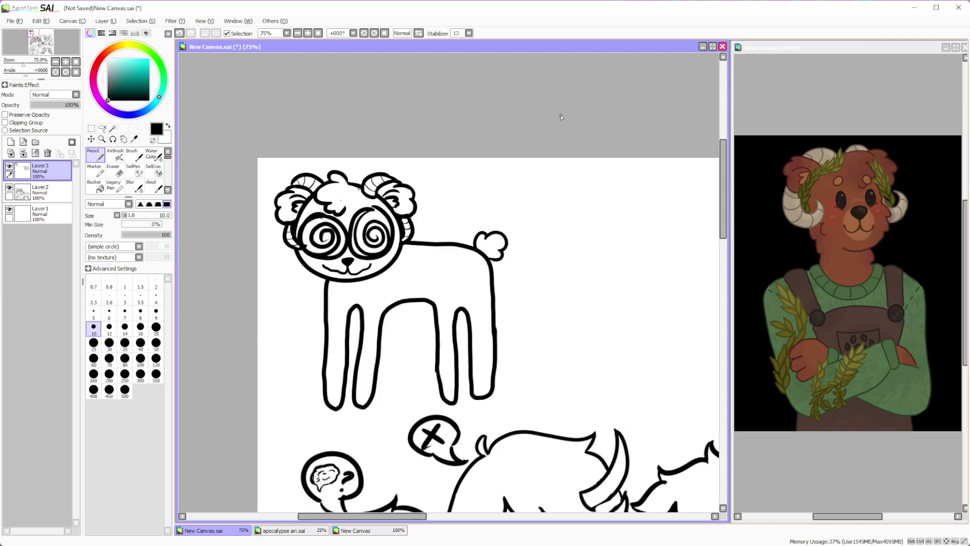
scroll(500, 251, "down", 3)
scroll(449, 248, "up", 5)
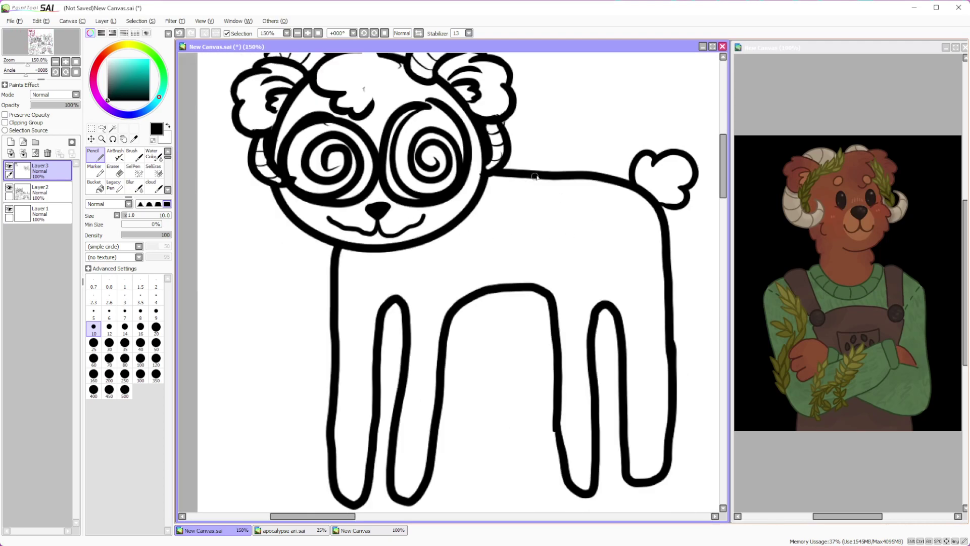
Draw curling vines down the sheep's side, along its back and around a front leg
mouse_move(533, 173)
left_mouse_down()
mouse_move(535, 210)
mouse_move(485, 259)
left_mouse_up()
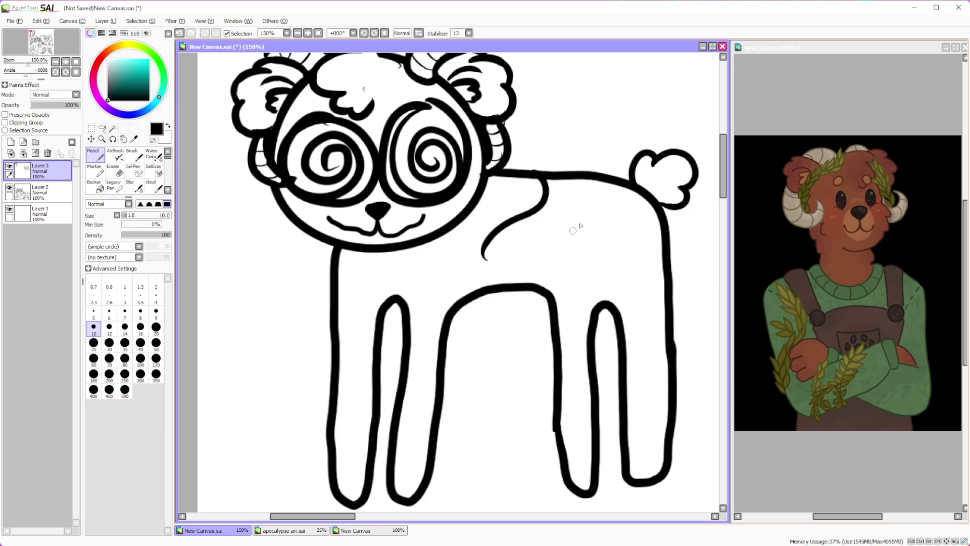
left_click_drag(547, 197, 645, 246)
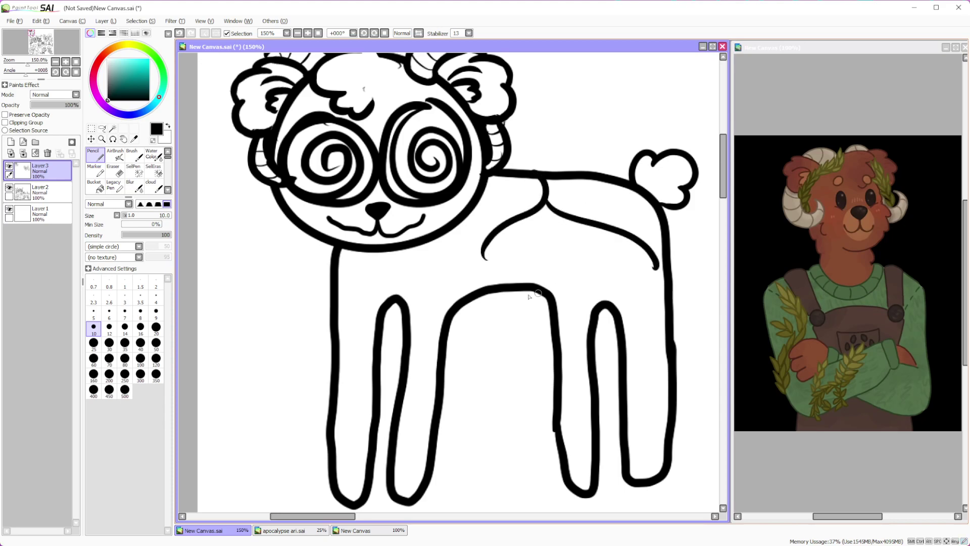
left_click_drag(397, 435, 434, 409)
left_click_drag(410, 377, 435, 396)
mouse_move(495, 231)
left_mouse_down()
mouse_move(512, 255)
mouse_move(506, 232)
mouse_move(500, 237)
left_mouse_up()
mouse_move(540, 204)
left_mouse_down()
mouse_move(509, 194)
mouse_move(578, 240)
mouse_move(583, 224)
mouse_move(611, 255)
mouse_move(636, 241)
left_mouse_up()
Add leaf loops along the back and near the neck, plus a curl on the leg vine
mouse_move(604, 197)
left_mouse_down()
mouse_move(602, 222)
mouse_move(610, 200)
left_mouse_up()
mouse_move(545, 176)
left_mouse_down()
mouse_move(542, 164)
mouse_move(568, 157)
mouse_move(546, 172)
left_mouse_up()
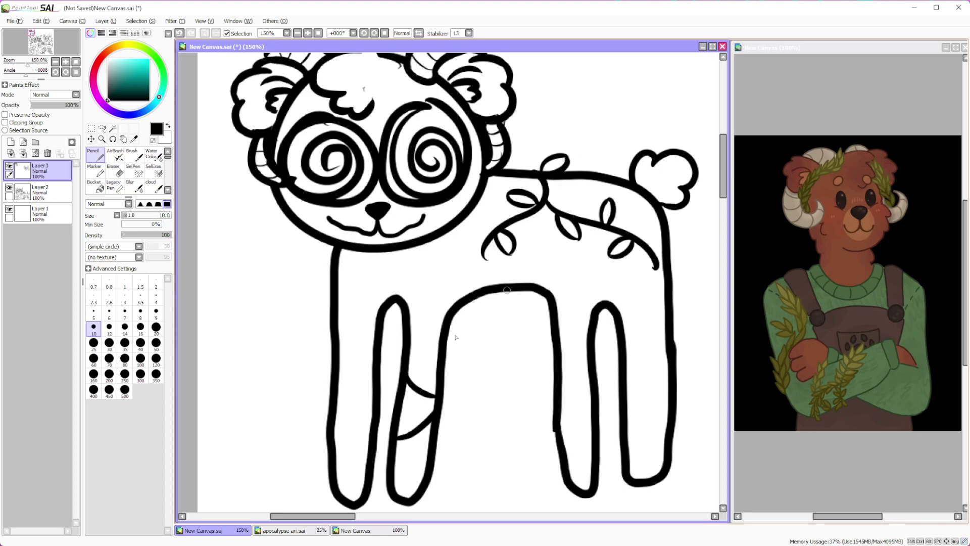
mouse_move(410, 383)
left_mouse_down()
mouse_move(416, 360)
mouse_move(414, 394)
mouse_move(432, 411)
mouse_move(427, 392)
mouse_move(407, 417)
mouse_move(422, 425)
mouse_move(407, 462)
mouse_move(411, 434)
left_mouse_up()
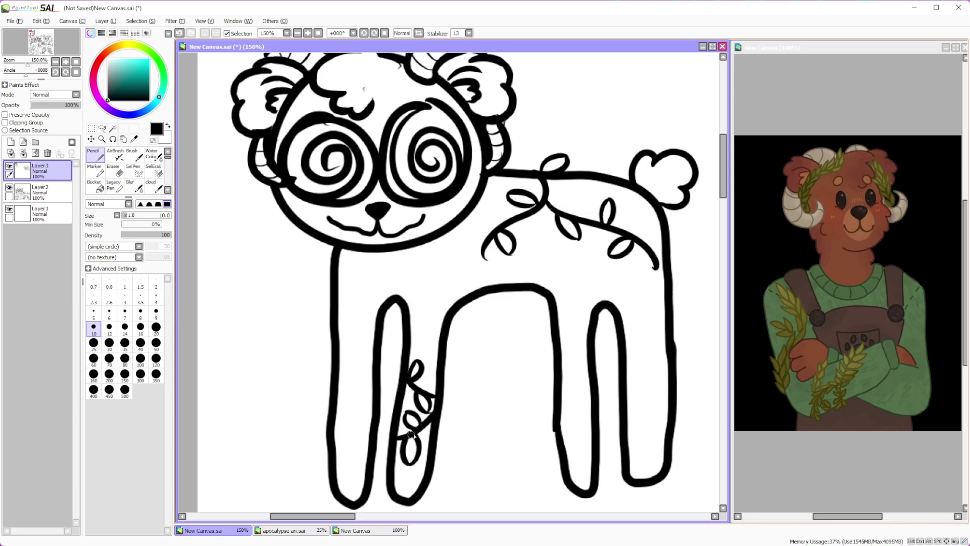
scroll(437, 211, "down", 4)
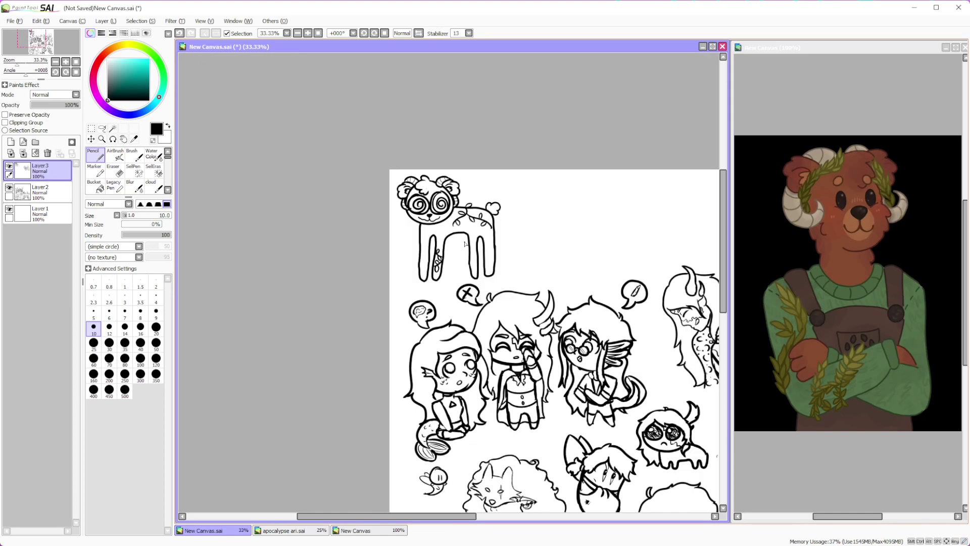
scroll(465, 245, "up", 3)
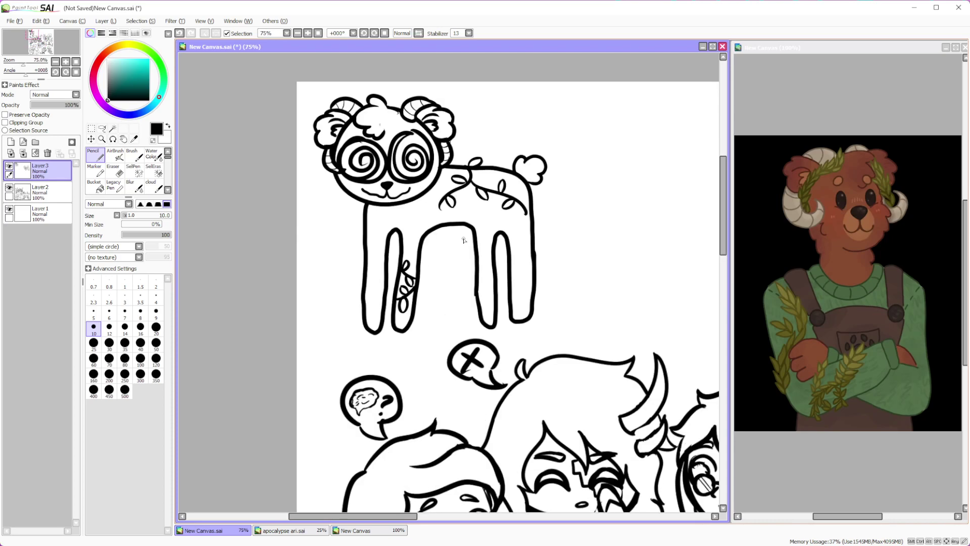
scroll(549, 391, "down", 2)
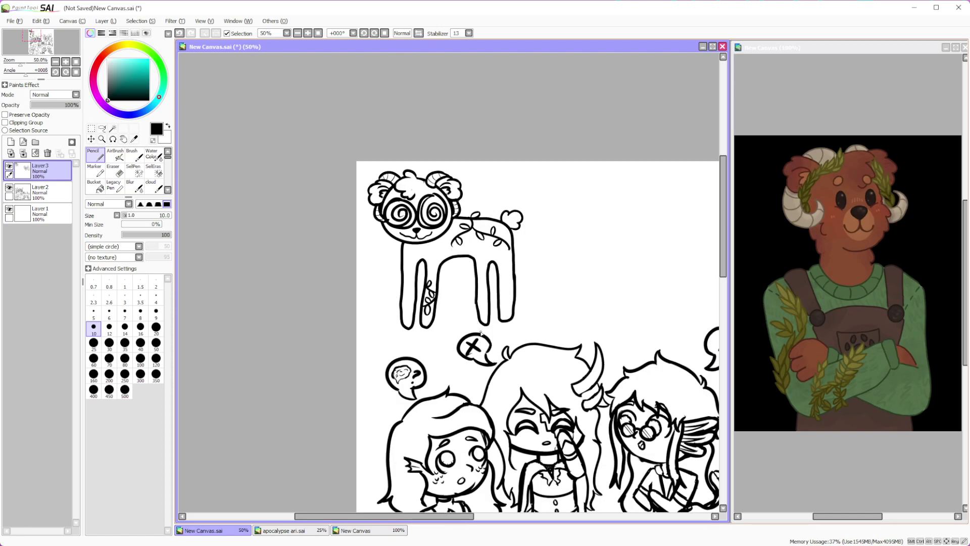
scroll(480, 251, "up", 2)
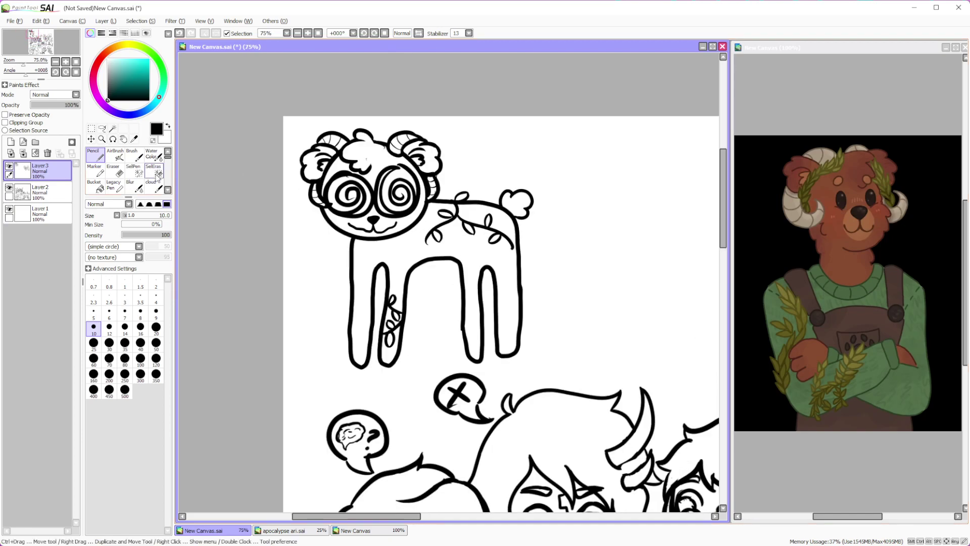
Lasso-select the whole sheep
left_click(102, 129)
scroll(406, 328, "down", 6)
scroll(423, 336, "up", 1)
scroll(401, 298, "up", 5)
mouse_move(351, 178)
left_mouse_down()
mouse_move(309, 178)
mouse_move(291, 389)
mouse_move(372, 460)
mouse_move(422, 435)
mouse_move(477, 440)
mouse_move(353, 169)
mouse_move(324, 175)
left_mouse_up()
scroll(465, 349, "down", 2)
scroll(464, 350, "up", 2)
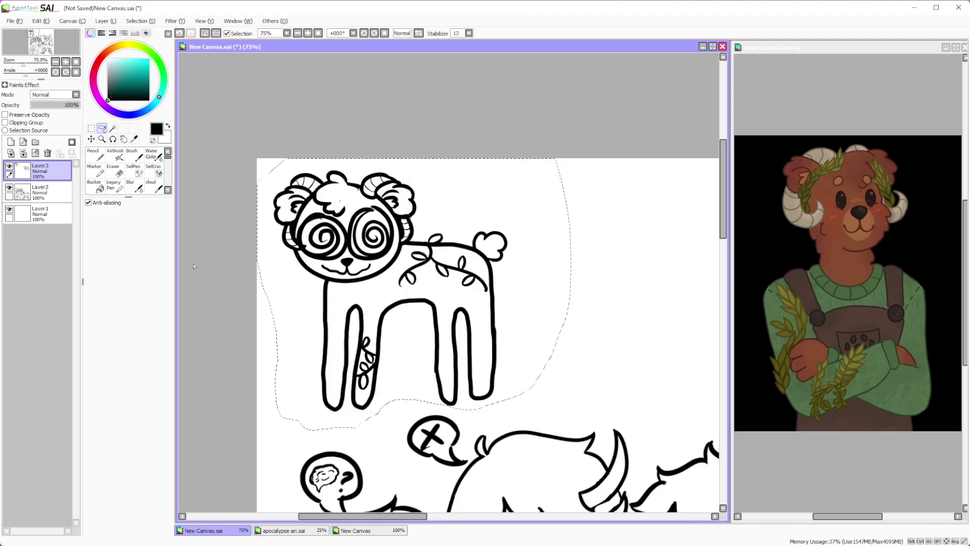
Enlarge the sheep from its corner and shift it down and right with Ctrl+T, then confirm
key("ctrl+t")
left_click_drag(403, 275, 403, 292)
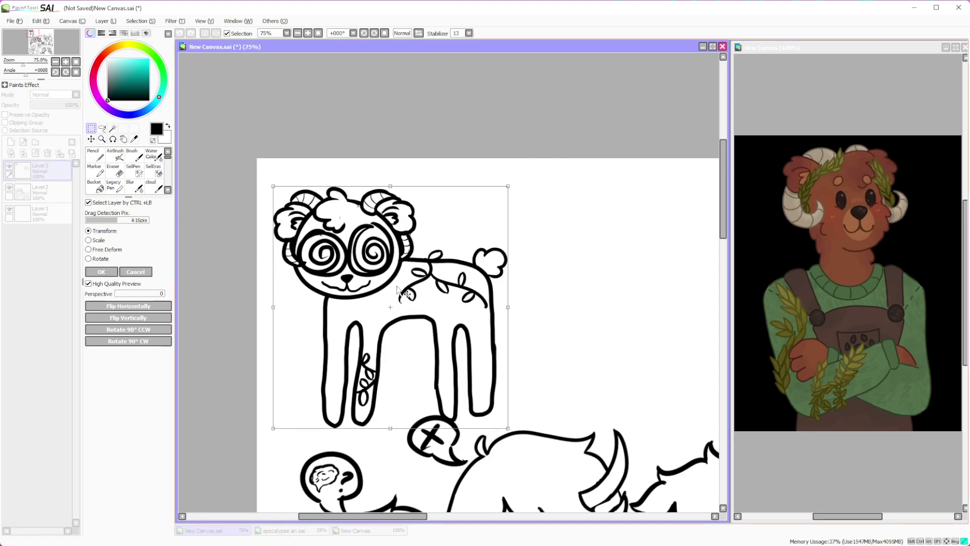
left_click_drag(509, 182, 529, 160)
left_click_drag(503, 217, 516, 228)
scroll(506, 255, "down", 4)
scroll(506, 258, "up", 1)
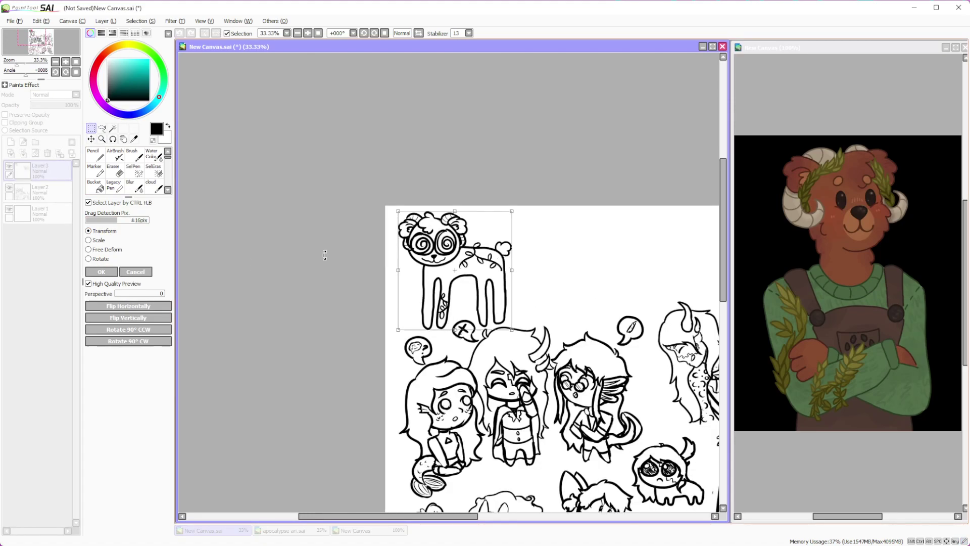
left_click(109, 273)
Deselect and merge Layer3 down into Layer2
left_click(146, 32)
left_click(24, 154)
scroll(347, 260, "down", 3)
scroll(479, 353, "up", 1)
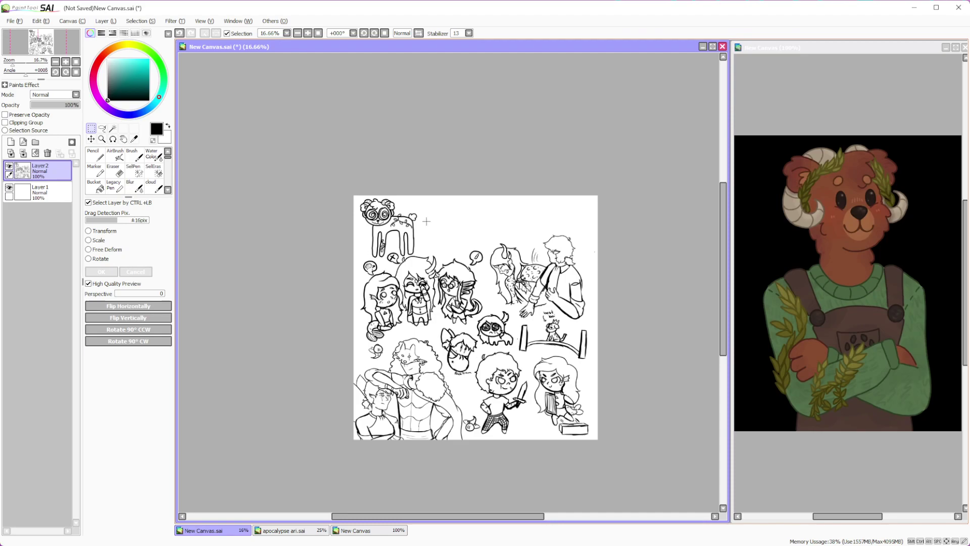
Close the bear reference view and maximize the canvas window
scroll(384, 207, "up", 3)
scroll(329, 299, "down", 5)
scroll(351, 344, "up", 2)
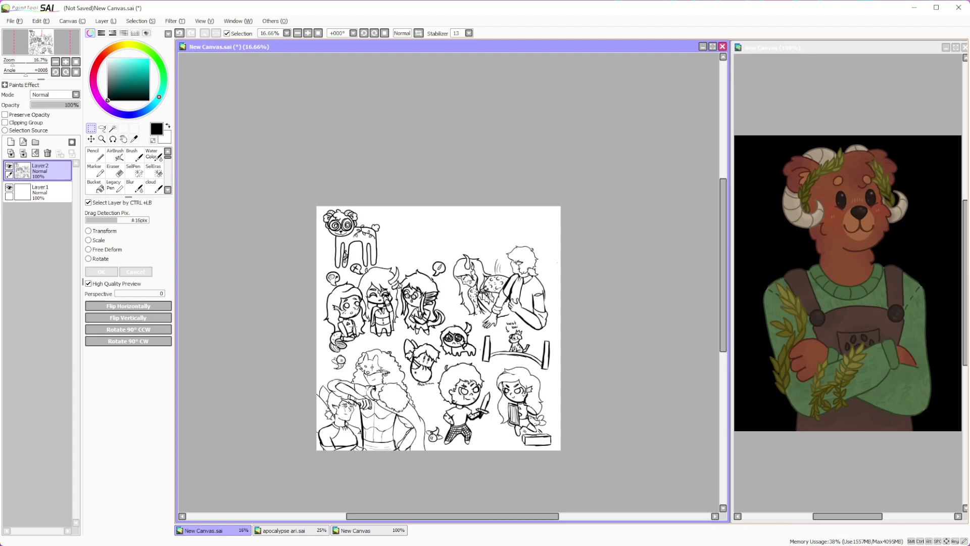
scroll(427, 223, "up", 2)
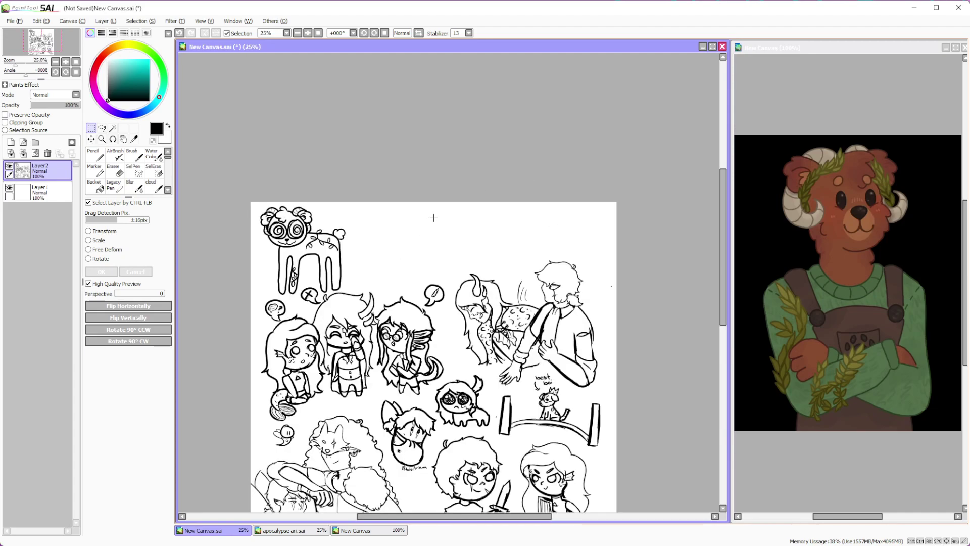
scroll(440, 218, "down", 3)
scroll(440, 218, "up", 2)
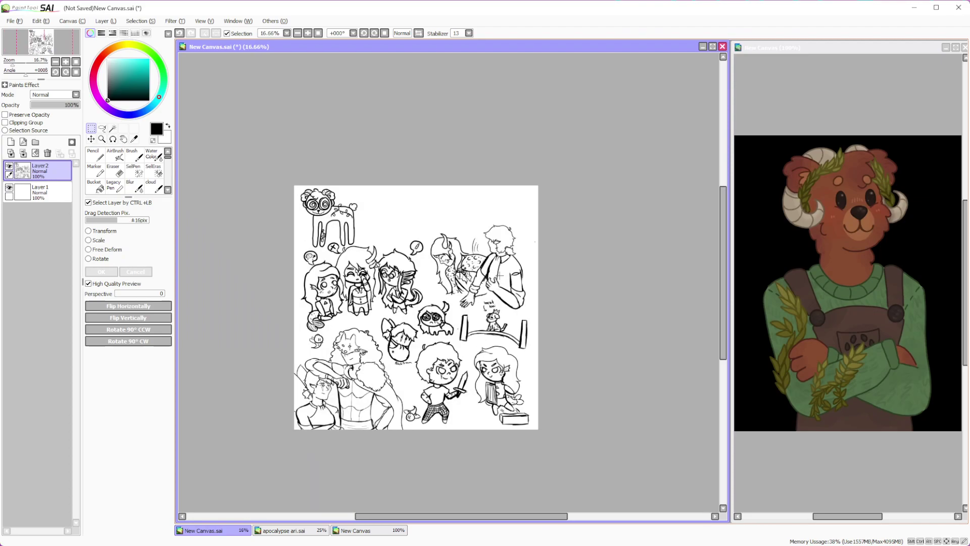
scroll(440, 218, "down", 1)
scroll(367, 198, "down", 1)
scroll(368, 199, "up", 2)
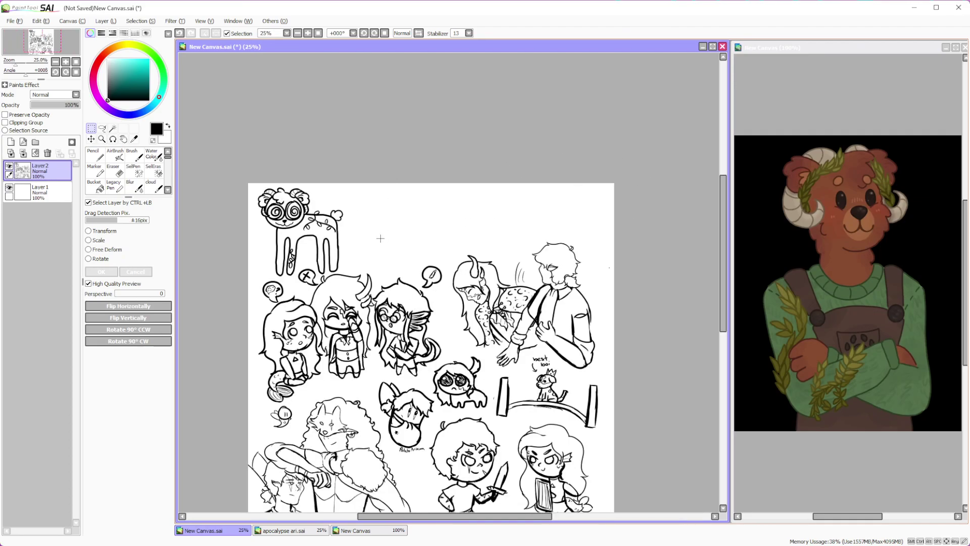
scroll(428, 260, "down", 2)
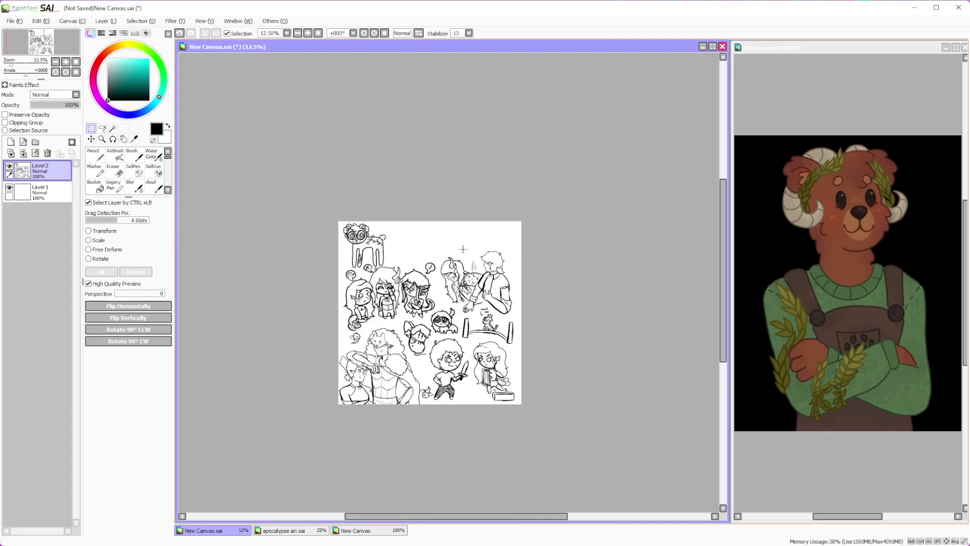
left_click(964, 47)
left_click(713, 46)
Zoom to 75% on the blank area right of the sheep
scroll(471, 218, "up", 4)
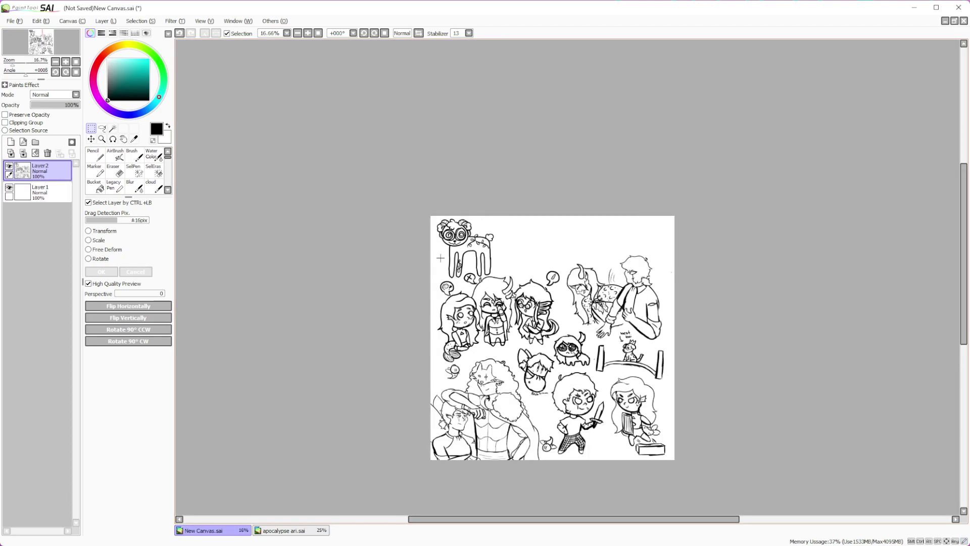
scroll(461, 244, "down", 1)
scroll(426, 254, "up", 2)
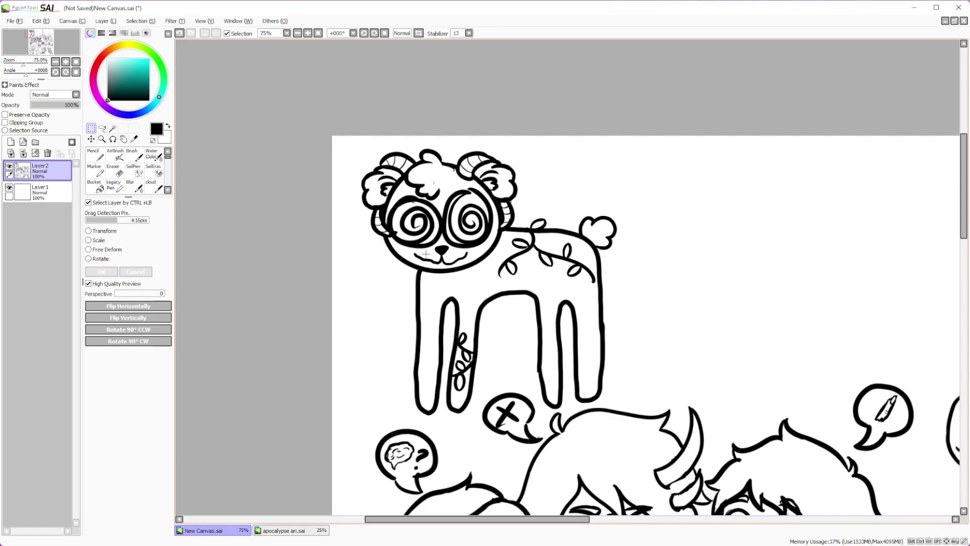
scroll(409, 251, "down", 2)
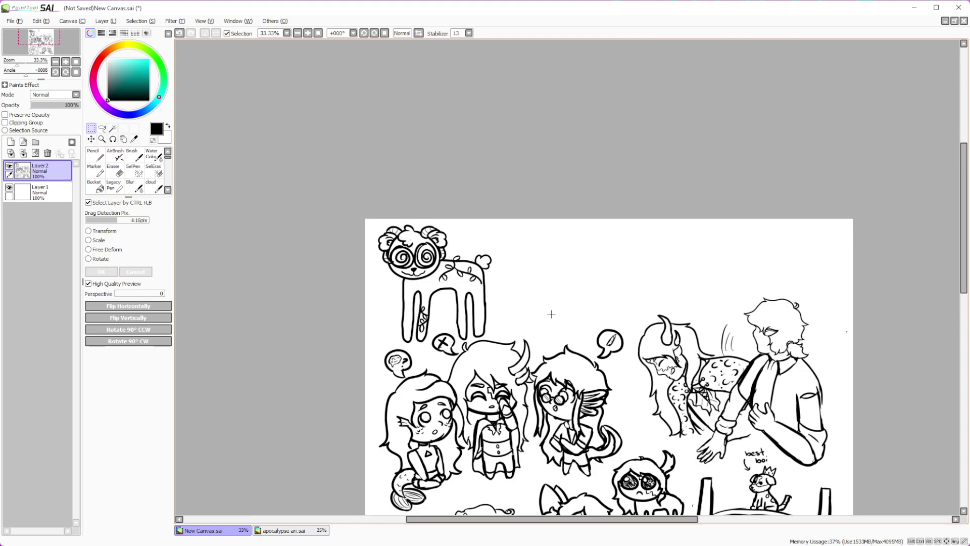
scroll(551, 314, "up", 1)
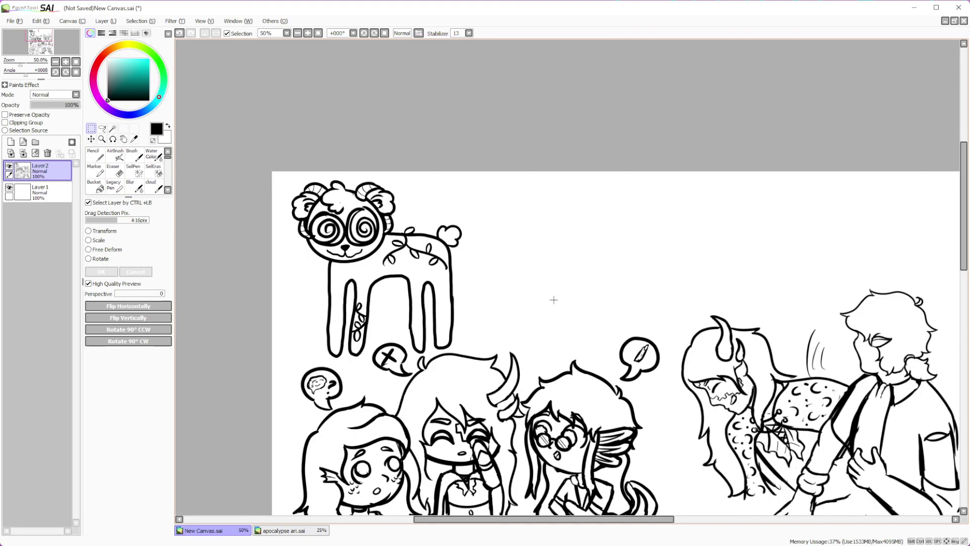
scroll(556, 293, "down", 2)
scroll(574, 286, "up", 2)
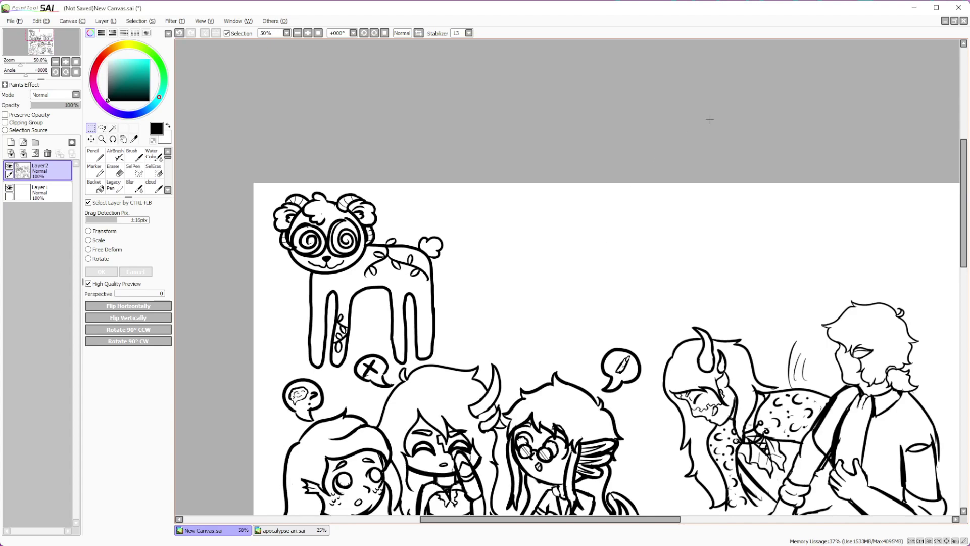
scroll(530, 242, "down", 3)
scroll(535, 225, "up", 3)
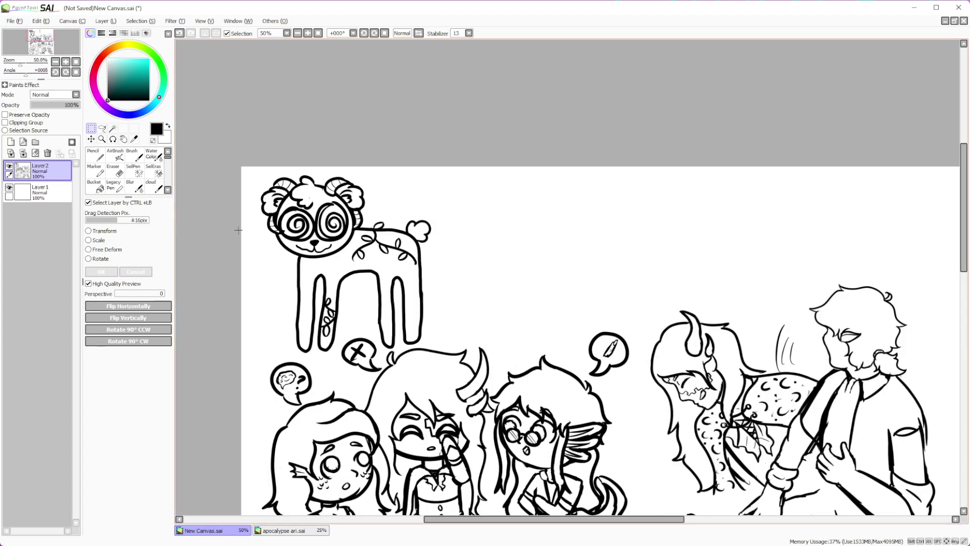
scroll(300, 204, "down", 2)
scroll(405, 212, "up", 2)
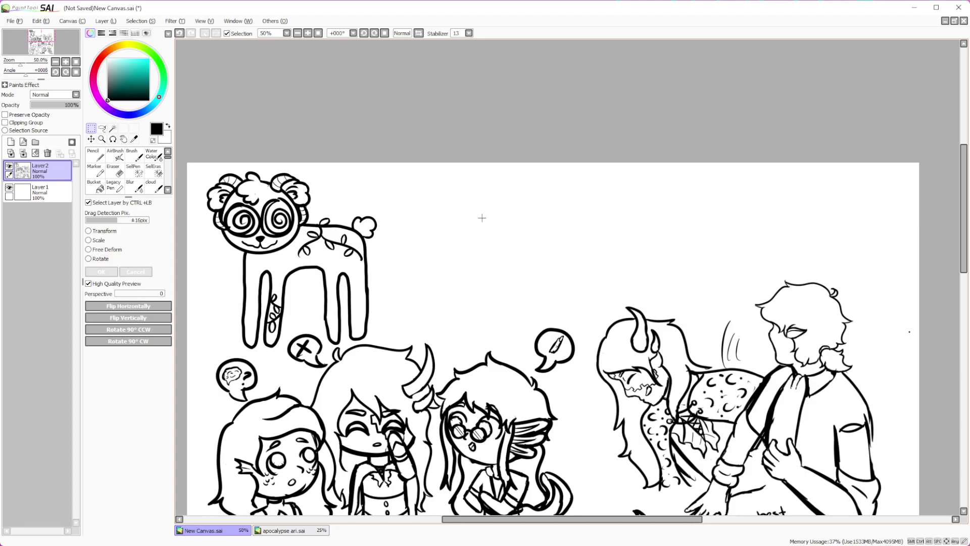
scroll(477, 209, "down", 1)
scroll(472, 199, "up", 1)
scroll(522, 309, "up", 1)
scroll(615, 256, "down", 2)
scroll(528, 279, "up", 2)
scroll(548, 299, "down", 2)
scroll(556, 308, "up", 2)
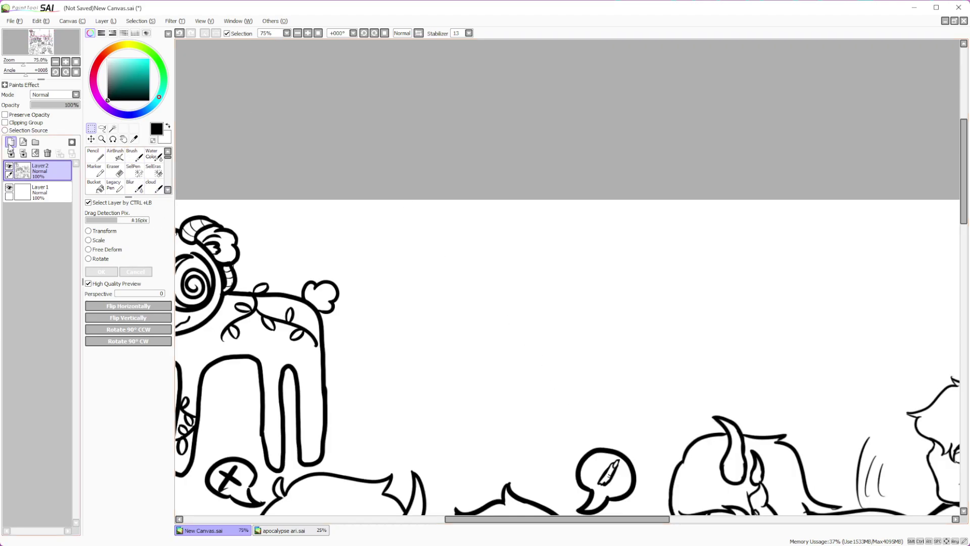
Add a new layer, sketch a trial head circle with the Pencil, then undo it
left_click(11, 142)
left_click(95, 153)
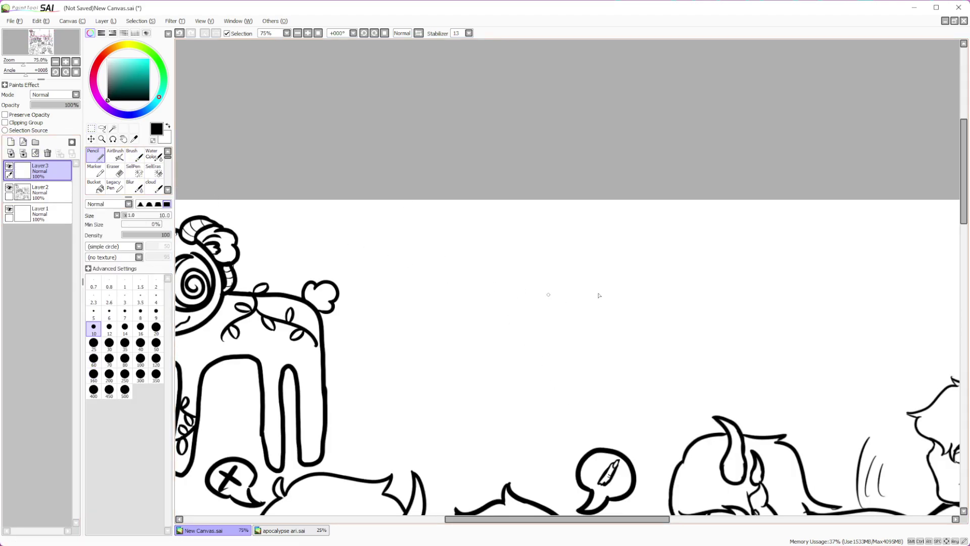
mouse_move(593, 238)
left_mouse_down()
mouse_move(538, 238)
mouse_move(612, 300)
mouse_move(589, 244)
left_mouse_up()
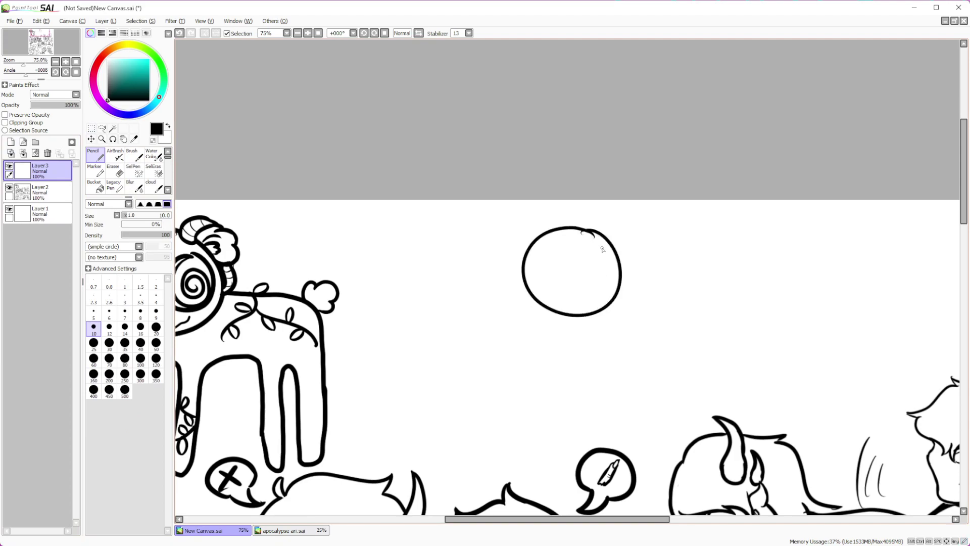
scroll(600, 247, "down", 3)
scroll(609, 275, "up", 2)
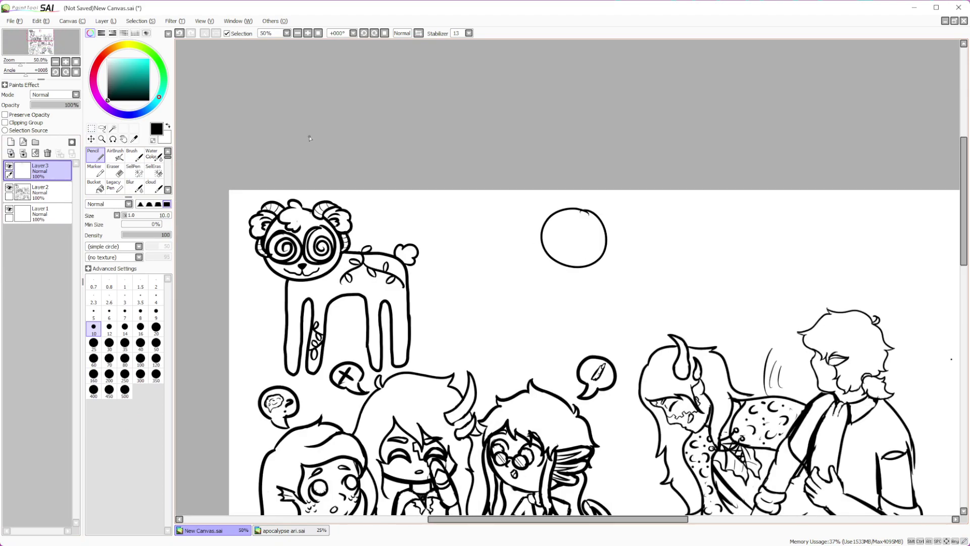
left_click(179, 33)
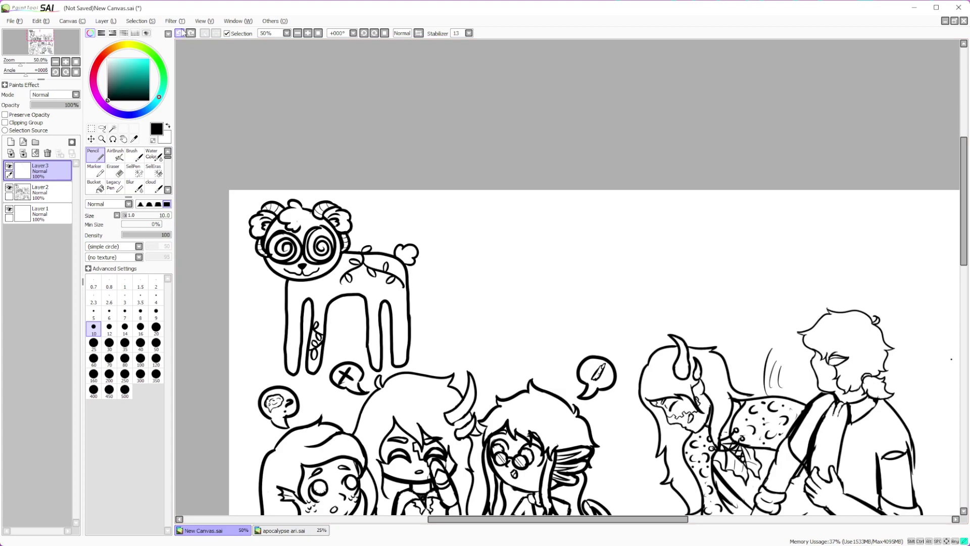
With a 14 px brush, redraw the round head, two big eyes and a leg line below
left_click(125, 328)
scroll(604, 269, "up", 1)
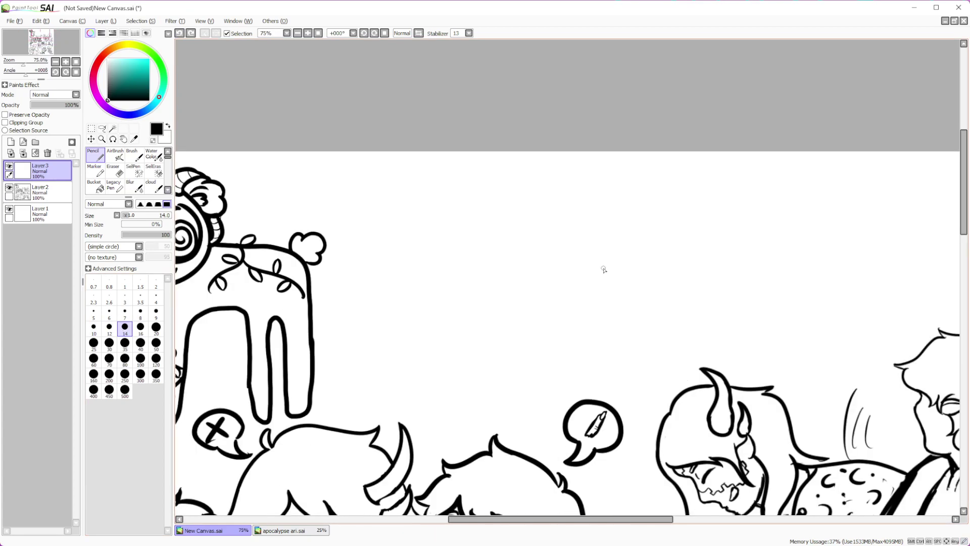
mouse_move(596, 180)
left_mouse_down()
mouse_move(573, 173)
mouse_move(557, 263)
mouse_move(595, 177)
left_mouse_up()
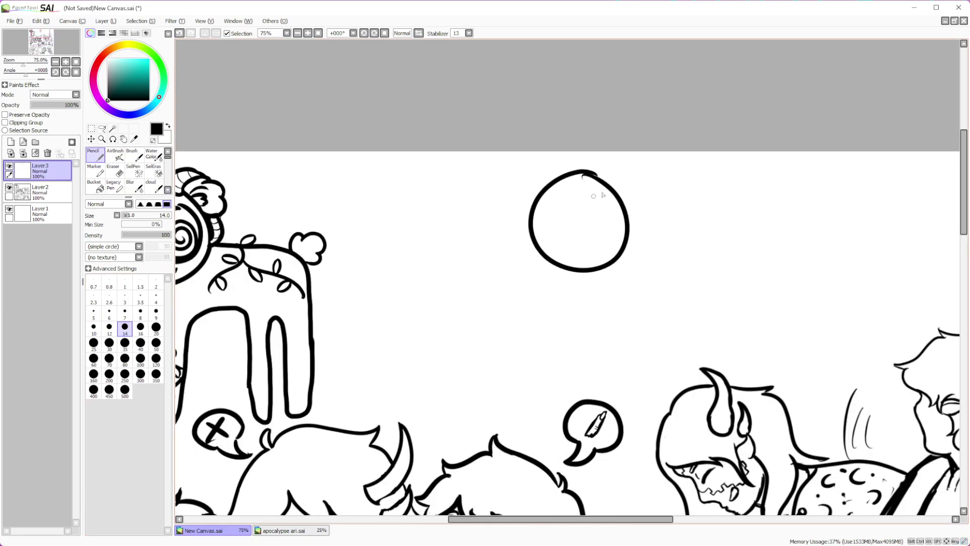
mouse_move(568, 207)
left_mouse_down()
mouse_move(564, 240)
mouse_move(575, 206)
left_mouse_up()
mouse_move(605, 203)
left_mouse_down()
mouse_move(582, 219)
mouse_move(609, 201)
left_mouse_up()
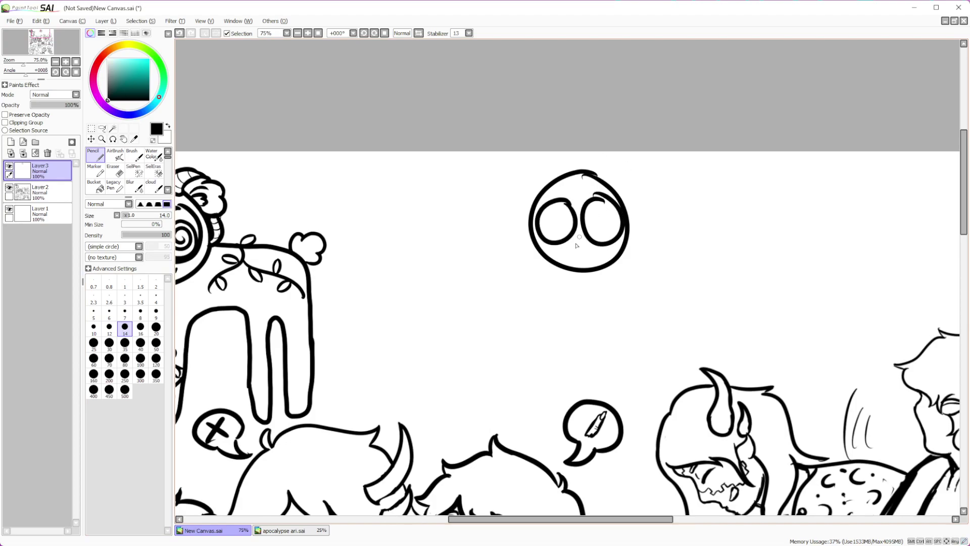
mouse_move(600, 270)
left_mouse_down()
mouse_move(597, 394)
mouse_move(583, 389)
mouse_move(559, 317)
mouse_move(549, 327)
mouse_move(550, 414)
mouse_move(544, 428)
mouse_move(530, 418)
mouse_move(524, 338)
mouse_move(488, 315)
mouse_move(469, 322)
mouse_move(458, 344)
mouse_move(449, 427)
mouse_move(427, 316)
mouse_move(414, 417)
mouse_move(394, 357)
mouse_move(398, 270)
mouse_move(444, 230)
mouse_move(536, 228)
left_mouse_up()
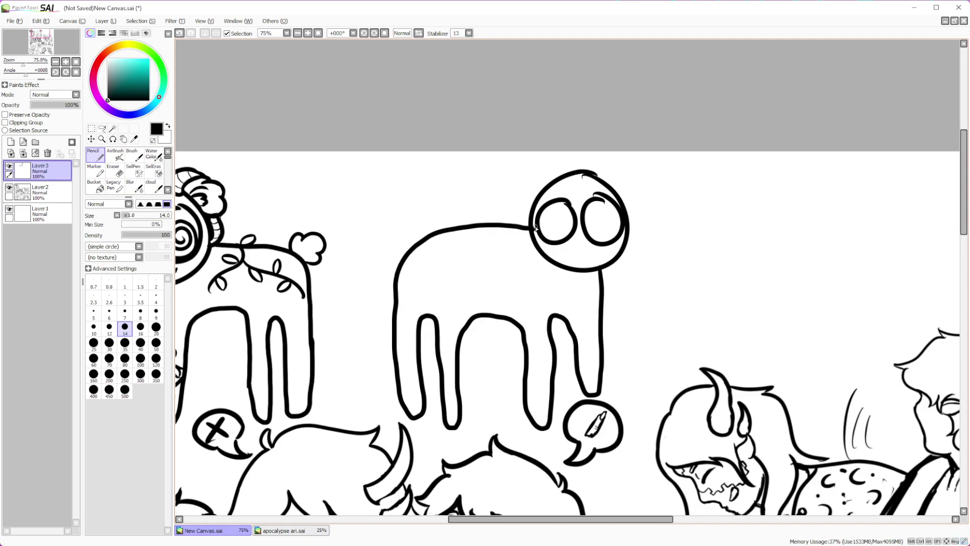
Lasso-select the whole round-headed creature including its legs
scroll(536, 228, "down", 4)
scroll(541, 211, "up", 2)
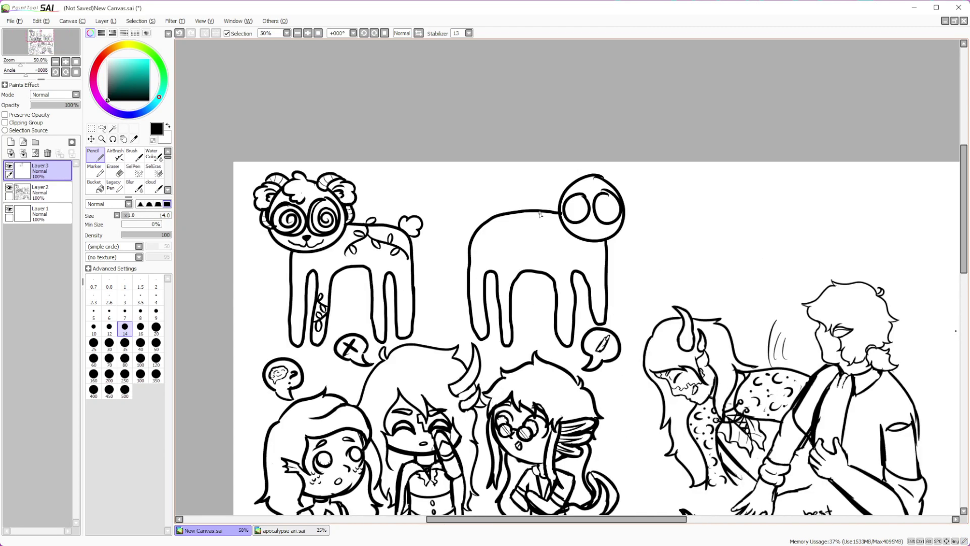
left_click(102, 128)
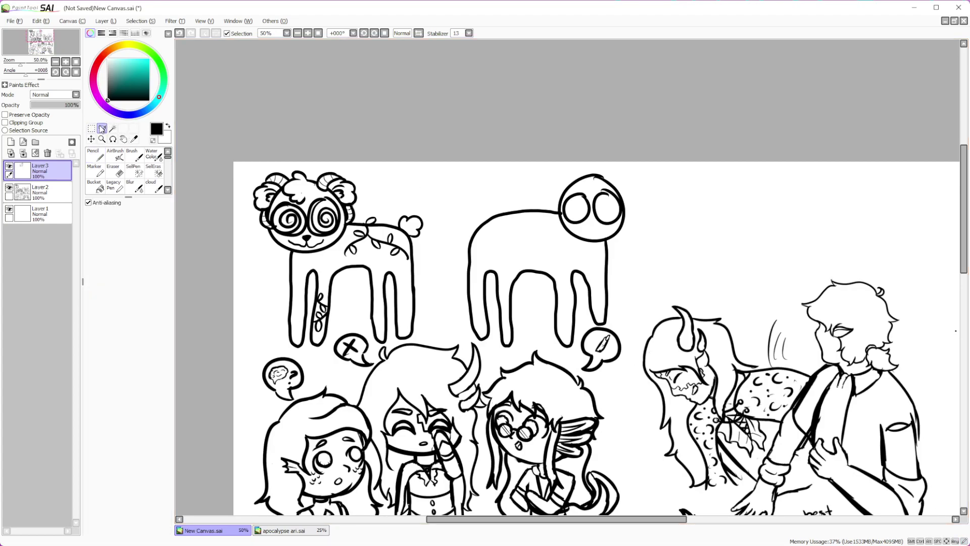
mouse_move(469, 191)
left_mouse_down()
mouse_move(456, 207)
mouse_move(455, 316)
left_mouse_up()
left_click_drag(494, 356, 531, 346)
mouse_move(598, 328)
left_mouse_down()
mouse_move(634, 314)
mouse_move(597, 163)
left_mouse_up()
Shift the selected creature slightly left and up using the Move tool's Transform, then confirm
left_click(102, 139)
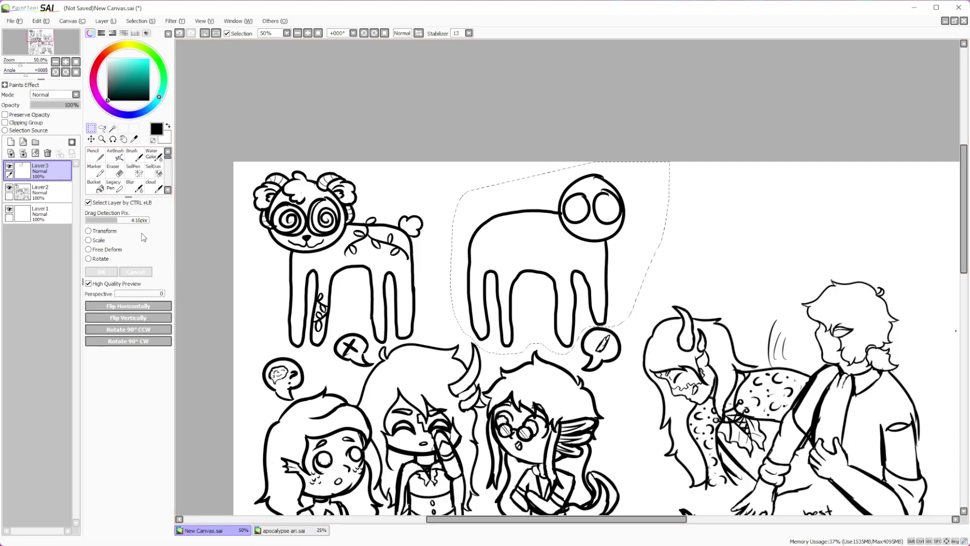
left_click(112, 231)
mouse_move(572, 271)
left_mouse_down()
mouse_move(552, 269)
mouse_move(559, 276)
left_mouse_up()
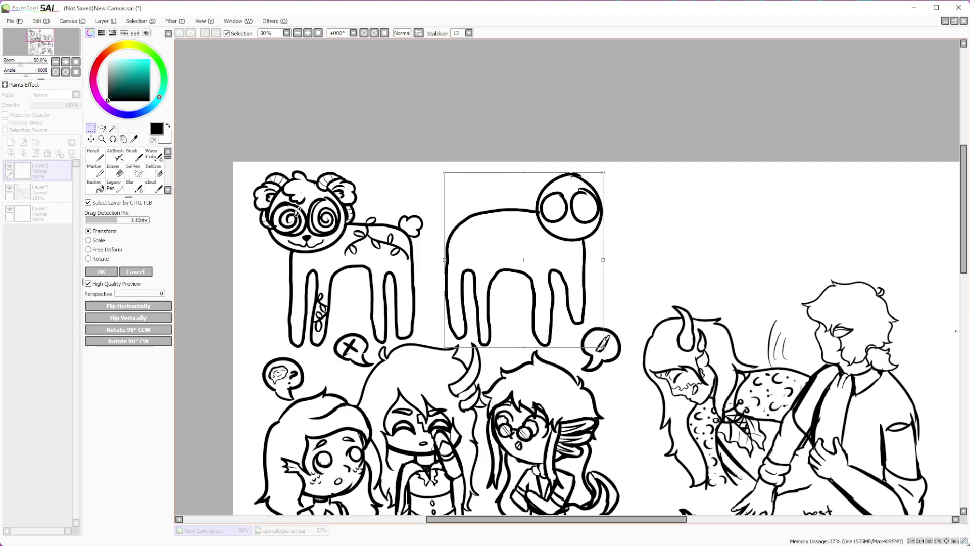
left_click(107, 269)
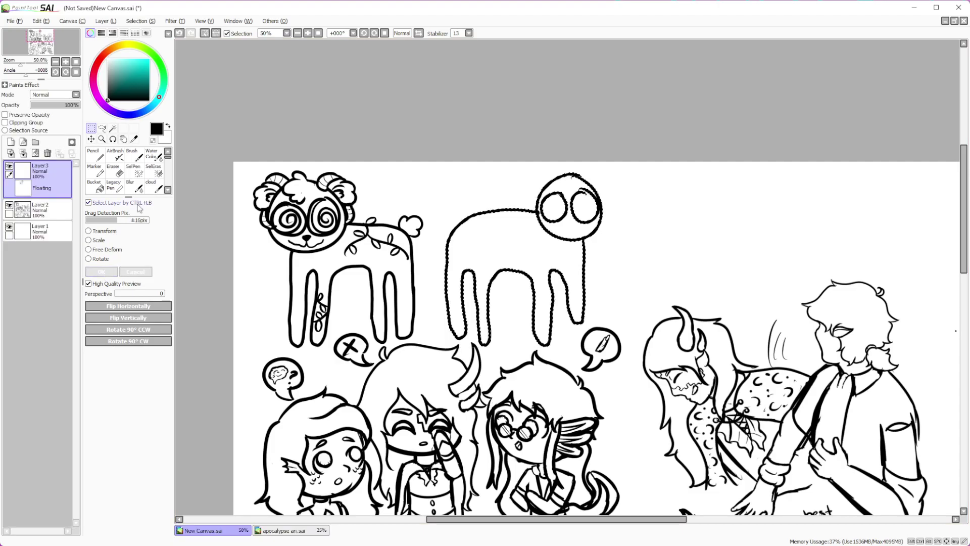
Zoom in on the head and draw a Pencil spiral inside each of the two eyes
scroll(539, 314, "up", 5)
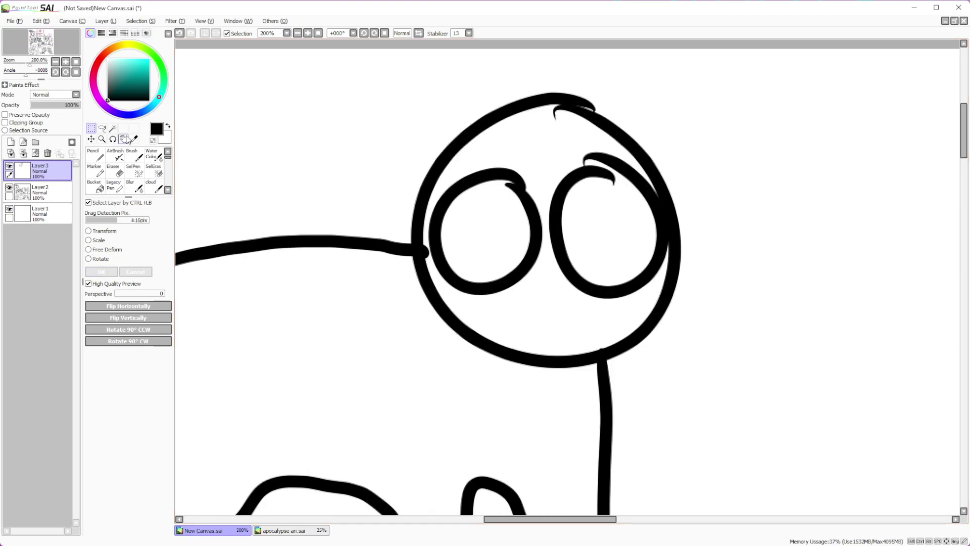
left_click(94, 154)
mouse_move(526, 212)
left_mouse_down()
mouse_move(448, 261)
mouse_move(520, 230)
mouse_move(462, 236)
mouse_move(490, 228)
left_mouse_up()
mouse_move(576, 188)
left_mouse_down()
mouse_move(581, 275)
mouse_move(586, 212)
mouse_move(605, 241)
mouse_move(628, 215)
left_mouse_up()
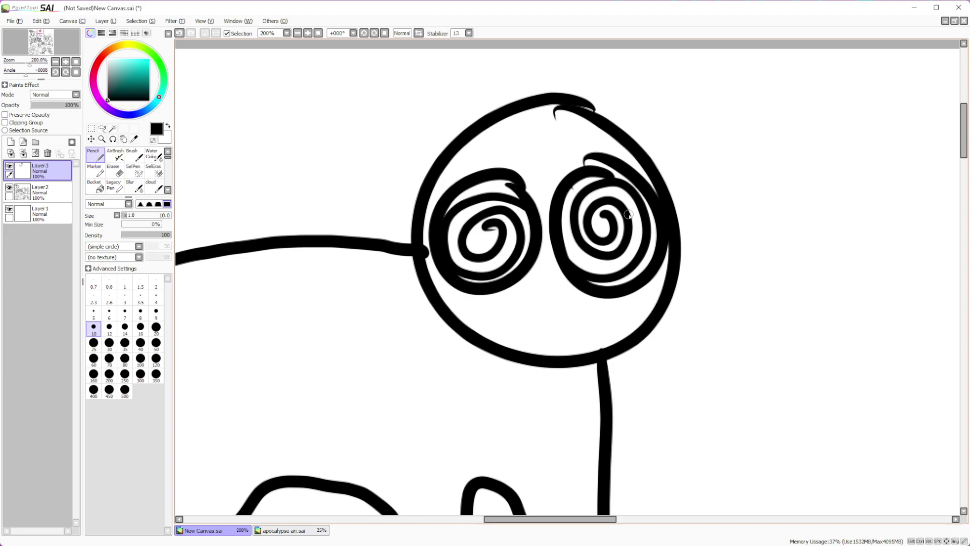
scroll(626, 212, "down", 6)
scroll(639, 238, "up", 1)
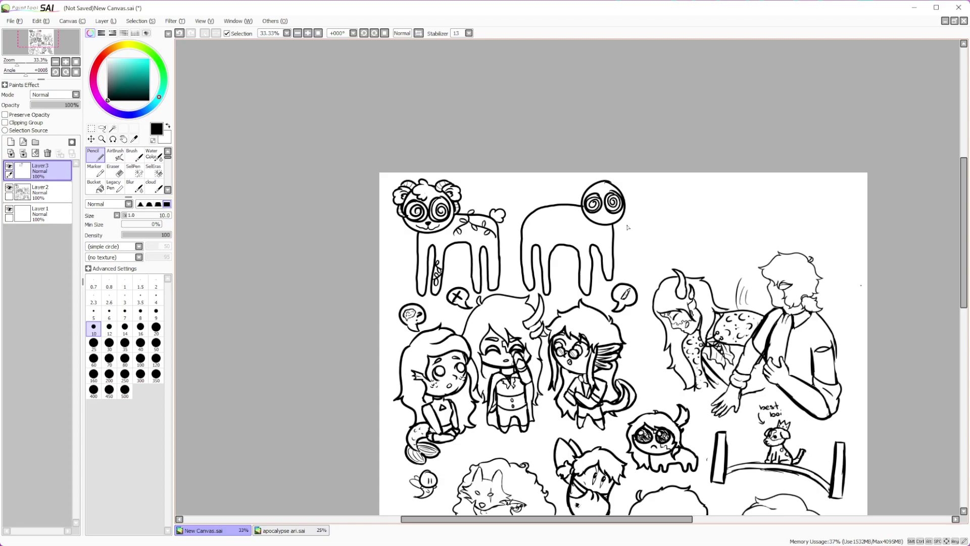
scroll(628, 227, "up", 3)
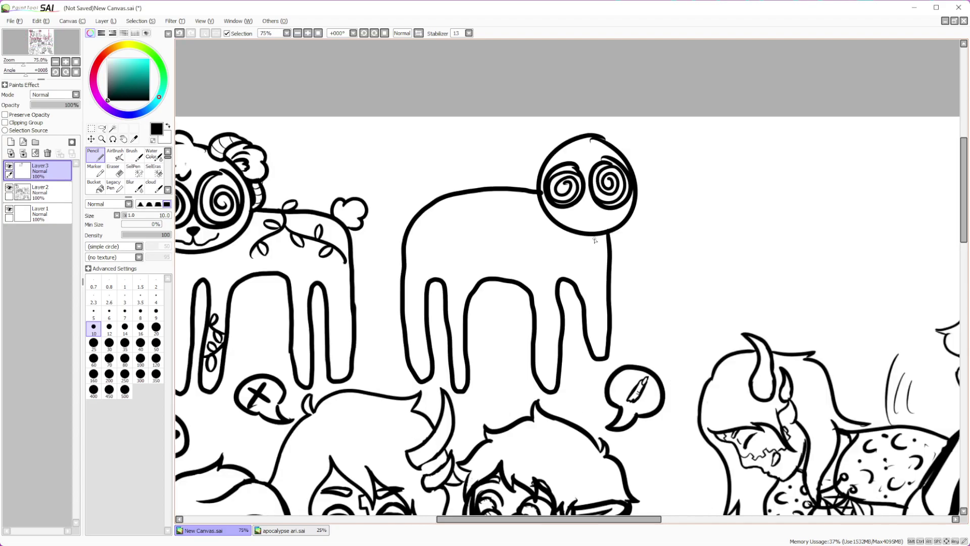
scroll(619, 305, "down", 1)
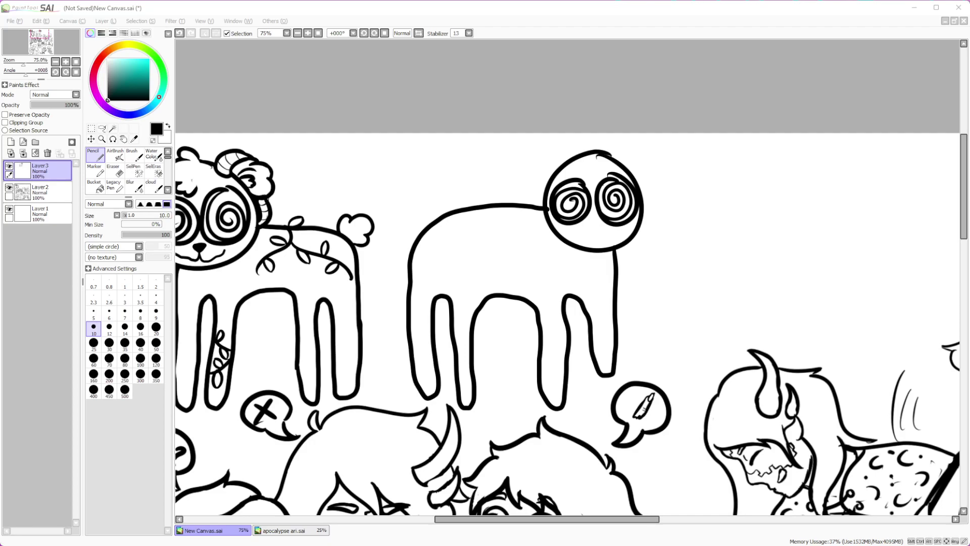
Draw pointed ears on both sides of the spiral-eyed character's head
left_click(744, 494)
scroll(691, 223, "up", 4)
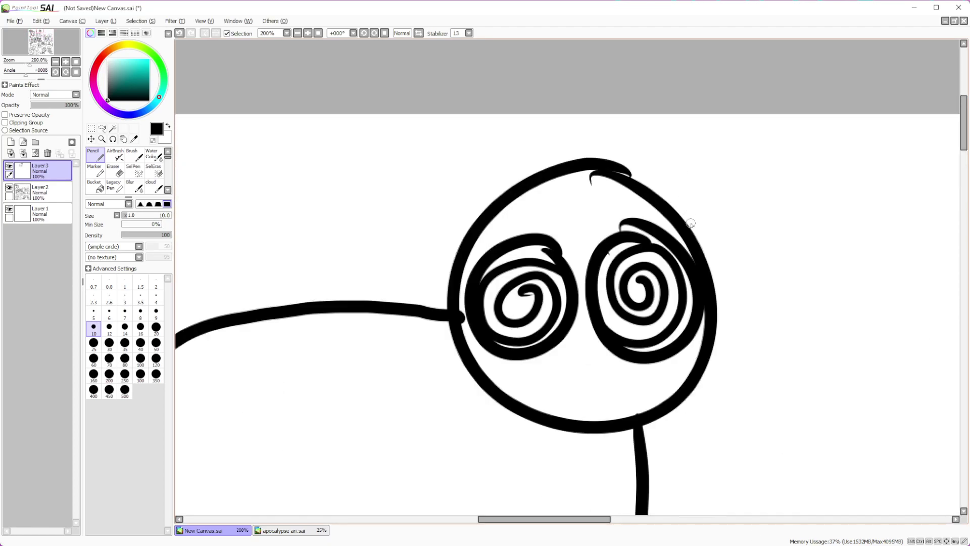
mouse_move(451, 272)
left_mouse_down()
mouse_move(375, 253)
mouse_move(406, 294)
mouse_move(455, 315)
left_mouse_up()
mouse_move(708, 267)
left_mouse_down()
mouse_move(769, 223)
mouse_move(761, 266)
mouse_move(714, 311)
left_mouse_up()
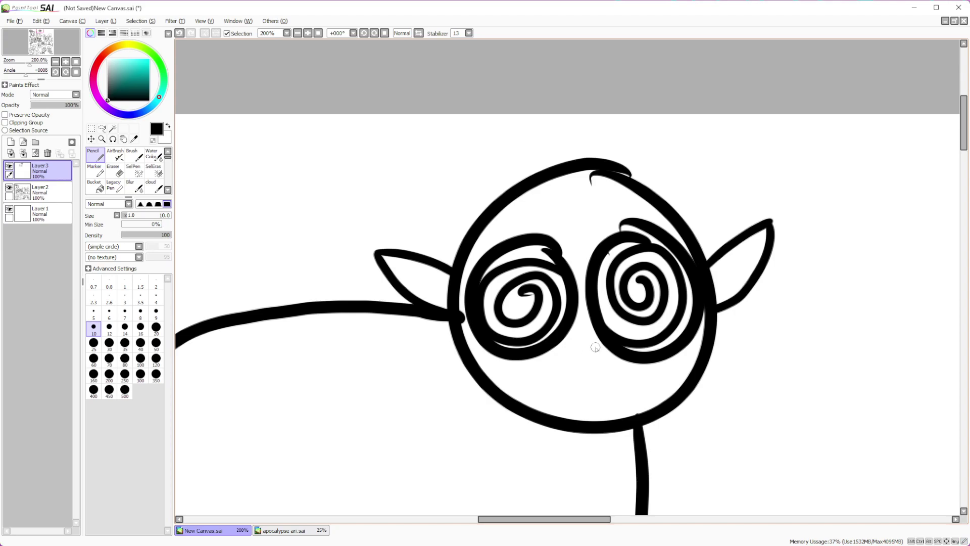
Draw a spiky zigzag crown on the head with two gem ovals inside
scroll(612, 288, "down", 4)
scroll(629, 260, "up", 5)
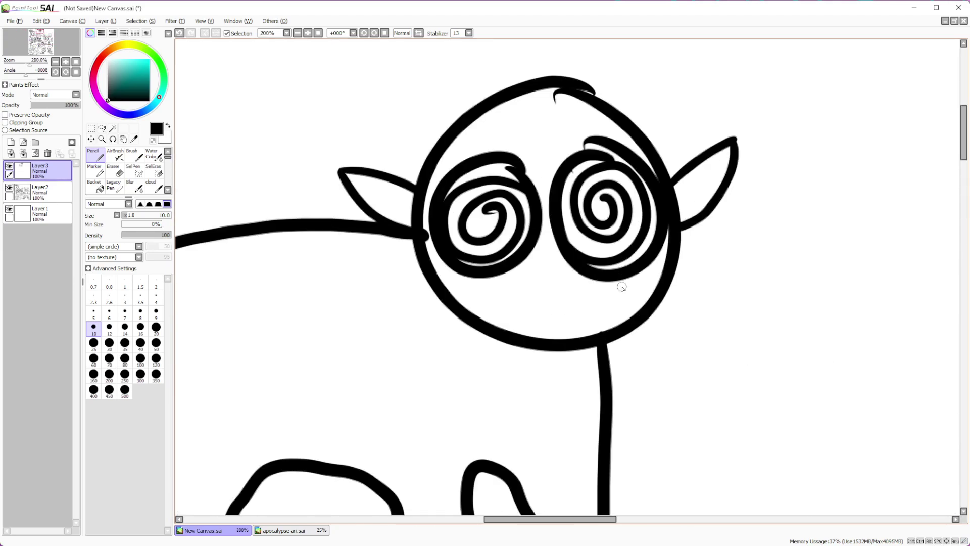
scroll(484, 265, "down", 2)
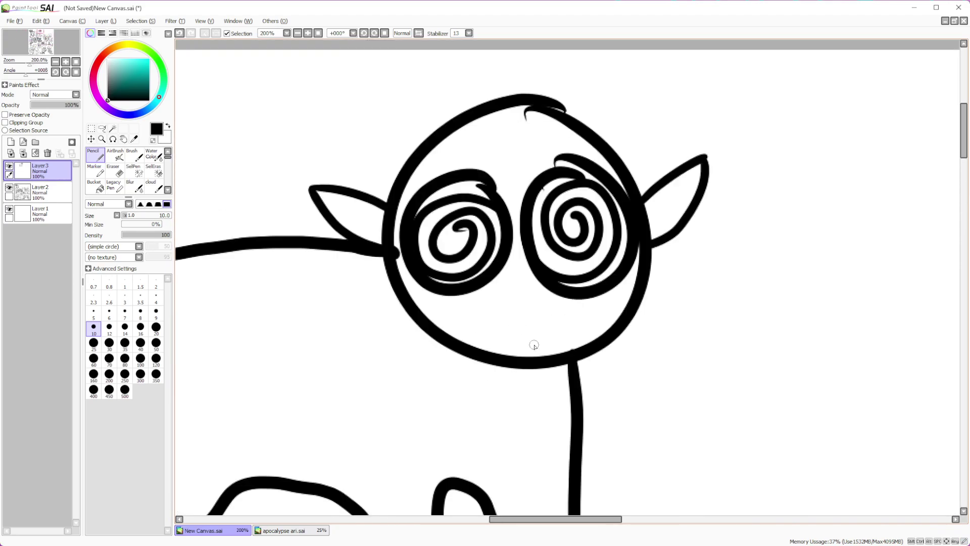
scroll(475, 152, "up", 1)
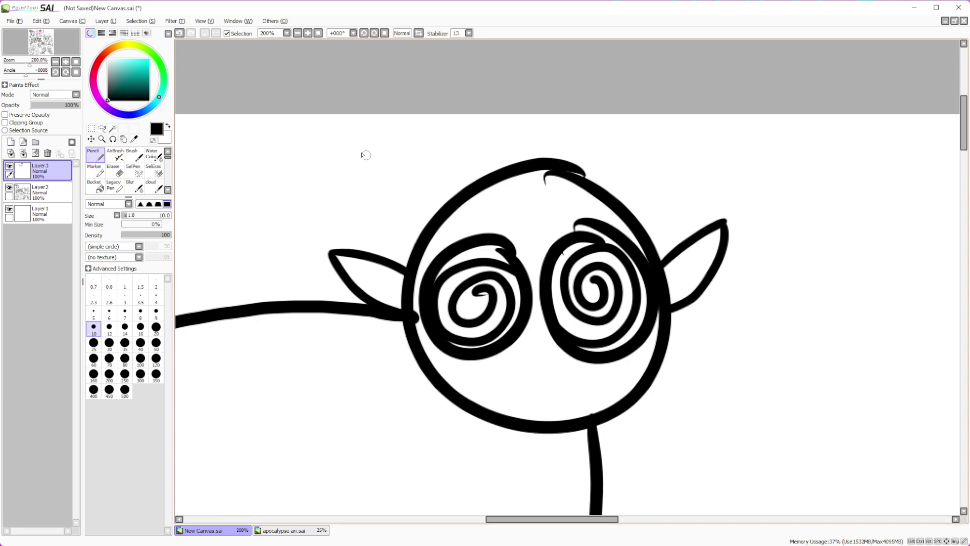
left_click_drag(358, 151, 425, 218)
mouse_move(358, 150)
left_mouse_down()
mouse_move(416, 161)
mouse_move(415, 135)
mouse_move(450, 151)
mouse_move(460, 120)
mouse_move(496, 174)
left_mouse_up()
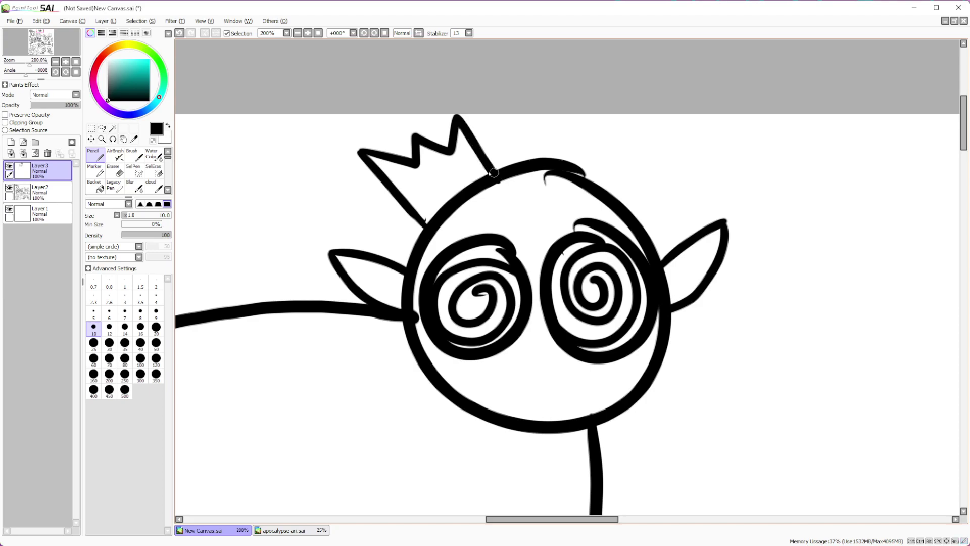
mouse_move(409, 191)
left_mouse_down()
mouse_move(420, 199)
mouse_move(412, 188)
mouse_move(470, 157)
left_mouse_up()
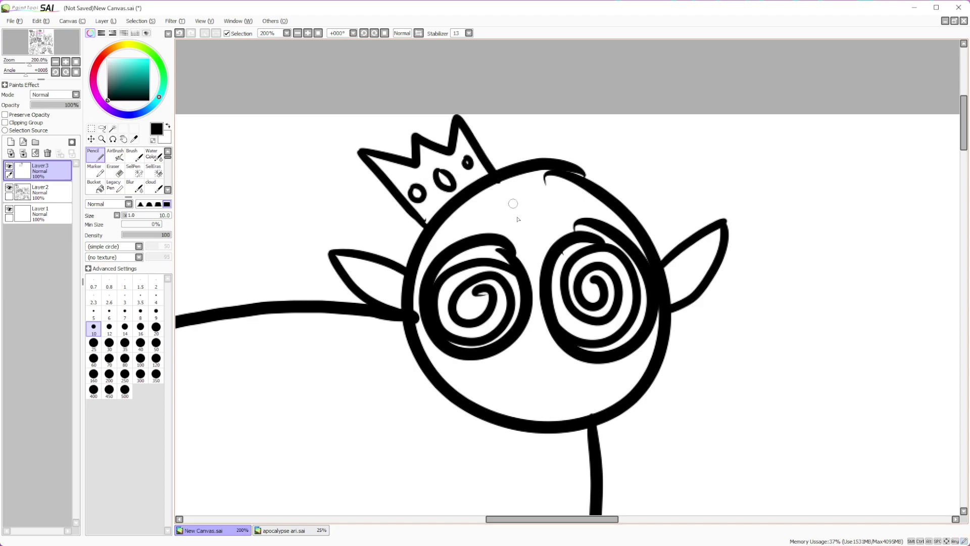
Draw a zigzag forehead fringe and long hair locks down both sides of the face
mouse_move(493, 201)
left_mouse_down()
mouse_move(541, 237)
mouse_move(535, 217)
mouse_move(597, 239)
mouse_move(578, 217)
mouse_move(638, 247)
left_mouse_up()
mouse_move(497, 203)
left_mouse_down()
mouse_move(438, 243)
mouse_move(457, 433)
mouse_move(412, 384)
left_mouse_up()
mouse_move(424, 223)
left_mouse_down()
mouse_move(399, 260)
mouse_move(407, 368)
left_mouse_up()
left_click_drag(432, 407, 410, 372)
mouse_move(661, 356)
left_mouse_down()
mouse_move(644, 429)
mouse_move(678, 324)
mouse_move(667, 287)
left_mouse_up()
mouse_move(568, 163)
left_mouse_down()
mouse_move(648, 218)
mouse_move(683, 303)
left_mouse_up()
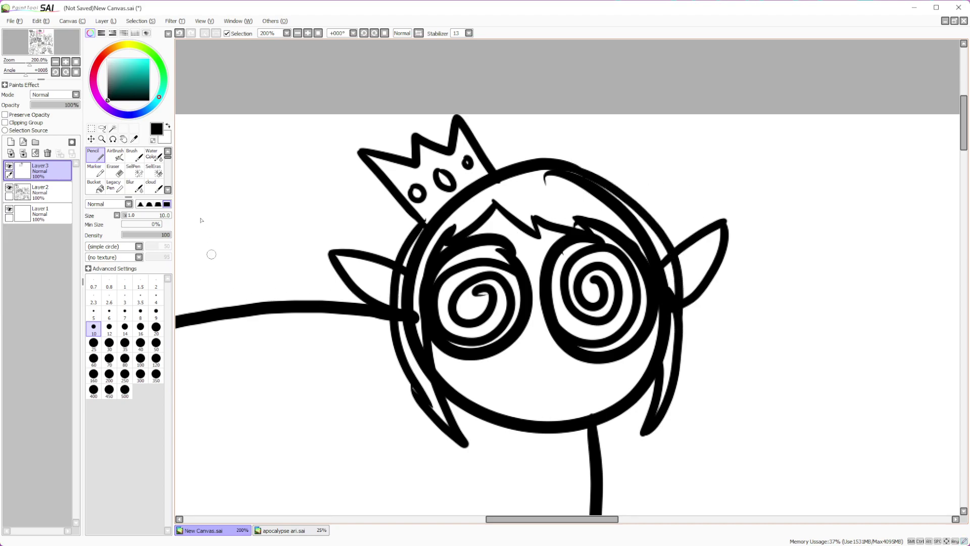
Erase the doubled inner hair lines with eraser size 8, then pencil a thin crack down the face
key("e")
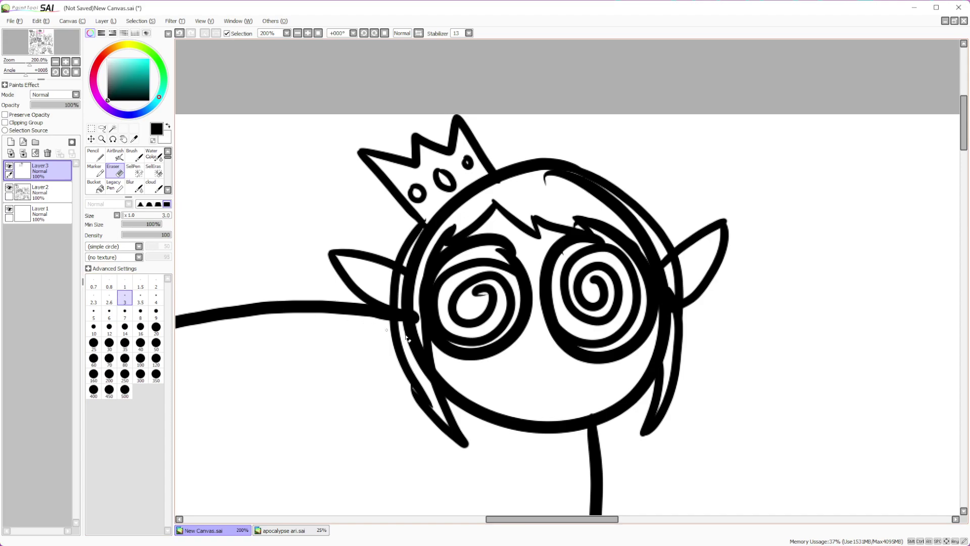
left_click(140, 313)
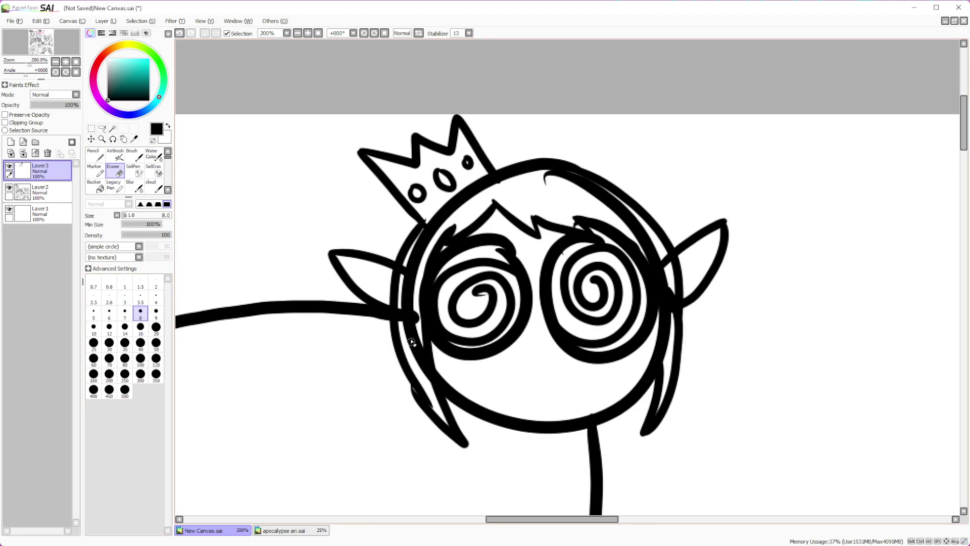
left_click_drag(421, 360, 427, 377)
mouse_move(418, 338)
left_mouse_down()
mouse_move(428, 385)
mouse_move(419, 362)
left_mouse_up()
mouse_move(409, 311)
left_mouse_down()
mouse_move(417, 346)
mouse_move(412, 291)
mouse_move(407, 338)
mouse_move(403, 291)
mouse_move(401, 324)
mouse_move(424, 248)
mouse_move(403, 287)
mouse_move(404, 265)
mouse_move(411, 254)
mouse_move(408, 337)
mouse_move(410, 261)
mouse_move(408, 275)
mouse_move(418, 235)
mouse_move(452, 217)
mouse_move(421, 240)
mouse_move(455, 216)
left_mouse_up()
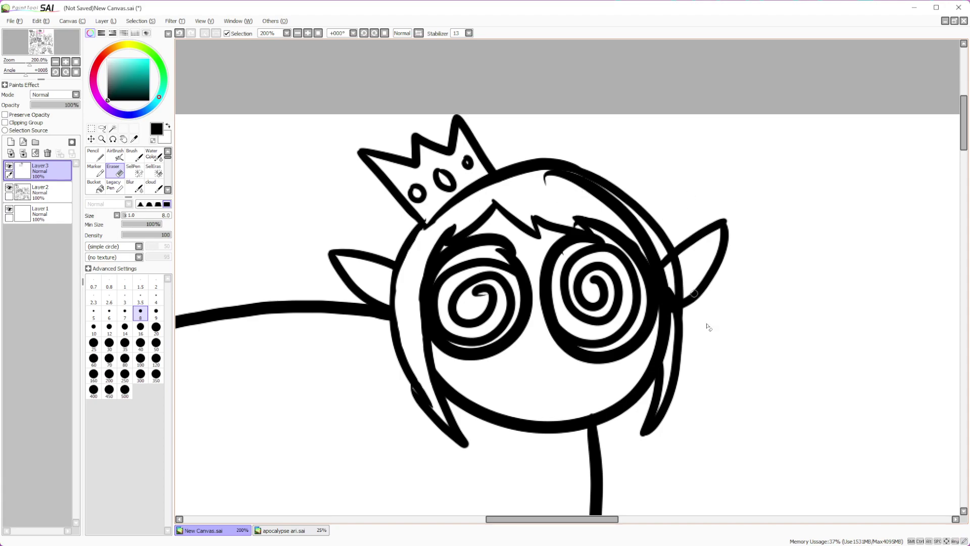
mouse_move(540, 181)
left_mouse_down()
mouse_move(596, 192)
mouse_move(546, 173)
mouse_move(634, 219)
mouse_move(590, 188)
mouse_move(632, 217)
mouse_move(615, 207)
mouse_move(658, 265)
mouse_move(639, 226)
mouse_move(660, 232)
mouse_move(659, 272)
mouse_move(680, 261)
mouse_move(659, 252)
mouse_move(671, 272)
mouse_move(662, 264)
mouse_move(672, 356)
mouse_move(676, 326)
mouse_move(667, 387)
left_mouse_up()
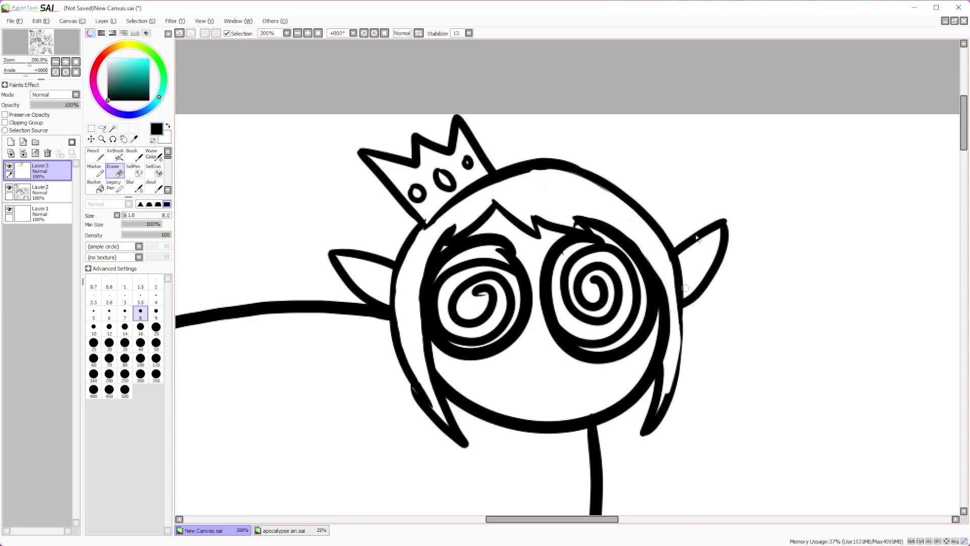
left_click(104, 157)
left_click_drag(530, 232, 545, 422)
scroll(544, 419, "down", 3)
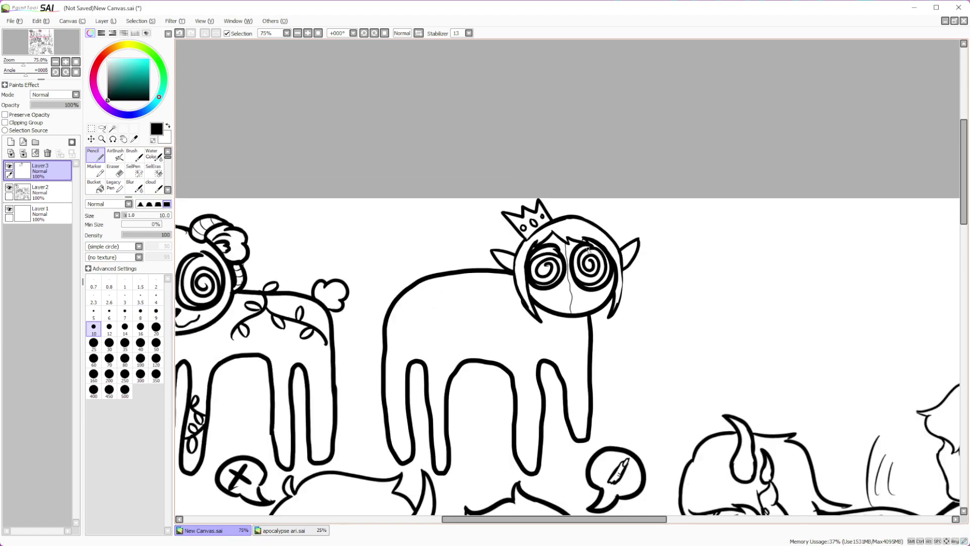
scroll(577, 305, "up", 1)
scroll(545, 276, "down", 1)
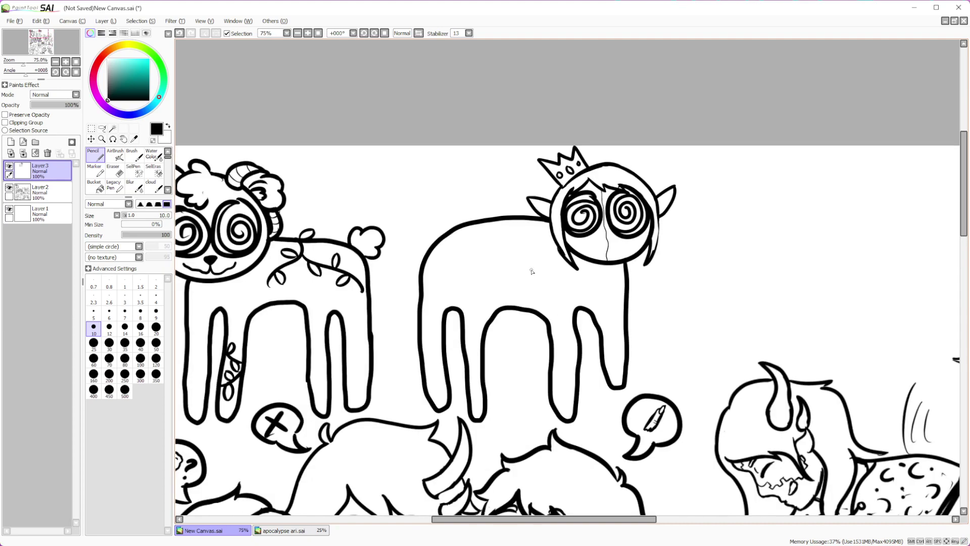
scroll(530, 258, "up", 3)
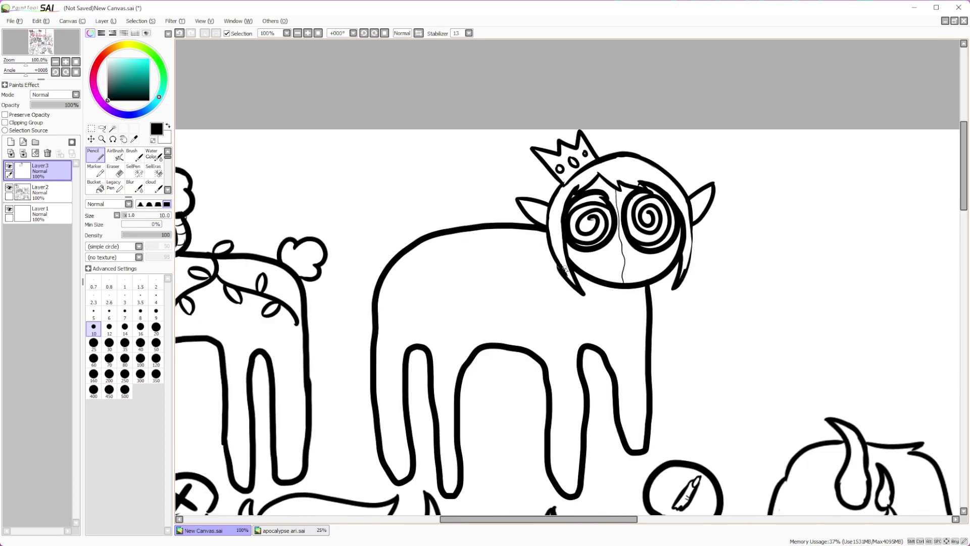
scroll(530, 273, "down", 1)
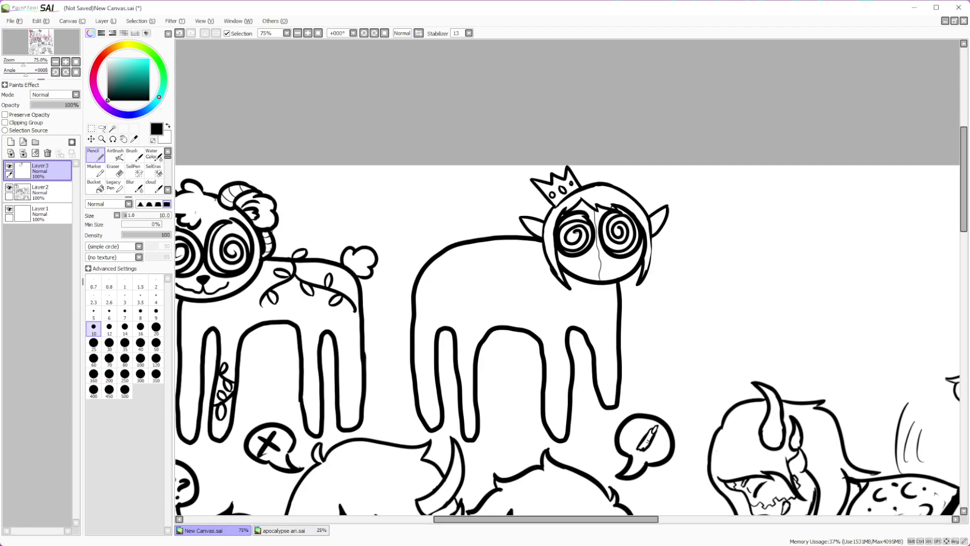
scroll(748, 391, "down", 2)
scroll(665, 411, "up", 2)
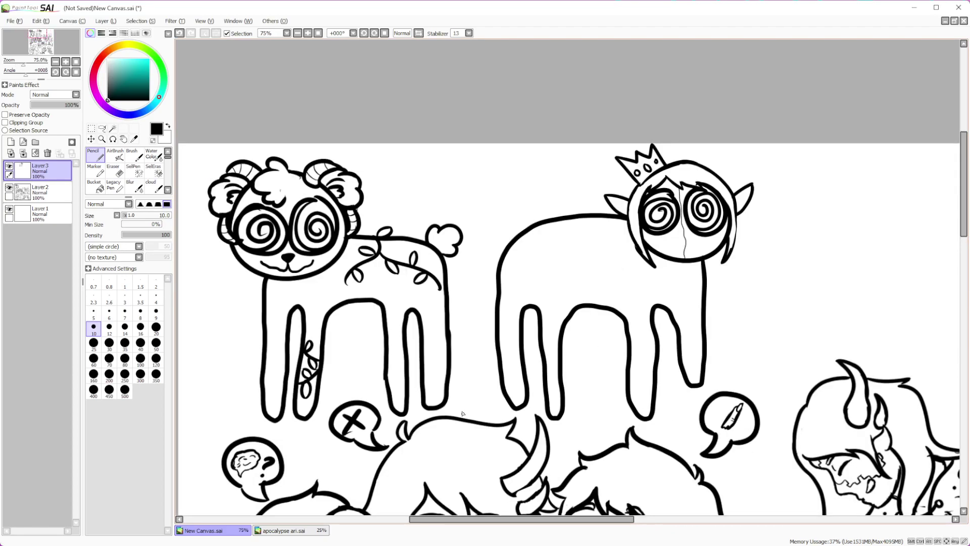
left_click(131, 155)
mouse_move(504, 251)
left_mouse_down()
mouse_move(476, 278)
mouse_move(460, 356)
mouse_move(474, 324)
mouse_move(463, 302)
mouse_move(479, 314)
left_mouse_up()
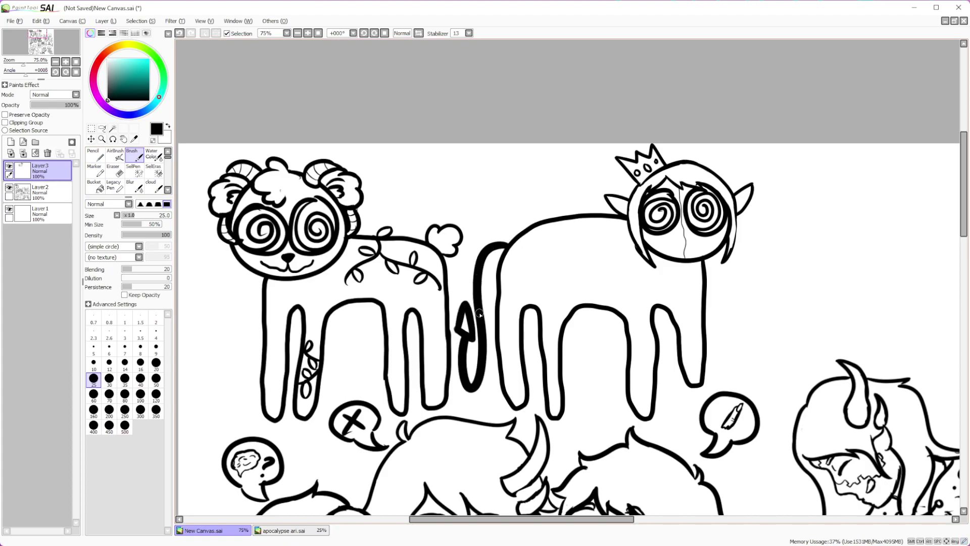
scroll(479, 314, "down", 3)
scroll(601, 381, "up", 4)
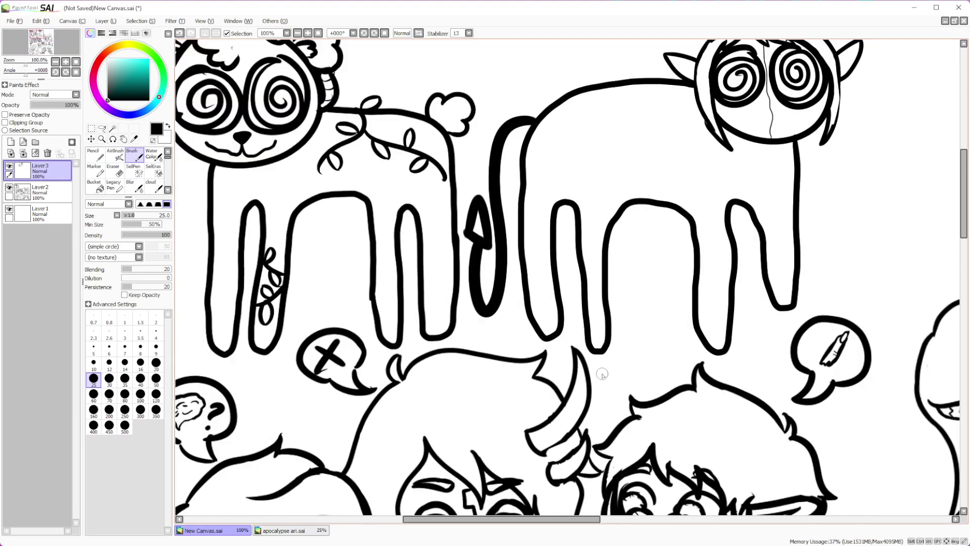
left_click(180, 33)
left_click(180, 34)
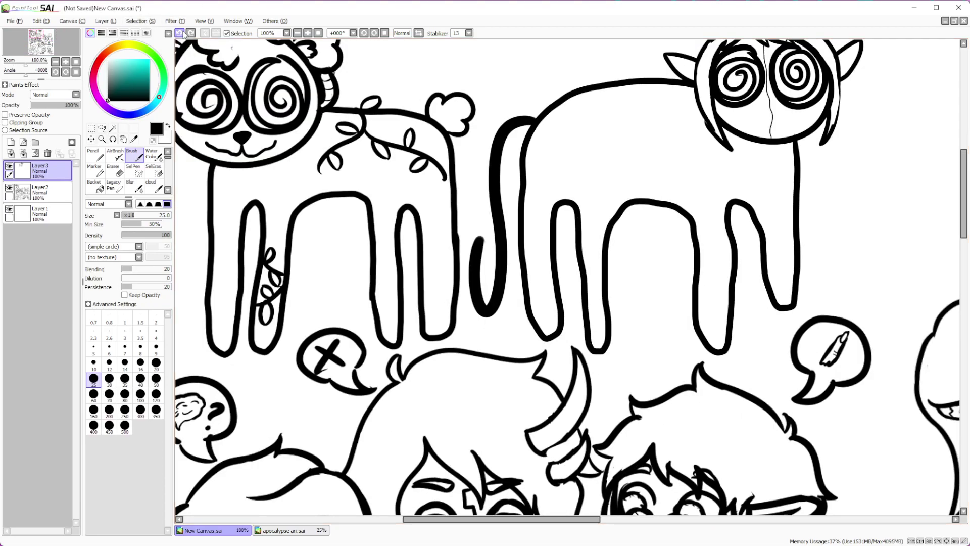
left_click(182, 32)
scroll(551, 293, "down", 3)
scroll(577, 238, "up", 3)
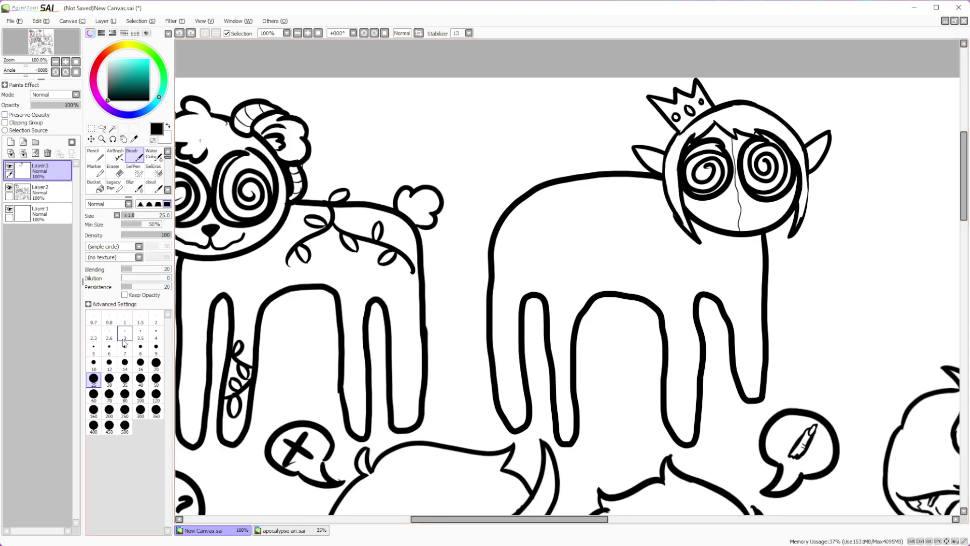
Draw a thin looping tail from the creature's back, curling its tip into a tight coil
left_click(94, 154)
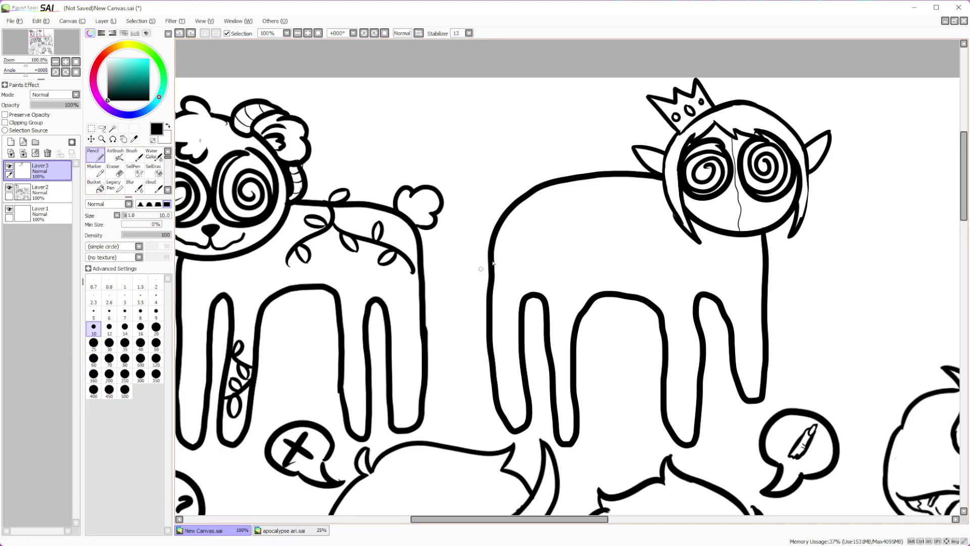
mouse_move(496, 230)
left_mouse_down()
mouse_move(467, 238)
mouse_move(469, 414)
mouse_move(452, 418)
mouse_move(448, 386)
left_mouse_up()
scroll(452, 378, "up", 4)
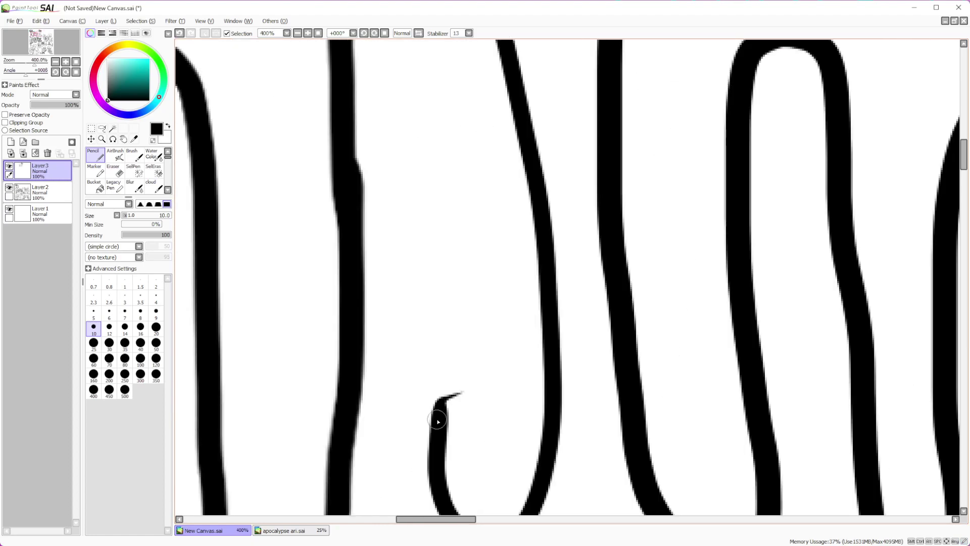
mouse_move(435, 401)
left_mouse_down()
mouse_move(422, 366)
mouse_move(476, 384)
mouse_move(401, 335)
mouse_move(474, 327)
mouse_move(397, 313)
mouse_move(452, 270)
mouse_move(430, 297)
mouse_move(423, 234)
mouse_move(474, 249)
mouse_move(424, 218)
mouse_move(449, 167)
mouse_move(473, 199)
mouse_move(438, 119)
mouse_move(455, 129)
left_mouse_up()
Draw an open grinning mouth on the face, then undo it
scroll(455, 129, "down", 8)
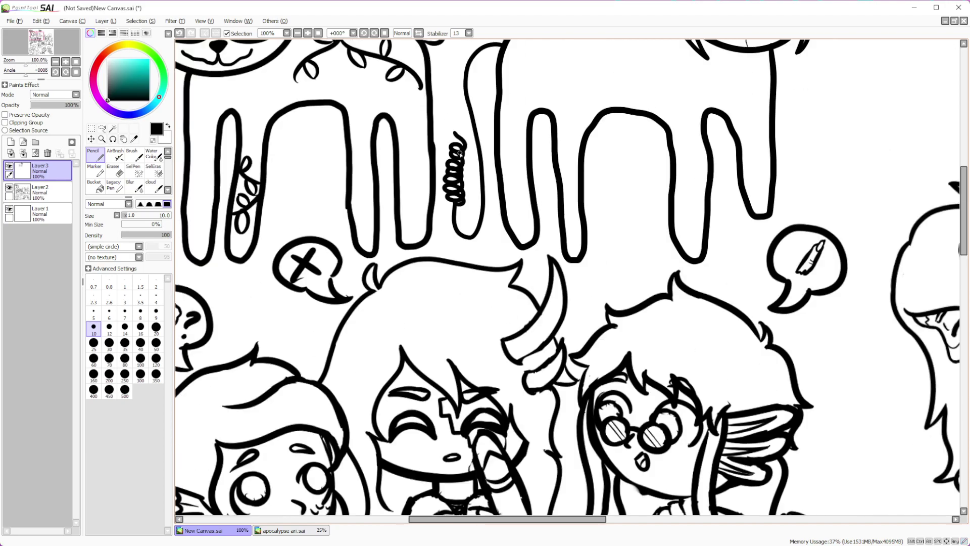
scroll(515, 212, "up", 2)
scroll(515, 211, "down", 1)
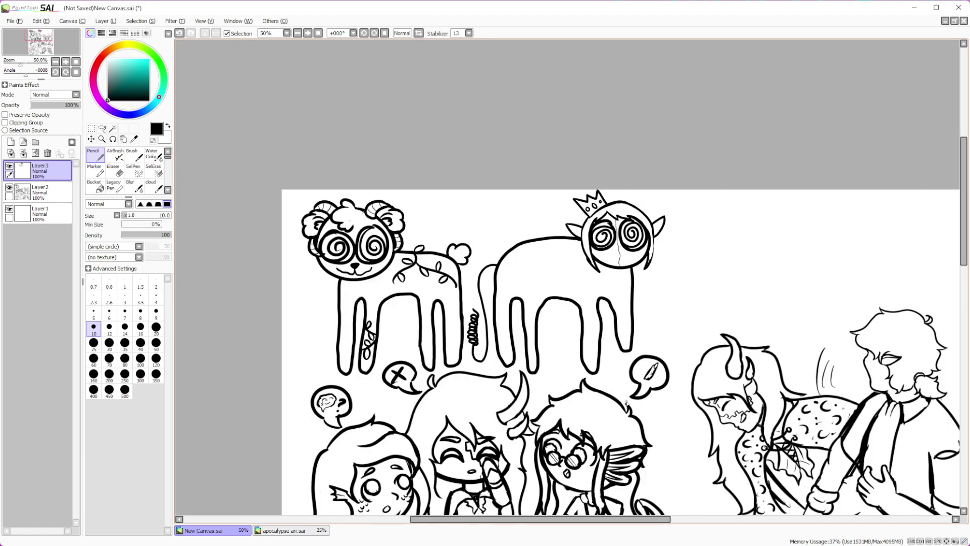
scroll(462, 300, "up", 2)
scroll(512, 303, "down", 2)
scroll(725, 288, "up", 1)
scroll(790, 287, "up", 4)
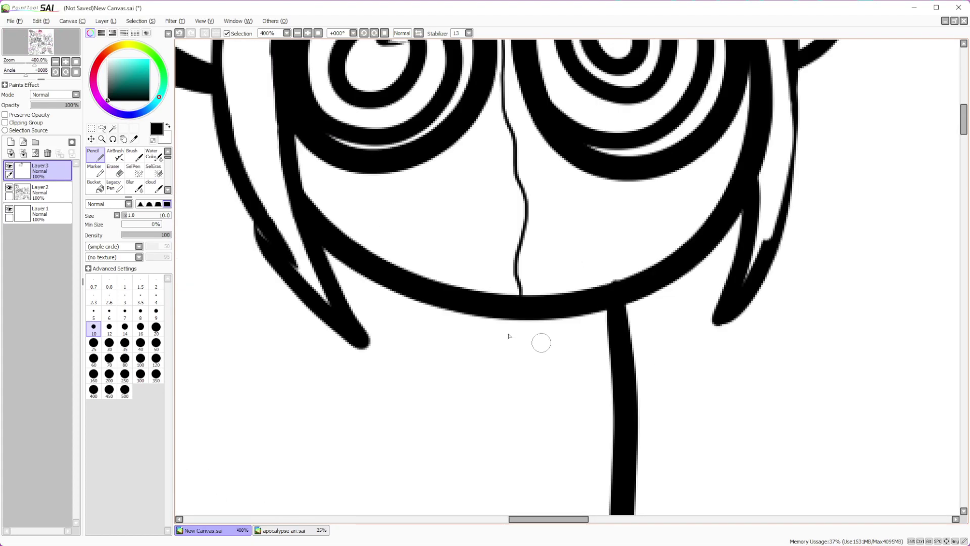
mouse_move(440, 197)
left_mouse_down()
mouse_move(630, 196)
mouse_move(488, 237)
mouse_move(440, 199)
left_mouse_up()
scroll(438, 196, "down", 5)
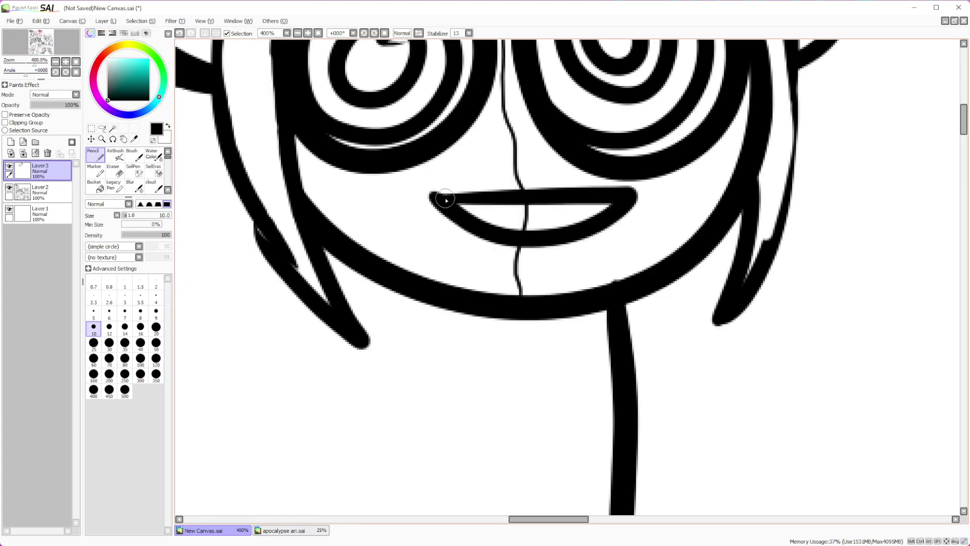
left_click(179, 33)
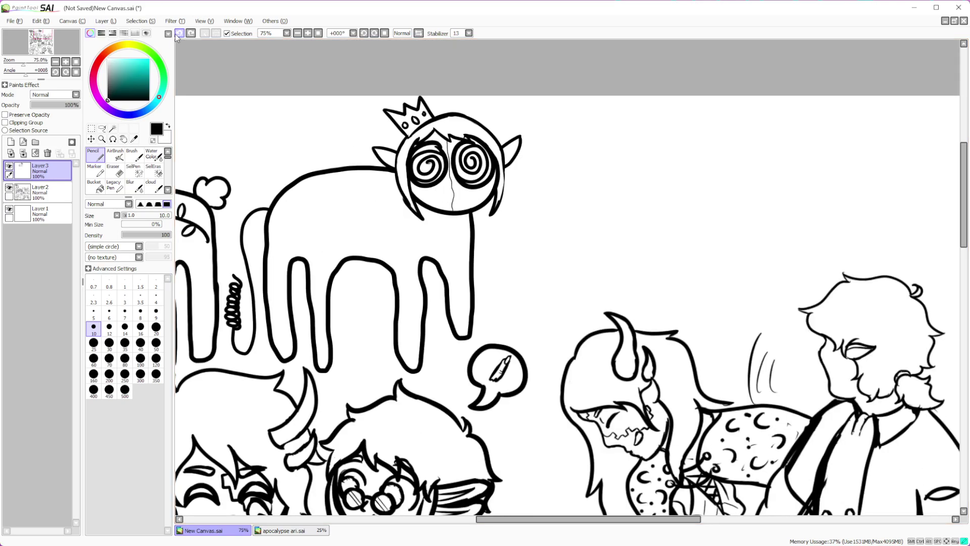
scroll(665, 270, "down", 3)
Zoom in on the gap above the two swirly-eyed creatures at the top of the sheet
left_click_drag(503, 359, 516, 345)
scroll(498, 341, "up", 1)
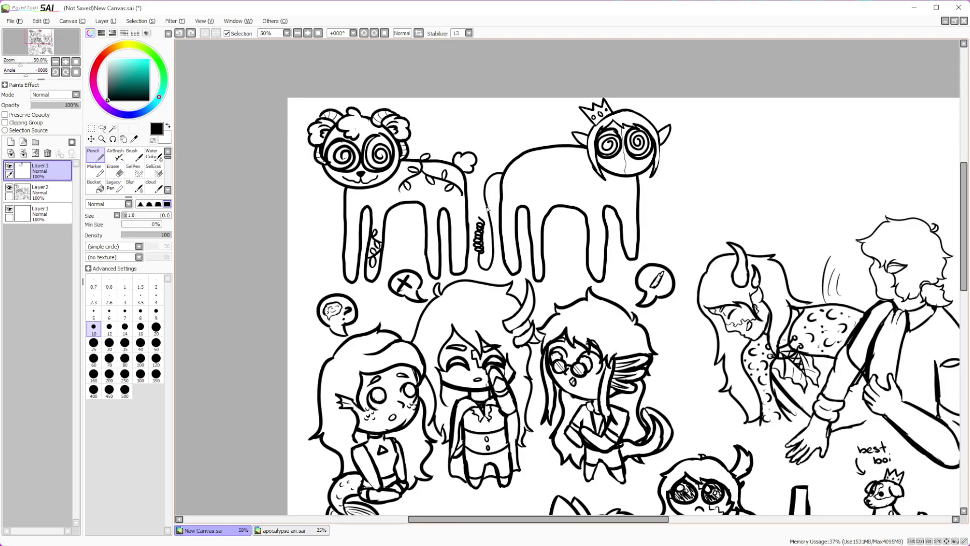
scroll(486, 208, "down", 1)
scroll(541, 274, "up", 2)
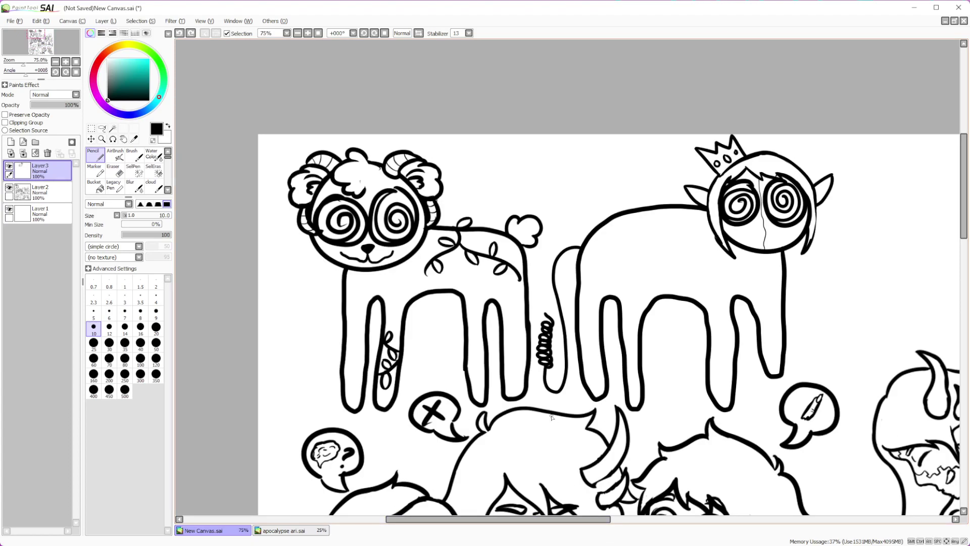
scroll(554, 420, "down", 2)
scroll(596, 422, "up", 2)
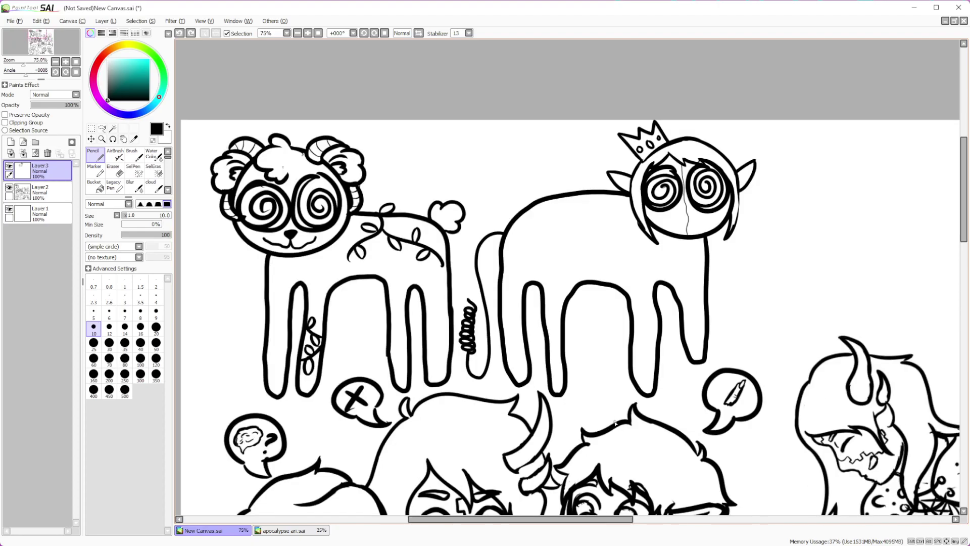
scroll(615, 422, "down", 6)
scroll(535, 342, "up", 2)
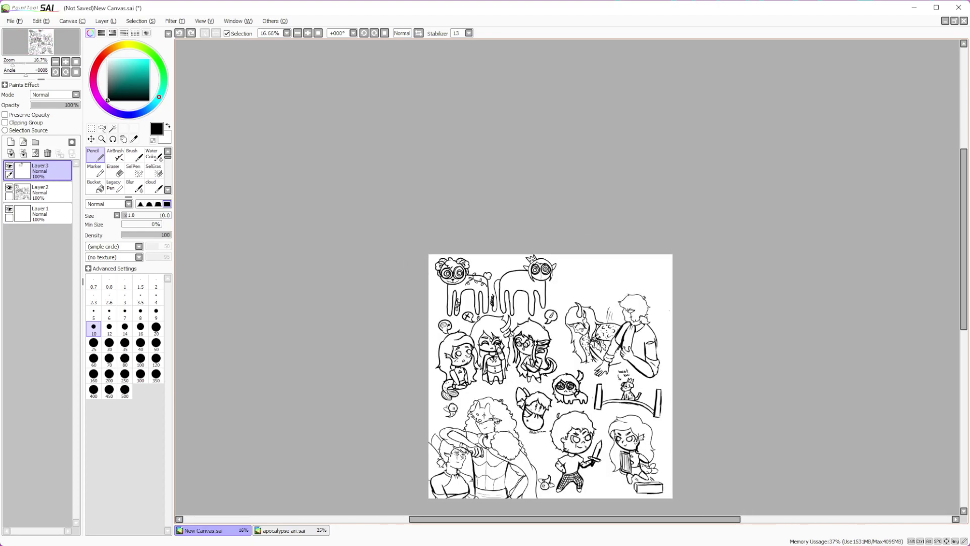
scroll(534, 343, "up", 4)
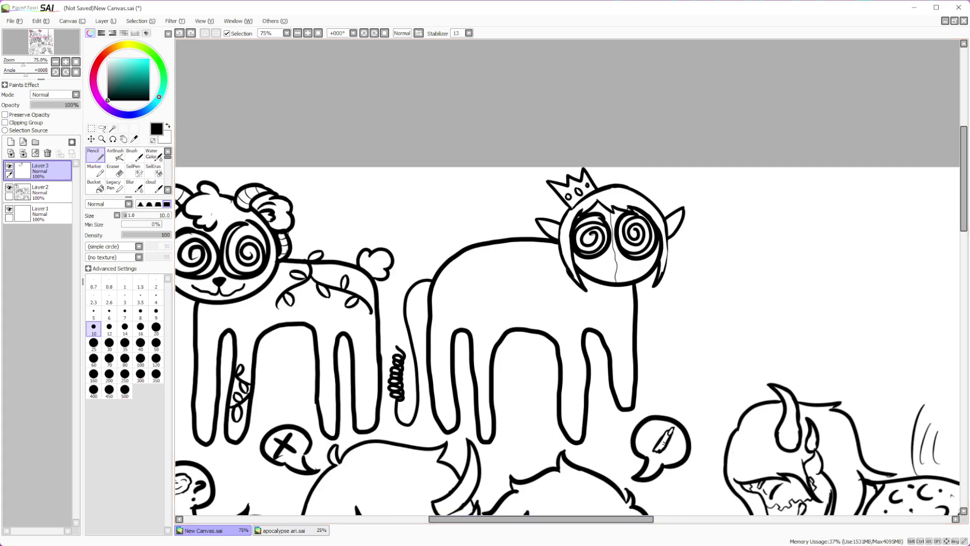
key("alt+Tab")
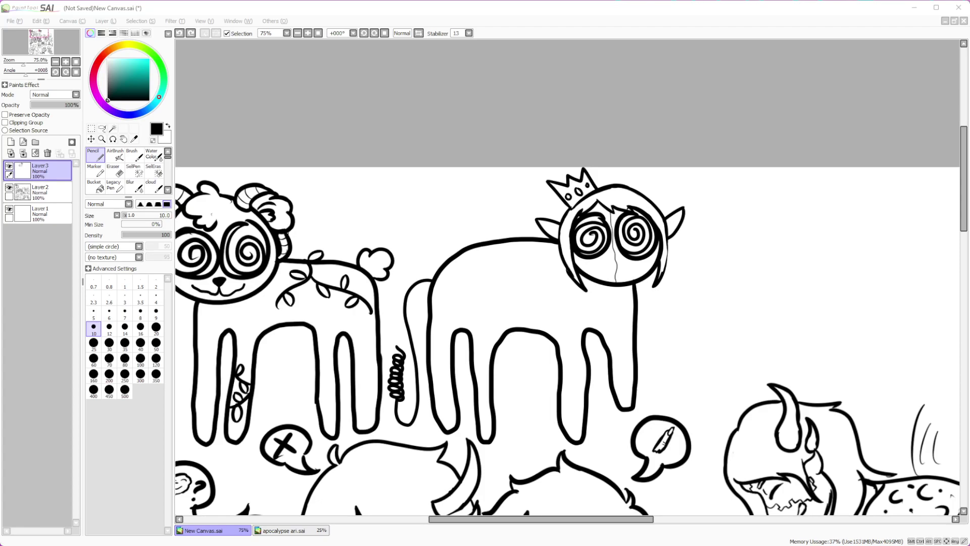
key("alt+Tab")
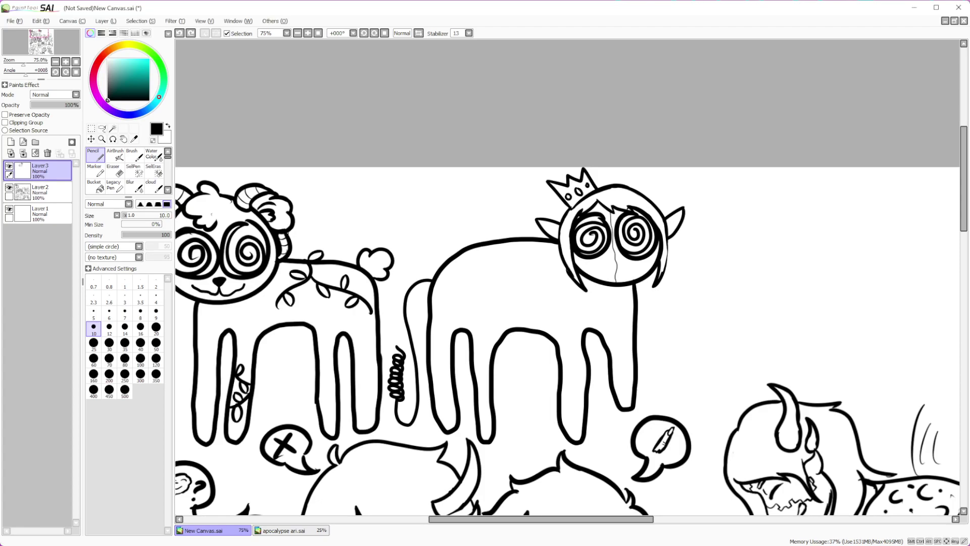
scroll(711, 467, "down", 2)
scroll(677, 437, "up", 2)
scroll(511, 323, "up", 2)
scroll(609, 262, "down", 2)
scroll(609, 246, "down", 1)
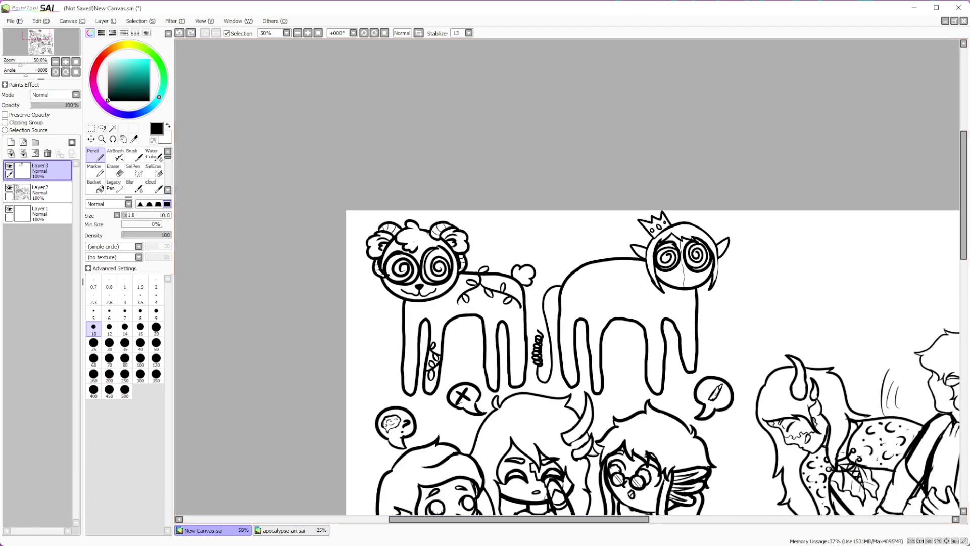
scroll(653, 323, "up", 1)
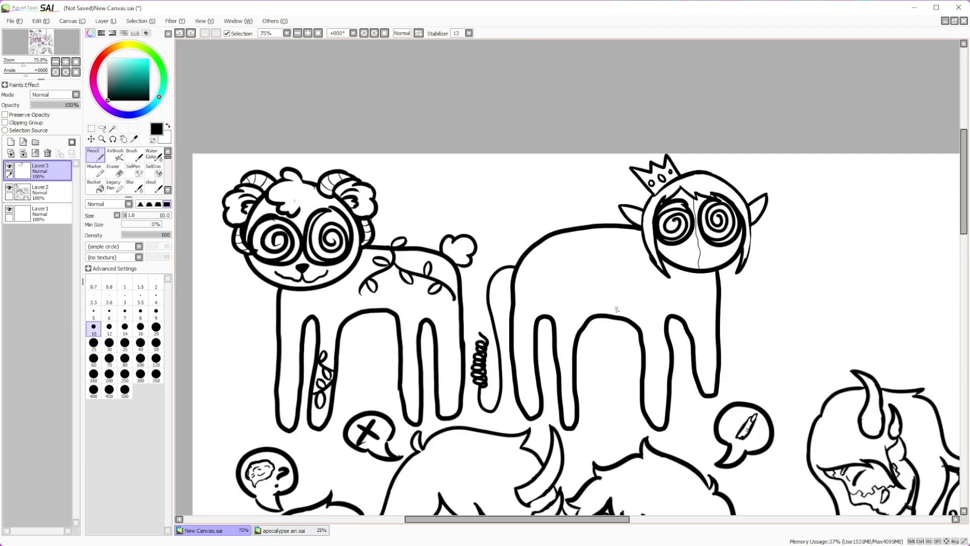
scroll(617, 309, "down", 1)
scroll(518, 223, "up", 4)
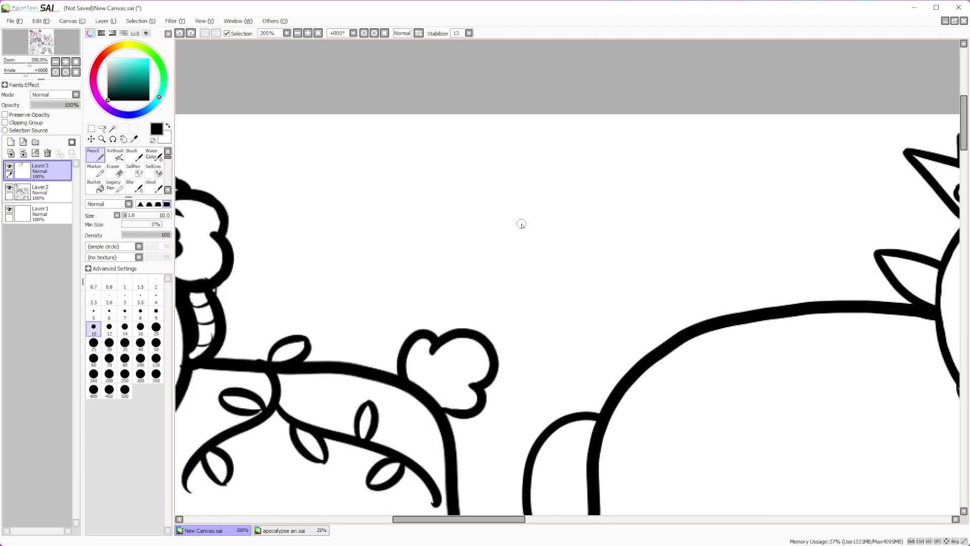
Draw a small heart outline between the two top creatures and zoom out to check placement
mouse_move(517, 279)
left_mouse_down()
mouse_move(485, 162)
mouse_move(537, 196)
mouse_move(541, 184)
mouse_move(604, 202)
mouse_move(518, 280)
left_mouse_up()
scroll(514, 243, "down", 6)
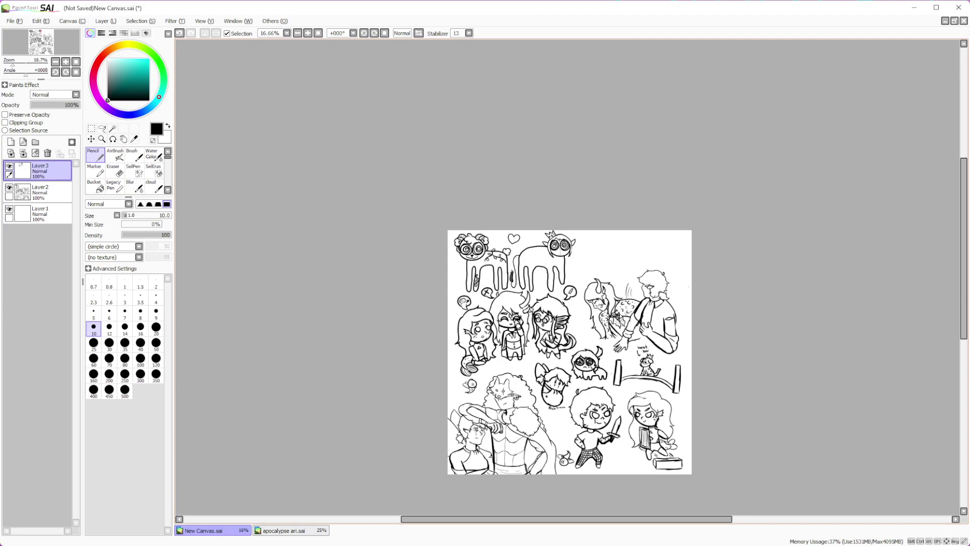
scroll(558, 286, "up", 5)
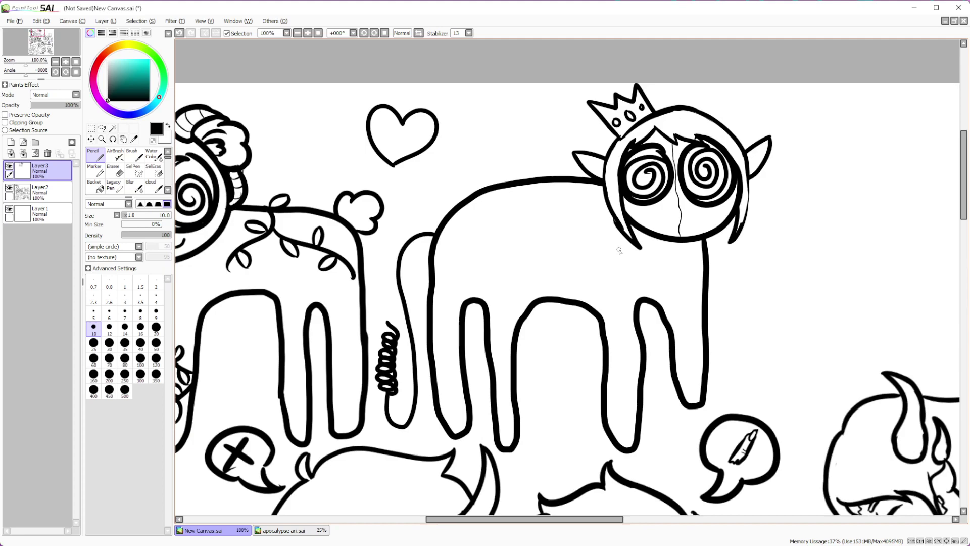
scroll(619, 251, "down", 5)
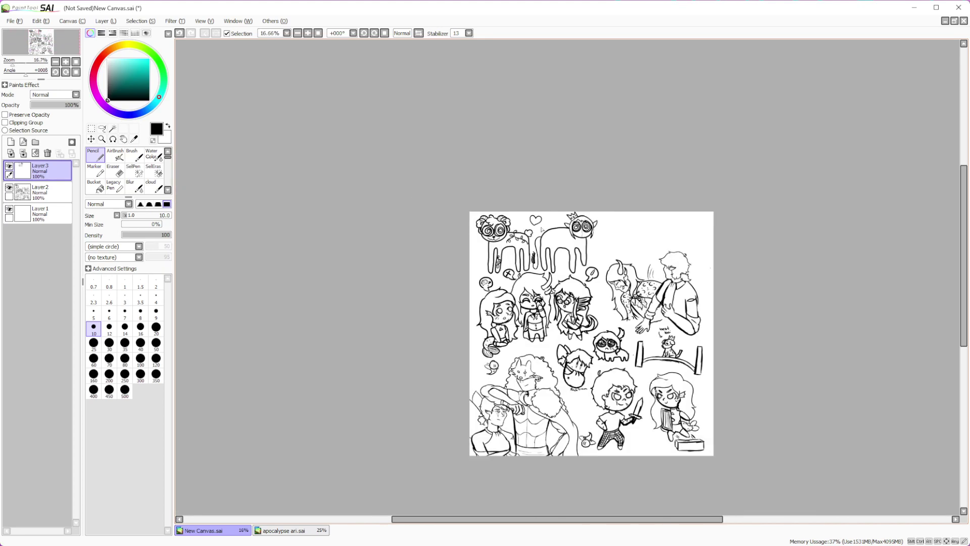
scroll(569, 262, "up", 4)
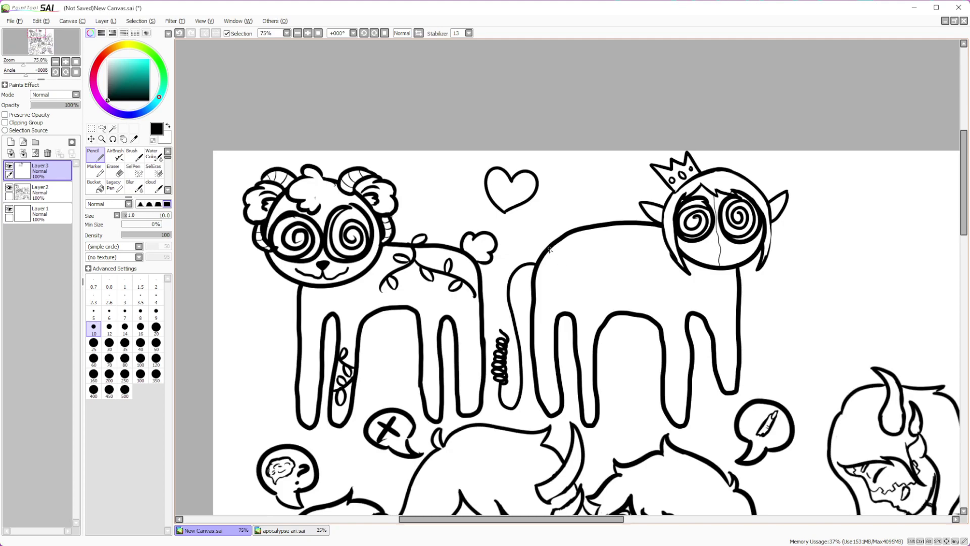
scroll(558, 258, "down", 2)
scroll(504, 246, "down", 1)
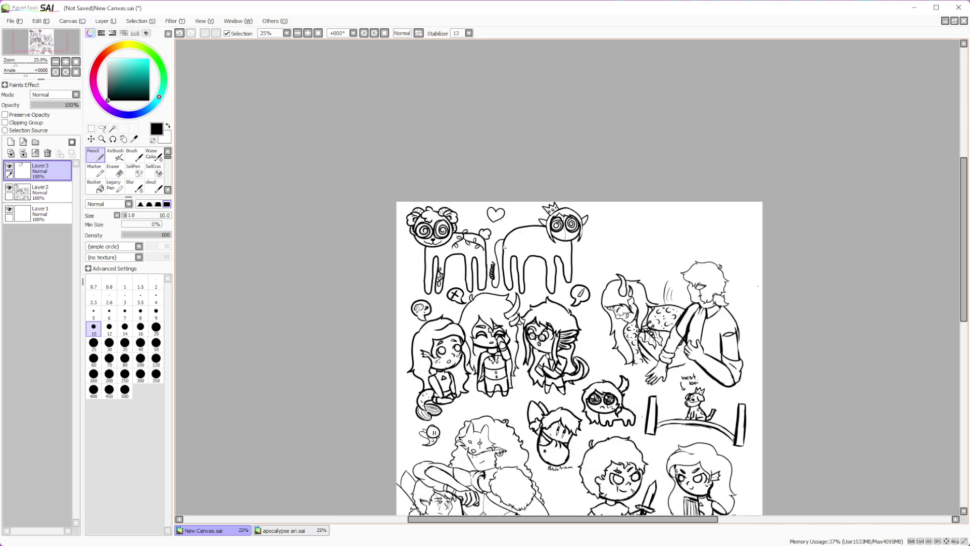
scroll(500, 247, "up", 3)
scroll(440, 260, "down", 2)
scroll(475, 268, "down", 2)
scroll(591, 302, "up", 1)
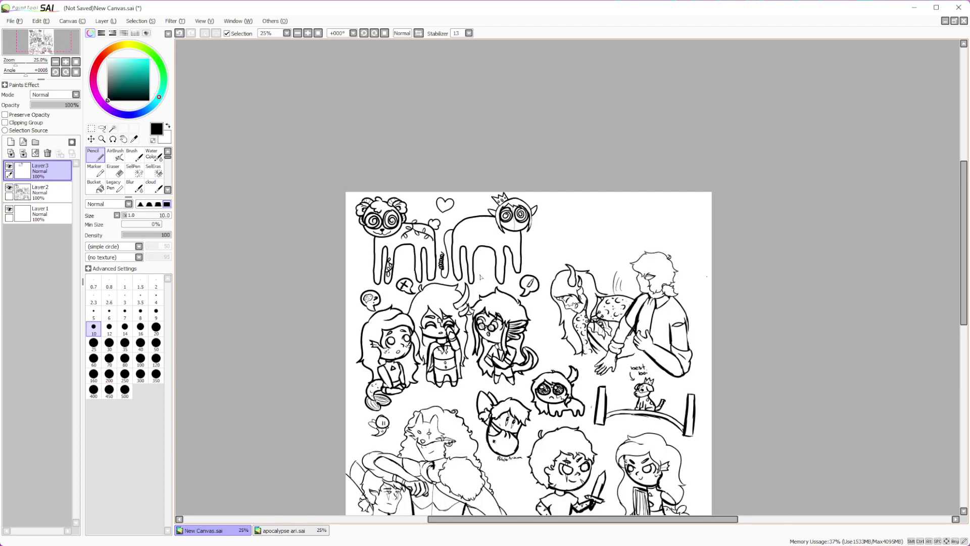
scroll(480, 271, "up", 1)
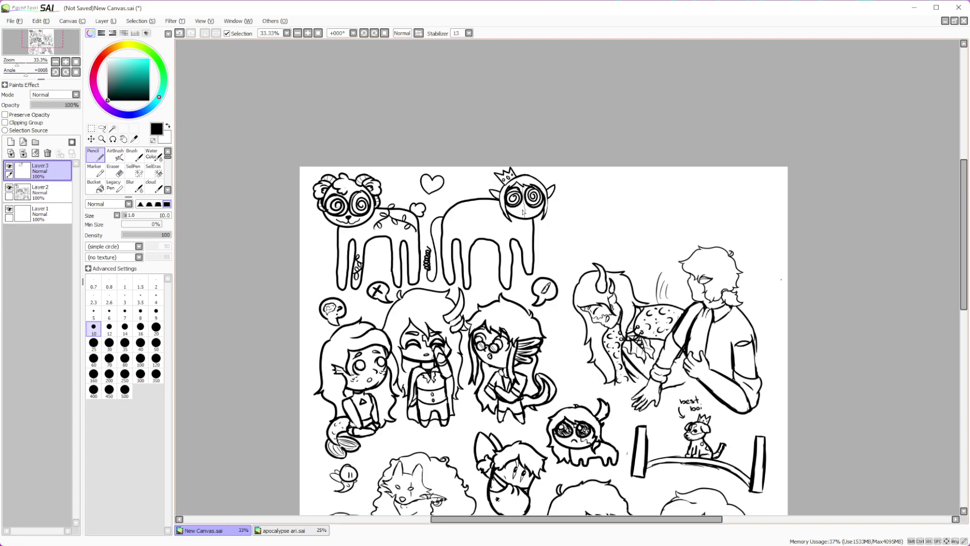
scroll(523, 211, "down", 1)
scroll(477, 218, "up", 3)
scroll(563, 282, "down", 3)
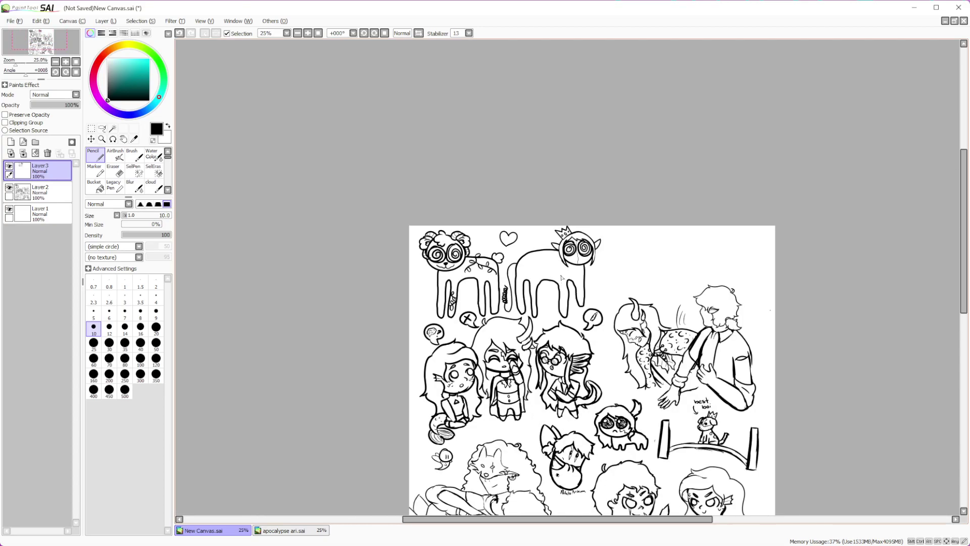
scroll(561, 276, "up", 3)
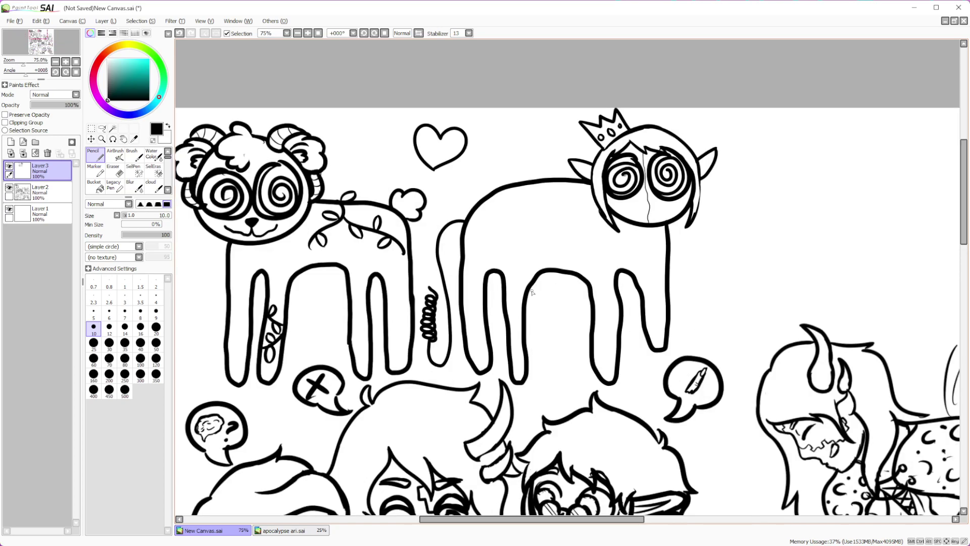
scroll(532, 292, "down", 1)
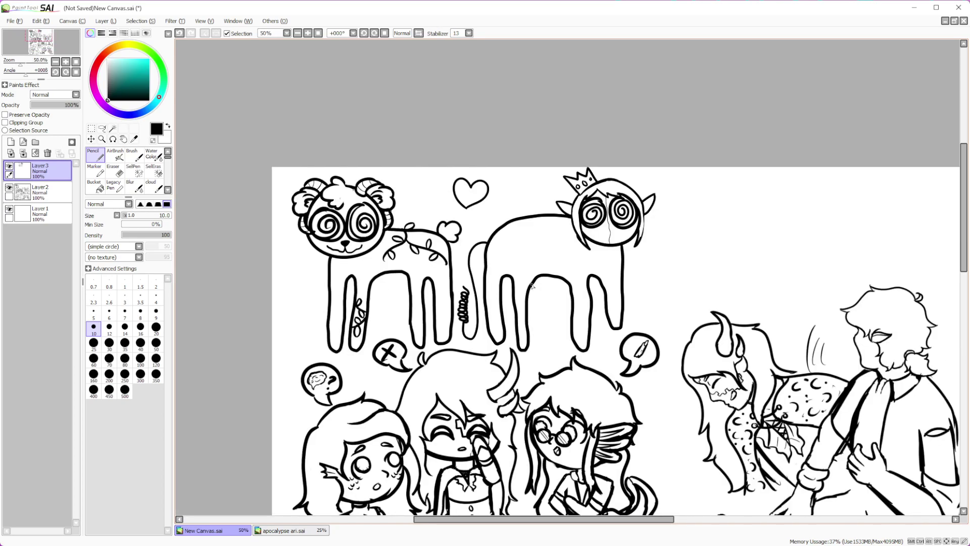
scroll(521, 281, "up", 1)
Lasso-select the two top creatures and the heart
left_click(101, 127)
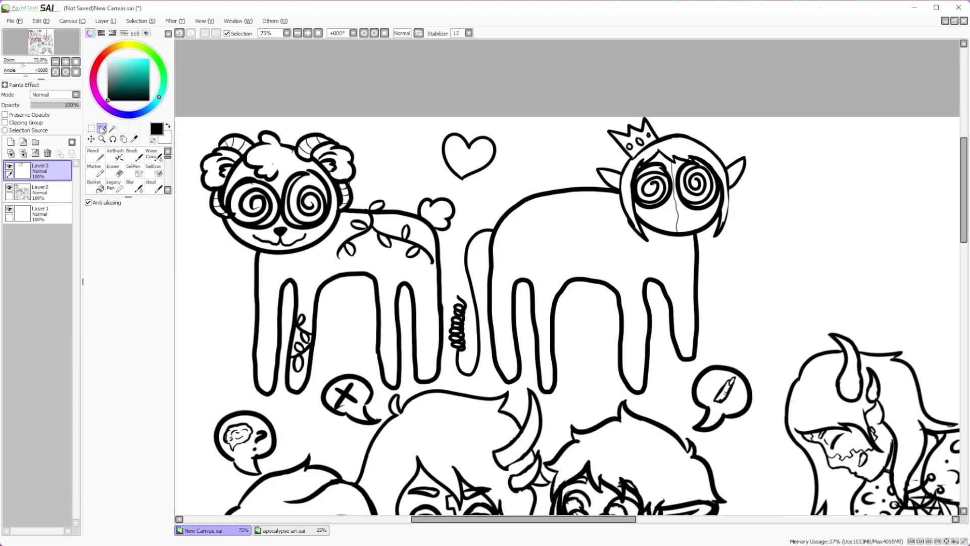
scroll(284, 154, "down", 1)
mouse_move(255, 121)
left_mouse_down()
mouse_move(219, 137)
mouse_move(202, 187)
mouse_move(208, 261)
mouse_move(248, 323)
left_mouse_up()
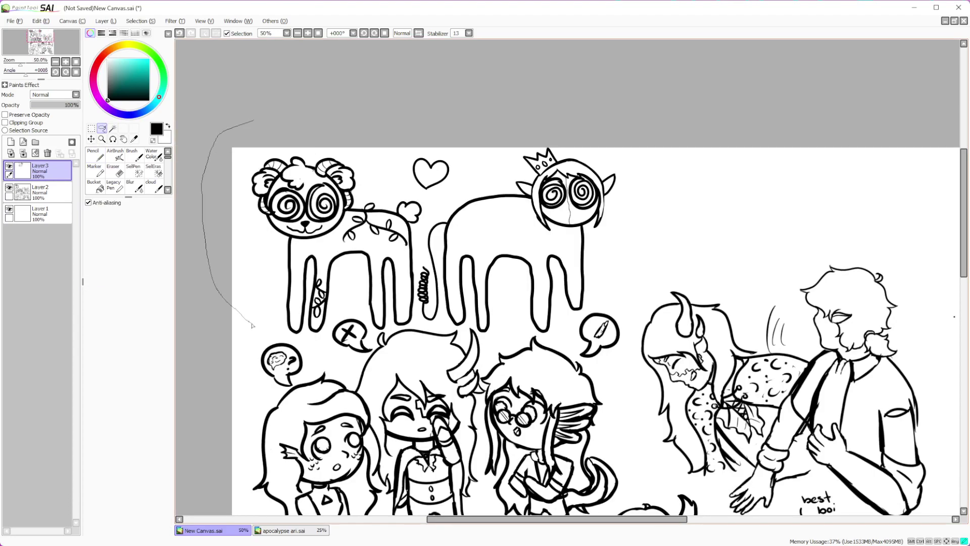
left_click_drag(307, 342, 308, 342)
mouse_move(302, 107)
left_mouse_down()
mouse_move(255, 134)
mouse_move(221, 230)
mouse_move(236, 277)
left_mouse_up()
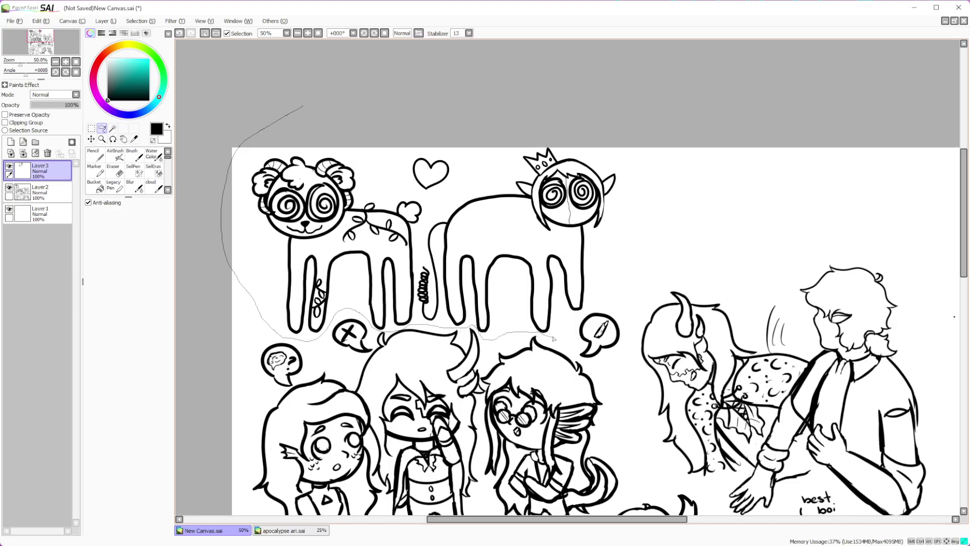
mouse_move(578, 316)
left_mouse_down()
mouse_move(657, 101)
mouse_move(622, 157)
left_mouse_up()
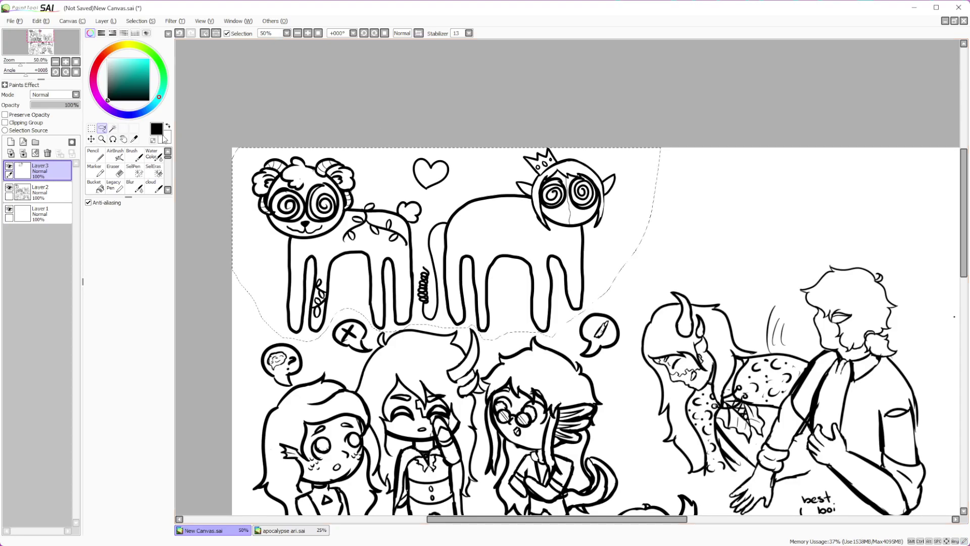
Merge the heart's Layer3 down into Layer2
left_click(94, 129)
left_click(90, 231)
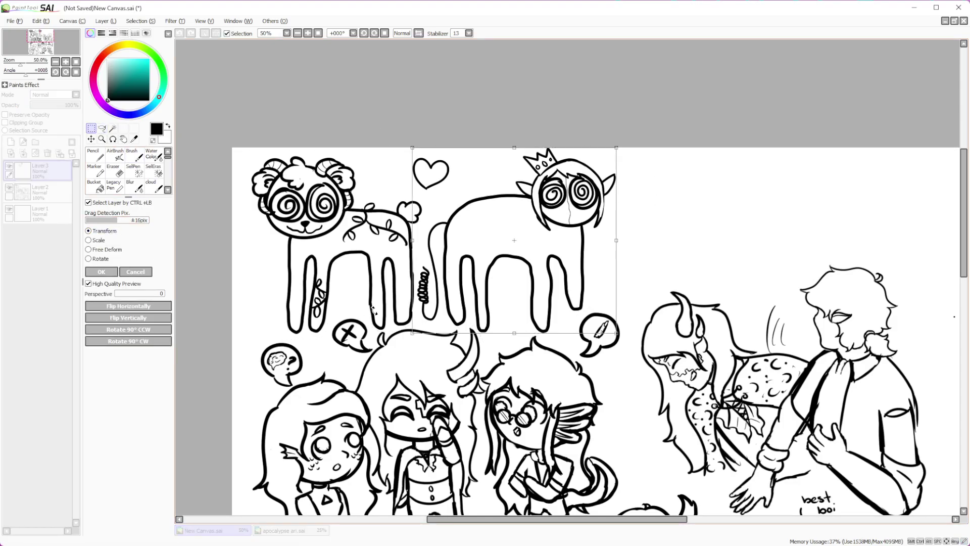
left_click(127, 272)
left_click(24, 153)
Transform the selected group to shrink it slightly and move it up-left, then confirm
left_click(115, 231)
left_click_drag(547, 211, 542, 210)
left_click_drag(610, 148, 590, 159)
left_click_drag(488, 227, 488, 226)
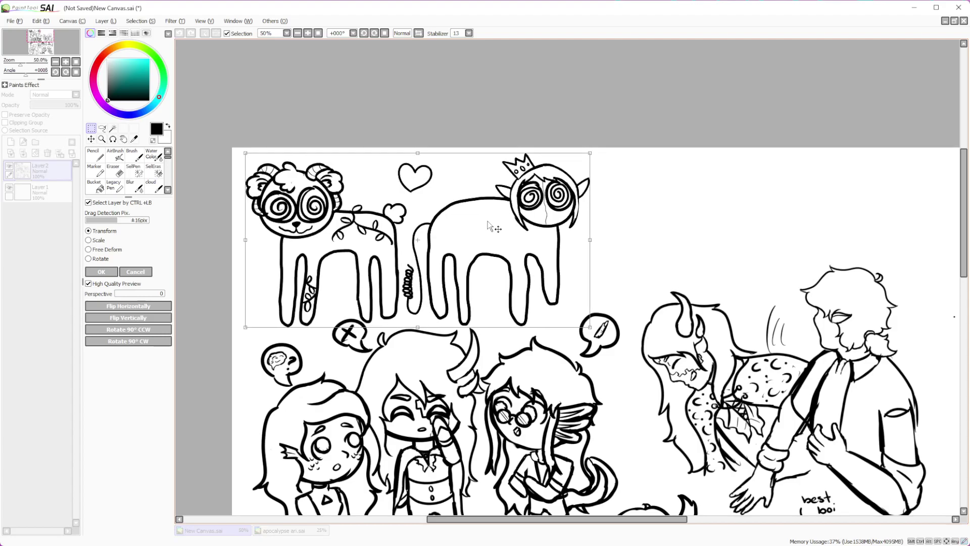
left_click(115, 269)
scroll(362, 262, "down", 3)
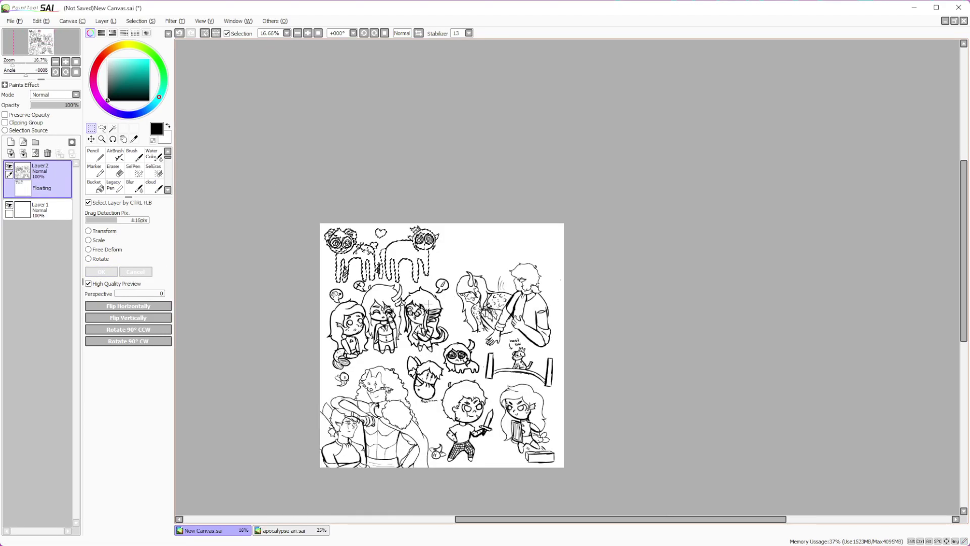
Apply the resized group to Layer2, deselect with Ctrl+D, and zoom out to review the sheet
scroll(429, 304, "up", 1)
key("ctrl+d")
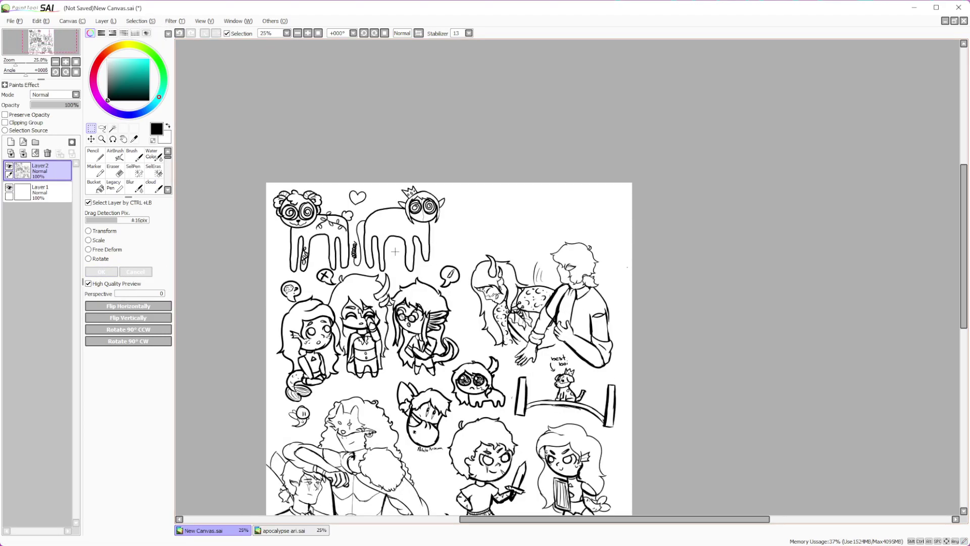
key("ctrl+minus")
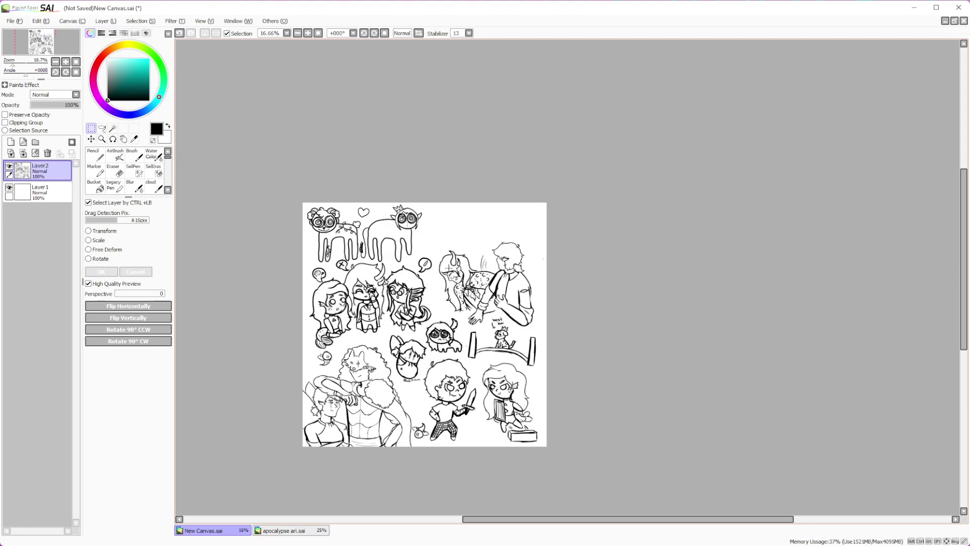
scroll(467, 325, "down", 3)
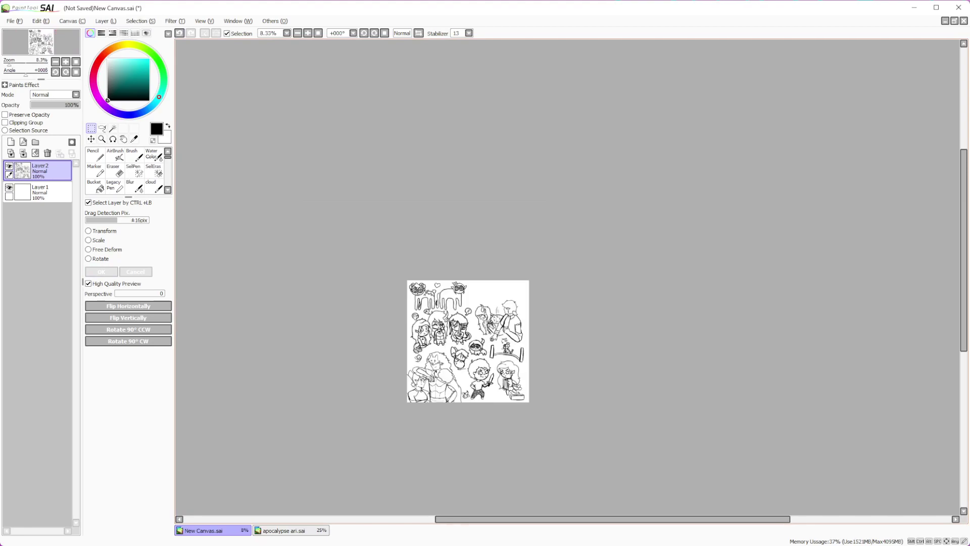
scroll(481, 275, "up", 3)
scroll(508, 355, "up", 1)
scroll(439, 228, "down", 2)
scroll(485, 311, "up", 3)
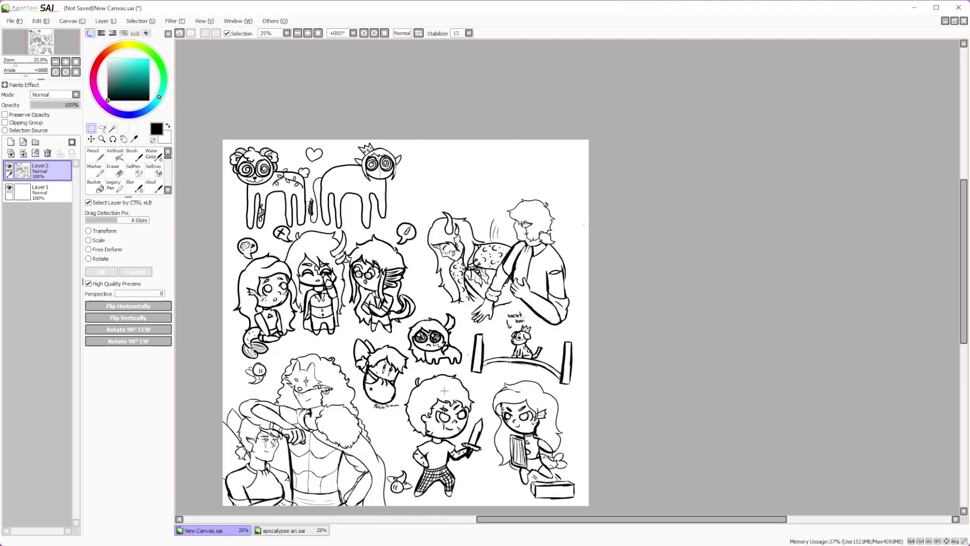
scroll(486, 312, "down", 2)
scroll(486, 312, "up", 4)
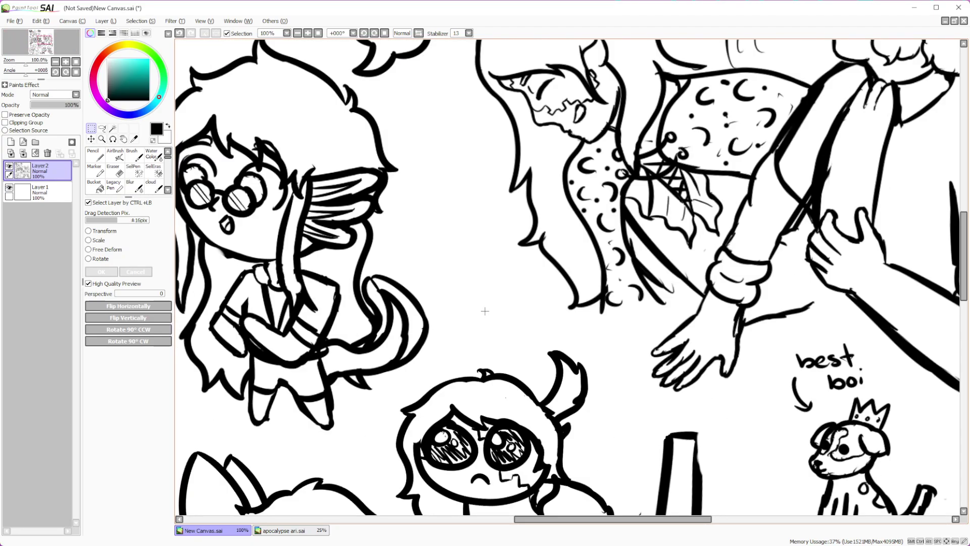
scroll(485, 311, "down", 6)
scroll(488, 311, "up", 2)
scroll(482, 305, "down", 2)
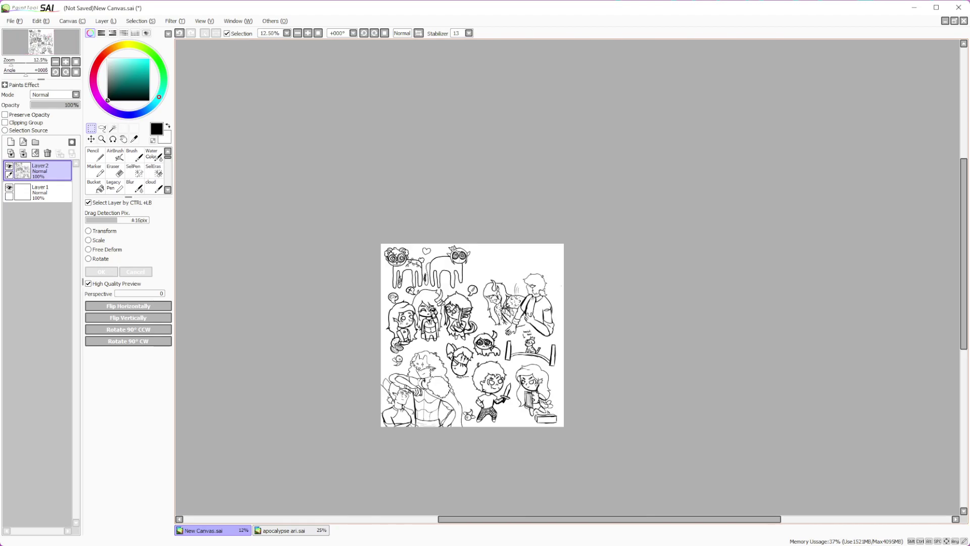
scroll(420, 381, "up", 7)
With the pencil at size 14, draw a carrot body, leafy top and dark eye marks
key("n")
key("bracketright")
key("bracketright")
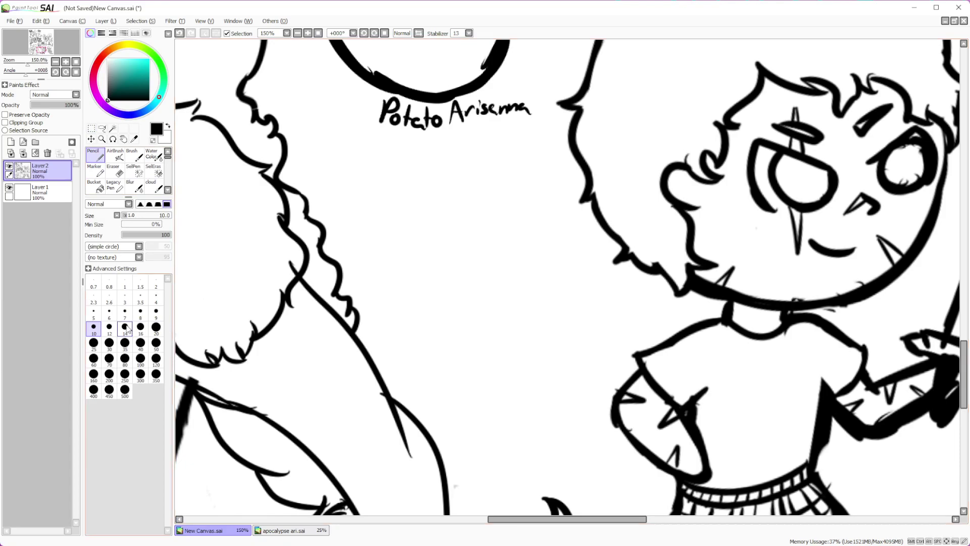
mouse_move(444, 234)
left_mouse_down()
mouse_move(425, 252)
mouse_move(474, 334)
mouse_move(549, 422)
mouse_move(553, 359)
mouse_move(530, 273)
left_mouse_up()
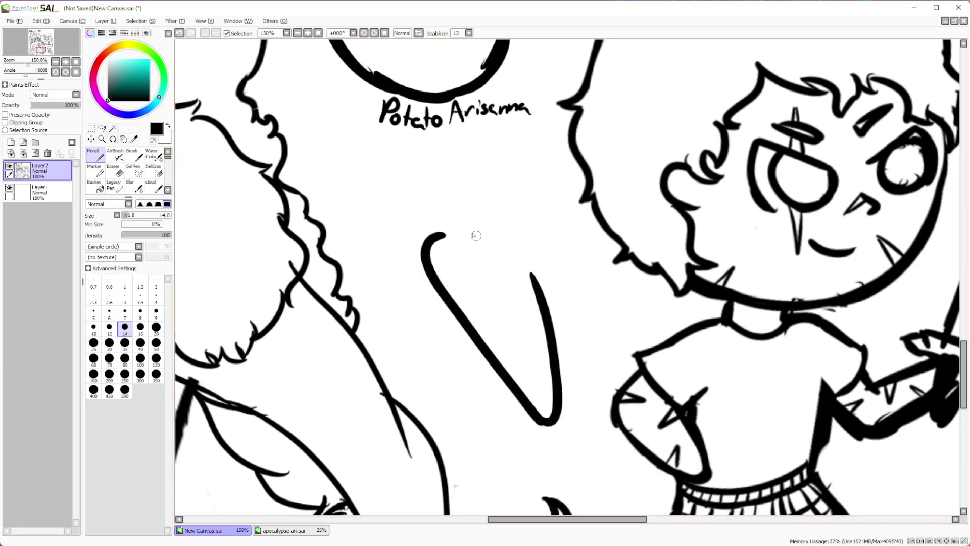
mouse_move(444, 238)
left_mouse_down()
mouse_move(475, 223)
mouse_move(446, 228)
mouse_move(503, 226)
mouse_move(545, 301)
left_mouse_up()
mouse_move(433, 234)
left_mouse_down()
mouse_move(376, 193)
mouse_move(420, 185)
mouse_move(413, 153)
mouse_move(438, 162)
mouse_move(454, 142)
mouse_move(472, 158)
mouse_move(464, 155)
mouse_move(494, 160)
mouse_move(486, 216)
left_mouse_up()
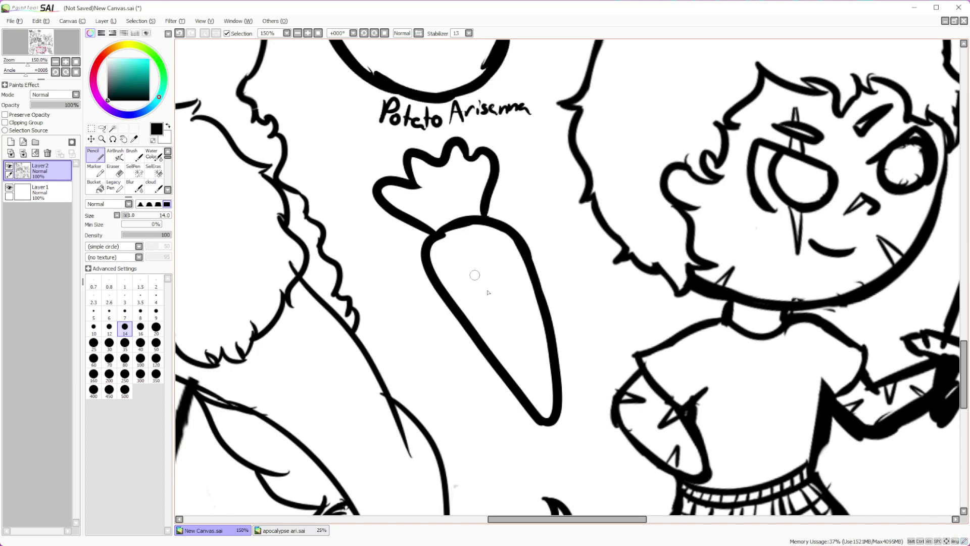
left_click_drag(459, 270, 496, 275)
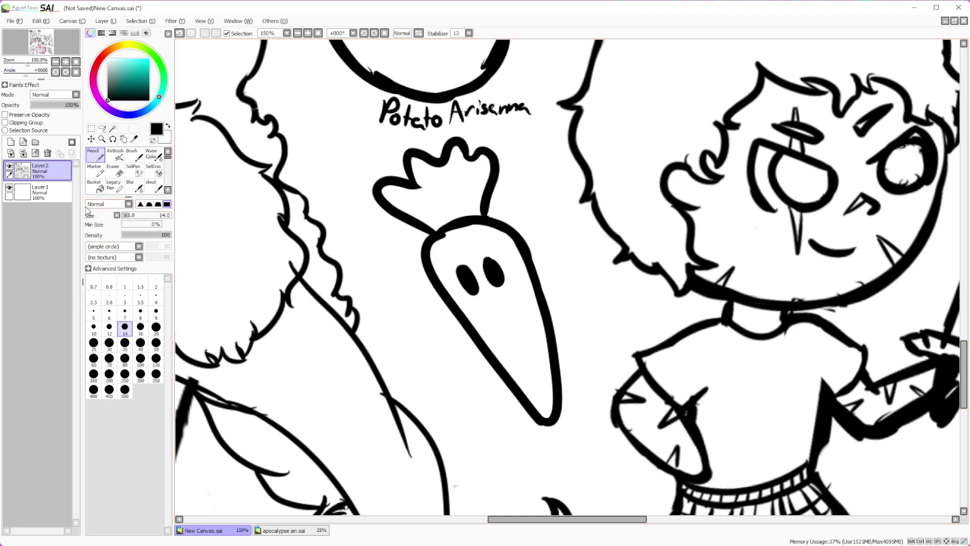
Erase thin highlights into both carrot eyes with eraser size 6, then set the eraser to 3.5
left_click(114, 170)
left_click(111, 314)
left_click_drag(458, 268, 461, 271)
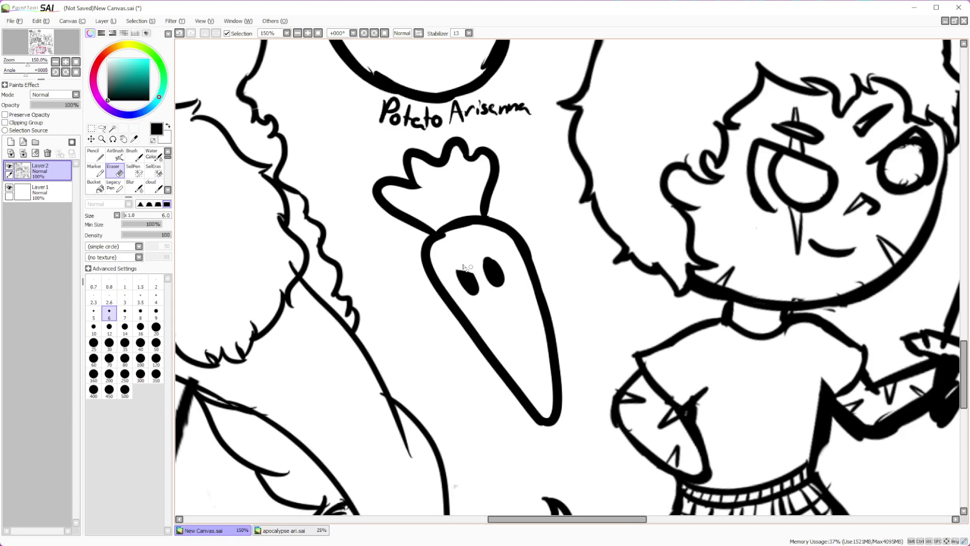
left_click_drag(484, 265, 489, 259)
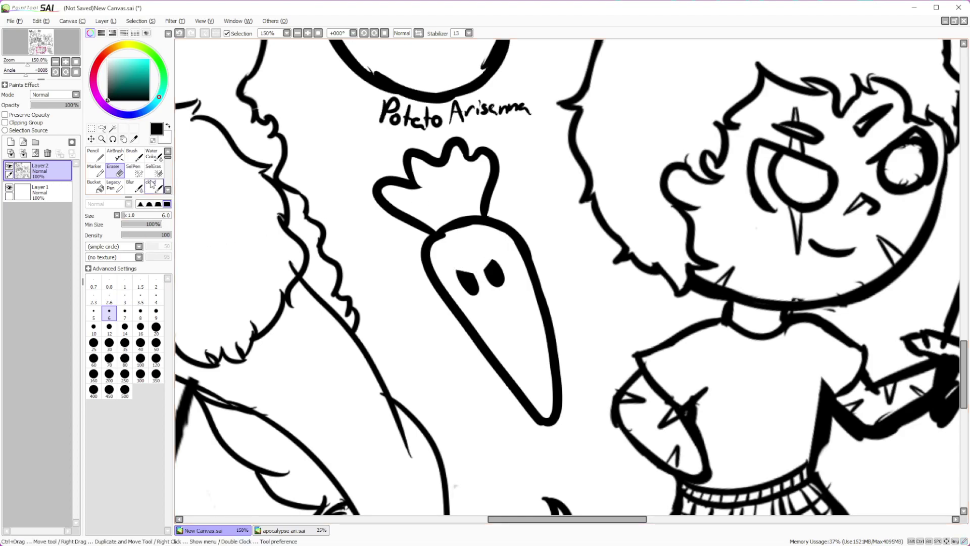
left_click(140, 298)
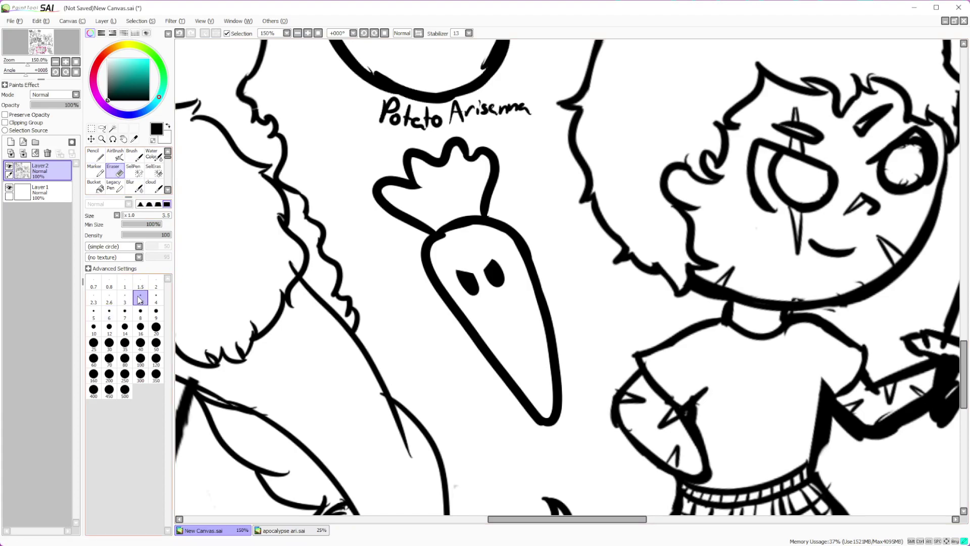
scroll(503, 352, "up", 2)
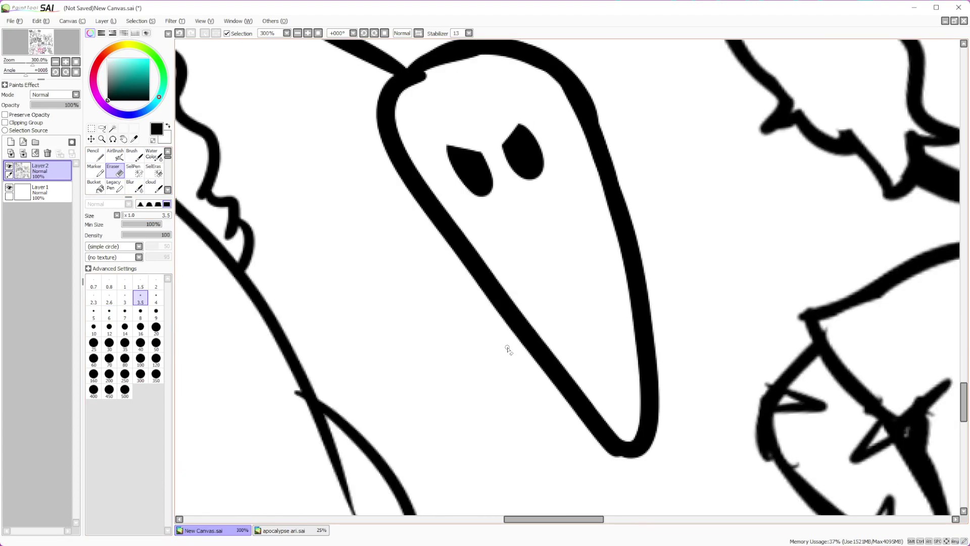
Rework the eye shines, then draw short ridge lines along the carrot's body with the size 14 Pencil
left_click_drag(521, 142, 523, 139)
left_click_drag(473, 161, 472, 173)
left_click(95, 155)
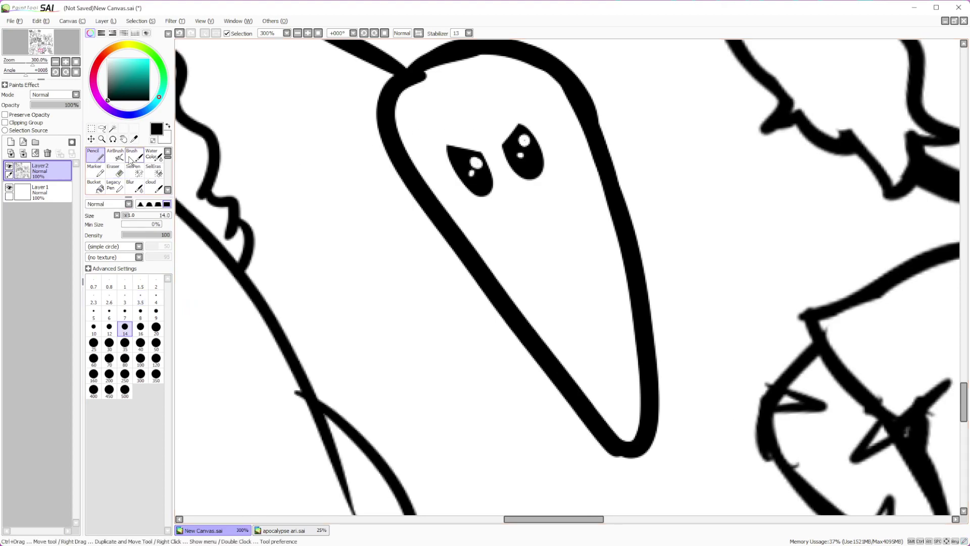
left_click_drag(610, 221, 592, 238)
left_click_drag(466, 234, 493, 226)
left_click_drag(524, 310, 568, 290)
left_click_drag(555, 356, 573, 347)
left_click_drag(632, 311, 613, 322)
left_click_drag(624, 268, 611, 276)
left_click_drag(491, 263, 519, 250)
Add ridge lines near the carrot's top, including a curved one at the upper left
left_click_drag(547, 74, 490, 101)
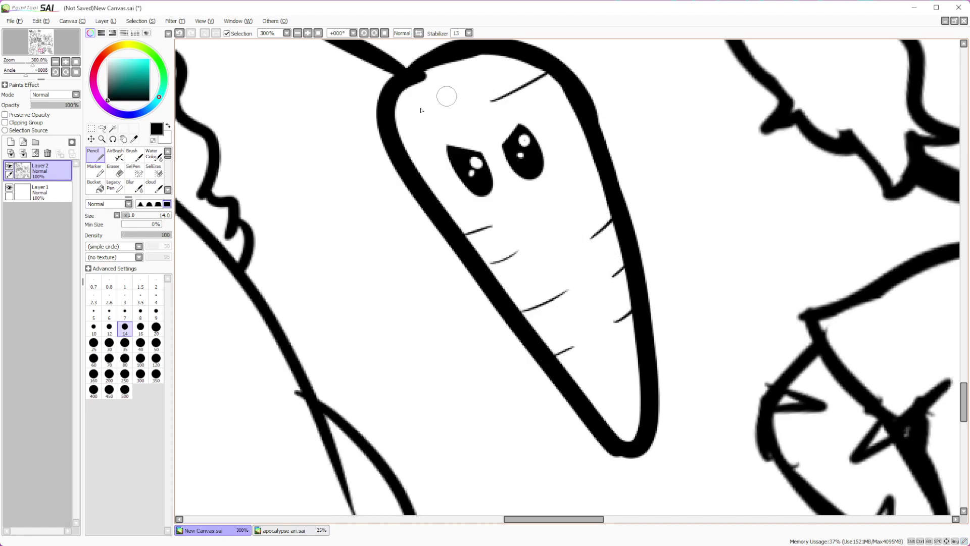
left_click_drag(398, 101, 434, 89)
left_click_drag(501, 71, 520, 62)
left_click_drag(403, 137, 437, 129)
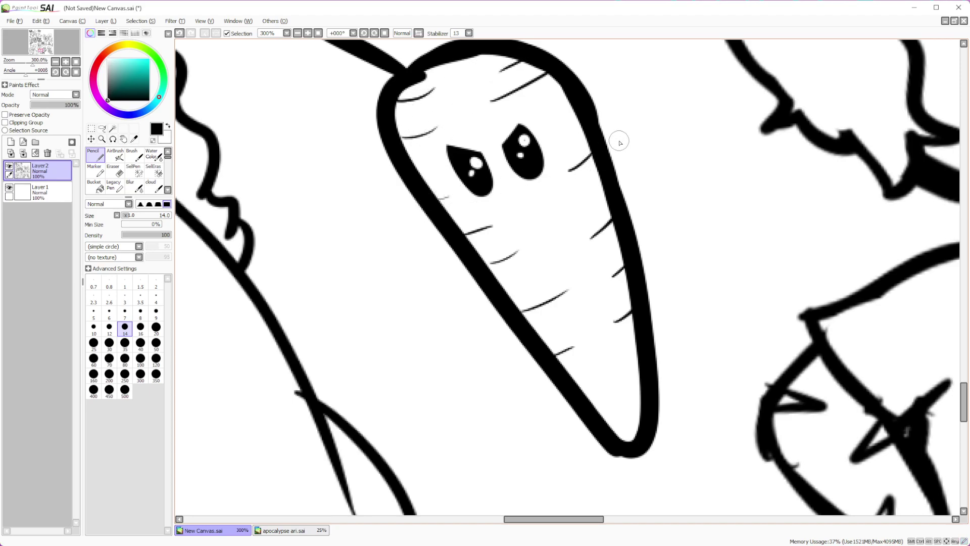
scroll(666, 201, "down", 3)
scroll(666, 201, "down", 2)
scroll(656, 251, "up", 5)
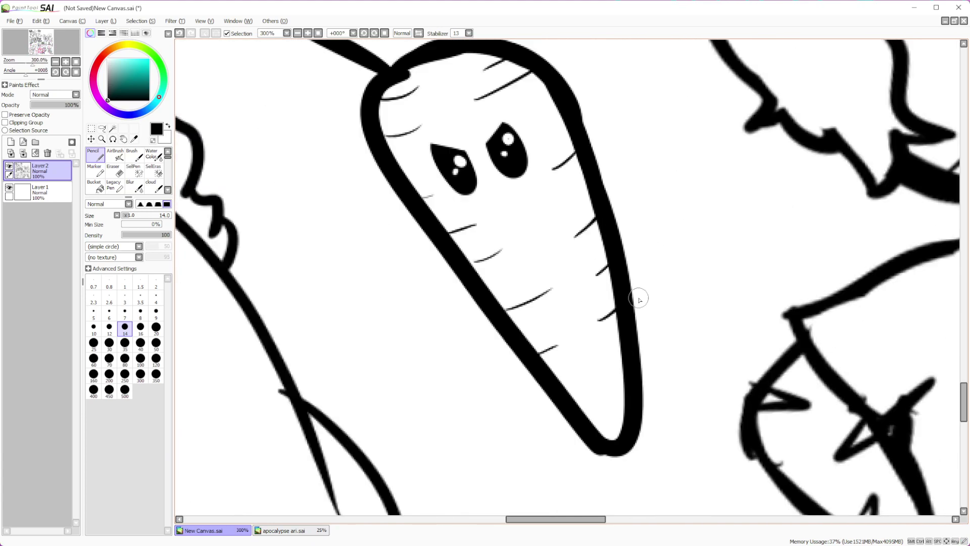
Draw a scar wedge across the carrot's left eye, extending below it
left_click_drag(426, 104, 453, 155)
left_click_drag(464, 188, 484, 235)
left_click_drag(468, 191, 483, 233)
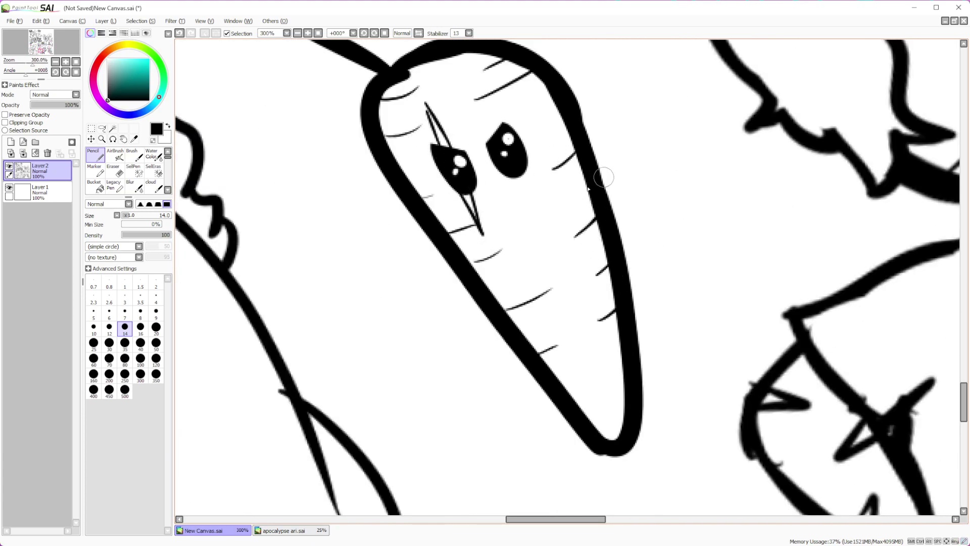
Add notch wedges along the carrot's edges and a thin line in its lower part
left_click_drag(582, 180, 554, 234)
left_click_drag(554, 233, 590, 201)
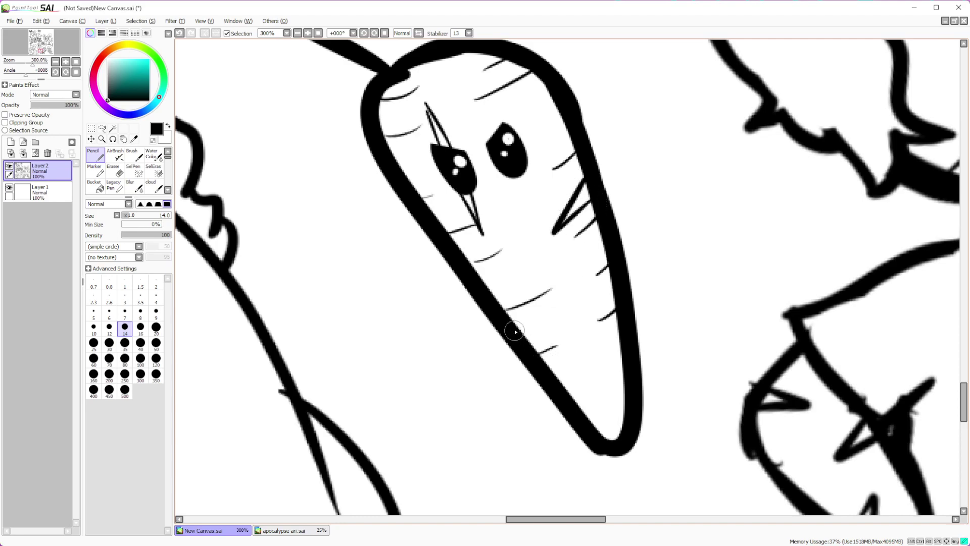
left_click_drag(520, 331, 565, 327)
left_click_drag(565, 327, 525, 337)
mouse_move(586, 373)
left_mouse_down()
mouse_move(625, 391)
mouse_move(626, 404)
left_mouse_up()
Draw a wedge notch in the leaves and trim its end with a size 3 Eraser
scroll(634, 366, "down", 4)
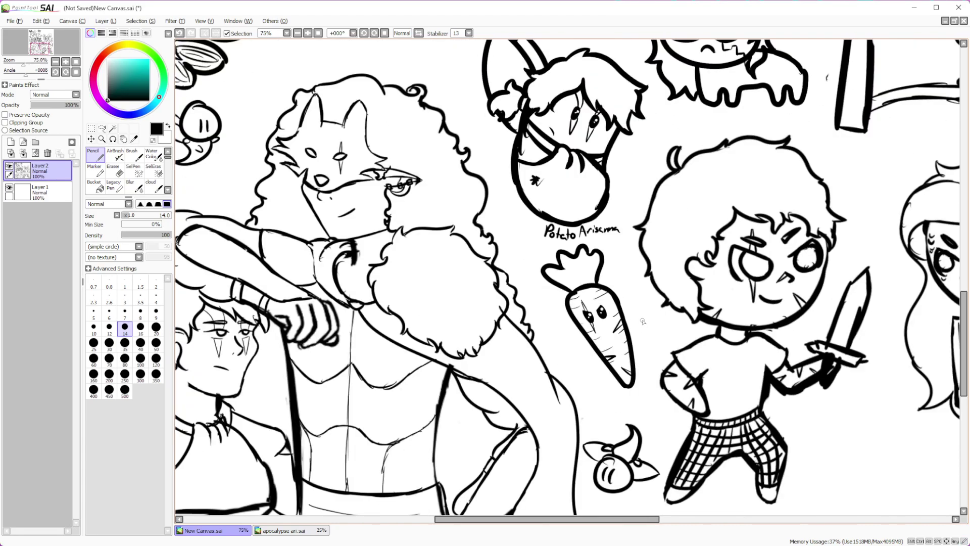
scroll(615, 269, "up", 4)
mouse_move(479, 291)
left_mouse_down()
mouse_move(553, 241)
mouse_move(481, 290)
left_mouse_up()
key("e")
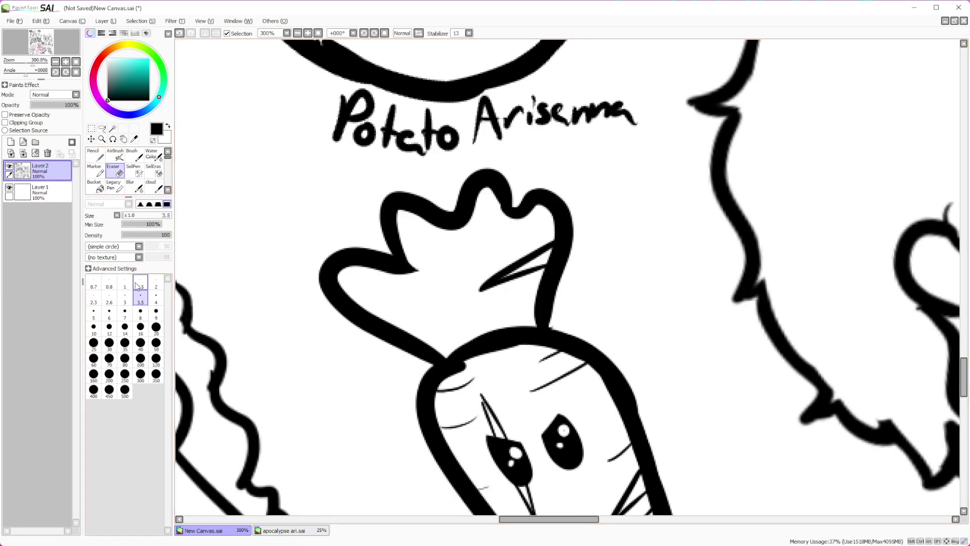
left_click_drag(544, 263, 537, 266)
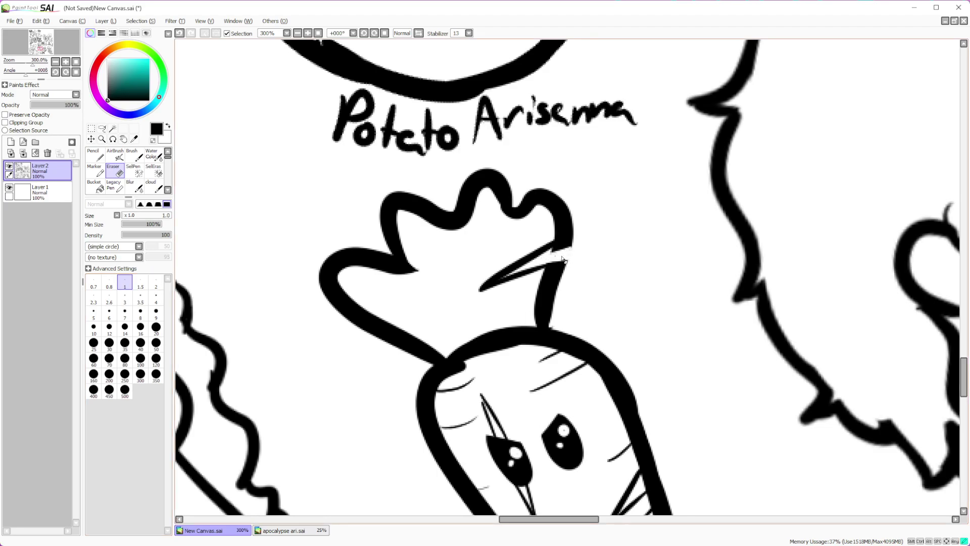
left_click(125, 298)
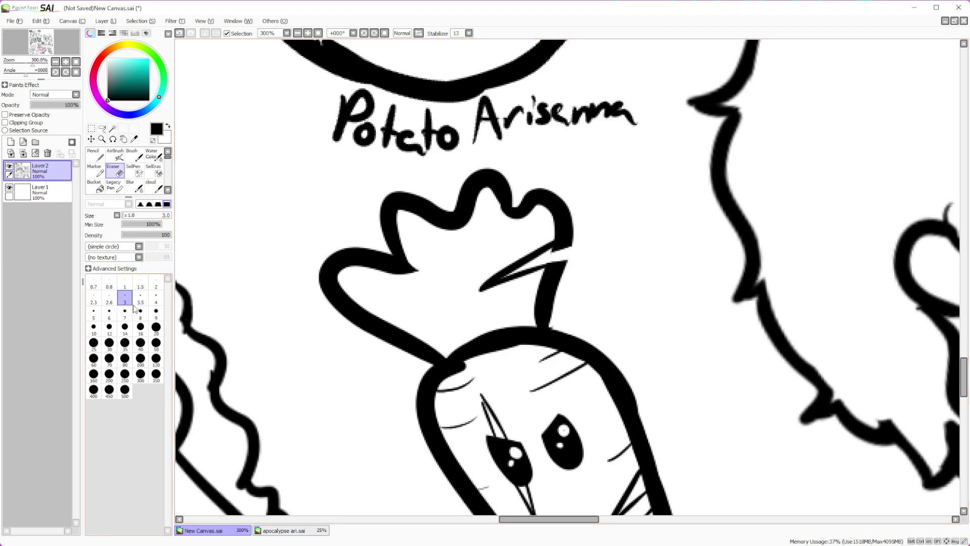
mouse_move(570, 247)
left_mouse_down()
mouse_move(544, 251)
mouse_move(551, 256)
left_mouse_up()
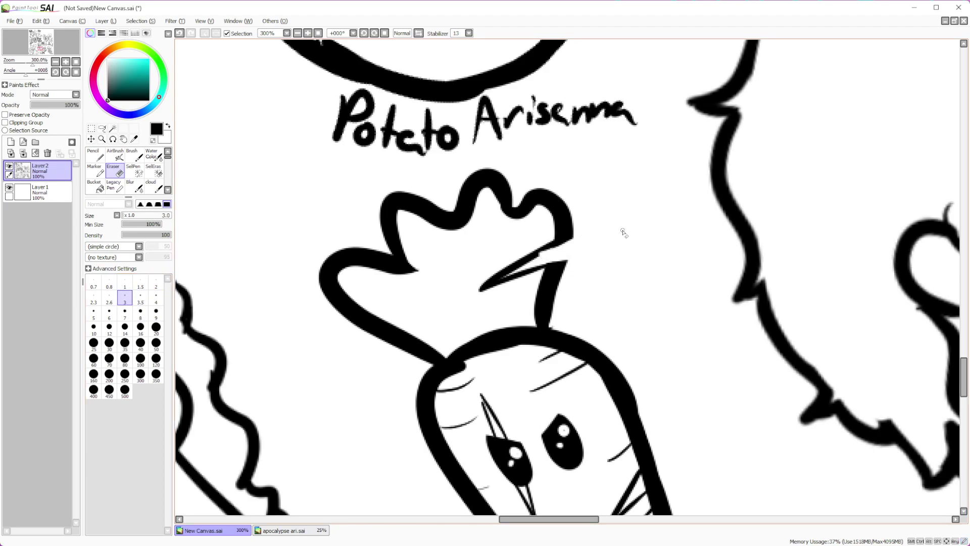
Draw the carrot's wide mouth band with a size 7 Pencil, redoing the first stroke
scroll(622, 232, "down", 6)
scroll(570, 274, "up", 4)
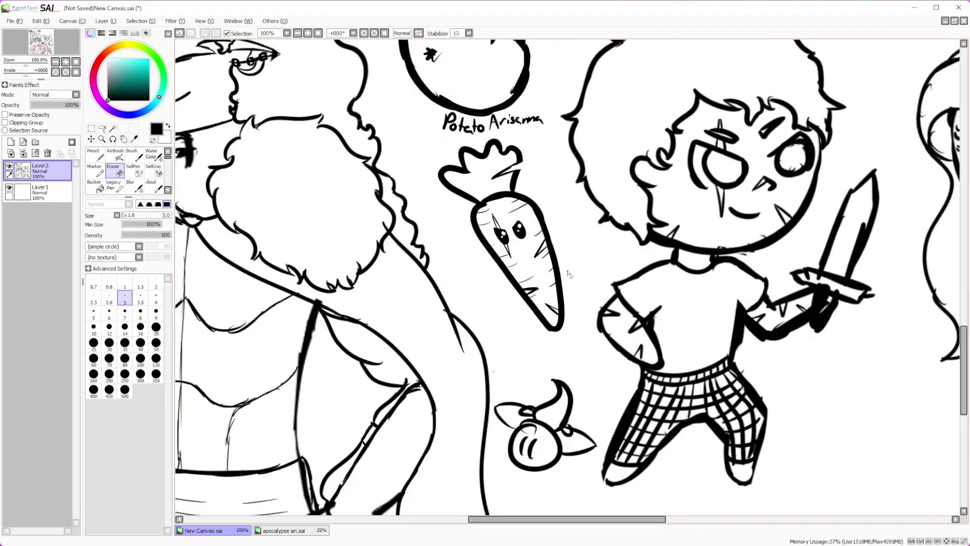
scroll(571, 270, "down", 2)
scroll(568, 279, "up", 5)
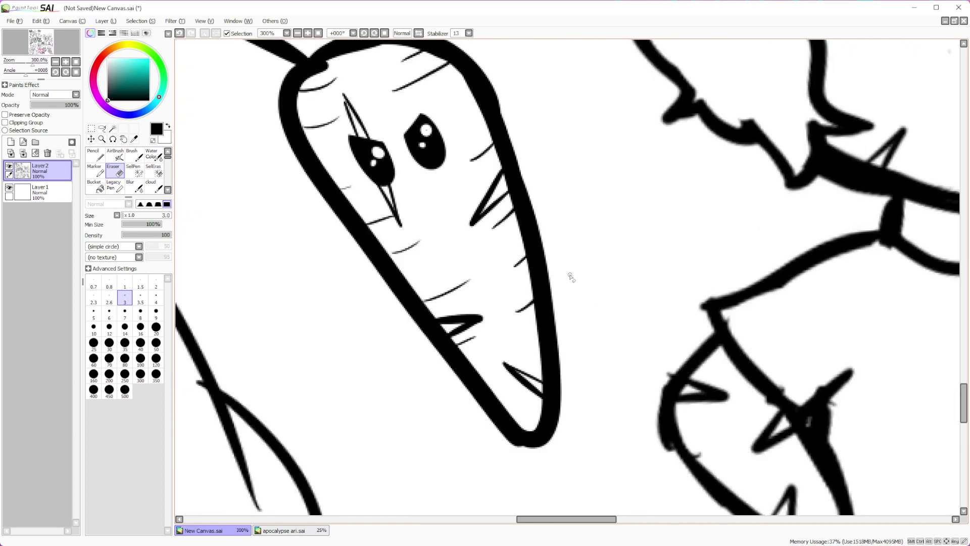
key("n")
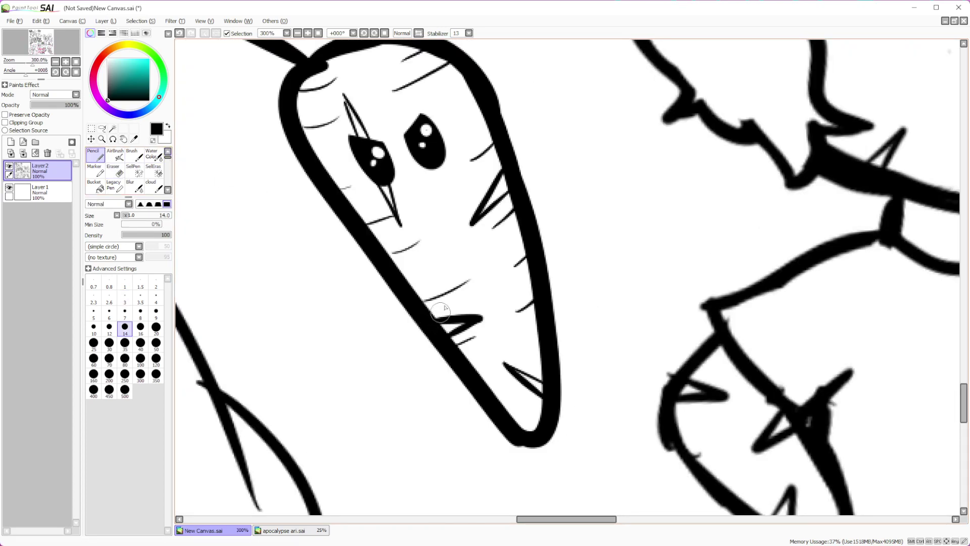
left_click_drag(406, 289, 510, 246)
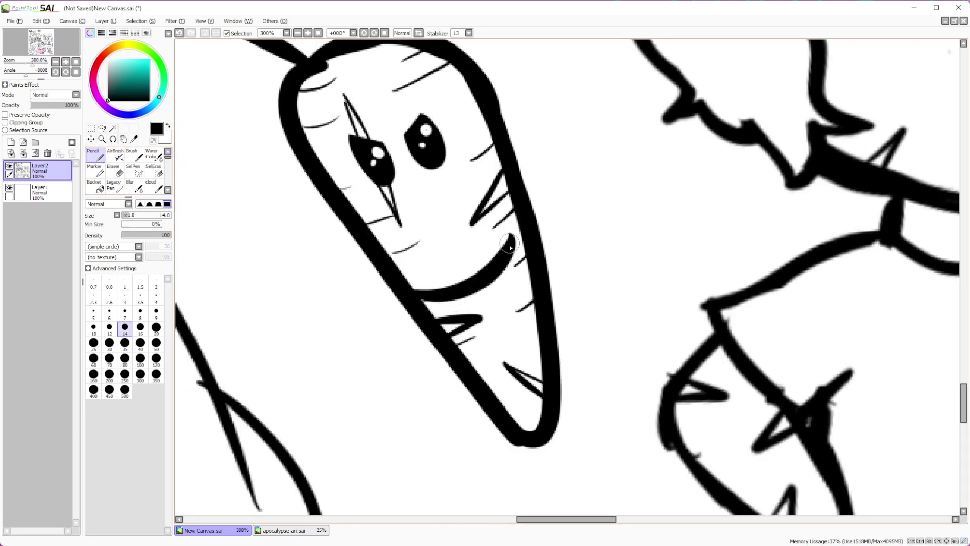
left_click(180, 33)
left_click(125, 313)
mouse_move(408, 290)
left_mouse_down()
mouse_move(484, 268)
mouse_move(521, 226)
mouse_move(488, 290)
mouse_move(526, 236)
left_mouse_up()
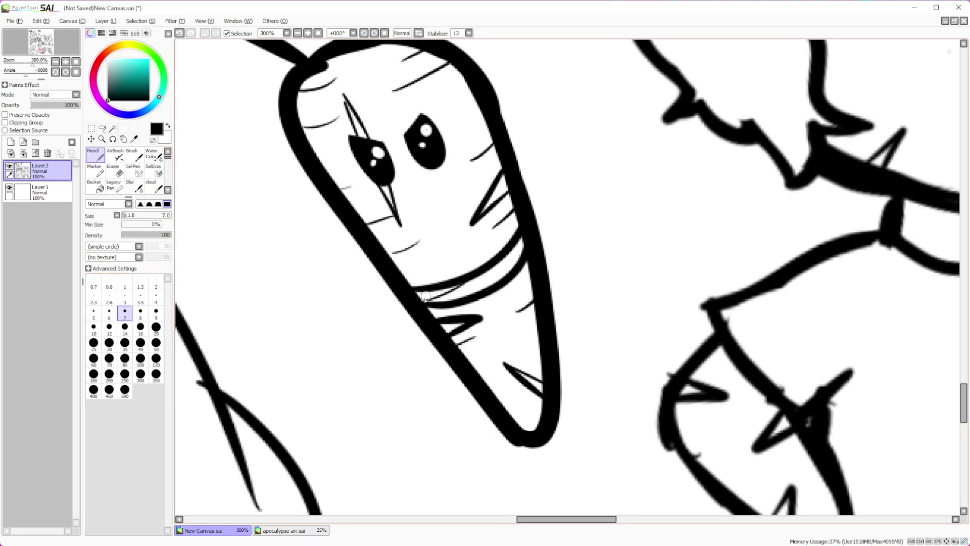
Tidy the mouth band's top edge and erase the crease and spike below it with a size 14 Eraser
key("e")
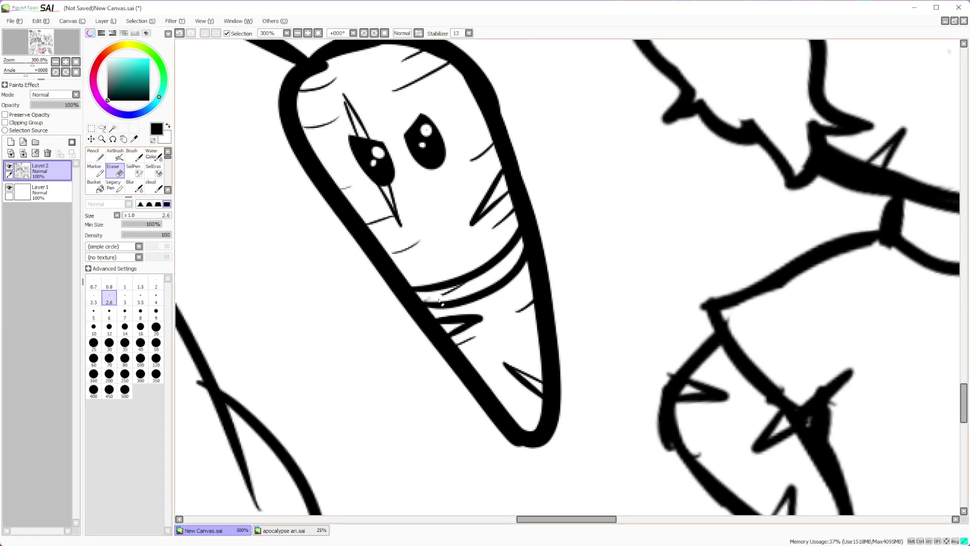
left_click_drag(471, 283, 483, 276)
left_click(125, 326)
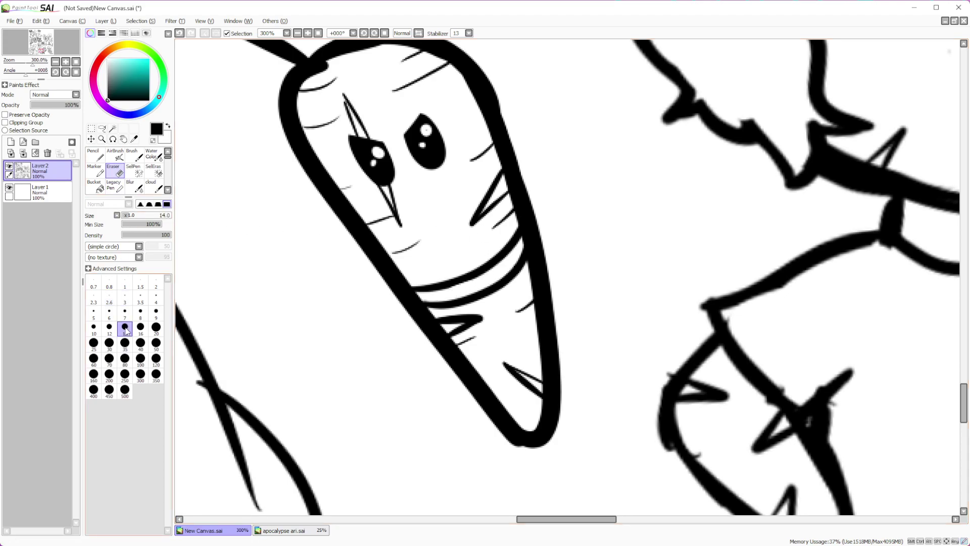
mouse_move(516, 312)
left_mouse_down()
mouse_move(524, 335)
mouse_move(524, 309)
left_mouse_up()
mouse_move(524, 367)
left_mouse_down()
mouse_move(532, 383)
mouse_move(520, 368)
mouse_move(510, 381)
mouse_move(445, 321)
mouse_move(472, 348)
left_mouse_up()
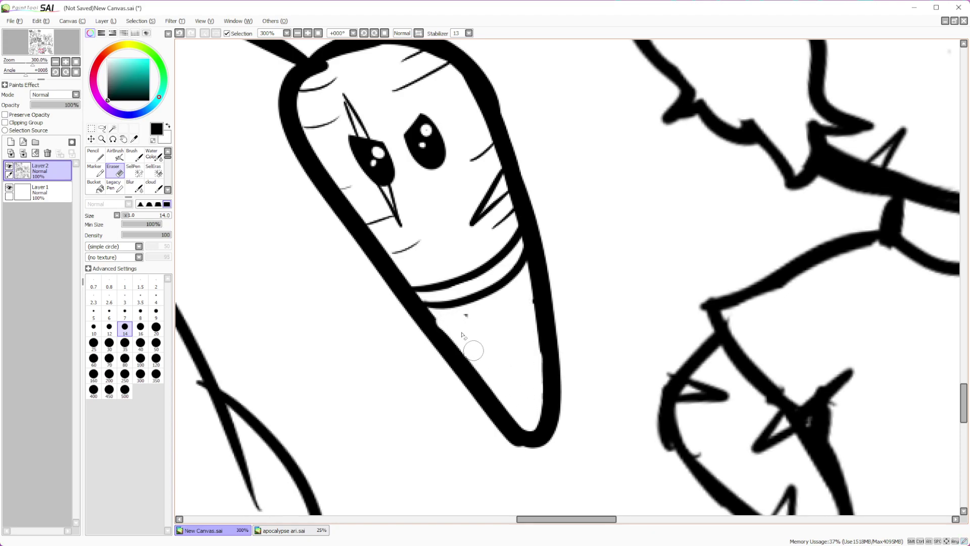
Draw teeth along the mouth band with the size 7 Pencil
left_click(135, 155)
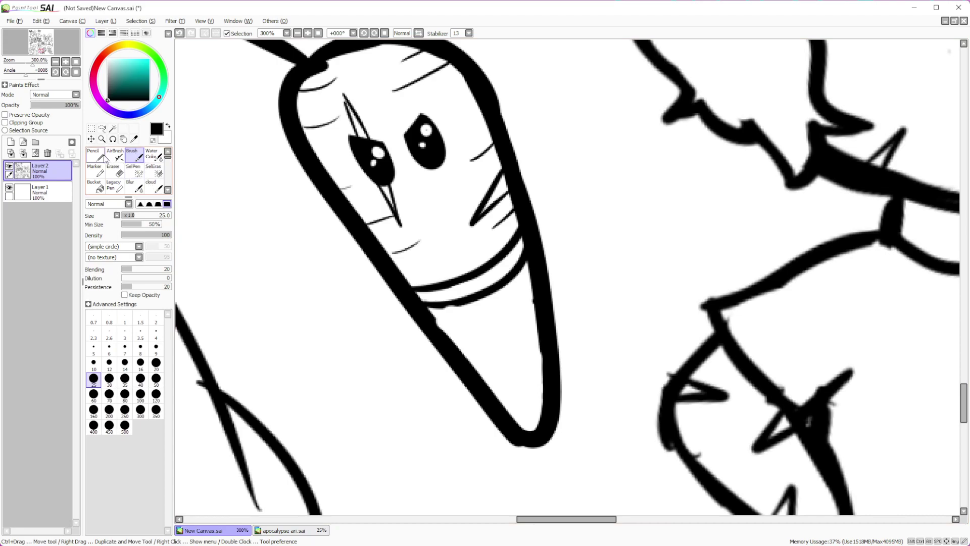
left_click(96, 156)
left_click_drag(431, 296, 434, 302)
mouse_move(448, 289)
left_mouse_down()
mouse_move(458, 306)
mouse_move(502, 279)
left_mouse_up()
mouse_move(507, 257)
left_mouse_down()
mouse_move(513, 268)
mouse_move(523, 252)
left_mouse_up()
Draw long lower teeth down the jaw and cross-hatch them
left_click_drag(441, 304, 514, 439)
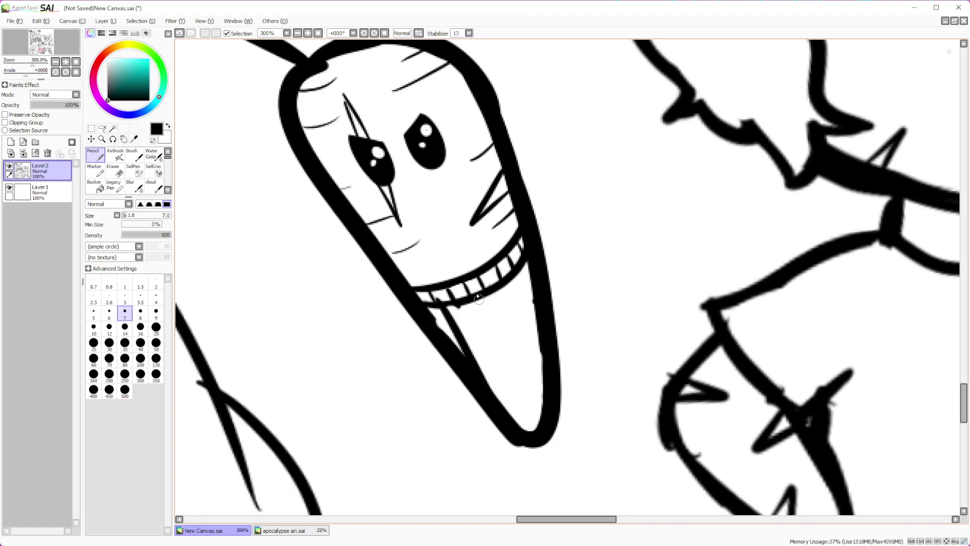
left_click_drag(479, 299, 535, 430)
left_click_drag(500, 282, 541, 395)
left_click_drag(515, 262, 536, 315)
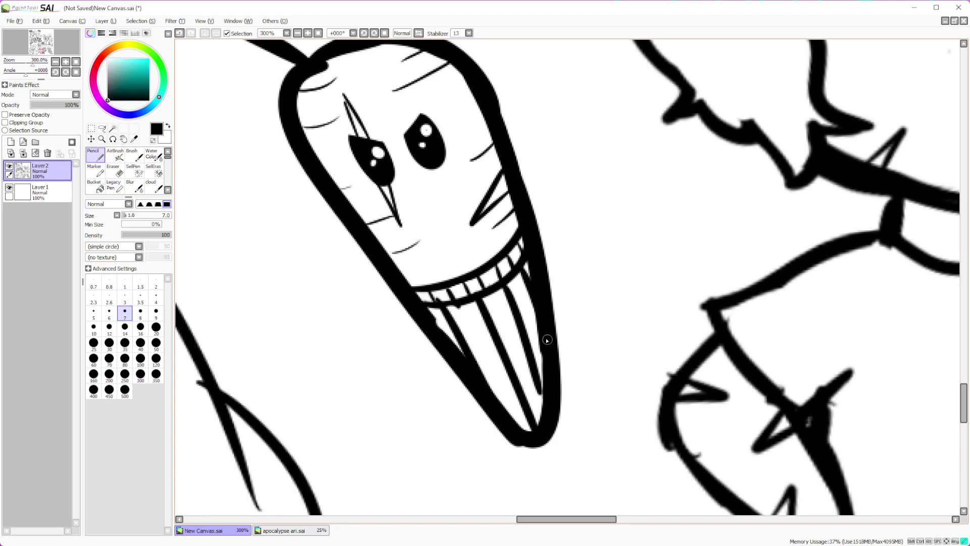
mouse_move(443, 325)
left_mouse_down()
mouse_move(502, 321)
mouse_move(530, 283)
left_mouse_up()
left_click_drag(457, 356, 537, 316)
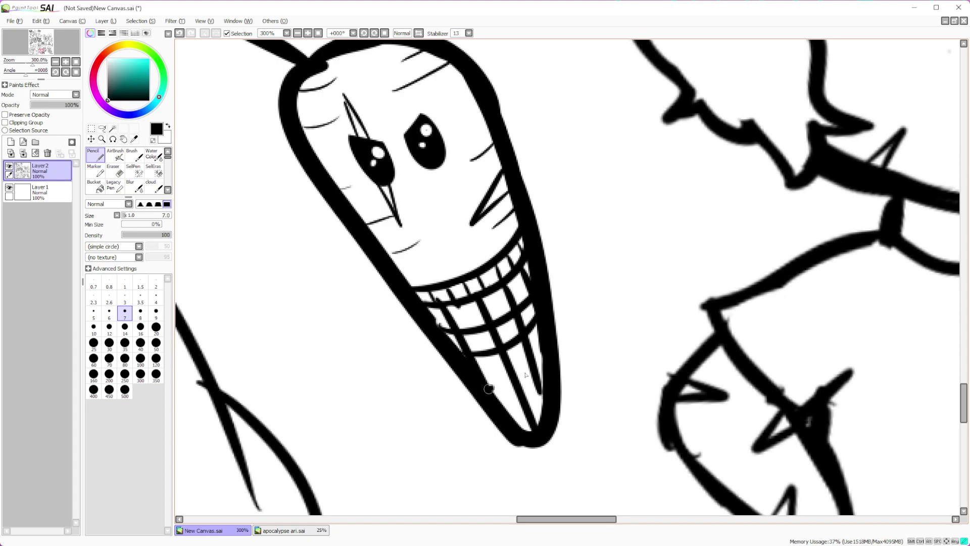
left_click_drag(477, 397, 536, 344)
Zoom to 400% and hand-letter 'Carrot-ross' beneath the carrot, then zoom back out
scroll(506, 409, "down", 7)
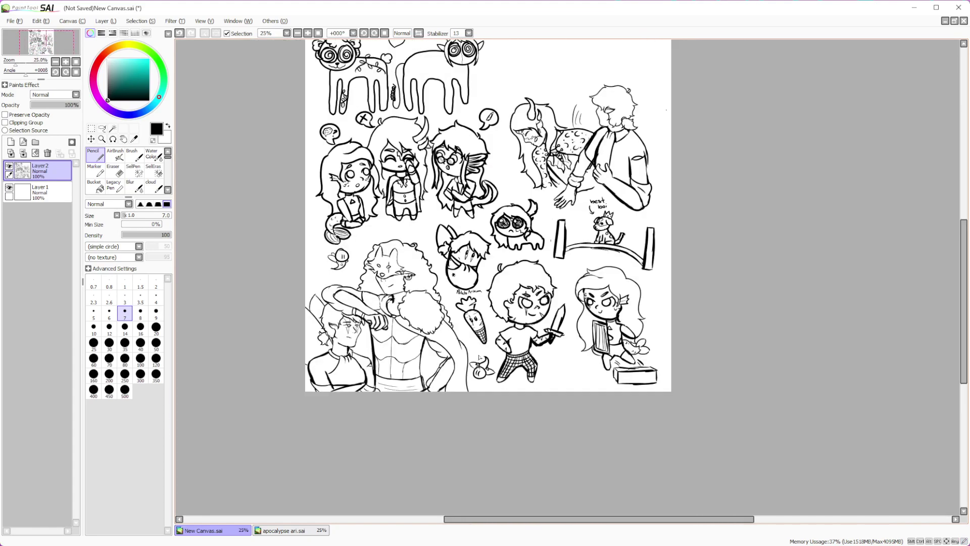
scroll(478, 303, "up", 3)
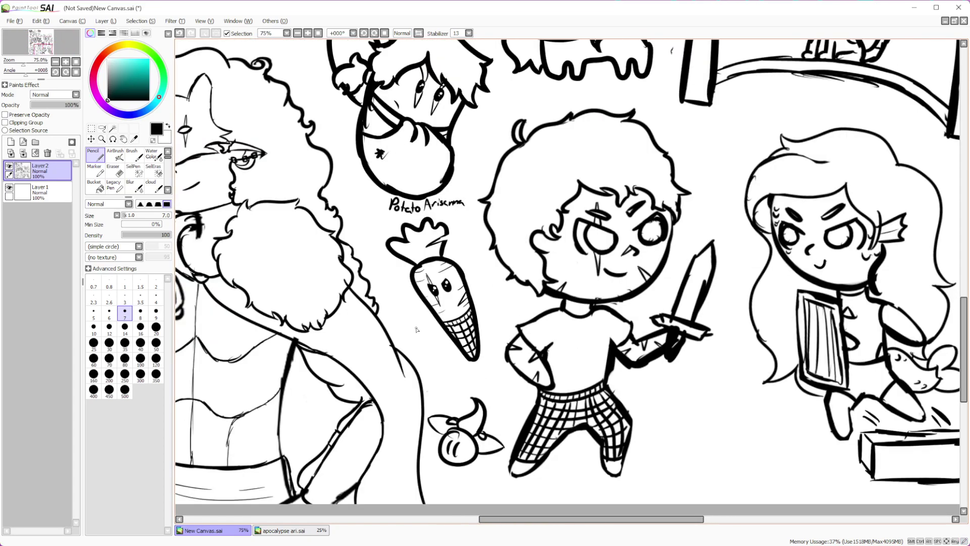
scroll(417, 329, "up", 1)
scroll(419, 343, "down", 2)
scroll(421, 354, "up", 4)
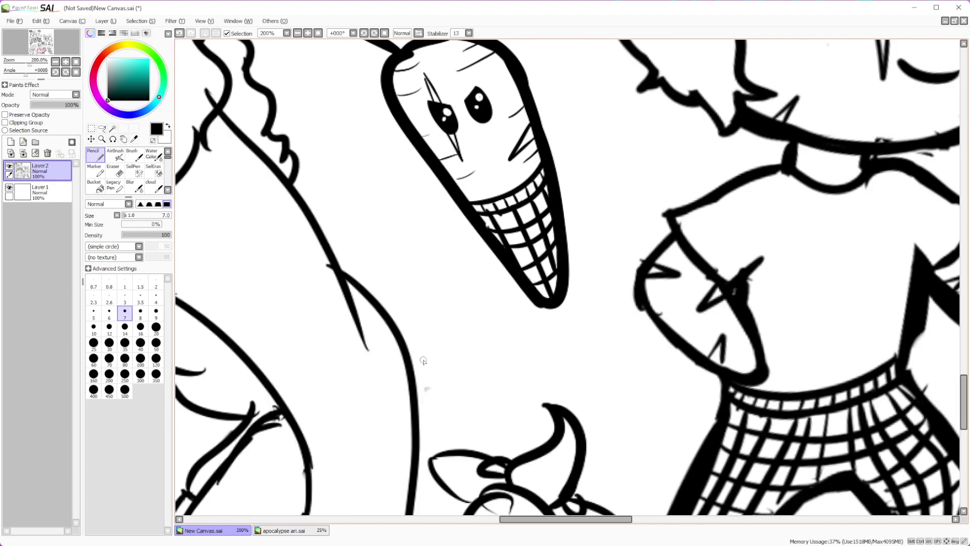
scroll(423, 364, "up", 1)
mouse_move(493, 257)
left_mouse_down()
mouse_move(505, 303)
mouse_move(531, 315)
mouse_move(609, 310)
left_mouse_up()
left_click_drag(624, 289, 618, 344)
mouse_move(609, 319)
left_mouse_down()
mouse_move(638, 312)
mouse_move(658, 332)
left_mouse_up()
mouse_move(666, 328)
left_mouse_down()
mouse_move(714, 316)
mouse_move(733, 348)
left_mouse_up()
left_click_drag(781, 316, 766, 353)
scroll(793, 315, "down", 6)
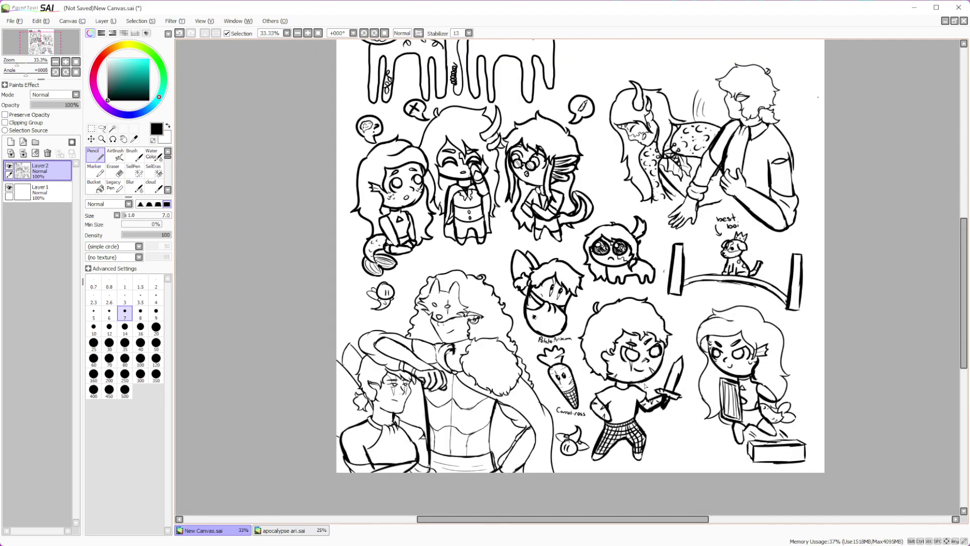
Zoom in and out across the doodle sheet to review all the chibi drawings
scroll(563, 307, "down", 1)
scroll(572, 354, "up", 4)
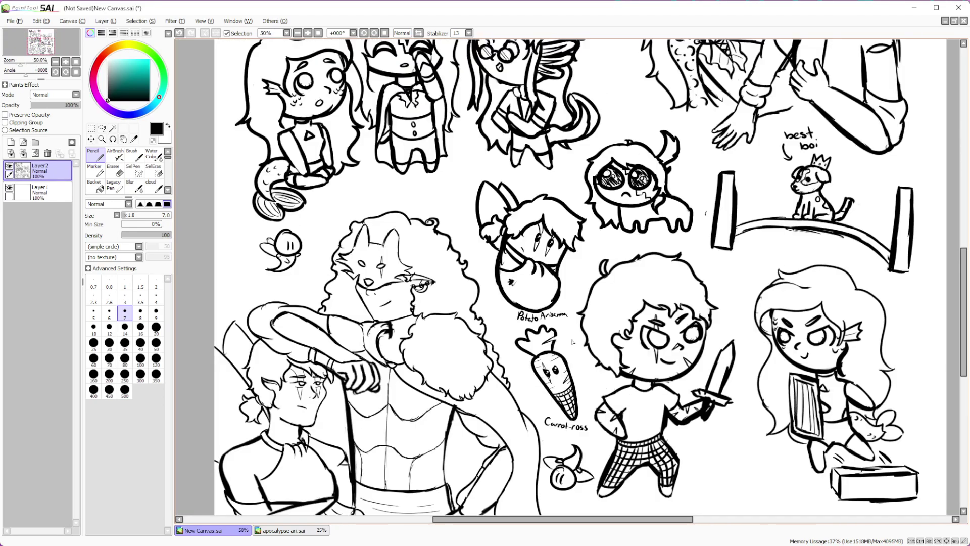
scroll(519, 425, "down", 4)
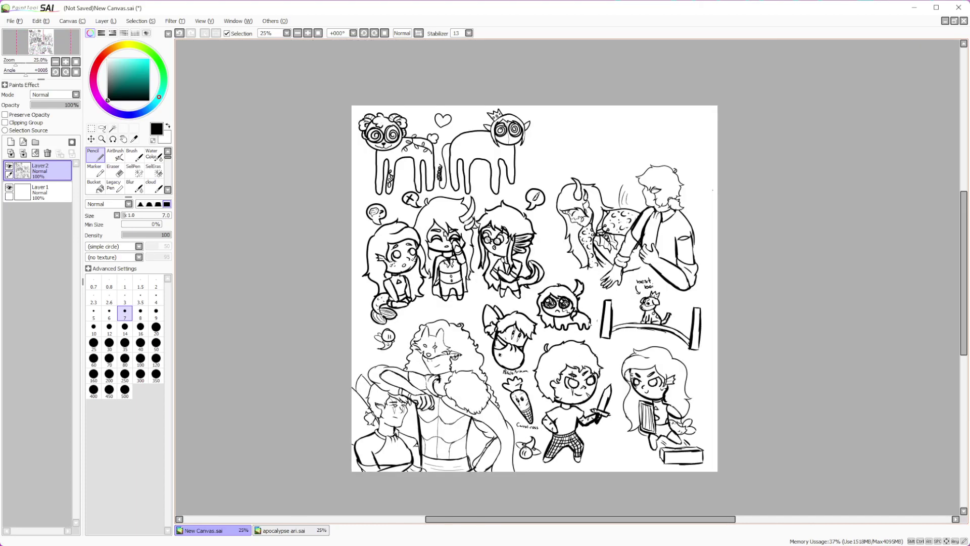
scroll(590, 320, "down", 1)
scroll(542, 211, "up", 1)
scroll(592, 165, "down", 1)
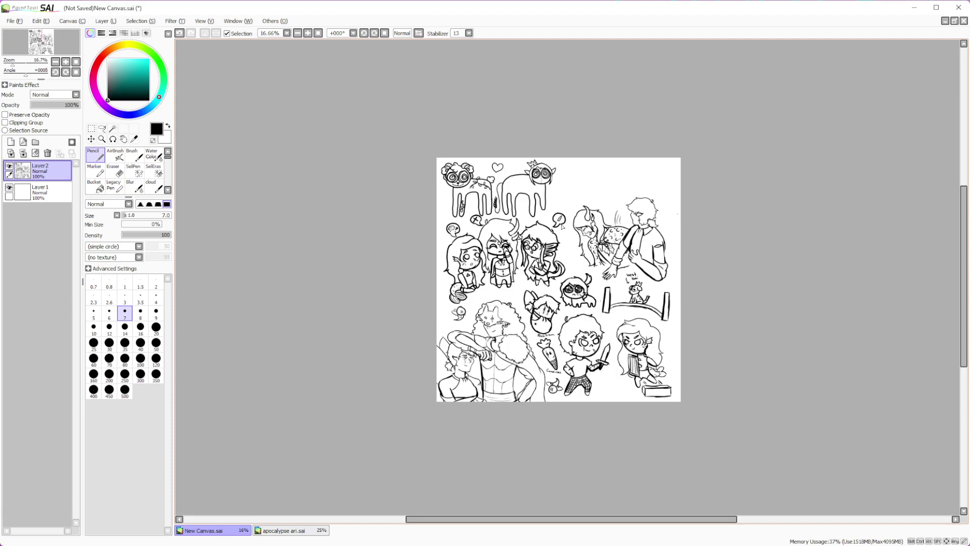
scroll(562, 227, "up", 2)
scroll(591, 262, "down", 2)
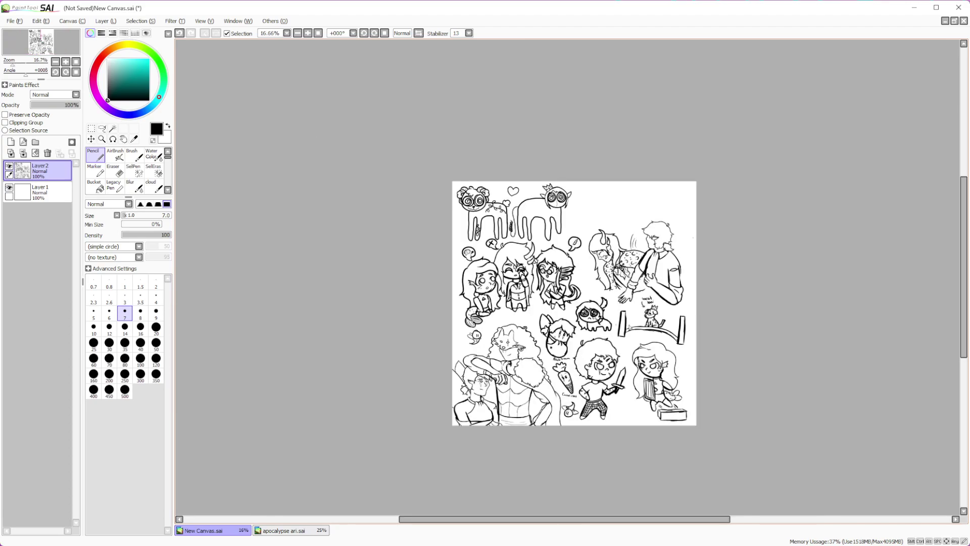
scroll(620, 303, "up", 1)
scroll(559, 213, "down", 1)
scroll(660, 173, "up", 1)
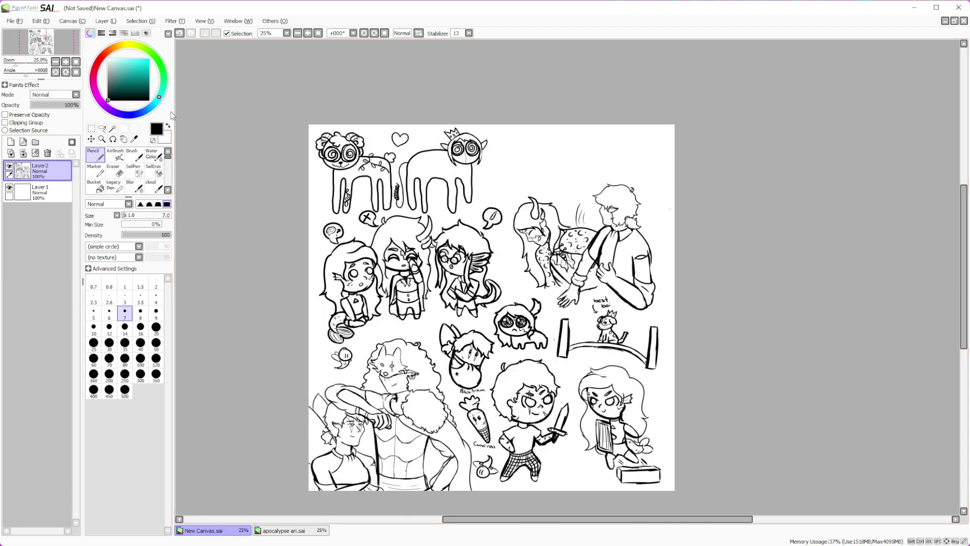
Pick the Lasso tool for freehand selection
left_click(102, 128)
scroll(403, 296, "down", 1)
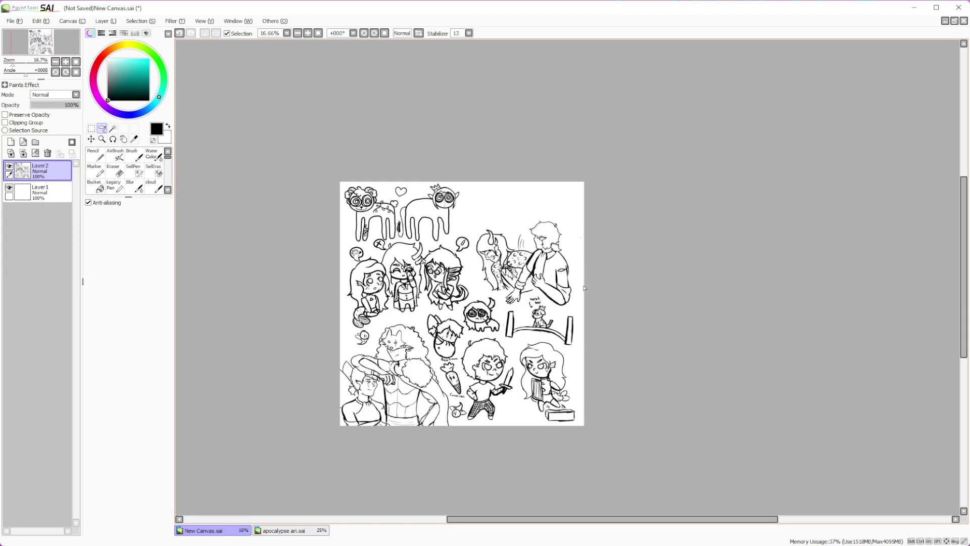
scroll(585, 288, "up", 1)
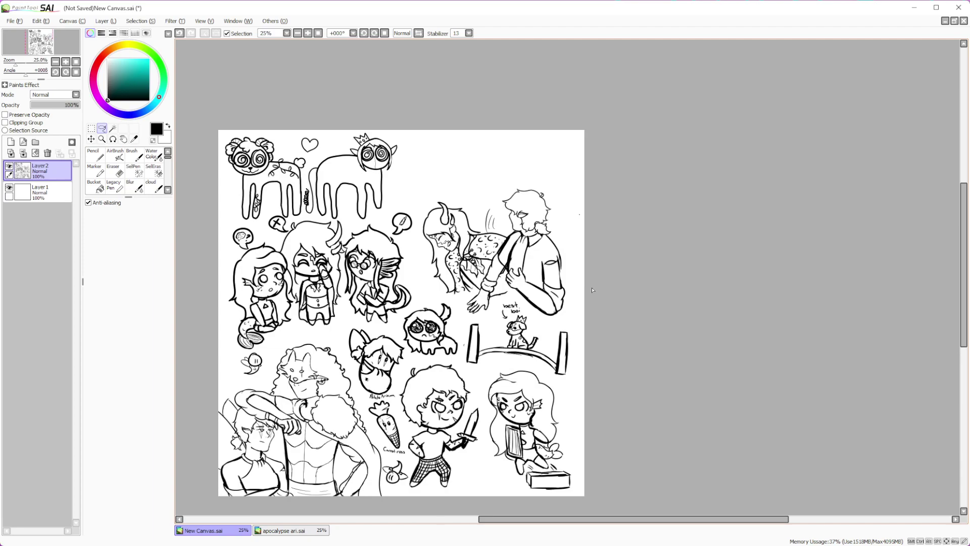
scroll(592, 290, "down", 1)
scroll(593, 290, "up", 2)
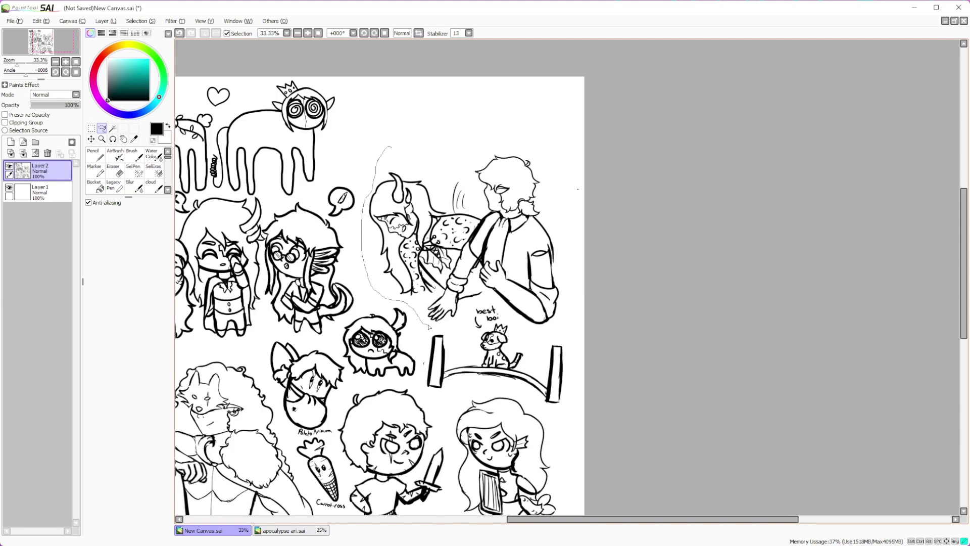
Lasso the horned girl and curly-haired man, scale them up into the upper-right corner, and apply
left_click_drag(551, 336, 567, 166)
left_click(92, 130)
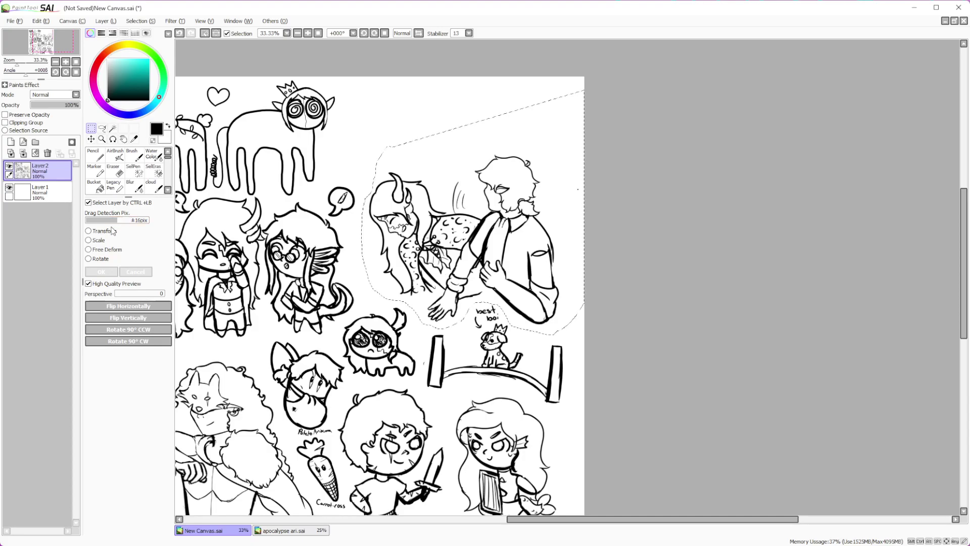
left_click(103, 231)
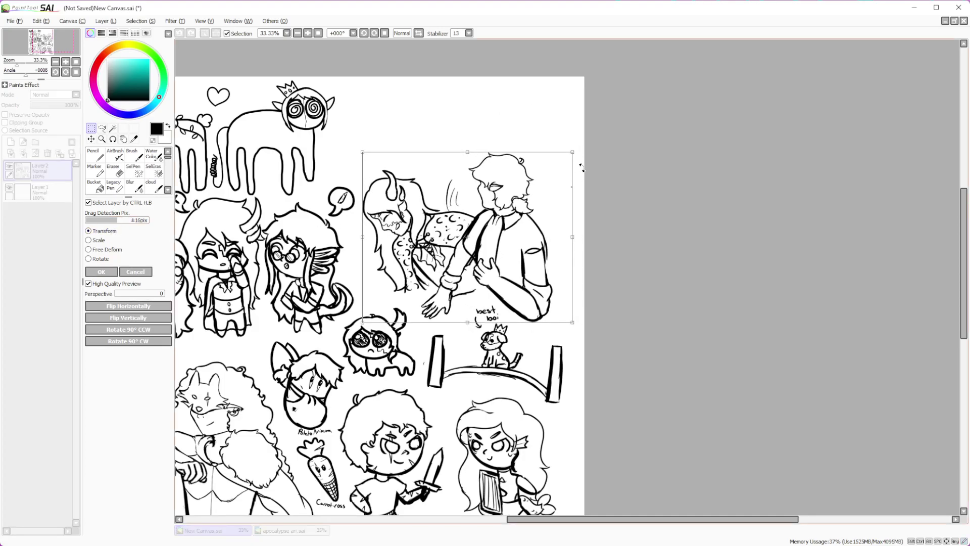
left_click_drag(572, 153, 601, 123)
left_click_drag(510, 182, 502, 168)
left_click_drag(593, 108, 609, 94)
left_click_drag(537, 136, 528, 134)
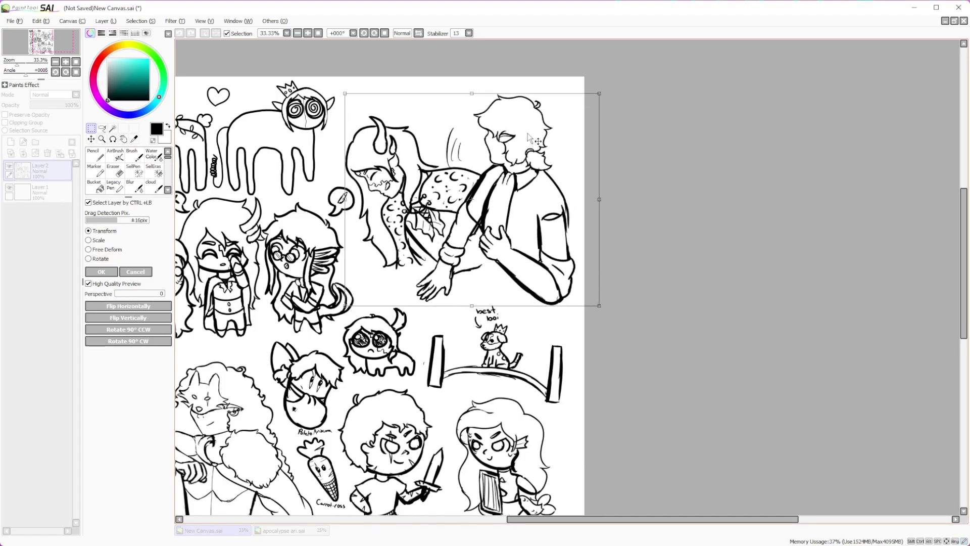
scroll(528, 134, "down", 2)
scroll(491, 137, "up", 1)
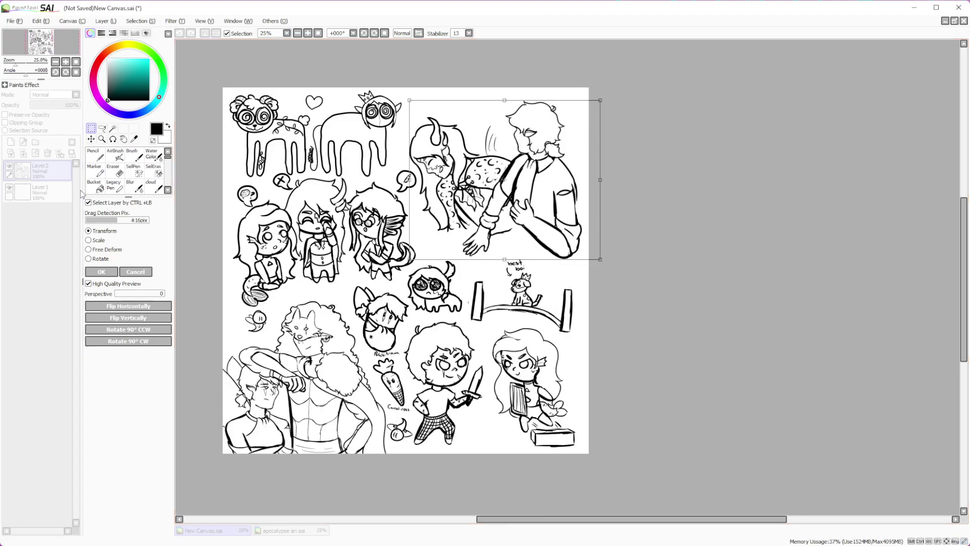
left_click(99, 271)
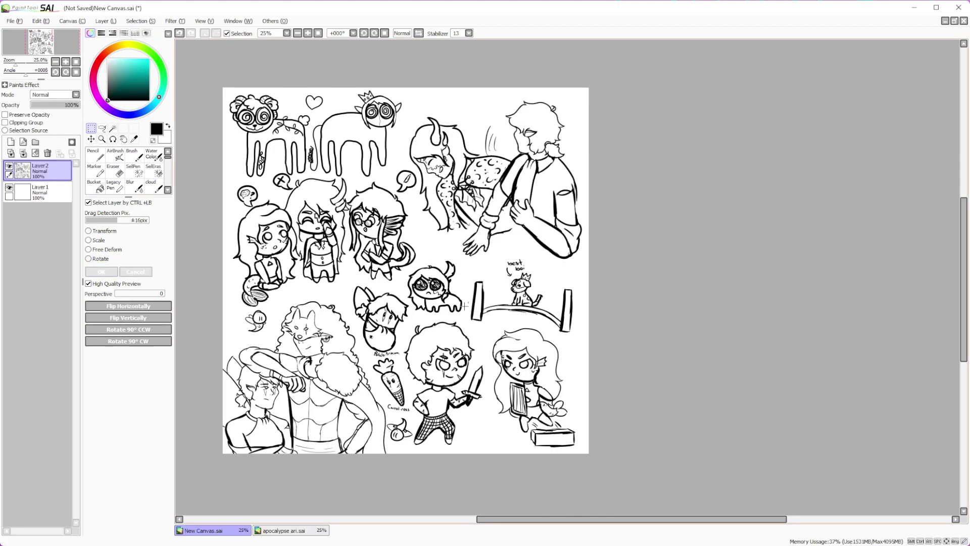
scroll(407, 317, "down", 1)
scroll(383, 299, "up", 1)
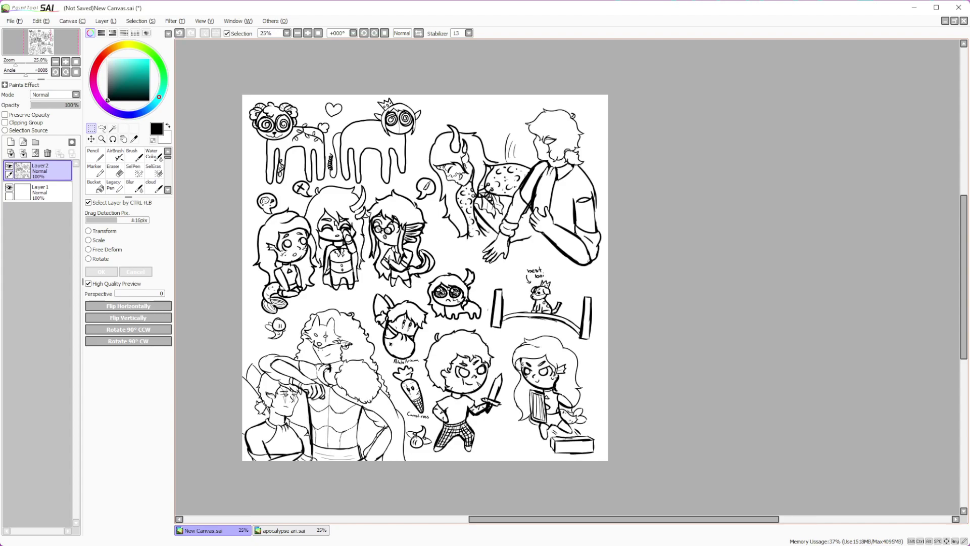
Lasso the crowned 'best boi' dog and bench, enlarge them slightly with Ctrl+T, and apply
scroll(553, 291, "up", 2)
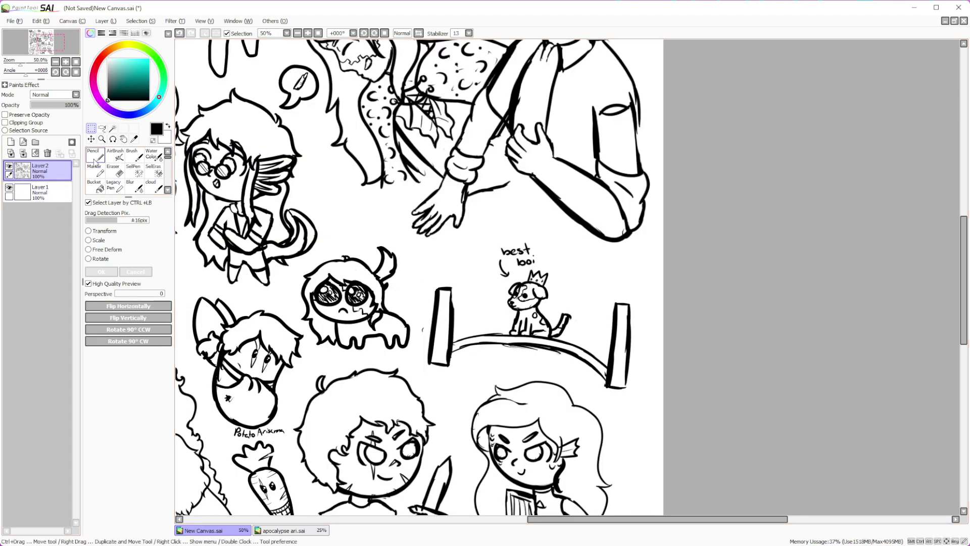
left_click(102, 130)
mouse_move(420, 277)
left_mouse_down()
mouse_move(417, 365)
mouse_move(480, 362)
mouse_move(591, 390)
mouse_move(659, 316)
mouse_move(540, 240)
mouse_move(525, 218)
left_mouse_up()
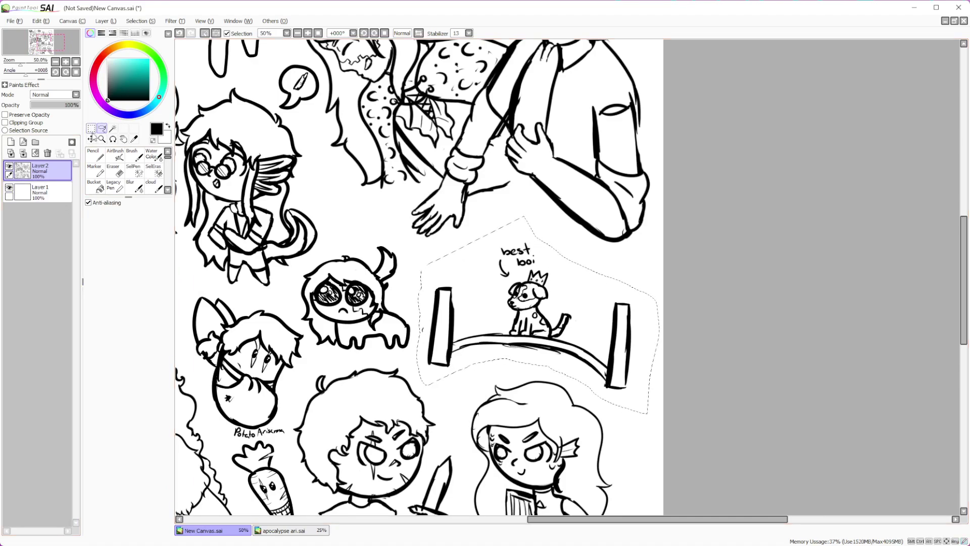
key("ctrl+t")
left_click_drag(632, 242, 656, 219)
left_click_drag(609, 284, 601, 291)
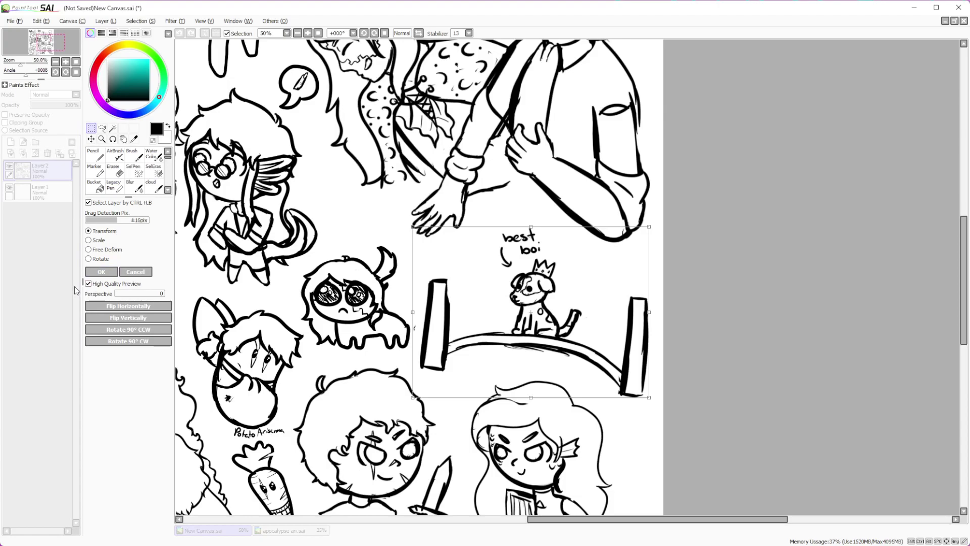
left_click(89, 273)
scroll(532, 213, "down", 3)
scroll(532, 212, "up", 1)
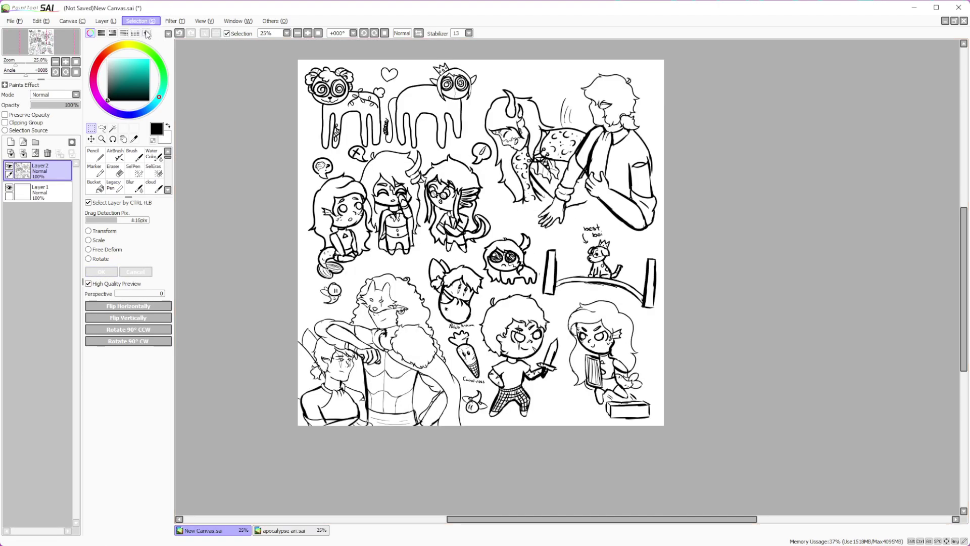
scroll(366, 238, "down", 1)
scroll(376, 189, "up", 1)
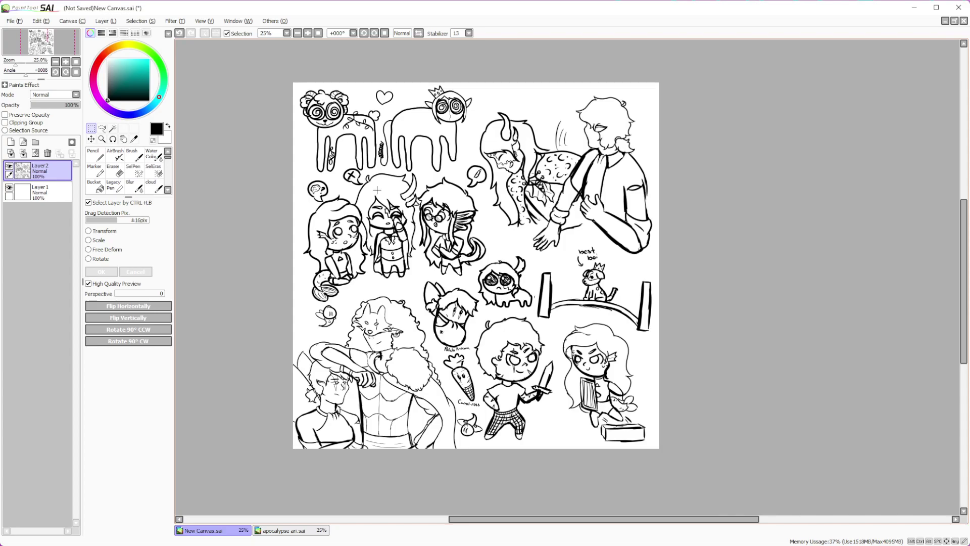
scroll(377, 190, "down", 1)
scroll(382, 176, "up", 1)
scroll(394, 261, "down", 1)
scroll(351, 211, "up", 1)
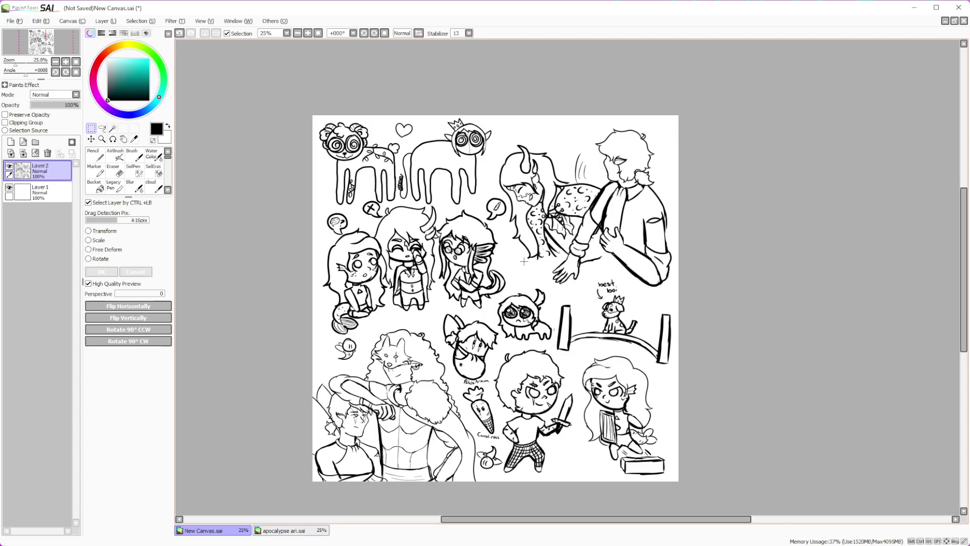
scroll(523, 261, "down", 1)
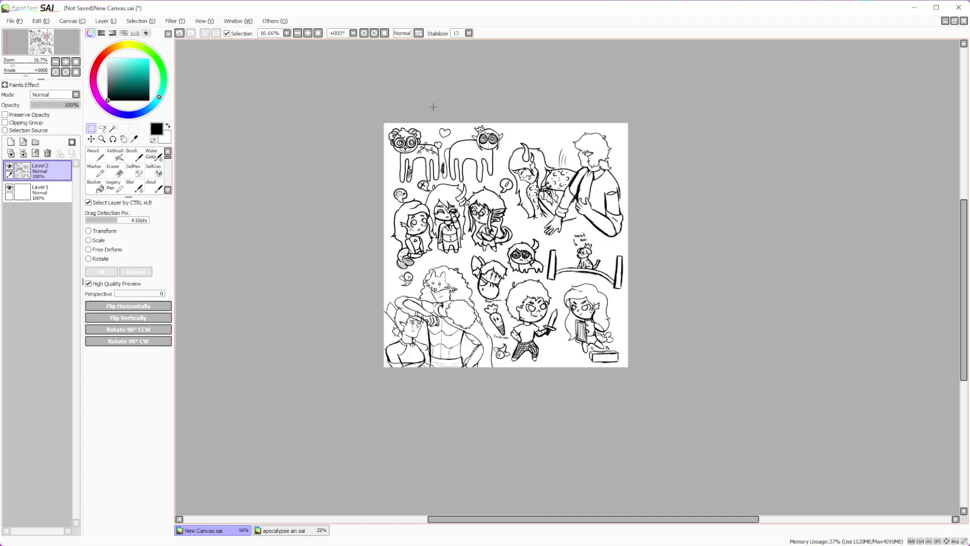
scroll(461, 97, "up", 4)
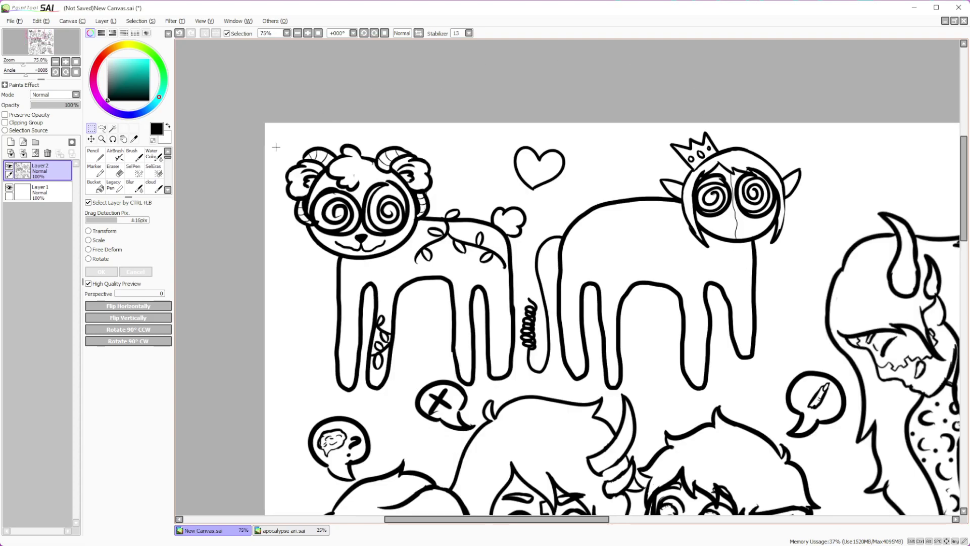
scroll(321, 113, "down", 5)
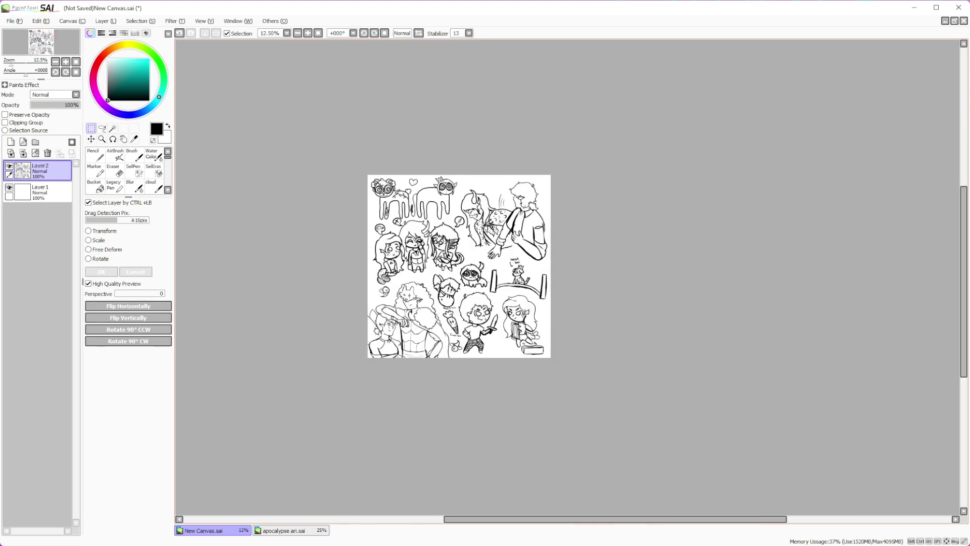
scroll(430, 237, "up", 2)
scroll(531, 209, "down", 1)
scroll(453, 224, "up", 1)
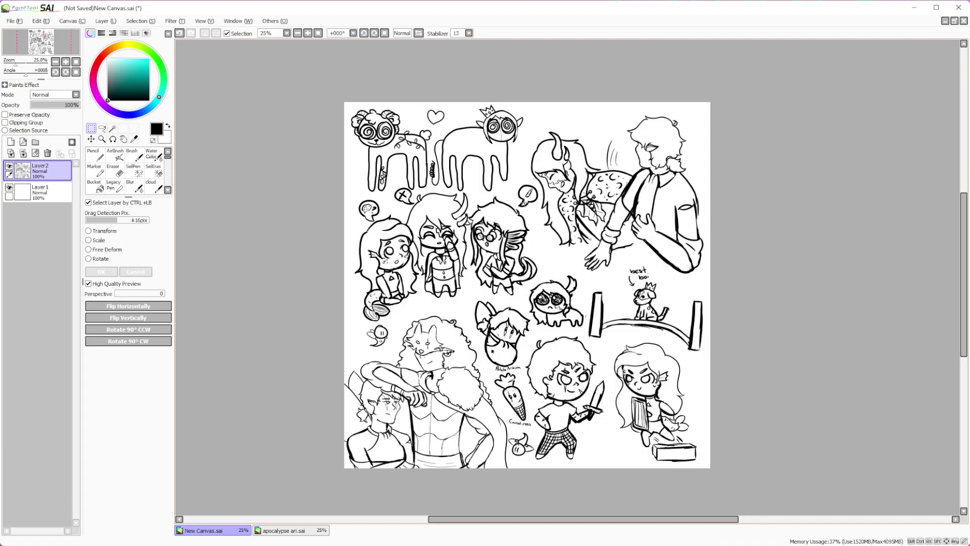
scroll(502, 202, "down", 1)
scroll(481, 194, "up", 1)
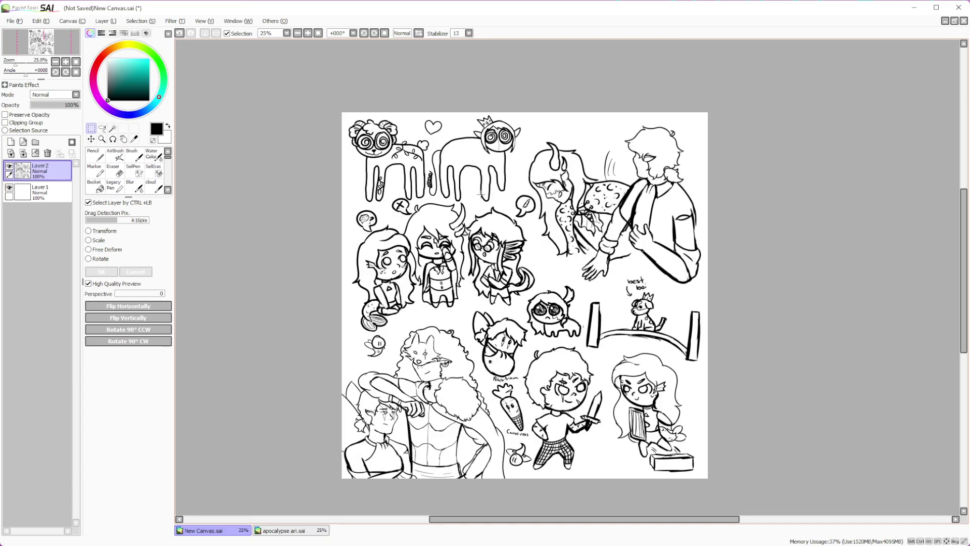